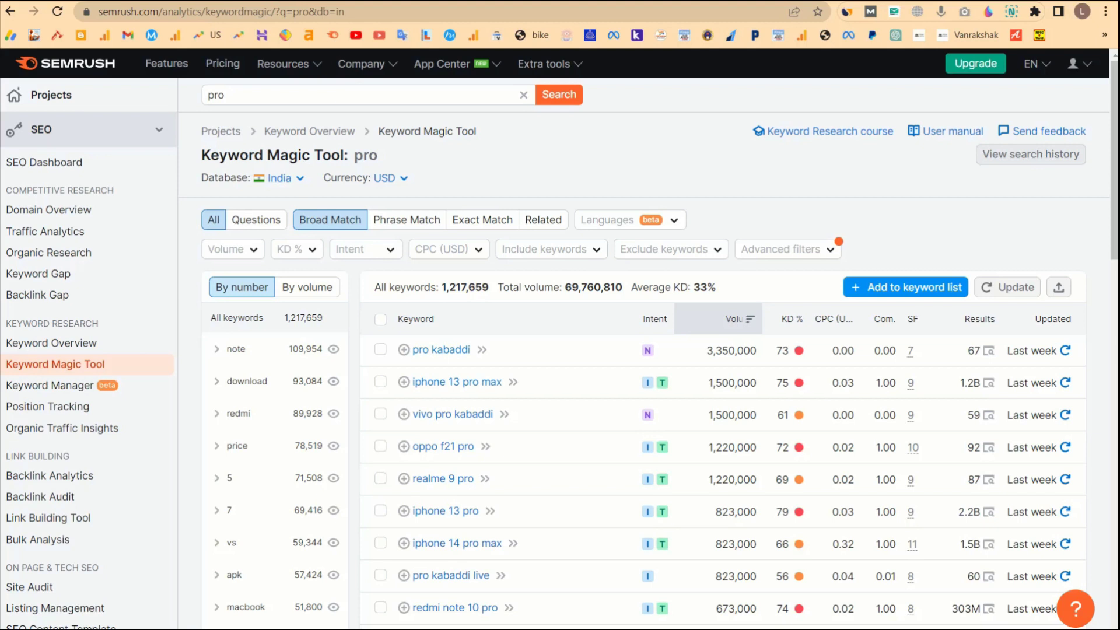
- From the Google results for "instagram pro", open the instaproapk.net result in its own tab and switch to it
{"action": "left_click", "coordinate": [361, 1]}
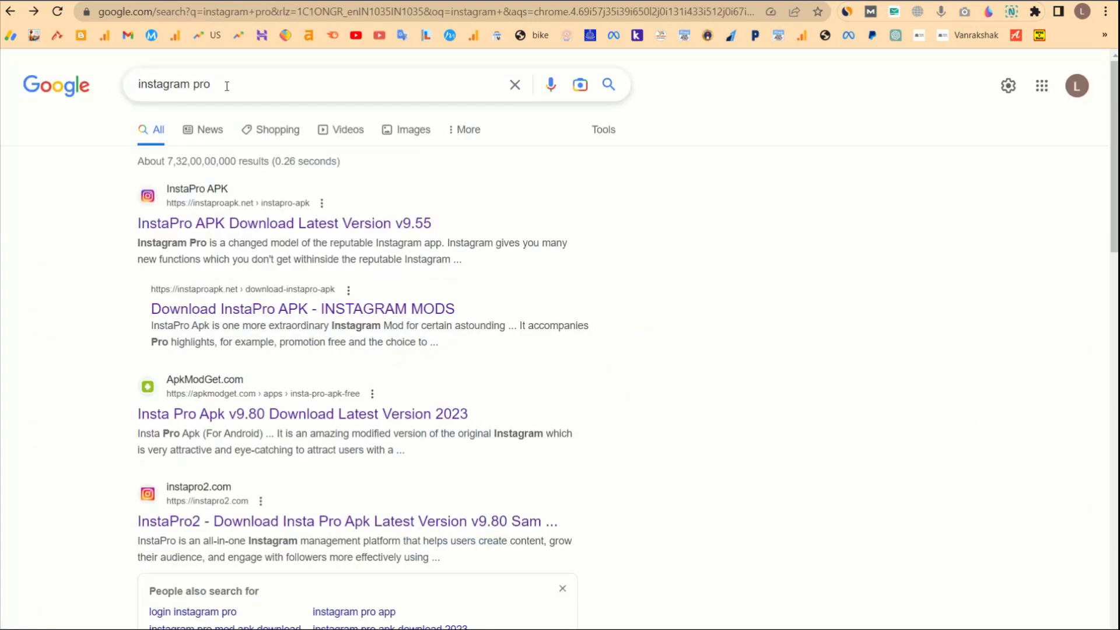
{"action": "scroll", "coordinate": [228, 86], "scroll_direction": "up", "scroll_amount": 3, "text": "ctrl"}
{"action": "scroll", "coordinate": [227, 86], "scroll_direction": "down", "scroll_amount": 2, "text": "ctrl"}
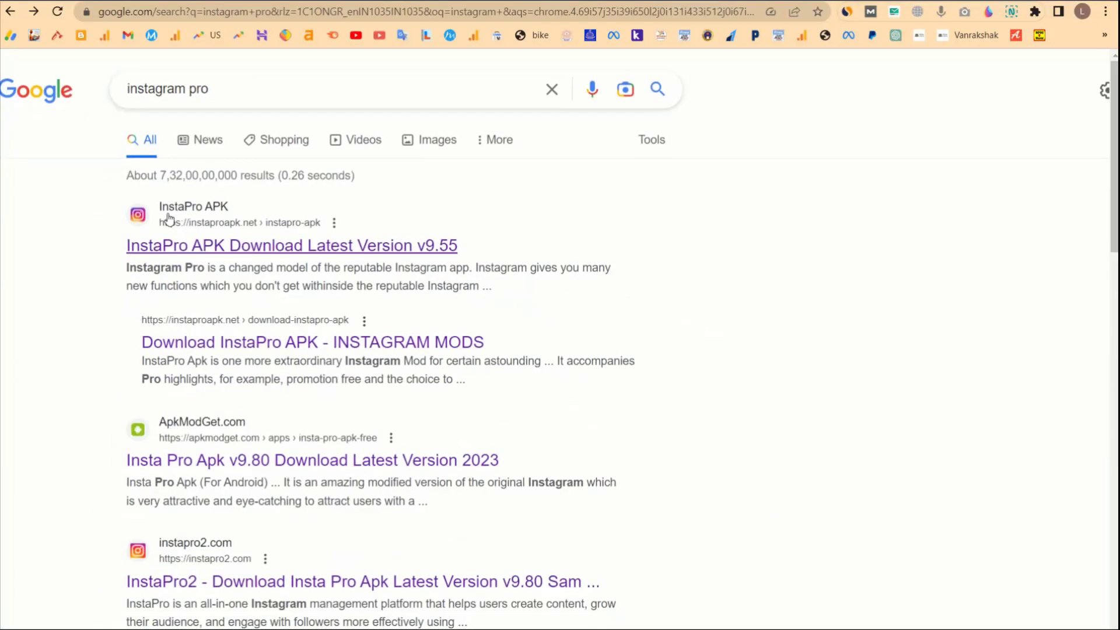
{"action": "right_click", "coordinate": [237, 249]}
{"action": "left_click_drag", "start_coordinate": [566, 238], "coordinate": [383, 355]}
{"action": "right_click", "coordinate": [432, 344]}
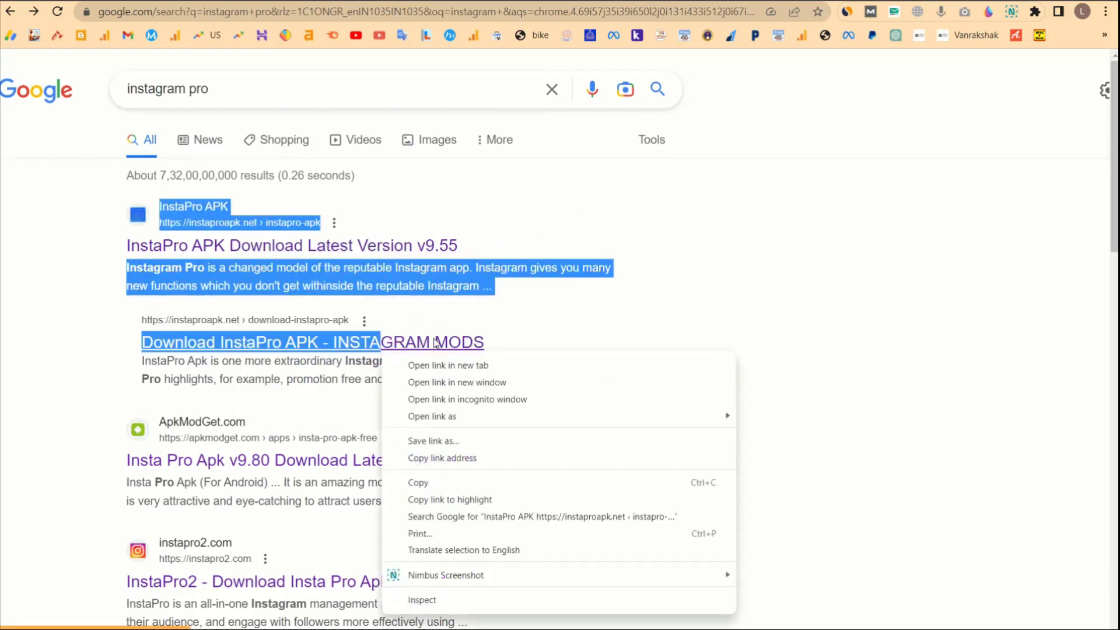
{"action": "left_click", "coordinate": [650, 272]}
{"action": "key", "text": "ctrl+Tab"}
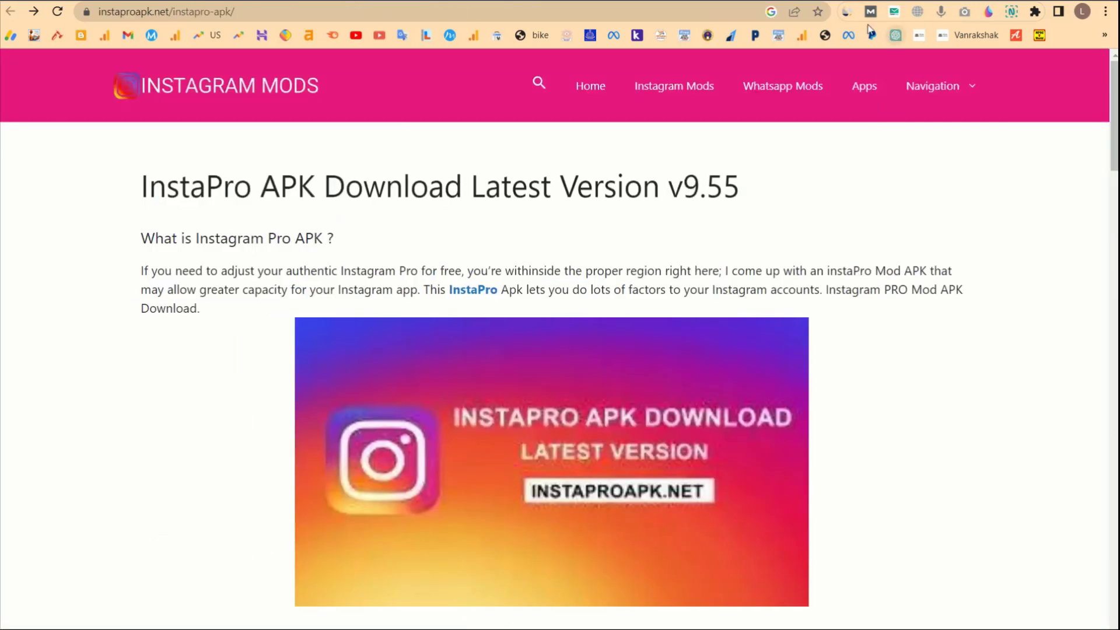
- Check instaproapk.net's monthly visits over time in the Similarweb overview, then look through the page's download section
{"action": "left_click", "coordinate": [847, 12]}
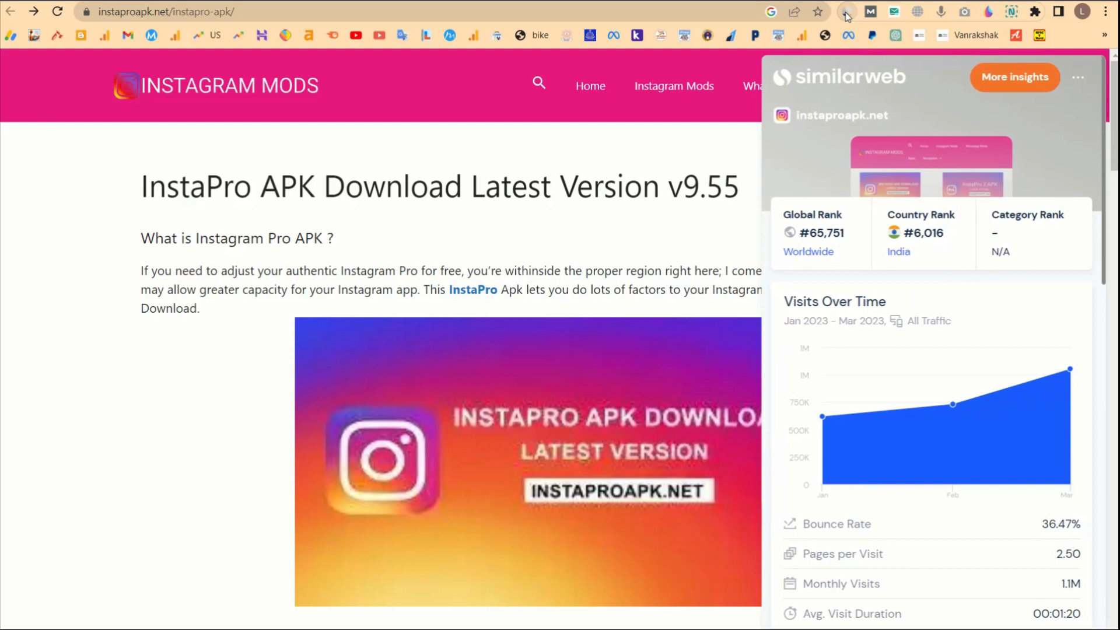
{"action": "mouse_move", "coordinate": [1000, 411]}
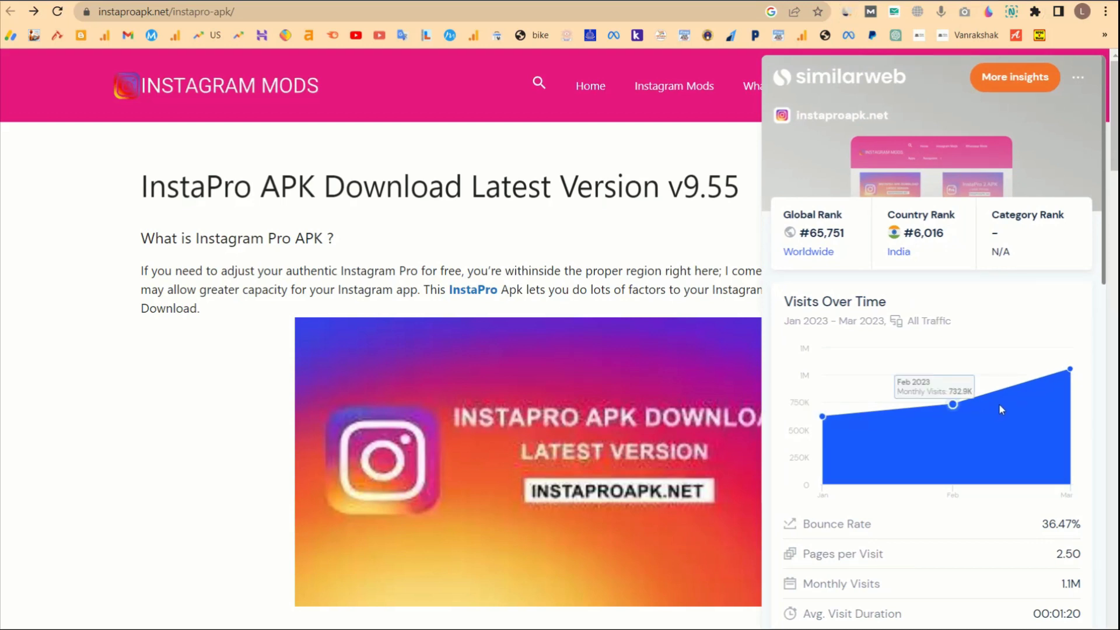
{"action": "mouse_move", "coordinate": [1038, 376]}
{"action": "key", "text": "Escape"}
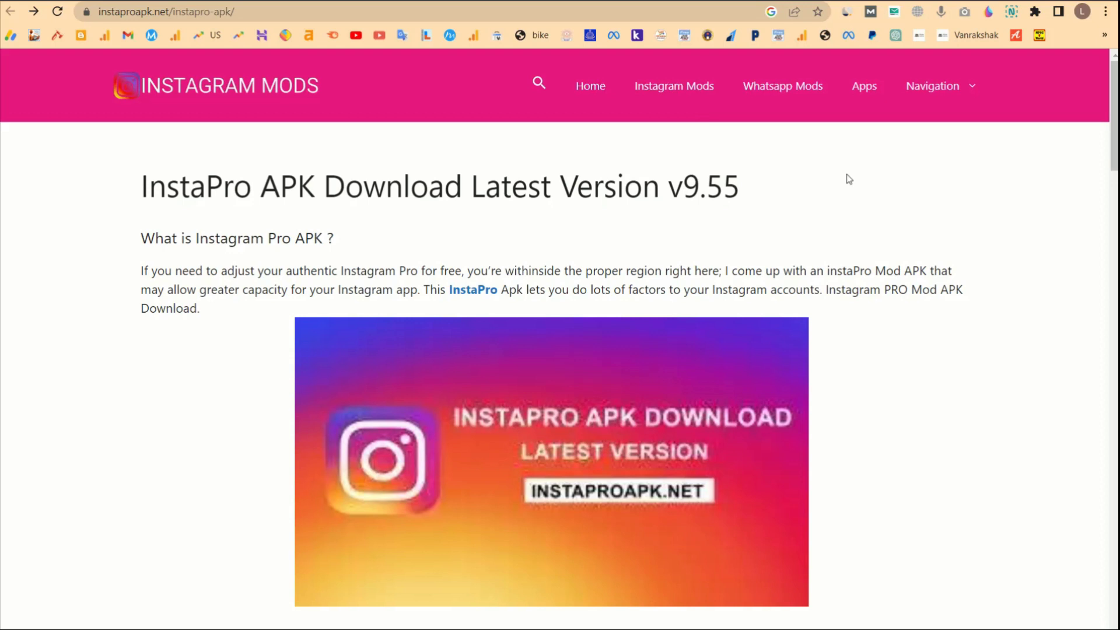
{"action": "scroll", "coordinate": [846, 174], "scroll_direction": "down", "scroll_amount": 10}
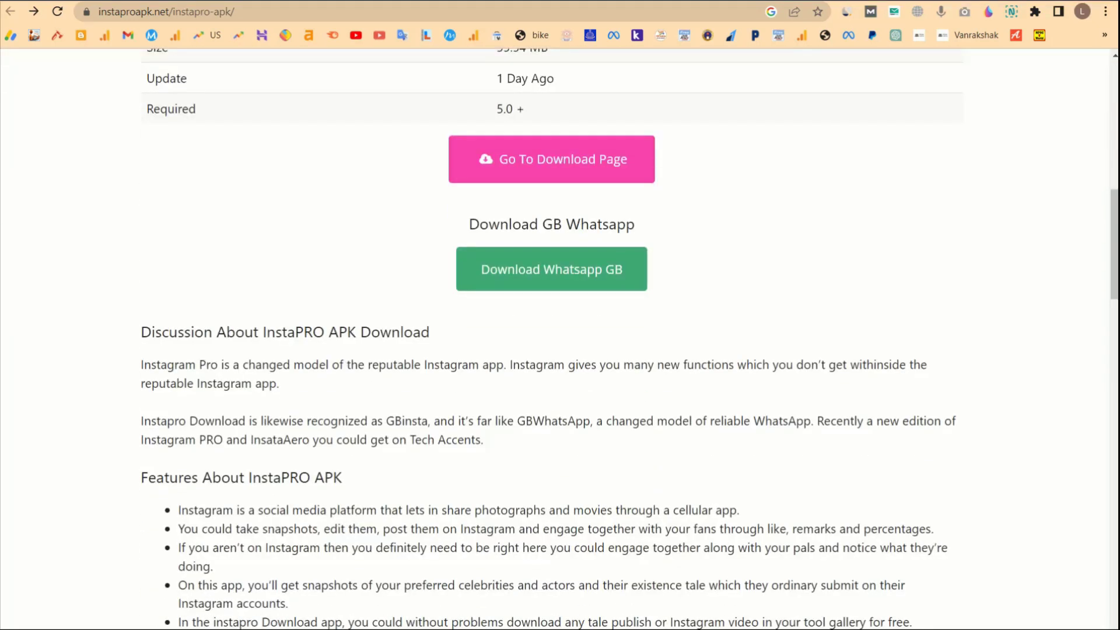
- Switch to the Insta Pro Apk page on apkmodget.com and close its upper banner ad
{"action": "left_click", "coordinate": [565, 265]}
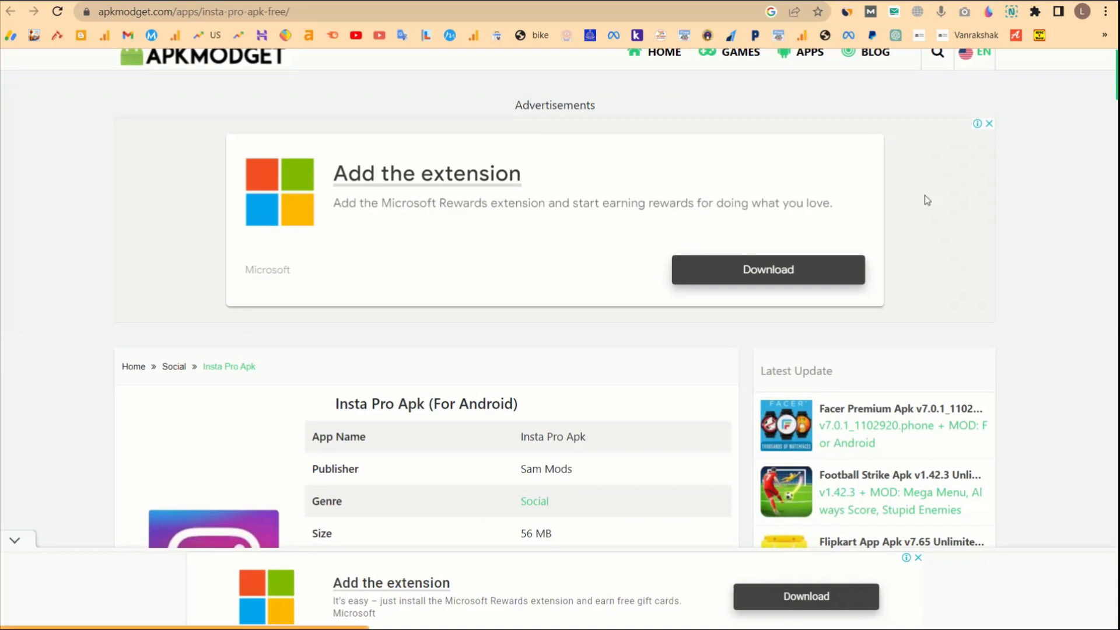
{"action": "left_click", "coordinate": [990, 123]}
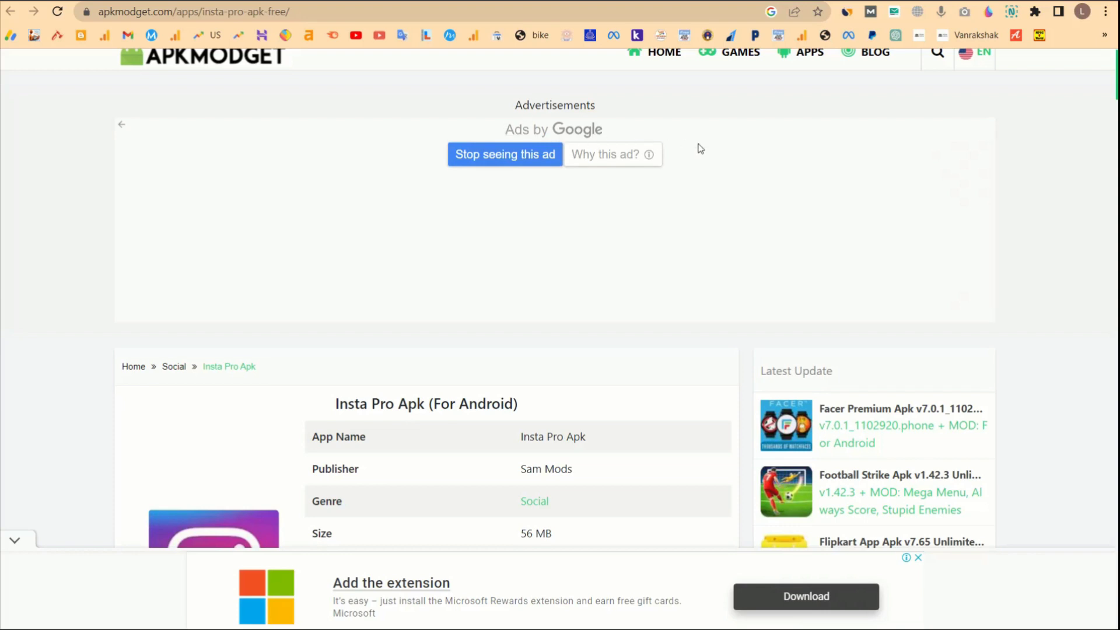
{"action": "scroll", "coordinate": [963, 122], "scroll_direction": "up", "scroll_amount": 1}
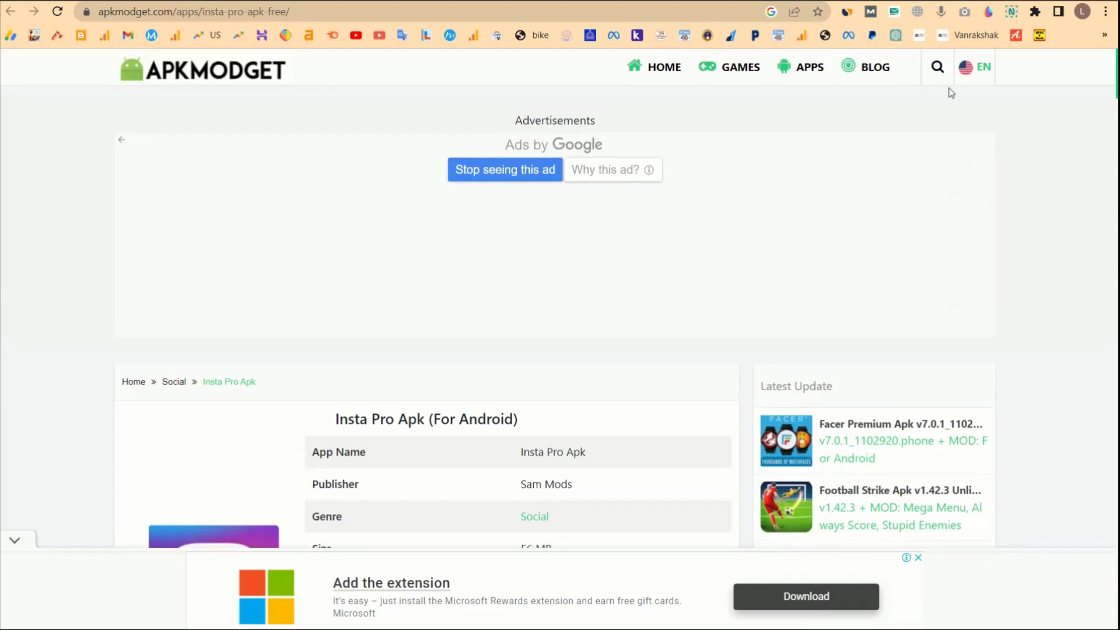
- Review apkmodget.com's visits over time, engagement figures and geography in the Similarweb overview
{"action": "left_click", "coordinate": [847, 12]}
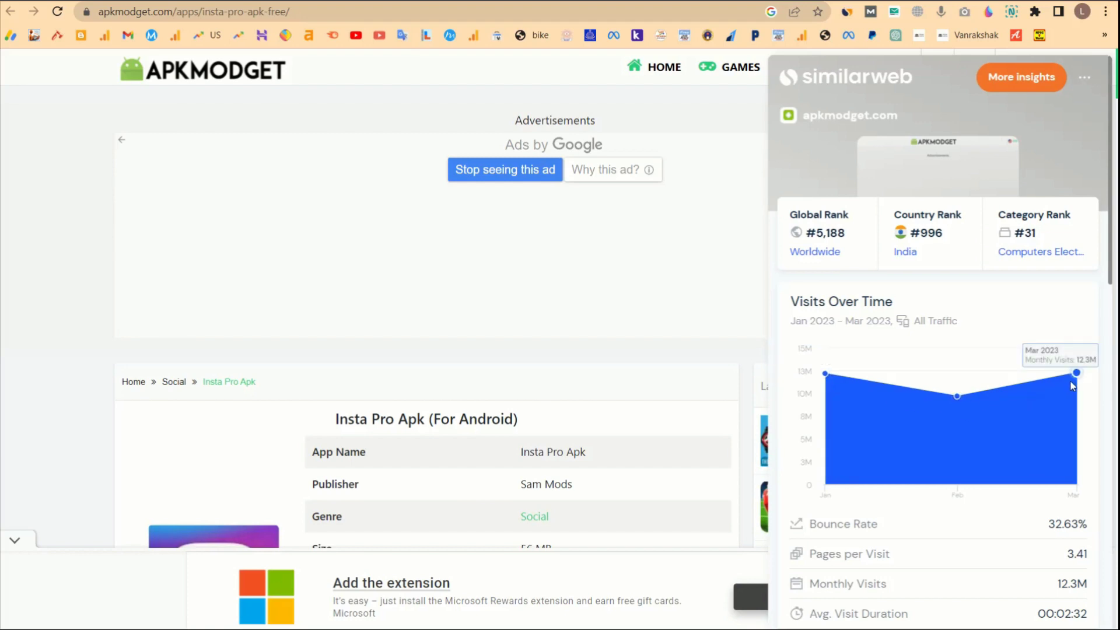
{"action": "scroll", "coordinate": [1065, 327], "scroll_direction": "down", "scroll_amount": 1}
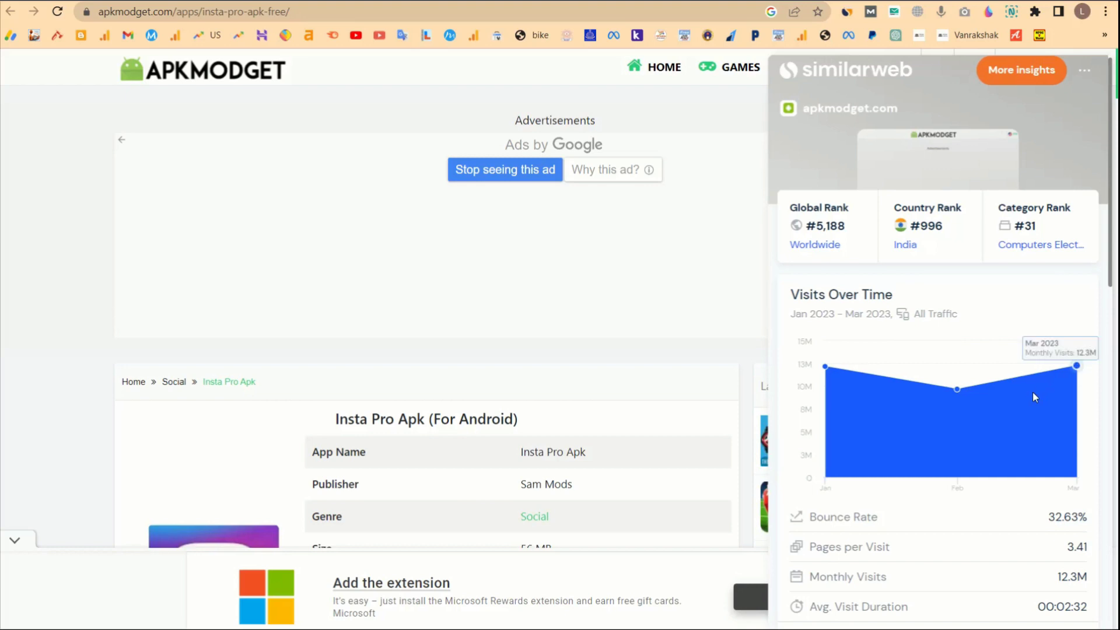
{"action": "scroll", "coordinate": [1027, 391], "scroll_direction": "down", "scroll_amount": 7}
{"action": "scroll", "coordinate": [1027, 391], "scroll_direction": "up", "scroll_amount": 4}
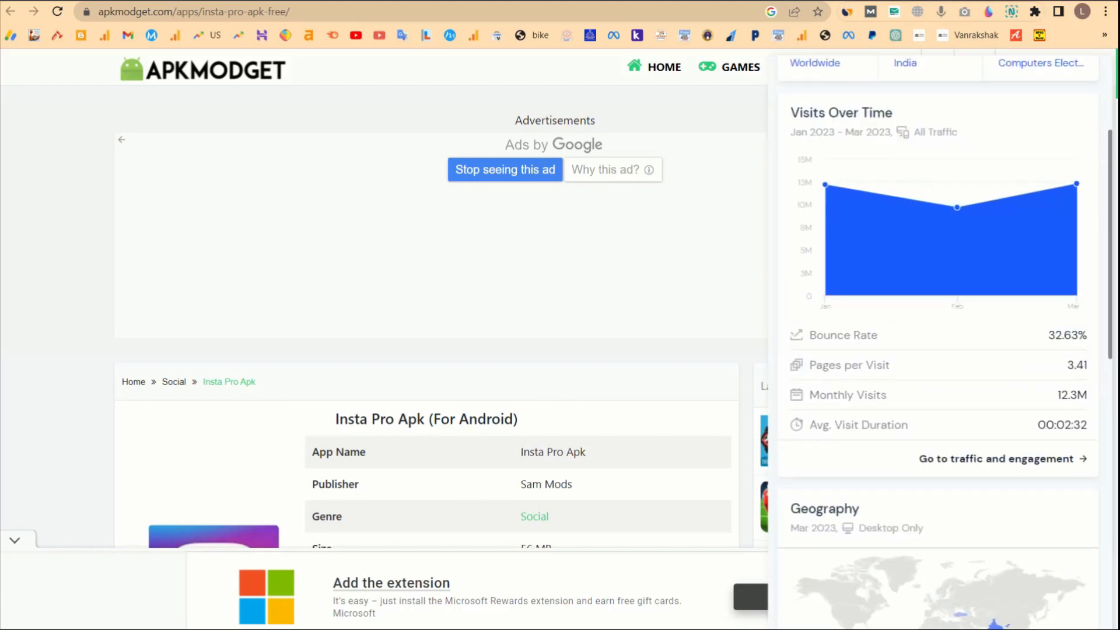
- Switch to the Google results for "kinemasterpro", reset the page zoom and highlight the "pro" part of the query
{"action": "key", "text": "ctrl+Tab"}
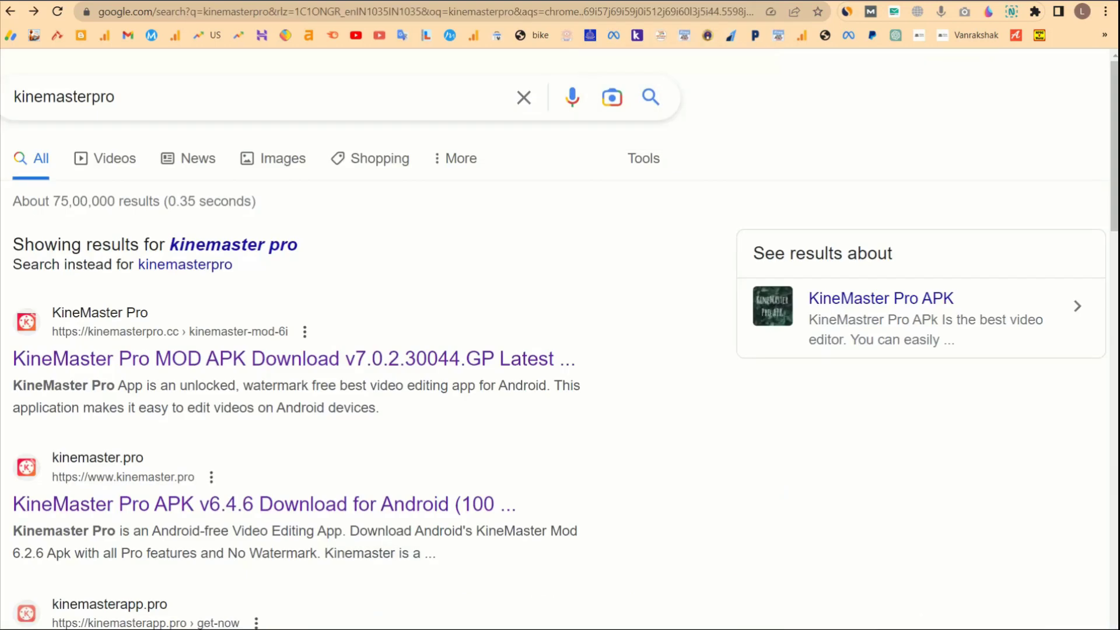
{"action": "key", "text": "ctrl+0"}
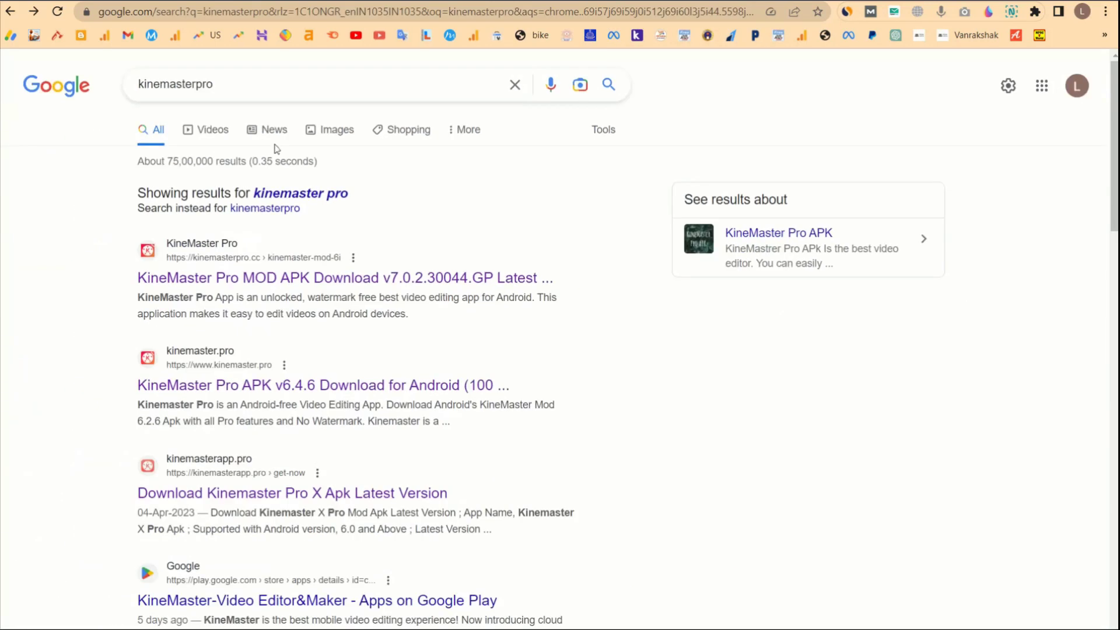
{"action": "left_click_drag", "start_coordinate": [250, 89], "coordinate": [196, 87]}
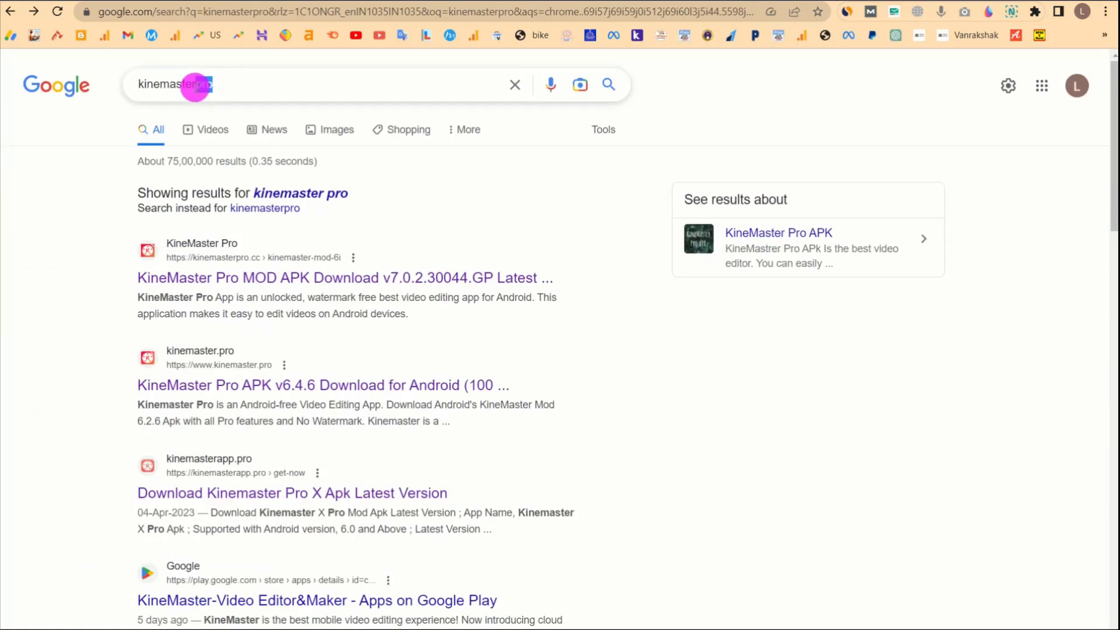
{"action": "left_click", "coordinate": [82, 133]}
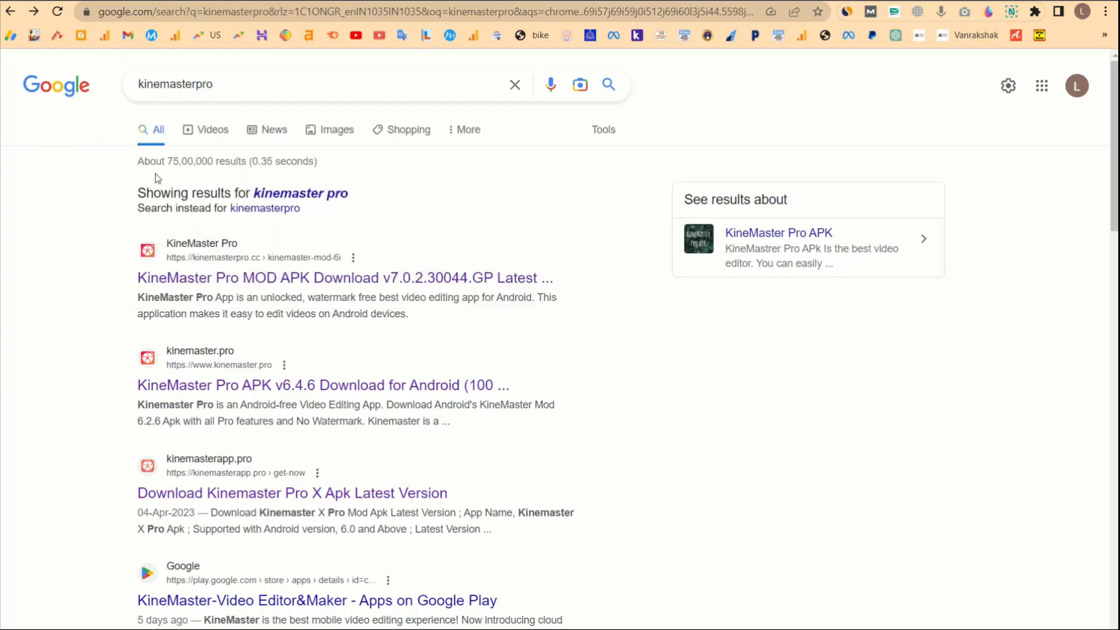
- Examine the domain names of the top three "kinemasterpro" search results at an enlarged page size
{"action": "scroll", "coordinate": [200, 227], "scroll_direction": "down", "scroll_amount": 1}
{"action": "key", "text": "ctrl+plus"}
{"action": "key", "text": "ctrl+plus"}
{"action": "key", "text": "ctrl+plus"}
{"action": "key", "text": "ctrl+plus"}
{"action": "key", "text": "ctrl+plus"}
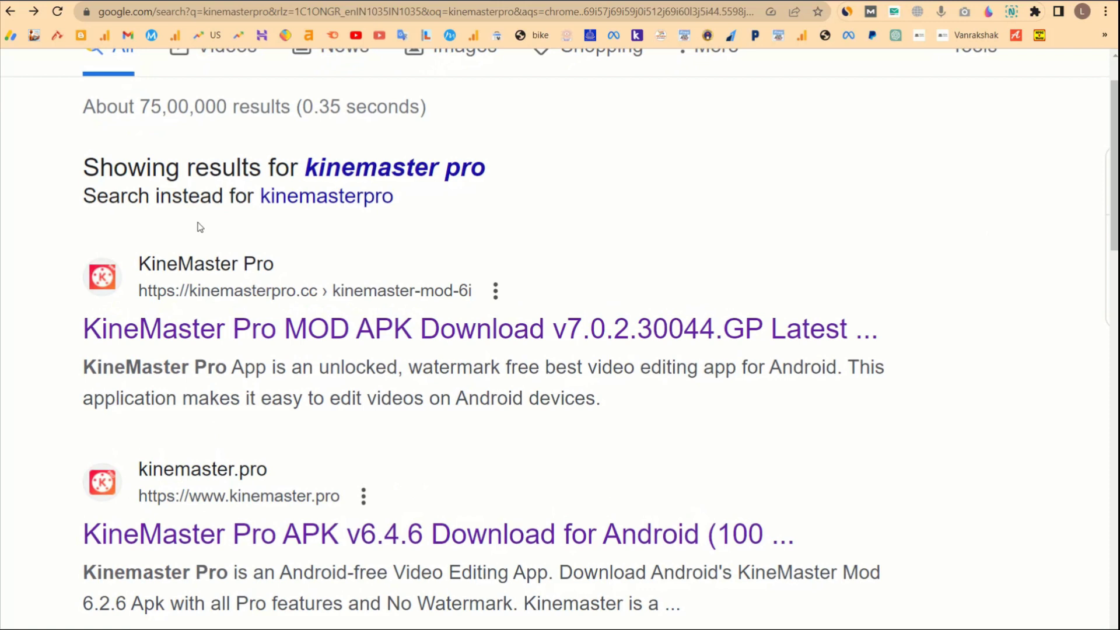
{"action": "scroll", "coordinate": [200, 227], "scroll_direction": "up", "scroll_amount": 3}
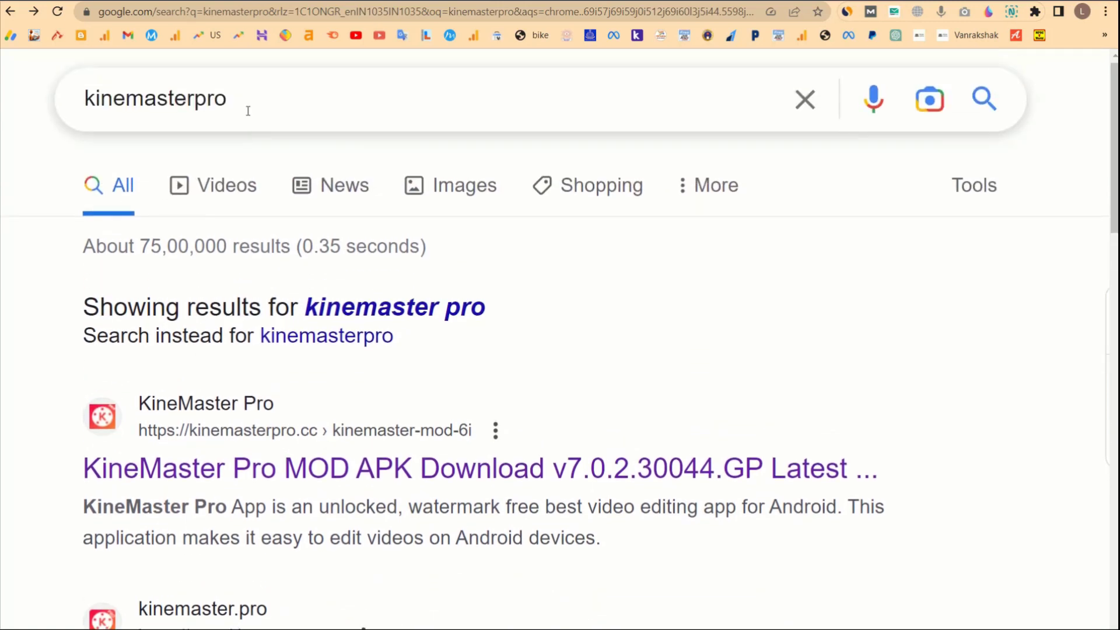
{"action": "scroll", "coordinate": [258, 119], "scroll_direction": "down", "scroll_amount": 1}
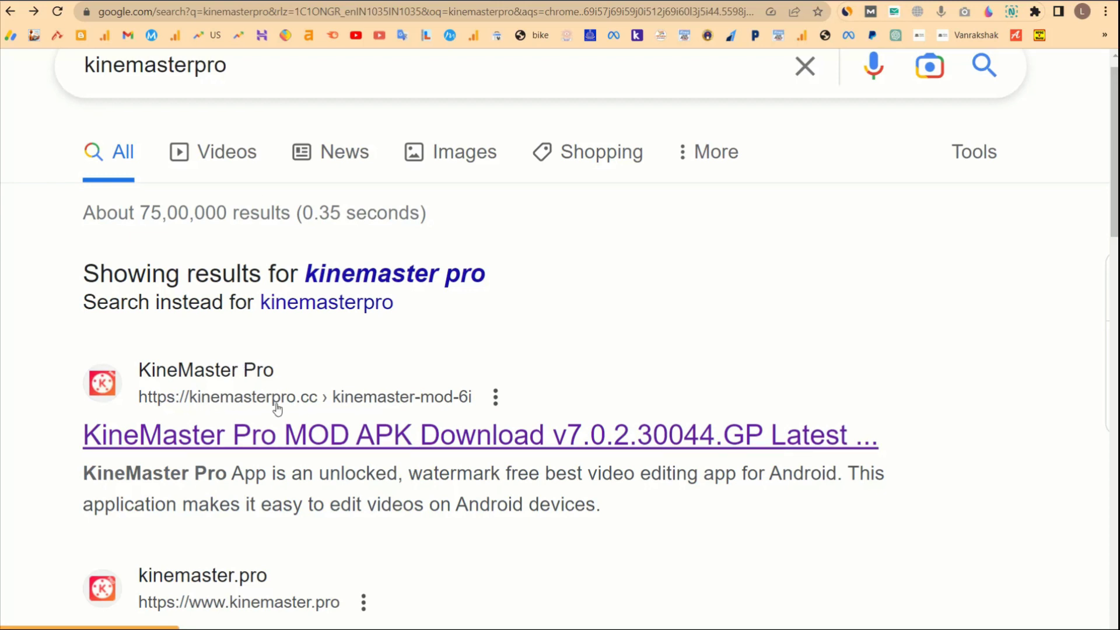
{"action": "scroll", "coordinate": [274, 405], "scroll_direction": "up", "scroll_amount": 5}
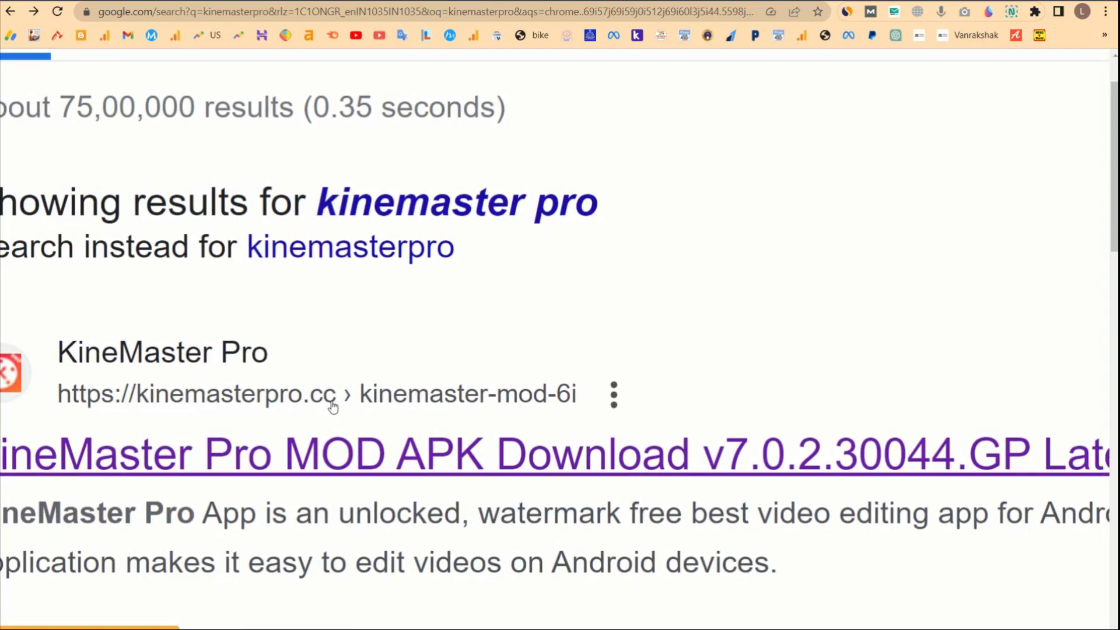
{"action": "scroll", "coordinate": [324, 413], "scroll_direction": "down", "scroll_amount": 5}
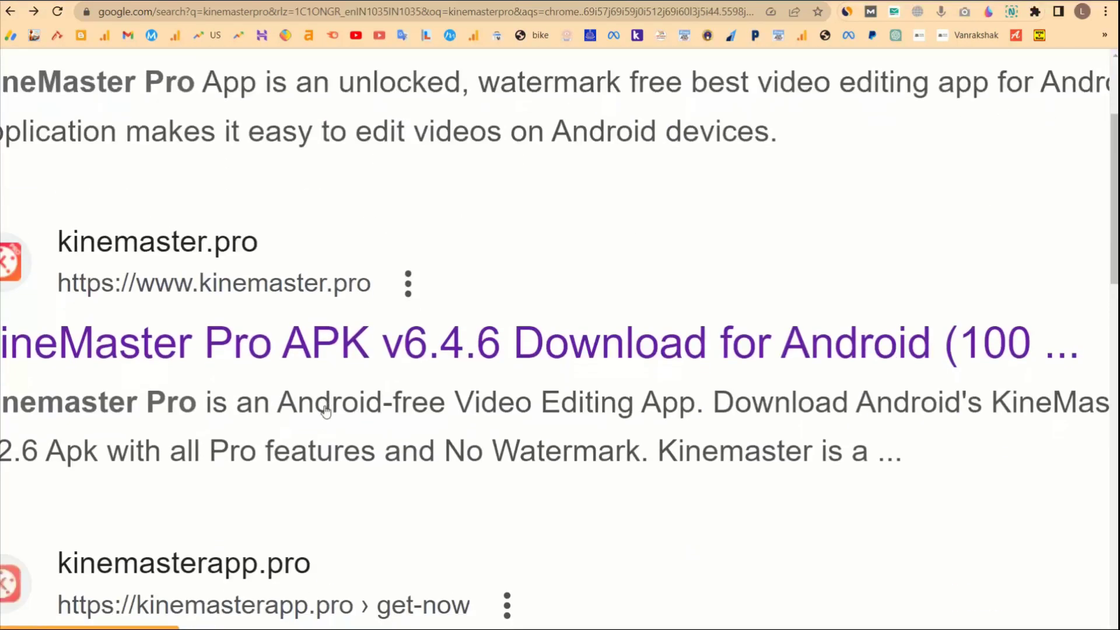
{"action": "scroll", "coordinate": [325, 412], "scroll_direction": "down", "scroll_amount": 5}
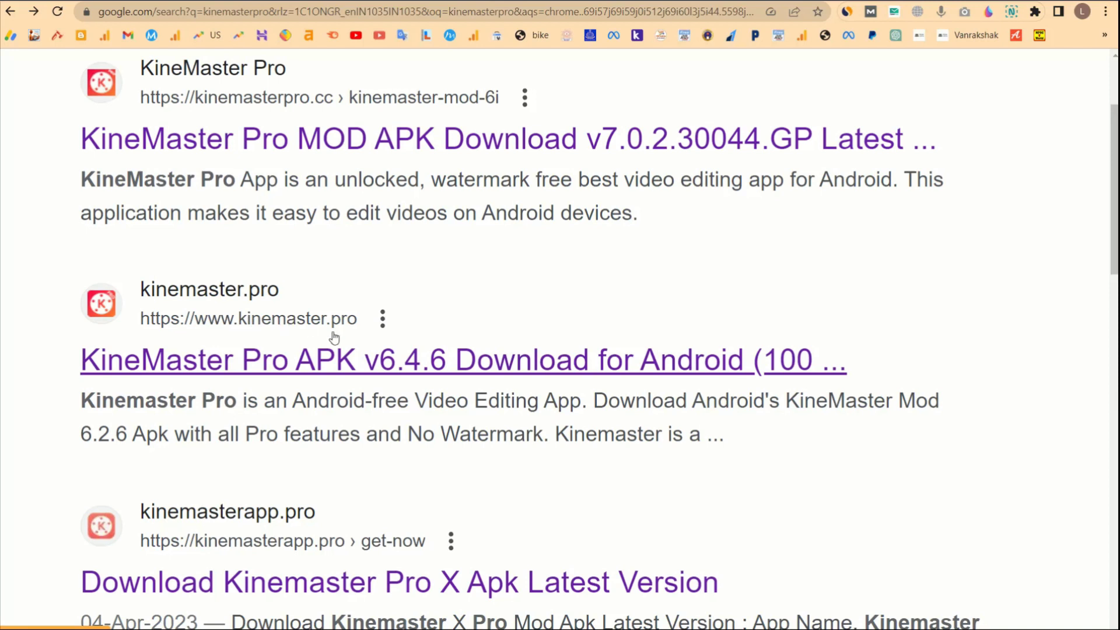
{"action": "scroll", "coordinate": [349, 327], "scroll_direction": "down", "scroll_amount": 2}
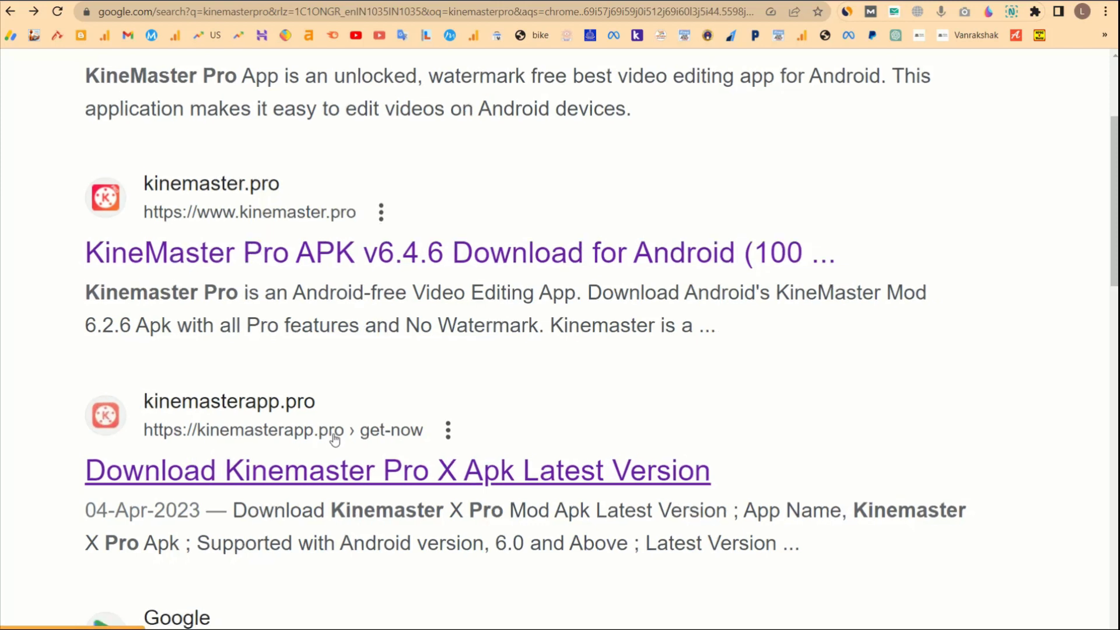
{"action": "key", "text": "ctrl+minus"}
{"action": "key", "text": "ctrl+minus"}
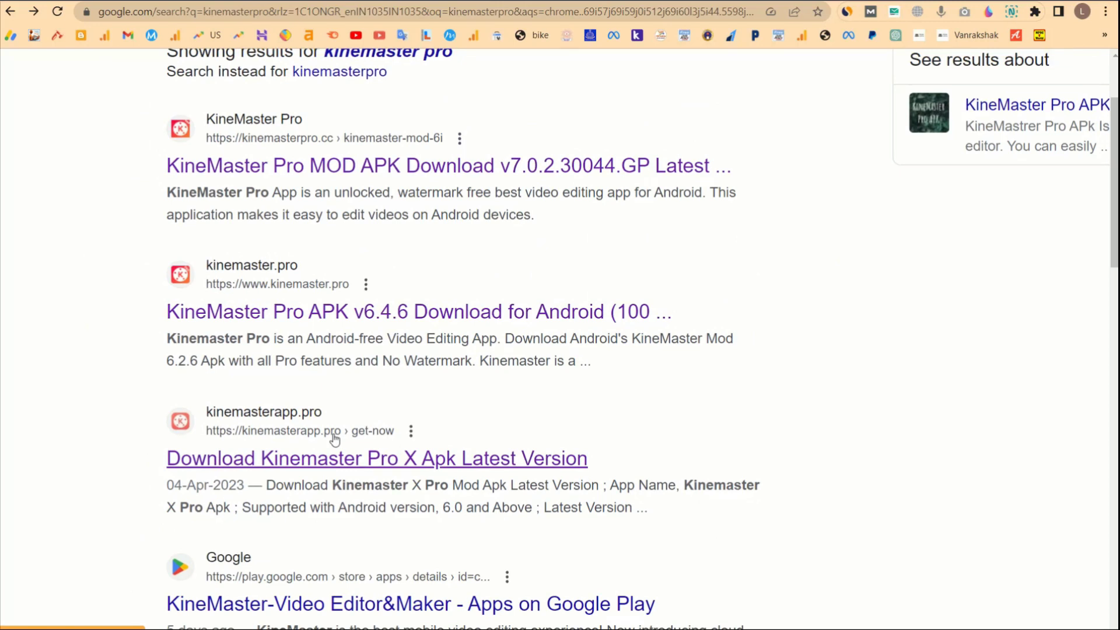
{"action": "key", "text": "ctrl+minus"}
{"action": "key", "text": "ctrl+minus"}
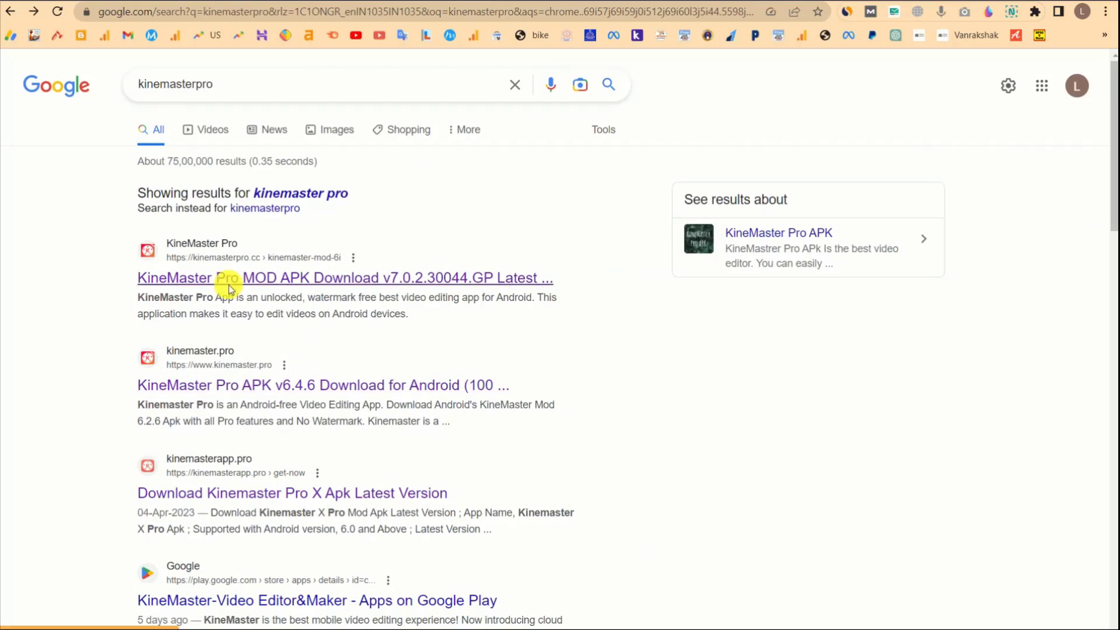
- Open the top KineMaster Pro results in new tabs and go to the start of the kinemasterpro.cc article
{"action": "right_click", "coordinate": [229, 282]}
{"action": "left_click_drag", "start_coordinate": [479, 199], "coordinate": [290, 383]}
{"action": "right_click", "coordinate": [291, 385]}
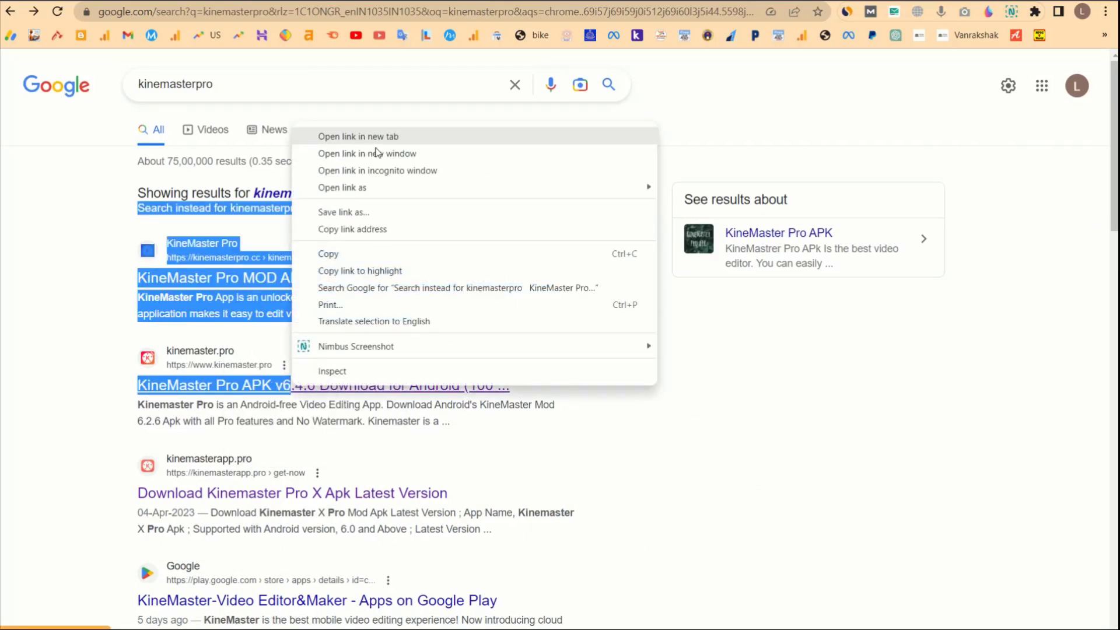
{"action": "left_click", "coordinate": [792, 375]}
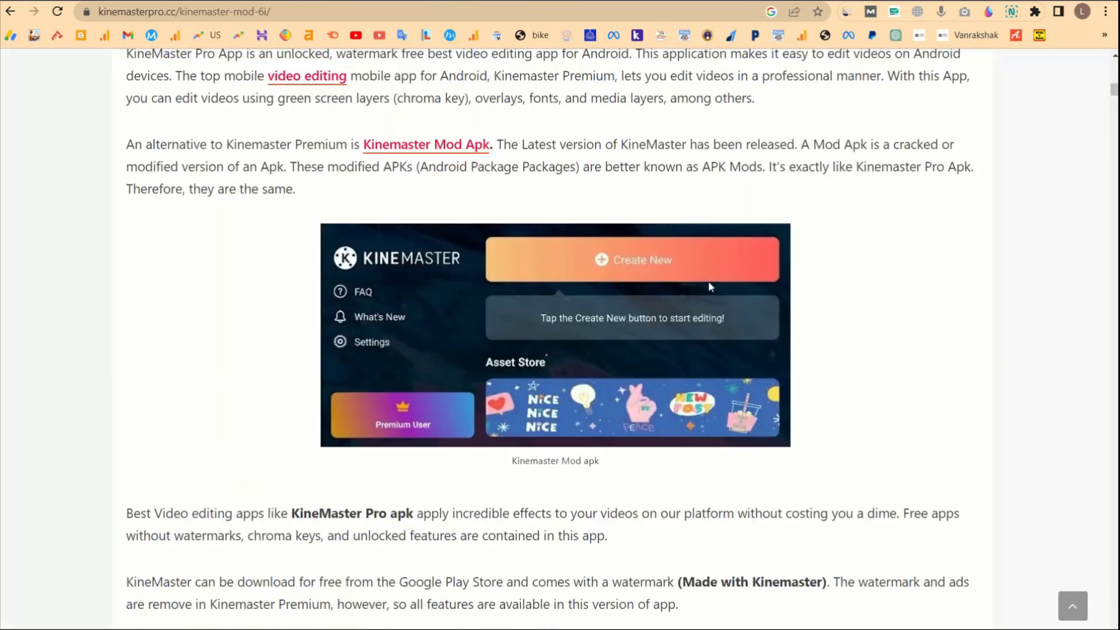
{"action": "scroll", "coordinate": [708, 281], "scroll_direction": "up", "scroll_amount": 10}
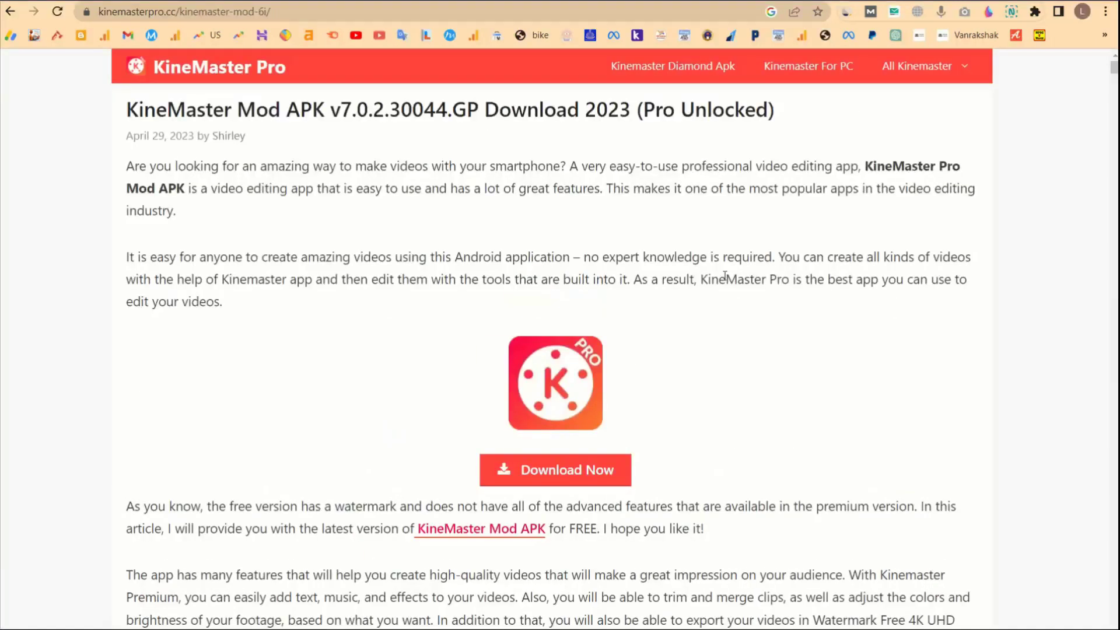
- Review kinemasterpro.cc's monthly visits for January to March 2023 and its top countries in the Similarweb overview
{"action": "left_click", "coordinate": [846, 11]}
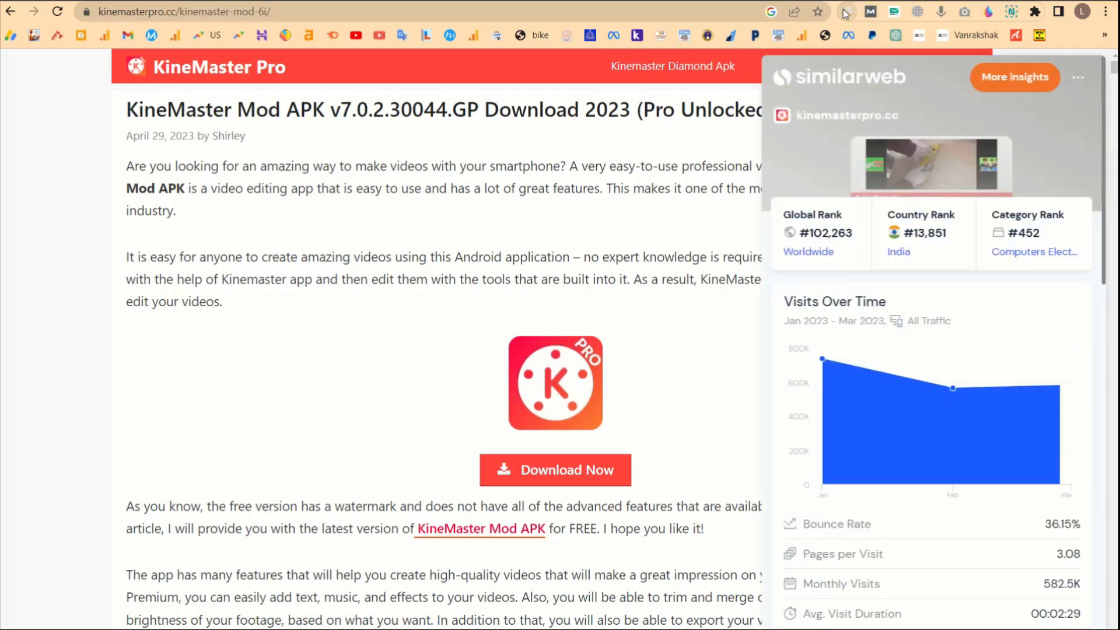
{"action": "mouse_move", "coordinate": [868, 350]}
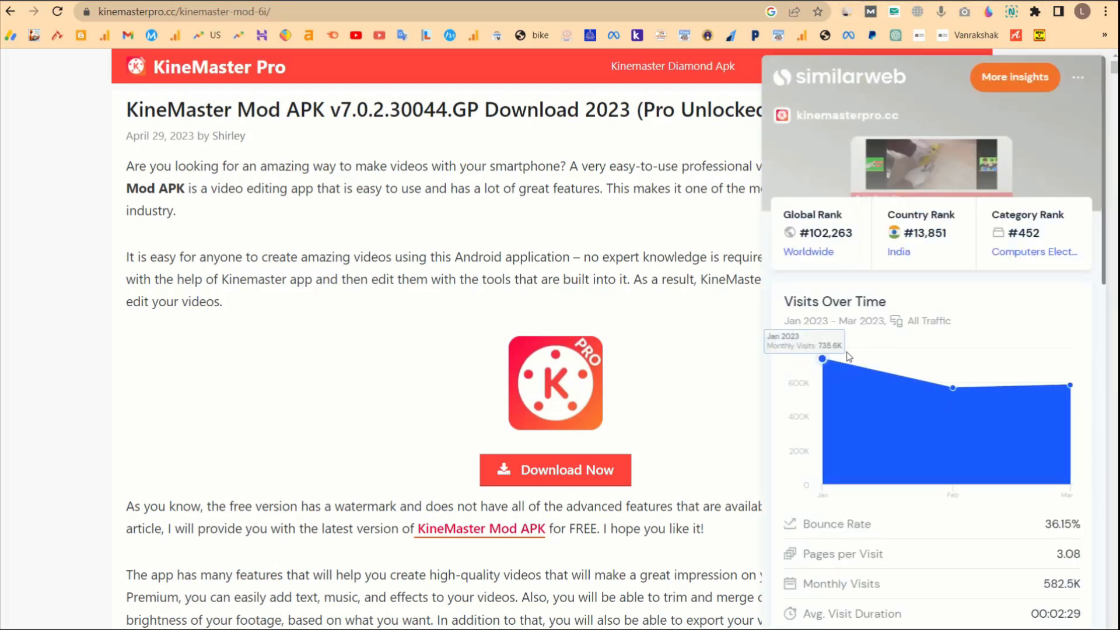
{"action": "mouse_move", "coordinate": [953, 390]}
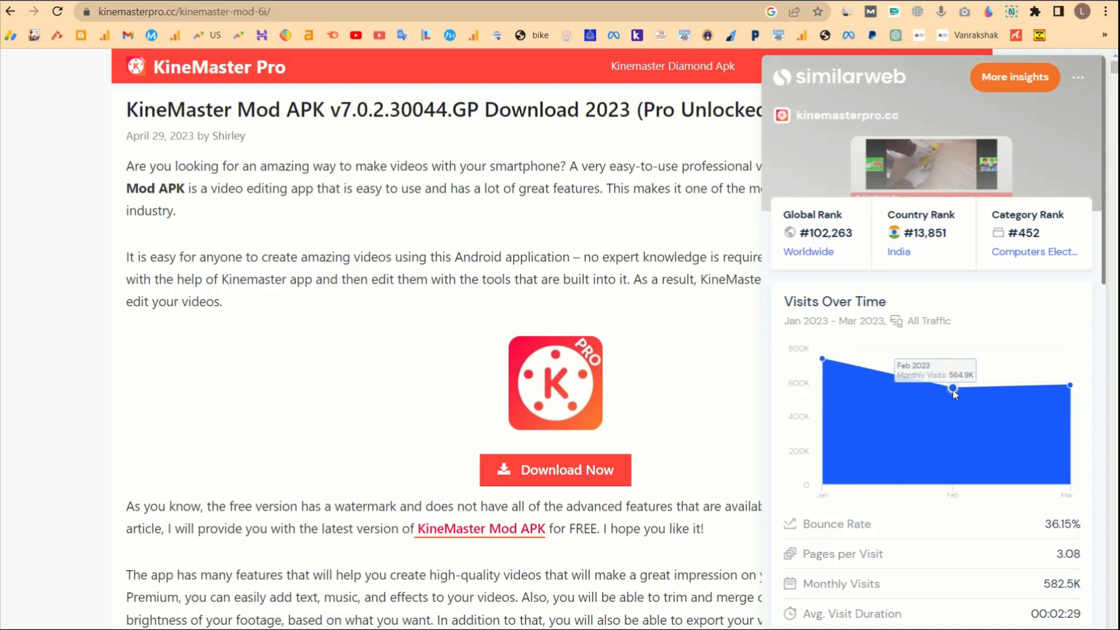
{"action": "mouse_move", "coordinate": [1055, 409]}
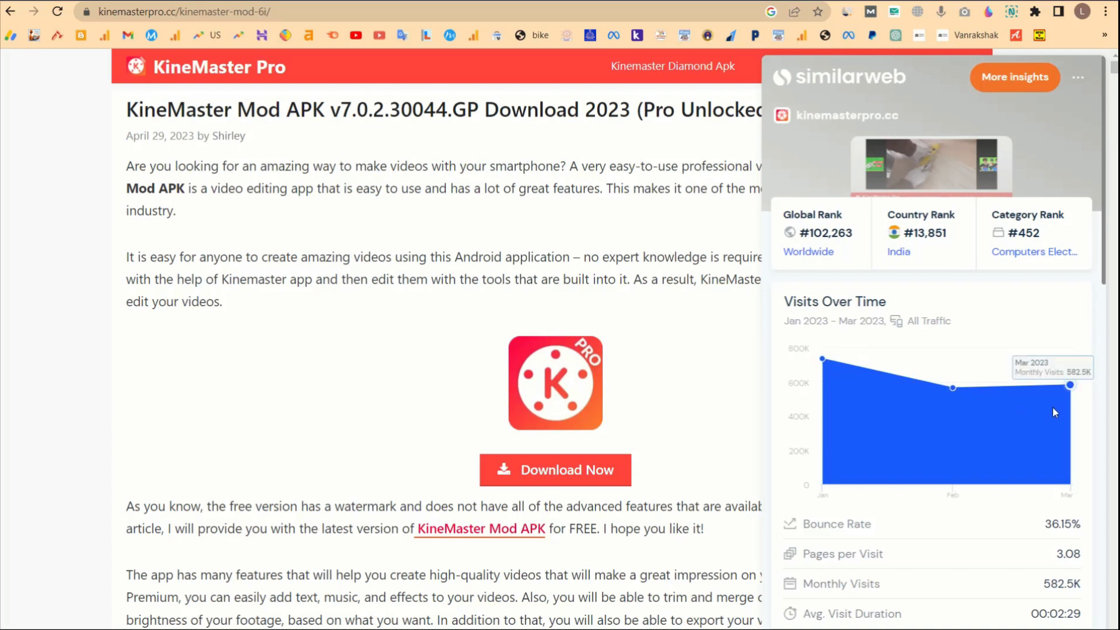
{"action": "scroll", "coordinate": [1054, 412], "scroll_direction": "down", "scroll_amount": 8}
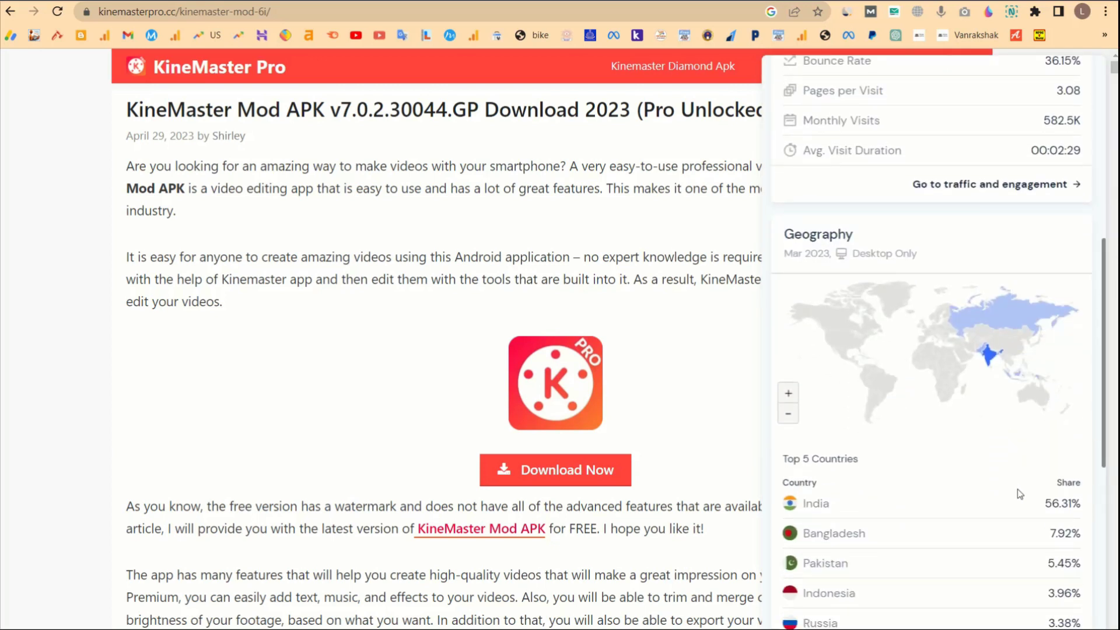
- Review kinemasterpro.cc's full top-five country list and recheck its engagement figures and visits chart in the Similarweb overview
{"action": "scroll", "coordinate": [930, 596], "scroll_direction": "down", "scroll_amount": 2}
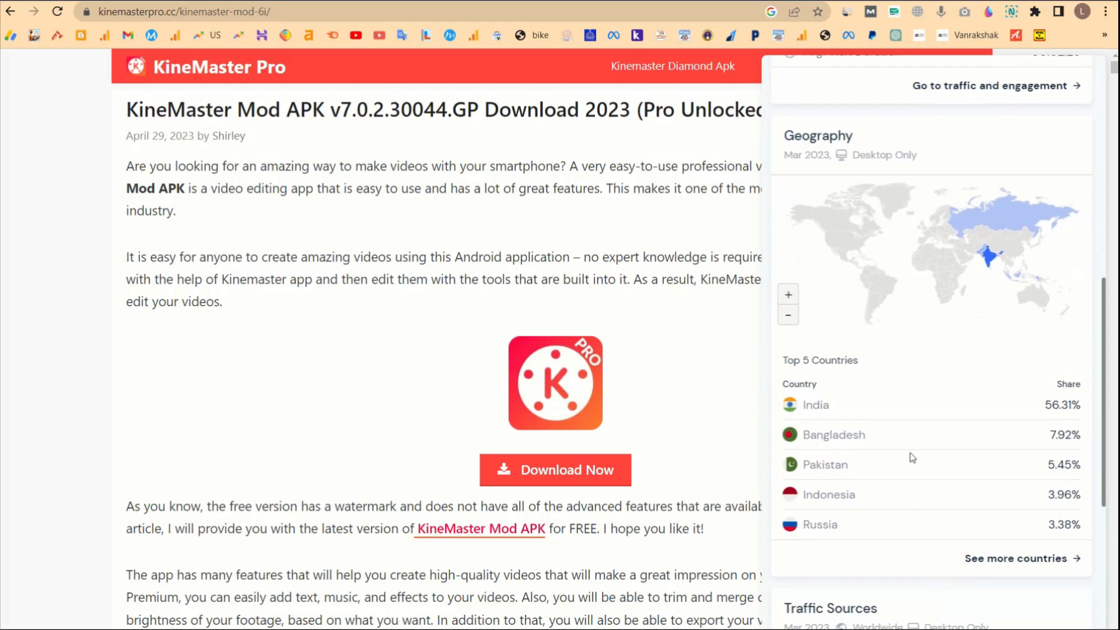
{"action": "scroll", "coordinate": [881, 479], "scroll_direction": "up", "scroll_amount": 5}
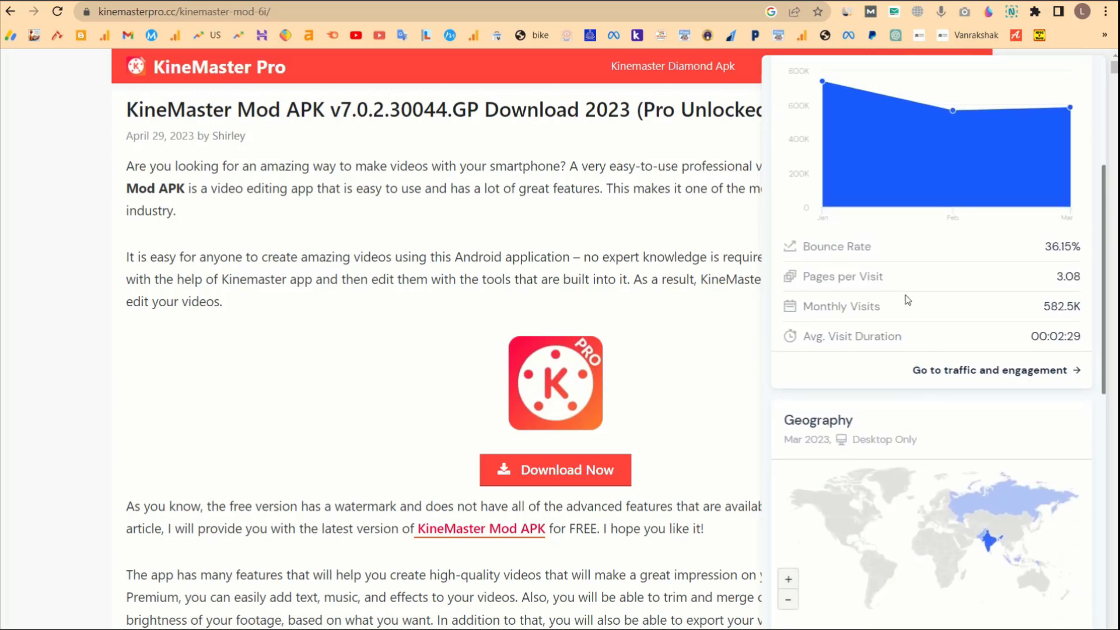
{"action": "scroll", "coordinate": [940, 293], "scroll_direction": "up", "scroll_amount": 2}
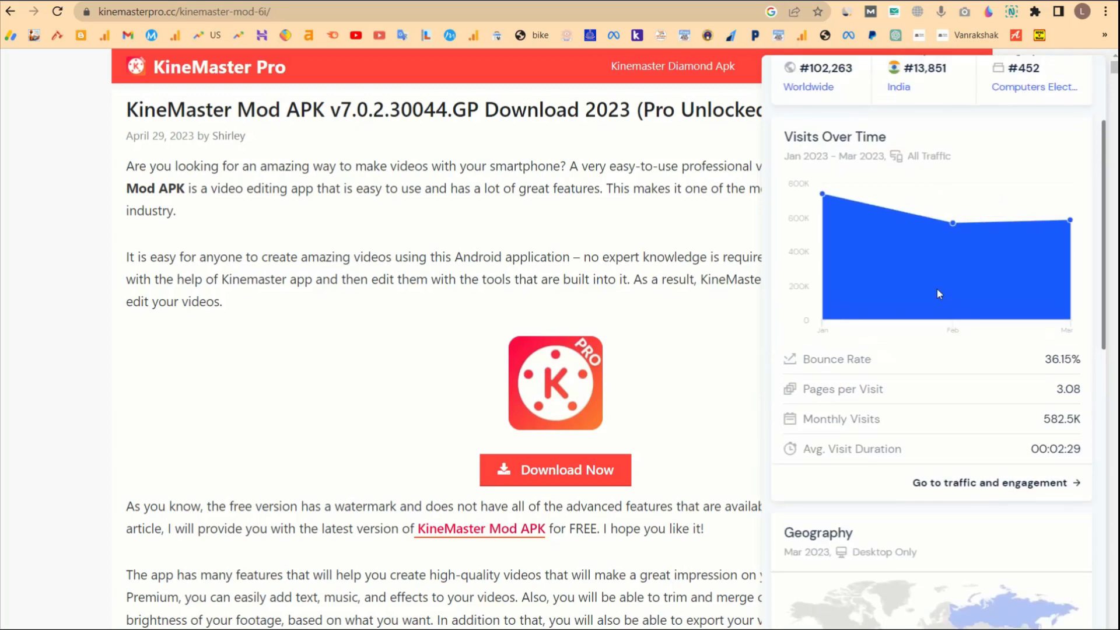
{"action": "scroll", "coordinate": [936, 288], "scroll_direction": "up", "scroll_amount": 2}
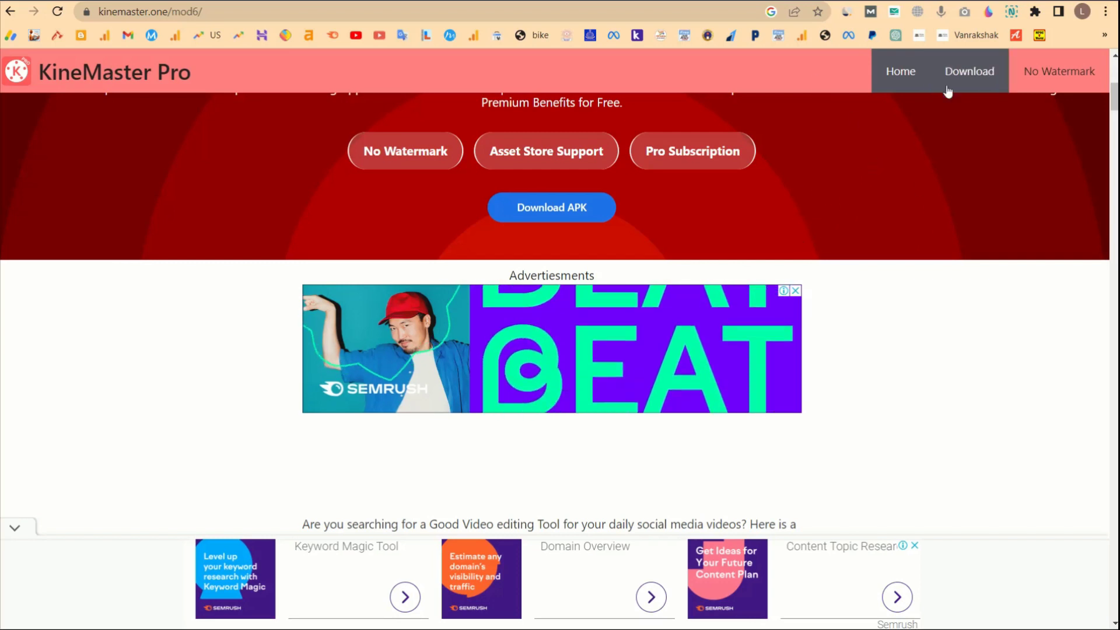
- Open the Similarweb overview for kinemaster.one and review its monthly visits, top countries and traffic sources
{"action": "left_click", "coordinate": [846, 13]}
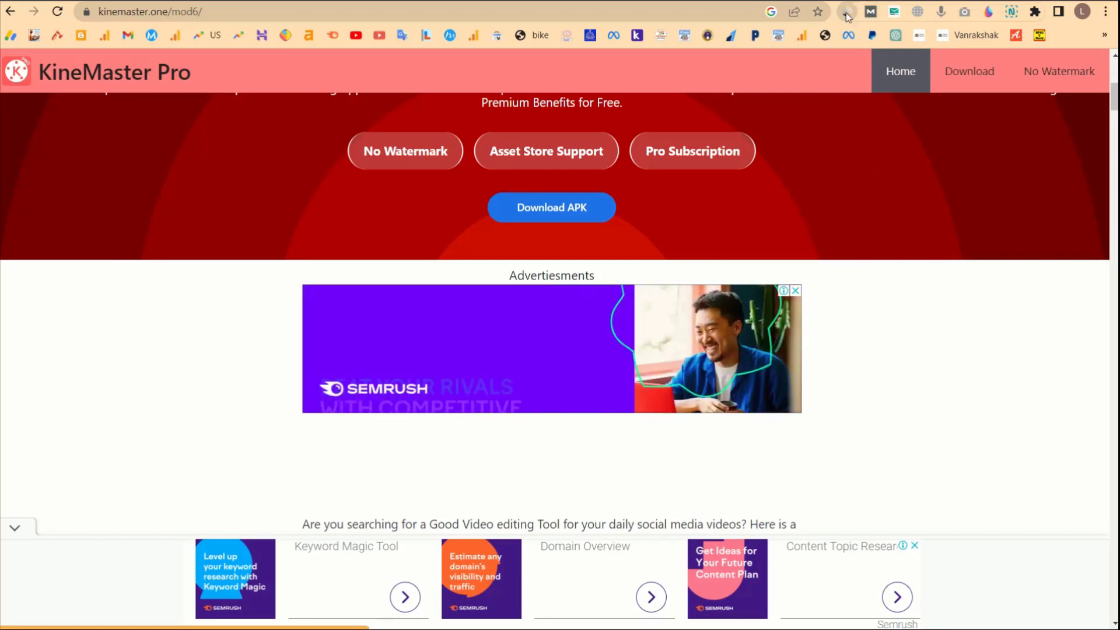
{"action": "scroll", "coordinate": [926, 359], "scroll_direction": "down", "scroll_amount": 1}
{"action": "mouse_move", "coordinate": [929, 357]}
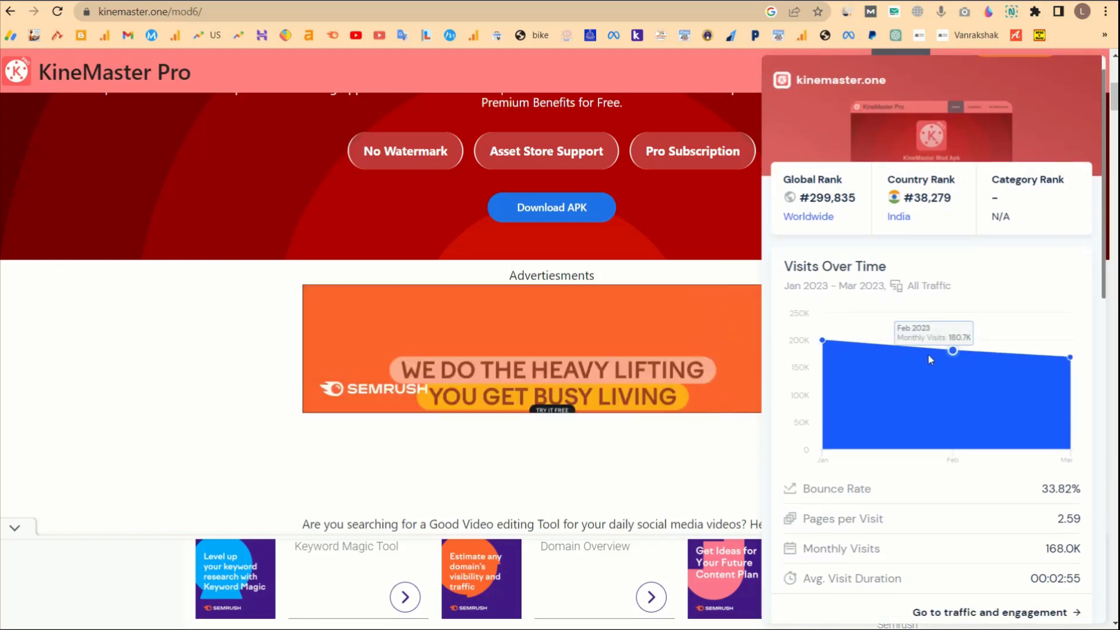
{"action": "scroll", "coordinate": [929, 359], "scroll_direction": "down", "scroll_amount": 9}
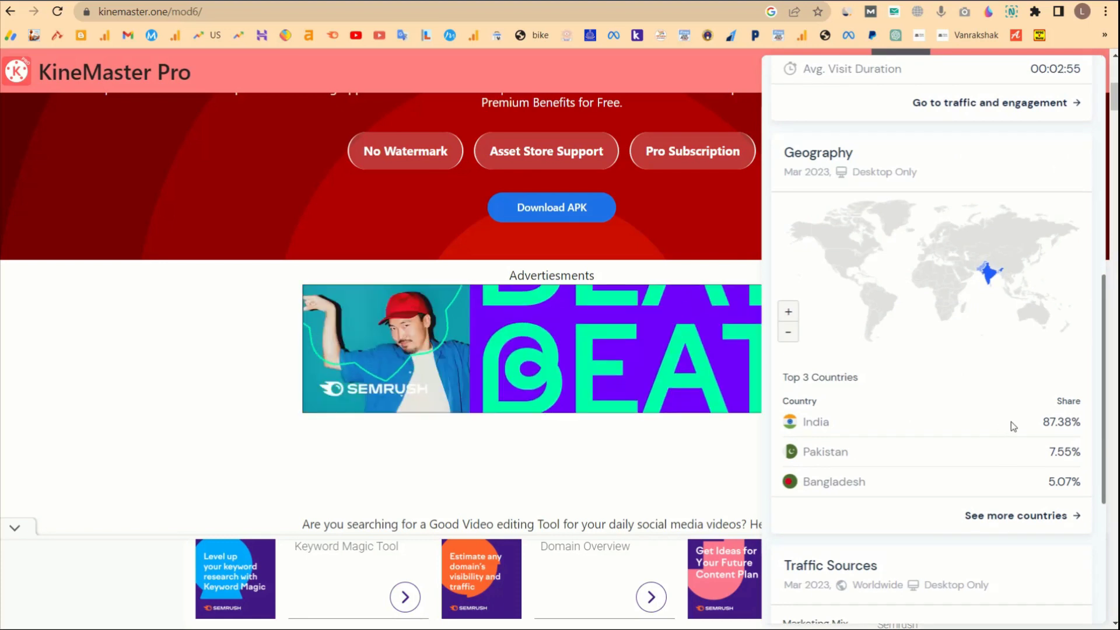
{"action": "scroll", "coordinate": [886, 505], "scroll_direction": "down", "scroll_amount": 3}
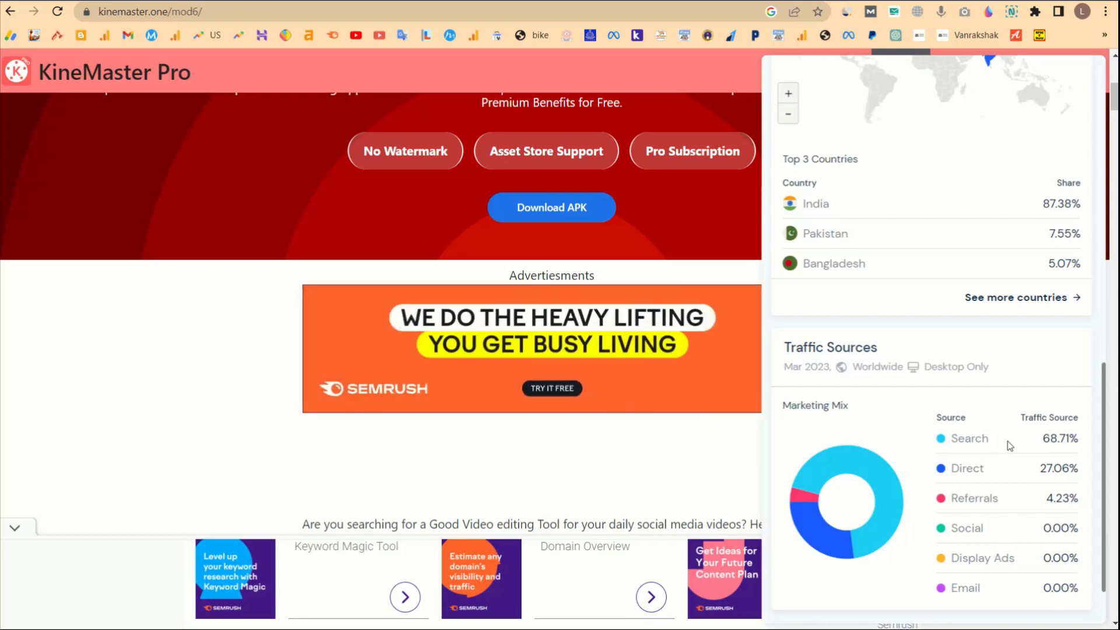
- Close the Similarweb overview and look over the KineMaster Mod Apk header, download section and ads on kinemaster.one
{"action": "left_click", "coordinate": [441, 468]}
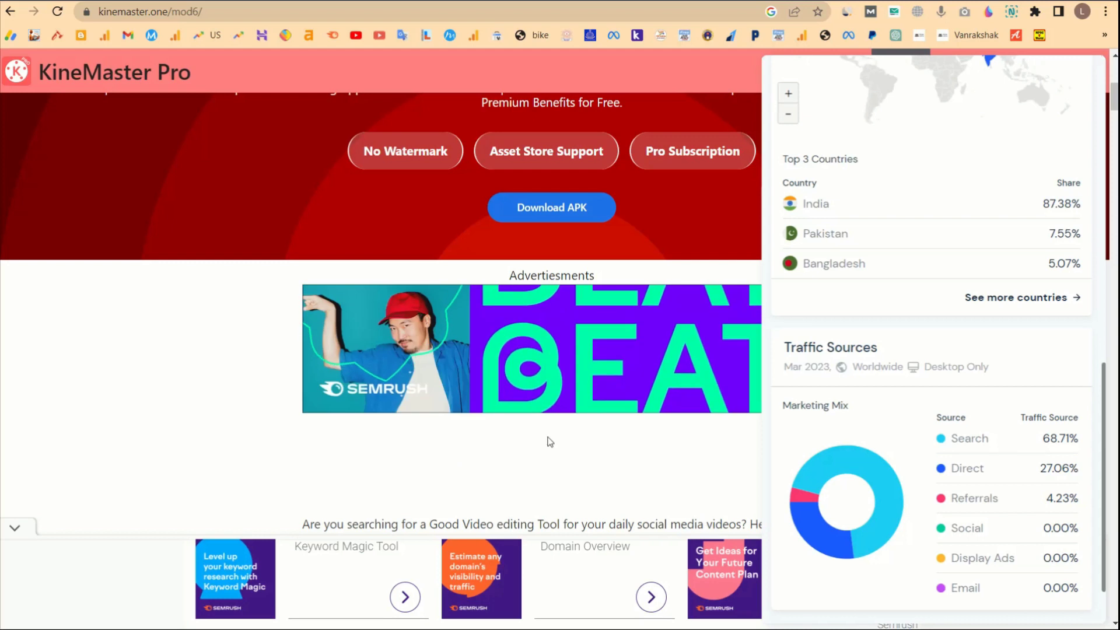
{"action": "left_click", "coordinate": [577, 450]}
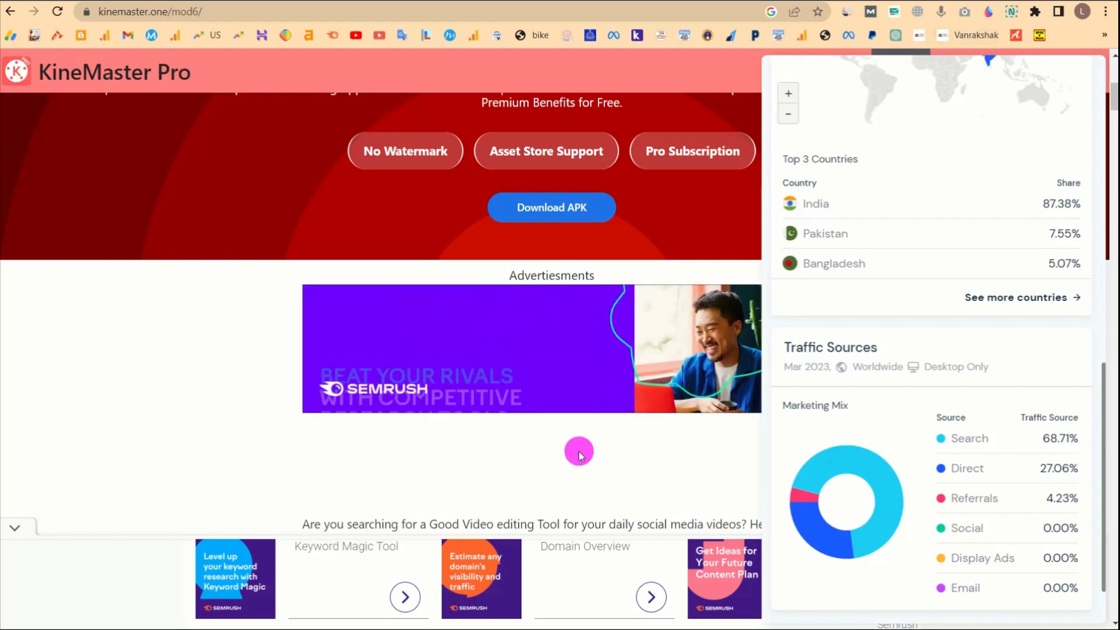
{"action": "left_click", "coordinate": [593, 487]}
{"action": "scroll", "coordinate": [594, 494], "scroll_direction": "down", "scroll_amount": 1}
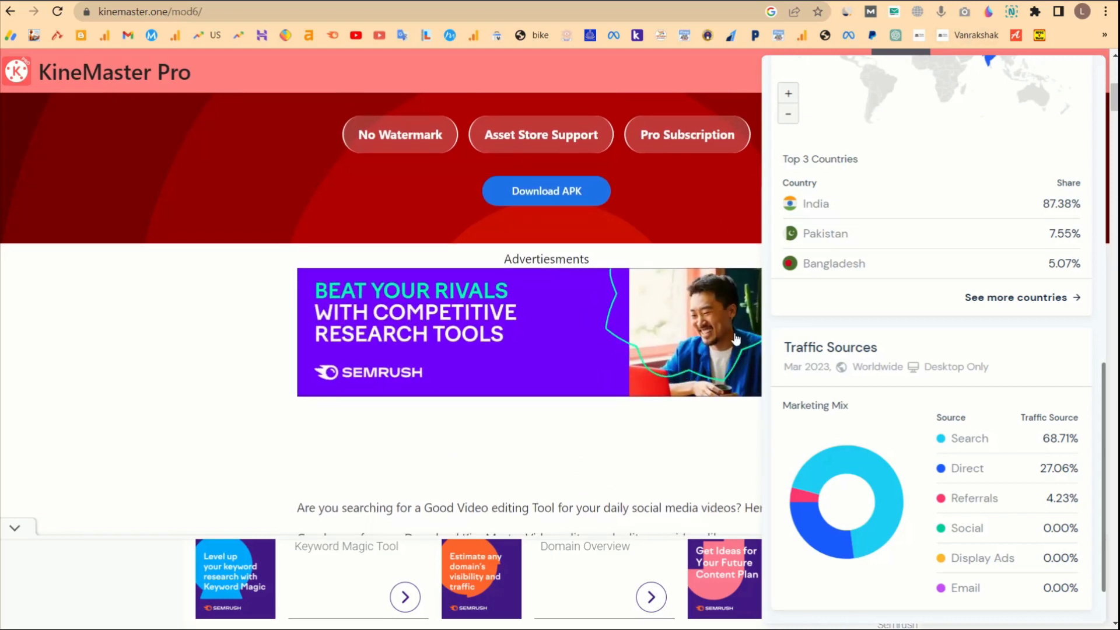
{"action": "scroll", "coordinate": [744, 319], "scroll_direction": "up", "scroll_amount": 6}
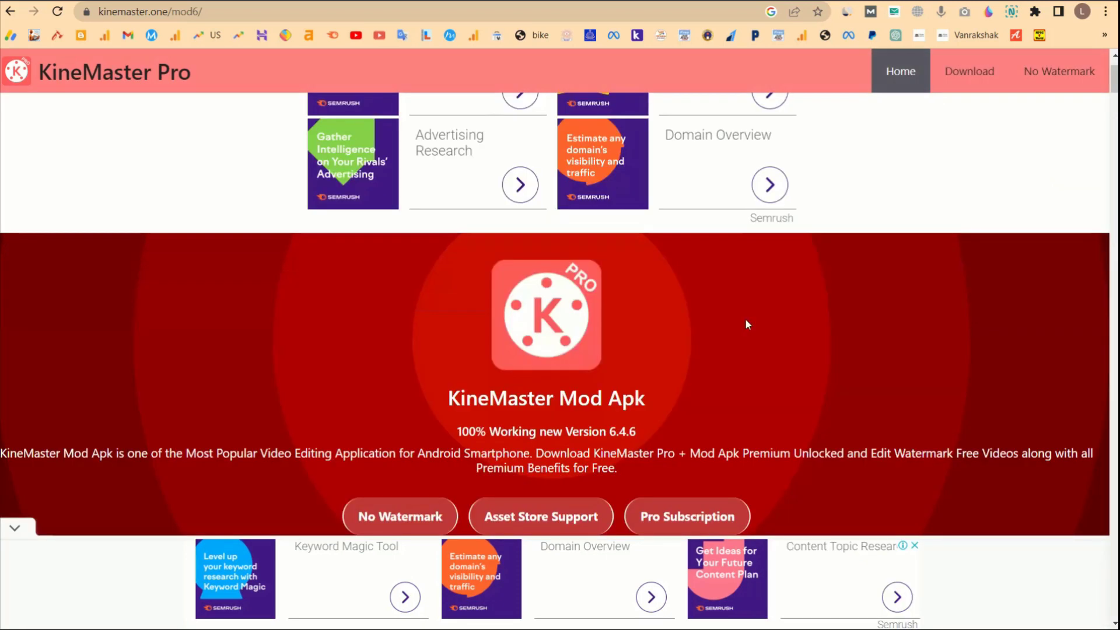
{"action": "scroll", "coordinate": [746, 321], "scroll_direction": "down", "scroll_amount": 3}
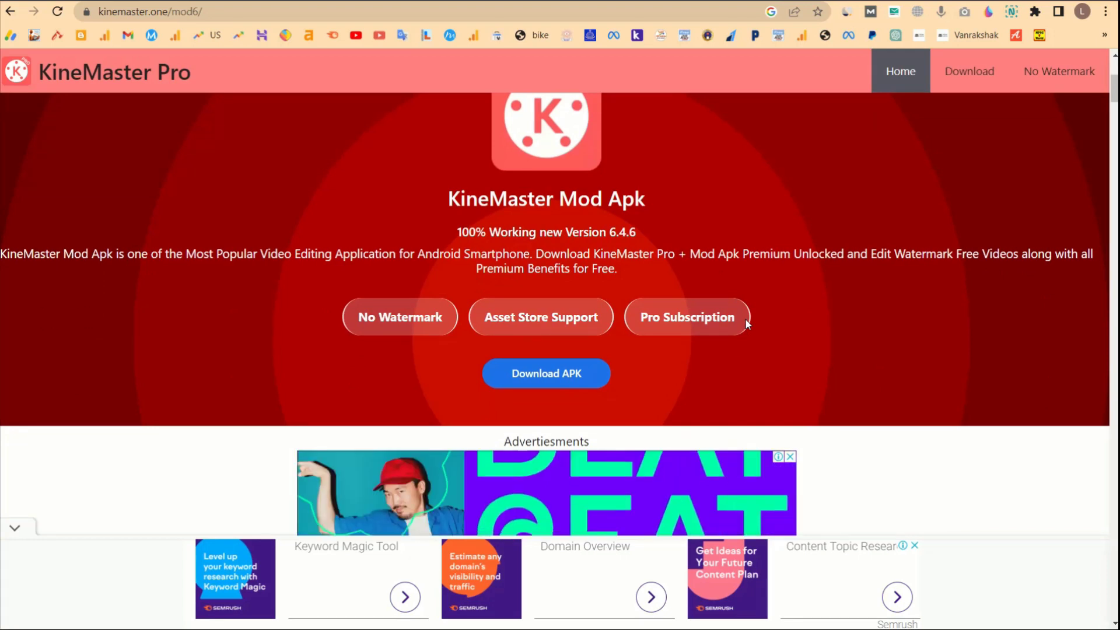
{"action": "scroll", "coordinate": [748, 325], "scroll_direction": "down", "scroll_amount": 5}
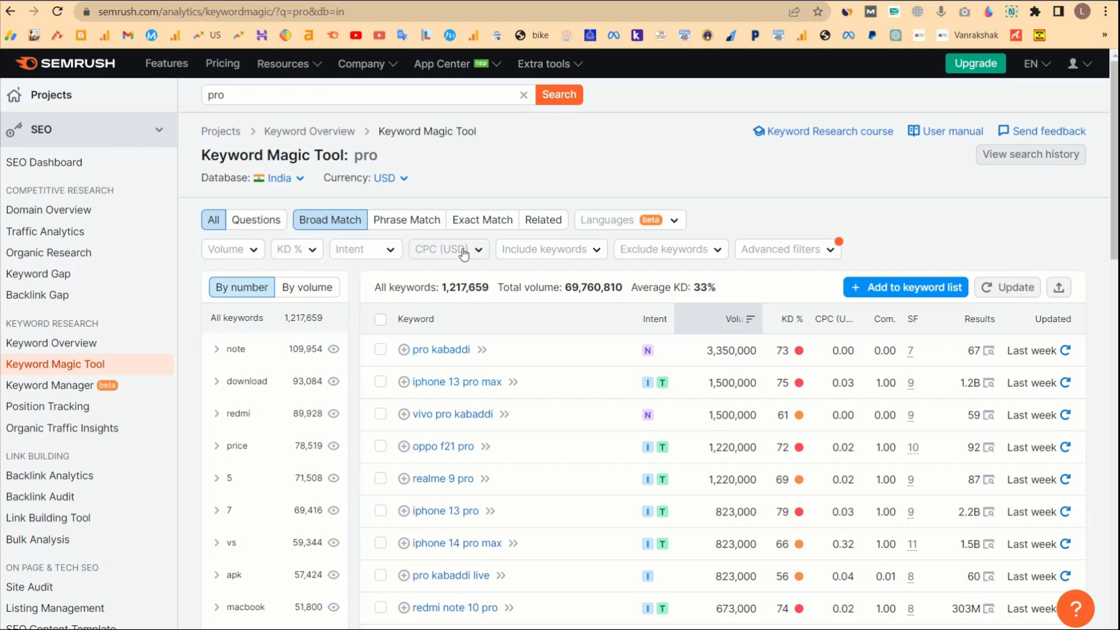
- Examine the Semrush Keyword Magic Tool page for "pro" at an enlarged page size and restore the zoom
{"action": "left_click", "coordinate": [713, 102]}
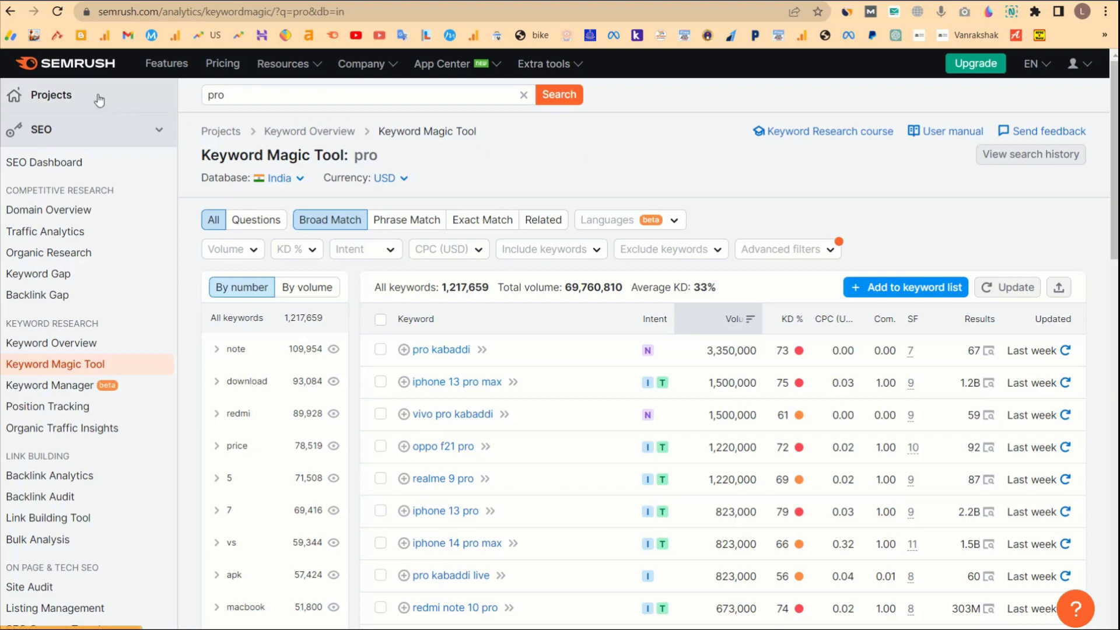
{"action": "key", "text": "ctrl+plus"}
{"action": "key", "text": "ctrl+plus"}
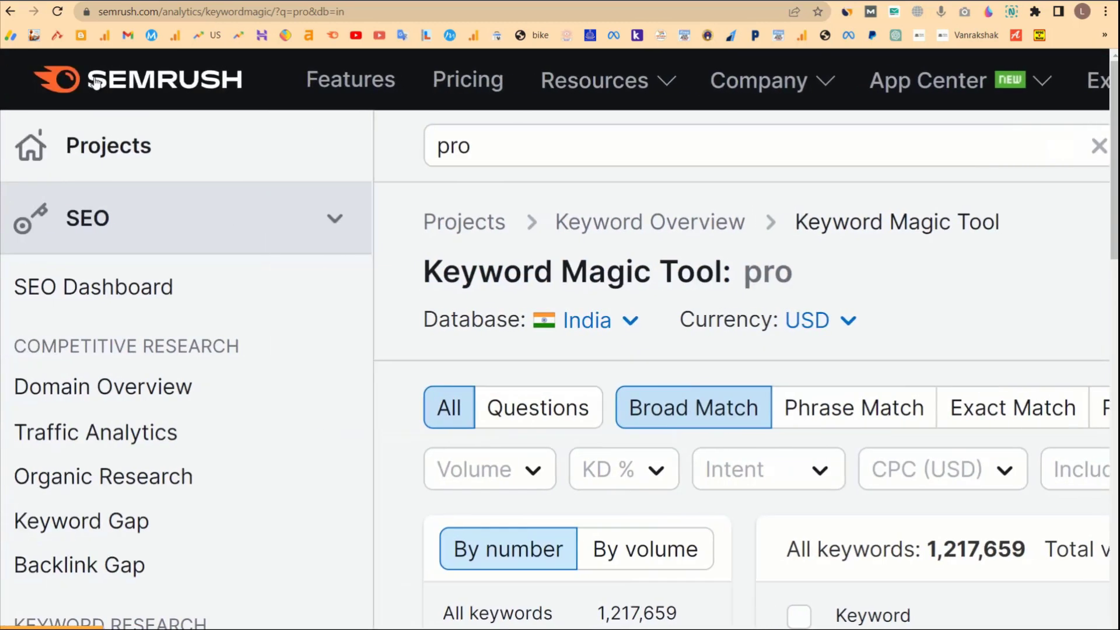
{"action": "key", "text": "ctrl+minus"}
{"action": "key", "text": "ctrl+minus"}
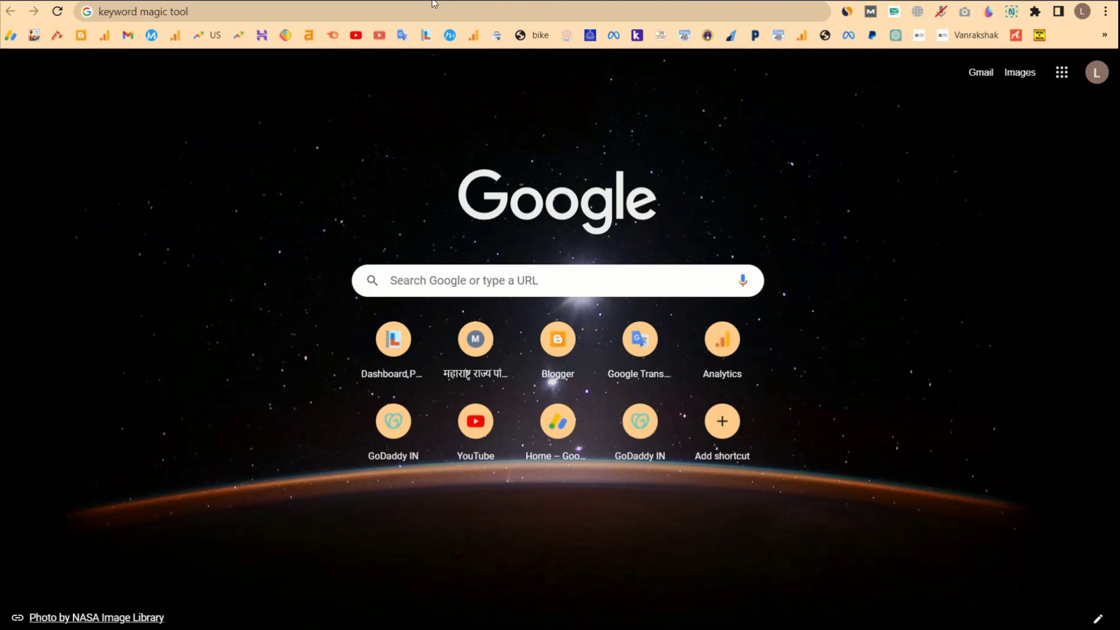
- Search Google for "keyword magic tool" and open Semrush's Keyword Magic Tool result
{"action": "left_click", "coordinate": [434, 8]}
{"action": "key", "text": "Return"}
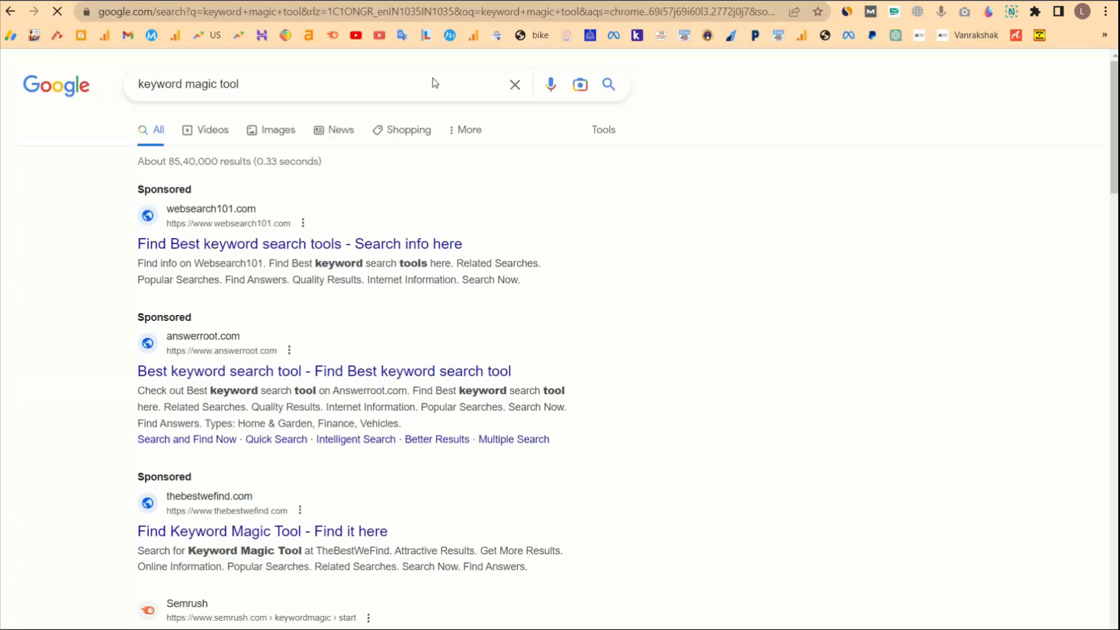
{"action": "scroll", "coordinate": [234, 361], "scroll_direction": "down", "scroll_amount": 3}
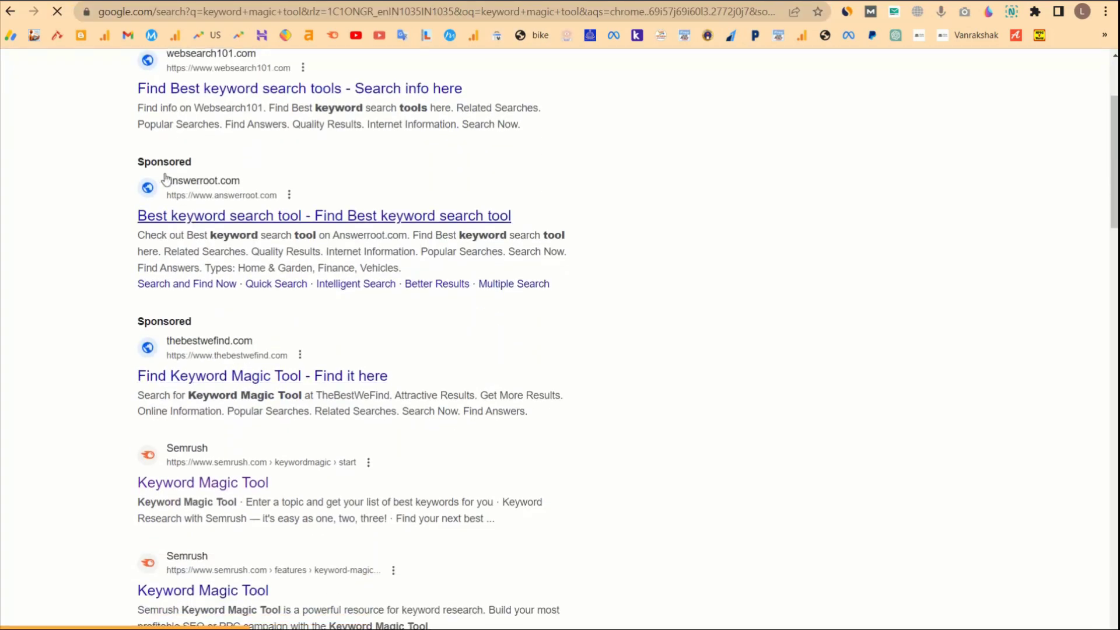
{"action": "left_click", "coordinate": [204, 380]}
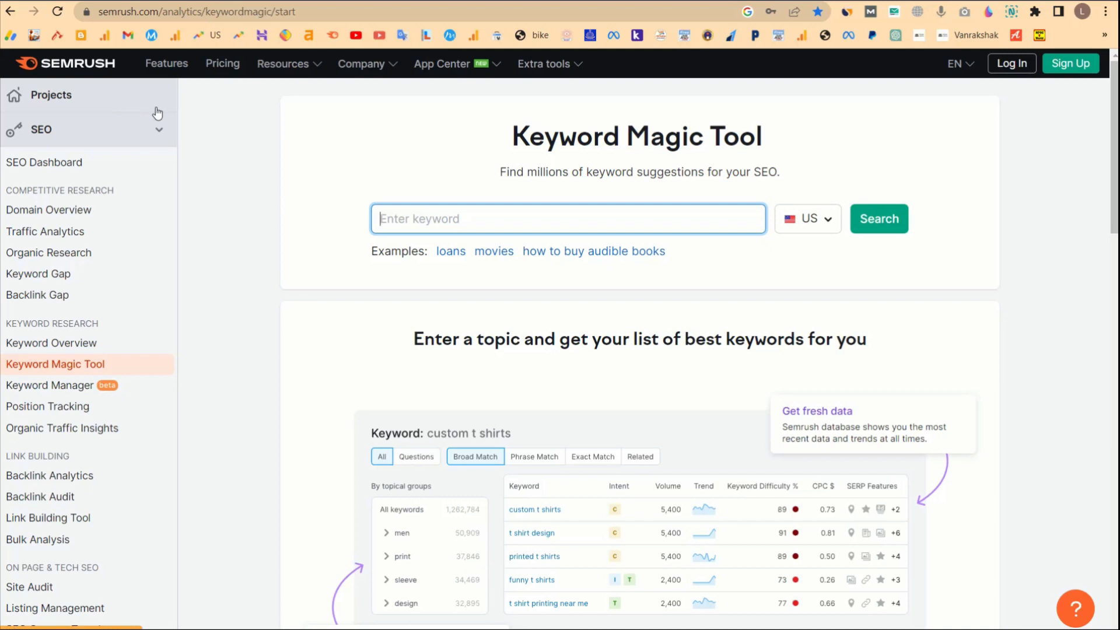
- Open the Semrush sign-up form and fill in its email with the temporary address copied from Temp Mail
{"action": "left_click", "coordinate": [1082, 69]}
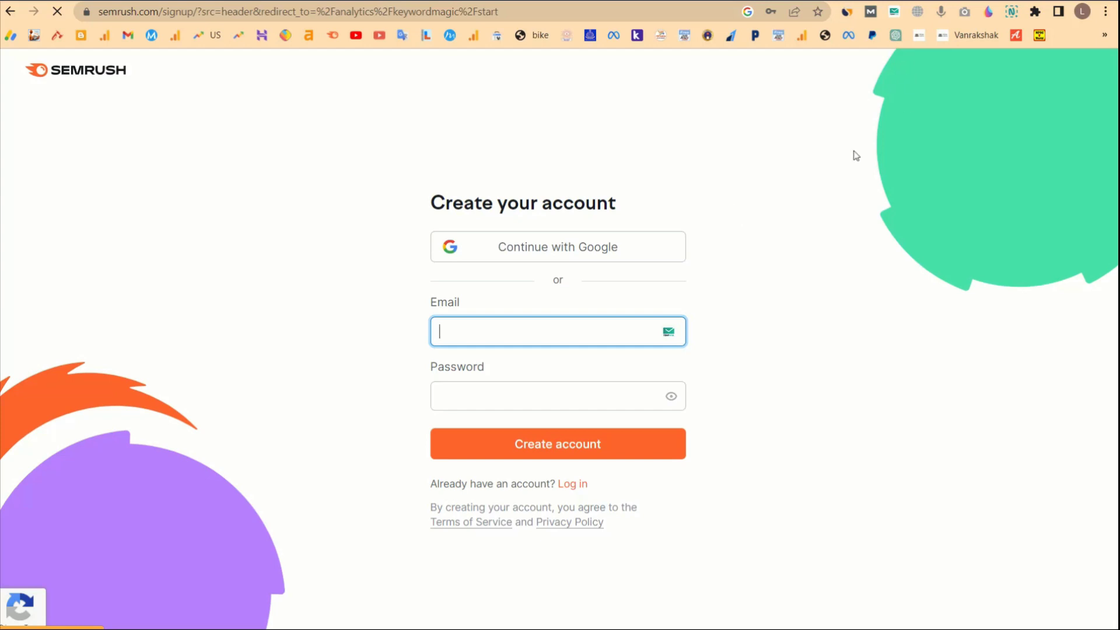
{"action": "left_click", "coordinate": [893, 14]}
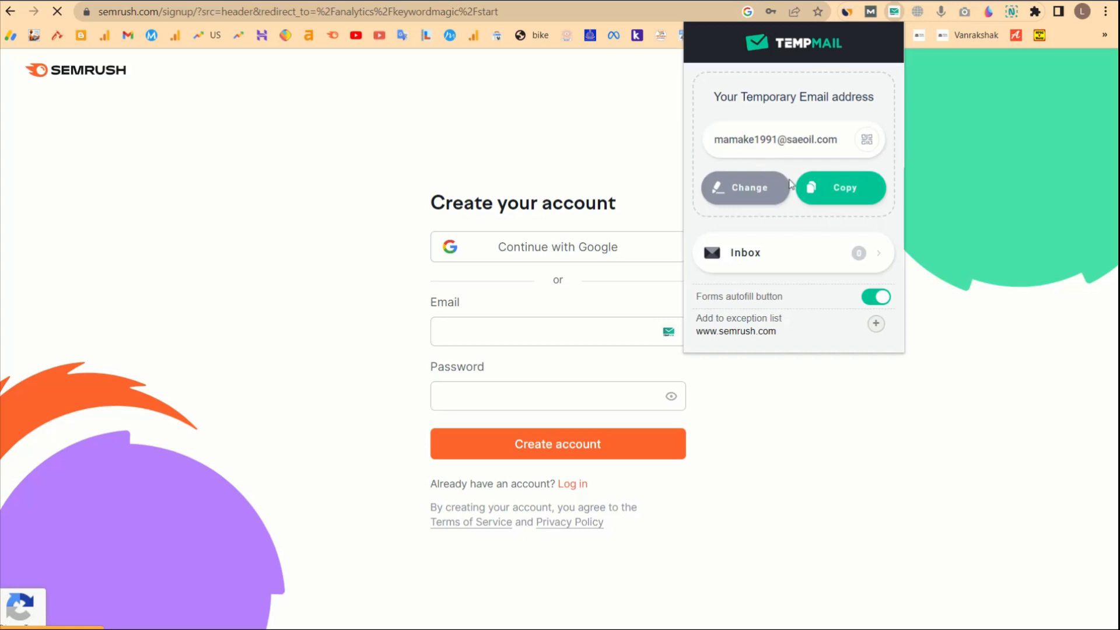
{"action": "left_click", "coordinate": [826, 188]}
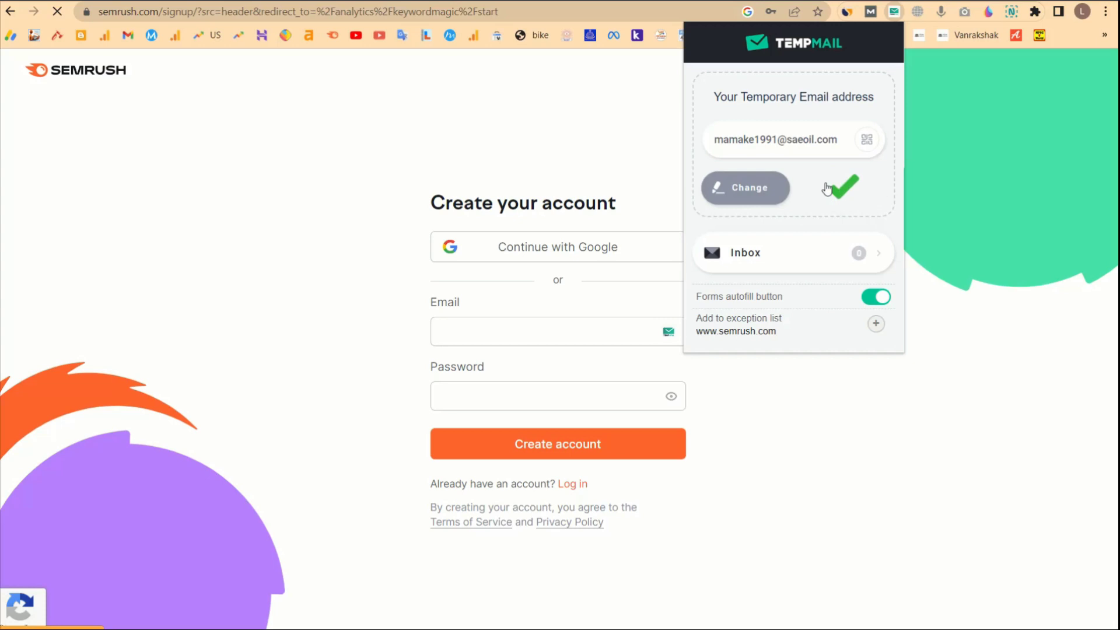
{"action": "left_click", "coordinate": [407, 322]}
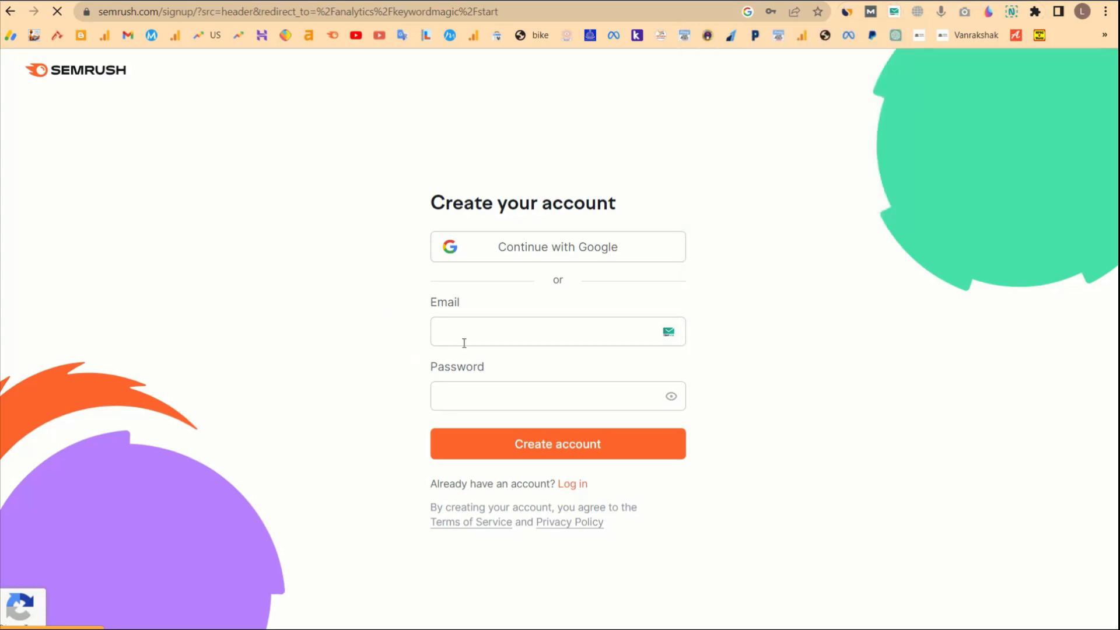
{"action": "key", "text": "ctrl+v"}
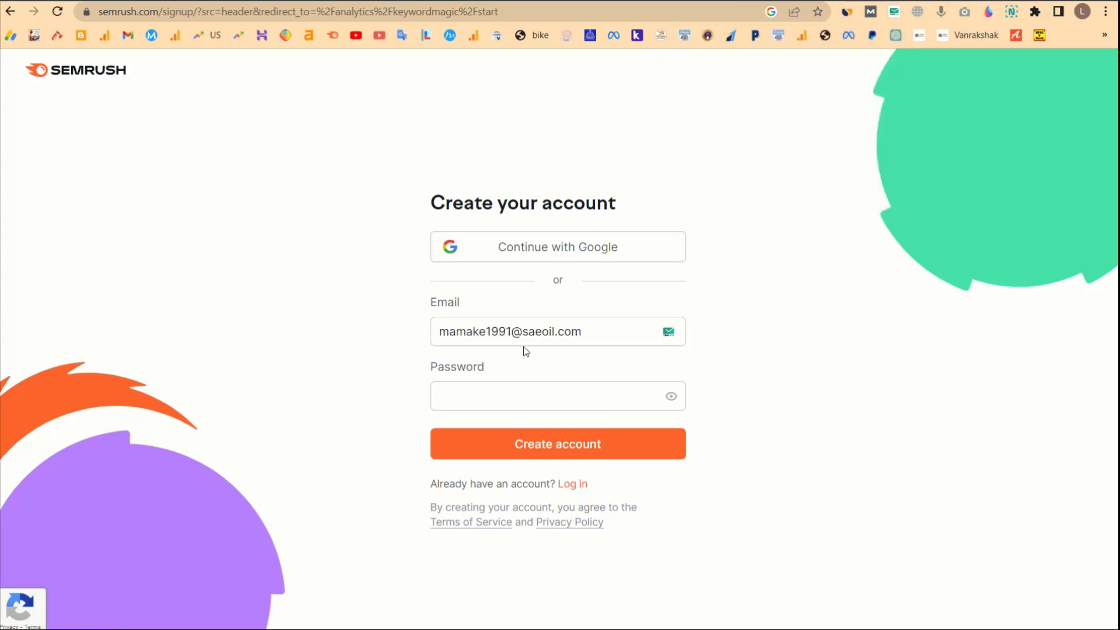
- Enter an account password in the sign-up form and try to create the Semrush account
{"action": "left_click", "coordinate": [497, 386]}
{"action": "type", "text": "•••••••••"}
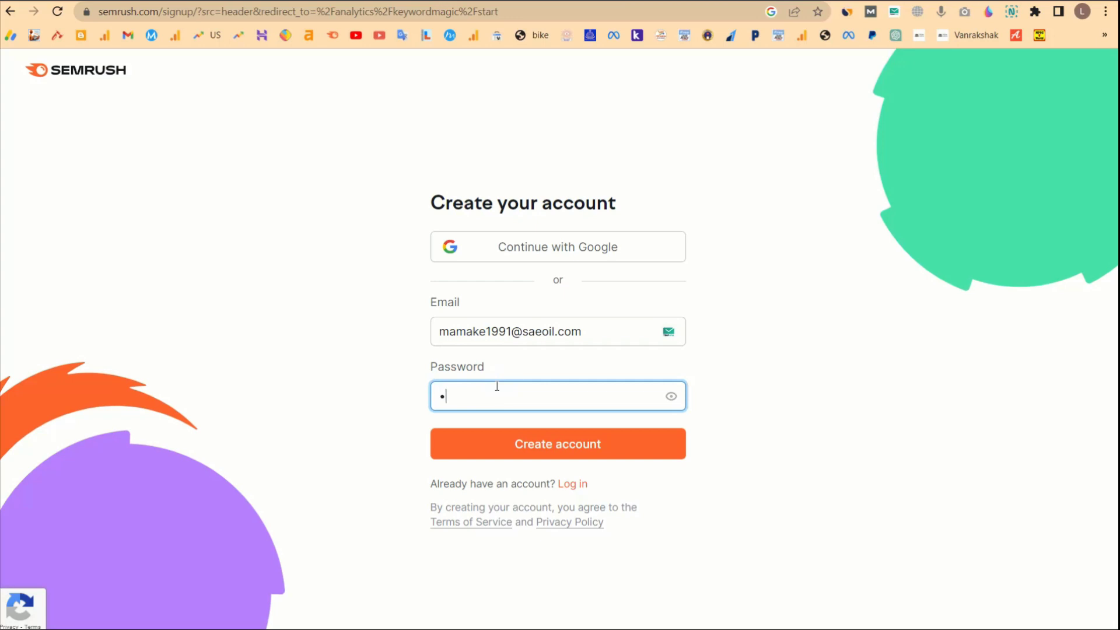
{"action": "type", "text": "••••"}
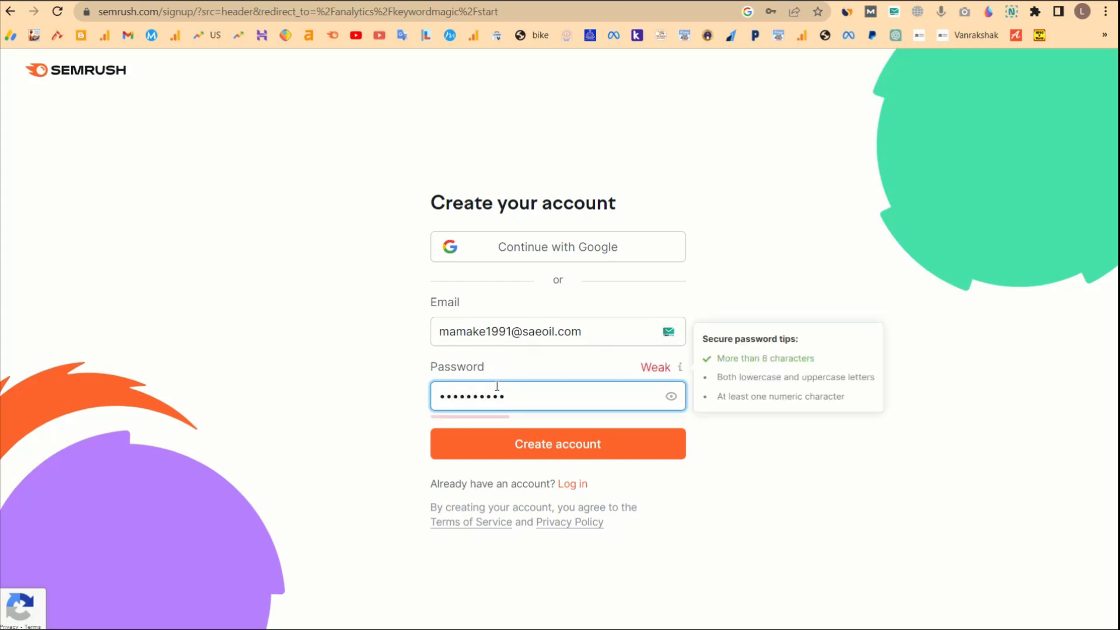
{"action": "type", "text": "•"}
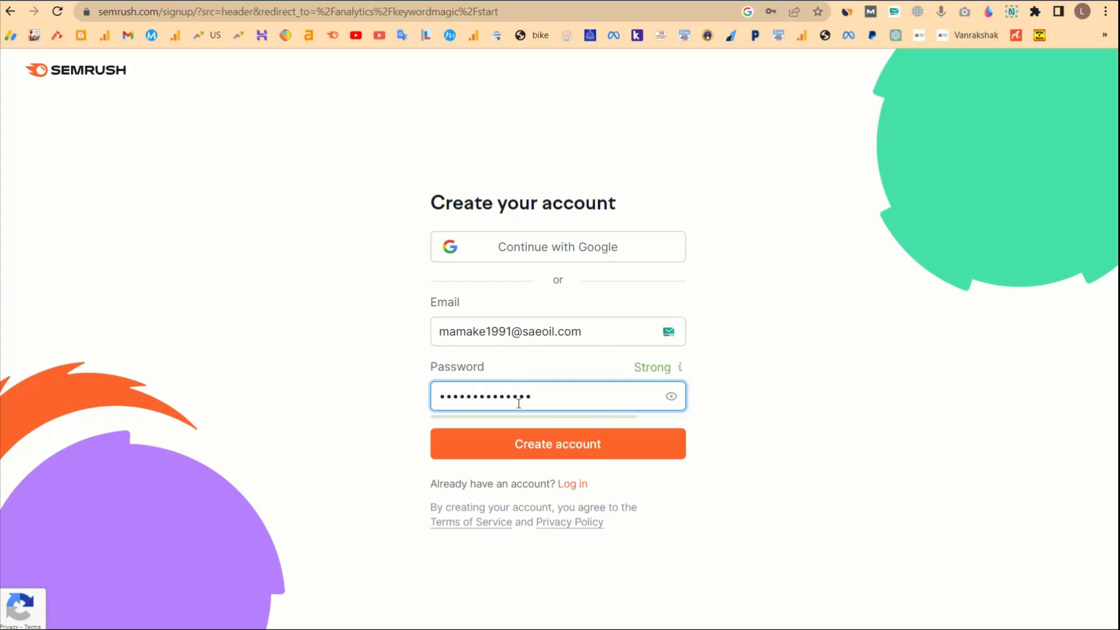
{"action": "left_click", "coordinate": [577, 448]}
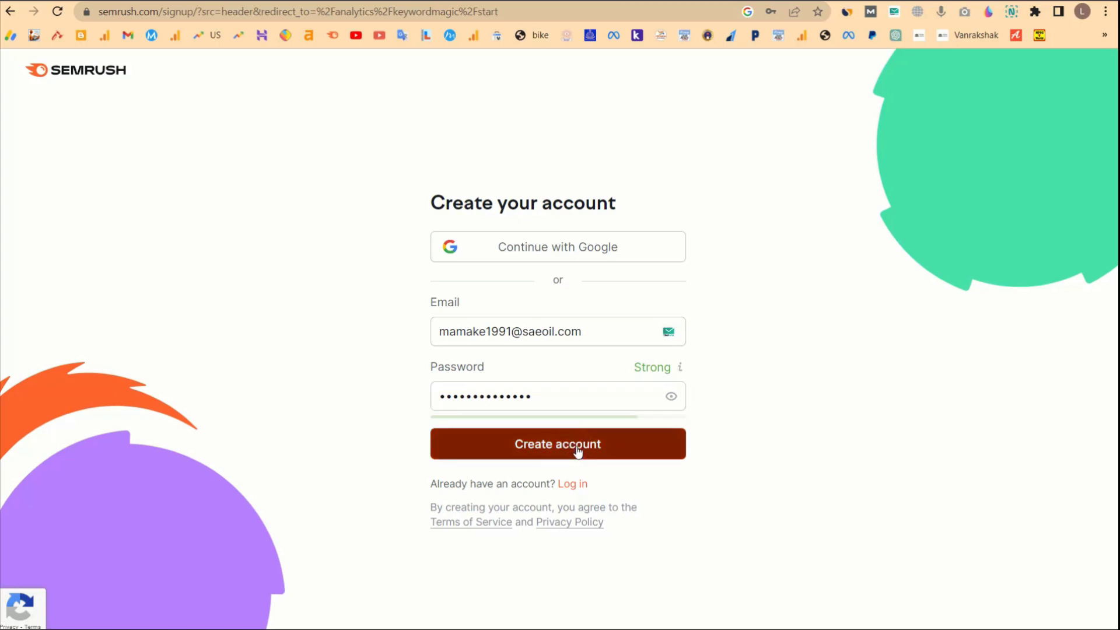
- Generate a new Temp Mail address and replace the sign-up form's email with it
{"action": "left_click", "coordinate": [894, 11]}
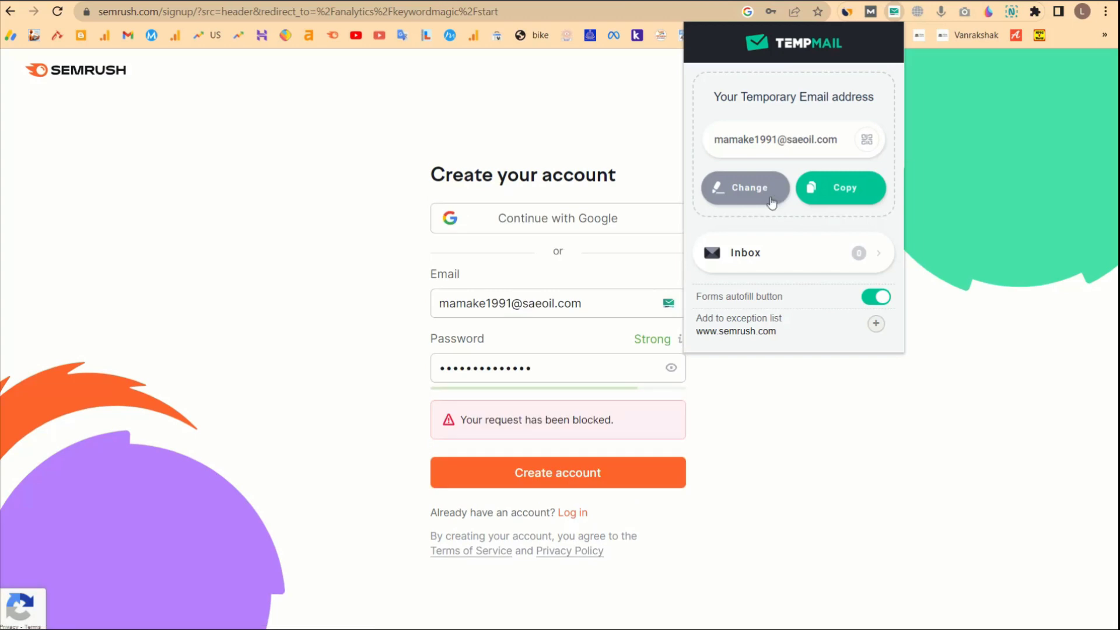
{"action": "left_click", "coordinate": [741, 191]}
{"action": "left_click", "coordinate": [823, 187]}
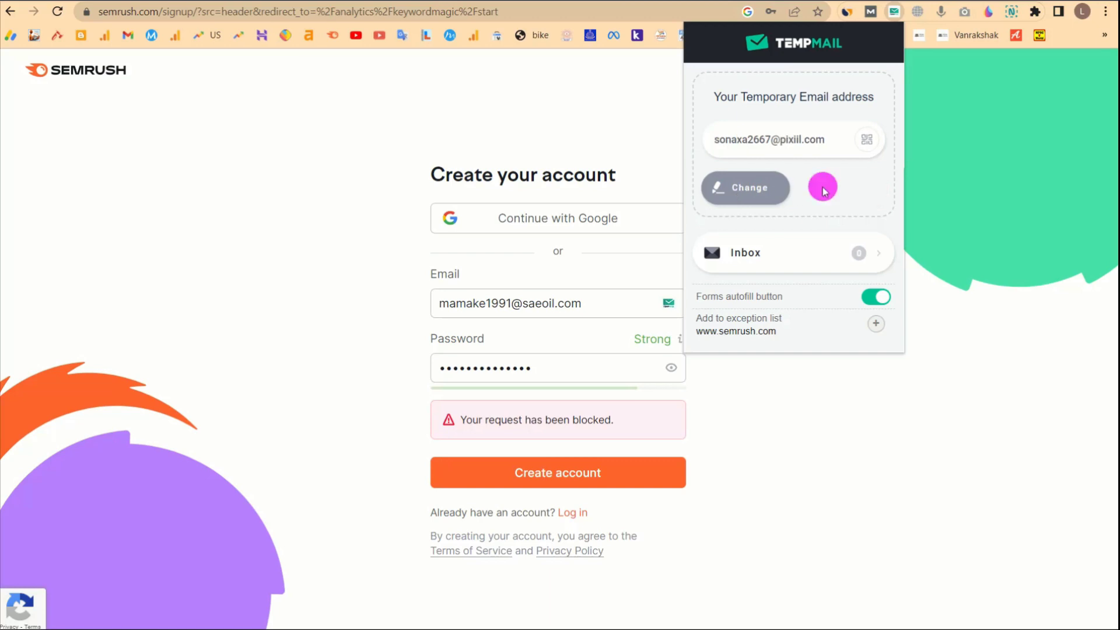
{"action": "left_click", "coordinate": [346, 377]}
{"action": "triple_click", "coordinate": [566, 310]}
{"action": "key", "text": "ctrl+v"}
- Extend the account password with more characters and submit the sign-up form again
{"action": "left_click", "coordinate": [543, 361]}
{"action": "type", "text": "1••"}
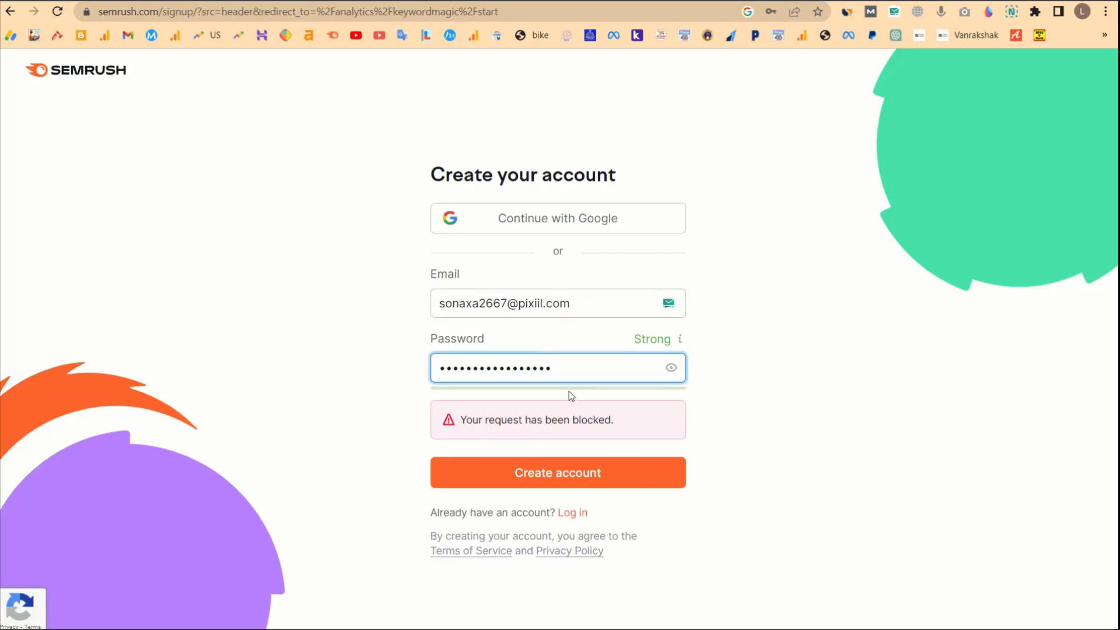
{"action": "left_click", "coordinate": [550, 470]}
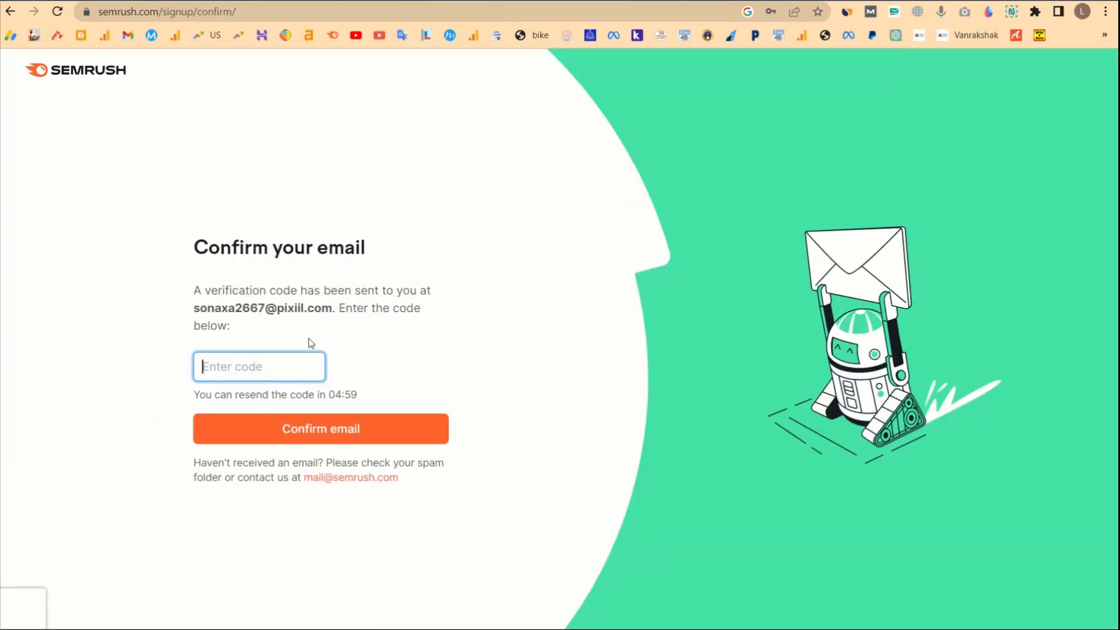
- Open the "Activation Code for Semrush" email from the Temp Mail inbox and select its verification code for copying
{"action": "left_click_drag", "start_coordinate": [194, 308], "coordinate": [339, 313]}
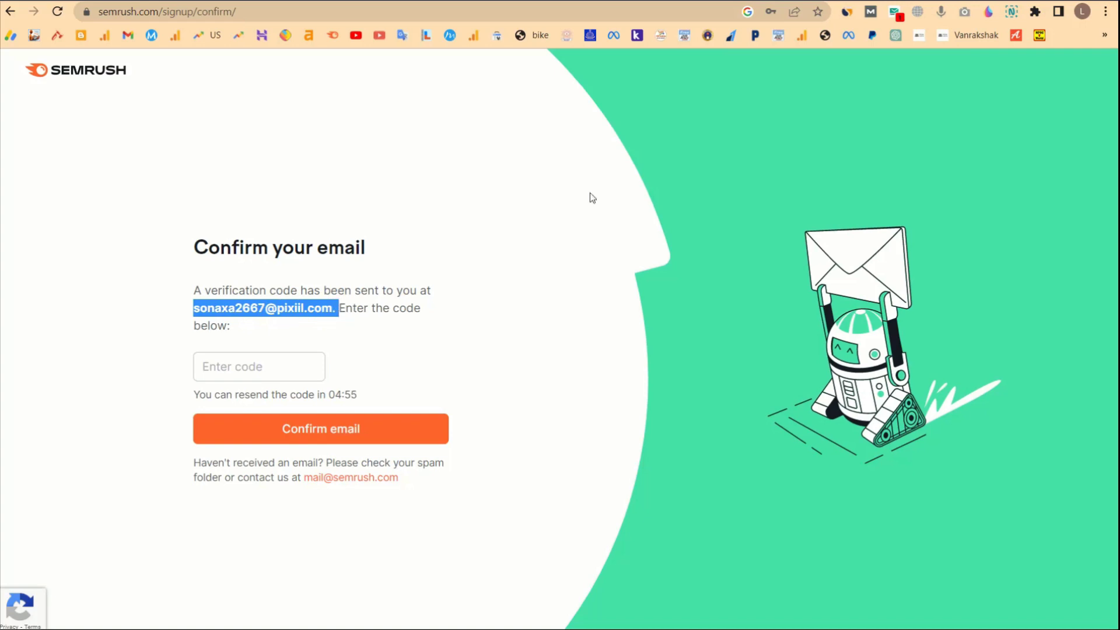
{"action": "left_click", "coordinate": [894, 11]}
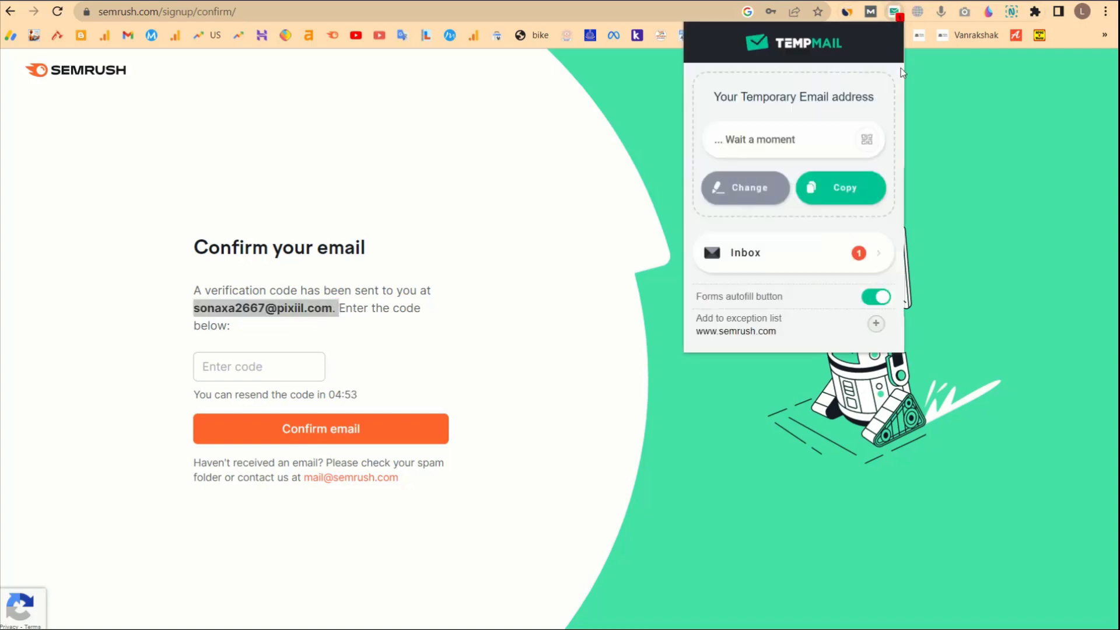
{"action": "left_click", "coordinate": [781, 253]}
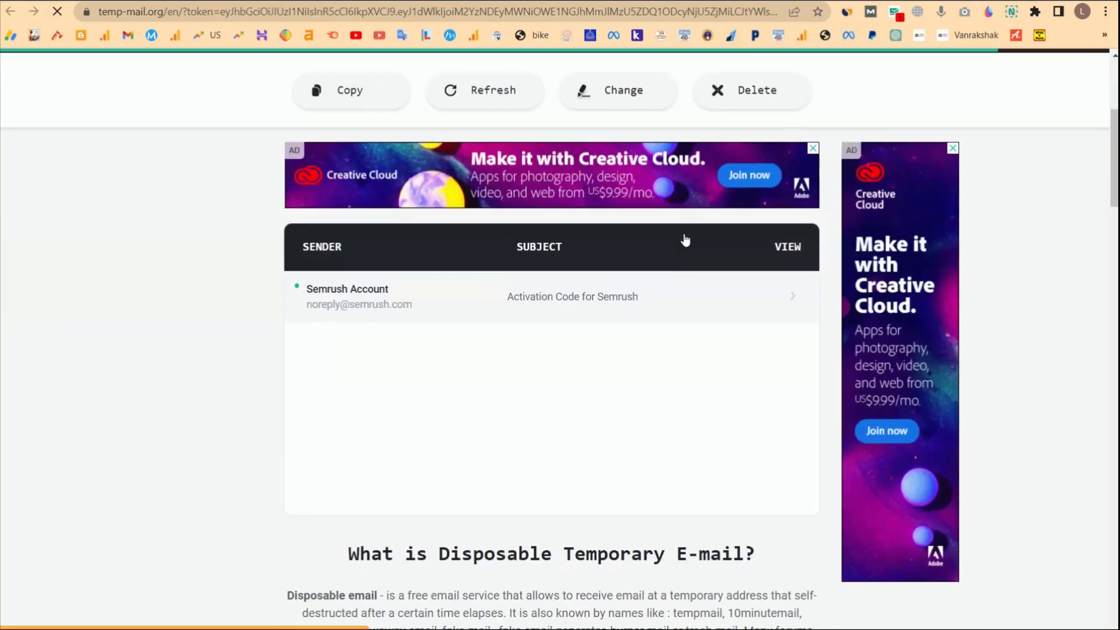
{"action": "left_click", "coordinate": [582, 281]}
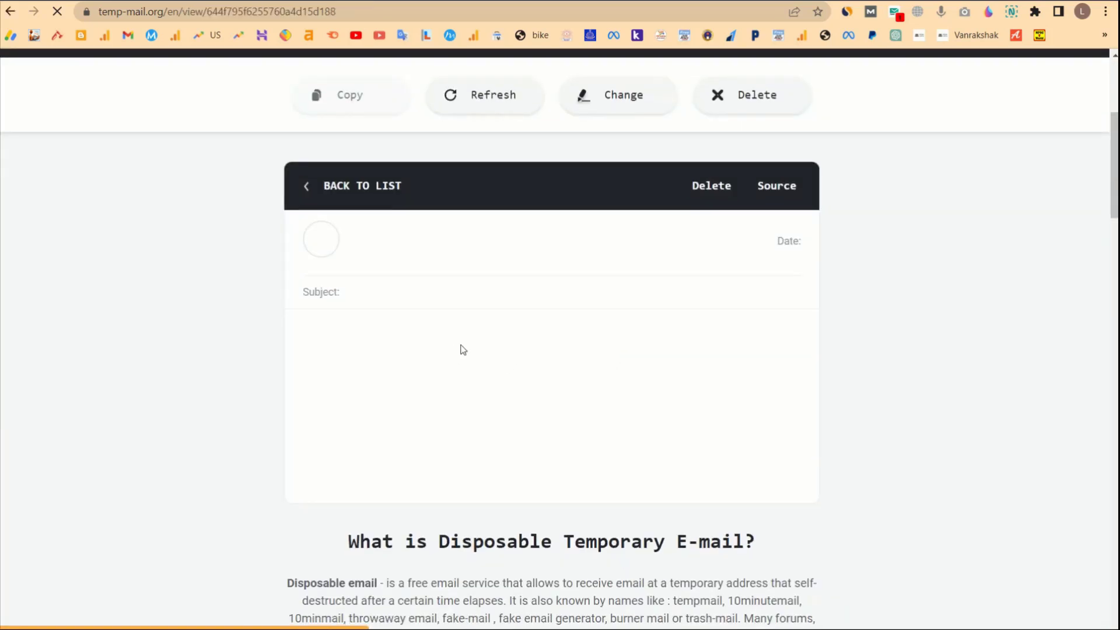
{"action": "scroll", "coordinate": [463, 349], "scroll_direction": "down", "scroll_amount": 5}
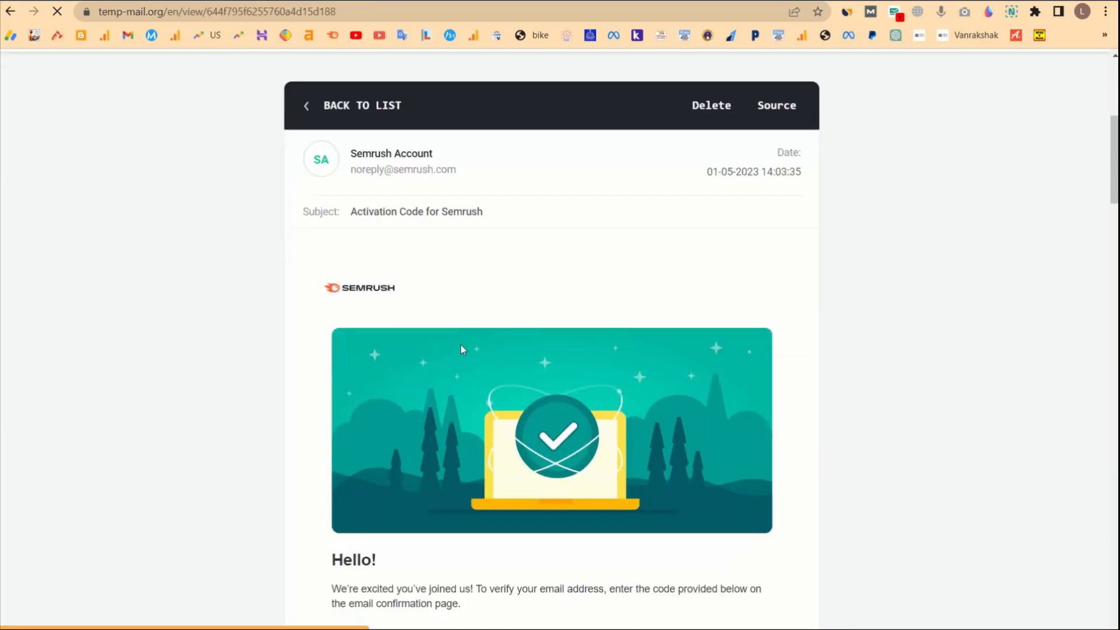
{"action": "double_click", "coordinate": [552, 476]}
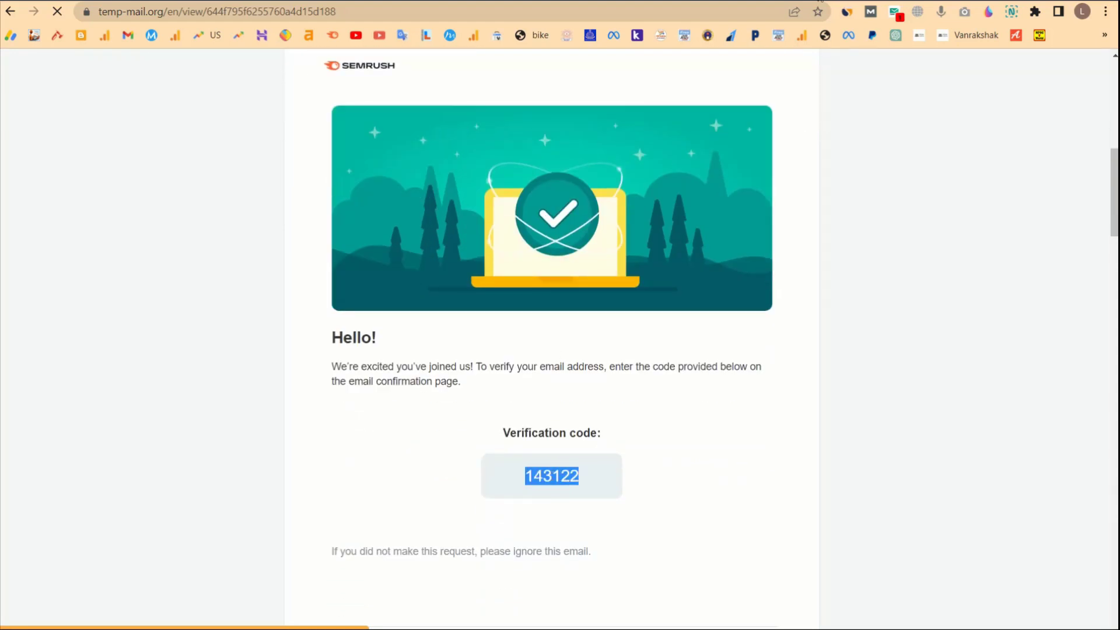
- Enter the verification code on the Semrush confirmation page and confirm the email
{"action": "left_click", "coordinate": [828, 2]}
{"action": "left_click", "coordinate": [290, 365]}
{"action": "key", "text": "ctrl+v"}
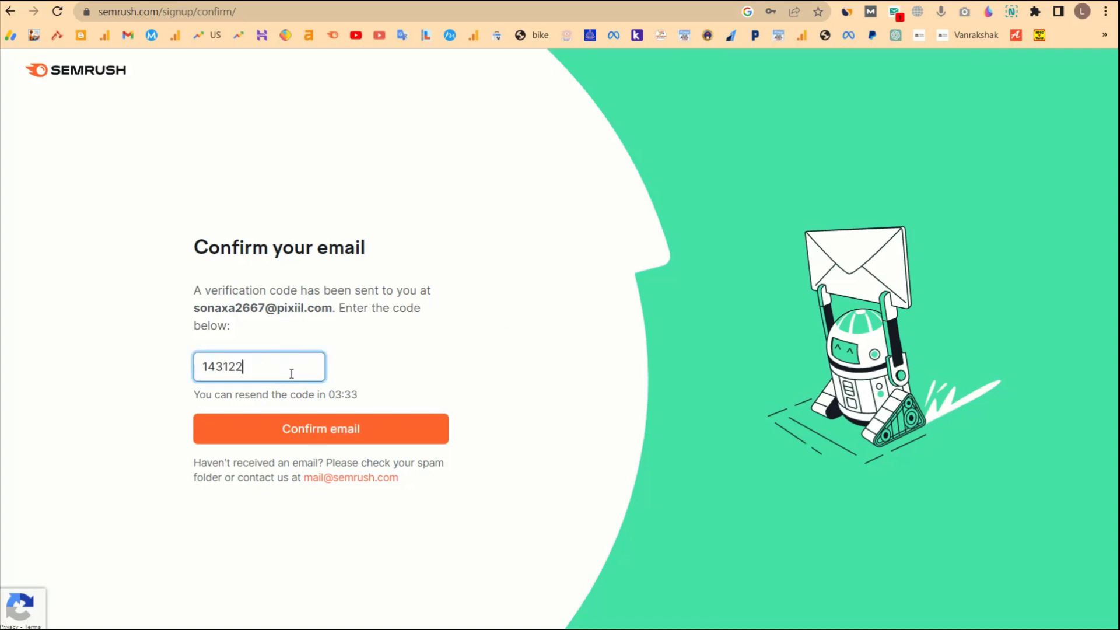
{"action": "left_click", "coordinate": [313, 431]}
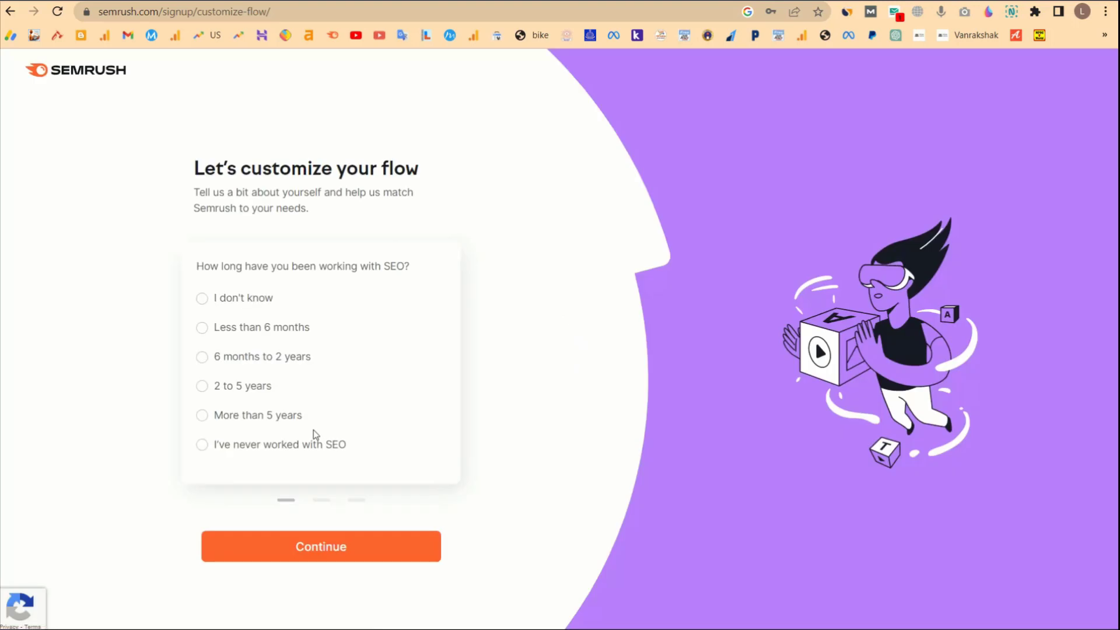
- Answer "I've never worked with SEO" in the Semrush onboarding survey and skip the trial plan
{"action": "left_click", "coordinate": [203, 445]}
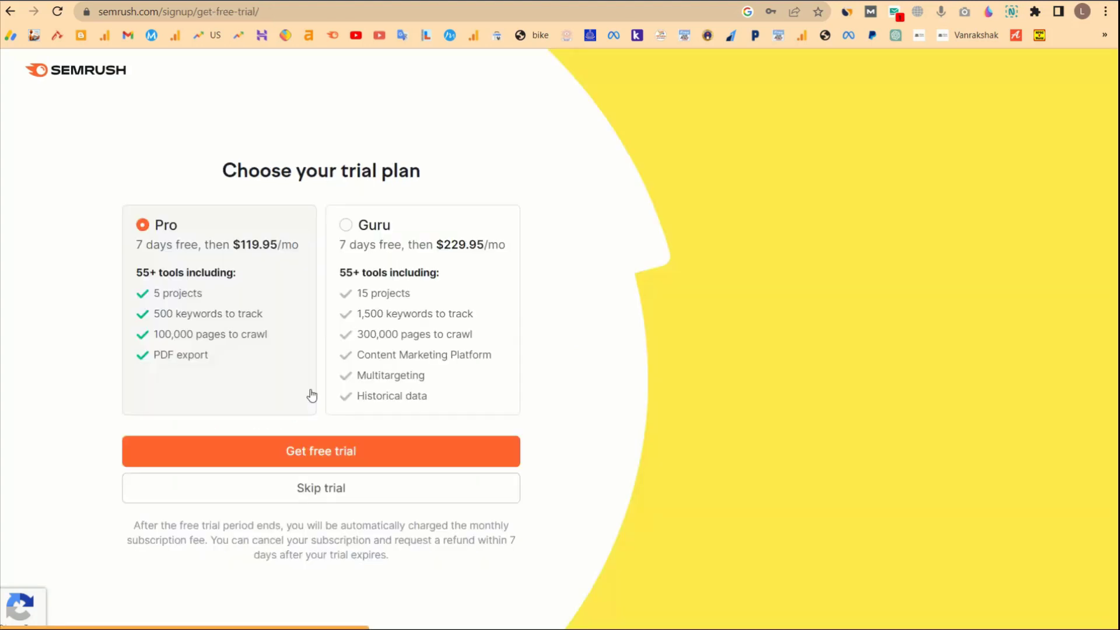
{"action": "left_click", "coordinate": [307, 490]}
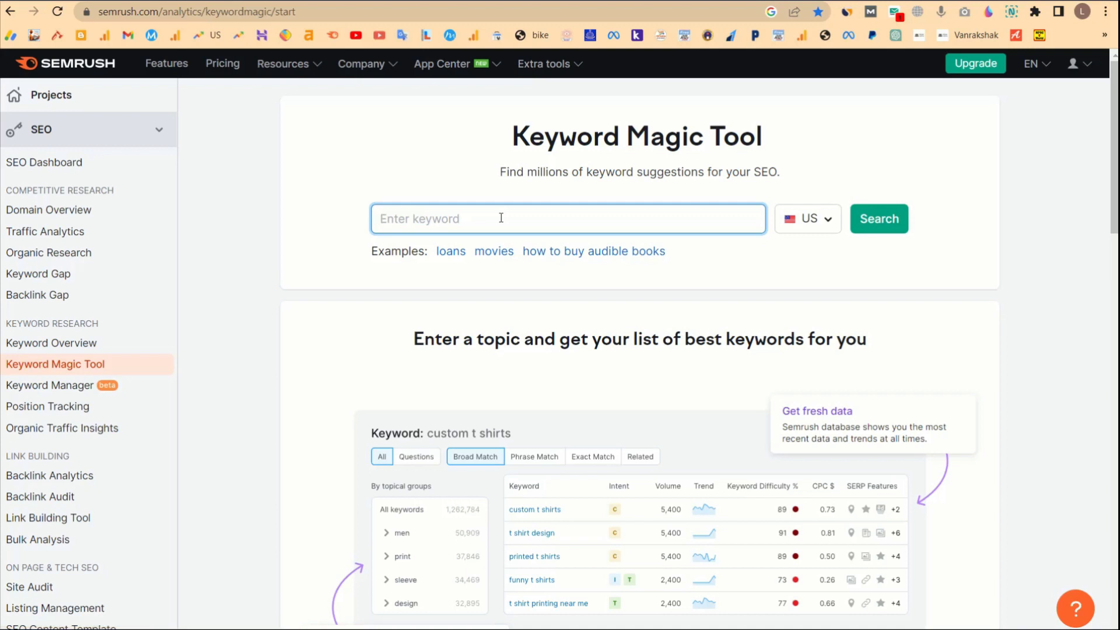
- Set the Keyword Magic Tool's country to India and search for the keyword "apk"
{"action": "left_click", "coordinate": [814, 220]}
{"action": "type", "text": "indi"}
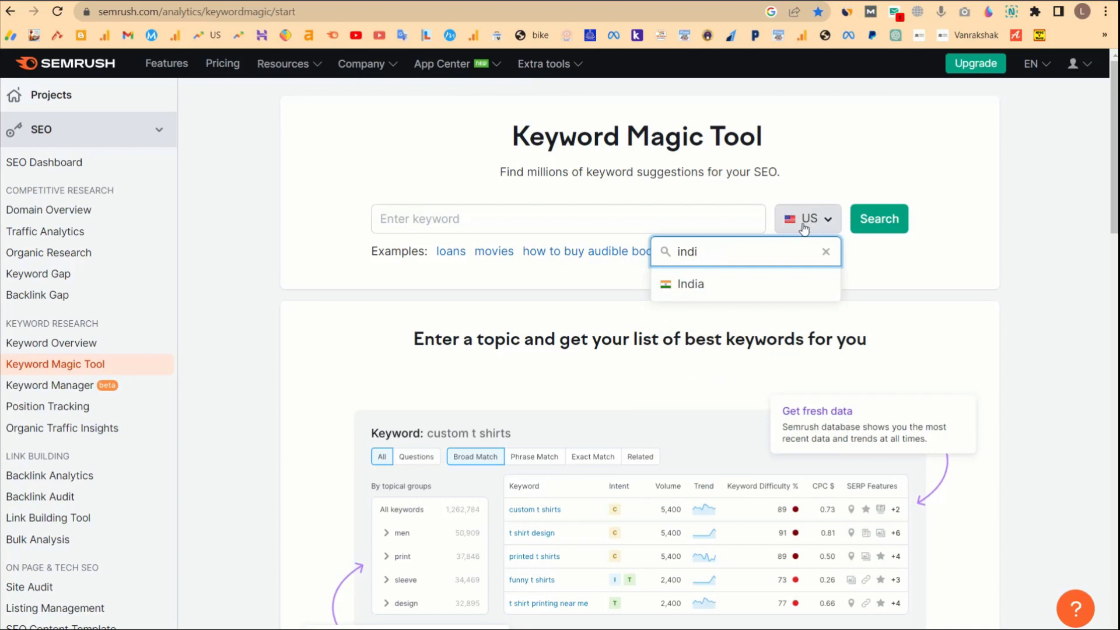
{"action": "left_click", "coordinate": [690, 284]}
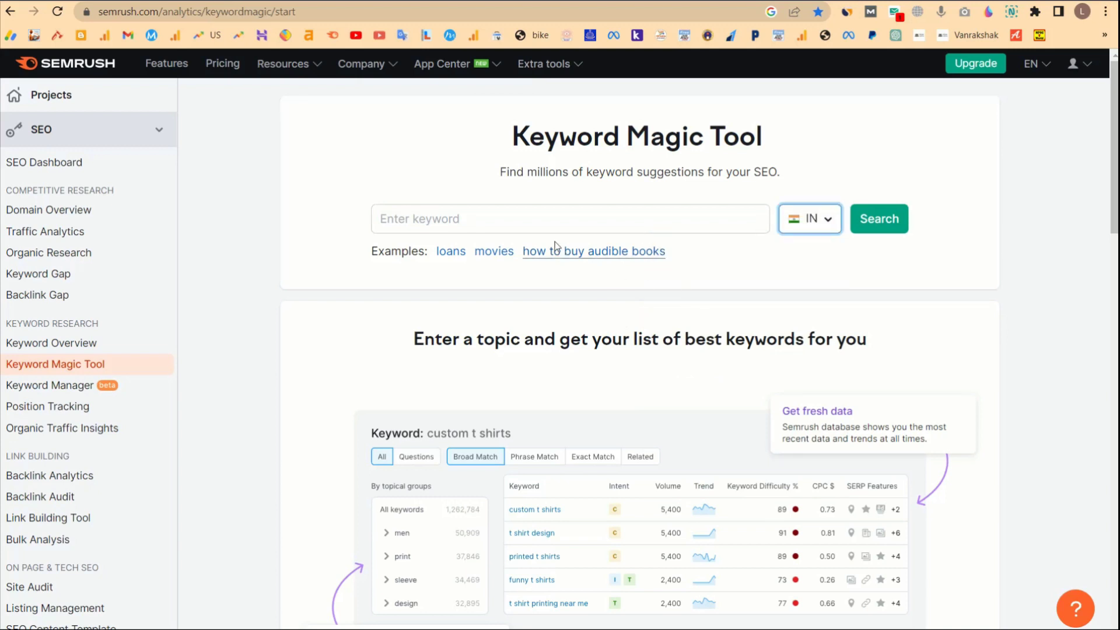
{"action": "left_click", "coordinate": [538, 221]}
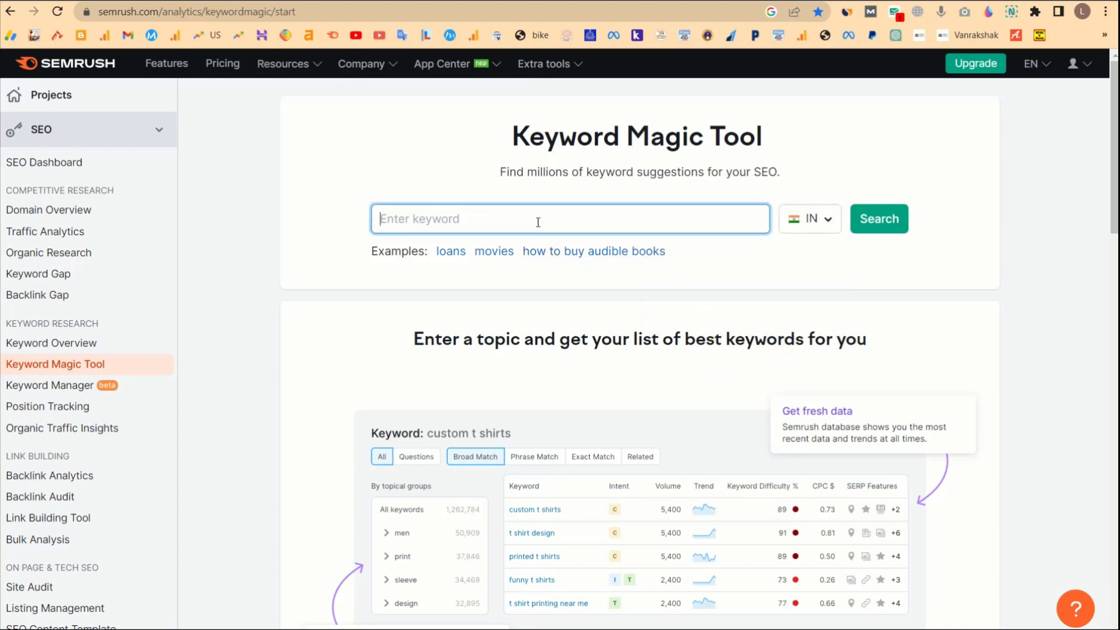
{"action": "type", "text": "apk"}
{"action": "left_click", "coordinate": [881, 226]}
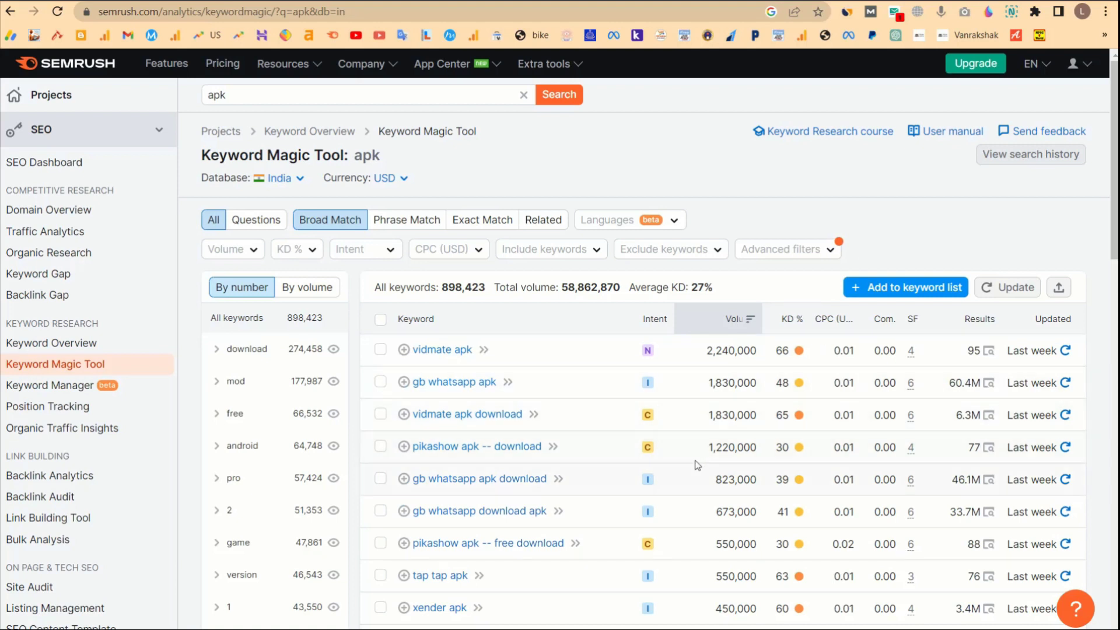
- Review the volumes of the "apk" keywords and filter the list to "Very easy" keyword difficulty
{"action": "scroll", "coordinate": [698, 430], "scroll_direction": "down", "scroll_amount": 2}
{"action": "scroll", "coordinate": [701, 429], "scroll_direction": "down", "scroll_amount": 1}
{"action": "scroll", "coordinate": [701, 428], "scroll_direction": "up", "scroll_amount": 2}
{"action": "left_click_drag", "start_coordinate": [699, 230], "coordinate": [759, 231]}
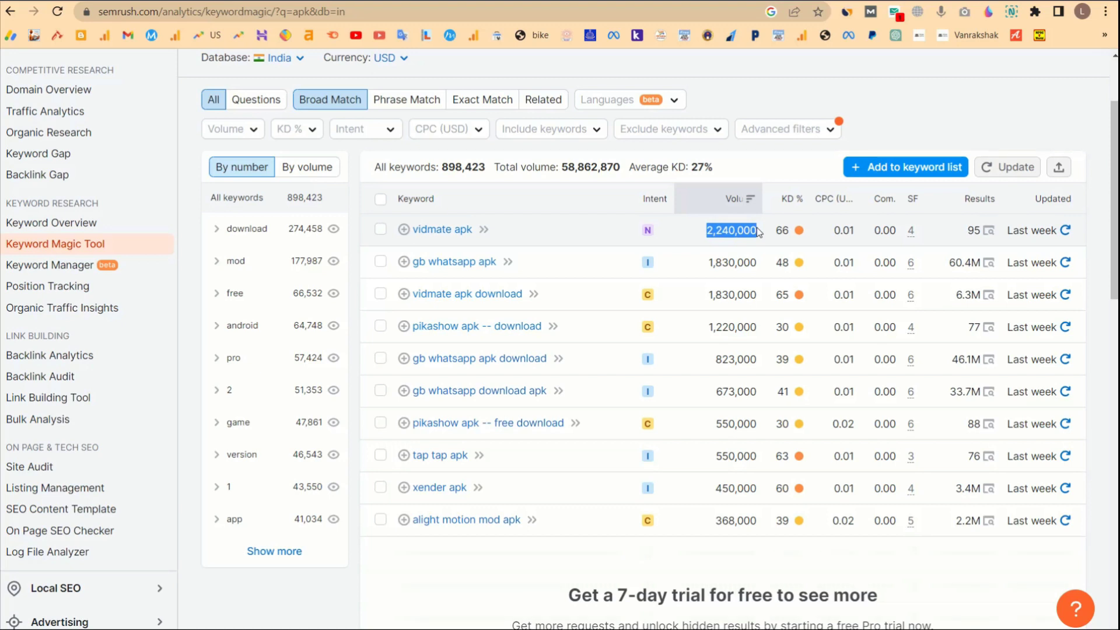
{"action": "left_click", "coordinate": [297, 130]}
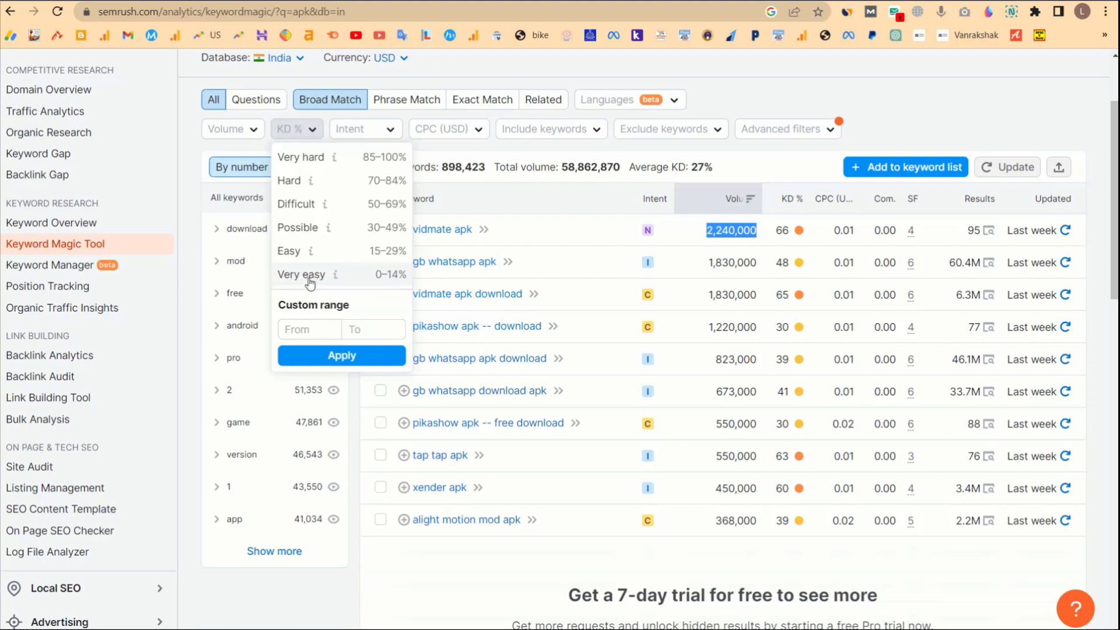
{"action": "left_click", "coordinate": [309, 281]}
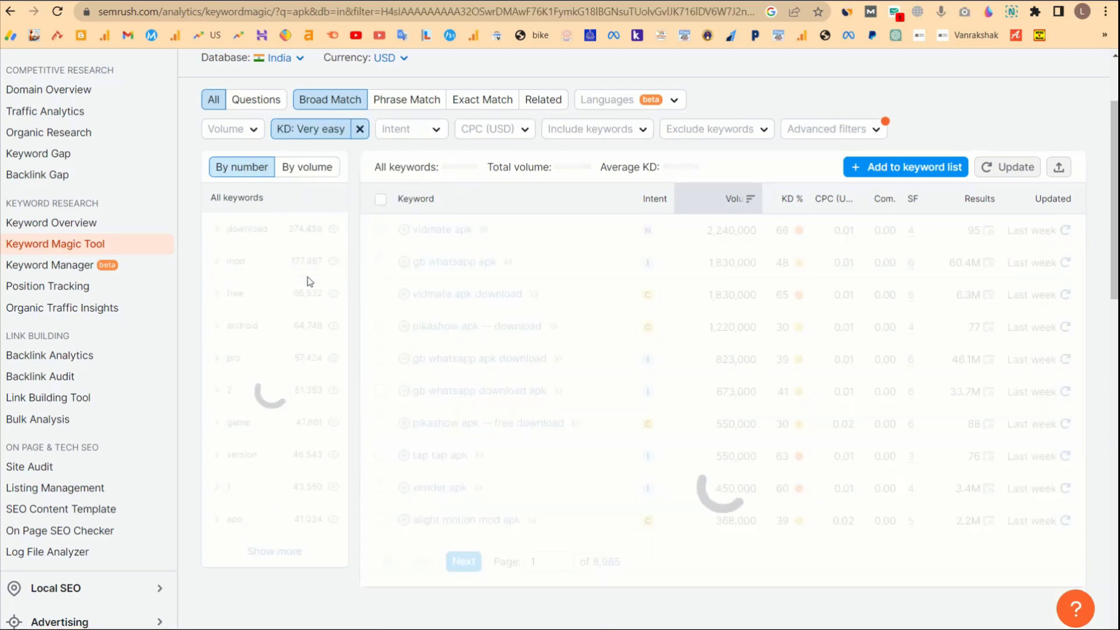
{"action": "scroll", "coordinate": [309, 283], "scroll_direction": "up", "scroll_amount": 3}
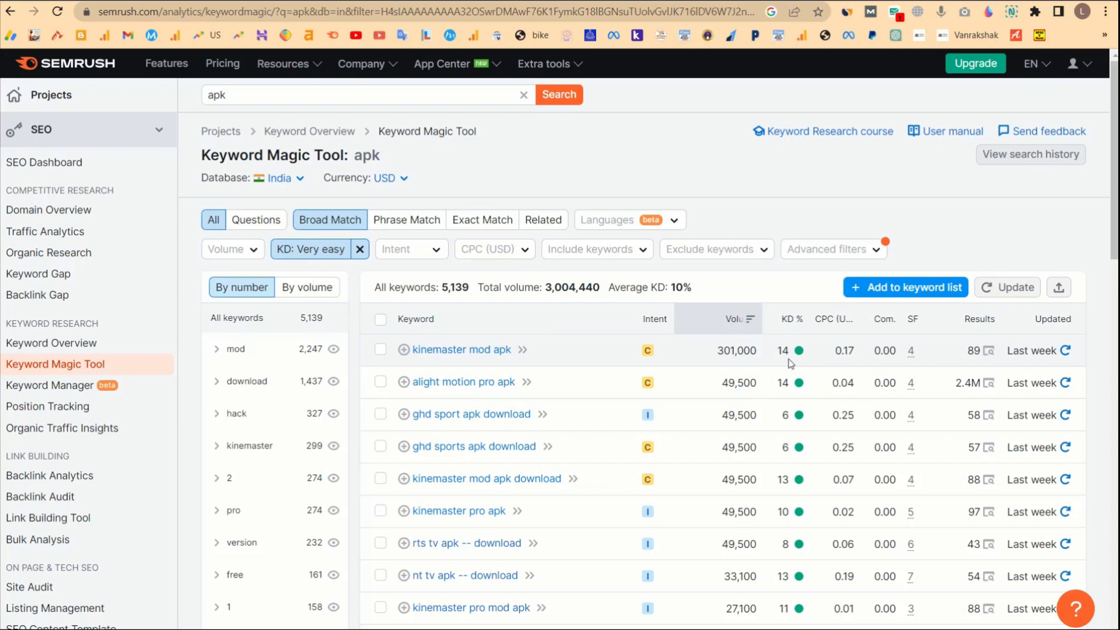
- Look at the kinemasterpro.cc page for the "kinemaster mod apk" keyword, examine the domain name in its URL and return to Semrush
{"action": "left_click", "coordinate": [507, 350]}
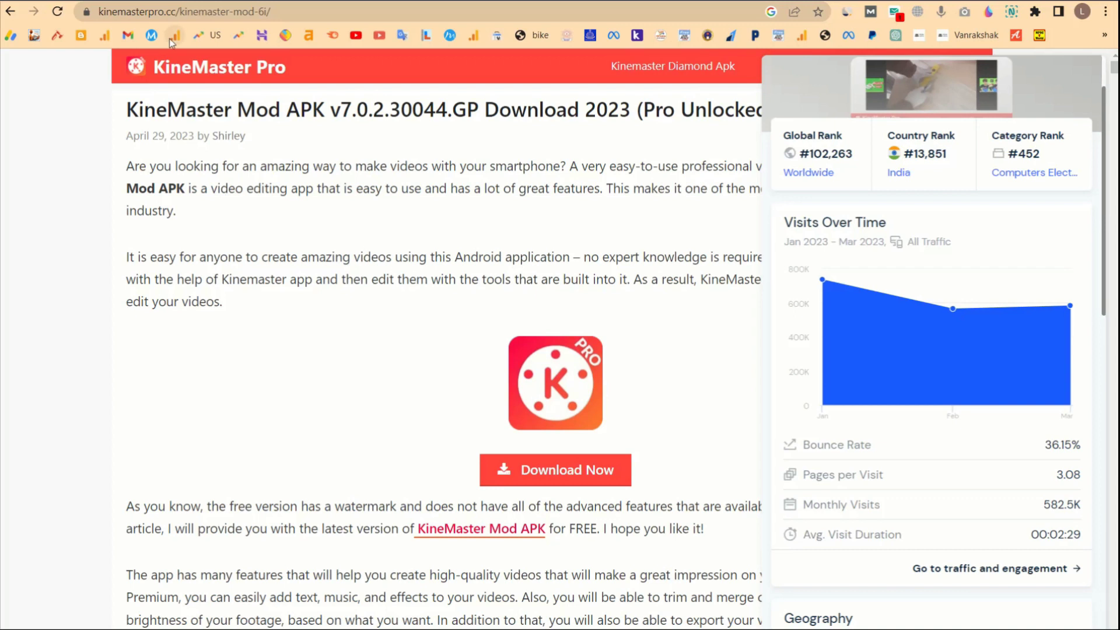
{"action": "left_click", "coordinate": [102, 12]}
{"action": "left_click", "coordinate": [101, 13]}
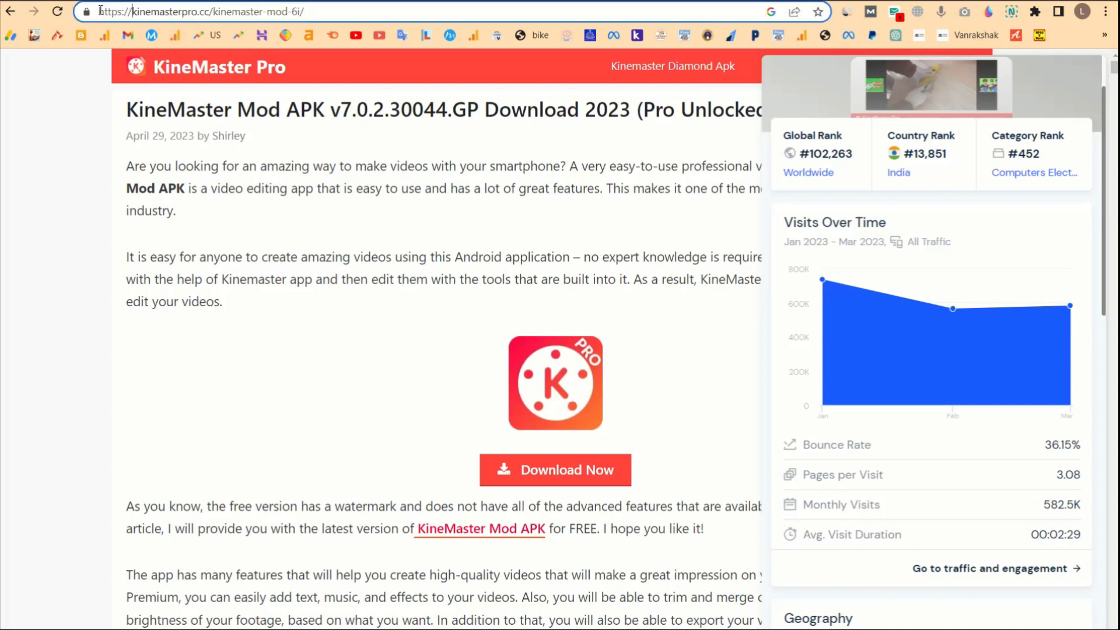
{"action": "left_click_drag", "start_coordinate": [131, 12], "coordinate": [204, 11]}
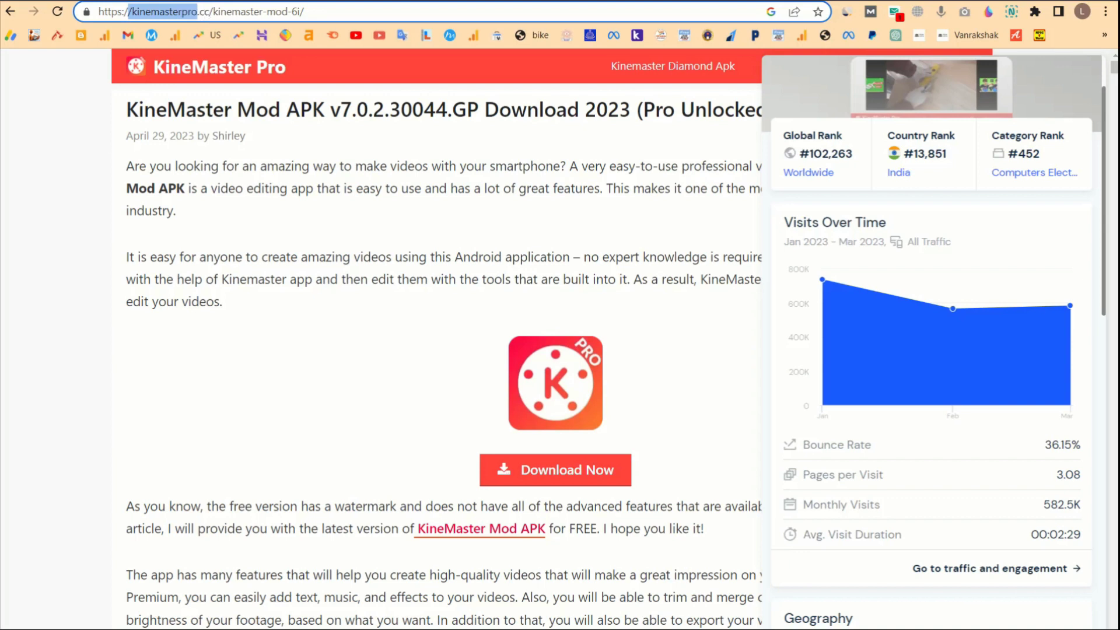
{"action": "left_click", "coordinate": [869, 1]}
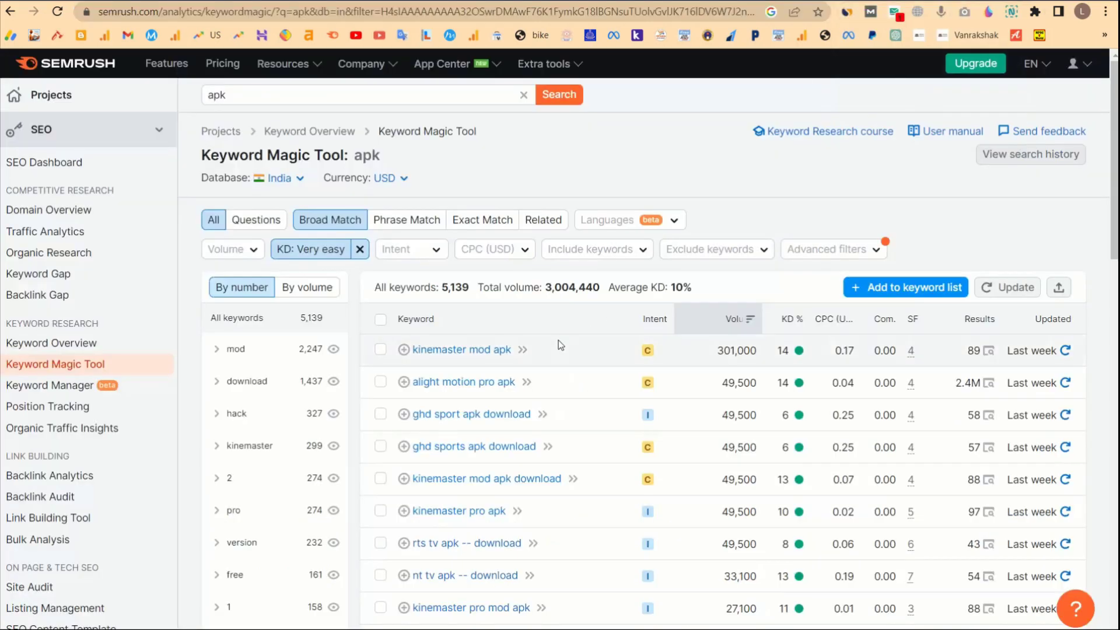
- Search the Keyword Magic Tool for "pro" and examine the volume and difficulty of the listed keywords
{"action": "left_click", "coordinate": [317, 94]}
{"action": "type", "text": "pro"}
{"action": "key", "text": "Return"}
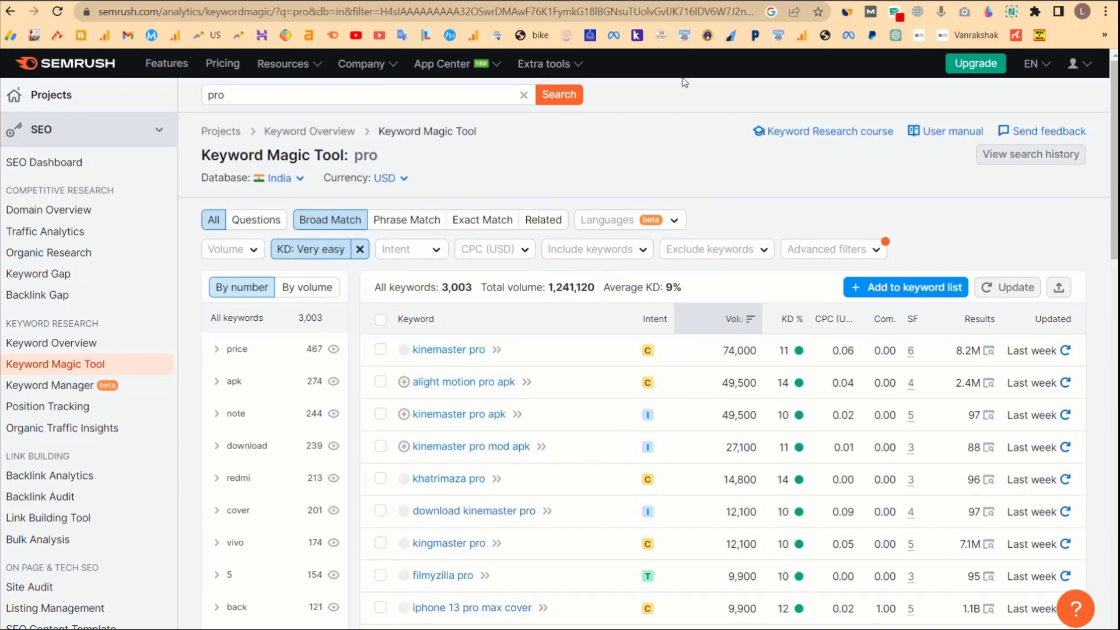
{"action": "mouse_move", "coordinate": [644, 447]}
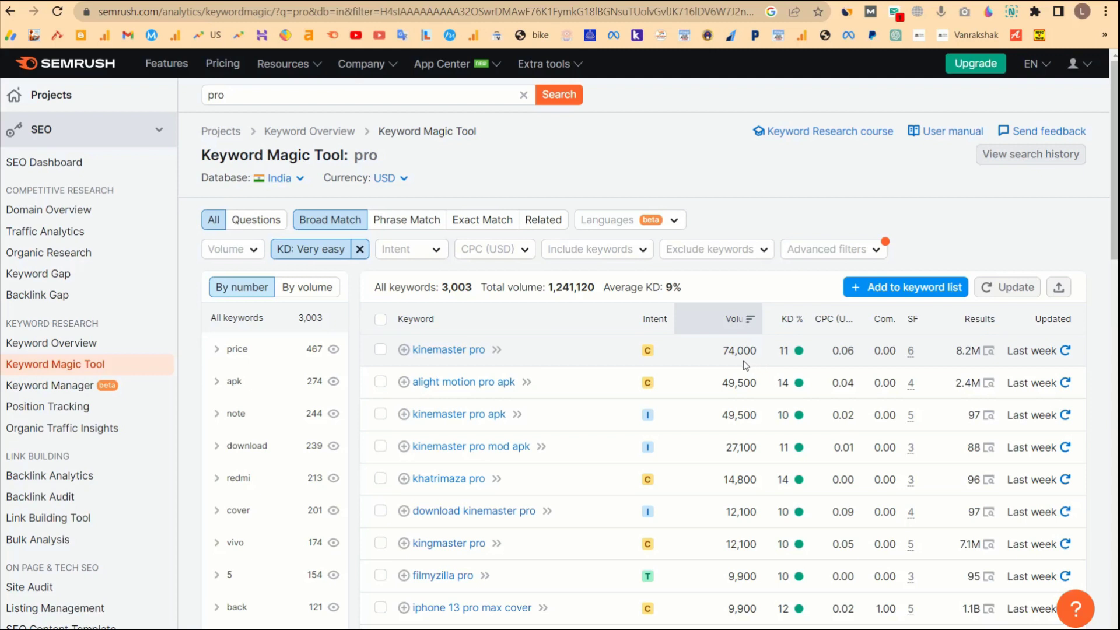
{"action": "mouse_move", "coordinate": [779, 388]}
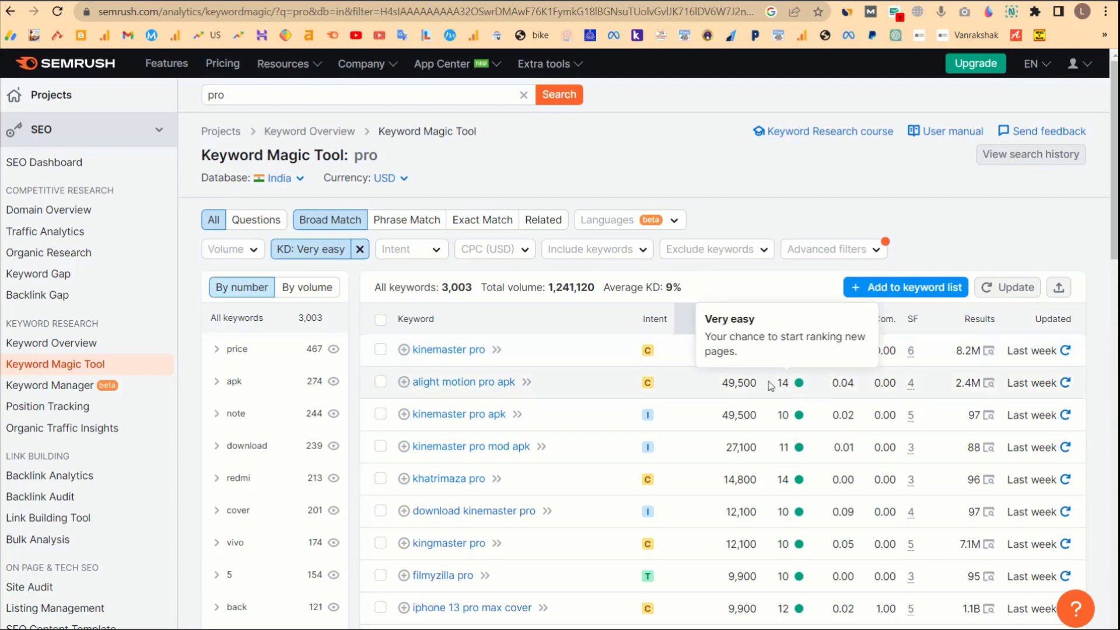
{"action": "scroll", "coordinate": [595, 444], "scroll_direction": "down", "scroll_amount": 4}
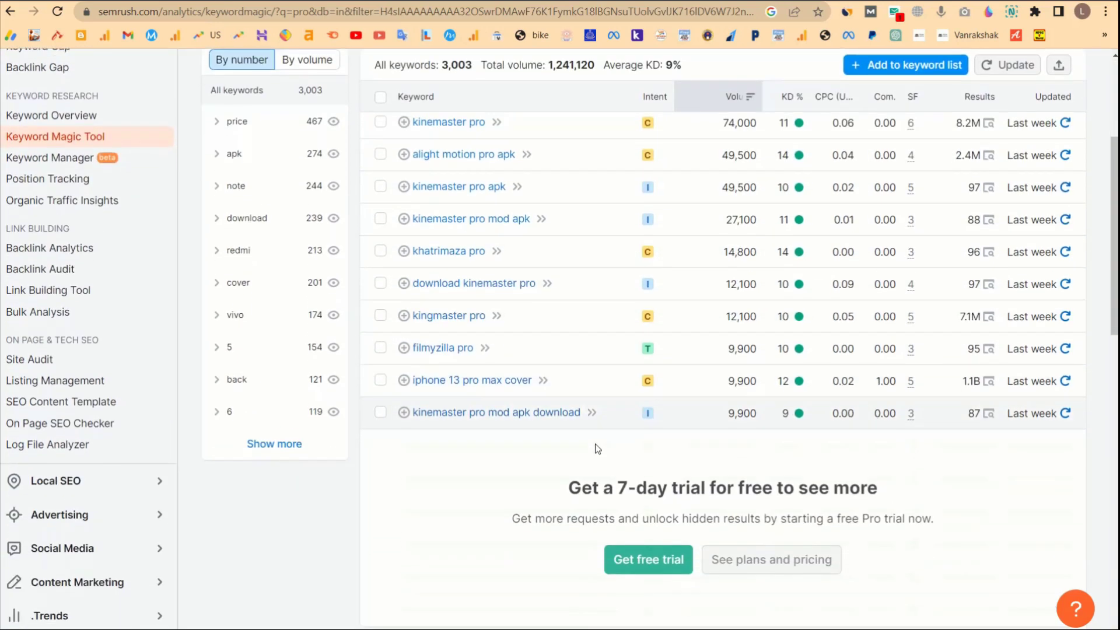
{"action": "scroll", "coordinate": [595, 443], "scroll_direction": "up", "scroll_amount": 3}
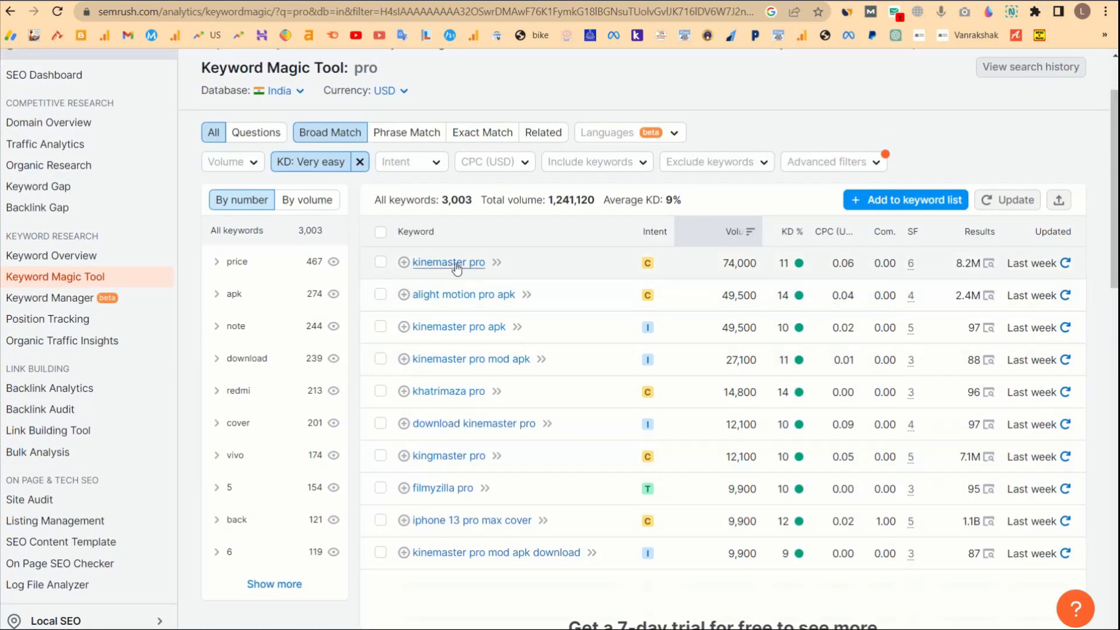
{"action": "scroll", "coordinate": [503, 264], "scroll_direction": "up", "scroll_amount": 1}
{"action": "scroll", "coordinate": [477, 276], "scroll_direction": "up", "scroll_amount": 1}
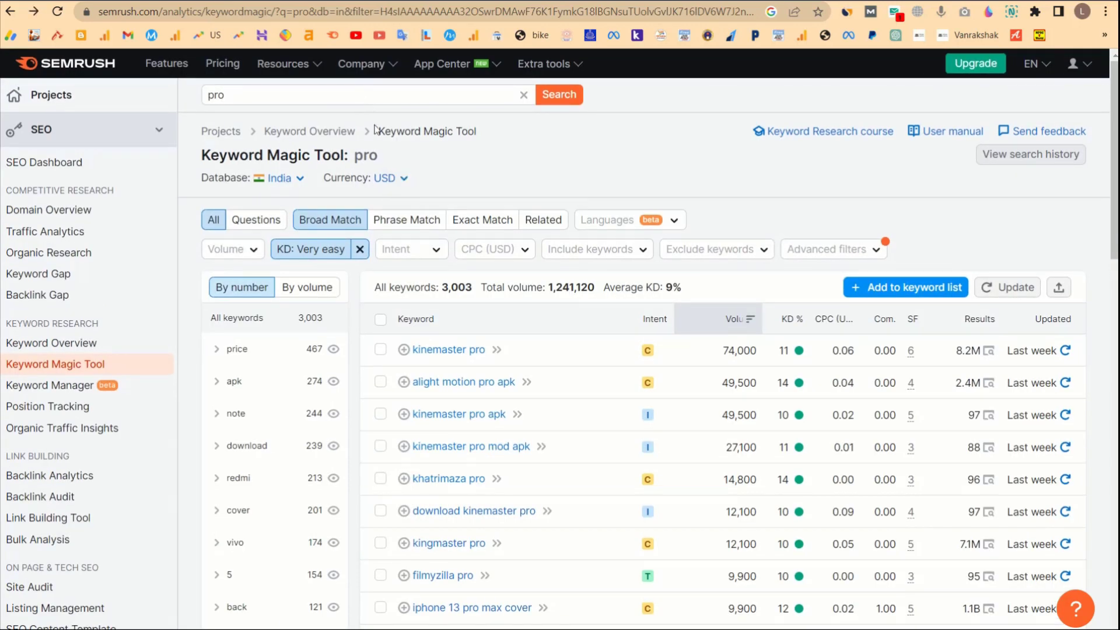
- Search the Keyword Magic Tool for "download" and review the listed keywords
{"action": "left_click", "coordinate": [342, 95]}
{"action": "double_click", "coordinate": [341, 94]}
{"action": "type", "text": "dow"}
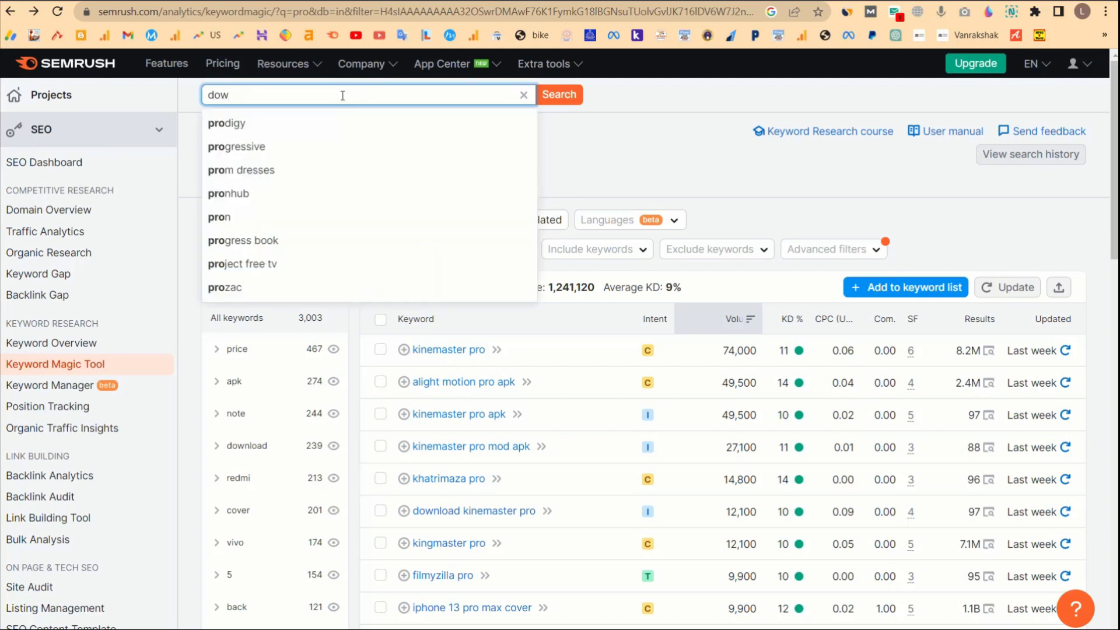
{"action": "type", "text": "nload"}
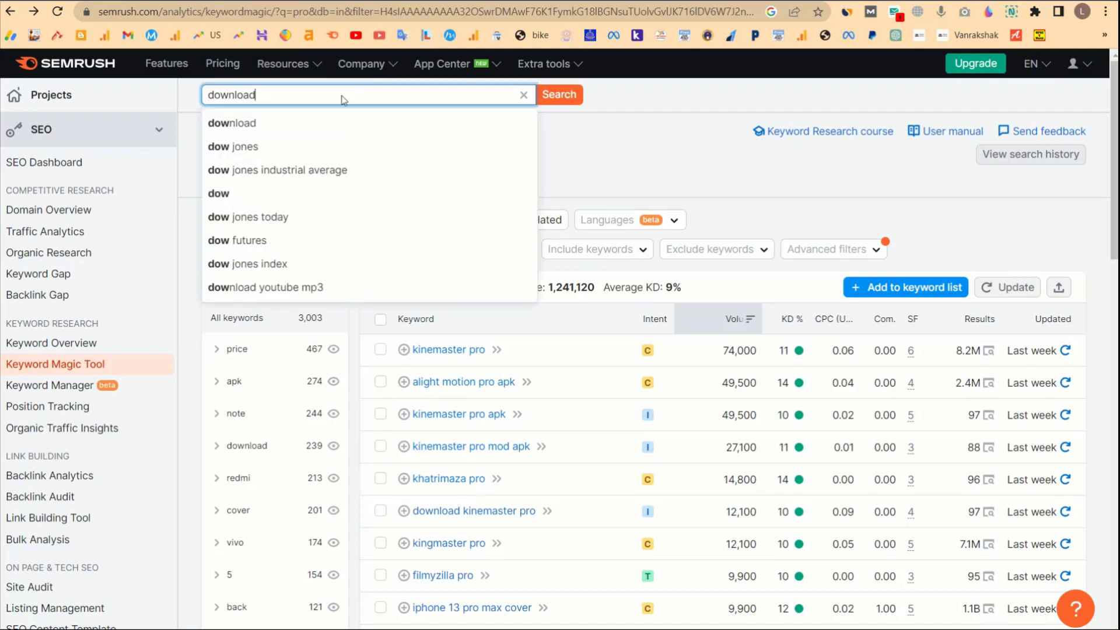
{"action": "key", "text": "Return"}
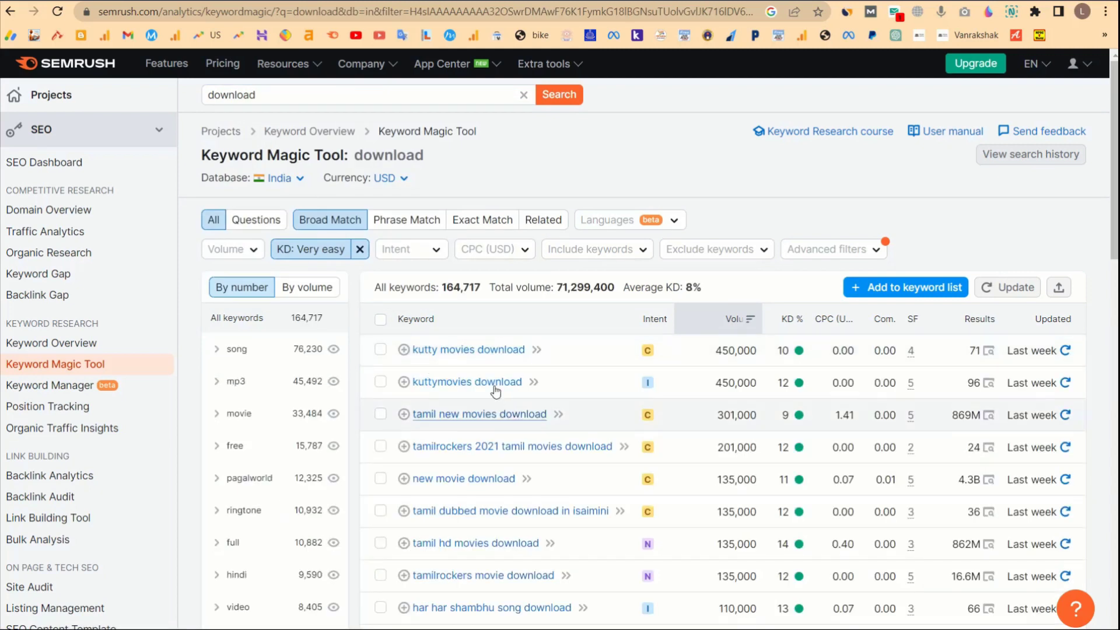
{"action": "scroll", "coordinate": [507, 493], "scroll_direction": "down", "scroll_amount": 2}
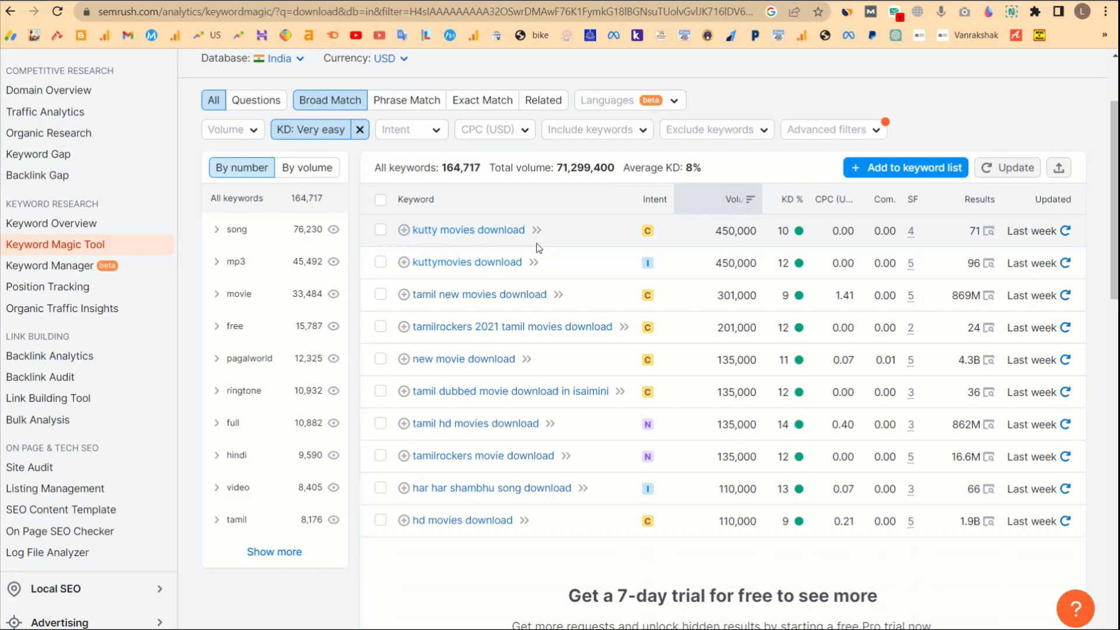
- Copy the "kutty movies download" keyword from Semrush and search for it in Hostinger's domain name search
{"action": "left_click_drag", "start_coordinate": [531, 233], "coordinate": [410, 237]}
{"action": "key", "text": "ctrl+c"}
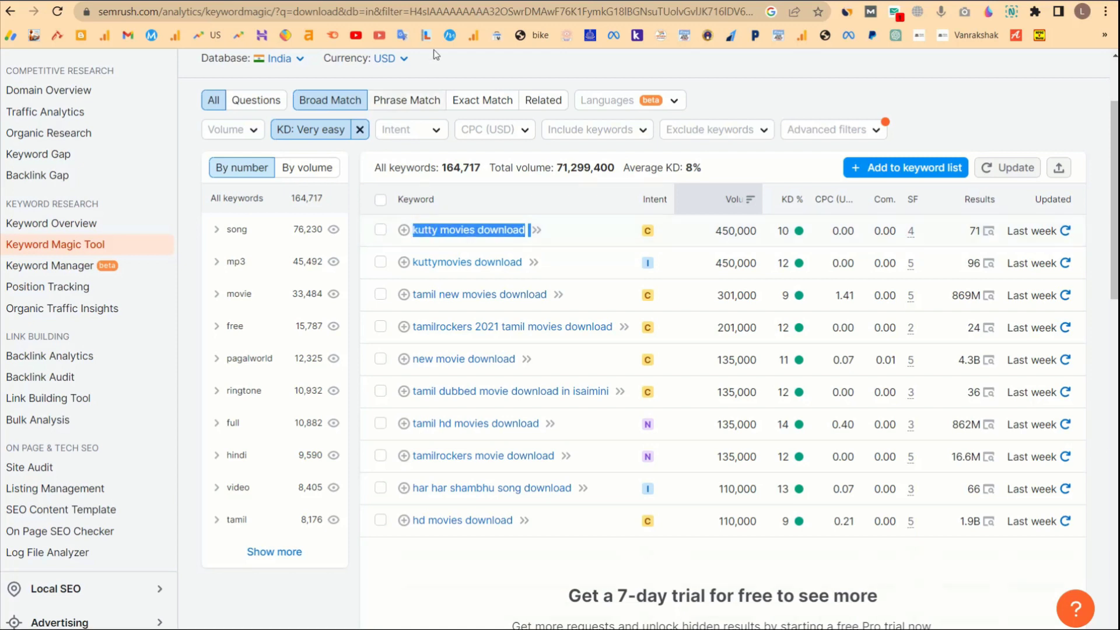
{"action": "key", "text": "ctrl+Tab"}
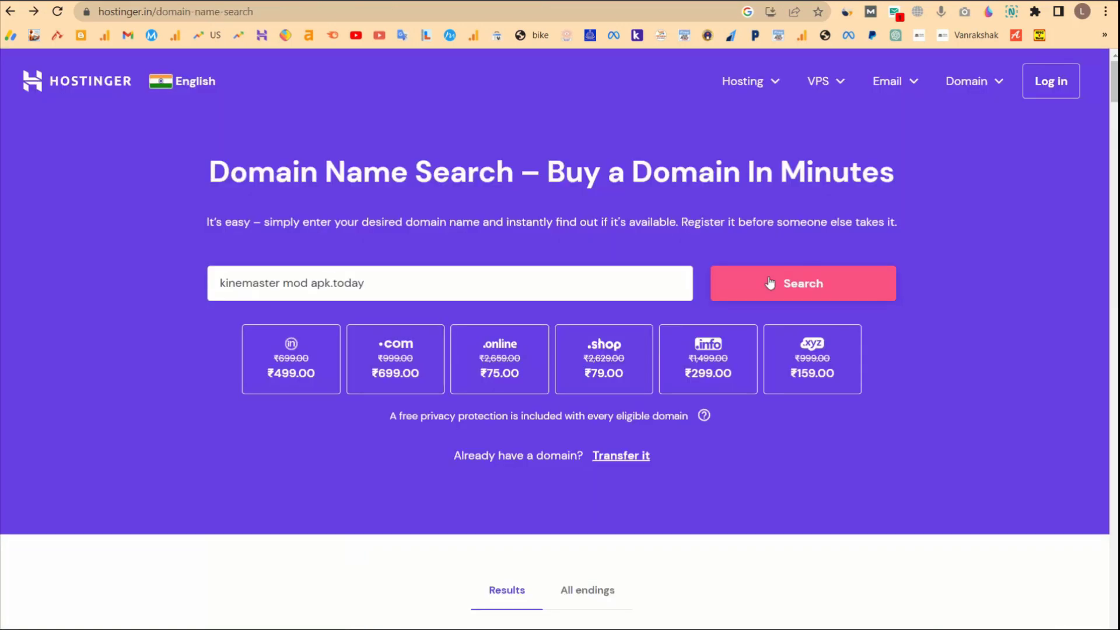
{"action": "left_click", "coordinate": [565, 286]}
{"action": "key", "text": "ctrl+a"}
{"action": "key", "text": "ctrl+v"}
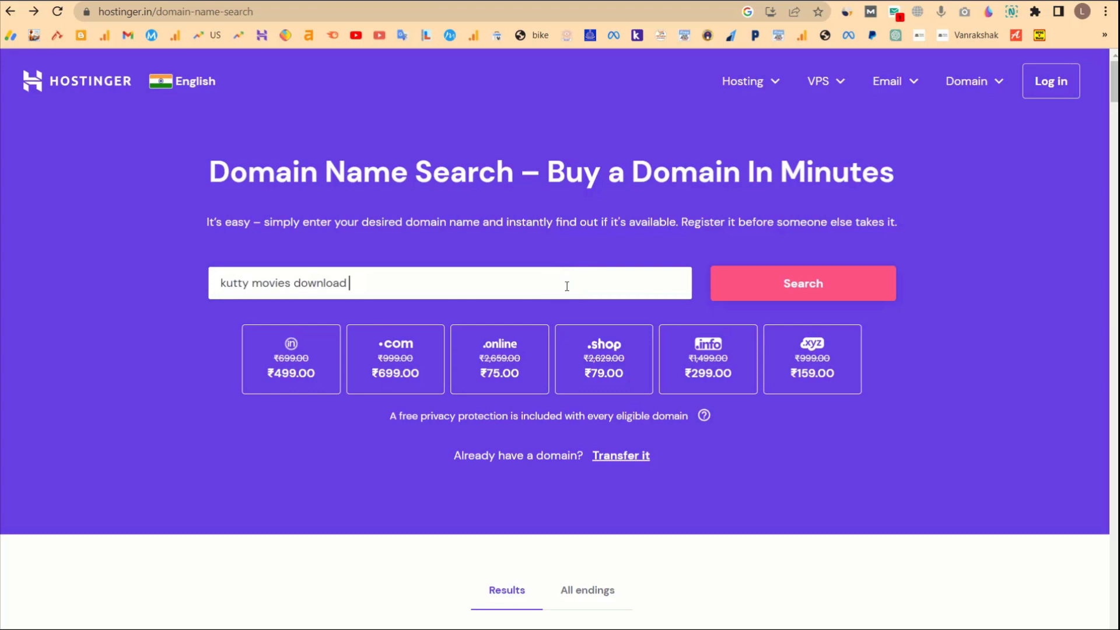
{"action": "left_click", "coordinate": [842, 281]}
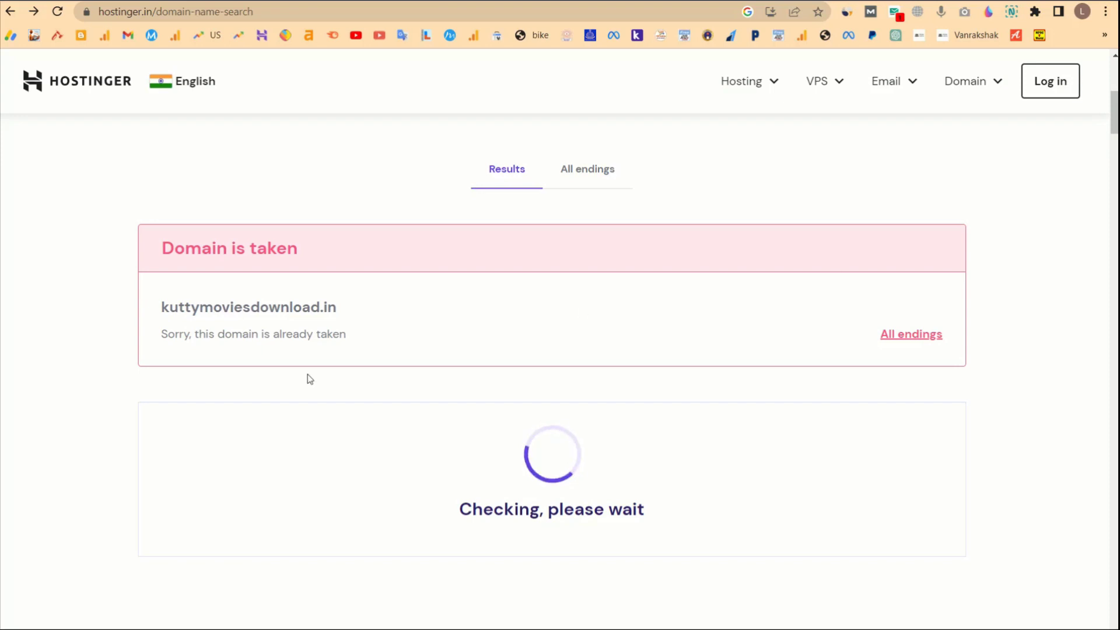
- Examine the kuttymoviesdownload.in result and the prices of the alternative domain endings
{"action": "left_click_drag", "start_coordinate": [161, 307], "coordinate": [356, 310]}
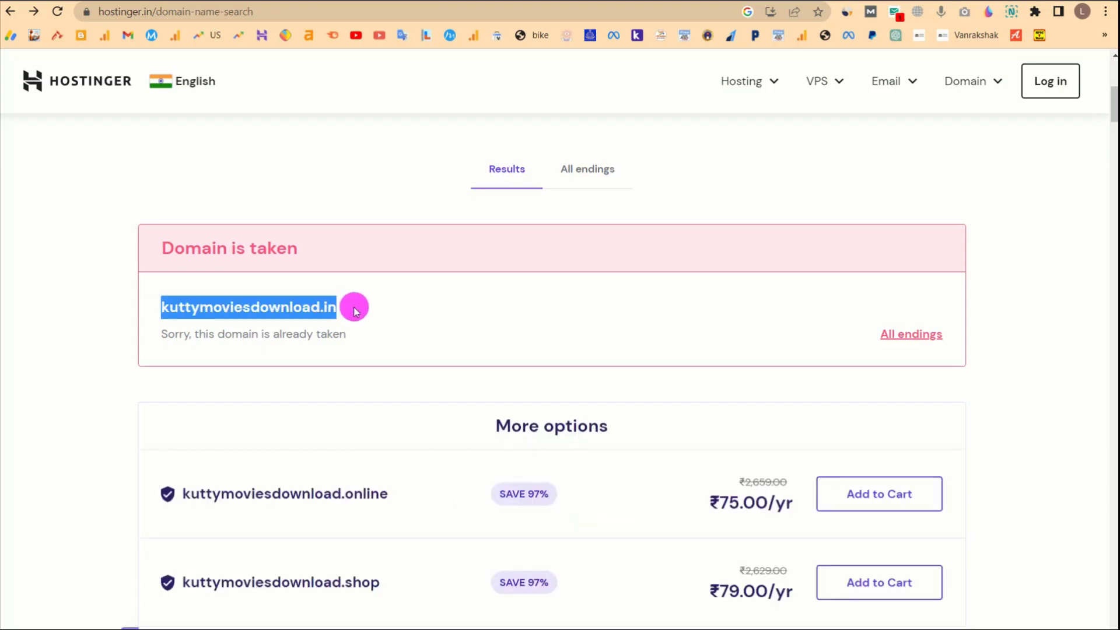
{"action": "scroll", "coordinate": [395, 405], "scroll_direction": "down", "scroll_amount": 4}
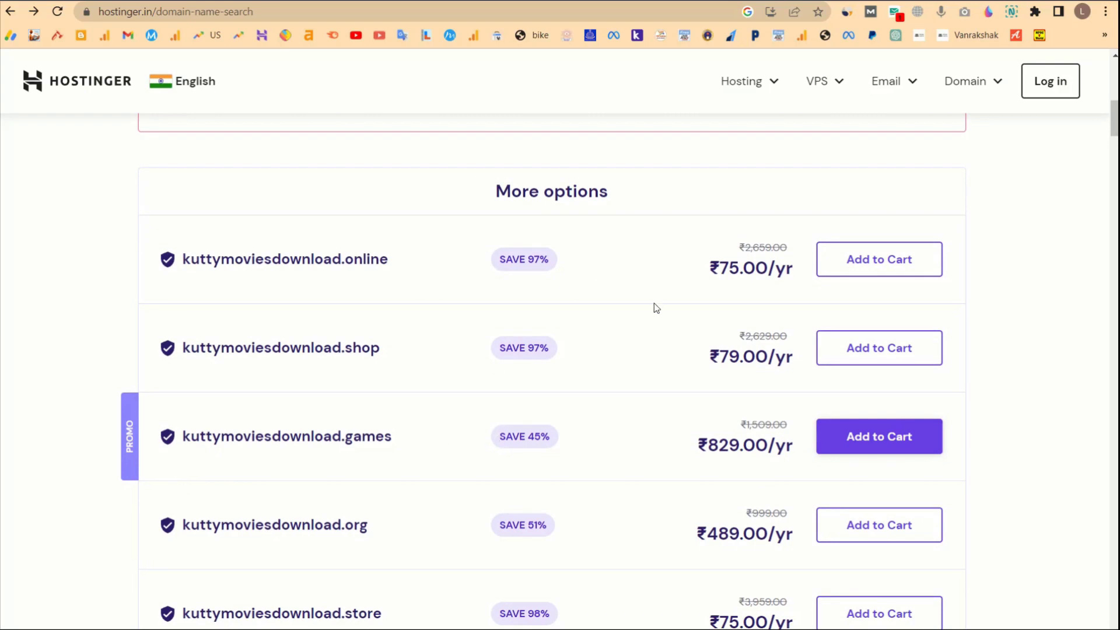
{"action": "scroll", "coordinate": [656, 309], "scroll_direction": "down", "scroll_amount": 4}
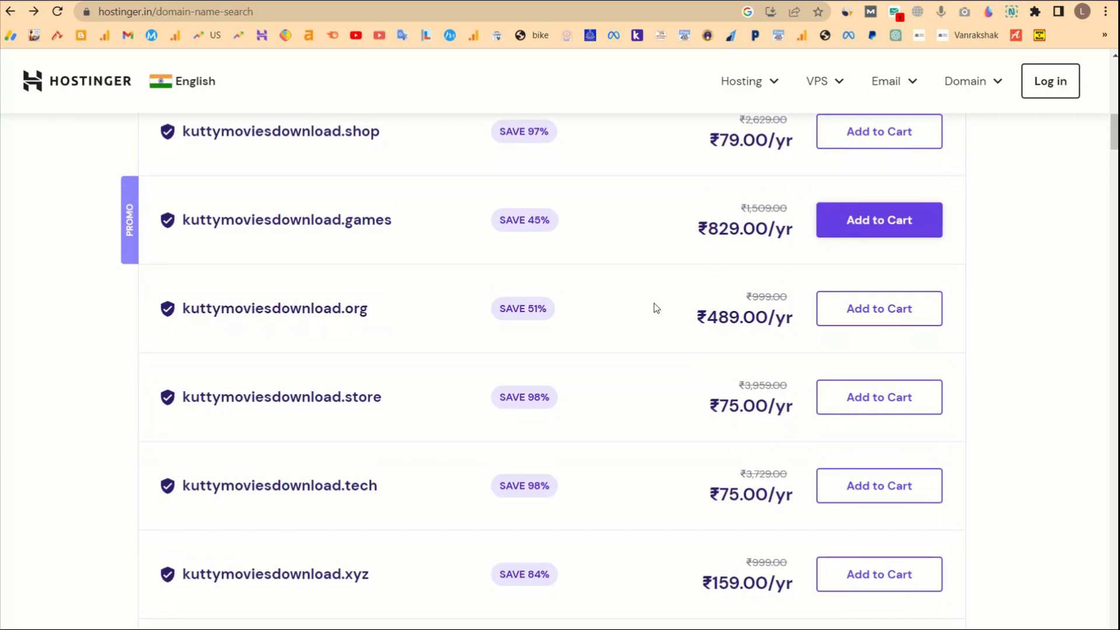
{"action": "scroll", "coordinate": [703, 329], "scroll_direction": "down", "scroll_amount": 1}
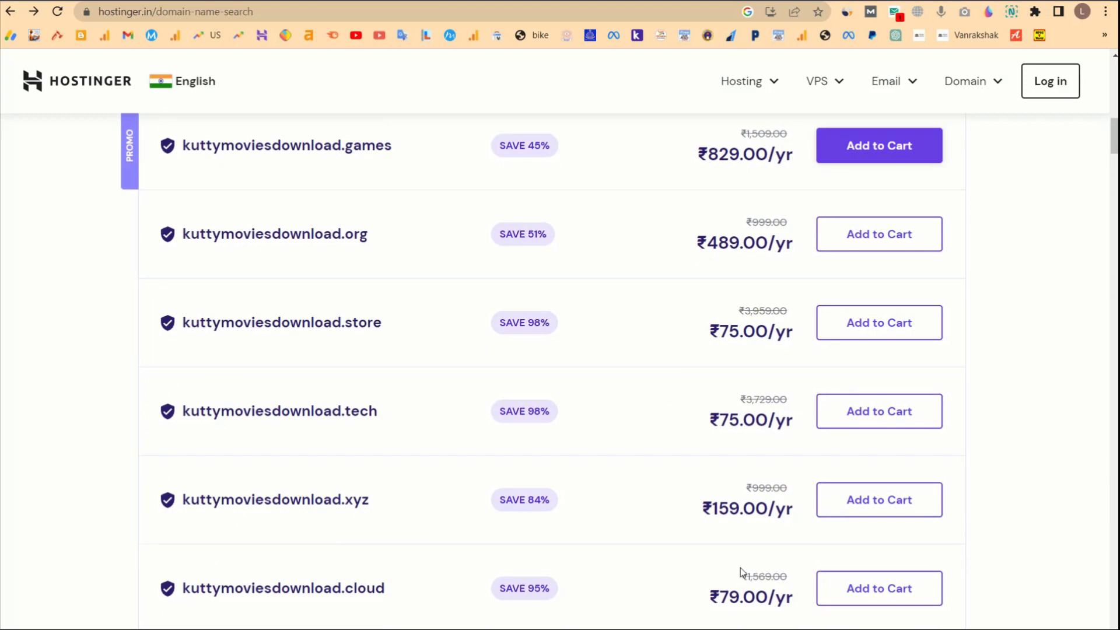
- Add kuttymoviesdownload.xyz to the cart and examine the order total at checkout
{"action": "left_click", "coordinate": [889, 514]}
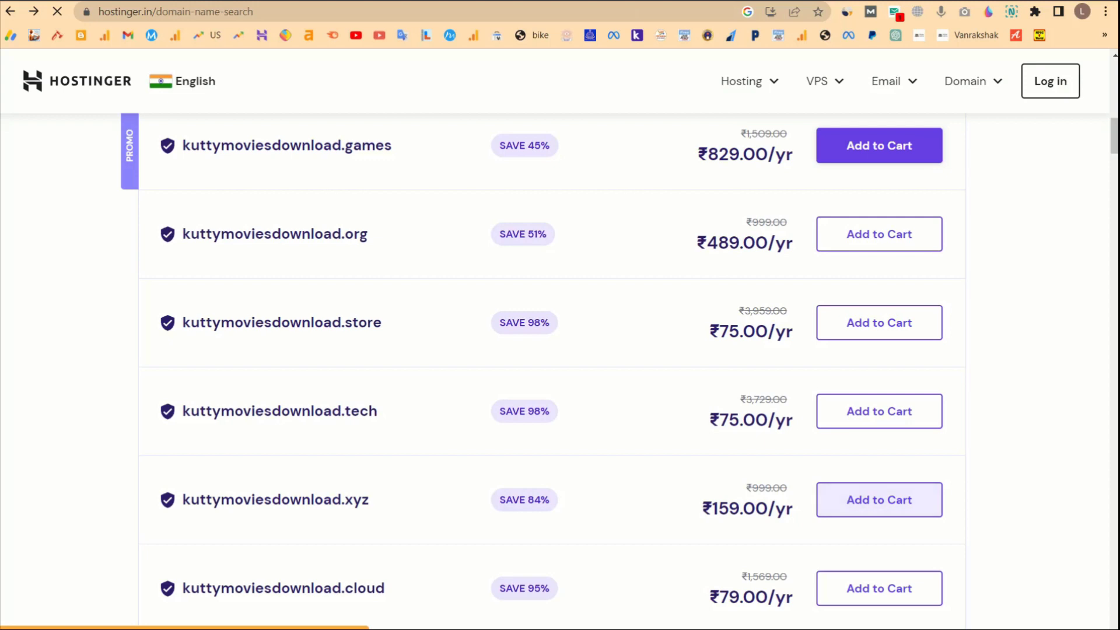
{"action": "left_click", "coordinate": [687, 83]}
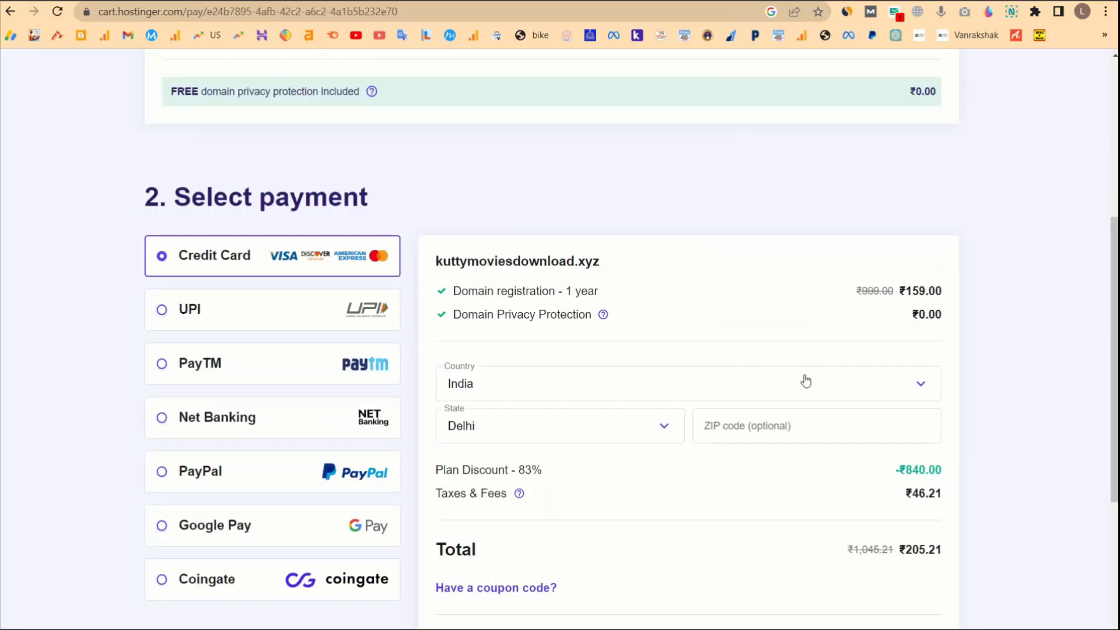
{"action": "scroll", "coordinate": [805, 380], "scroll_direction": "down", "scroll_amount": 2}
{"action": "left_click", "coordinate": [902, 462]}
{"action": "left_click_drag", "start_coordinate": [902, 462], "coordinate": [936, 461]}
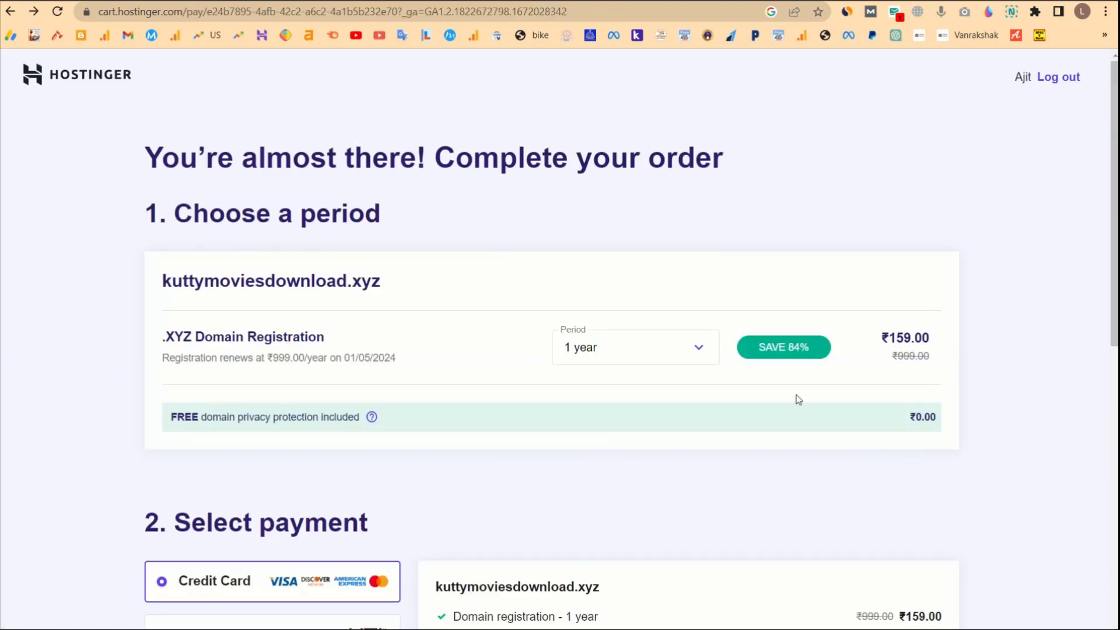
- Return to the domain name search and search again for "kutty movies download"
{"action": "scroll", "coordinate": [619, 382], "scroll_direction": "left", "scroll_amount": 5}
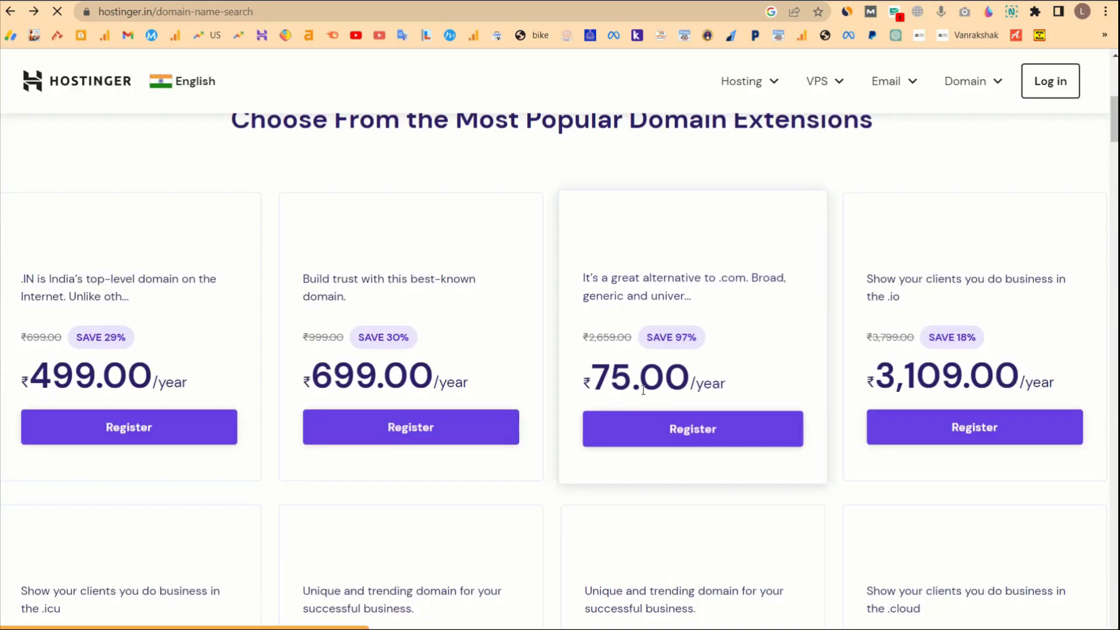
{"action": "scroll", "coordinate": [643, 390], "scroll_direction": "up", "scroll_amount": 8}
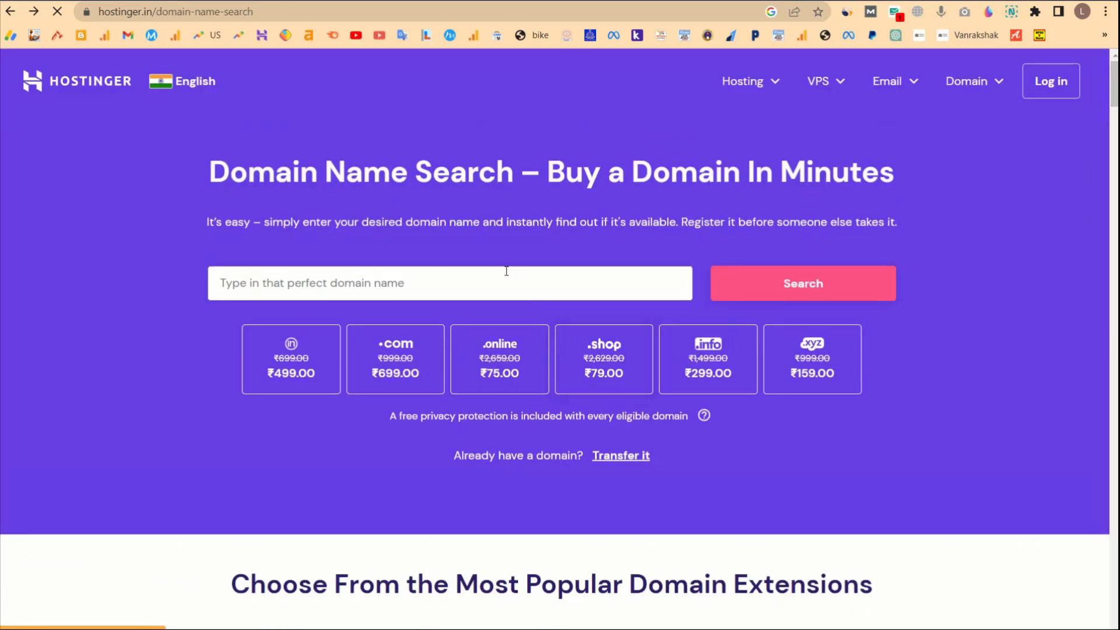
{"action": "left_click", "coordinate": [509, 271]}
{"action": "type", "text": "kutty movies download"}
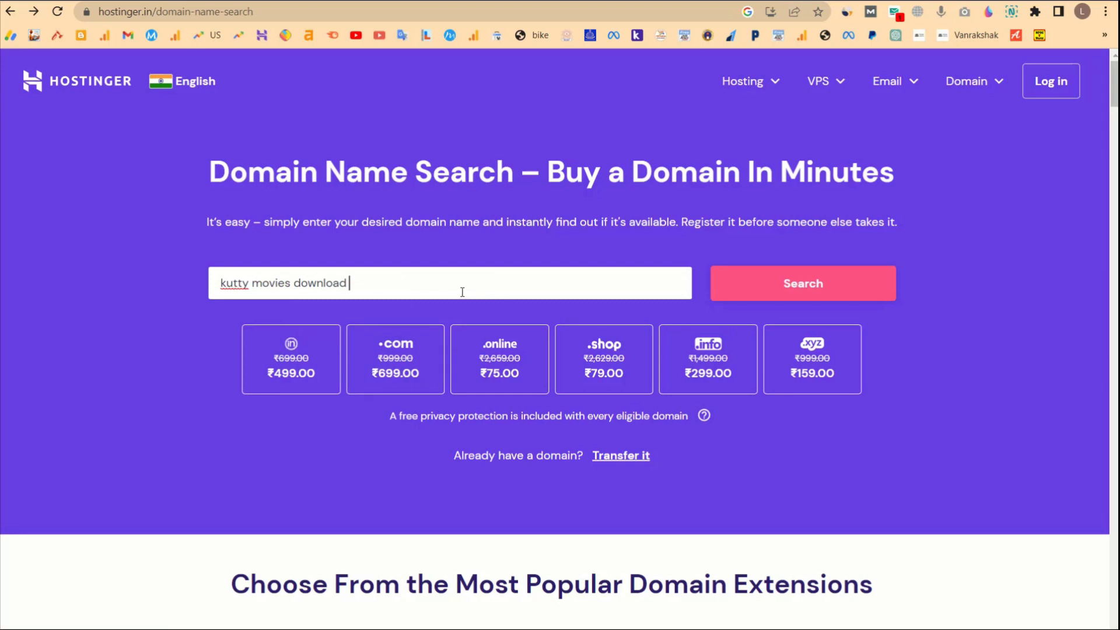
{"action": "left_click", "coordinate": [463, 292]}
{"action": "key", "text": "Return"}
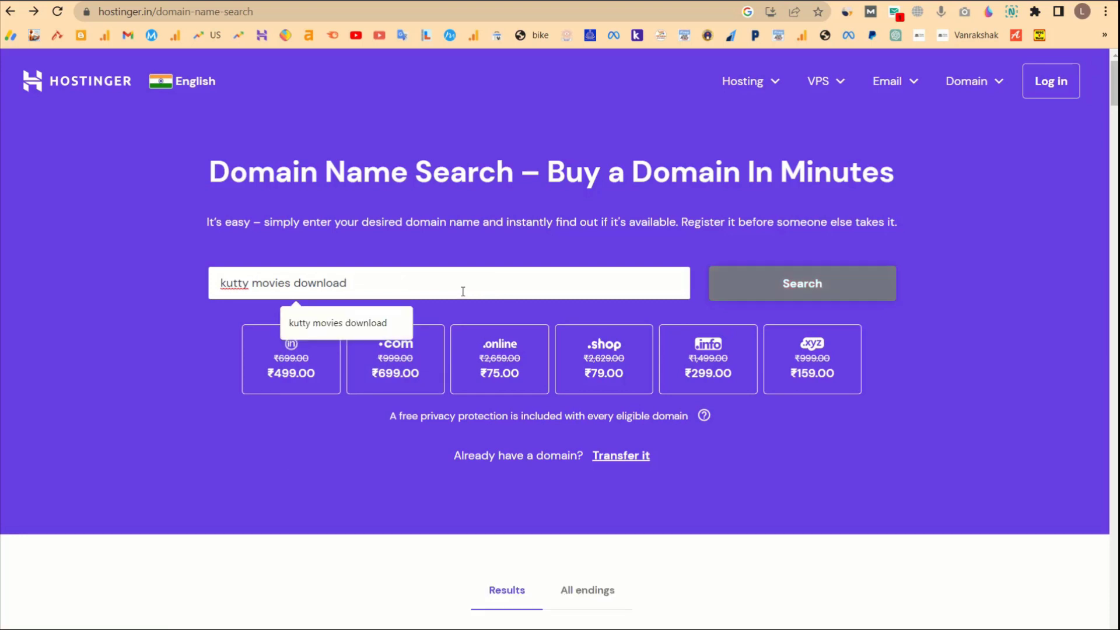
- Search for "kutty movies download.online" and open the checkout for kuttymoviesdownload.online
{"action": "scroll", "coordinate": [751, 508], "scroll_direction": "down", "scroll_amount": 14}
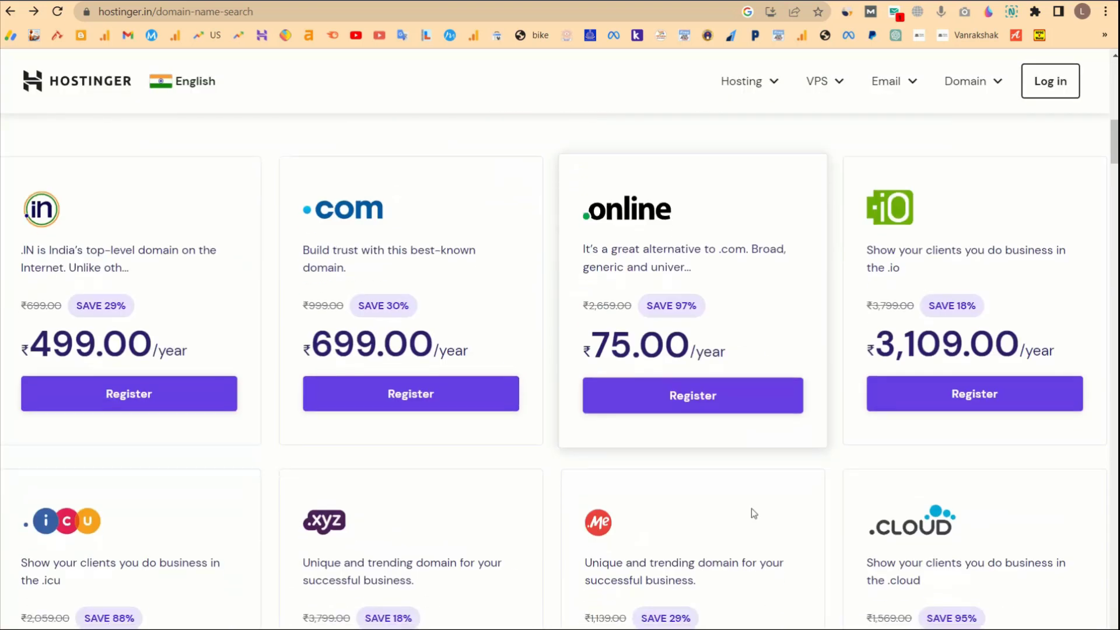
{"action": "scroll", "coordinate": [752, 509], "scroll_direction": "up", "scroll_amount": 12}
{"action": "scroll", "coordinate": [752, 513], "scroll_direction": "up", "scroll_amount": 4}
{"action": "scroll", "coordinate": [752, 513], "scroll_direction": "down", "scroll_amount": 8}
{"action": "scroll", "coordinate": [858, 552], "scroll_direction": "down", "scroll_amount": 1}
{"action": "scroll", "coordinate": [855, 523], "scroll_direction": "up", "scroll_amount": 1}
{"action": "left_click", "coordinate": [729, 385]}
{"action": "left_click", "coordinate": [778, 302]}
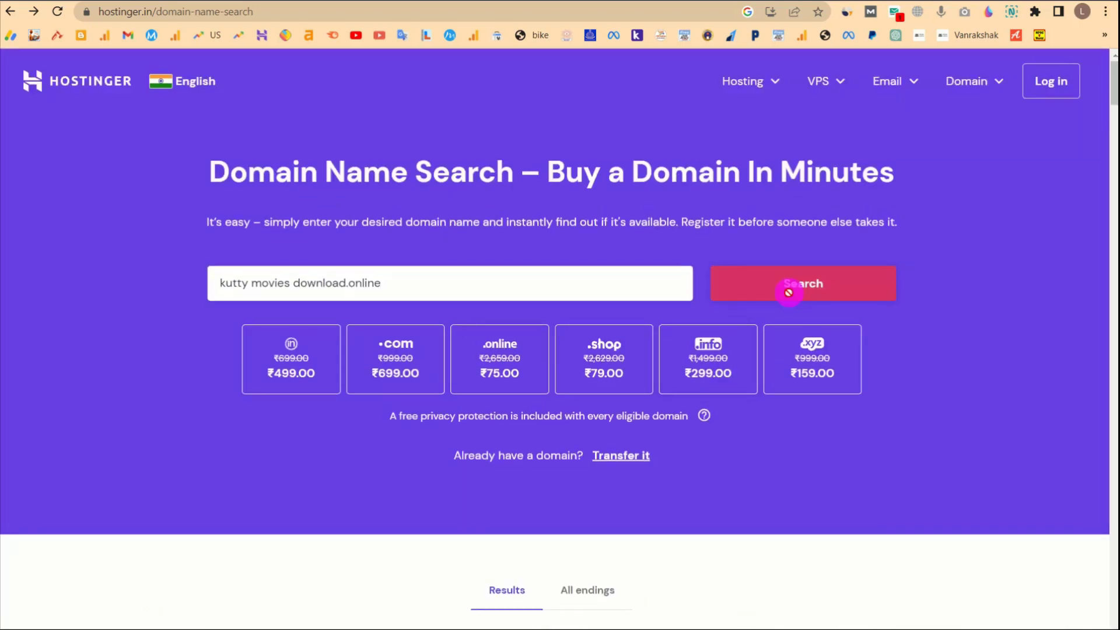
- Examine the total, plan discount percentage and discount amount in the kuttymoviesdownload.online order summary
{"action": "scroll", "coordinate": [988, 325], "scroll_direction": "down", "scroll_amount": 6}
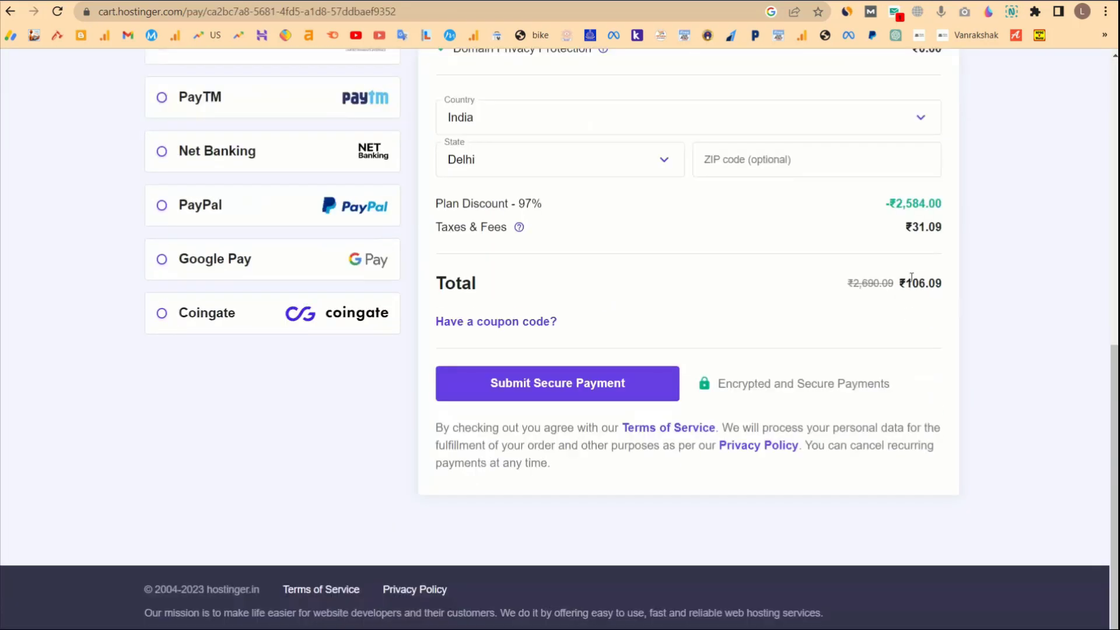
{"action": "left_click_drag", "start_coordinate": [901, 284], "coordinate": [935, 286]}
{"action": "left_click_drag", "start_coordinate": [437, 204], "coordinate": [543, 210]}
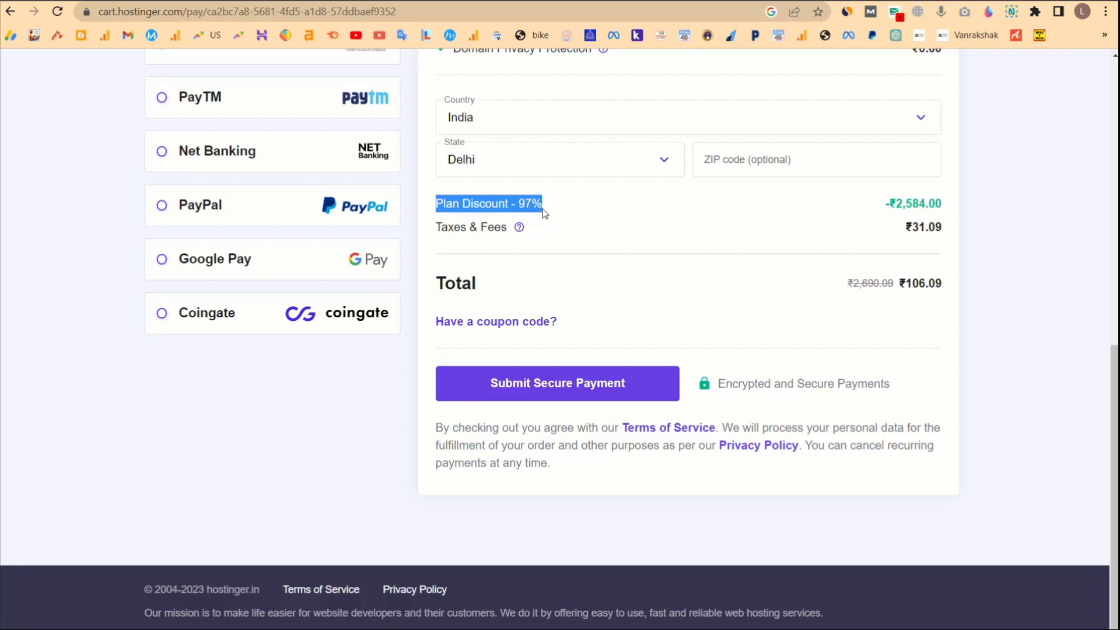
{"action": "left_click_drag", "start_coordinate": [884, 203], "coordinate": [951, 205]}
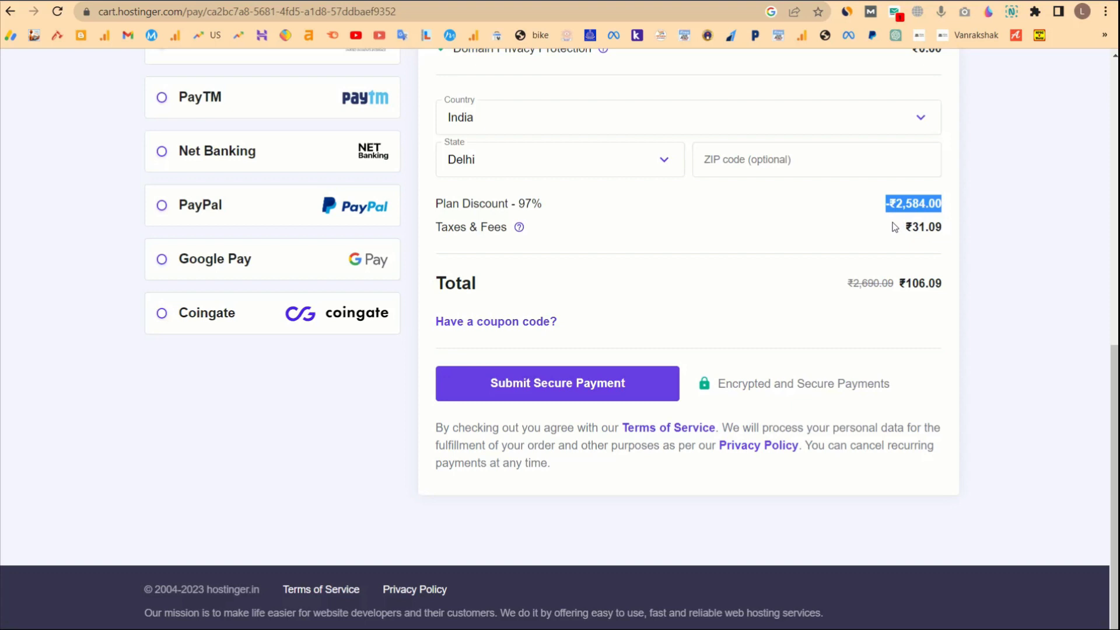
{"action": "double_click", "coordinate": [910, 281]}
{"action": "left_click", "coordinate": [909, 281]}
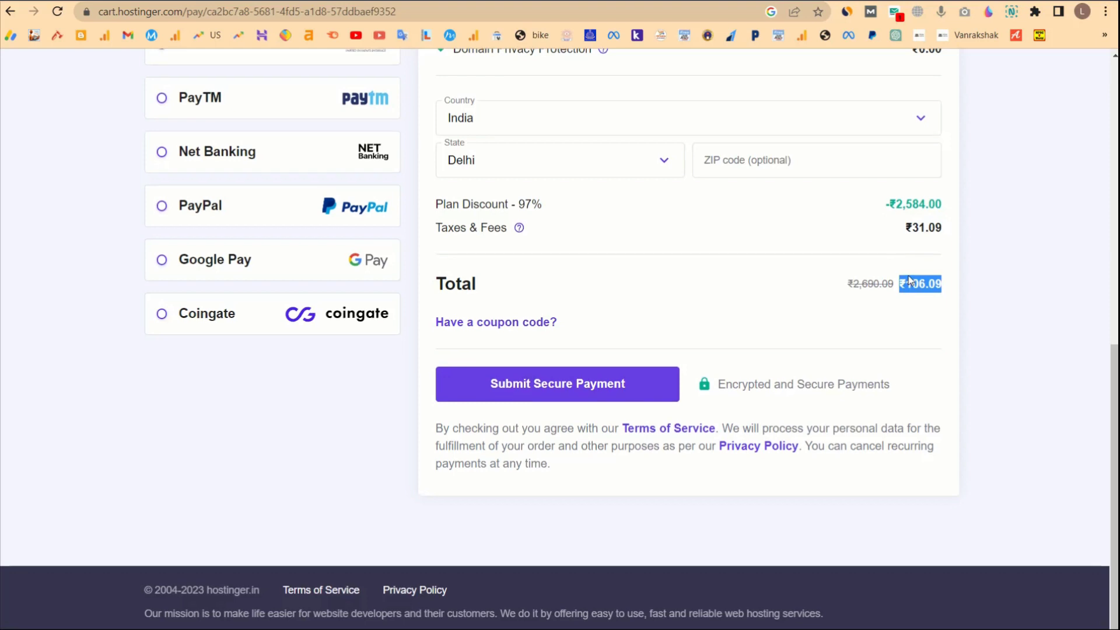
- Review the registration period, renewal terms and first-year price of the .online domain in the order
{"action": "scroll", "coordinate": [910, 281], "scroll_direction": "up", "scroll_amount": 6}
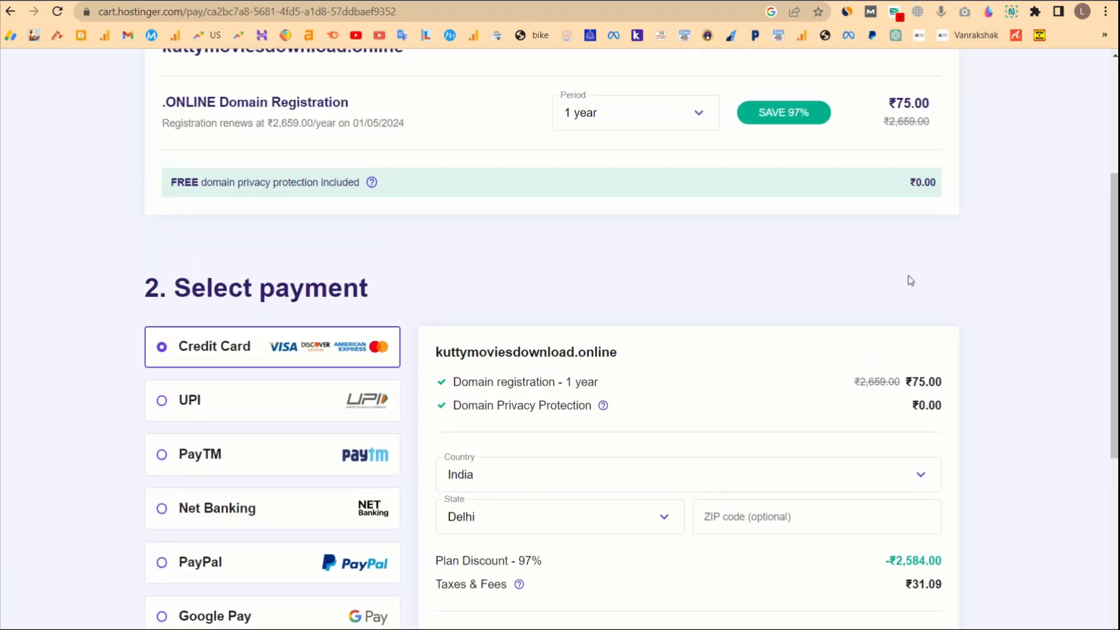
{"action": "scroll", "coordinate": [911, 281], "scroll_direction": "up", "scroll_amount": 1}
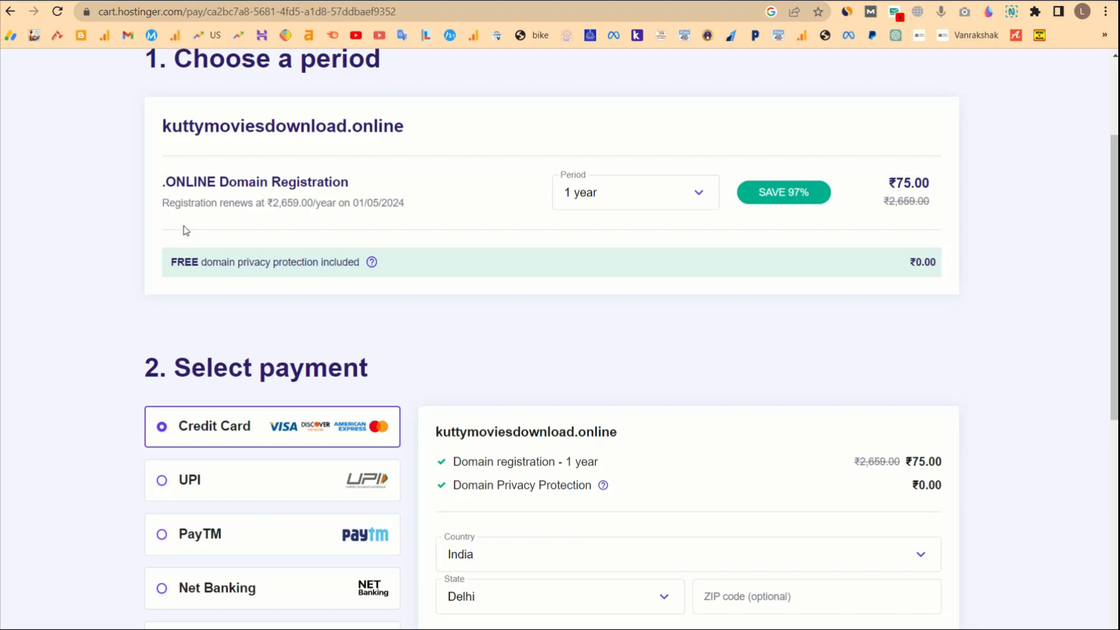
{"action": "scroll", "coordinate": [185, 230], "scroll_direction": "down", "scroll_amount": 7}
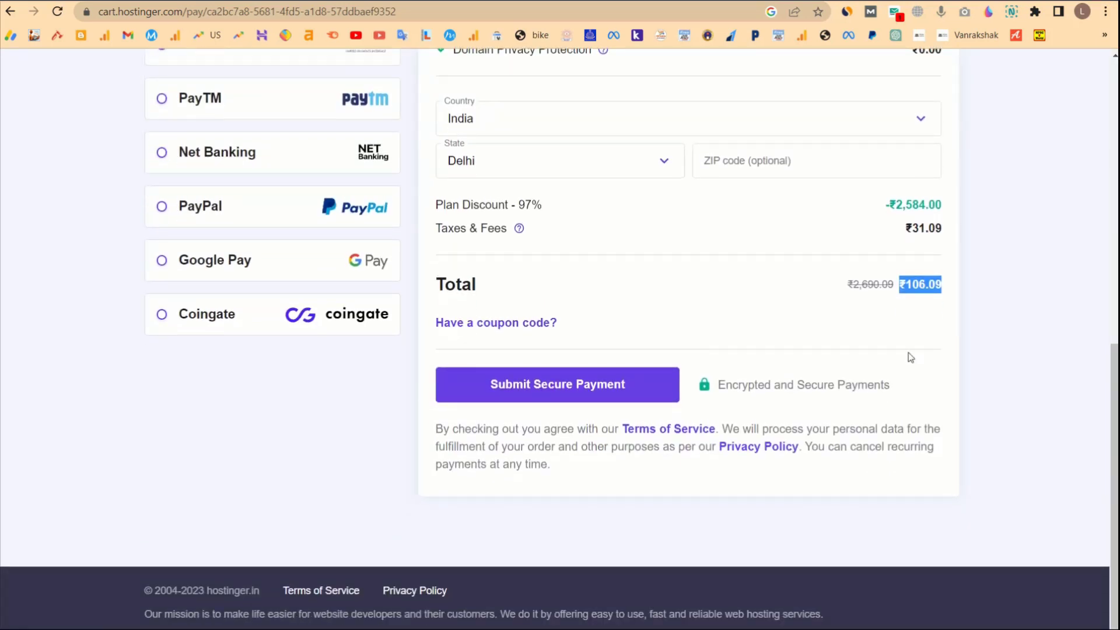
- Recheck the plan discount, the amount deducted and the payable total for the .online domain
{"action": "left_click", "coordinate": [968, 208]}
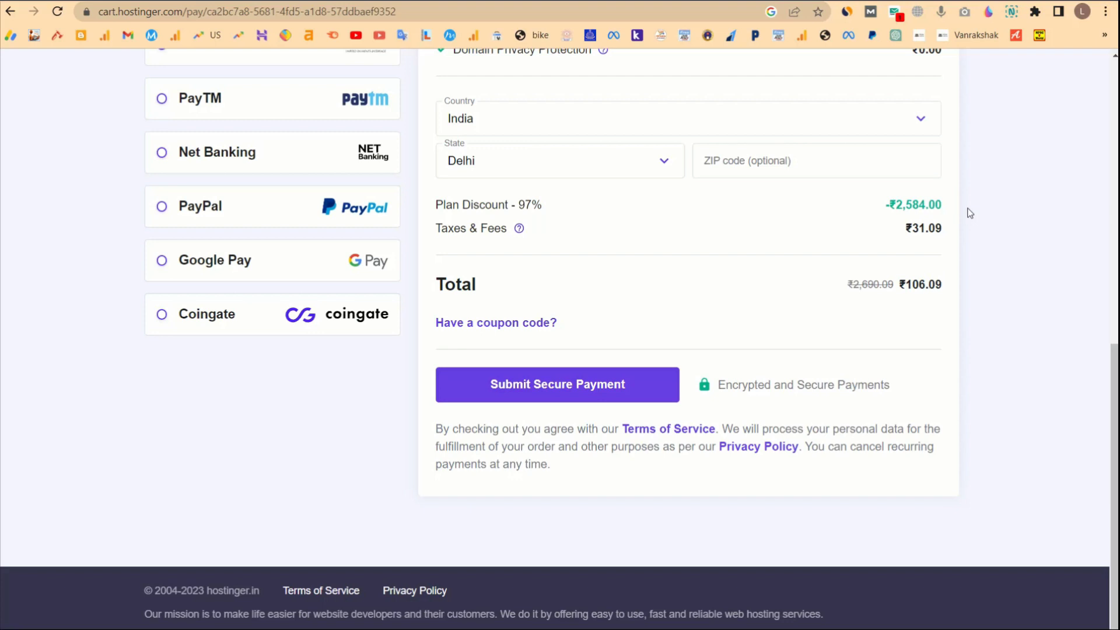
{"action": "left_click", "coordinate": [488, 201]}
{"action": "left_click_drag", "start_coordinate": [488, 201], "coordinate": [536, 199]}
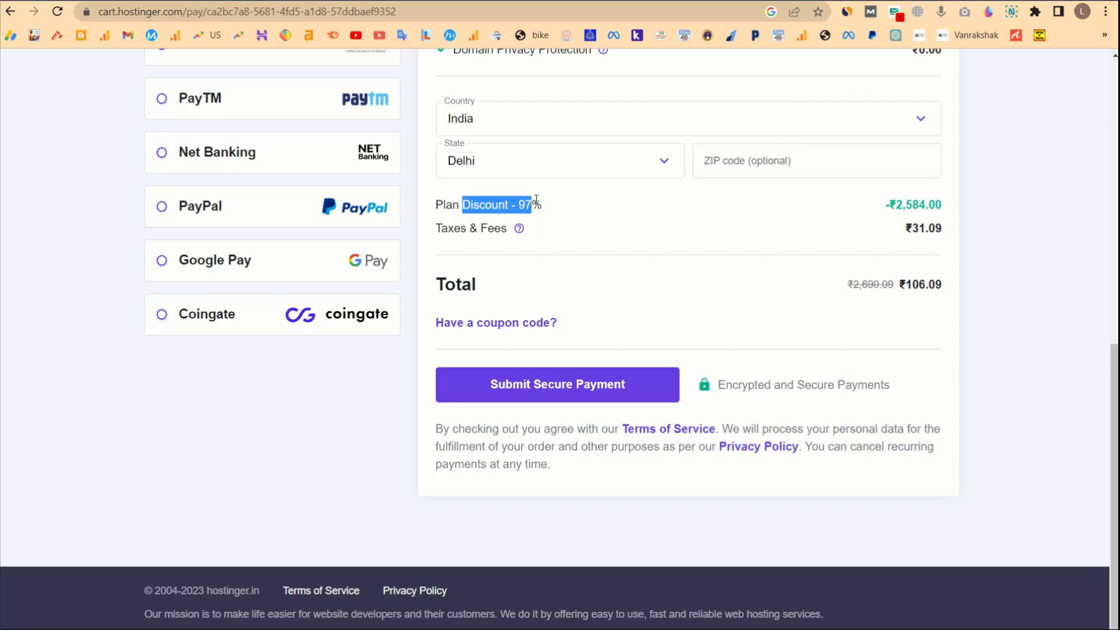
{"action": "left_click", "coordinate": [542, 199]}
{"action": "triple_click", "coordinate": [541, 199]}
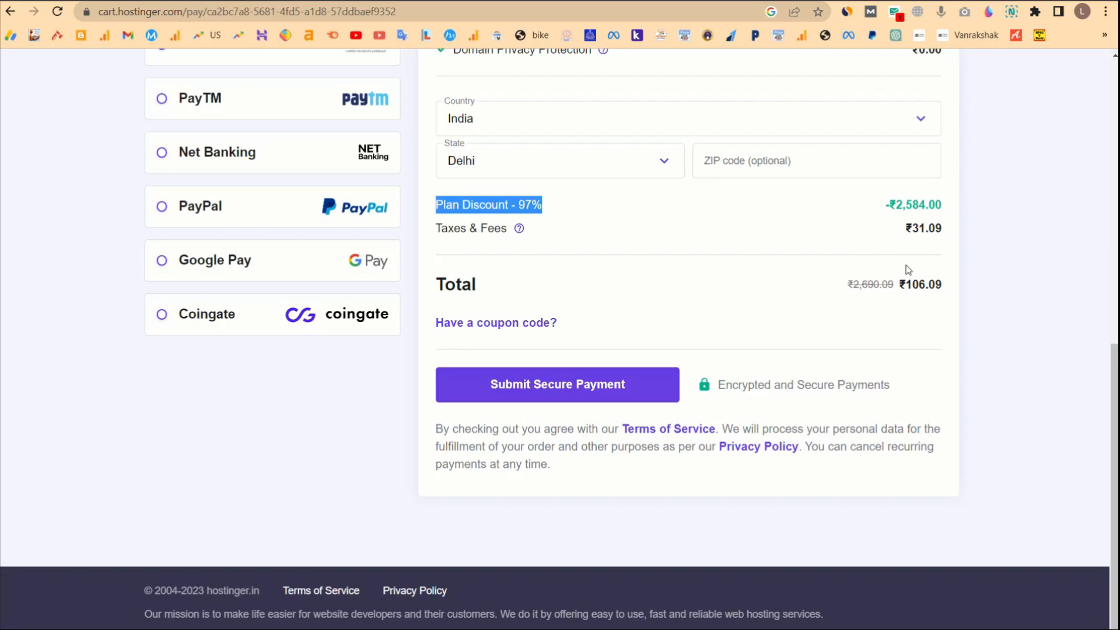
{"action": "left_click_drag", "start_coordinate": [892, 204], "coordinate": [958, 210]}
{"action": "mouse_move", "coordinate": [904, 282]}
{"action": "left_mouse_down"}
{"action": "mouse_move", "coordinate": [940, 283]}
{"action": "mouse_move", "coordinate": [925, 284]}
{"action": "left_mouse_up"}
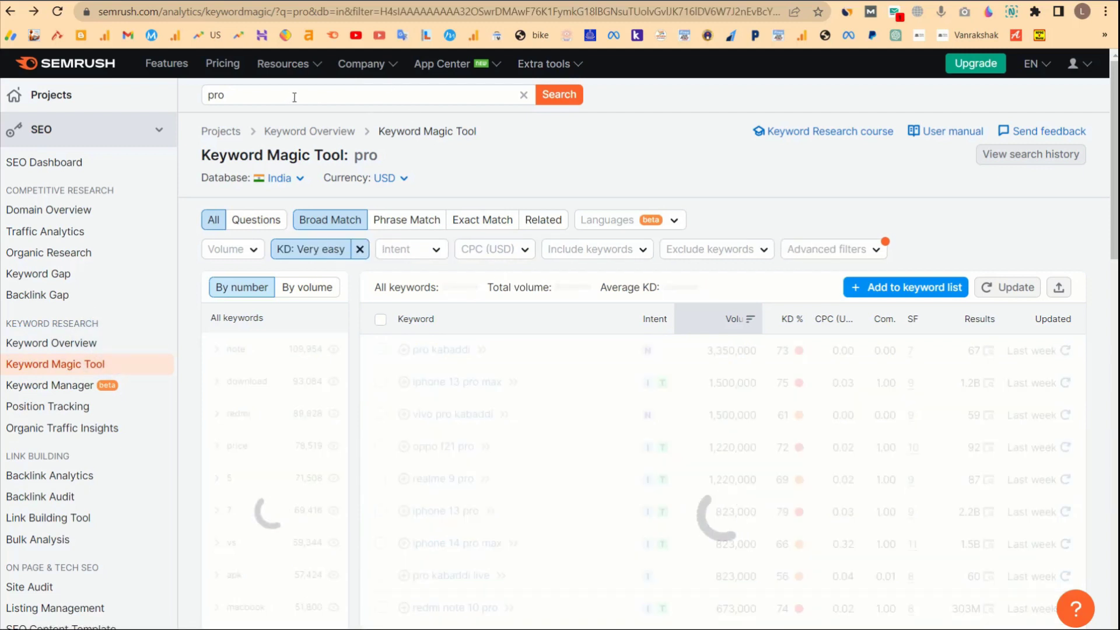
- Look over the "pro" keyword list in Semrush, and search Hostinger's domain search for "kinemaster mod apk.life"
{"action": "scroll", "coordinate": [508, 397], "scroll_direction": "down", "scroll_amount": 3}
{"action": "scroll", "coordinate": [501, 391], "scroll_direction": "up", "scroll_amount": 2}
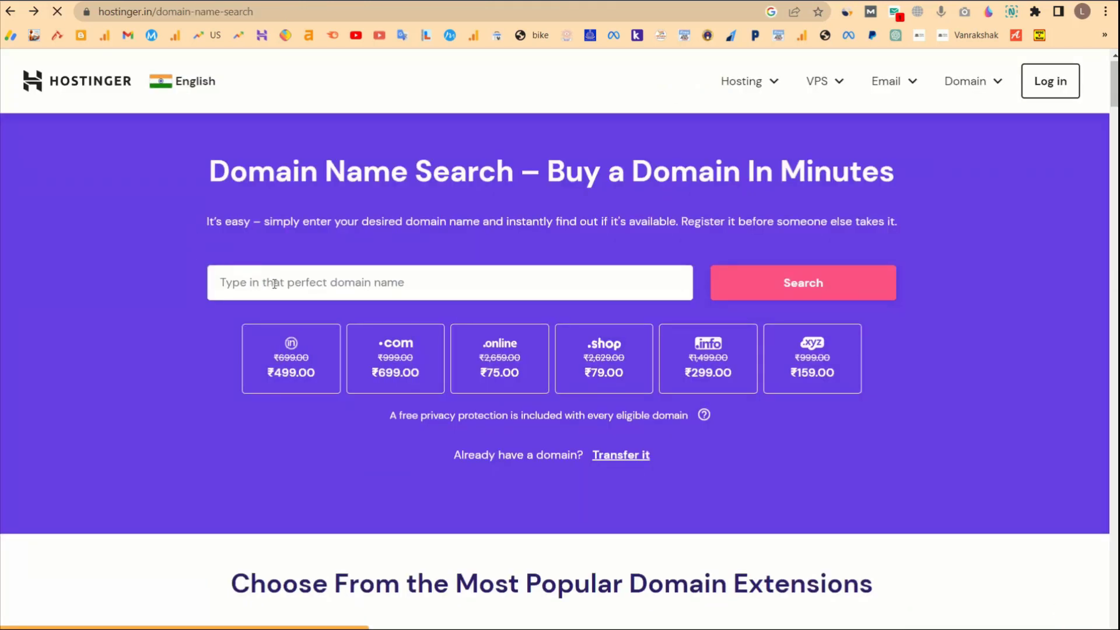
{"action": "left_click", "coordinate": [275, 282]}
{"action": "type", "text": "kinemaster mod apk.life"}
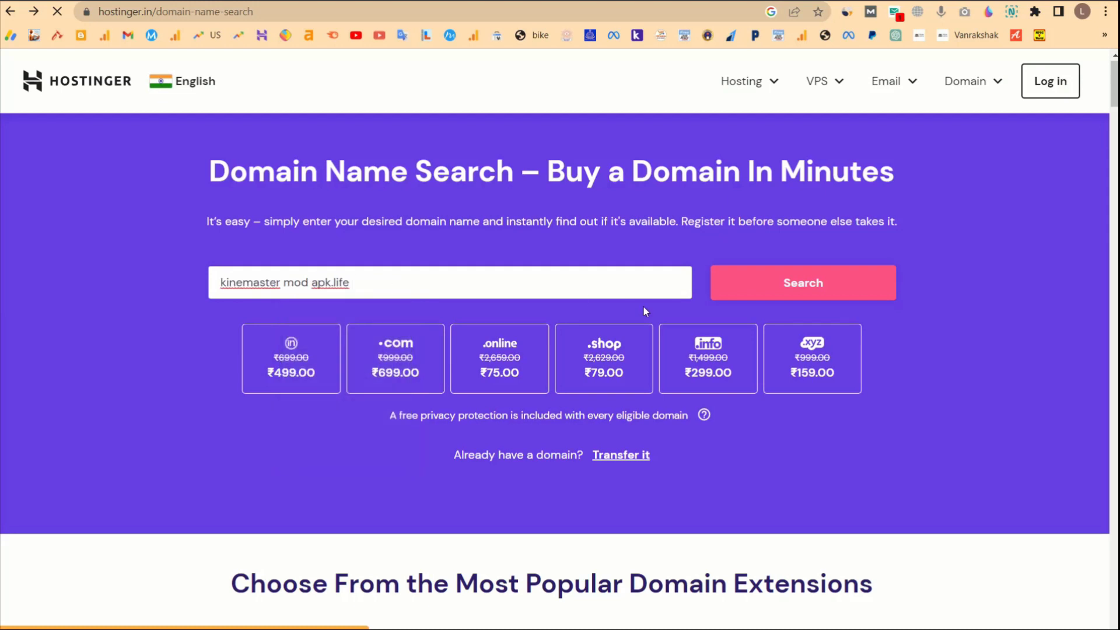
{"action": "left_click", "coordinate": [742, 282]}
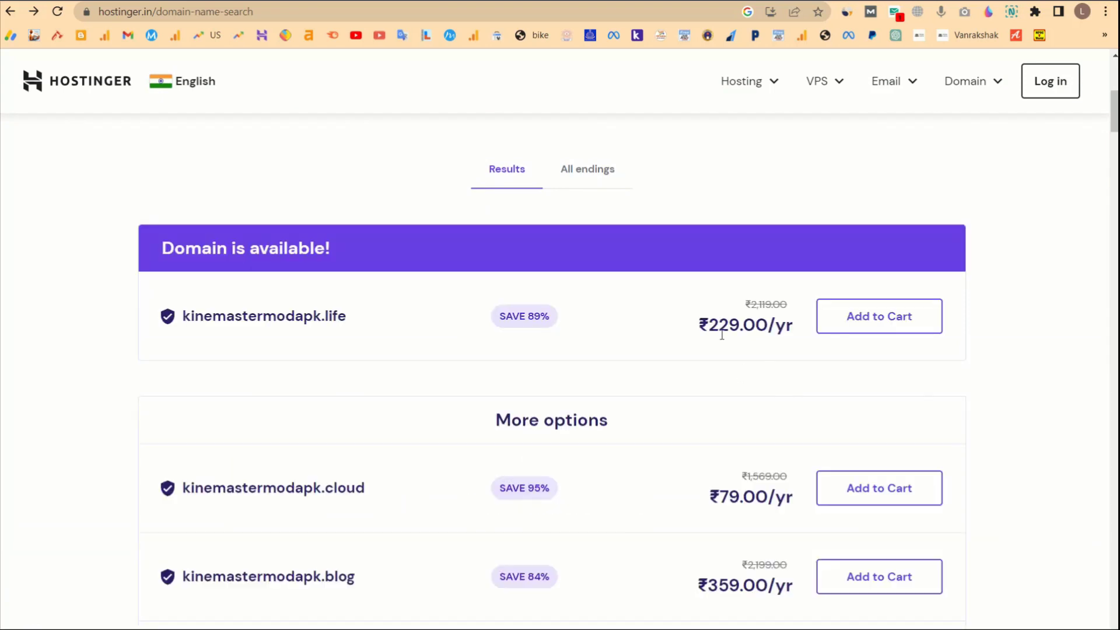
- Check the yearly price of kinemastermodapk.life, add the domain to the cart and examine the order total
{"action": "left_click_drag", "start_coordinate": [695, 326], "coordinate": [755, 328]}
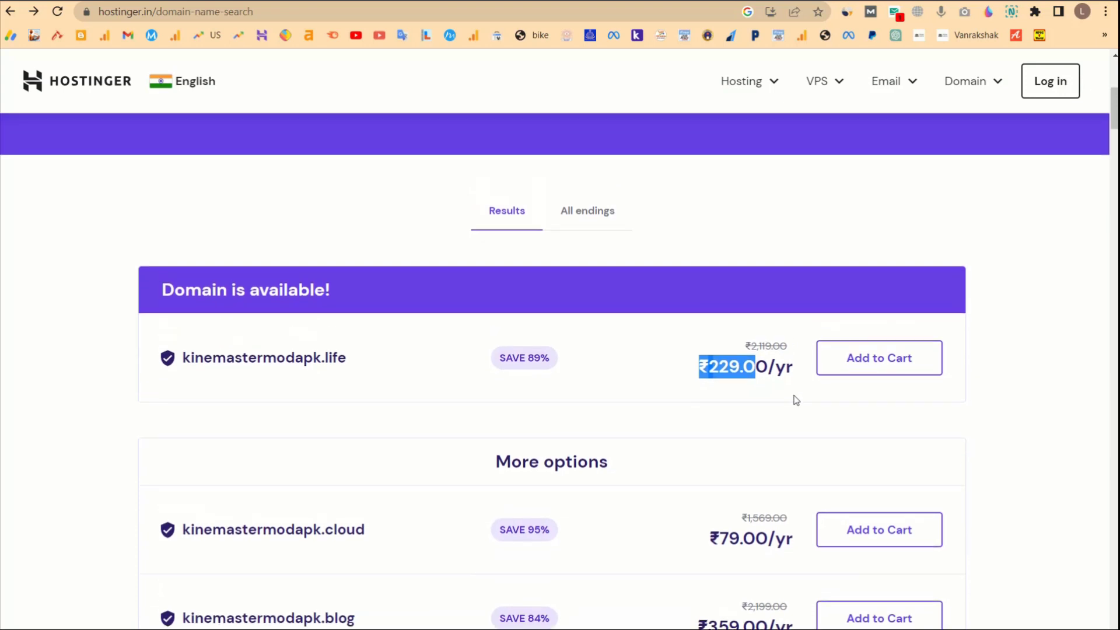
{"action": "left_click", "coordinate": [864, 367]}
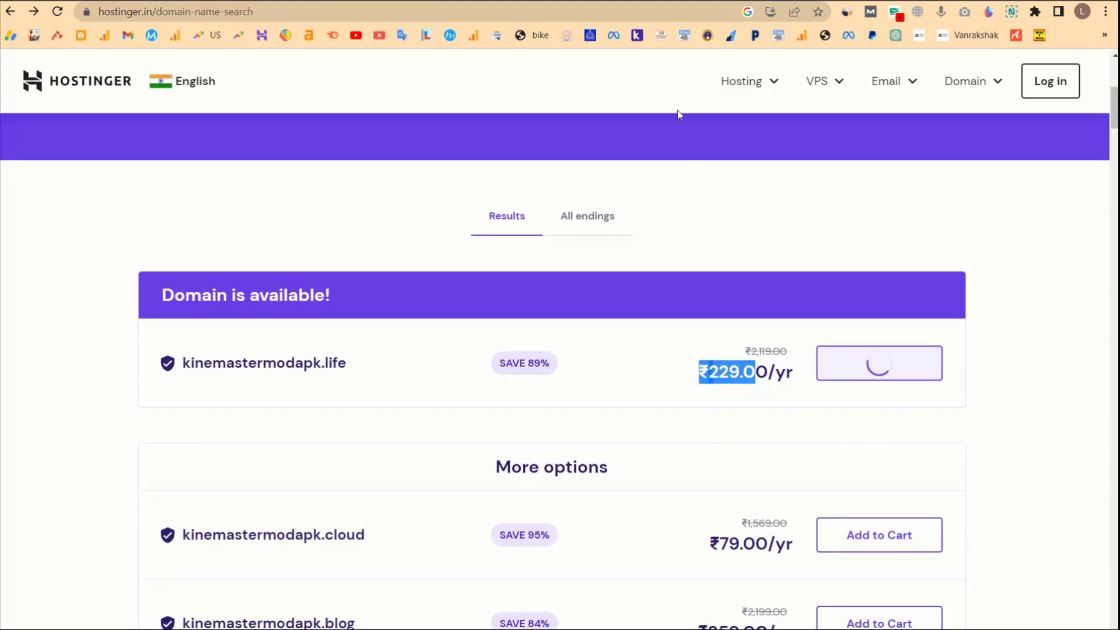
{"action": "scroll", "coordinate": [705, 401], "scroll_direction": "down", "scroll_amount": 2}
{"action": "scroll", "coordinate": [705, 401], "scroll_direction": "down", "scroll_amount": 7}
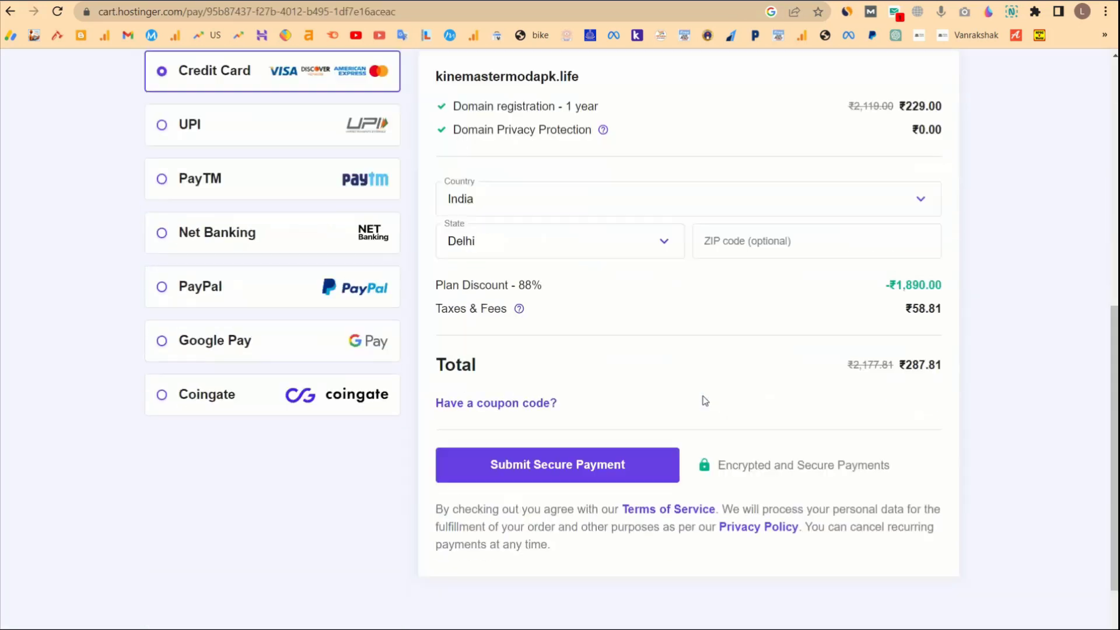
{"action": "left_click", "coordinate": [899, 364]}
{"action": "left_click_drag", "start_coordinate": [899, 364], "coordinate": [939, 363]}
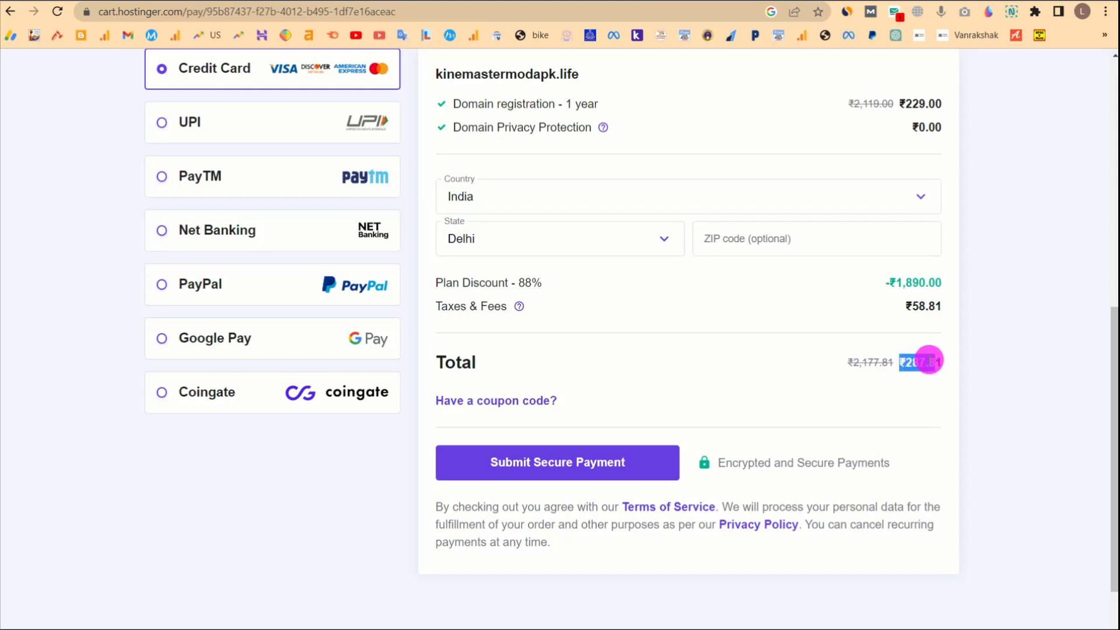
- Check the plan discount for the kinemastermodapk.life domain and look back over the order
{"action": "left_click_drag", "start_coordinate": [512, 282], "coordinate": [541, 283]}
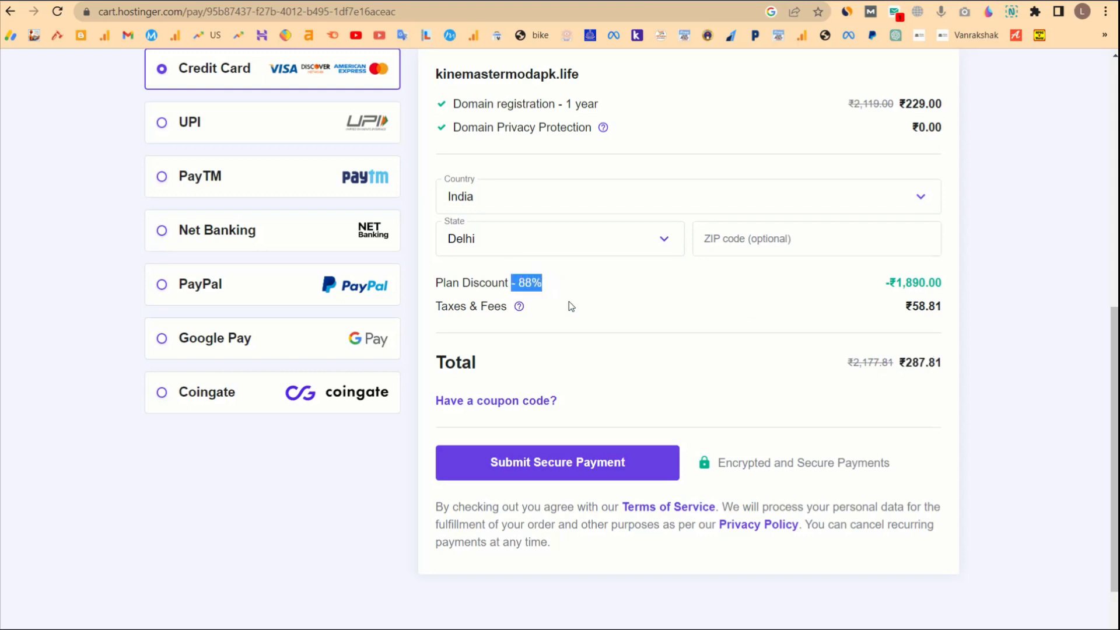
{"action": "scroll", "coordinate": [594, 337], "scroll_direction": "up", "scroll_amount": 8}
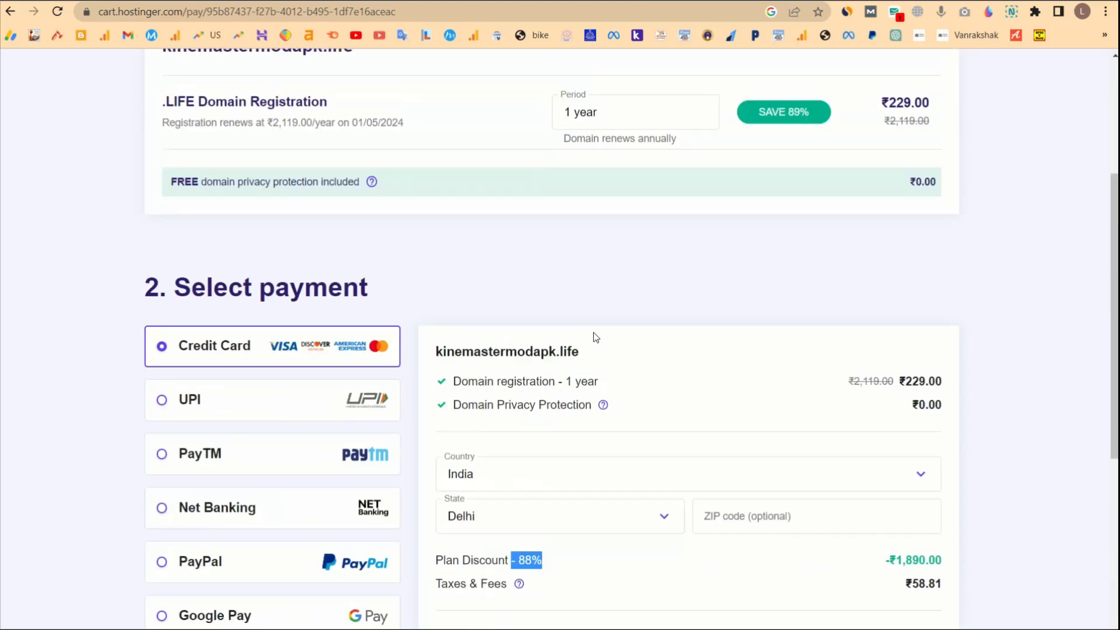
- Leave the checkout for Hostinger's home page and open its domain name search, ready for a new name
{"action": "left_click", "coordinate": [426, 12]}
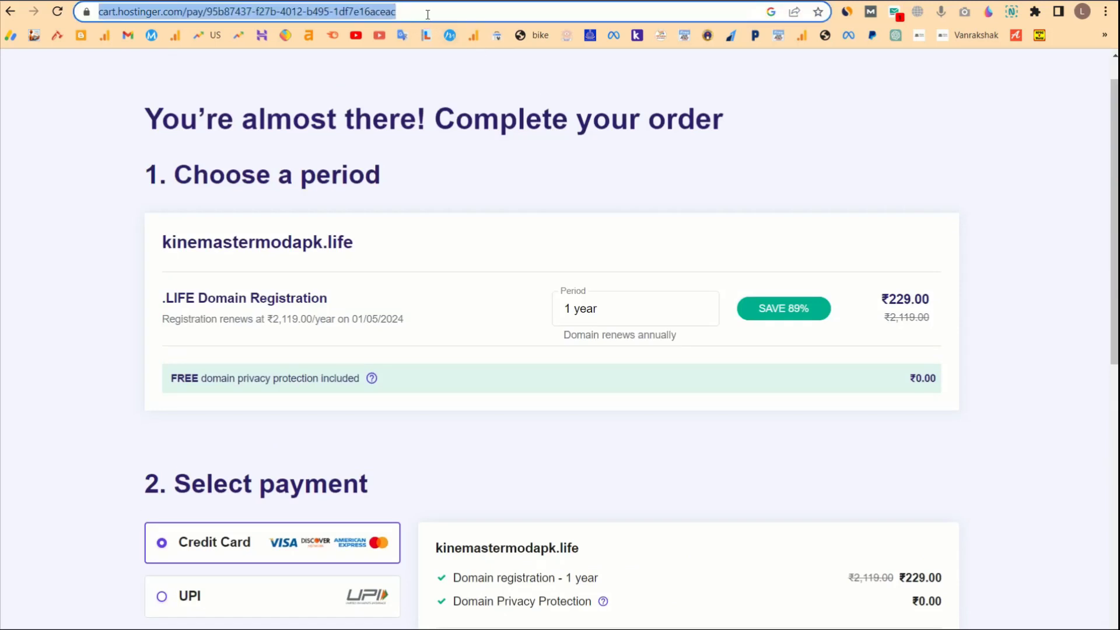
{"action": "type", "text": "ho"}
{"action": "key", "text": "Return"}
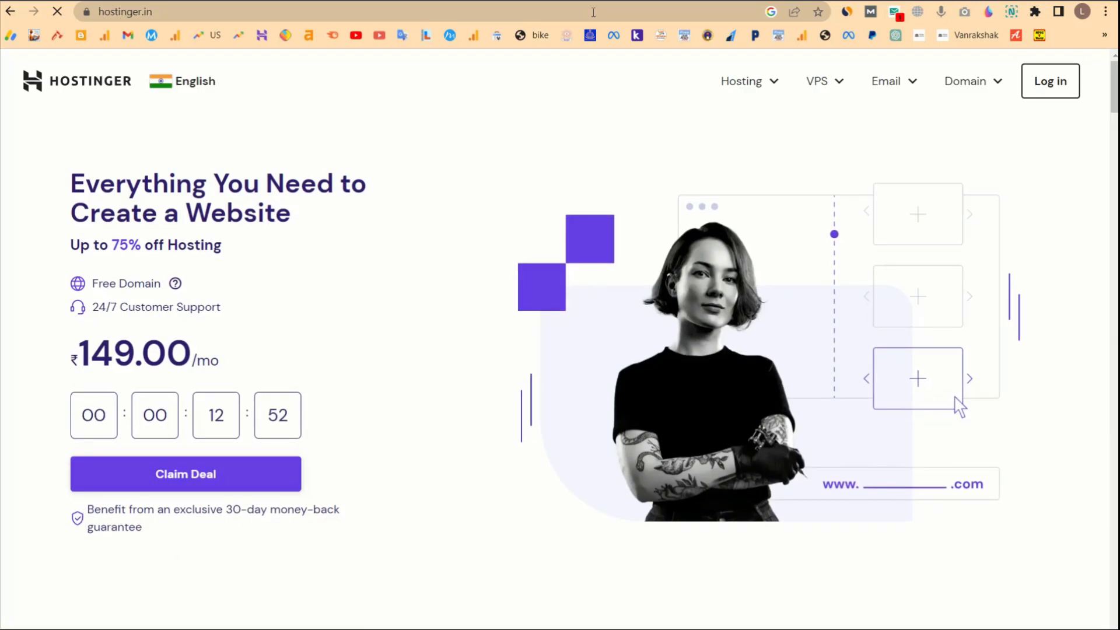
{"action": "left_click", "coordinate": [979, 80]}
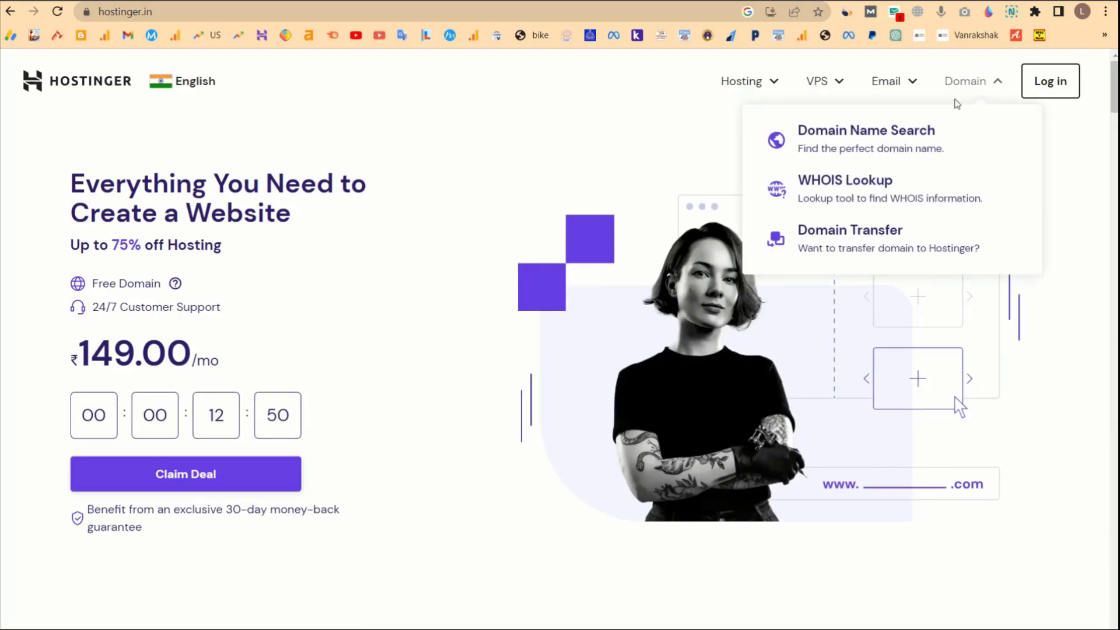
{"action": "left_click", "coordinate": [859, 146]}
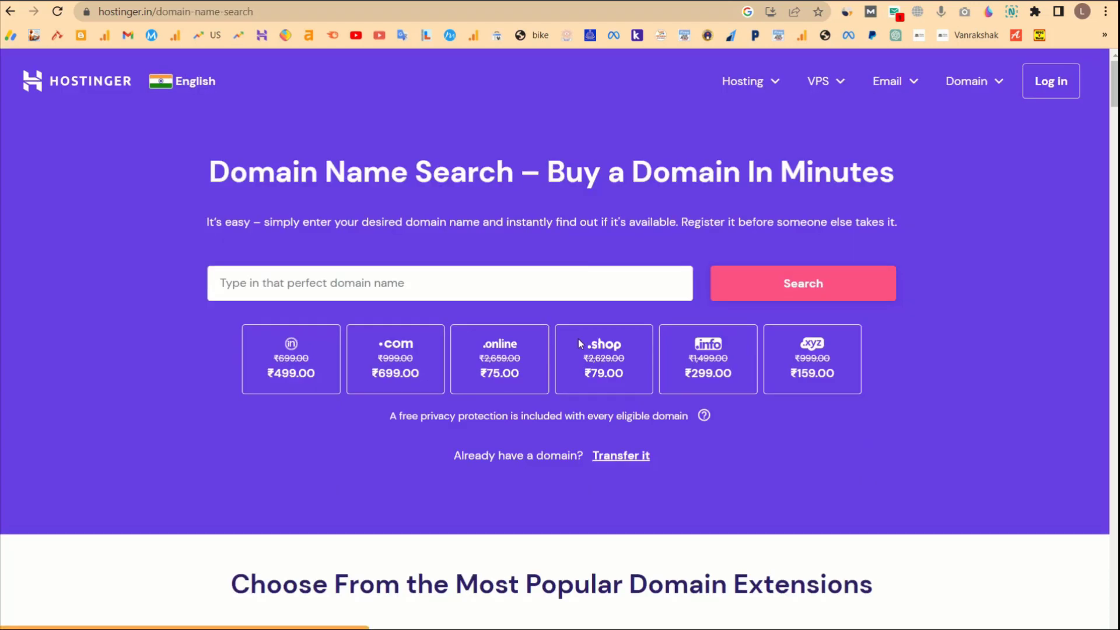
{"action": "left_click", "coordinate": [404, 290]}
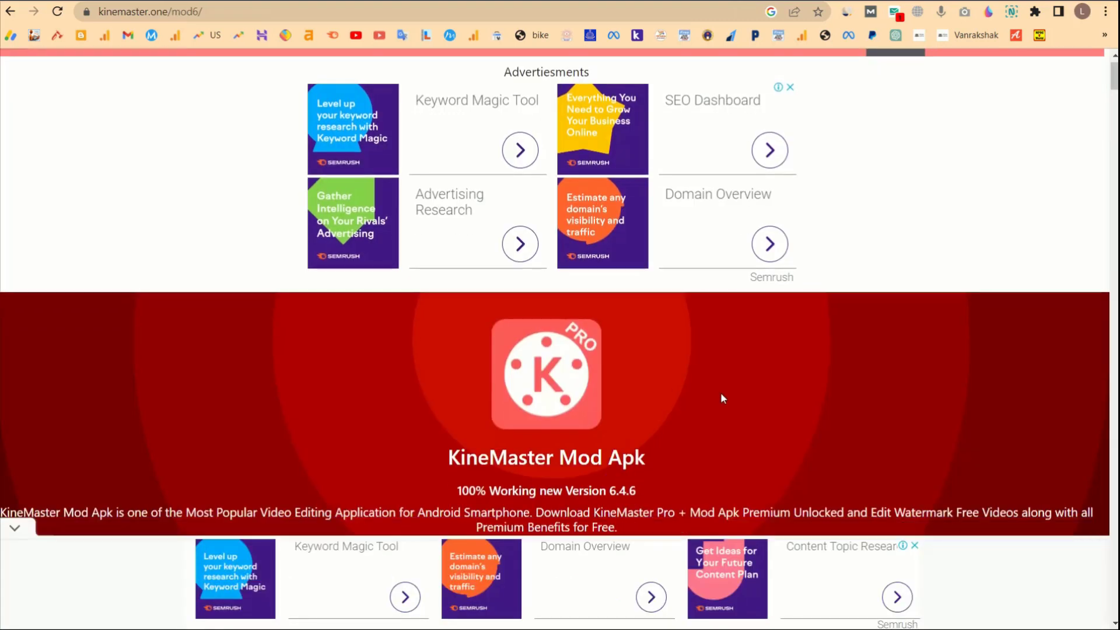
- Look over the KineMaster Mod Apk page on kinemaster.one
{"action": "scroll", "coordinate": [720, 392], "scroll_direction": "down", "scroll_amount": 2}
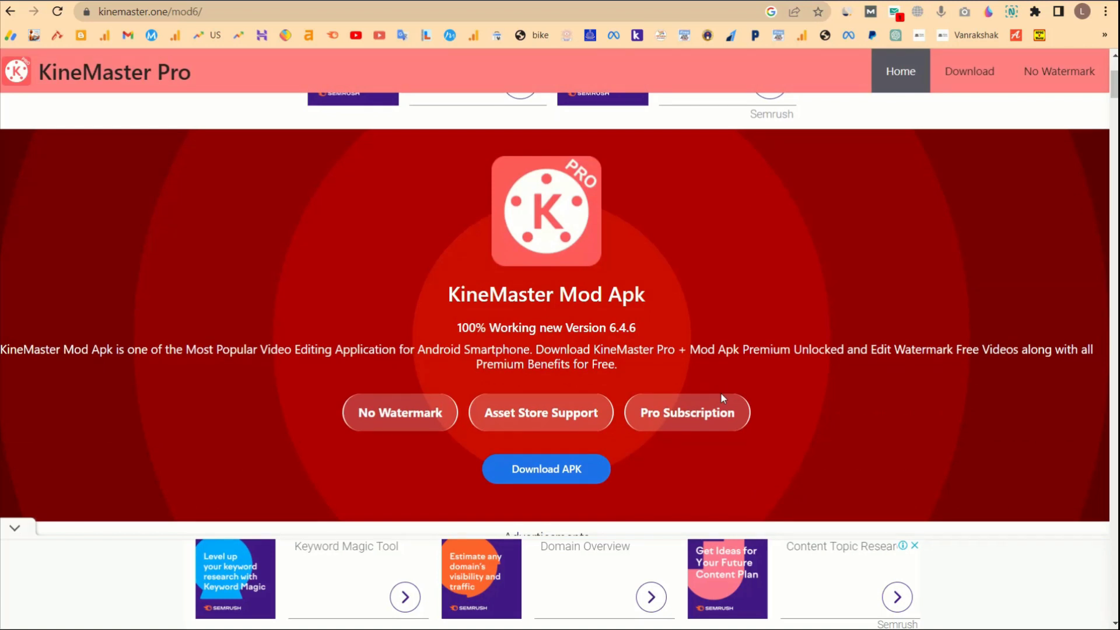
{"action": "left_click", "coordinate": [209, 1]}
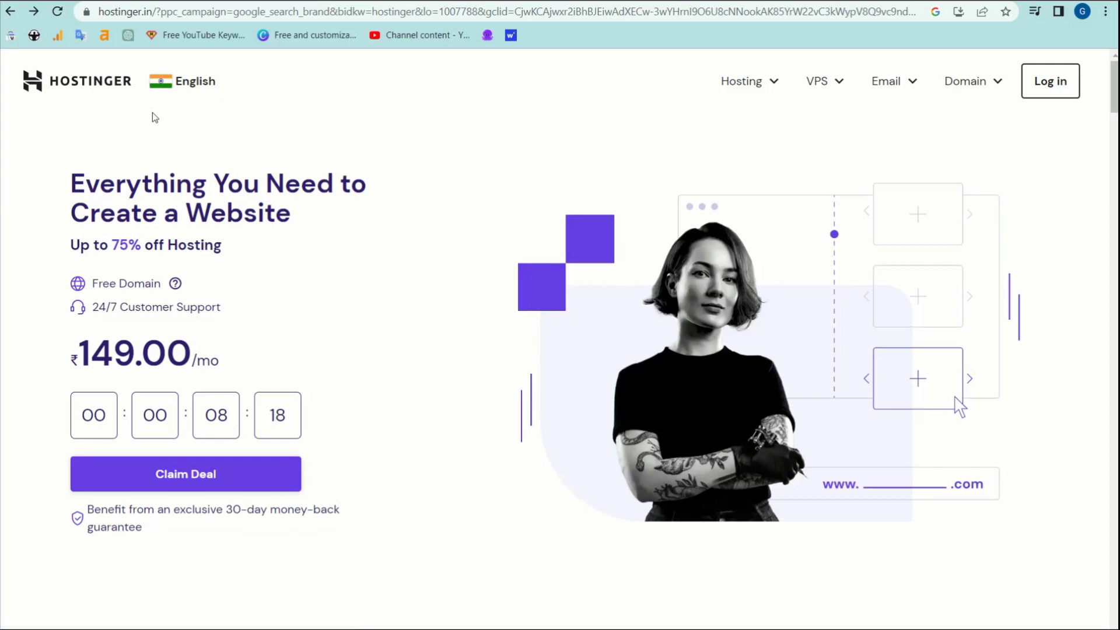
- Review Hostinger's Best Web Hosting plan, expanding its full feature list and checking the number of websites and SSD storage
{"action": "scroll", "coordinate": [320, 393], "scroll_direction": "down", "scroll_amount": 4}
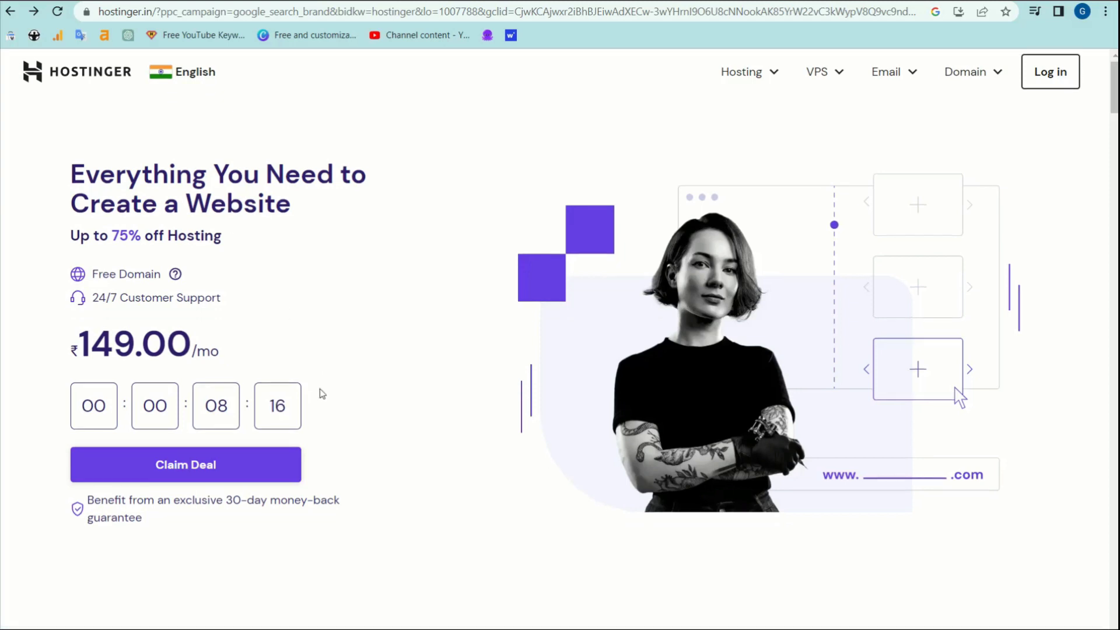
{"action": "scroll", "coordinate": [320, 392], "scroll_direction": "down", "scroll_amount": 7}
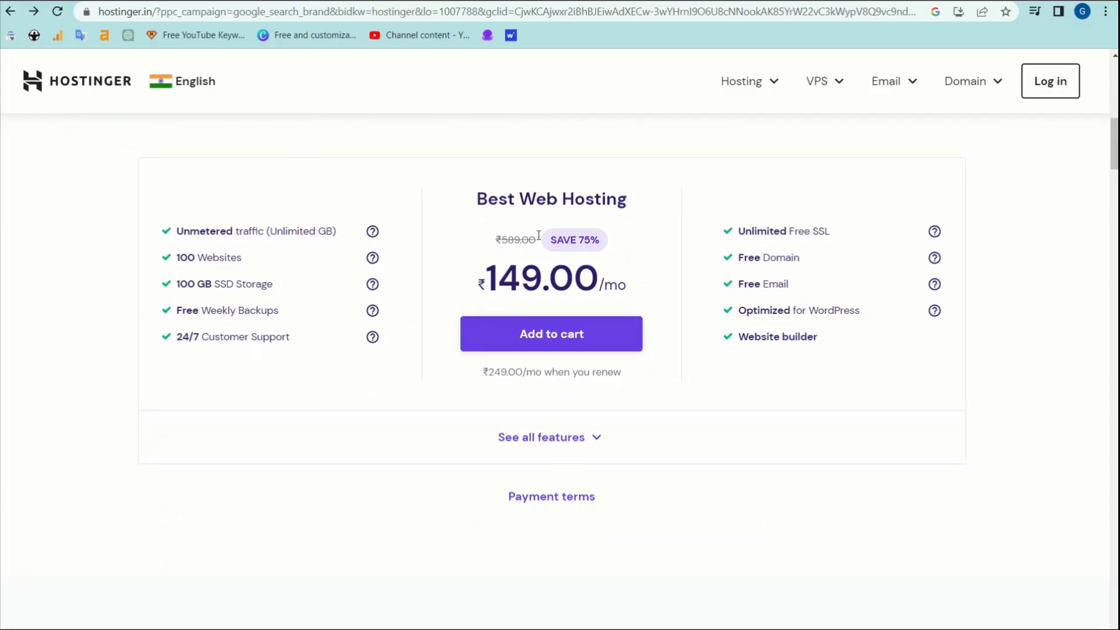
{"action": "left_click_drag", "start_coordinate": [477, 197], "coordinate": [615, 202]}
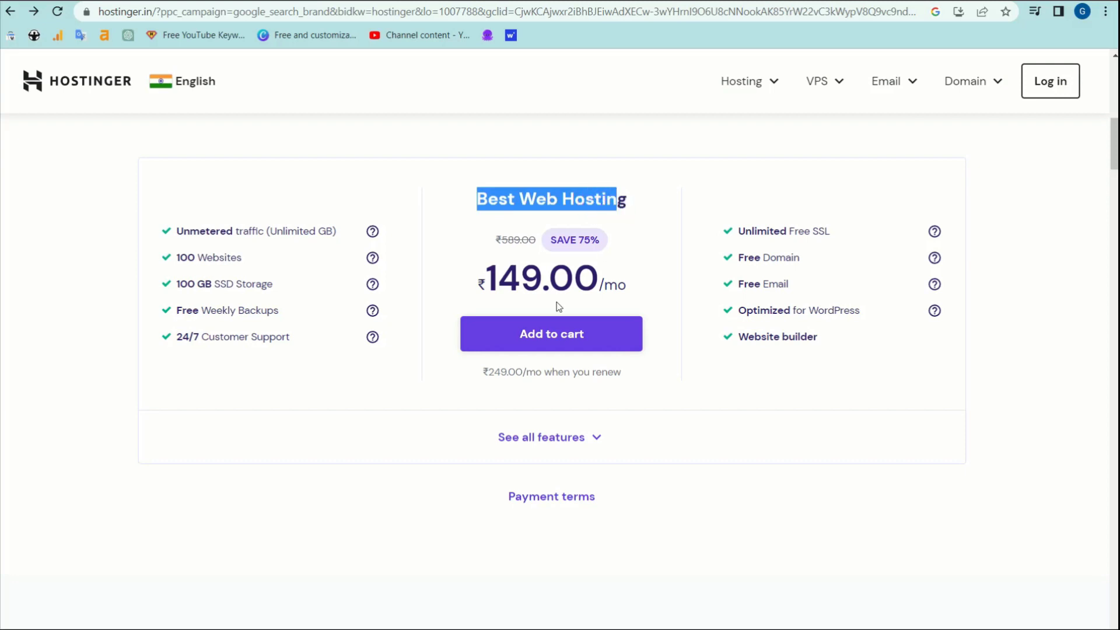
{"action": "left_click", "coordinate": [557, 438]}
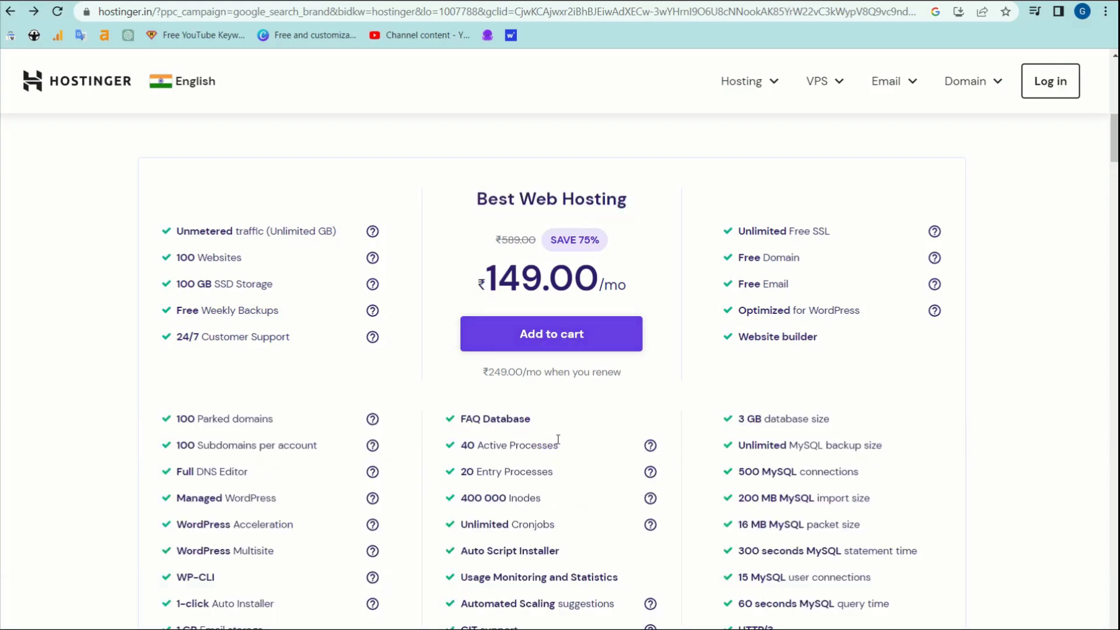
{"action": "left_click", "coordinate": [173, 260]}
{"action": "left_click_drag", "start_coordinate": [173, 259], "coordinate": [188, 295]}
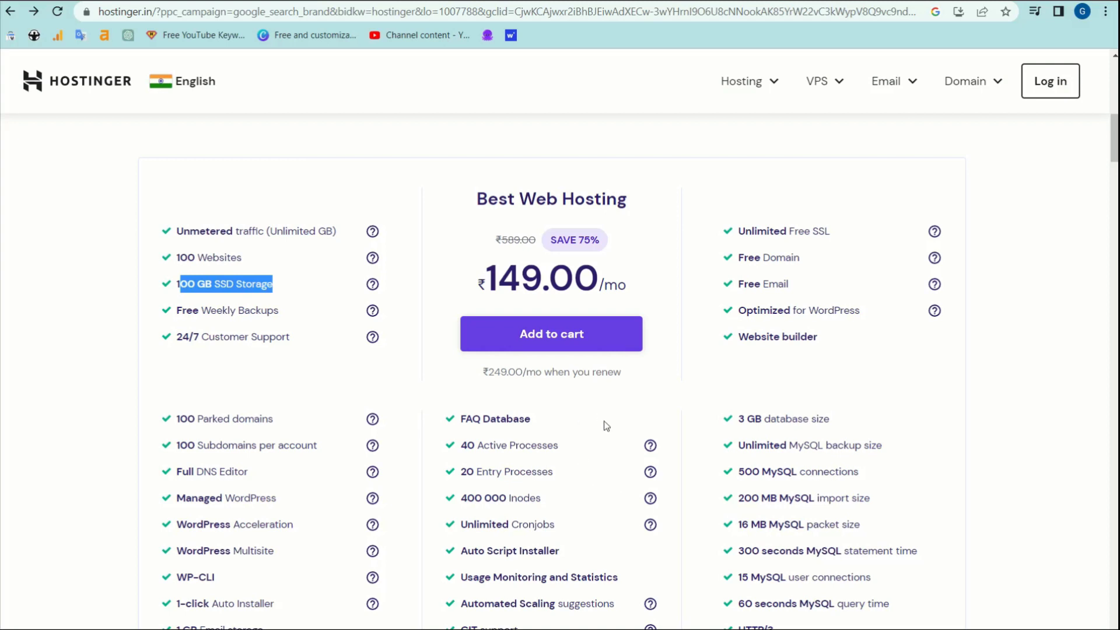
{"action": "scroll", "coordinate": [604, 421], "scroll_direction": "down", "scroll_amount": 3}
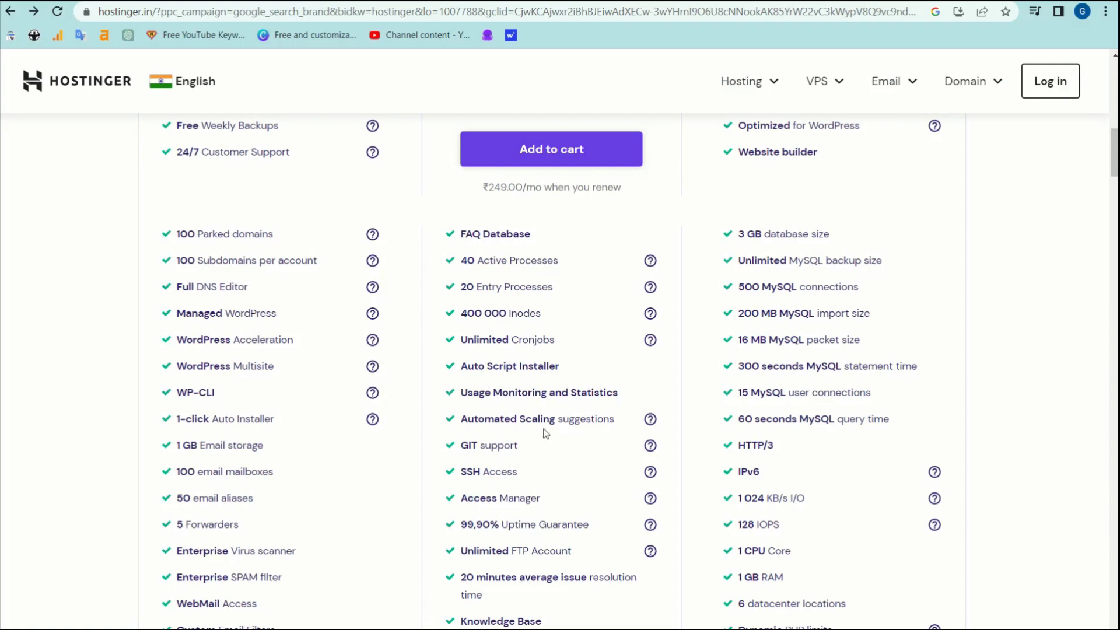
{"action": "scroll", "coordinate": [545, 424], "scroll_direction": "up", "scroll_amount": 4}
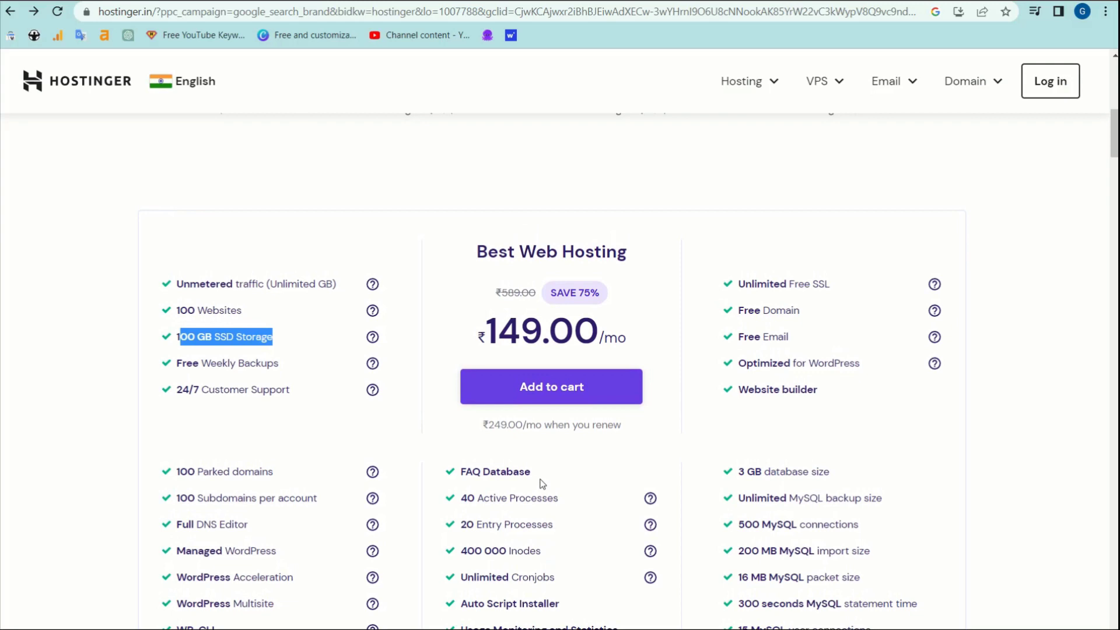
- Add the Best Web Hosting plan to the cart and review the billing periods and payment summary
{"action": "left_click", "coordinate": [547, 395]}
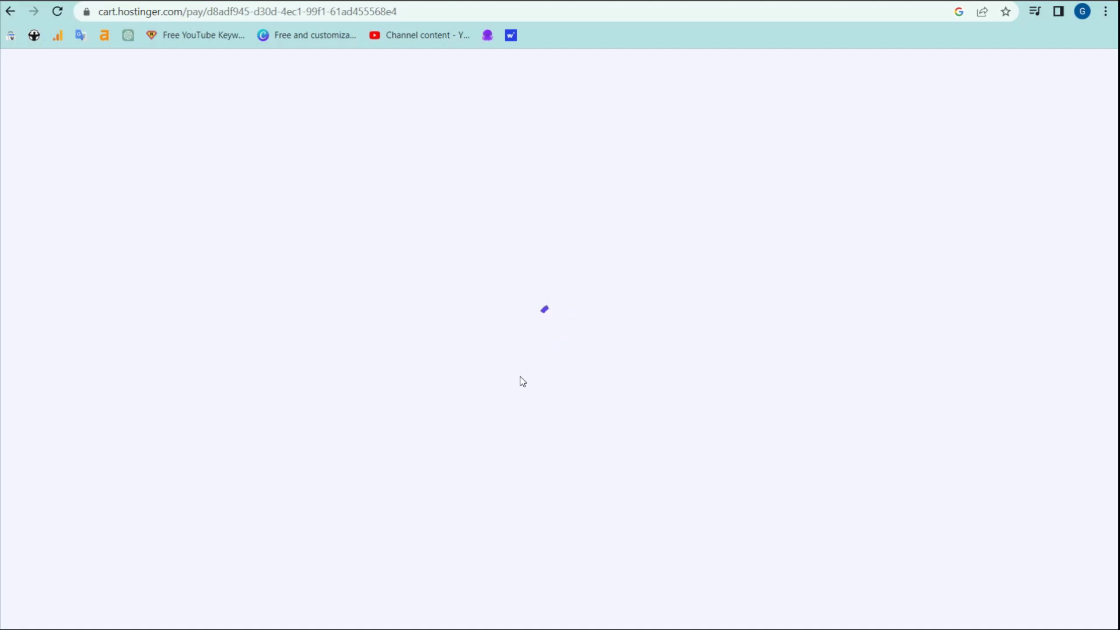
{"action": "scroll", "coordinate": [594, 430], "scroll_direction": "down", "scroll_amount": 2}
{"action": "scroll", "coordinate": [594, 431], "scroll_direction": "down", "scroll_amount": 1}
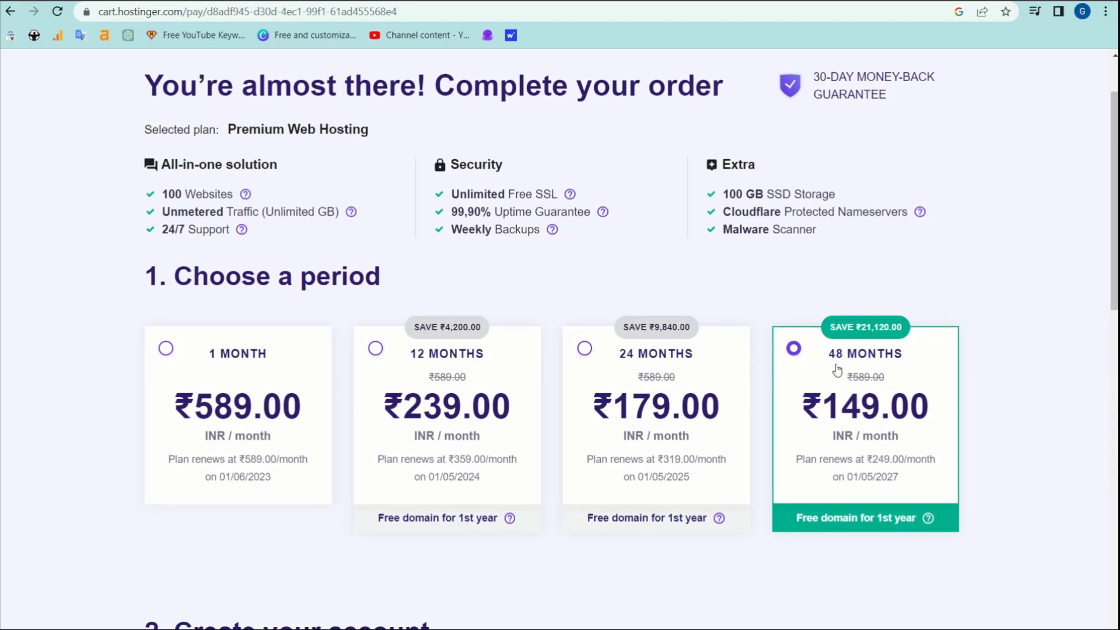
{"action": "scroll", "coordinate": [875, 397], "scroll_direction": "down", "scroll_amount": 1}
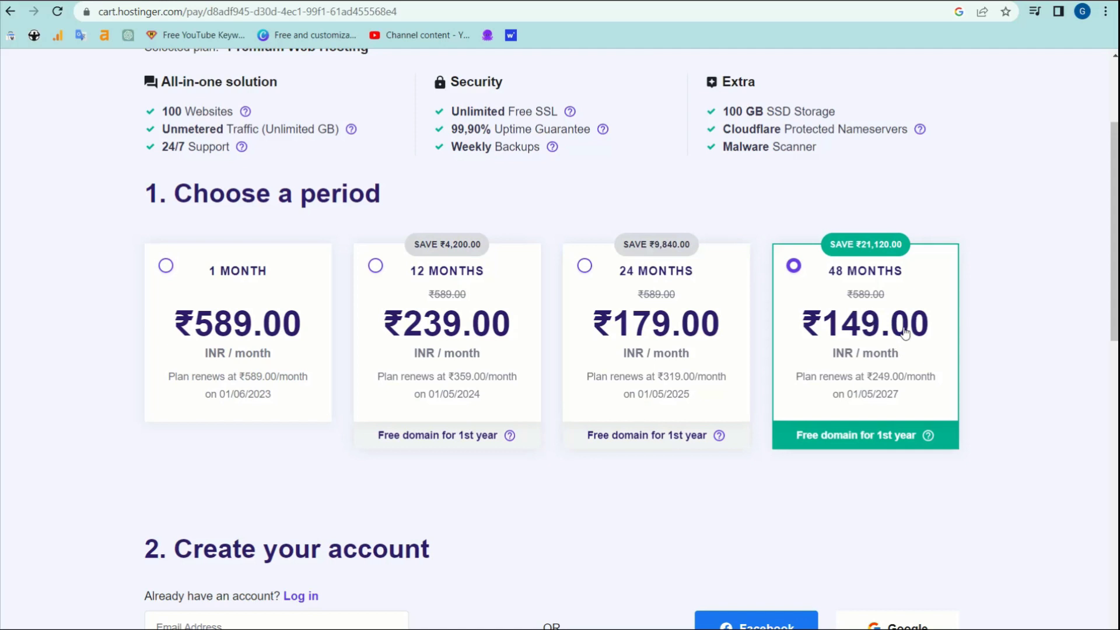
{"action": "scroll", "coordinate": [905, 333], "scroll_direction": "down", "scroll_amount": 8}
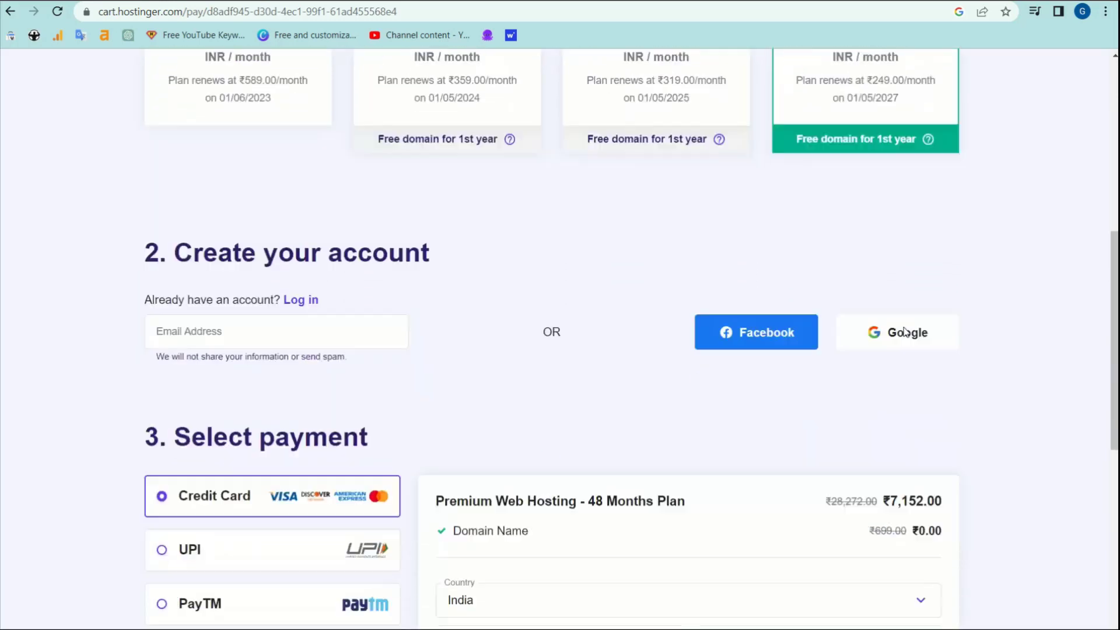
{"action": "scroll", "coordinate": [904, 333], "scroll_direction": "down", "scroll_amount": 3}
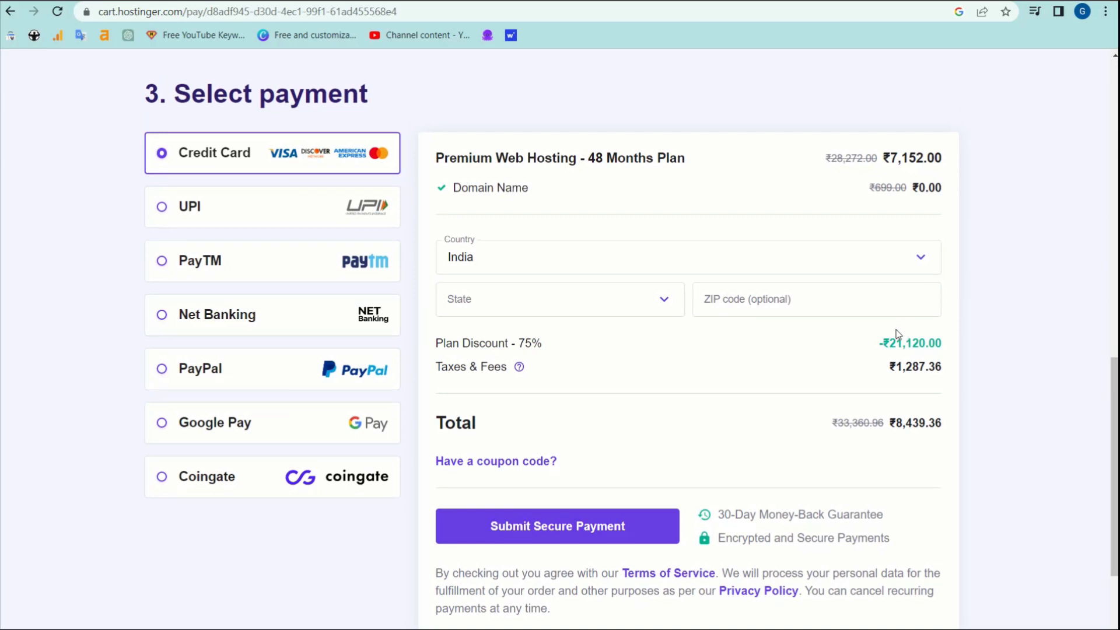
- Copy the coupon code PREMIUM8 from the YouTube video description and apply it to the 48-month Premium Web Hosting order
{"action": "left_click", "coordinate": [501, 460]}
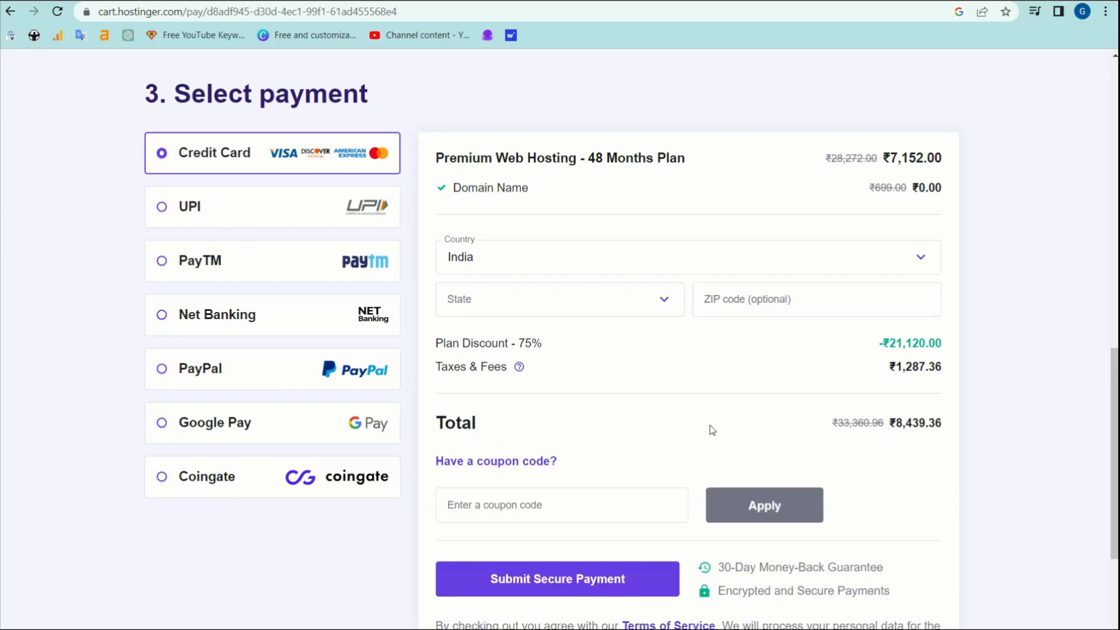
{"action": "left_click_drag", "start_coordinate": [896, 424], "coordinate": [925, 423]}
{"action": "key", "text": "ctrl+Tab"}
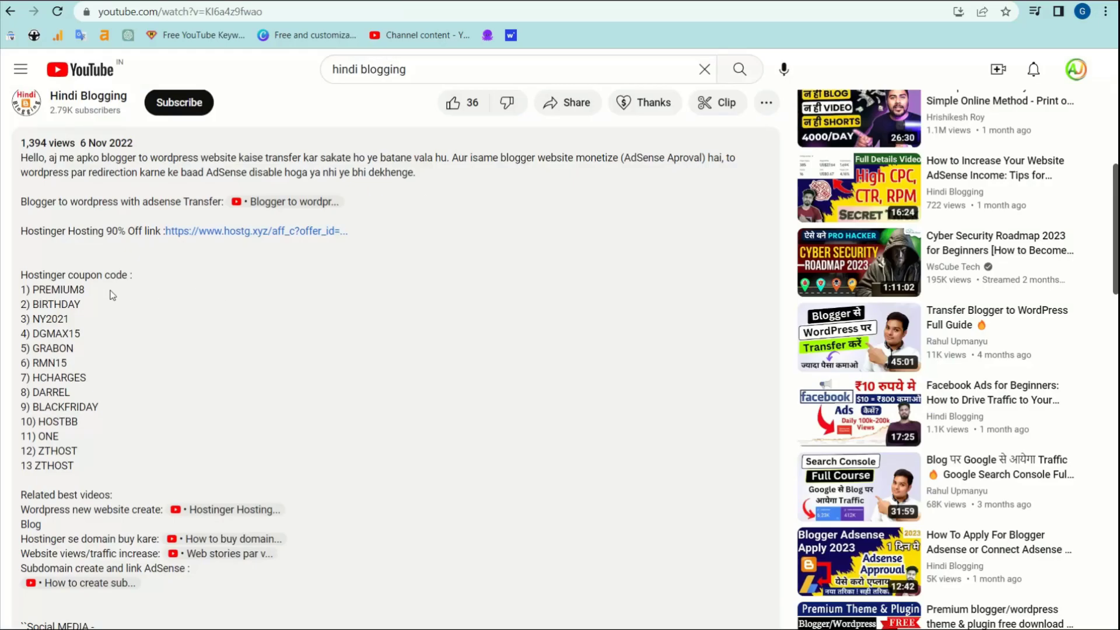
{"action": "left_click_drag", "start_coordinate": [89, 290], "coordinate": [33, 289]}
{"action": "key", "text": "ctrl+c"}
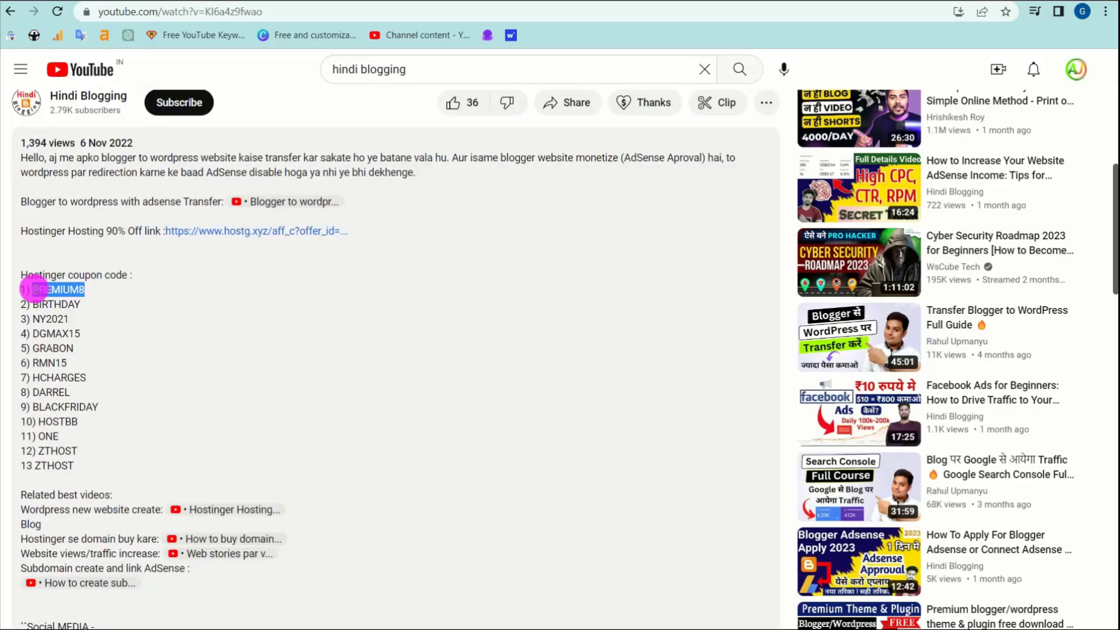
{"action": "key", "text": "ctrl+Tab"}
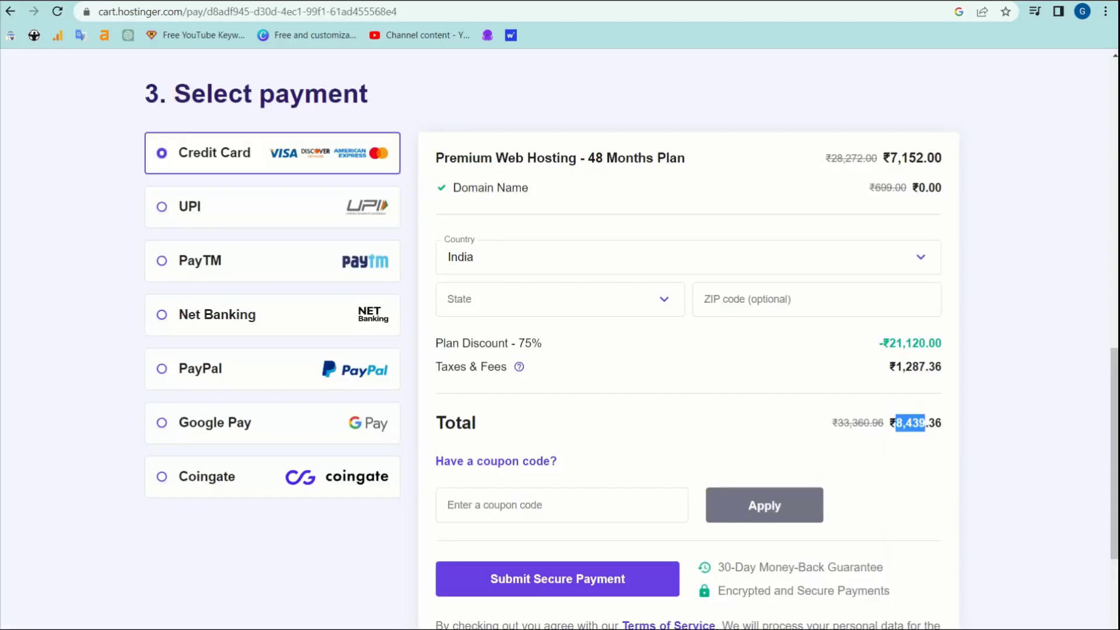
{"action": "left_click", "coordinate": [487, 511]}
{"action": "key", "text": "ctrl+v"}
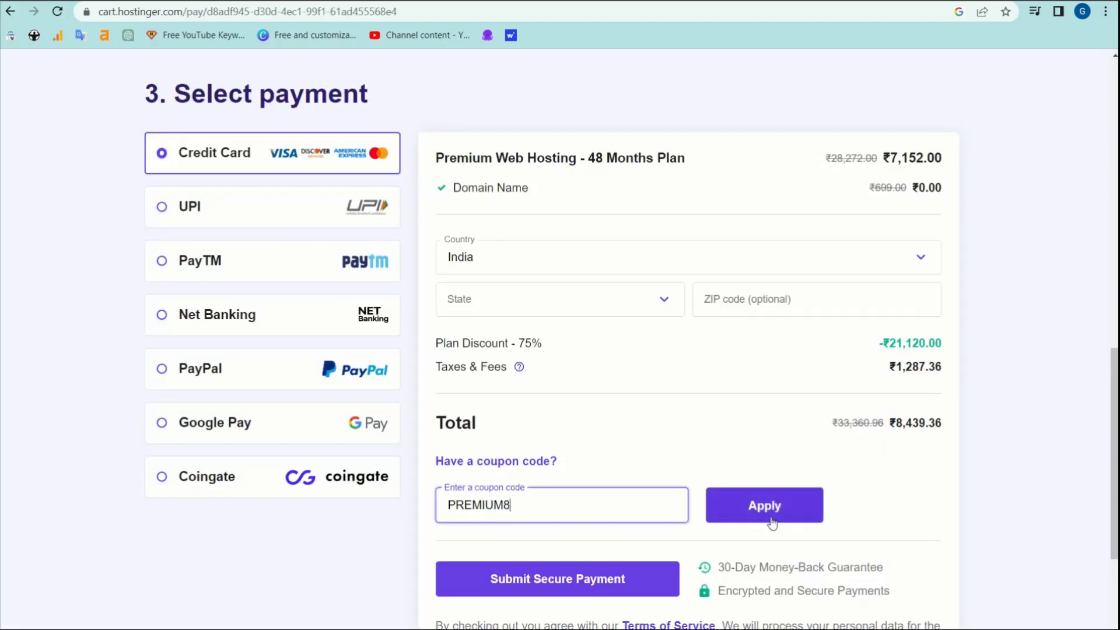
{"action": "left_click", "coordinate": [785, 498]}
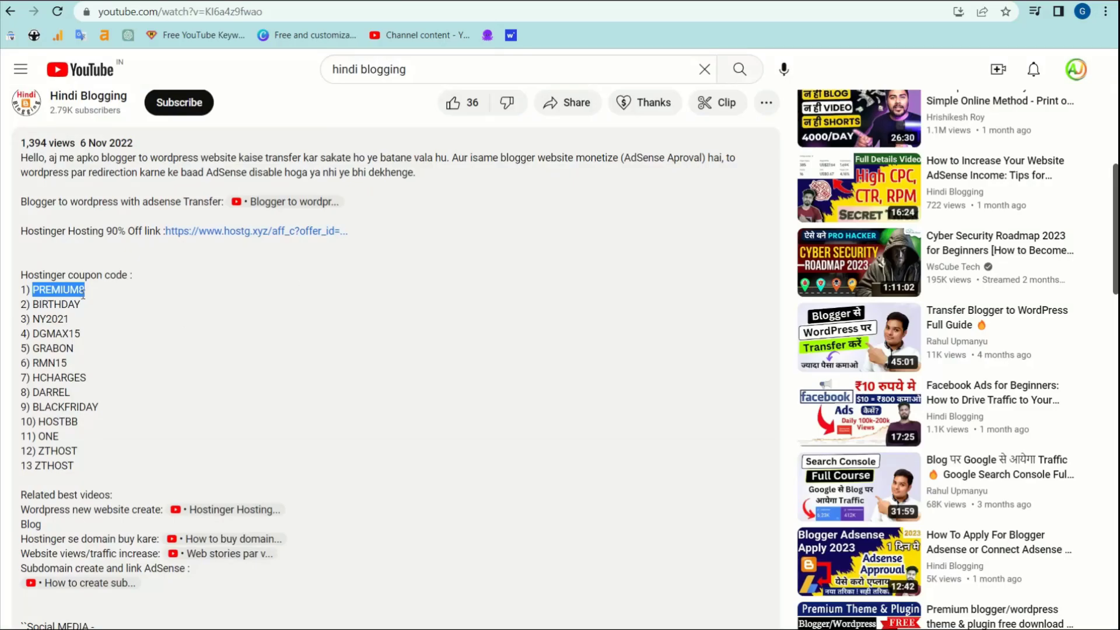
- Replace the applied coupon with BIRTHDAY, copied from the coupon list in the YouTube video description
{"action": "left_click_drag", "start_coordinate": [80, 304], "coordinate": [33, 304]}
{"action": "key", "text": "ctrl+c"}
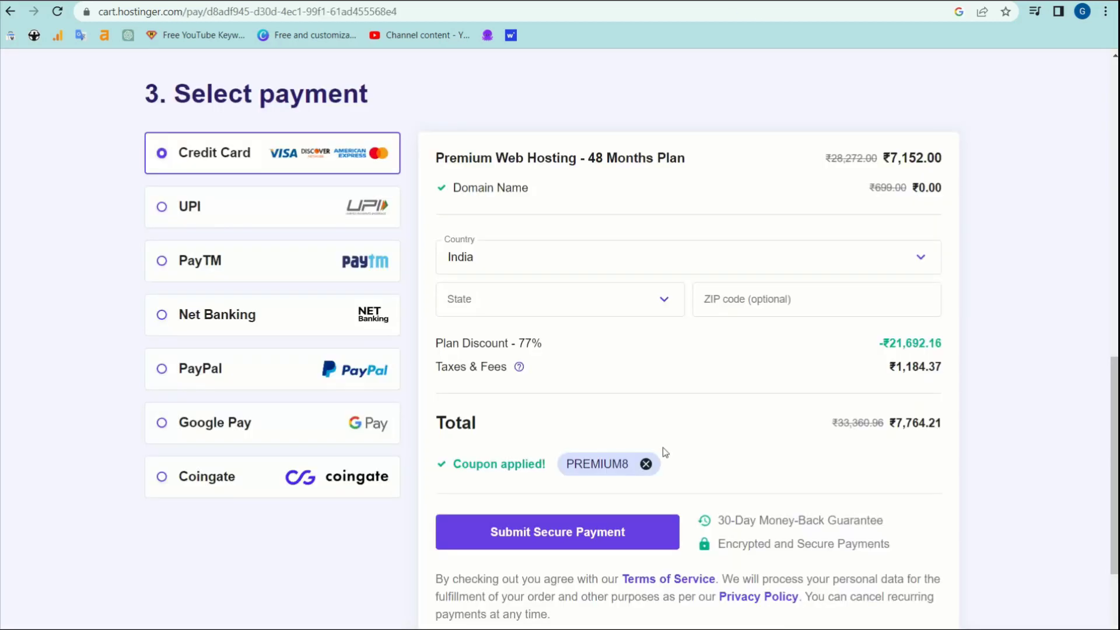
{"action": "left_click", "coordinate": [646, 465]}
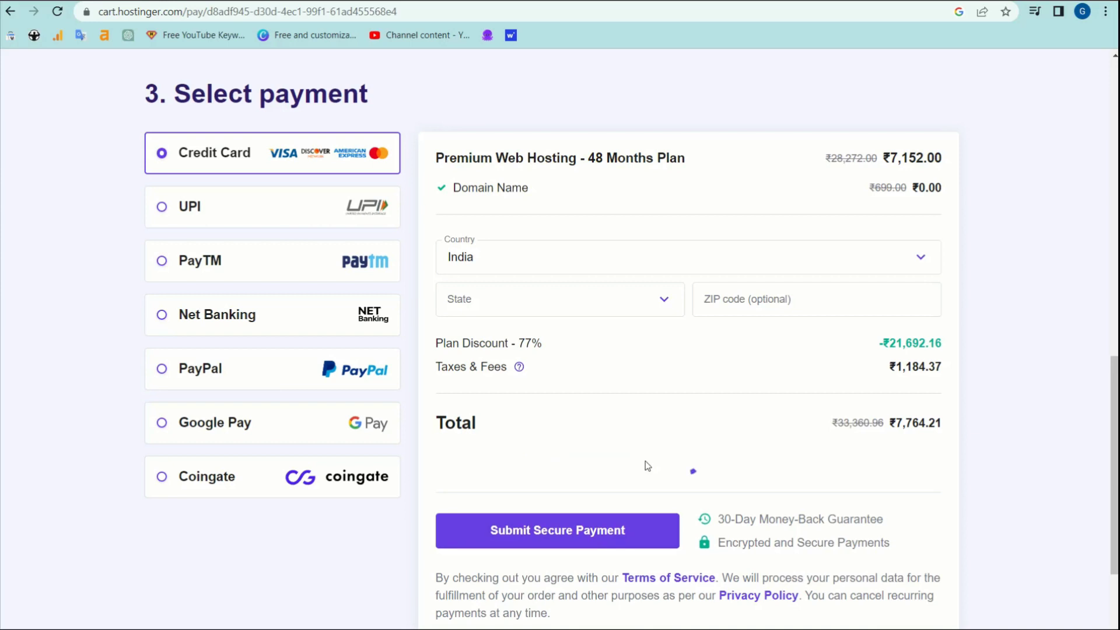
{"action": "left_click", "coordinate": [532, 503]}
{"action": "key", "text": "ctrl+v"}
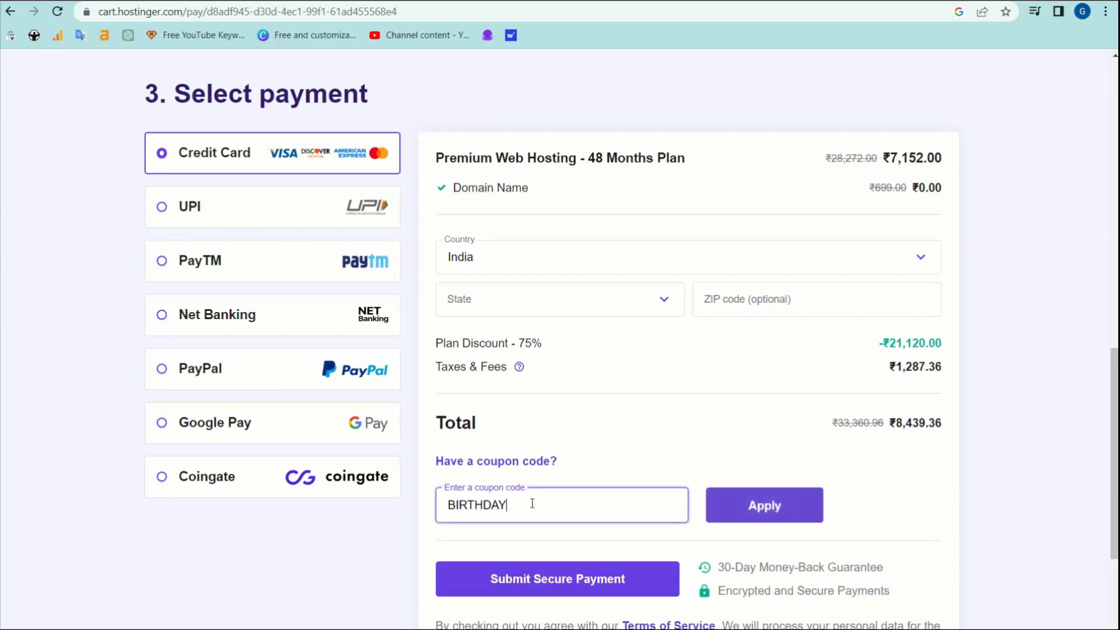
{"action": "left_click", "coordinate": [785, 505]}
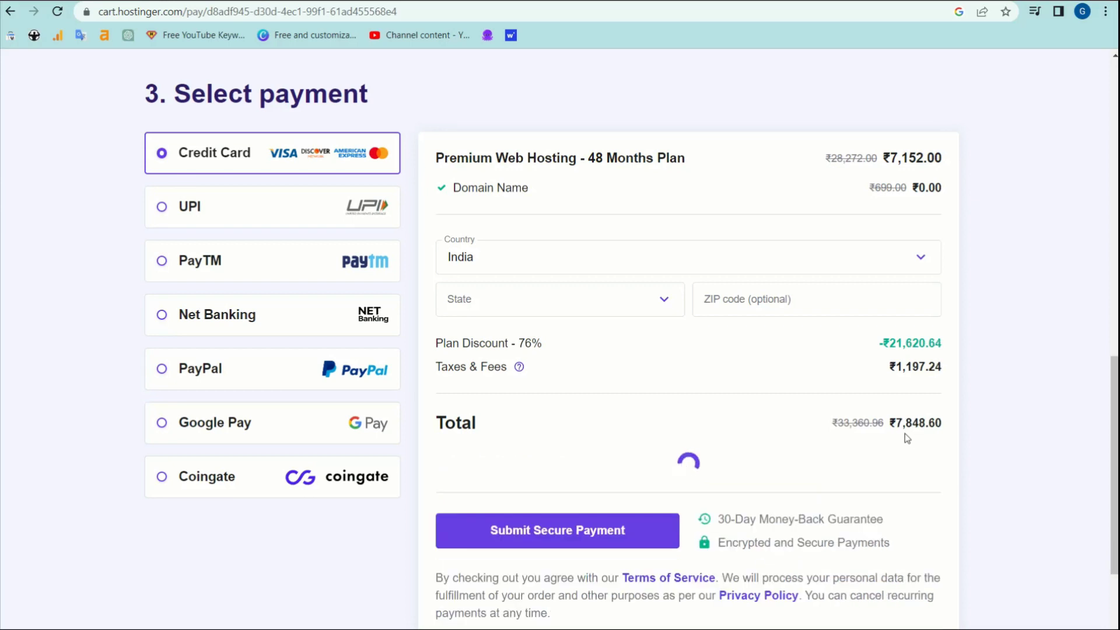
- Replace the BIRTHDAY coupon with HOSTBB, copied from the YouTube video description, check the order total, and remove the coupon
{"action": "key", "text": "alt+Tab"}
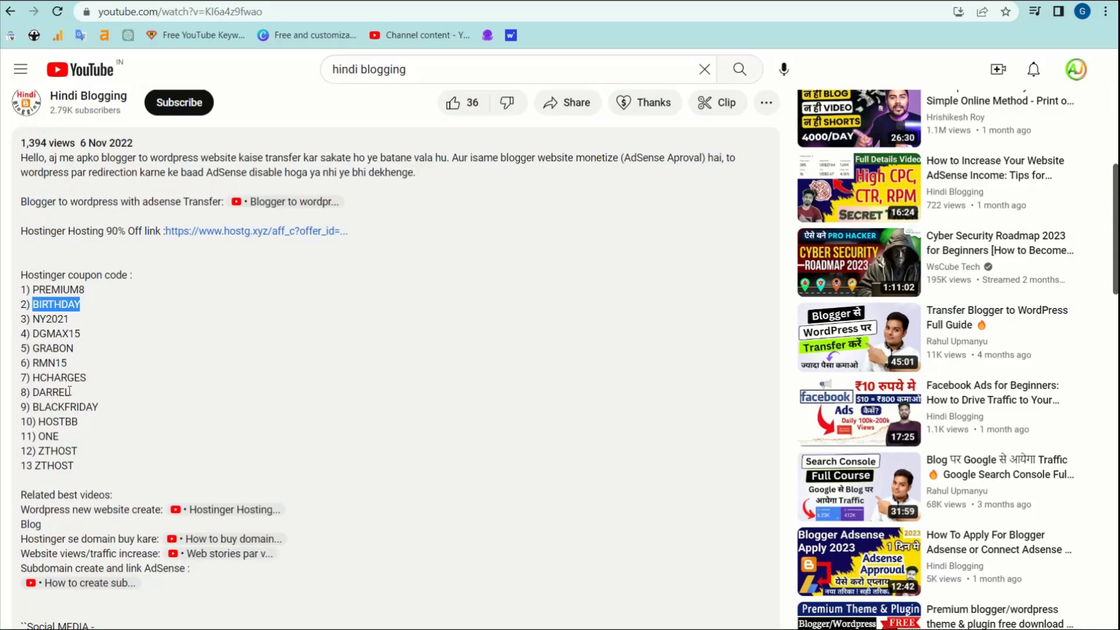
{"action": "left_click_drag", "start_coordinate": [82, 420], "coordinate": [40, 421]}
{"action": "key", "text": "ctrl+c"}
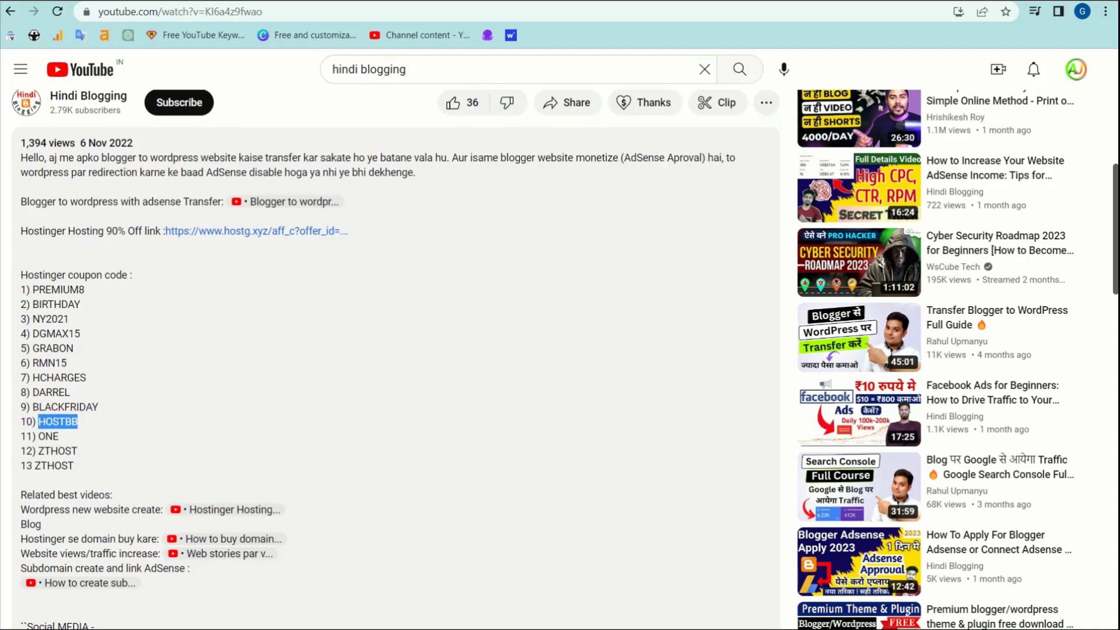
{"action": "key", "text": "alt+Tab"}
{"action": "left_click", "coordinate": [642, 464]}
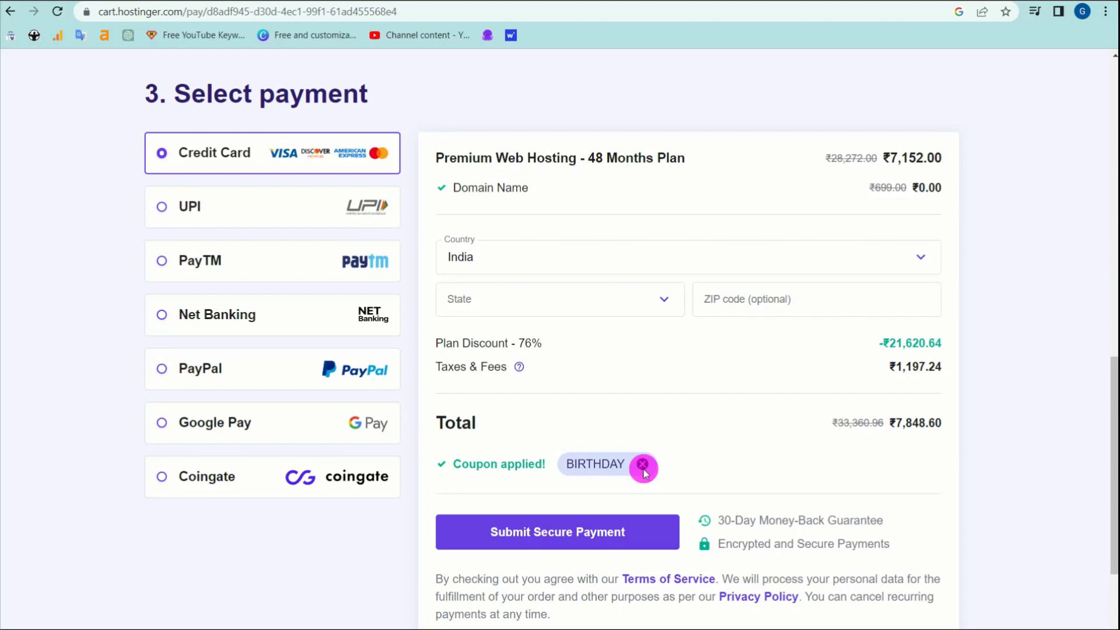
{"action": "left_click", "coordinate": [543, 509]}
{"action": "key", "text": "ctrl+v"}
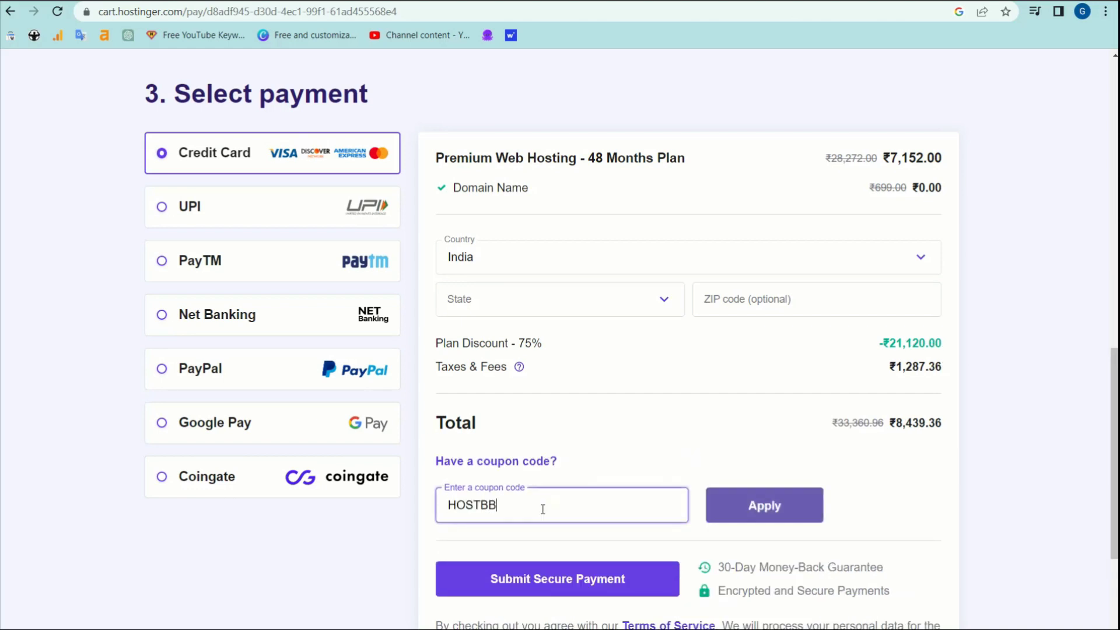
{"action": "left_click", "coordinate": [773, 503]}
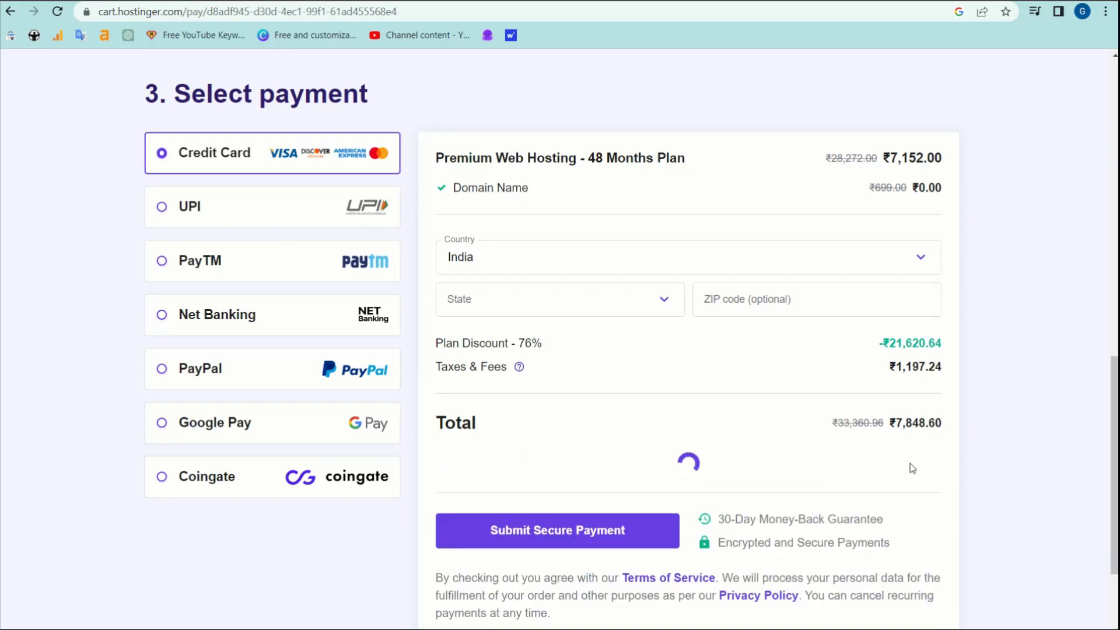
{"action": "left_click_drag", "start_coordinate": [895, 422], "coordinate": [947, 422]}
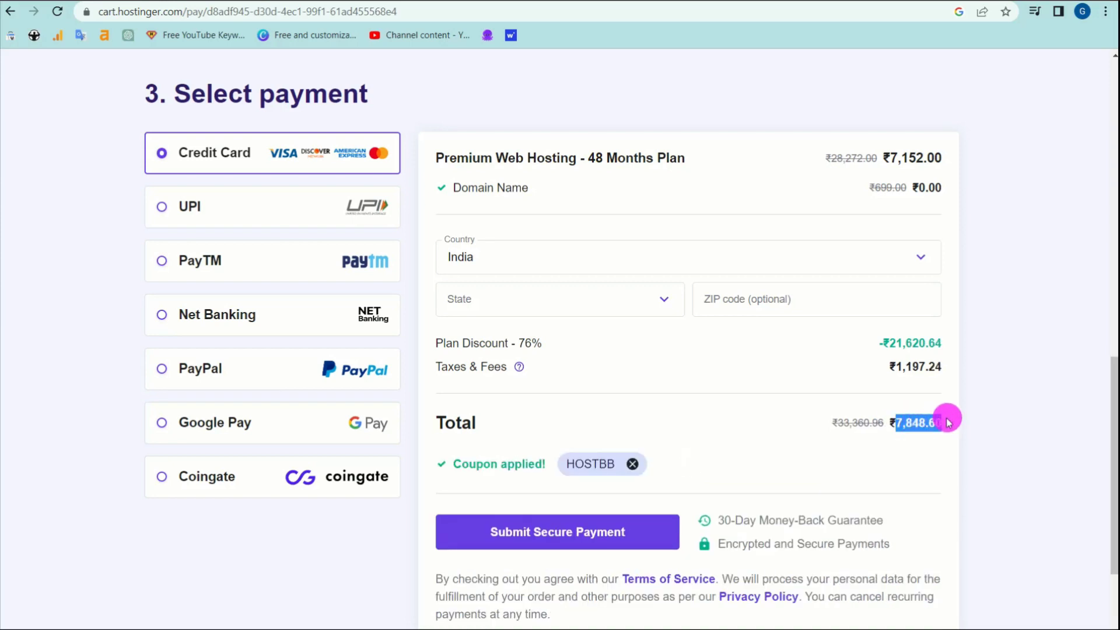
{"action": "left_click", "coordinate": [633, 464]}
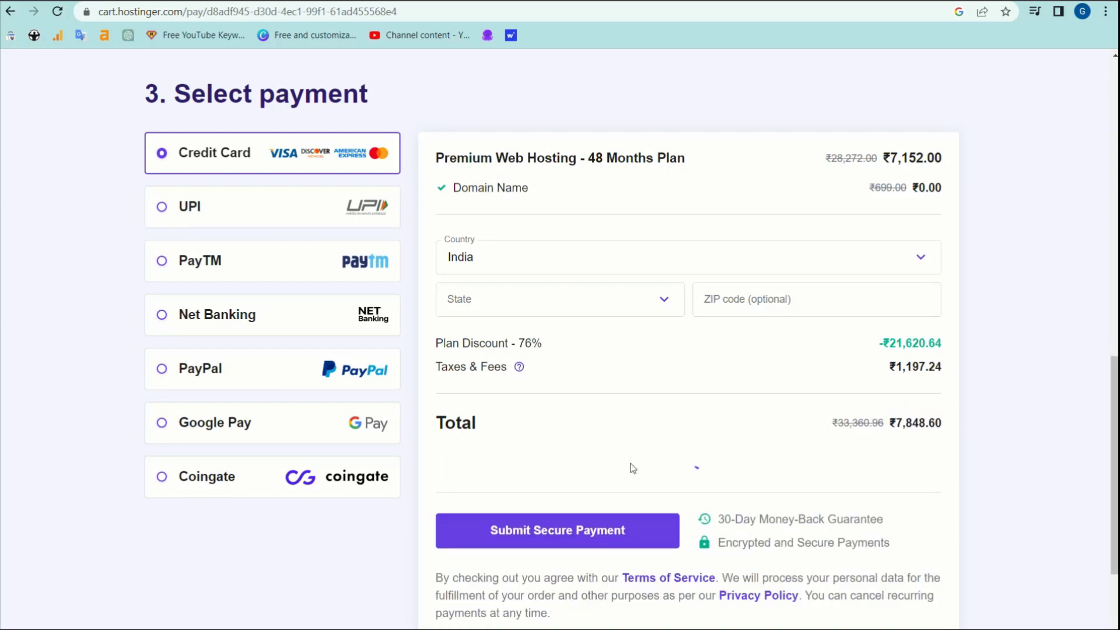
- Review the full list of Hostinger coupon codes in the YouTube video description and return to the Hostinger order page
{"action": "key", "text": "ctrl+Tab"}
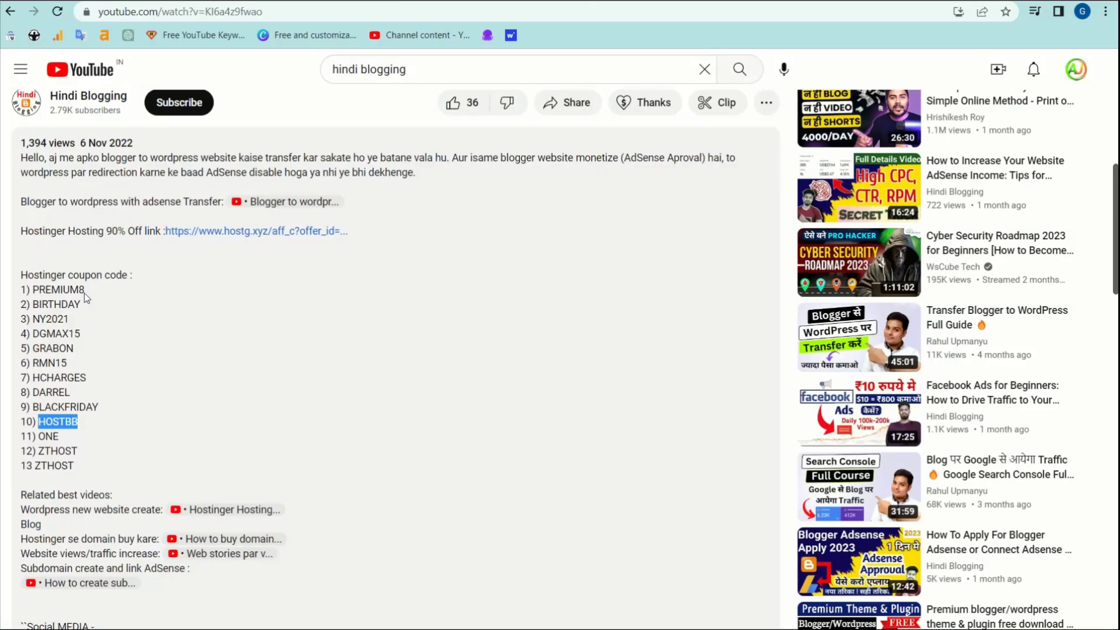
{"action": "left_click_drag", "start_coordinate": [75, 465], "coordinate": [35, 289]}
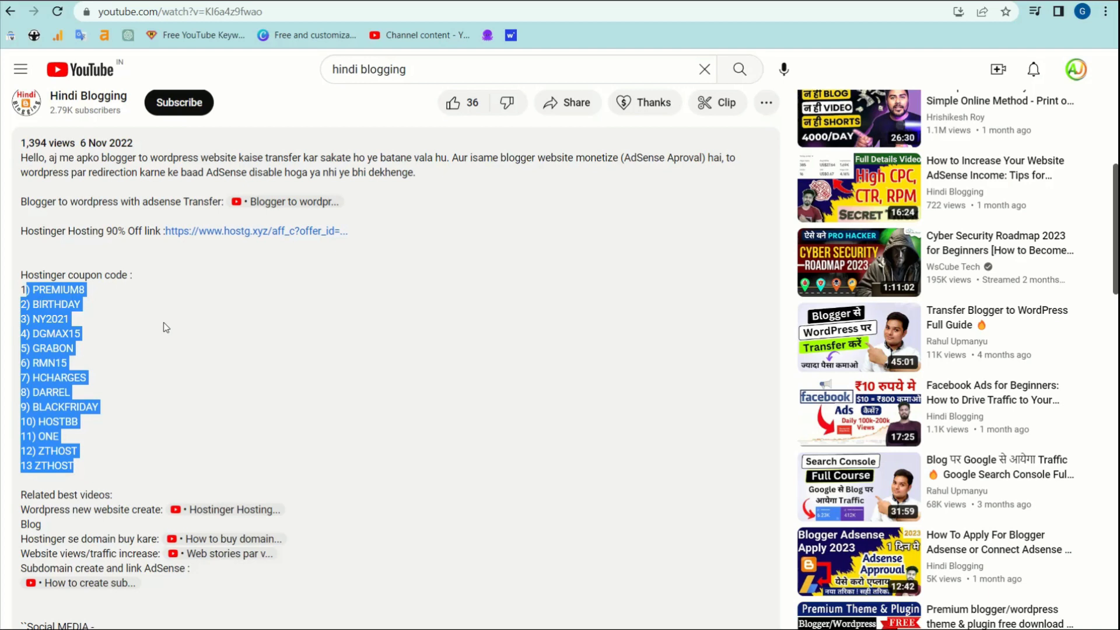
{"action": "key", "text": "ctrl+Tab"}
{"action": "key", "text": "ctrl+Tab"}
{"action": "left_click", "coordinate": [656, 448]}
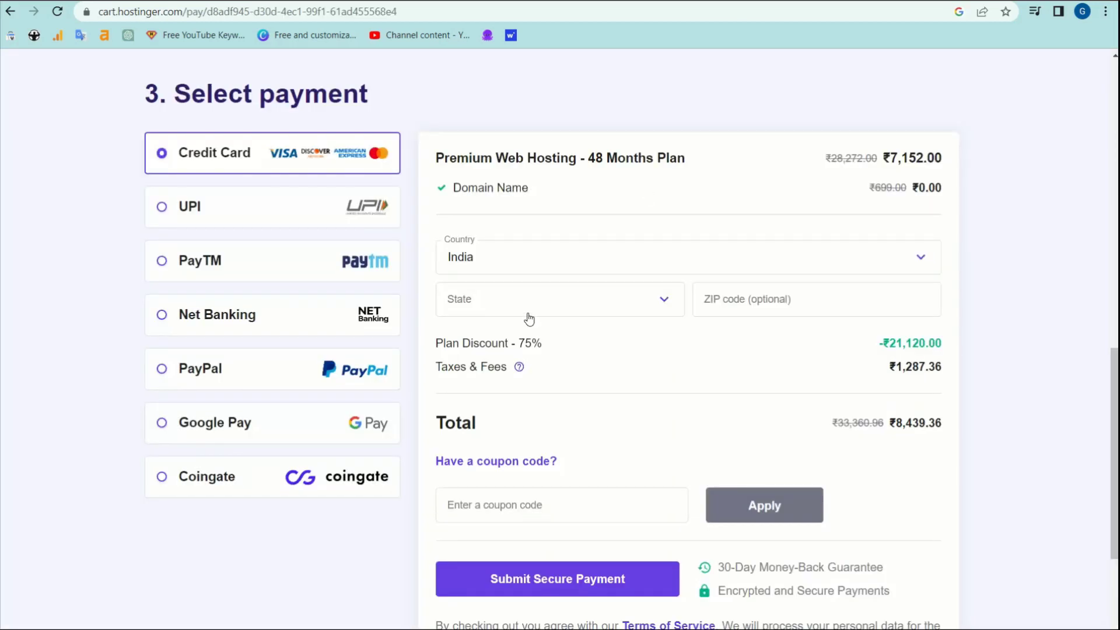
- Compare the available billing periods for Premium Web Hosting and return to the payment summary
{"action": "scroll", "coordinate": [529, 319], "scroll_direction": "up", "scroll_amount": 12}
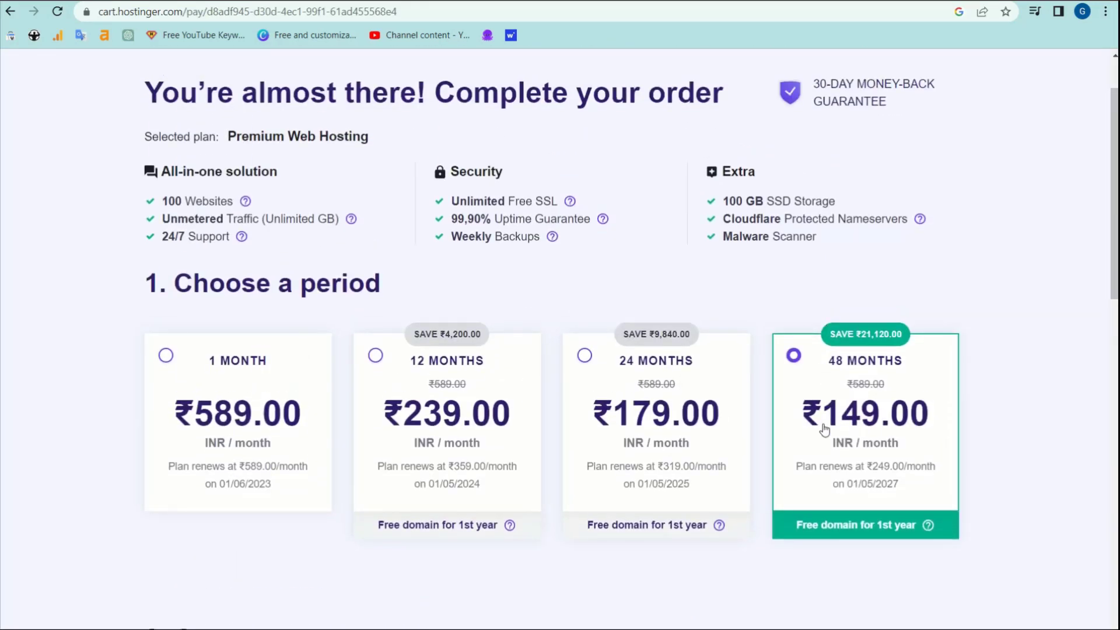
{"action": "scroll", "coordinate": [825, 430], "scroll_direction": "down", "scroll_amount": 4}
{"action": "left_click_drag", "start_coordinate": [181, 356], "coordinate": [593, 372]}
{"action": "scroll", "coordinate": [594, 372], "scroll_direction": "down", "scroll_amount": 4}
{"action": "left_click", "coordinate": [915, 231]}
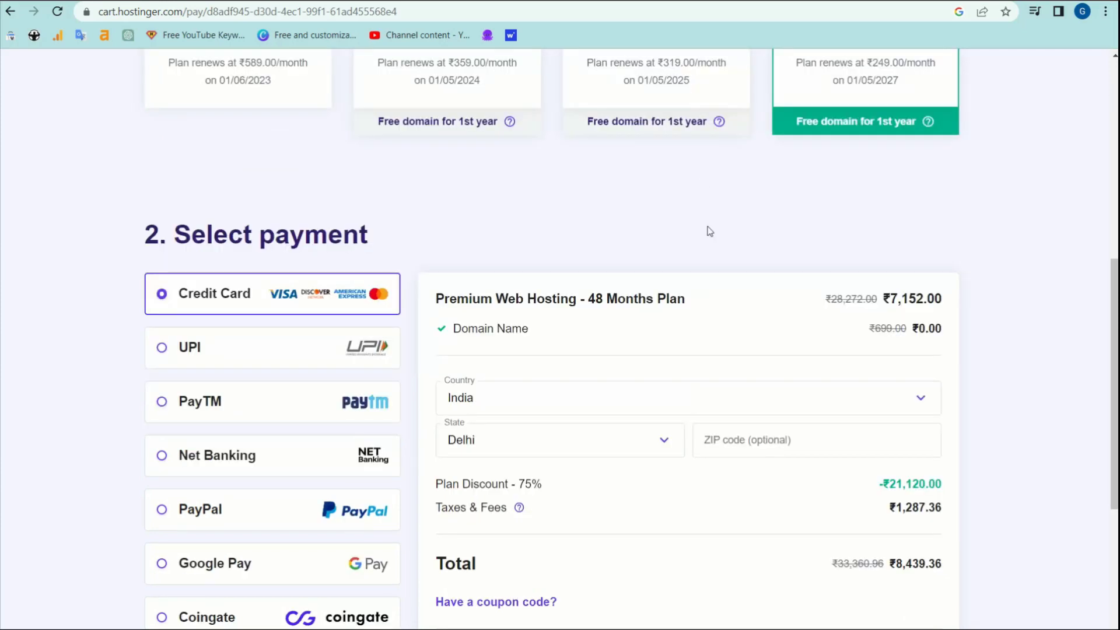
{"action": "scroll", "coordinate": [724, 325], "scroll_direction": "down", "scroll_amount": 2}
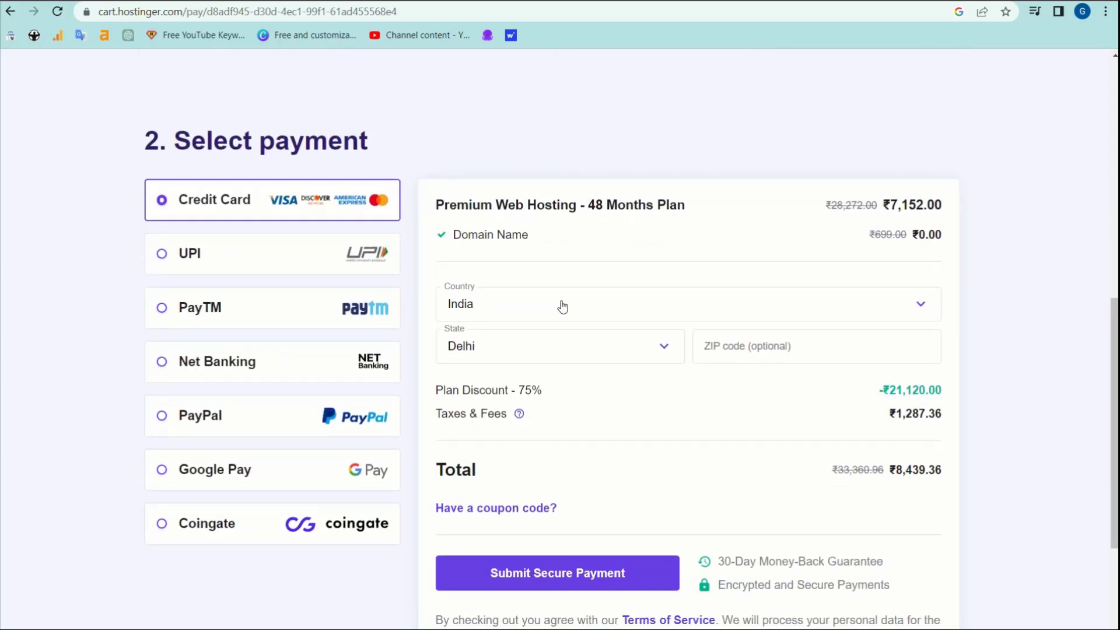
- Set the billing state to Mahārāshtra and enter the ZIP code for the order
{"action": "left_click", "coordinate": [598, 344]}
{"action": "key", "text": "m"}
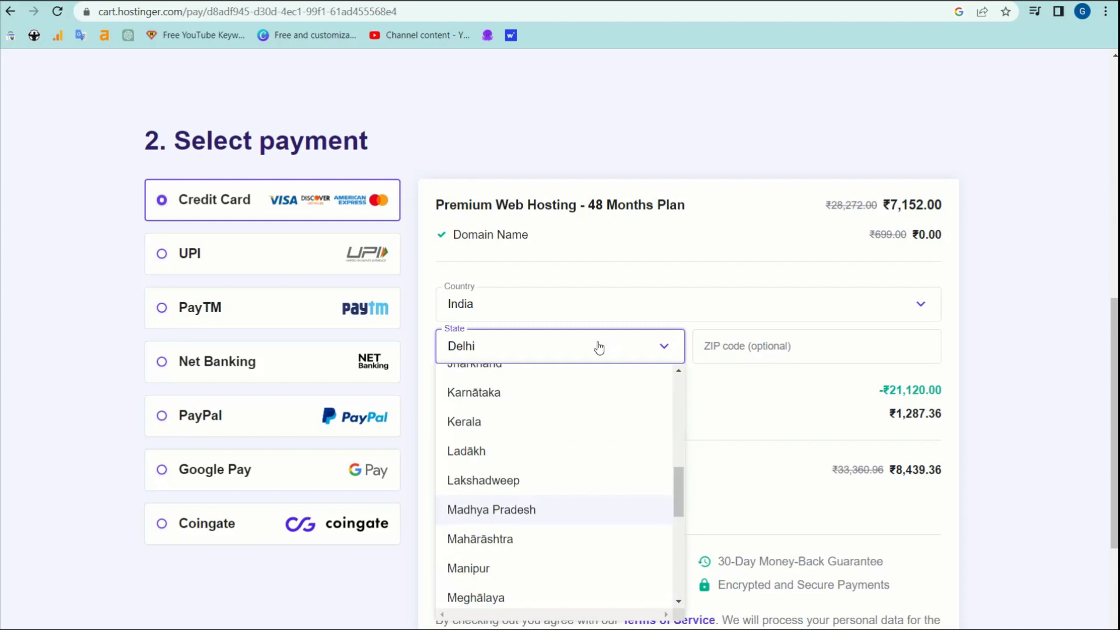
{"action": "key", "text": "h"}
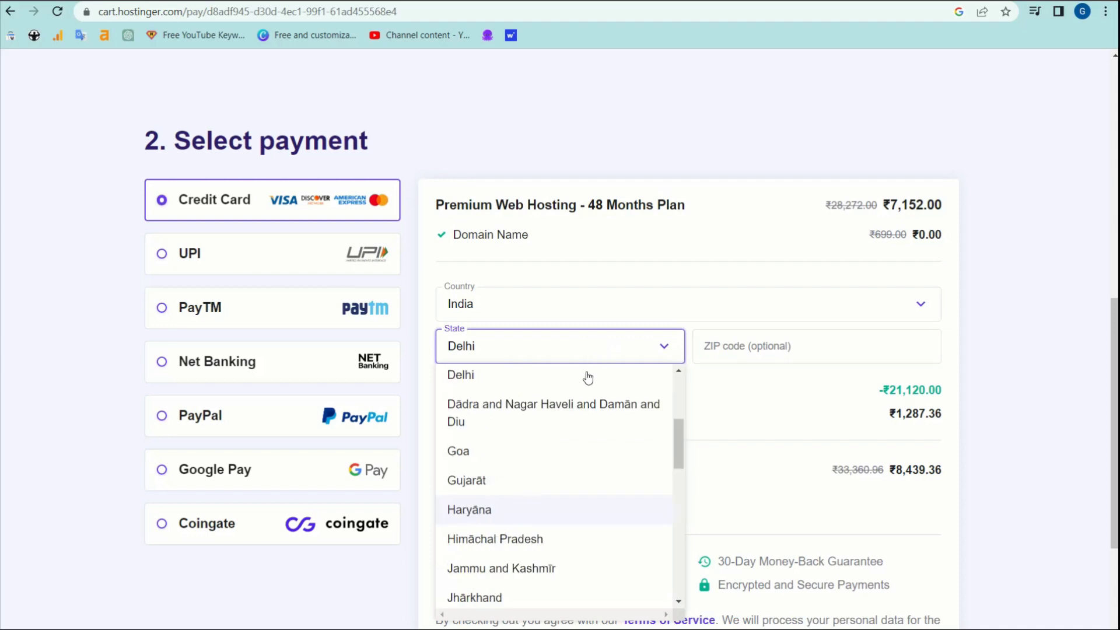
{"action": "left_click", "coordinate": [543, 350]}
{"action": "left_click", "coordinate": [542, 351]}
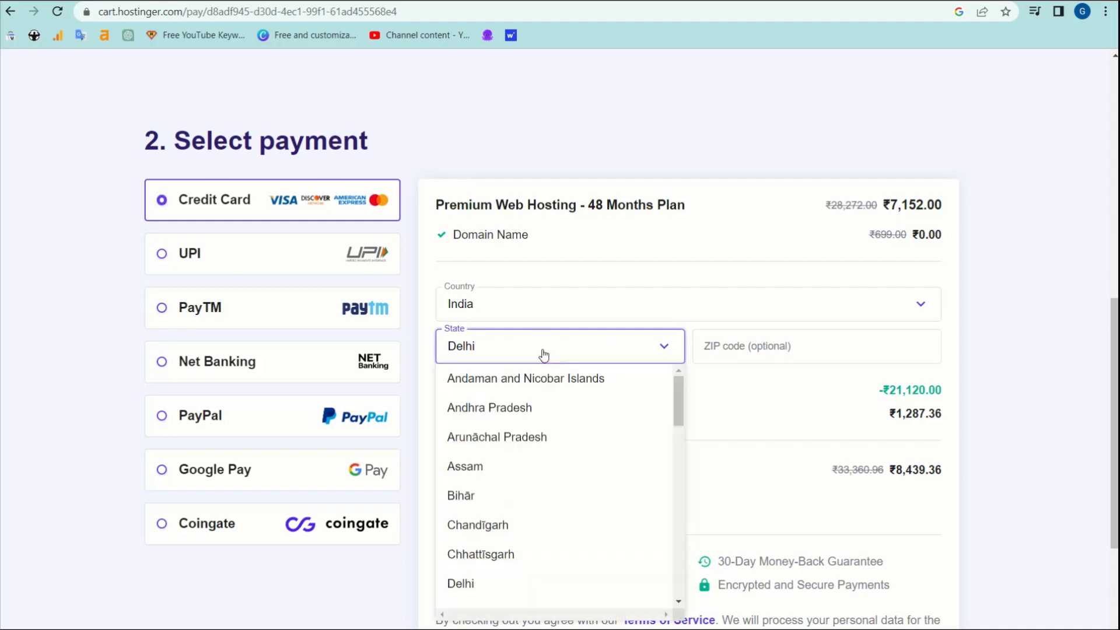
{"action": "key", "text": "m"}
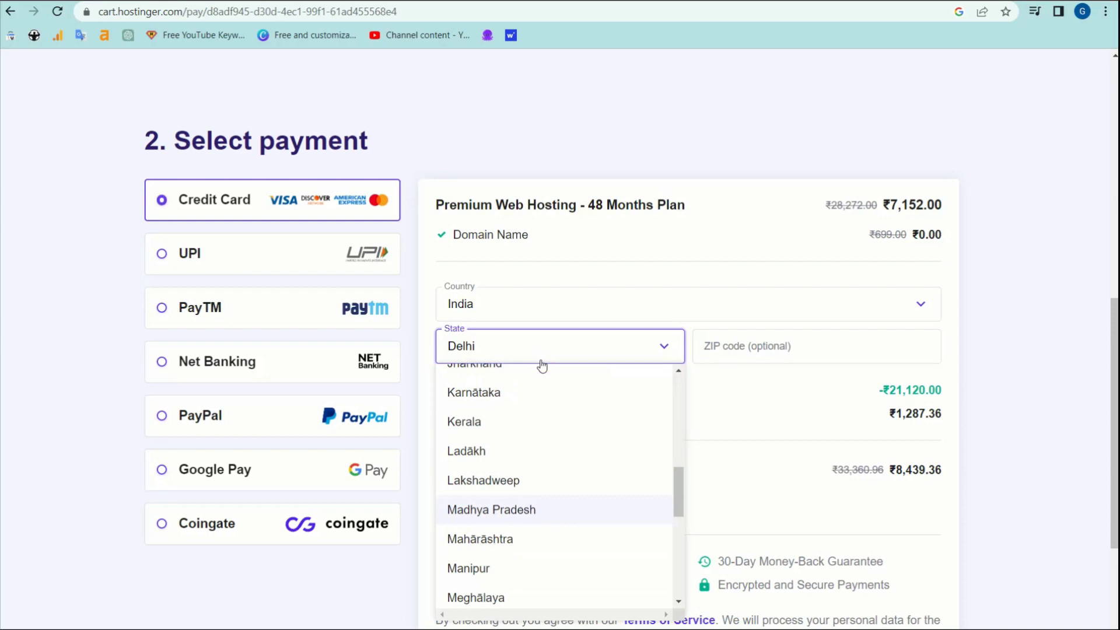
{"action": "left_click", "coordinate": [499, 530]}
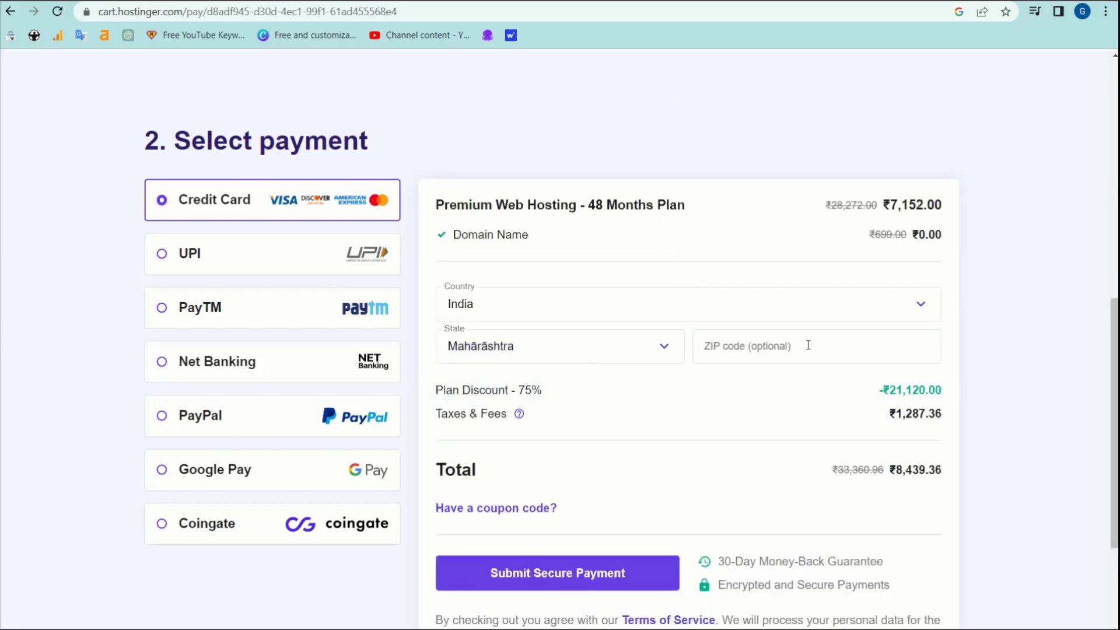
{"action": "left_click", "coordinate": [762, 350]}
{"action": "type", "text": "400"}
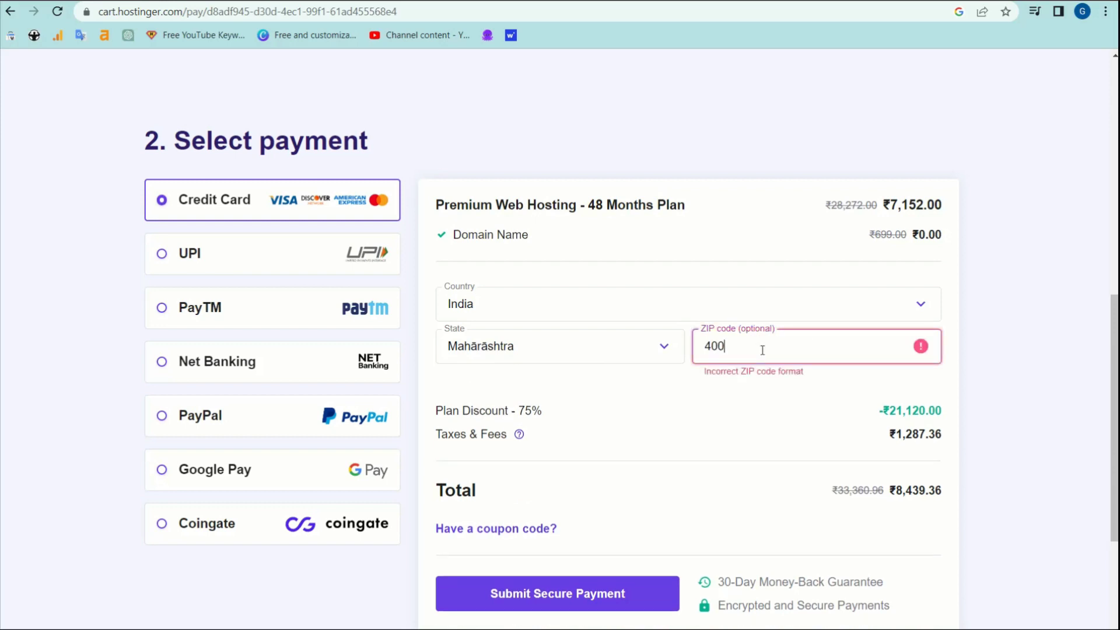
{"action": "type", "text": "001"}
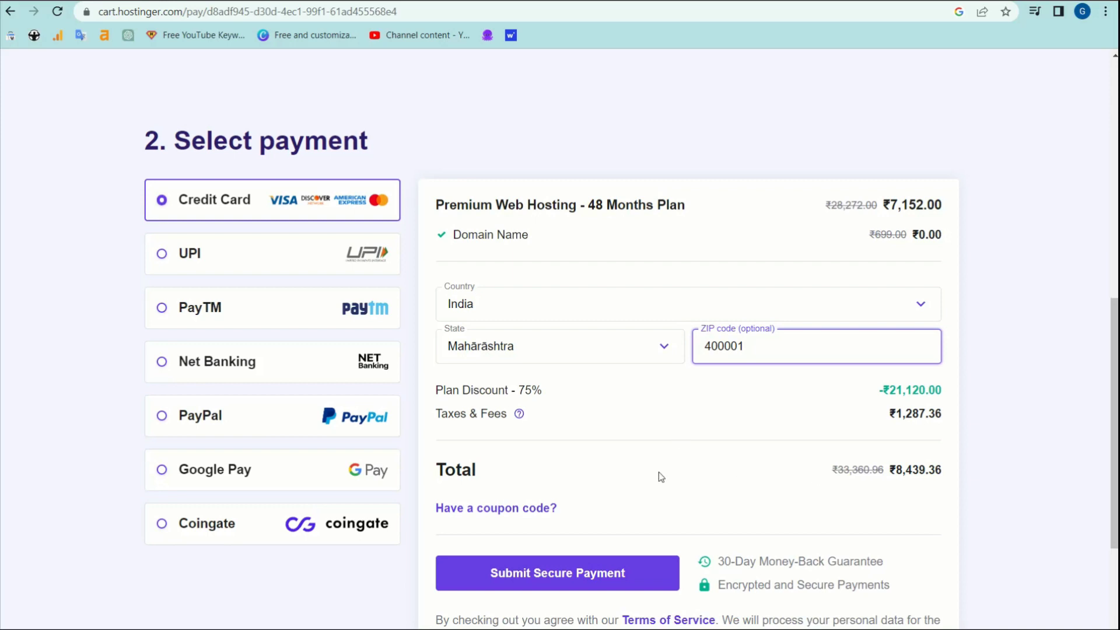
- Apply the coupon code DARREL, copied from the YouTube video description, to the 48-month order and check the new total
{"action": "left_click", "coordinate": [544, 511]}
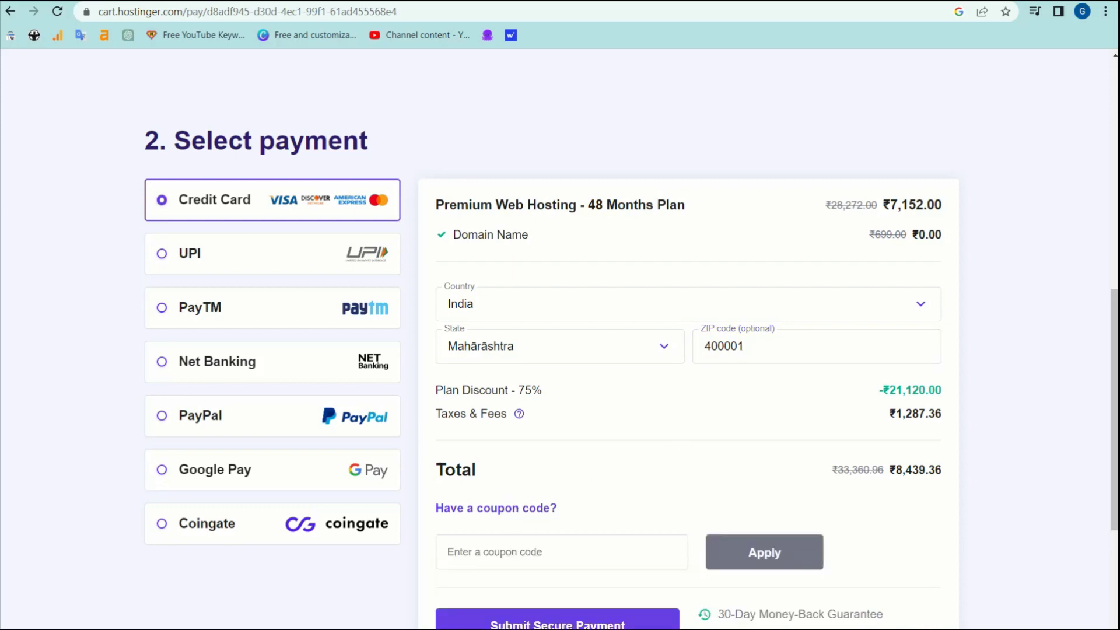
{"action": "key", "text": "ctrl+Tab"}
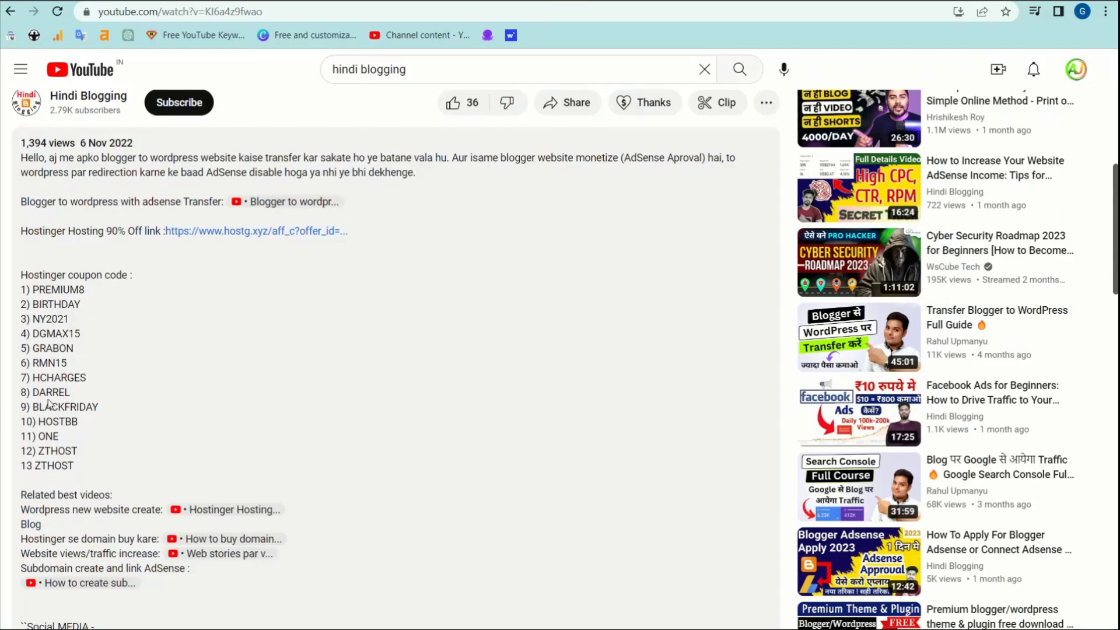
{"action": "left_click_drag", "start_coordinate": [71, 393], "coordinate": [32, 391]}
{"action": "key", "text": "ctrl+c"}
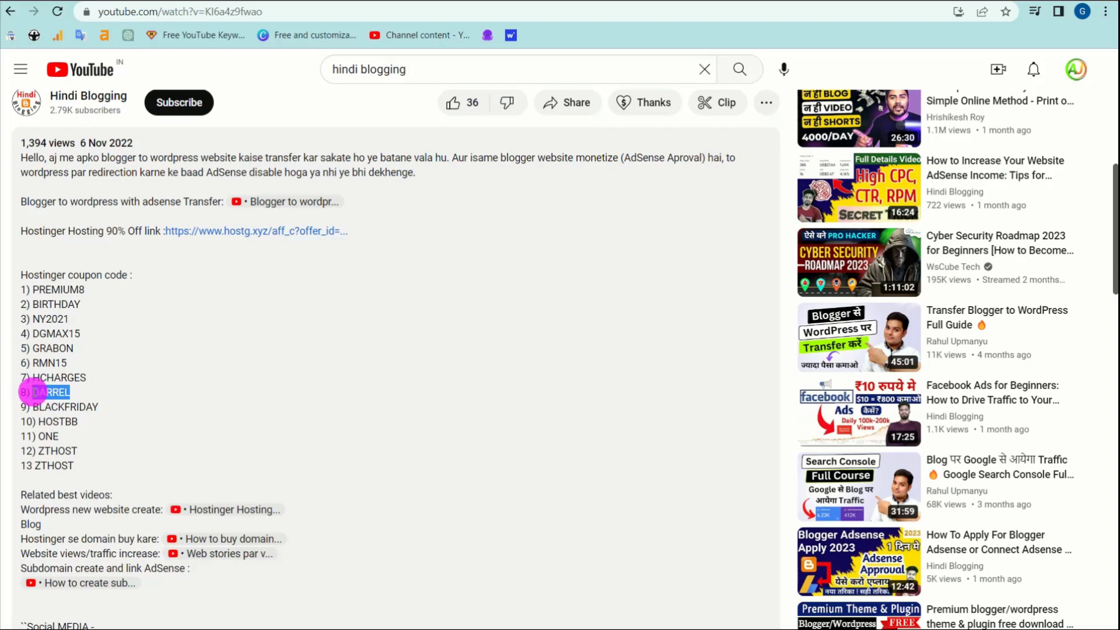
{"action": "key", "text": "ctrl+Tab"}
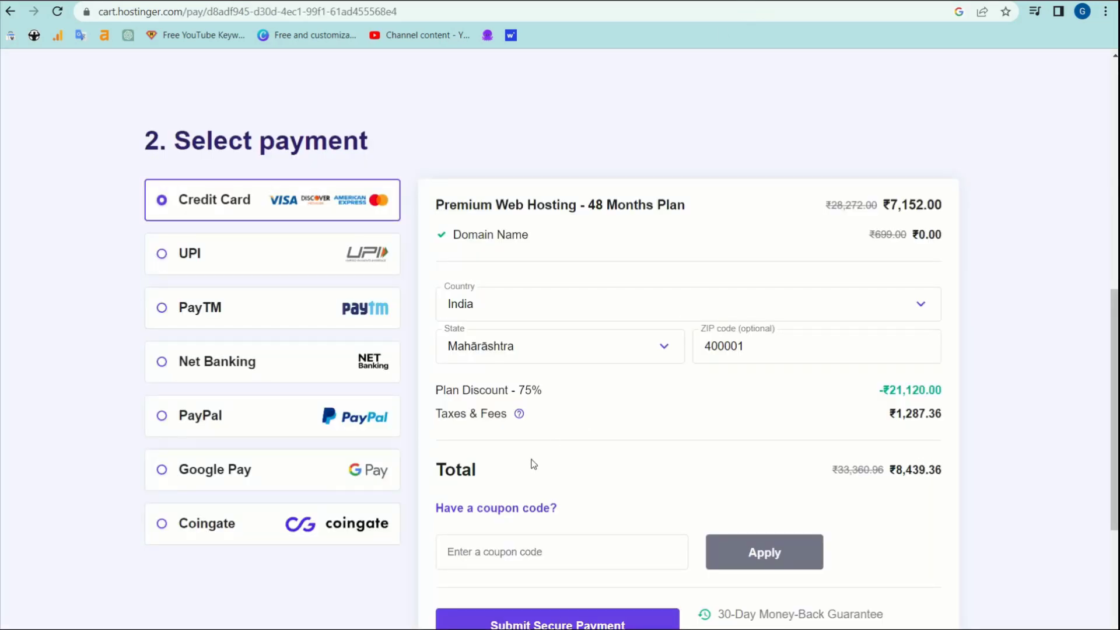
{"action": "left_click", "coordinate": [493, 559]}
{"action": "key", "text": "ctrl+v"}
{"action": "left_click", "coordinate": [787, 552]}
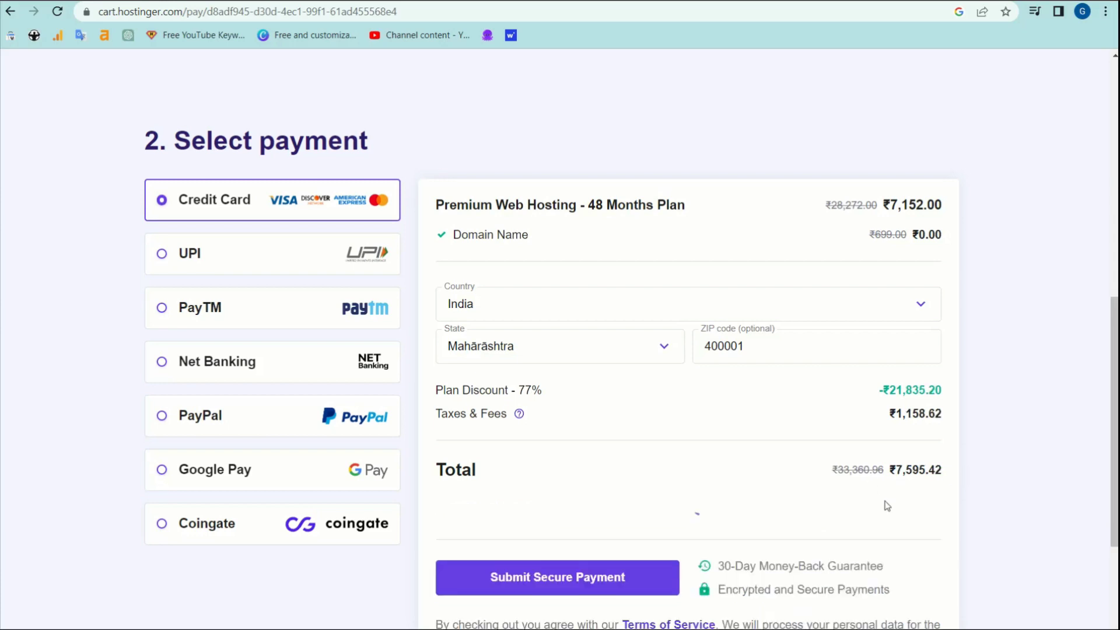
{"action": "left_click_drag", "start_coordinate": [897, 469], "coordinate": [942, 470]}
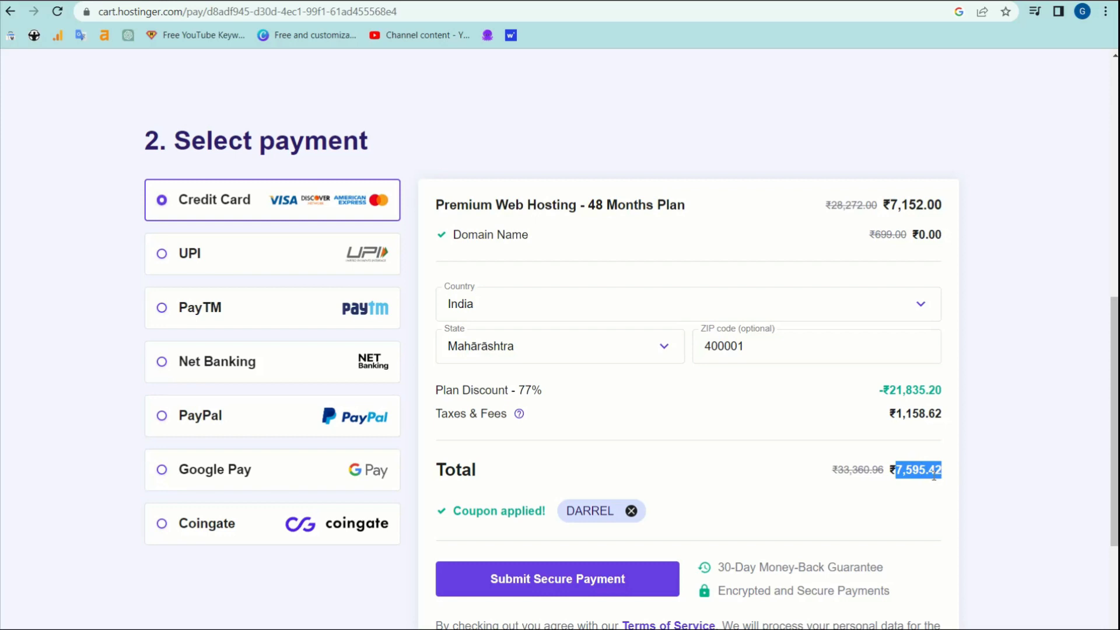
{"action": "left_click", "coordinate": [822, 510]}
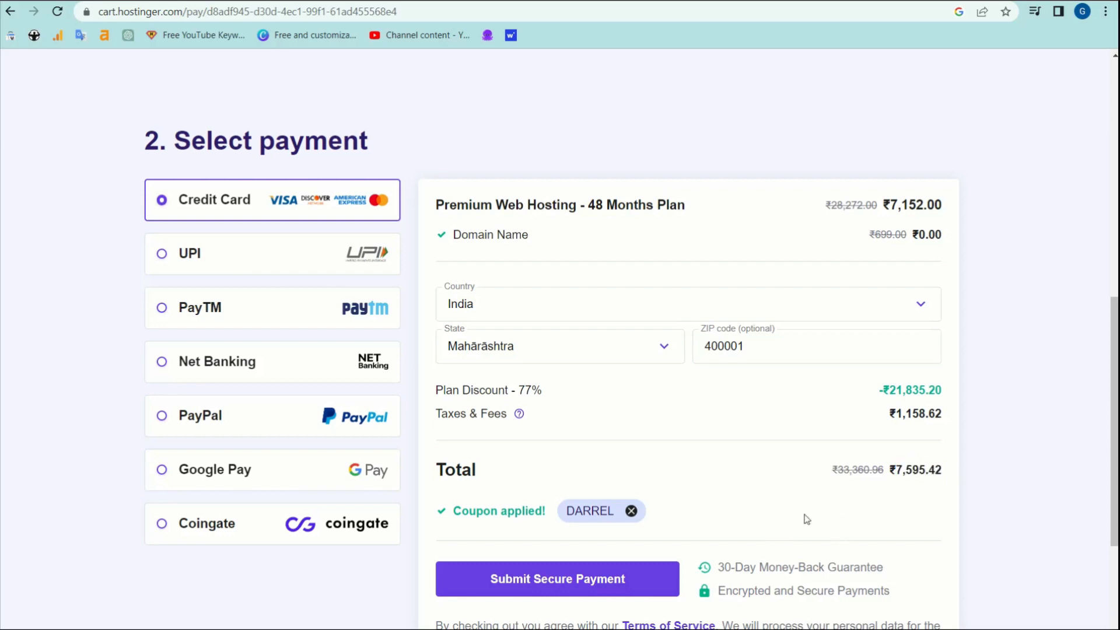
- Look over the order details, choose PayTM as the payment method, and submit the secure payment
{"action": "scroll", "coordinate": [713, 413], "scroll_direction": "down", "scroll_amount": 1}
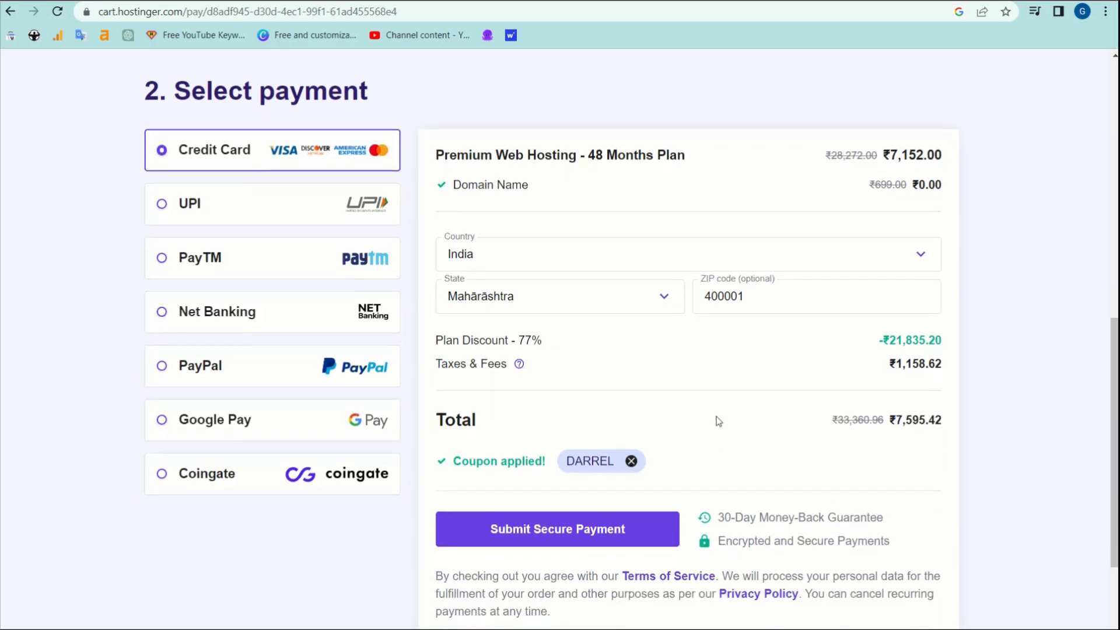
{"action": "scroll", "coordinate": [719, 422], "scroll_direction": "up", "scroll_amount": 6}
{"action": "scroll", "coordinate": [719, 421], "scroll_direction": "down", "scroll_amount": 6}
{"action": "scroll", "coordinate": [692, 450], "scroll_direction": "down", "scroll_amount": 2}
{"action": "scroll", "coordinate": [528, 394], "scroll_direction": "up", "scroll_amount": 3}
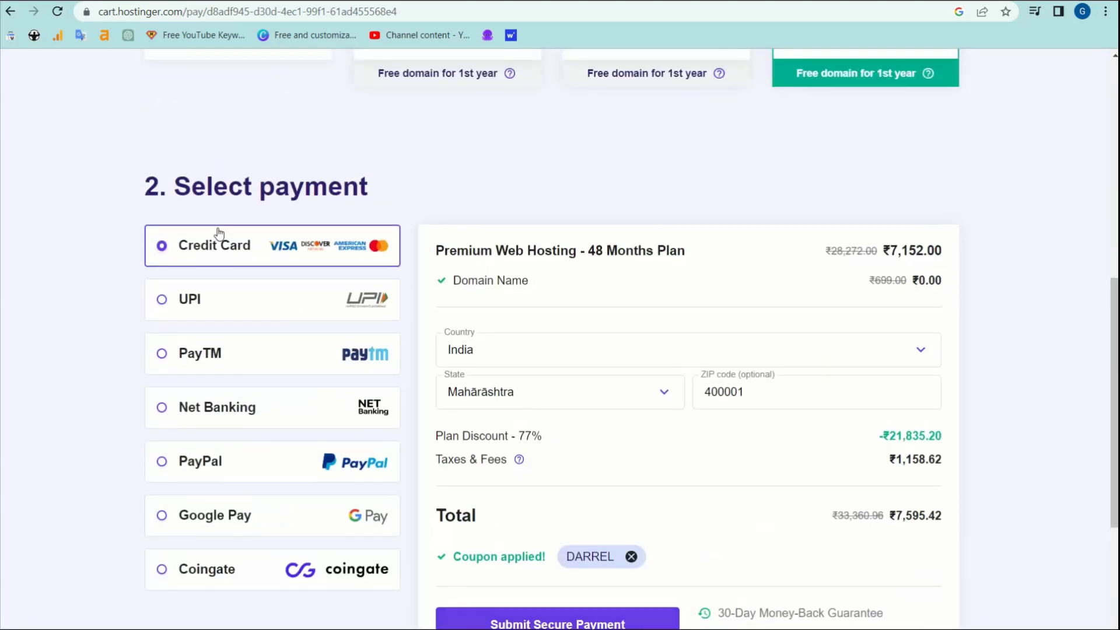
{"action": "left_click", "coordinate": [183, 352]}
{"action": "scroll", "coordinate": [184, 352], "scroll_direction": "down", "scroll_amount": 3}
{"action": "left_click", "coordinate": [565, 450]}
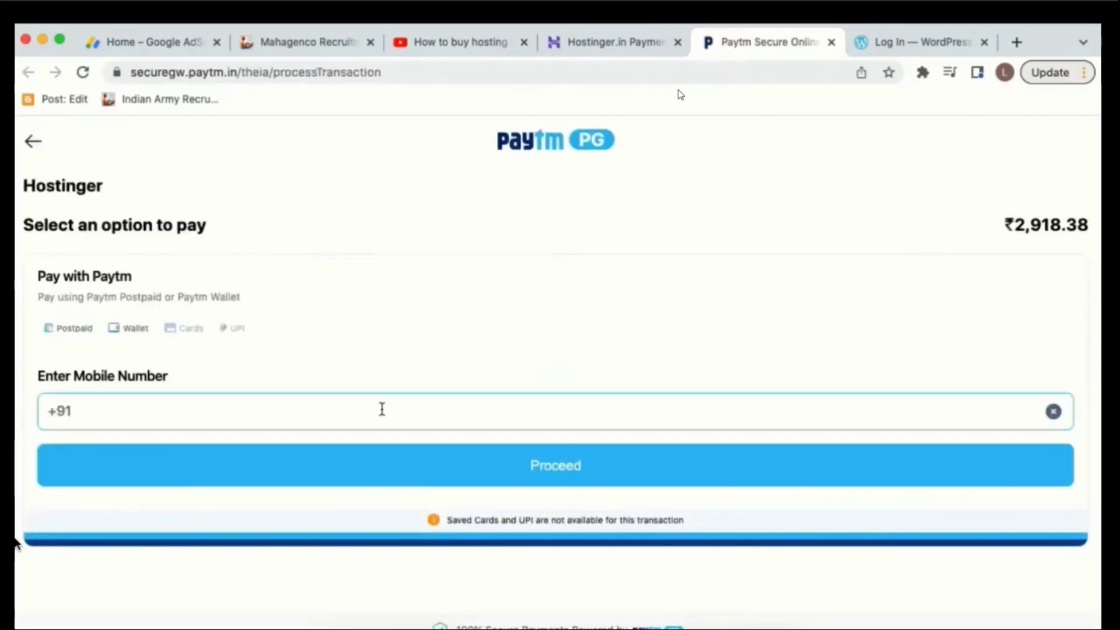
- Submit the mobile number for the Paytm payment and verify the login with the one-time password
{"action": "left_click", "coordinate": [486, 473]}
{"action": "left_click", "coordinate": [448, 628]}
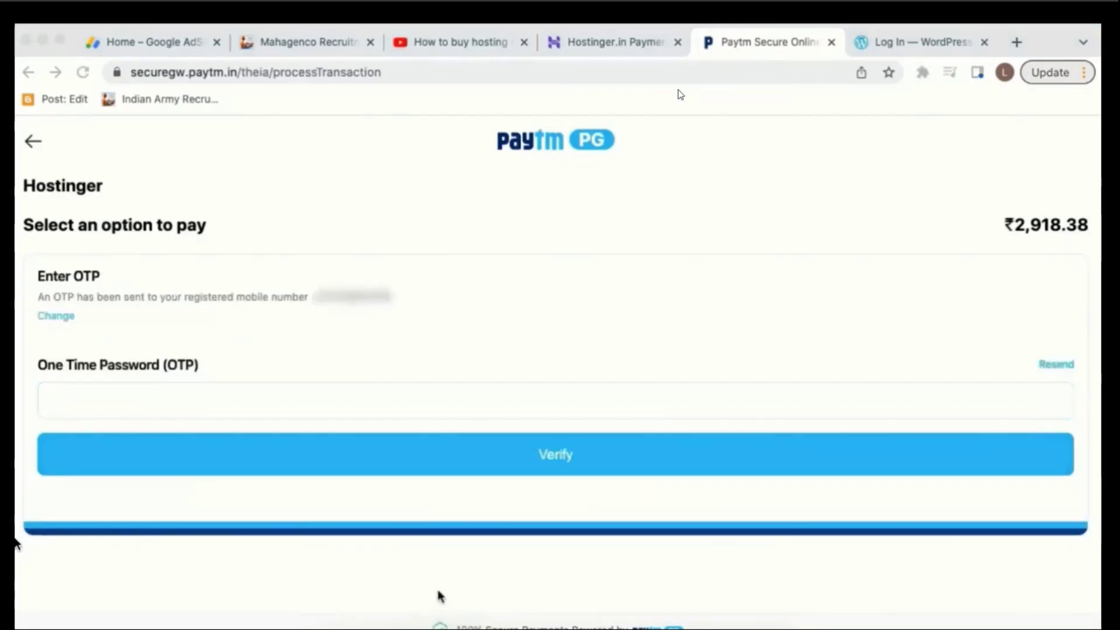
{"action": "left_click", "coordinate": [220, 398]}
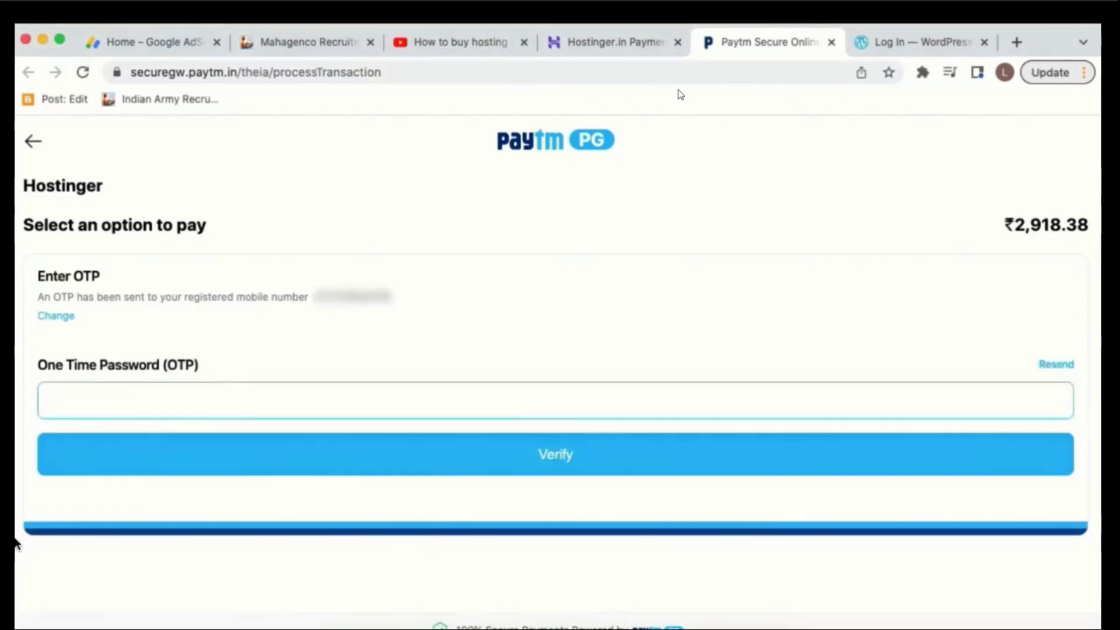
{"action": "key", "text": "super+v"}
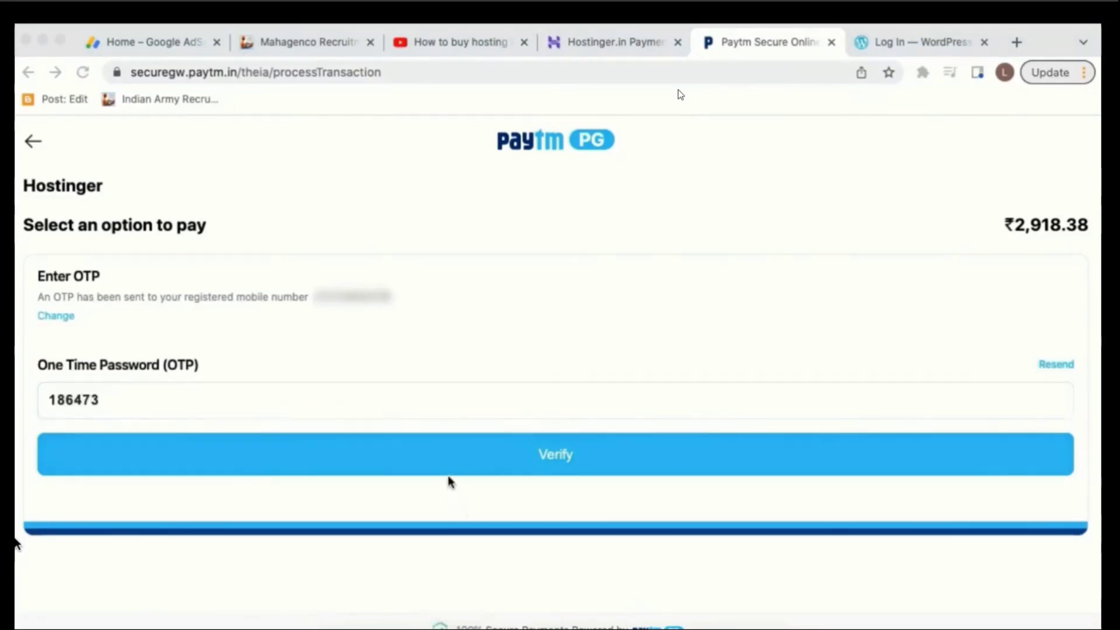
{"action": "left_click", "coordinate": [433, 459]}
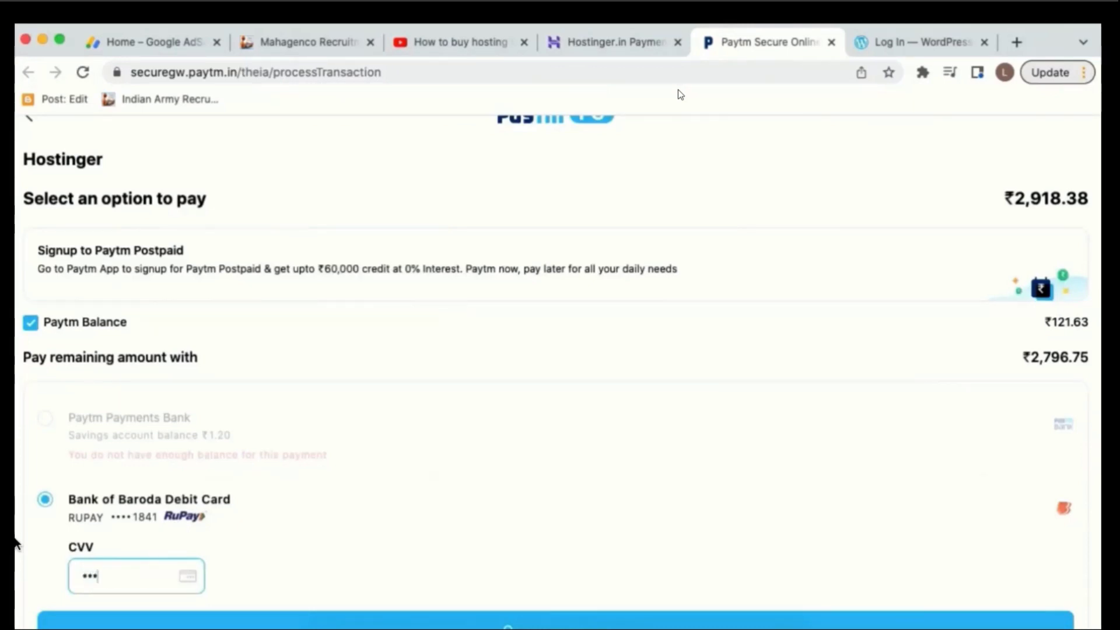
- Pay the remaining amount with the saved Bank of Baroda debit card, entering its CVV and confirming with the payment's one-time password
{"action": "scroll", "coordinate": [475, 548], "scroll_direction": "down", "scroll_amount": 3}
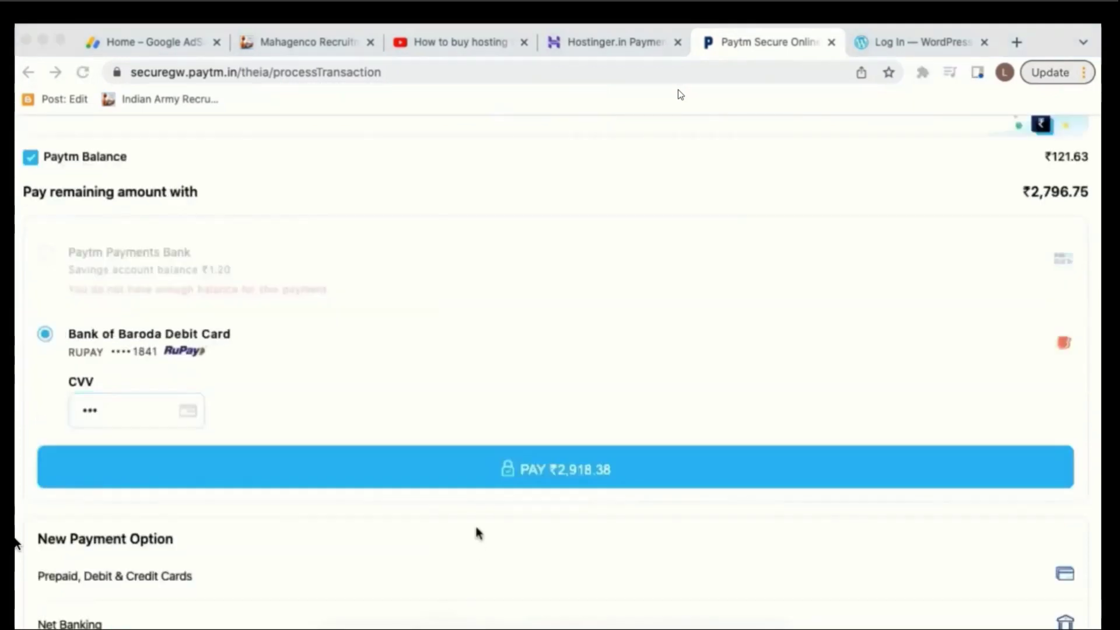
{"action": "left_click", "coordinate": [480, 470]}
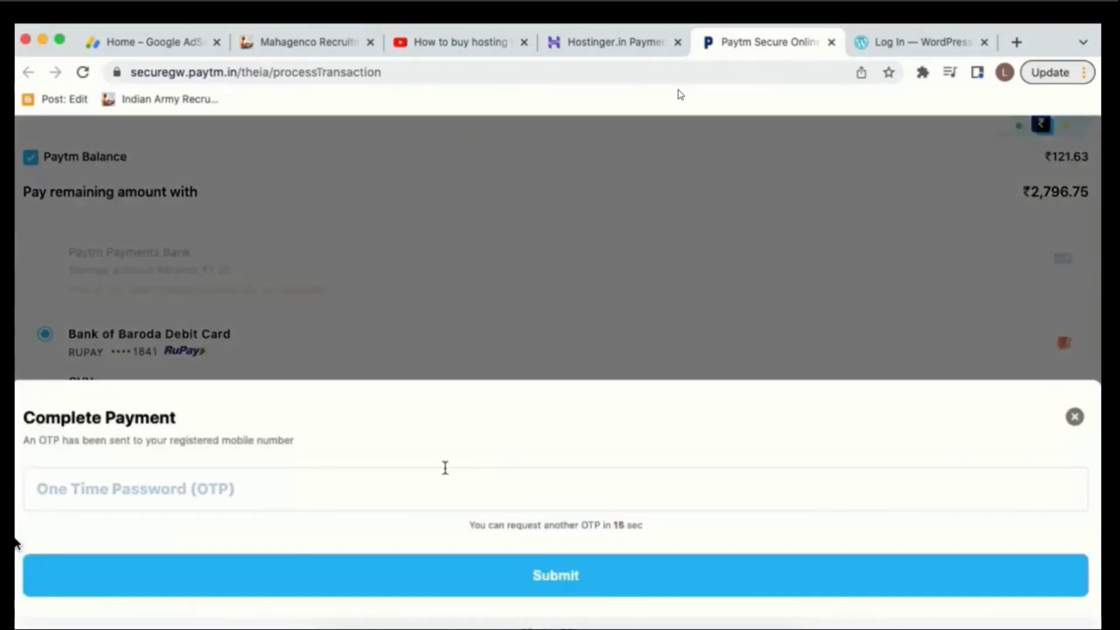
{"action": "left_click", "coordinate": [364, 492]}
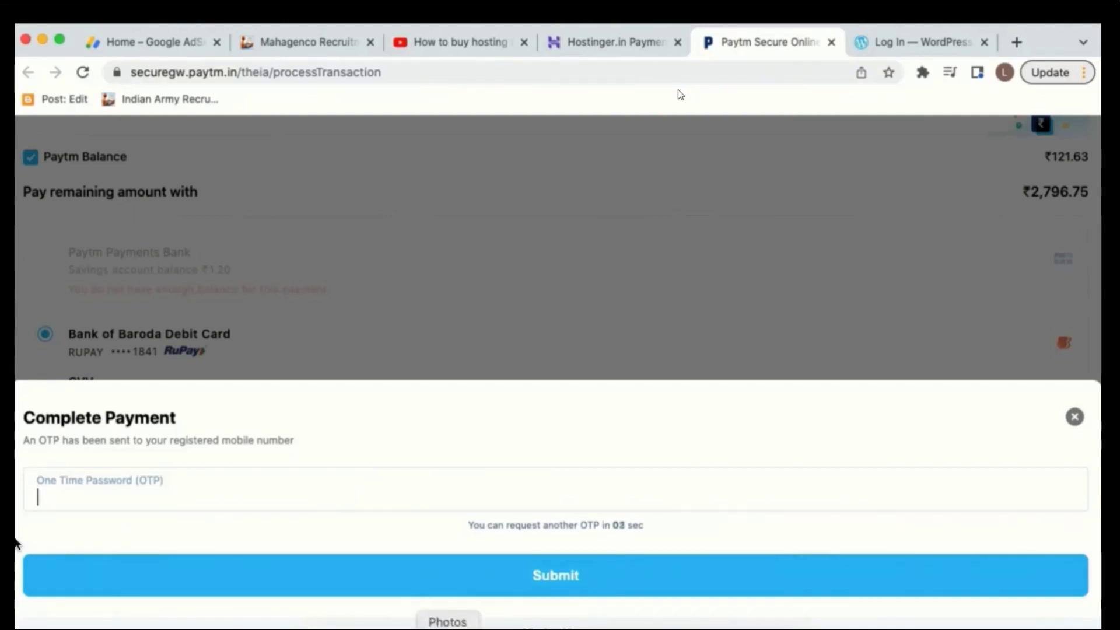
{"action": "key", "text": "super+v"}
{"action": "left_click", "coordinate": [421, 591]}
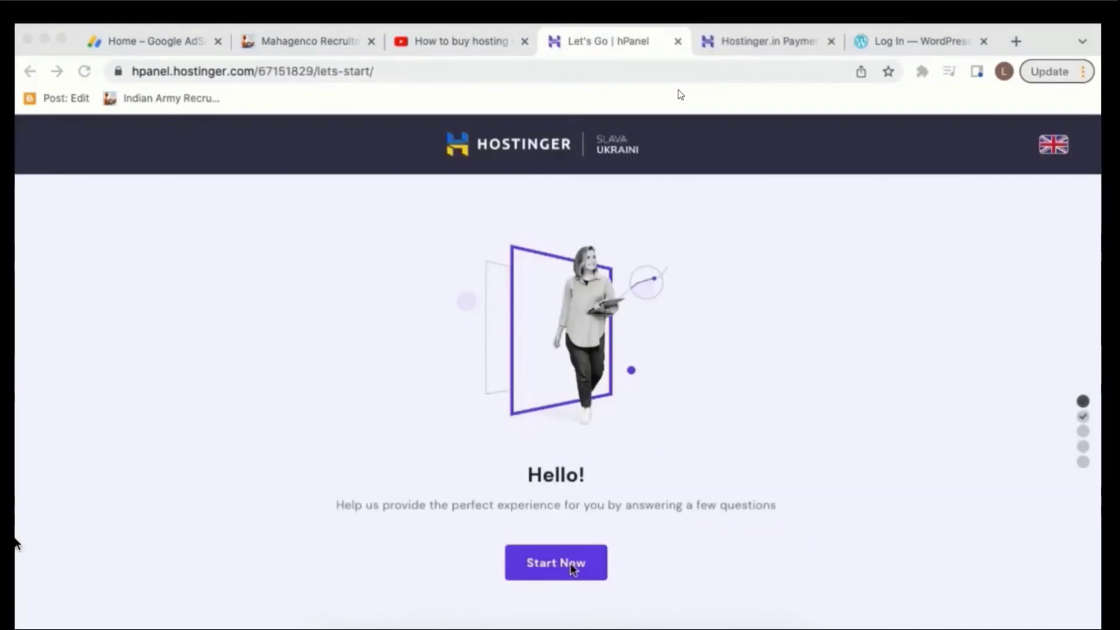
- Start the Hostinger onboarding, skip the survey about who the website is for, and choose to build a website
{"action": "left_click", "coordinate": [572, 565]}
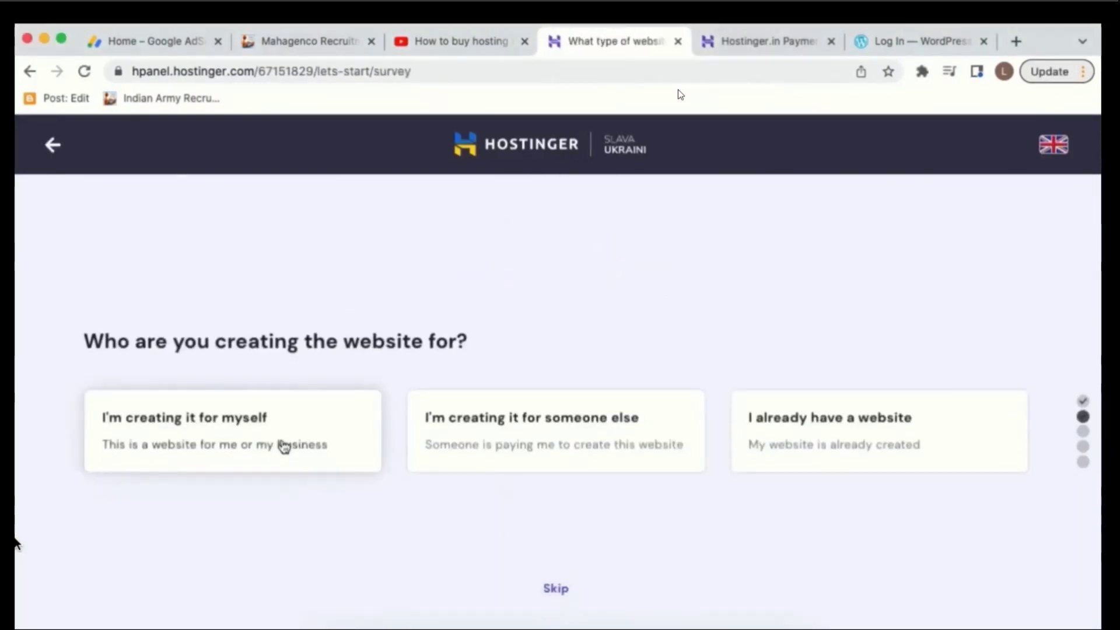
{"action": "left_click", "coordinate": [555, 589]}
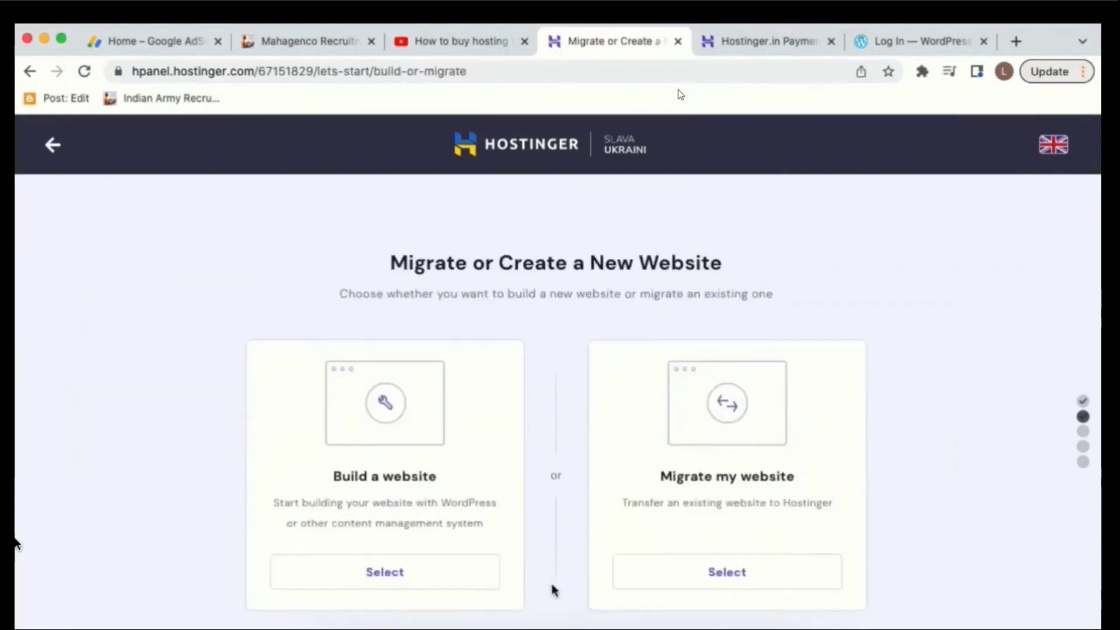
{"action": "left_click", "coordinate": [425, 550]}
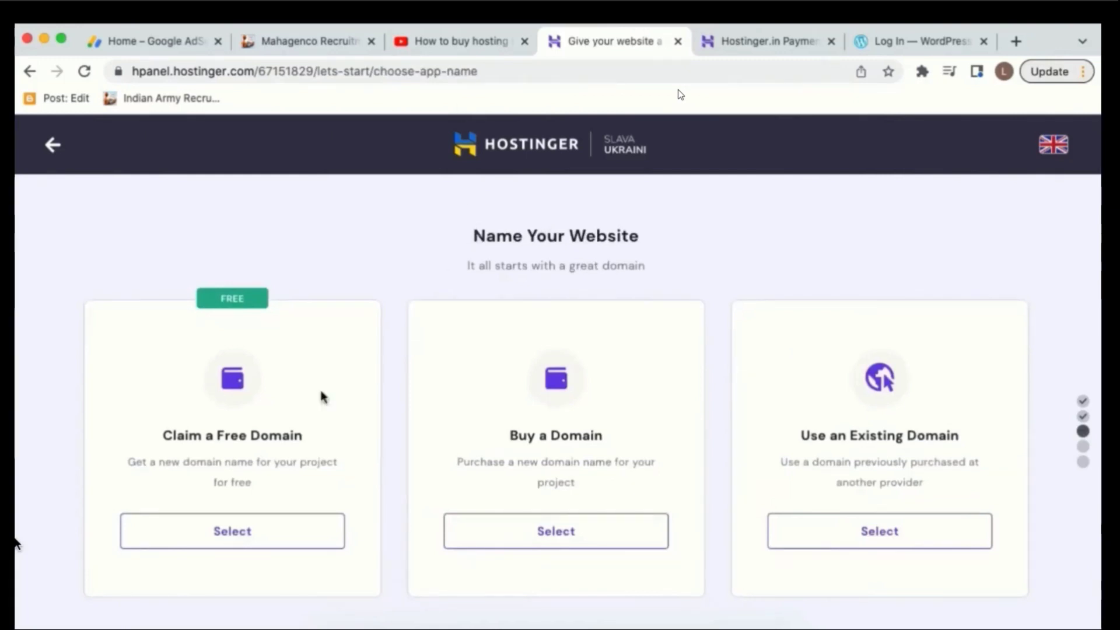
- Review the free, purchased and existing domain options, and select Claim a Free Domain
{"action": "left_click", "coordinate": [292, 538]}
{"action": "left_click_drag", "start_coordinate": [513, 443], "coordinate": [611, 442]}
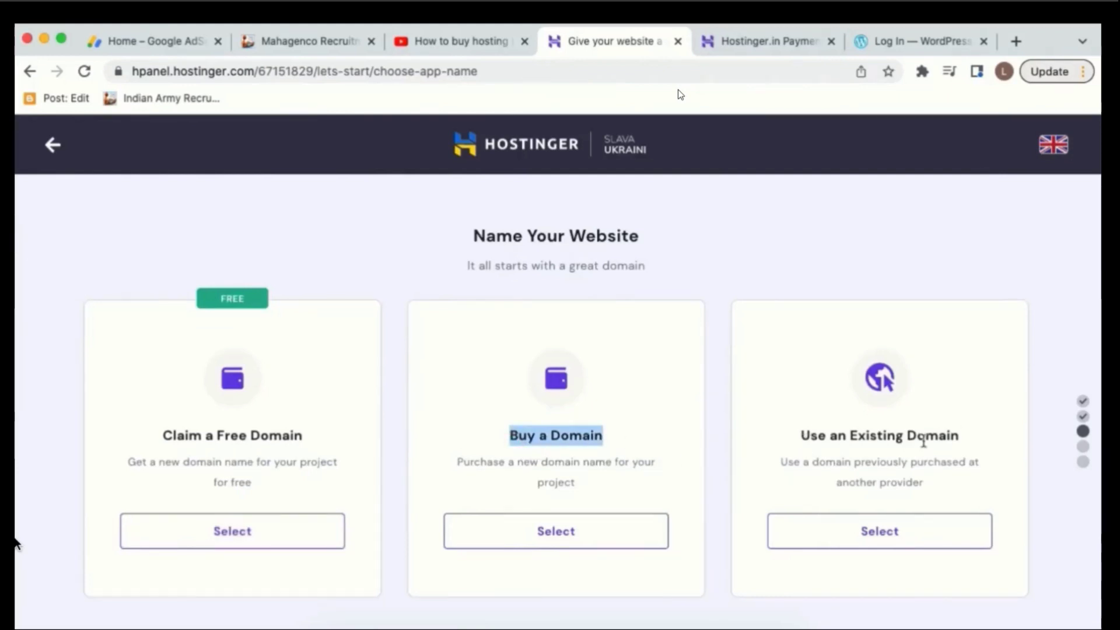
{"action": "left_click_drag", "start_coordinate": [965, 438], "coordinate": [810, 443]}
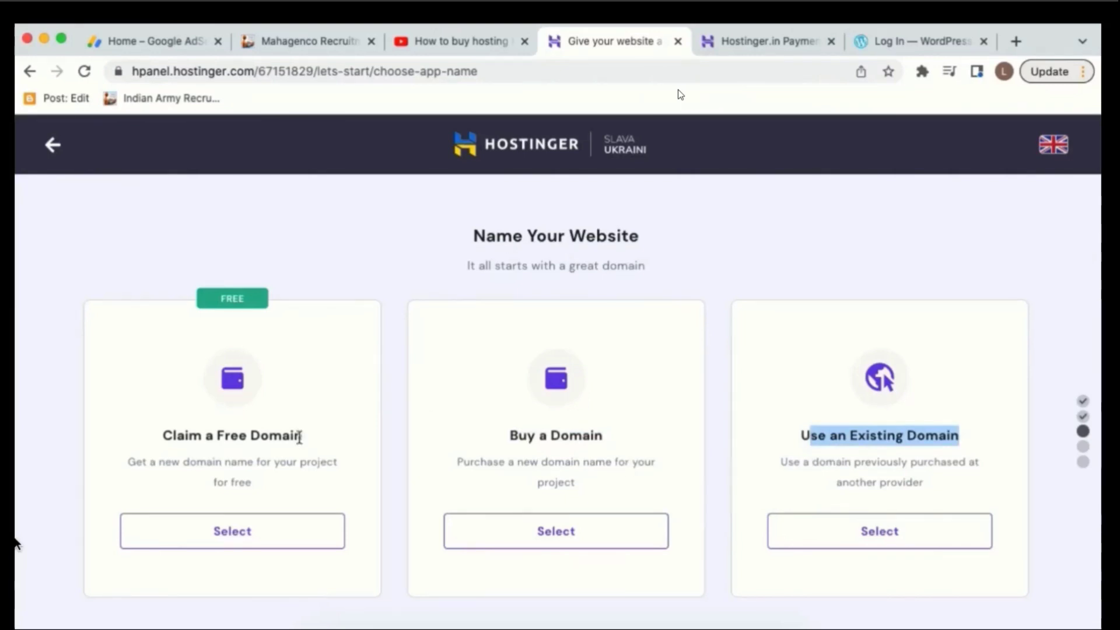
{"action": "left_click", "coordinate": [242, 528]}
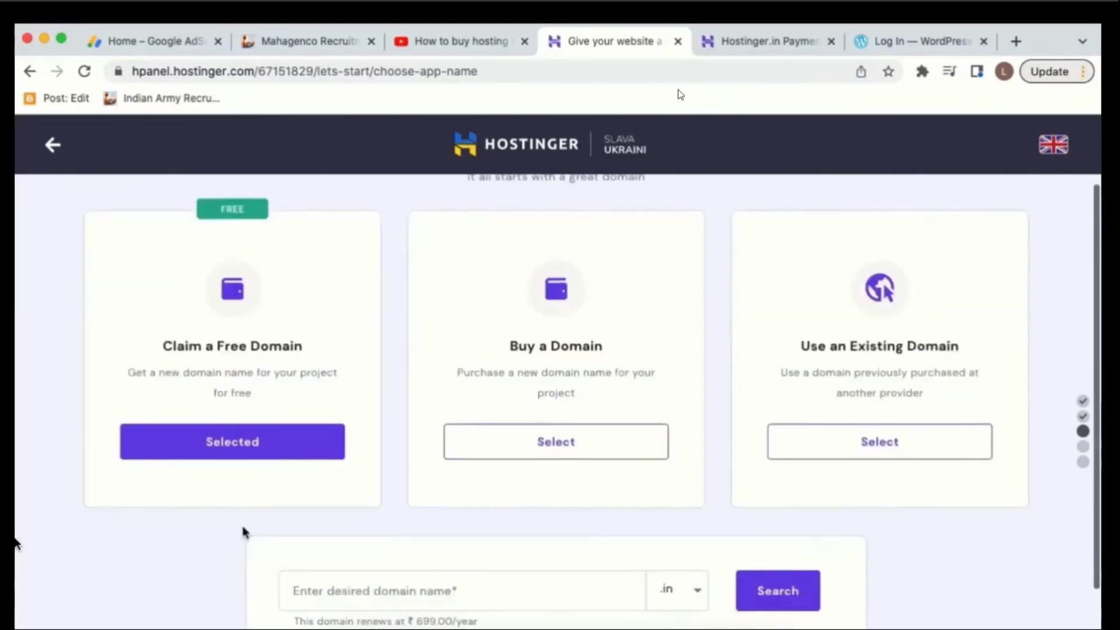
- Browse the list of domain extensions offered for the free domain
{"action": "scroll", "coordinate": [409, 578], "scroll_direction": "down", "scroll_amount": 2}
{"action": "left_click", "coordinate": [421, 517]}
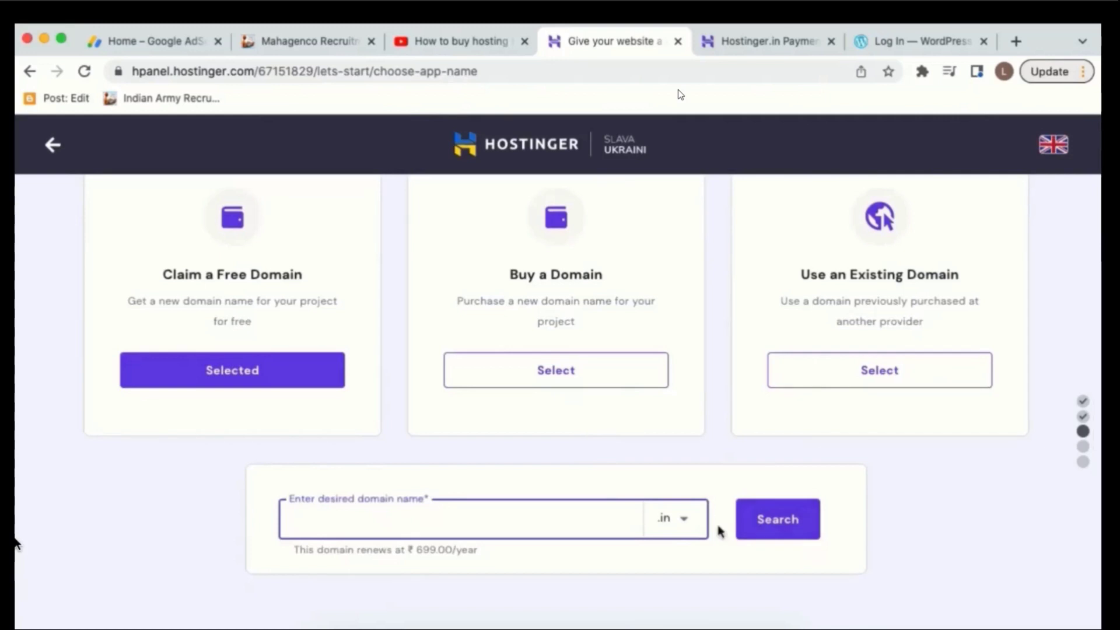
{"action": "left_click", "coordinate": [672, 519]}
{"action": "scroll", "coordinate": [675, 578], "scroll_direction": "down", "scroll_amount": 5}
{"action": "scroll", "coordinate": [675, 607], "scroll_direction": "down", "scroll_amount": 5}
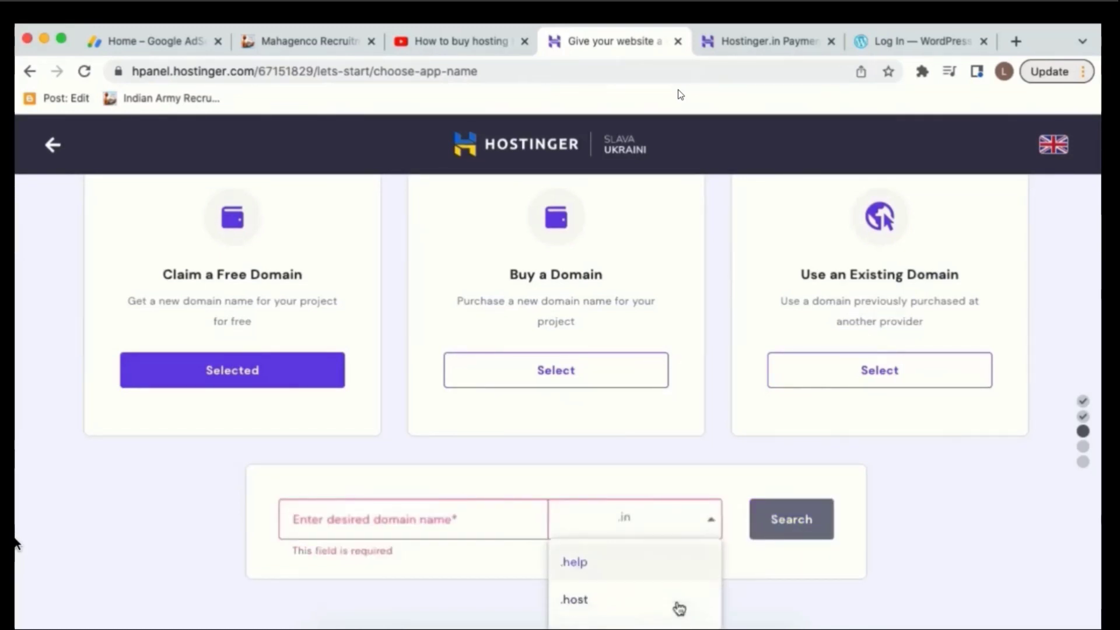
{"action": "scroll", "coordinate": [680, 608], "scroll_direction": "down", "scroll_amount": 8}
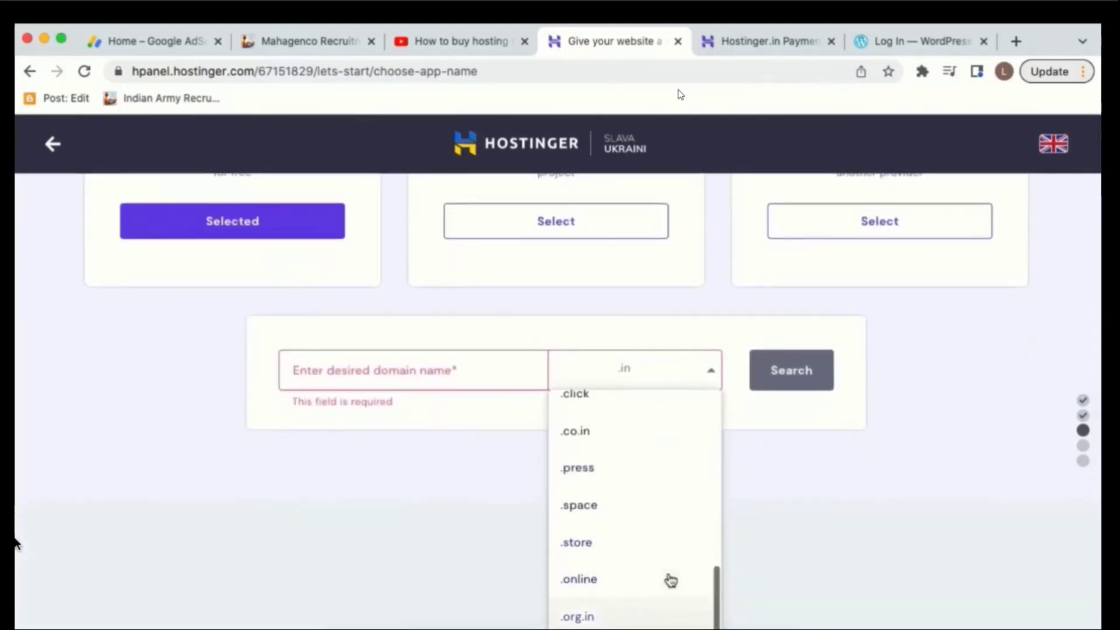
{"action": "scroll", "coordinate": [667, 579], "scroll_direction": "up", "scroll_amount": 10}
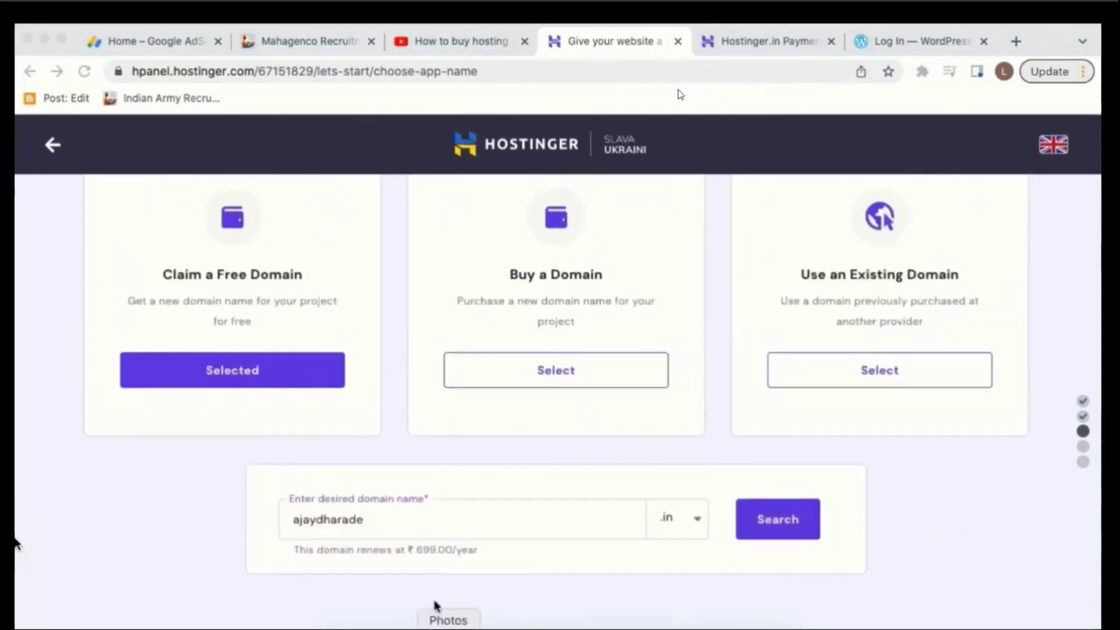
- Enter the desired personal-name domain with the .in extension, check its availability, and continue with it
{"action": "left_click", "coordinate": [766, 521]}
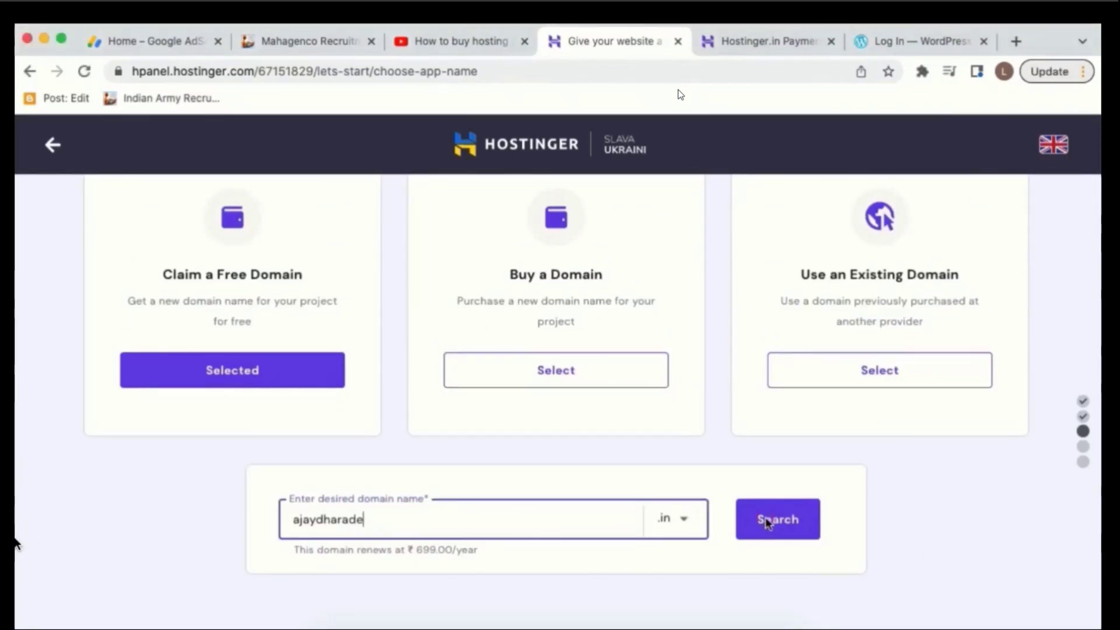
{"action": "left_click", "coordinate": [800, 528]}
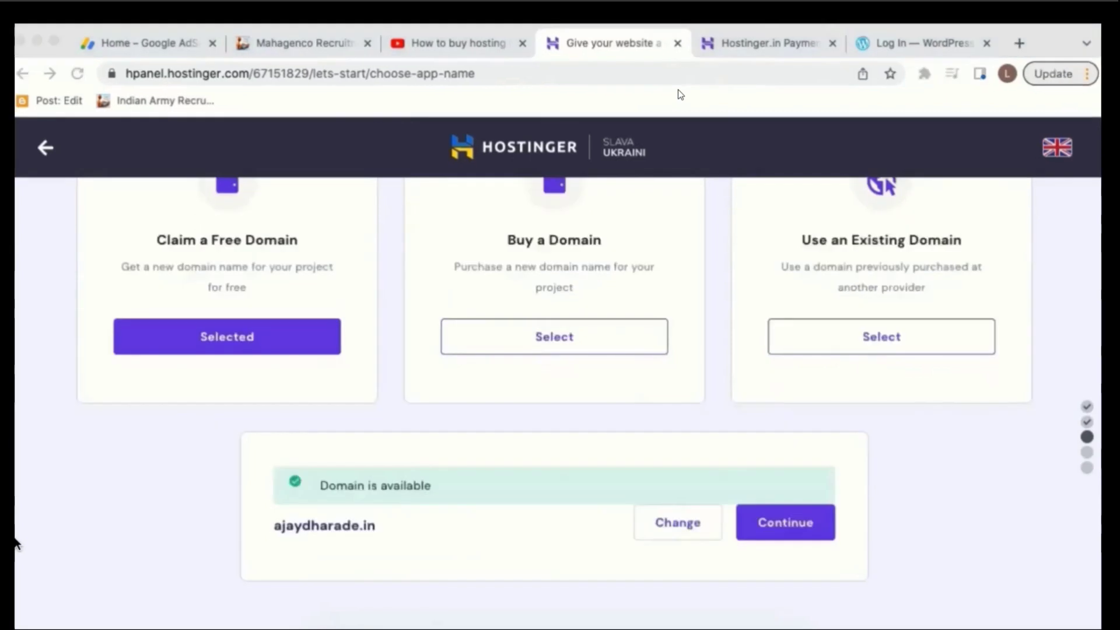
{"action": "left_click", "coordinate": [313, 484]}
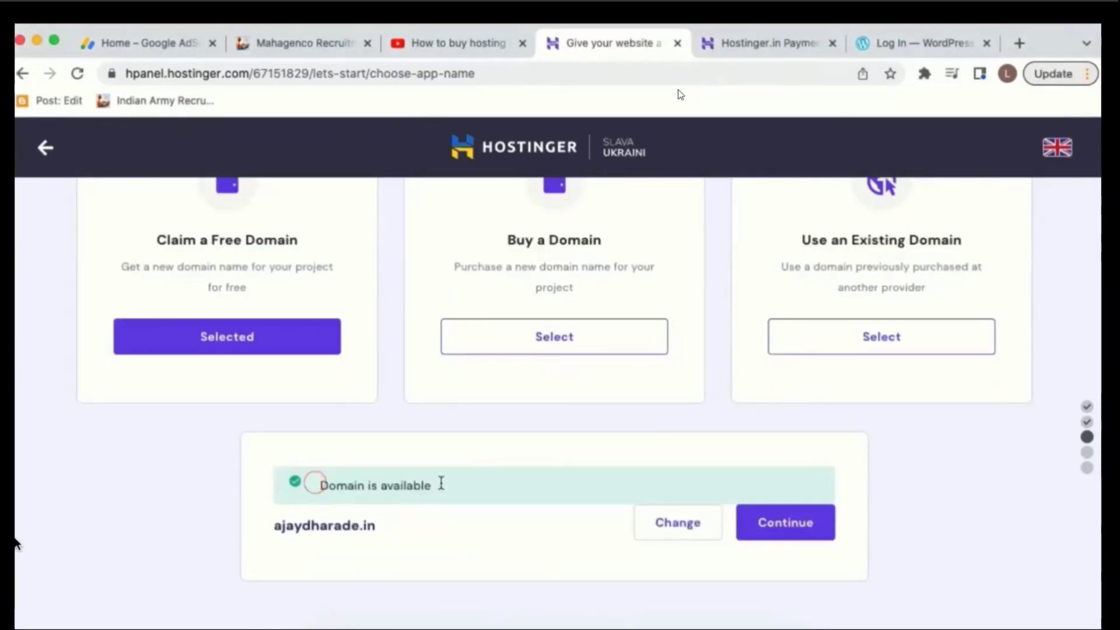
{"action": "left_click", "coordinate": [798, 525]}
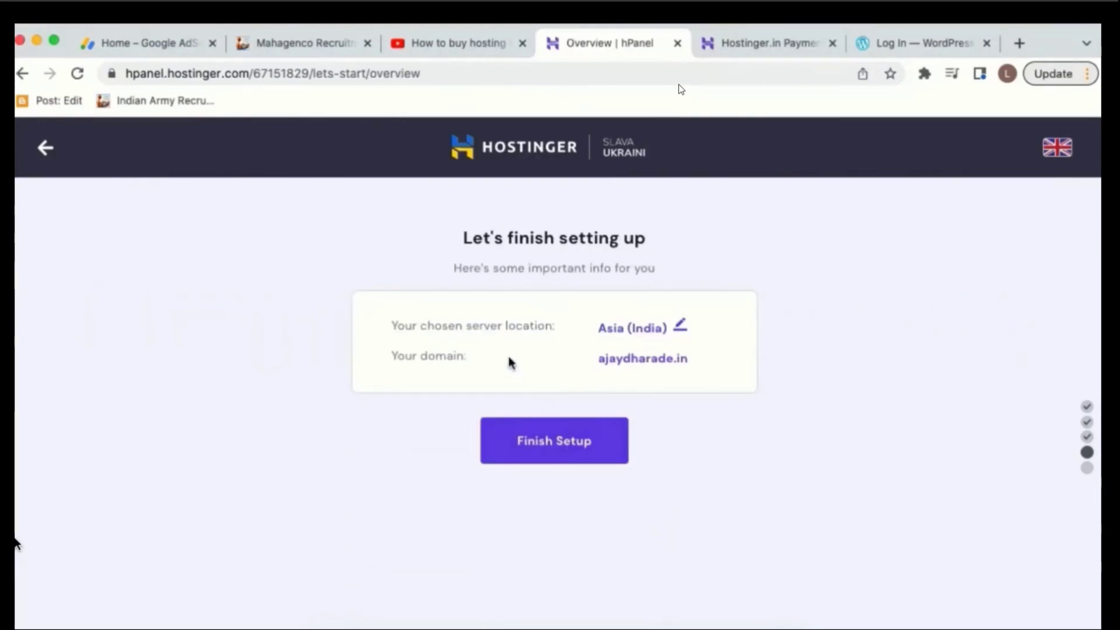
- Review the chosen domain and server location, change the server location to North America (USA, NC), and finish the setup
{"action": "left_click_drag", "start_coordinate": [395, 354], "coordinate": [483, 360]}
{"action": "left_click", "coordinate": [543, 361]}
{"action": "mouse_move", "coordinate": [703, 362]}
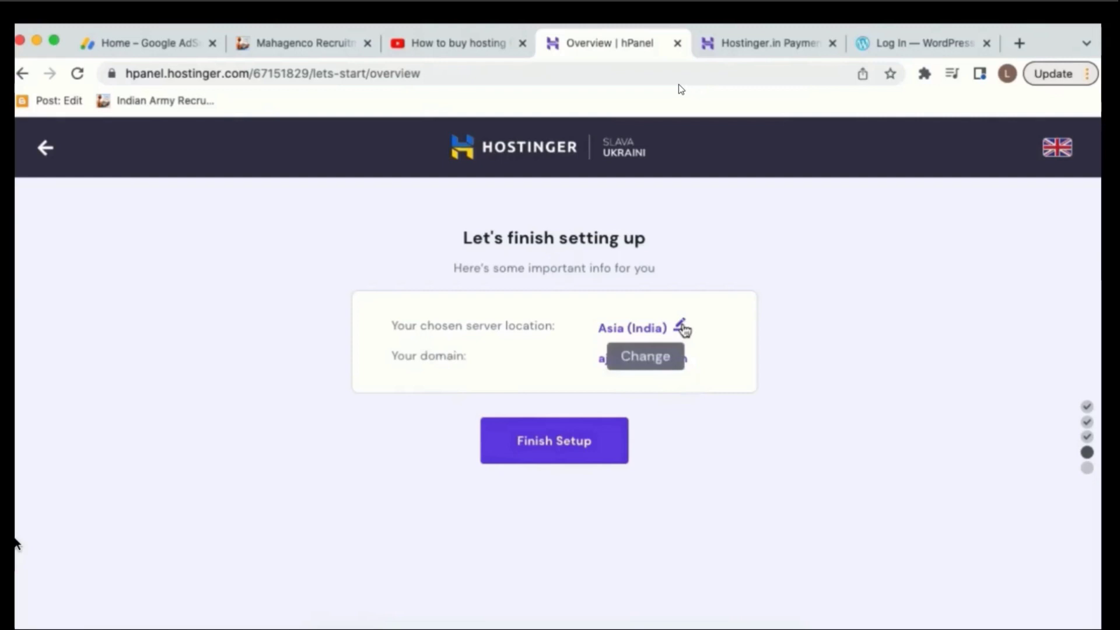
{"action": "left_click_drag", "start_coordinate": [391, 331], "coordinate": [552, 326]}
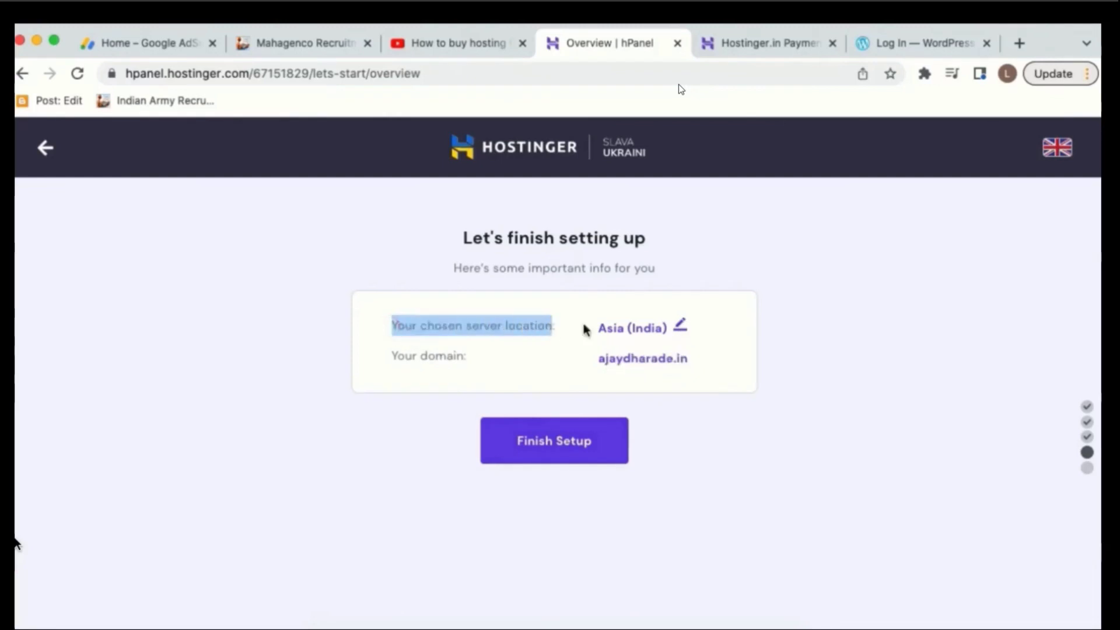
{"action": "left_click", "coordinate": [677, 329]}
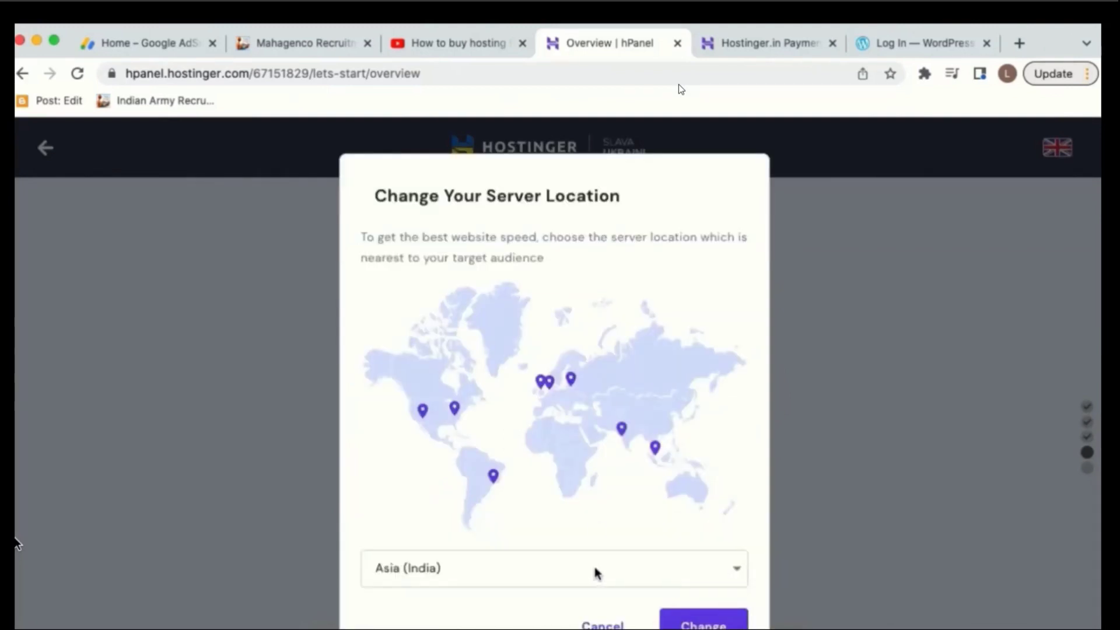
{"action": "left_click", "coordinate": [465, 575]}
{"action": "left_click", "coordinate": [415, 582]}
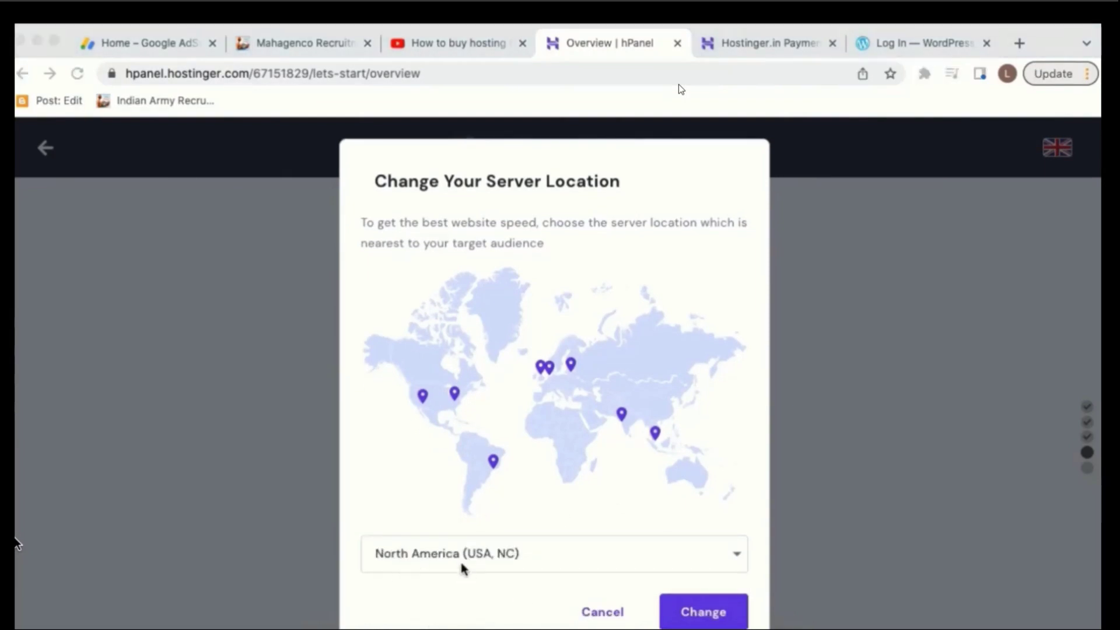
{"action": "left_click", "coordinate": [721, 615]}
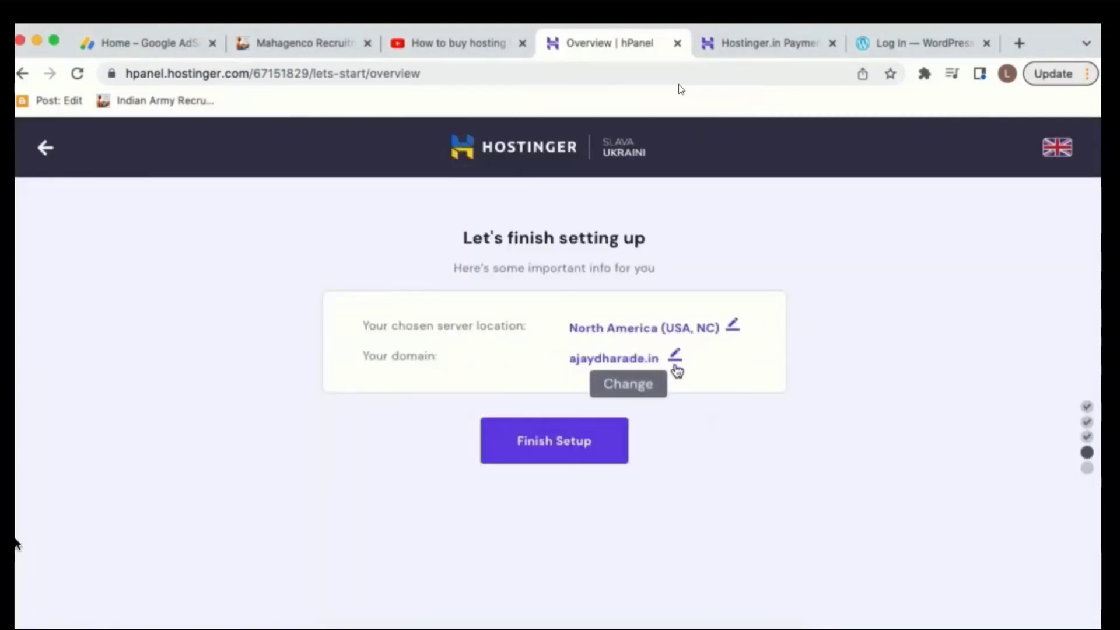
{"action": "left_click", "coordinate": [568, 456]}
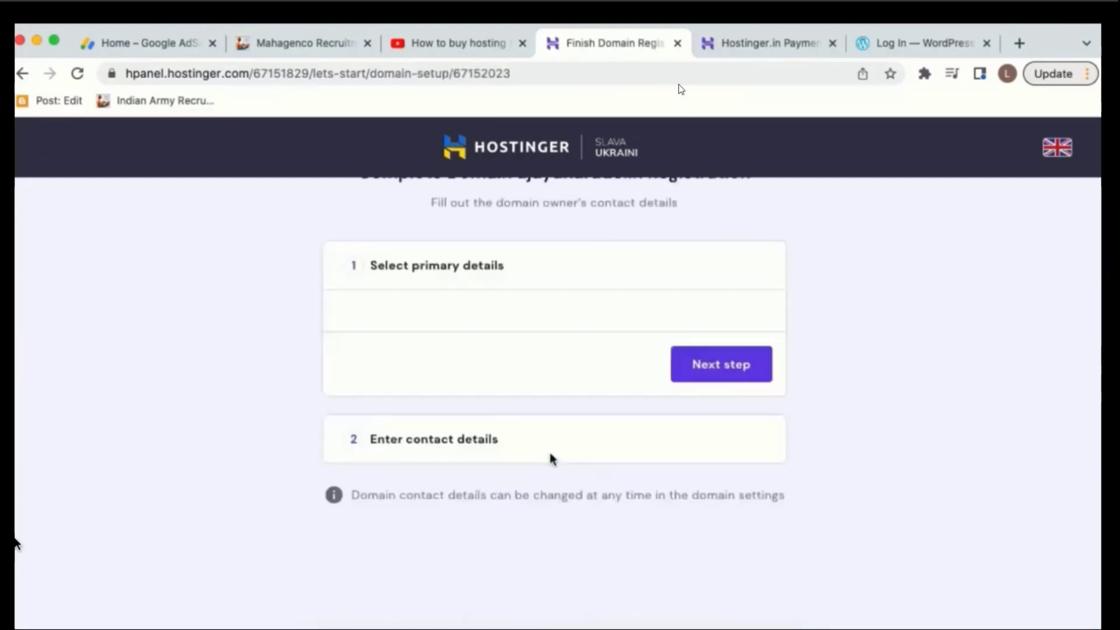
- Set the domain owner's primary details to country India and type Personal, and proceed to the contact details
{"action": "left_click", "coordinate": [543, 327]}
{"action": "type", "text": "india"}
{"action": "left_click", "coordinate": [375, 357]}
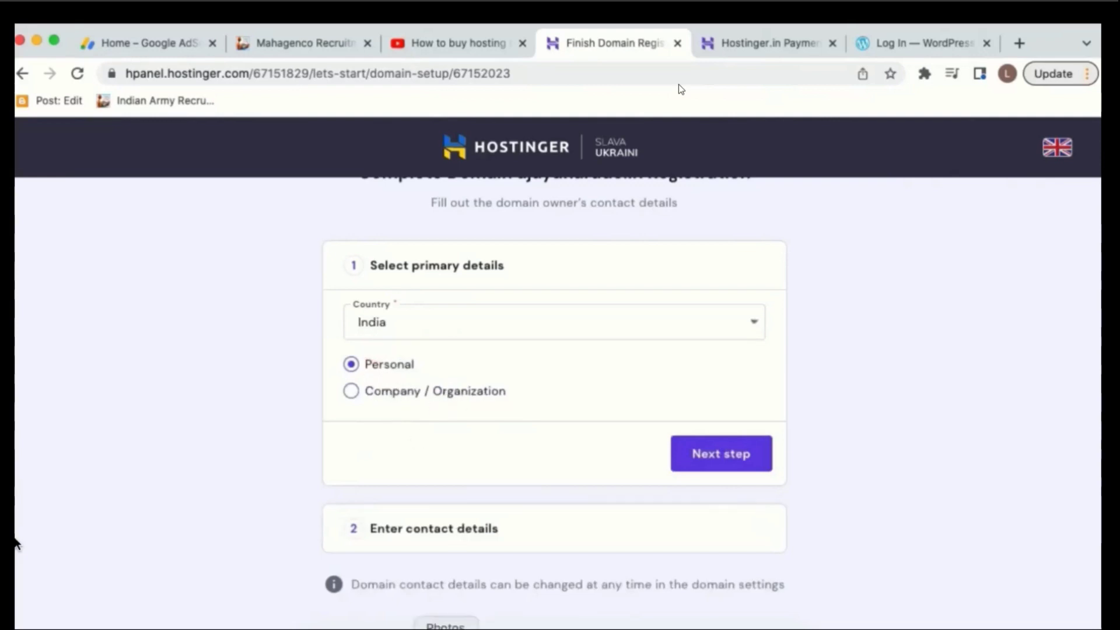
{"action": "scroll", "coordinate": [450, 593], "scroll_direction": "down", "scroll_amount": 1}
{"action": "left_click", "coordinate": [430, 202]}
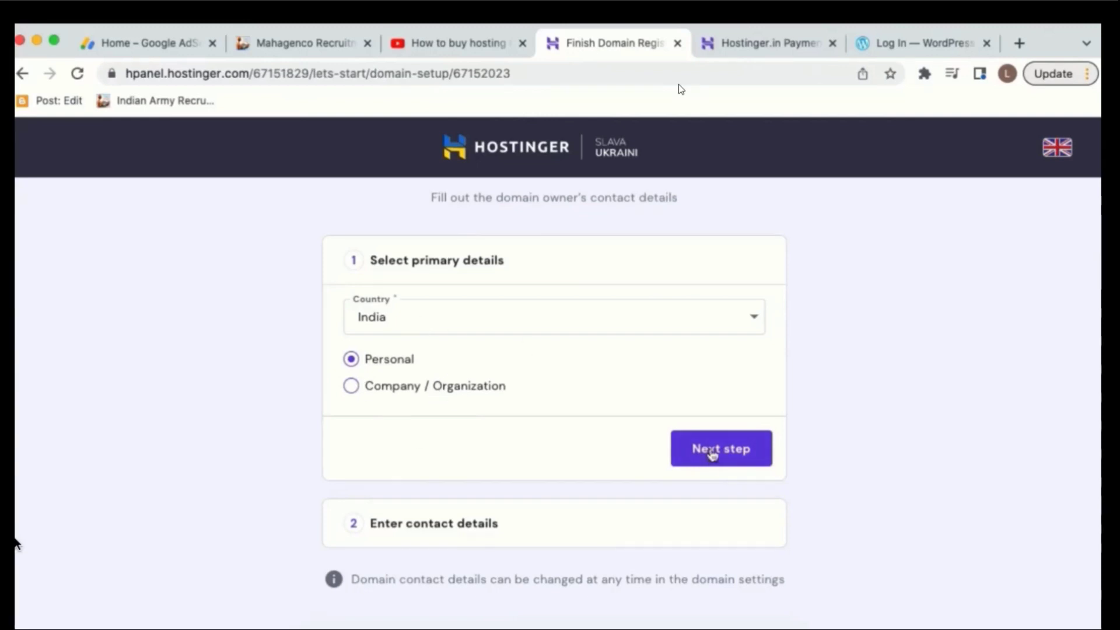
{"action": "left_click", "coordinate": [709, 458]}
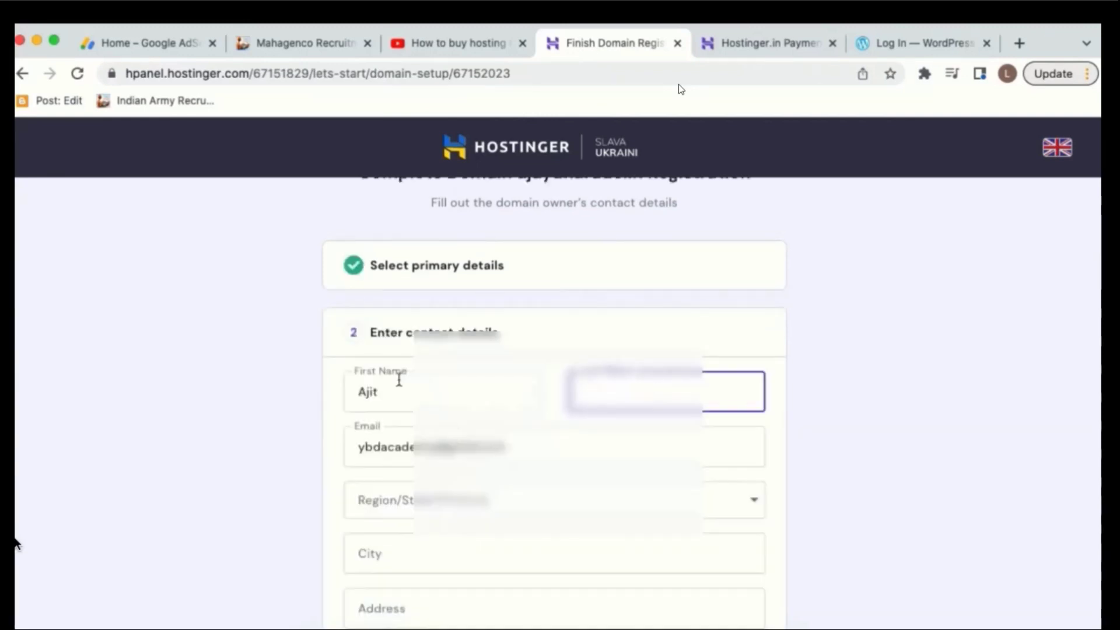
- Enter the owner's last name, set the region to Maharashtra, and fill in the city, address, ZIP code and phone number
{"action": "type", "text": "Rai"}
{"action": "left_click", "coordinate": [880, 426]}
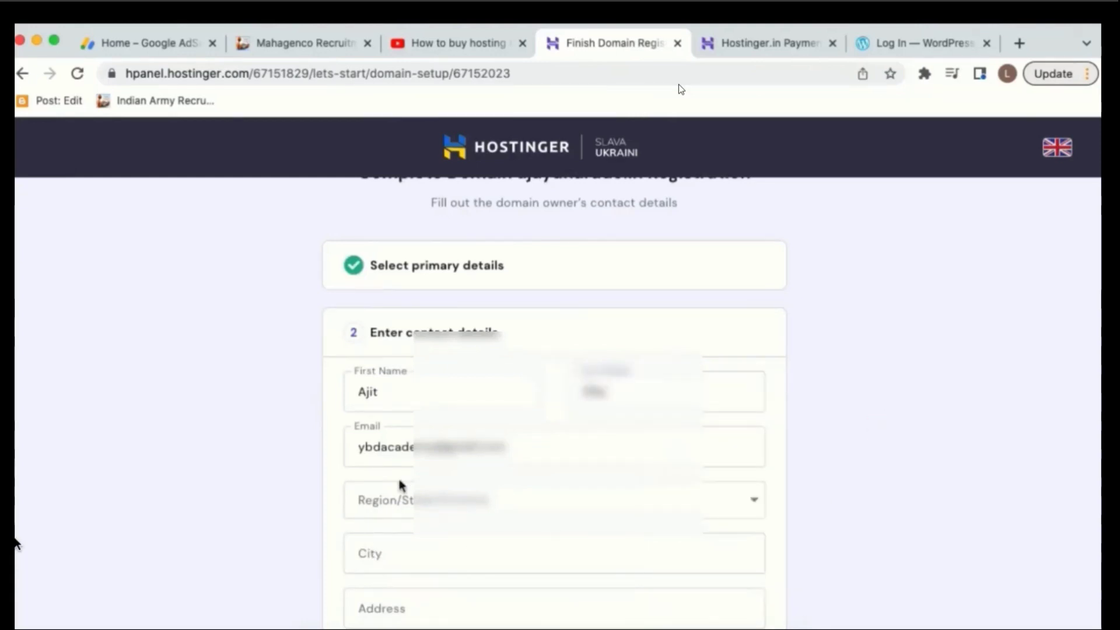
{"action": "left_click", "coordinate": [557, 505]}
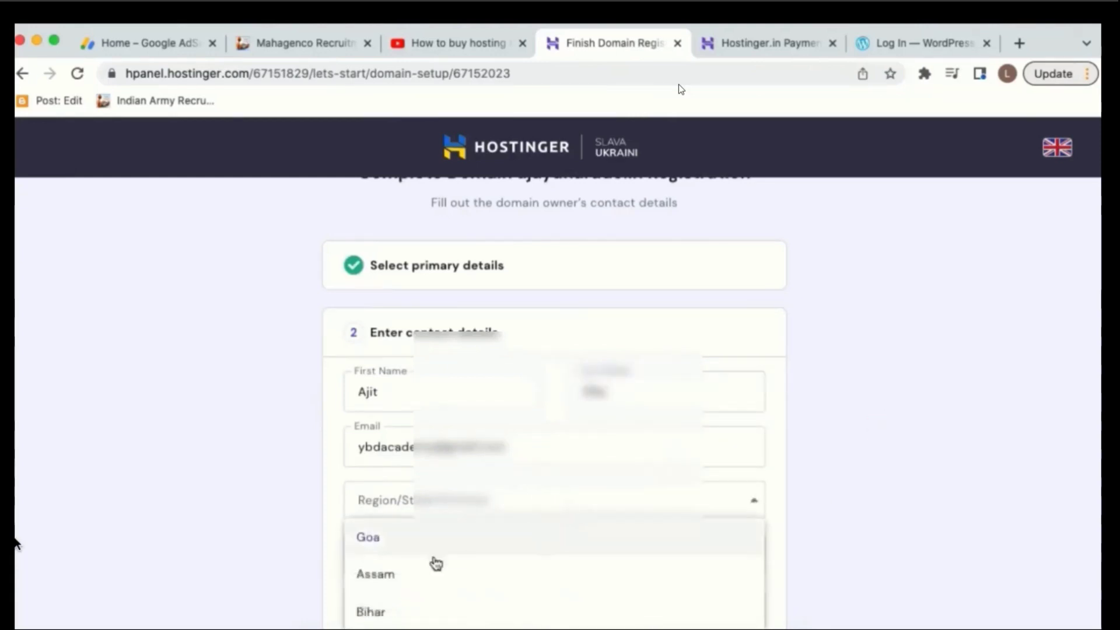
{"action": "type", "text": "maha"}
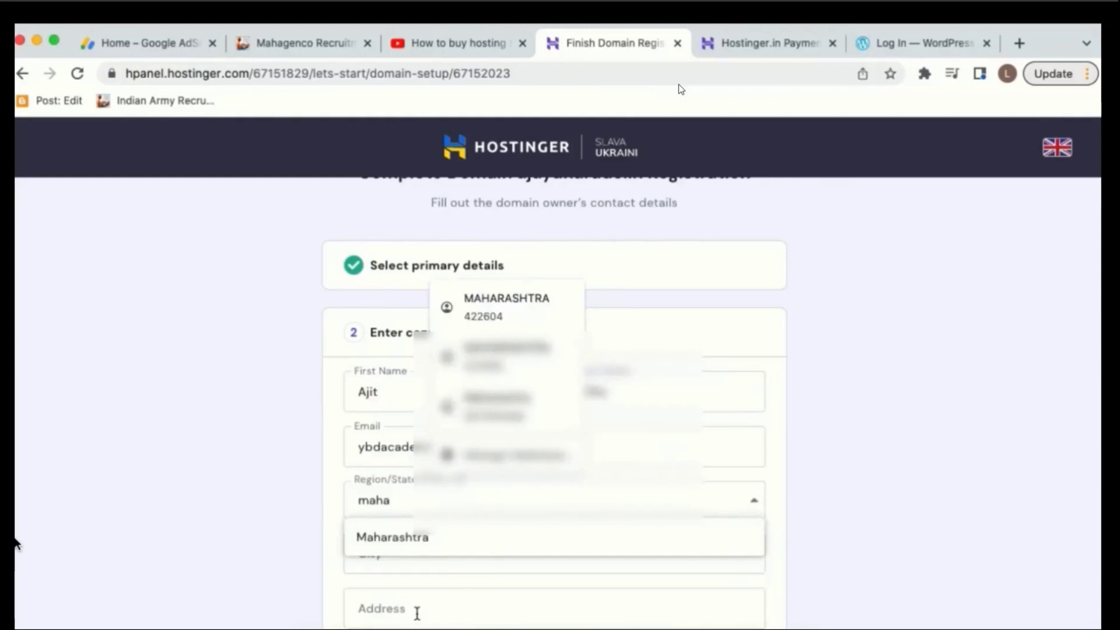
{"action": "left_click", "coordinate": [447, 533]}
{"action": "scroll", "coordinate": [425, 601], "scroll_direction": "down", "scroll_amount": 3}
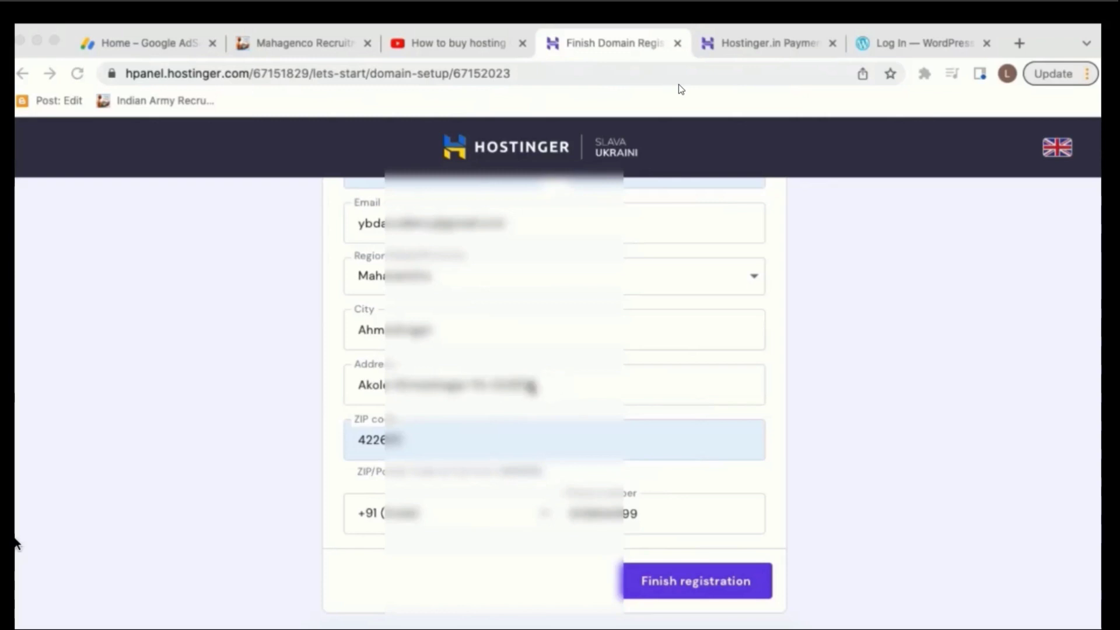
- Correct the end of the domain owner's address and finish the domain registration
{"action": "left_click_drag", "start_coordinate": [475, 385], "coordinate": [546, 385]}
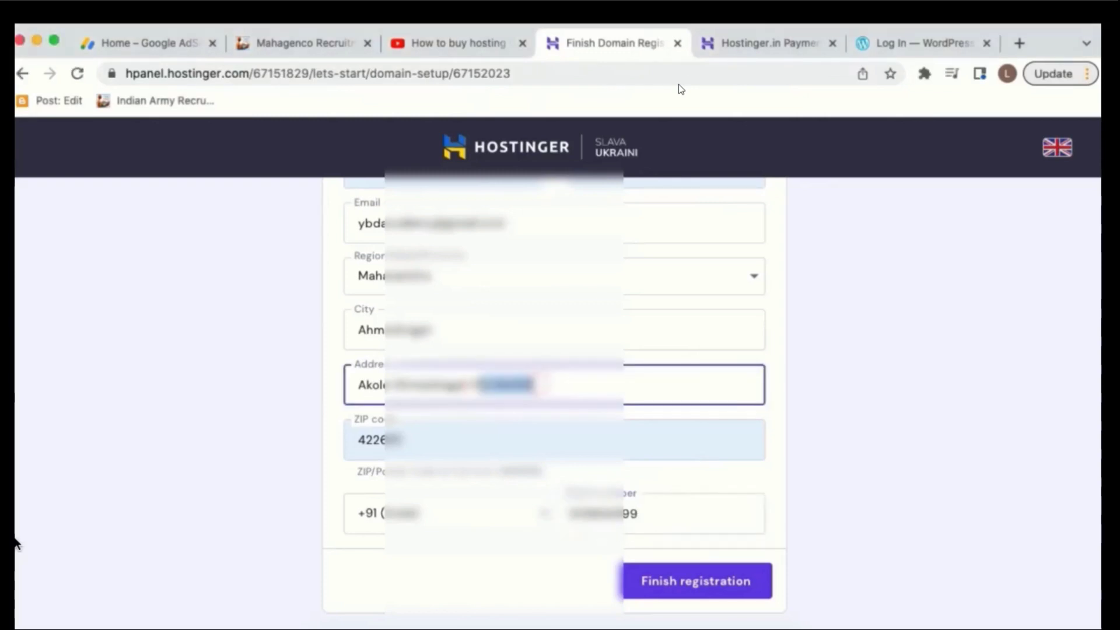
{"action": "key", "text": "BackSpace"}
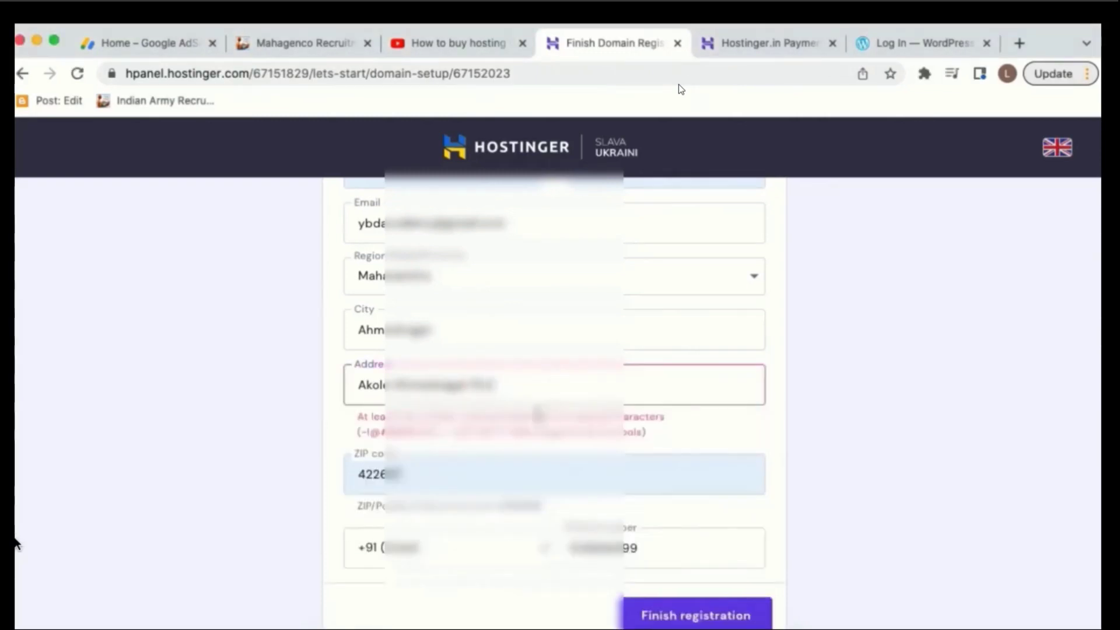
{"action": "key", "text": "super+z"}
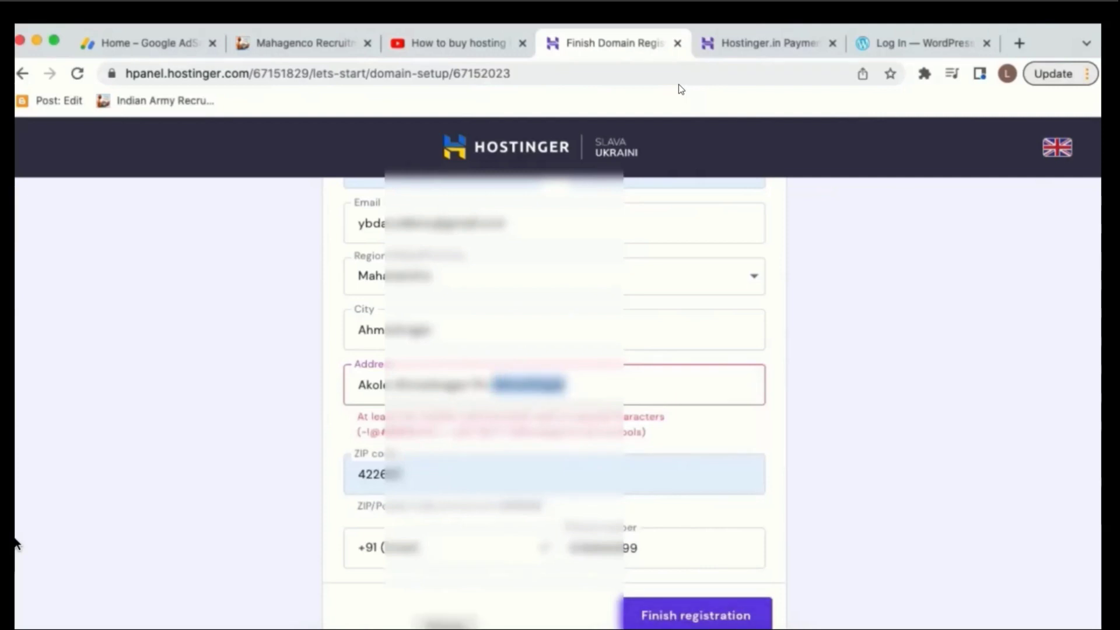
{"action": "left_click", "coordinate": [701, 581]}
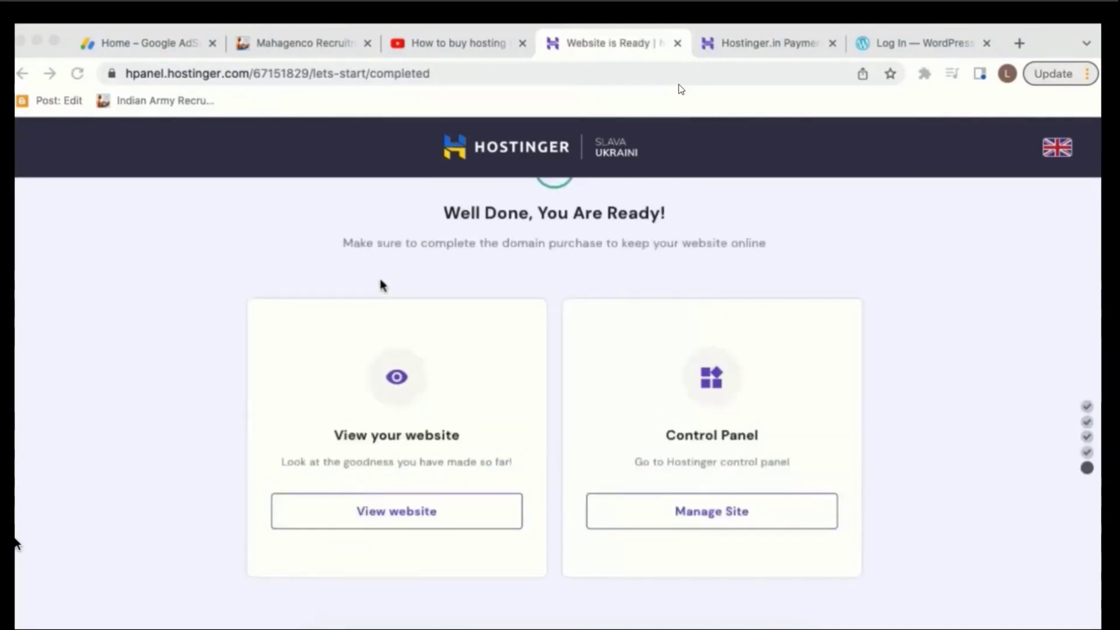
- Open the new site's control panel and read the domain activation status and its time frame
{"action": "scroll", "coordinate": [383, 285], "scroll_direction": "up", "scroll_amount": 3}
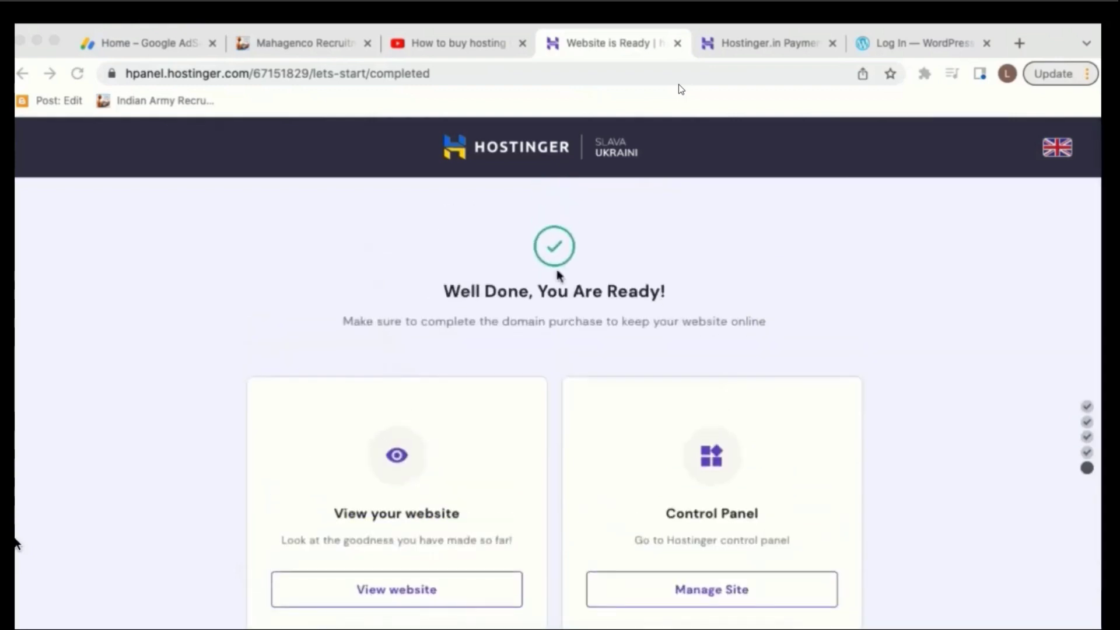
{"action": "scroll", "coordinate": [629, 422], "scroll_direction": "down", "scroll_amount": 3}
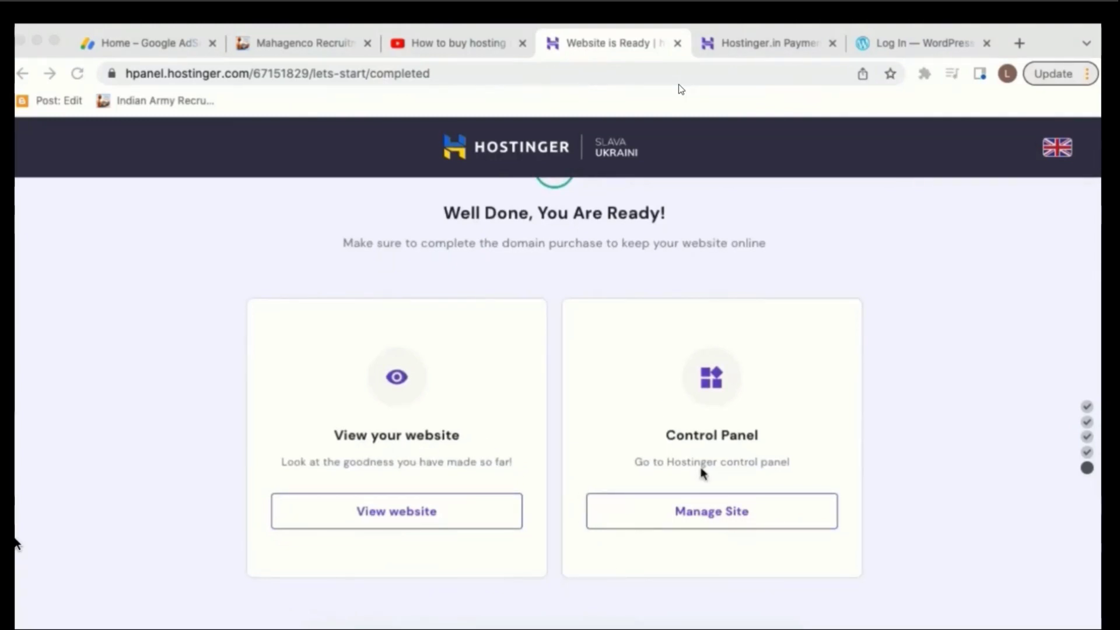
{"action": "left_click", "coordinate": [733, 513]}
{"action": "left_click_drag", "start_coordinate": [311, 197], "coordinate": [551, 196]}
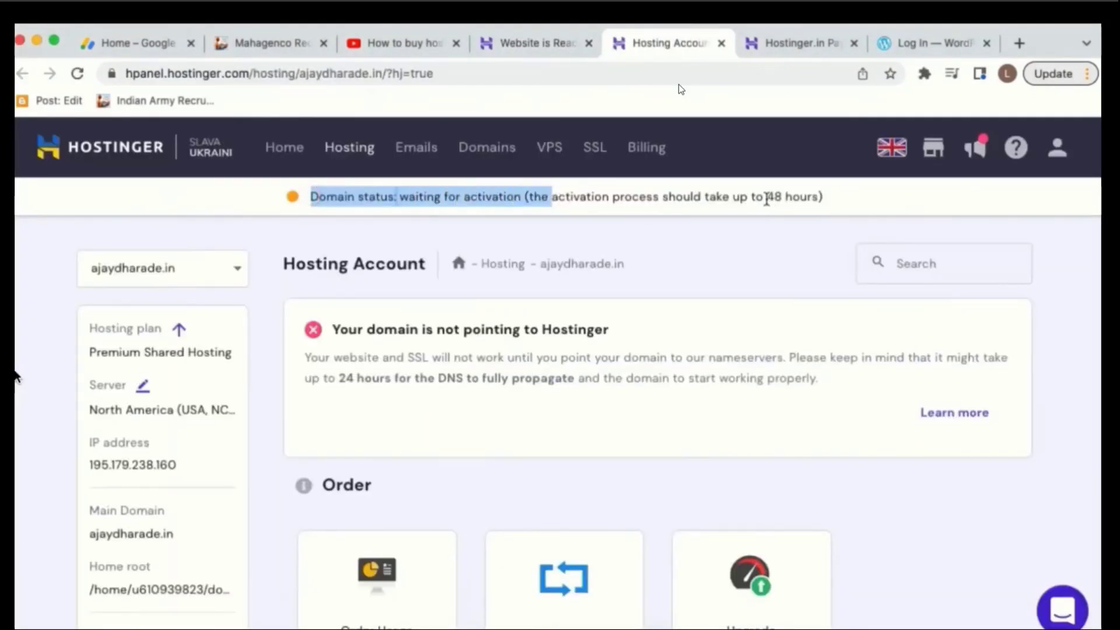
{"action": "left_click_drag", "start_coordinate": [766, 197], "coordinate": [828, 198]}
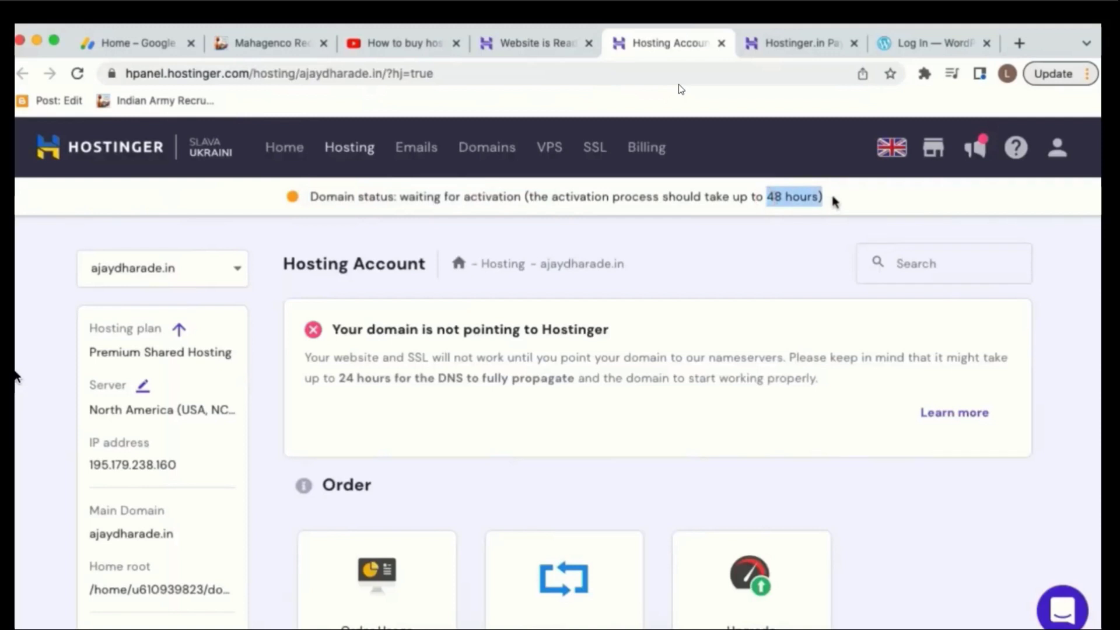
- Check the hosting account's website list and plan overview, and refresh the page
{"action": "left_click", "coordinate": [237, 268]}
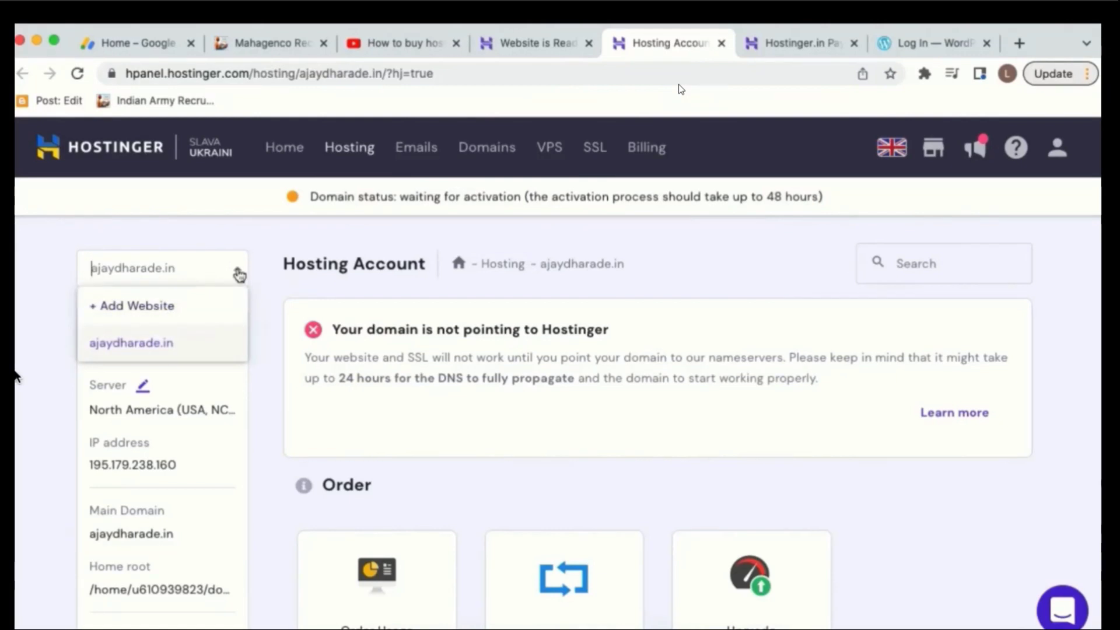
{"action": "left_click", "coordinate": [237, 269]}
{"action": "scroll", "coordinate": [238, 275], "scroll_direction": "down", "scroll_amount": 3}
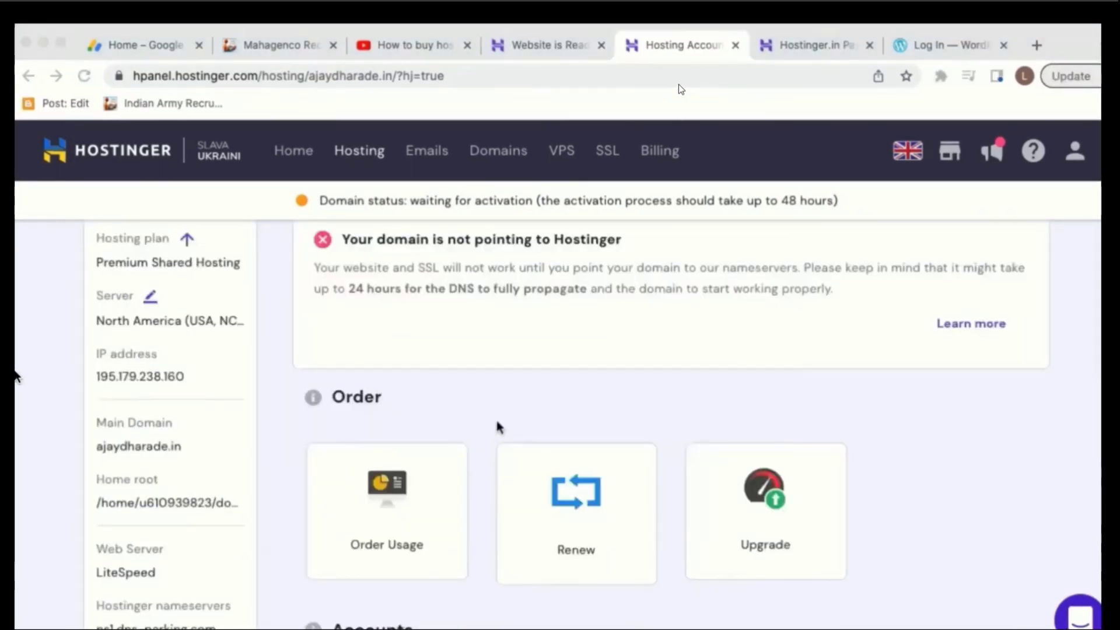
{"action": "scroll", "coordinate": [505, 453], "scroll_direction": "up", "scroll_amount": 3}
{"action": "left_click", "coordinate": [87, 78]}
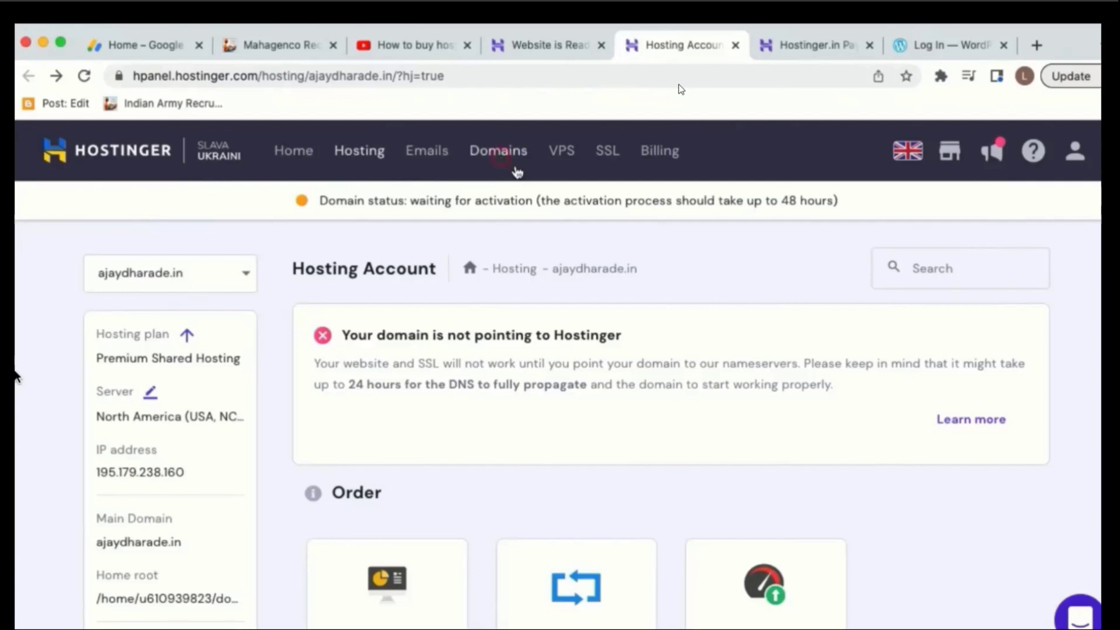
- Check the SSL certificate's status and the new domain's status and expiry date in the domain list
{"action": "left_click", "coordinate": [504, 164]}
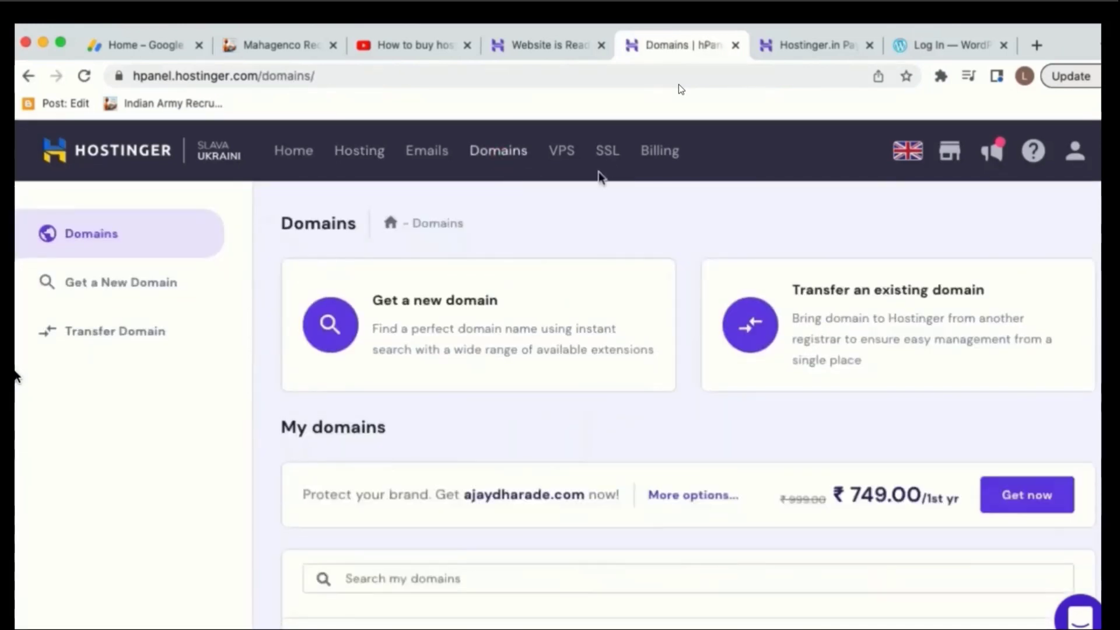
{"action": "left_click", "coordinate": [605, 153]}
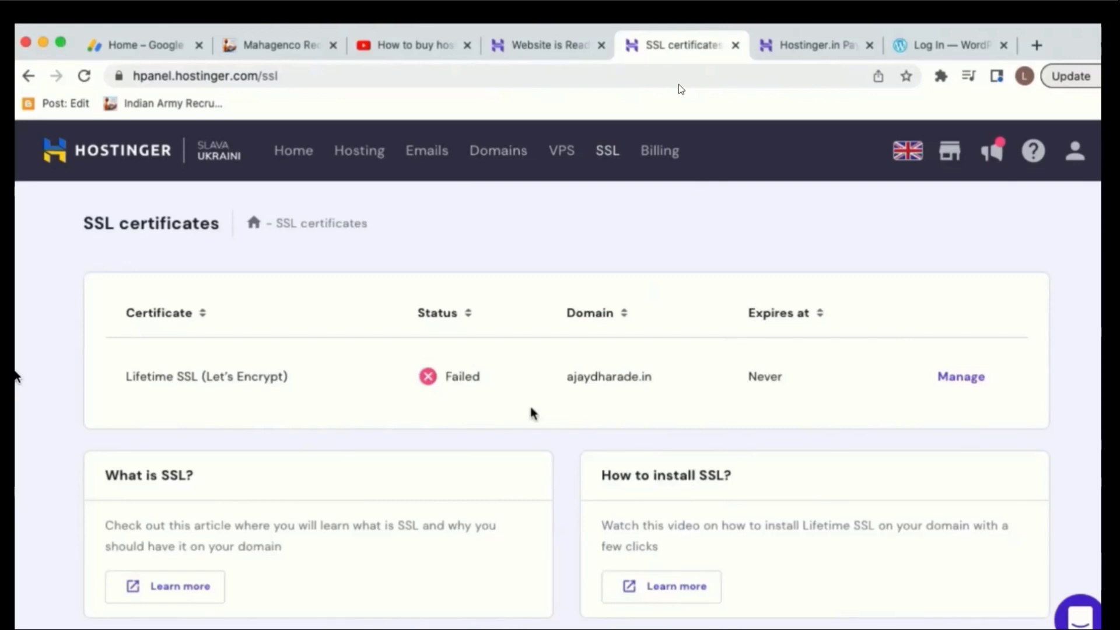
{"action": "left_click", "coordinate": [495, 153]}
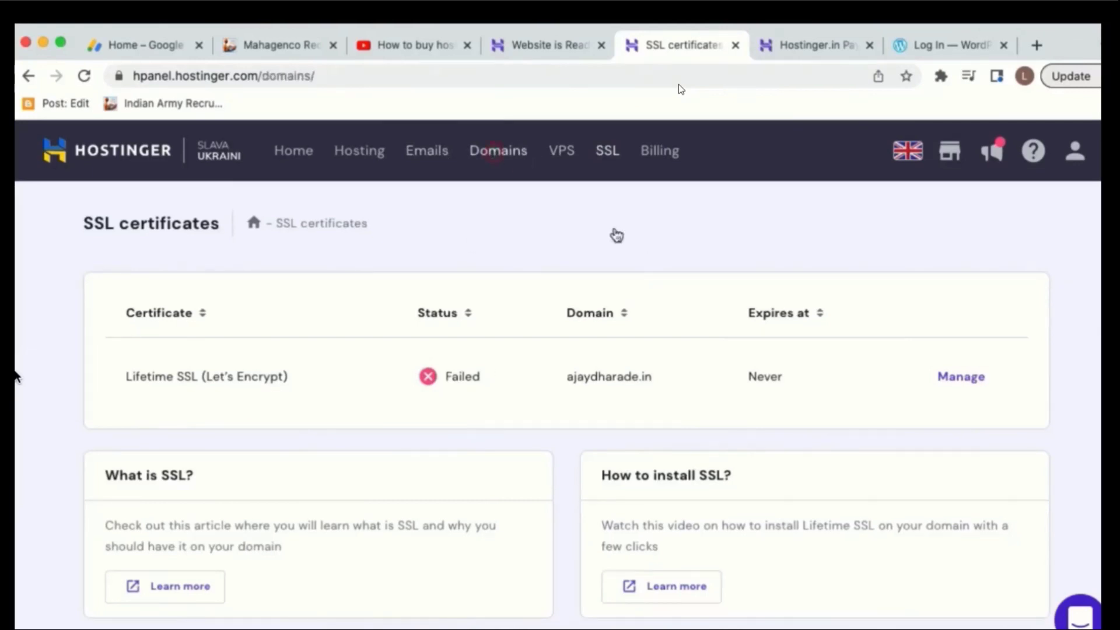
{"action": "scroll", "coordinate": [452, 611], "scroll_direction": "down", "scroll_amount": 3}
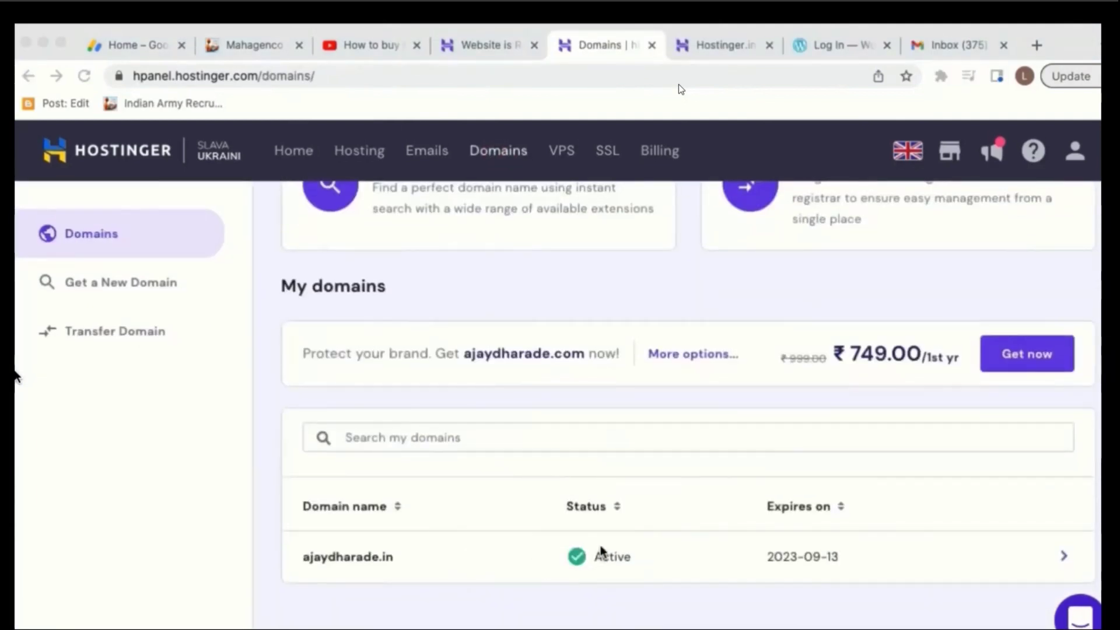
{"action": "scroll", "coordinate": [831, 497], "scroll_direction": "up", "scroll_amount": 3}
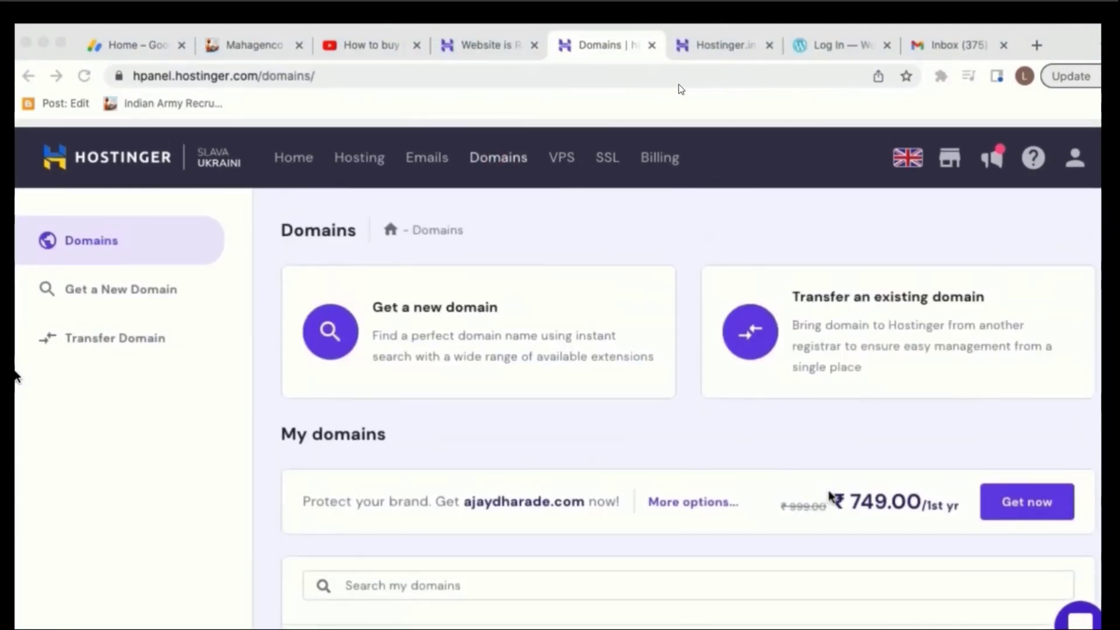
- Review the account's hosting and domain services on the home overview and recheck the domain list
{"action": "left_click", "coordinate": [297, 155]}
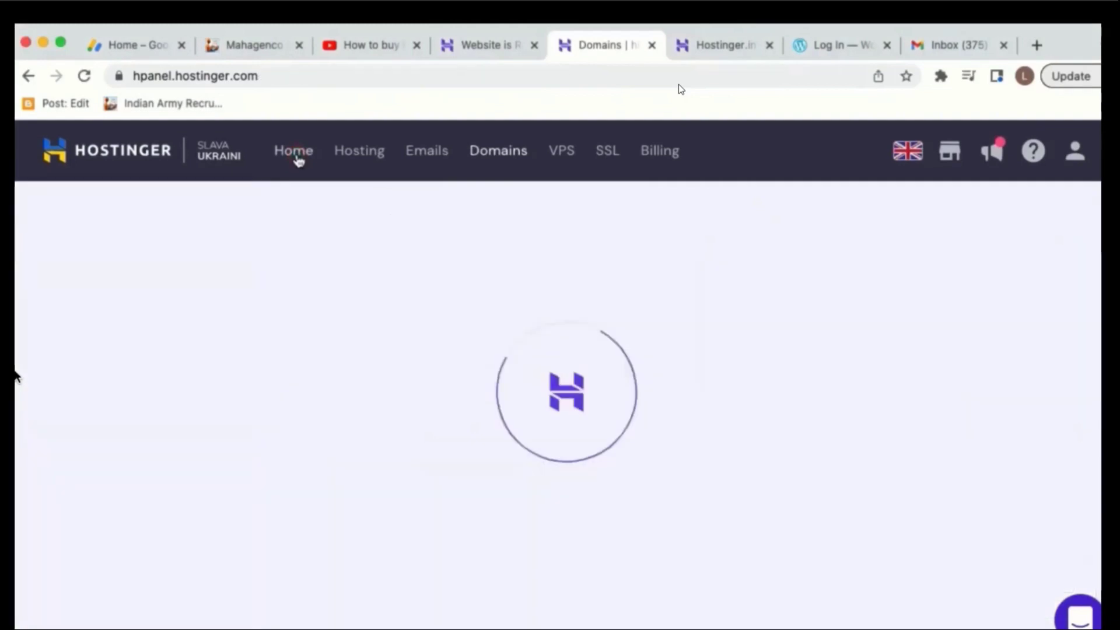
{"action": "scroll", "coordinate": [428, 400], "scroll_direction": "down", "scroll_amount": 4}
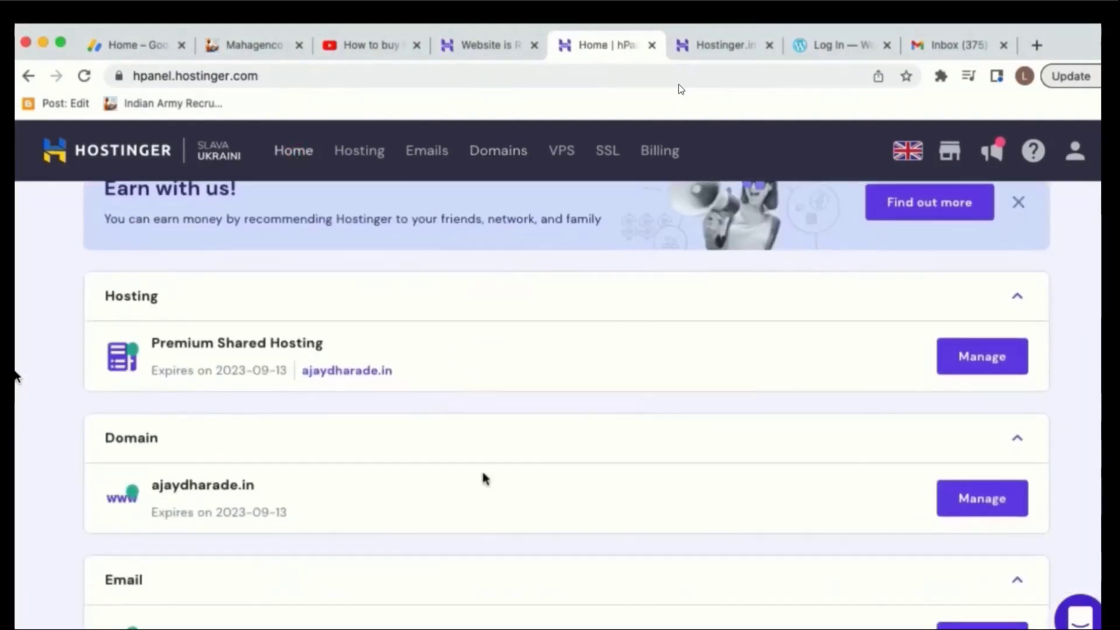
{"action": "scroll", "coordinate": [486, 482], "scroll_direction": "up", "scroll_amount": 2}
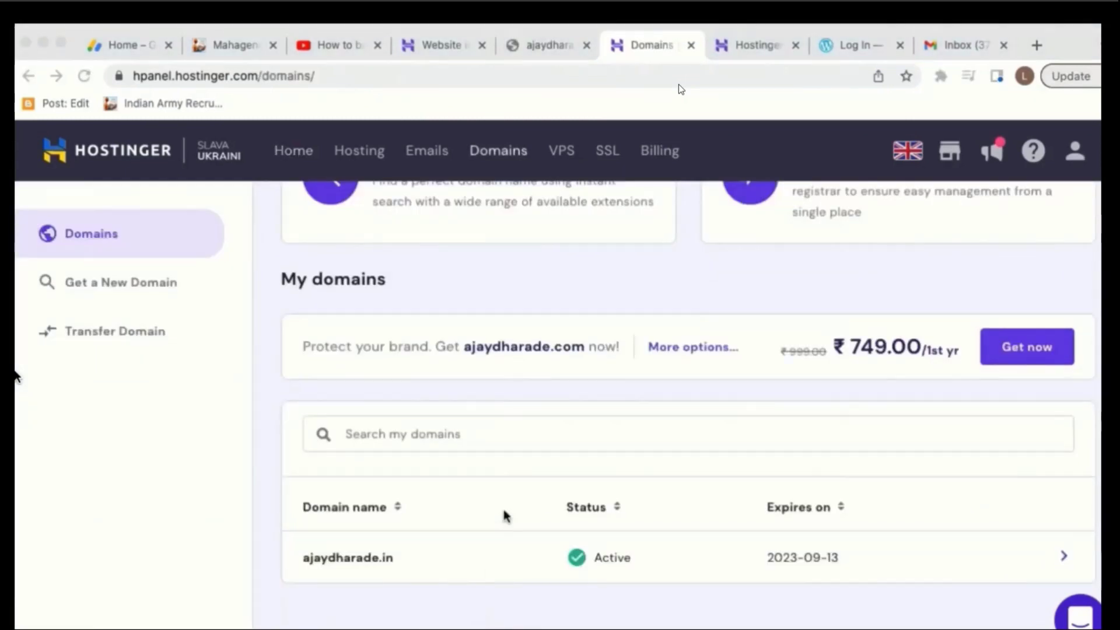
{"action": "scroll", "coordinate": [504, 517], "scroll_direction": "up", "scroll_amount": 3}
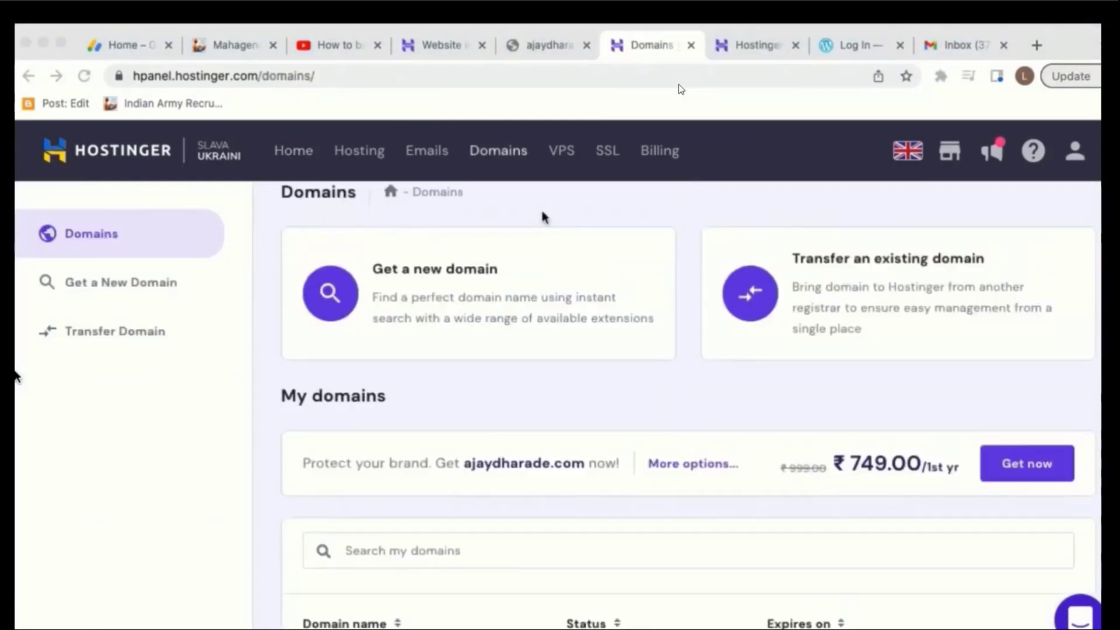
{"action": "left_click", "coordinate": [607, 153]}
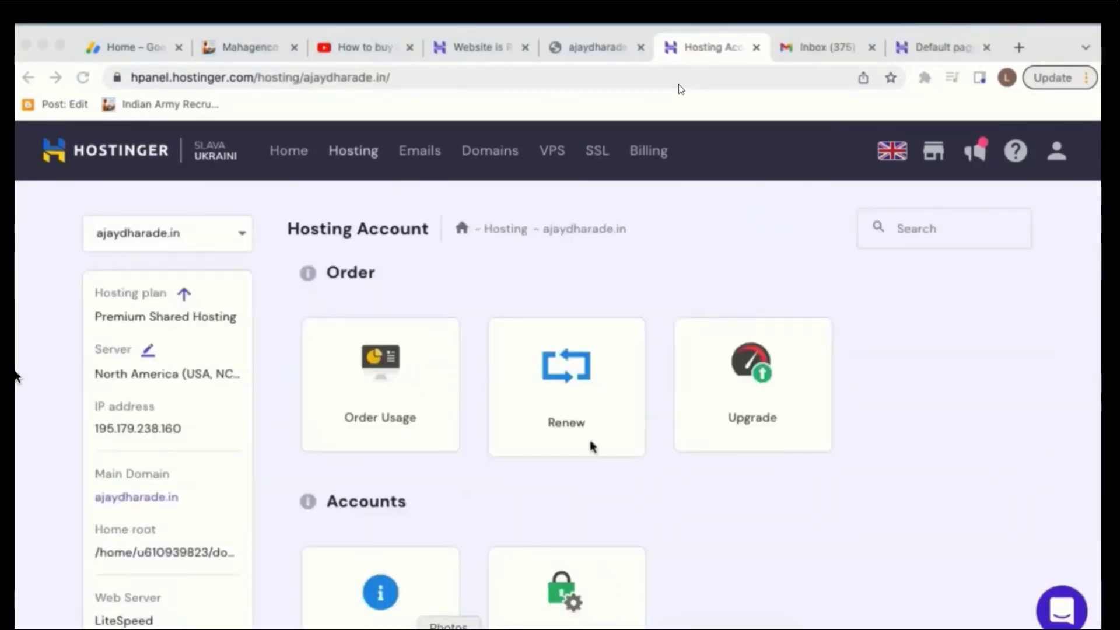
- Reload the new domain's website and inspect its connection security information
{"action": "left_click", "coordinate": [595, 51]}
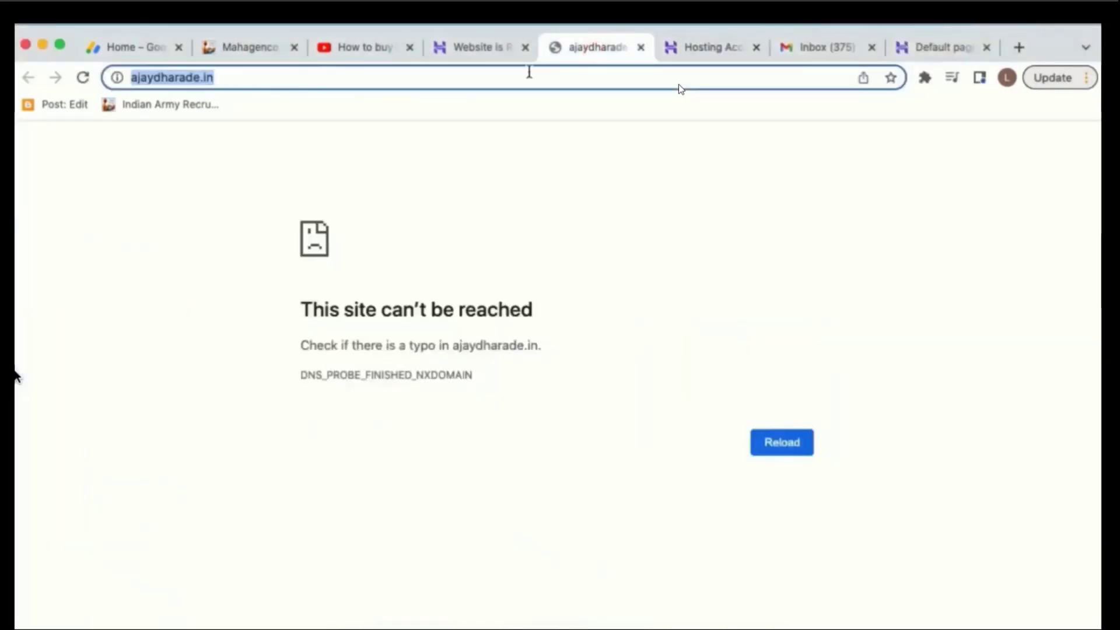
{"action": "left_click", "coordinate": [83, 78]}
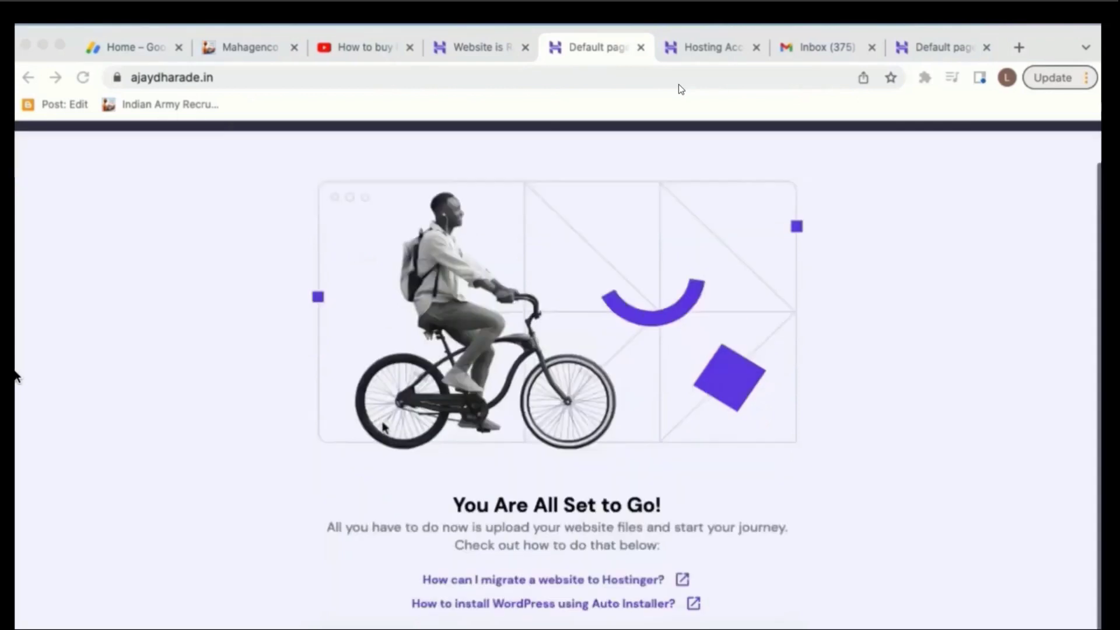
{"action": "left_click", "coordinate": [116, 77]}
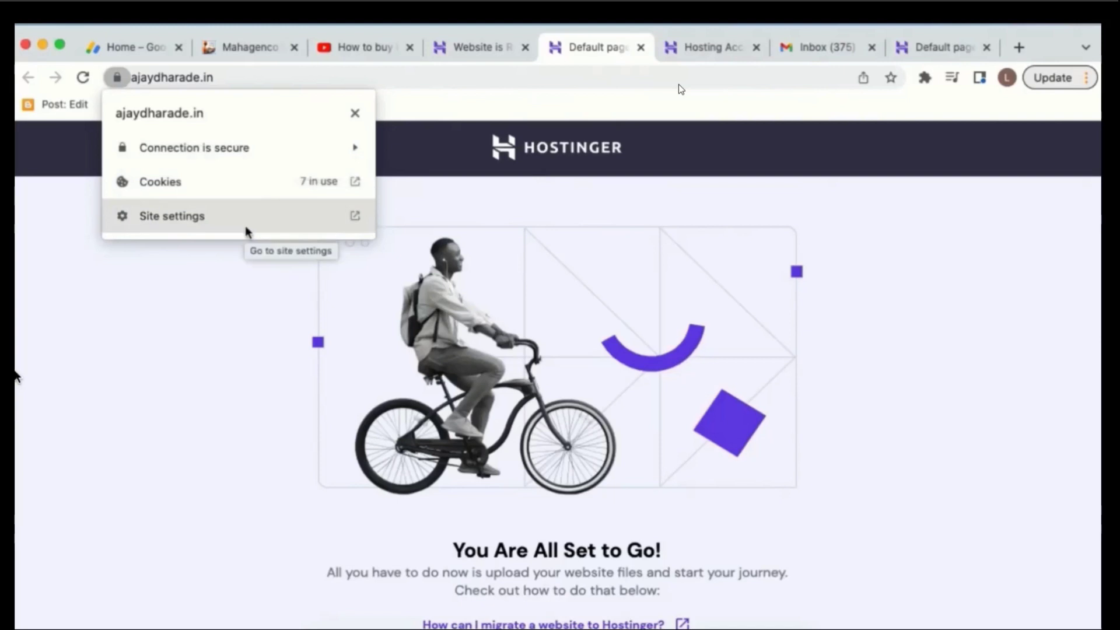
- Return to the hosting panel and check the status of the Lifetime SSL certificate
{"action": "left_click", "coordinate": [702, 48]}
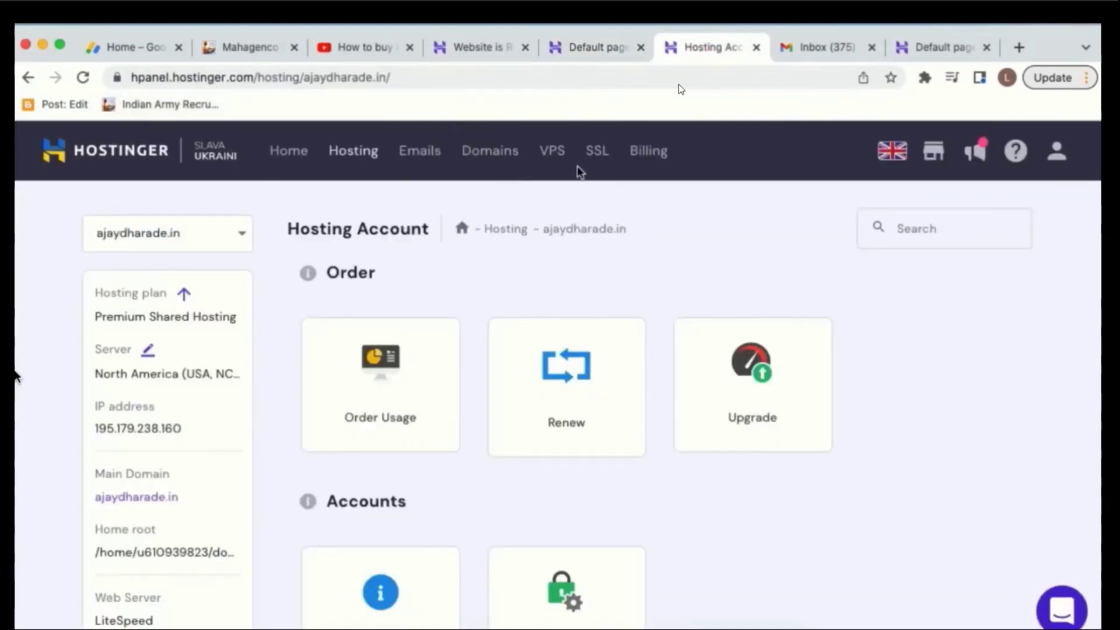
{"action": "left_click", "coordinate": [601, 158]}
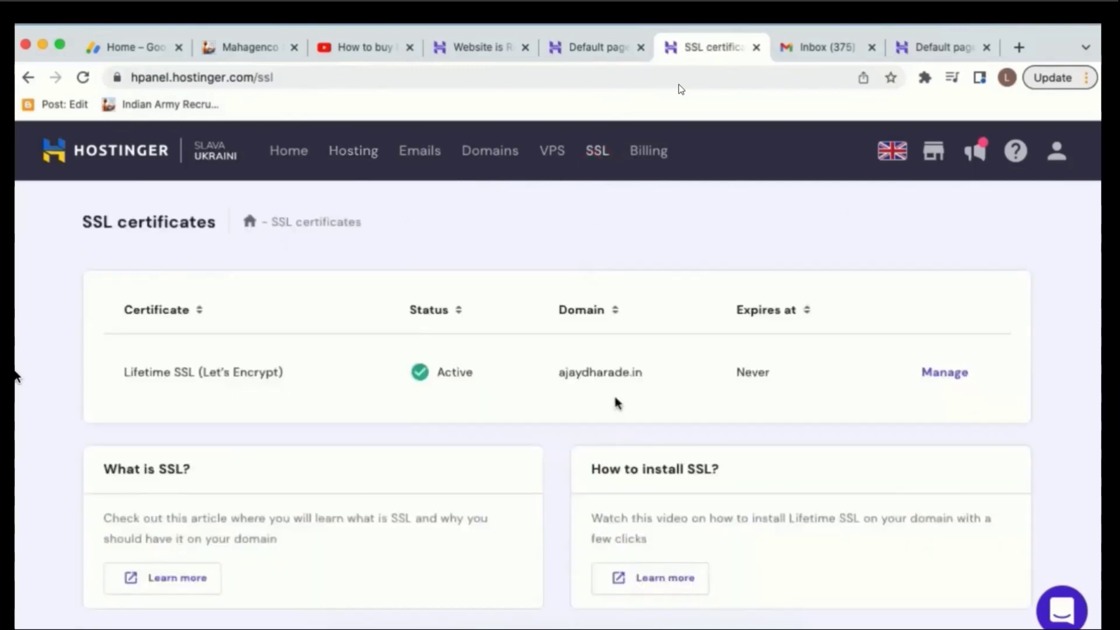
{"action": "left_click_drag", "start_coordinate": [400, 365], "coordinate": [494, 377]}
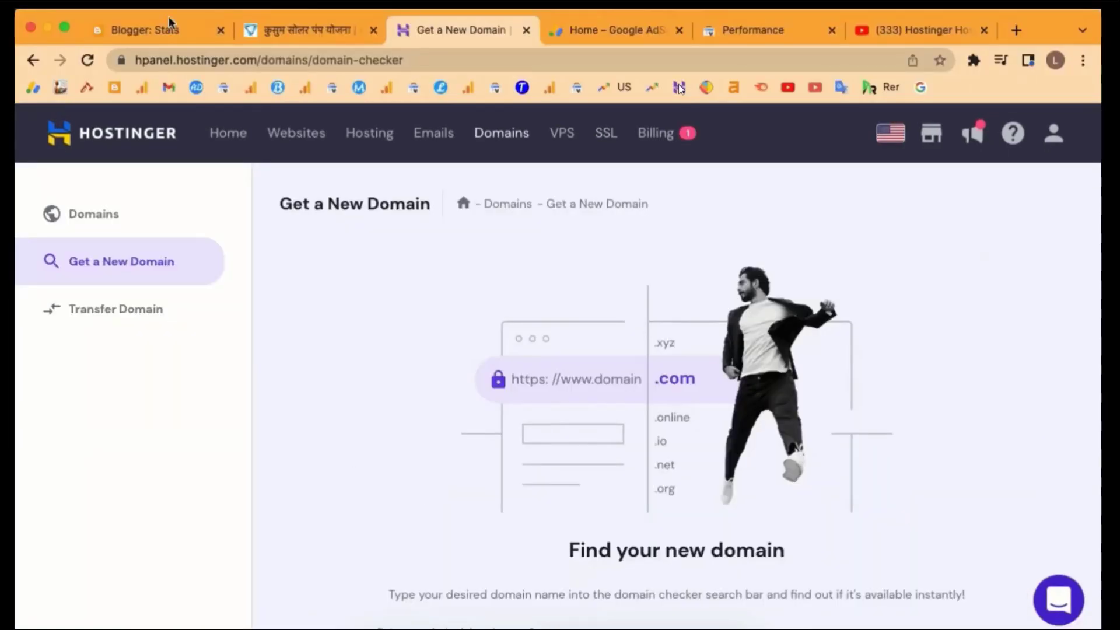
- View the Maharashtra Update stats in Blogger, and open the Premium Shared Hosting plan's website list in Hostinger
{"action": "left_click", "coordinate": [155, 31]}
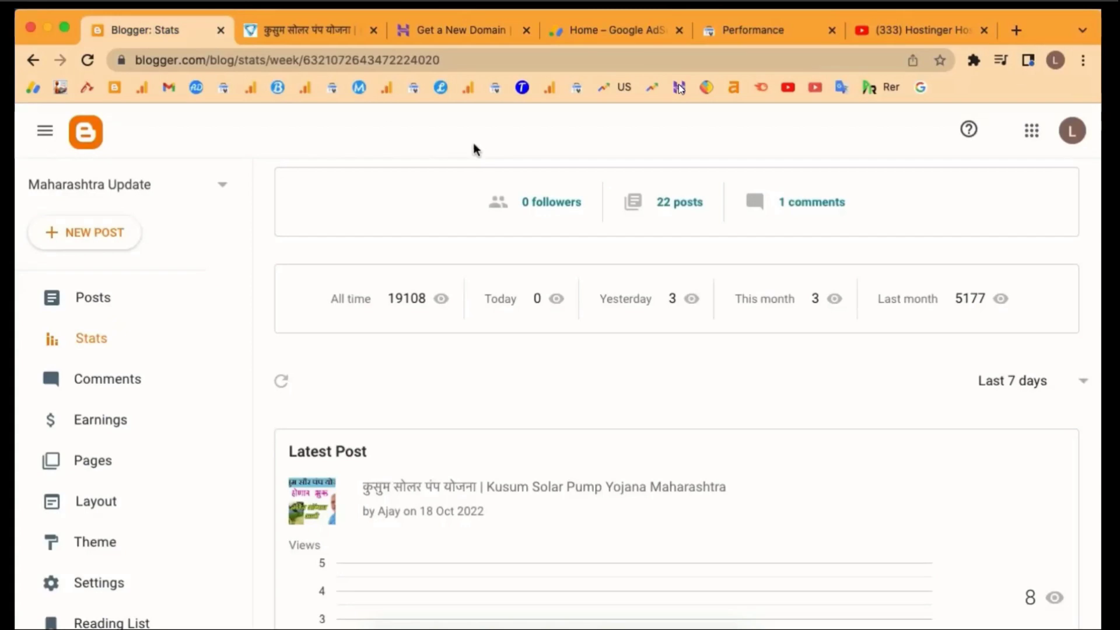
{"action": "left_click", "coordinate": [446, 31]}
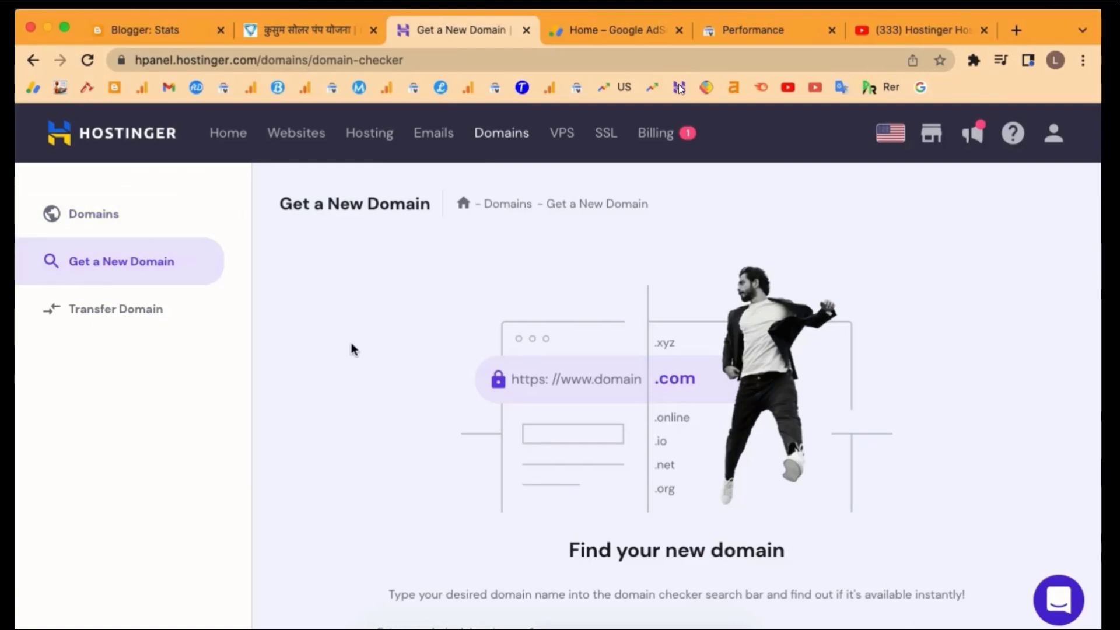
{"action": "left_click", "coordinate": [371, 136]}
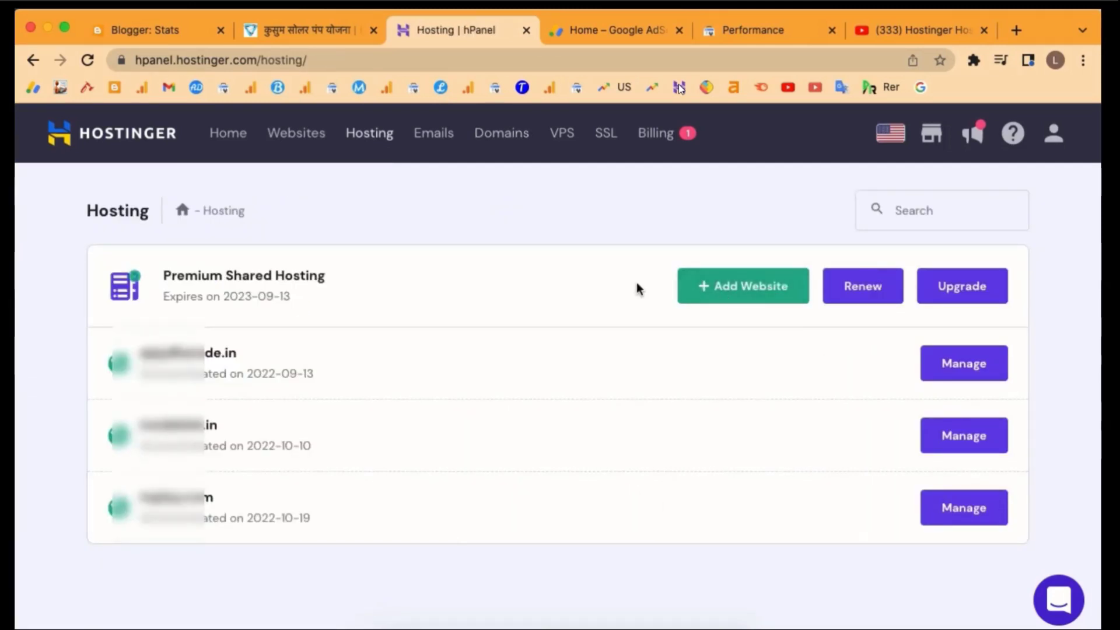
{"action": "left_click_drag", "start_coordinate": [338, 285], "coordinate": [165, 267]}
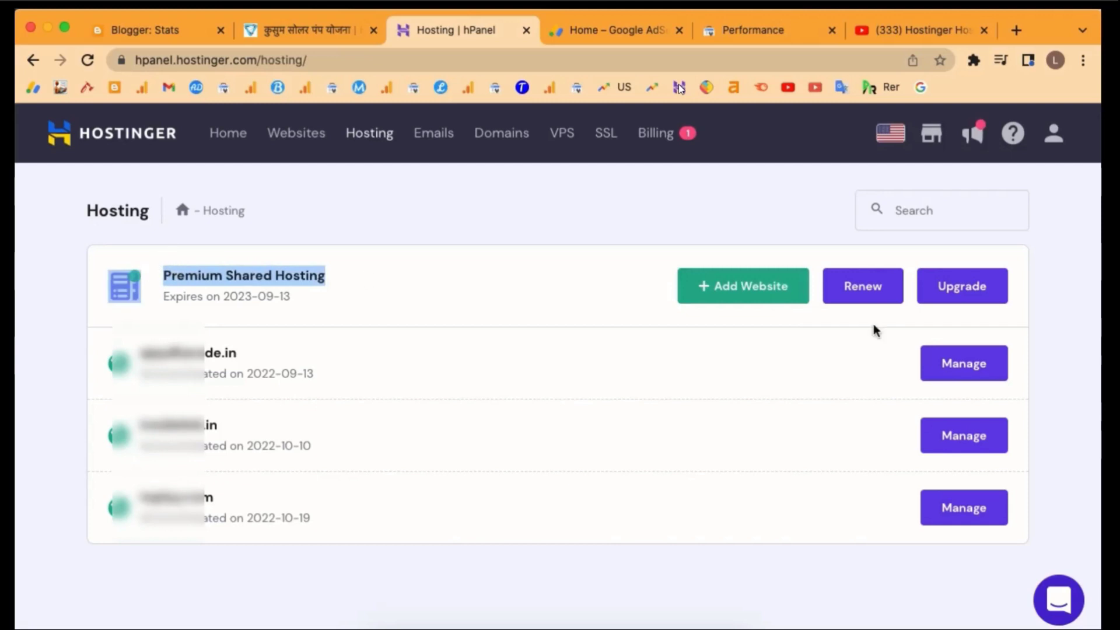
{"action": "left_click", "coordinate": [747, 267]}
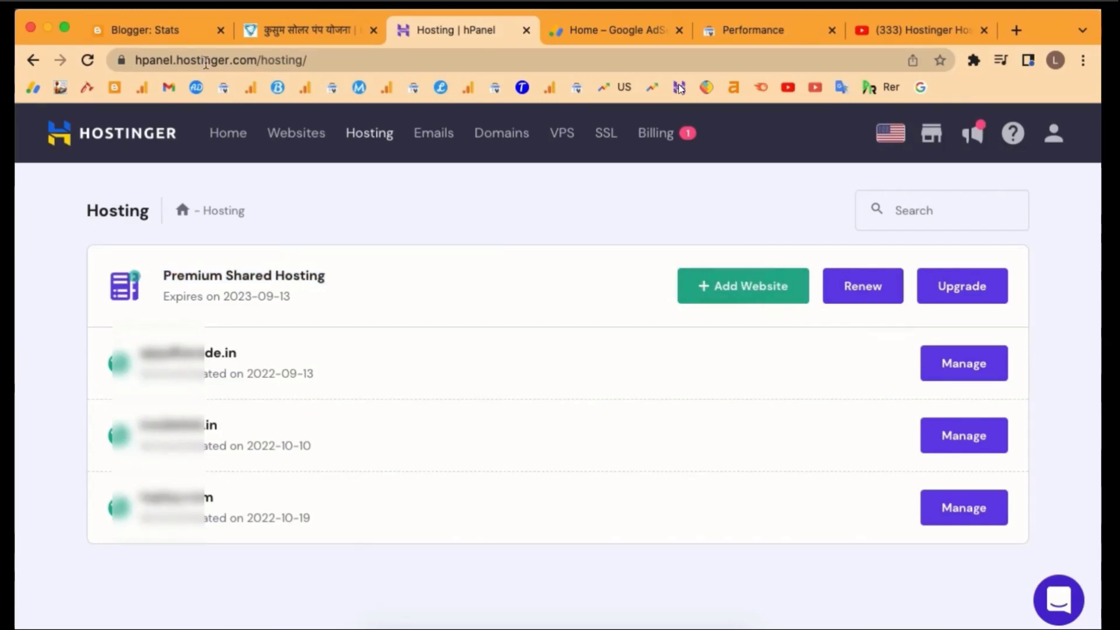
{"action": "left_click", "coordinate": [272, 31]}
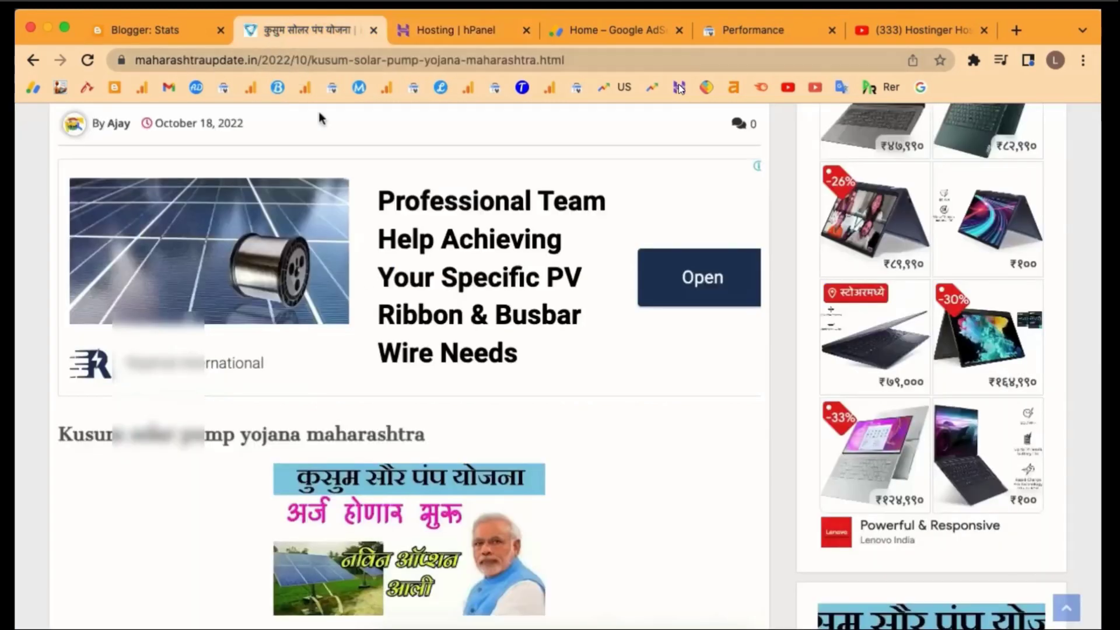
{"action": "left_click", "coordinate": [189, 58]}
{"action": "left_click", "coordinate": [183, 60]}
{"action": "left_click_drag", "start_coordinate": [328, 60], "coordinate": [103, 66]}
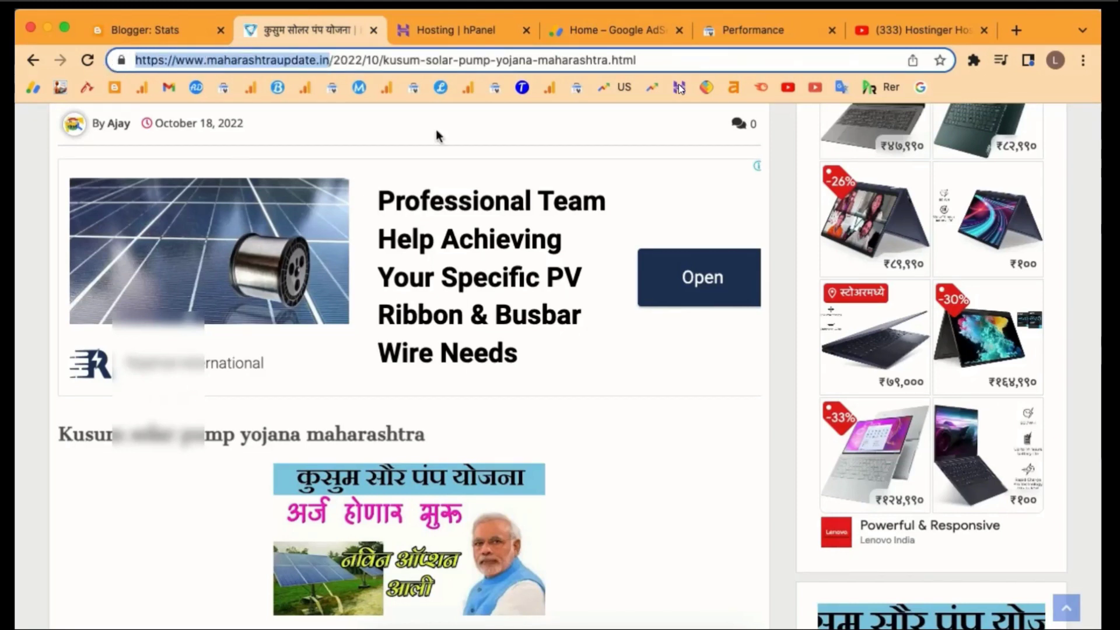
- Switch to Hostinger hPanel, open the plan's website migrate-or-create setup, and go back to the hPanel home page
{"action": "left_click", "coordinate": [433, 32]}
{"action": "left_click", "coordinate": [726, 296]}
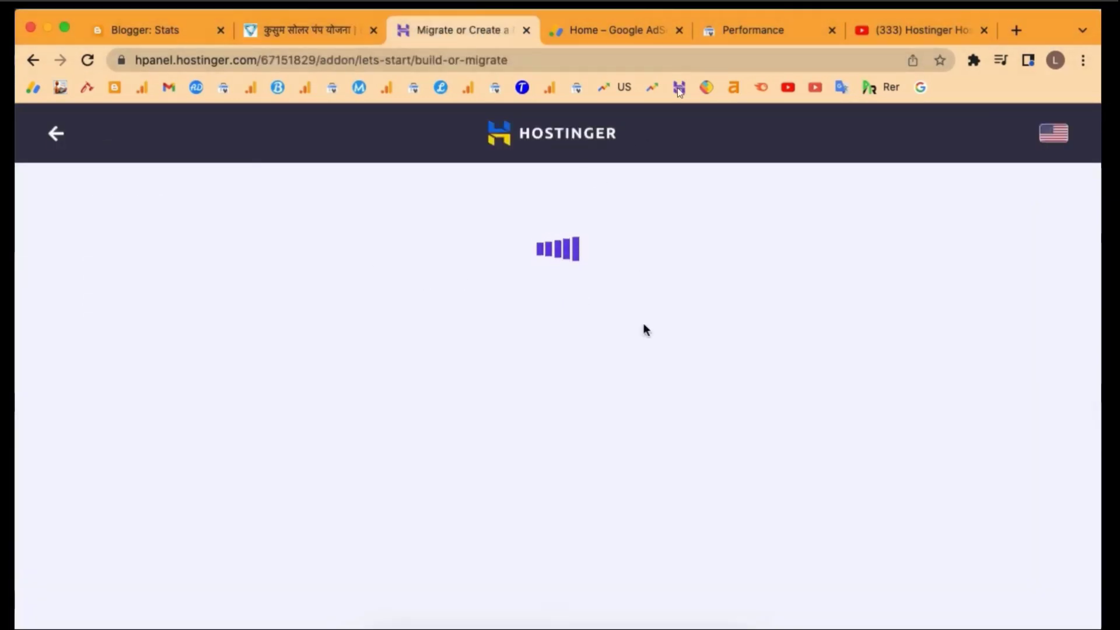
{"action": "left_click", "coordinate": [676, 90]}
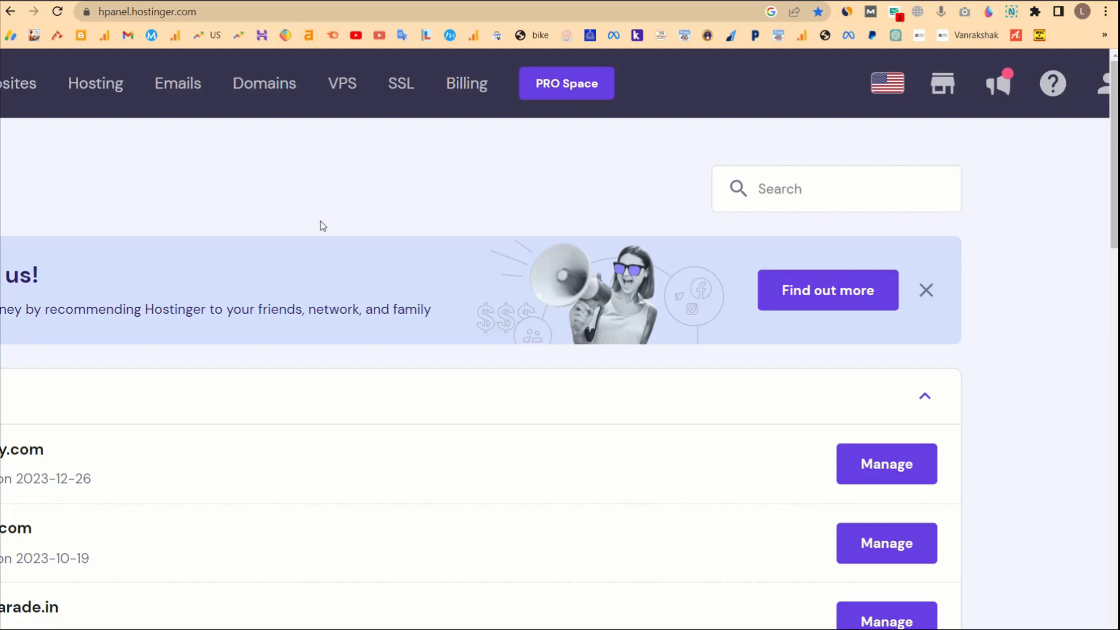
- Open the new-domain search in the Domains section and try to look up "kinemaster mod apk.life"
{"action": "left_click", "coordinate": [262, 94]}
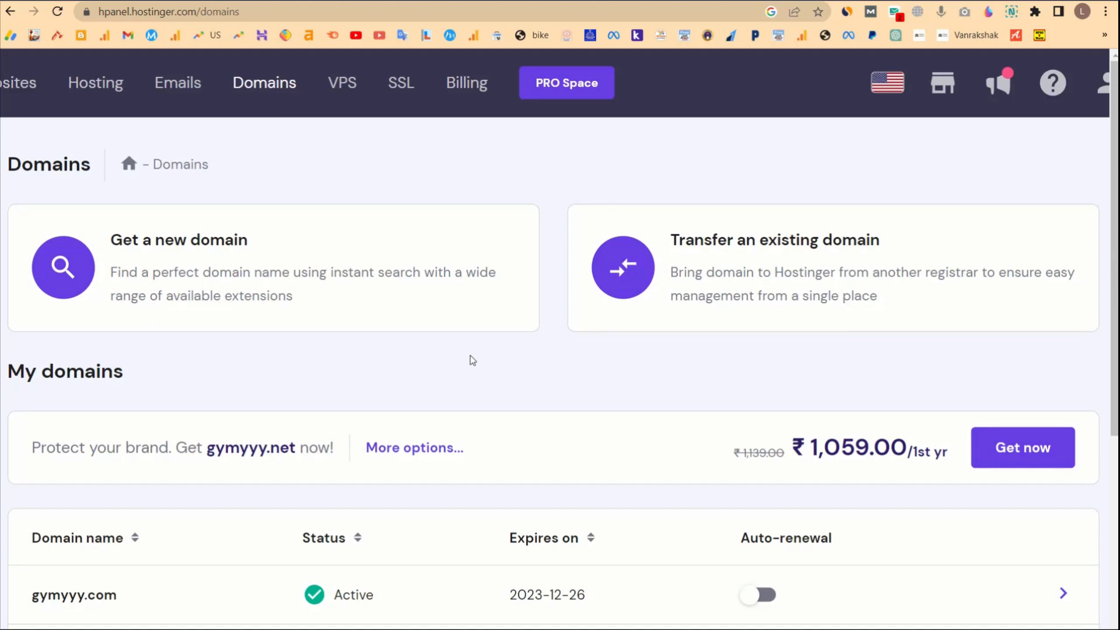
{"action": "left_click", "coordinate": [76, 269]}
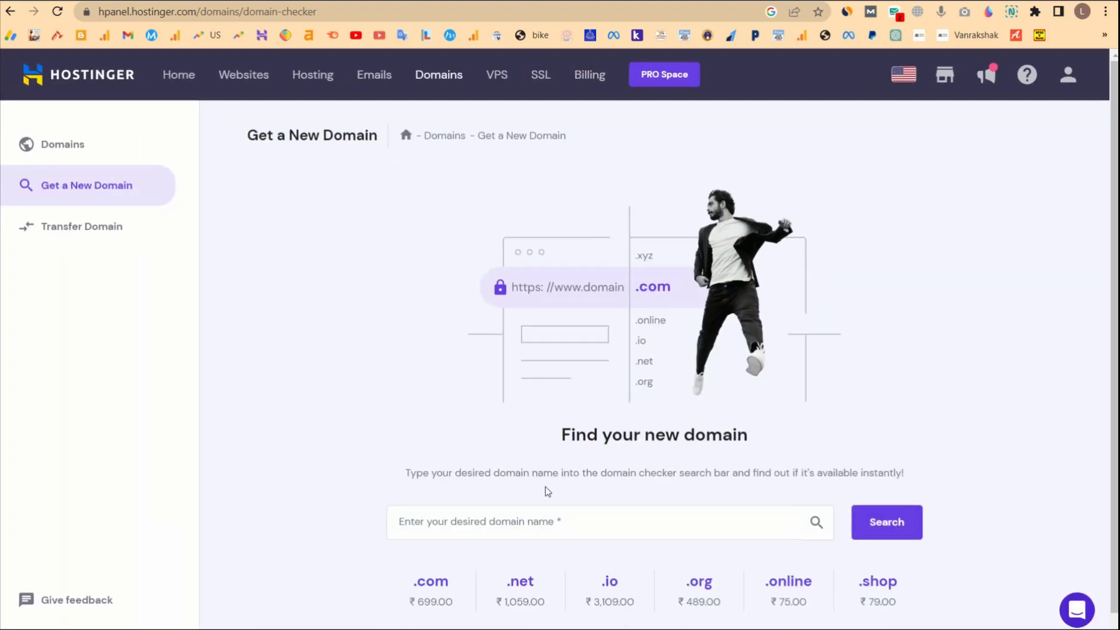
{"action": "left_click", "coordinate": [553, 532]}
{"action": "type", "text": "kinemaster mod apk.life"}
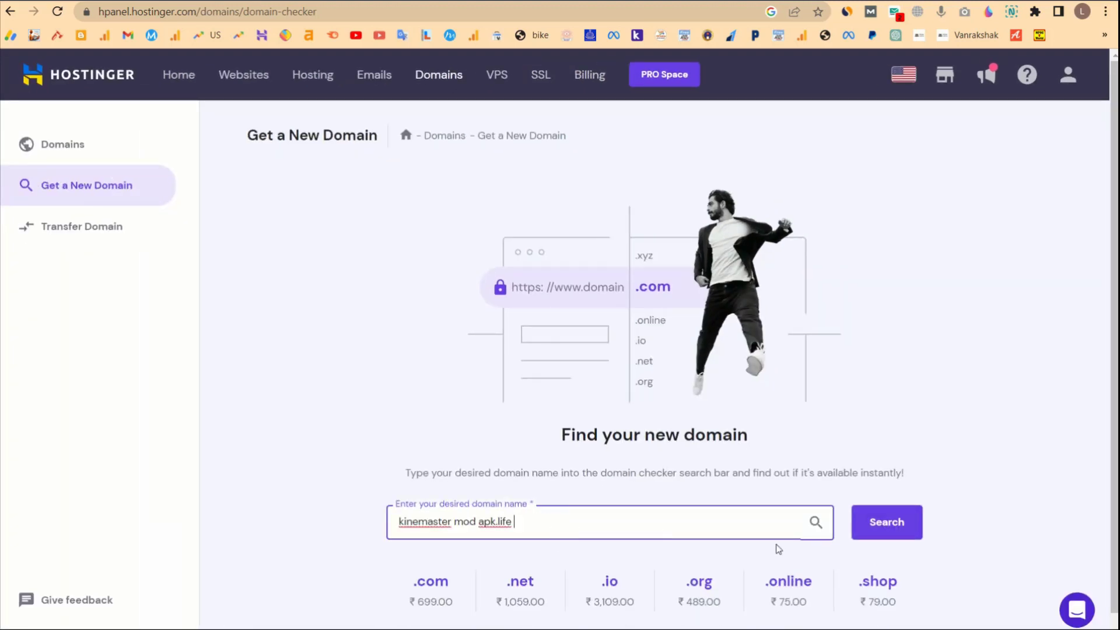
{"action": "left_click", "coordinate": [898, 524]}
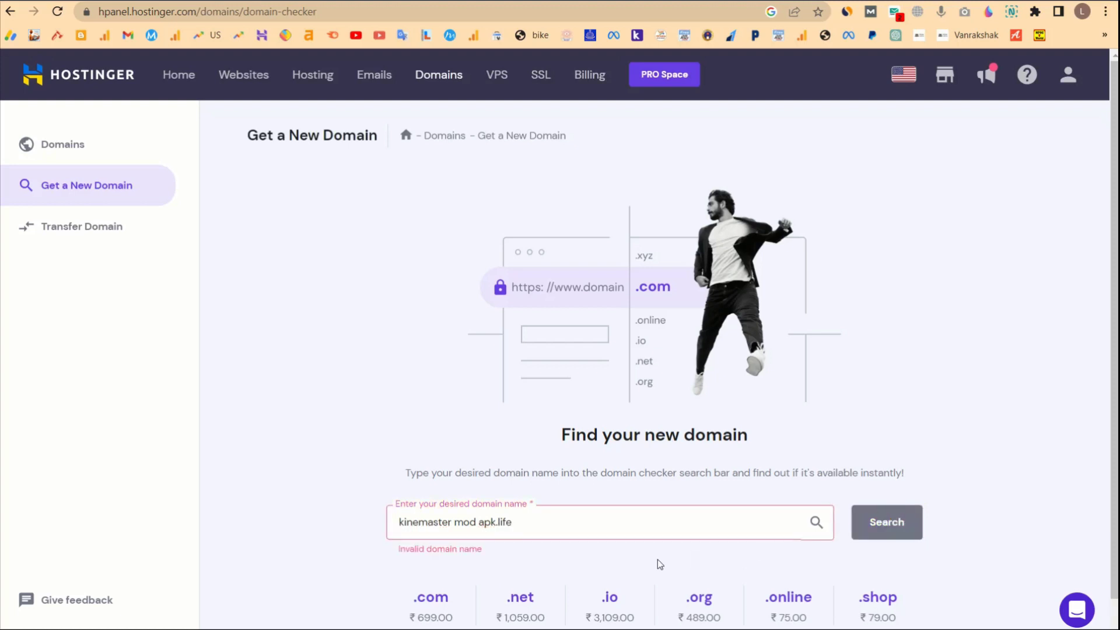
- Remove the spaces so the domain name reads kinemastermodapk.life and search for its availability
{"action": "left_click", "coordinate": [481, 524]}
{"action": "key", "text": "BackSpace"}
{"action": "key", "text": "BackSpace"}
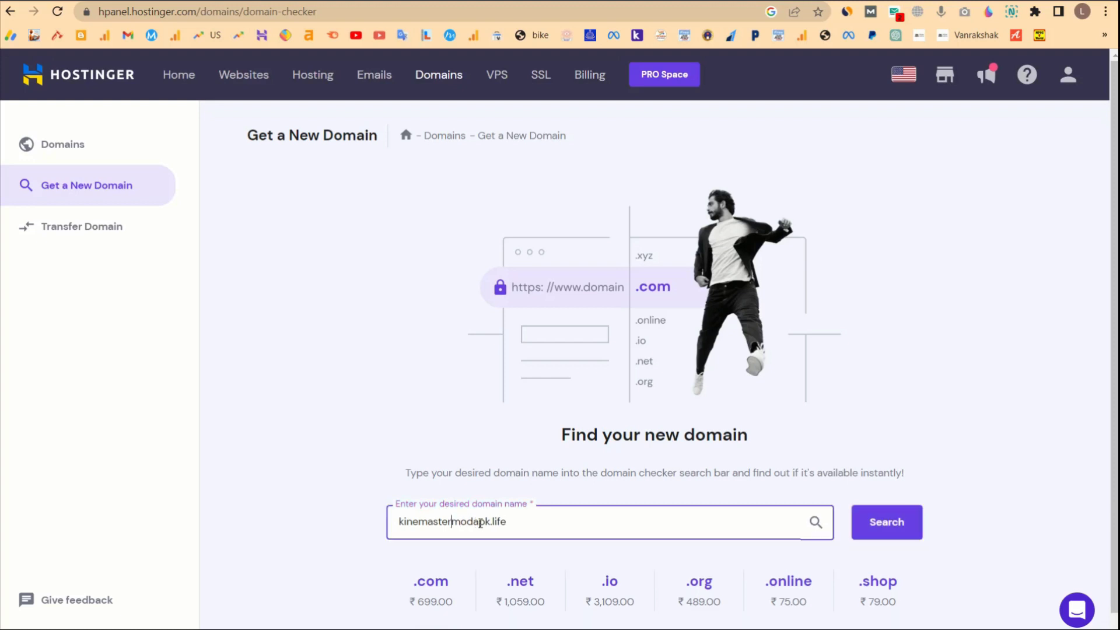
{"action": "left_click", "coordinate": [885, 517]}
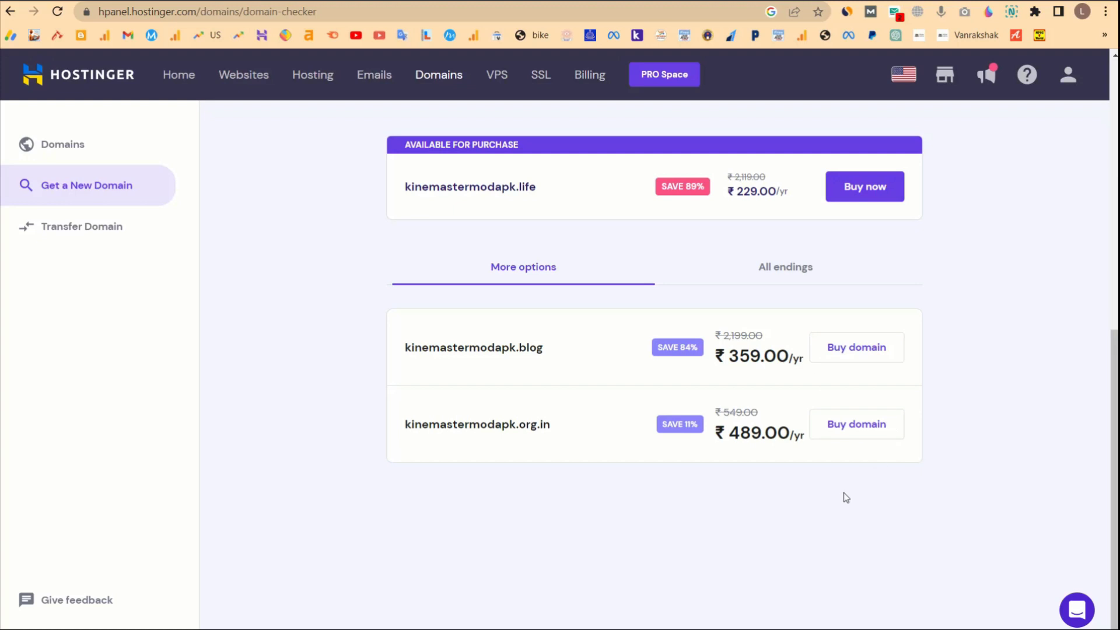
- Buy kinemastermodapk.life for 1 year, review the order total, and proceed to the payment method selection
{"action": "scroll", "coordinate": [827, 437], "scroll_direction": "up", "scroll_amount": 2}
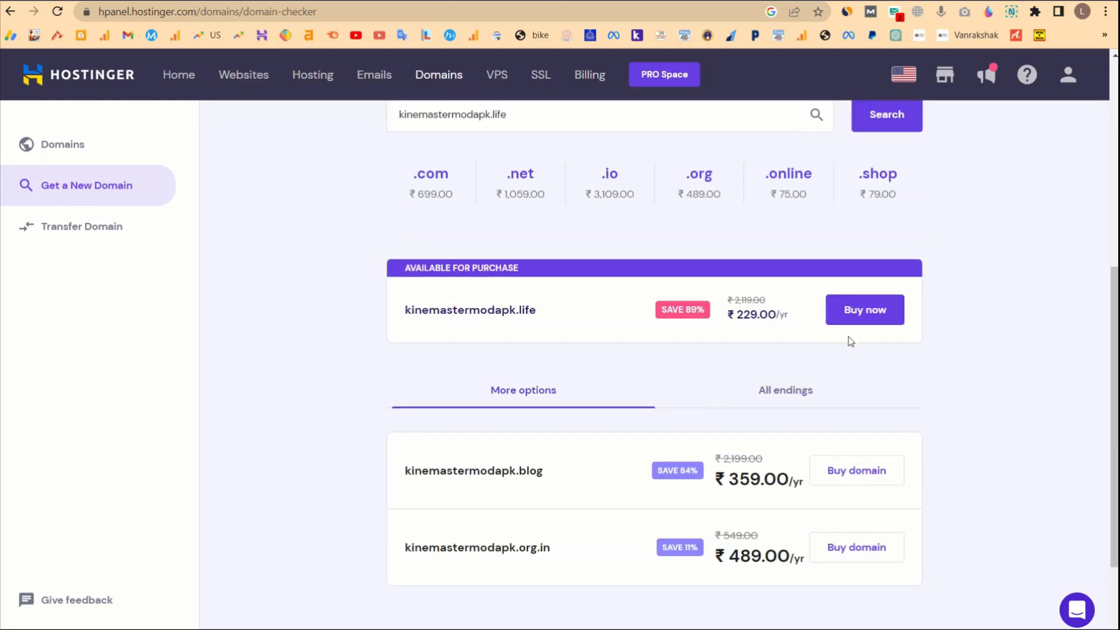
{"action": "left_click", "coordinate": [864, 315]}
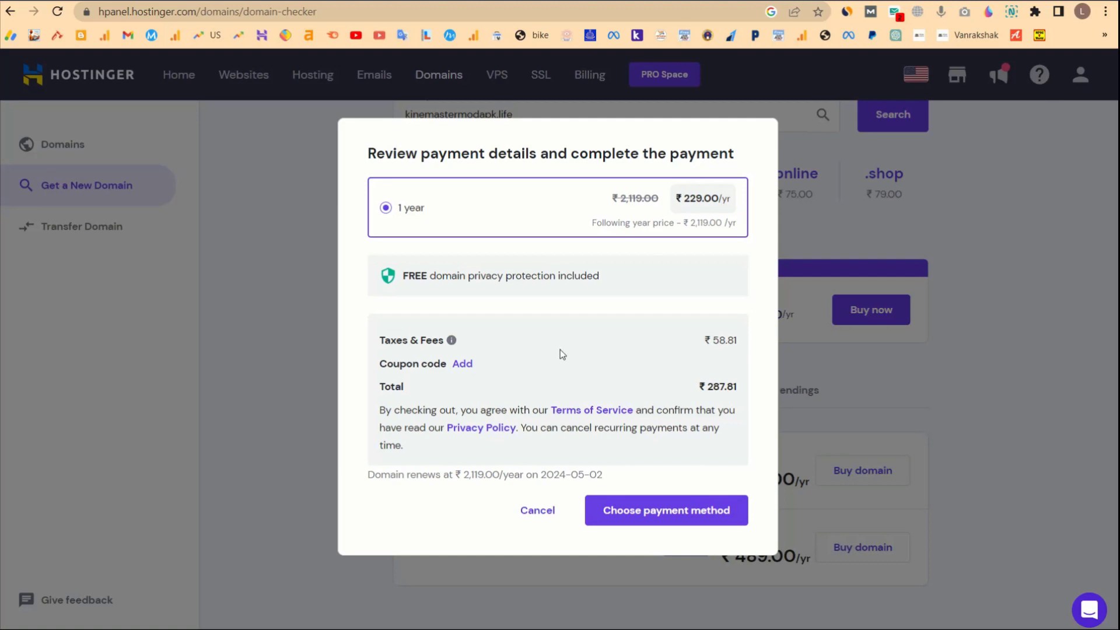
{"action": "left_click_drag", "start_coordinate": [694, 390], "coordinate": [732, 388]}
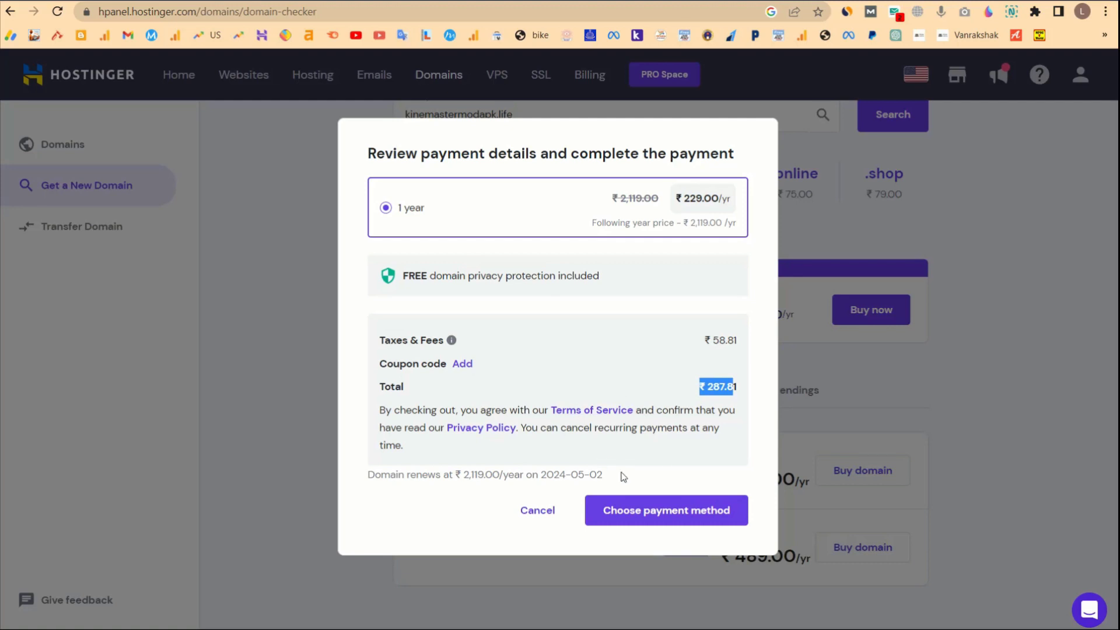
{"action": "left_click", "coordinate": [629, 509]}
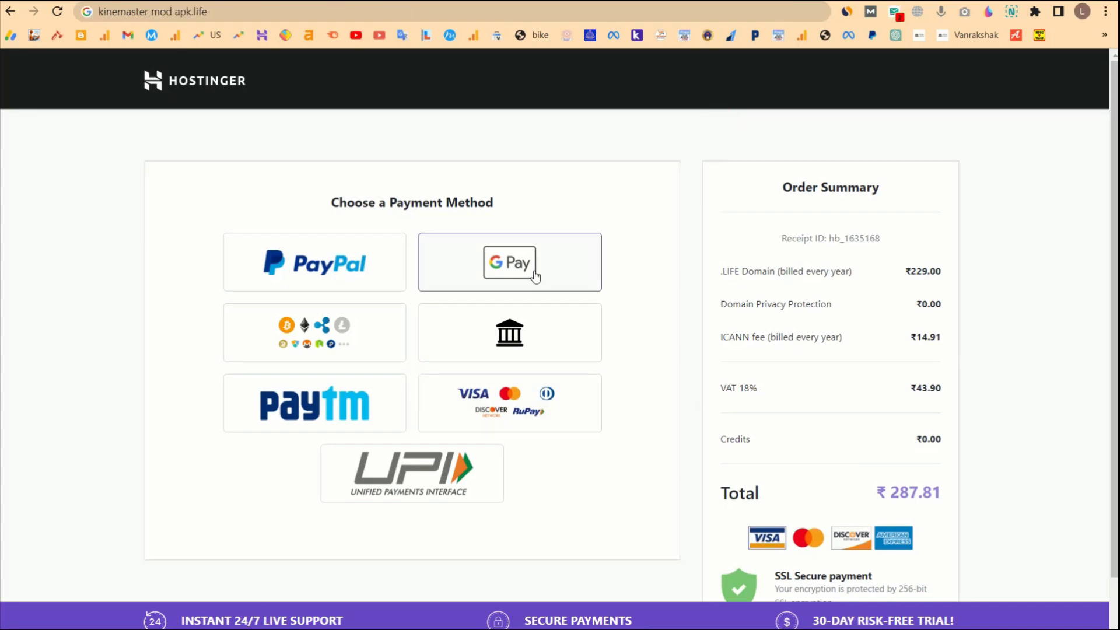
- Look at the order summary and the UPI payment form, and pay for the domain with Paytm Balance
{"action": "scroll", "coordinate": [488, 447], "scroll_direction": "down", "scroll_amount": 1}
{"action": "left_click_drag", "start_coordinate": [847, 430], "coordinate": [963, 425]}
{"action": "left_click", "coordinate": [458, 432]}
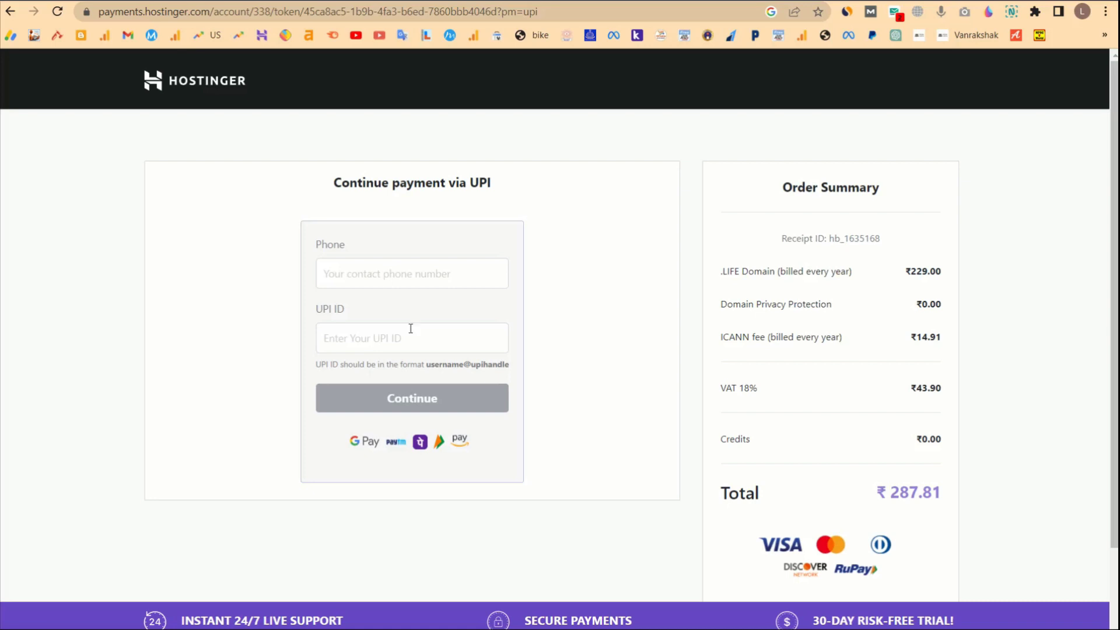
{"action": "left_click", "coordinate": [724, 124]}
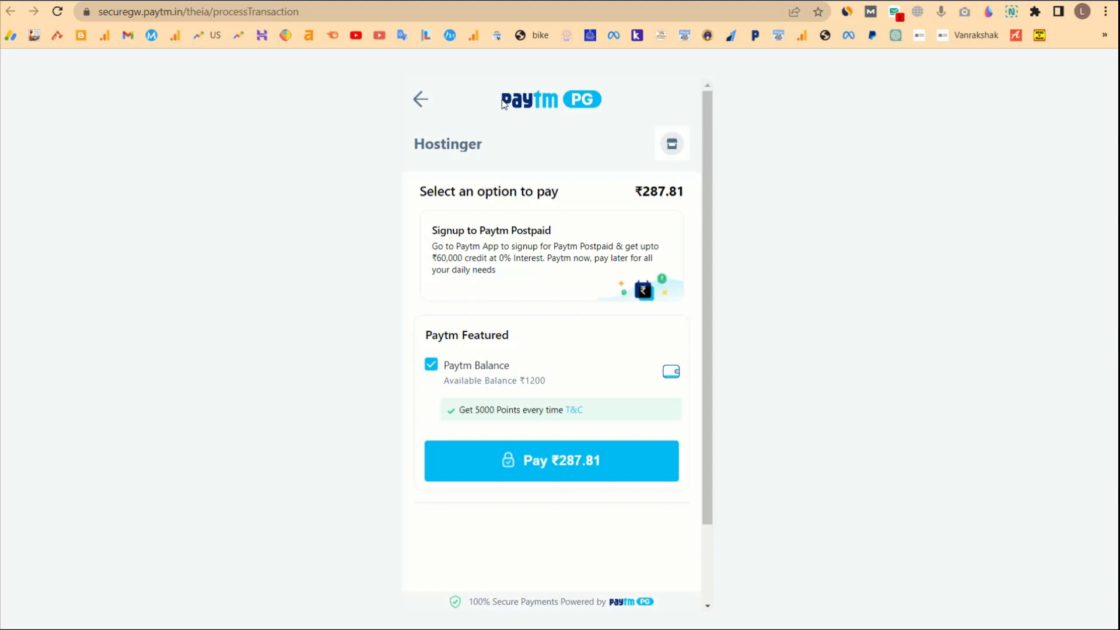
{"action": "left_click", "coordinate": [543, 469]}
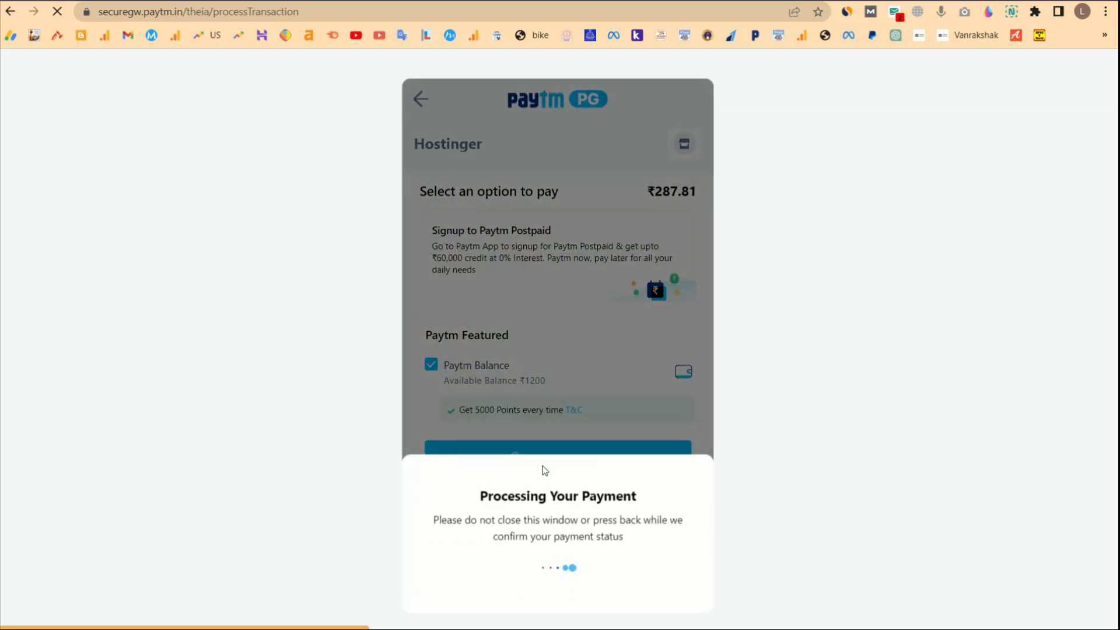
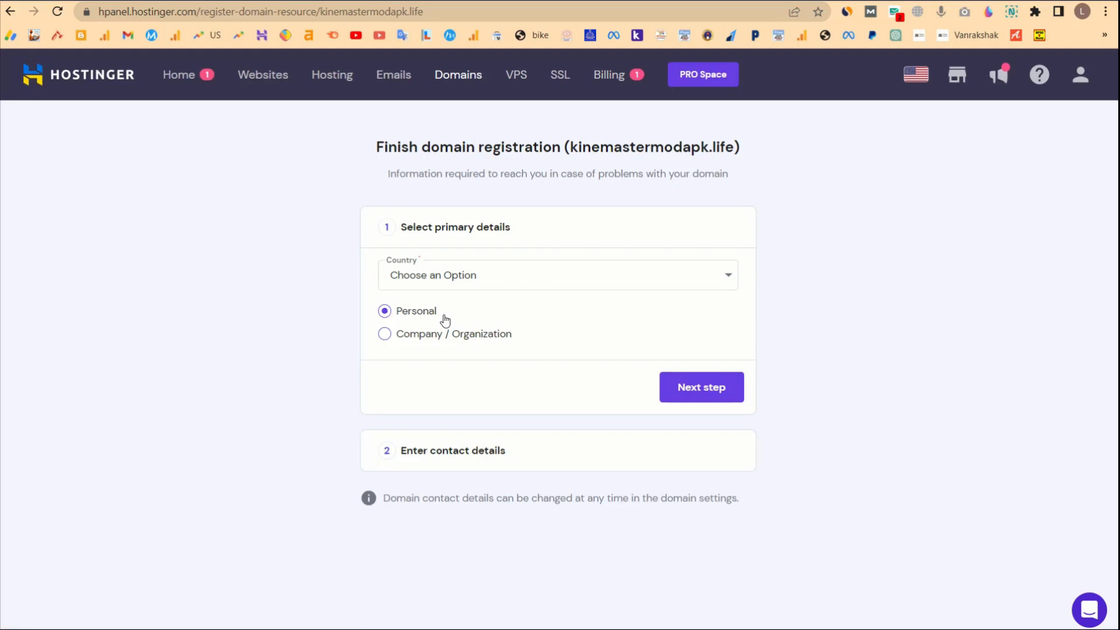
- Set the registration country to India, keep the Personal registrant type, and proceed to the contact details
{"action": "left_click", "coordinate": [482, 277]}
{"action": "type", "text": "india"}
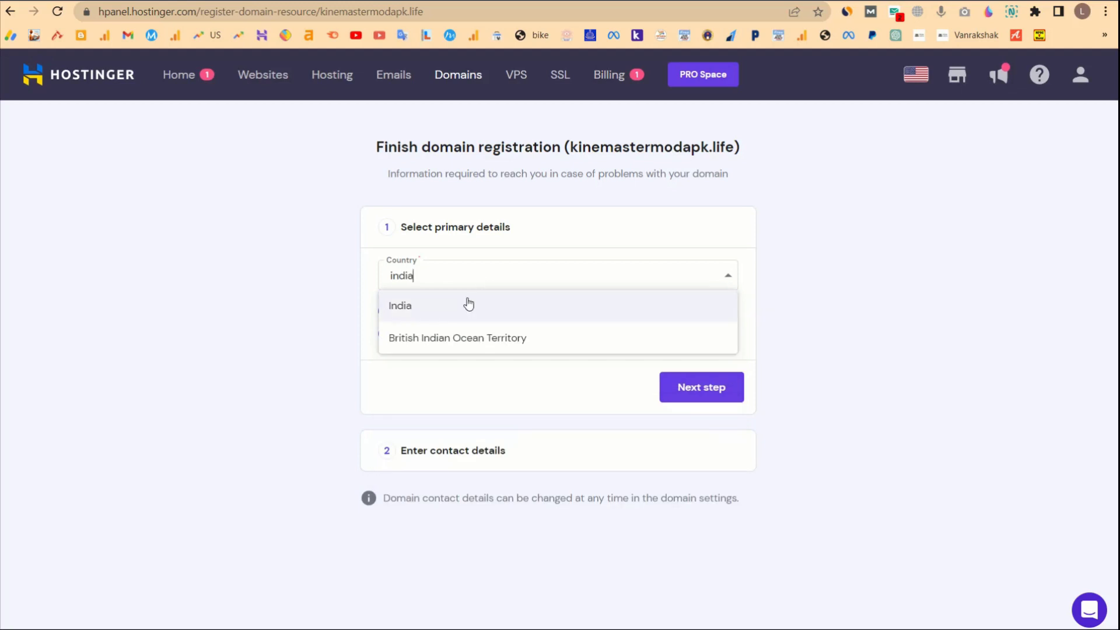
{"action": "left_click", "coordinate": [440, 308]}
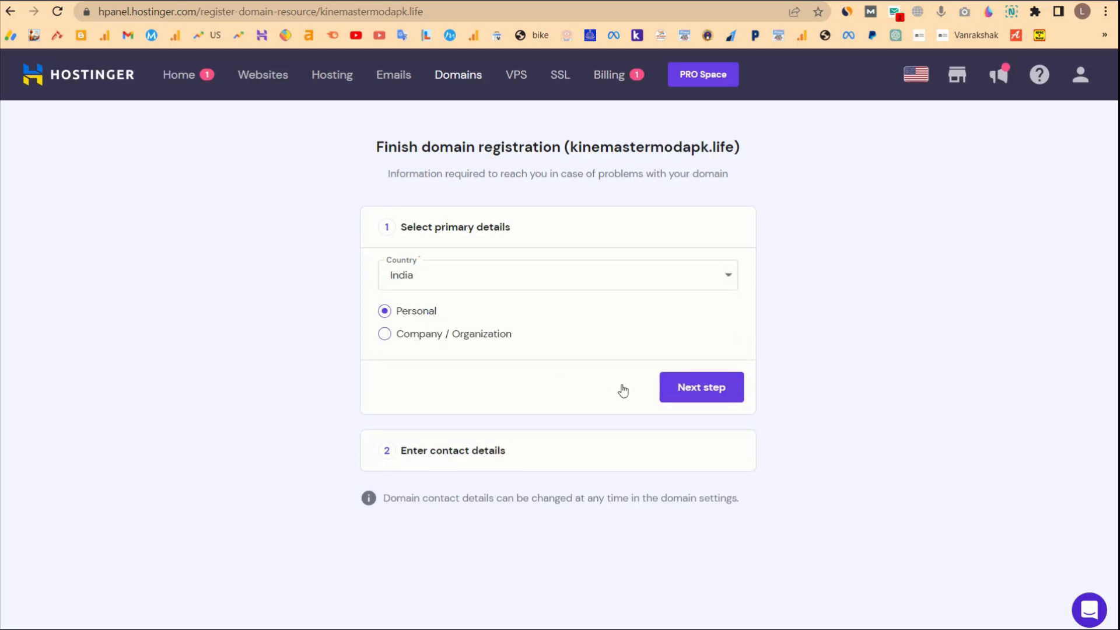
{"action": "left_click", "coordinate": [699, 389]}
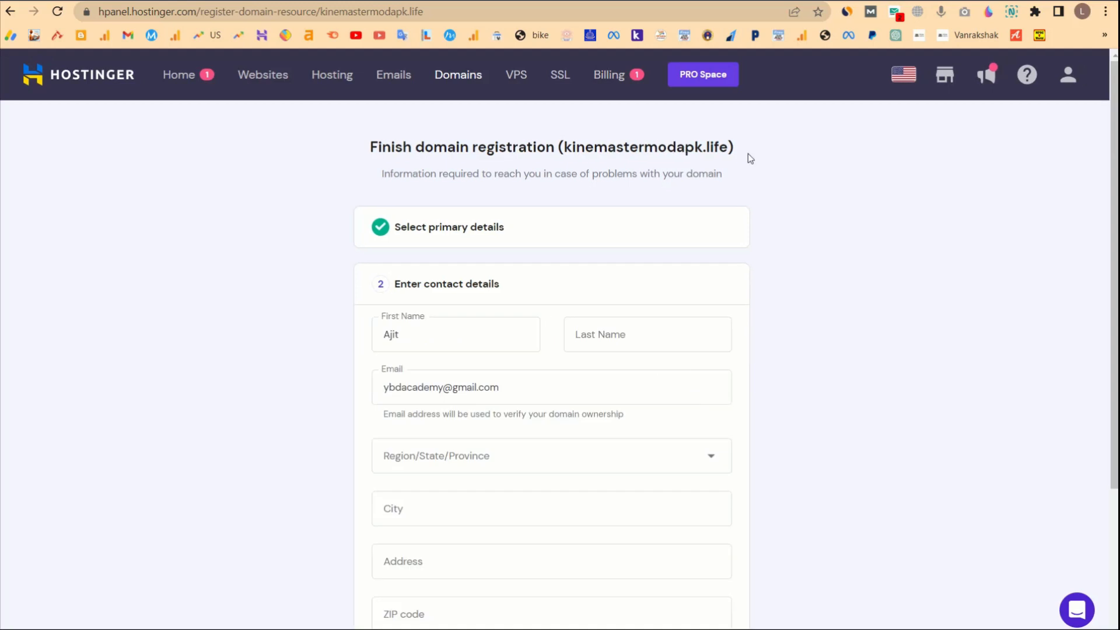
- Submit the contact details to finish registering kinemastermodapk.life and continue to its domain overview
{"action": "left_click", "coordinate": [723, 131]}
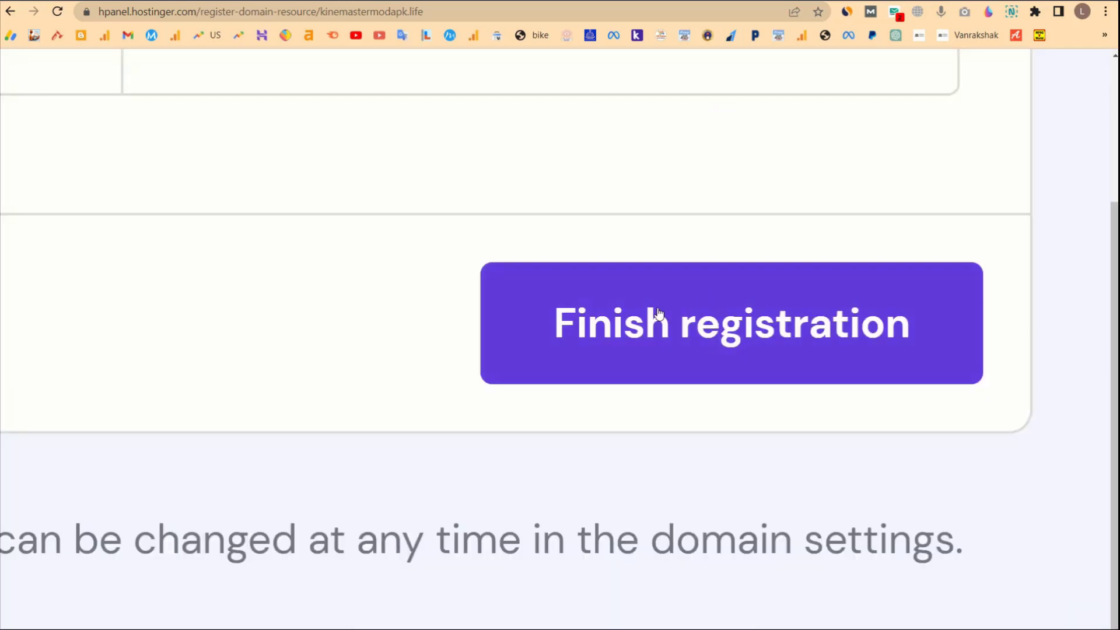
{"action": "left_click", "coordinate": [647, 319]}
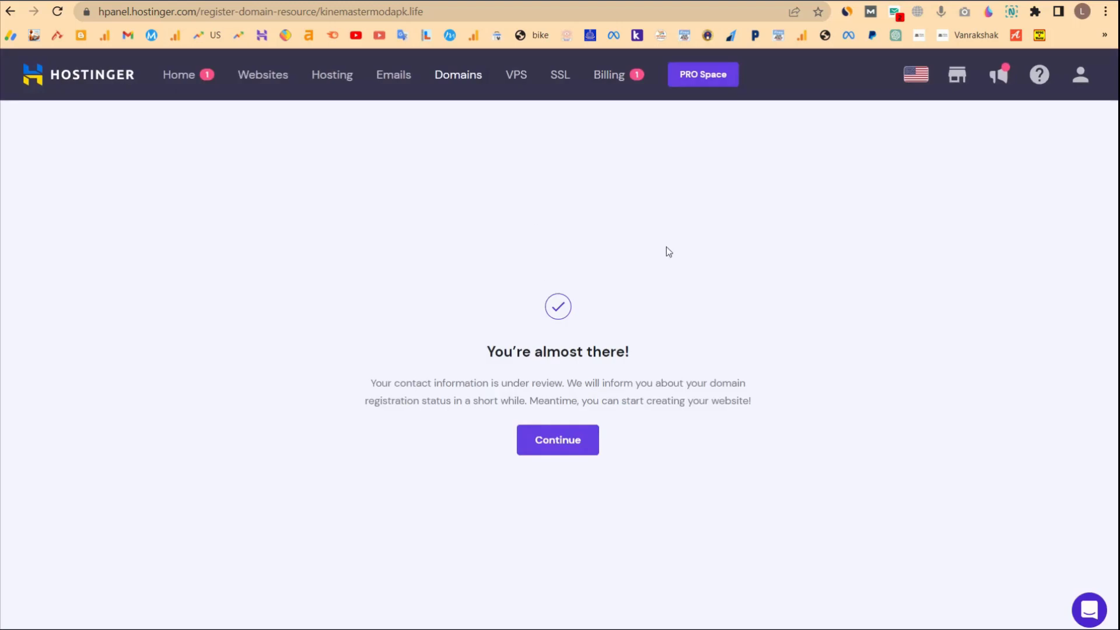
{"action": "left_click", "coordinate": [558, 442]}
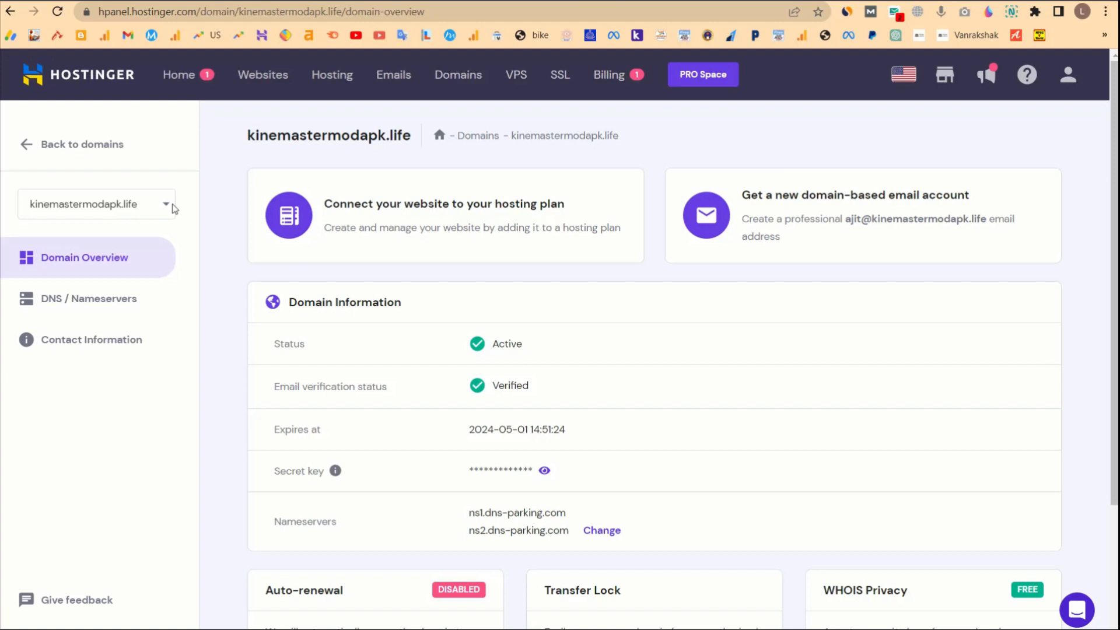
- Check the account's owned domains in the domain overview's selector, keeping kinemastermodapk.life selected
{"action": "left_click", "coordinate": [274, 82]}
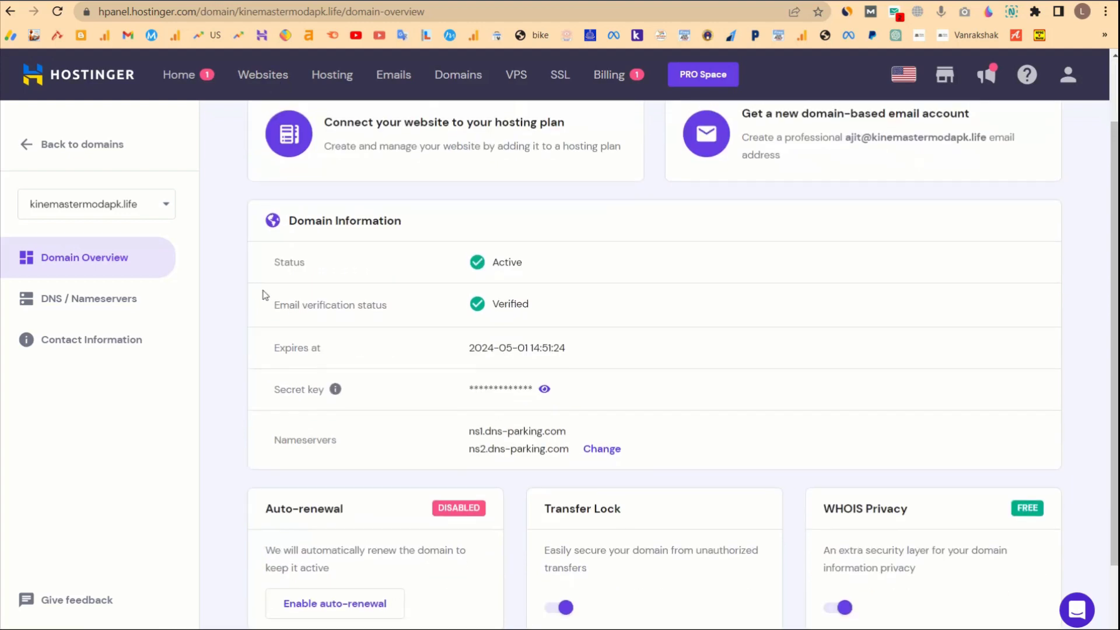
{"action": "left_click", "coordinate": [263, 76]}
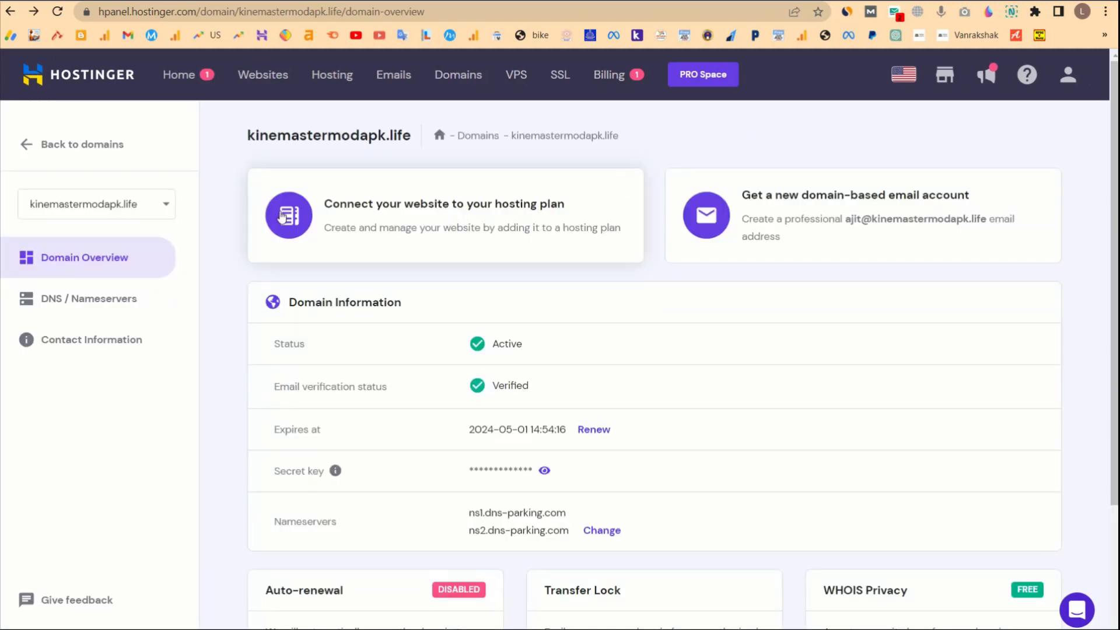
{"action": "left_click", "coordinate": [128, 207]}
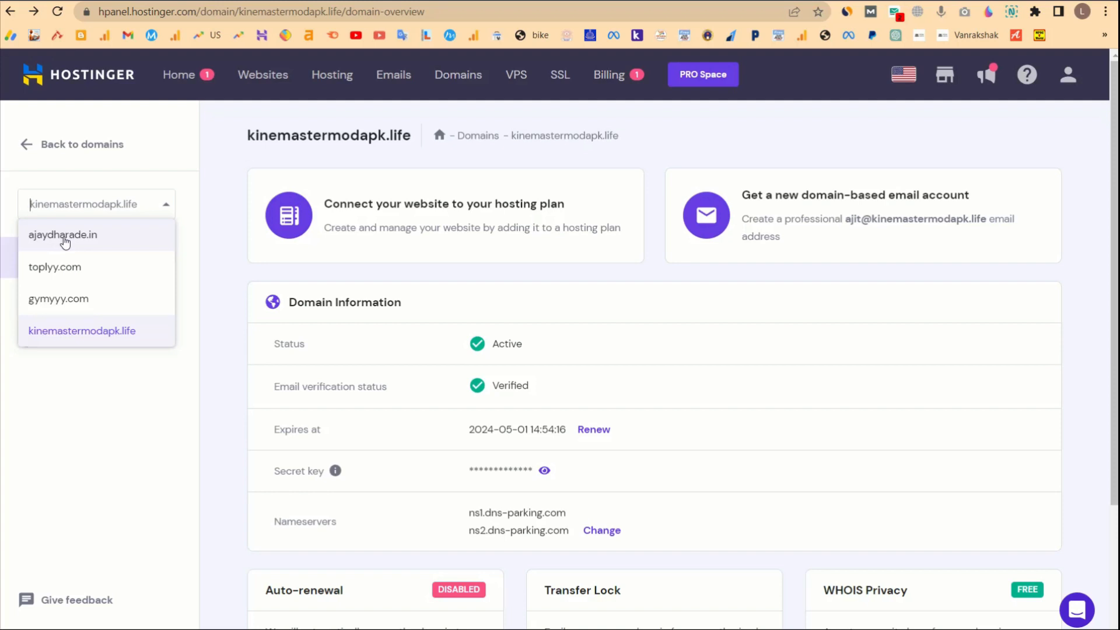
{"action": "left_click", "coordinate": [135, 204]}
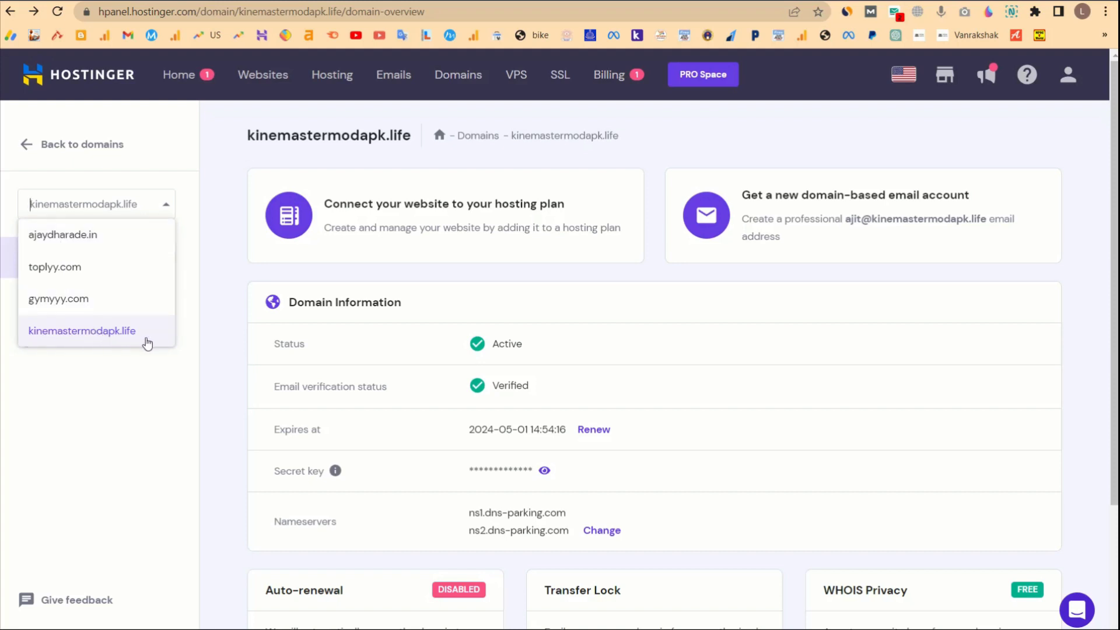
{"action": "left_click", "coordinate": [224, 347]}
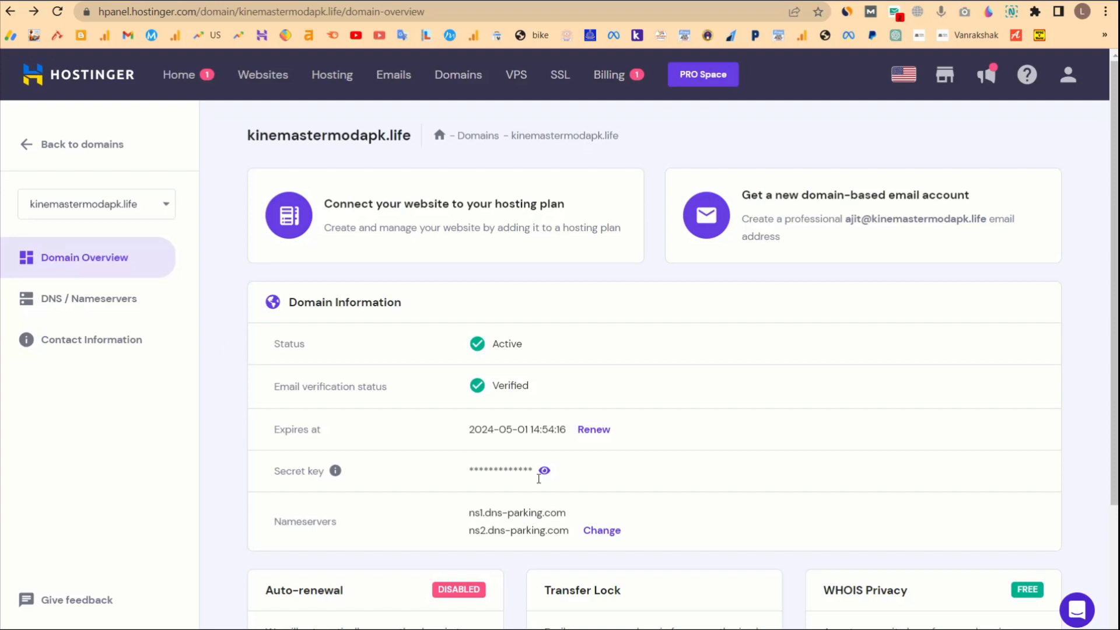
- Review the domain information, auto-renewal, transfer lock, and WHOIS privacy settings of kinemastermodapk.life
{"action": "scroll", "coordinate": [567, 493], "scroll_direction": "down", "scroll_amount": 3}
{"action": "scroll", "coordinate": [567, 494], "scroll_direction": "up", "scroll_amount": 3}
{"action": "scroll", "coordinate": [479, 415], "scroll_direction": "down", "scroll_amount": 3}
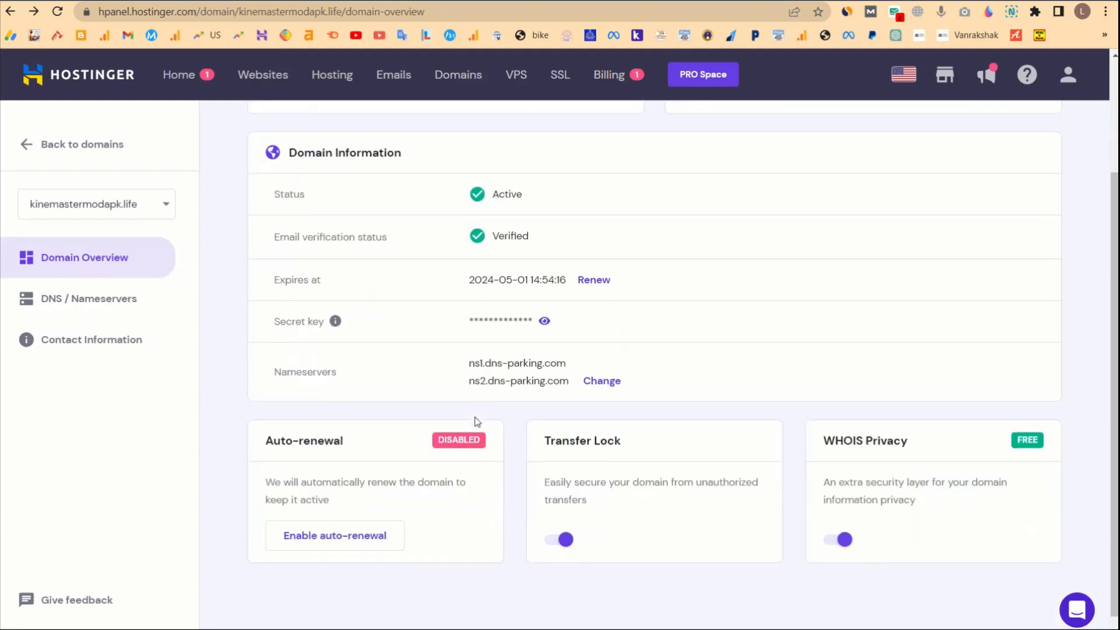
{"action": "scroll", "coordinate": [476, 422], "scroll_direction": "up", "scroll_amount": 3}
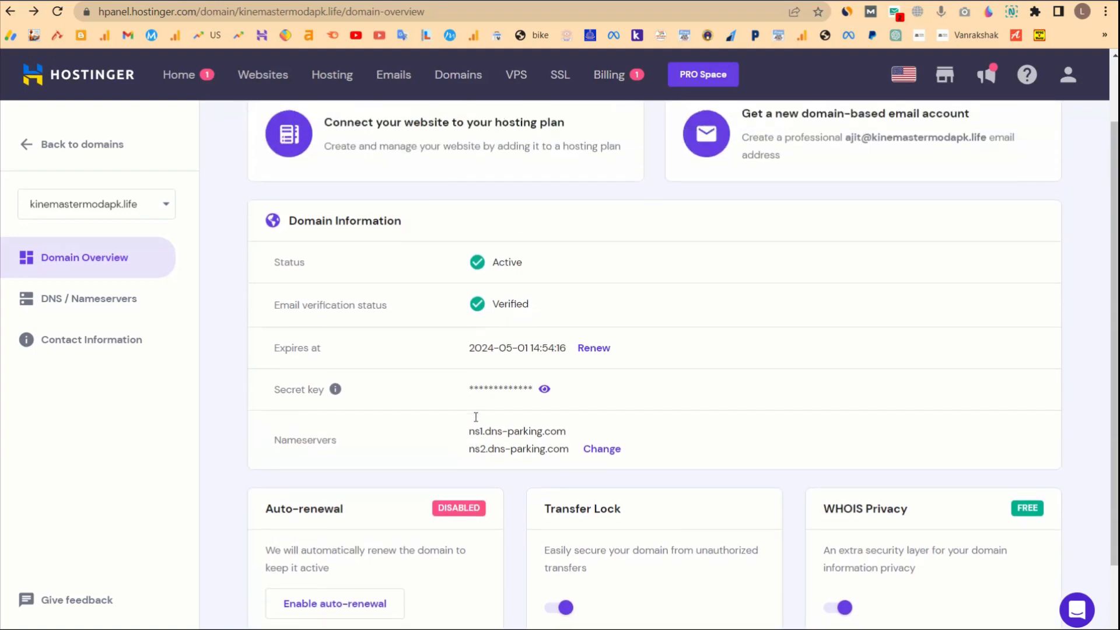
{"action": "scroll", "coordinate": [560, 340], "scroll_direction": "up", "scroll_amount": 1}
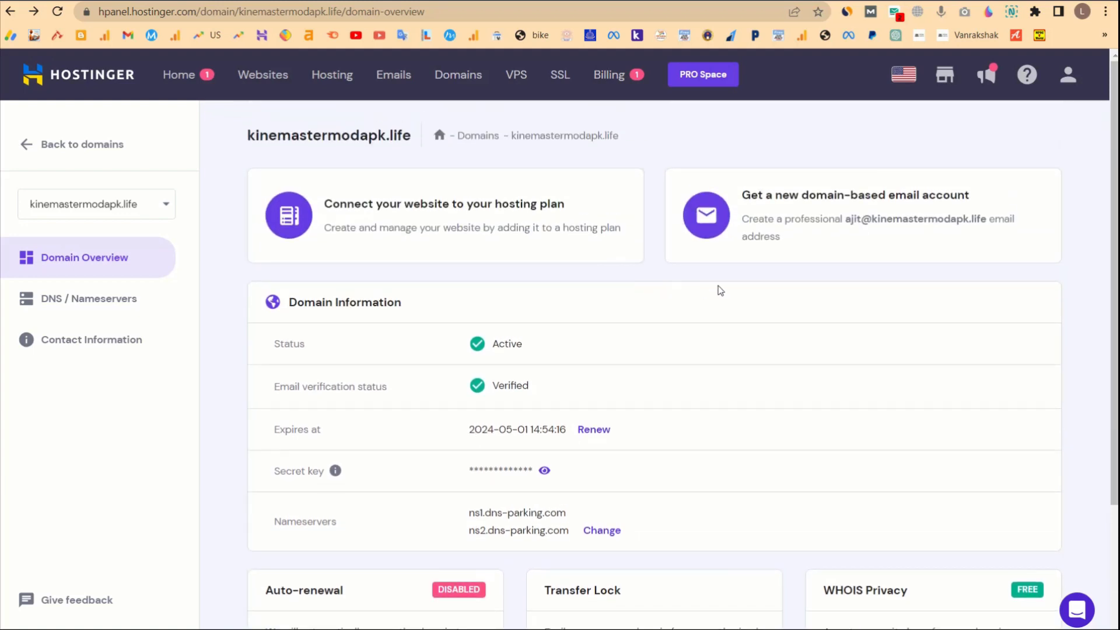
- View the hosting plans, return to the hPanel home page, and open the management dashboard for kinemastermodapk.life
{"action": "left_click", "coordinate": [342, 75]}
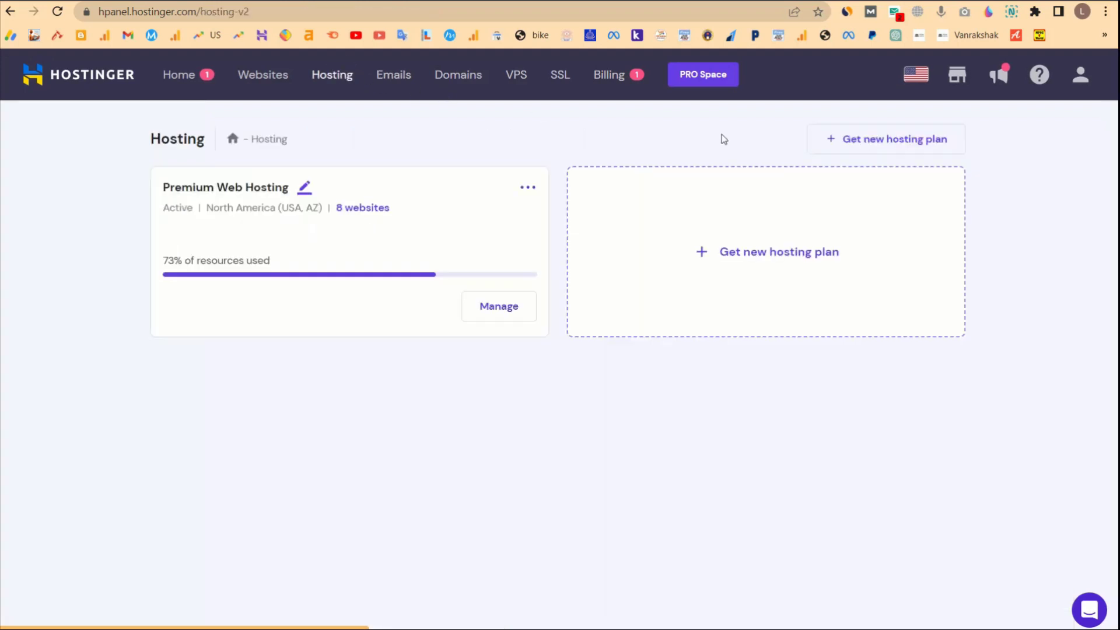
{"action": "left_click", "coordinate": [726, 124]}
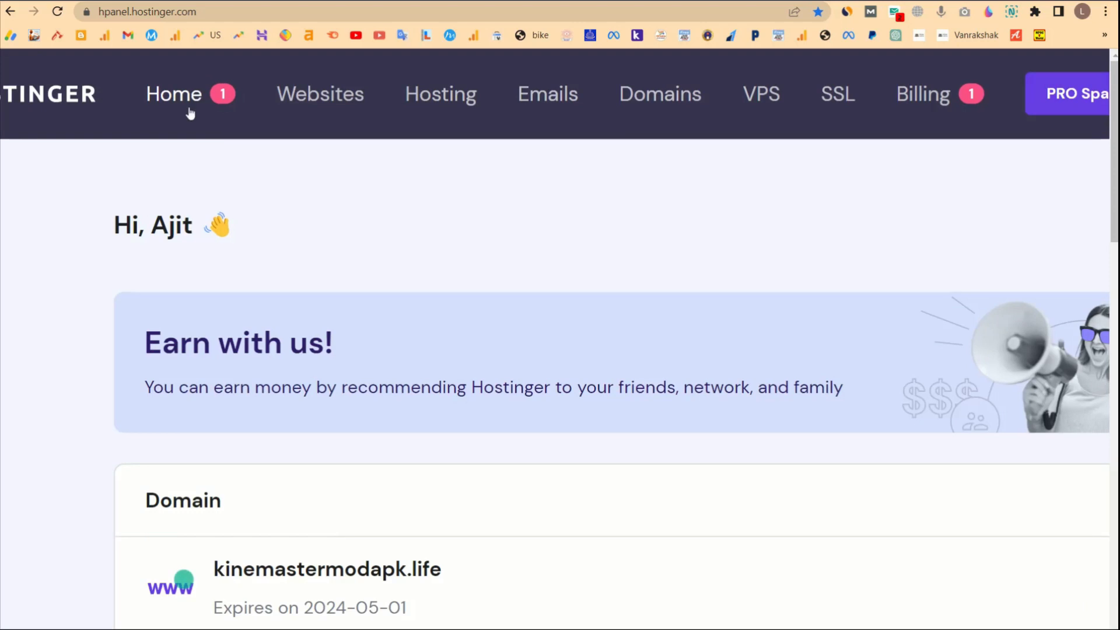
{"action": "scroll", "coordinate": [644, 294], "scroll_direction": "right", "scroll_amount": 1}
{"action": "scroll", "coordinate": [643, 289], "scroll_direction": "right", "scroll_amount": 1}
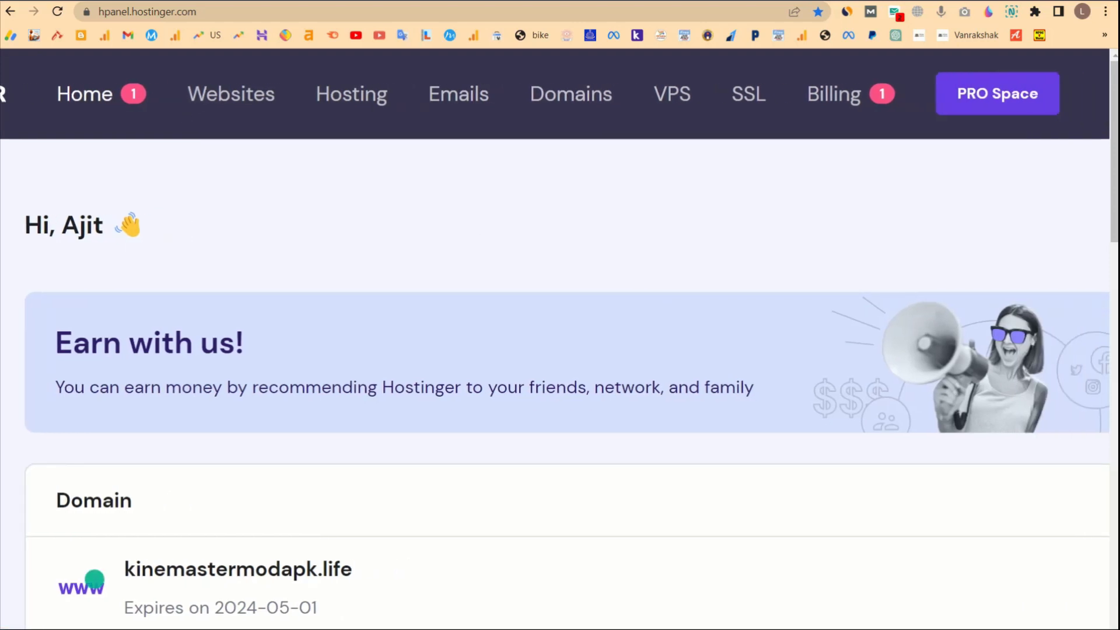
{"action": "left_click_drag", "start_coordinate": [125, 566], "coordinate": [400, 580]}
{"action": "scroll", "coordinate": [570, 589], "scroll_direction": "right", "scroll_amount": 4}
{"action": "scroll", "coordinate": [568, 586], "scroll_direction": "right", "scroll_amount": 4}
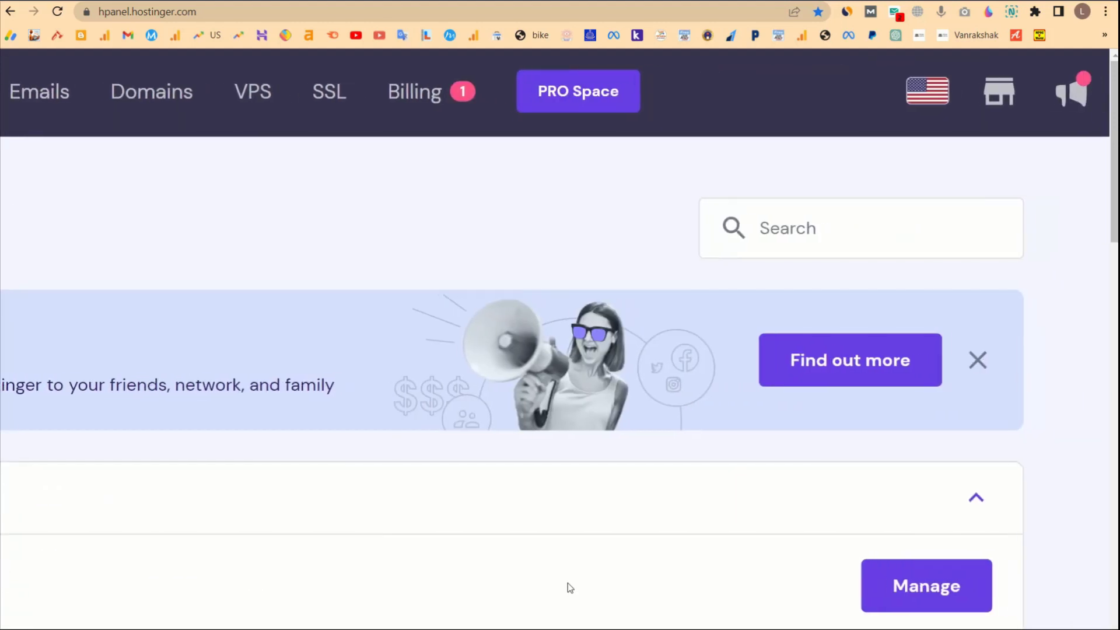
{"action": "left_click", "coordinate": [922, 589]}
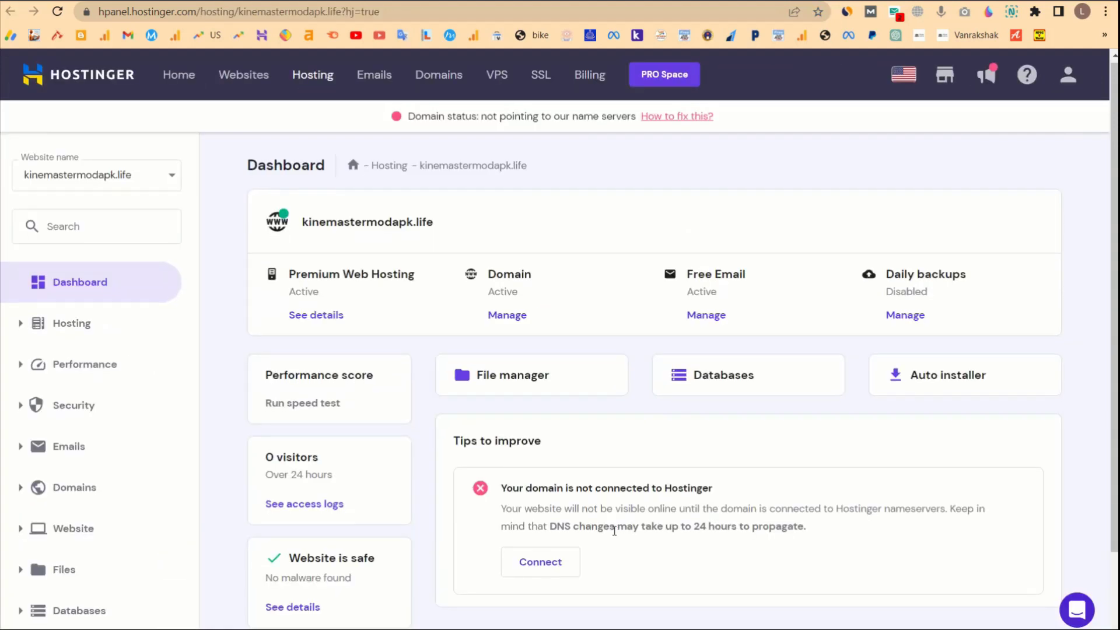
- Read the tip about connecting the domain, and start a WordPress installation for kinemastermodapk.life from the Auto Installer
{"action": "scroll", "coordinate": [640, 486], "scroll_direction": "down", "scroll_amount": 2}
{"action": "left_click_drag", "start_coordinate": [570, 432], "coordinate": [751, 436]}
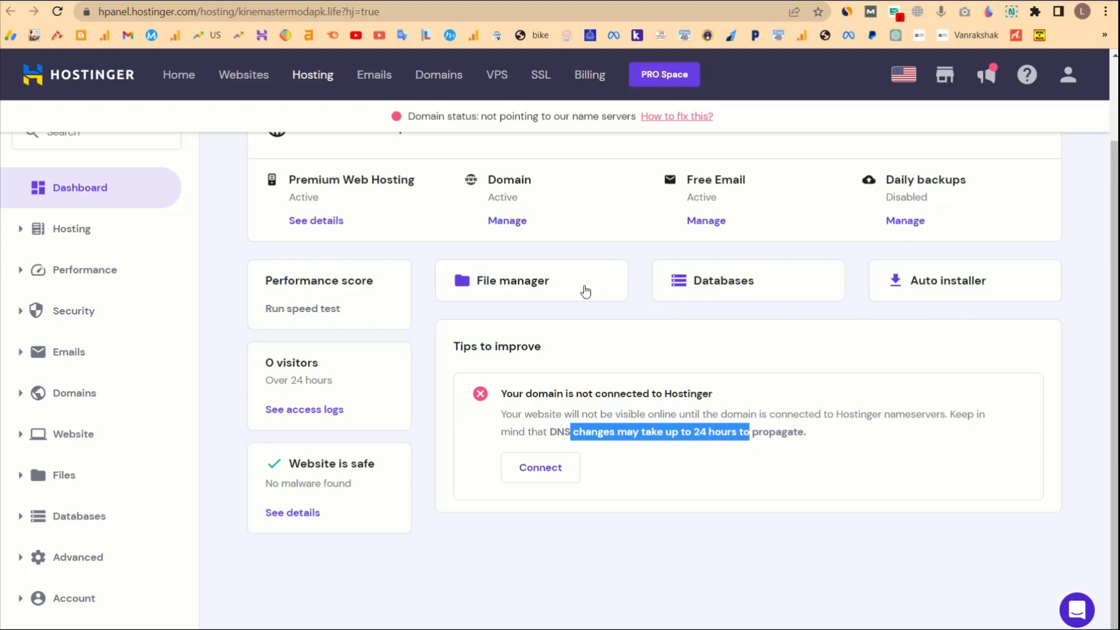
{"action": "scroll", "coordinate": [542, 289], "scroll_direction": "up", "scroll_amount": 2}
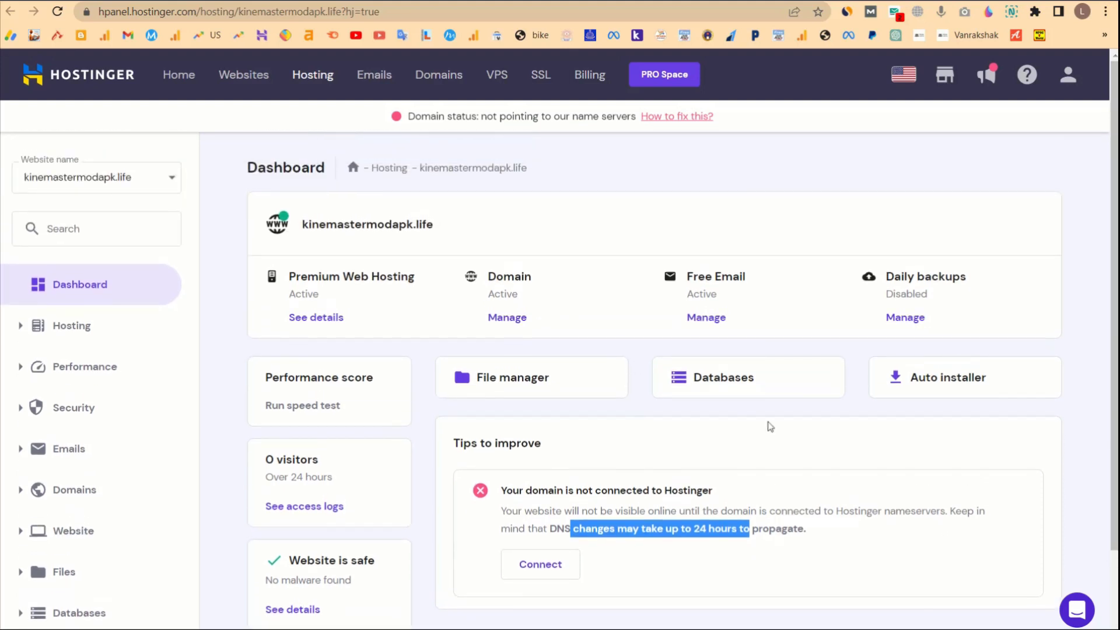
{"action": "left_click", "coordinate": [943, 385]}
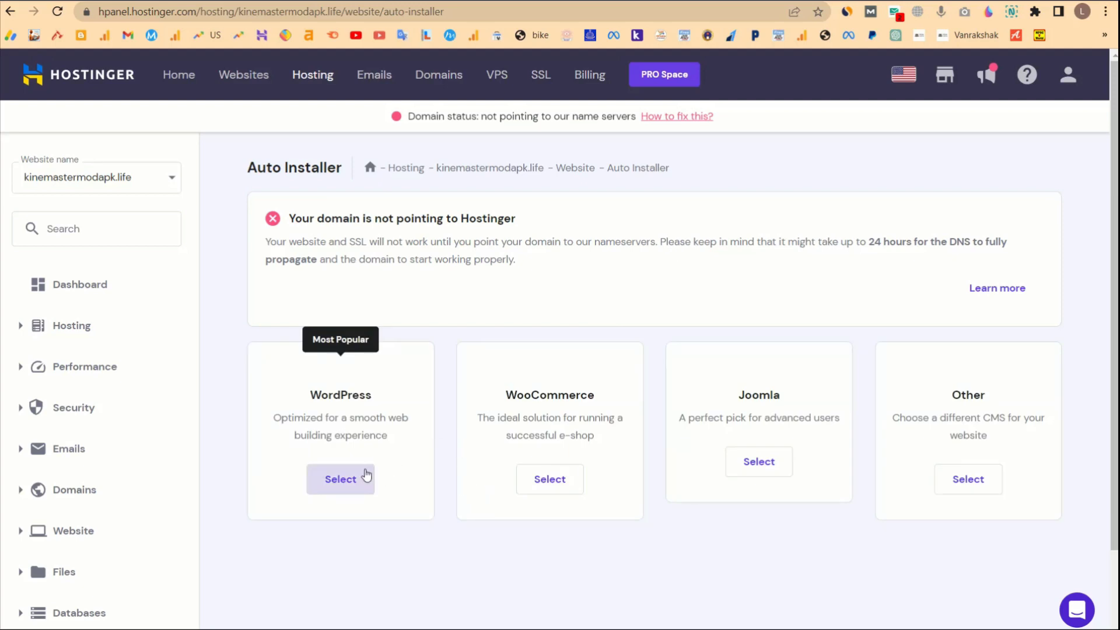
{"action": "left_click", "coordinate": [340, 528]}
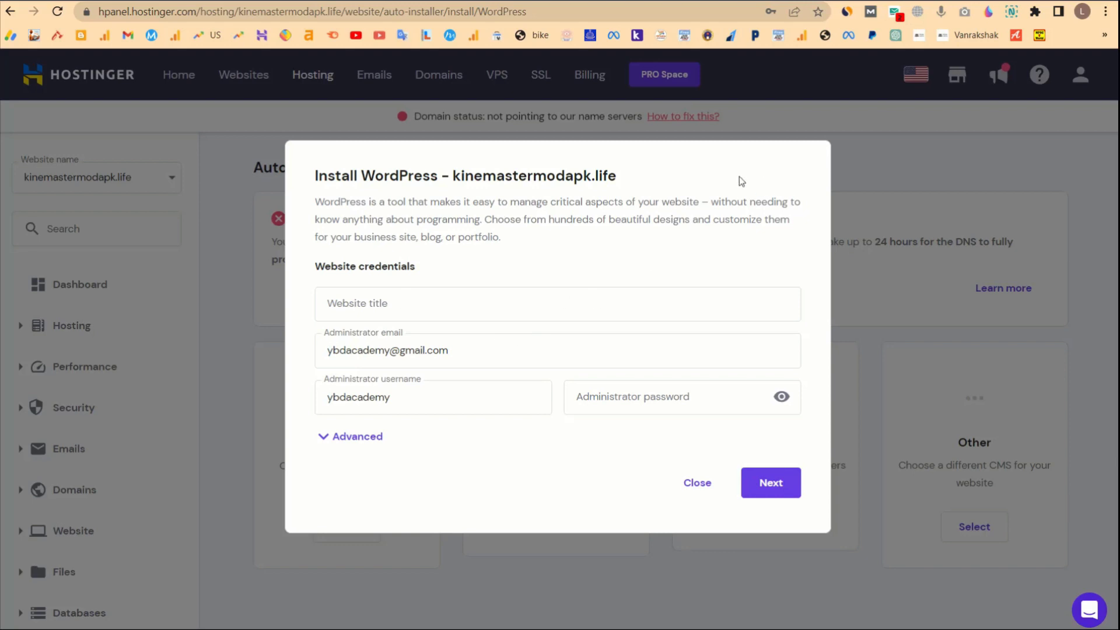
- Title the website "kinemaster Mod Apk" and fill in the administrator password from the saved logins
{"action": "type", "text": "kinemaster Mod Apk"}
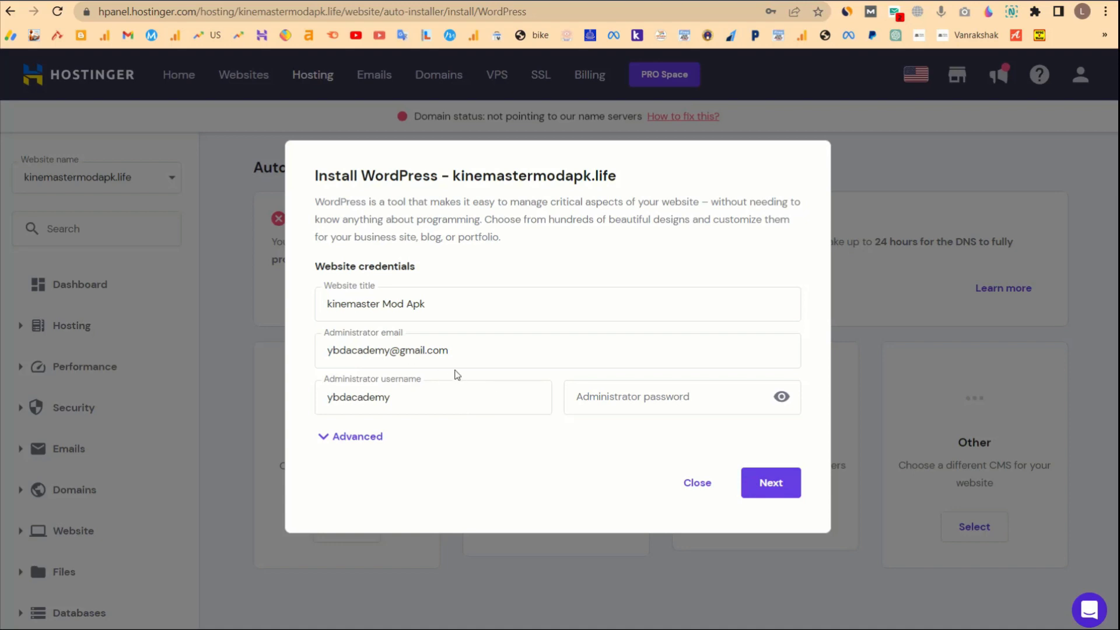
{"action": "left_click", "coordinate": [628, 396]}
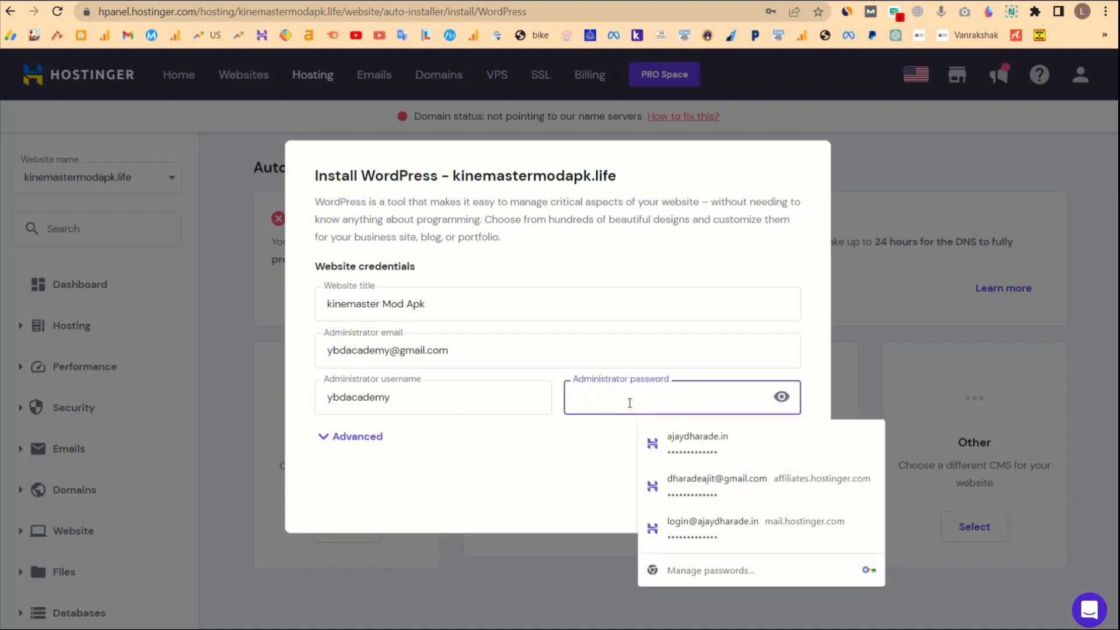
{"action": "left_click", "coordinate": [718, 445]}
{"action": "left_click", "coordinate": [355, 438]}
{"action": "left_click", "coordinate": [365, 446]}
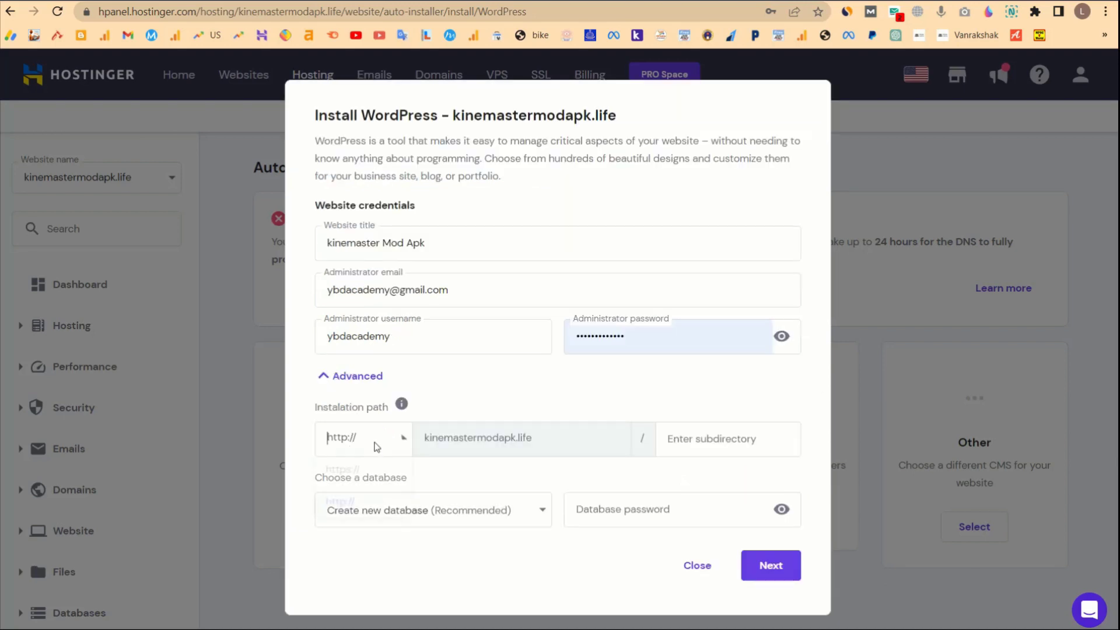
{"action": "left_click", "coordinate": [350, 470]}
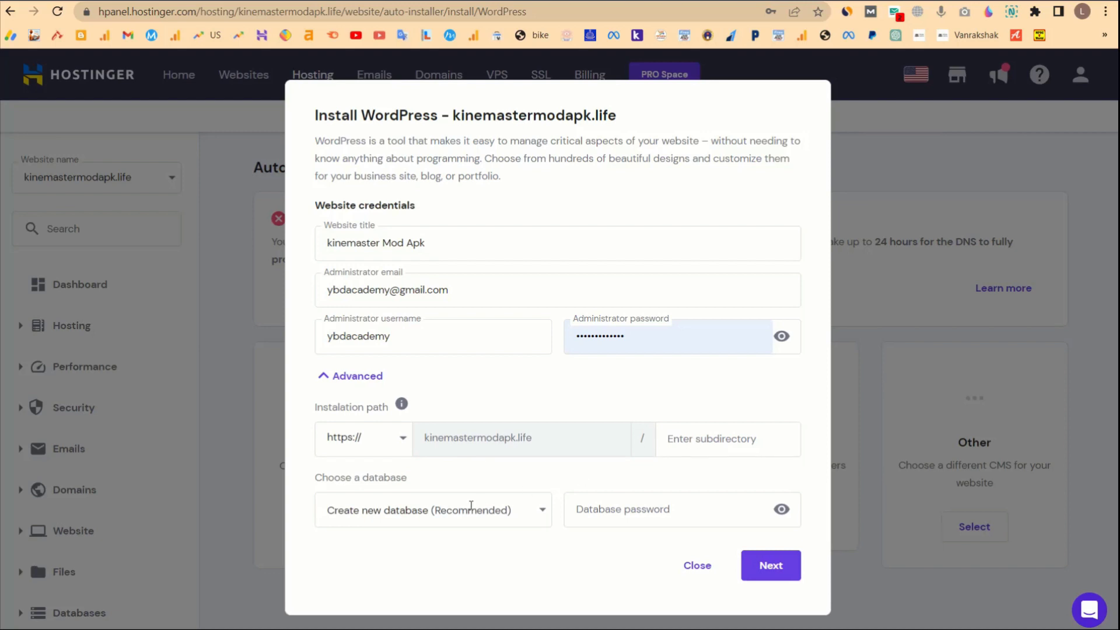
- Fill in the database password for the new database, reusing the administrator password
{"action": "left_click", "coordinate": [633, 513]}
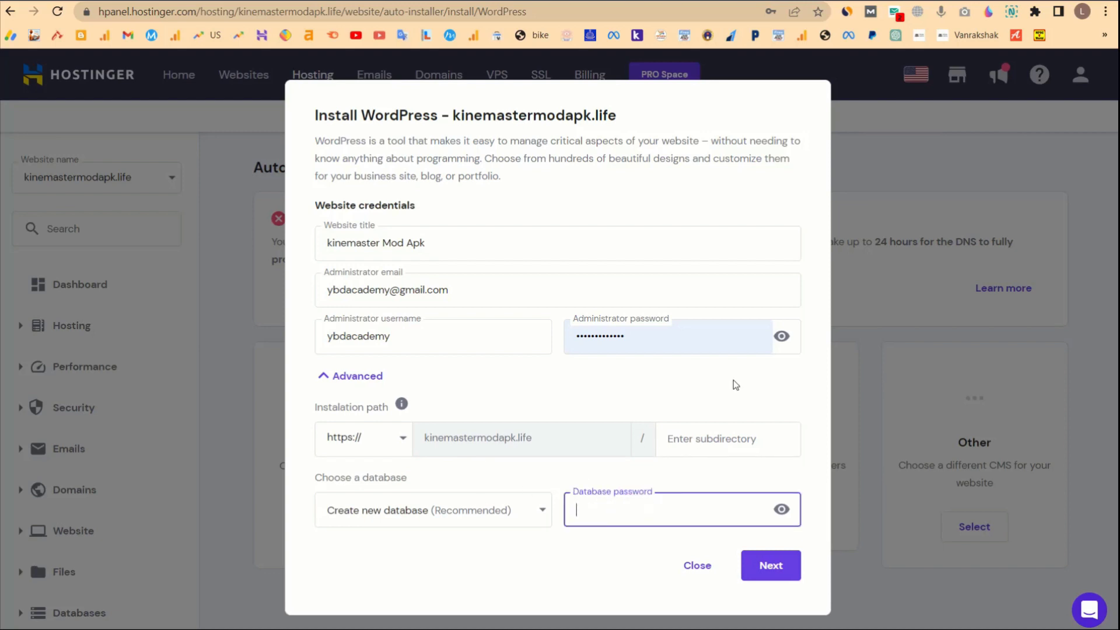
{"action": "left_click", "coordinate": [677, 335]}
{"action": "key", "text": "ctrl+a"}
{"action": "key", "text": "ctrl+c"}
{"action": "left_click", "coordinate": [607, 508]}
{"action": "key", "text": "ctrl+v"}
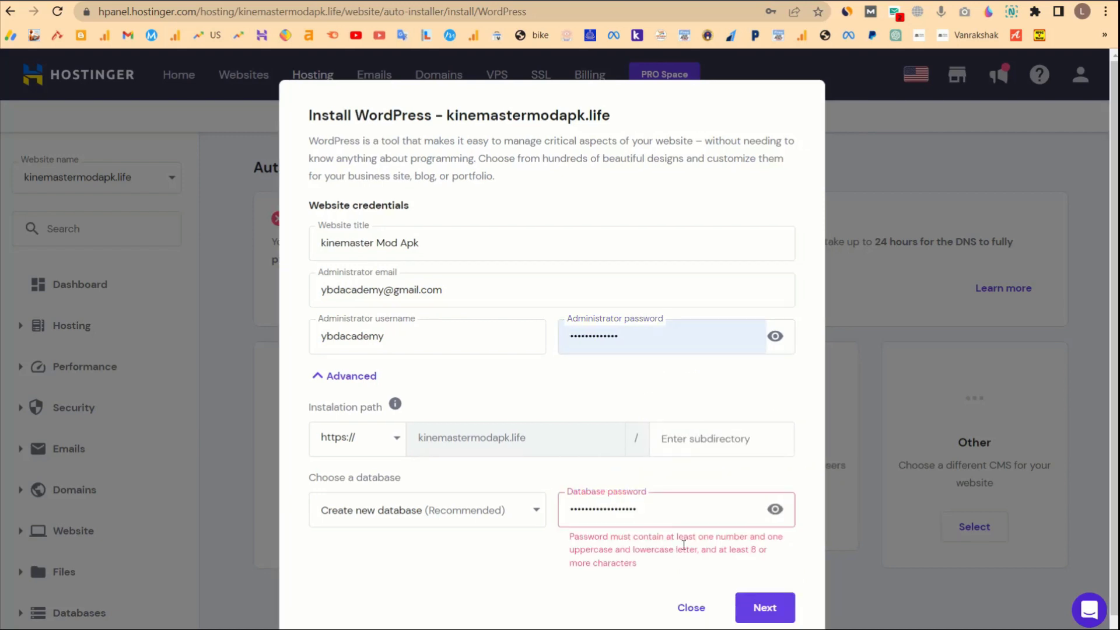
{"action": "left_click", "coordinate": [724, 178]}
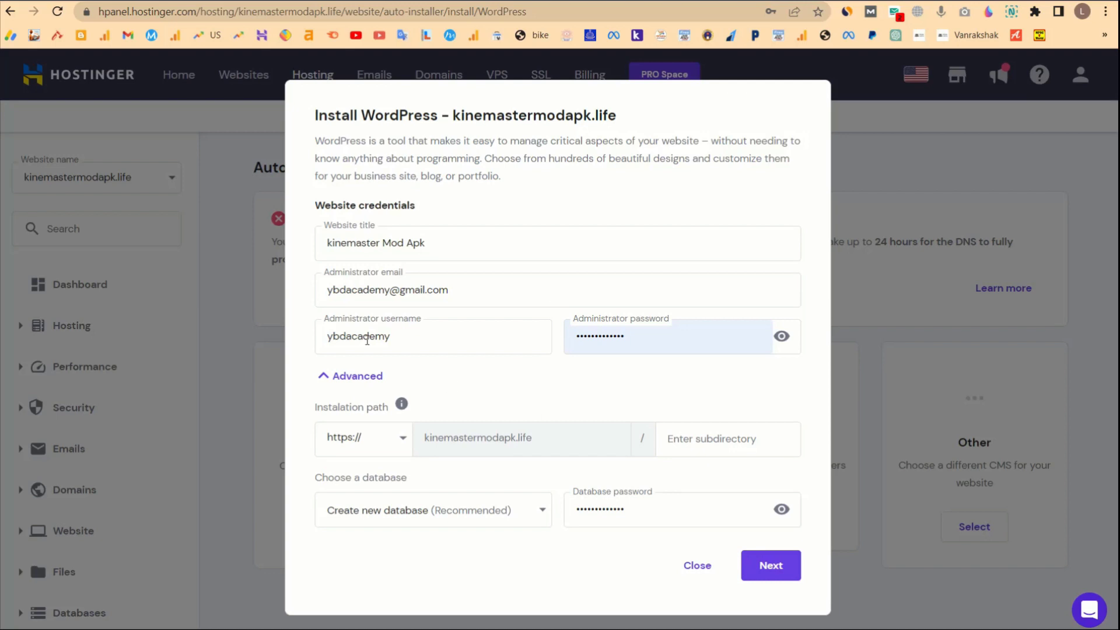
- Continue and install WordPress 6.2 in English with updates limited to minor versions
{"action": "left_click", "coordinate": [765, 566]}
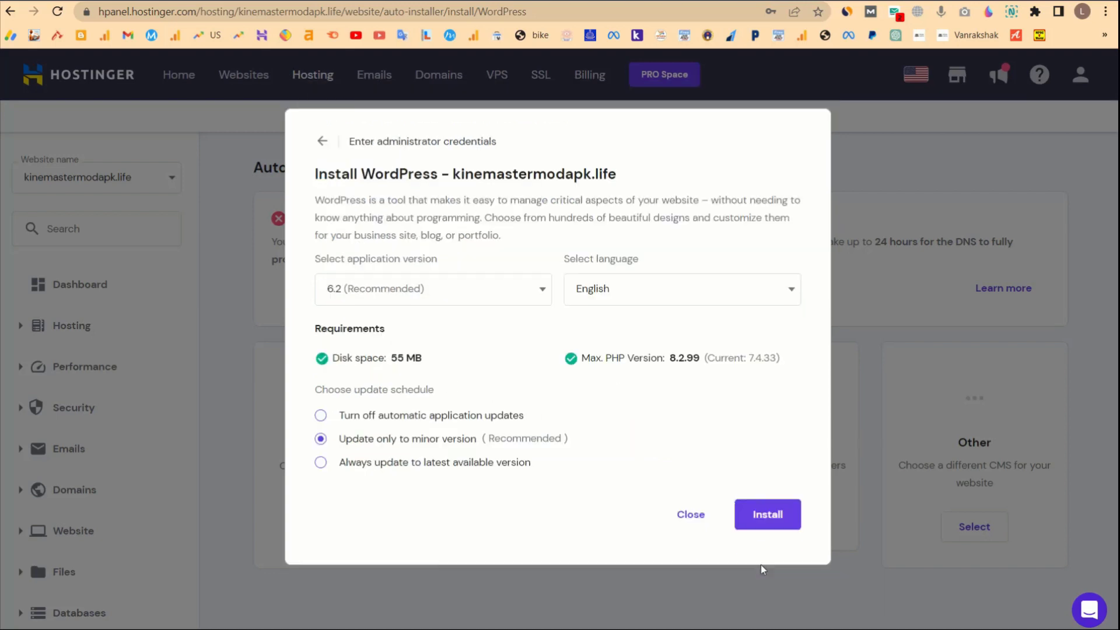
{"action": "left_click", "coordinate": [759, 522]}
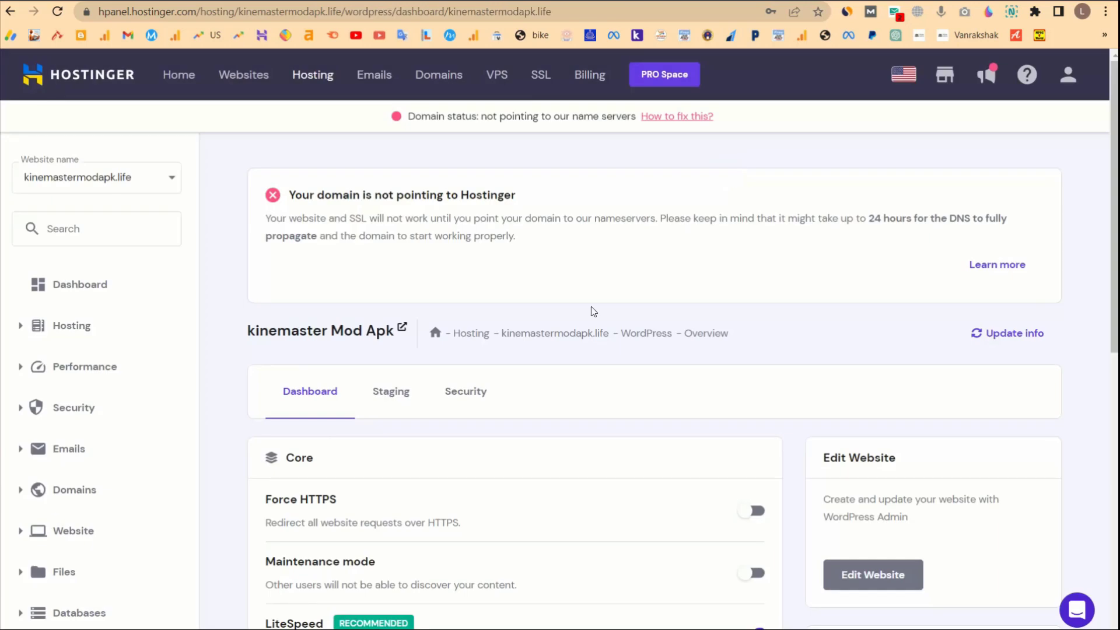
- Try to reinstall the SSL certificate for kinemastermodapk.life and check its installation status
{"action": "scroll", "coordinate": [555, 352], "scroll_direction": "down", "scroll_amount": 1}
{"action": "scroll", "coordinate": [434, 463], "scroll_direction": "down", "scroll_amount": 6}
{"action": "scroll", "coordinate": [362, 578], "scroll_direction": "down", "scroll_amount": 2}
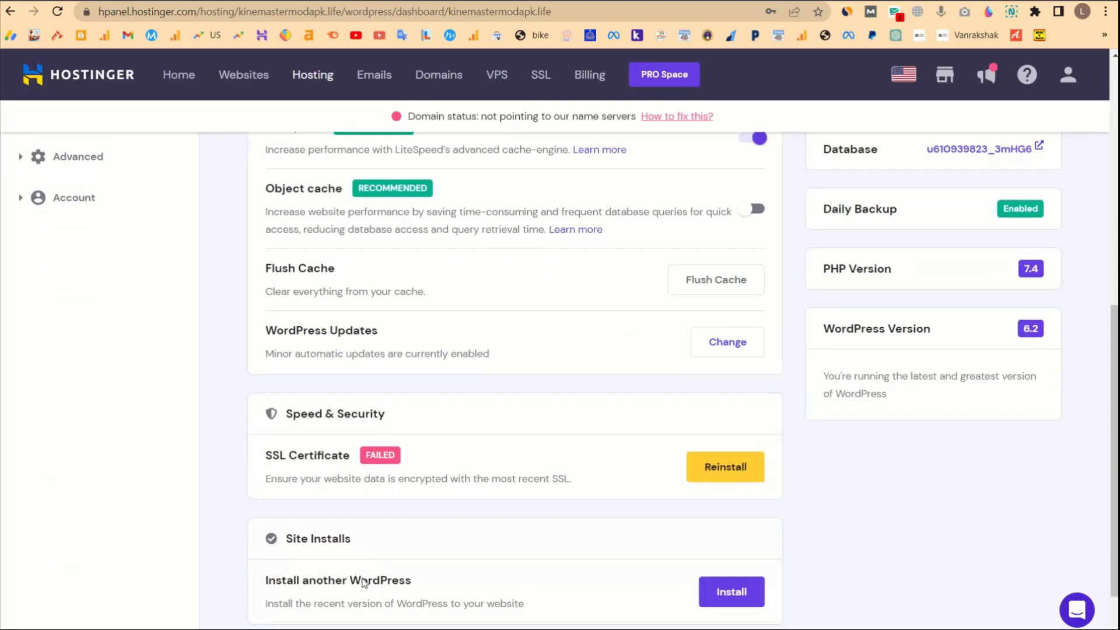
{"action": "left_click", "coordinate": [719, 474]}
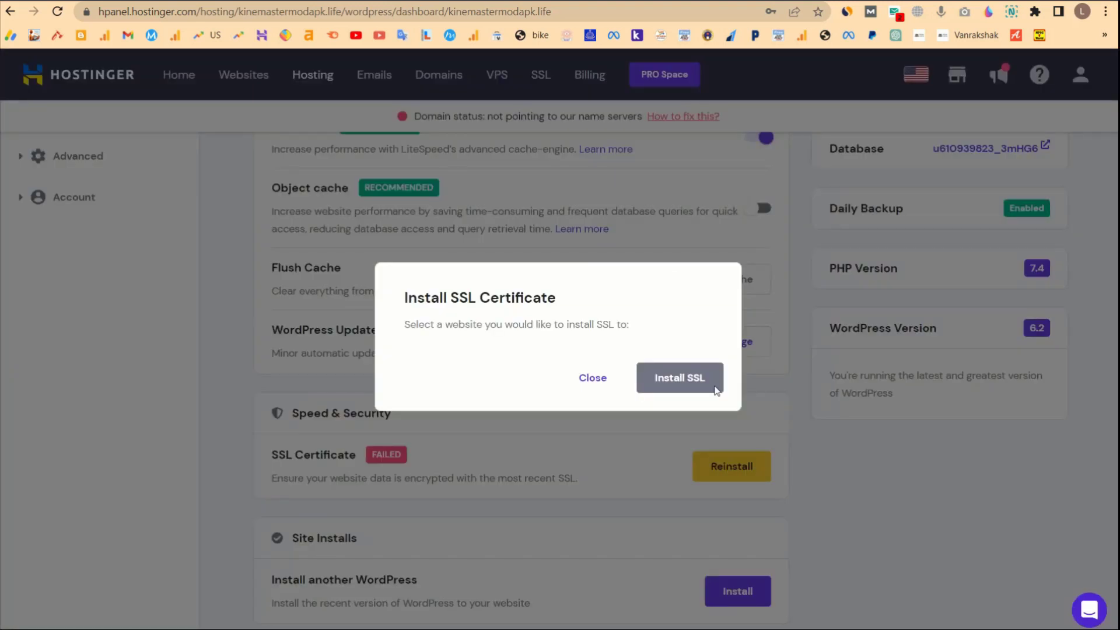
{"action": "left_click", "coordinate": [665, 391]}
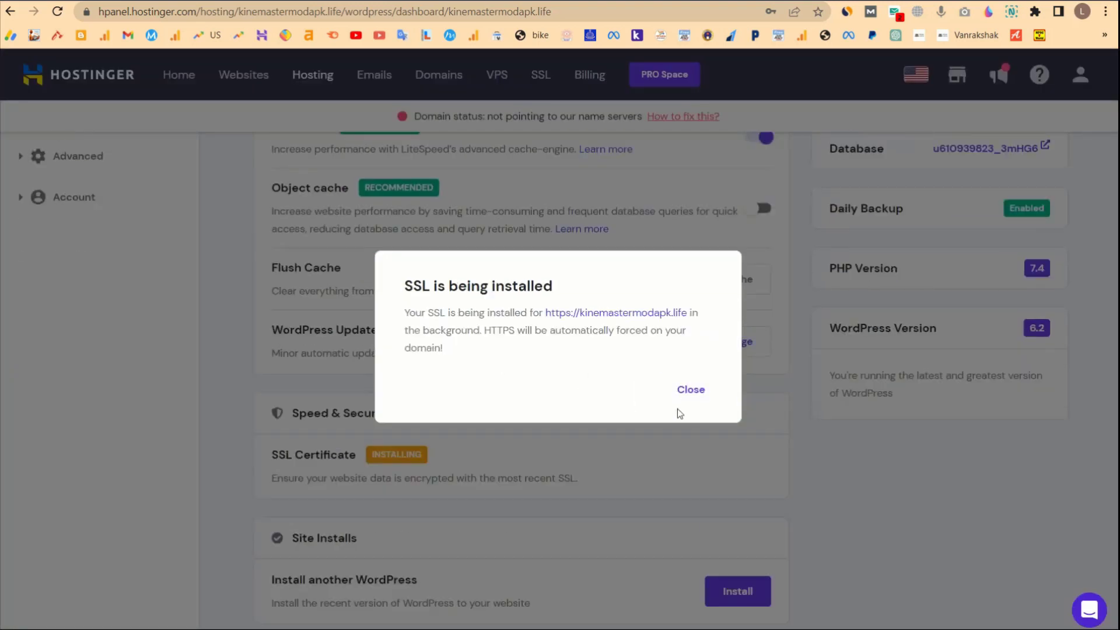
{"action": "left_click", "coordinate": [691, 390]}
{"action": "left_click_drag", "start_coordinate": [295, 454], "coordinate": [420, 455]}
{"action": "scroll", "coordinate": [516, 490], "scroll_direction": "down", "scroll_amount": 1}
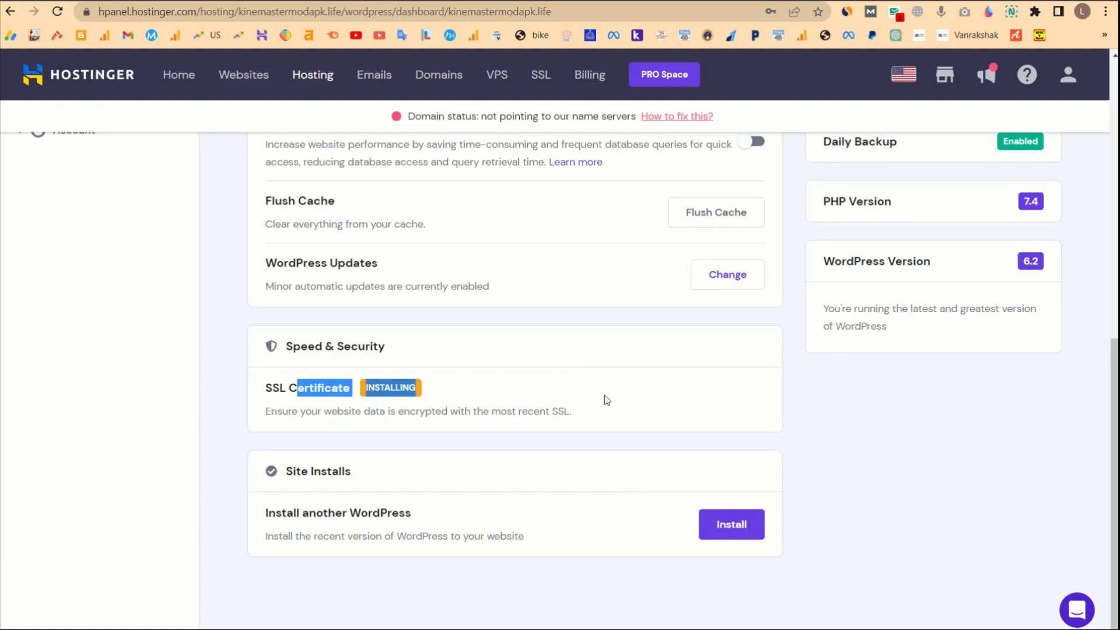
- Review the WordPress overview's core settings, website editing availability, SSL status, and domain-pointing notice, reloading the page once
{"action": "scroll", "coordinate": [472, 389], "scroll_direction": "up", "scroll_amount": 10}
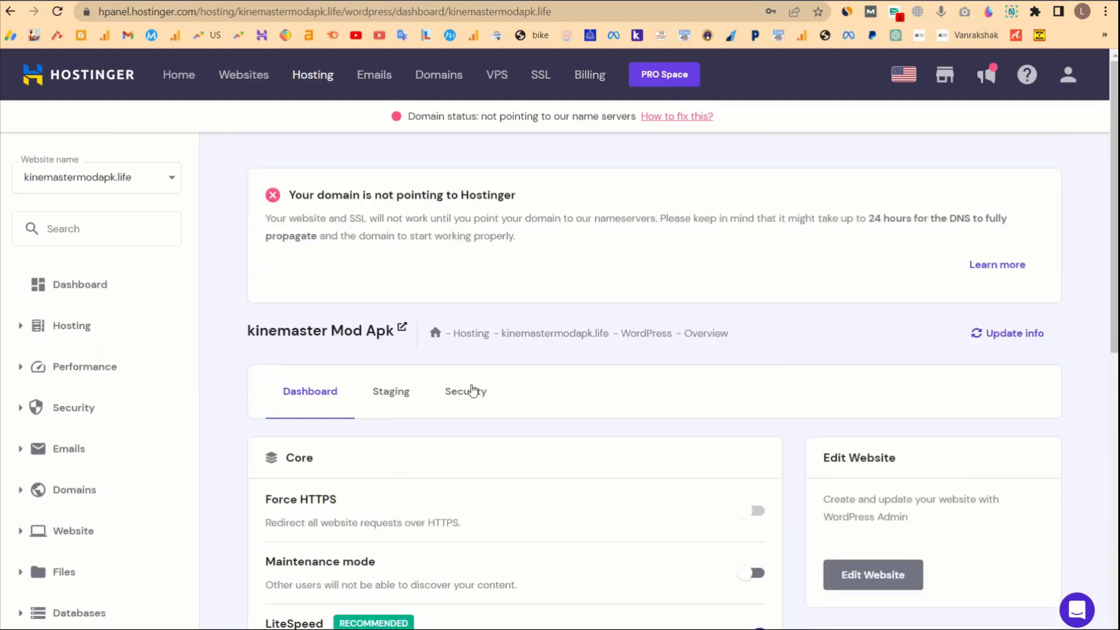
{"action": "scroll", "coordinate": [470, 428], "scroll_direction": "down", "scroll_amount": 4}
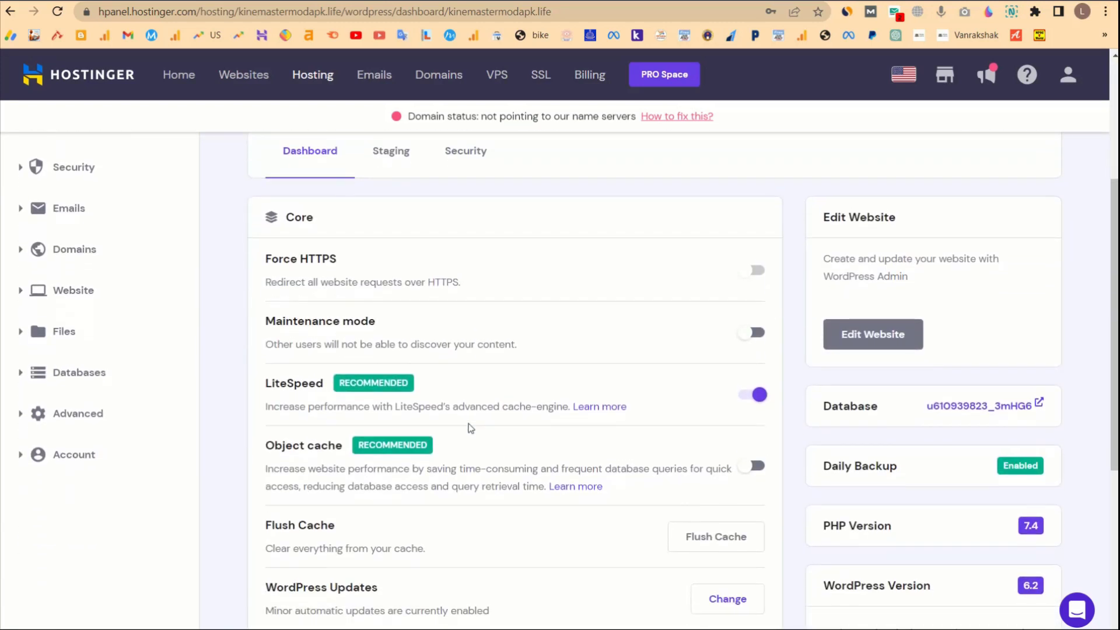
{"action": "scroll", "coordinate": [469, 428], "scroll_direction": "up", "scroll_amount": 3}
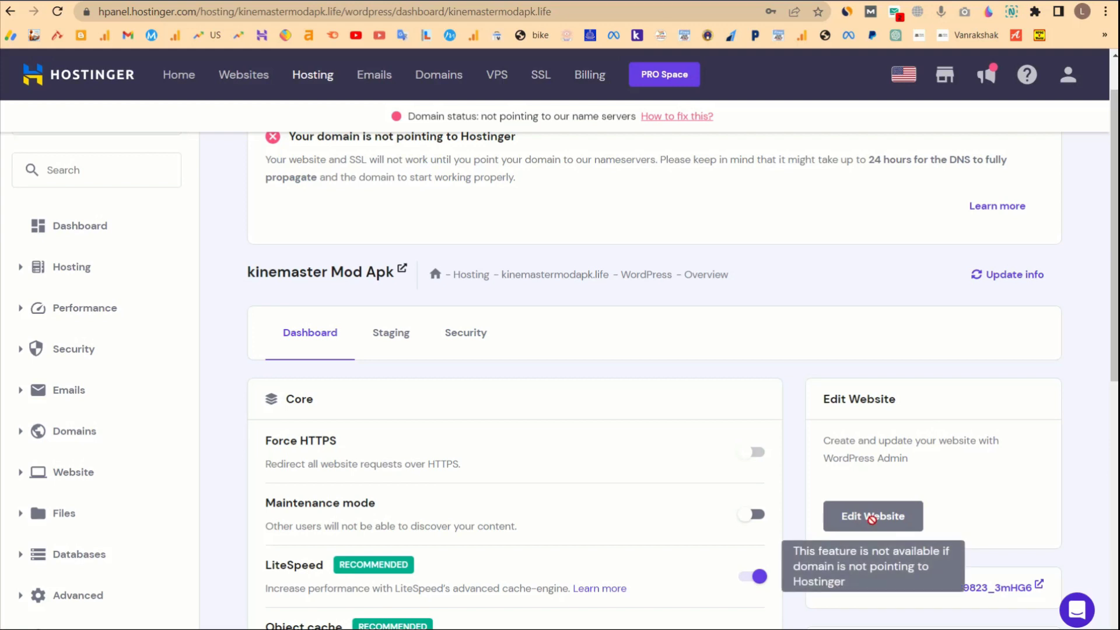
{"action": "scroll", "coordinate": [871, 519], "scroll_direction": "up", "scroll_amount": 1}
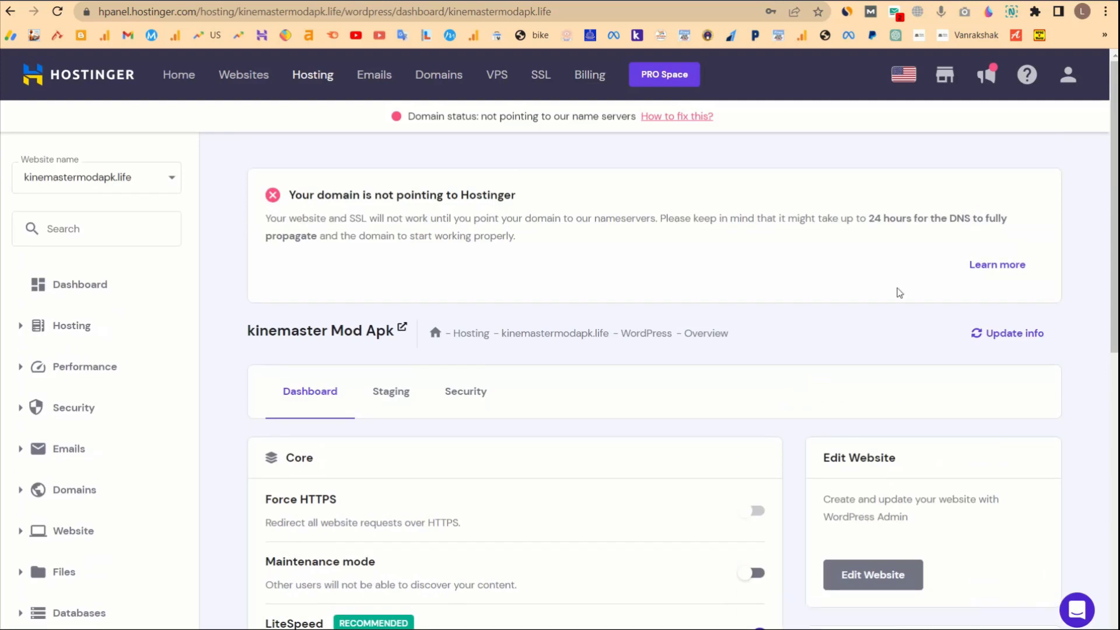
{"action": "left_click_drag", "start_coordinate": [863, 220], "coordinate": [984, 220]}
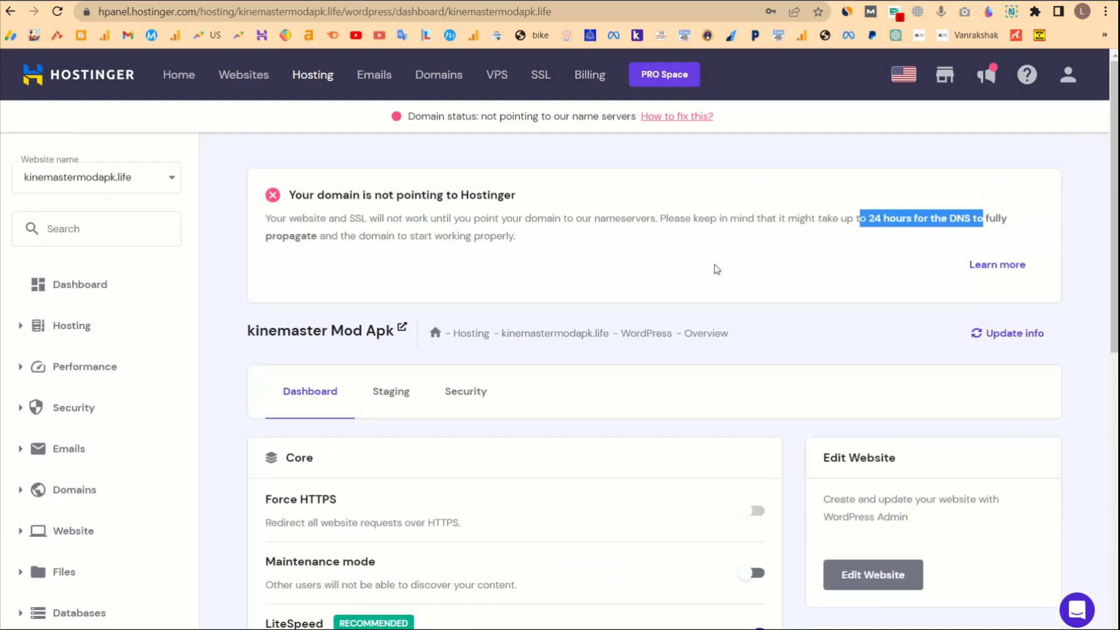
{"action": "scroll", "coordinate": [795, 577], "scroll_direction": "down", "scroll_amount": 1}
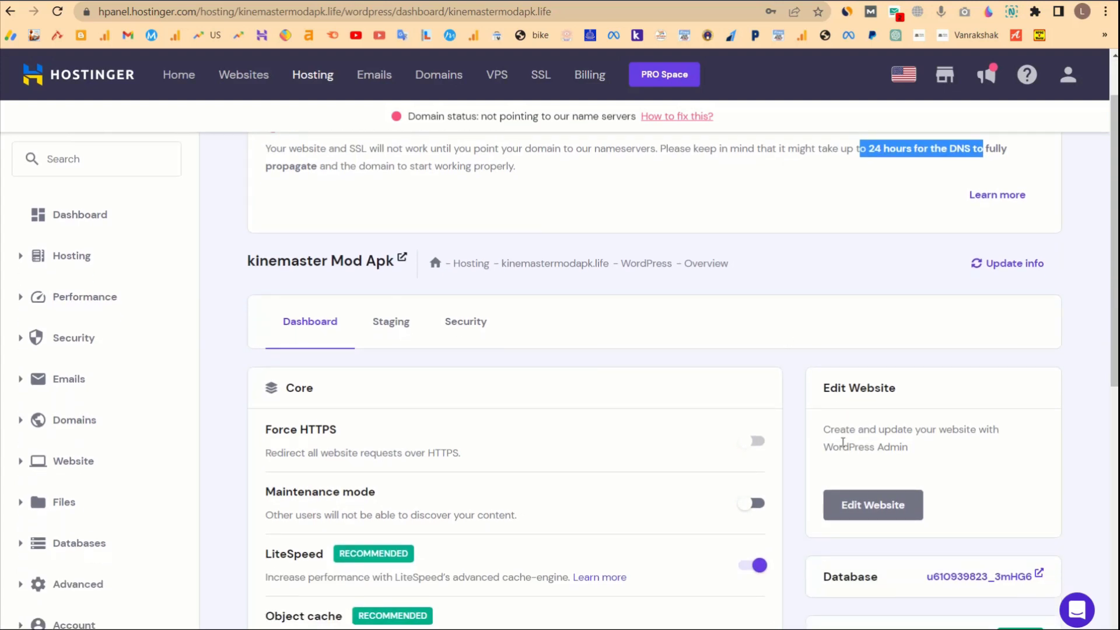
{"action": "scroll", "coordinate": [872, 513], "scroll_direction": "down", "scroll_amount": 5}
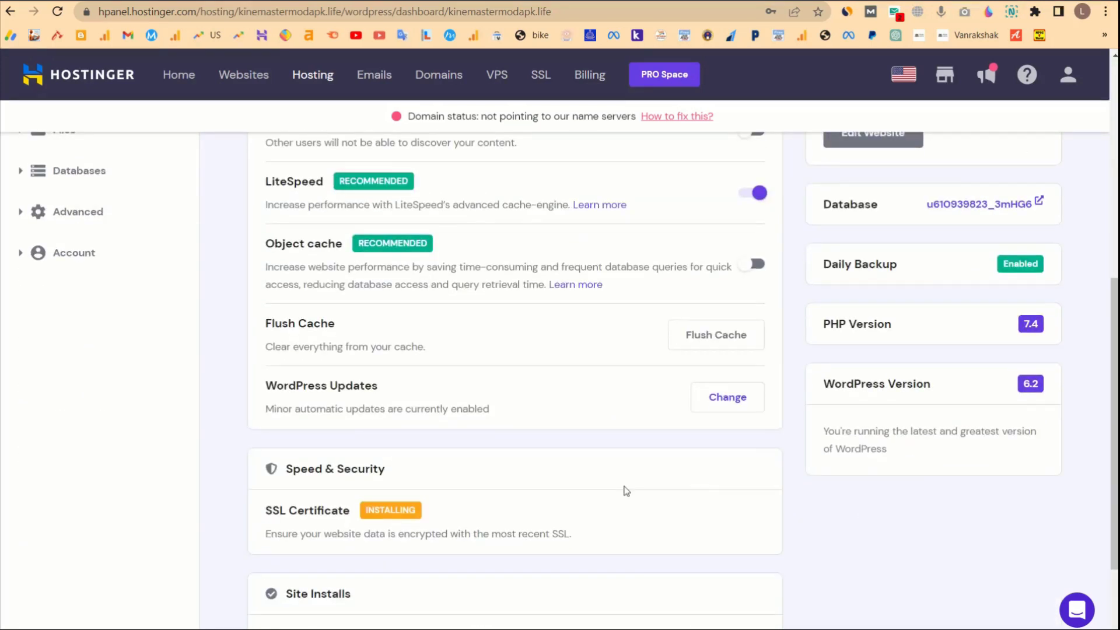
{"action": "left_click", "coordinate": [57, 11]}
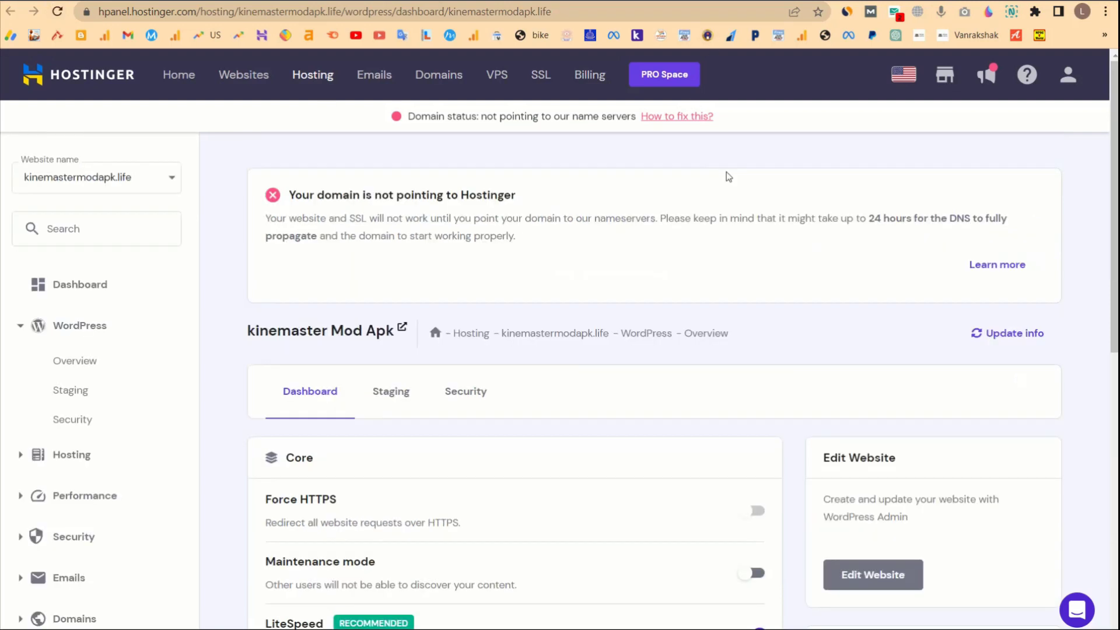
{"action": "left_click", "coordinate": [814, 221]}
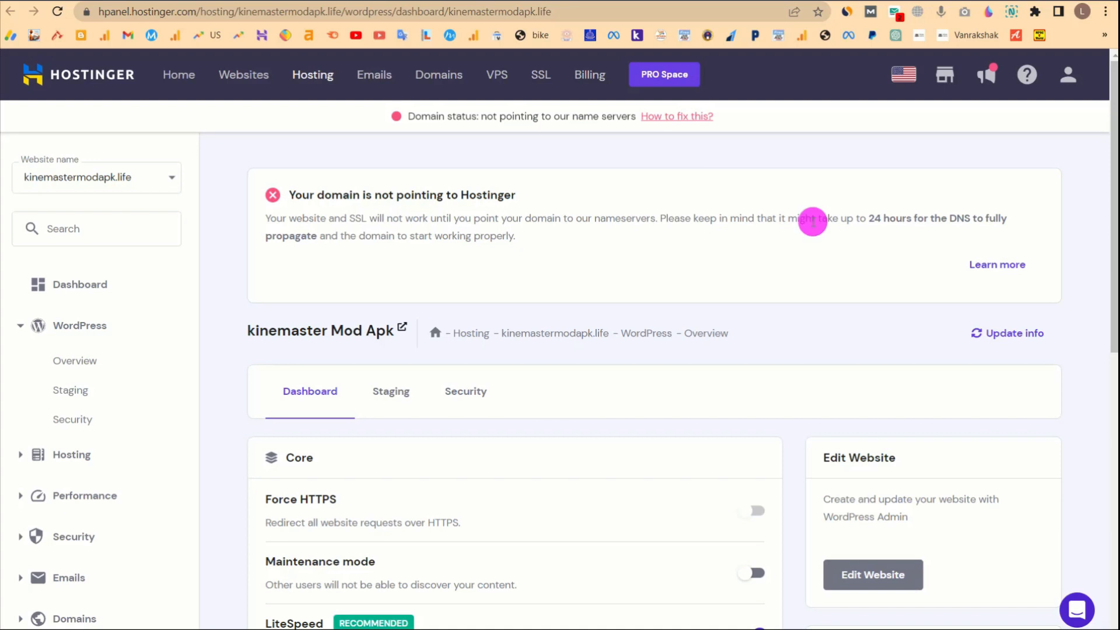
{"action": "left_click_drag", "start_coordinate": [813, 222], "coordinate": [933, 237]}
{"action": "left_click", "coordinate": [811, 244]}
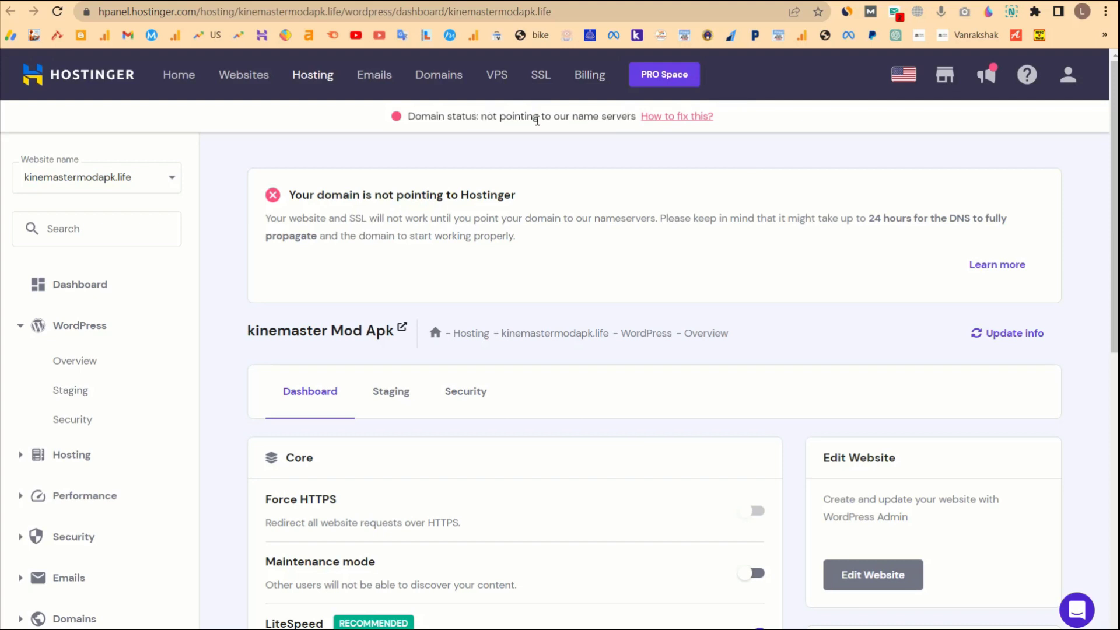
- Complete the nameserver activation guide for kinemastermodapk.life, choosing the domain provider and finishing past the Hostinger nameserver instructions
{"action": "left_click", "coordinate": [674, 117]}
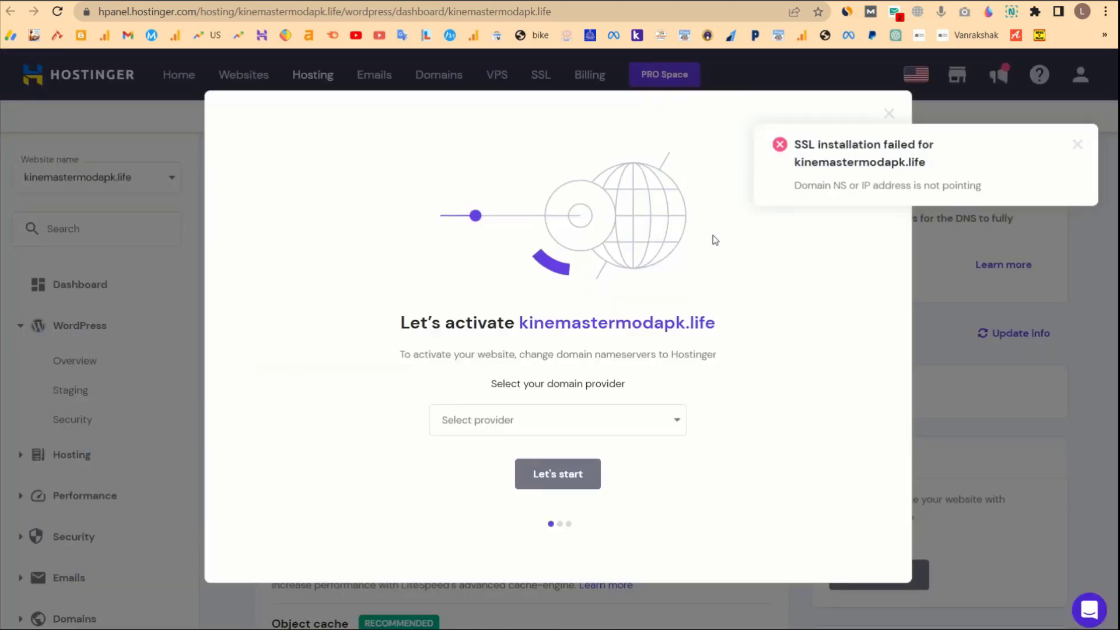
{"action": "left_click", "coordinate": [528, 429]}
{"action": "left_click", "coordinate": [460, 579]}
{"action": "left_click", "coordinate": [566, 510]}
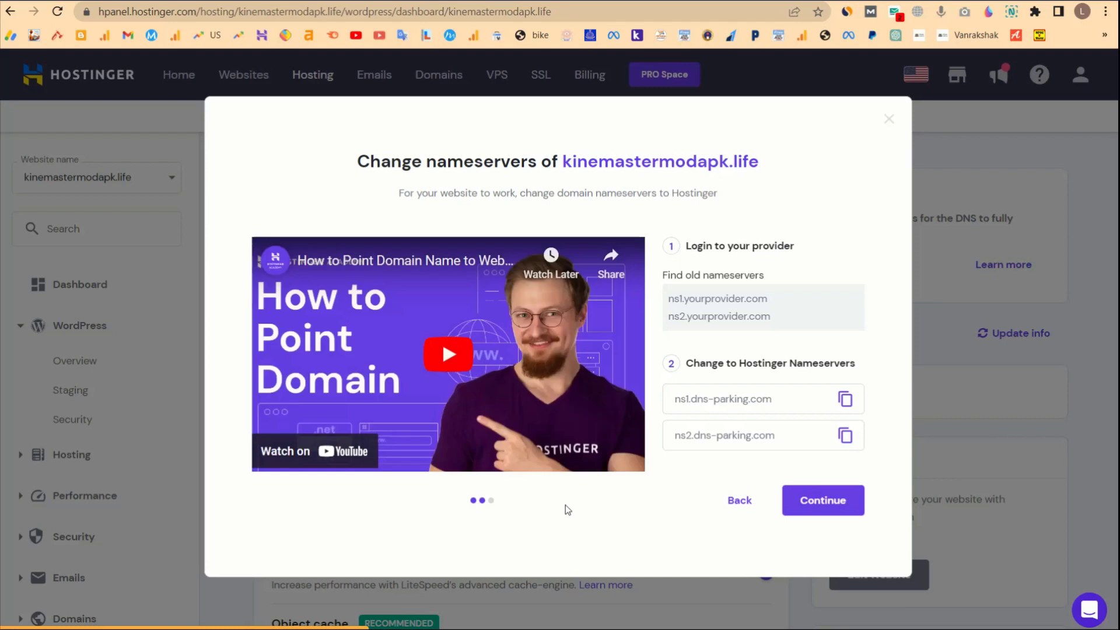
{"action": "left_click", "coordinate": [846, 505]}
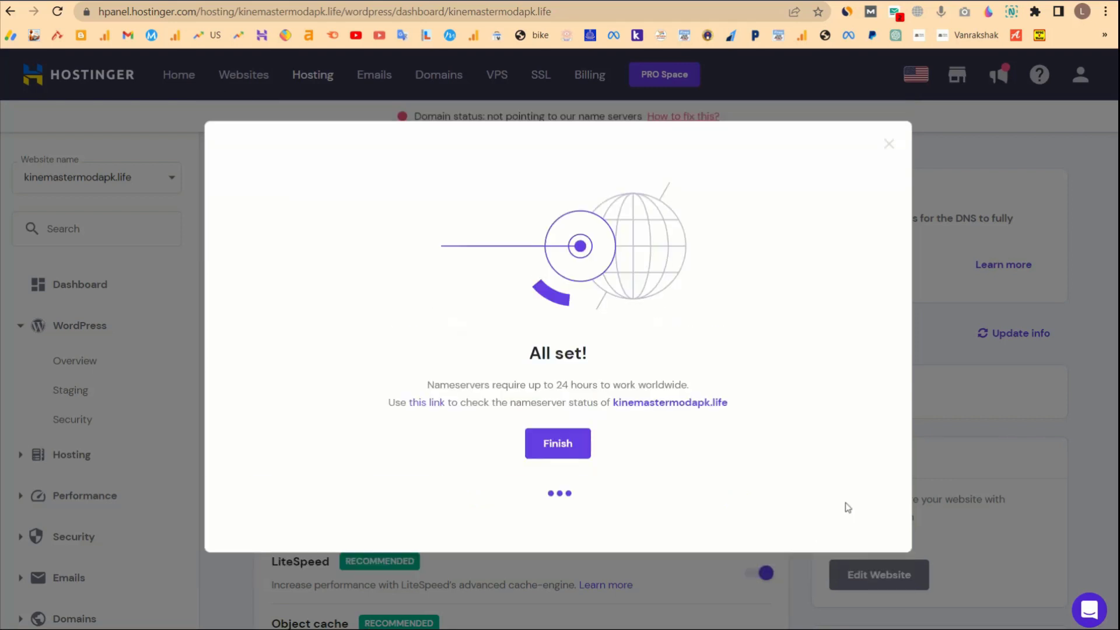
{"action": "left_click", "coordinate": [576, 450]}
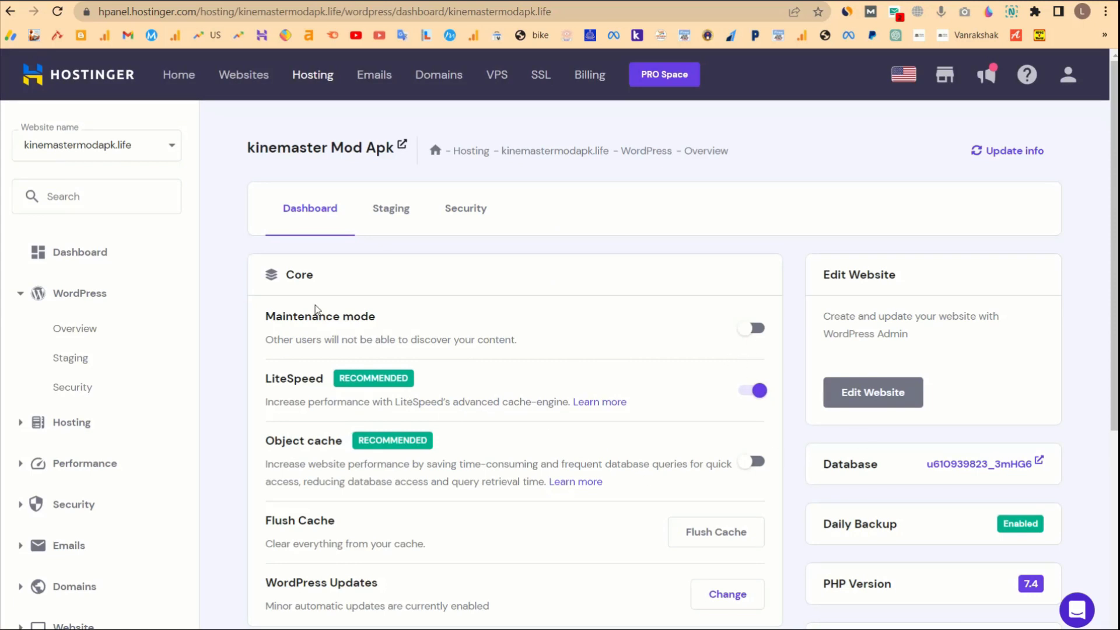
- Reload the WordPress overview, open the site's WordPress admin for editing, and look through its dashboard
{"action": "left_click", "coordinate": [58, 11]}
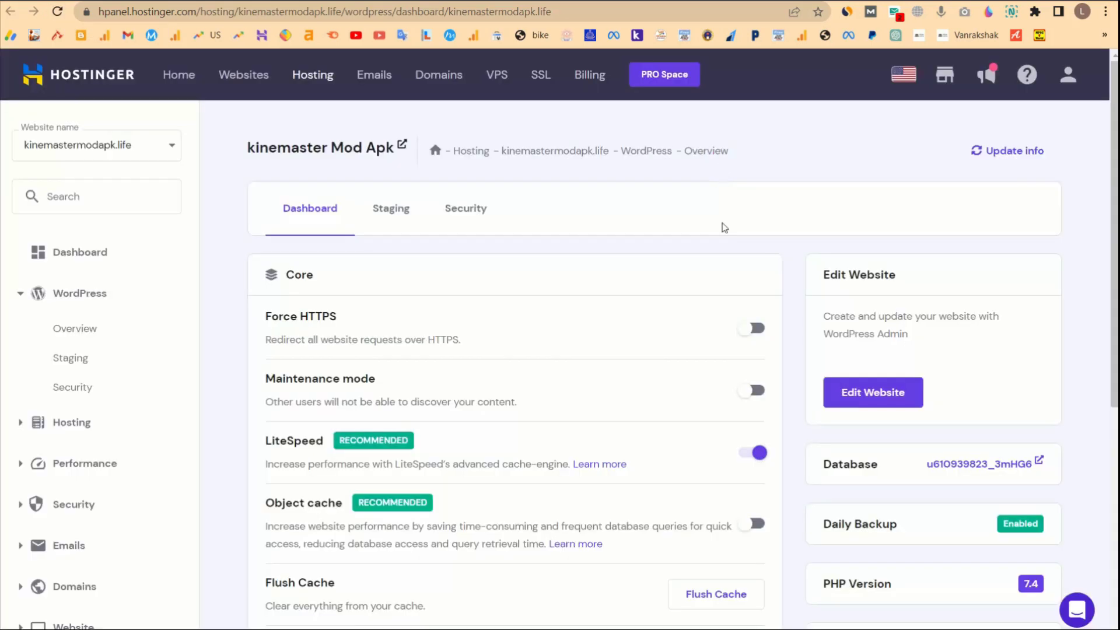
{"action": "left_click", "coordinate": [863, 403]}
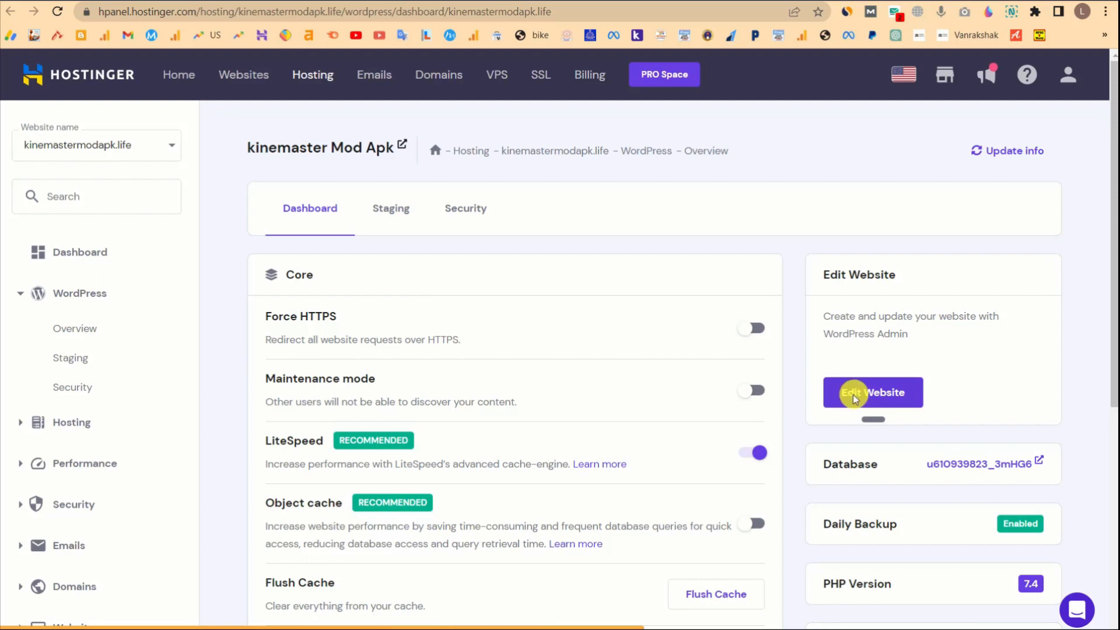
{"action": "right_click", "coordinate": [854, 396]}
{"action": "left_click", "coordinate": [909, 410]}
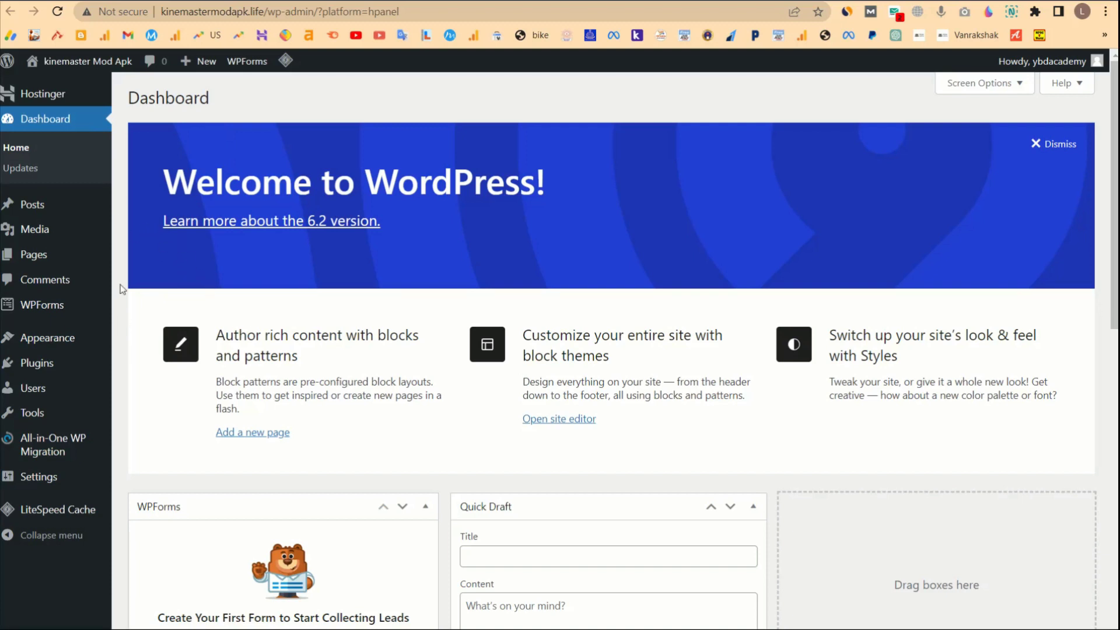
{"action": "scroll", "coordinate": [144, 566], "scroll_direction": "down", "scroll_amount": 9}
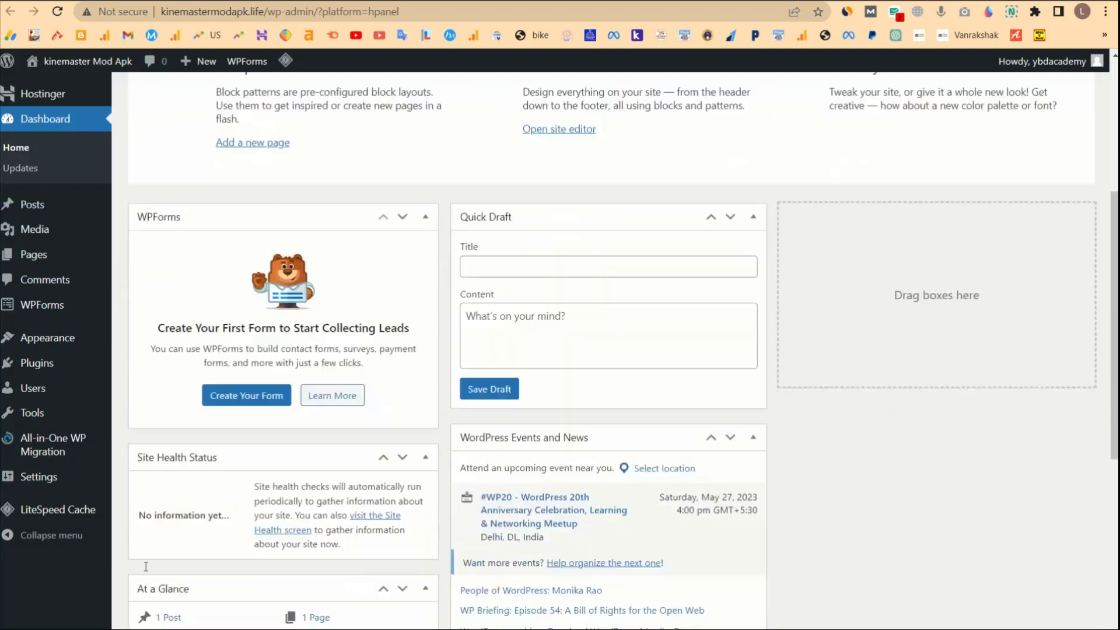
- Return to the Hostinger WordPress overview and reinstall the SSL certificate for kinemastermodapk.life
{"action": "scroll", "coordinate": [145, 560], "scroll_direction": "up", "scroll_amount": 9}
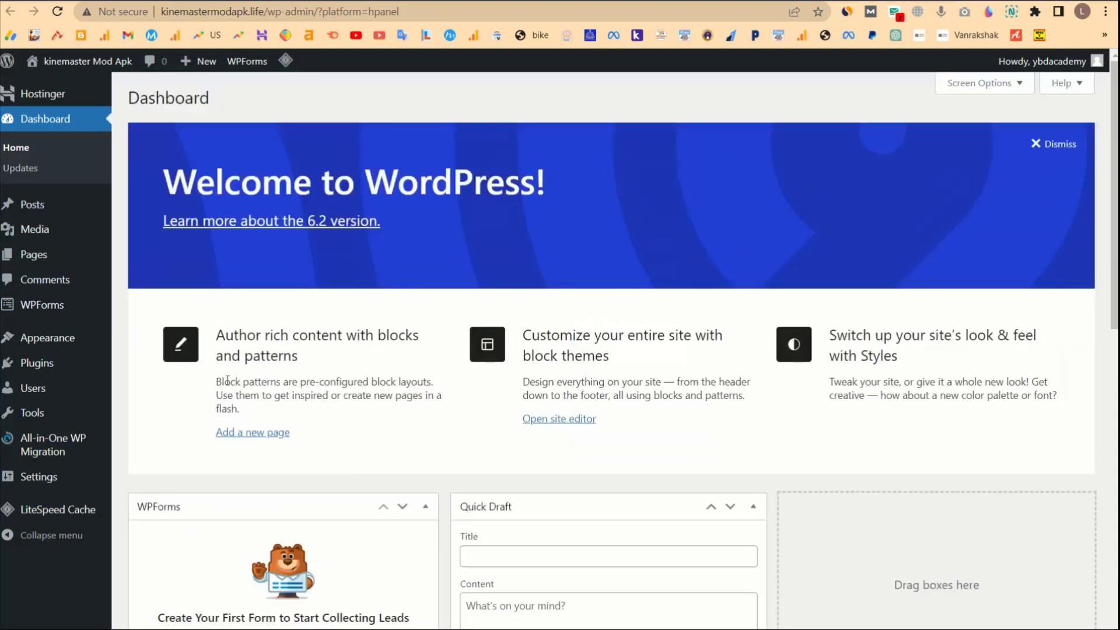
{"action": "left_click", "coordinate": [105, 18]}
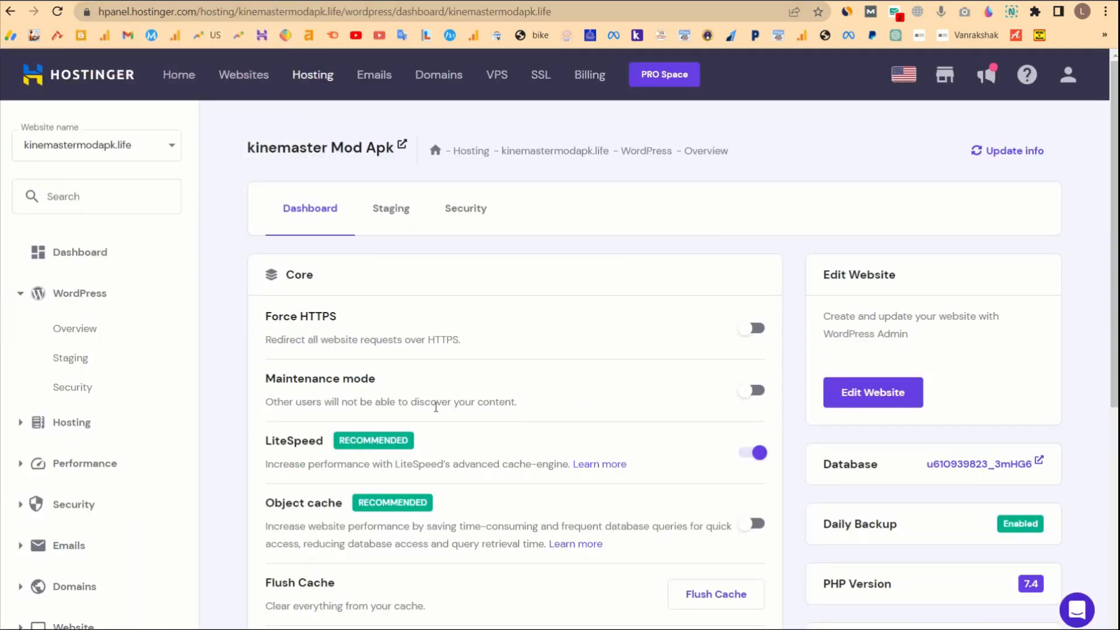
{"action": "scroll", "coordinate": [579, 502], "scroll_direction": "down", "scroll_amount": 6}
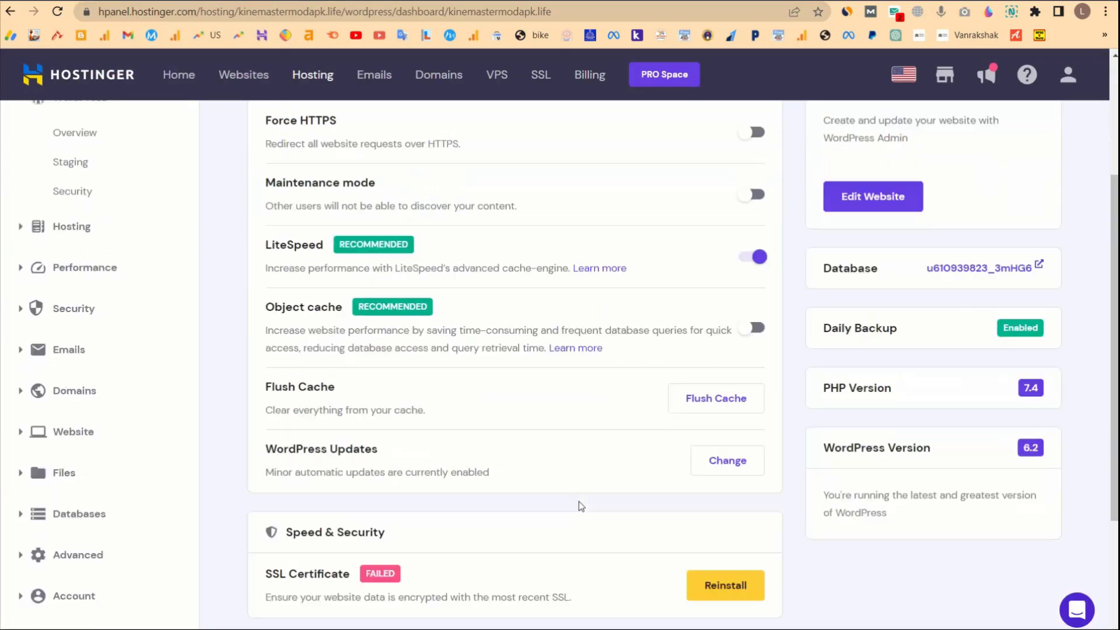
{"action": "left_click_drag", "start_coordinate": [282, 393], "coordinate": [408, 412]}
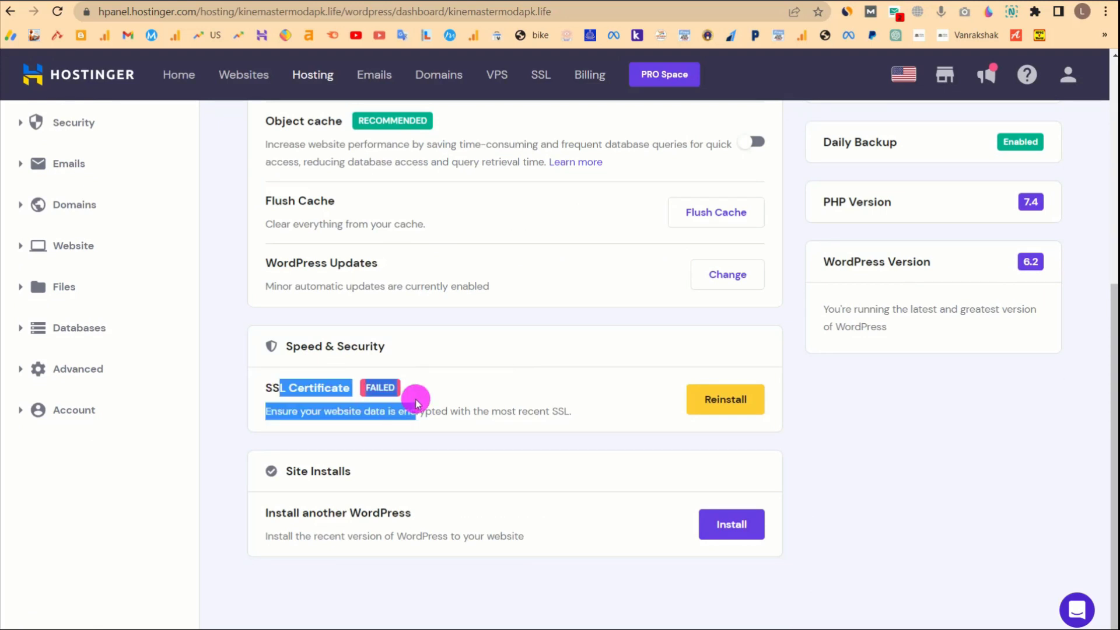
{"action": "left_click", "coordinate": [749, 398]}
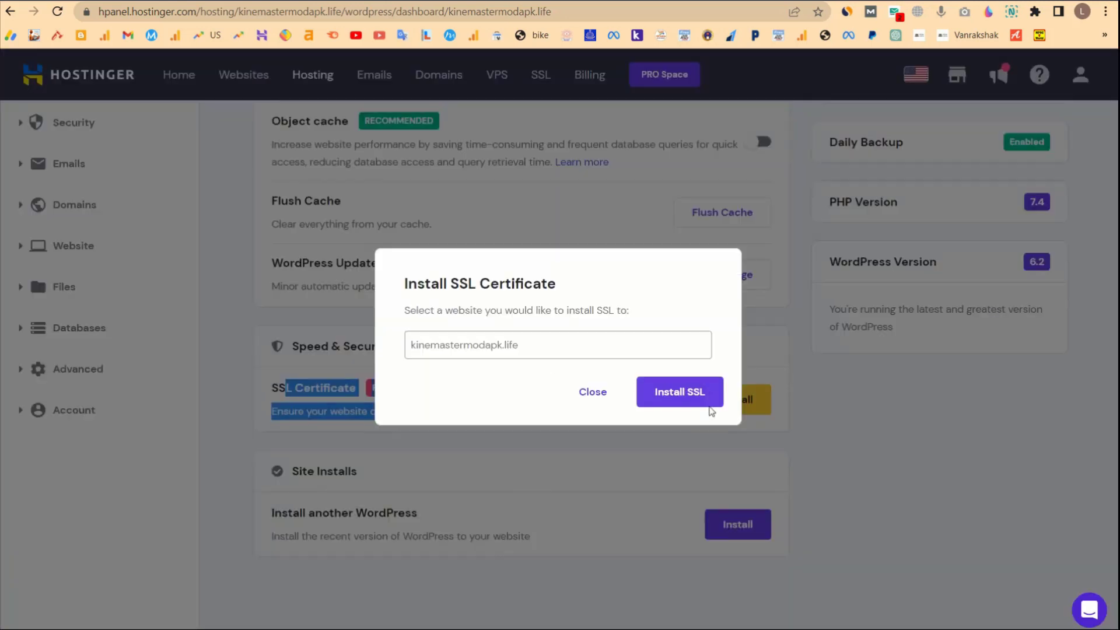
{"action": "left_click", "coordinate": [691, 392]}
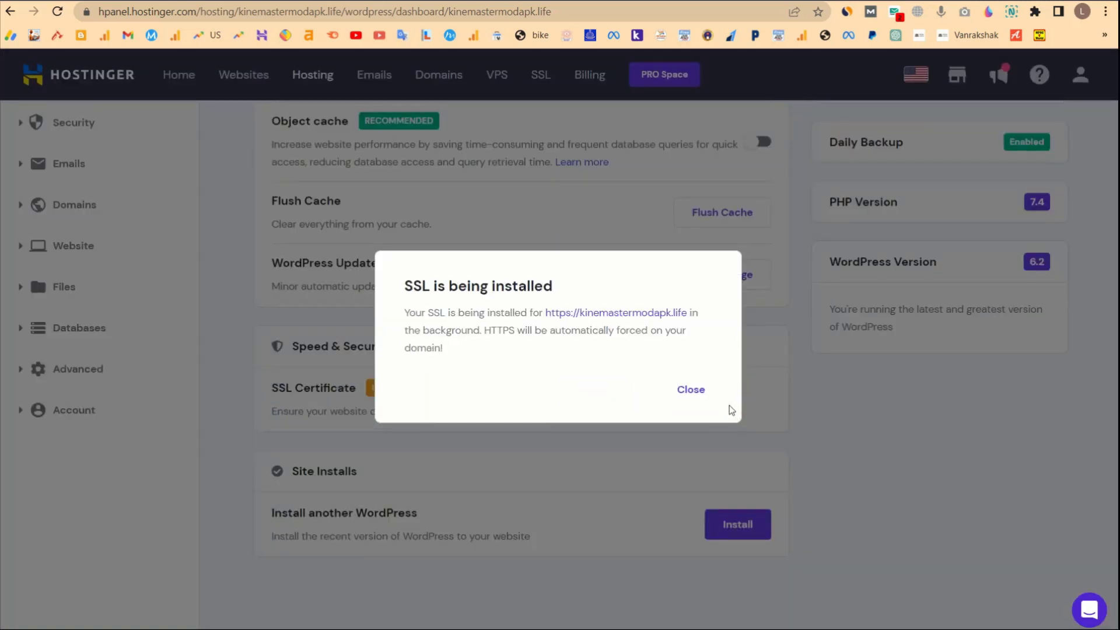
- Dismiss the SSL installation notice, reload the WordPress dashboard, and check the site's connection security details
{"action": "left_click", "coordinate": [691, 390]}
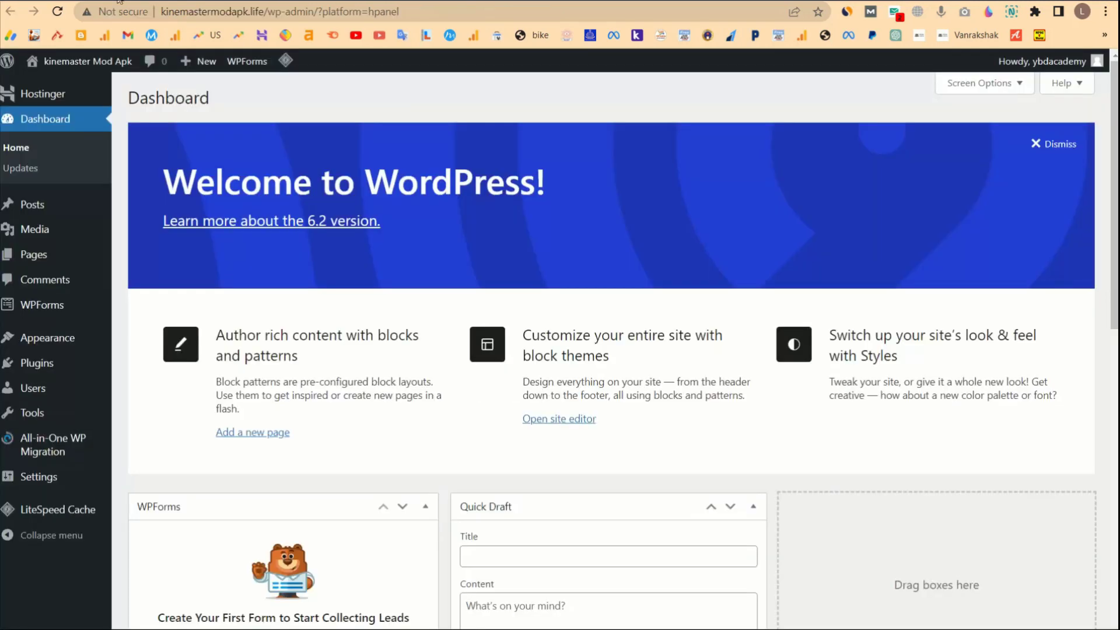
{"action": "left_click", "coordinate": [57, 11]}
{"action": "mouse_move", "coordinate": [204, 54]}
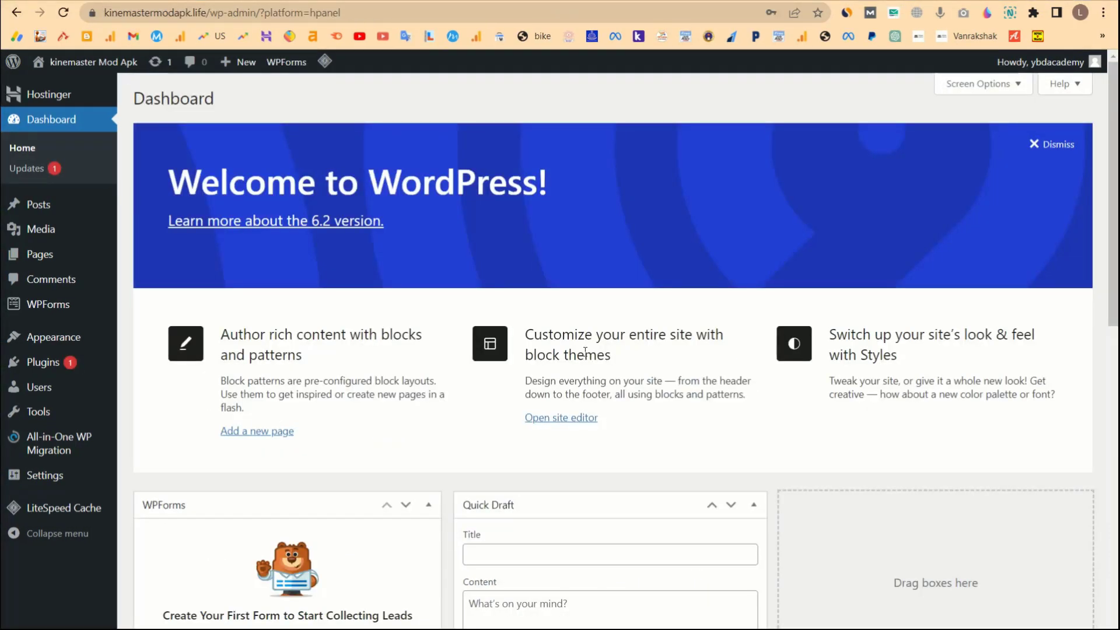
{"action": "left_click", "coordinate": [92, 12]}
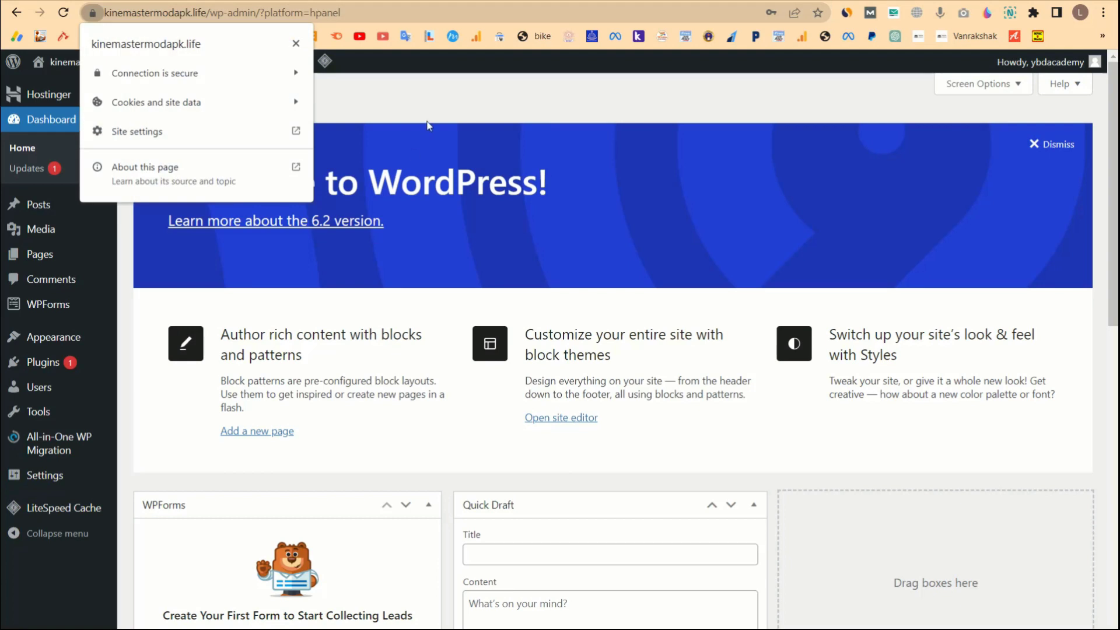
{"action": "left_click", "coordinate": [454, 97]}
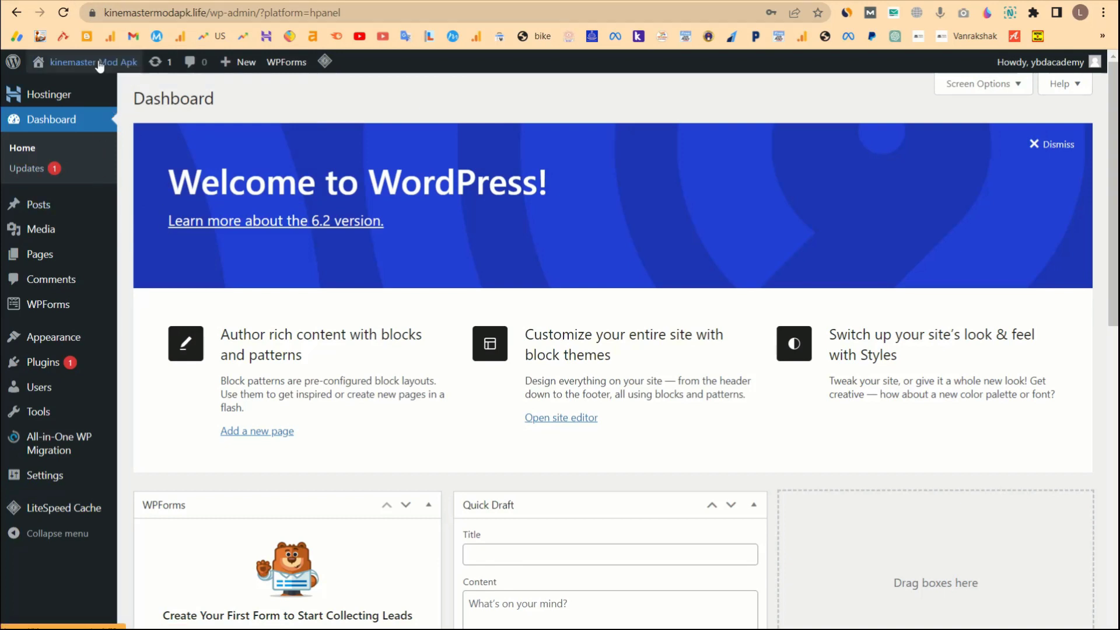
- Open the kinemaster Mod Apk site's front page in a separate tab to view it
{"action": "right_click", "coordinate": [96, 60]}
{"action": "left_click", "coordinate": [139, 70]}
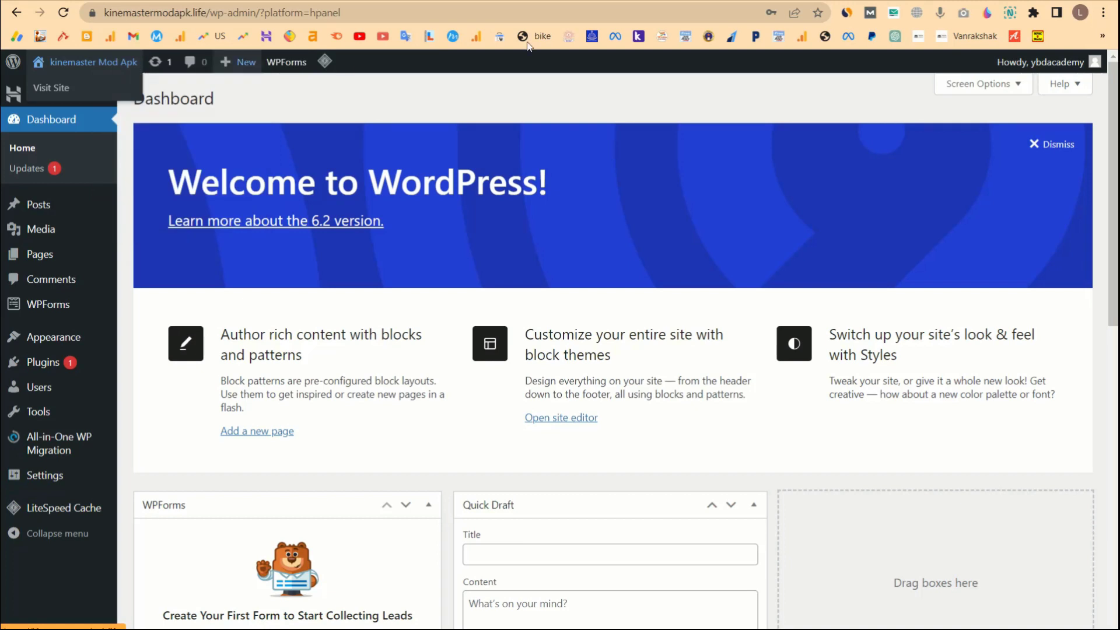
{"action": "left_click", "coordinate": [655, 1]}
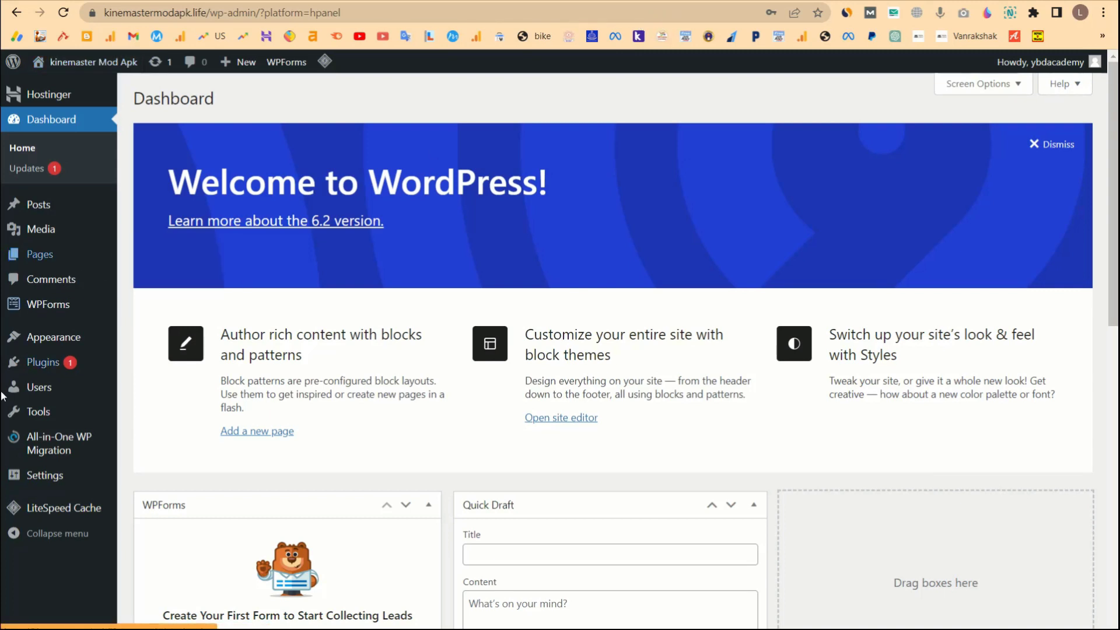
- Delete the installed Twenty Twenty-One theme and confirm the deletion
{"action": "mouse_move", "coordinate": [55, 344]}
{"action": "left_click", "coordinate": [143, 346]}
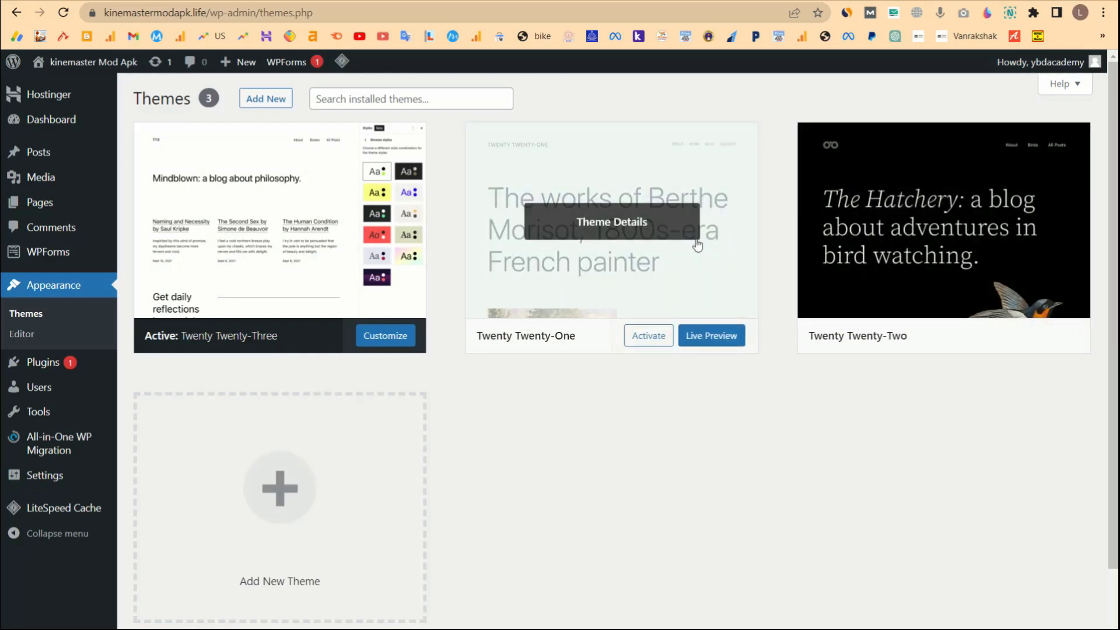
{"action": "left_click", "coordinate": [627, 189]}
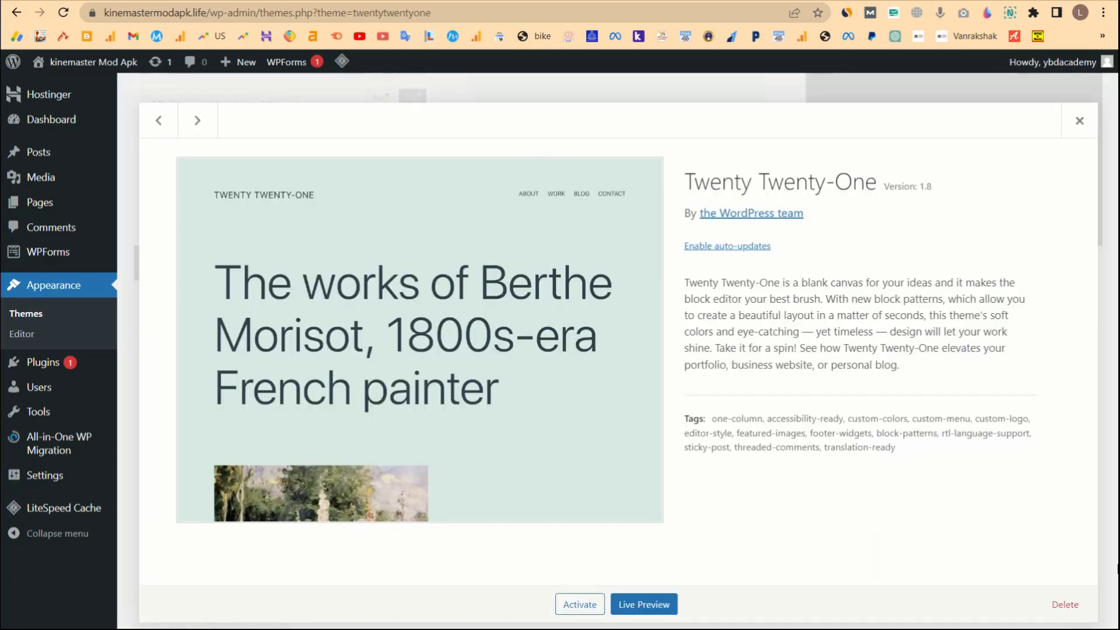
{"action": "left_click", "coordinate": [1065, 604]}
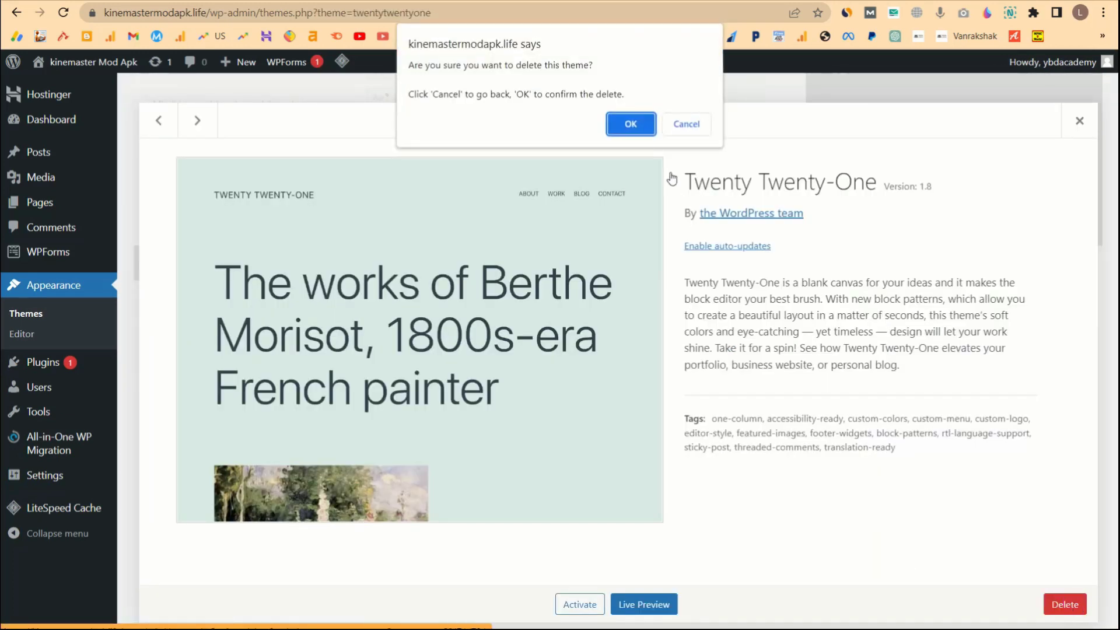
{"action": "left_click", "coordinate": [635, 125]}
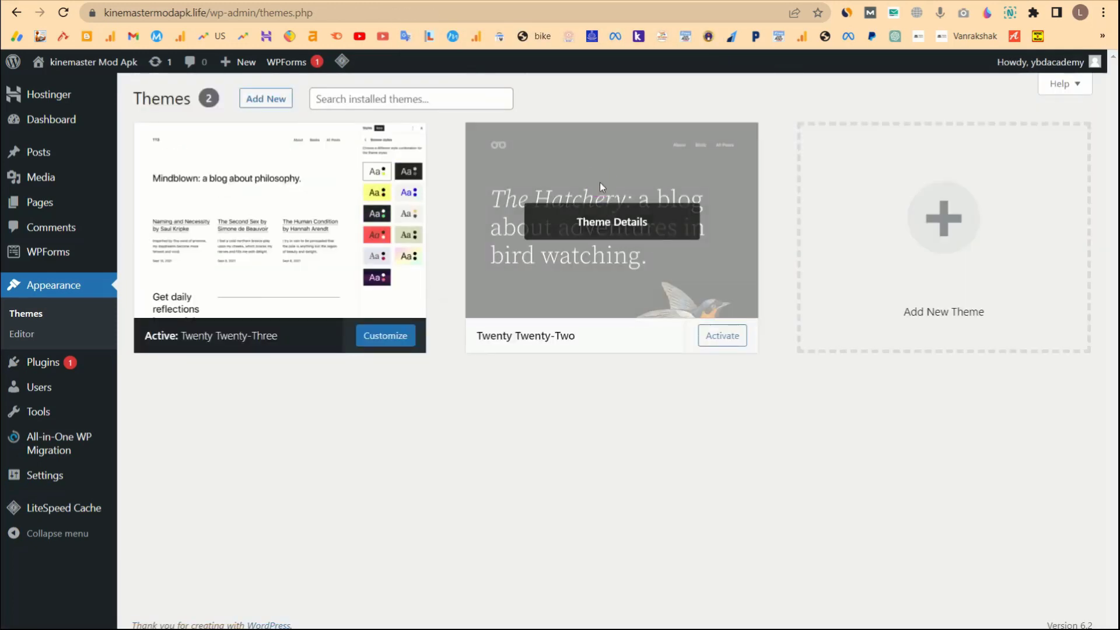
- Delete the installed Twenty Twenty-Two theme and confirm the deletion
{"action": "left_click", "coordinate": [602, 187]}
{"action": "left_click", "coordinate": [1065, 604]}
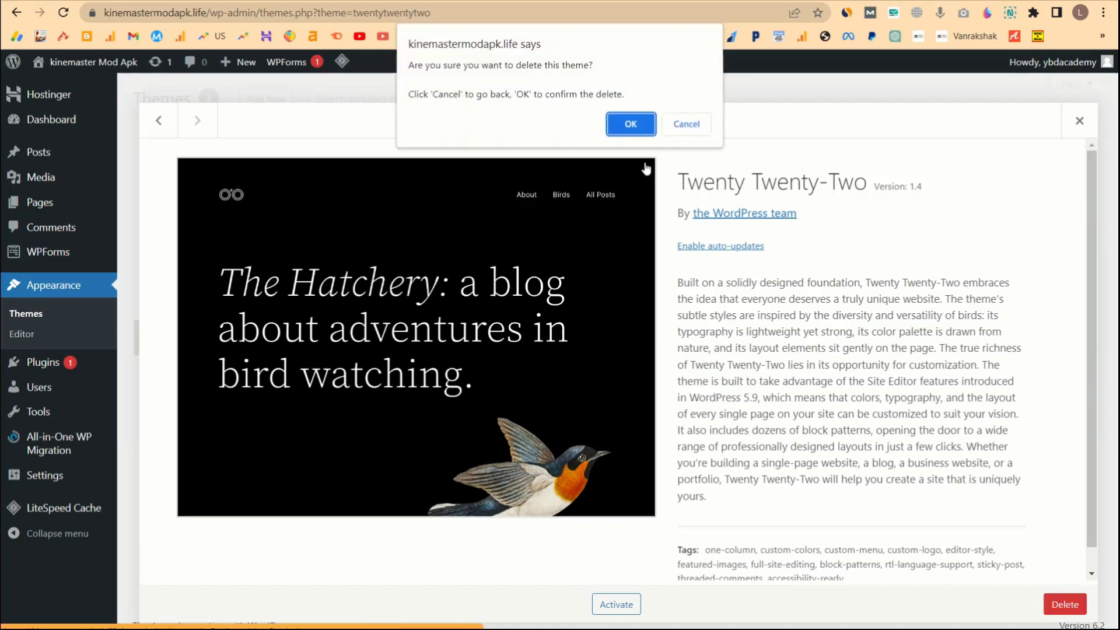
{"action": "left_click", "coordinate": [631, 124]}
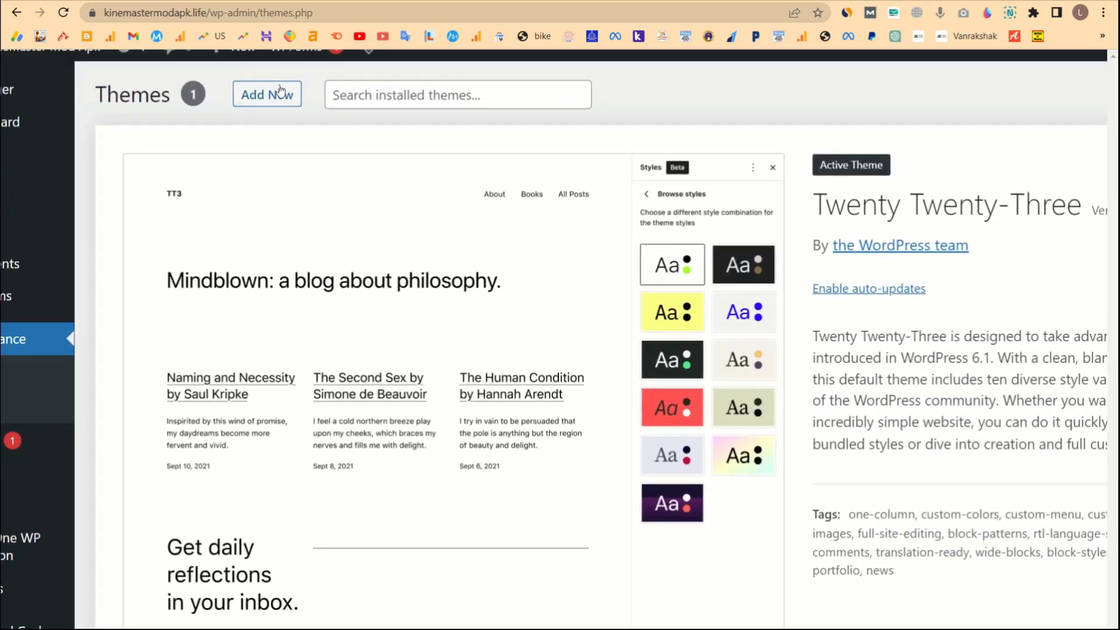
- Start adding a new theme and browse the popular themes
{"action": "left_click", "coordinate": [278, 101]}
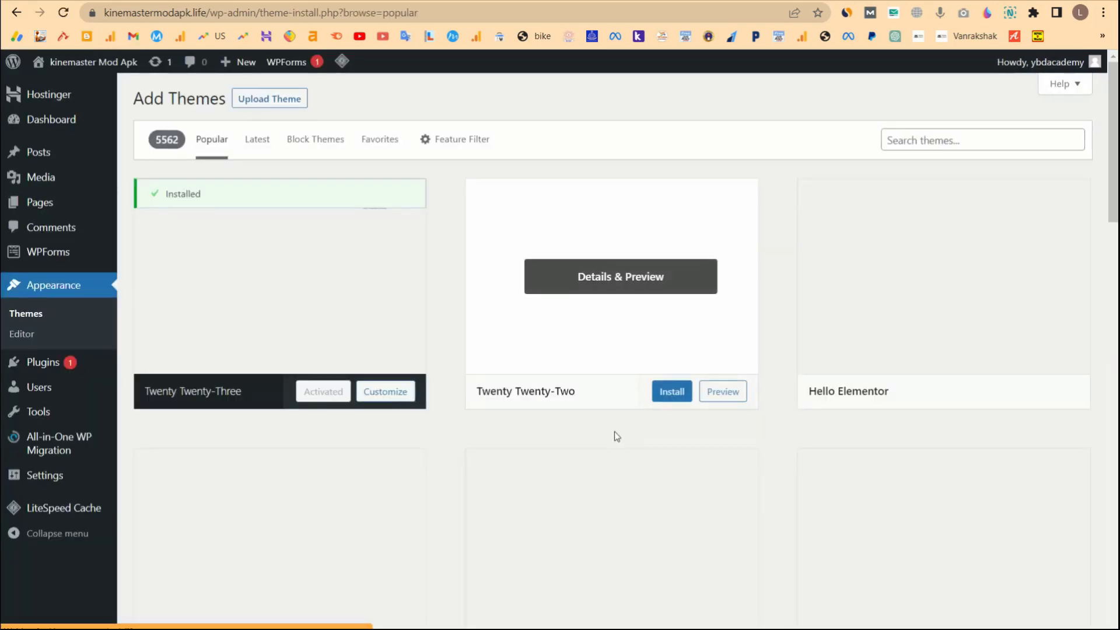
{"action": "scroll", "coordinate": [569, 488], "scroll_direction": "down", "scroll_amount": 5}
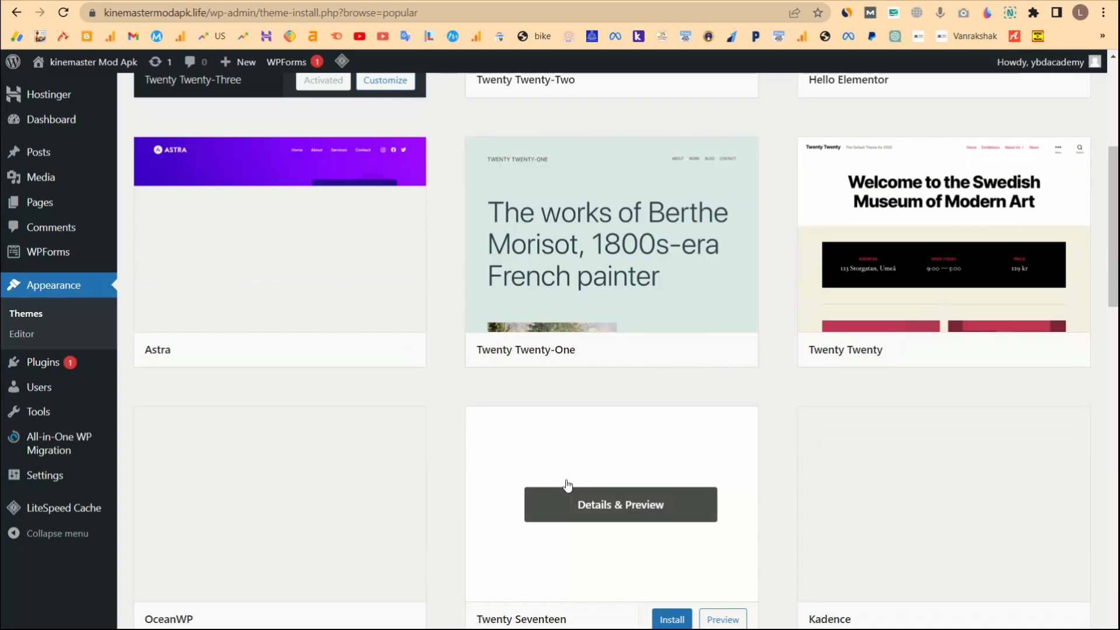
{"action": "scroll", "coordinate": [569, 484], "scroll_direction": "up", "scroll_amount": 5}
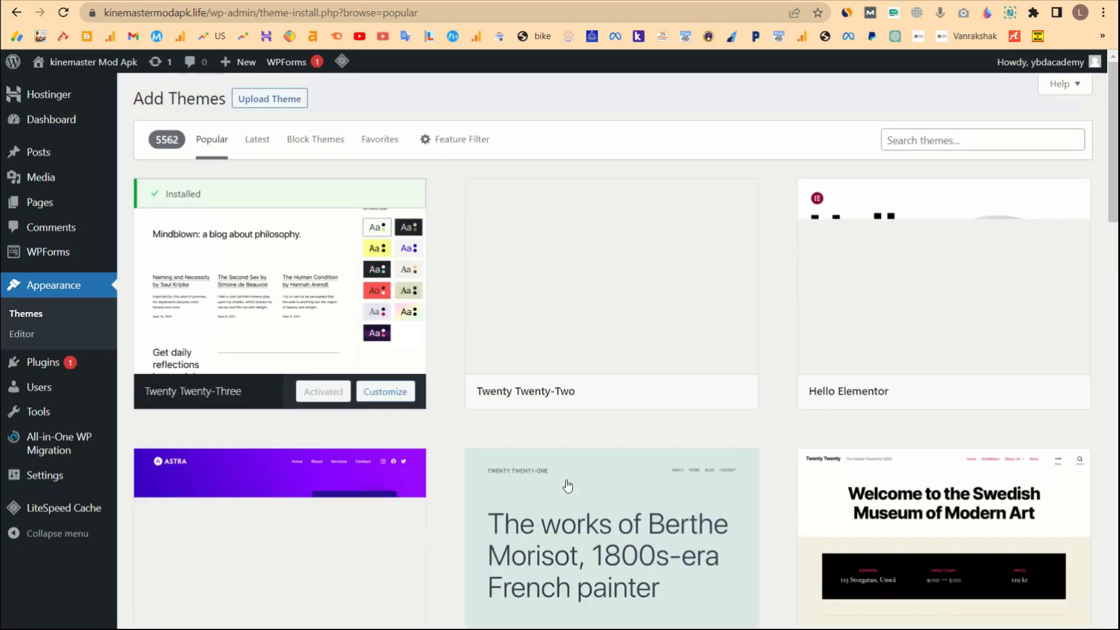
- Search the available themes for "gp" and look through the results
{"action": "left_click", "coordinate": [943, 141]}
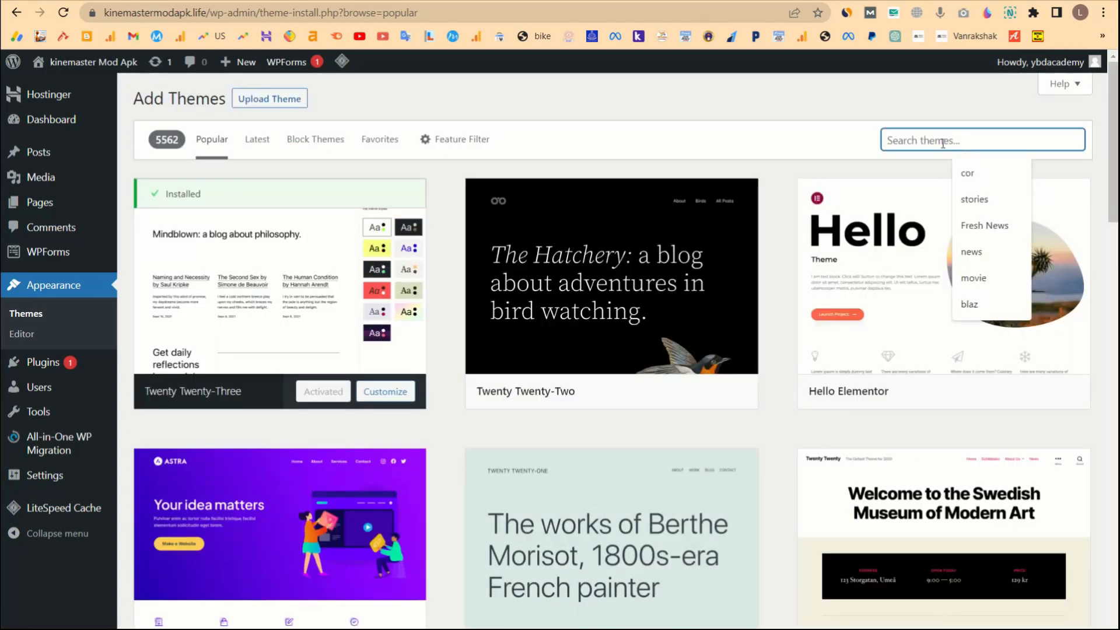
{"action": "type", "text": "gp"}
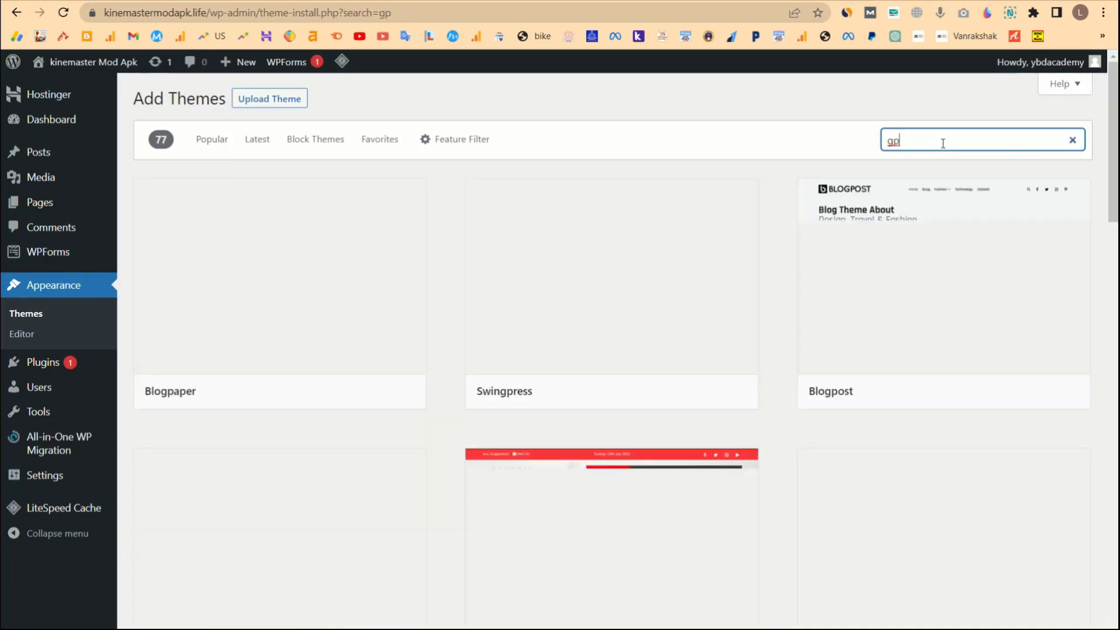
{"action": "scroll", "coordinate": [760, 467], "scroll_direction": "down", "scroll_amount": 5}
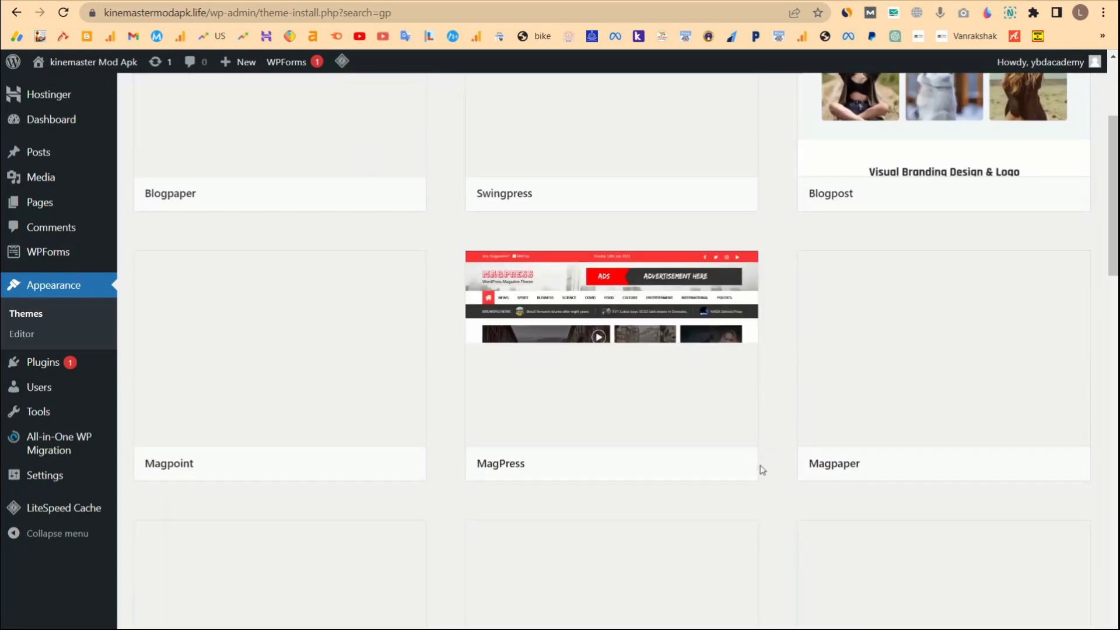
{"action": "scroll", "coordinate": [763, 470], "scroll_direction": "up", "scroll_amount": 5}
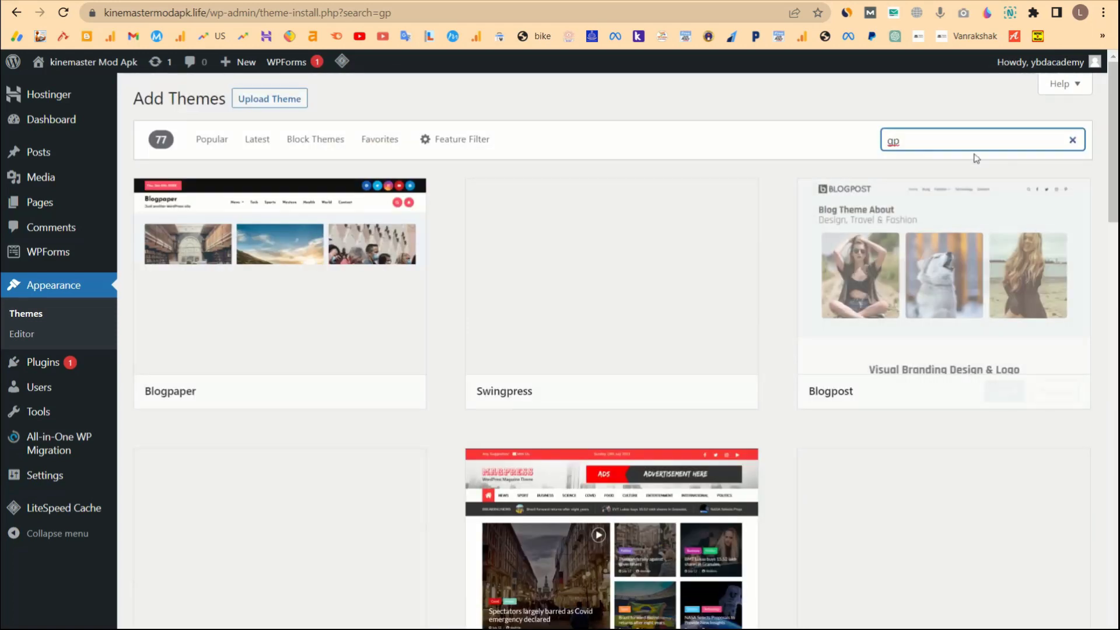
- Replace the theme search term with "generat press"
{"action": "left_click", "coordinate": [942, 148]}
{"action": "left_click", "coordinate": [667, 23]}
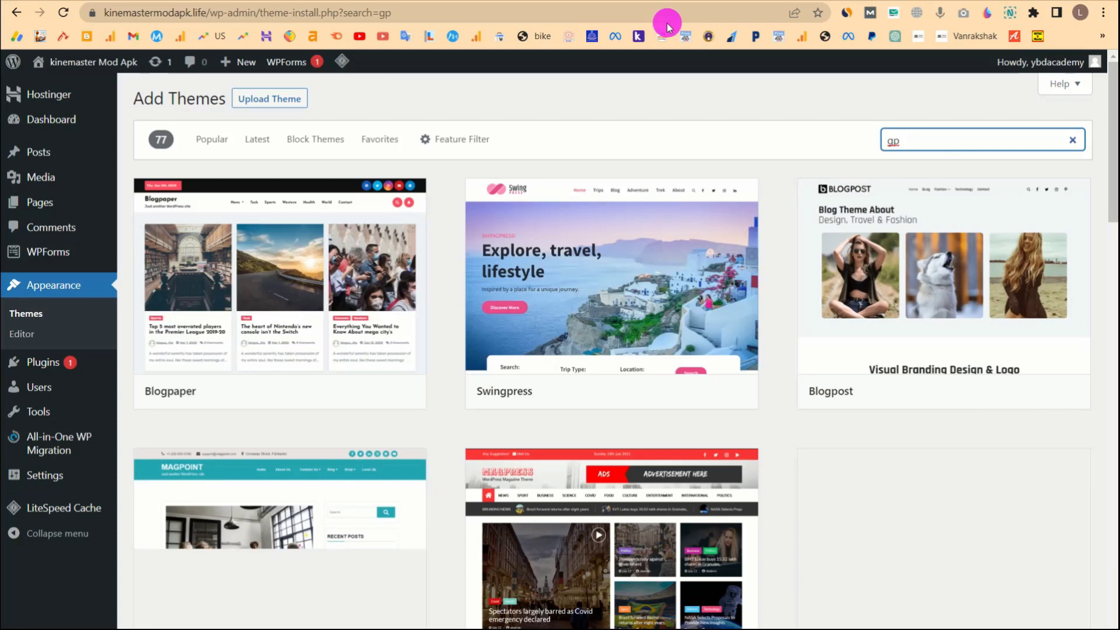
{"action": "type", "text": "generat press"}
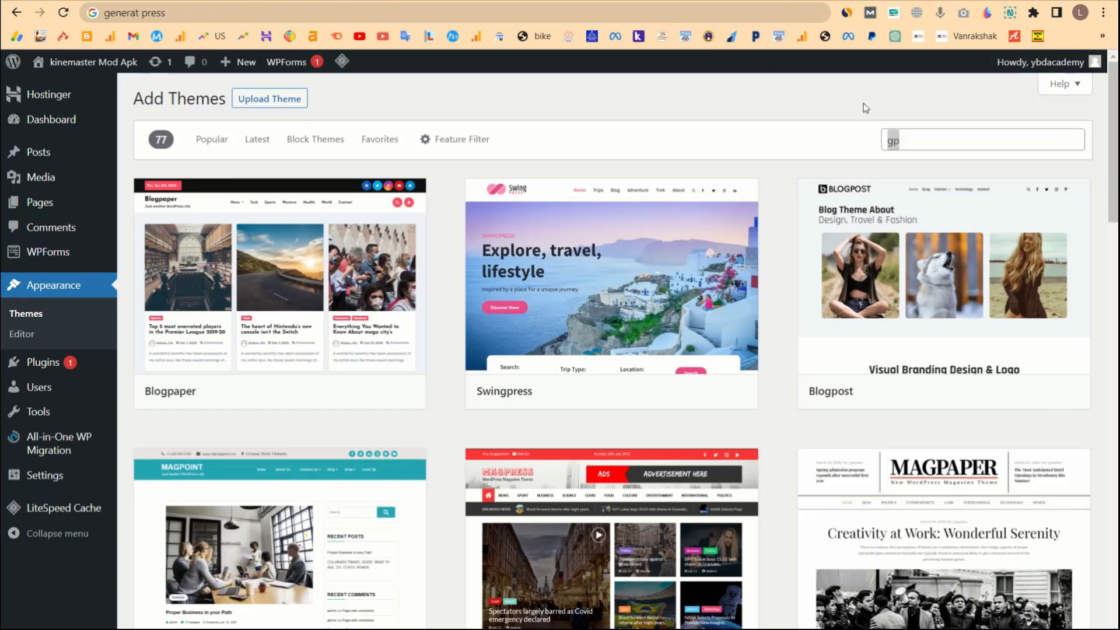
{"action": "left_click", "coordinate": [949, 140]}
{"action": "type", "text": "generat press"}
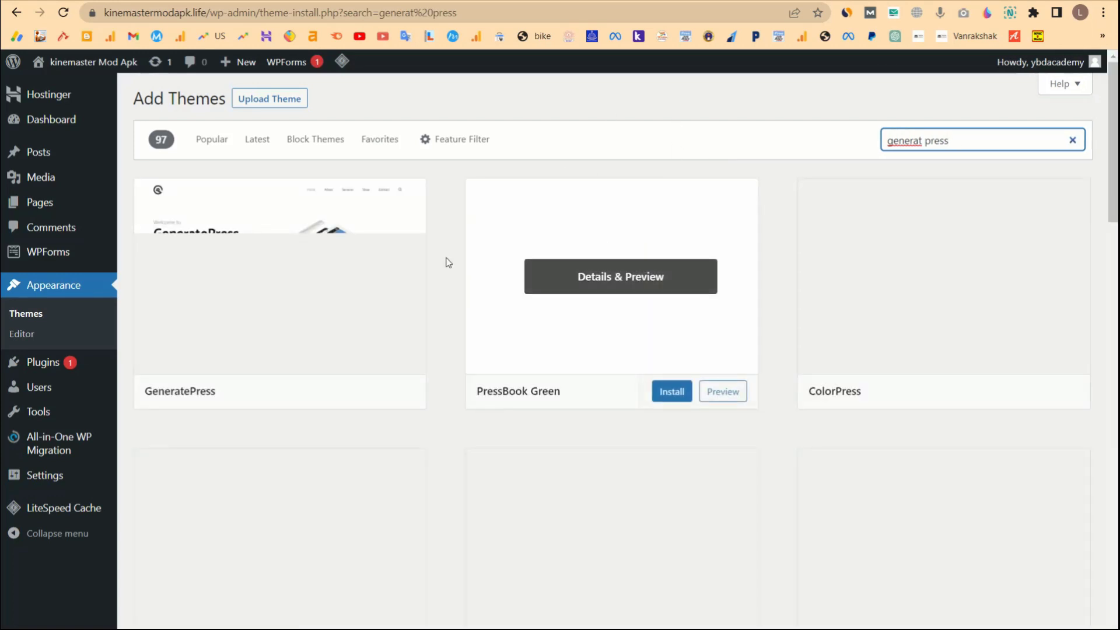
- Install the GeneratePress theme and activate it
{"action": "mouse_move", "coordinate": [373, 328]}
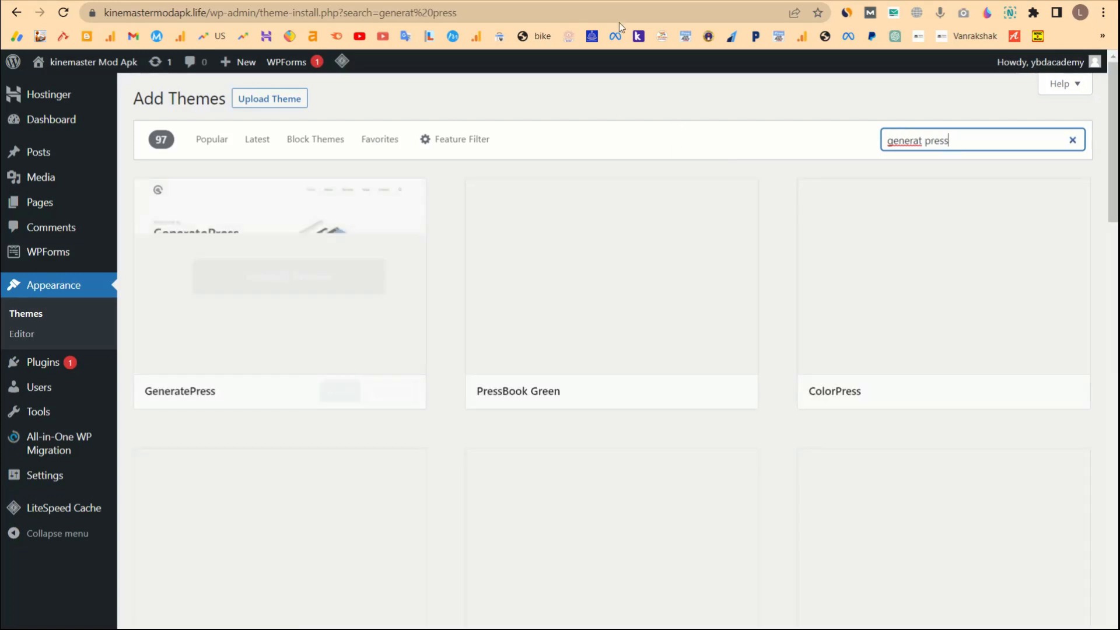
{"action": "mouse_move", "coordinate": [162, 300]}
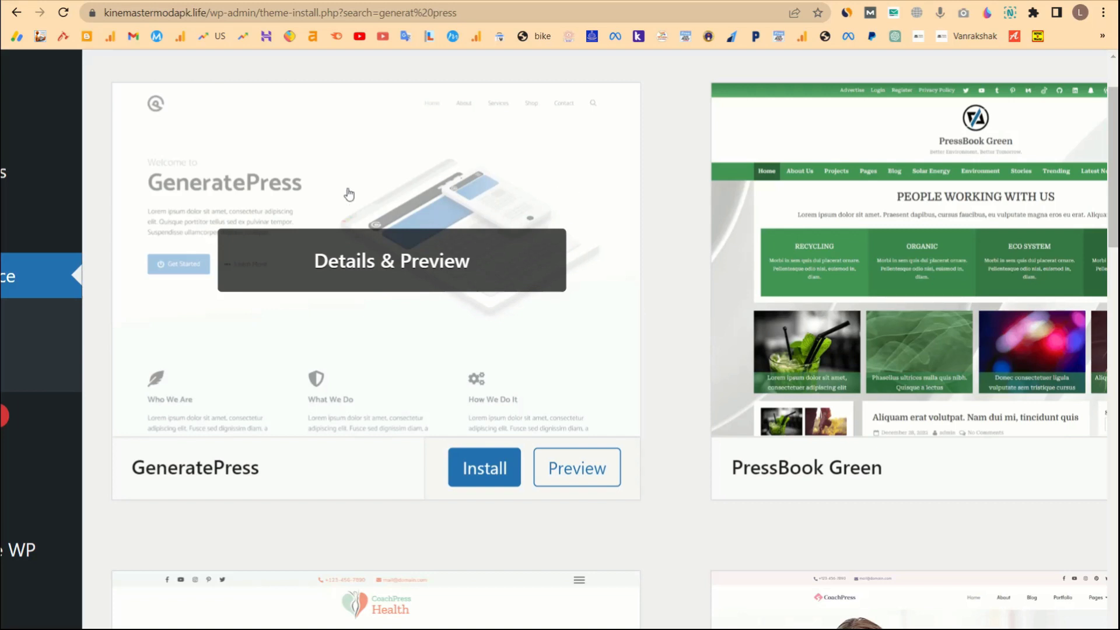
{"action": "left_click", "coordinate": [475, 465]}
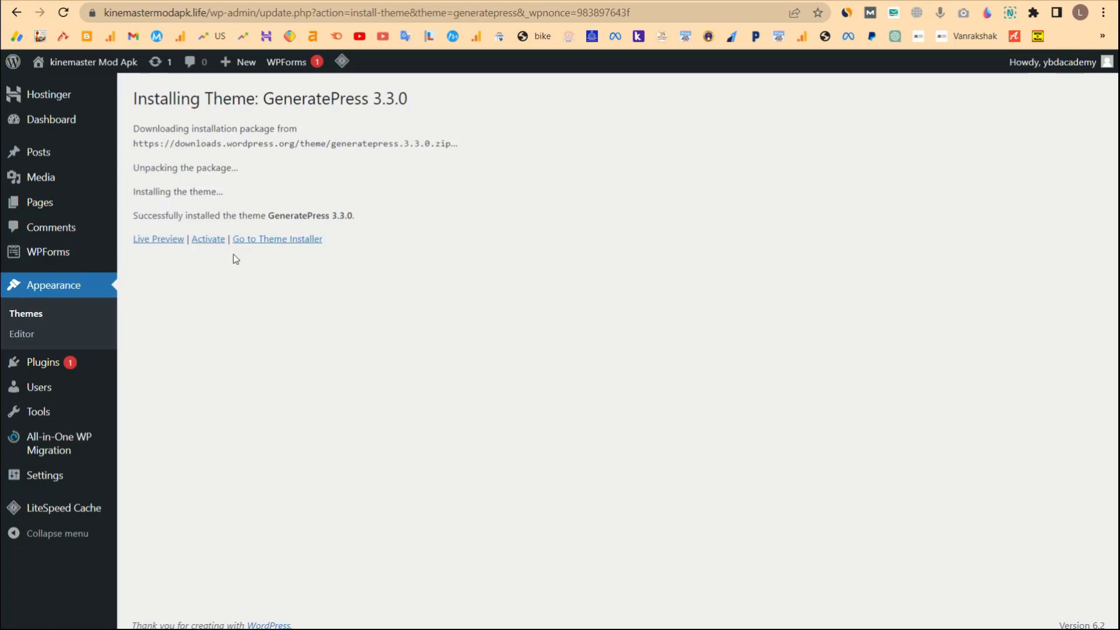
{"action": "left_click", "coordinate": [219, 246]}
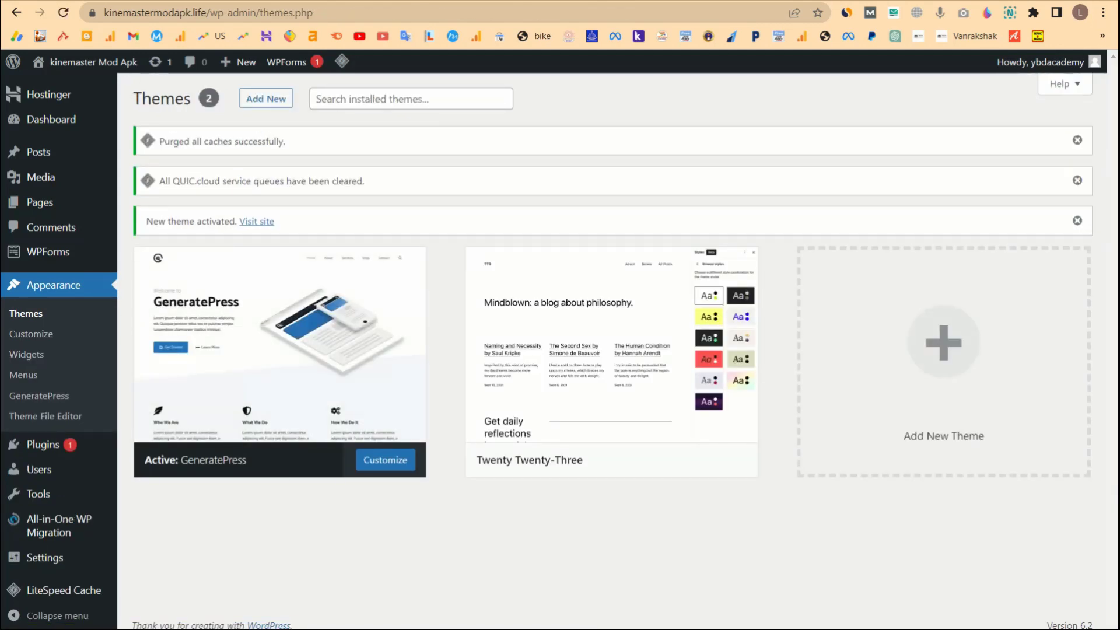
- View the site's front page with the GeneratePress theme, and return to the themes page
{"action": "left_click", "coordinate": [257, 221]}
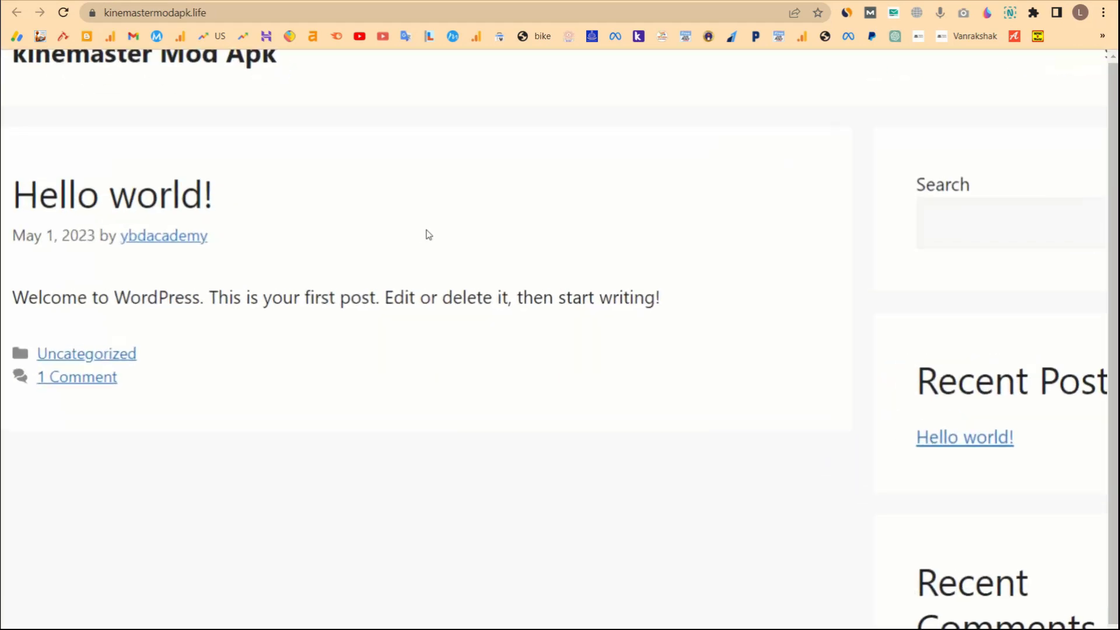
{"action": "scroll", "coordinate": [515, 443], "scroll_direction": "down", "scroll_amount": 1}
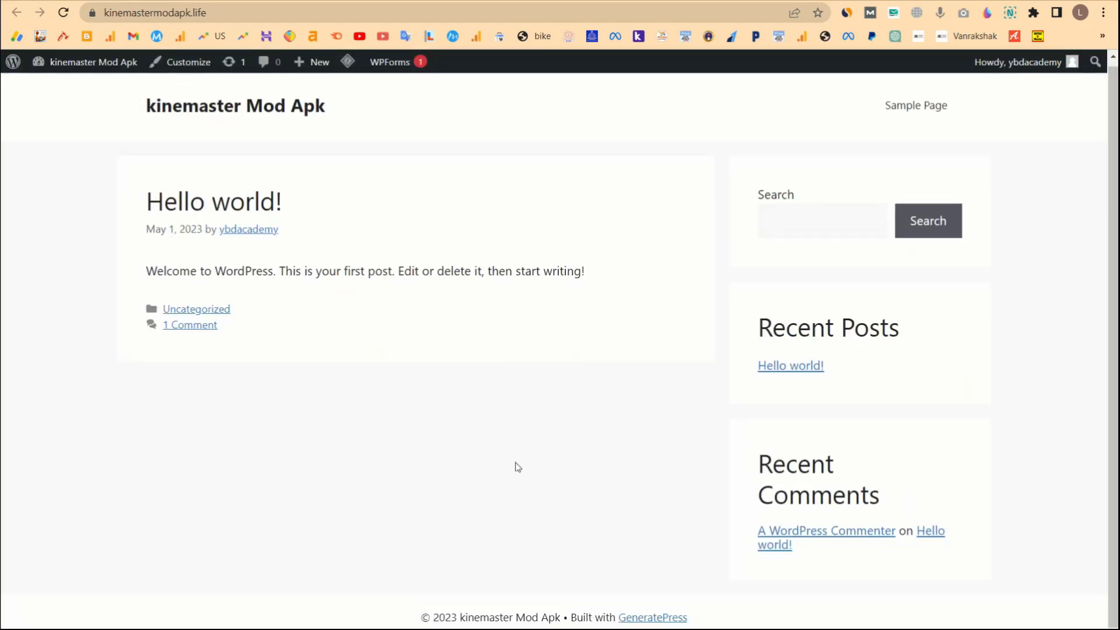
{"action": "key", "text": "alt+Left"}
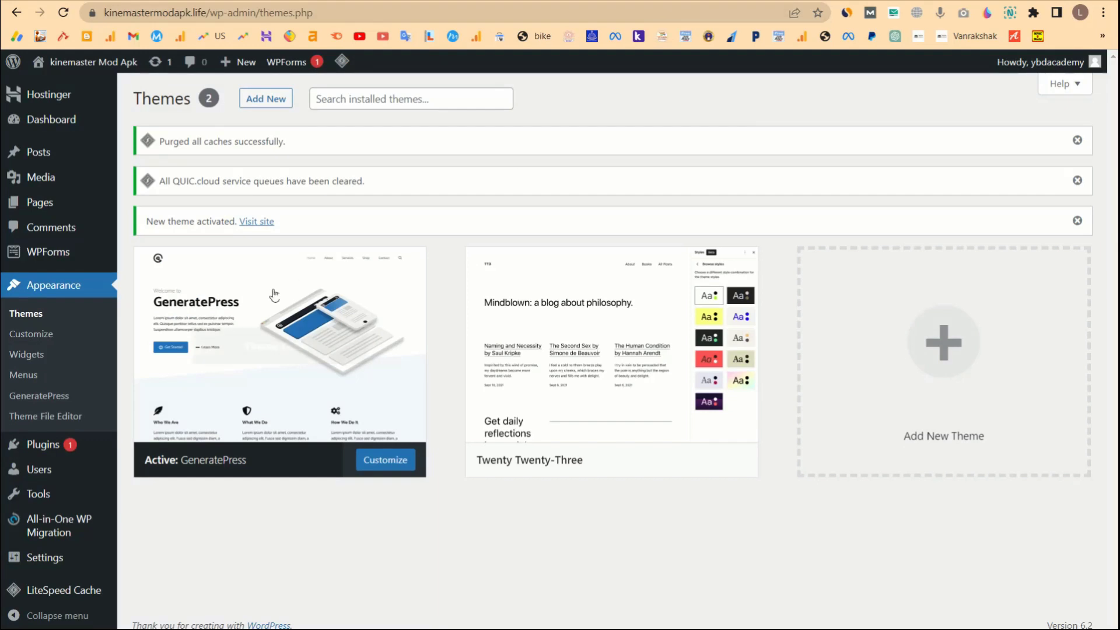
- Set the site's permalink structure to Post name and save the permalink settings
{"action": "mouse_move", "coordinate": [93, 556]}
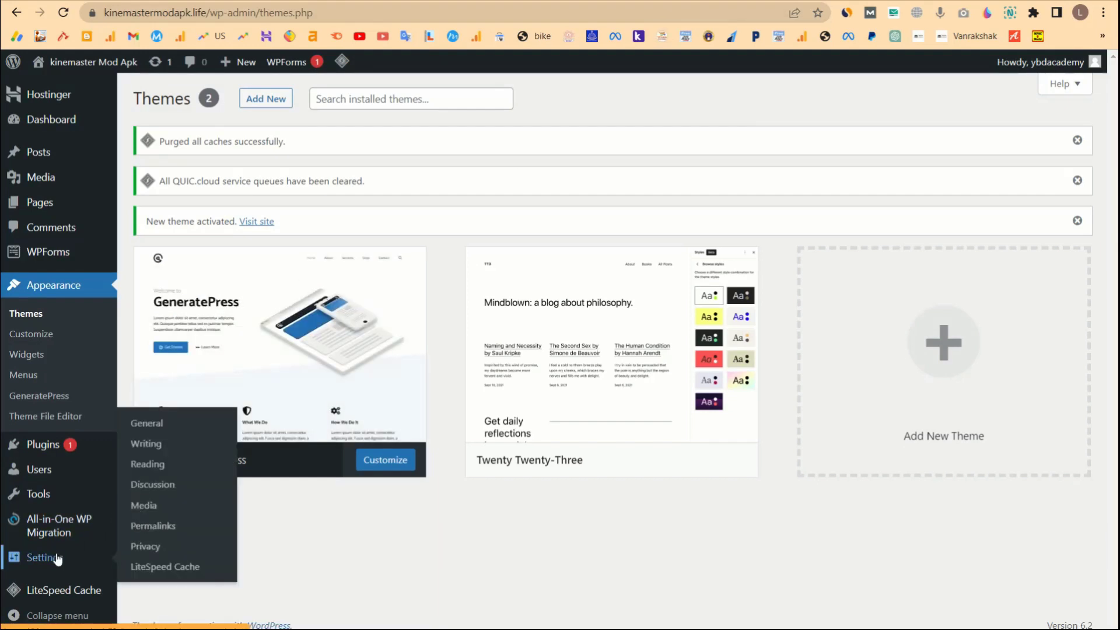
{"action": "left_click", "coordinate": [139, 527]}
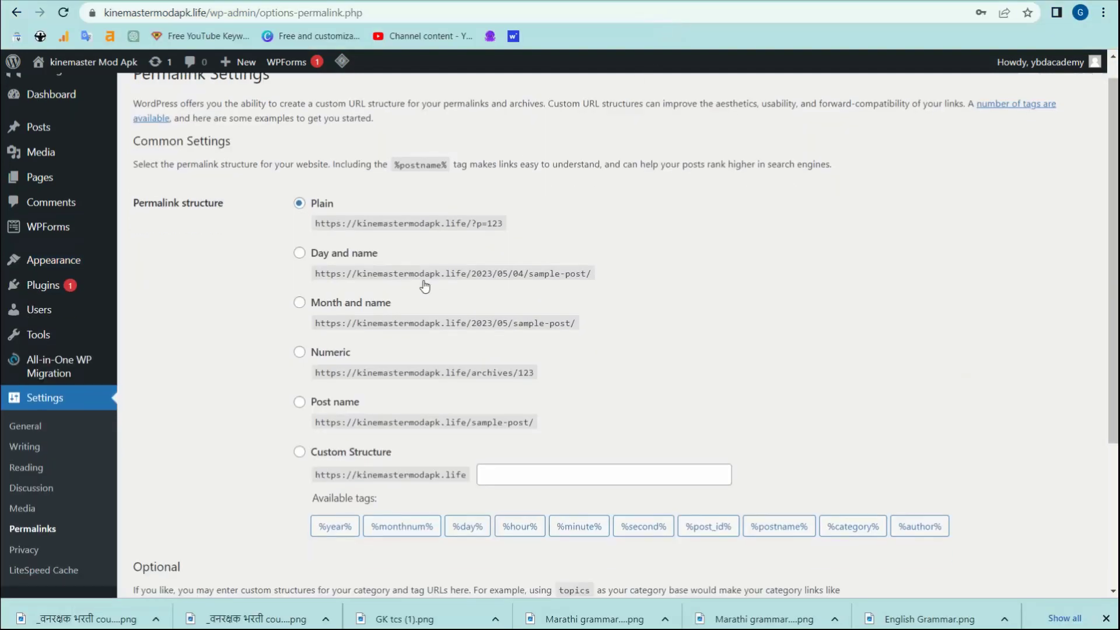
{"action": "scroll", "coordinate": [425, 286], "scroll_direction": "down", "scroll_amount": 2}
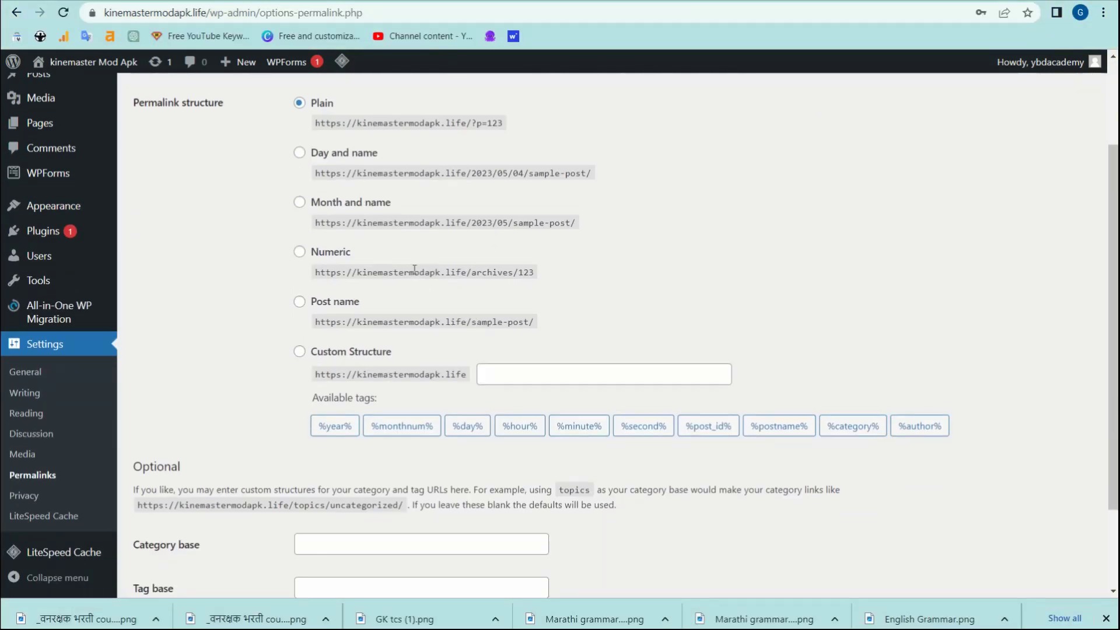
{"action": "scroll", "coordinate": [350, 304], "scroll_direction": "up", "scroll_amount": 1}
{"action": "left_click", "coordinate": [299, 325]}
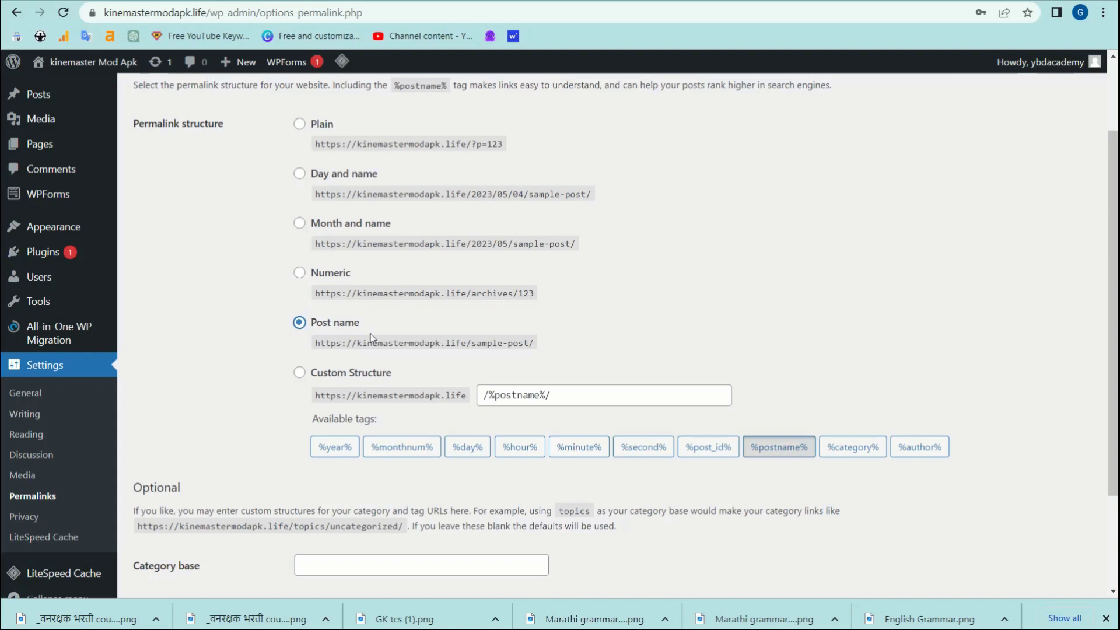
{"action": "scroll", "coordinate": [471, 286], "scroll_direction": "up", "scroll_amount": 1}
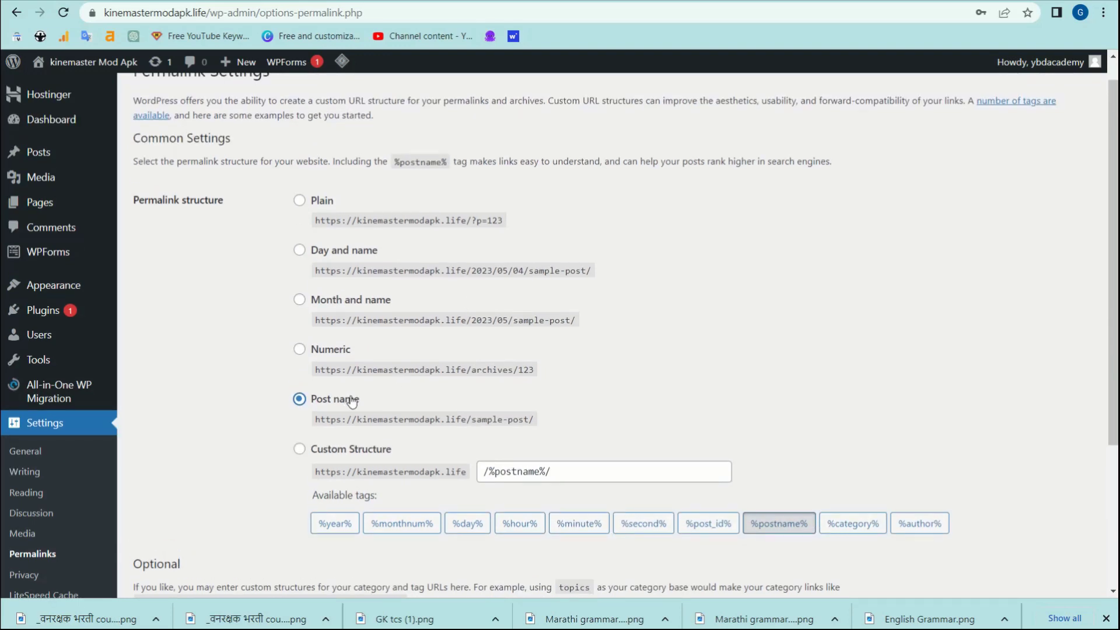
{"action": "scroll", "coordinate": [374, 408], "scroll_direction": "down", "scroll_amount": 1}
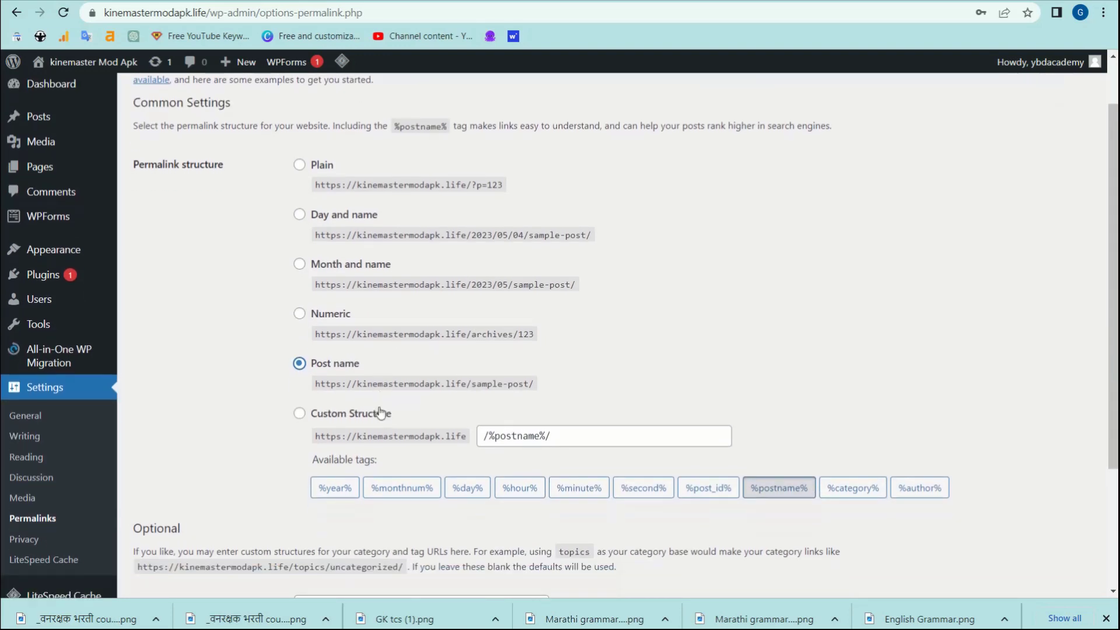
{"action": "scroll", "coordinate": [374, 426], "scroll_direction": "down", "scroll_amount": 3}
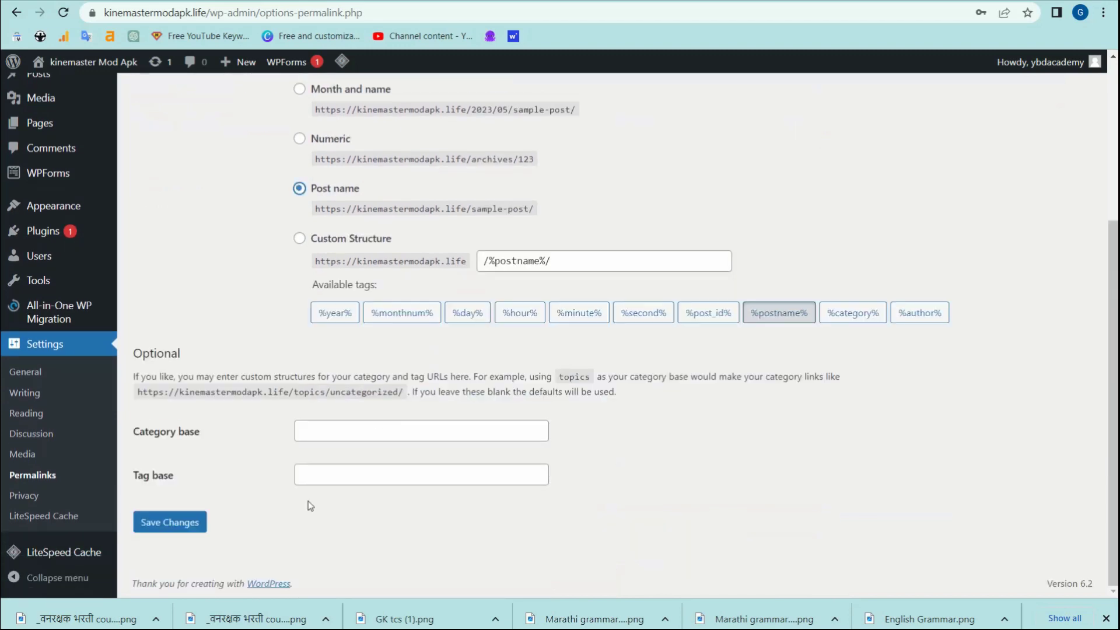
{"action": "left_click", "coordinate": [168, 523]}
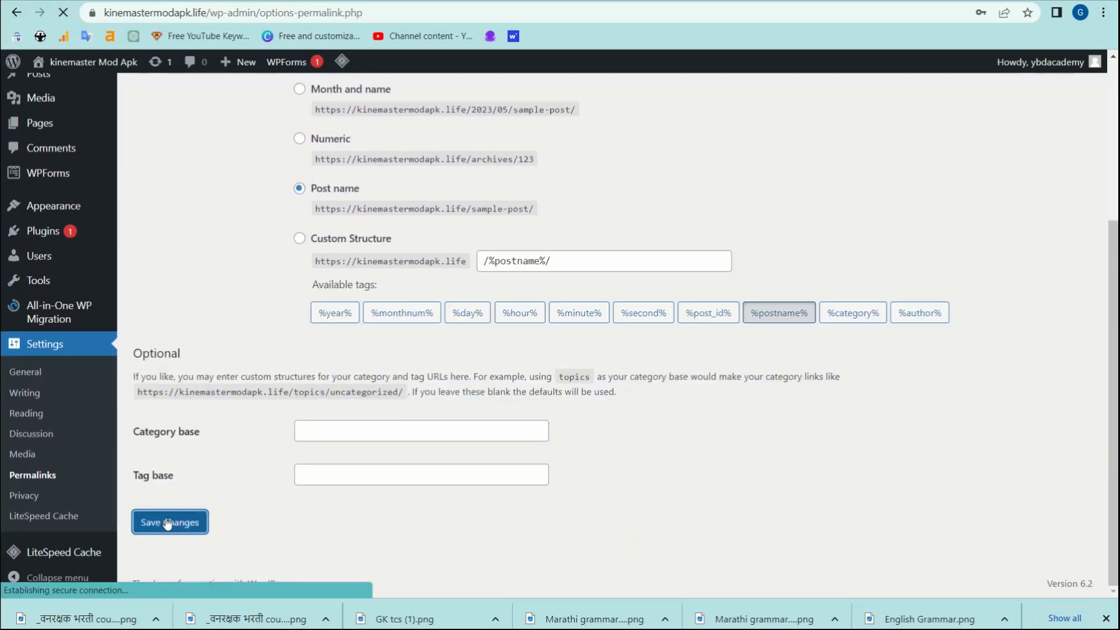
- Deactivate all installed plugins in bulk except the Hostinger plugin
{"action": "mouse_move", "coordinate": [66, 312]}
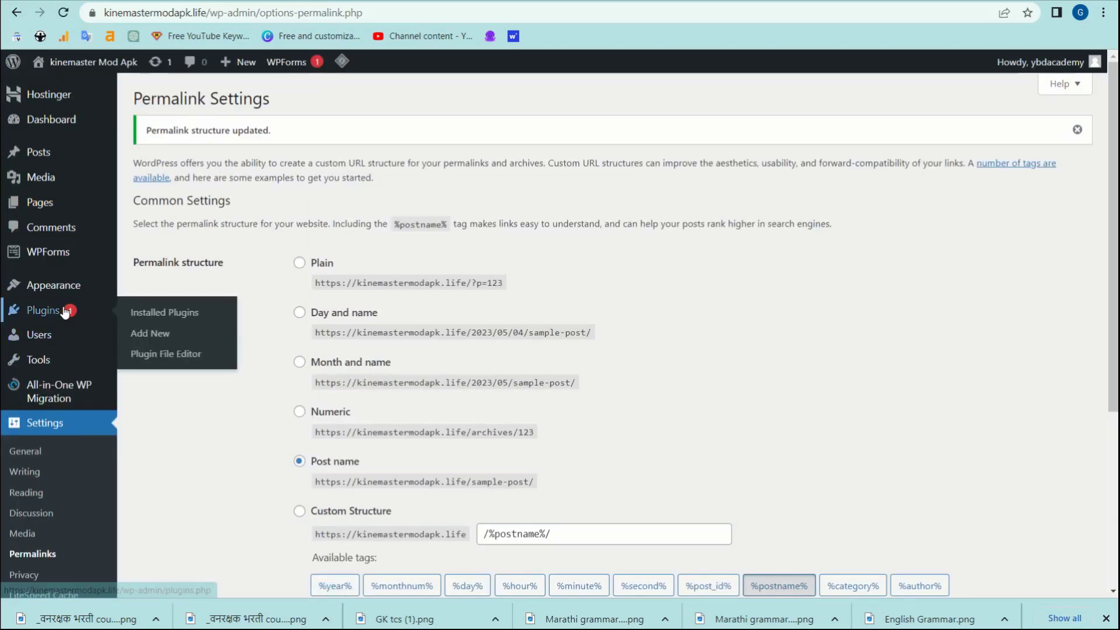
{"action": "left_click", "coordinate": [157, 318]}
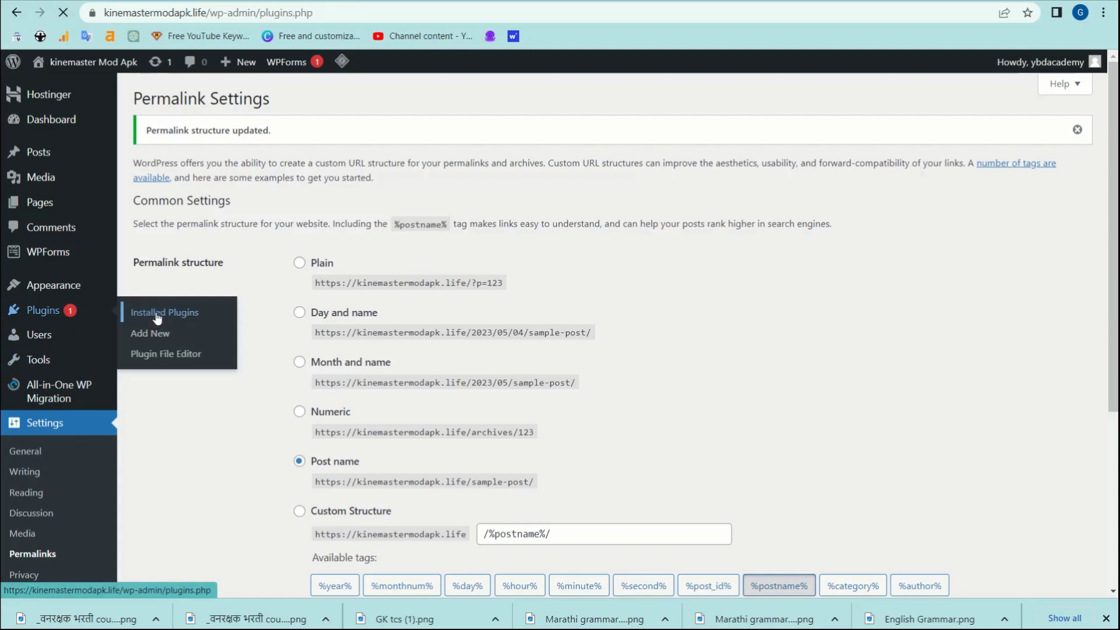
{"action": "scroll", "coordinate": [283, 479], "scroll_direction": "down", "scroll_amount": 2}
{"action": "scroll", "coordinate": [283, 479], "scroll_direction": "up", "scroll_amount": 2}
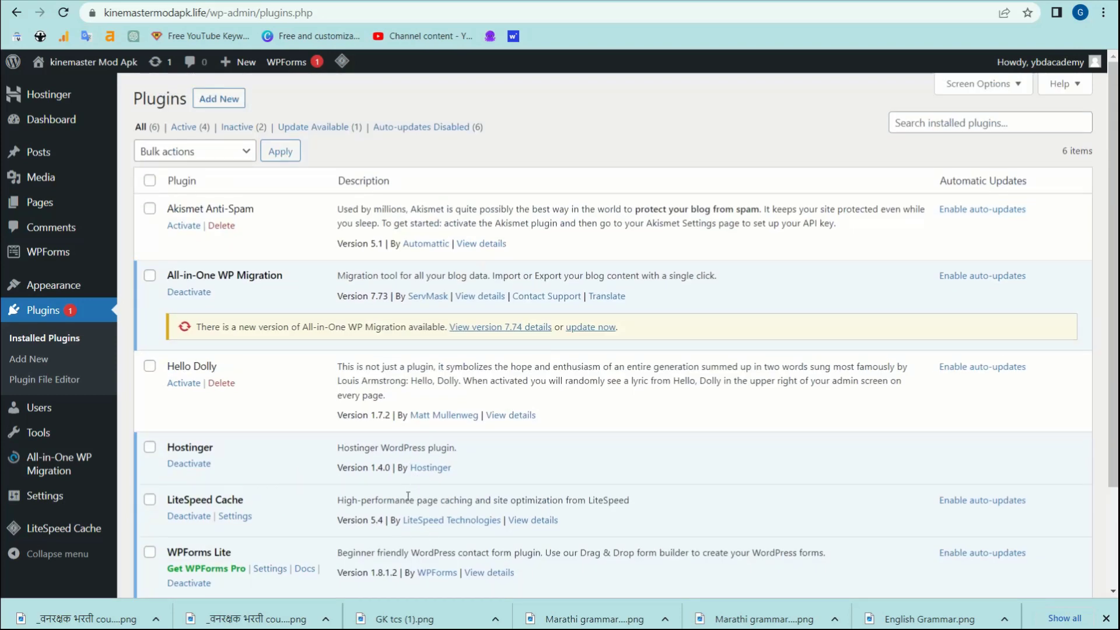
{"action": "left_click", "coordinate": [150, 184]}
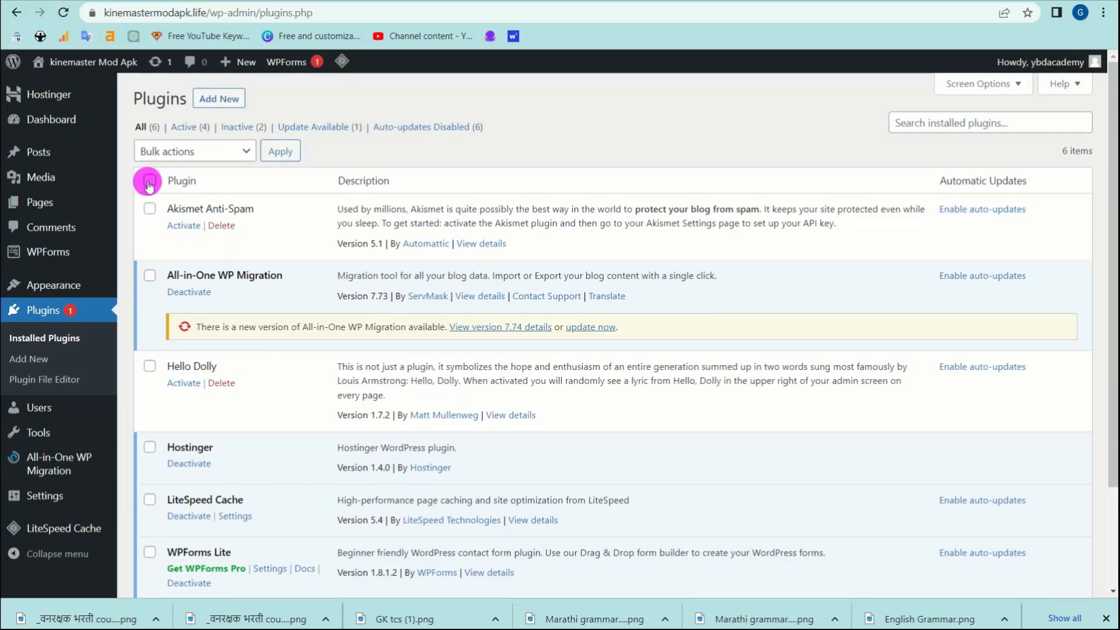
{"action": "left_click", "coordinate": [150, 450]}
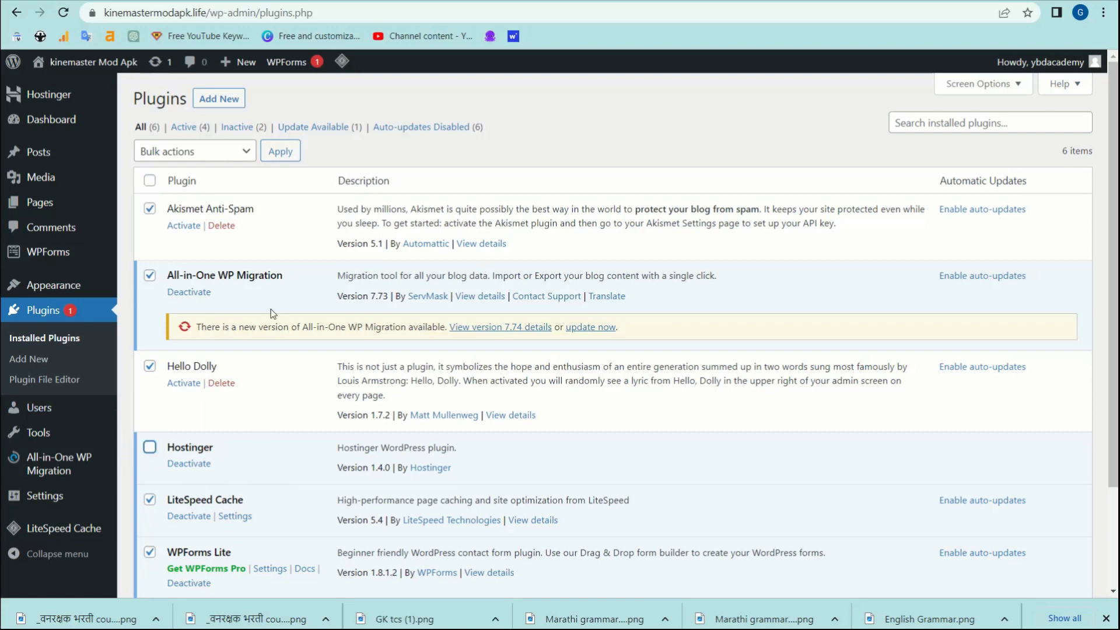
{"action": "left_click", "coordinate": [214, 148]}
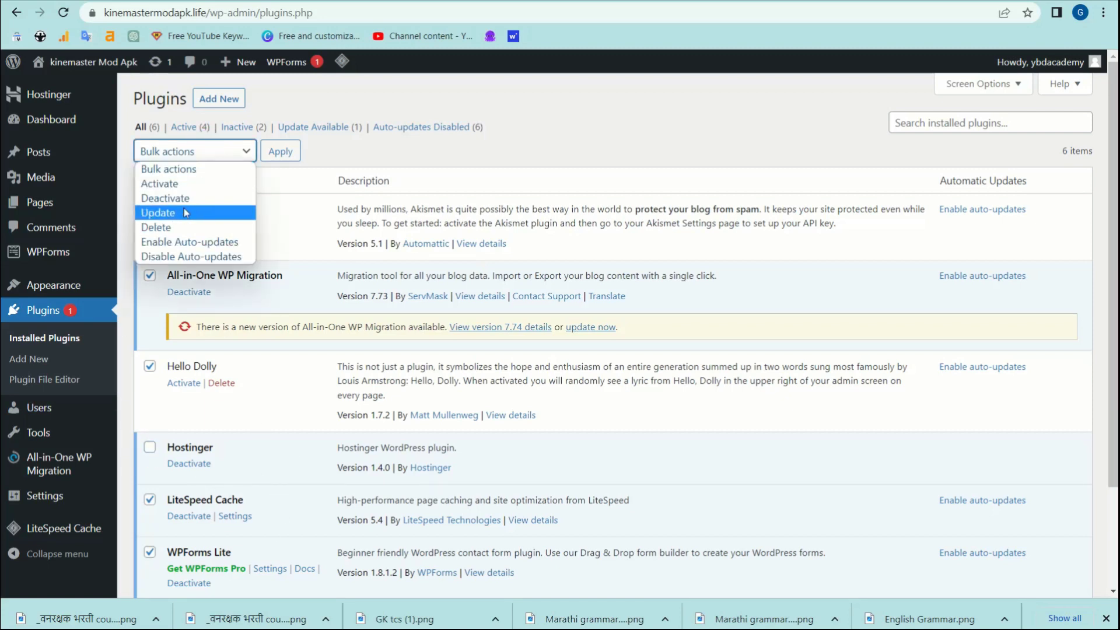
{"action": "left_click", "coordinate": [198, 199]}
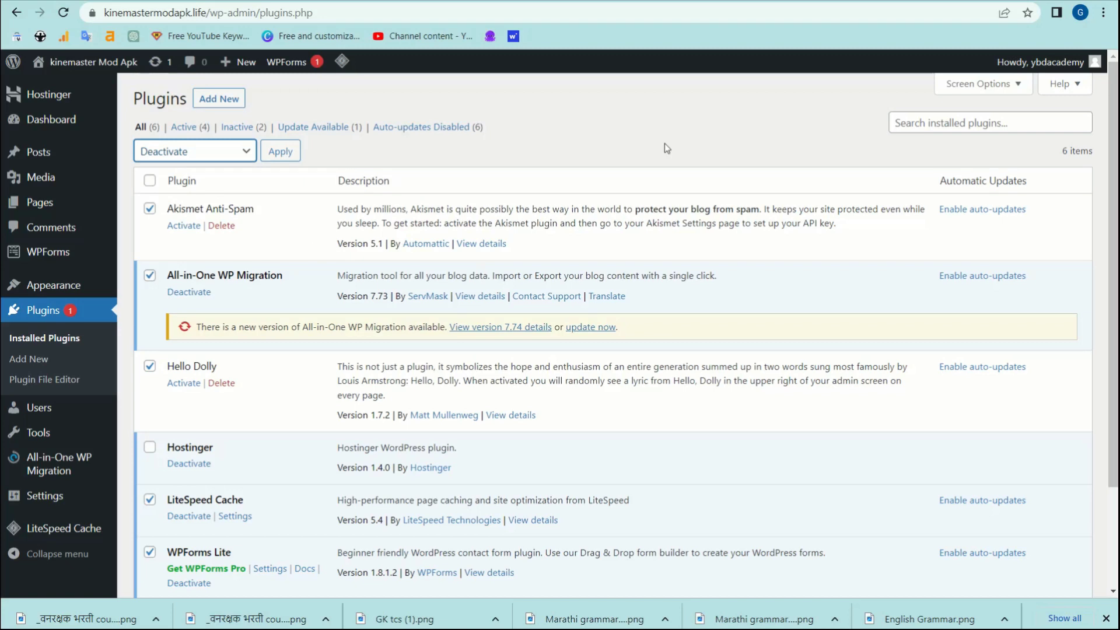
{"action": "left_click", "coordinate": [659, 25]}
{"action": "left_click", "coordinate": [266, 154]}
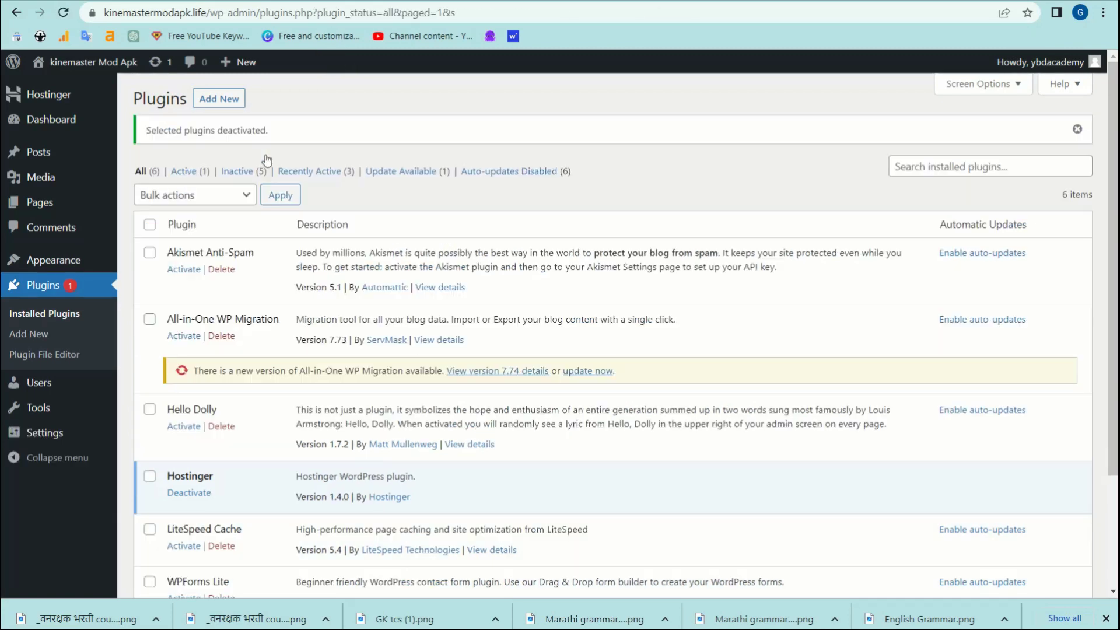
- Delete every installed plugin except Hostinger in one bulk action and return to the refreshed plugin list
{"action": "scroll", "coordinate": [193, 361], "scroll_direction": "down", "scroll_amount": 1}
{"action": "scroll", "coordinate": [192, 362], "scroll_direction": "up", "scroll_amount": 1}
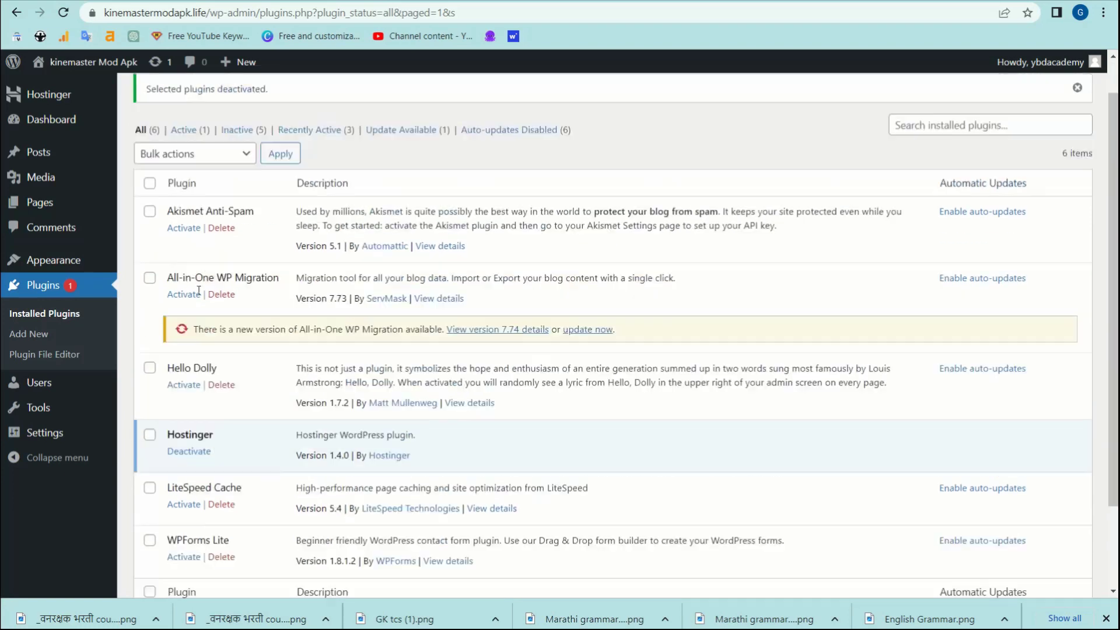
{"action": "left_click", "coordinate": [149, 195]}
{"action": "scroll", "coordinate": [182, 287], "scroll_direction": "down", "scroll_amount": 2}
{"action": "left_click", "coordinate": [150, 329]}
{"action": "scroll", "coordinate": [380, 250], "scroll_direction": "up", "scroll_amount": 1}
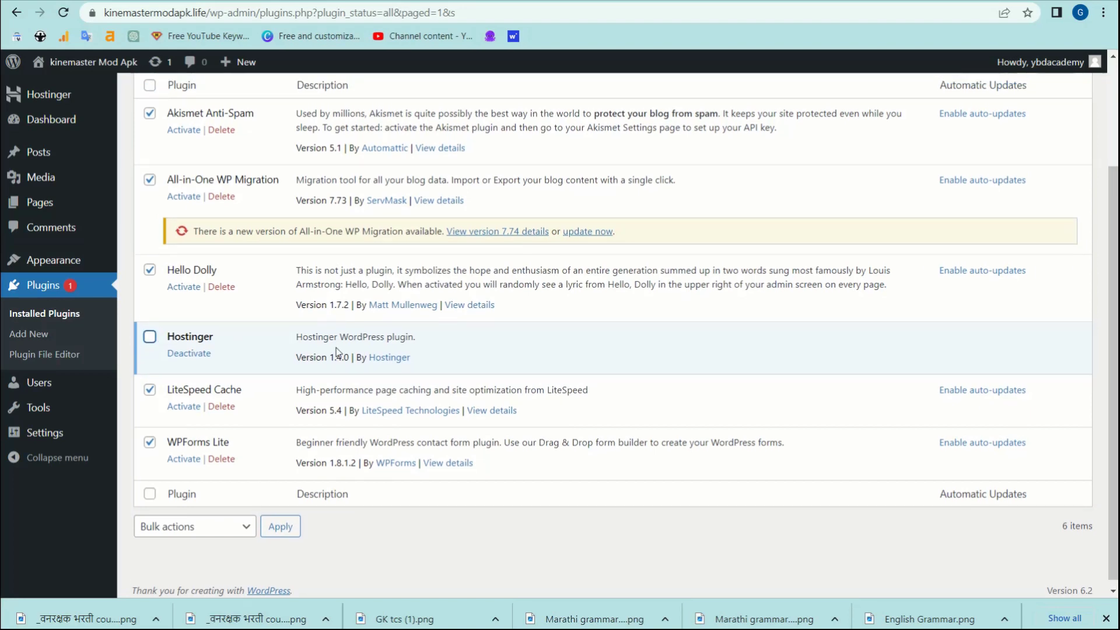
{"action": "scroll", "coordinate": [337, 352], "scroll_direction": "up", "scroll_amount": 2}
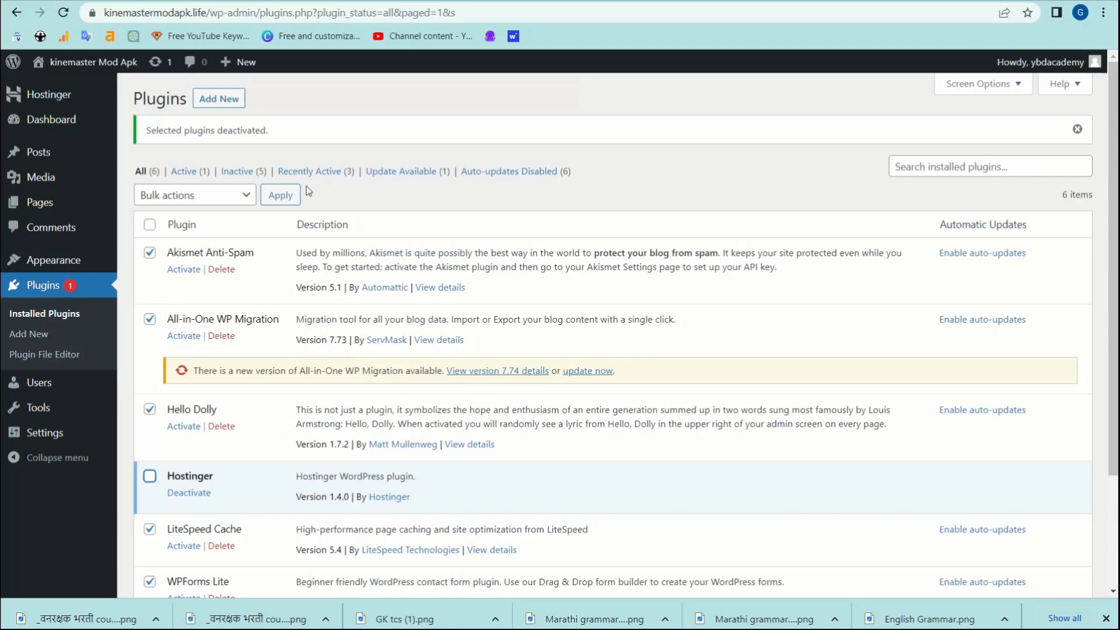
{"action": "left_click", "coordinate": [226, 196]}
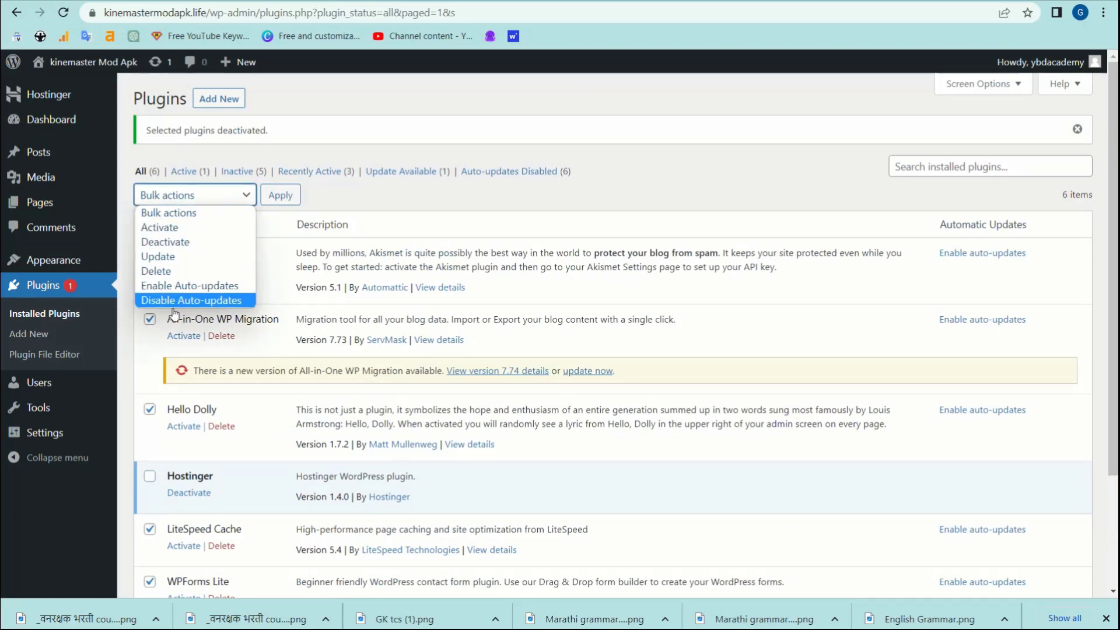
{"action": "left_click", "coordinate": [168, 272]}
{"action": "left_click", "coordinate": [279, 196]}
{"action": "left_click", "coordinate": [630, 110]}
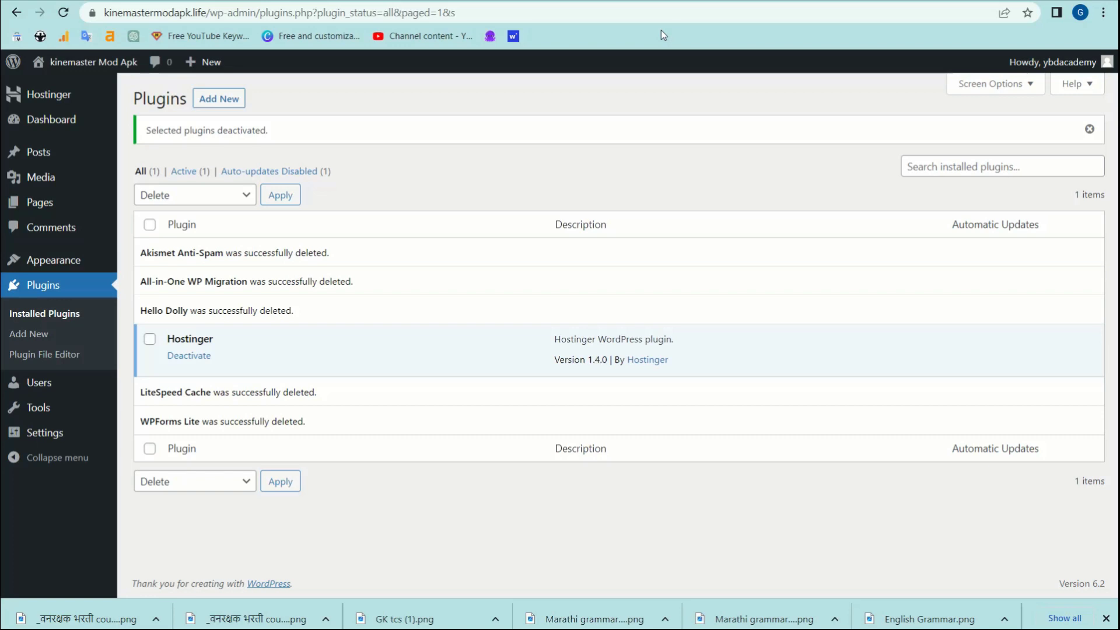
{"action": "key", "text": "alt+Left"}
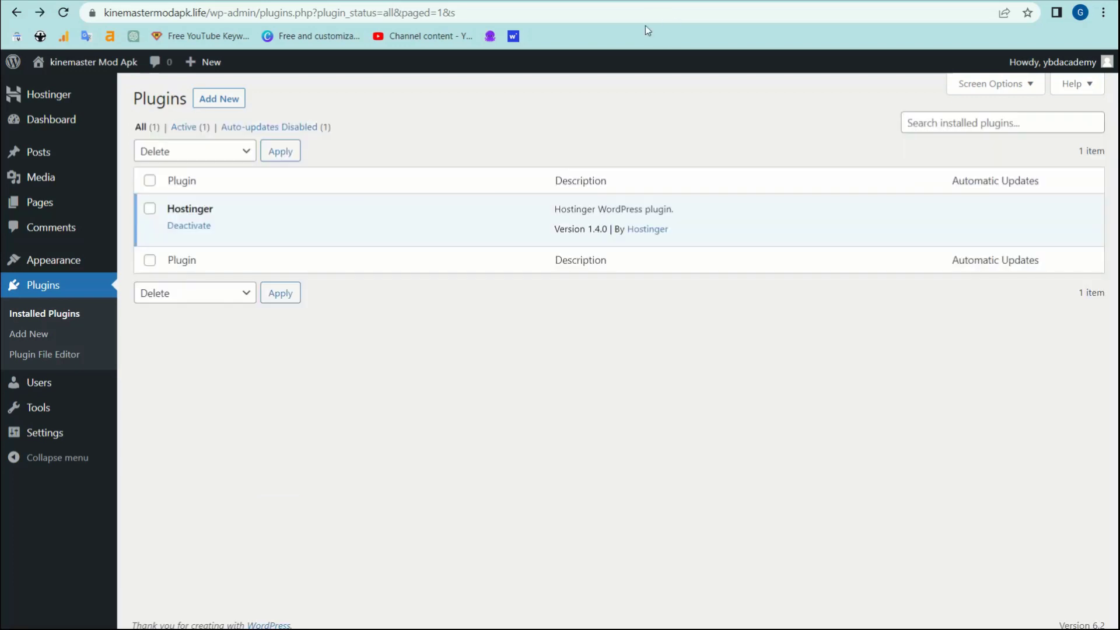
- Upload gp-premium-v2.3.1.zip from the Downloads folder as a new plugin, install it and activate it
{"action": "left_click", "coordinate": [208, 101]}
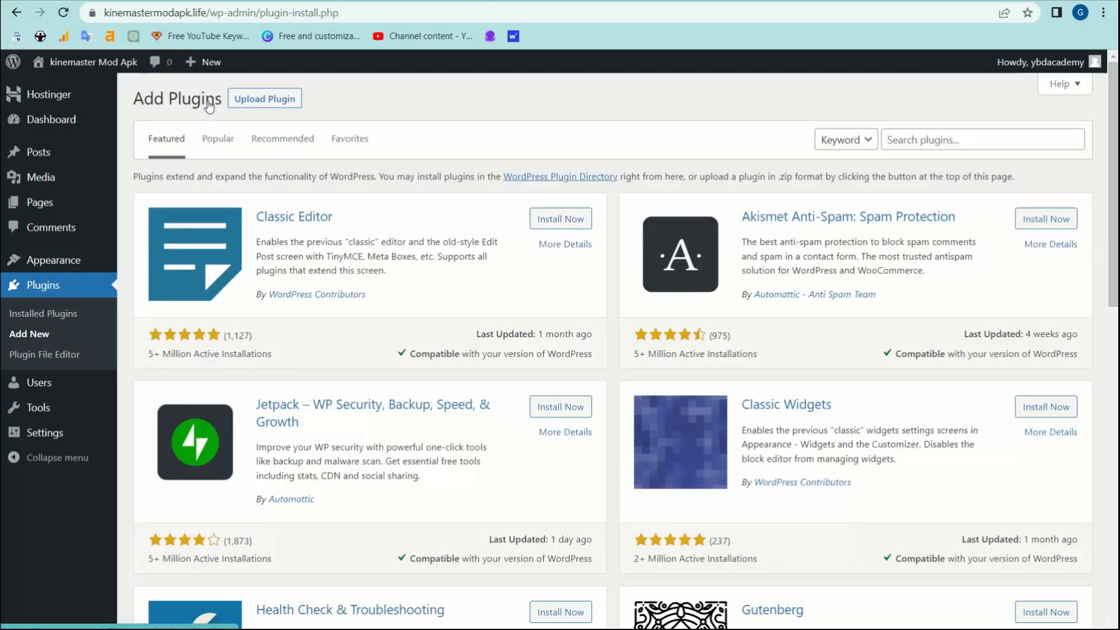
{"action": "left_click", "coordinate": [266, 99]}
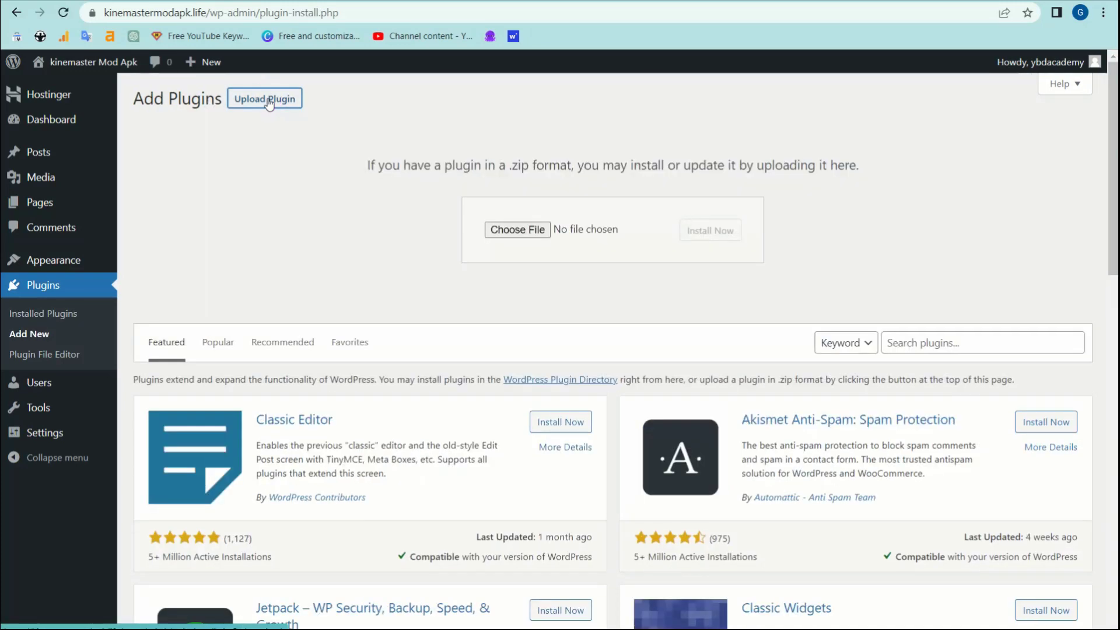
{"action": "left_click", "coordinate": [521, 230]}
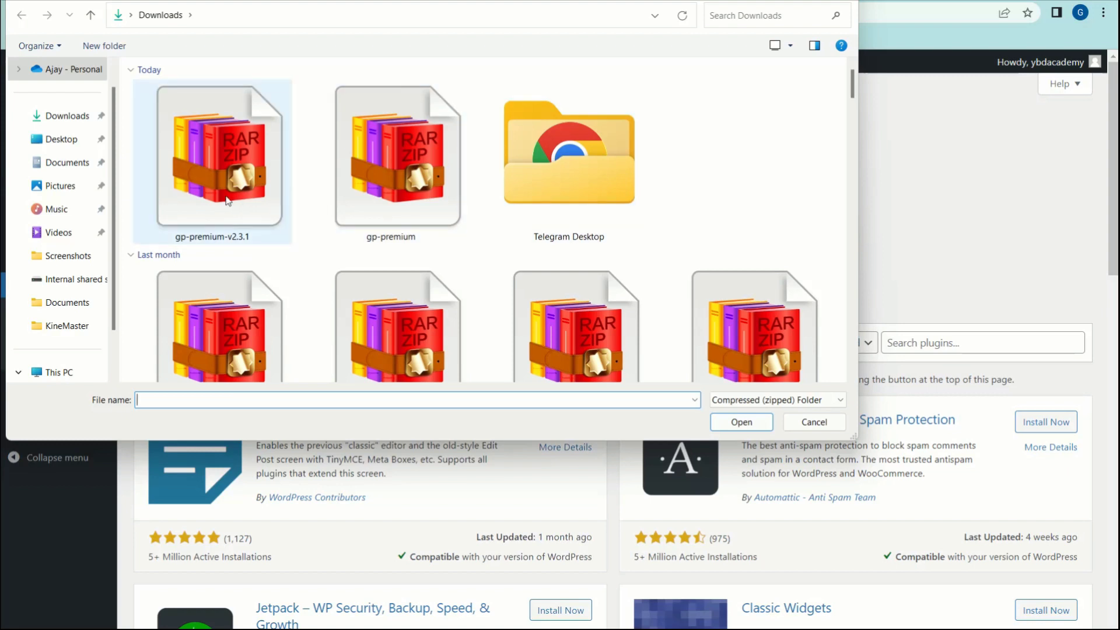
{"action": "left_click", "coordinate": [226, 201]}
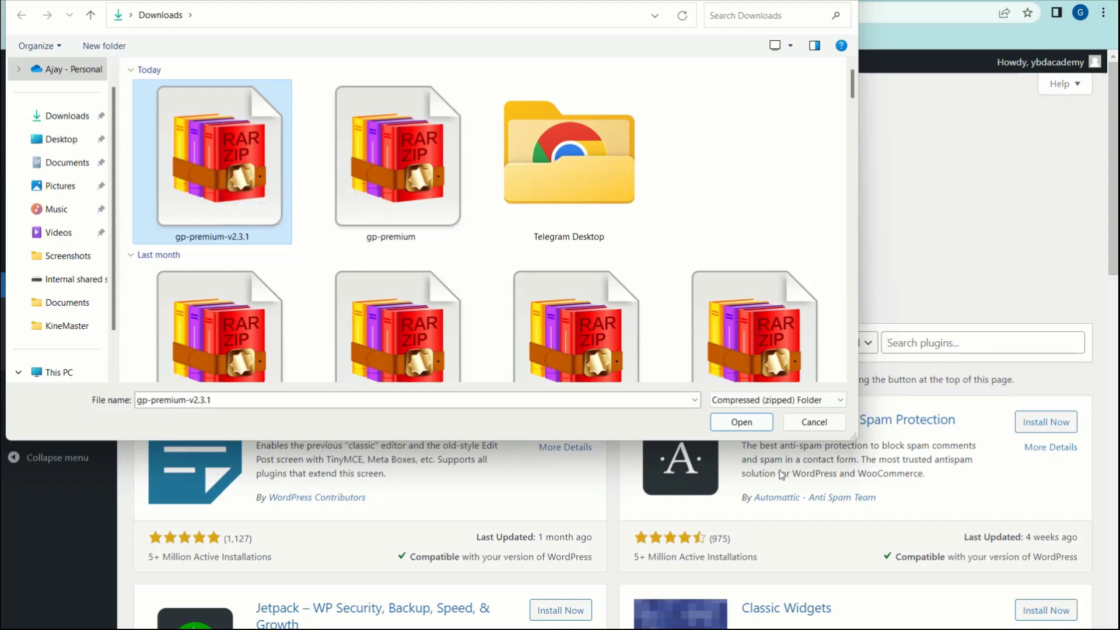
{"action": "left_click", "coordinate": [741, 423]}
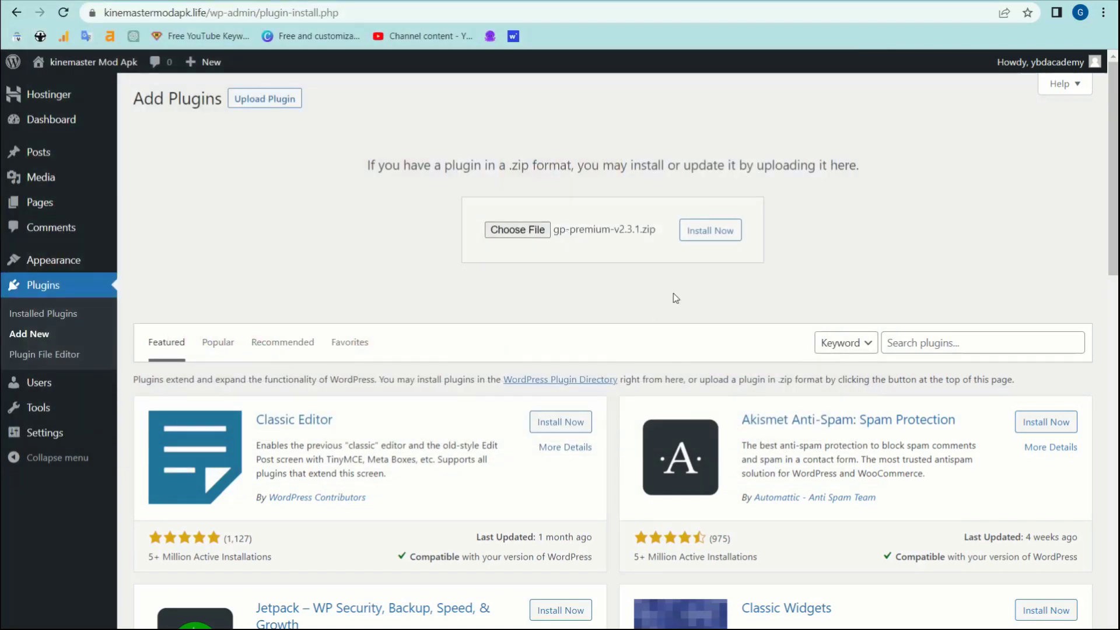
{"action": "left_click", "coordinate": [721, 237]}
{"action": "mouse_move", "coordinate": [657, 629]}
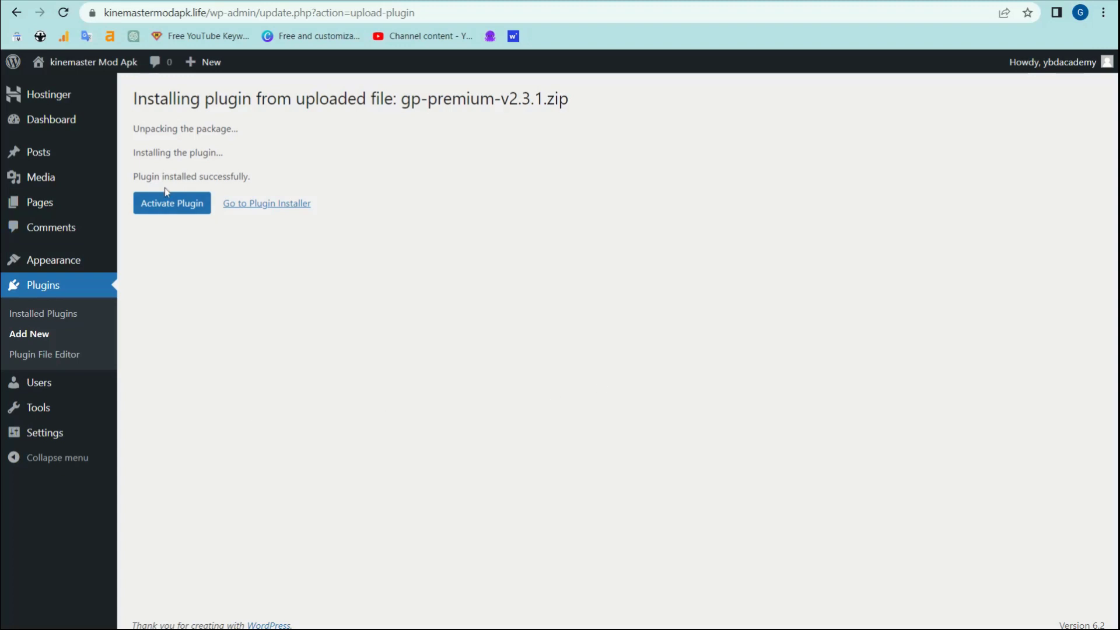
{"action": "left_click", "coordinate": [170, 210]}
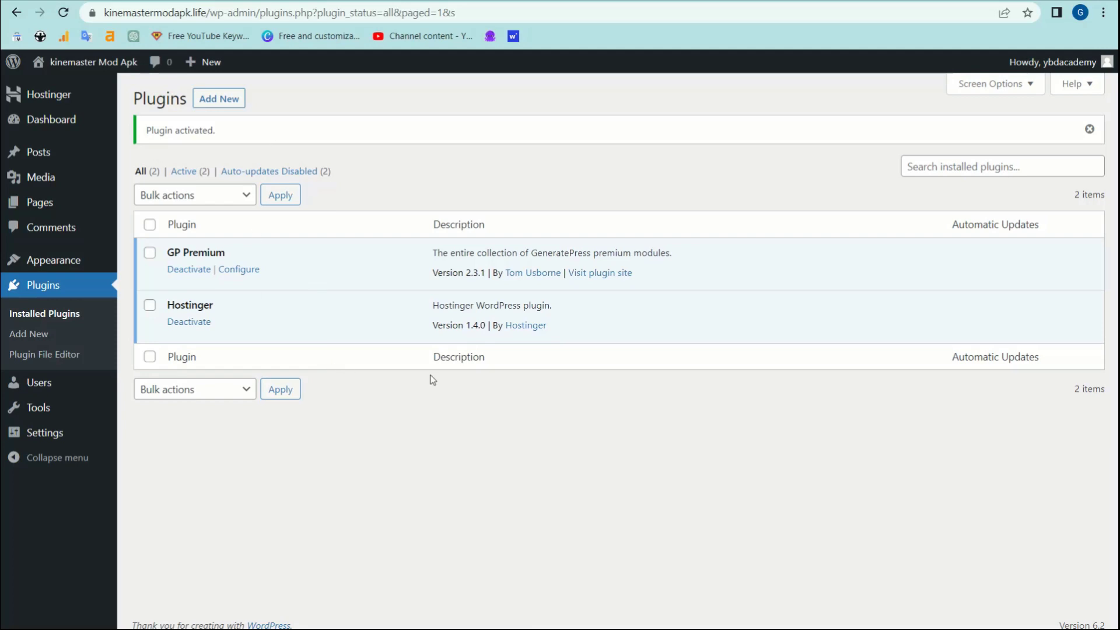
- Find the Table of Contents Plus plugin by searching new plugins for "table of", then install and activate it
{"action": "left_click", "coordinate": [219, 100]}
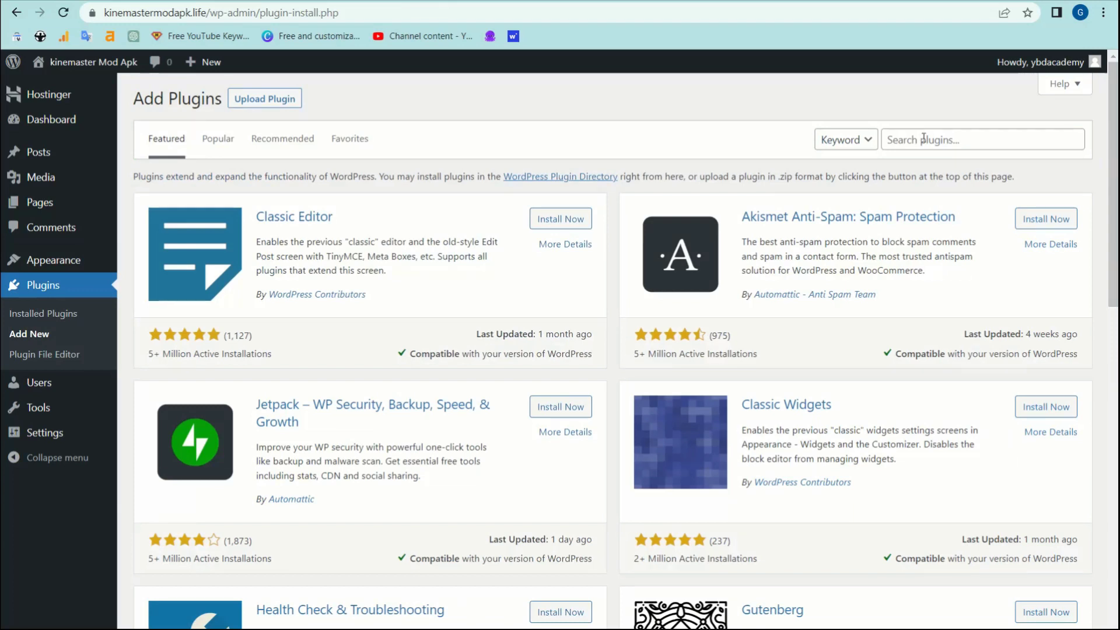
{"action": "left_click", "coordinate": [966, 143]}
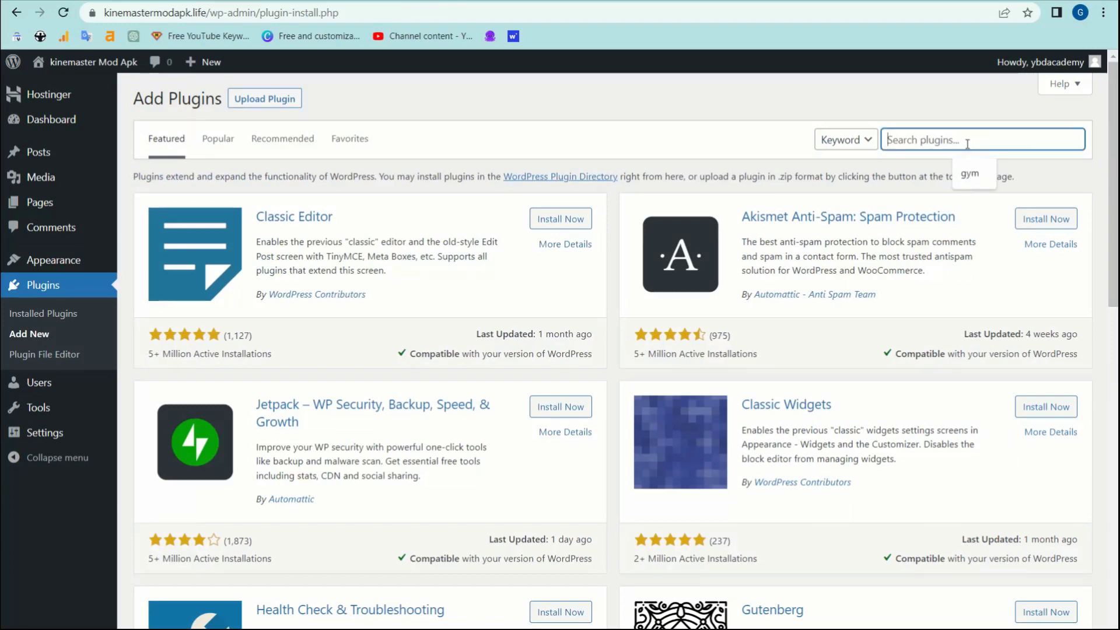
{"action": "type", "text": "table of"}
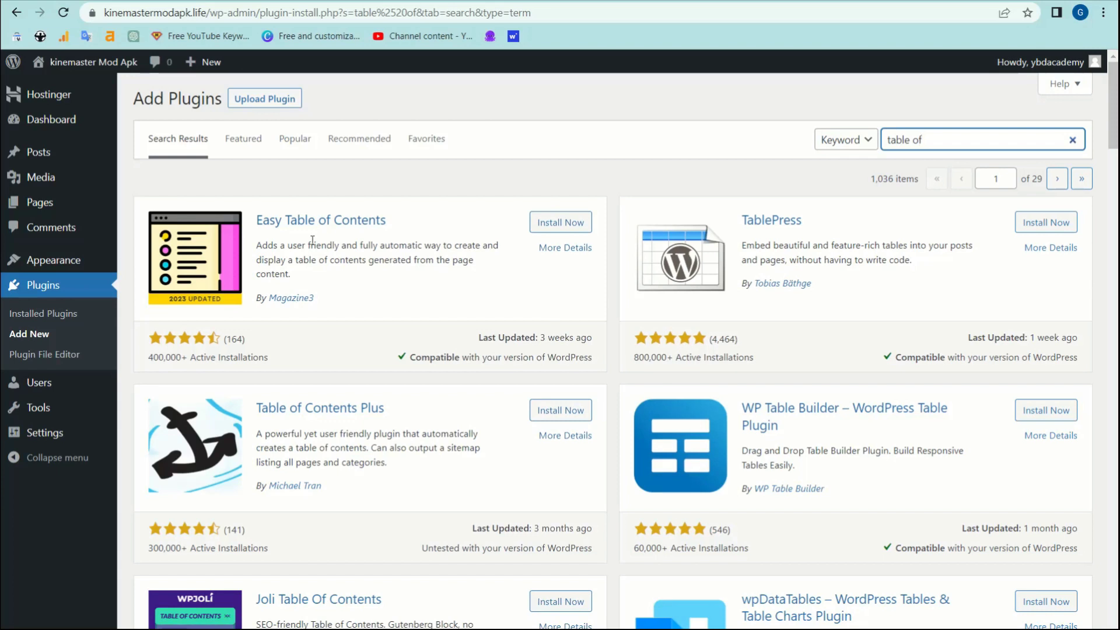
{"action": "scroll", "coordinate": [409, 285], "scroll_direction": "down", "scroll_amount": 2}
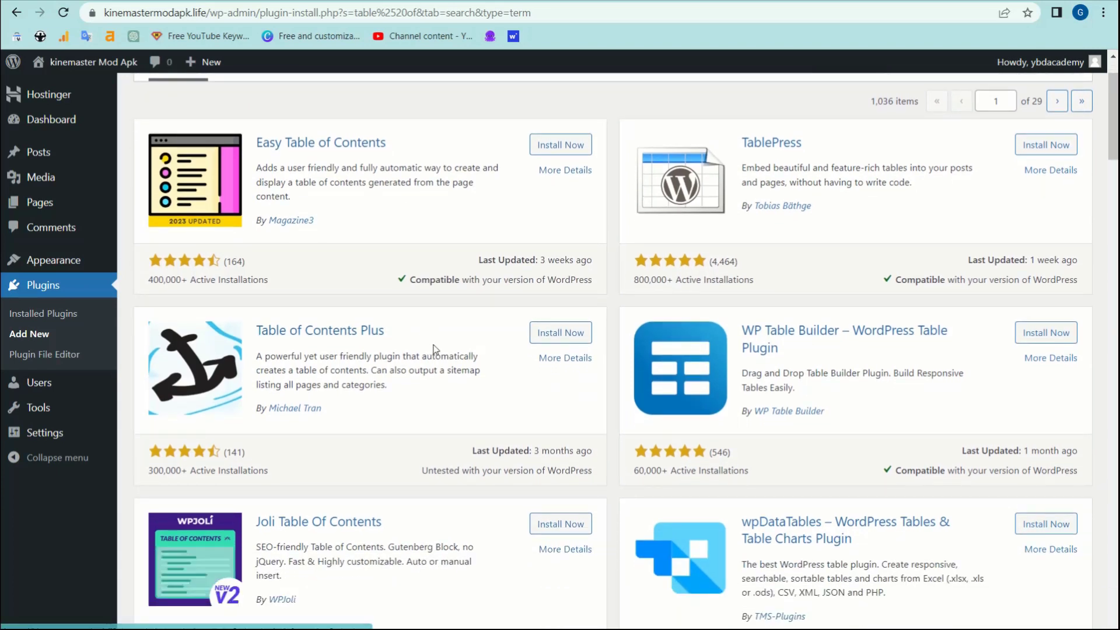
{"action": "left_click", "coordinate": [557, 334]}
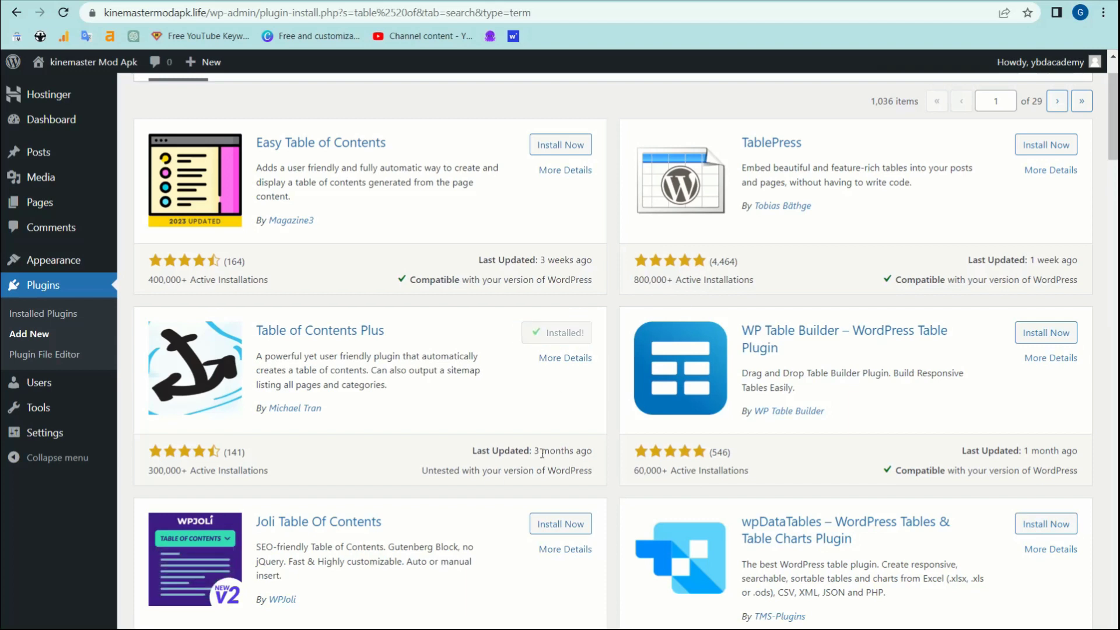
{"action": "left_click", "coordinate": [571, 332]}
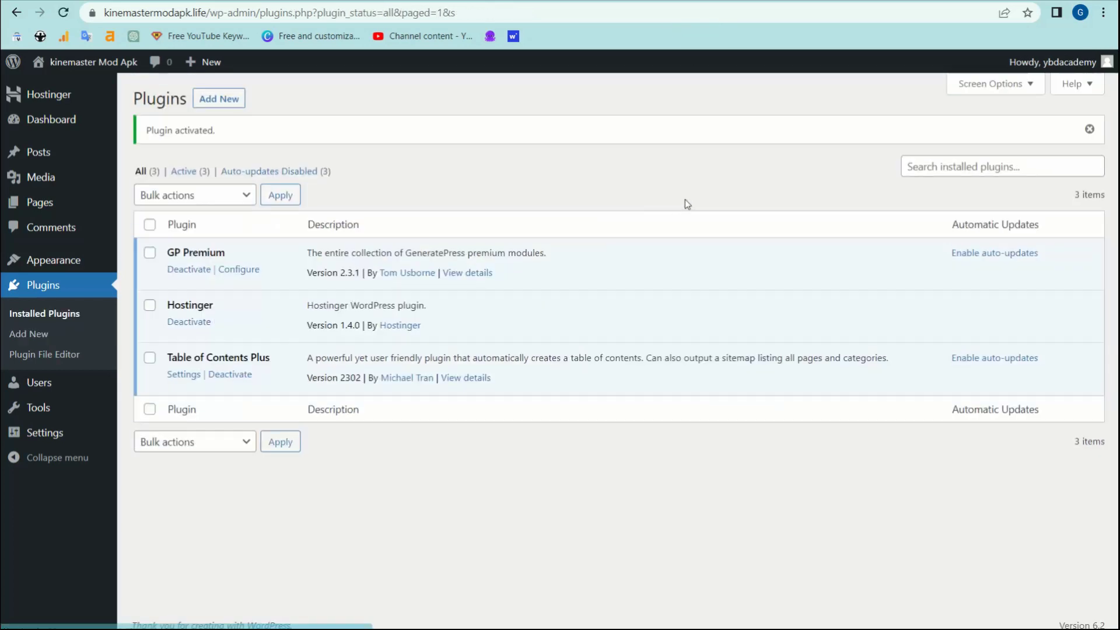
- Find the Rank Math SEO plugin by searching new plugins for "rank math", then install and activate it
{"action": "left_click", "coordinate": [228, 106]}
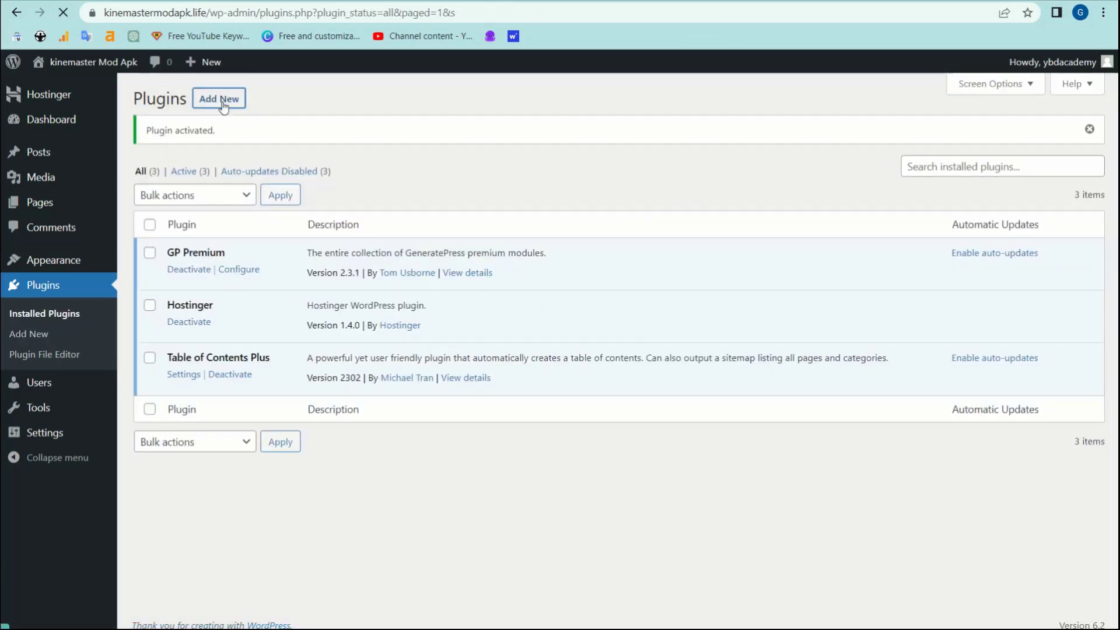
{"action": "left_click", "coordinate": [944, 139]}
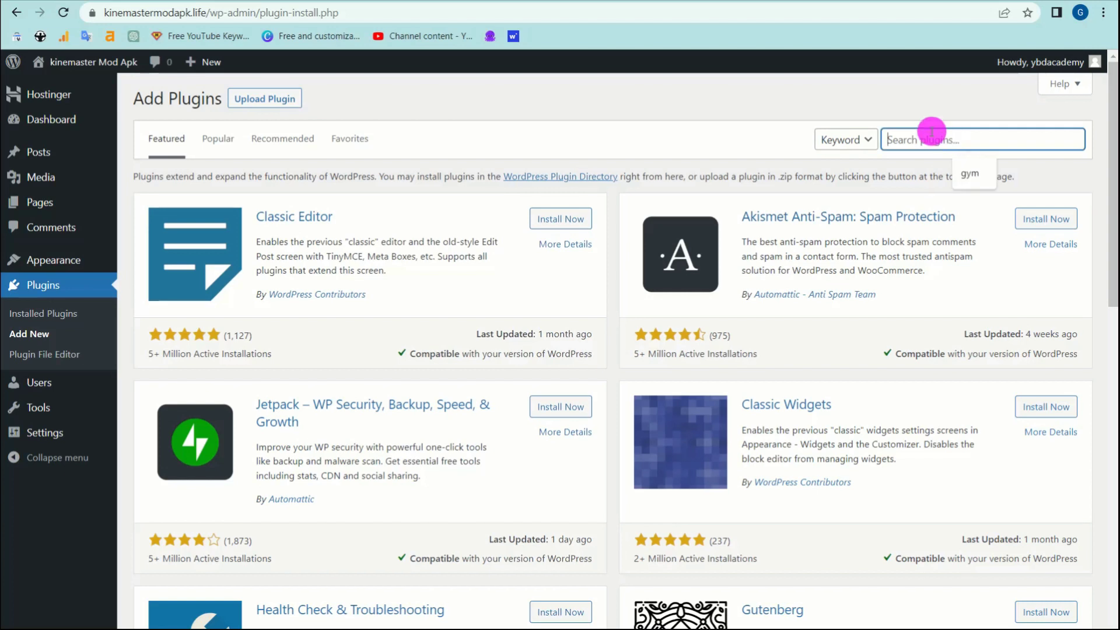
{"action": "left_click", "coordinate": [660, 28]}
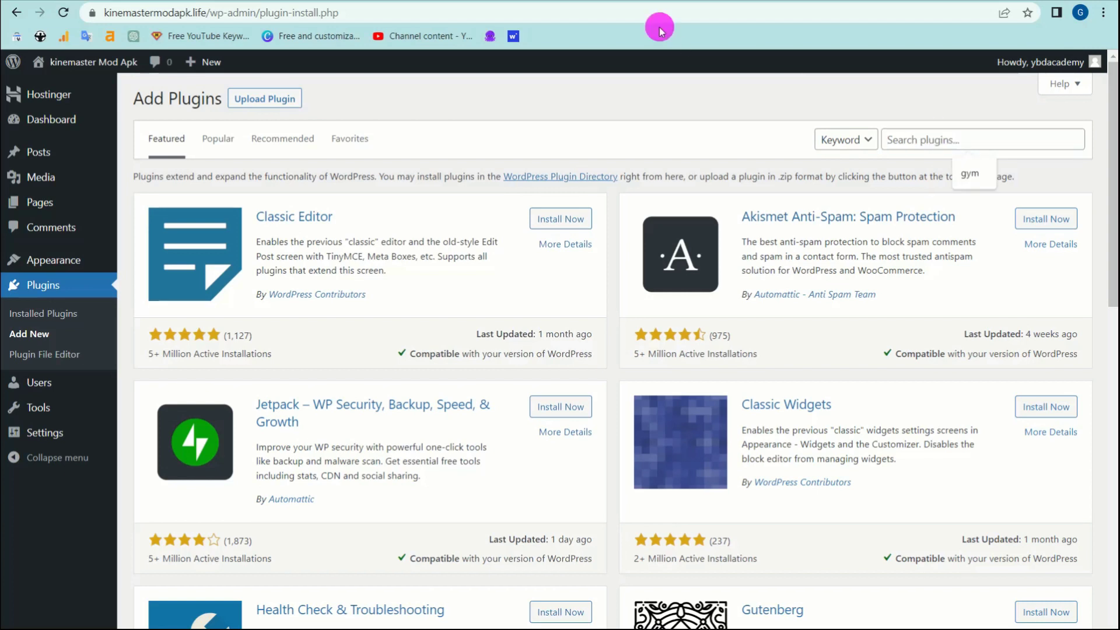
{"action": "left_click", "coordinate": [937, 140]}
{"action": "type", "text": "rank"}
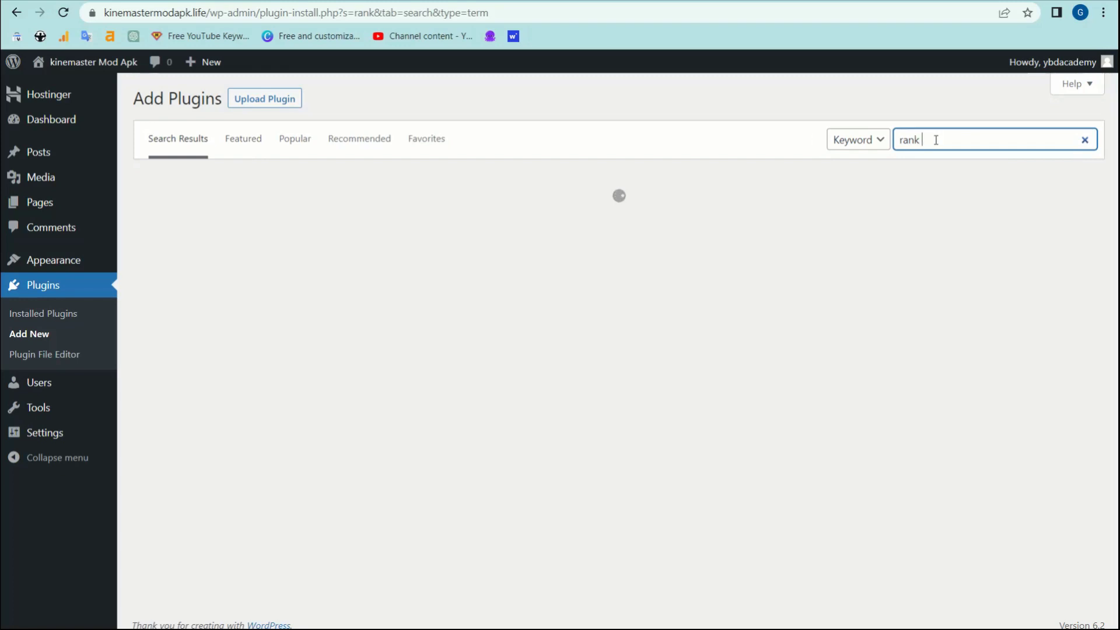
{"action": "type", "text": " math"}
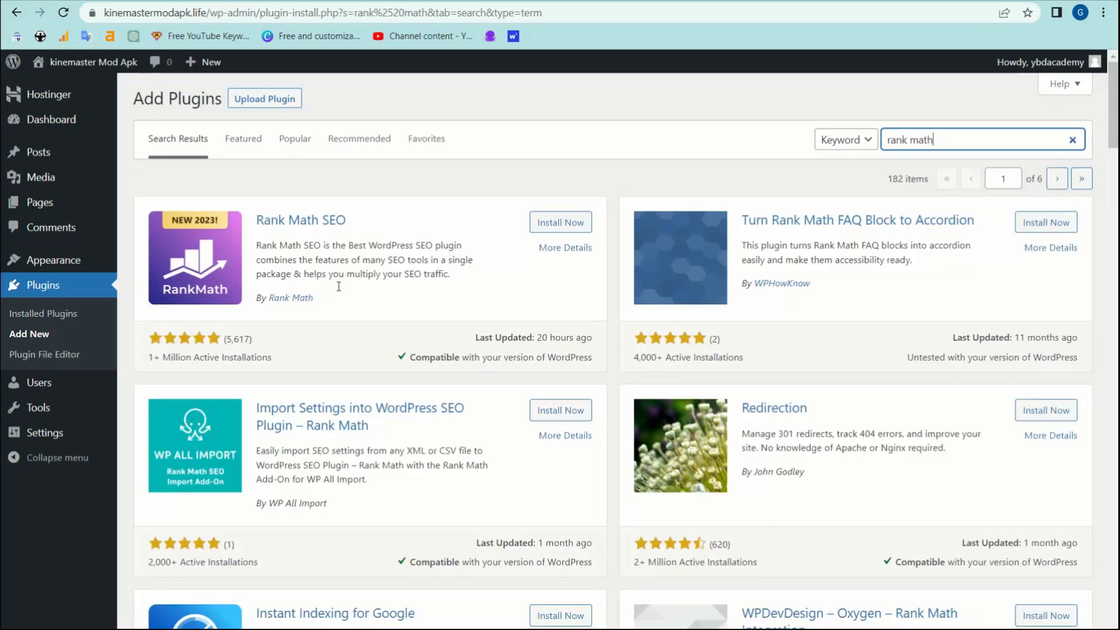
{"action": "left_click", "coordinate": [541, 229]}
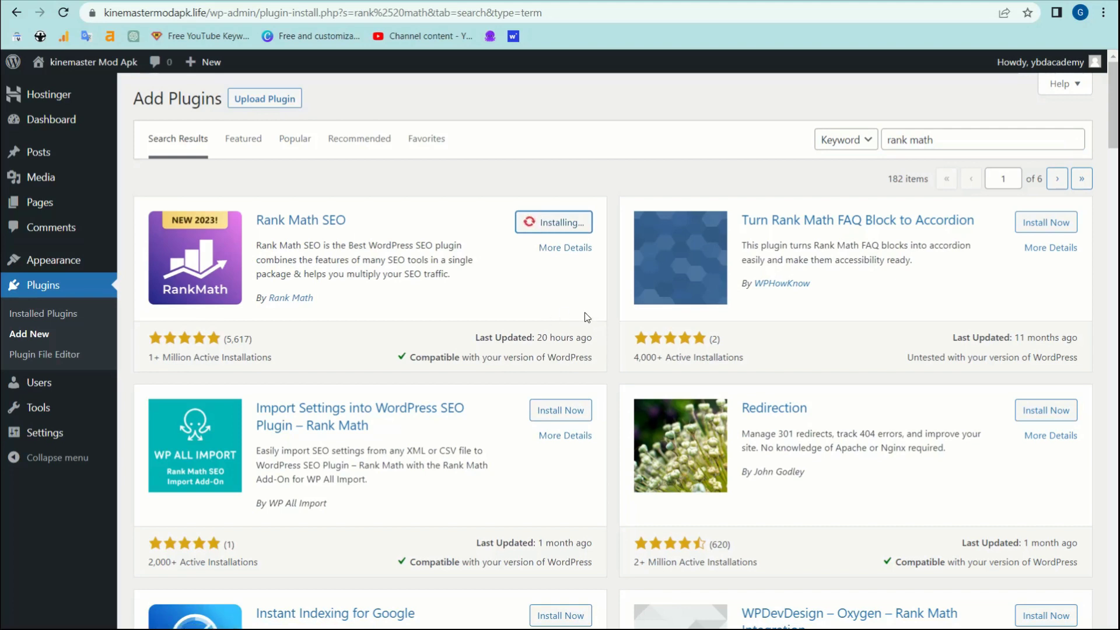
{"action": "left_click", "coordinate": [569, 227]}
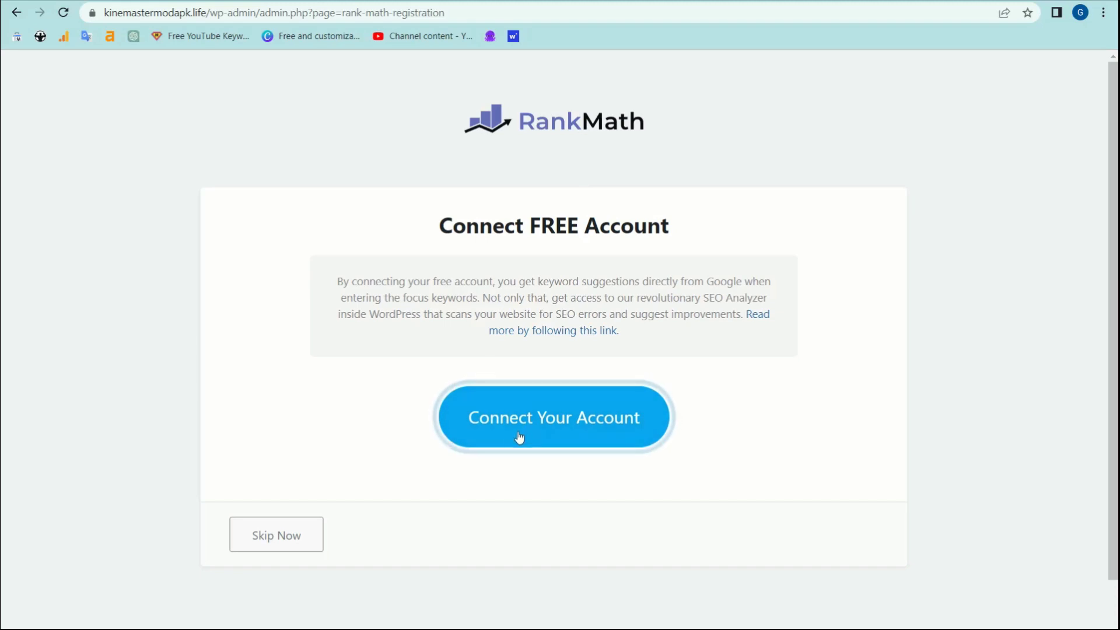
- Skip connecting a Rank Math account and start the setup wizard in Advanced mode
{"action": "left_click", "coordinate": [607, 429]}
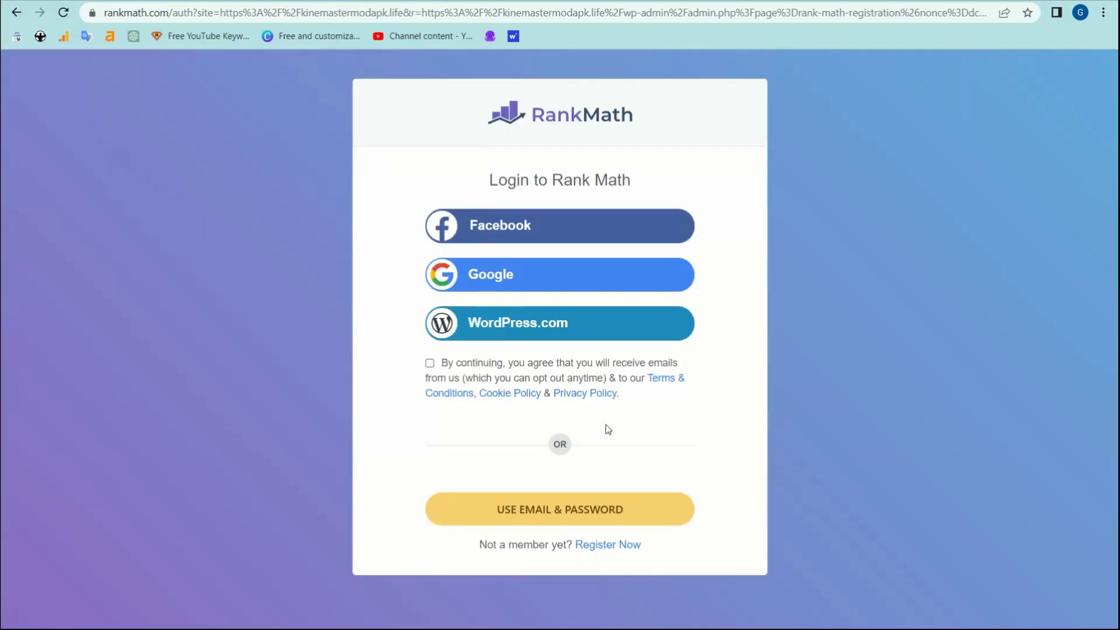
{"action": "key", "text": "alt+Left"}
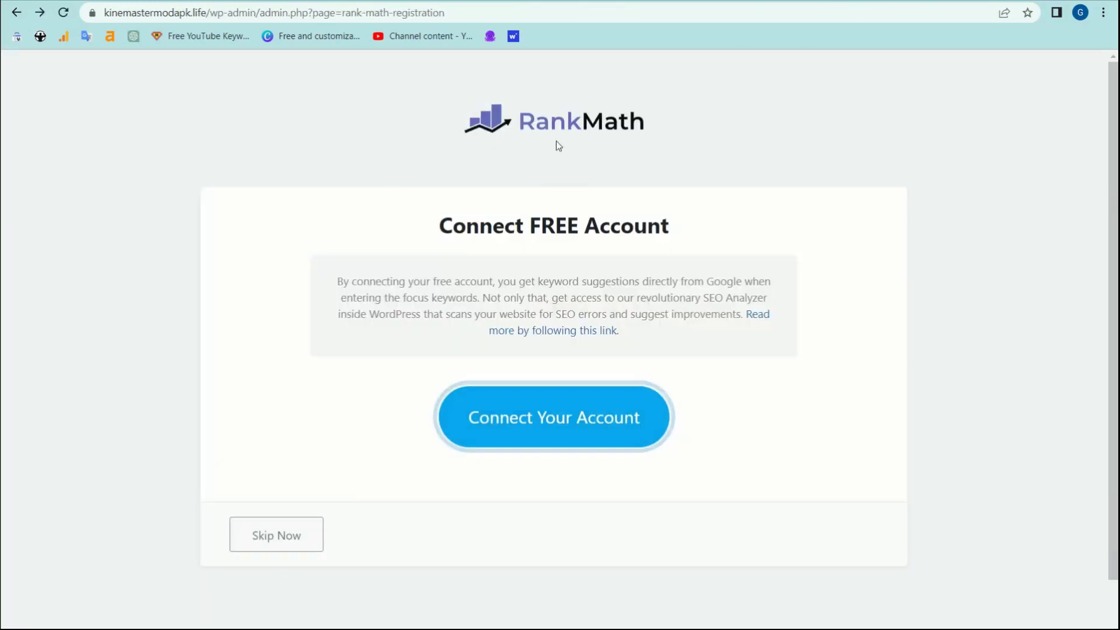
{"action": "left_click", "coordinate": [269, 538]}
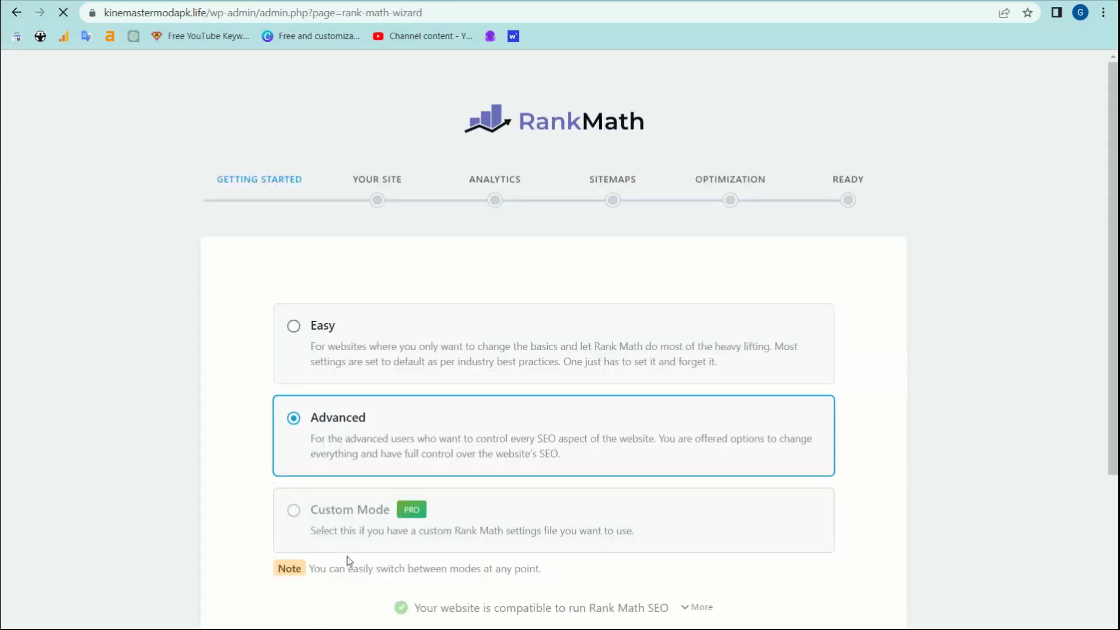
{"action": "scroll", "coordinate": [420, 327], "scroll_direction": "down", "scroll_amount": 1}
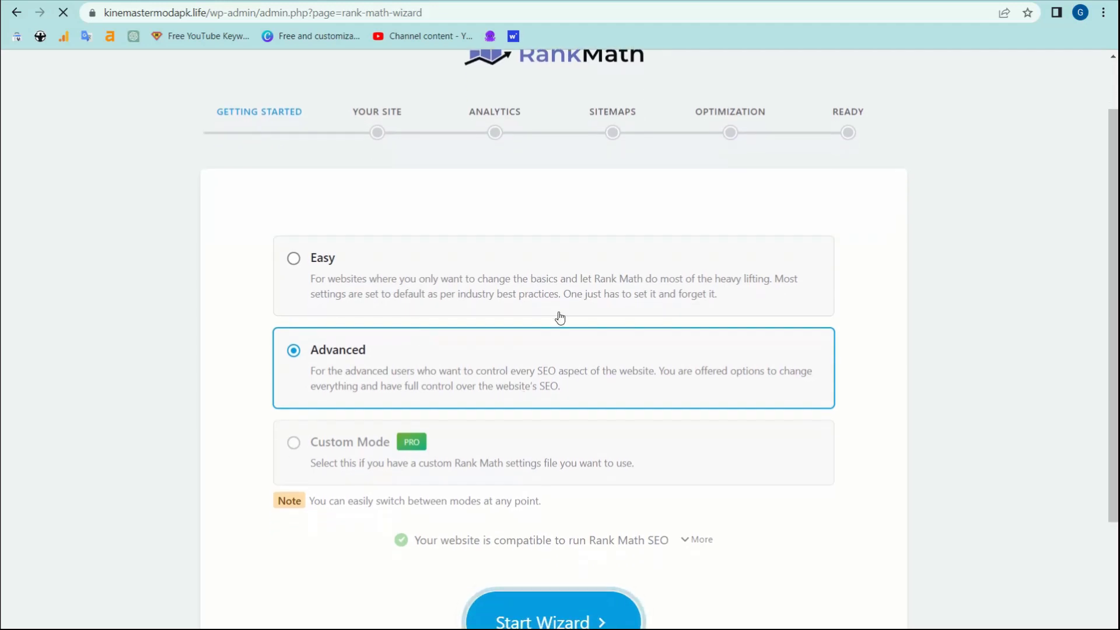
{"action": "scroll", "coordinate": [396, 560], "scroll_direction": "down", "scroll_amount": 2}
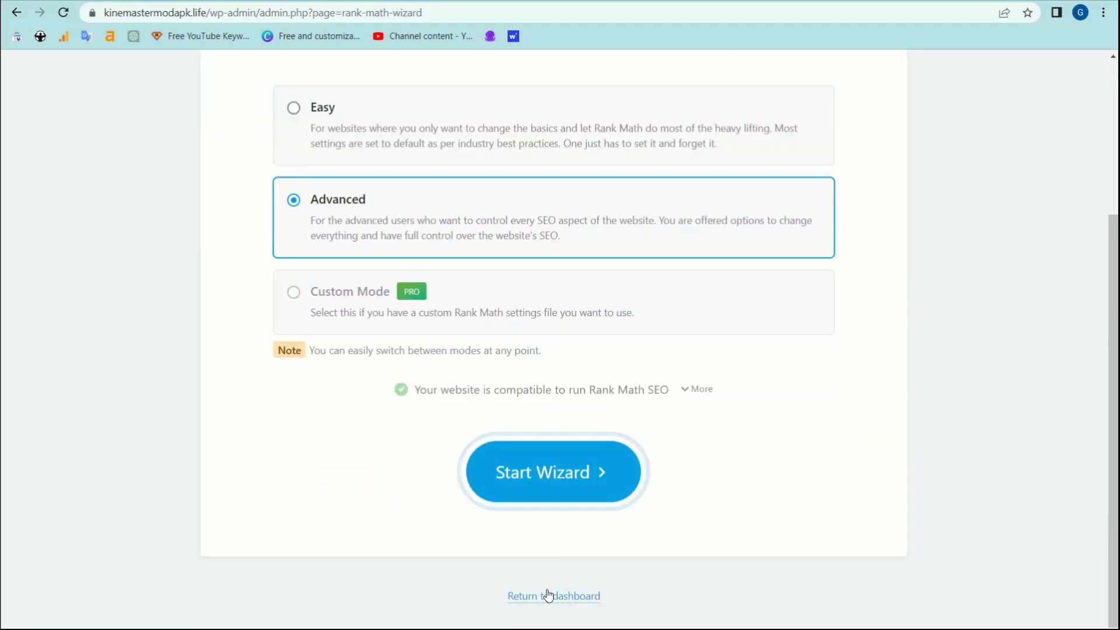
{"action": "scroll", "coordinate": [554, 595], "scroll_direction": "up", "scroll_amount": 1}
{"action": "scroll", "coordinate": [560, 443], "scroll_direction": "up", "scroll_amount": 2}
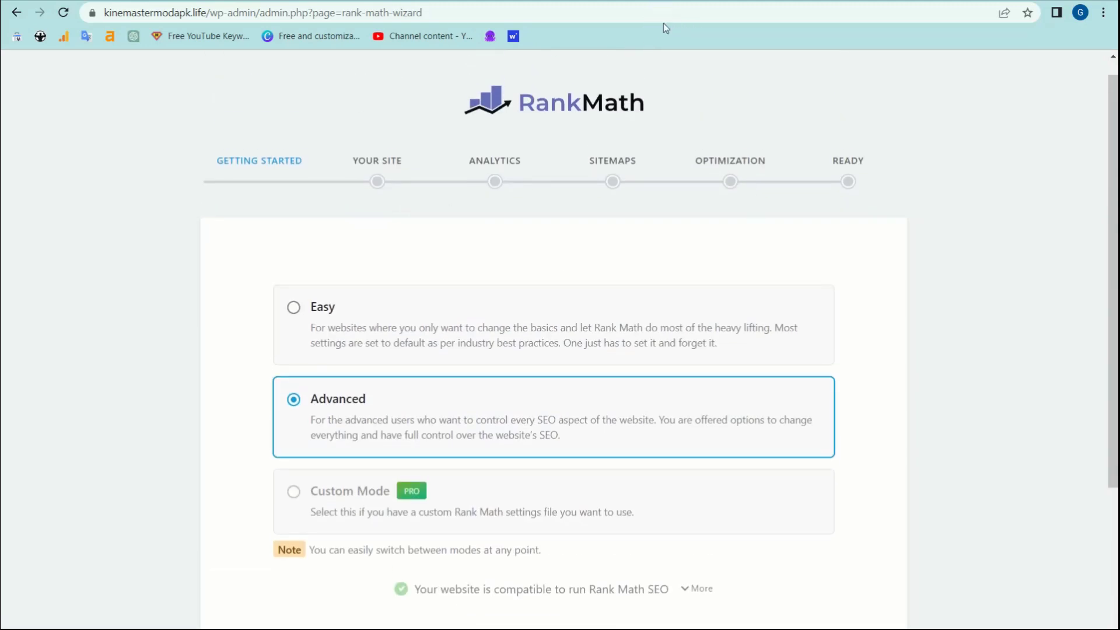
{"action": "scroll", "coordinate": [590, 300], "scroll_direction": "down", "scroll_amount": 3}
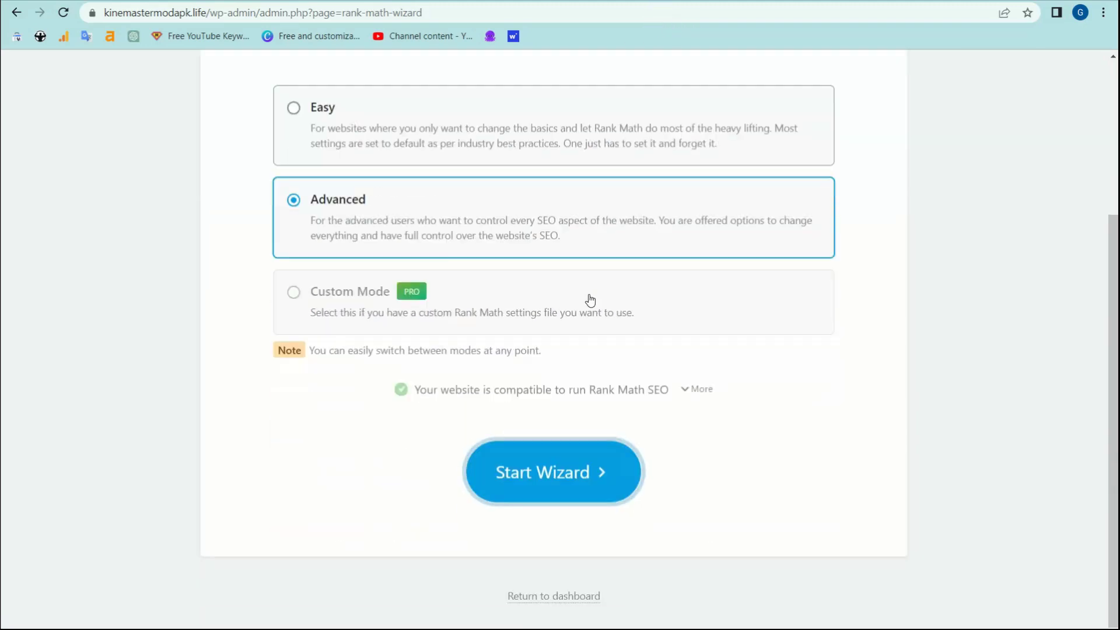
{"action": "left_click", "coordinate": [542, 478]}
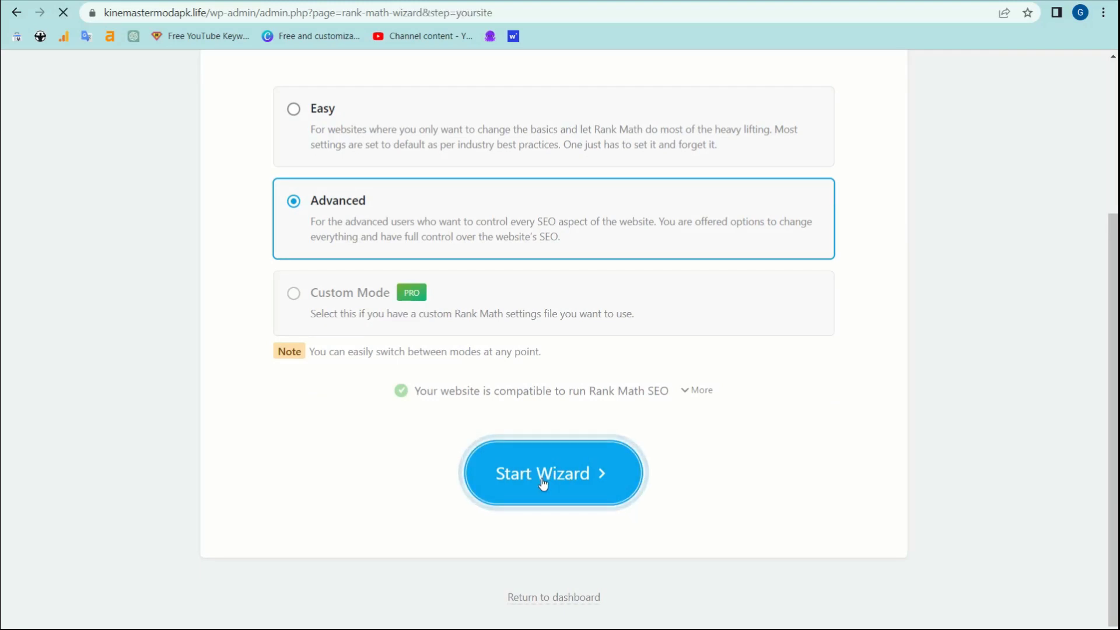
- Save the Your Site settings with the Personal Blog defaults and continue through Analytics without connecting Google services
{"action": "scroll", "coordinate": [542, 483], "scroll_direction": "down", "scroll_amount": 5}
{"action": "scroll", "coordinate": [543, 483], "scroll_direction": "up", "scroll_amount": 2}
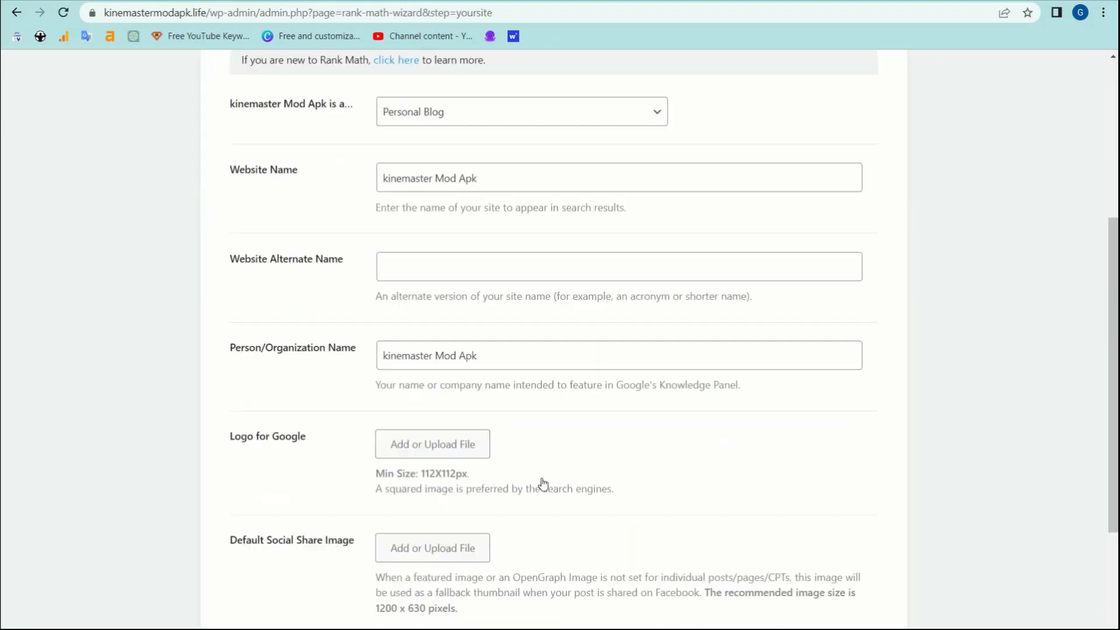
{"action": "scroll", "coordinate": [543, 483], "scroll_direction": "down", "scroll_amount": 4}
{"action": "left_click", "coordinate": [769, 528]}
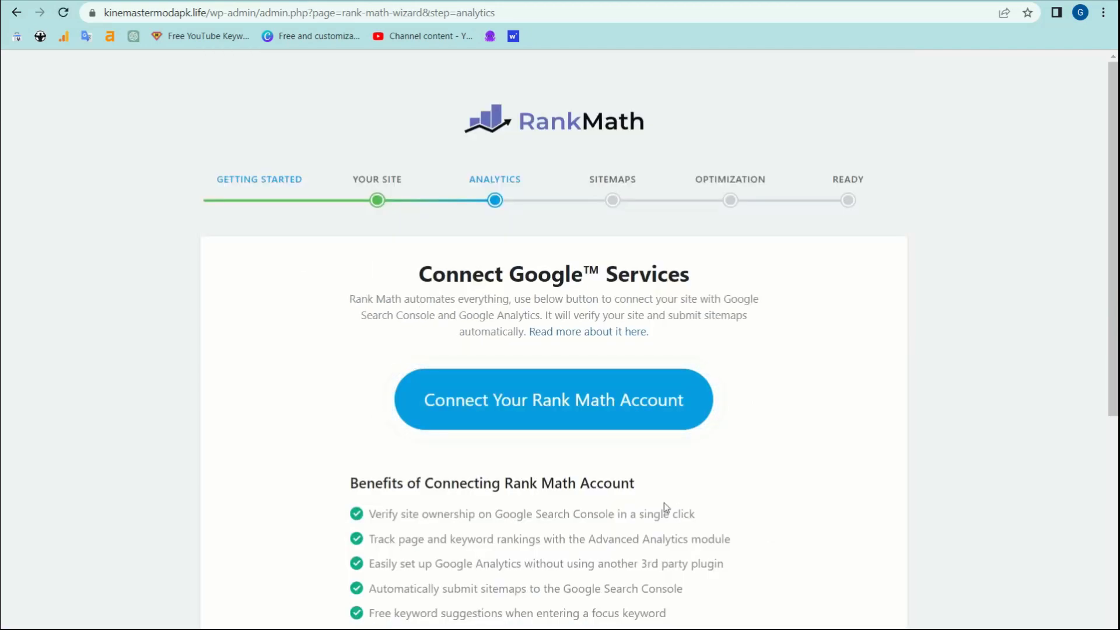
{"action": "scroll", "coordinate": [659, 507], "scroll_direction": "down", "scroll_amount": 2}
{"action": "scroll", "coordinate": [647, 453], "scroll_direction": "down", "scroll_amount": 3}
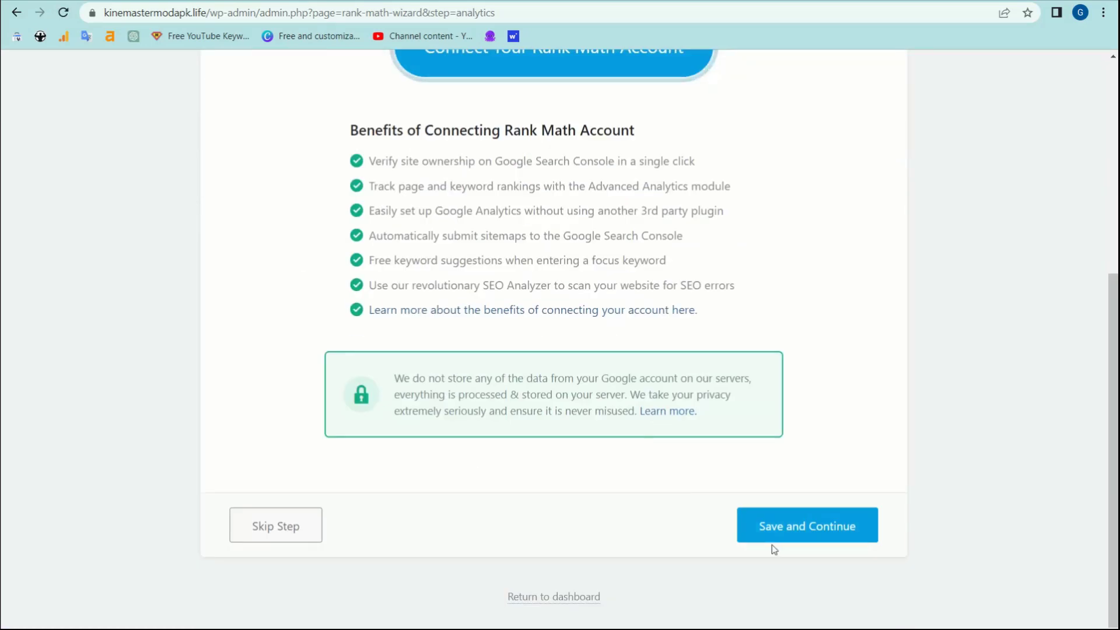
{"action": "left_click", "coordinate": [810, 529]}
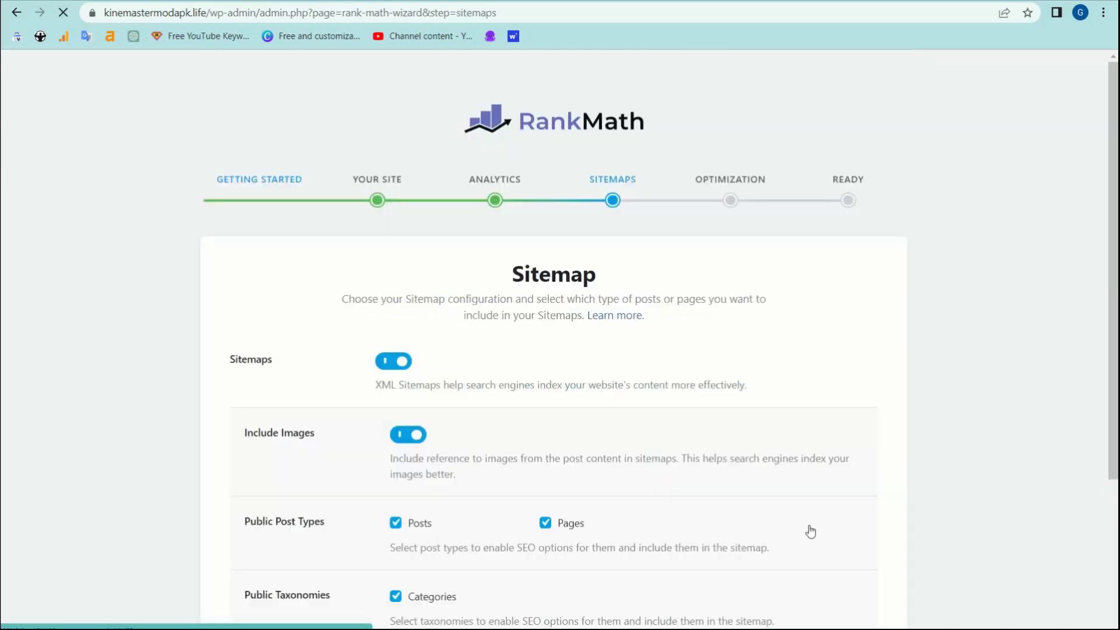
- Save the default Sitemap settings and the default SEO Tweaks in the setup wizard
{"action": "scroll", "coordinate": [811, 532], "scroll_direction": "down", "scroll_amount": 2}
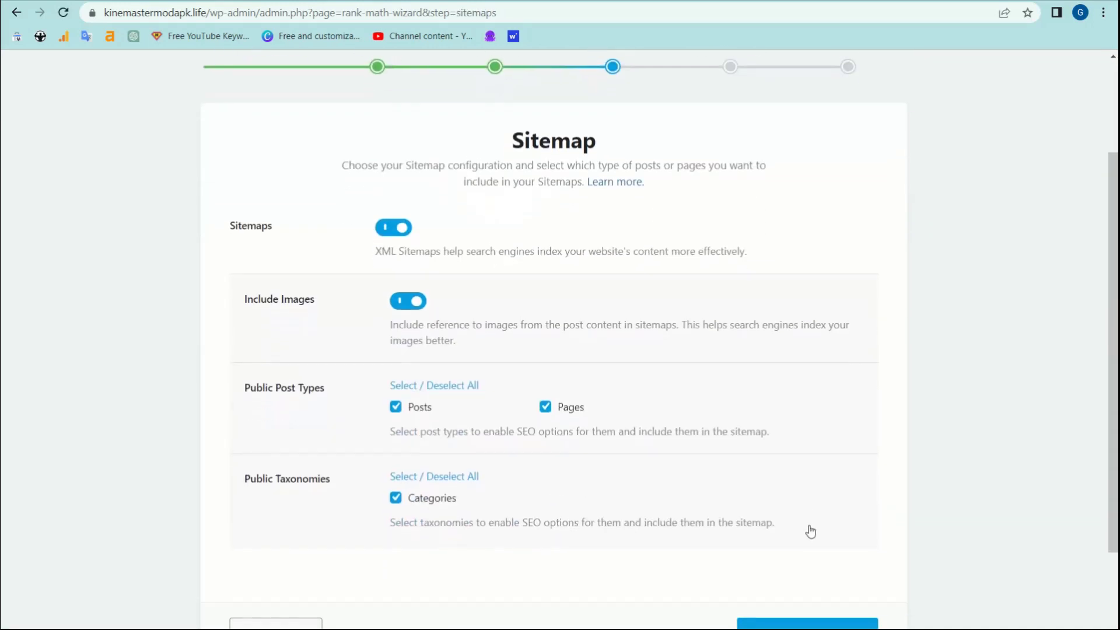
{"action": "scroll", "coordinate": [811, 531], "scroll_direction": "down", "scroll_amount": 1}
{"action": "left_click", "coordinate": [805, 575]}
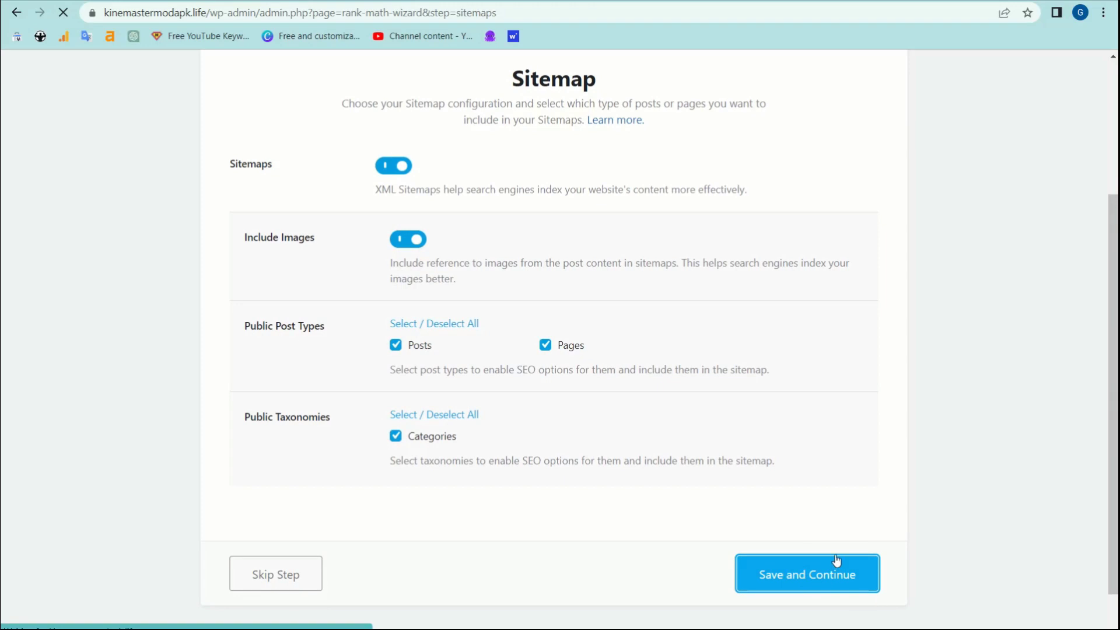
{"action": "scroll", "coordinate": [842, 548], "scroll_direction": "down", "scroll_amount": 2}
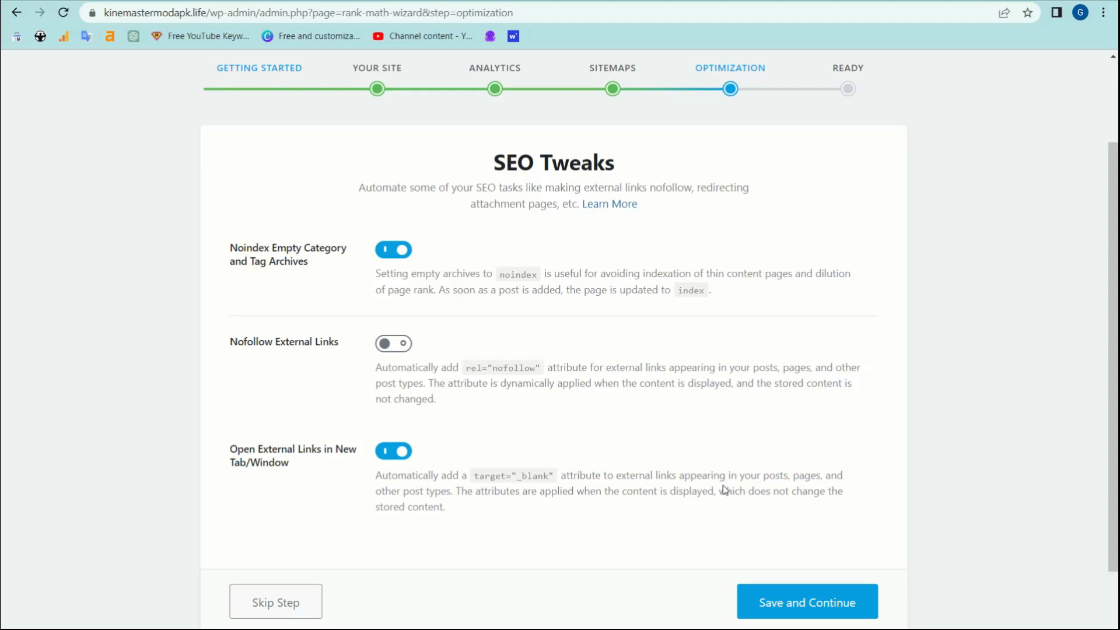
{"action": "left_click", "coordinate": [808, 618]}
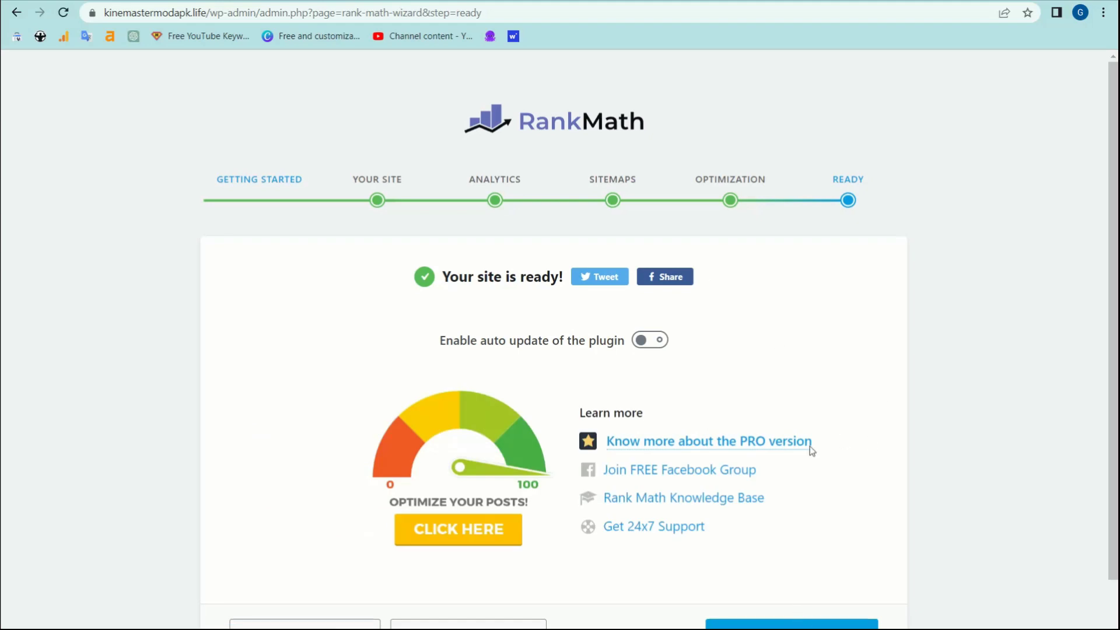
- Continue to the wizard's advanced options and save the Role Manager step with the feature switched off
{"action": "scroll", "coordinate": [815, 403], "scroll_direction": "down", "scroll_amount": 1}
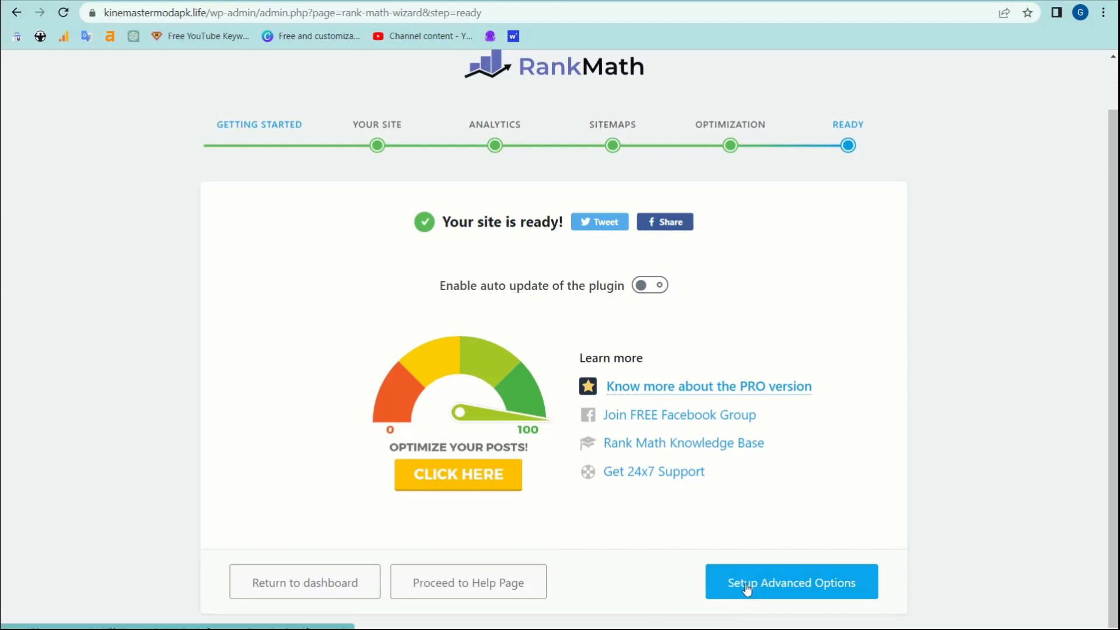
{"action": "left_click", "coordinate": [747, 590]}
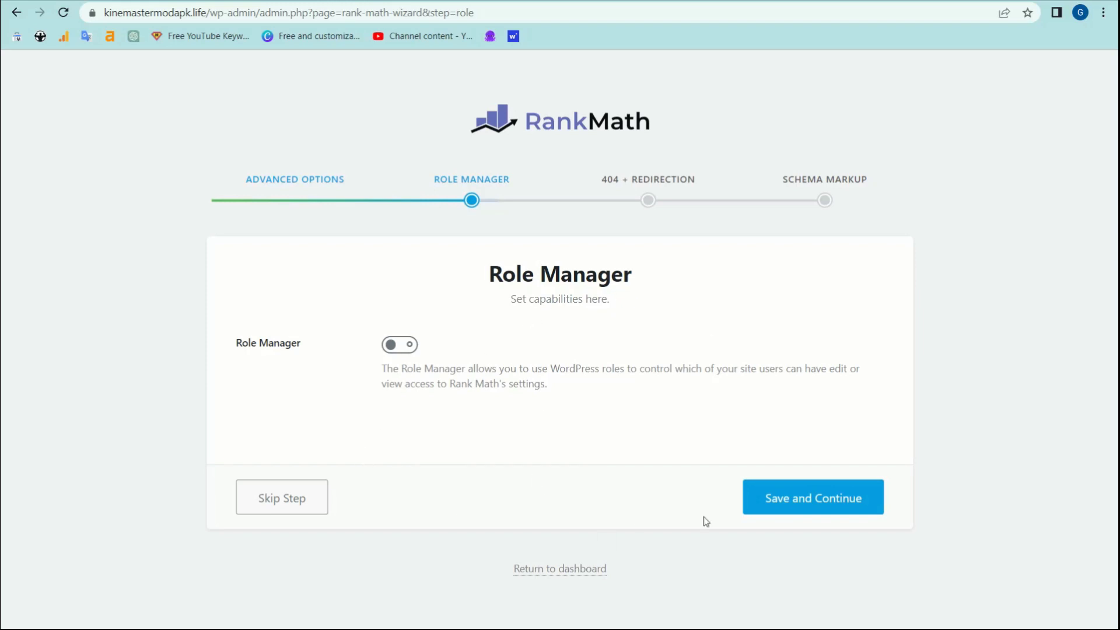
{"action": "left_click", "coordinate": [782, 500]}
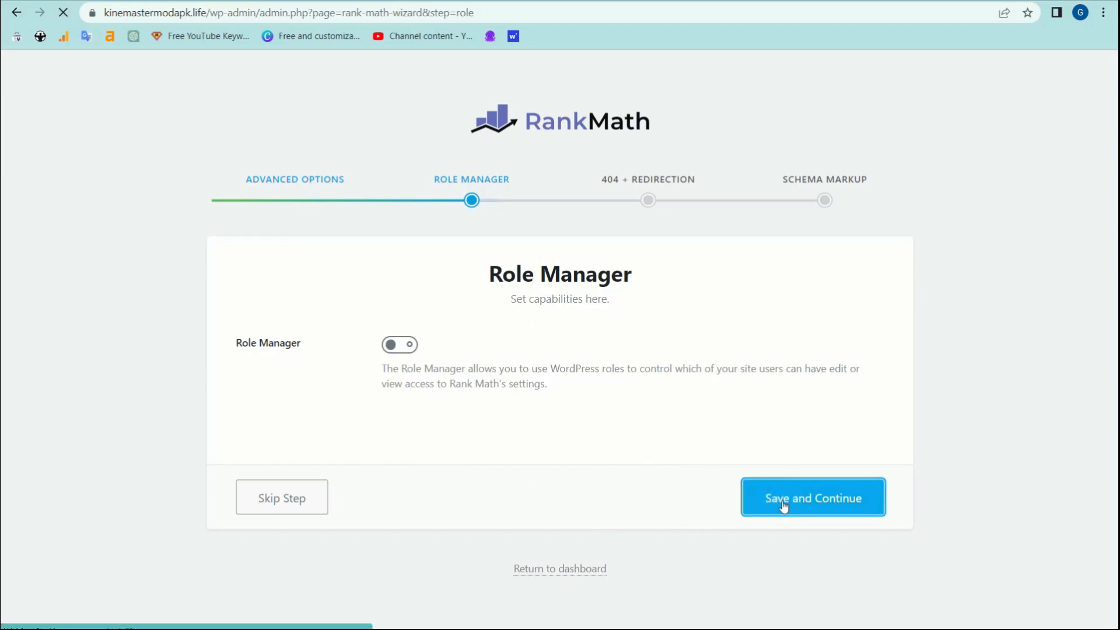
- Enable both 404 Monitor and Redirections in the setup wizard and save the step
{"action": "scroll", "coordinate": [694, 470], "scroll_direction": "down", "scroll_amount": 3}
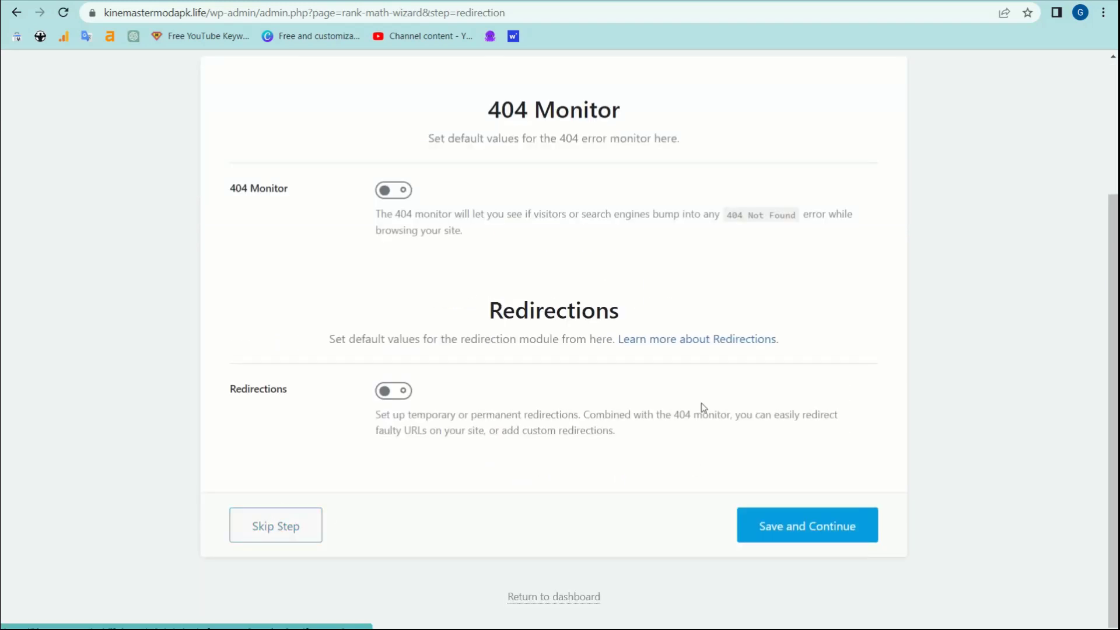
{"action": "left_click", "coordinate": [382, 189]}
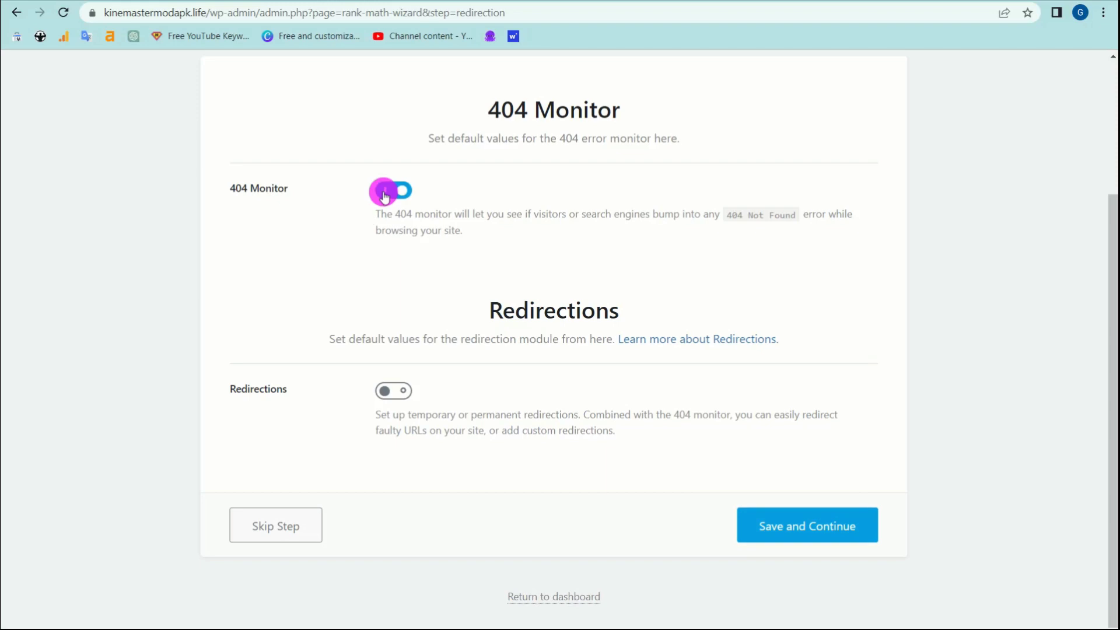
{"action": "left_click", "coordinate": [386, 391]}
{"action": "scroll", "coordinate": [632, 461], "scroll_direction": "up", "scroll_amount": 2}
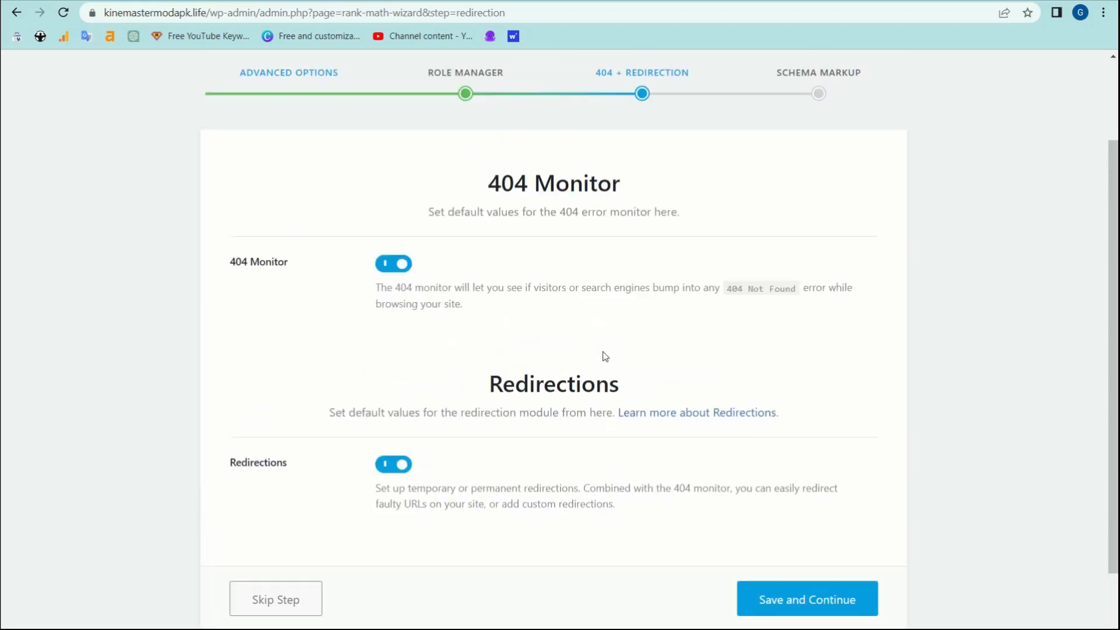
{"action": "scroll", "coordinate": [632, 461], "scroll_direction": "down", "scroll_amount": 2}
{"action": "scroll", "coordinate": [632, 461], "scroll_direction": "up", "scroll_amount": 2}
{"action": "scroll", "coordinate": [734, 606], "scroll_direction": "down", "scroll_amount": 2}
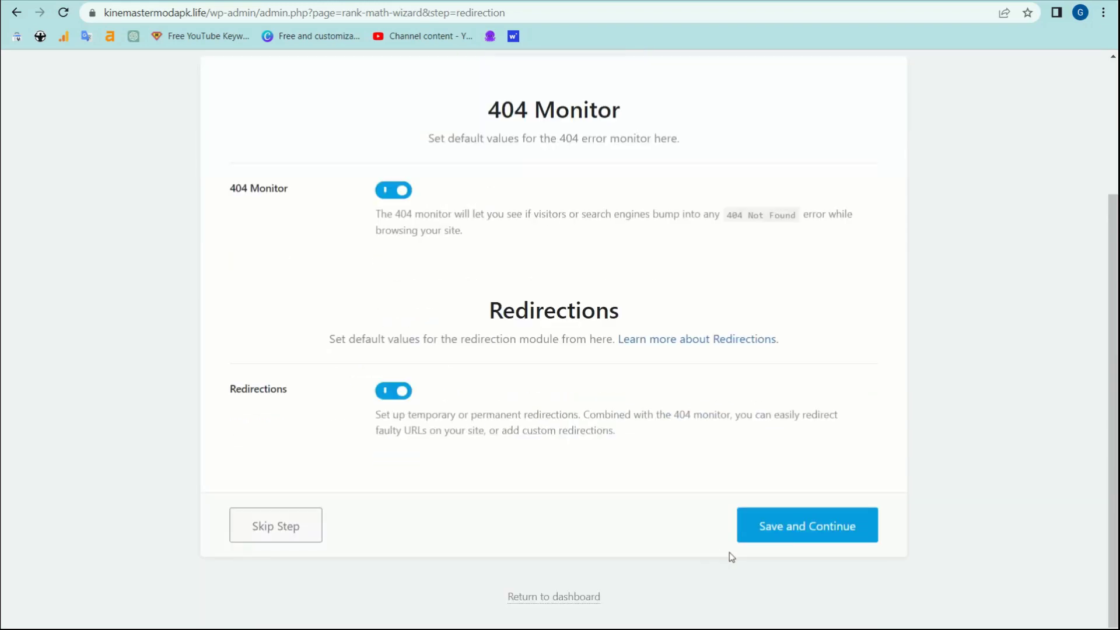
{"action": "left_click", "coordinate": [797, 544]}
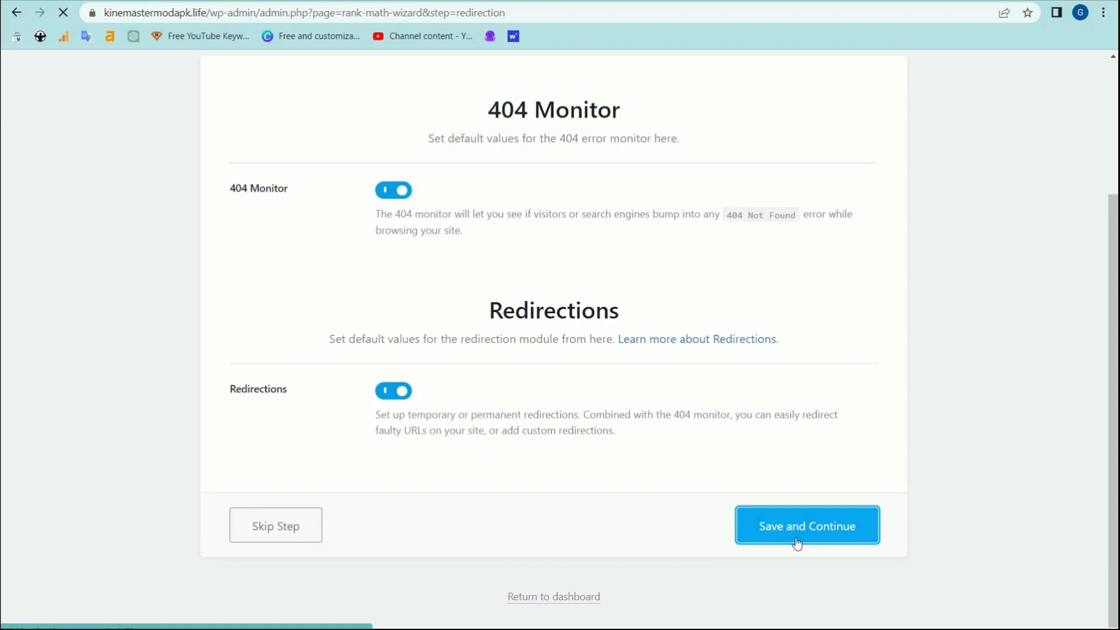
- Save the Schema Markup step with its defaults to finish the Rank Math setup wizard
{"action": "scroll", "coordinate": [578, 439], "scroll_direction": "down", "scroll_amount": 1}
{"action": "scroll", "coordinate": [578, 439], "scroll_direction": "down", "scroll_amount": 5}
{"action": "left_click", "coordinate": [782, 536]}
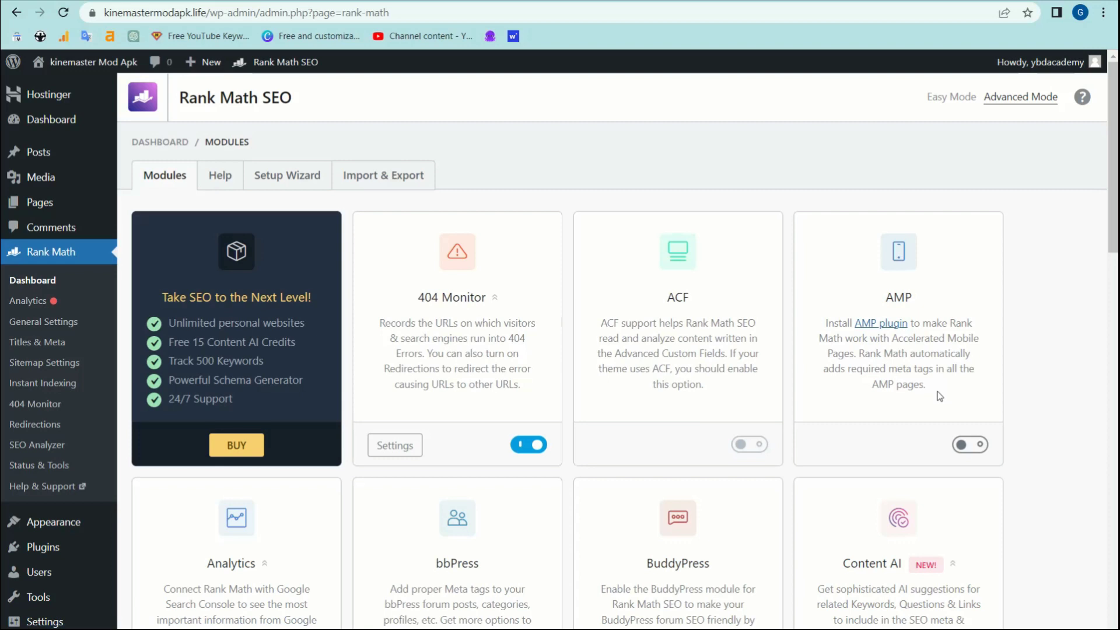
- Enable the AMP module in Rank Math and review the remaining modules down to WooCommerce
{"action": "scroll", "coordinate": [735, 371], "scroll_direction": "down", "scroll_amount": 1}
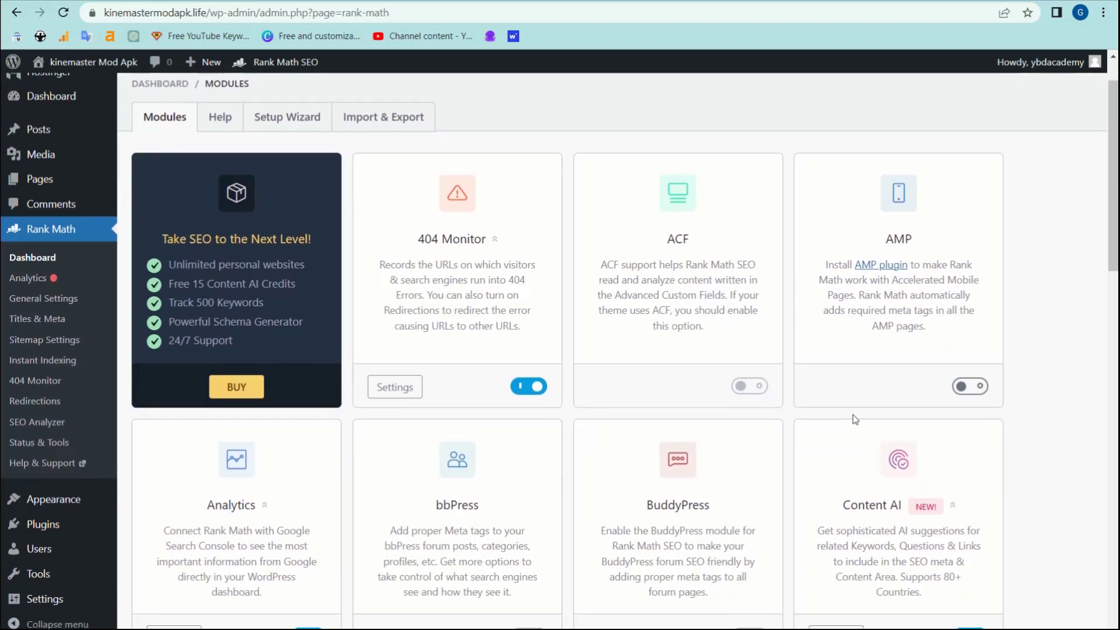
{"action": "left_click", "coordinate": [963, 385]}
{"action": "scroll", "coordinate": [718, 475], "scroll_direction": "down", "scroll_amount": 3}
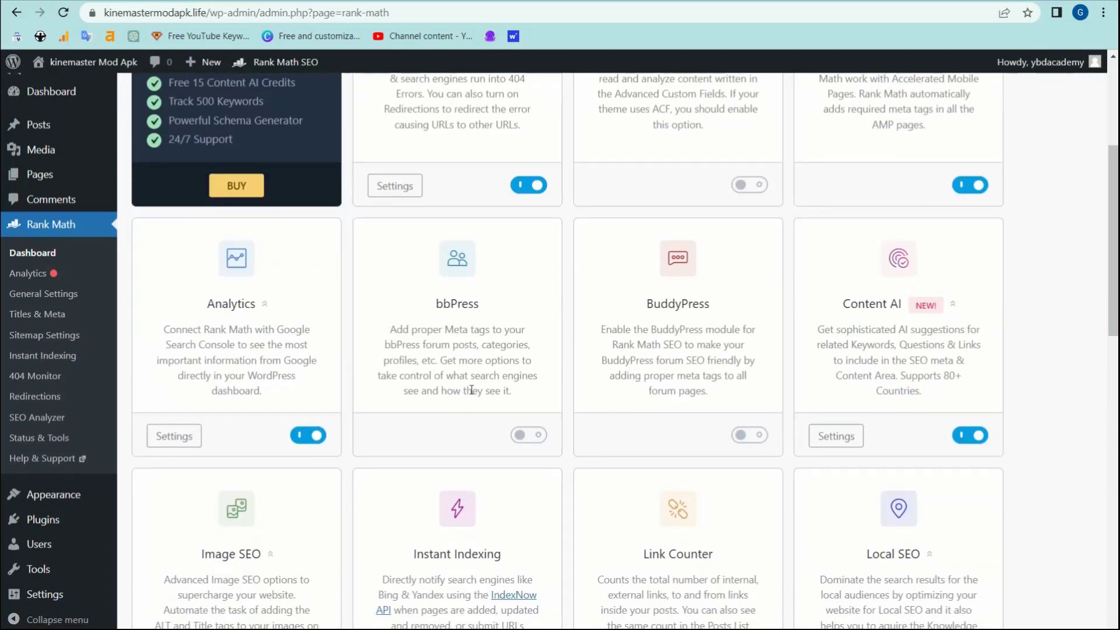
{"action": "scroll", "coordinate": [760, 545], "scroll_direction": "down", "scroll_amount": 13}
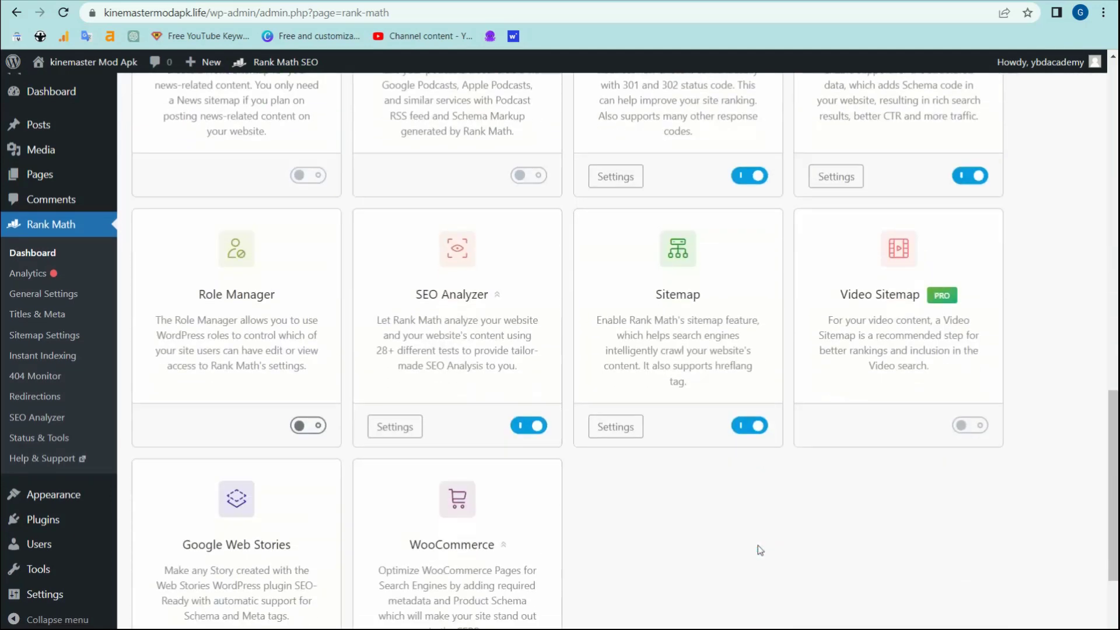
- Open the page for adding plugins, search the directory for "faq rankmath" and look through the results
{"action": "scroll", "coordinate": [760, 550], "scroll_direction": "up", "scroll_amount": 16}
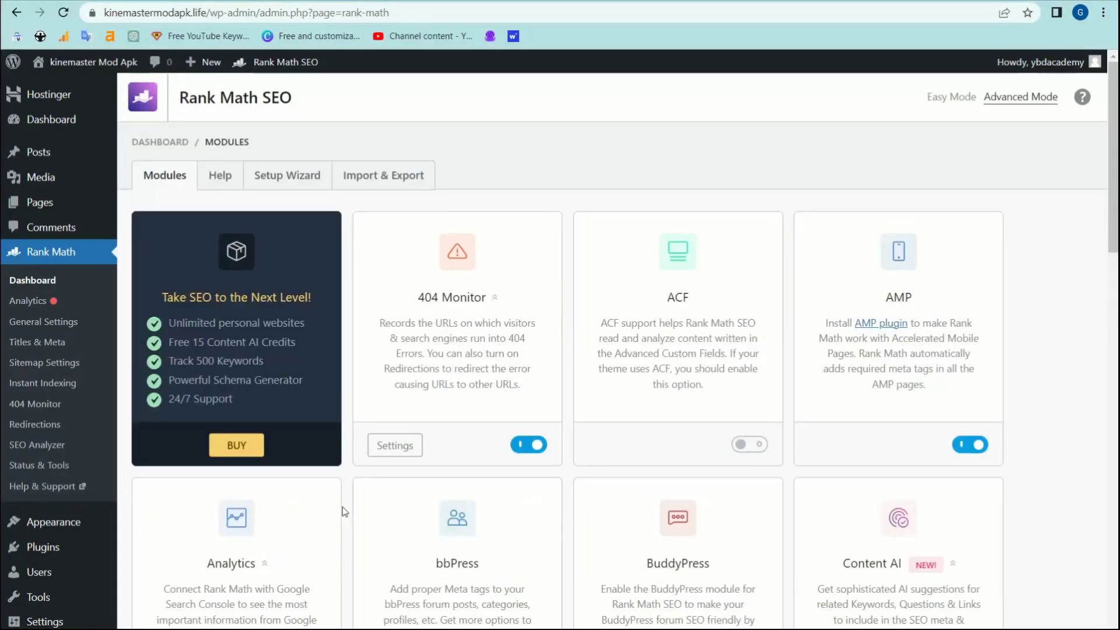
{"action": "scroll", "coordinate": [37, 492], "scroll_direction": "down", "scroll_amount": 3}
{"action": "mouse_move", "coordinate": [44, 518]}
{"action": "left_click", "coordinate": [146, 540]}
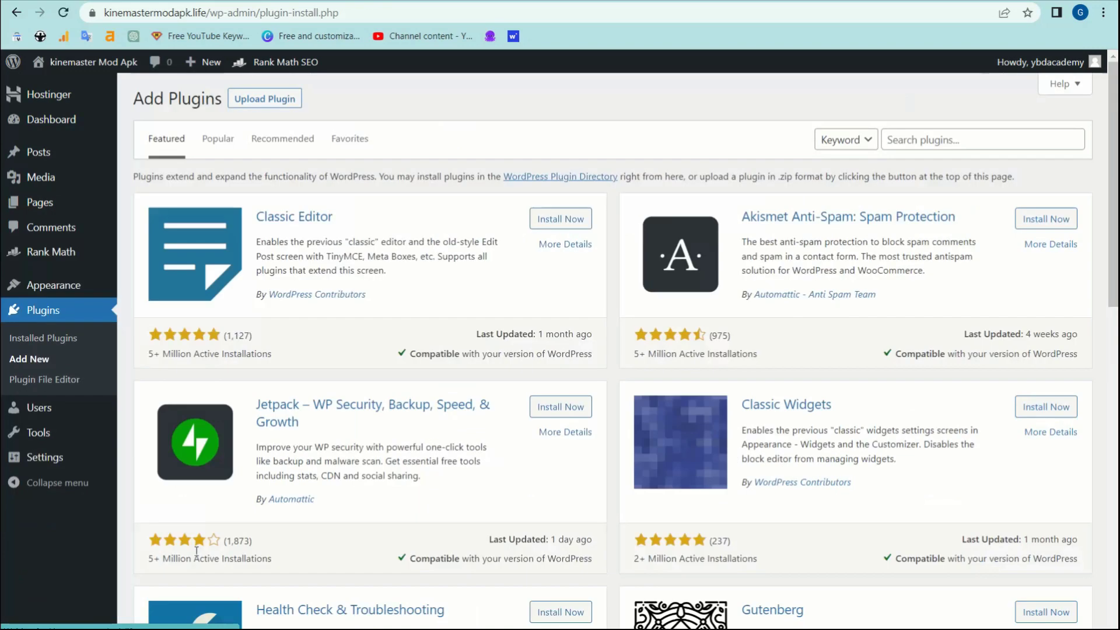
{"action": "left_click", "coordinate": [931, 140]}
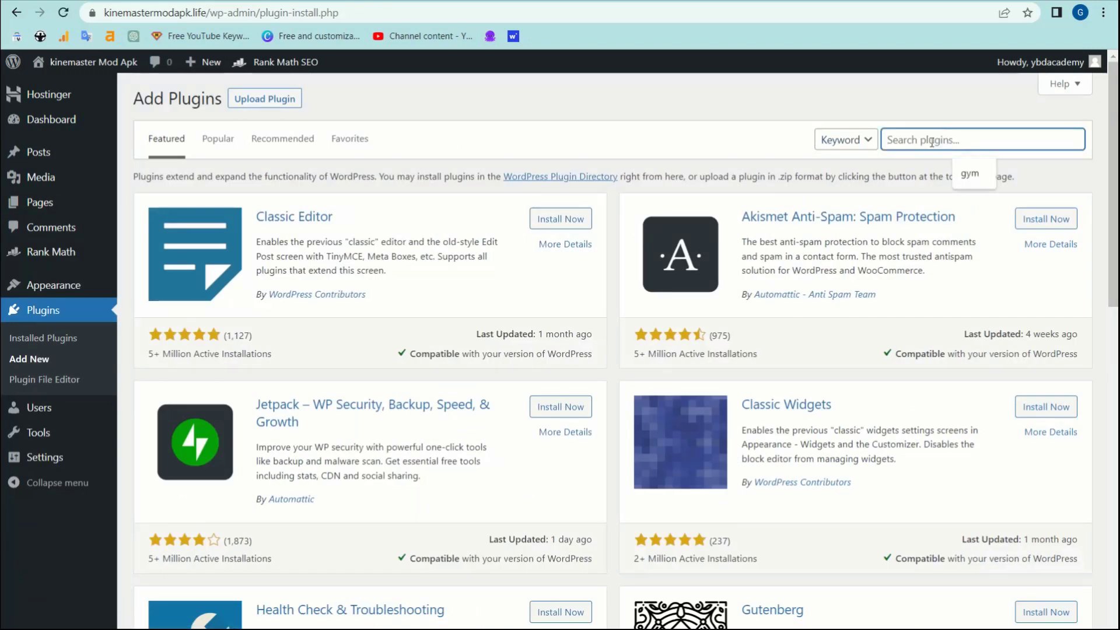
{"action": "type", "text": "faq rankmath"}
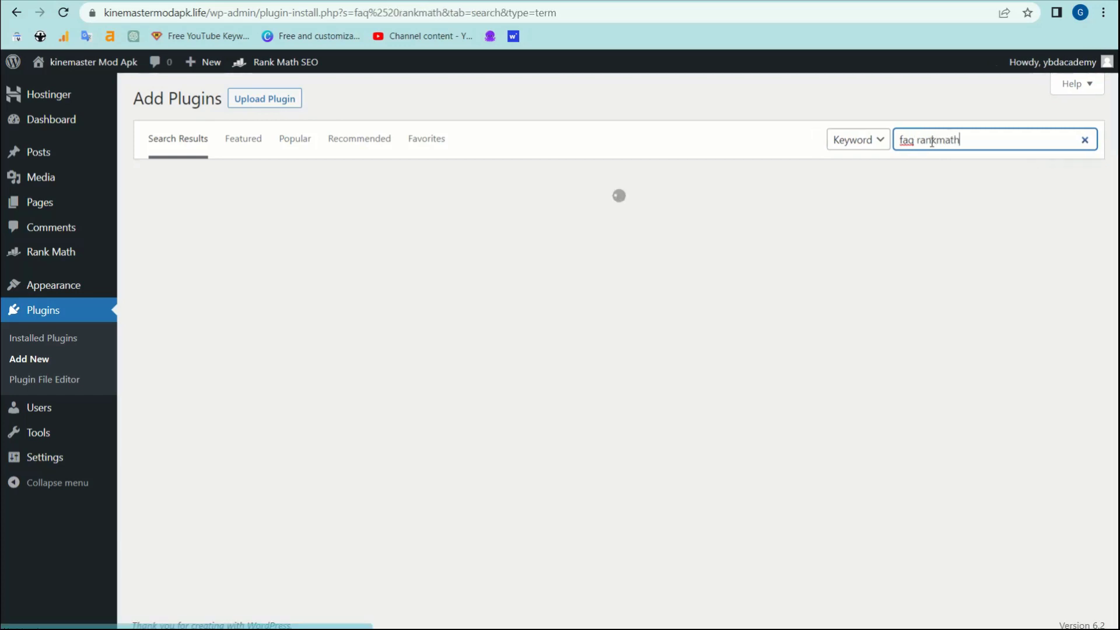
{"action": "scroll", "coordinate": [840, 296], "scroll_direction": "down", "scroll_amount": 10}
{"action": "scroll", "coordinate": [840, 296], "scroll_direction": "down", "scroll_amount": 10}
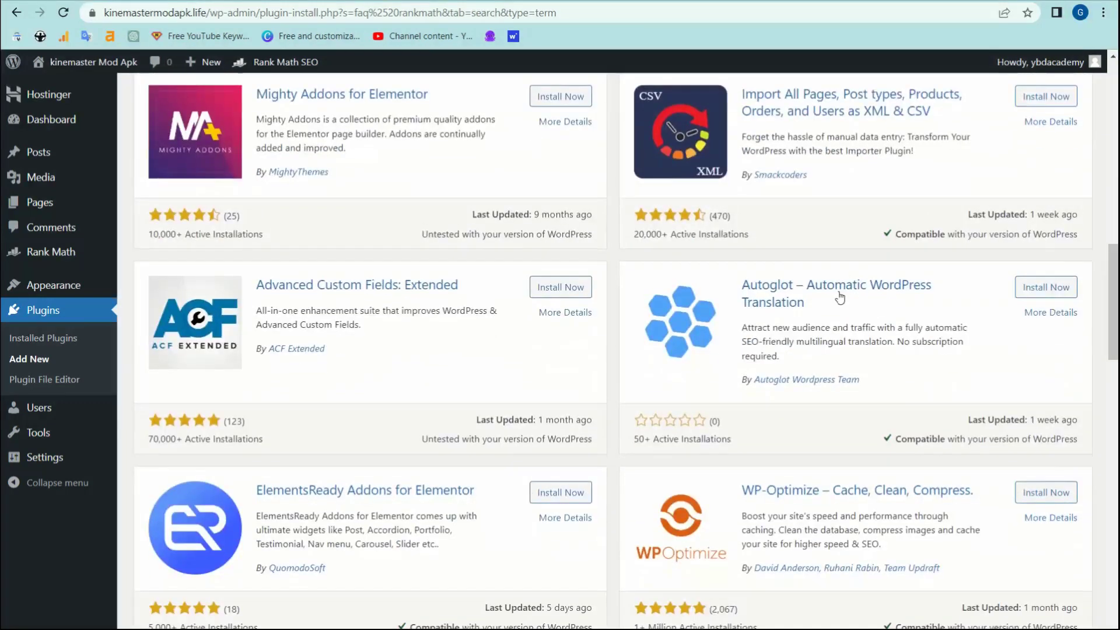
{"action": "scroll", "coordinate": [840, 296], "scroll_direction": "up", "scroll_amount": 20}
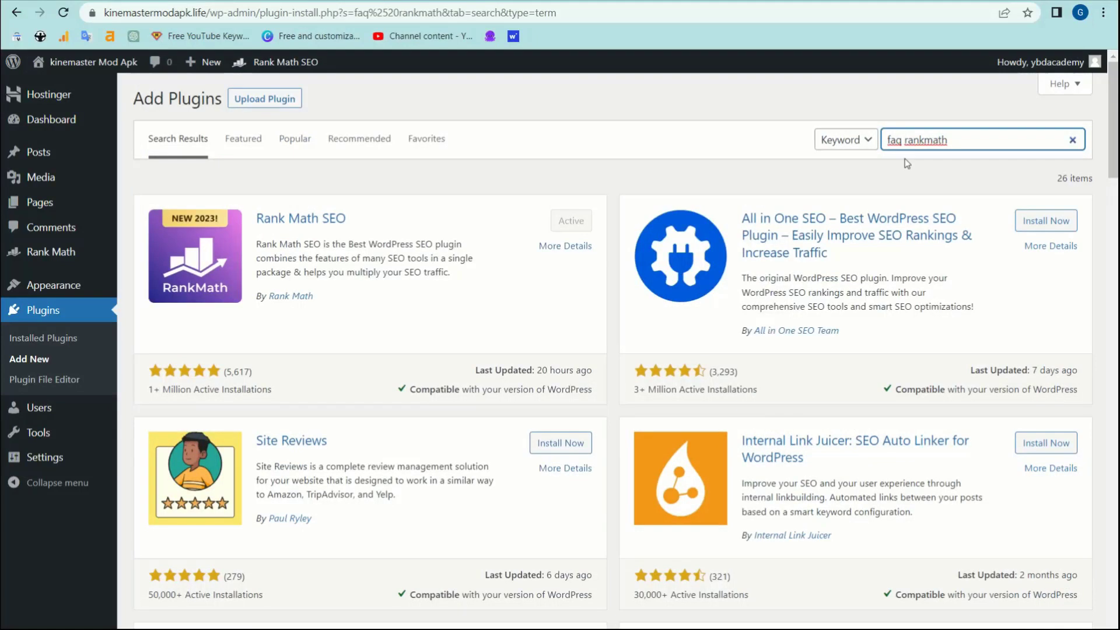
- Search for "faq rank math", then install and activate the Turn Rank Math FAQ Block to Accordion plugin
{"action": "left_click", "coordinate": [661, 30]}
{"action": "left_click", "coordinate": [924, 141]}
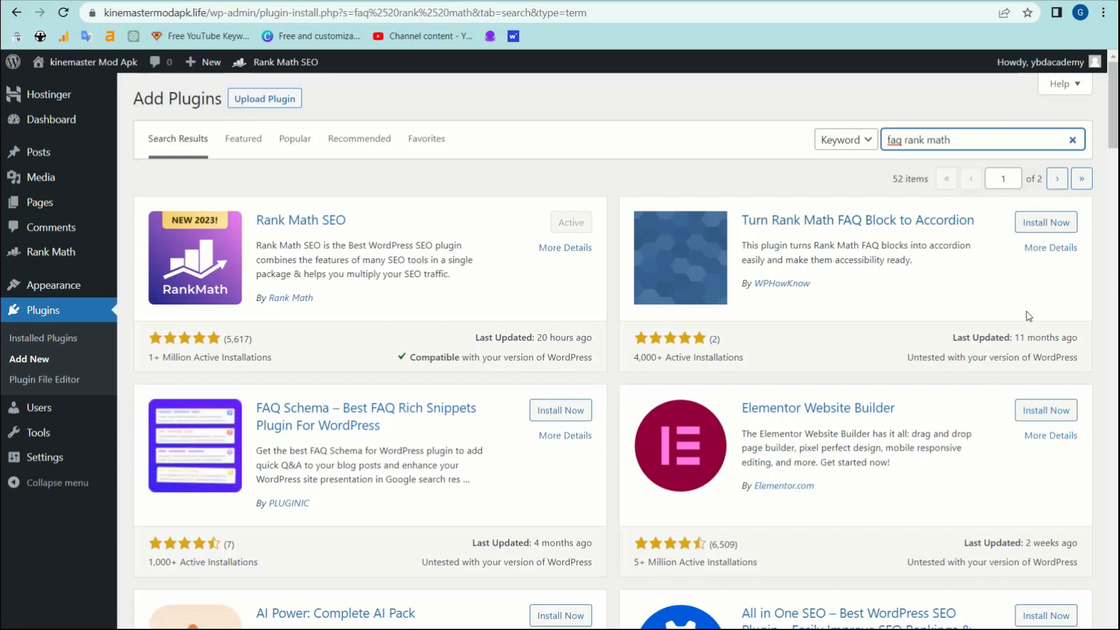
{"action": "left_click", "coordinate": [1048, 233]}
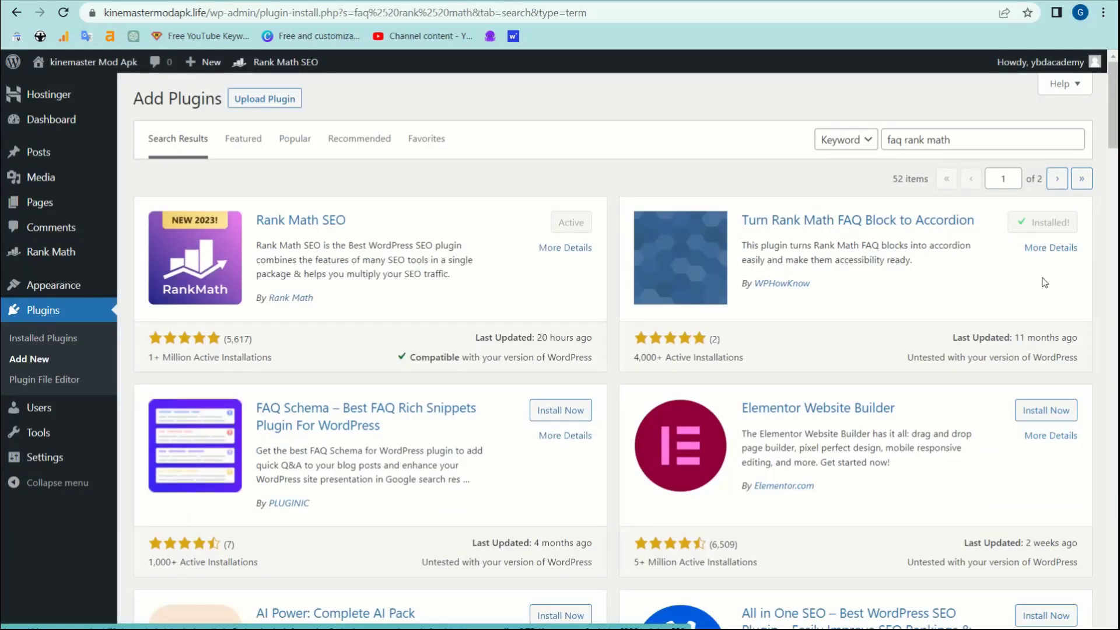
{"action": "left_click", "coordinate": [1053, 230]}
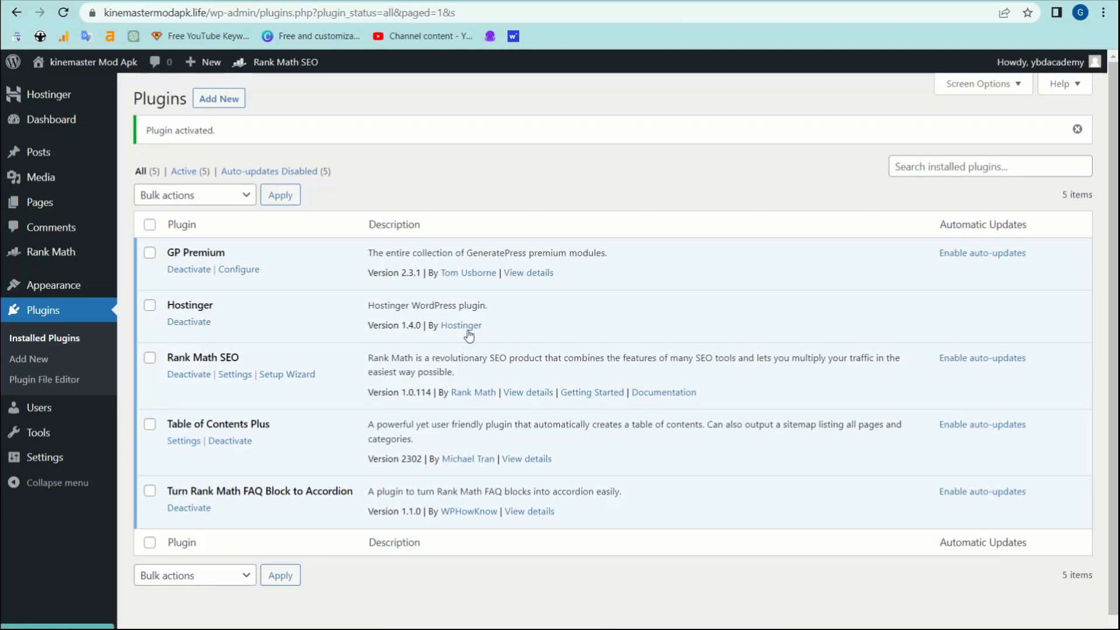
- Open the GeneratePress options page and load the site's front page in a separate browser tab
{"action": "mouse_move", "coordinate": [51, 284]}
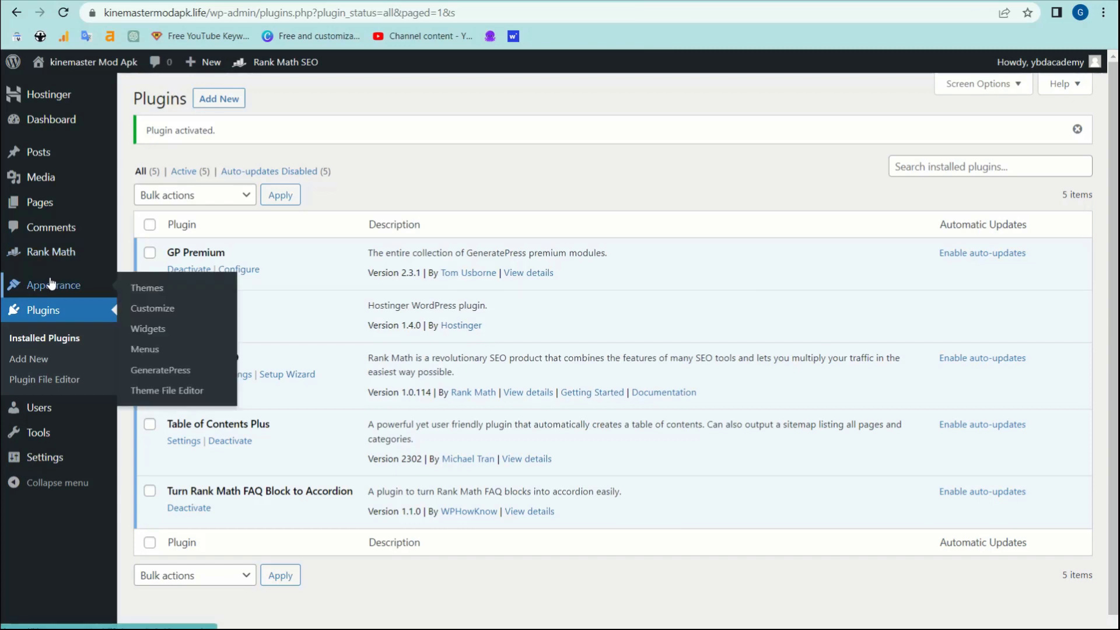
{"action": "left_click", "coordinate": [160, 372]}
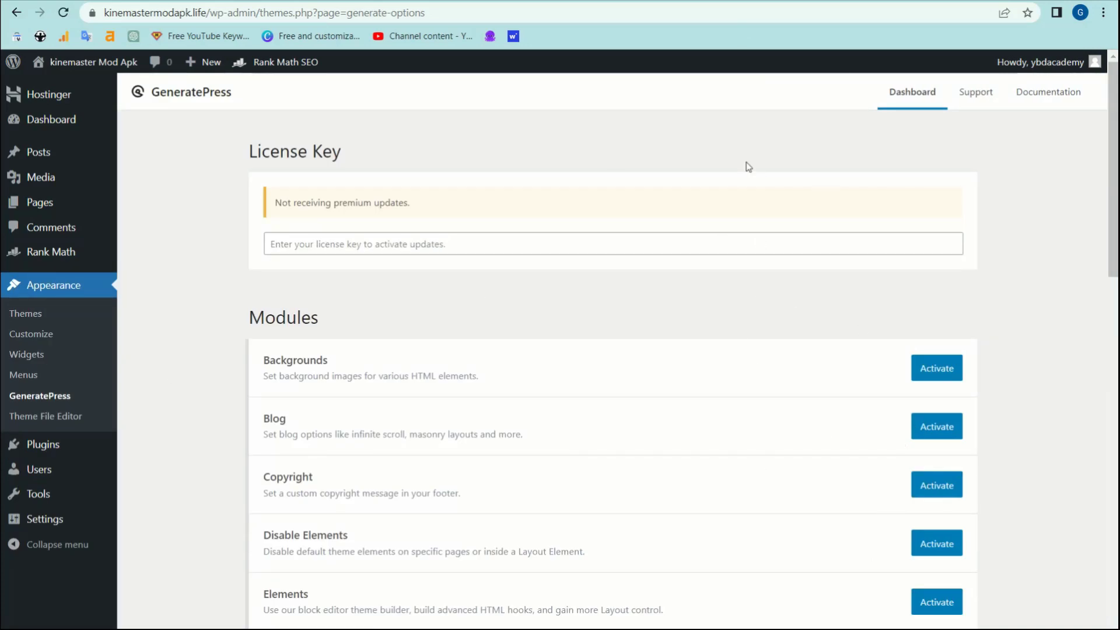
{"action": "right_click", "coordinate": [83, 64]}
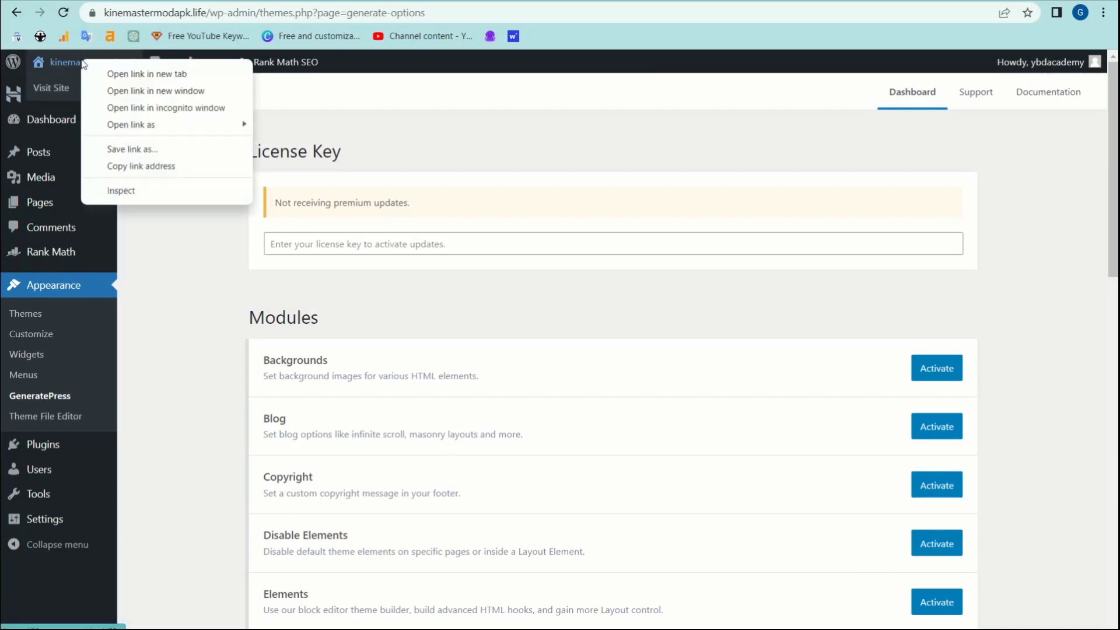
{"action": "left_click", "coordinate": [131, 73]}
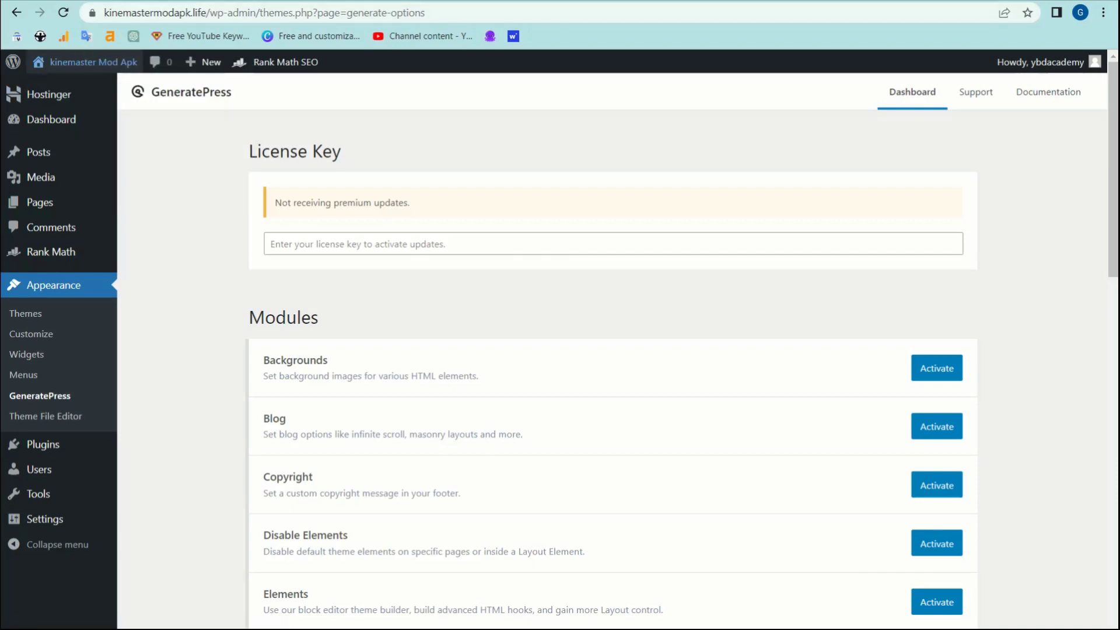
{"action": "left_click", "coordinate": [88, 61]}
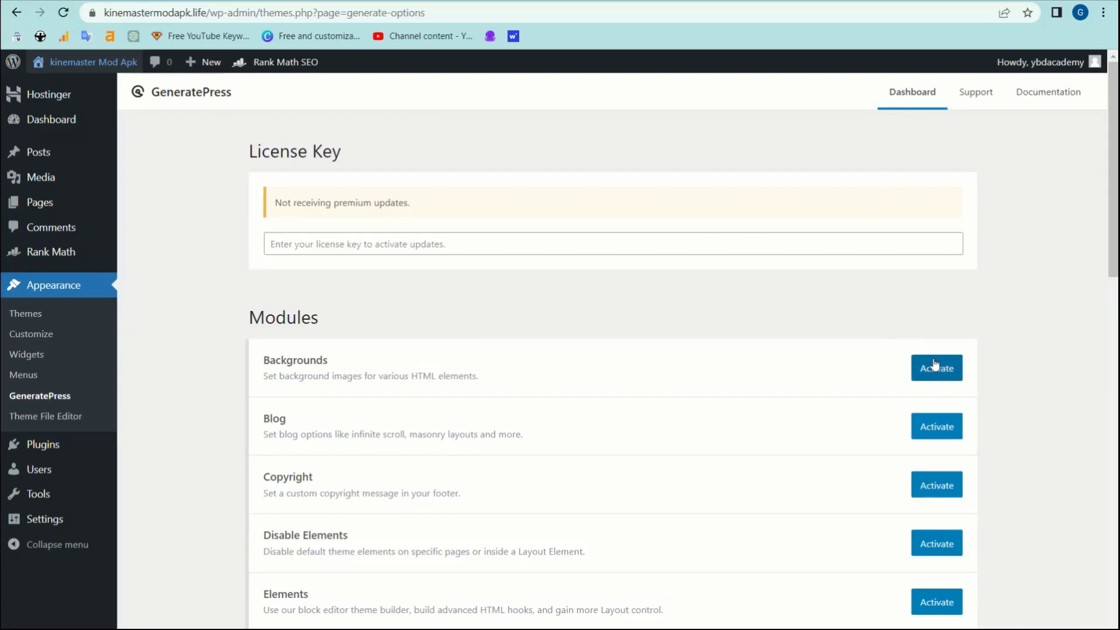
- Activate the GeneratePress modules Backgrounds, Blog, Copyright, Disable Elements, Elements, Menu Plus, Secondary Nav, Site Library and Spacing
{"action": "left_click", "coordinate": [936, 367]}
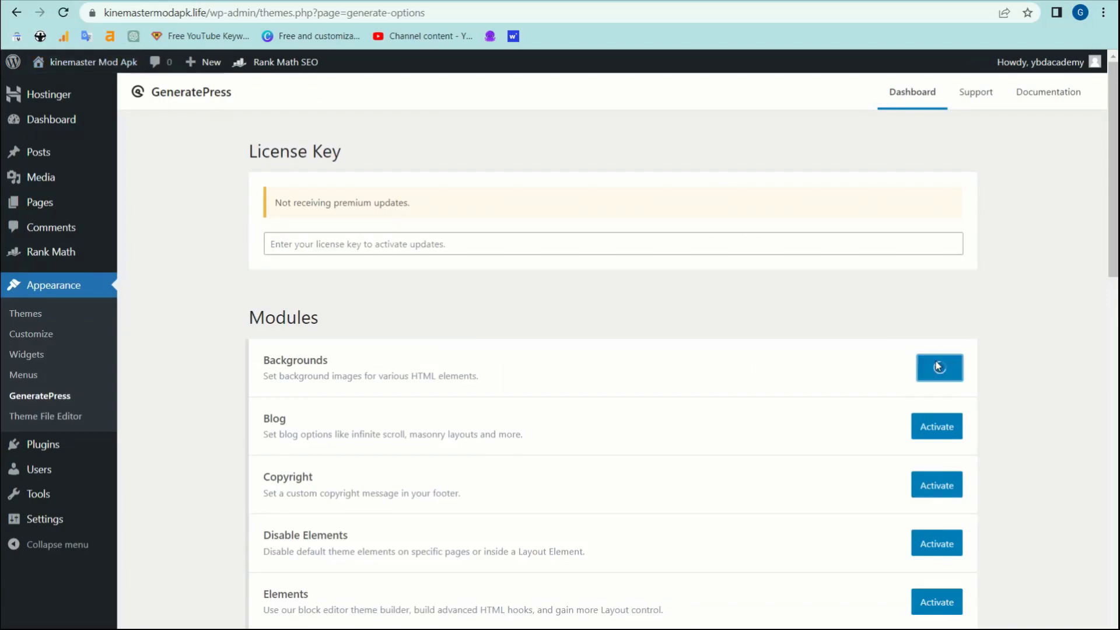
{"action": "left_click", "coordinate": [937, 426]}
{"action": "scroll", "coordinate": [940, 430], "scroll_direction": "down", "scroll_amount": 3}
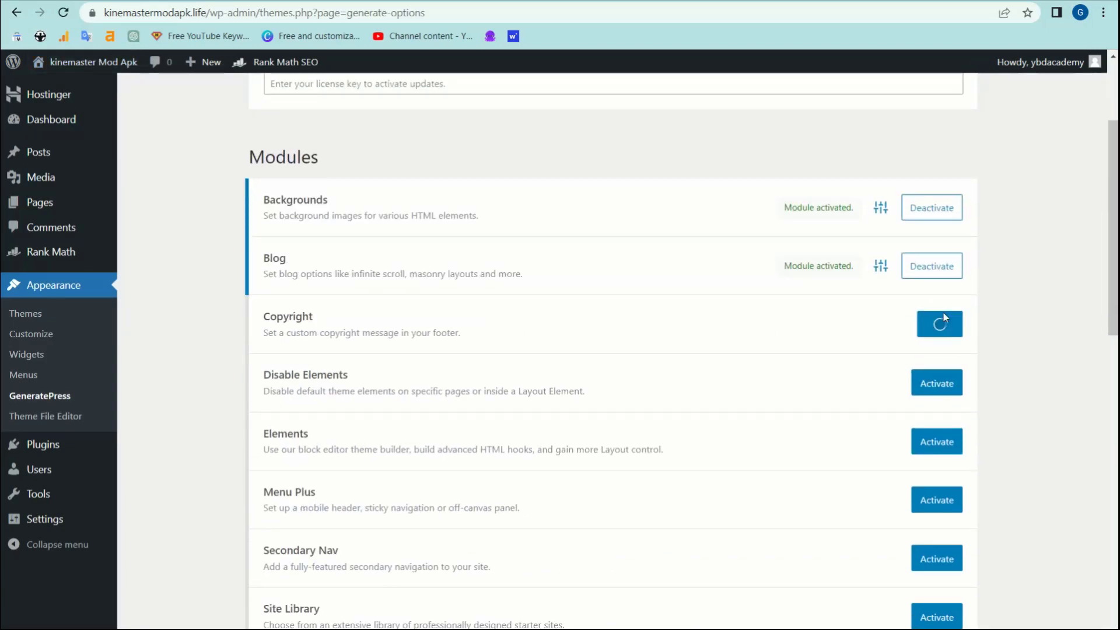
{"action": "left_click", "coordinate": [939, 382]}
{"action": "left_click", "coordinate": [938, 442]}
{"action": "left_click", "coordinate": [936, 500]}
{"action": "scroll", "coordinate": [933, 493], "scroll_direction": "down", "scroll_amount": 3}
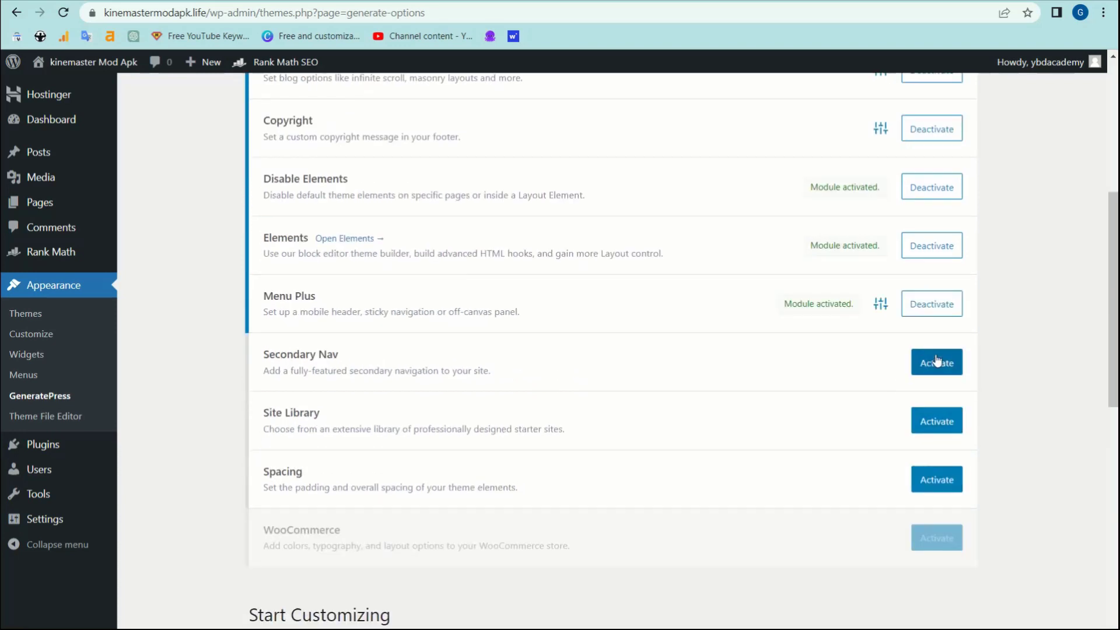
{"action": "left_click", "coordinate": [938, 361]}
{"action": "left_click", "coordinate": [939, 418]}
{"action": "left_click", "coordinate": [937, 480]}
- Locate the customizer settings import option and check Telegram's Free Theme & Plugin channel for Generatepress [MConverter.eu].json, then return to the browser
{"action": "scroll", "coordinate": [881, 545], "scroll_direction": "down", "scroll_amount": 10}
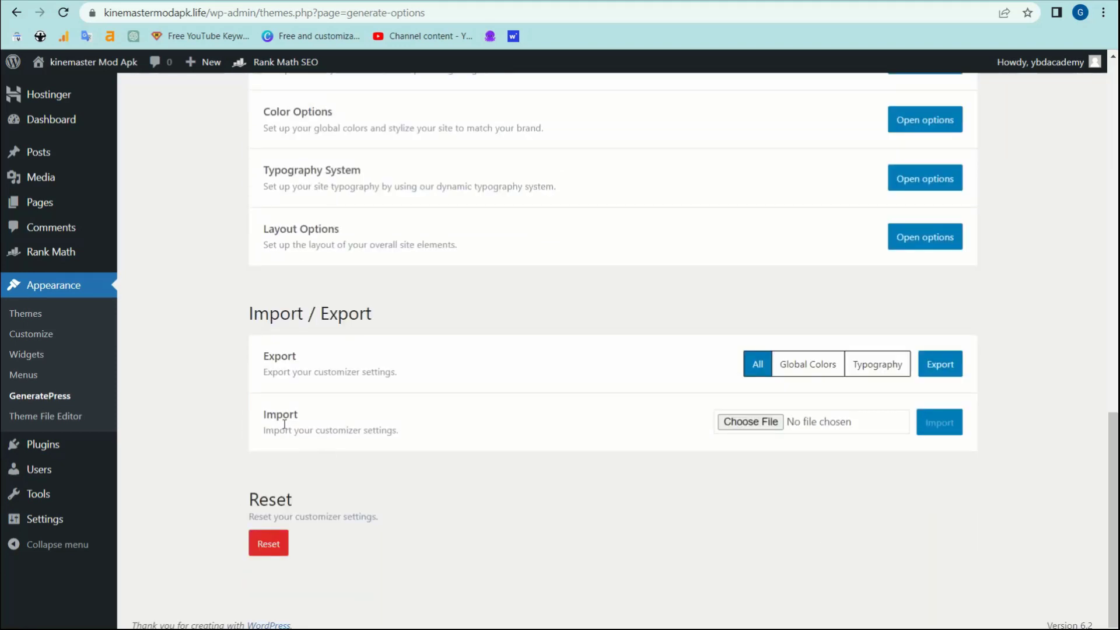
{"action": "left_click_drag", "start_coordinate": [267, 415], "coordinate": [342, 420]}
{"action": "left_click", "coordinate": [545, 492]}
{"action": "left_click", "coordinate": [660, 23]}
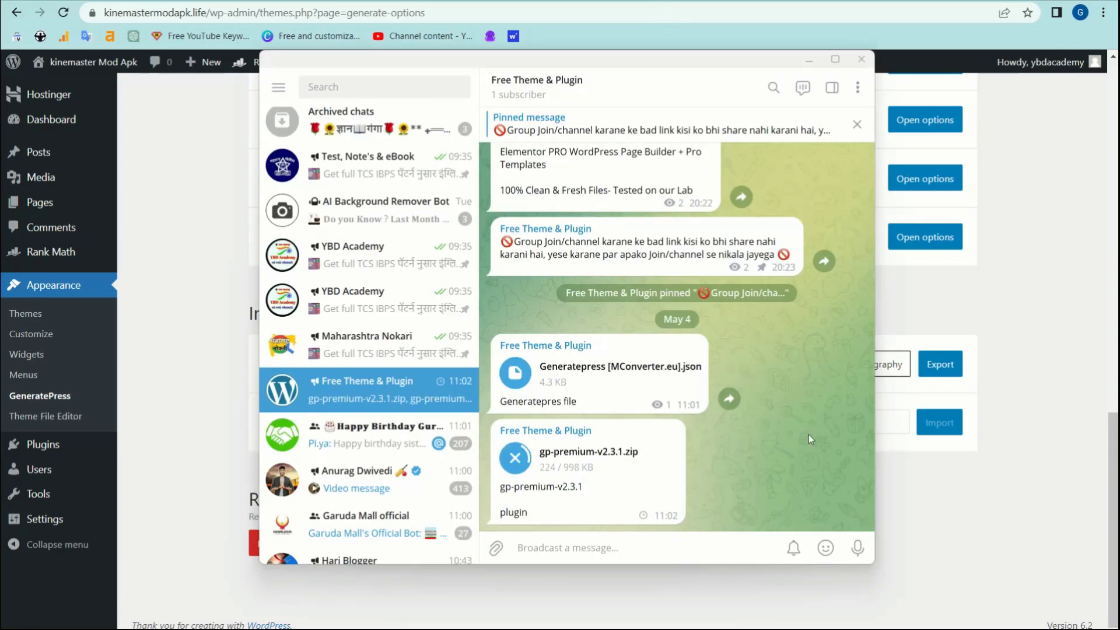
{"action": "key", "text": "alt+Tab"}
{"action": "scroll", "coordinate": [726, 478], "scroll_direction": "up", "scroll_amount": 1}
{"action": "scroll", "coordinate": [727, 478], "scroll_direction": "down", "scroll_amount": 1}
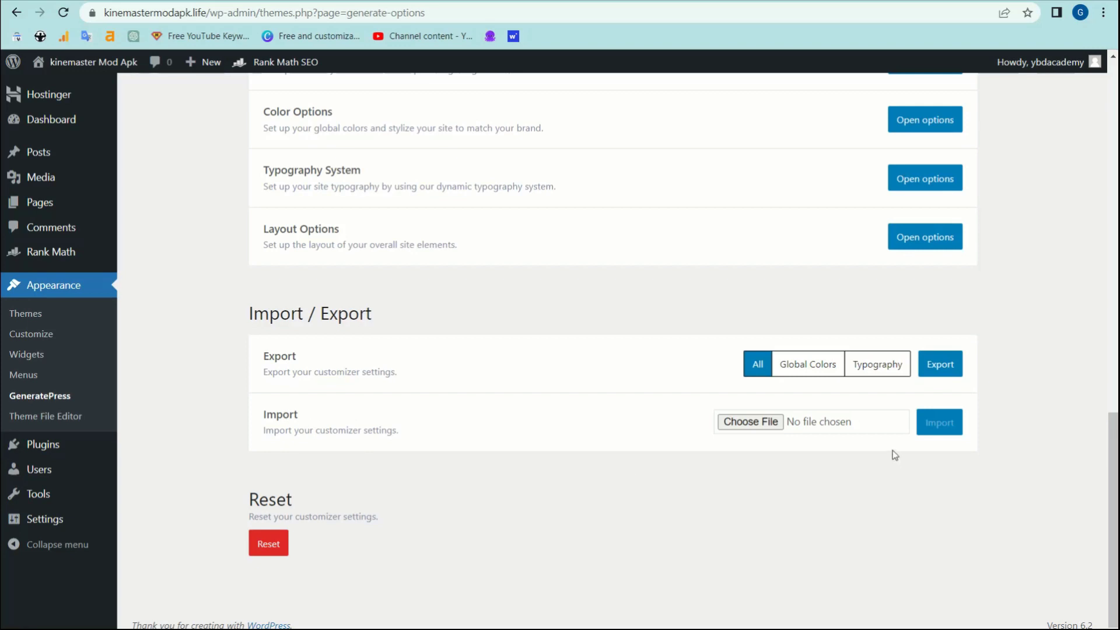
- Import the customizer settings from Generatepress [MConverter.eu].json in the Downloads folder into GeneratePress
{"action": "left_click", "coordinate": [758, 420]}
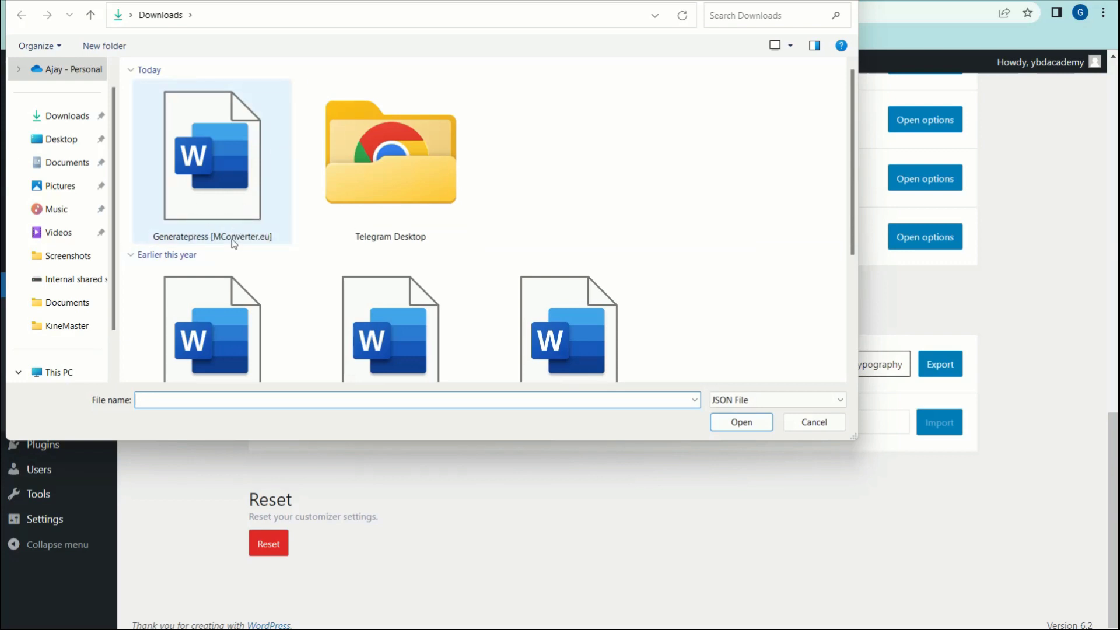
{"action": "left_click", "coordinate": [218, 217]}
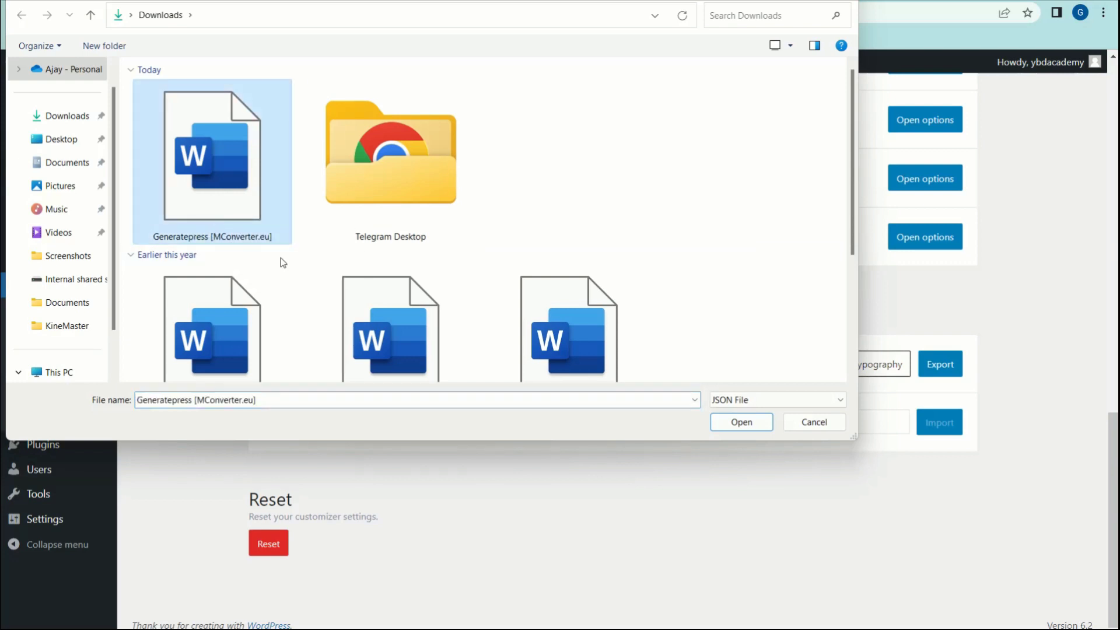
{"action": "left_click", "coordinate": [743, 422]}
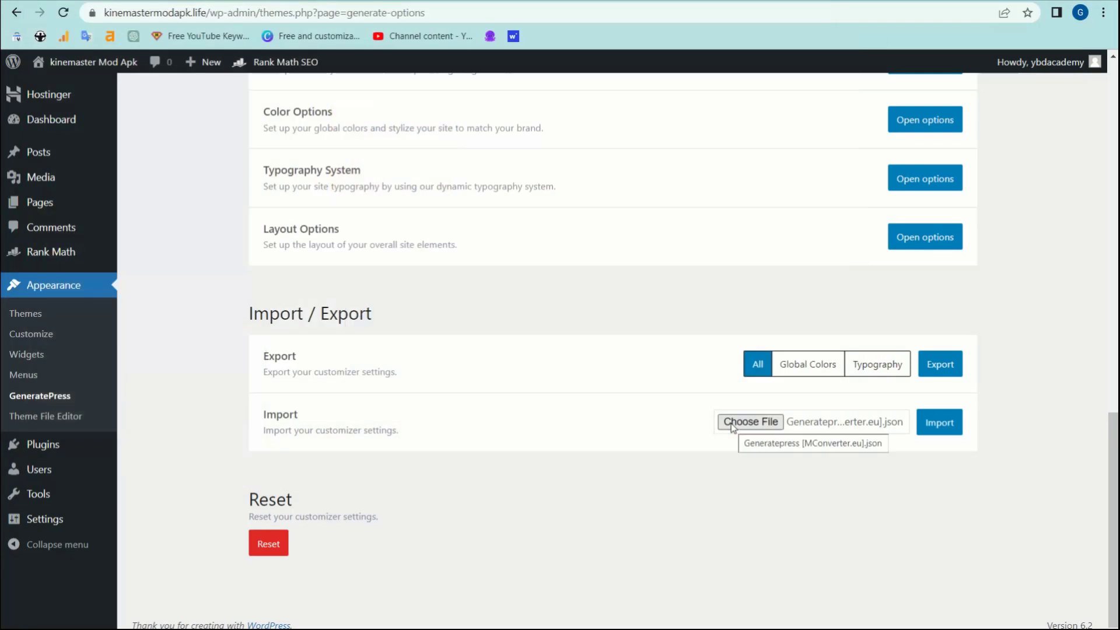
{"action": "left_click", "coordinate": [940, 427]}
{"action": "left_click", "coordinate": [631, 95]}
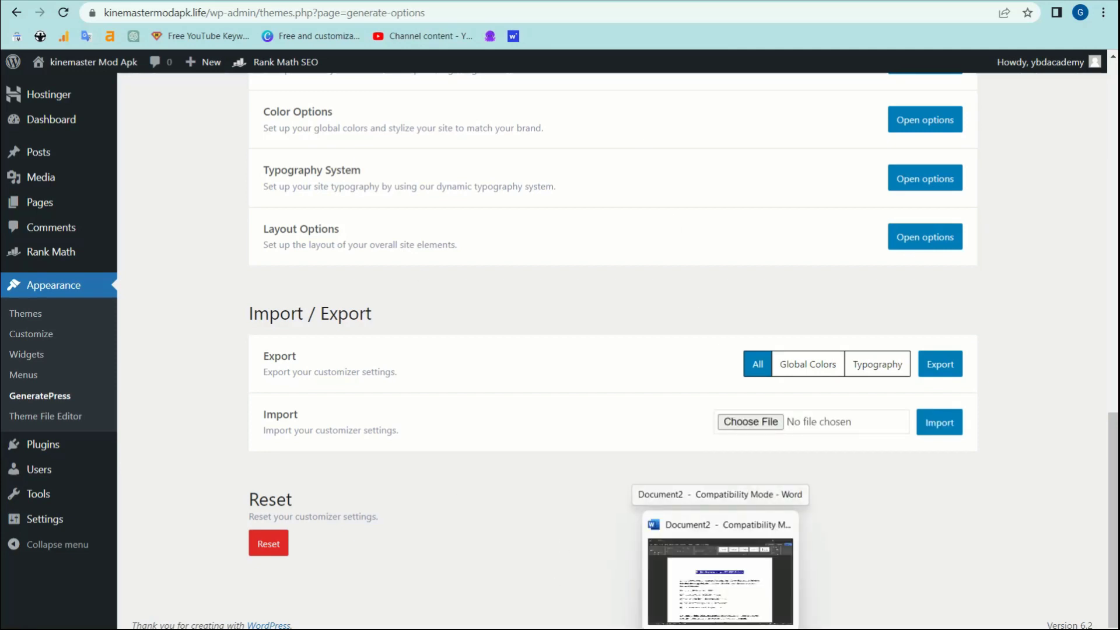
- Switch to Telegram and look through the theme and plugin files shared in the Free Theme & Plugin channel
{"action": "left_click", "coordinate": [656, 575]}
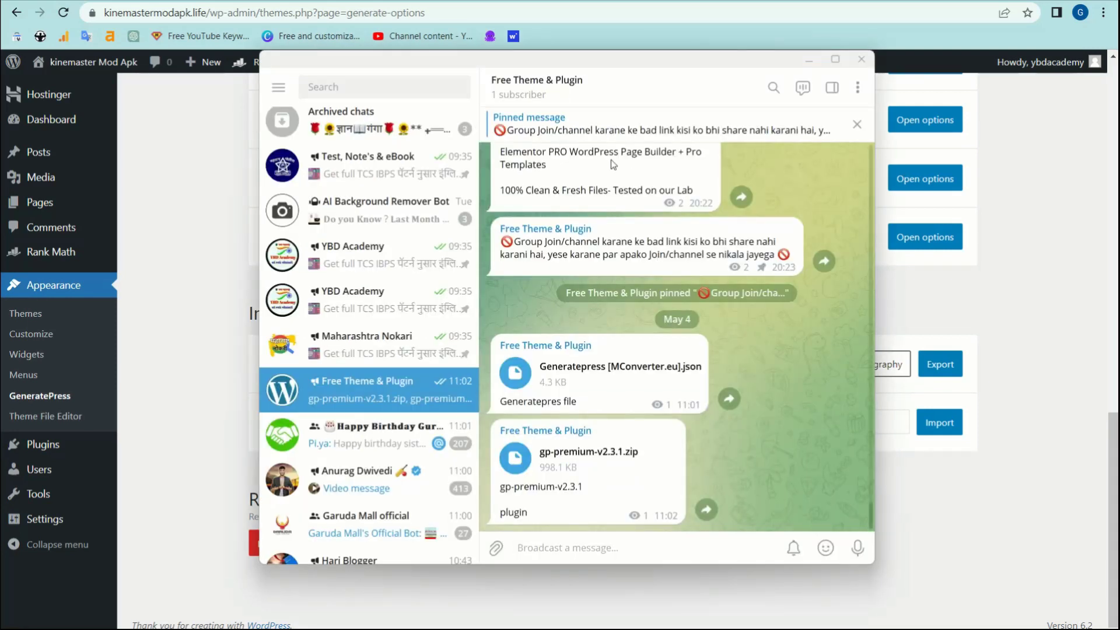
{"action": "scroll", "coordinate": [671, 397], "scroll_direction": "up", "scroll_amount": 5}
{"action": "scroll", "coordinate": [671, 397], "scroll_direction": "down", "scroll_amount": 5}
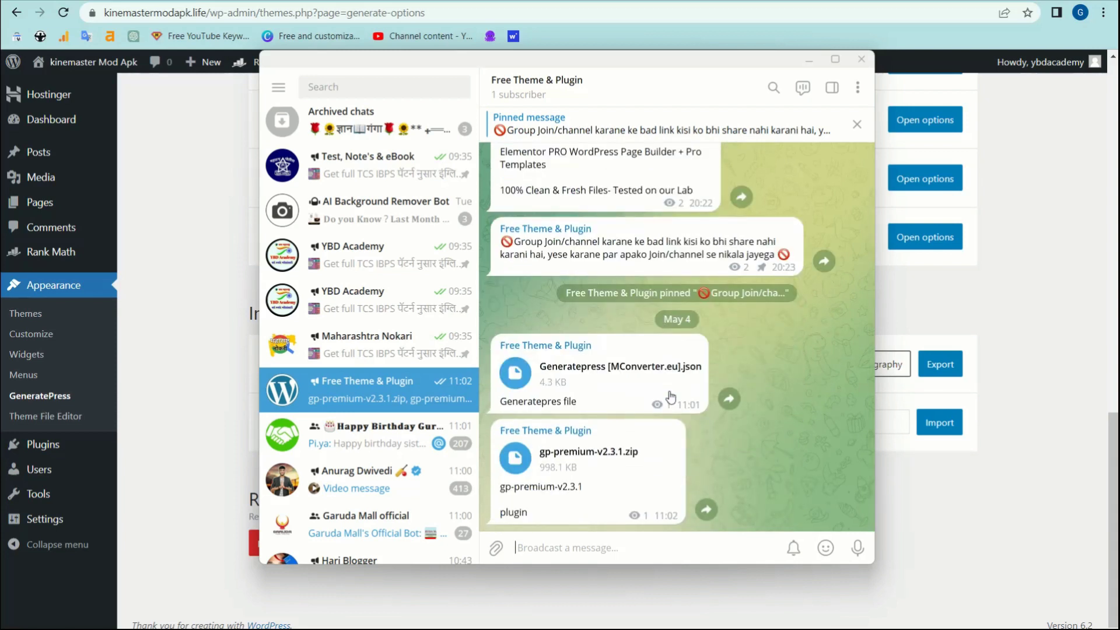
{"action": "double_click", "coordinate": [633, 461]}
{"action": "scroll", "coordinate": [689, 372], "scroll_direction": "up", "scroll_amount": 2}
{"action": "scroll", "coordinate": [688, 368], "scroll_direction": "up", "scroll_amount": 10}
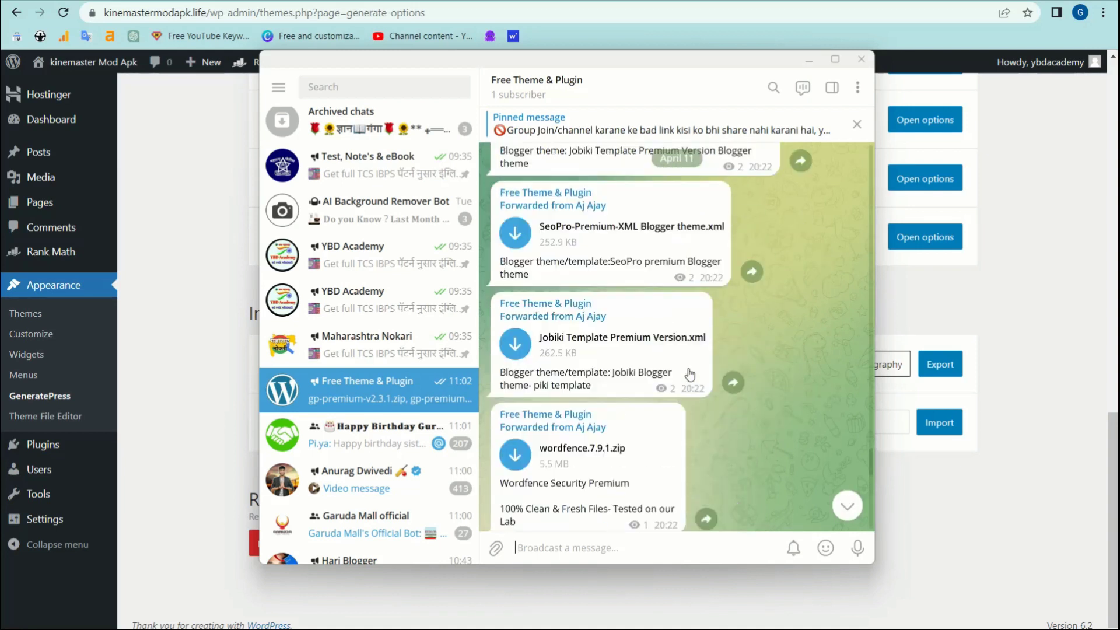
{"action": "scroll", "coordinate": [690, 374], "scroll_direction": "up", "scroll_amount": 10}
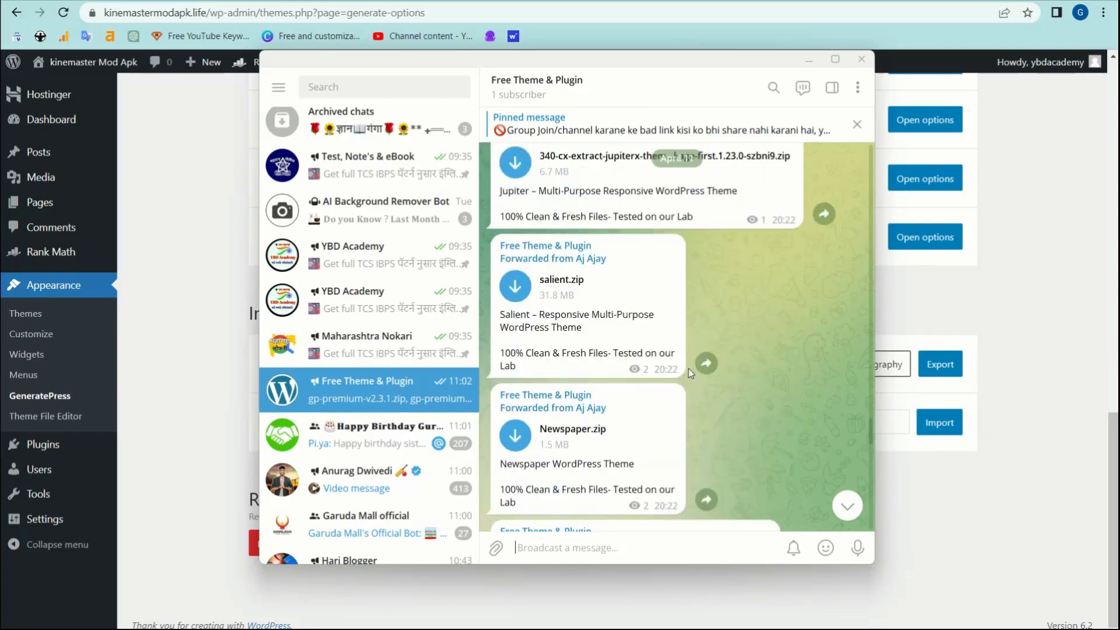
{"action": "scroll", "coordinate": [688, 369], "scroll_direction": "up", "scroll_amount": 10}
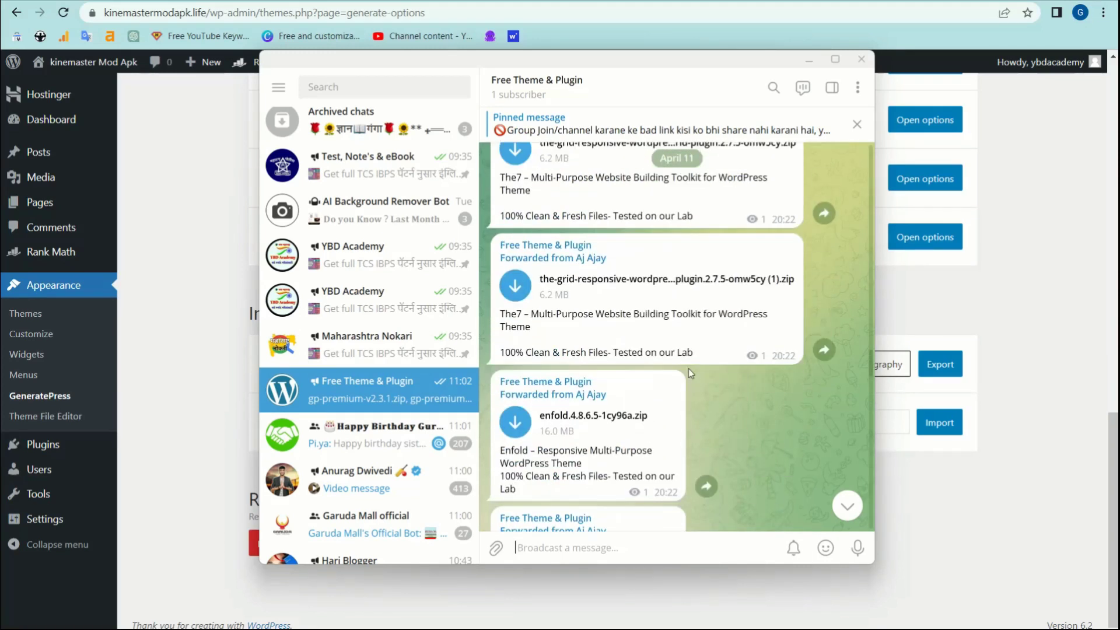
{"action": "scroll", "coordinate": [690, 373], "scroll_direction": "up", "scroll_amount": 10}
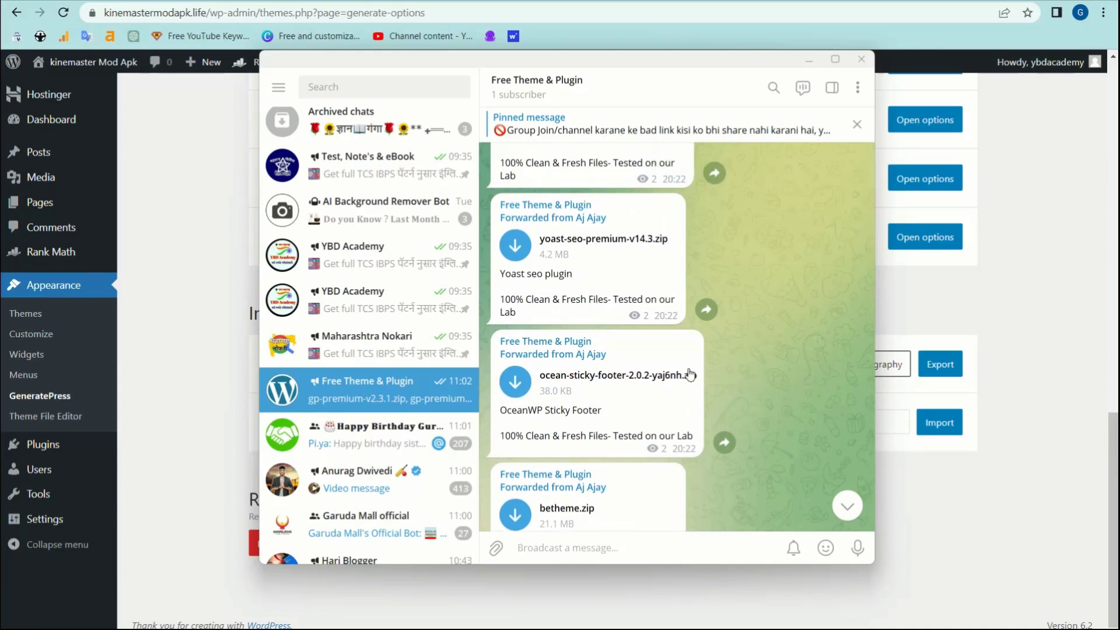
{"action": "scroll", "coordinate": [689, 373], "scroll_direction": "down", "scroll_amount": 15}
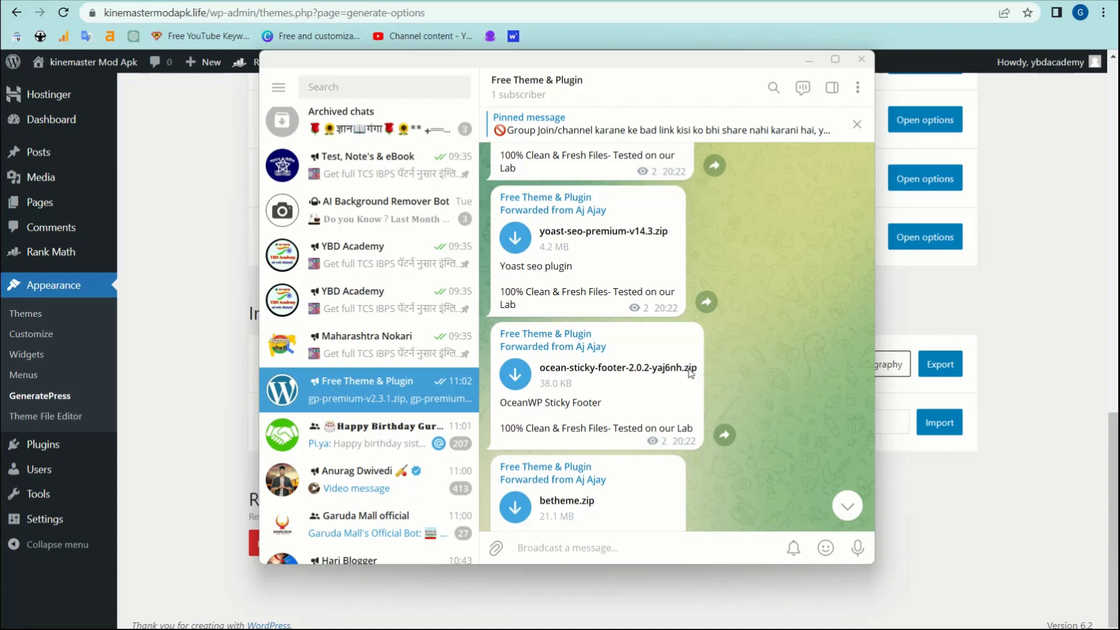
{"action": "scroll", "coordinate": [689, 373], "scroll_direction": "down", "scroll_amount": 15}
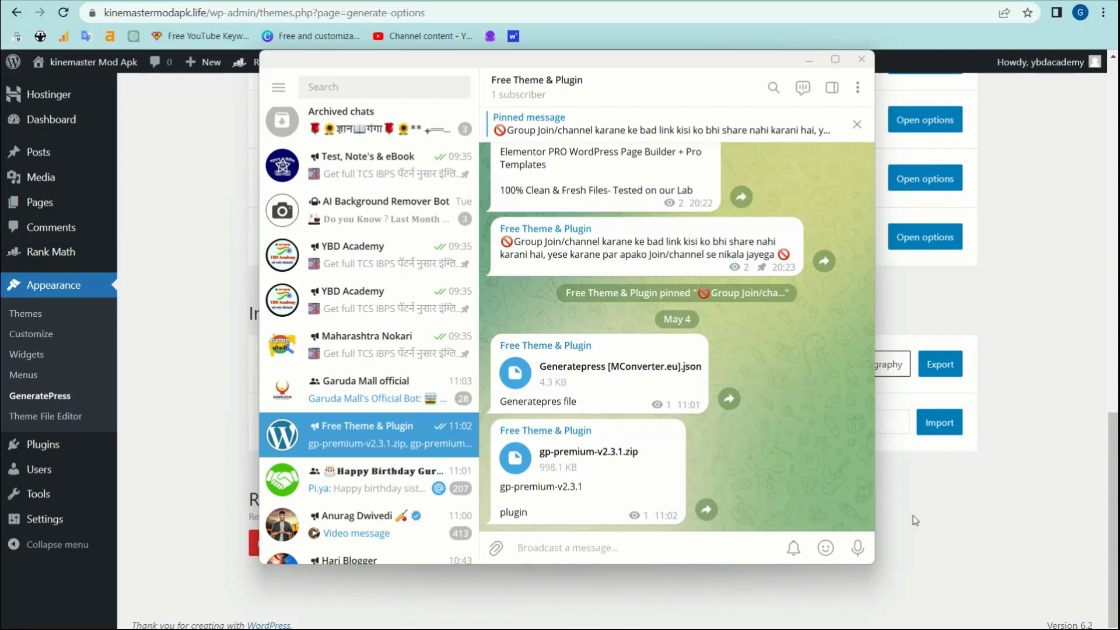
- Return to the browser and reload the site's front page to check the imported GeneratePress design
{"action": "left_click", "coordinate": [928, 529]}
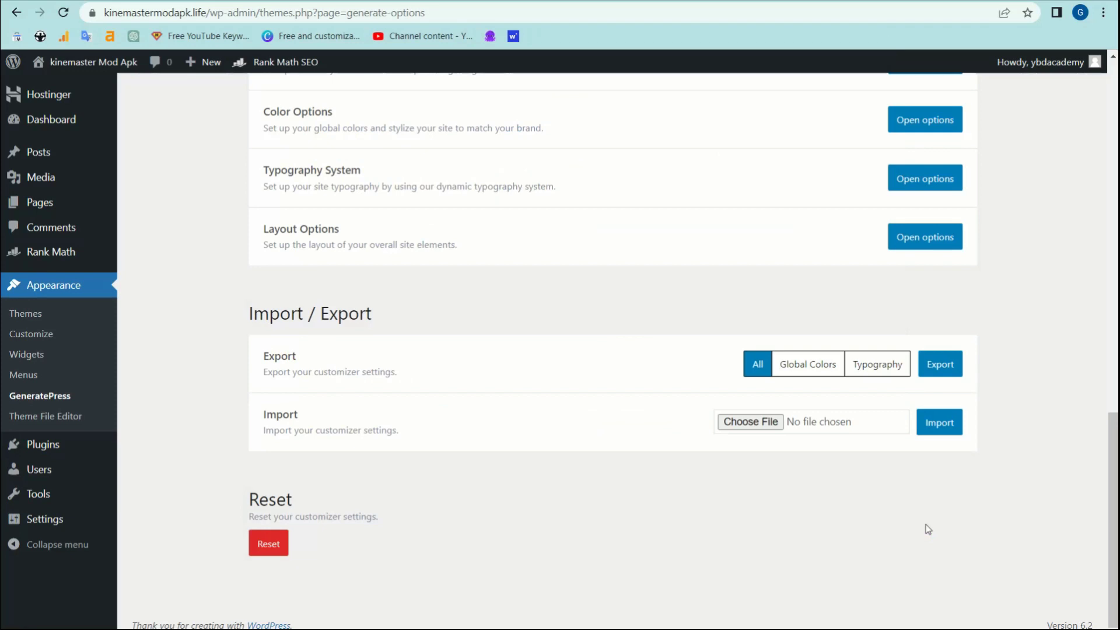
{"action": "scroll", "coordinate": [786, 450], "scroll_direction": "up", "scroll_amount": 9}
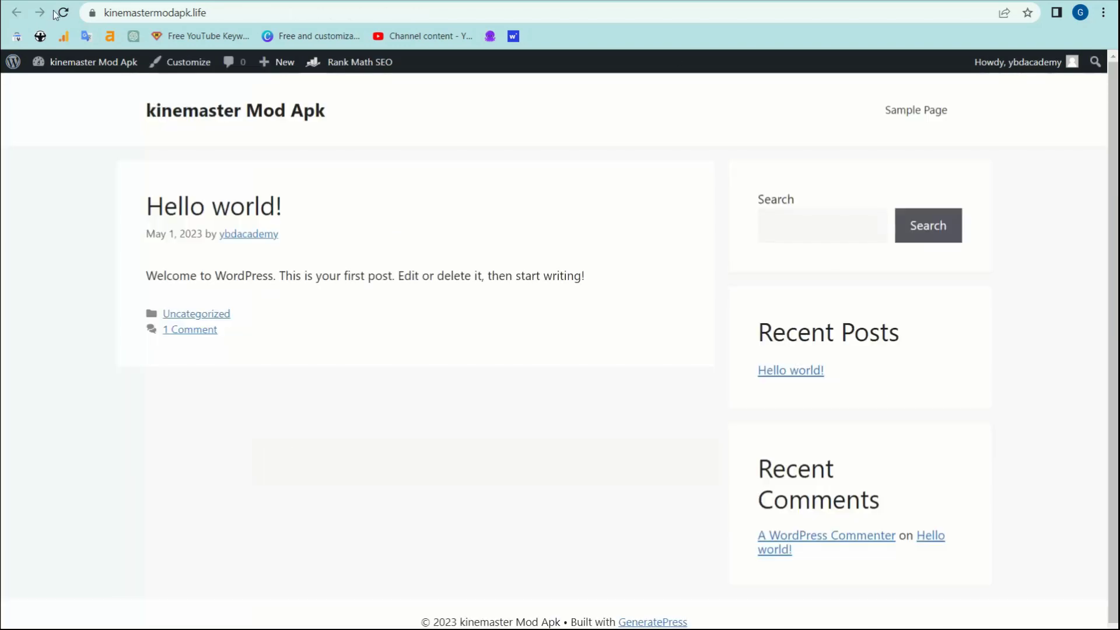
{"action": "left_click", "coordinate": [63, 12]}
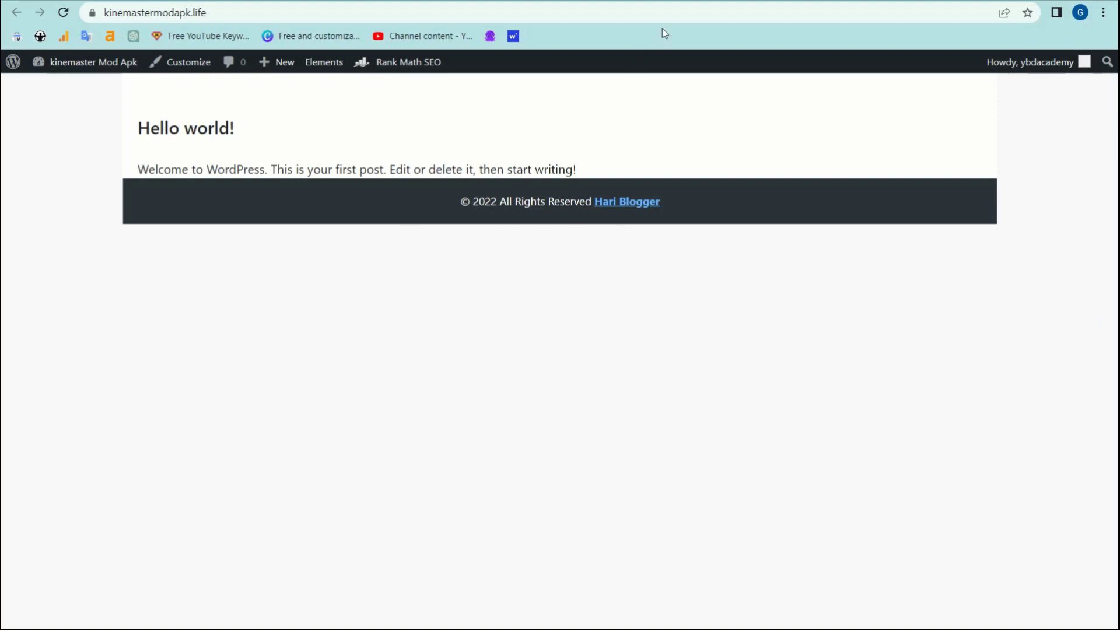
- Open the site's Customize view and bring up the Footer layout settings with the copyright text ready for editing
{"action": "key", "text": "alt+Left"}
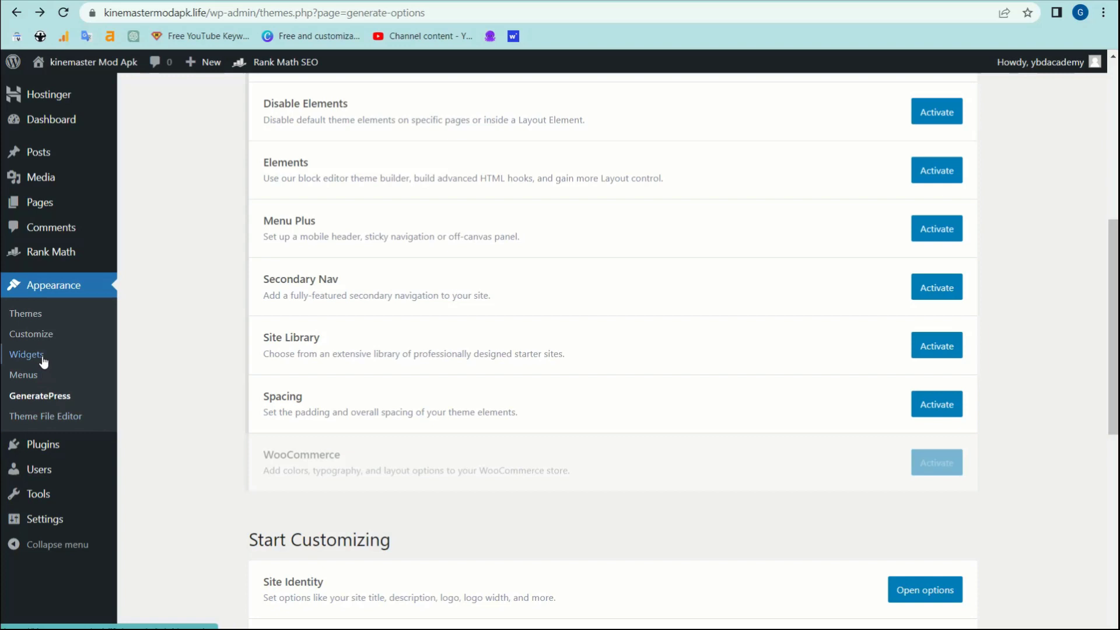
{"action": "left_click", "coordinate": [41, 337]}
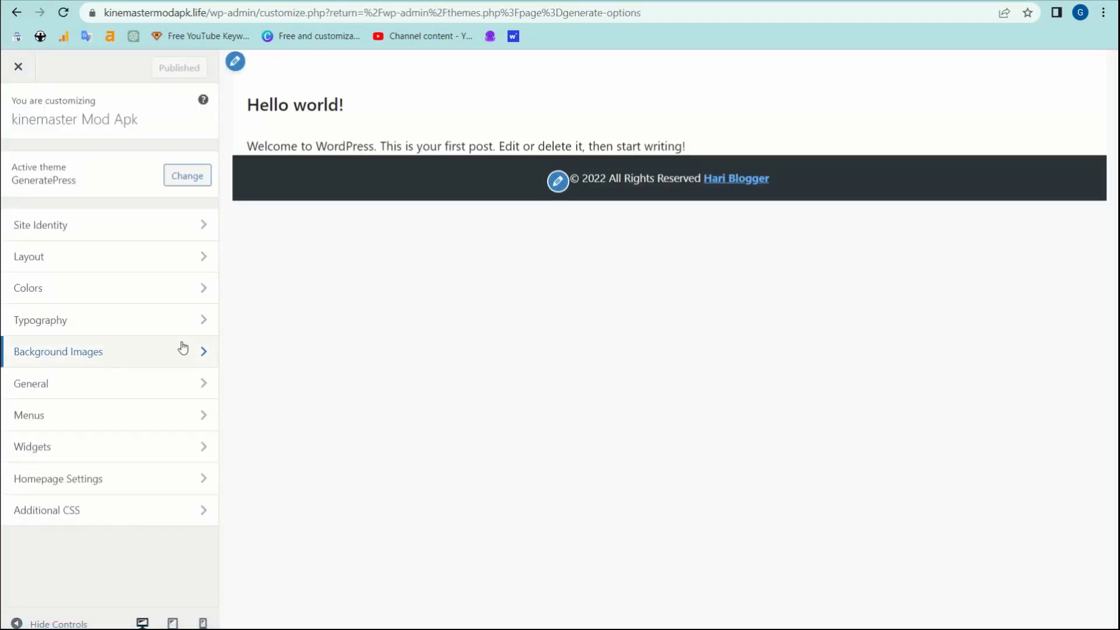
{"action": "left_click", "coordinate": [557, 181]}
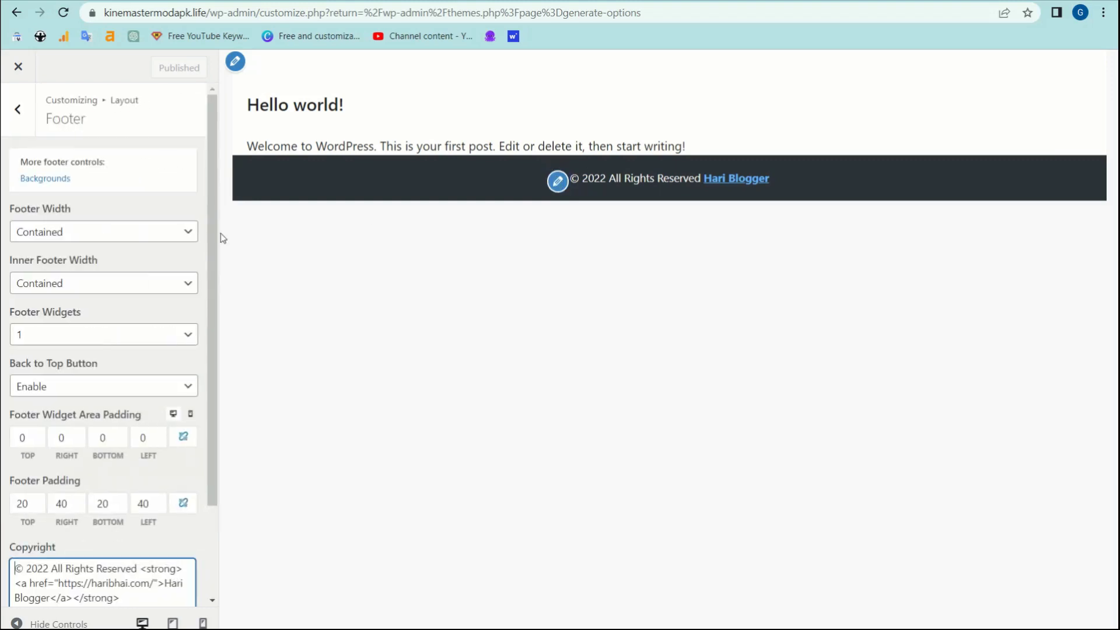
{"action": "scroll", "coordinate": [115, 395], "scroll_direction": "down", "scroll_amount": 2}
{"action": "left_click_drag", "start_coordinate": [118, 497], "coordinate": [68, 484]}
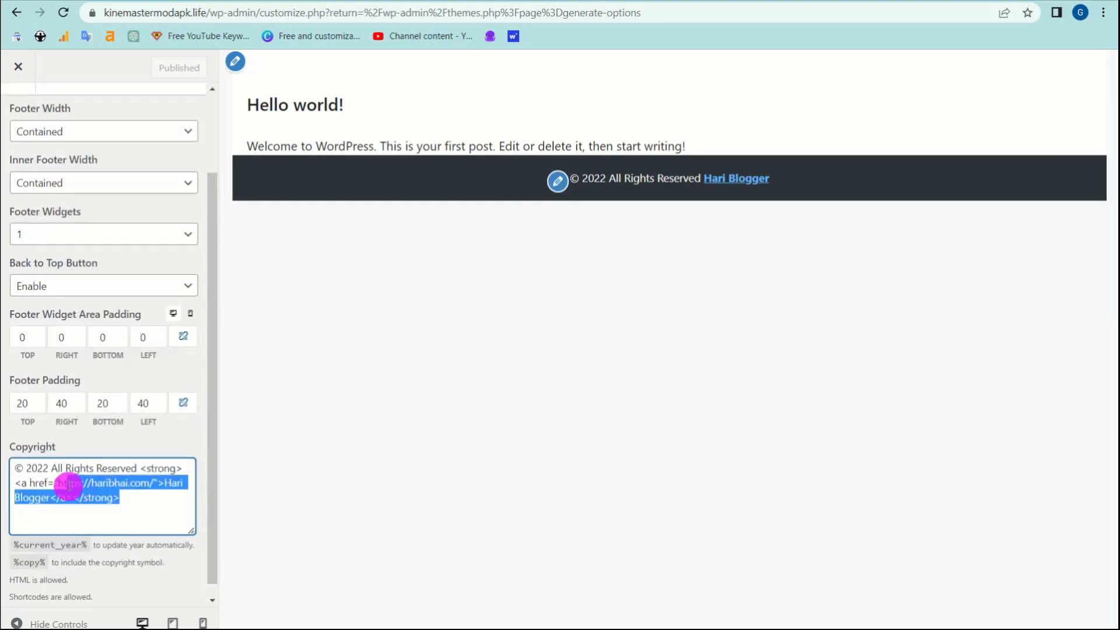
{"action": "left_click", "coordinate": [67, 483]}
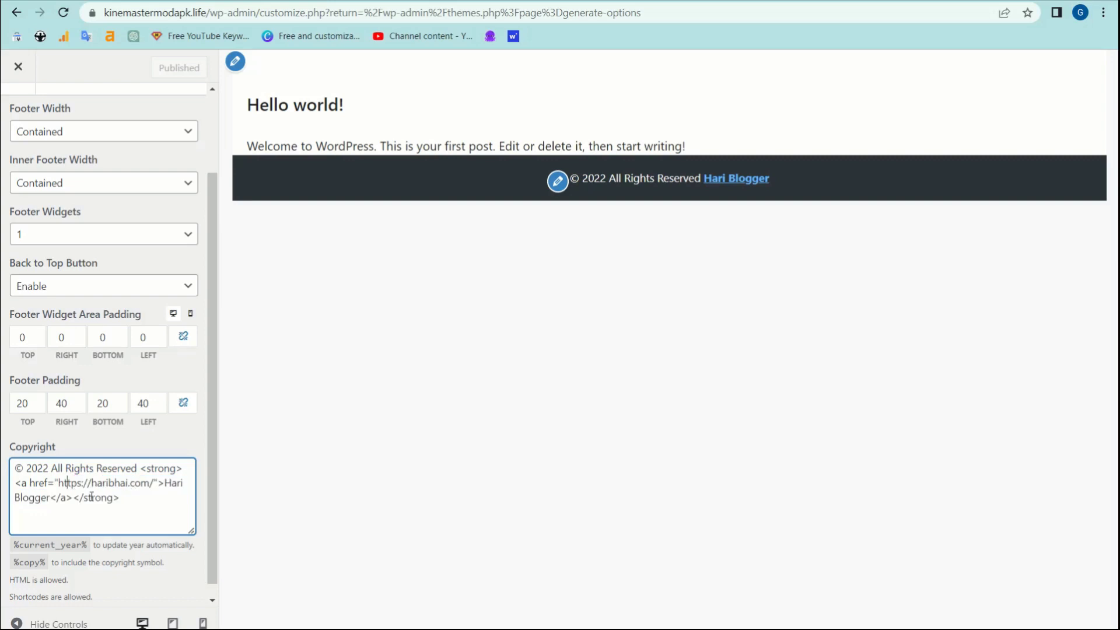
- Change the link text in the footer copyright message to "Hindi Blogging"
{"action": "double_click", "coordinate": [167, 484]}
{"action": "type", "text": "hinid"}
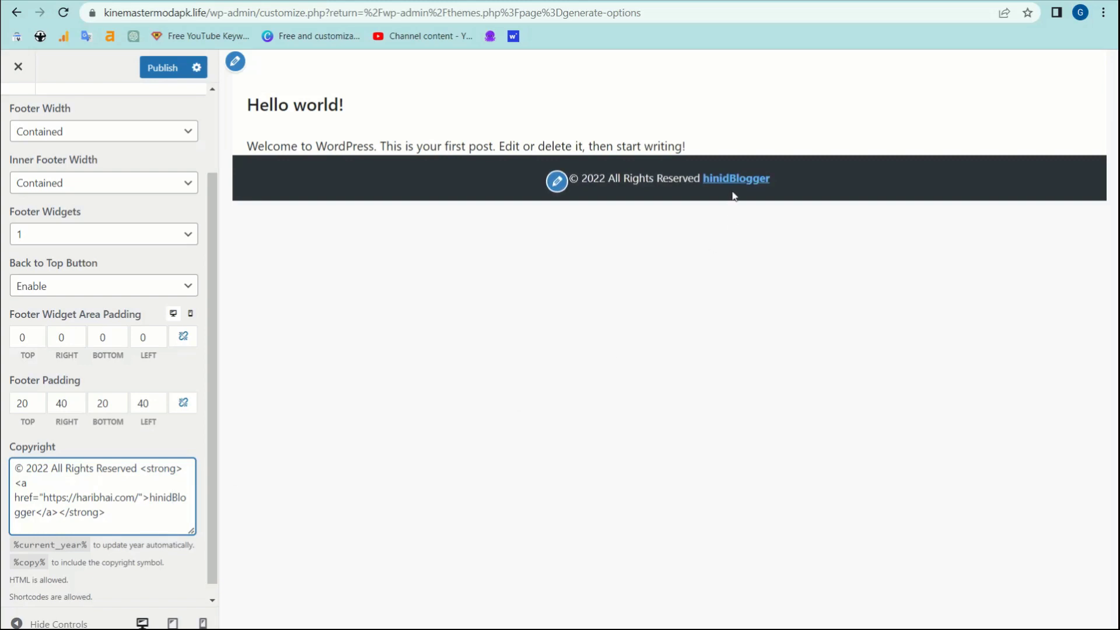
{"action": "left_click_drag", "start_coordinate": [150, 496], "coordinate": [171, 497]}
{"action": "type", "text": "Hindi"}
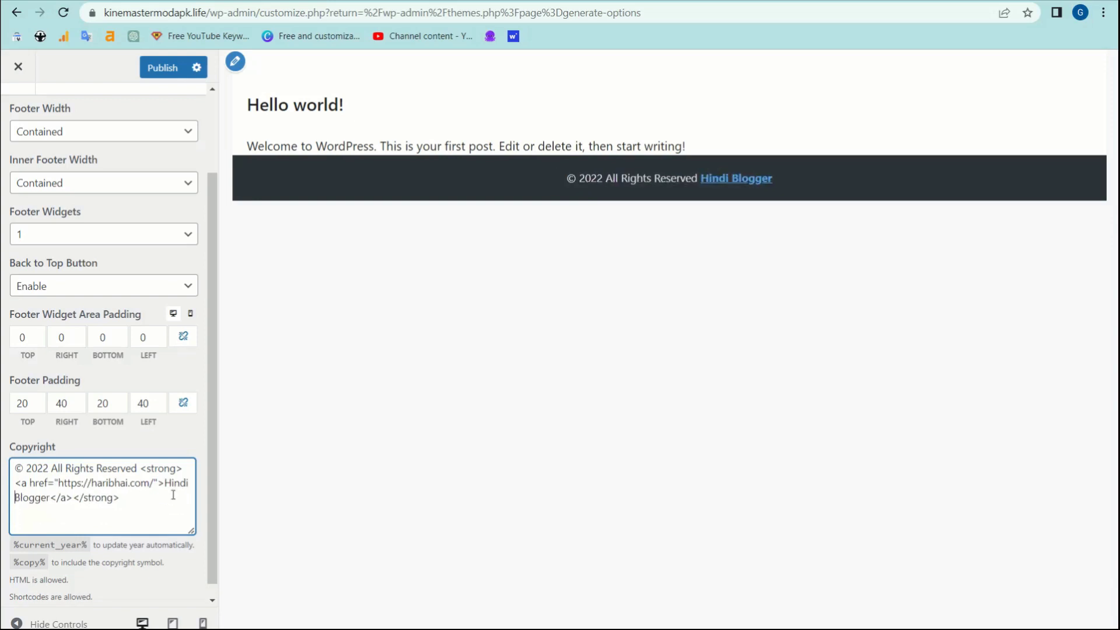
{"action": "mouse_move", "coordinate": [45, 498]}
{"action": "left_mouse_down"}
{"action": "mouse_move", "coordinate": [27, 493]}
{"action": "mouse_move", "coordinate": [41, 501]}
{"action": "left_mouse_up"}
{"action": "left_click", "coordinate": [47, 501]}
{"action": "type", "text": "ing"}
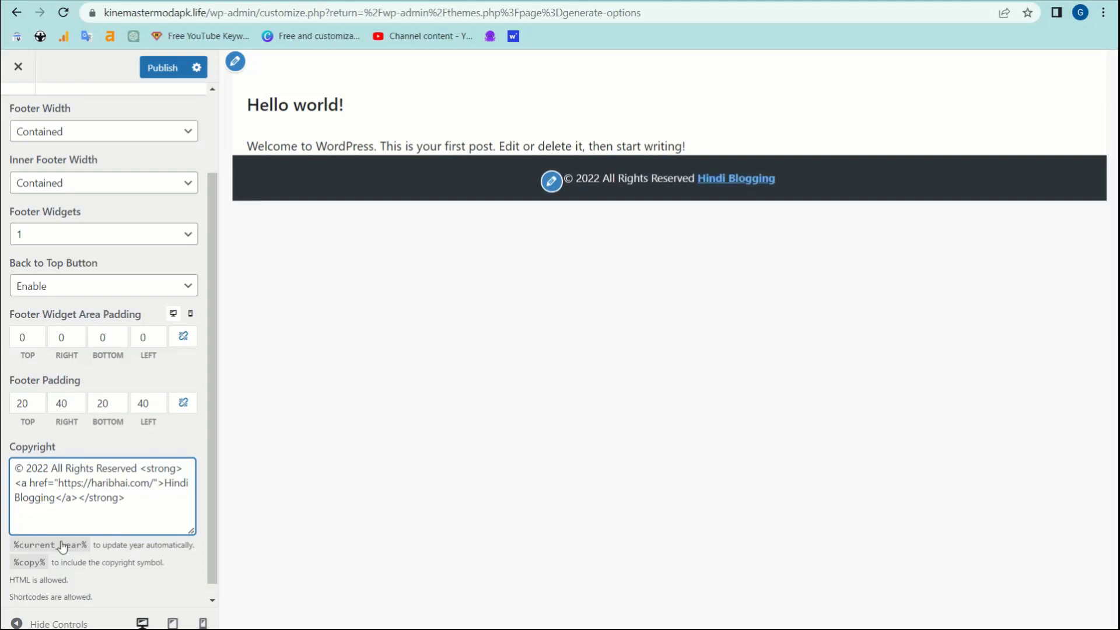
{"action": "left_click_drag", "start_coordinate": [59, 483], "coordinate": [150, 484]}
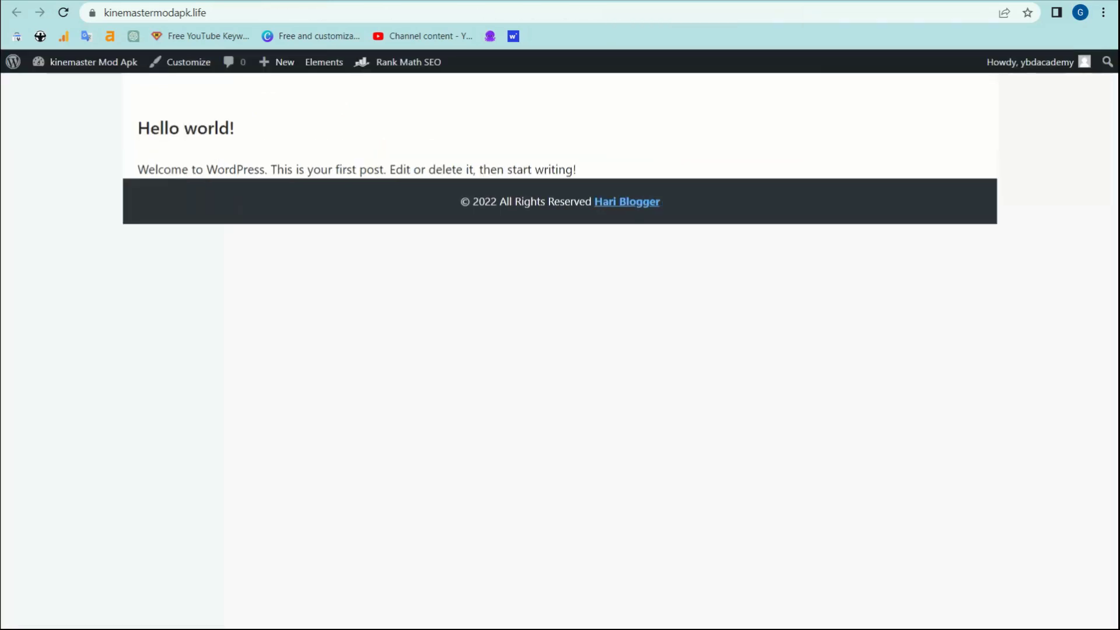
{"action": "left_click", "coordinate": [269, 13]}
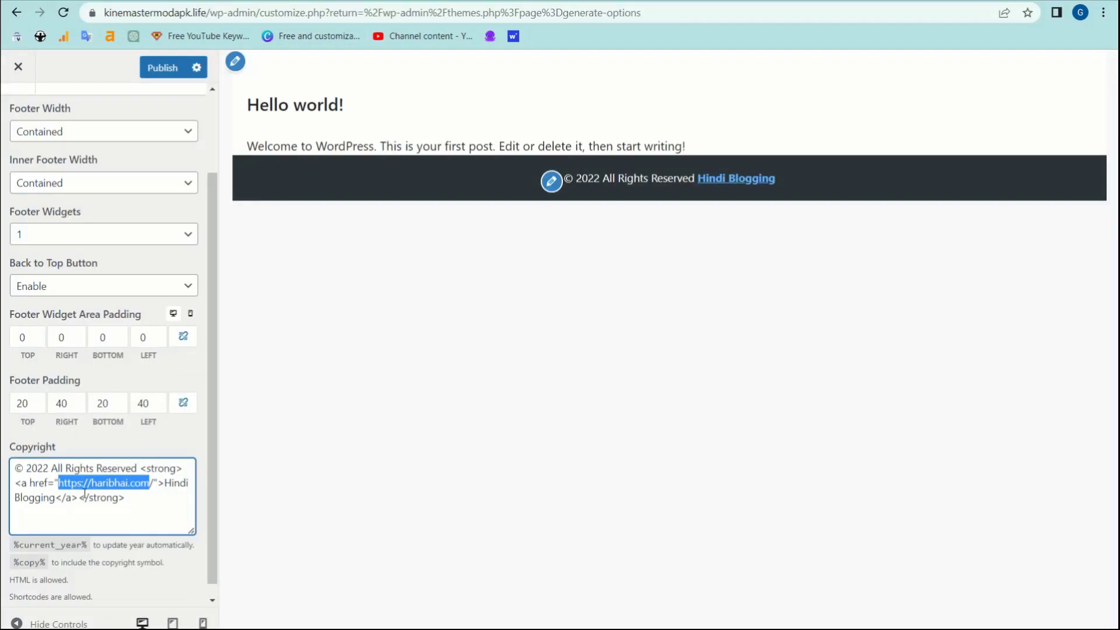
{"action": "type", "text": "https://kinemastermodapk.life/"}
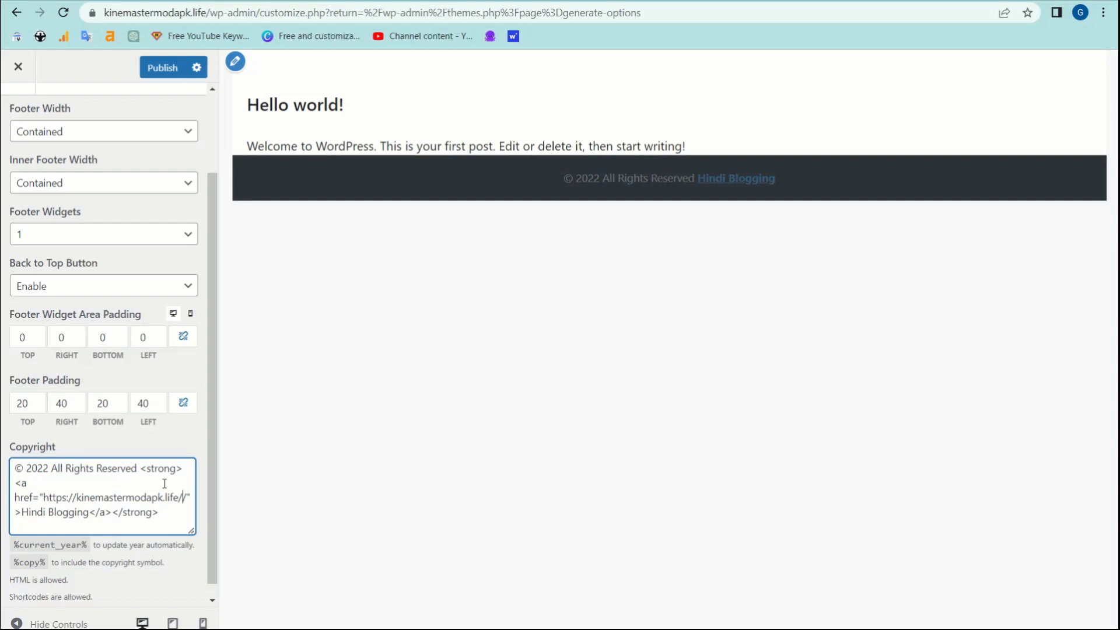
{"action": "left_click", "coordinate": [719, 182]}
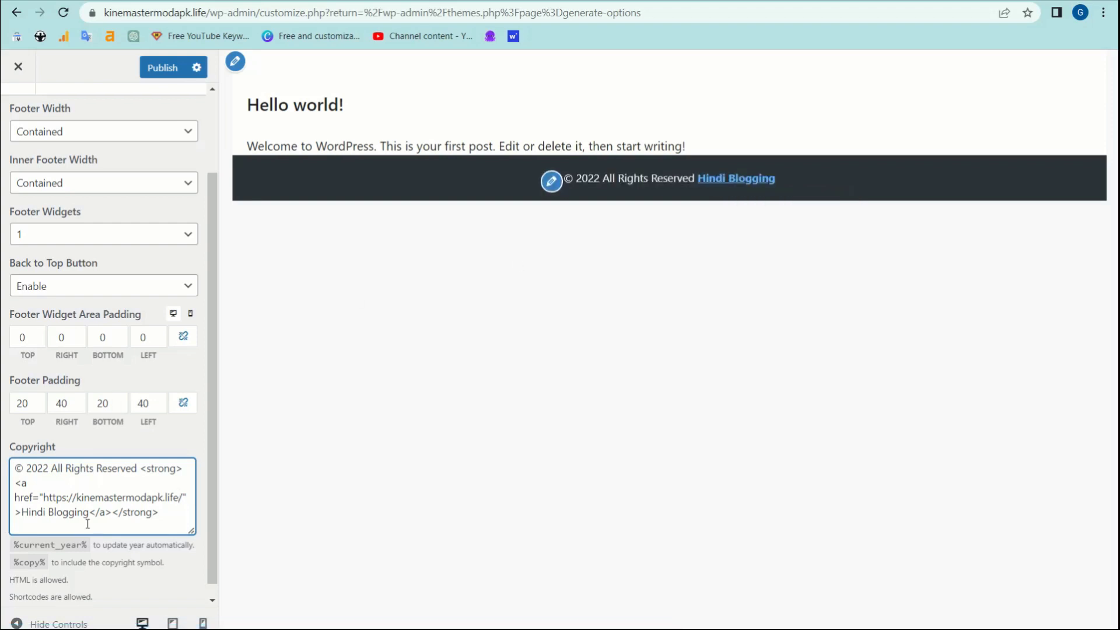
{"action": "scroll", "coordinate": [107, 512], "scroll_direction": "down", "scroll_amount": 1}
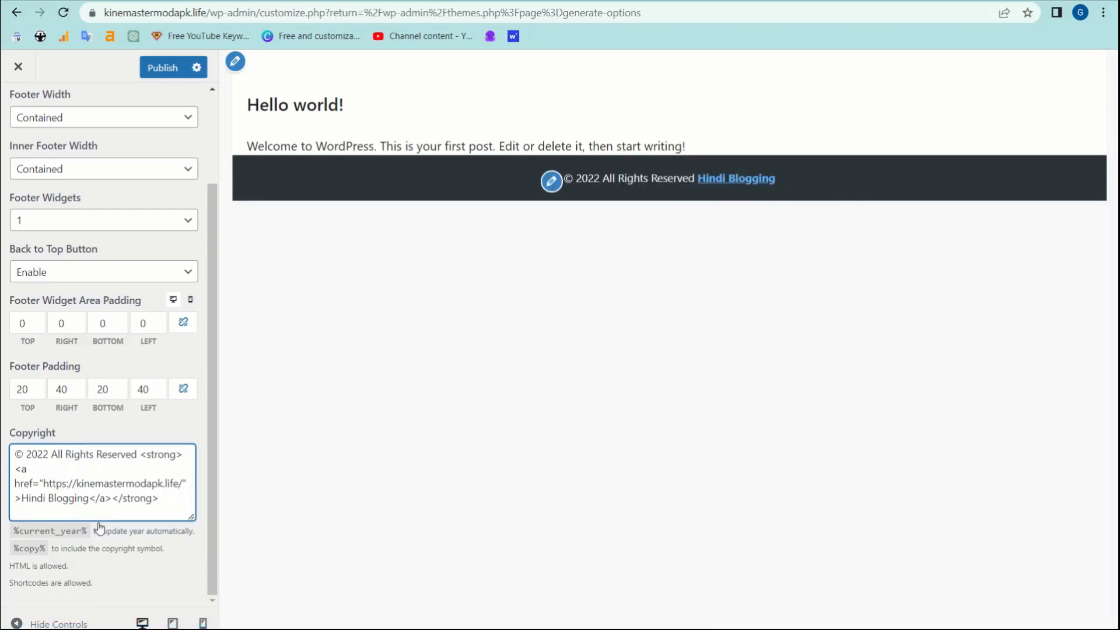
{"action": "left_click", "coordinate": [157, 69]}
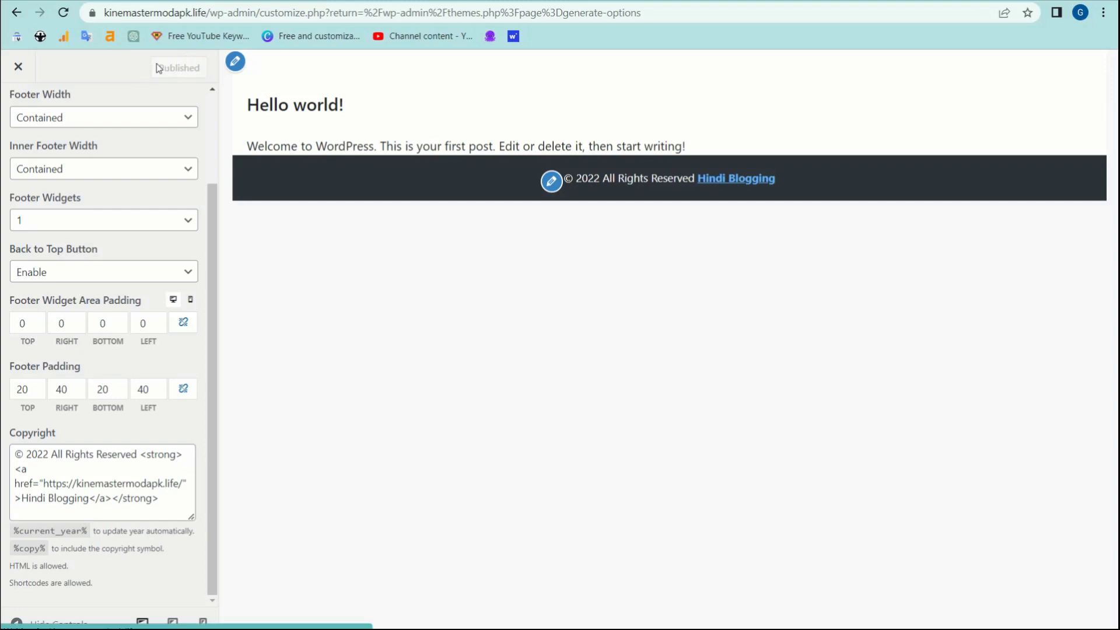
{"action": "left_click", "coordinate": [19, 66]}
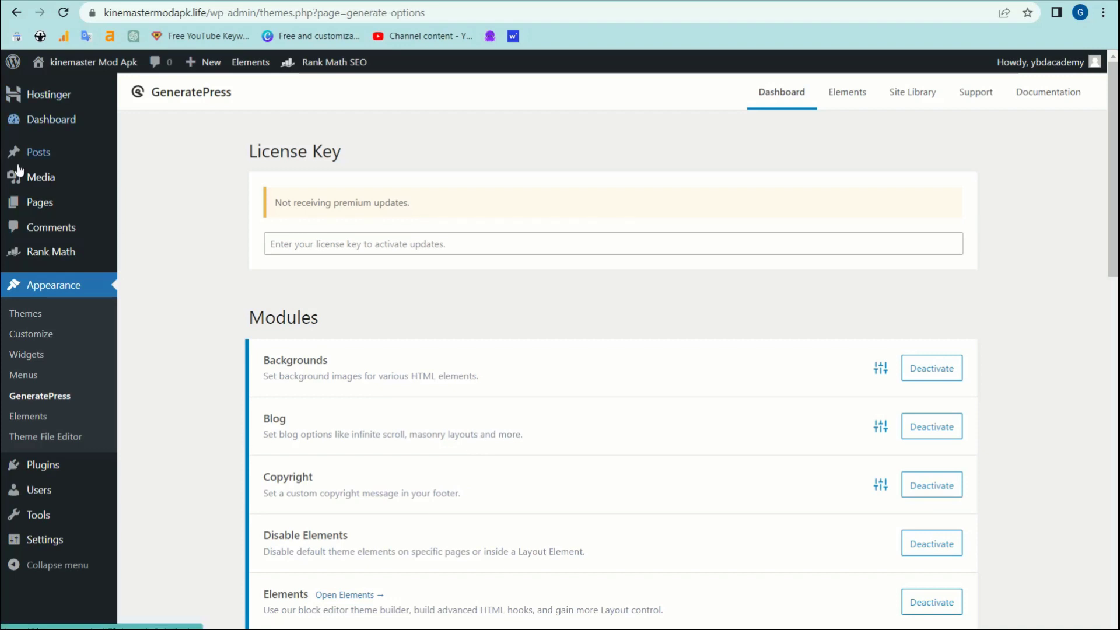
- Move the Privacy Policy and Sample Page pages to the trash with one bulk action
{"action": "mouse_move", "coordinate": [35, 207]}
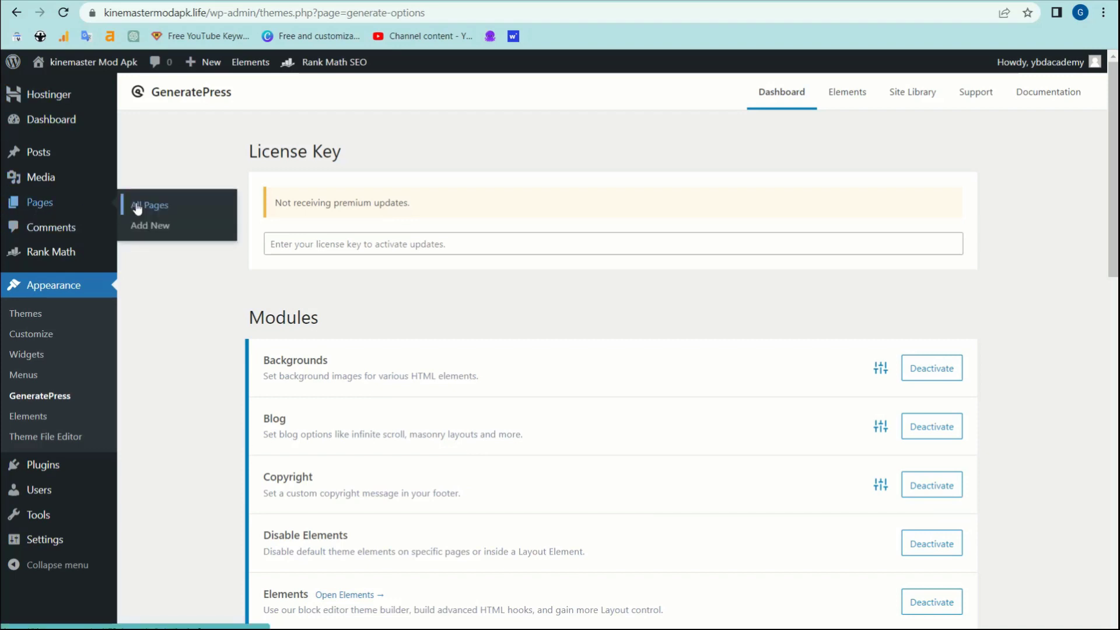
{"action": "left_click", "coordinate": [178, 206]}
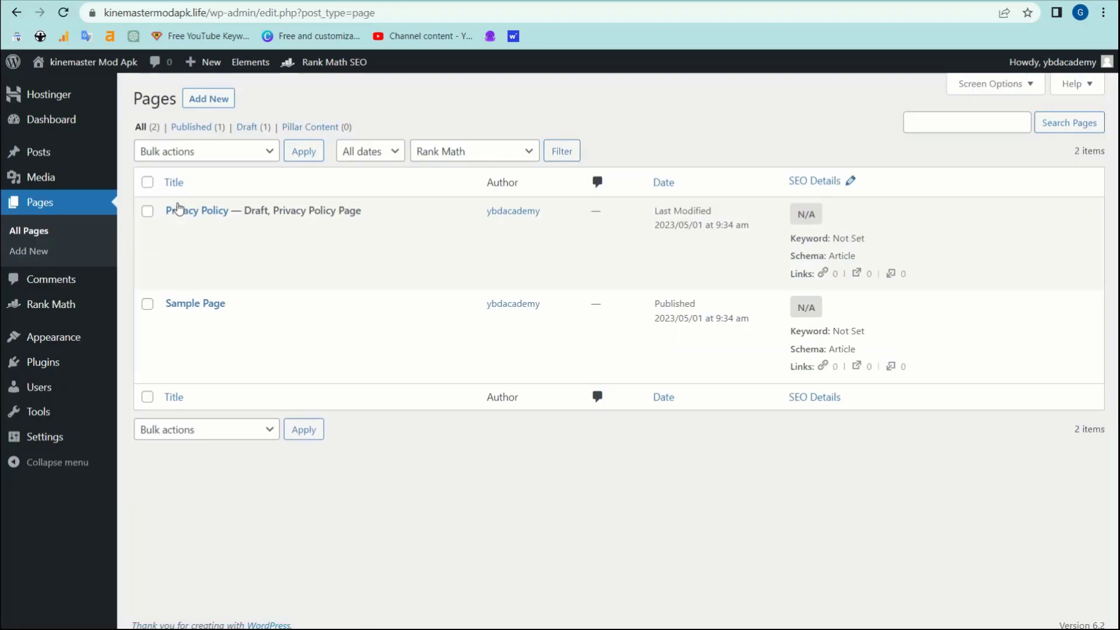
{"action": "left_click", "coordinate": [146, 304]}
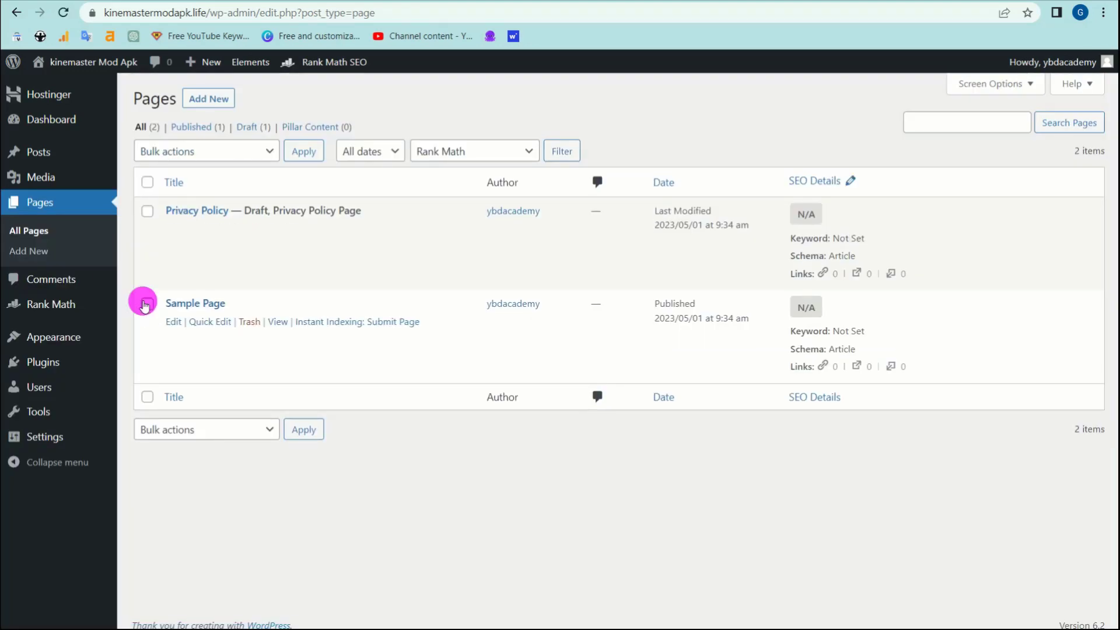
{"action": "left_click", "coordinate": [147, 211]}
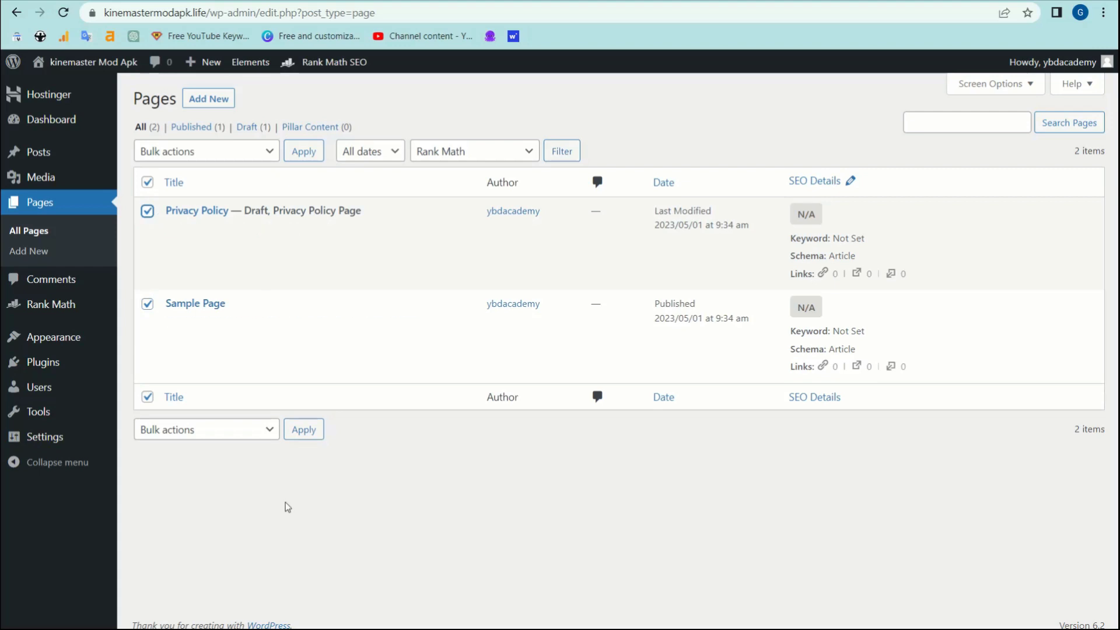
{"action": "left_click", "coordinate": [260, 151]}
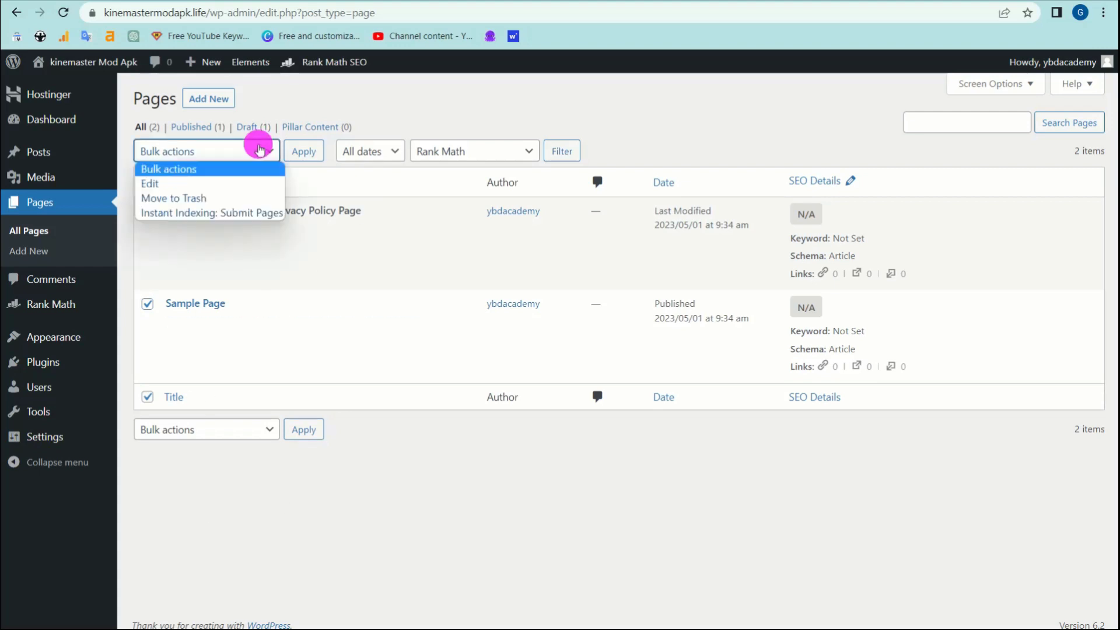
{"action": "left_click", "coordinate": [203, 202]}
{"action": "left_click", "coordinate": [301, 151]}
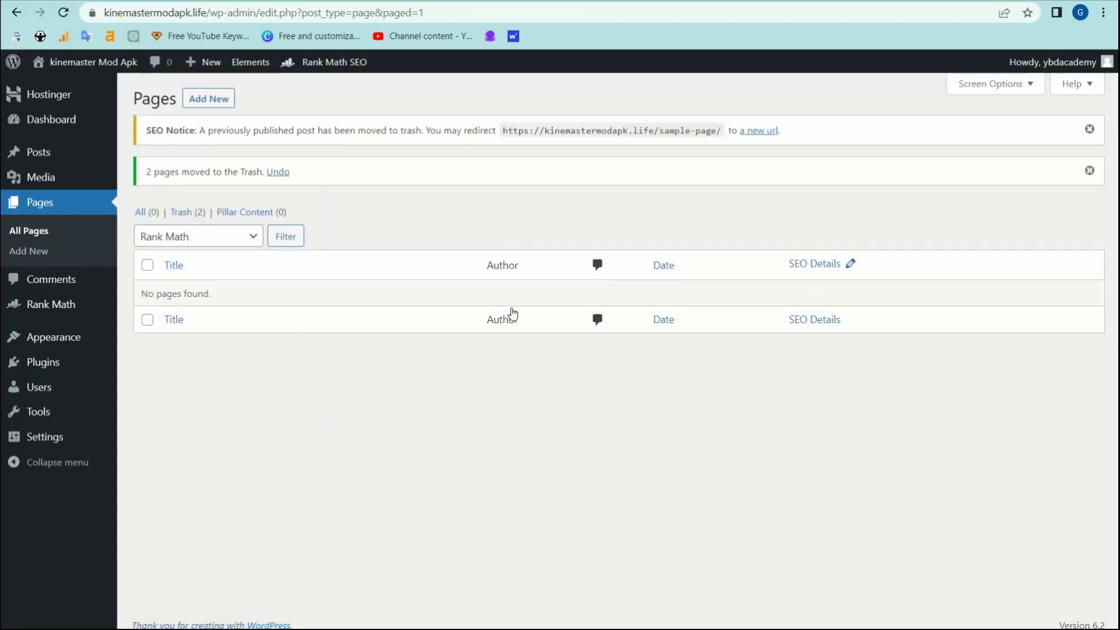
- Create a new page and go through the block editor's welcome guide until it closes
{"action": "left_click", "coordinate": [216, 99]}
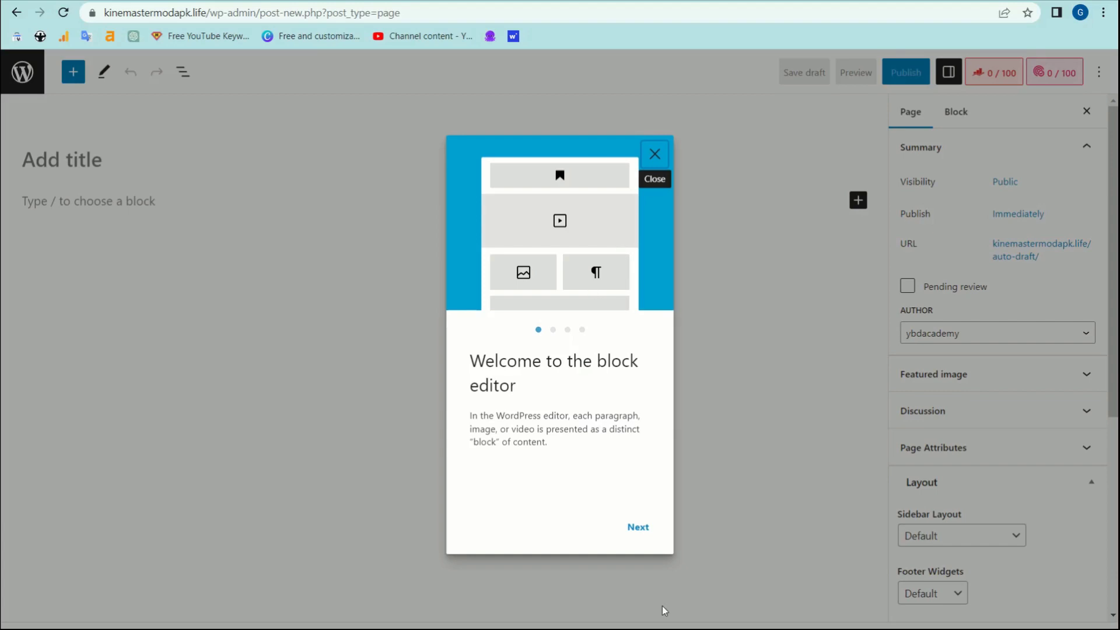
{"action": "left_click", "coordinate": [642, 525]}
{"action": "left_click", "coordinate": [642, 525]}
{"action": "left_click", "coordinate": [641, 525]}
{"action": "left_click", "coordinate": [642, 525]}
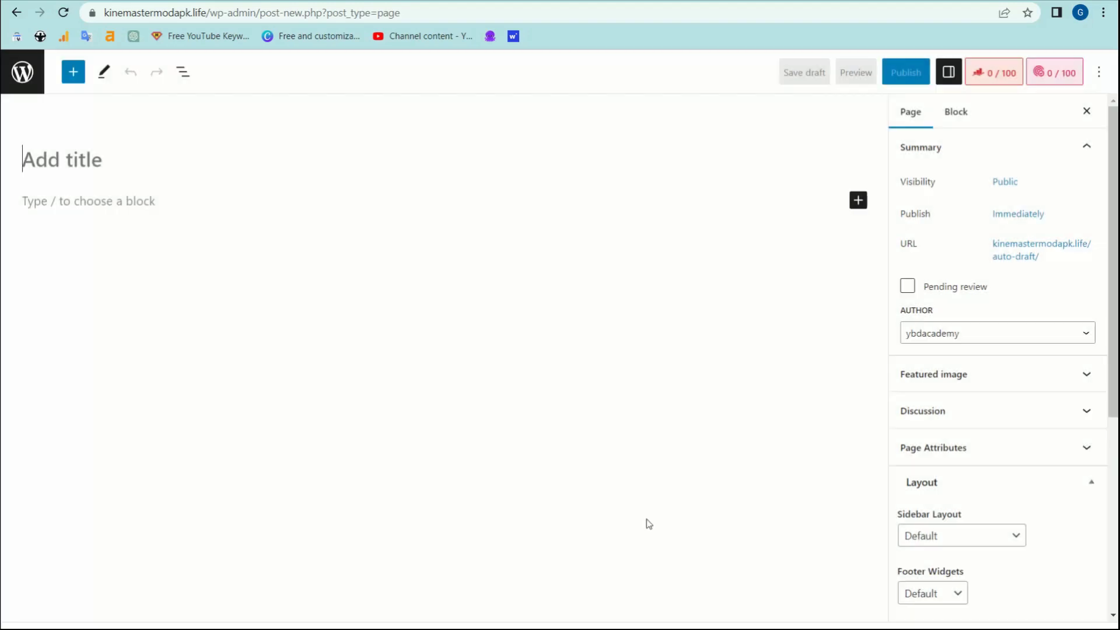
- Title the page "Download (No Watermark) KineMaster Mod Apk May 2023" and paste the KineMaster article into its body
{"action": "left_click", "coordinate": [192, 266]}
{"action": "left_click", "coordinate": [192, 267]}
{"action": "left_click", "coordinate": [75, 160]}
{"action": "left_click", "coordinate": [126, 279]}
{"action": "key", "text": "ctrl+v"}
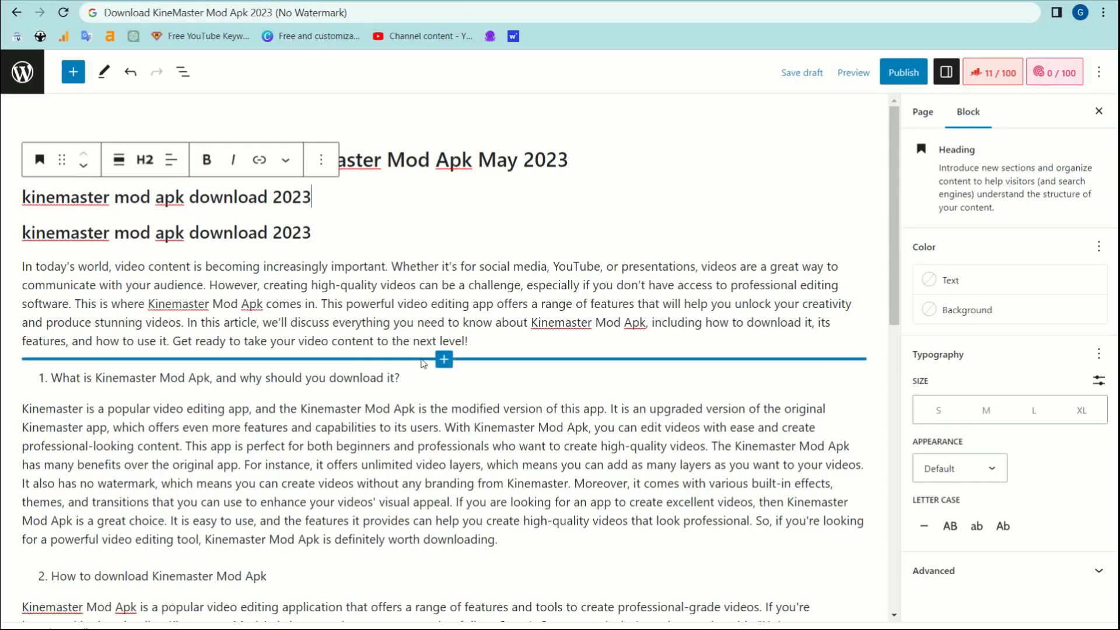
- Set the first "kinemaster mod apk download 2023" heading to H1 and delete the duplicate heading beneath it
{"action": "left_click", "coordinate": [315, 231]}
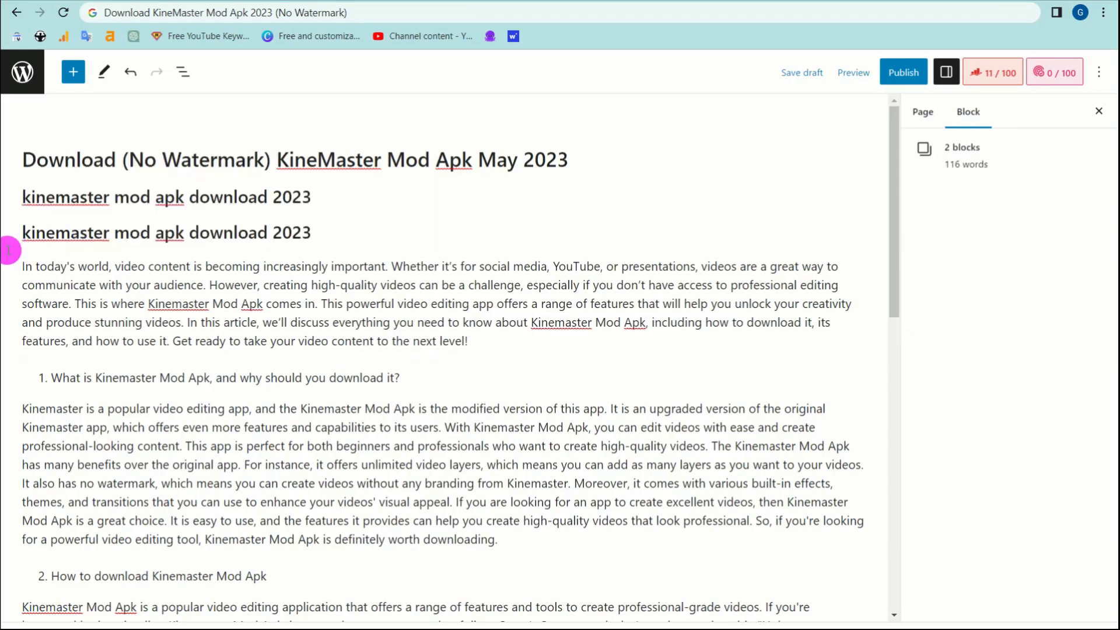
{"action": "left_click", "coordinate": [10, 232], "text": "shift"}
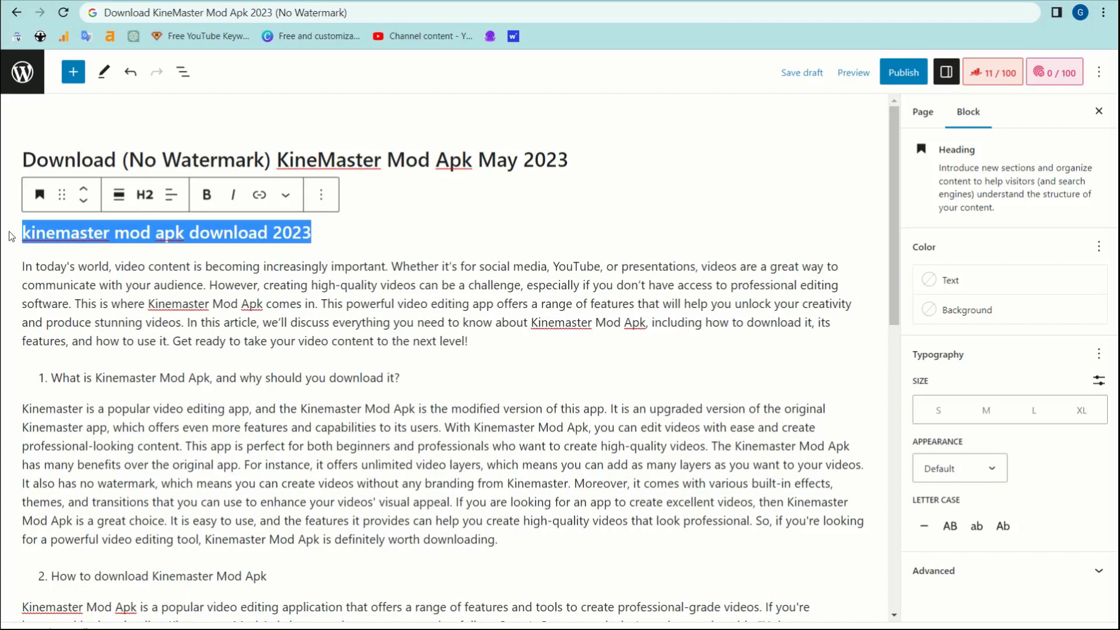
{"action": "left_click", "coordinate": [330, 245]}
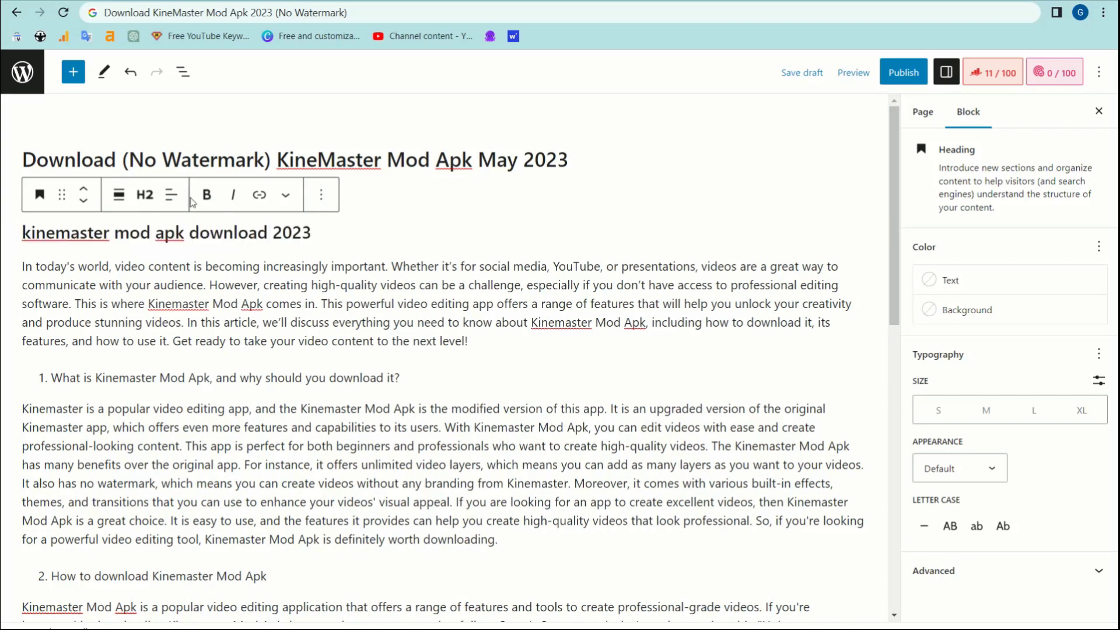
{"action": "left_click", "coordinate": [375, 214]}
{"action": "triple_click", "coordinate": [300, 193]}
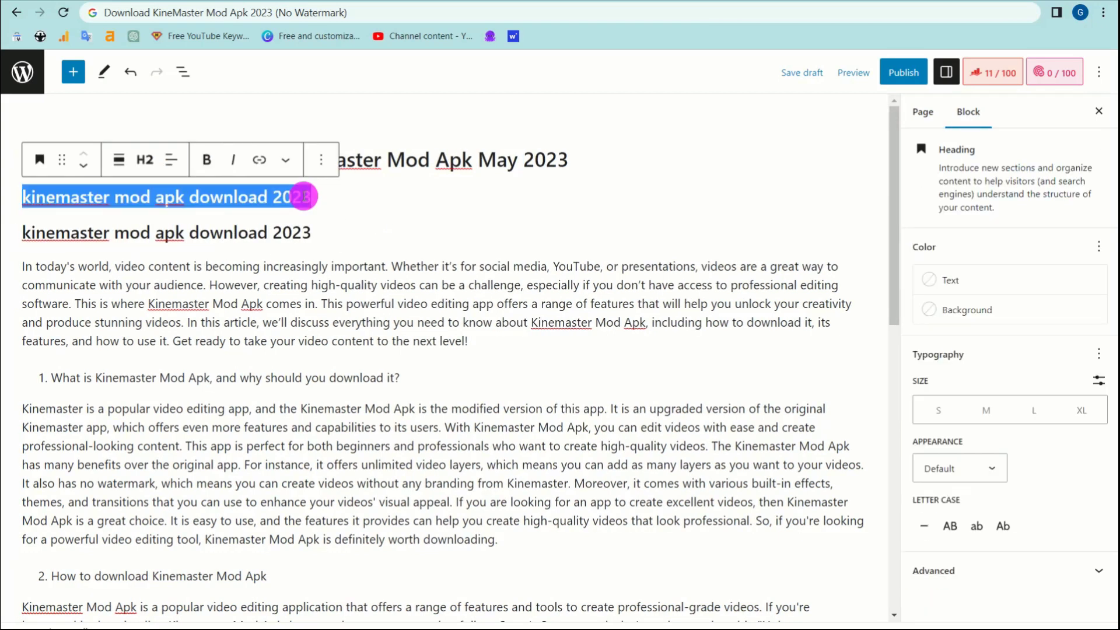
{"action": "left_click", "coordinate": [143, 160]}
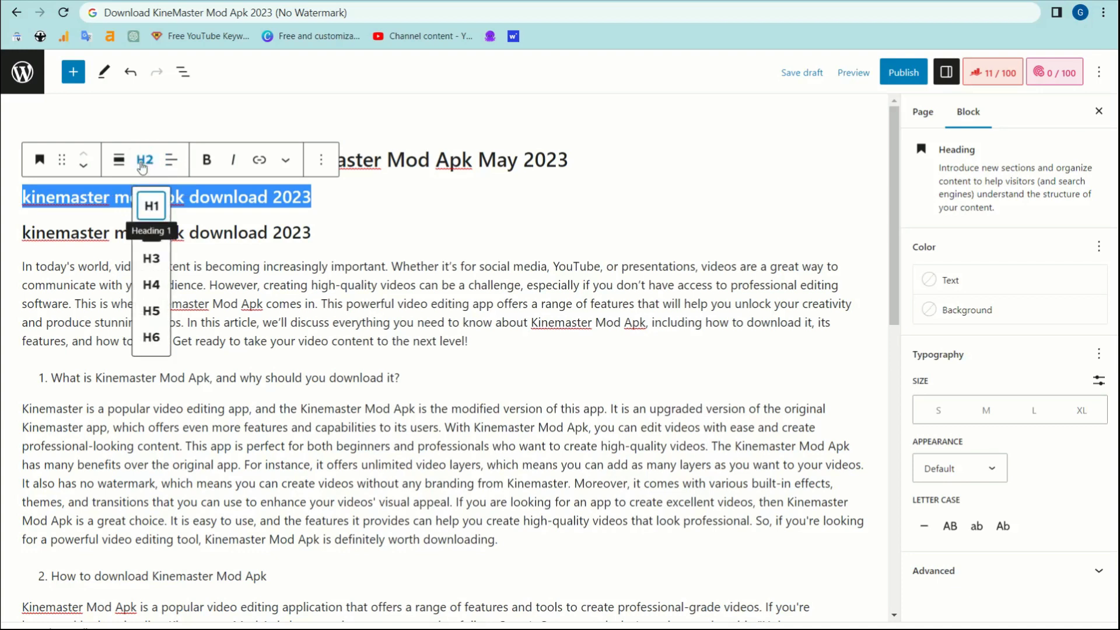
{"action": "left_click", "coordinate": [152, 204]}
{"action": "key", "text": "BackSpace"}
{"action": "key", "text": "BackSpace"}
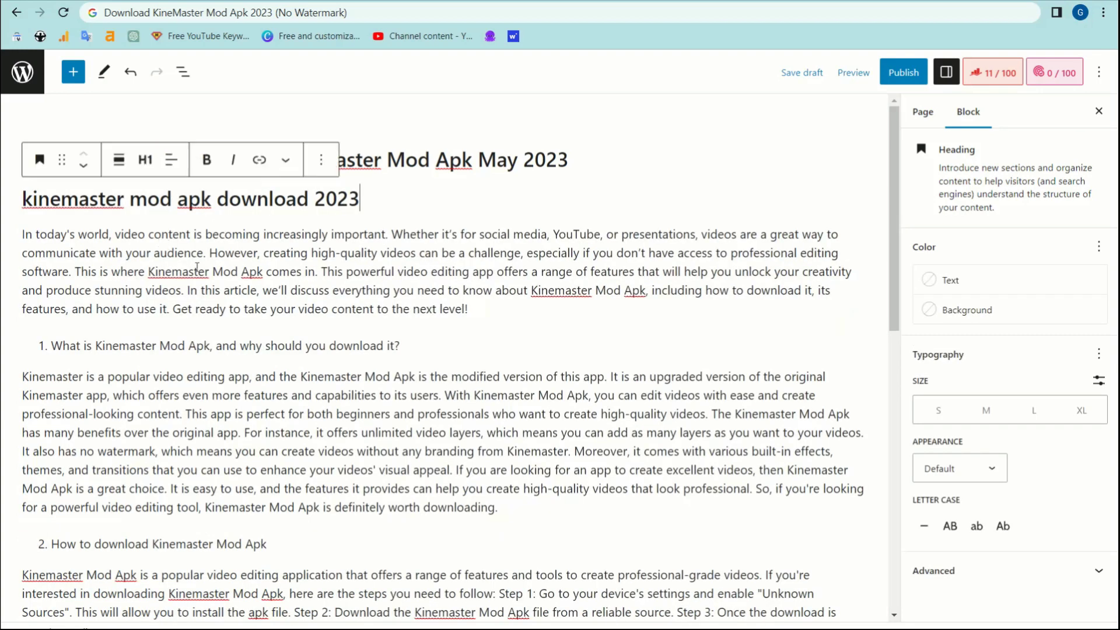
- Look at the block types the introductory paragraph can be transformed to, leaving it as a paragraph
{"action": "triple_click", "coordinate": [193, 264]}
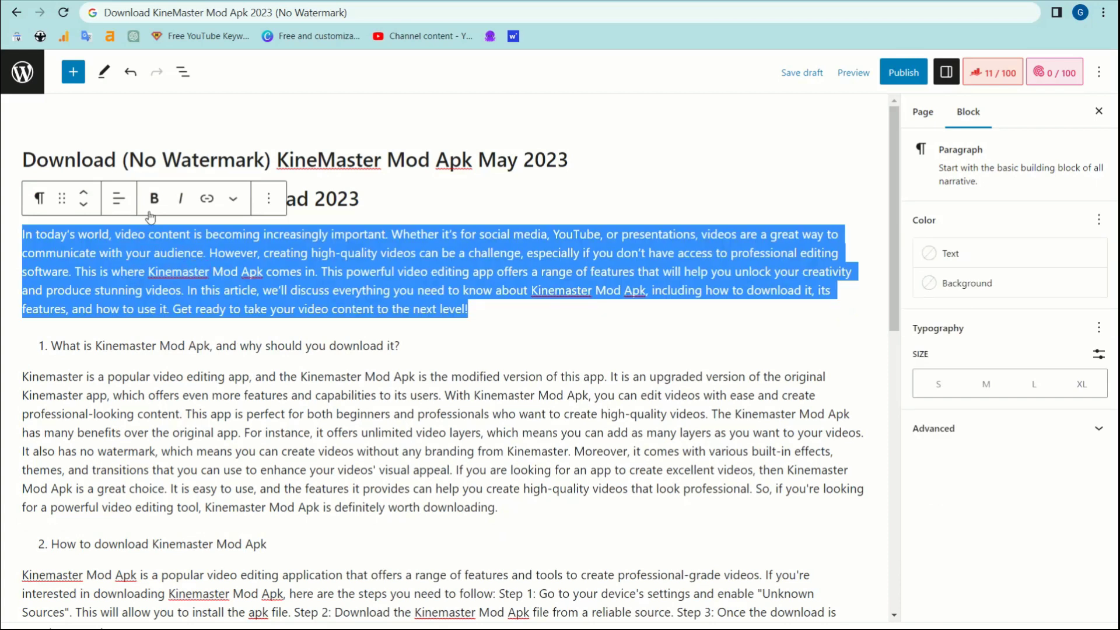
{"action": "left_click", "coordinate": [40, 198]}
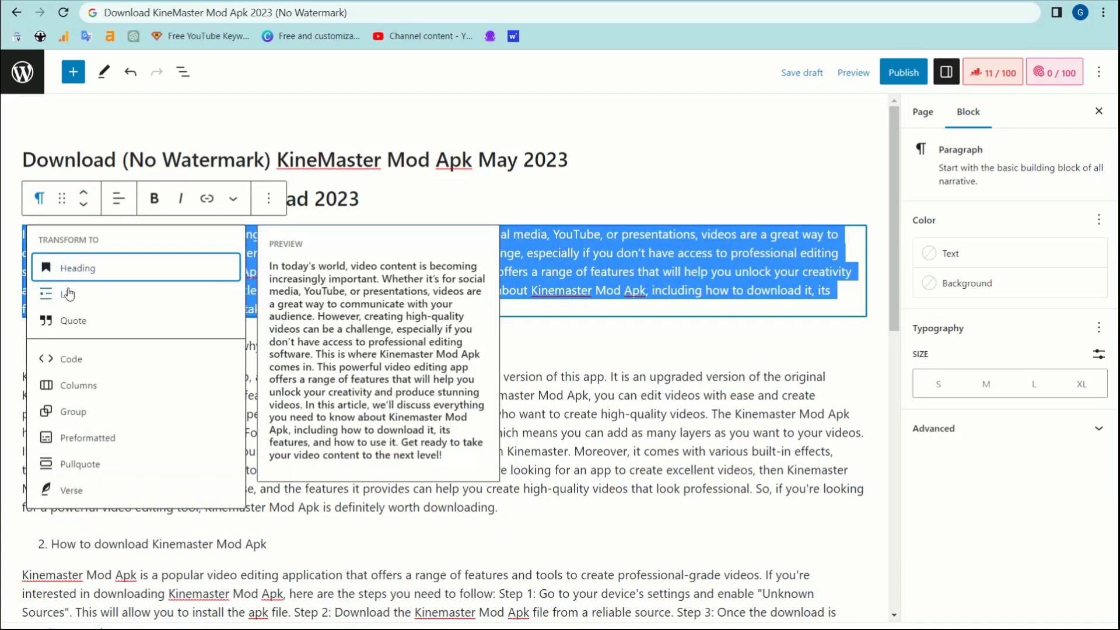
{"action": "left_click", "coordinate": [312, 259]}
- Look through the block options of the list item "What is Kinemaster Mod Apk, and why should you download it?" for a way to format it
{"action": "scroll", "coordinate": [311, 259], "scroll_direction": "down", "scroll_amount": 2}
{"action": "triple_click", "coordinate": [265, 328]}
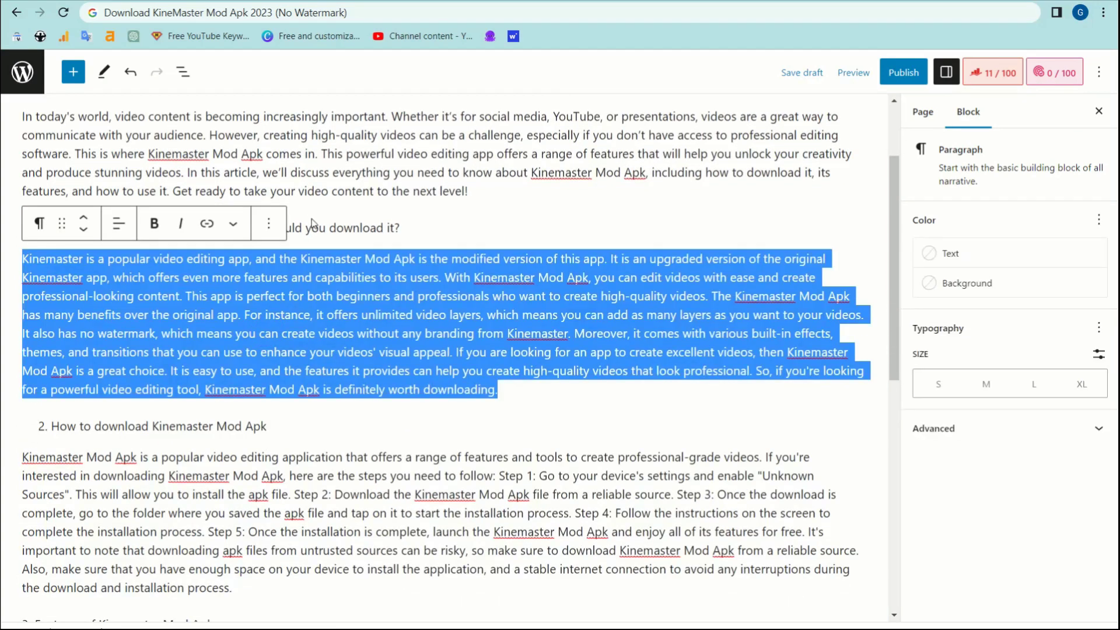
{"action": "triple_click", "coordinate": [319, 222]}
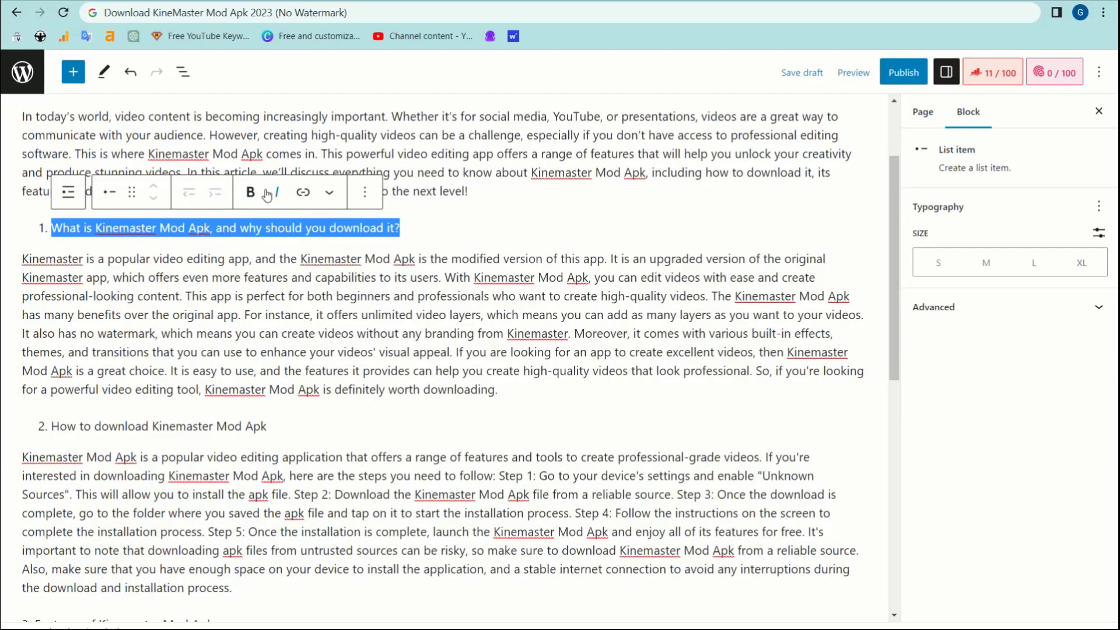
{"action": "left_click", "coordinate": [68, 195]}
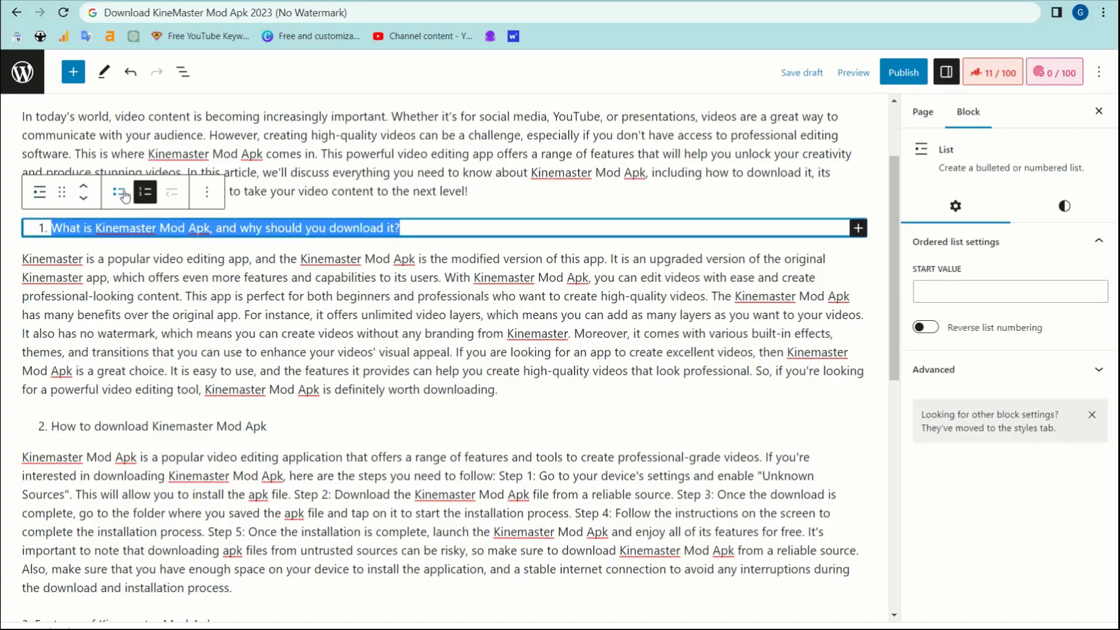
{"action": "left_click", "coordinate": [40, 193]}
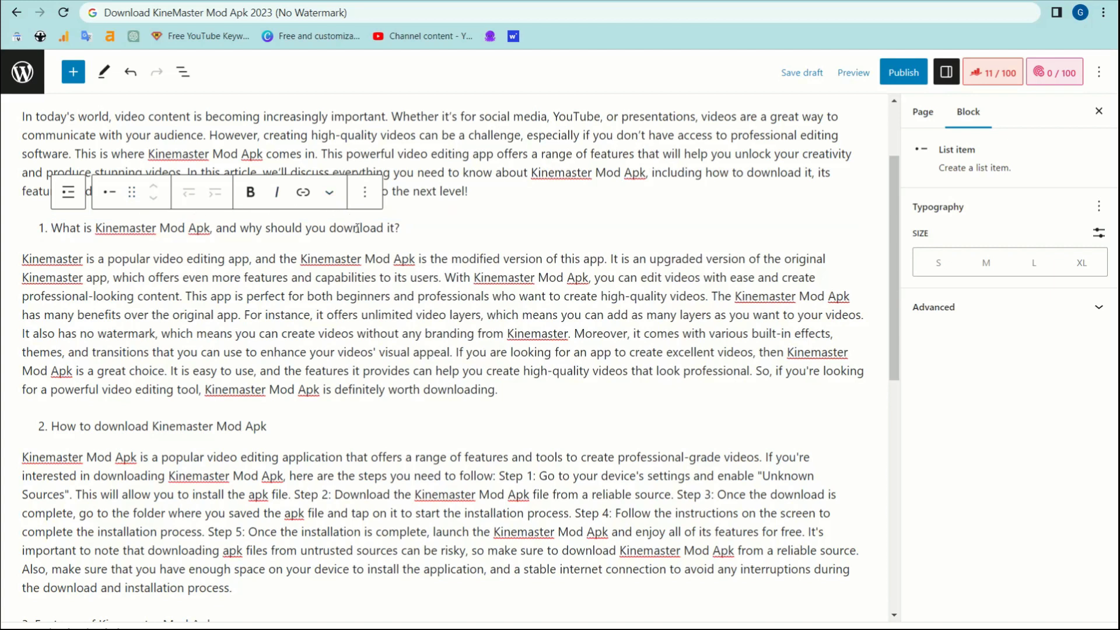
{"action": "triple_click", "coordinate": [369, 229]}
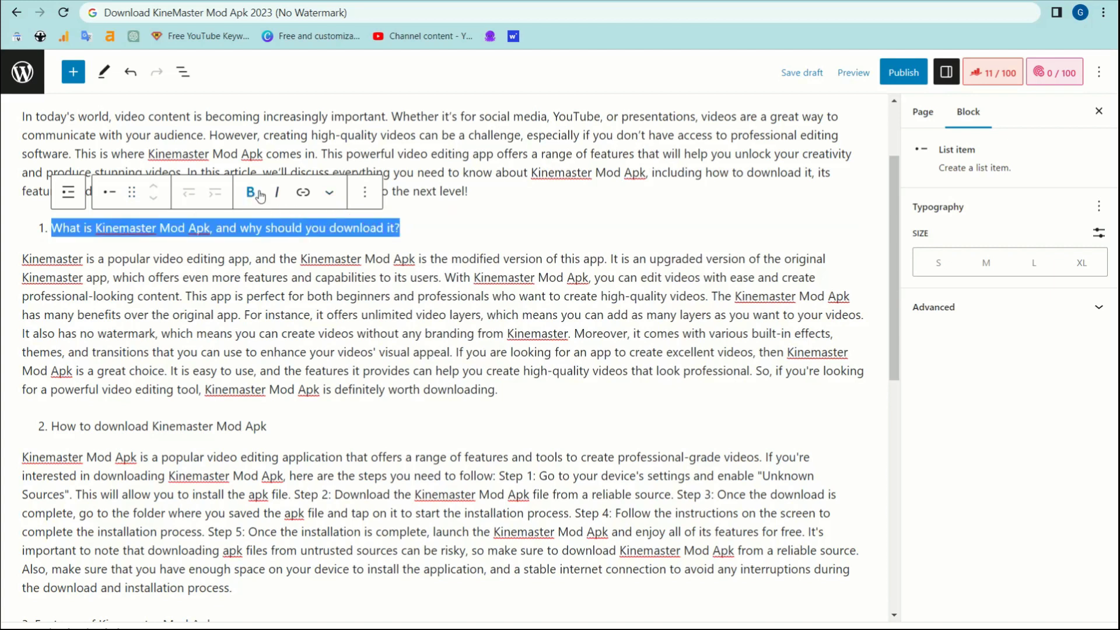
{"action": "left_click", "coordinate": [365, 192]}
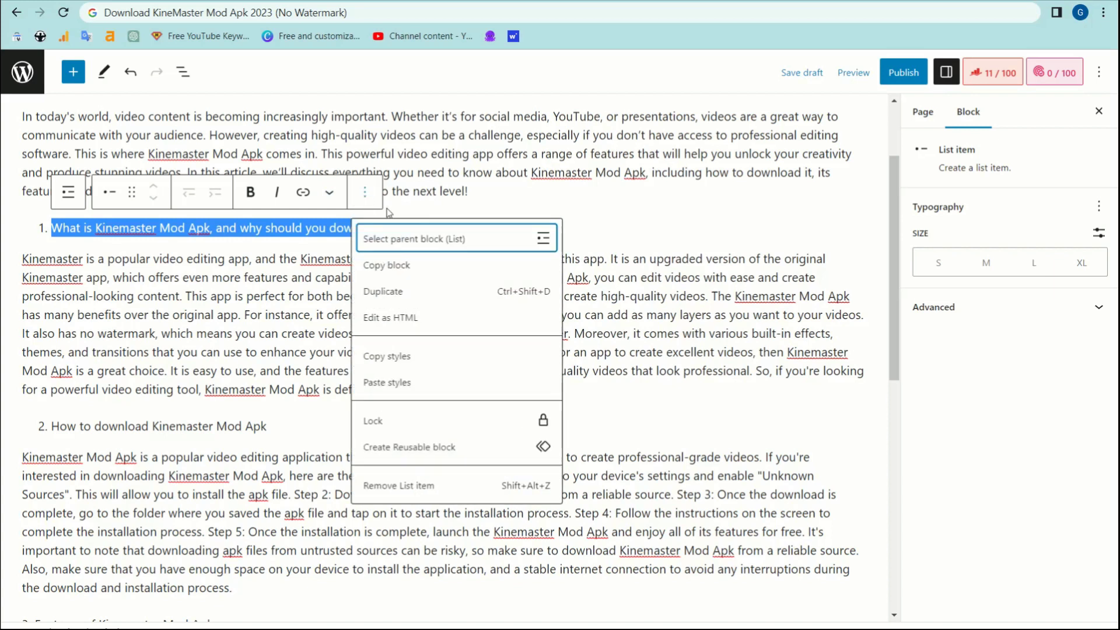
{"action": "left_click", "coordinate": [670, 158]}
- Transform the "4. How to use Kinemaster Mod Apk fqa" paragraph into a heading
{"action": "scroll", "coordinate": [670, 157], "scroll_direction": "down", "scroll_amount": 8}
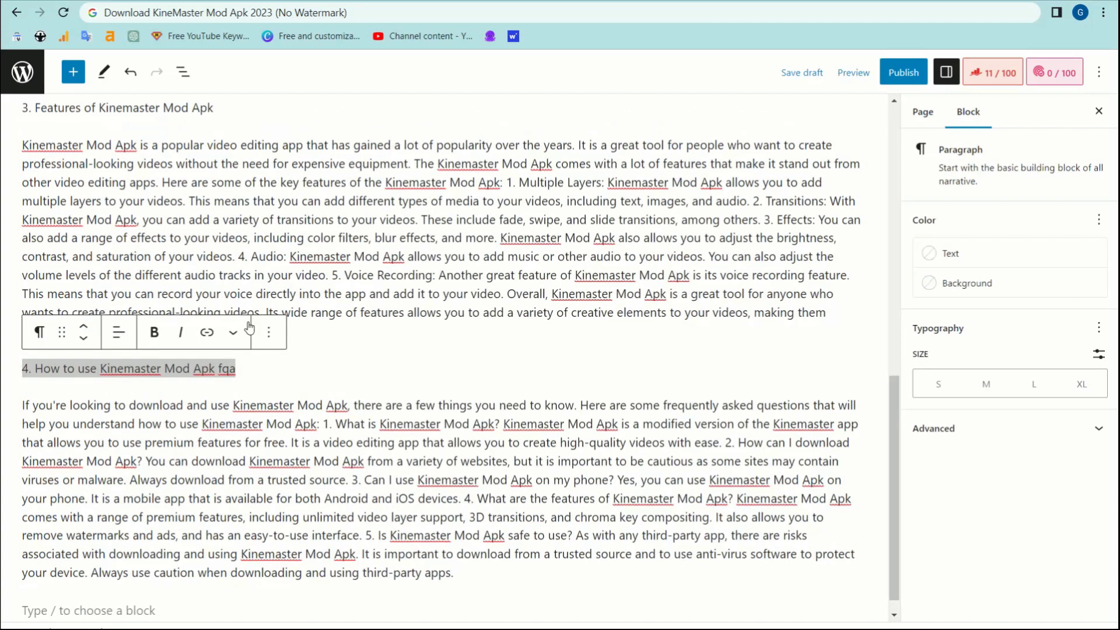
{"action": "left_click", "coordinate": [37, 346]}
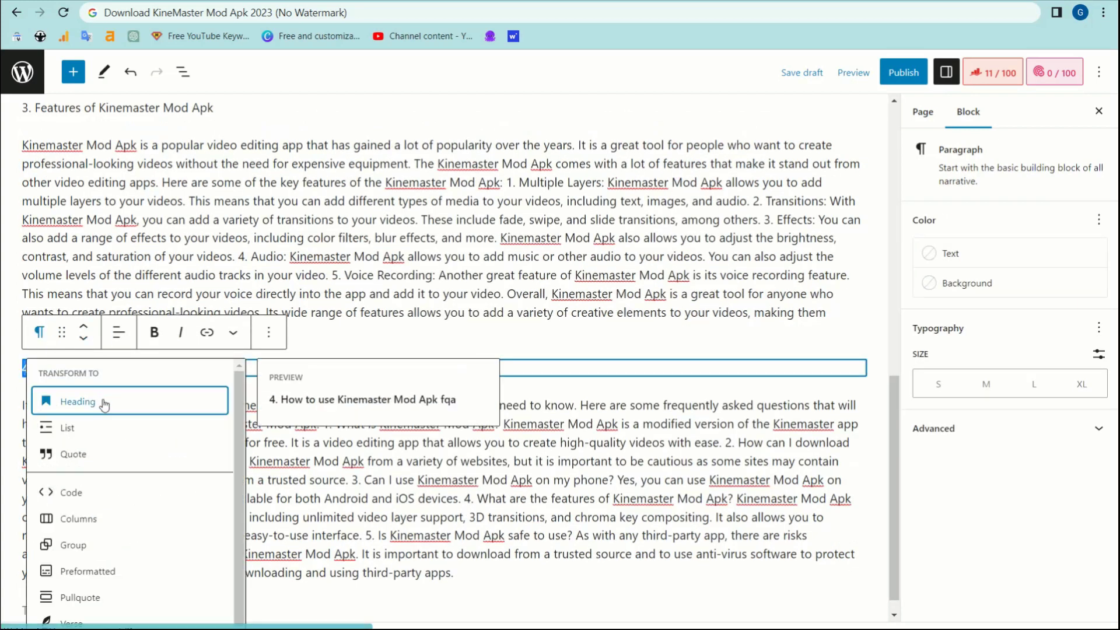
{"action": "left_click", "coordinate": [103, 400]}
- Transform the "3. Features of Kinemaster Mod Apk" paragraph into a heading
{"action": "left_click", "coordinate": [418, 257]}
{"action": "scroll", "coordinate": [331, 275], "scroll_direction": "up", "scroll_amount": 3}
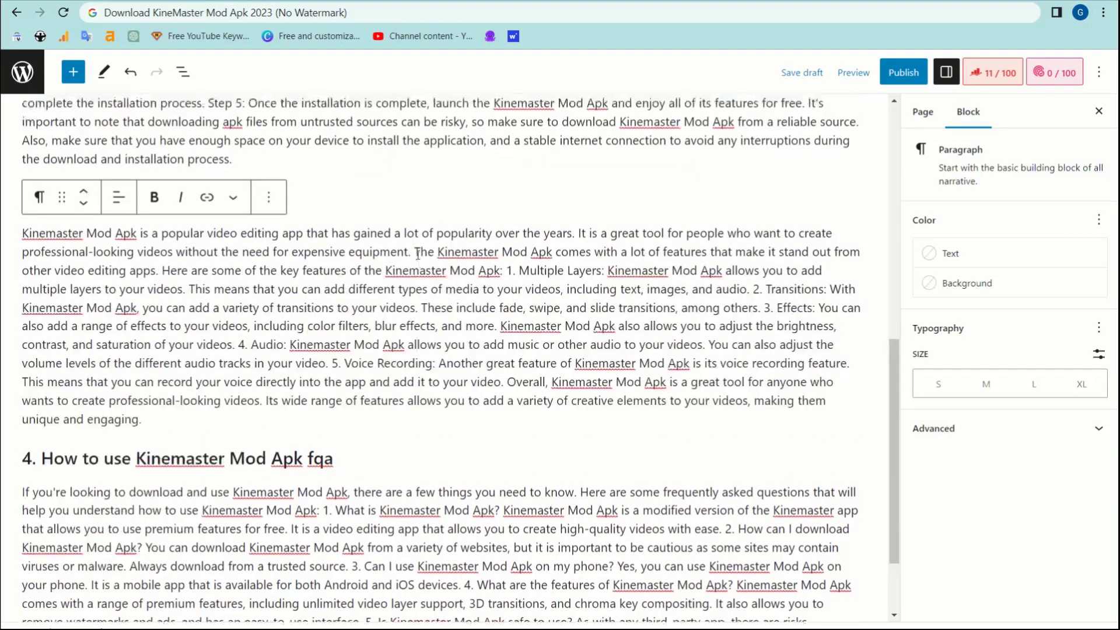
{"action": "left_click", "coordinate": [328, 223]}
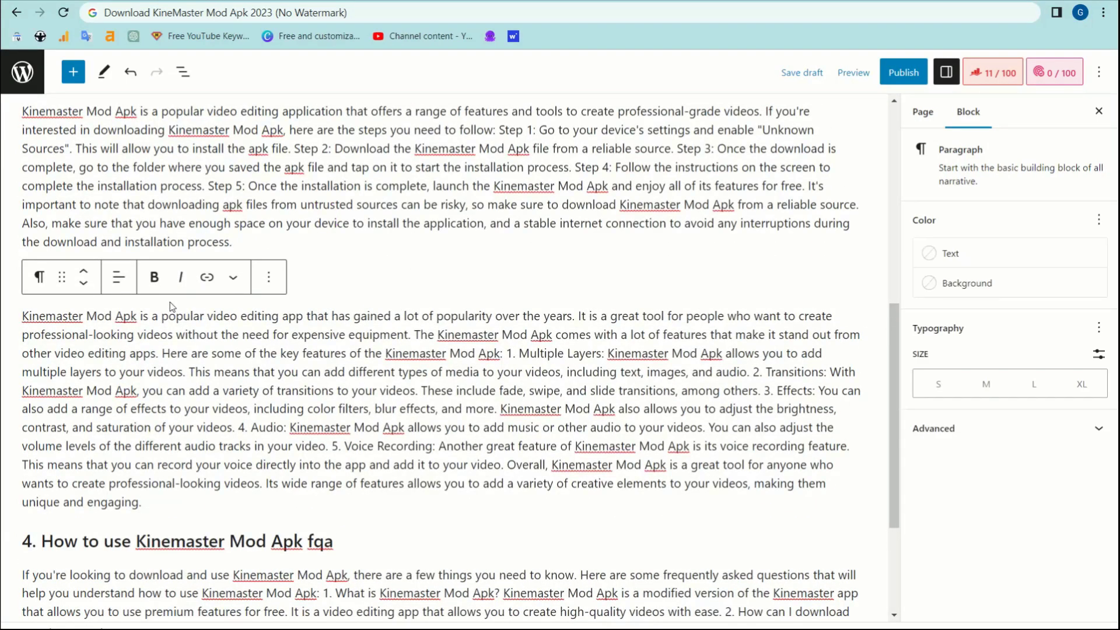
{"action": "scroll", "coordinate": [173, 306], "scroll_direction": "up", "scroll_amount": 3}
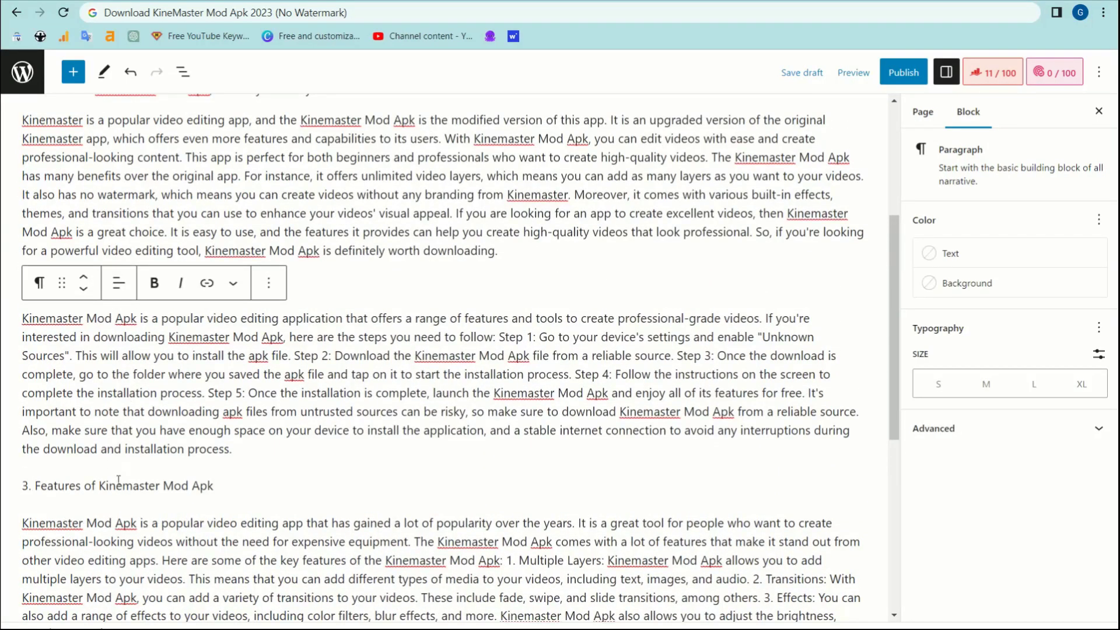
{"action": "triple_click", "coordinate": [119, 481]}
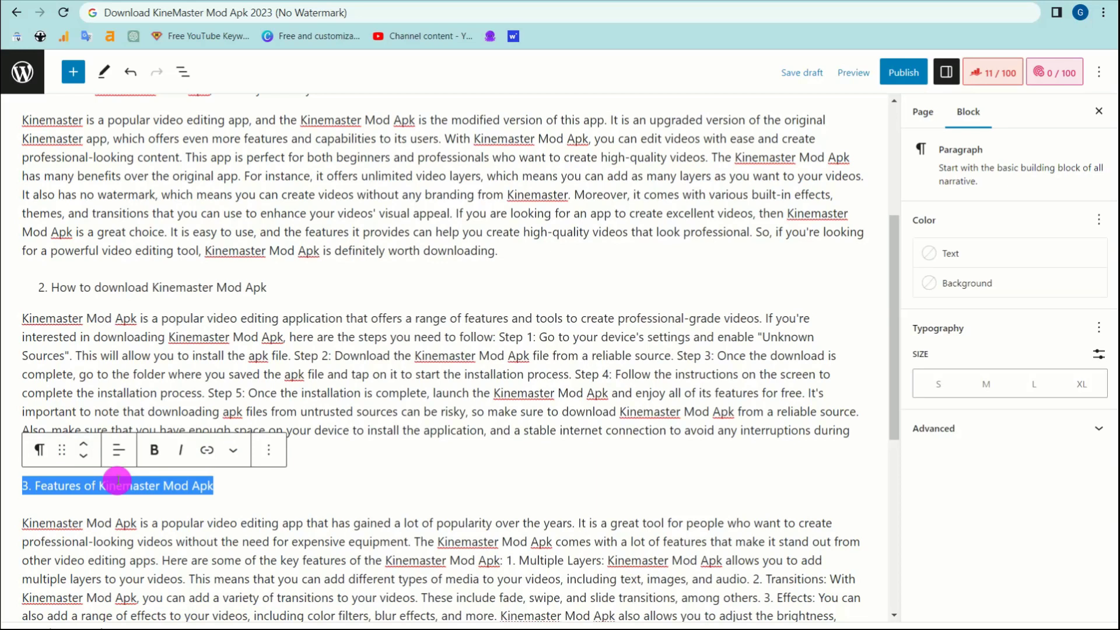
{"action": "left_click", "coordinate": [39, 450]}
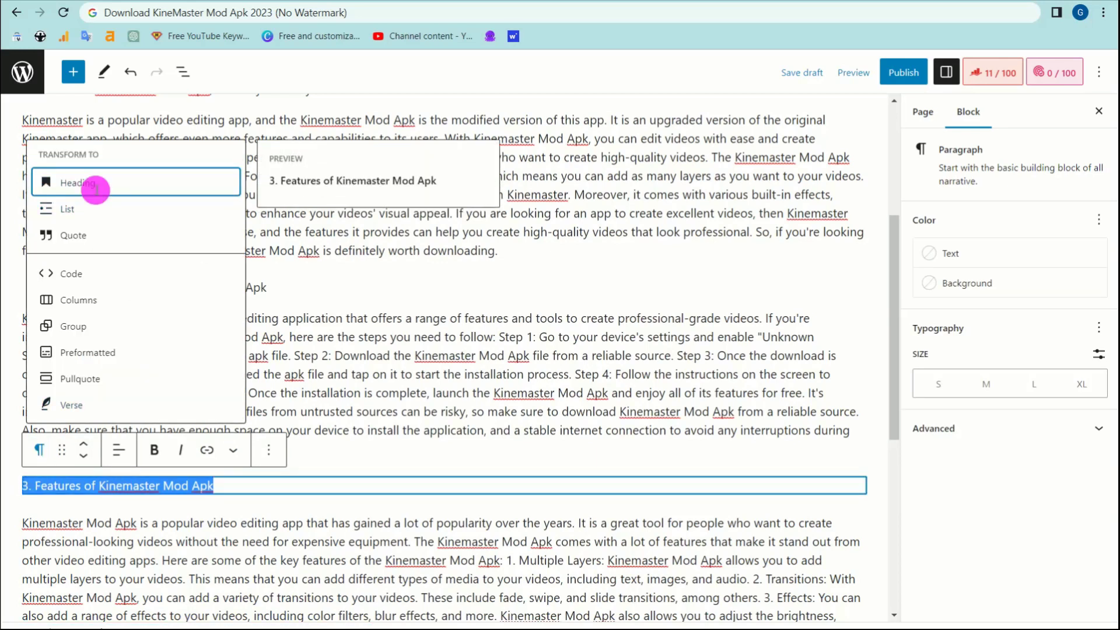
{"action": "left_click", "coordinate": [93, 184]}
- Turn the list items "What is Kinemaster Mod Apk, and why should you download it?" and "How to download Kinemaster Mod Apk" into H2 headings numbered 1 and 2
{"action": "triple_click", "coordinate": [53, 287]}
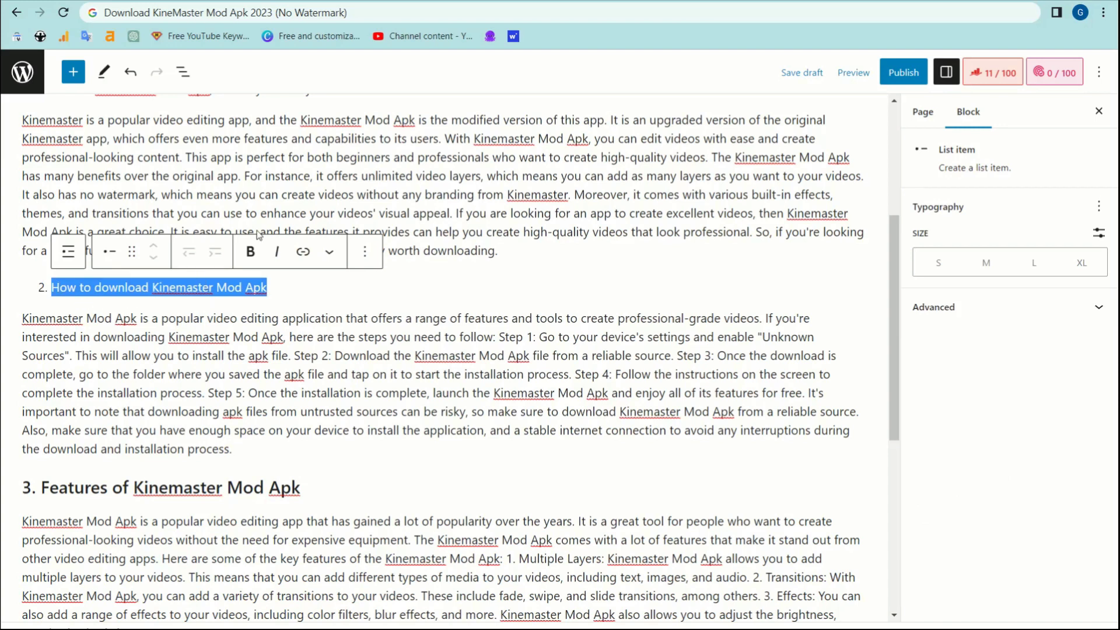
{"action": "key", "text": "ctrl+z"}
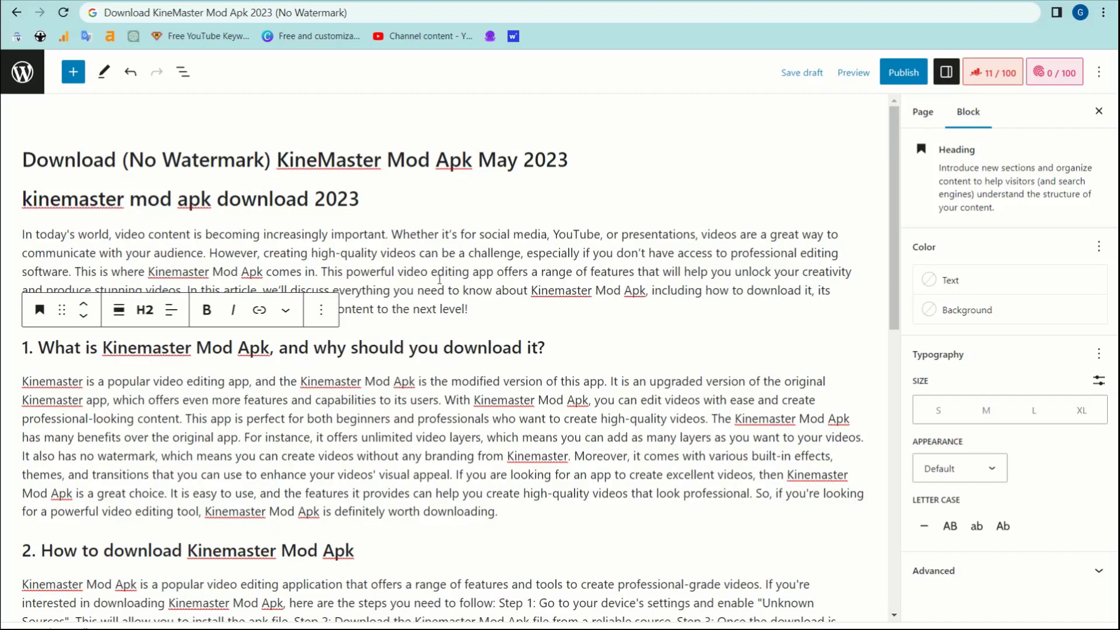
- Insert a FAQ by Rank Math block at the end of the article, below the frequently asked questions paragraph
{"action": "scroll", "coordinate": [374, 225], "scroll_direction": "down", "scroll_amount": 12}
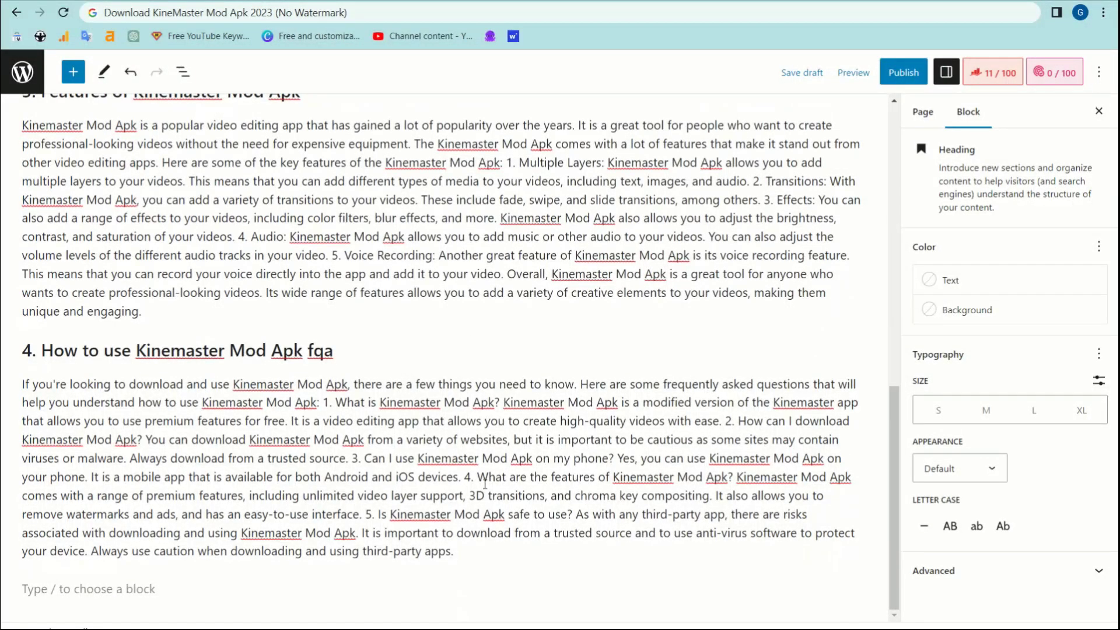
{"action": "scroll", "coordinate": [322, 534], "scroll_direction": "up", "scroll_amount": 1}
{"action": "scroll", "coordinate": [315, 444], "scroll_direction": "down", "scroll_amount": 1}
{"action": "left_click", "coordinate": [116, 589]}
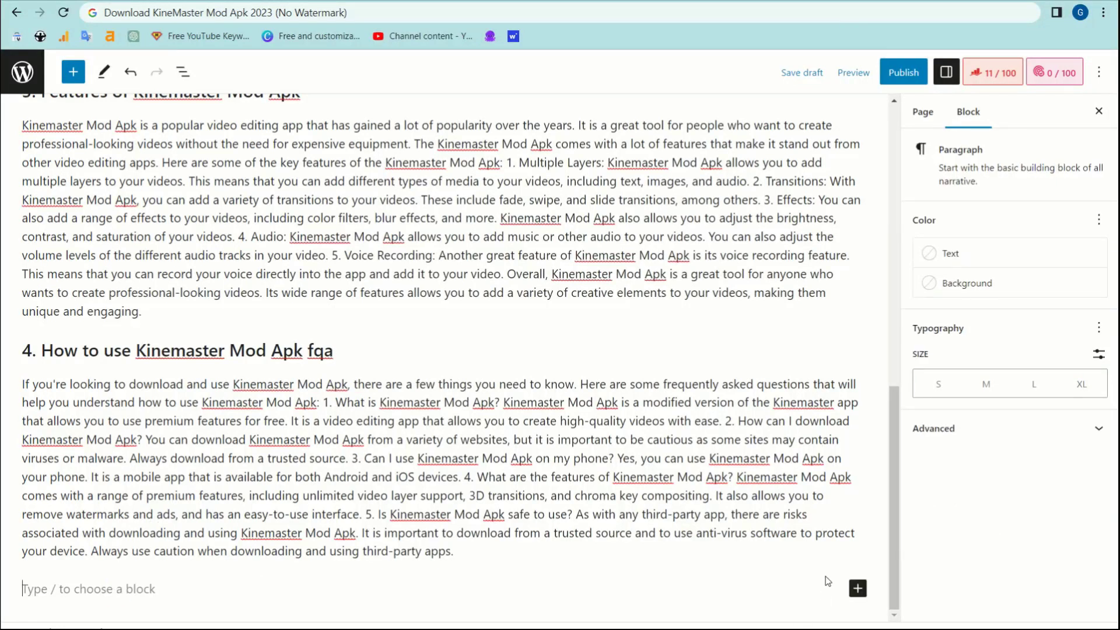
{"action": "left_click", "coordinate": [857, 589]}
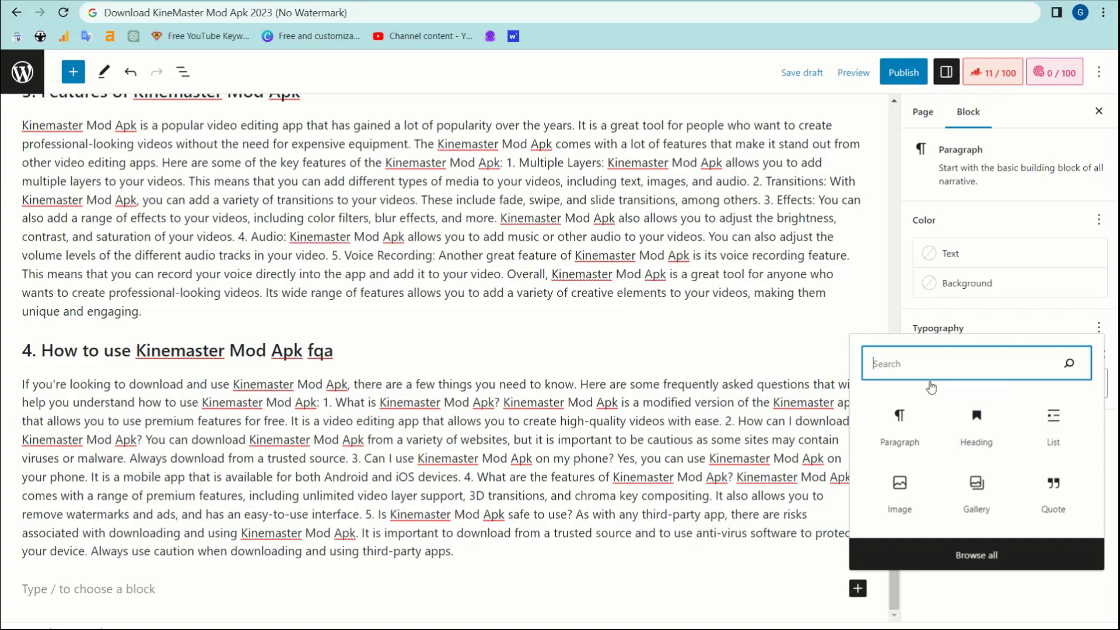
{"action": "type", "text": "fa"}
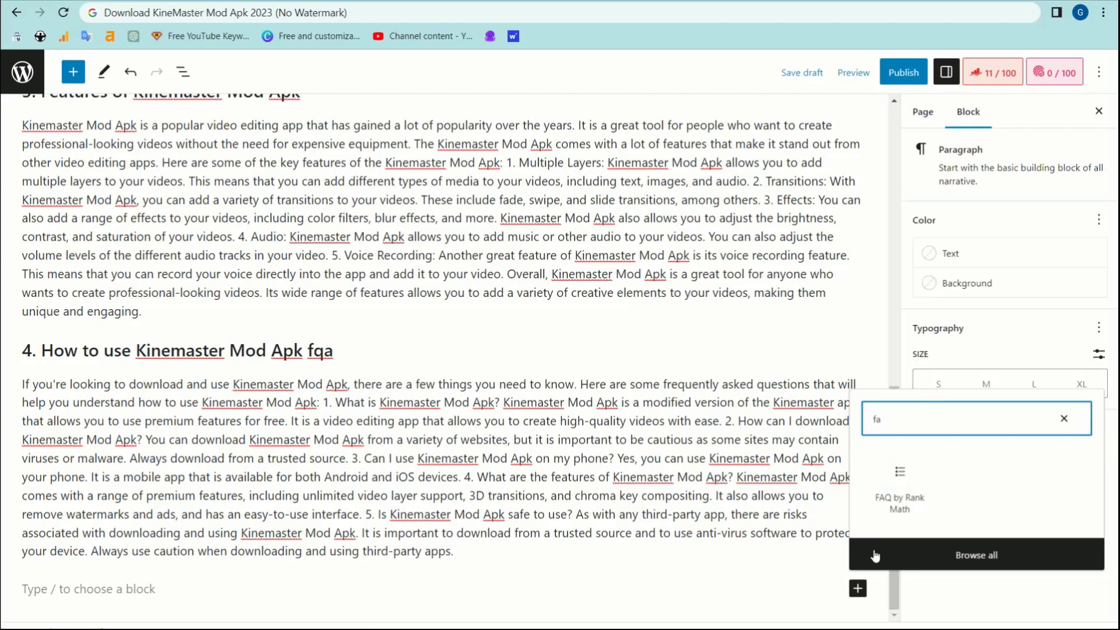
{"action": "left_click", "coordinate": [892, 491]}
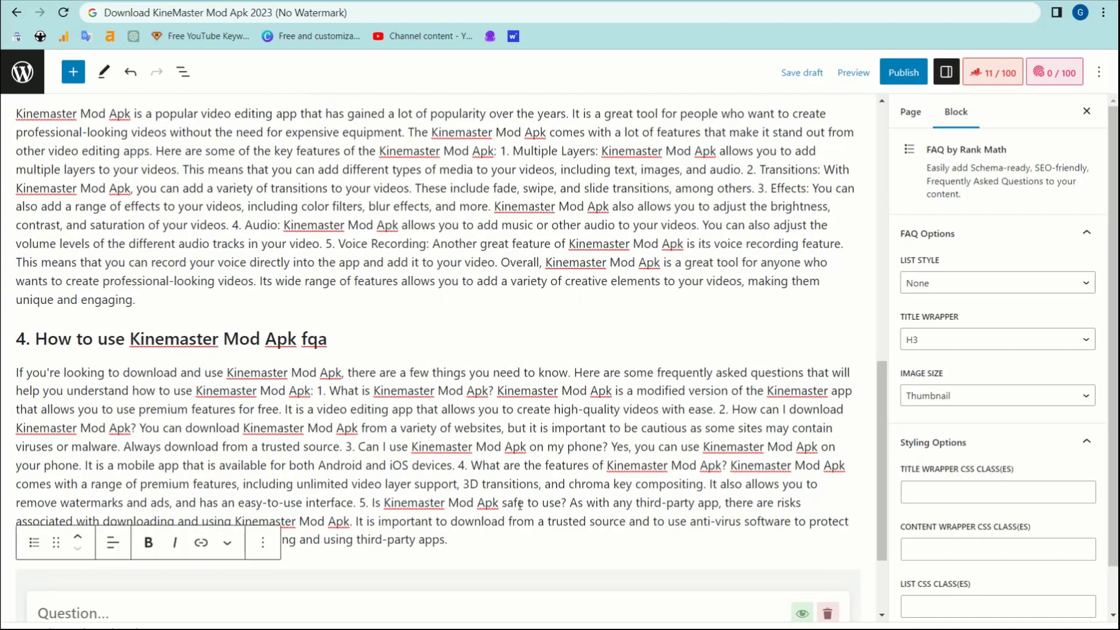
{"action": "scroll", "coordinate": [528, 506], "scroll_direction": "down", "scroll_amount": 2}
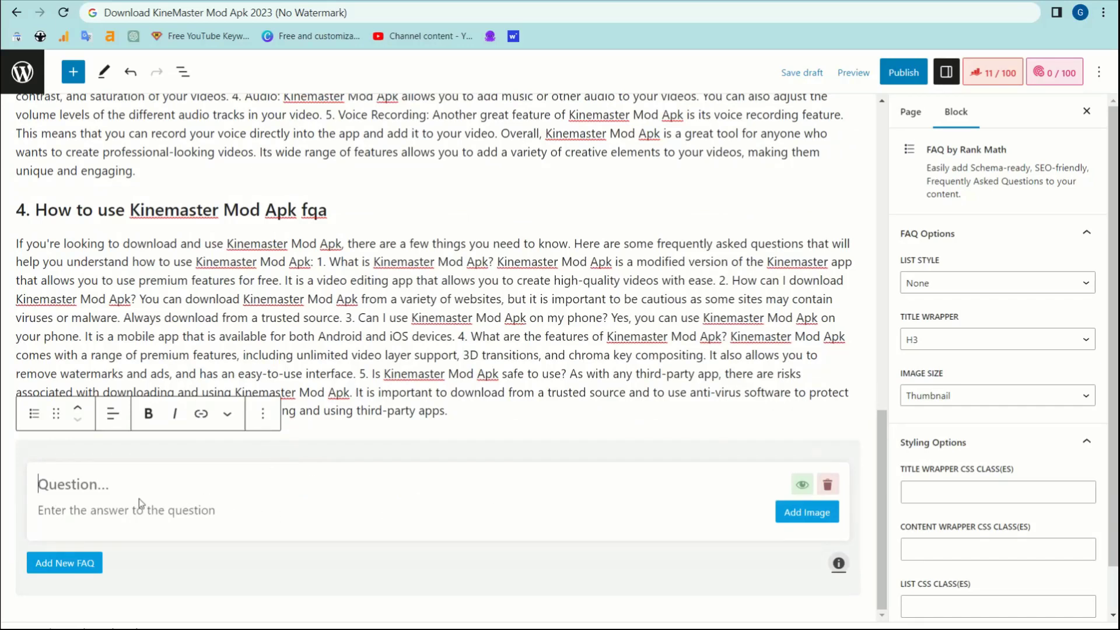
{"action": "left_click", "coordinate": [102, 475]}
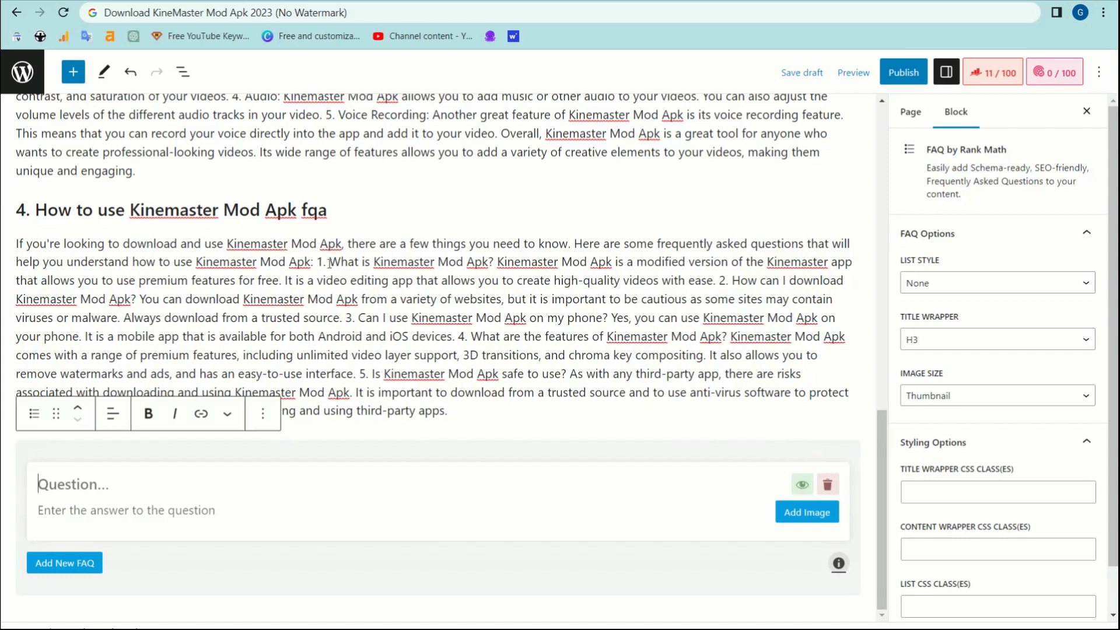
- Split the section 4 paragraph so that "1. What is Kinemaster Mod Apk?" starts a new paragraph
{"action": "left_click", "coordinate": [330, 259]}
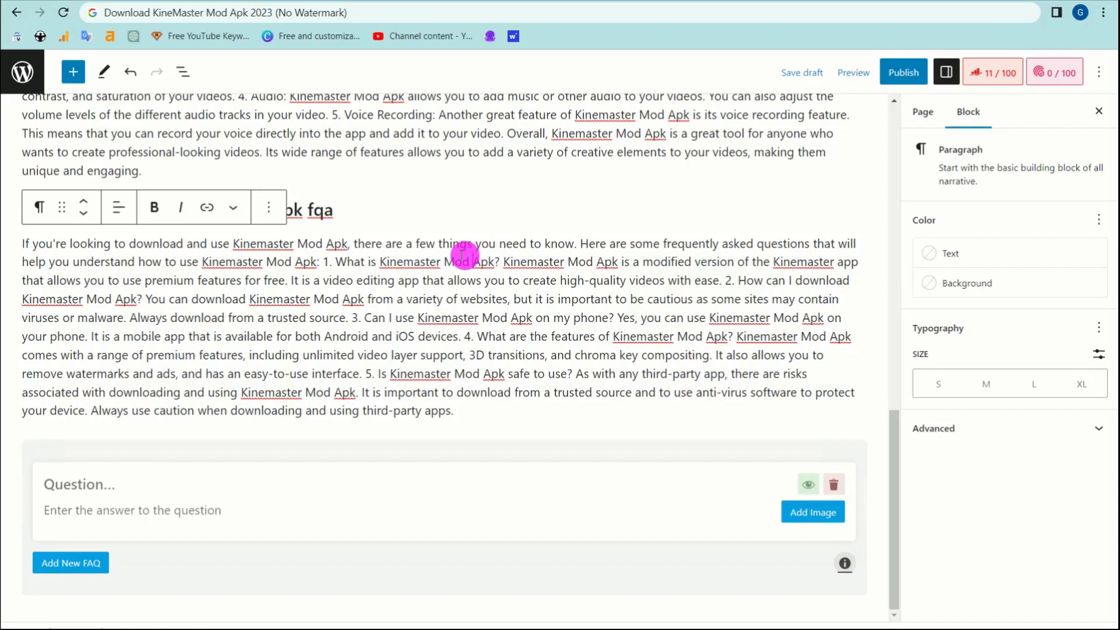
{"action": "left_click", "coordinate": [336, 260]}
{"action": "key", "text": "Return"}
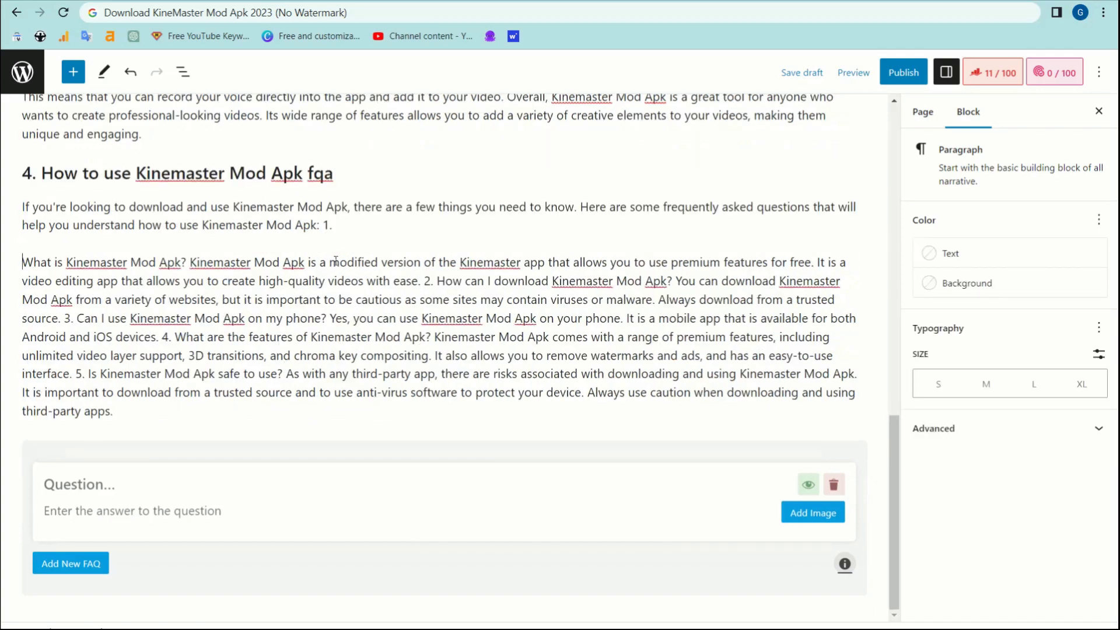
{"action": "key", "text": "BackSpace"}
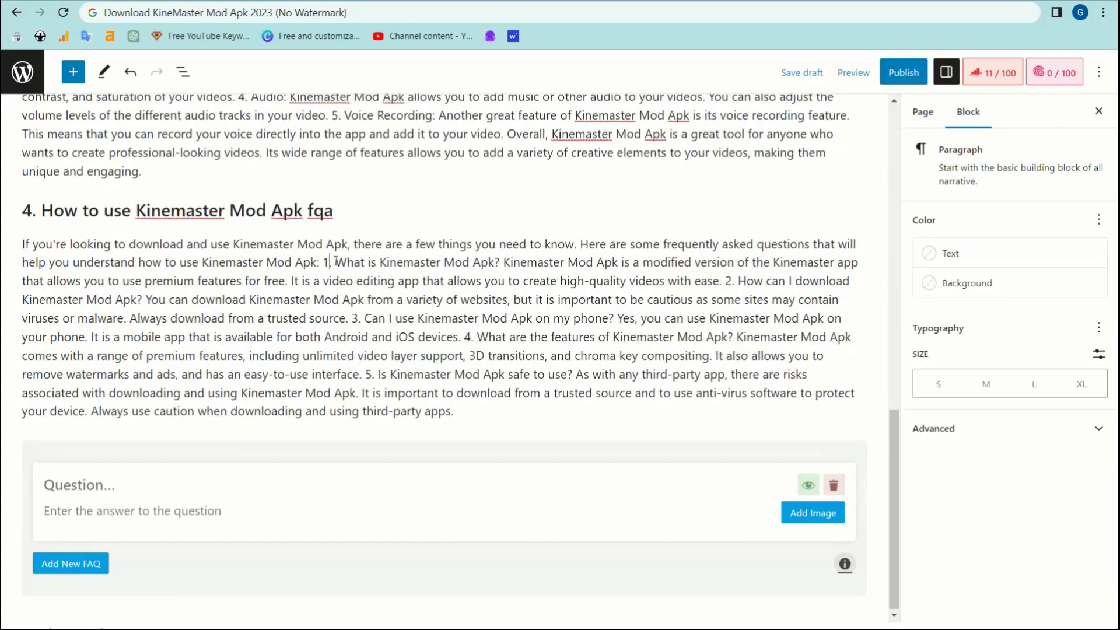
{"action": "key", "text": "Return"}
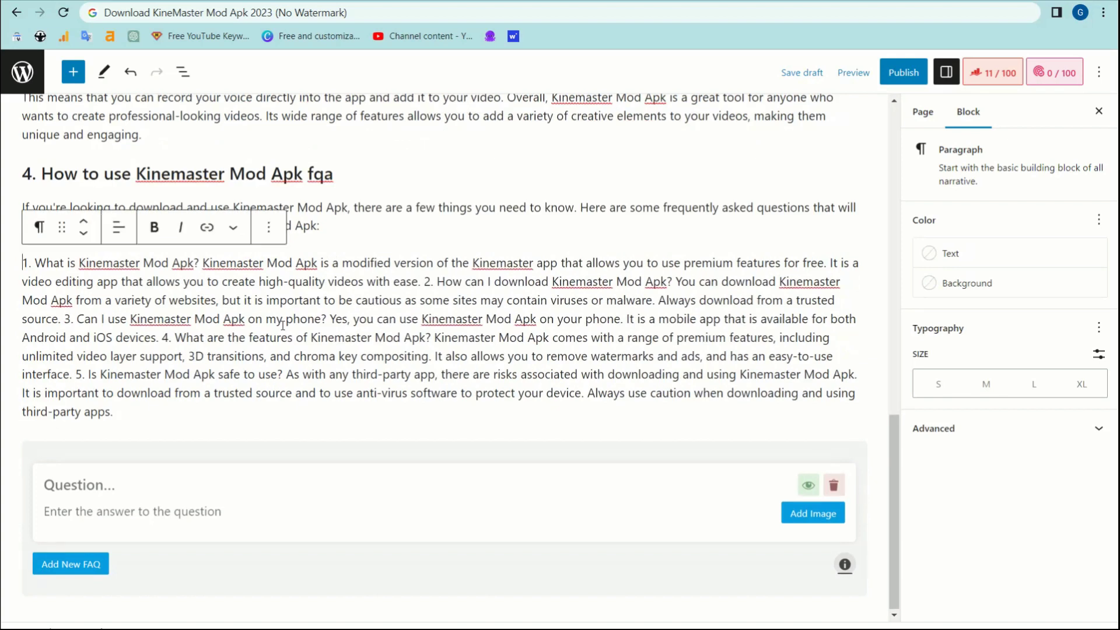
- Move "1. What is Kinemaster Mod Apk?" from the paragraph into the question of the first FAQ entry
{"action": "left_click_drag", "start_coordinate": [203, 262], "coordinate": [13, 263]}
{"action": "key", "text": "ctrl+c"}
{"action": "key", "text": "BackSpace"}
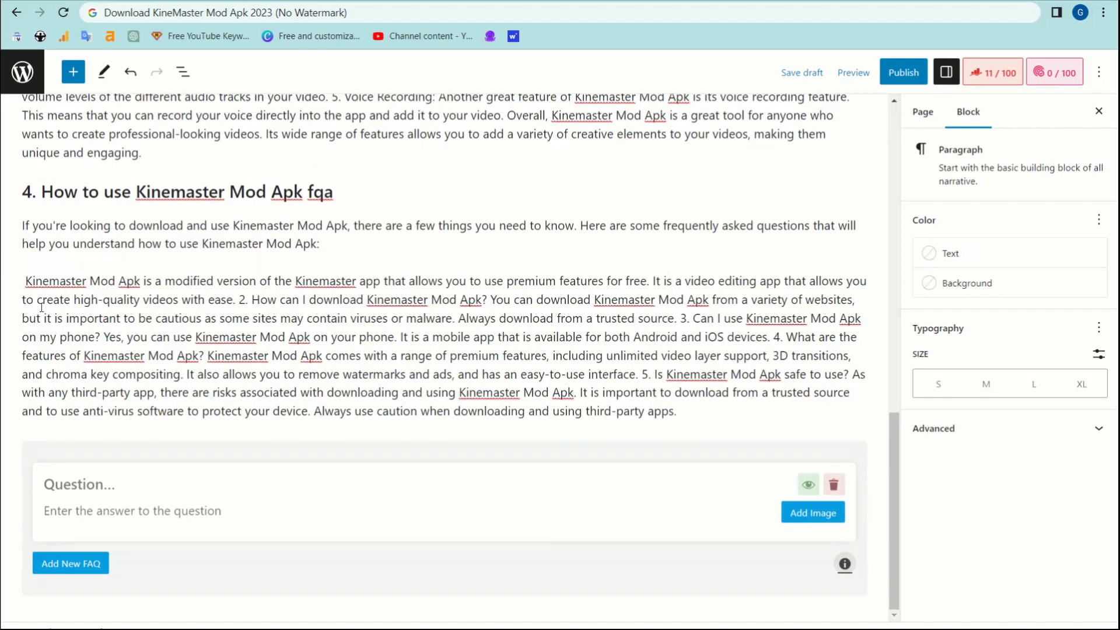
{"action": "left_click", "coordinate": [117, 489]}
{"action": "key", "text": "ctrl+v"}
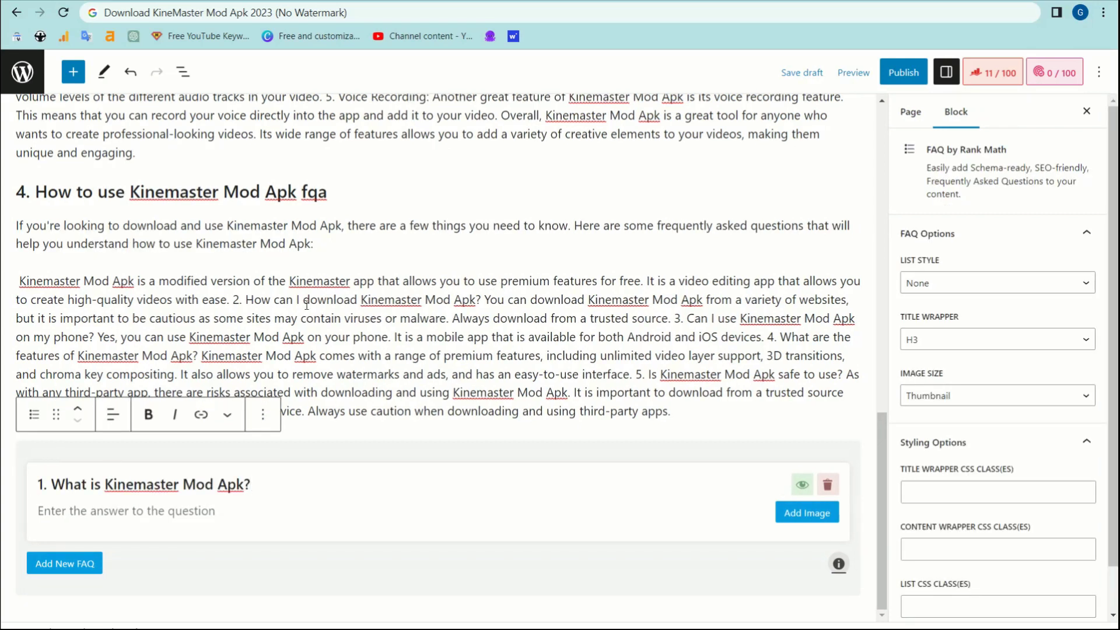
- Move the first question's answer, from "Kinemaster Mod Apk is a modified version" to "with ease.", into the first FAQ entry's answer
{"action": "left_click", "coordinate": [228, 298]}
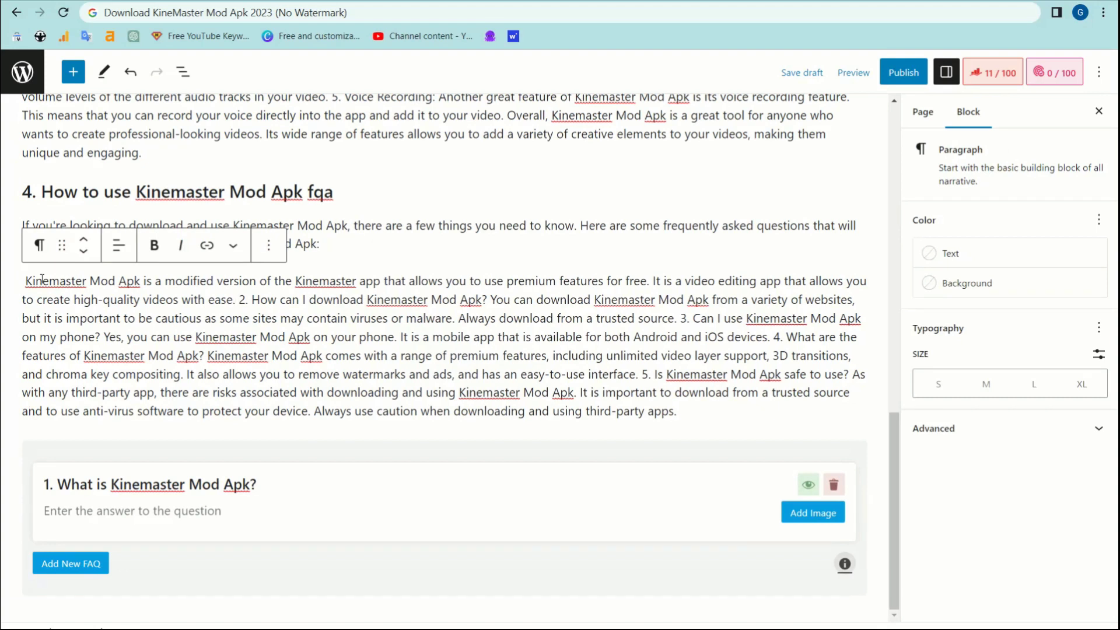
{"action": "left_click_drag", "start_coordinate": [27, 279], "coordinate": [240, 300]}
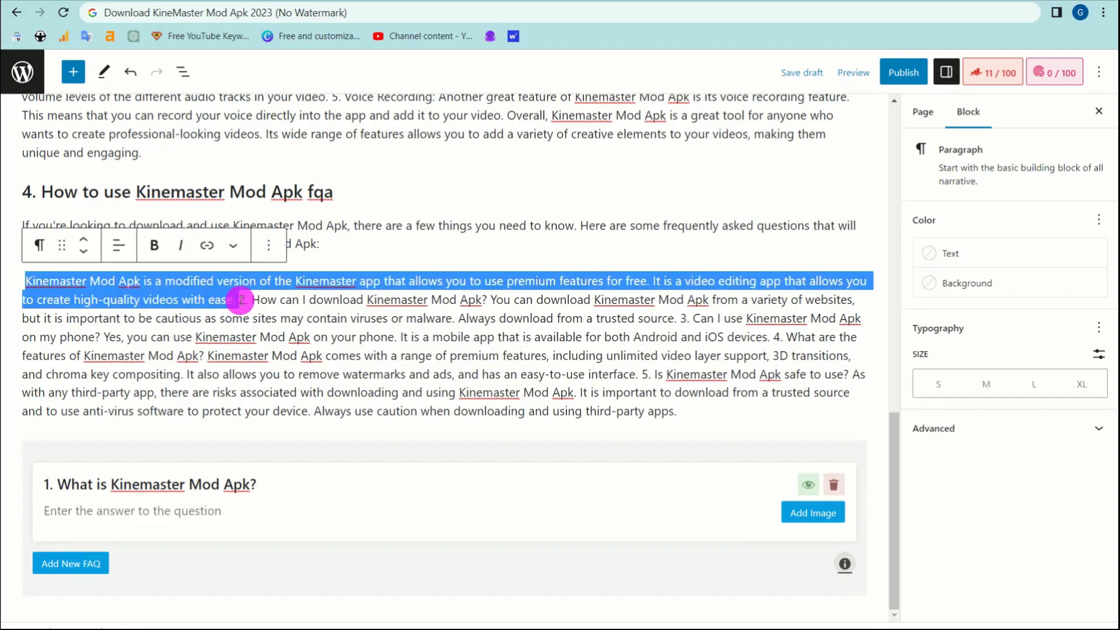
{"action": "key", "text": "ctrl+x"}
{"action": "key", "text": "Delete"}
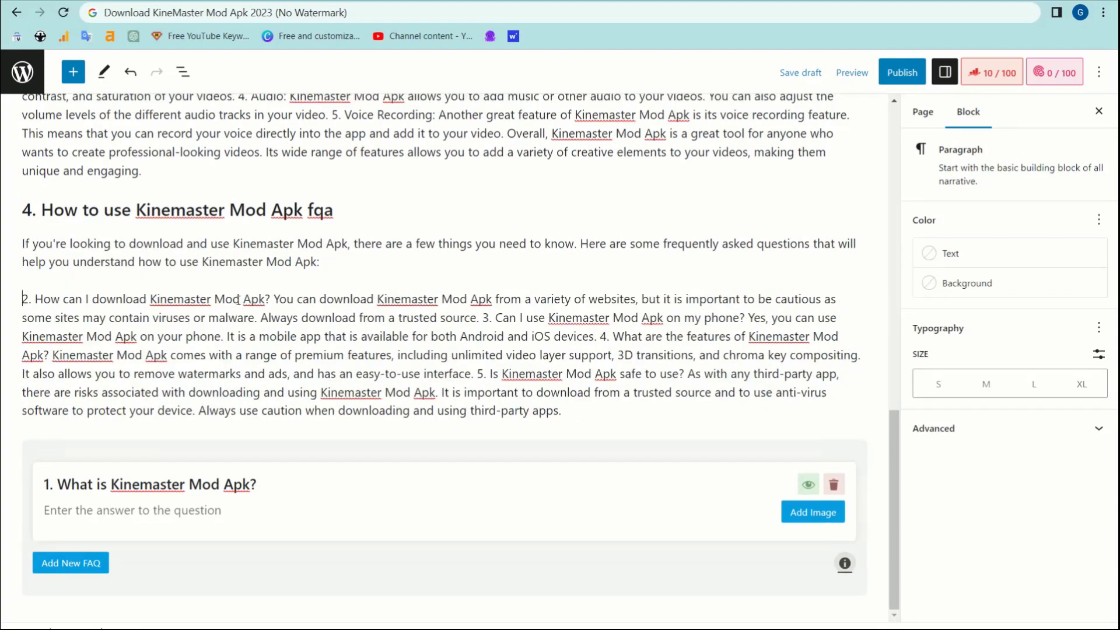
{"action": "left_click", "coordinate": [176, 510]}
{"action": "key", "text": "ctrl+v"}
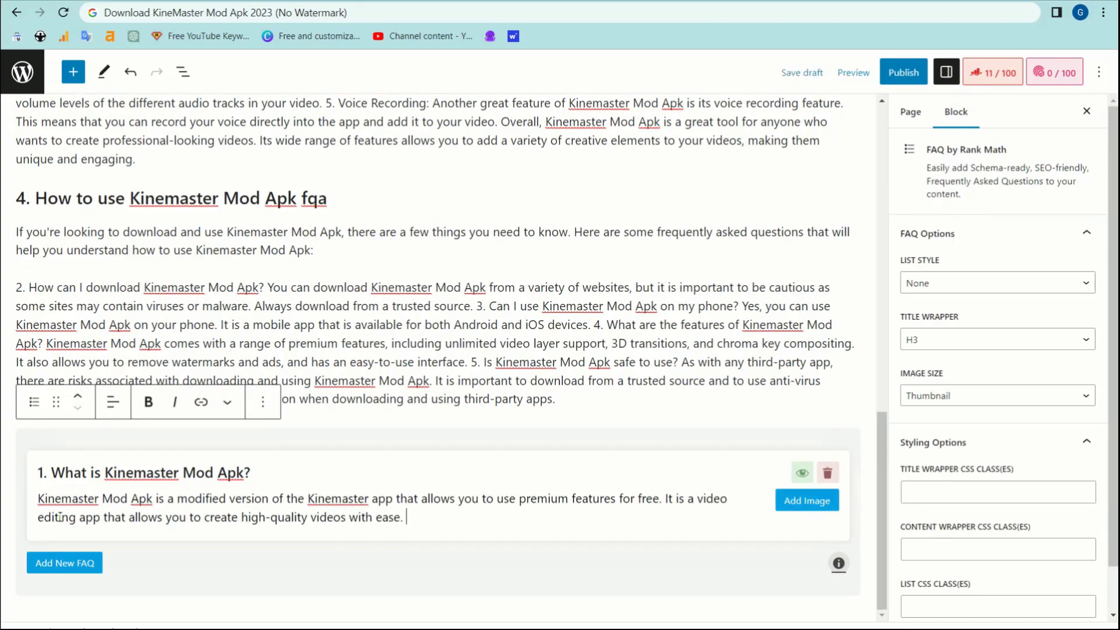
- Add a second FAQ entry and move "2. How can I download Kinemaster Mod Apk?" from the paragraph into its question
{"action": "left_click", "coordinate": [61, 563]}
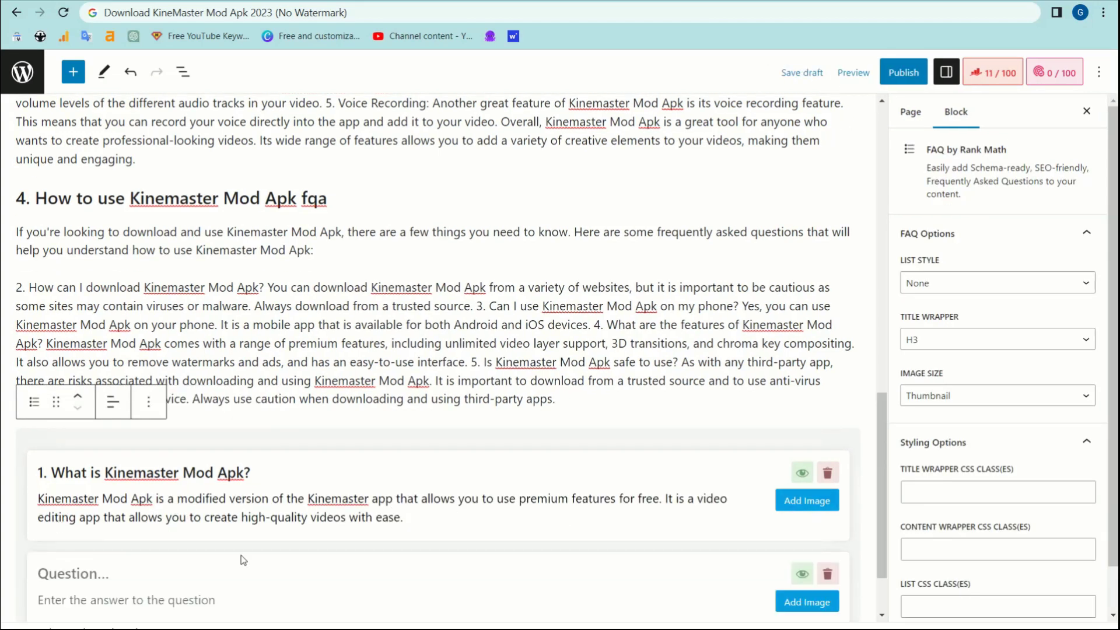
{"action": "left_click", "coordinate": [100, 483]}
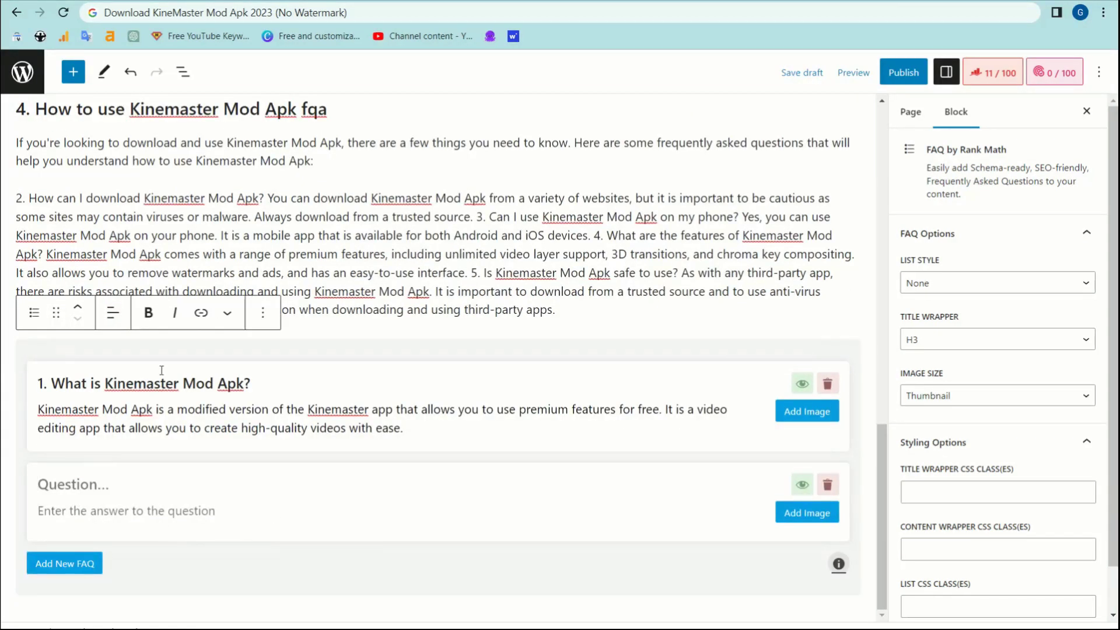
{"action": "left_click", "coordinate": [264, 199]}
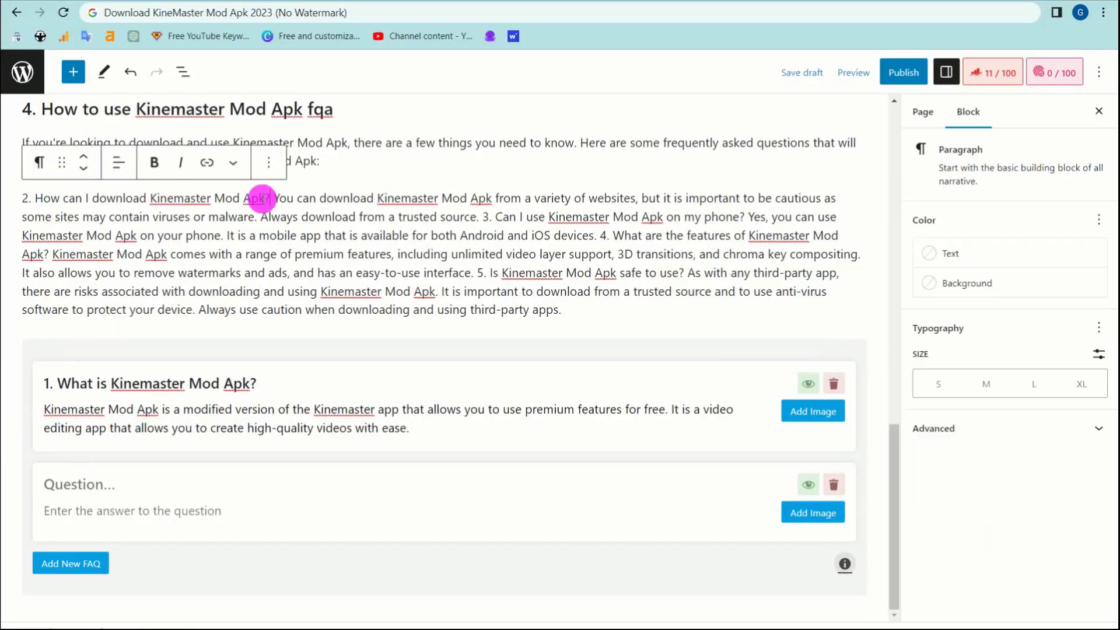
{"action": "left_click_drag", "start_coordinate": [25, 199], "coordinate": [269, 198]}
{"action": "key", "text": "ctrl+x"}
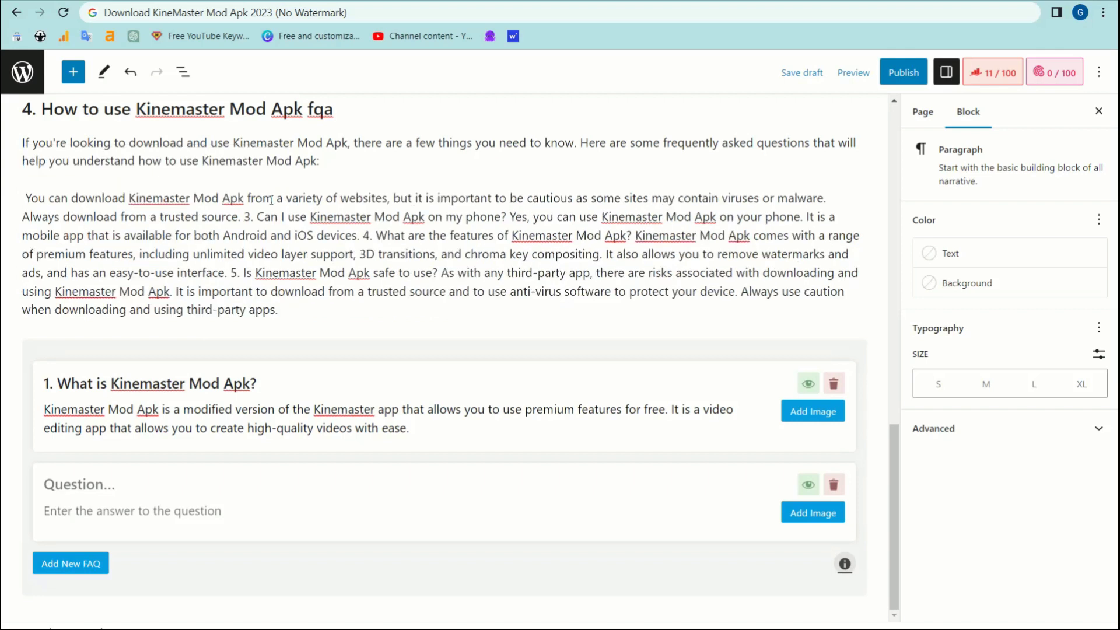
{"action": "key", "text": "Delete"}
{"action": "left_click", "coordinate": [101, 482]}
{"action": "key", "text": "ctrl+v"}
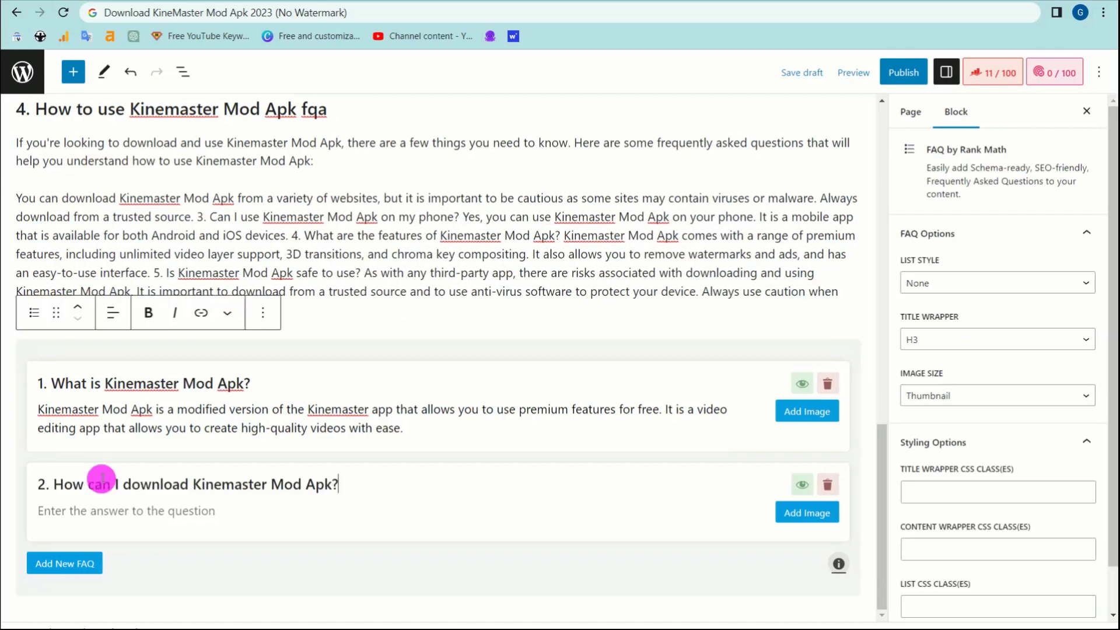
- Move the second question's answer, from "You can download Kinemaster Mod Apk" to "from a trusted source.", into the second FAQ entry's answer
{"action": "left_click", "coordinate": [80, 514]}
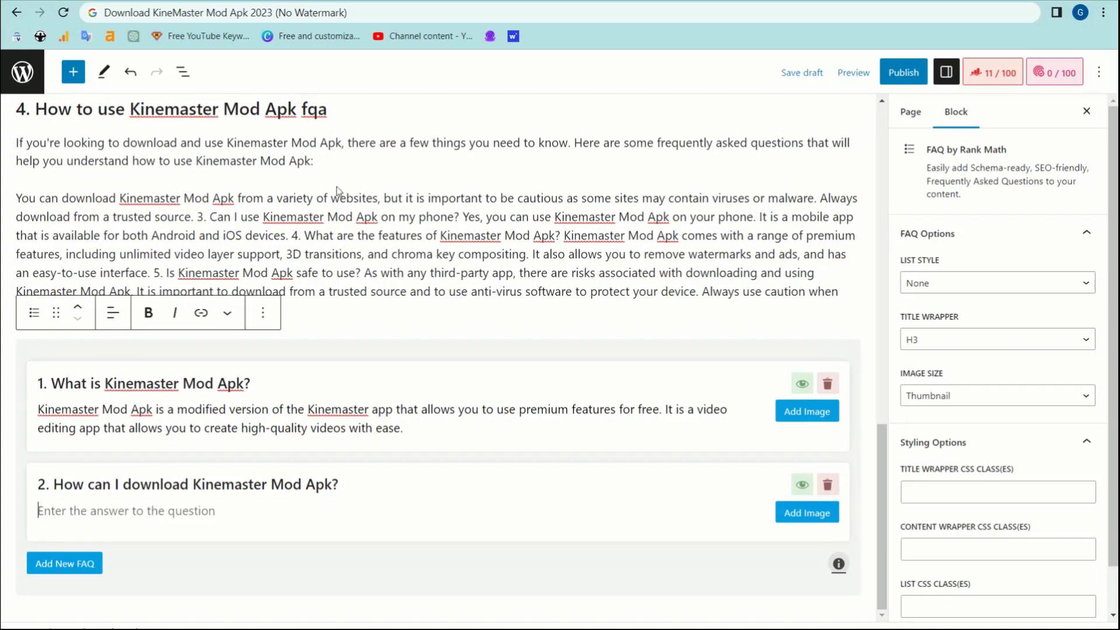
{"action": "left_click", "coordinate": [20, 197]}
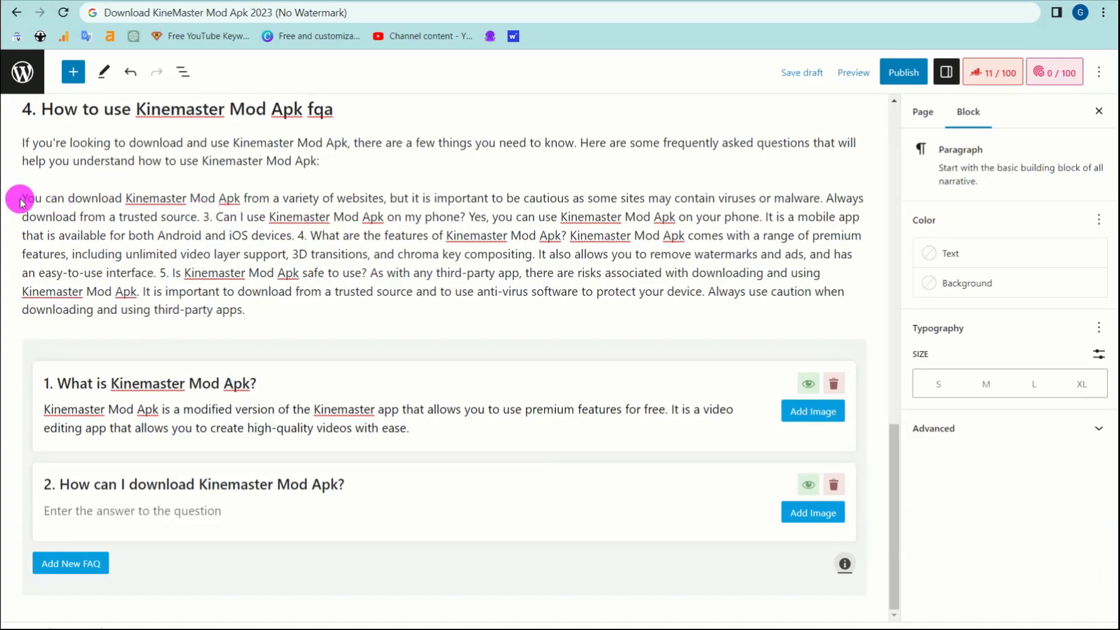
{"action": "left_click_drag", "start_coordinate": [23, 198], "coordinate": [199, 217]}
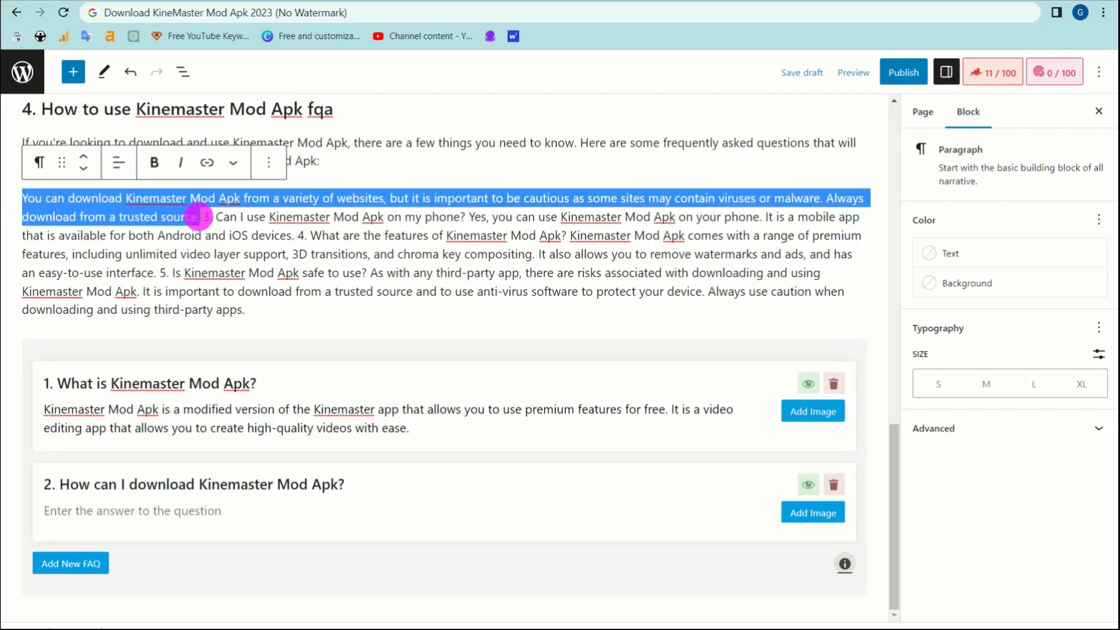
{"action": "key", "text": "BackSpace"}
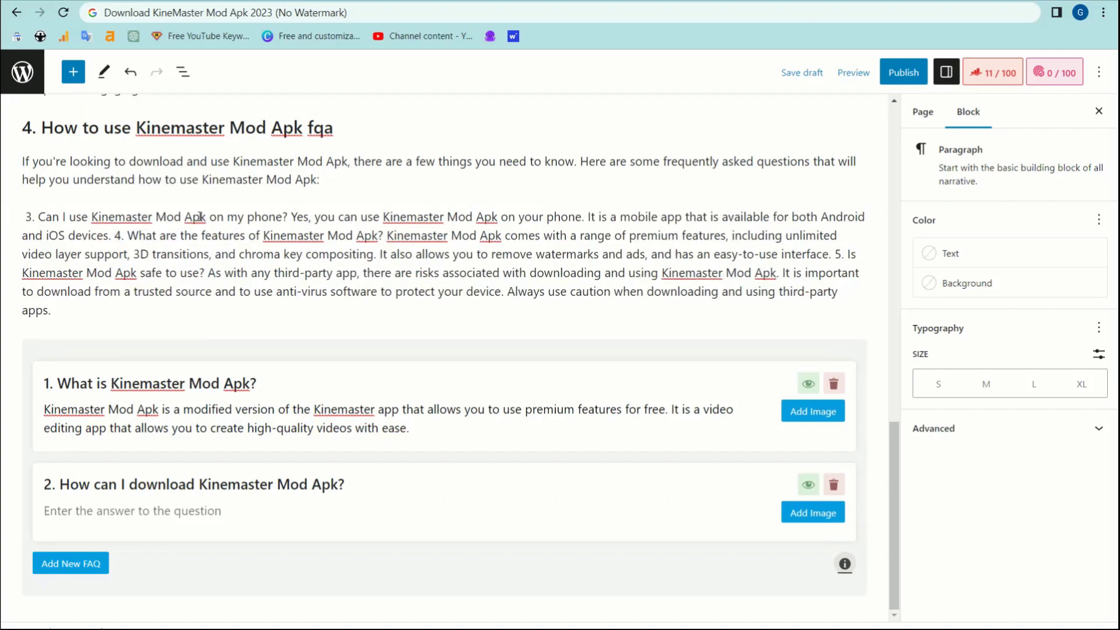
{"action": "key", "text": "Delete"}
{"action": "left_click", "coordinate": [118, 510]}
{"action": "key", "text": "ctrl+v"}
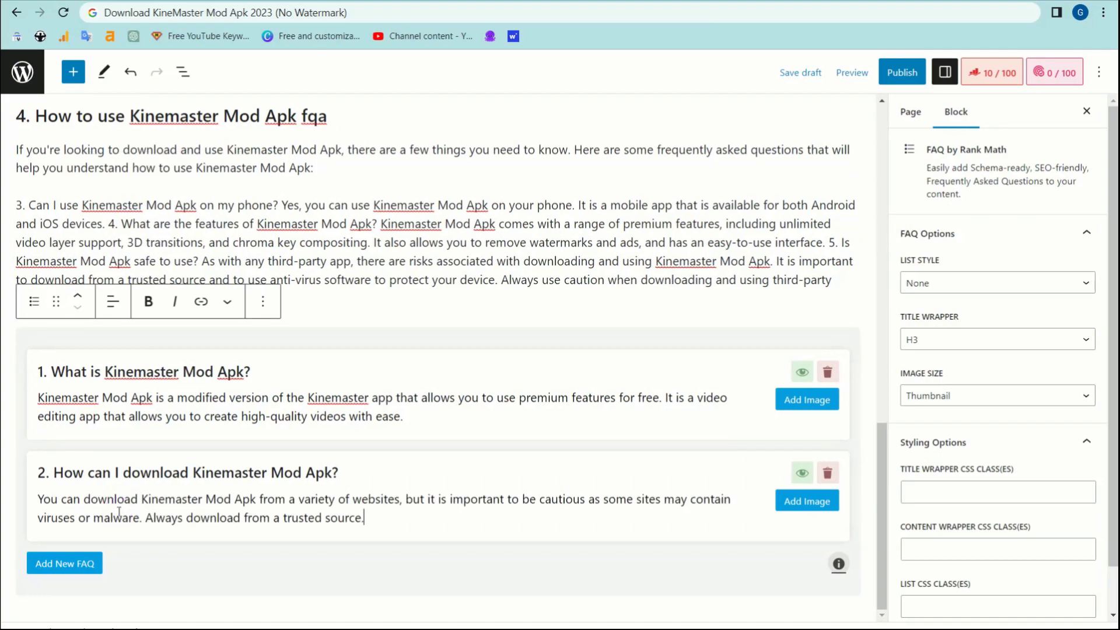
- Switch to the Google results for "kinemaster mod apk download" and copy the People also ask question "Can KineMaster edit 4K video?"
{"action": "scroll", "coordinate": [597, 283], "scroll_direction": "down", "scroll_amount": 15}
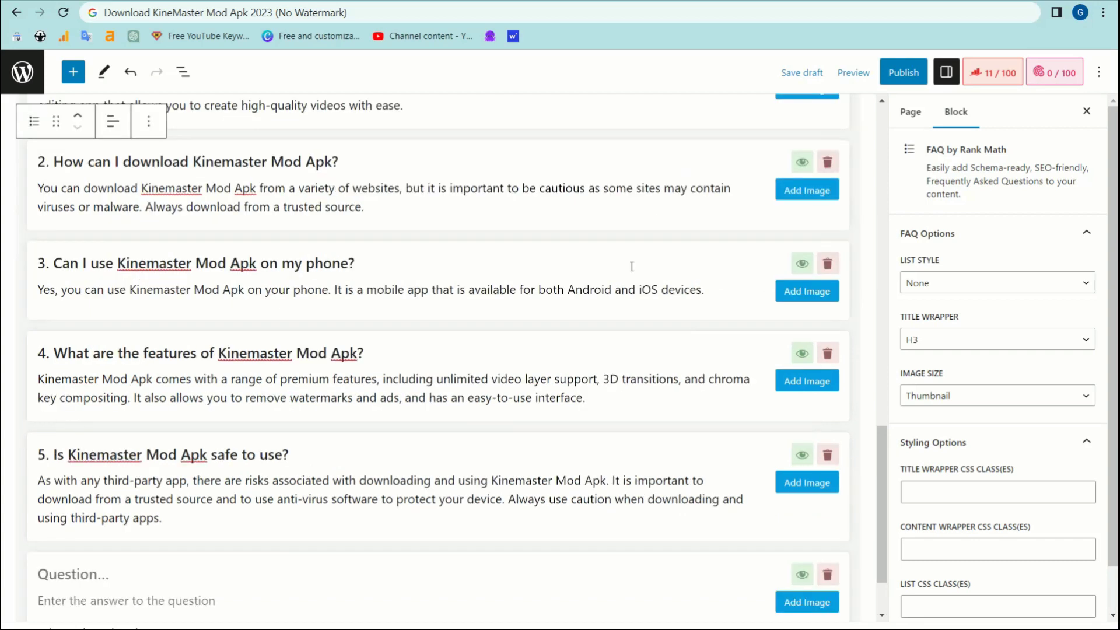
{"action": "scroll", "coordinate": [582, 333], "scroll_direction": "up", "scroll_amount": 7}
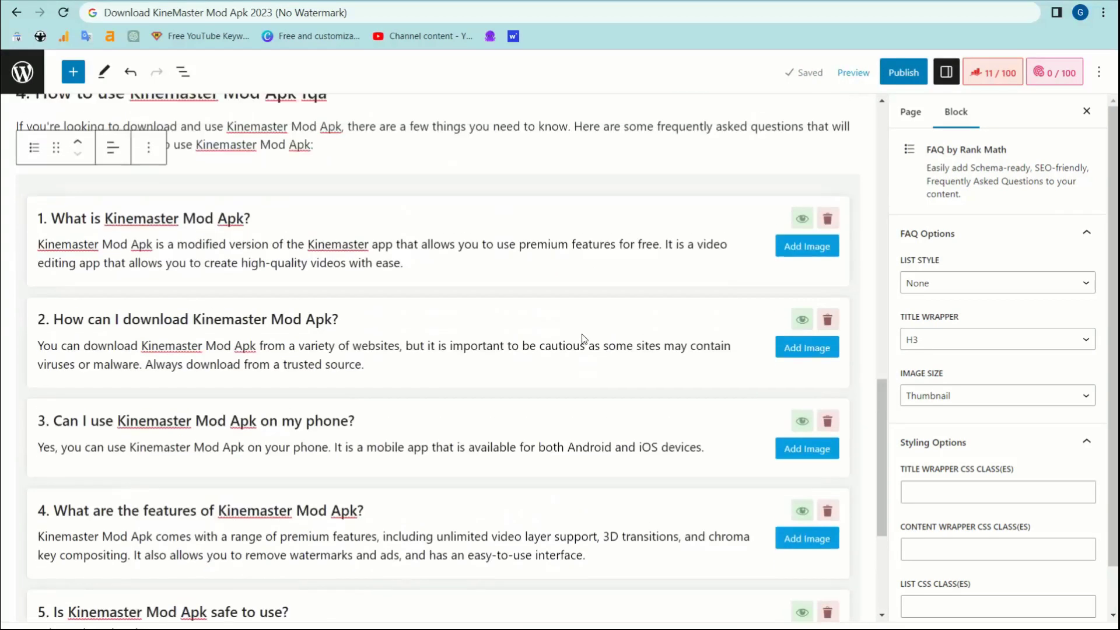
{"action": "scroll", "coordinate": [582, 334], "scroll_direction": "down", "scroll_amount": 5}
{"action": "scroll", "coordinate": [584, 339], "scroll_direction": "down", "scroll_amount": 2}
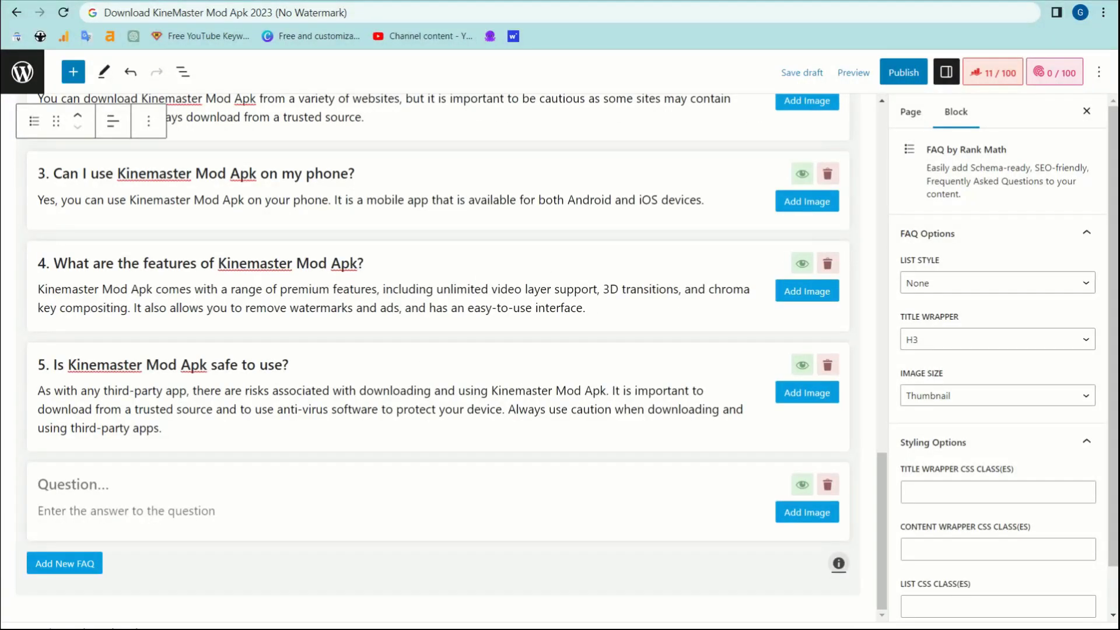
{"action": "left_click", "coordinate": [583, 2]}
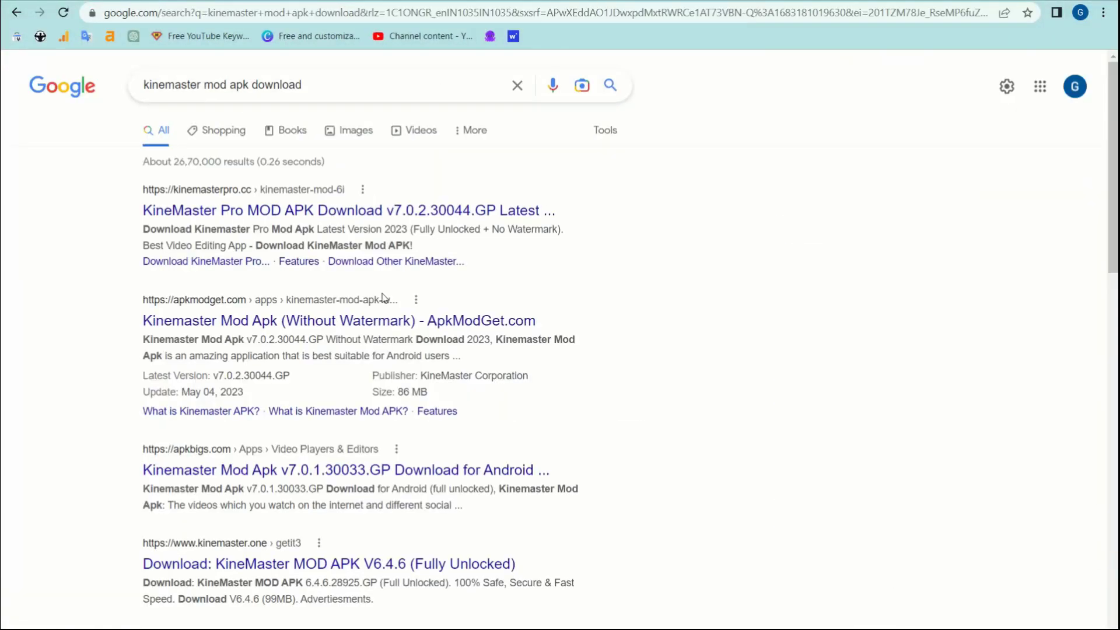
{"action": "scroll", "coordinate": [353, 192], "scroll_direction": "down", "scroll_amount": 15}
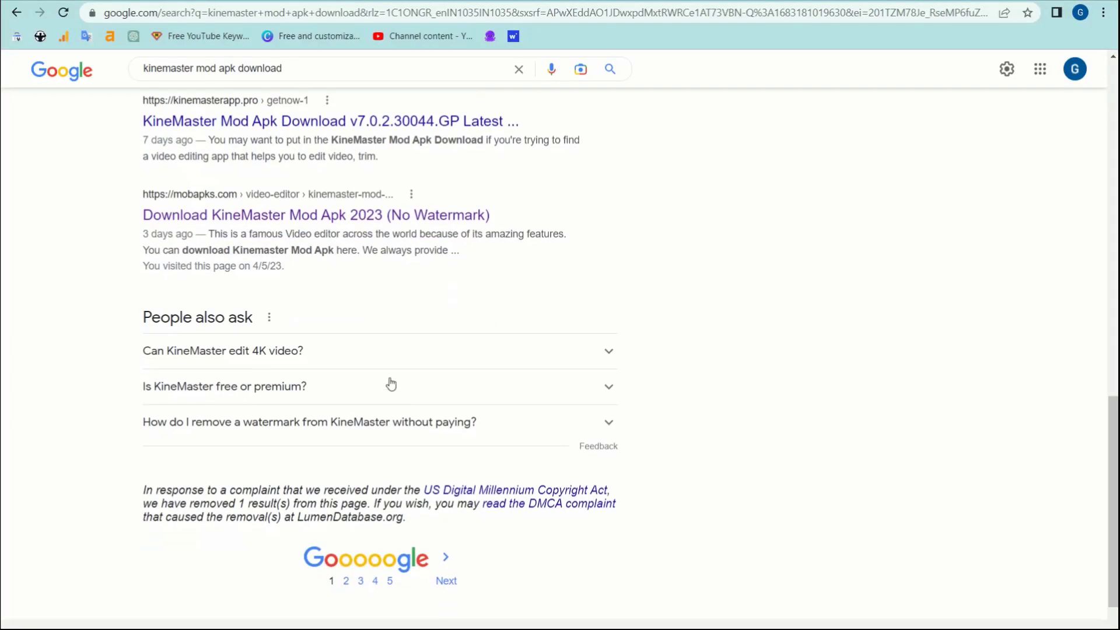
{"action": "left_click", "coordinate": [598, 355]}
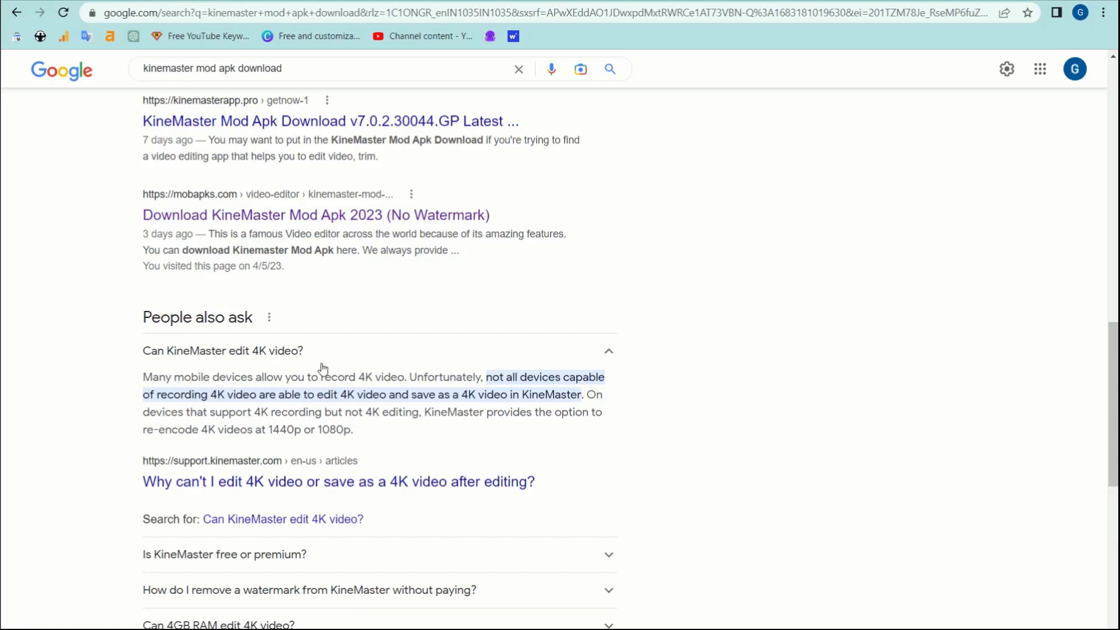
{"action": "left_click_drag", "start_coordinate": [134, 351], "coordinate": [315, 352]}
{"action": "key", "text": "ctrl+c"}
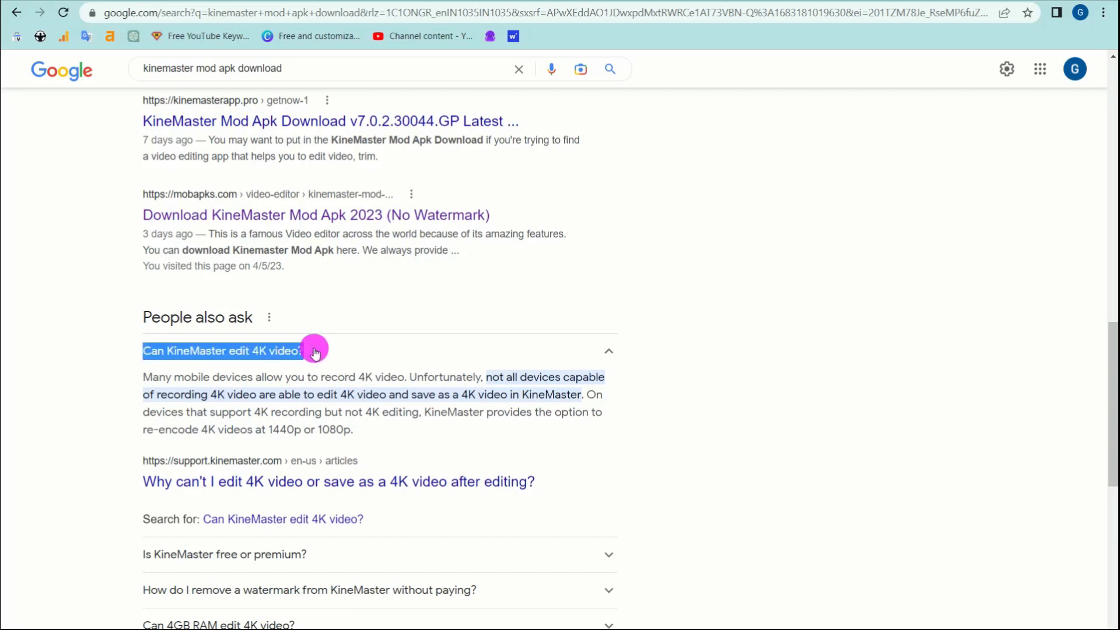
{"action": "left_click", "coordinate": [320, 72]}
{"action": "left_click", "coordinate": [307, 8]}
{"action": "key", "text": "ctrl+v"}
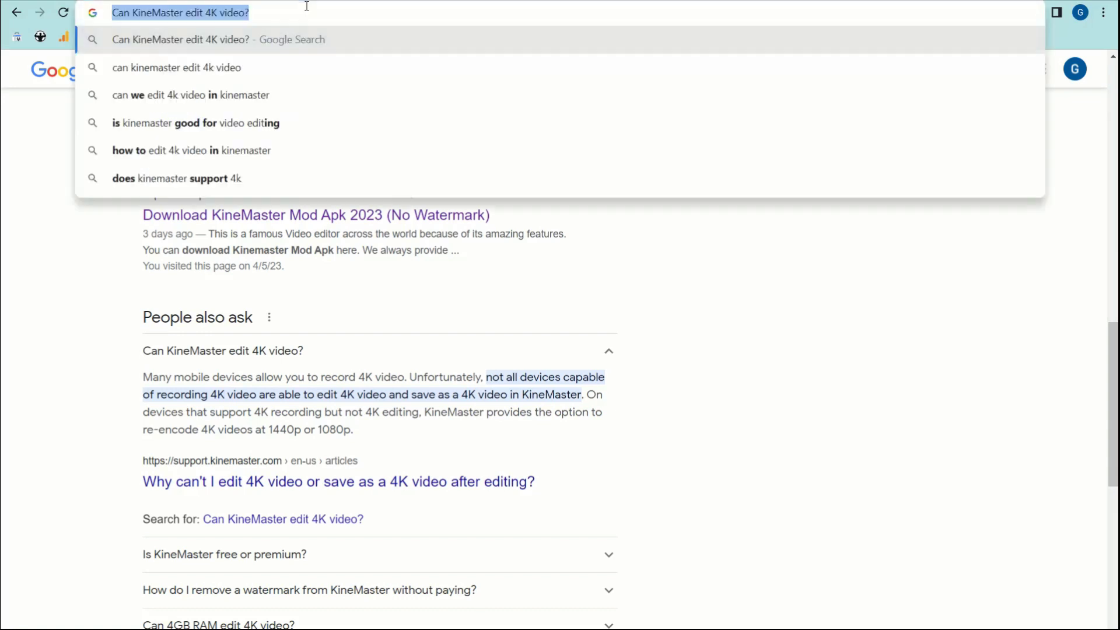
- Return to the WordPress editor and paste "Can KineMaster edit 4K video?" as the question of the last, empty FAQ entry
{"action": "key", "text": "ctrl+Tab"}
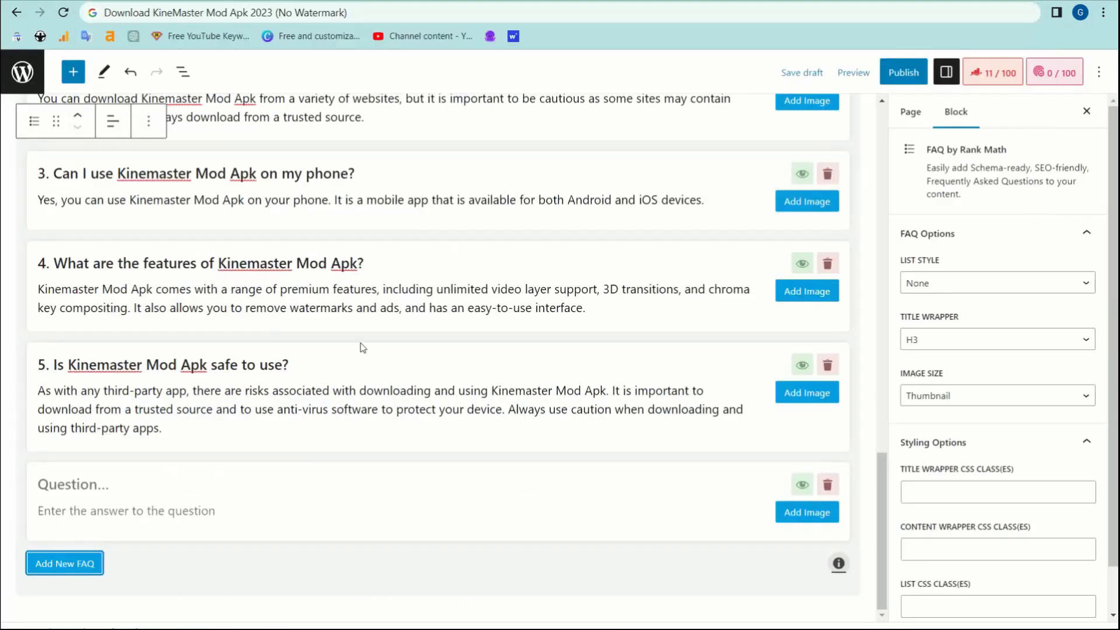
{"action": "left_click", "coordinate": [82, 483]}
{"action": "key", "text": "ctrl+v"}
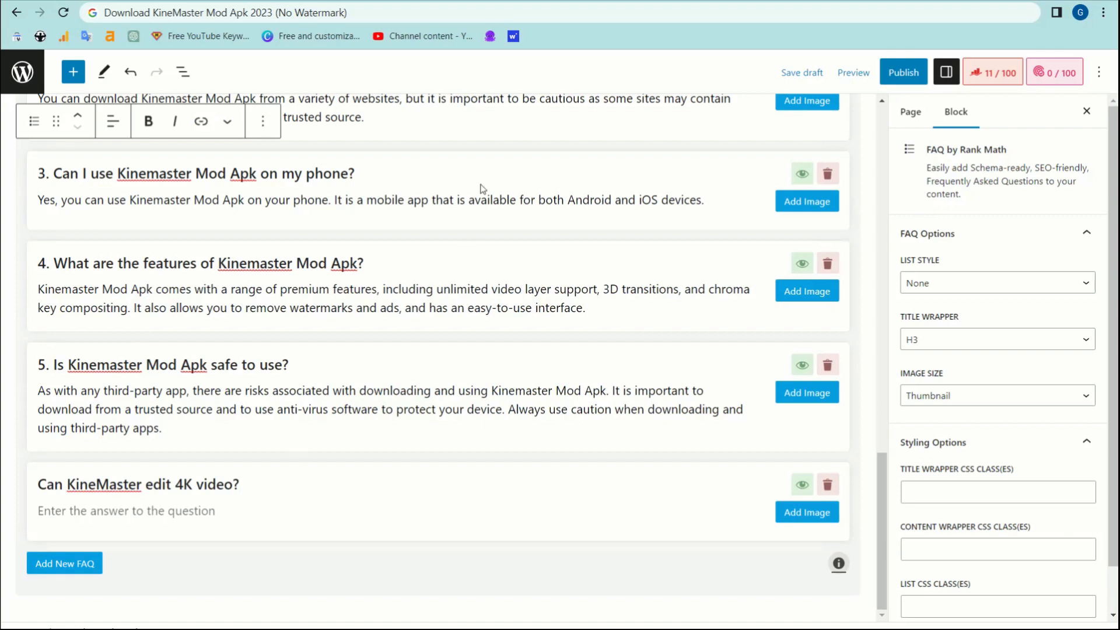
- Switch back to the Google results and look through the other People also ask questions for further FAQ ideas
{"action": "key", "text": "ctrl+Tab"}
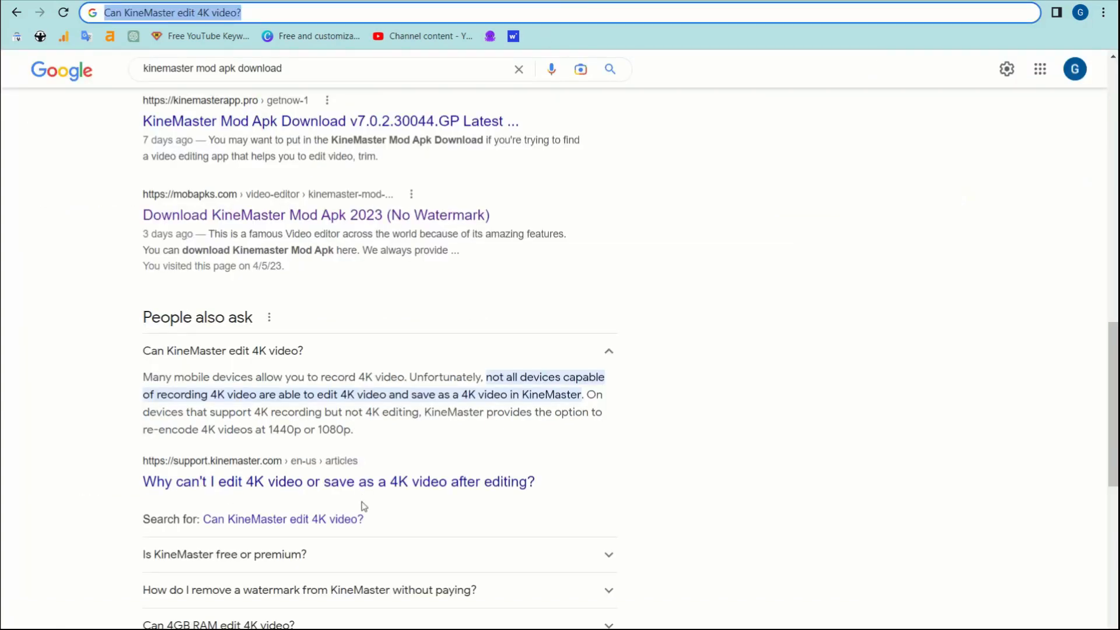
{"action": "scroll", "coordinate": [365, 498], "scroll_direction": "down", "scroll_amount": 2}
{"action": "scroll", "coordinate": [324, 530], "scroll_direction": "down", "scroll_amount": 2}
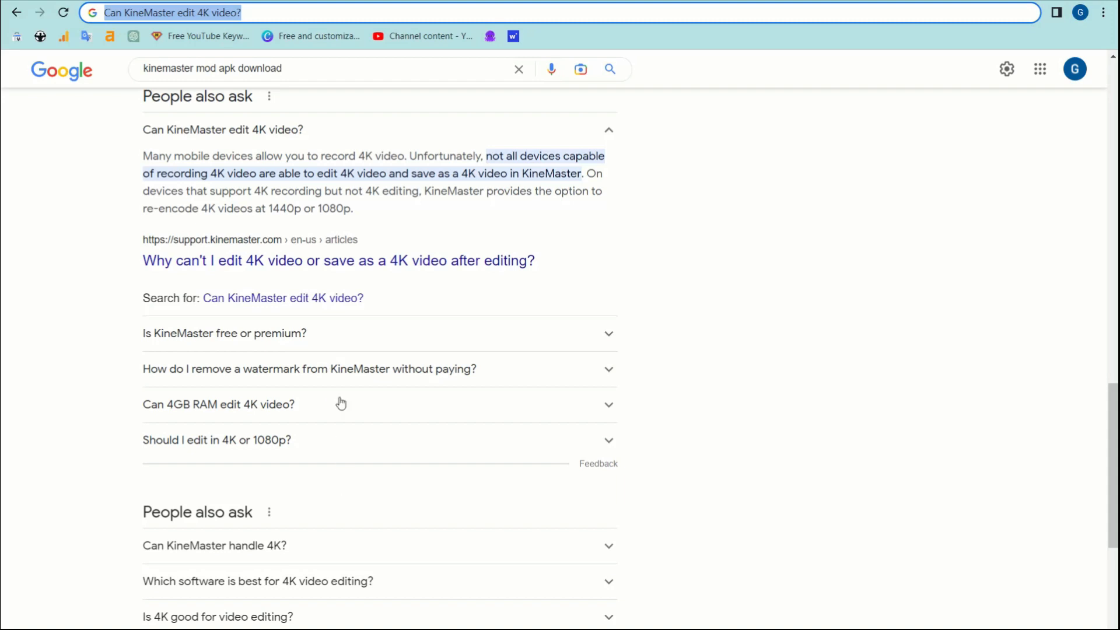
{"action": "scroll", "coordinate": [338, 461], "scroll_direction": "down", "scroll_amount": 3}
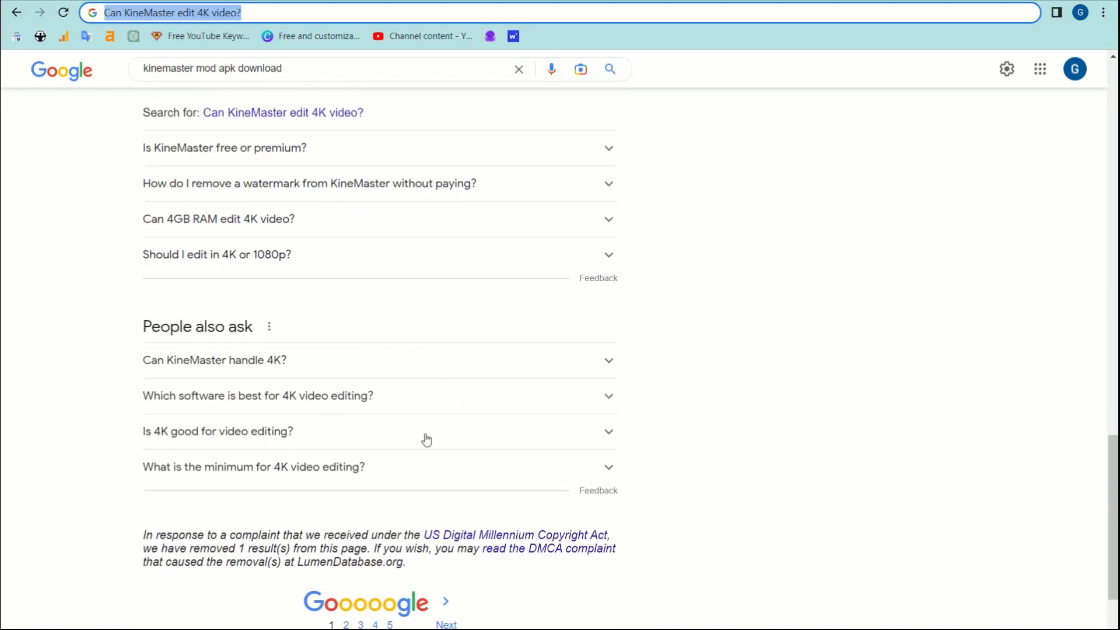
{"action": "scroll", "coordinate": [426, 440], "scroll_direction": "up", "scroll_amount": 4}
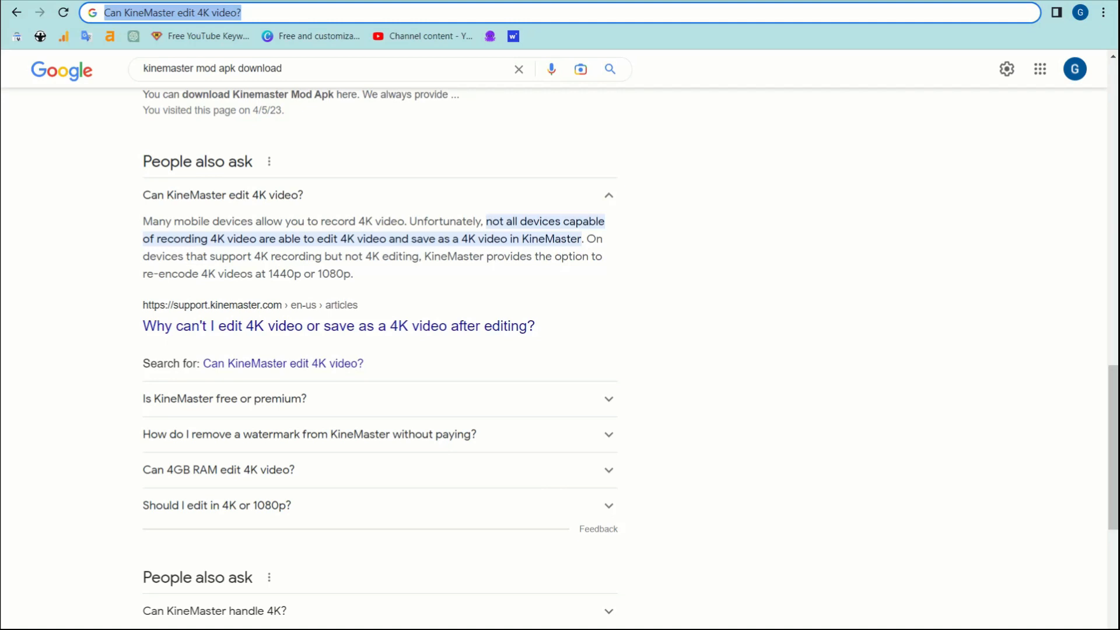
- Return to the WordPress editor and open the article page's preview in a new tab
{"action": "left_click", "coordinate": [525, 1]}
{"action": "scroll", "coordinate": [259, 251], "scroll_direction": "up", "scroll_amount": 6}
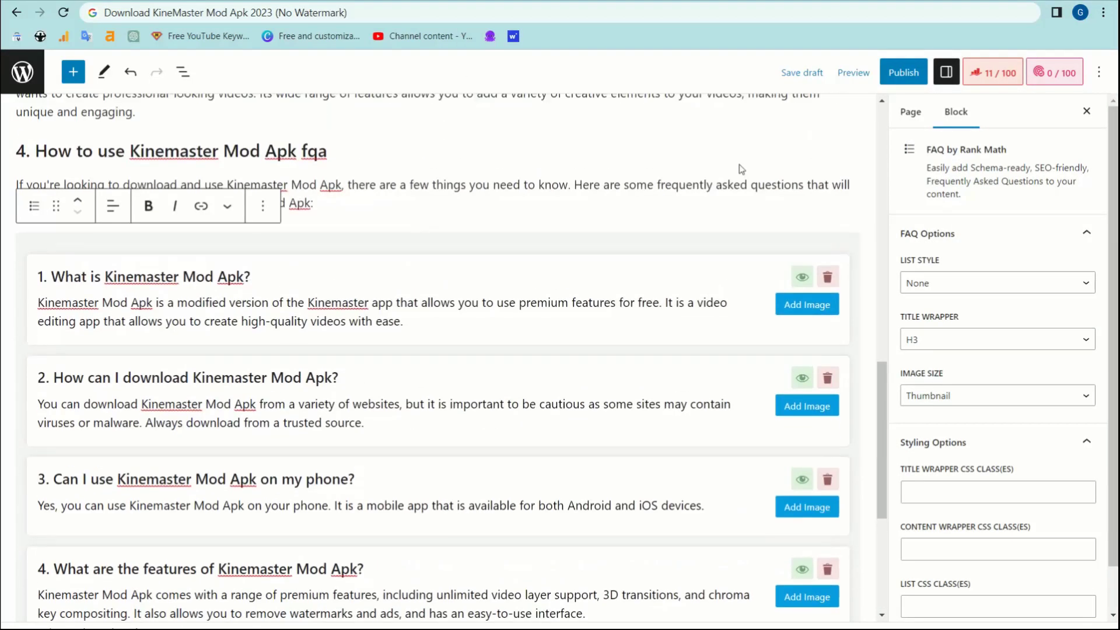
{"action": "left_click", "coordinate": [853, 72]}
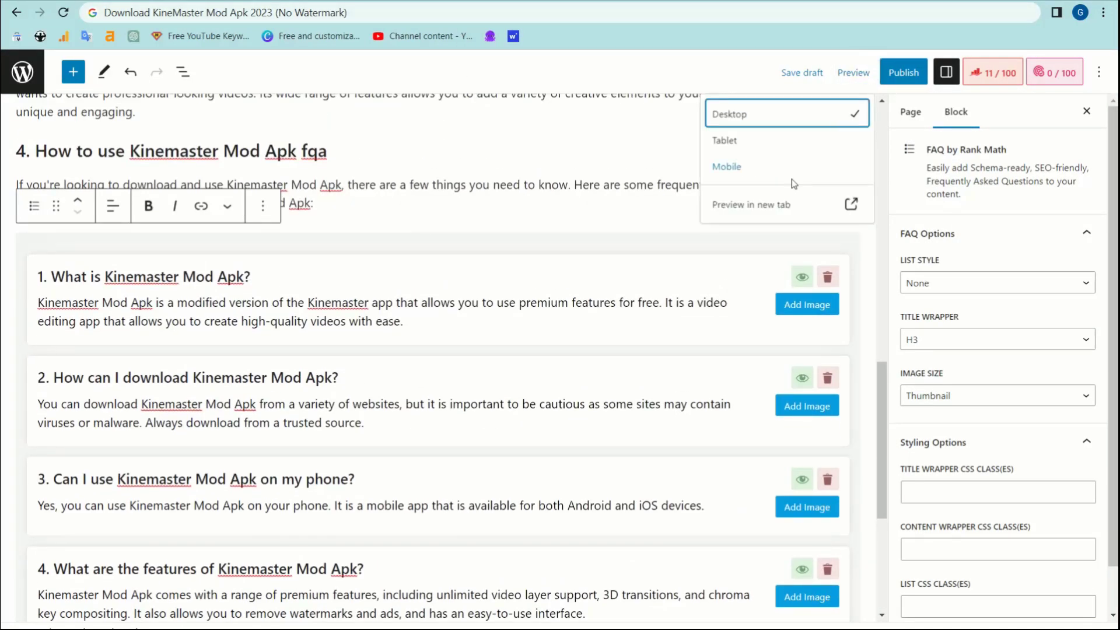
{"action": "left_click", "coordinate": [778, 205]}
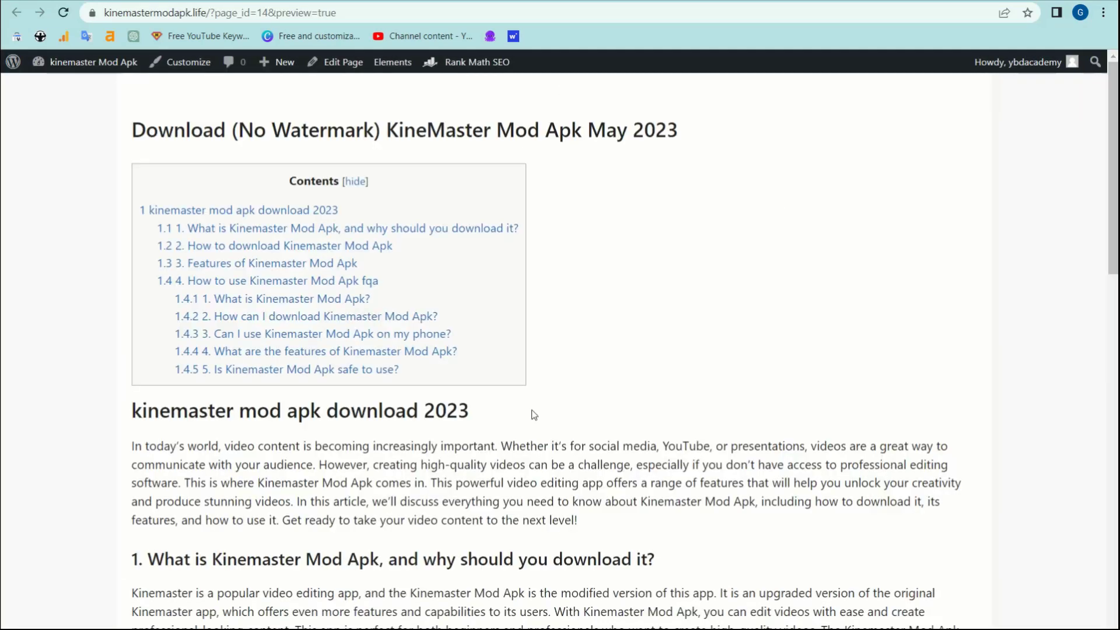
- Check the previewed article down to its FAQ section and expand the first two questions
{"action": "scroll", "coordinate": [564, 502], "scroll_direction": "down", "scroll_amount": 4}
{"action": "scroll", "coordinate": [565, 505], "scroll_direction": "up", "scroll_amount": 4}
{"action": "scroll", "coordinate": [565, 505], "scroll_direction": "down", "scroll_amount": 8}
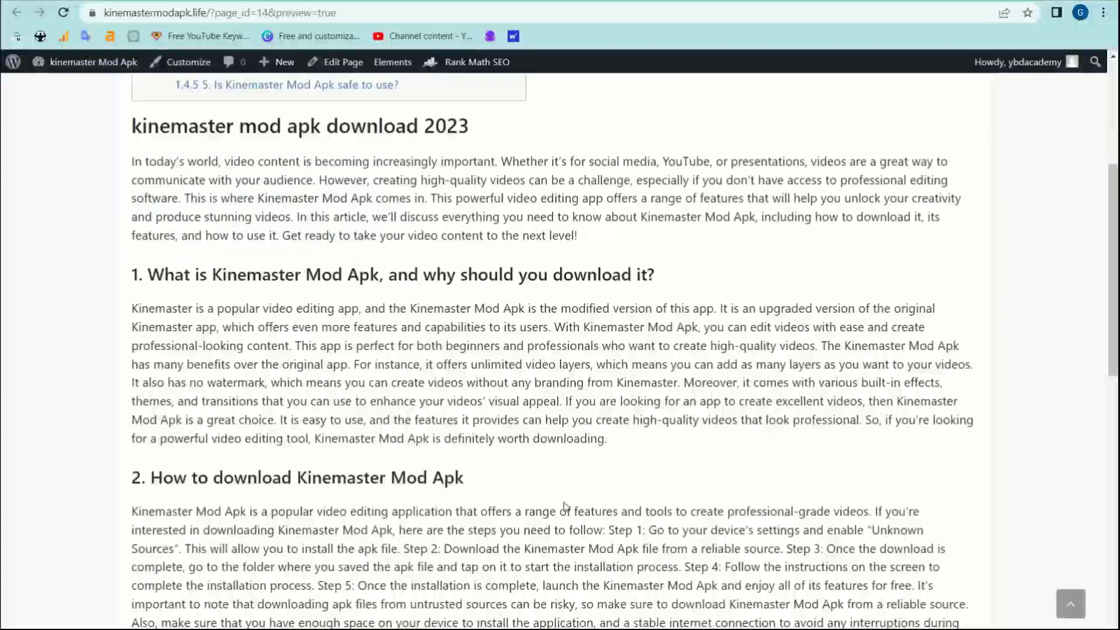
{"action": "scroll", "coordinate": [566, 507], "scroll_direction": "down", "scroll_amount": 9}
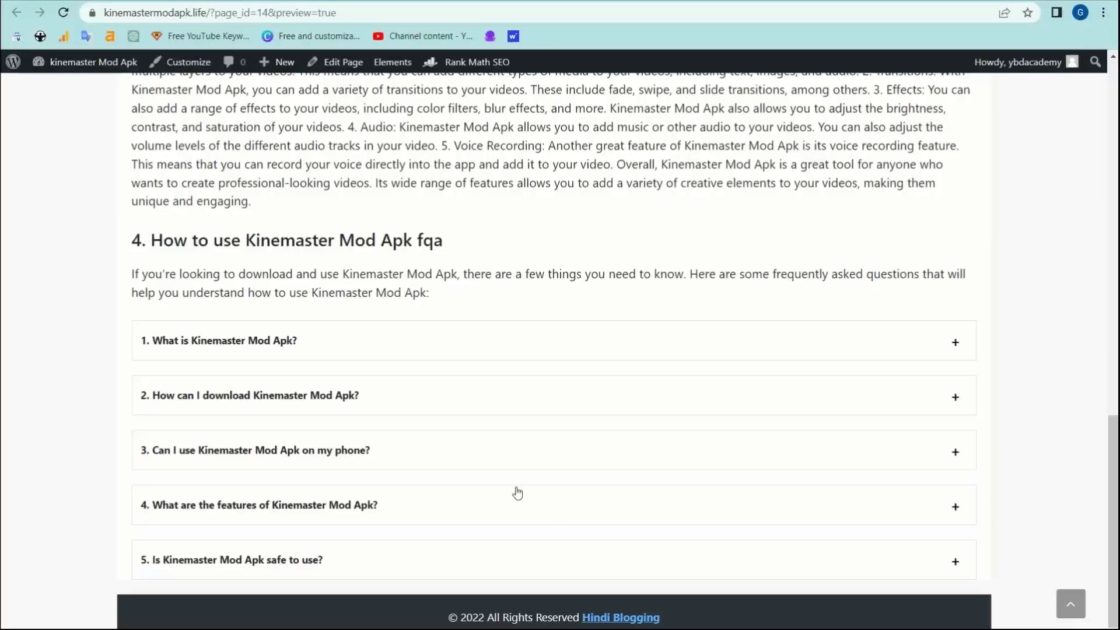
{"action": "left_click", "coordinate": [731, 349]}
{"action": "left_click", "coordinate": [559, 466]}
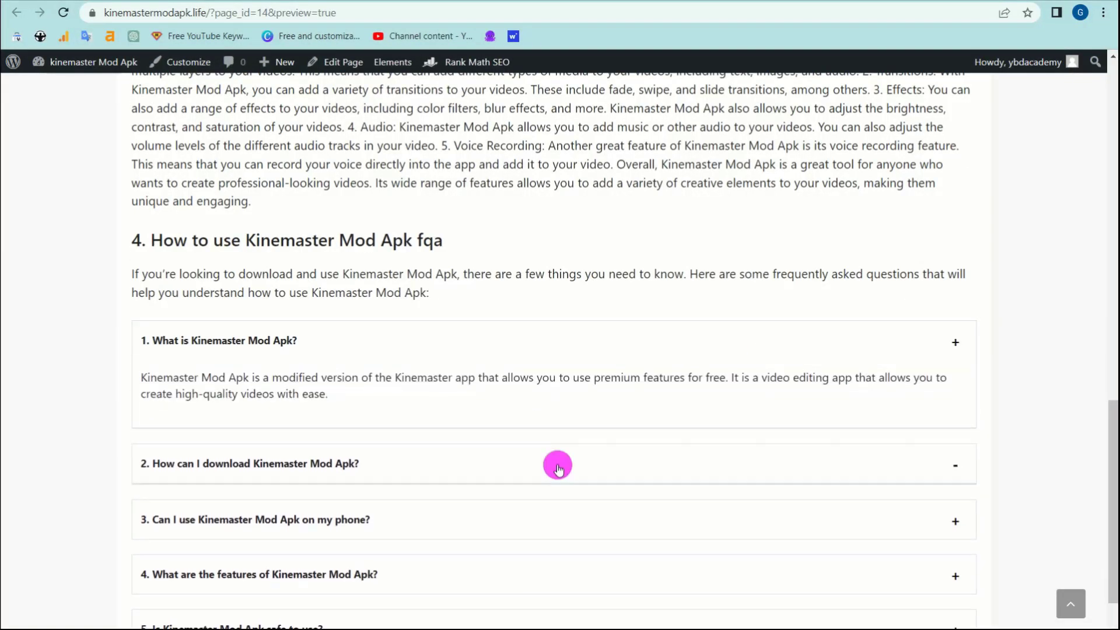
- Review the previewed page's table of contents and the layout of its introduction and numbered article sections
{"action": "scroll", "coordinate": [545, 518], "scroll_direction": "up", "scroll_amount": 2}
{"action": "scroll", "coordinate": [538, 531], "scroll_direction": "up", "scroll_amount": 15}
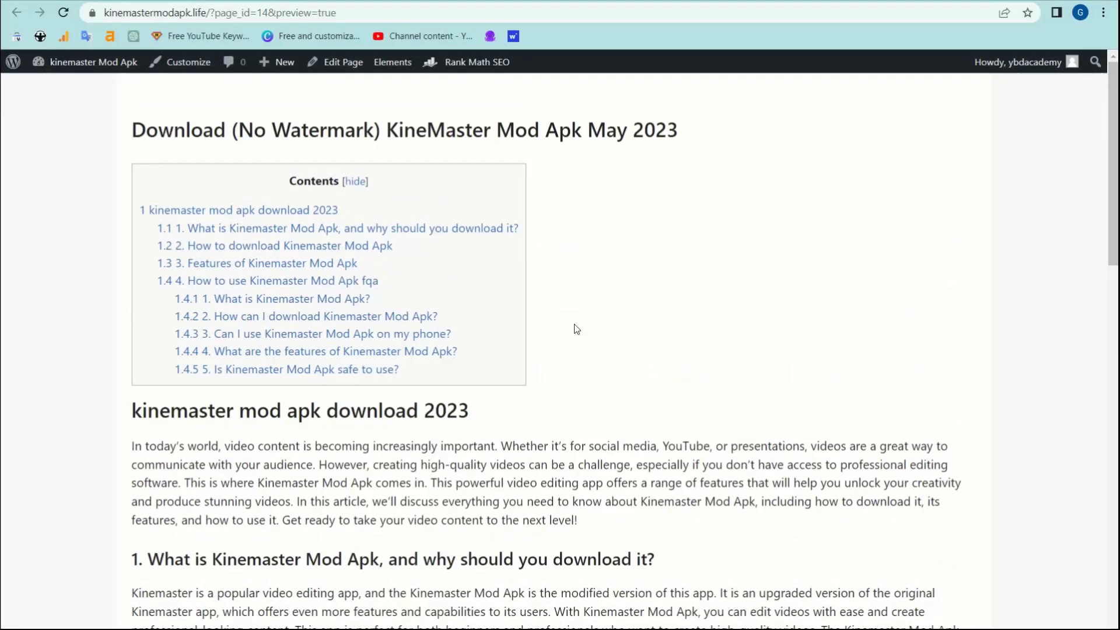
{"action": "scroll", "coordinate": [615, 123], "scroll_direction": "down", "scroll_amount": 2}
{"action": "scroll", "coordinate": [608, 156], "scroll_direction": "up", "scroll_amount": 2}
{"action": "scroll", "coordinate": [600, 292], "scroll_direction": "down", "scroll_amount": 3}
{"action": "scroll", "coordinate": [600, 332], "scroll_direction": "down", "scroll_amount": 3}
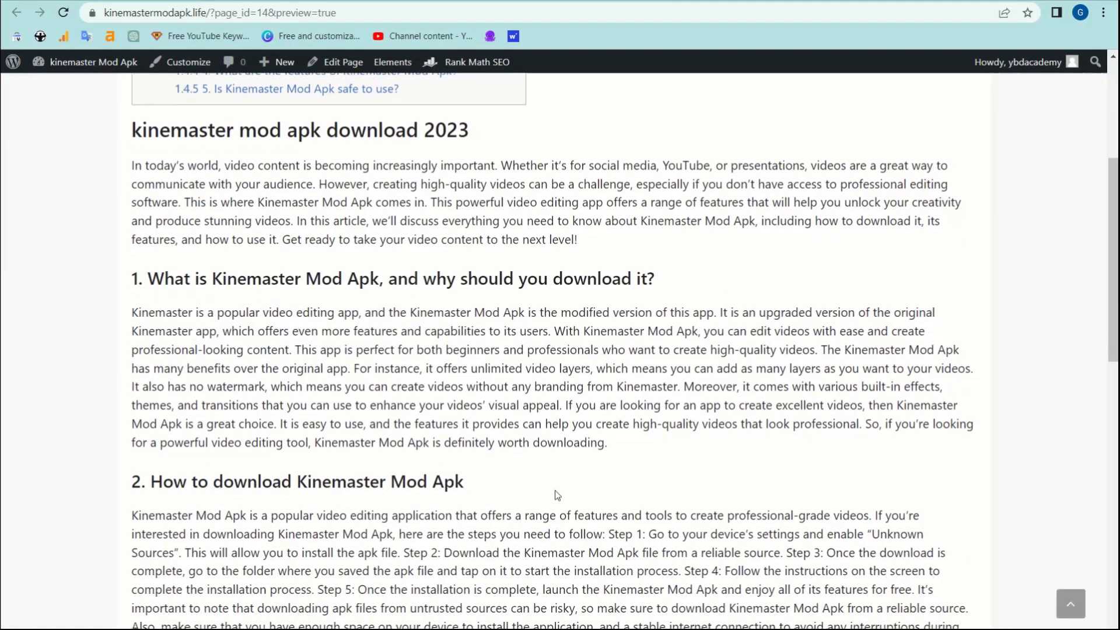
{"action": "scroll", "coordinate": [555, 494], "scroll_direction": "up", "scroll_amount": 2}
{"action": "scroll", "coordinate": [555, 490], "scroll_direction": "down", "scroll_amount": 5}
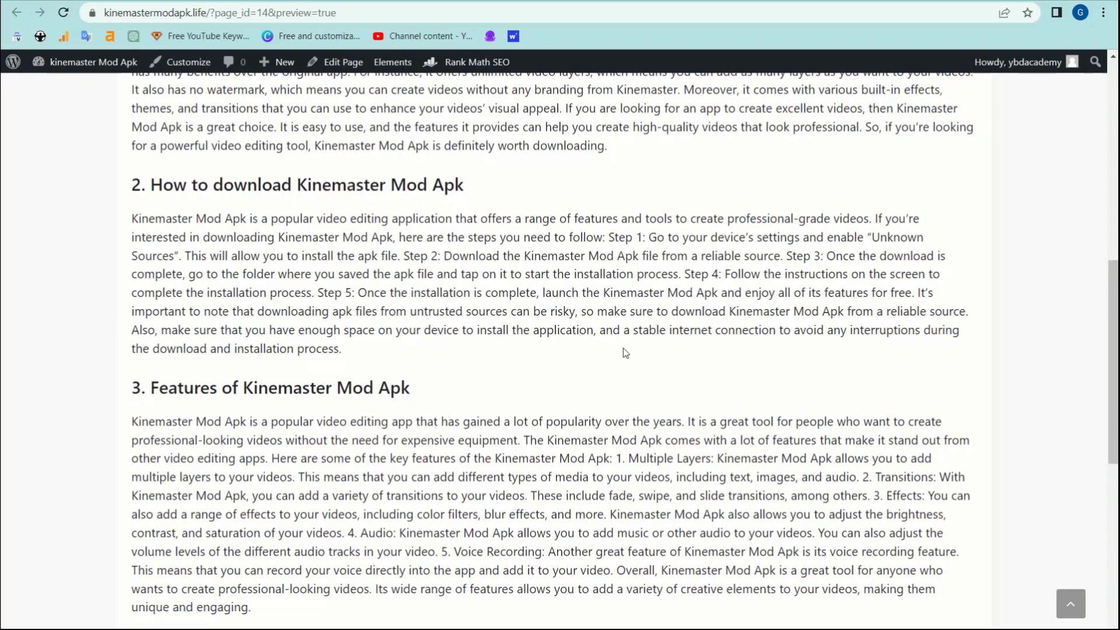
{"action": "scroll", "coordinate": [607, 333], "scroll_direction": "up", "scroll_amount": 5}
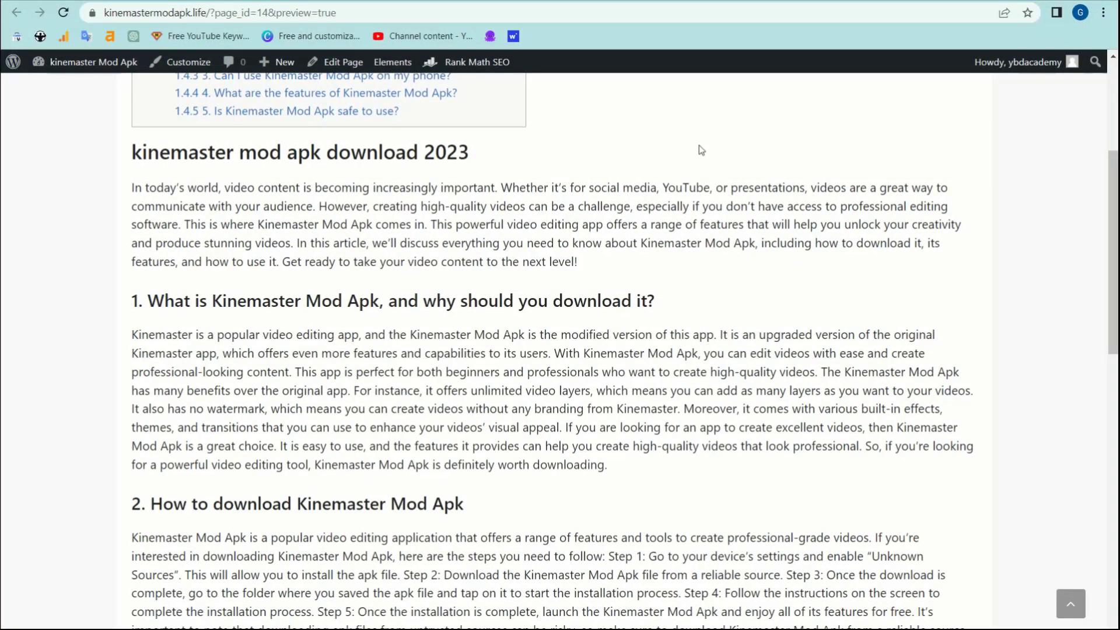
{"action": "key", "text": "ctrl+w"}
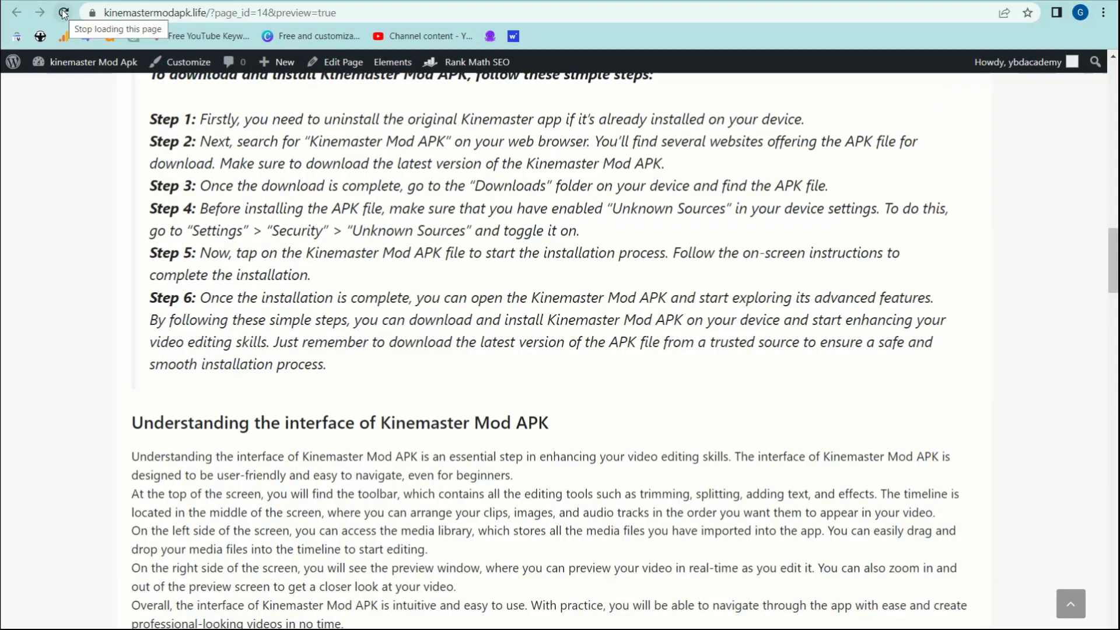
- Check the entries in the previewed page's table of contents, including the nested FAQ questions
{"action": "scroll", "coordinate": [294, 315], "scroll_direction": "up", "scroll_amount": 15}
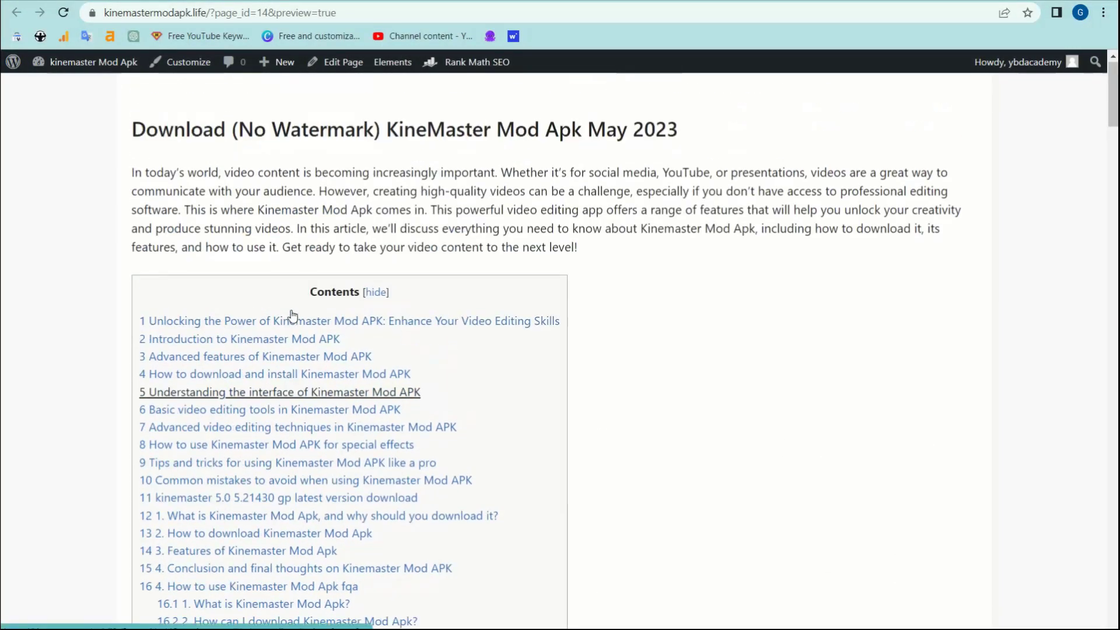
{"action": "scroll", "coordinate": [274, 251], "scroll_direction": "down", "scroll_amount": 4}
{"action": "scroll", "coordinate": [269, 235], "scroll_direction": "down", "scroll_amount": 1}
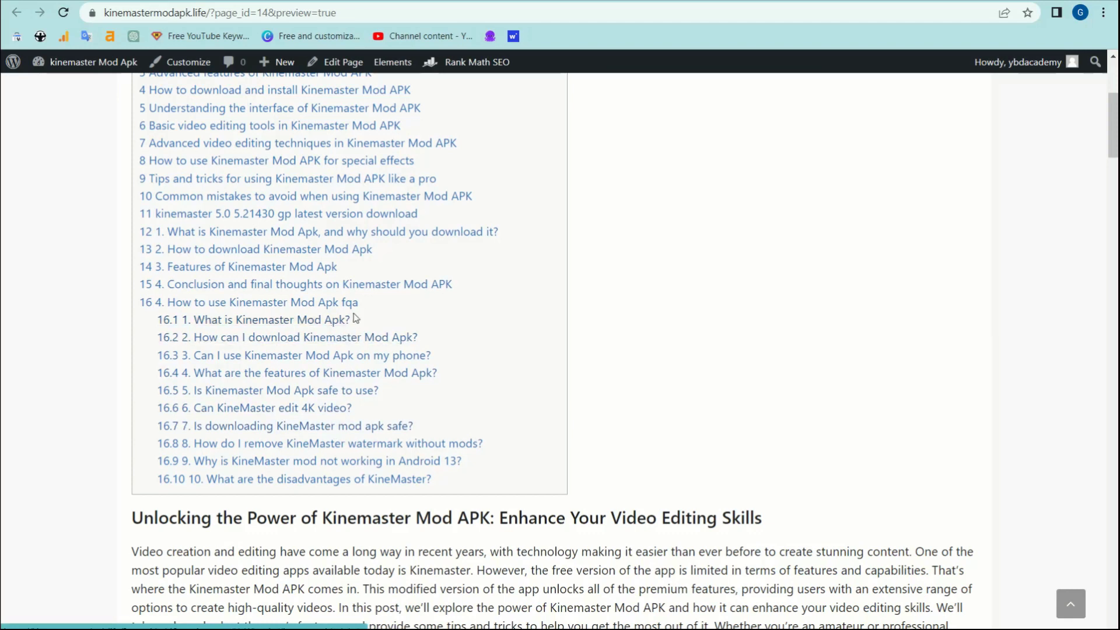
{"action": "scroll", "coordinate": [398, 443], "scroll_direction": "up", "scroll_amount": 4}
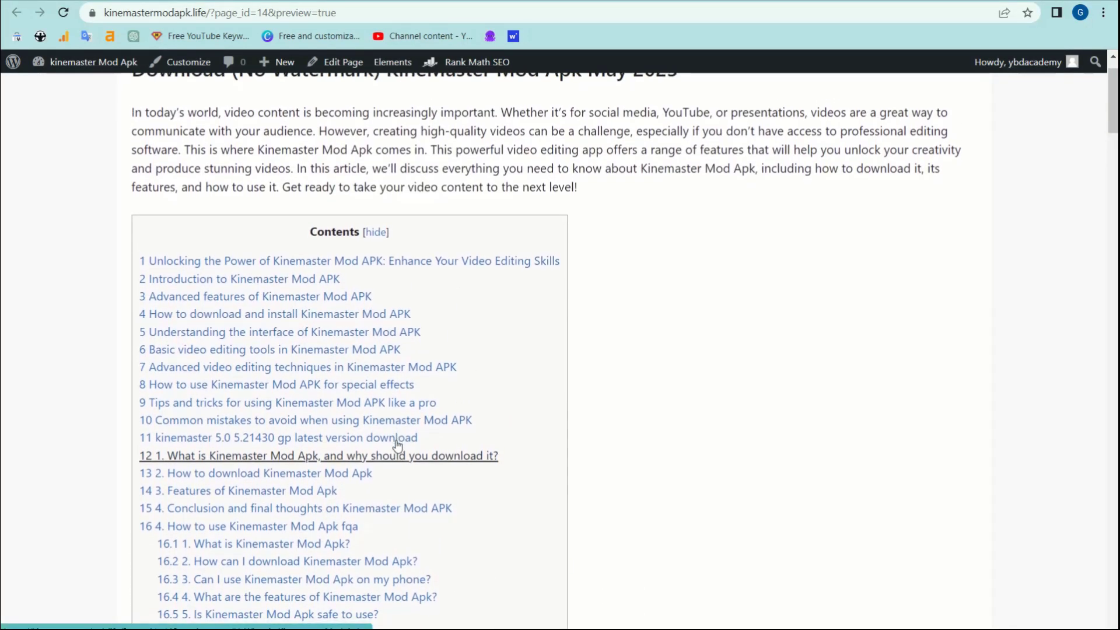
{"action": "scroll", "coordinate": [398, 447], "scroll_direction": "down", "scroll_amount": 1}
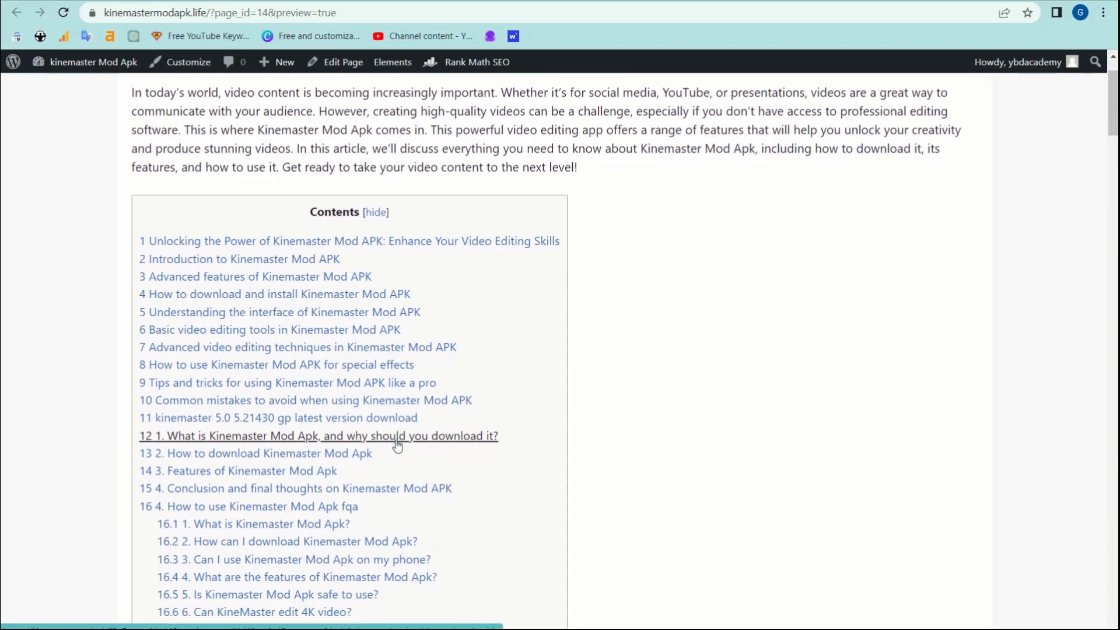
- Read through the previewed article from the download and install section down to the collapsed FAQ questions
{"action": "scroll", "coordinate": [430, 350], "scroll_direction": "down", "scroll_amount": 20}
{"action": "scroll", "coordinate": [430, 348], "scroll_direction": "down", "scroll_amount": 2}
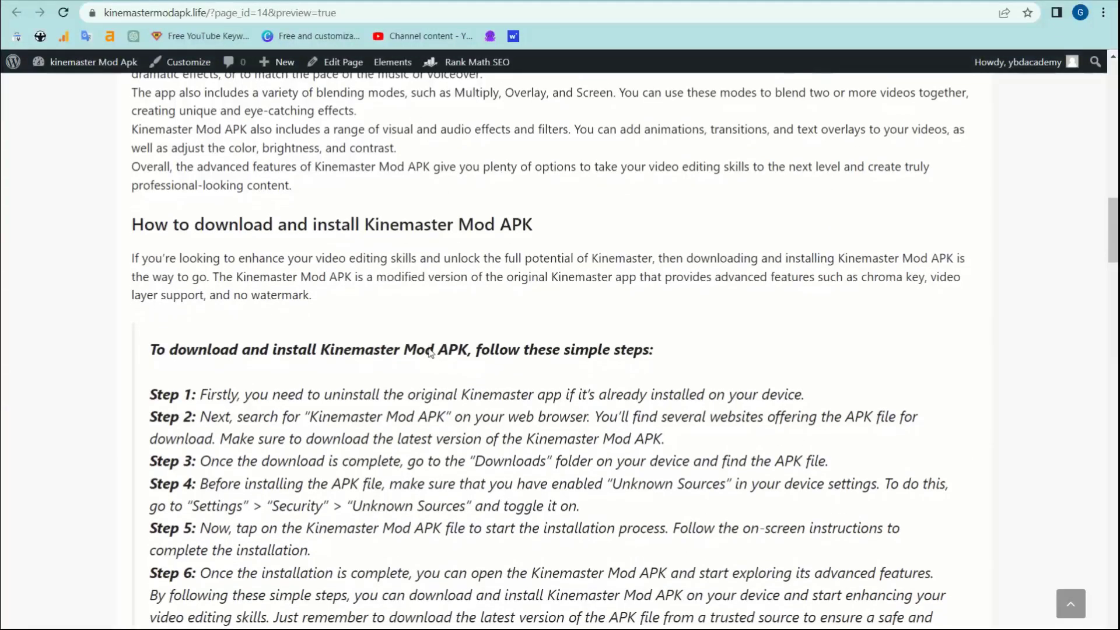
{"action": "scroll", "coordinate": [482, 415], "scroll_direction": "down", "scroll_amount": 14}
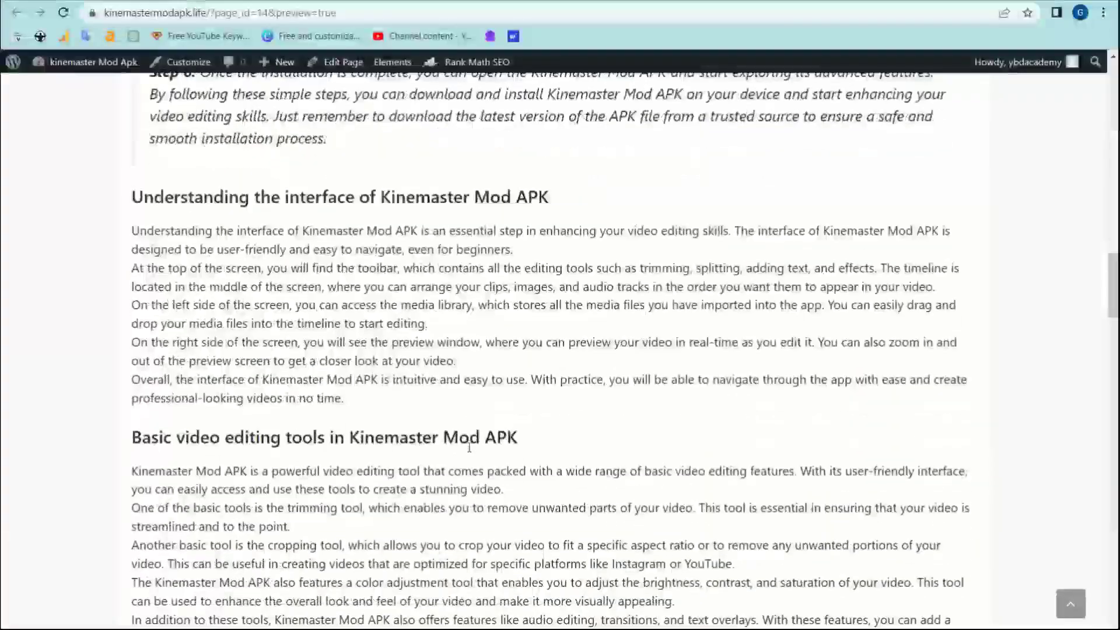
{"action": "scroll", "coordinate": [469, 447], "scroll_direction": "down", "scroll_amount": 12}
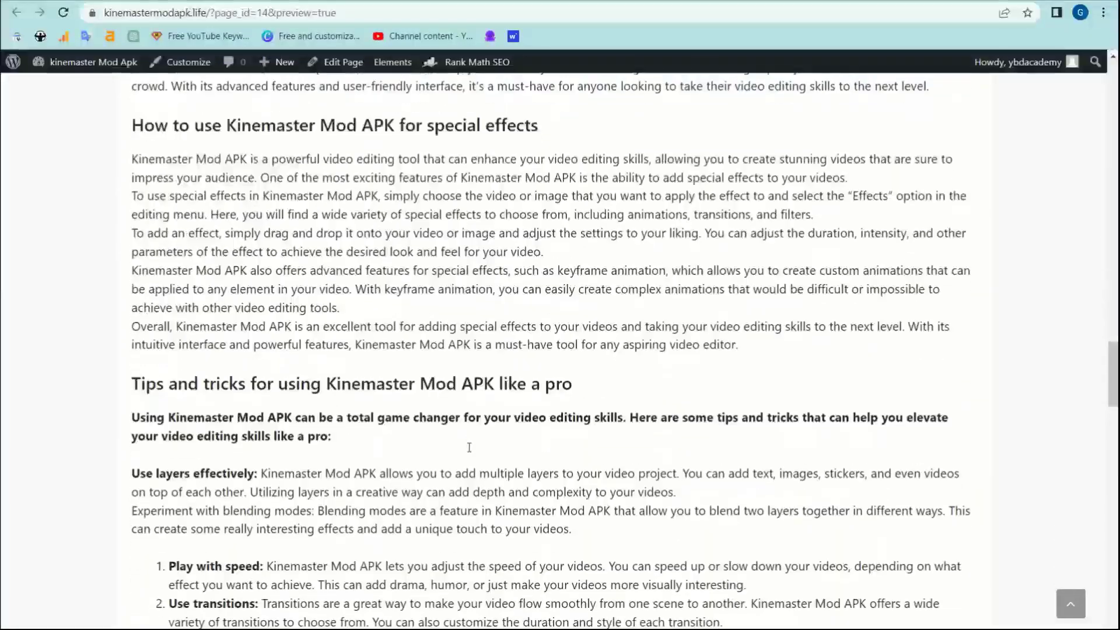
{"action": "scroll", "coordinate": [469, 447], "scroll_direction": "down", "scroll_amount": 7}
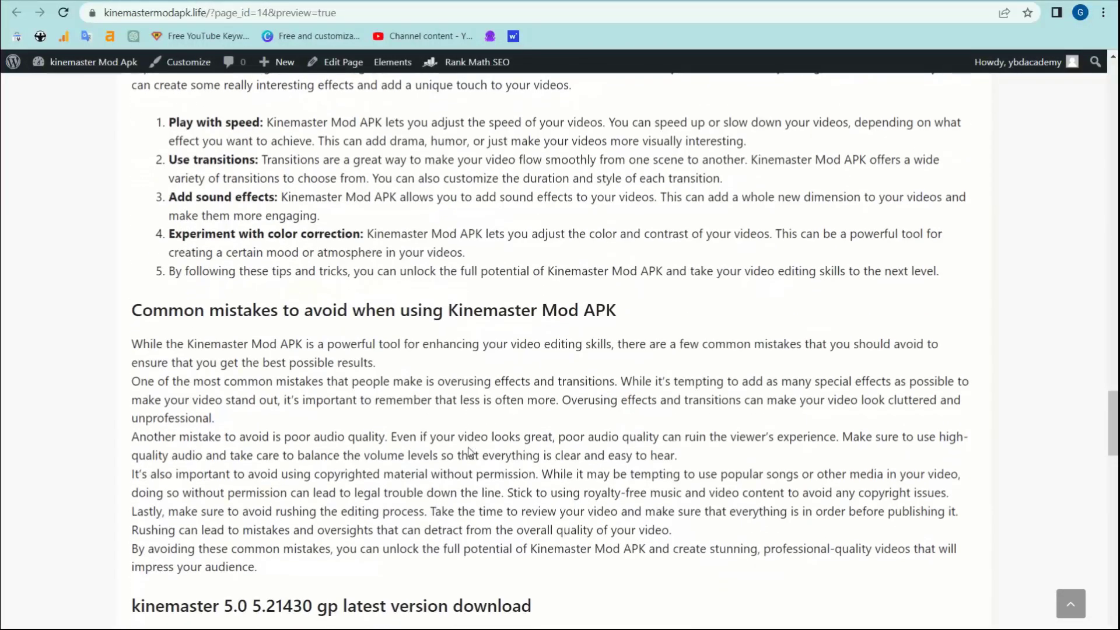
{"action": "scroll", "coordinate": [470, 453], "scroll_direction": "down", "scroll_amount": 3}
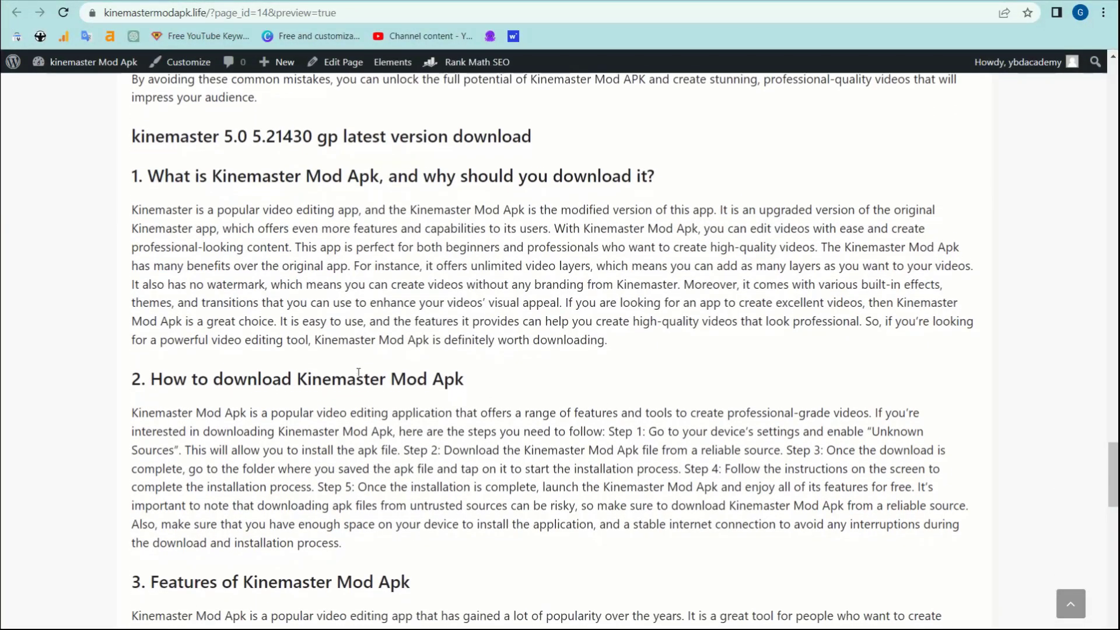
{"action": "scroll", "coordinate": [358, 372], "scroll_direction": "down", "scroll_amount": 15}
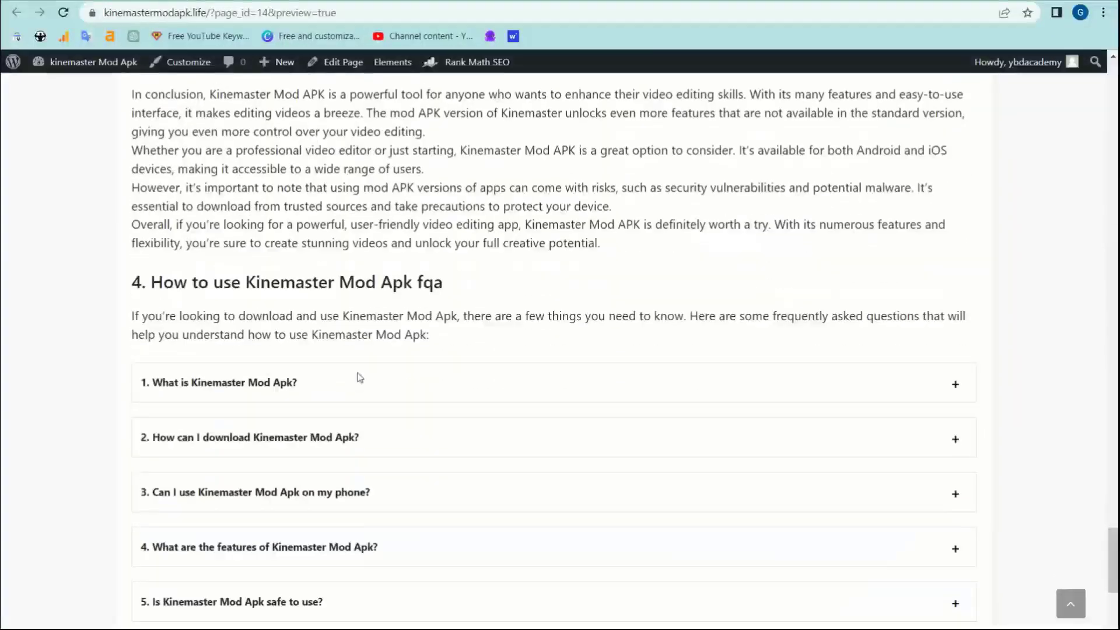
{"action": "scroll", "coordinate": [387, 478], "scroll_direction": "up", "scroll_amount": 16}
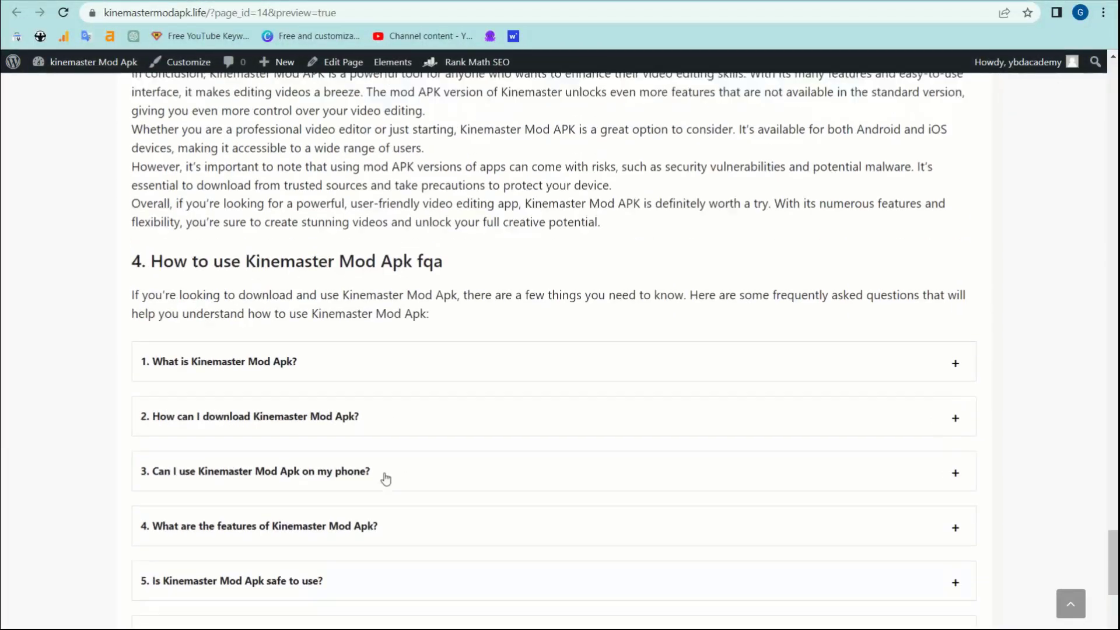
{"action": "scroll", "coordinate": [384, 474], "scroll_direction": "up", "scroll_amount": 2}
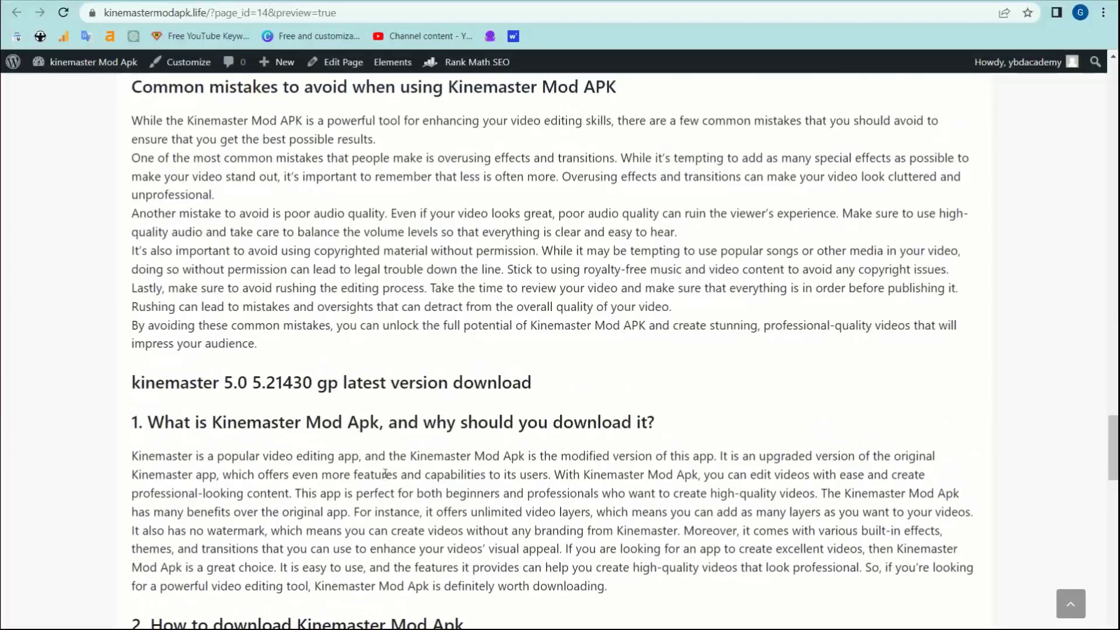
- Close the page preview and look through the whole article in the WordPress editor, returning to its title
{"action": "key", "text": "ctrl+w"}
{"action": "scroll", "coordinate": [460, 357], "scroll_direction": "down", "scroll_amount": 15}
{"action": "scroll", "coordinate": [333, 434], "scroll_direction": "down", "scroll_amount": 1}
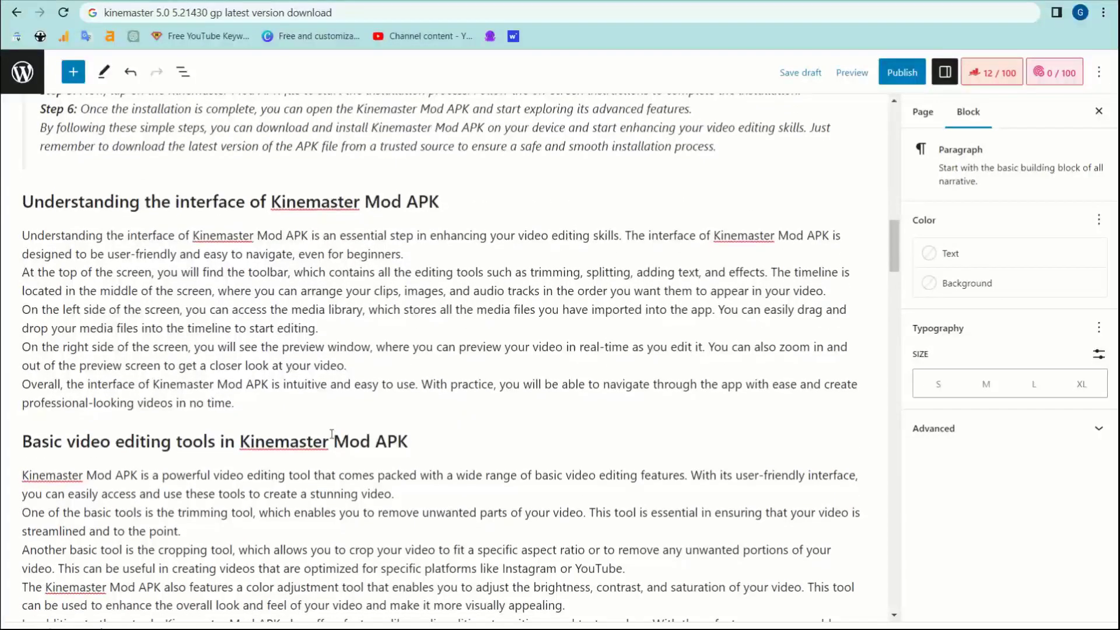
{"action": "scroll", "coordinate": [332, 434], "scroll_direction": "down", "scroll_amount": 10}
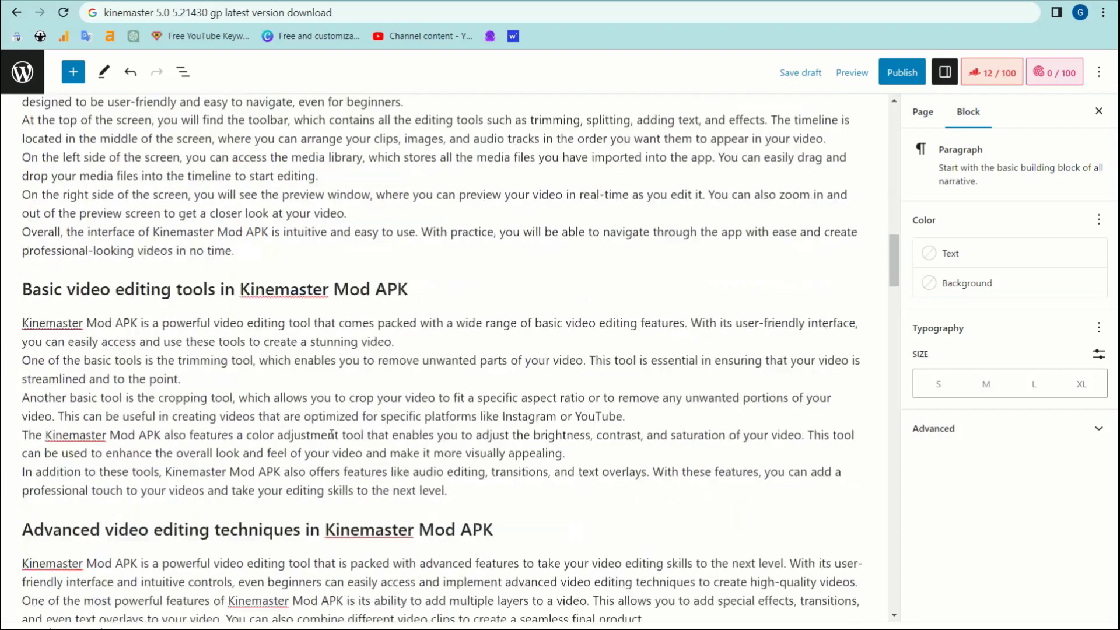
{"action": "scroll", "coordinate": [332, 434], "scroll_direction": "up", "scroll_amount": 20}
{"action": "scroll", "coordinate": [606, 365], "scroll_direction": "down", "scroll_amount": 20}
{"action": "scroll", "coordinate": [605, 365], "scroll_direction": "down", "scroll_amount": 1}
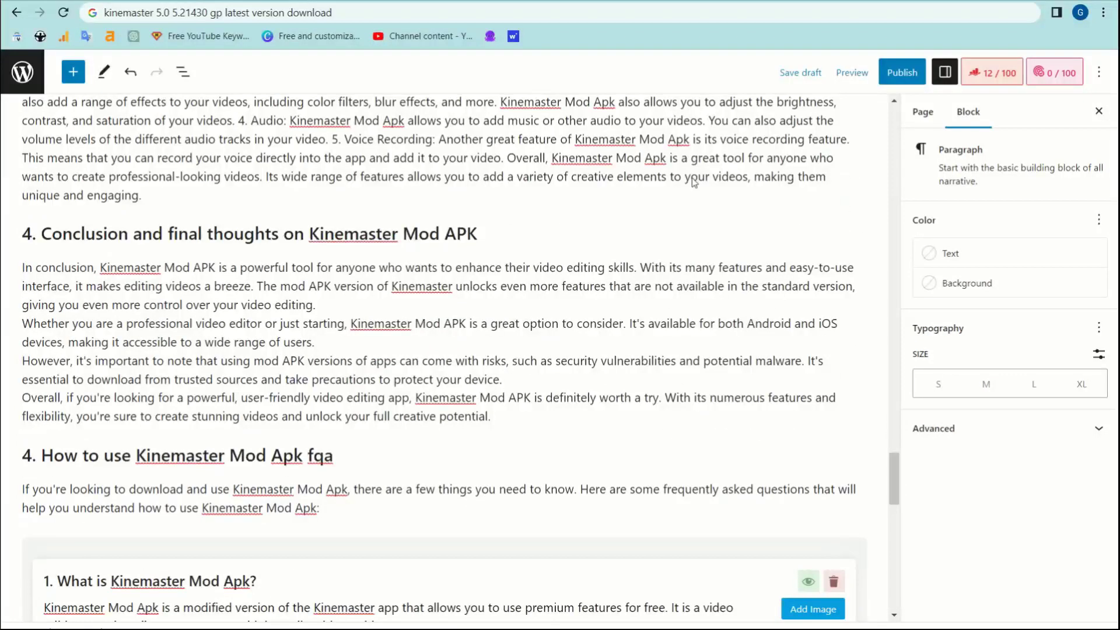
{"action": "scroll", "coordinate": [641, 282], "scroll_direction": "up", "scroll_amount": 20}
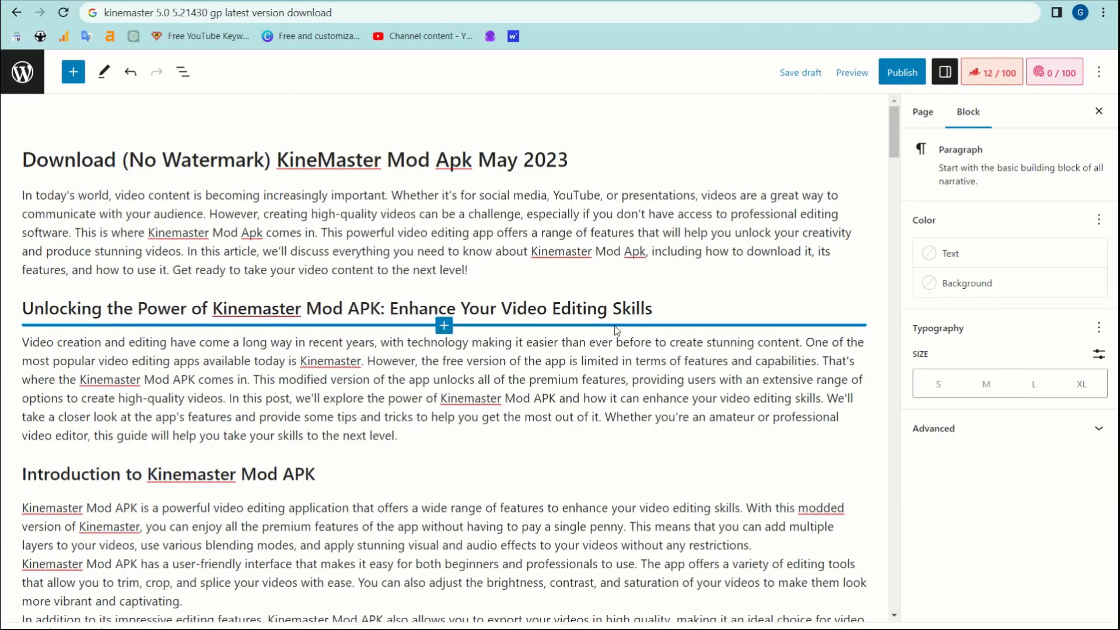
{"action": "mouse_move", "coordinate": [531, 456]}
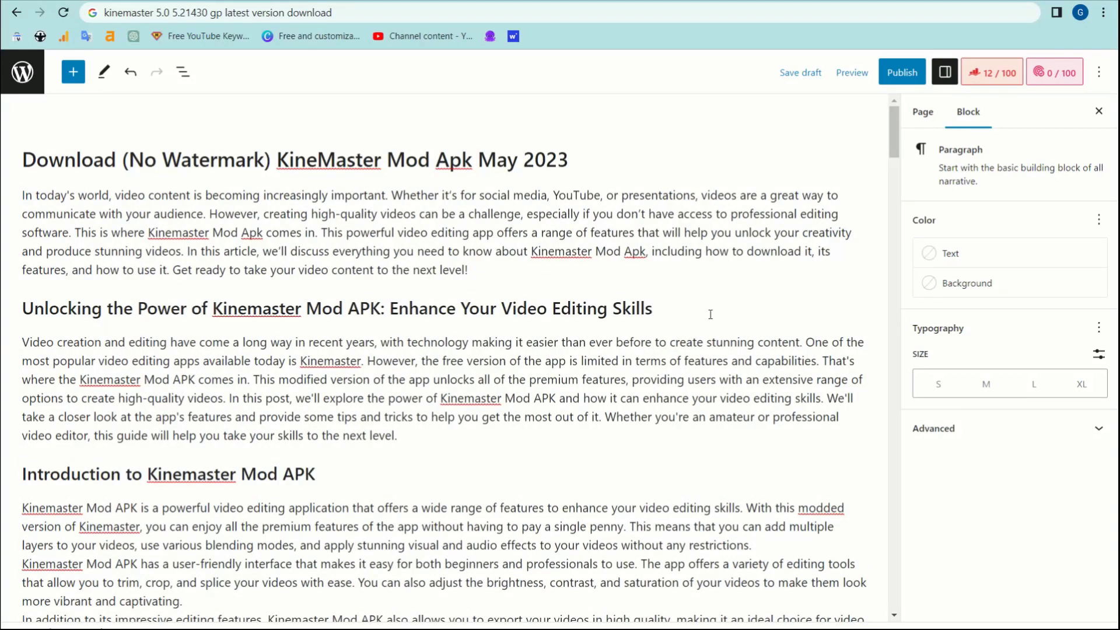
- Open the page's Rank Math settings, look at Content AI and review the Focus Keyword field and Basic SEO checklist
{"action": "left_click", "coordinate": [990, 82]}
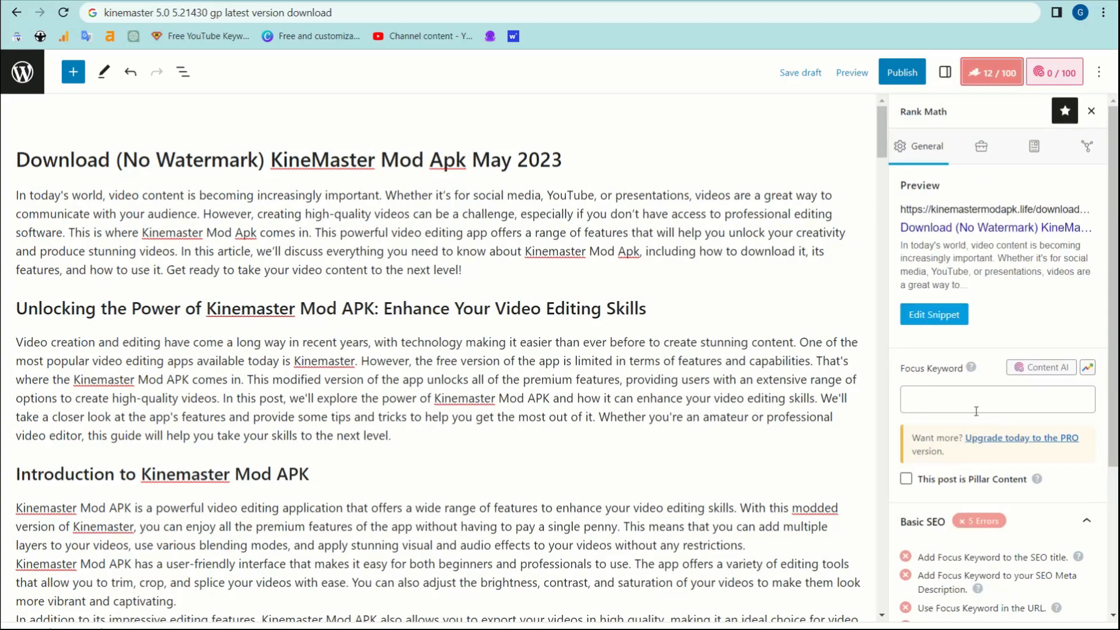
{"action": "scroll", "coordinate": [977, 411], "scroll_direction": "down", "scroll_amount": 2}
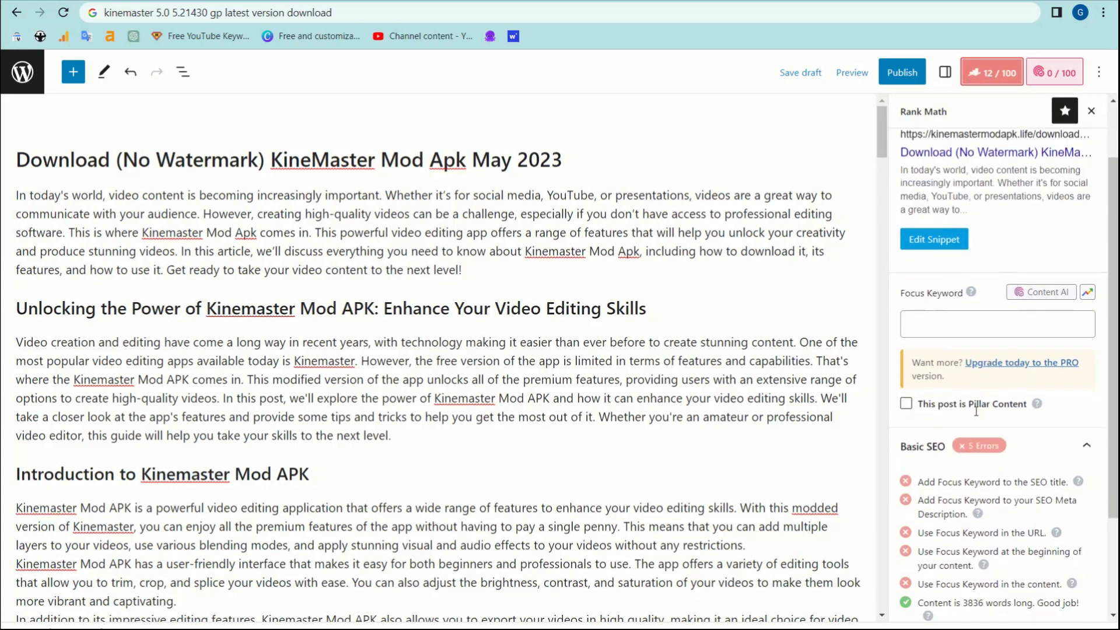
{"action": "left_click", "coordinate": [1036, 282]}
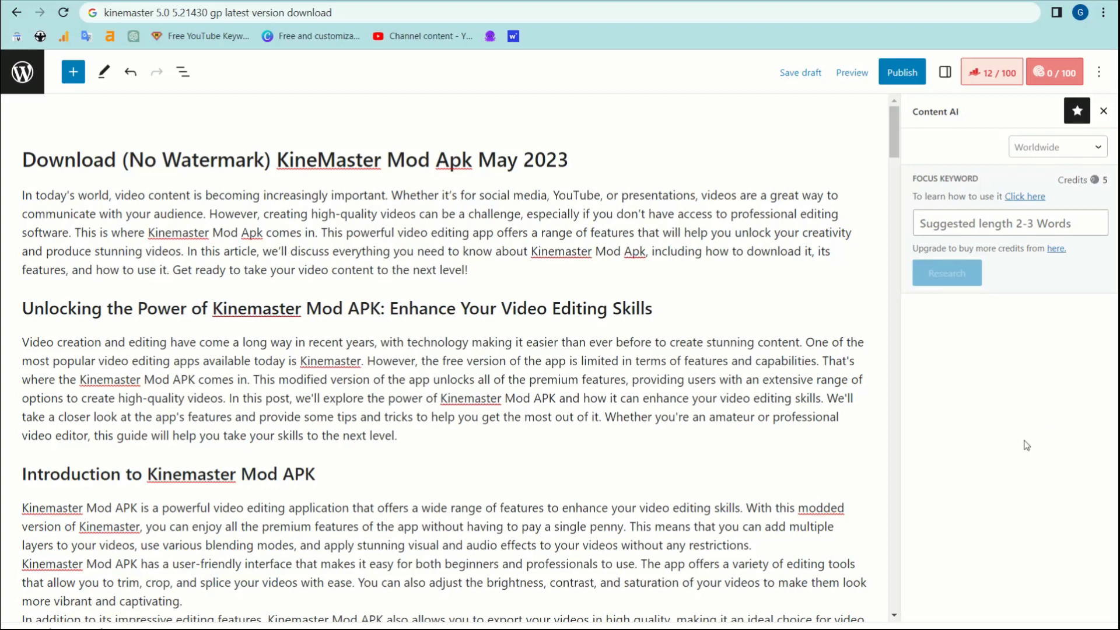
{"action": "left_click", "coordinate": [1022, 223]}
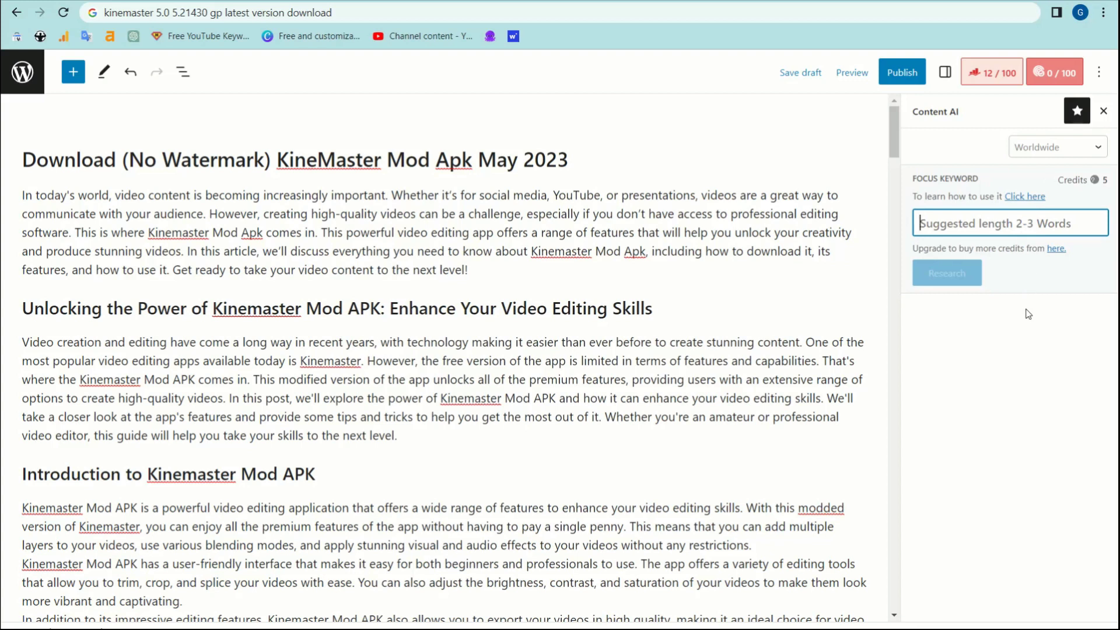
{"action": "left_click", "coordinate": [999, 79]}
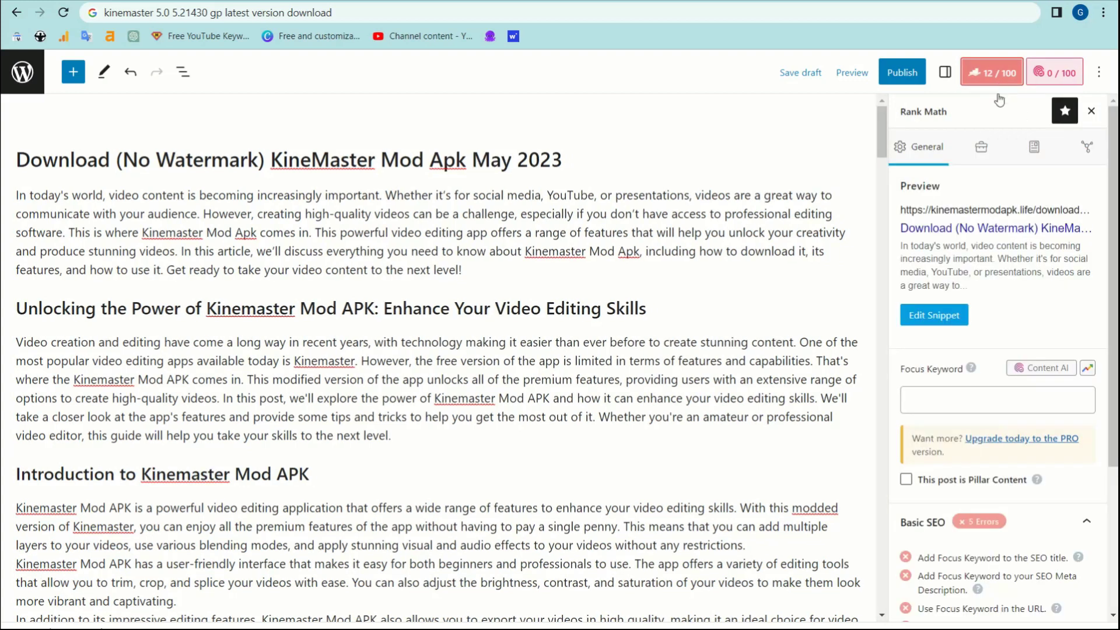
{"action": "scroll", "coordinate": [963, 350], "scroll_direction": "down", "scroll_amount": 2}
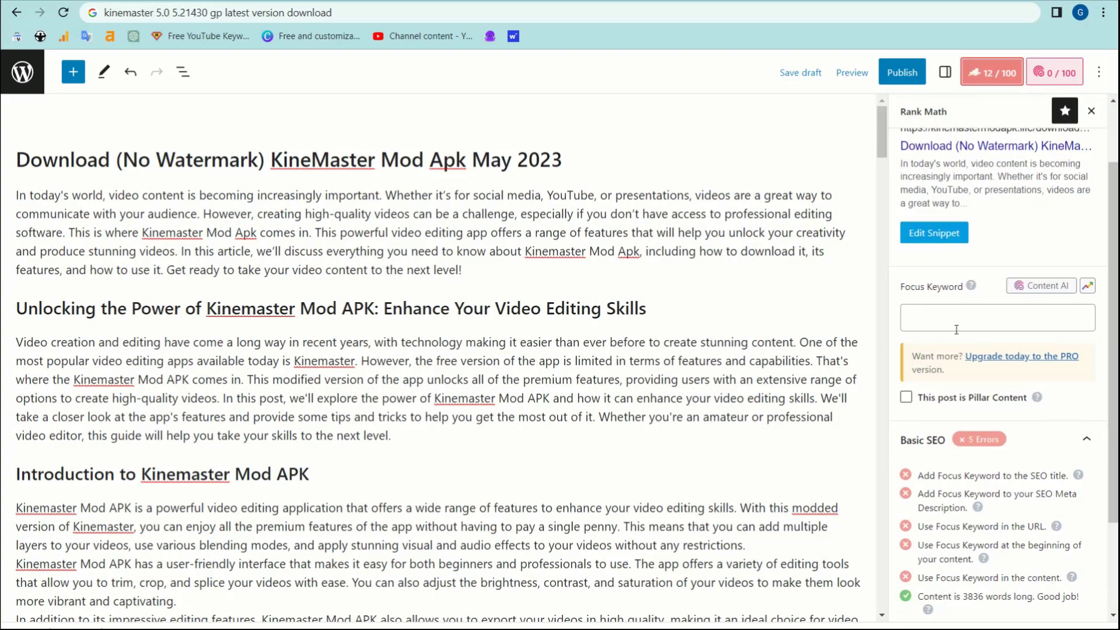
{"action": "scroll", "coordinate": [977, 496], "scroll_direction": "down", "scroll_amount": 3}
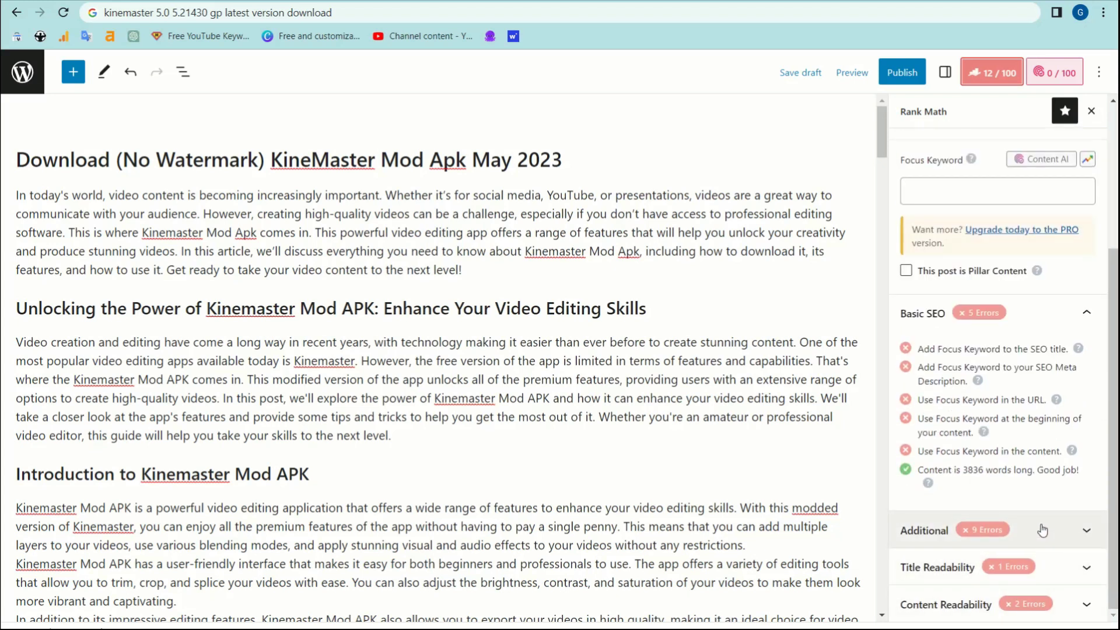
{"action": "scroll", "coordinate": [1041, 534], "scroll_direction": "up", "scroll_amount": 5}
- Look over the Content AI settings and Rank Math's Advanced robots and Schema options for the page
{"action": "left_click", "coordinate": [1054, 72]}
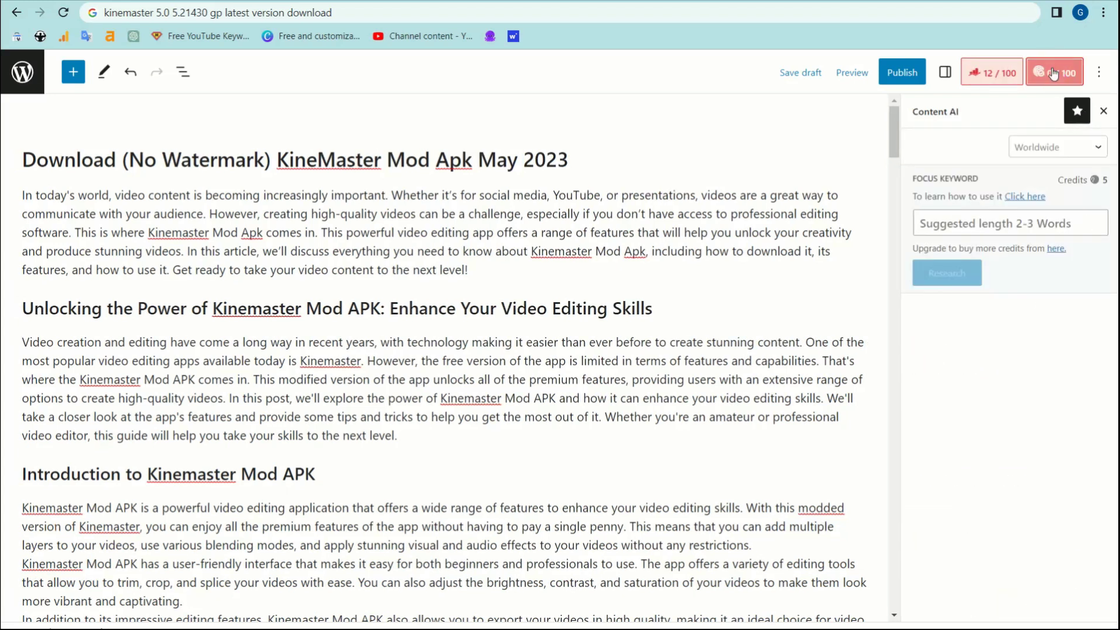
{"action": "left_click", "coordinate": [1054, 72]}
{"action": "left_click", "coordinate": [1054, 73]}
{"action": "left_click", "coordinate": [1054, 72]}
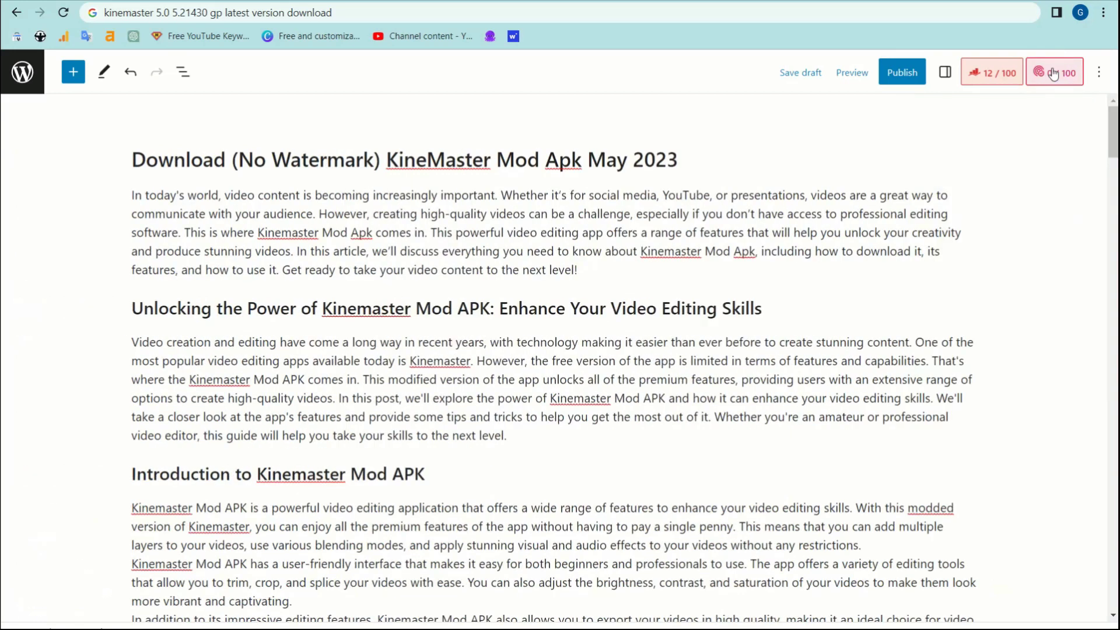
{"action": "left_click", "coordinate": [1053, 69]}
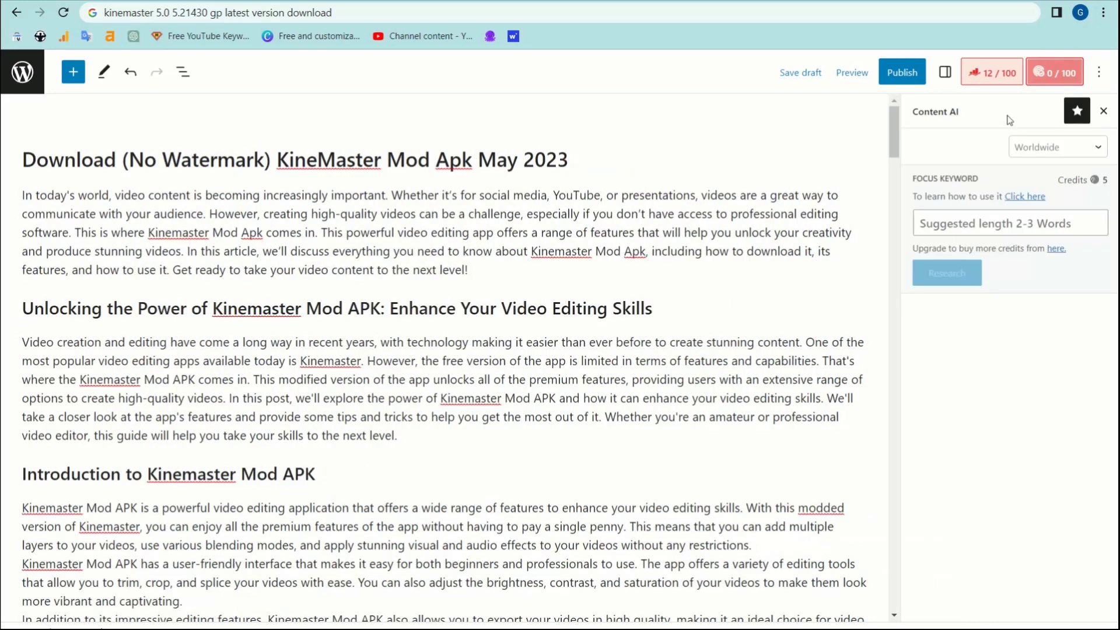
{"action": "left_click", "coordinate": [992, 73]}
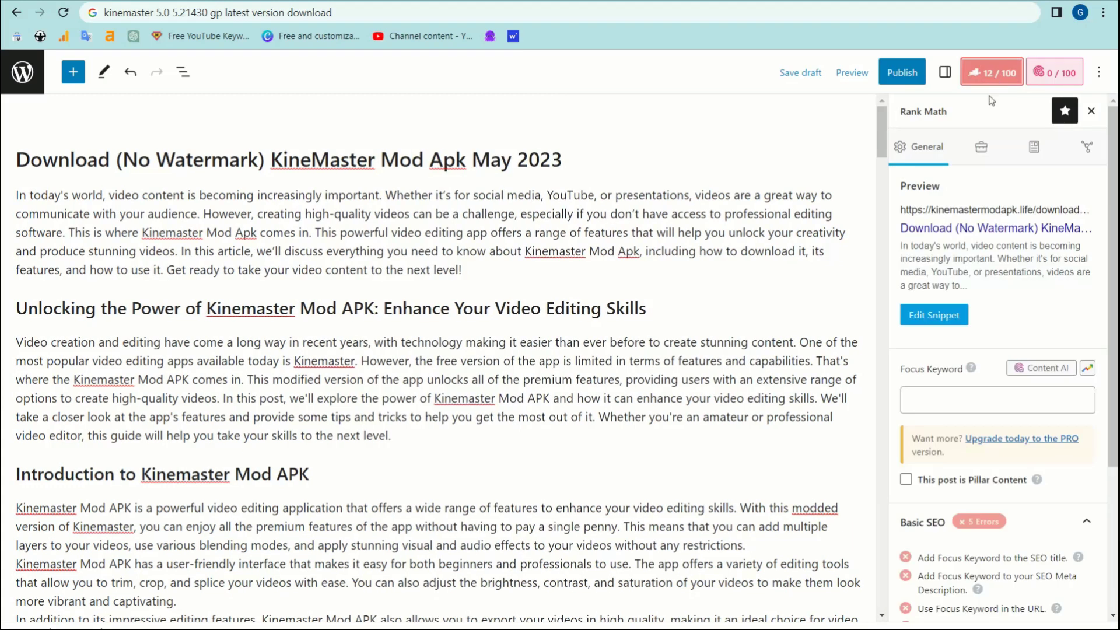
{"action": "left_click", "coordinate": [985, 146]}
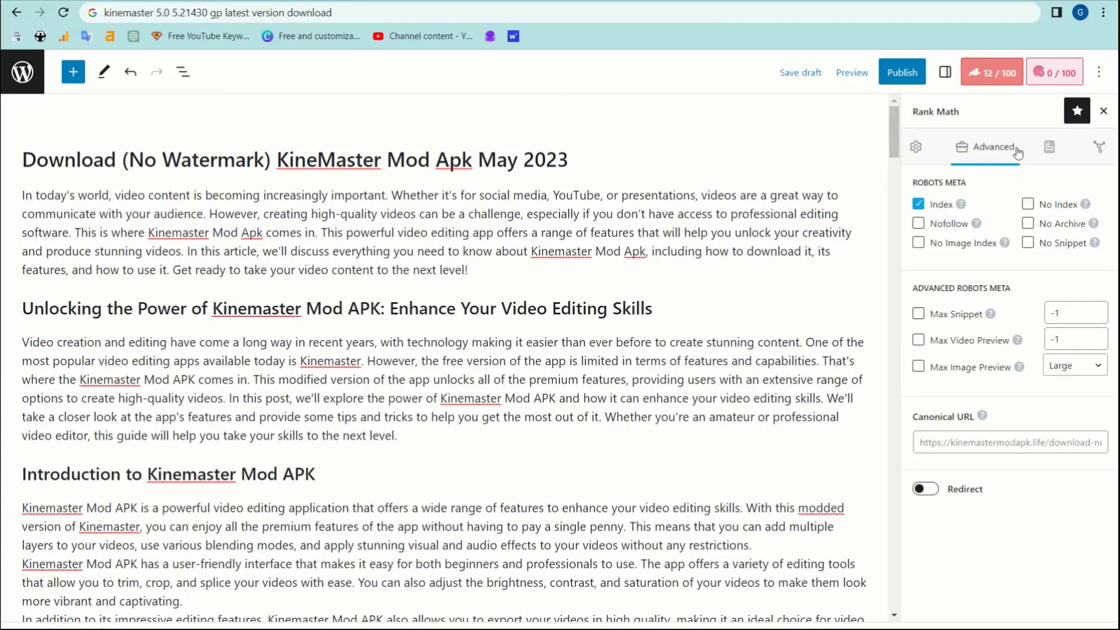
{"action": "left_click", "coordinate": [1048, 147]}
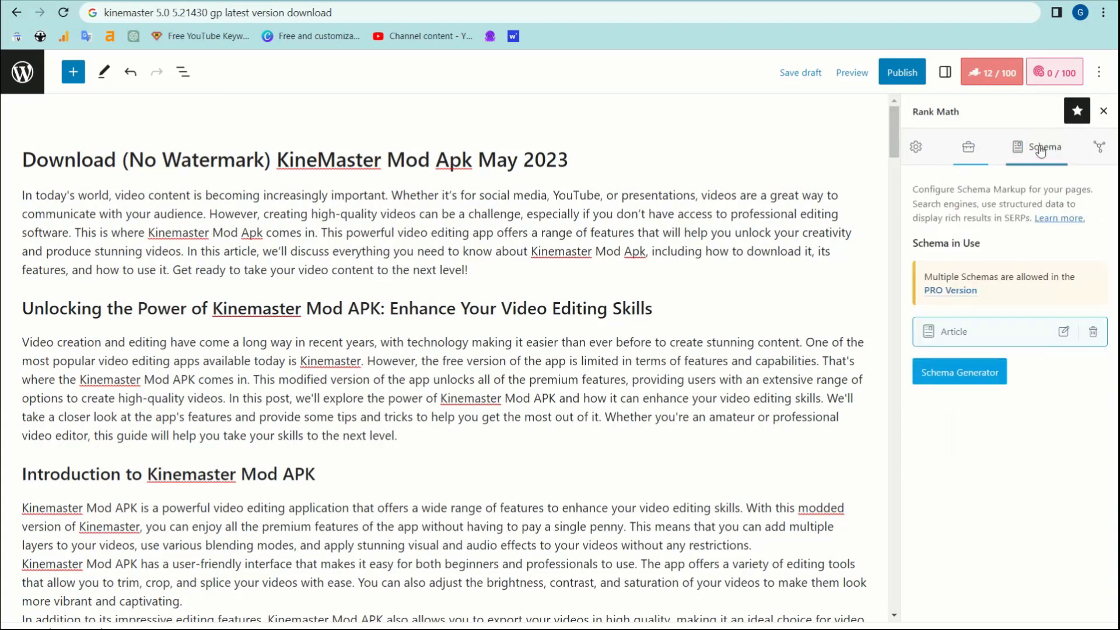
{"action": "left_click", "coordinate": [968, 148]}
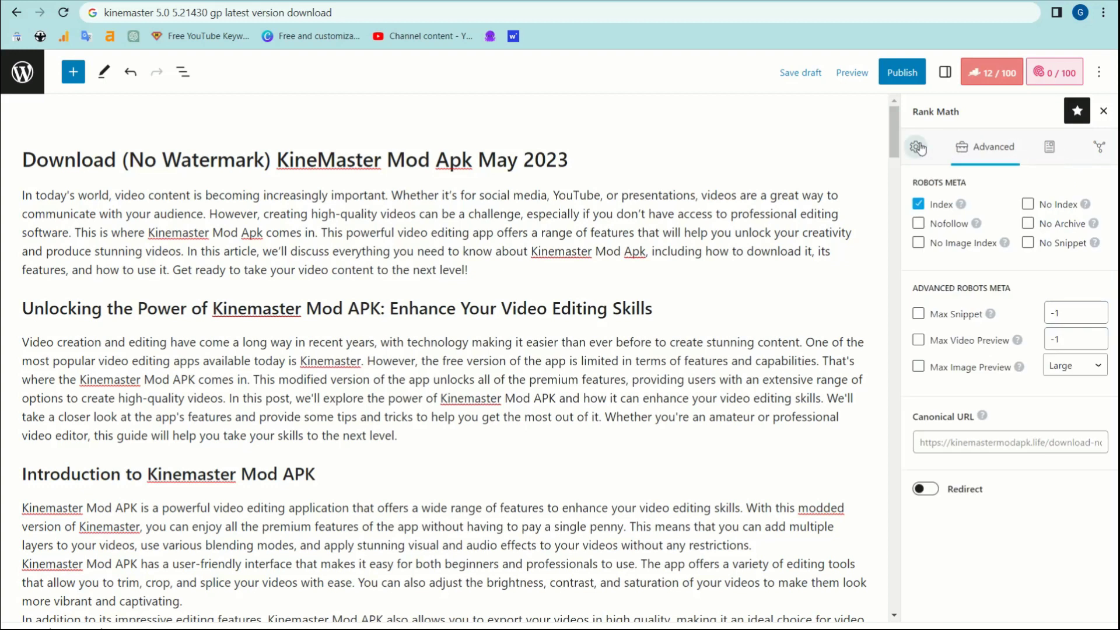
- Return to Rank Math's general settings with the Focus Keyword field, and check the copied text by pasting it into the browser address
{"action": "left_click", "coordinate": [916, 148]}
{"action": "scroll", "coordinate": [961, 390], "scroll_direction": "down", "scroll_amount": 2}
{"action": "left_click", "coordinate": [957, 265]}
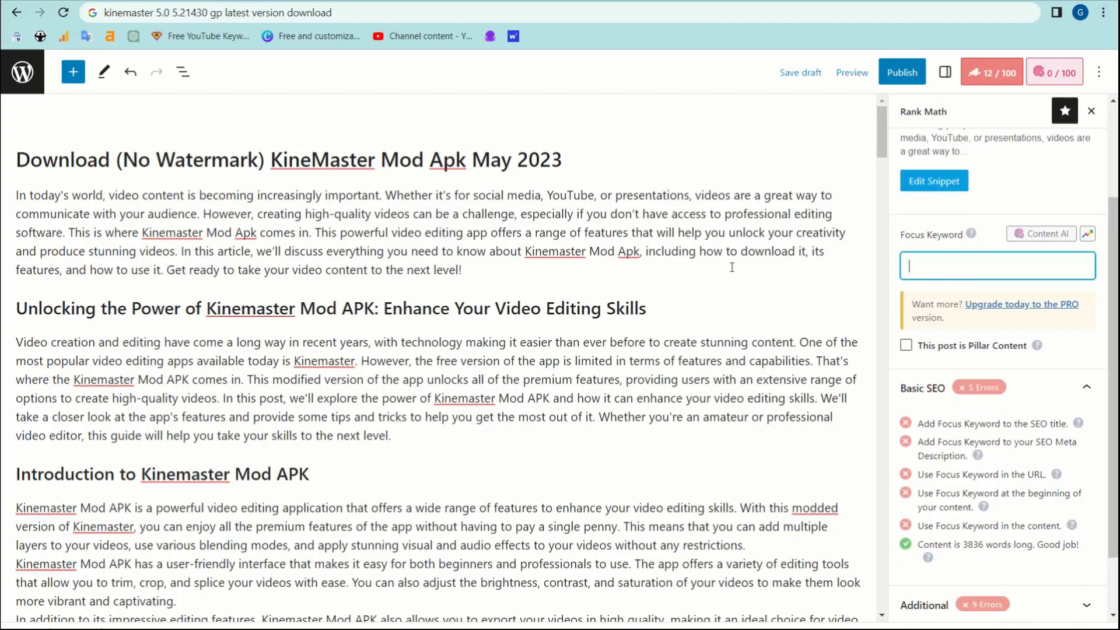
{"action": "left_click", "coordinate": [557, 14]}
{"action": "type", "text": "Download Kinemaster Pro Mod Apk Latest Version 2023 (Fully Unlocked + No Watermark). Best Video Editing App - Download KineMaster Mod APK!"}
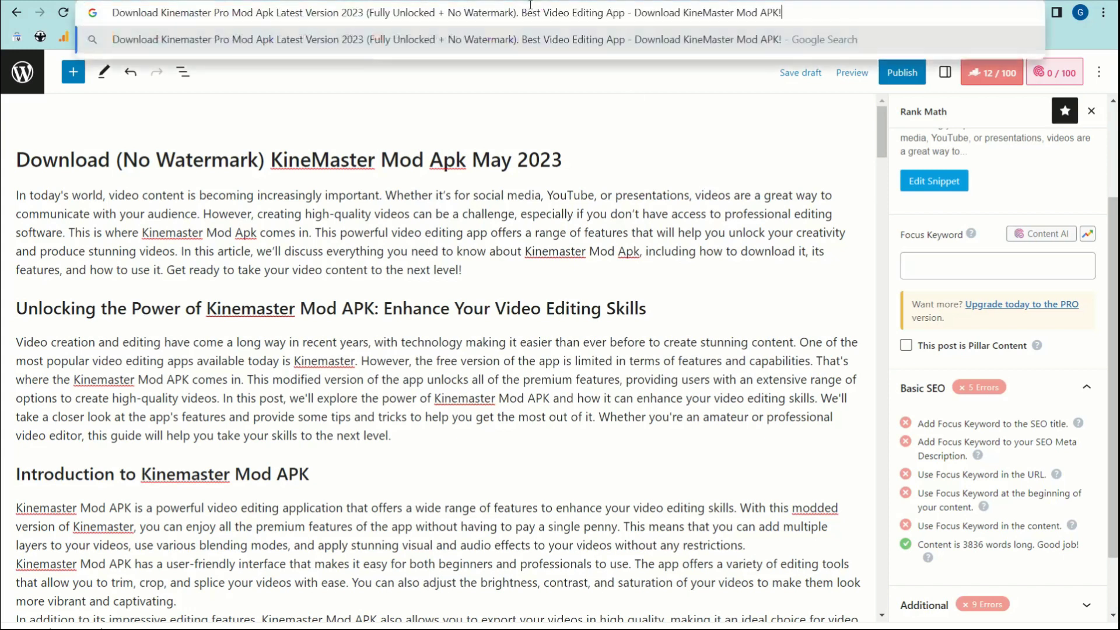
- Copy "KineMaster Mod Apk" from the page title and add it as the Rank Math focus keyword
{"action": "double_click", "coordinate": [280, 157]}
{"action": "left_click", "coordinate": [463, 169]}
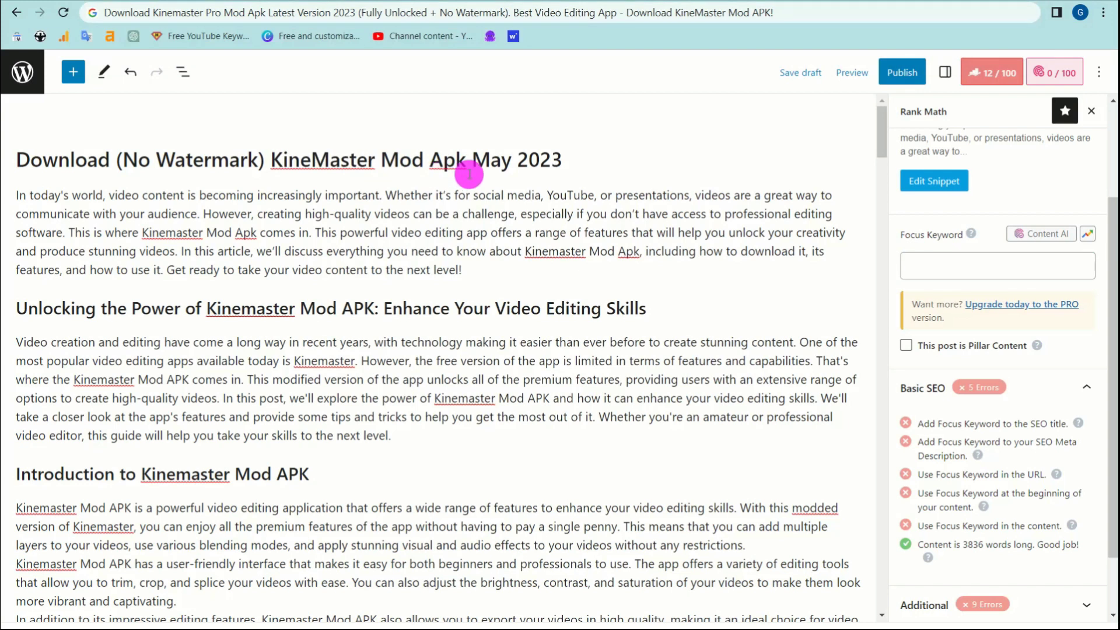
{"action": "left_click_drag", "start_coordinate": [471, 157], "coordinate": [270, 159]}
{"action": "key", "text": "ctrl+c"}
{"action": "left_click", "coordinate": [961, 268]}
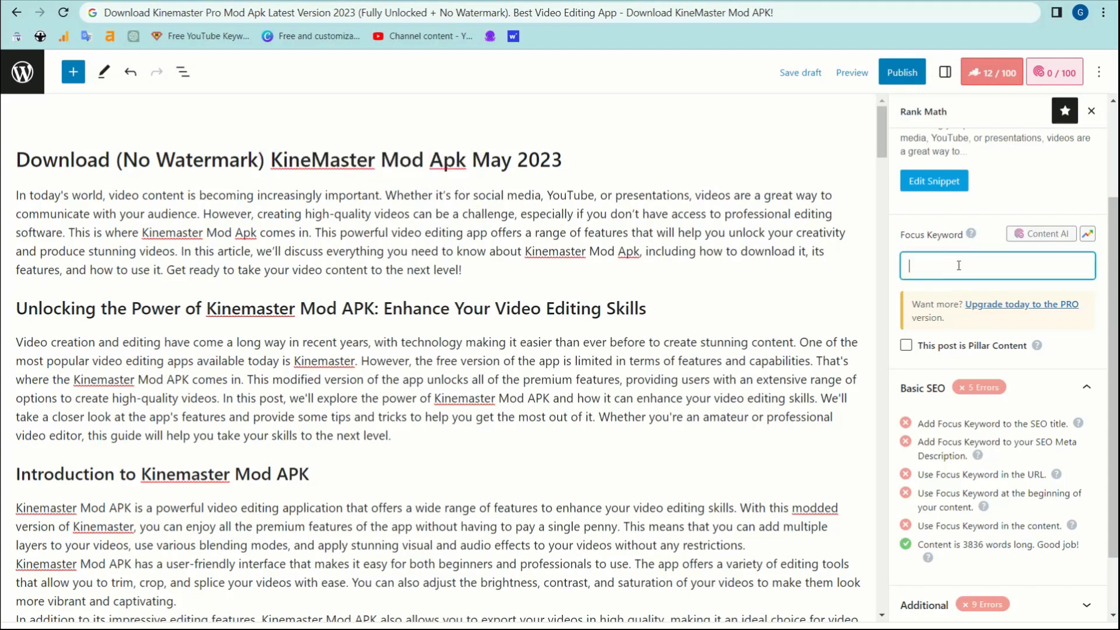
{"action": "key", "text": "ctrl+v"}
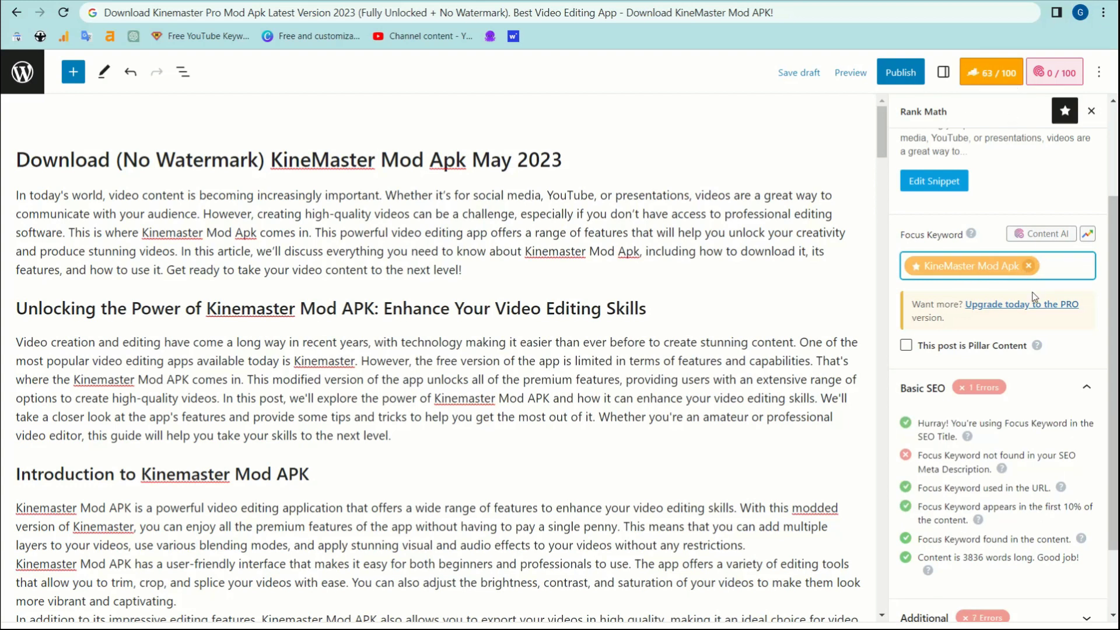
{"action": "key", "text": "ctrl+v"}
{"action": "scroll", "coordinate": [303, 380], "scroll_direction": "down", "scroll_amount": 9}
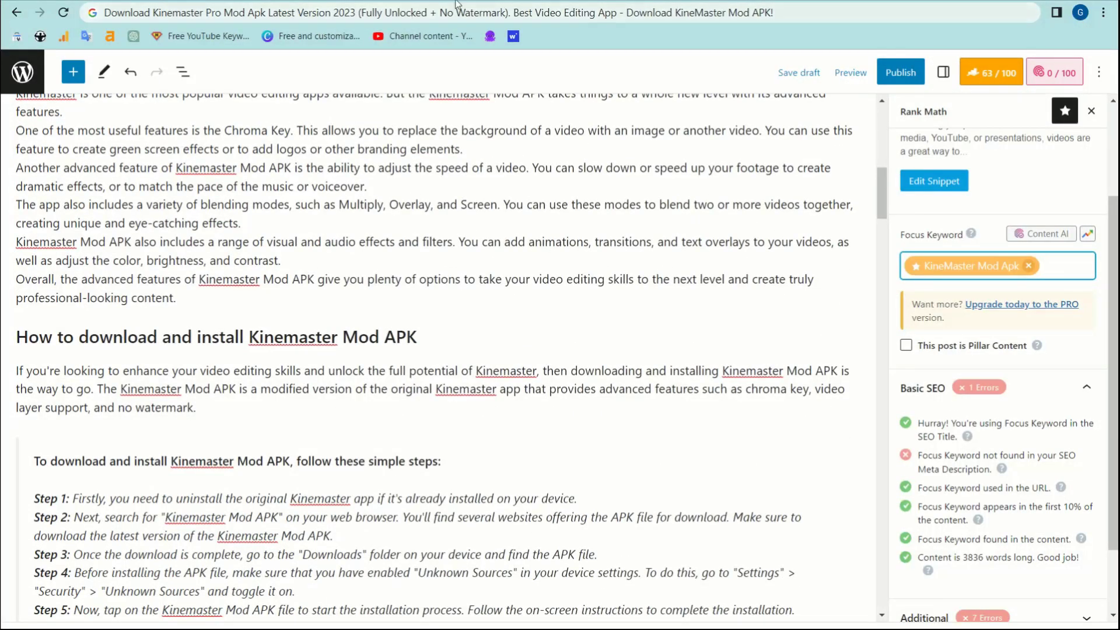
- Copy the query "kinemaster mod apk download" from the Google search and add it as a second focus keyword
{"action": "key", "text": "alt+Left"}
{"action": "left_click", "coordinate": [461, 14]}
{"action": "left_click", "coordinate": [360, 79]}
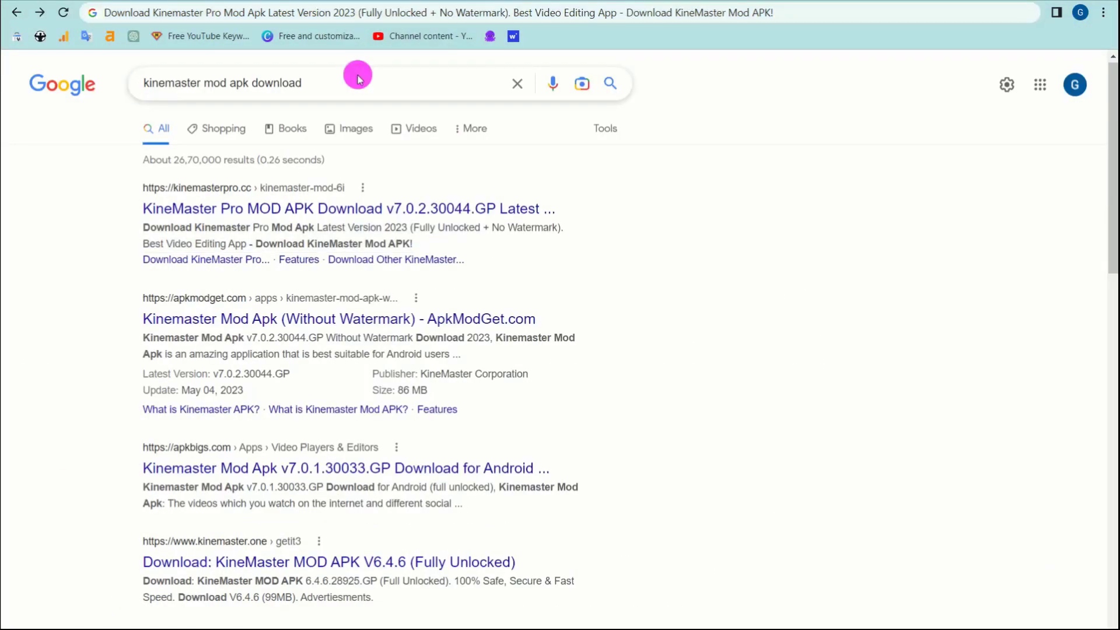
{"action": "triple_click", "coordinate": [335, 82]}
{"action": "key", "text": "ctrl+c"}
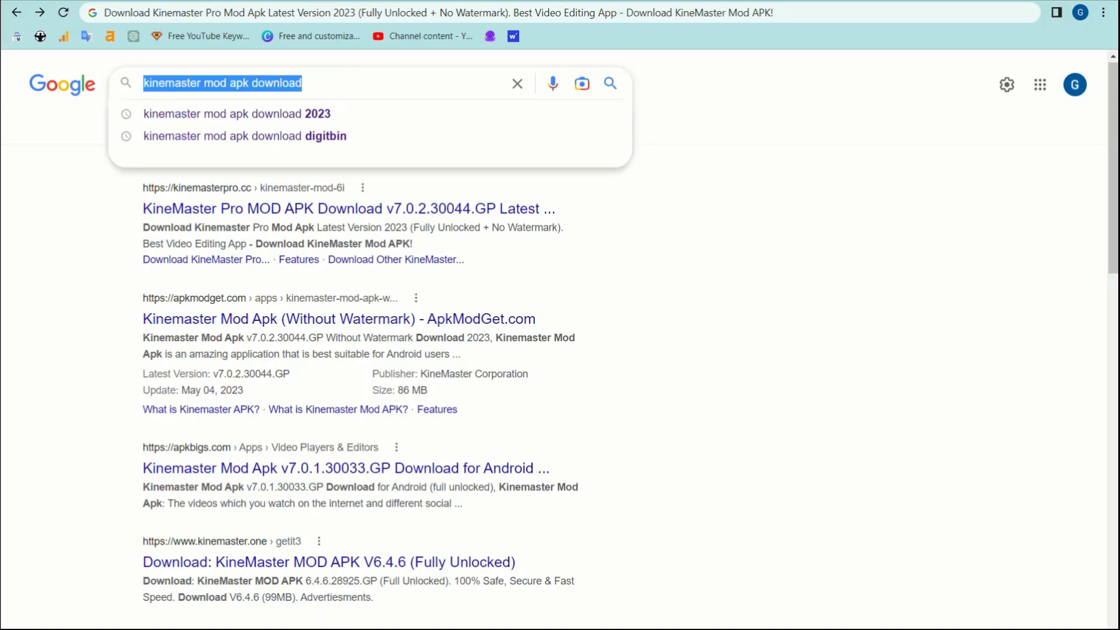
{"action": "key", "text": "ctrl+Tab"}
{"action": "key", "text": "ctrl+Tab"}
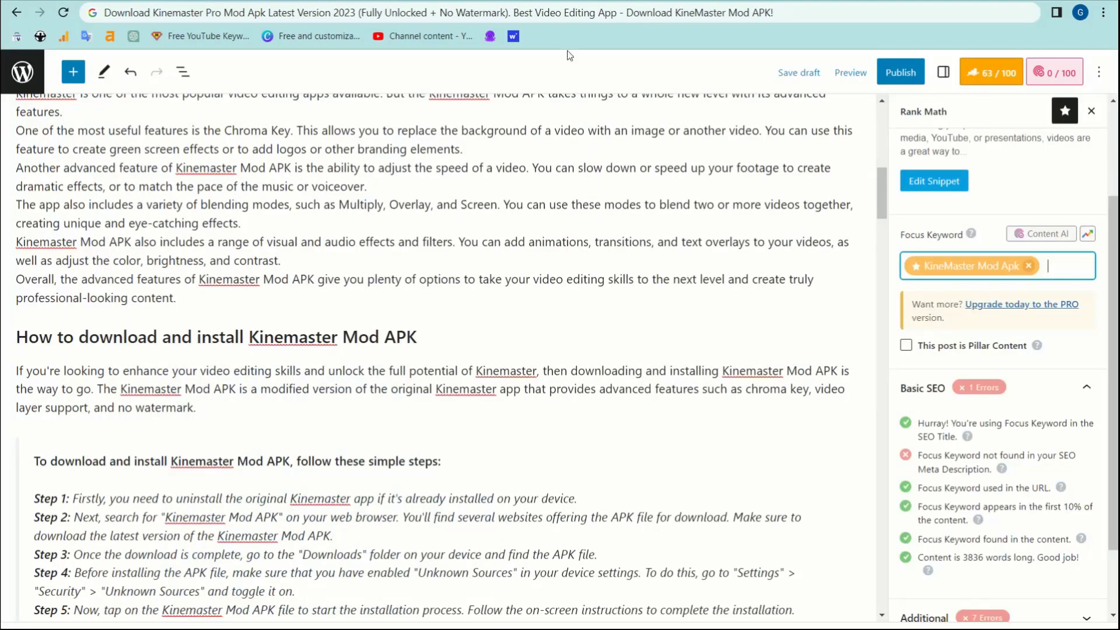
{"action": "key", "text": "ctrl+v"}
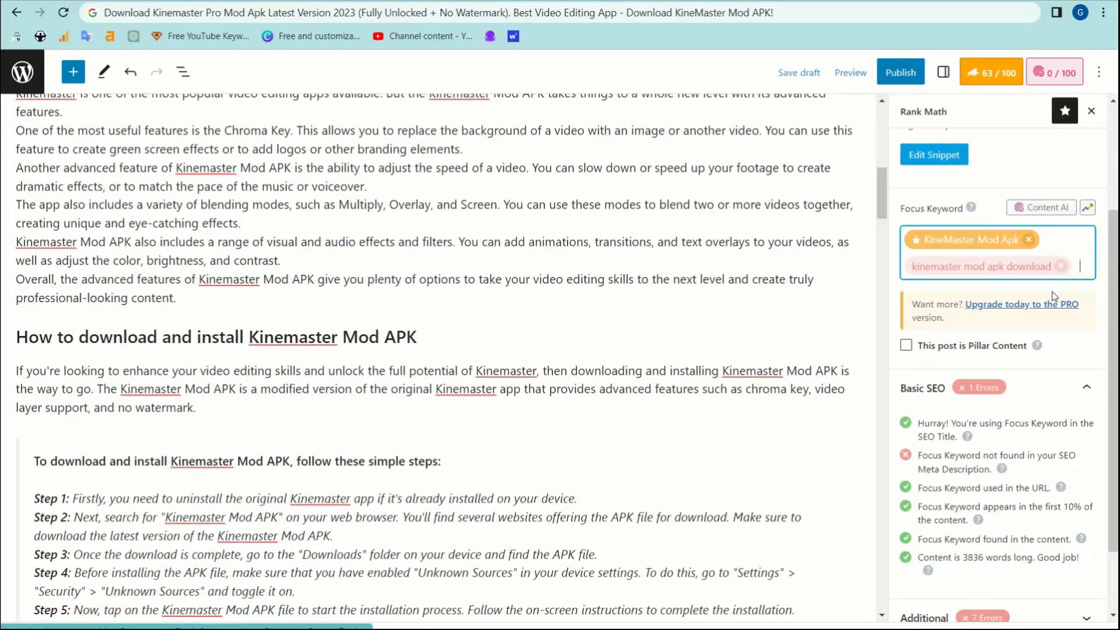
- Remove both focus keywords and enter "kinemaster mod apk download" as the only one
{"action": "left_click", "coordinate": [1028, 241]}
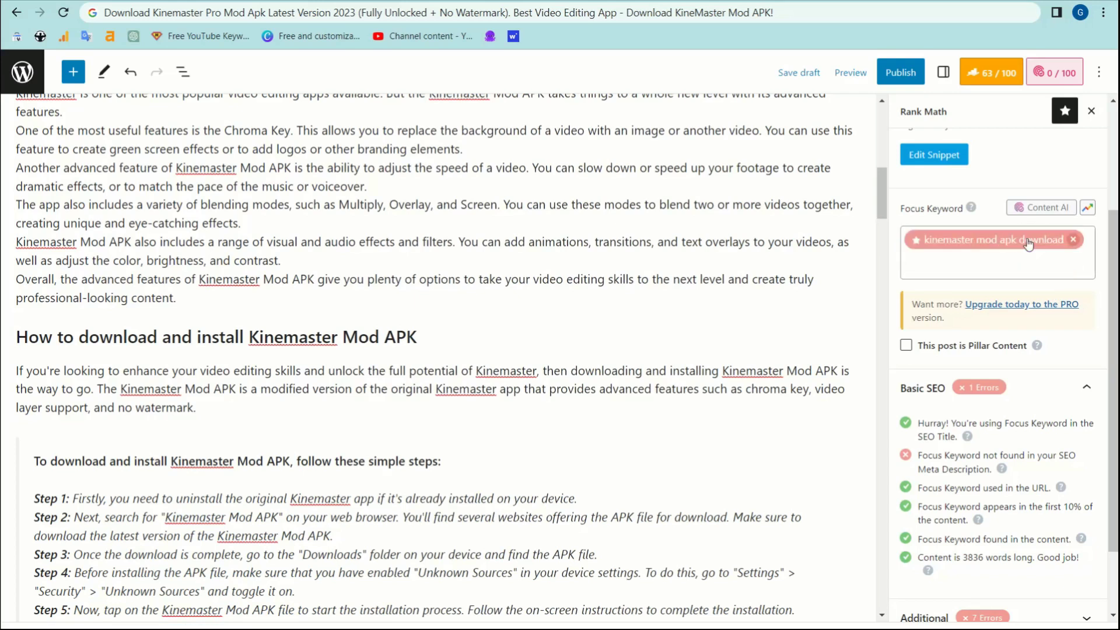
{"action": "left_click", "coordinate": [1073, 239]}
{"action": "left_click", "coordinate": [932, 242]}
{"action": "key", "text": "ctrl+v"}
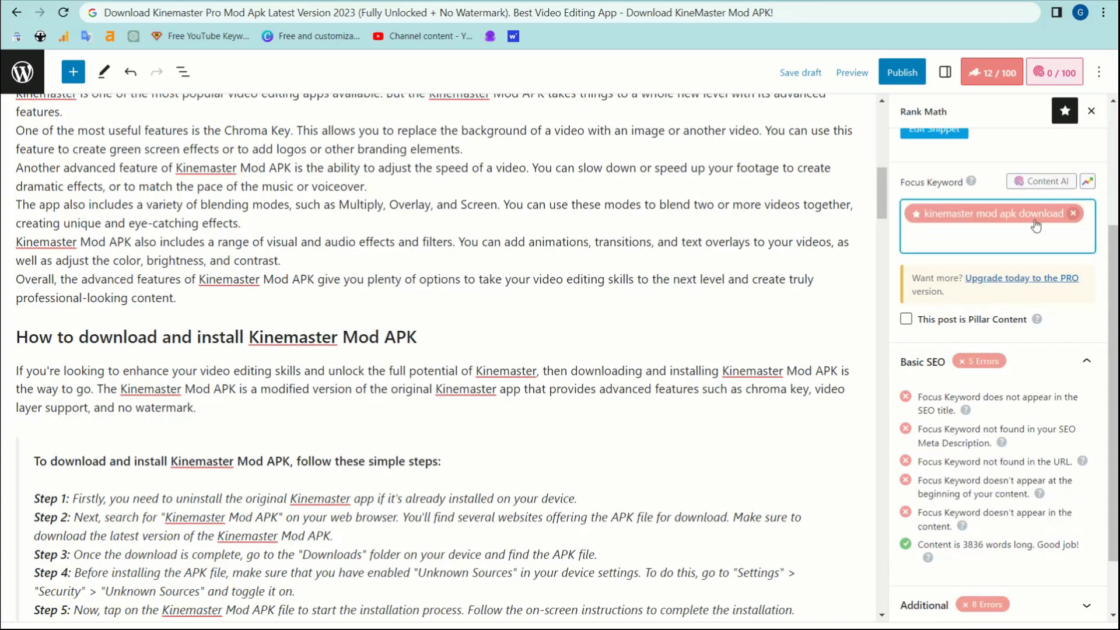
- Replace the focus keyword with "KineMaster Mod Apk" copied from the page title, undoing the stray text pasted into the title
{"action": "scroll", "coordinate": [284, 141], "scroll_direction": "up", "scroll_amount": 10}
{"action": "left_click_drag", "start_coordinate": [272, 158], "coordinate": [467, 153]}
{"action": "key", "text": "ctrl+c"}
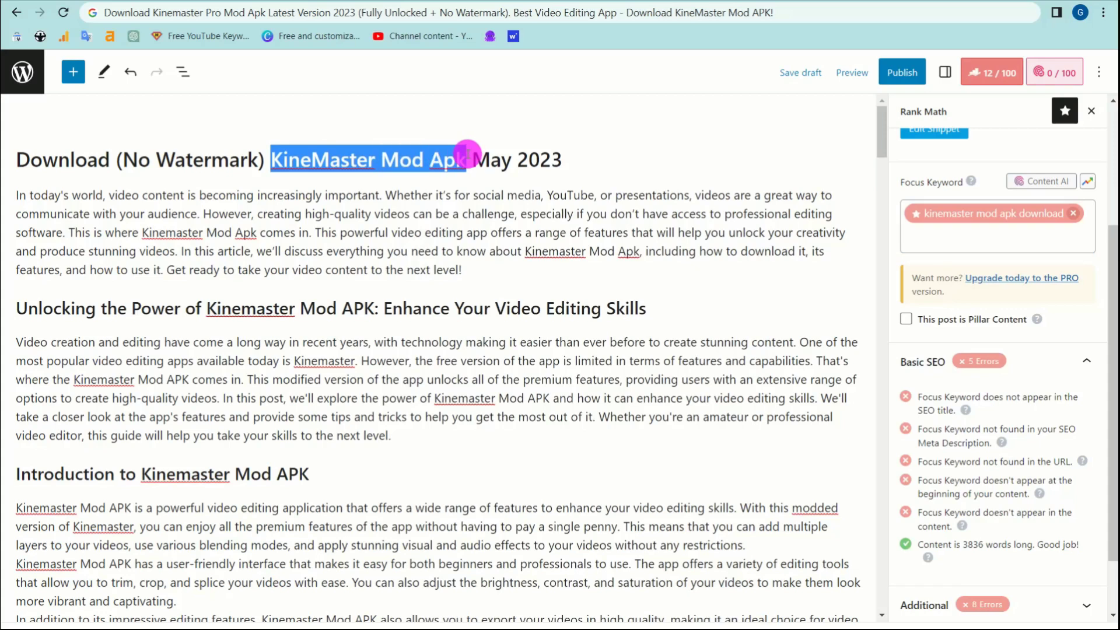
{"action": "left_click", "coordinate": [1074, 214]}
{"action": "type", "text": "KineMaster Mod Apk May 2023KineMaster Mod ApkDownload (No Watermark) KineMaster Mod Apk"}
{"action": "left_click", "coordinate": [1043, 209]}
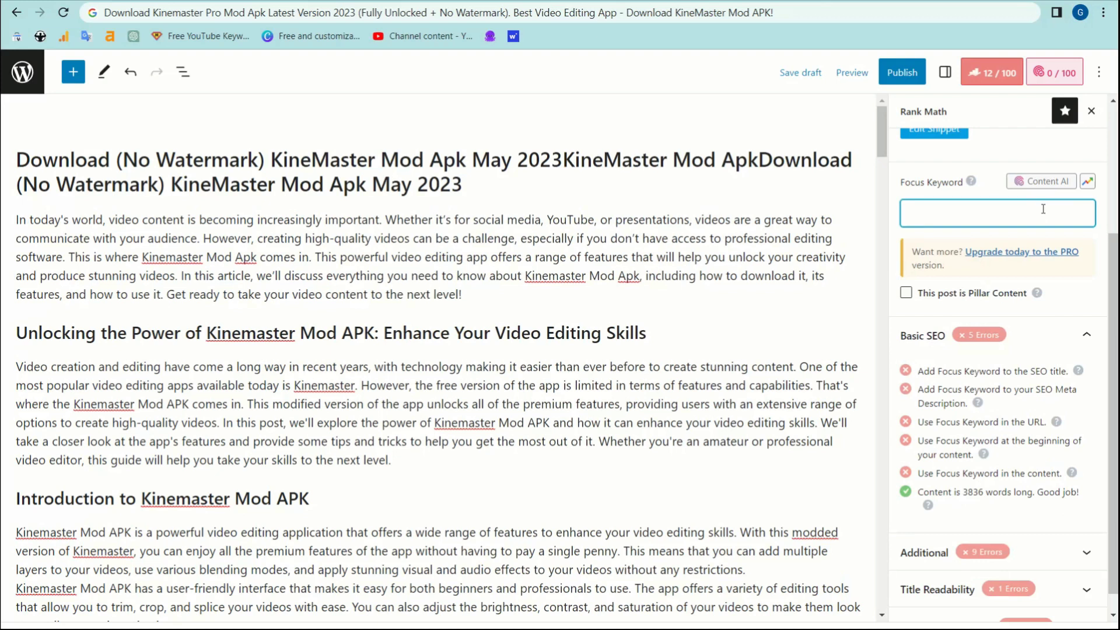
{"action": "left_click", "coordinate": [136, 73]}
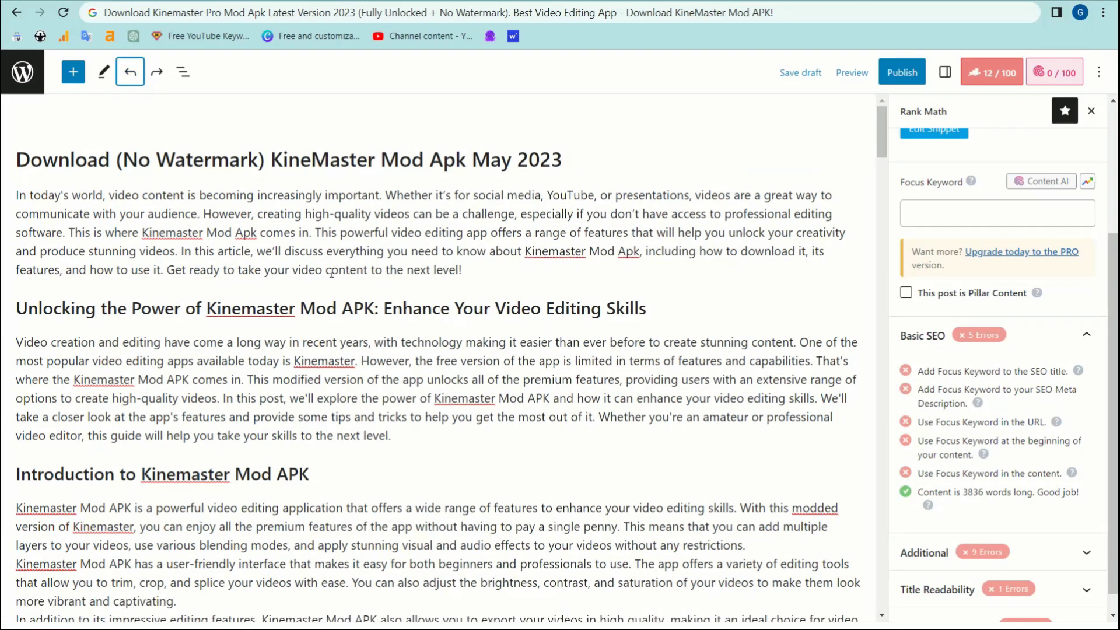
{"action": "left_click", "coordinate": [947, 210]}
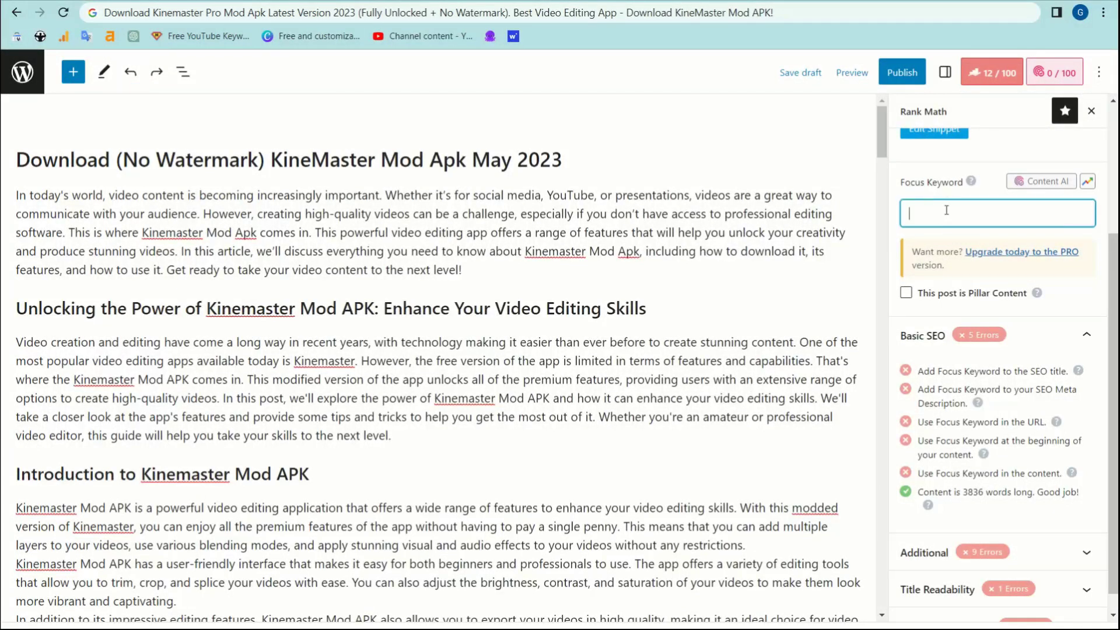
{"action": "key", "text": "ctrl+v"}
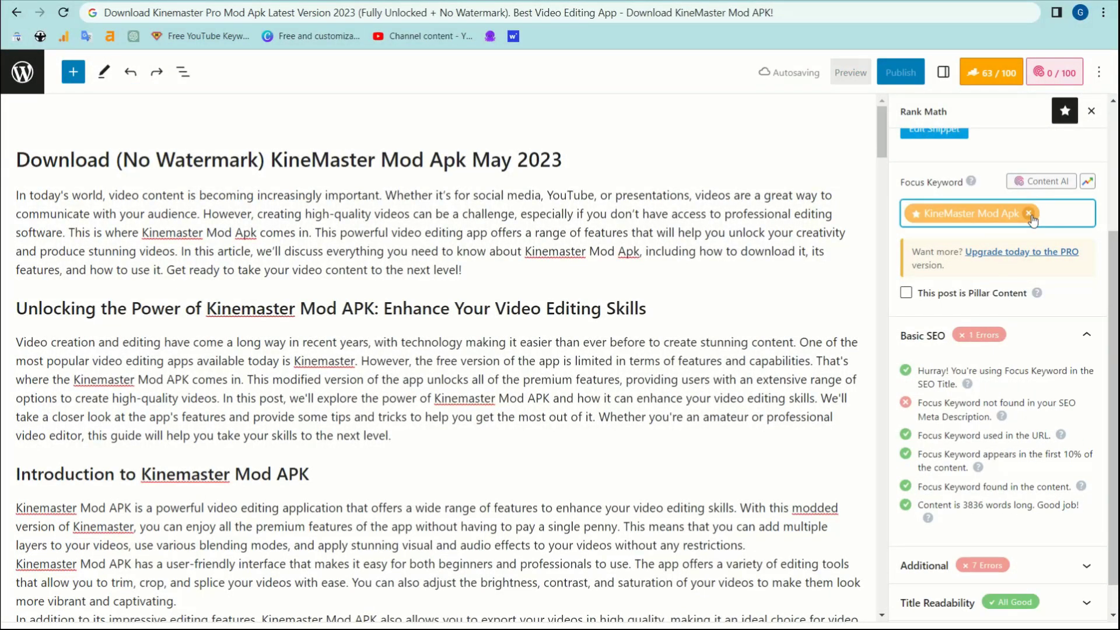
- Review the Basic SEO and Additional checks and the Pillar Content option, returning to Rank Math's snippet preview
{"action": "scroll", "coordinate": [990, 337], "scroll_direction": "down", "scroll_amount": 1}
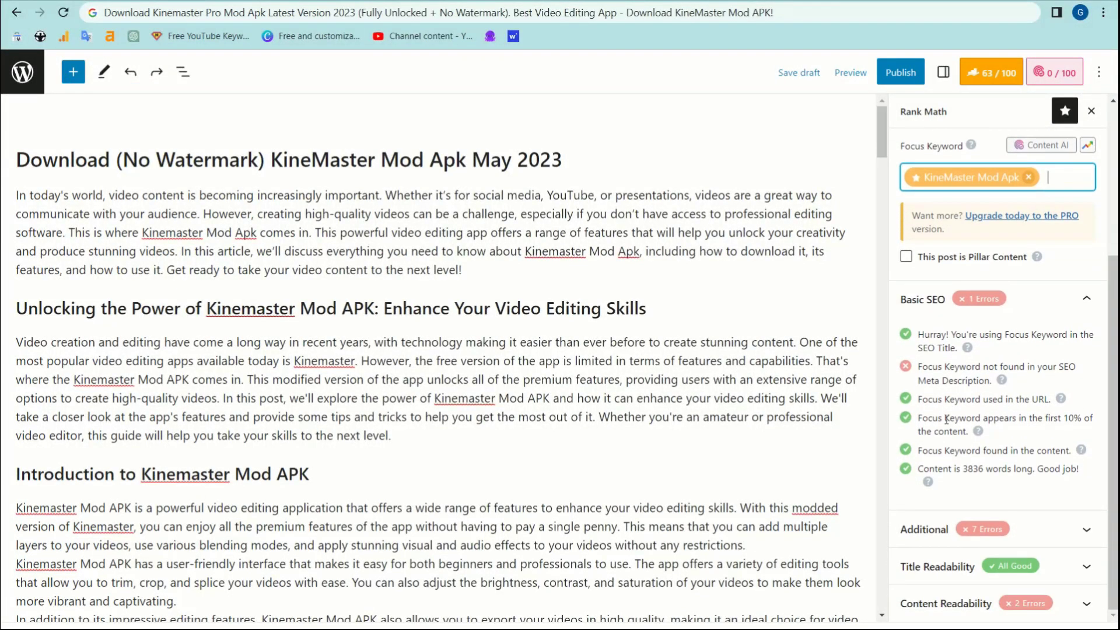
{"action": "left_click_drag", "start_coordinate": [930, 369], "coordinate": [1041, 387]}
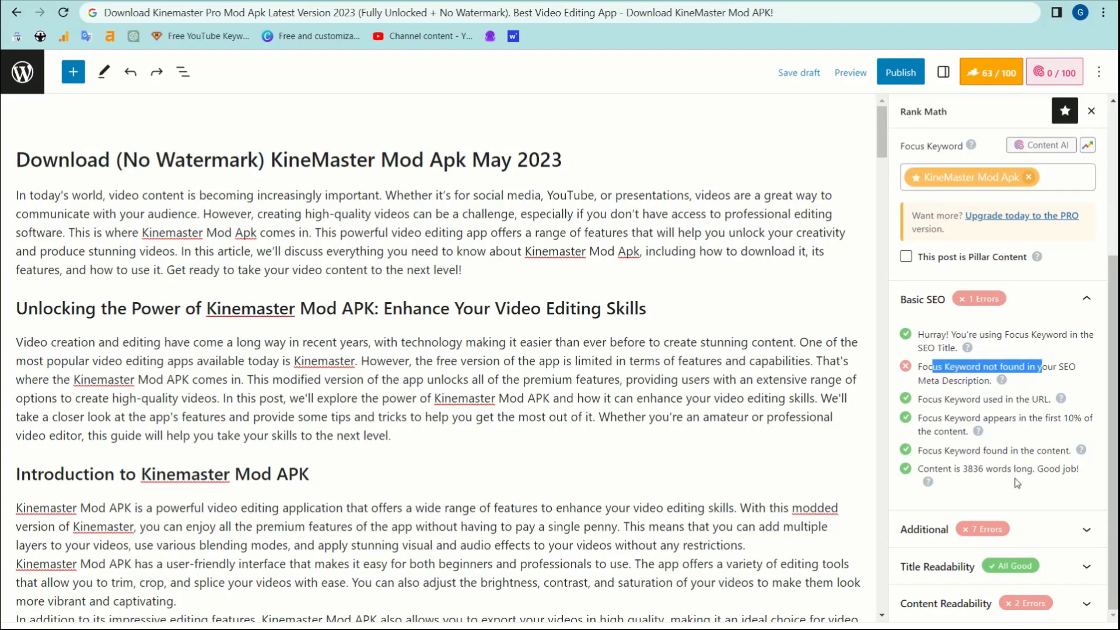
{"action": "left_click", "coordinate": [1077, 527]}
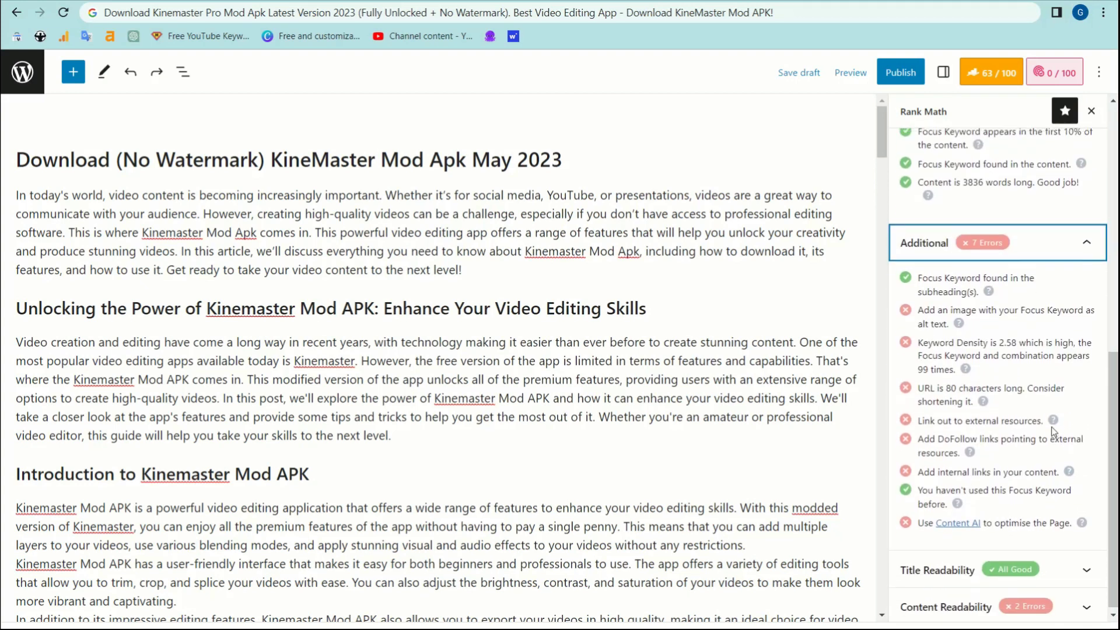
{"action": "scroll", "coordinate": [1054, 432], "scroll_direction": "up", "scroll_amount": 6}
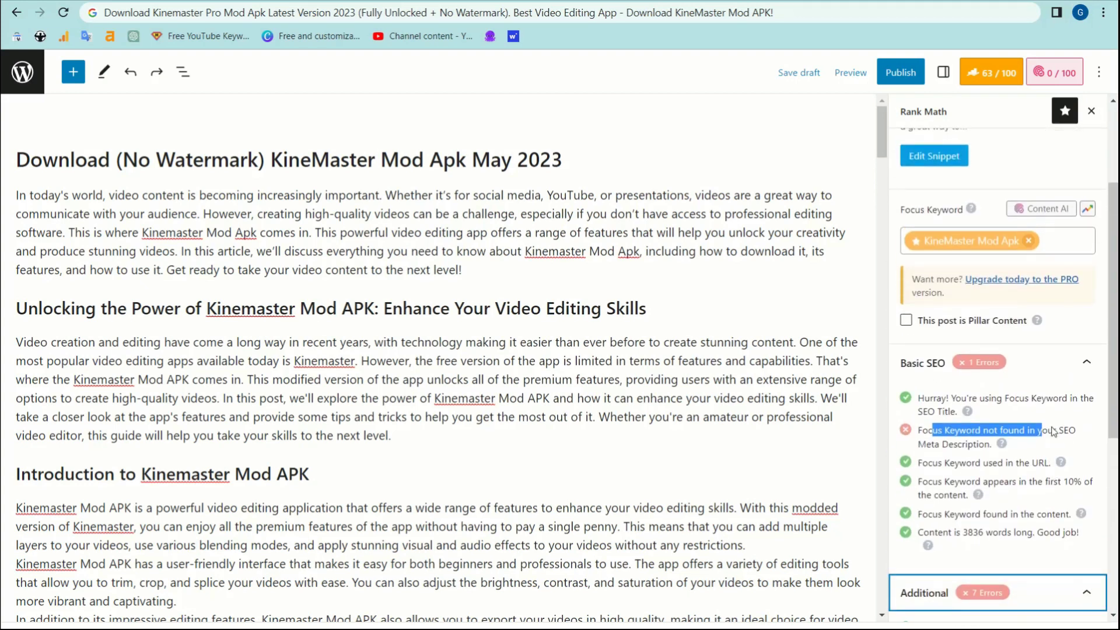
{"action": "scroll", "coordinate": [992, 380], "scroll_direction": "up", "scroll_amount": 1}
{"action": "left_click", "coordinate": [905, 327]}
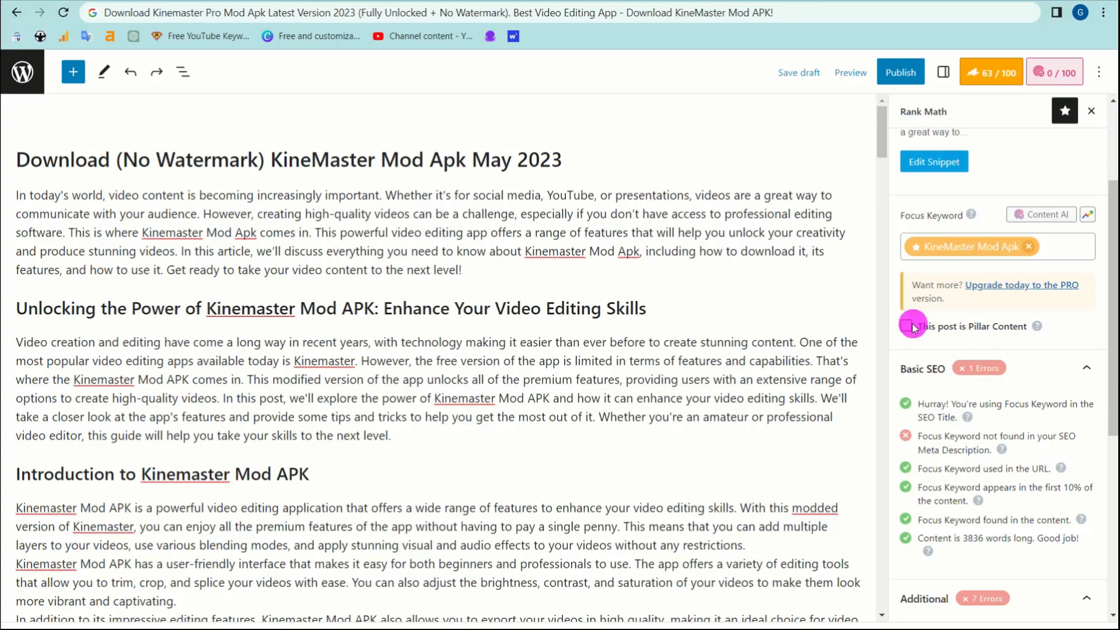
{"action": "left_click", "coordinate": [905, 327]}
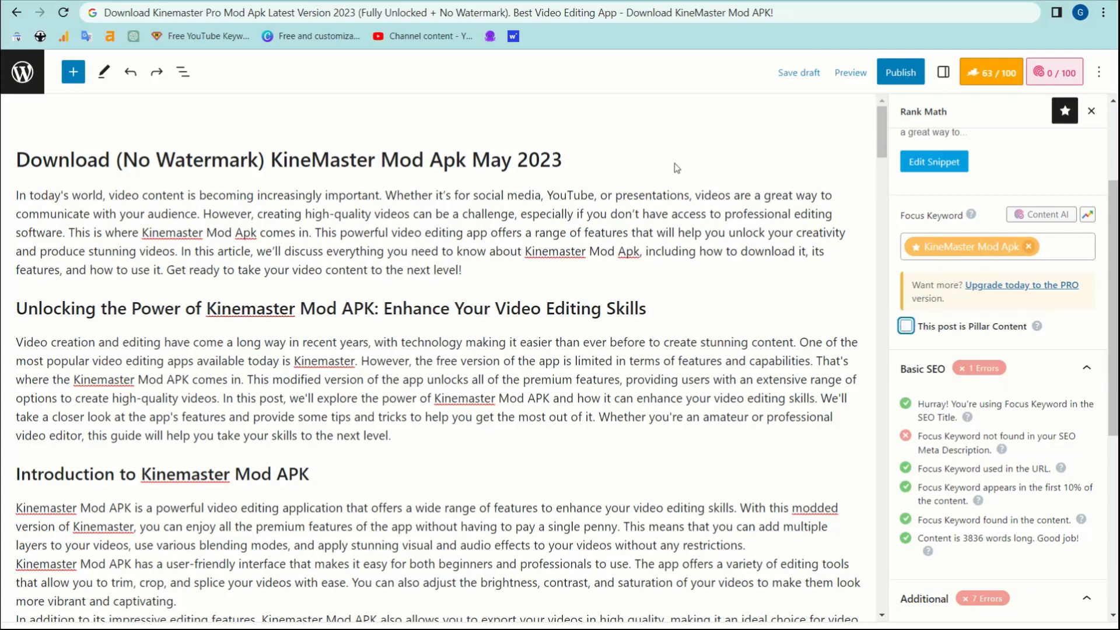
{"action": "scroll", "coordinate": [948, 263], "scroll_direction": "up", "scroll_amount": 2}
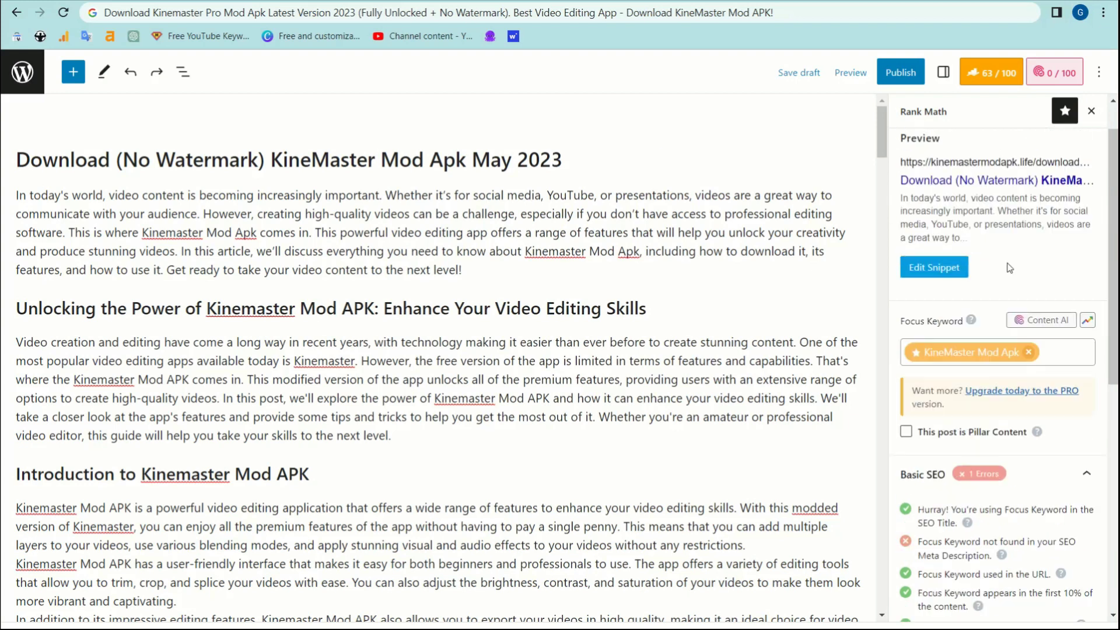
{"action": "scroll", "coordinate": [951, 246], "scroll_direction": "up", "scroll_amount": 1}
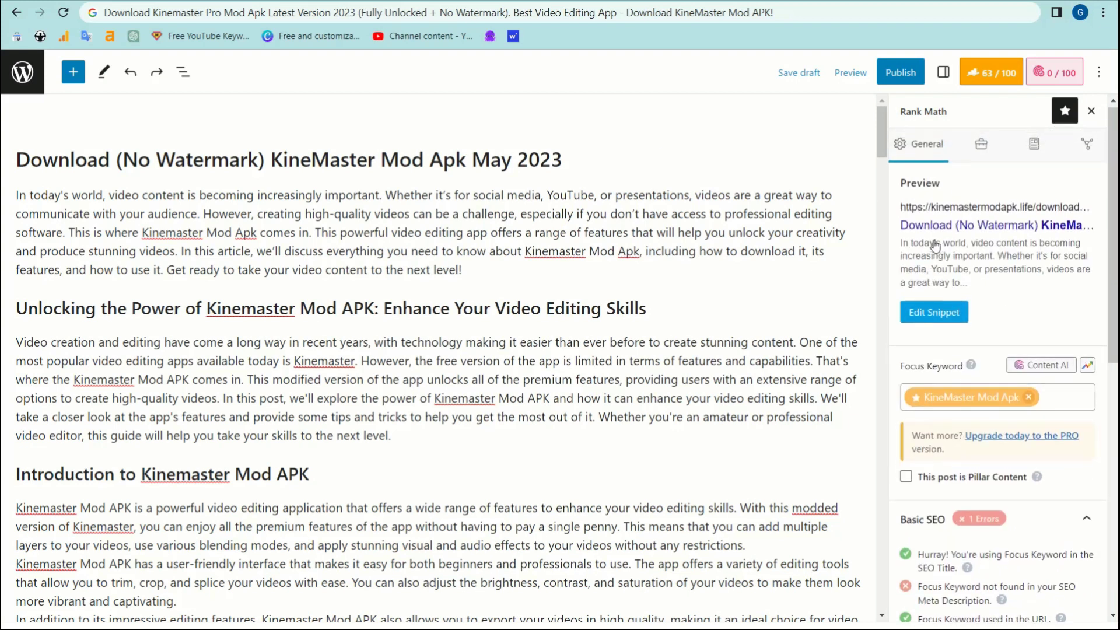
{"action": "scroll", "coordinate": [934, 325], "scroll_direction": "up", "scroll_amount": 1}
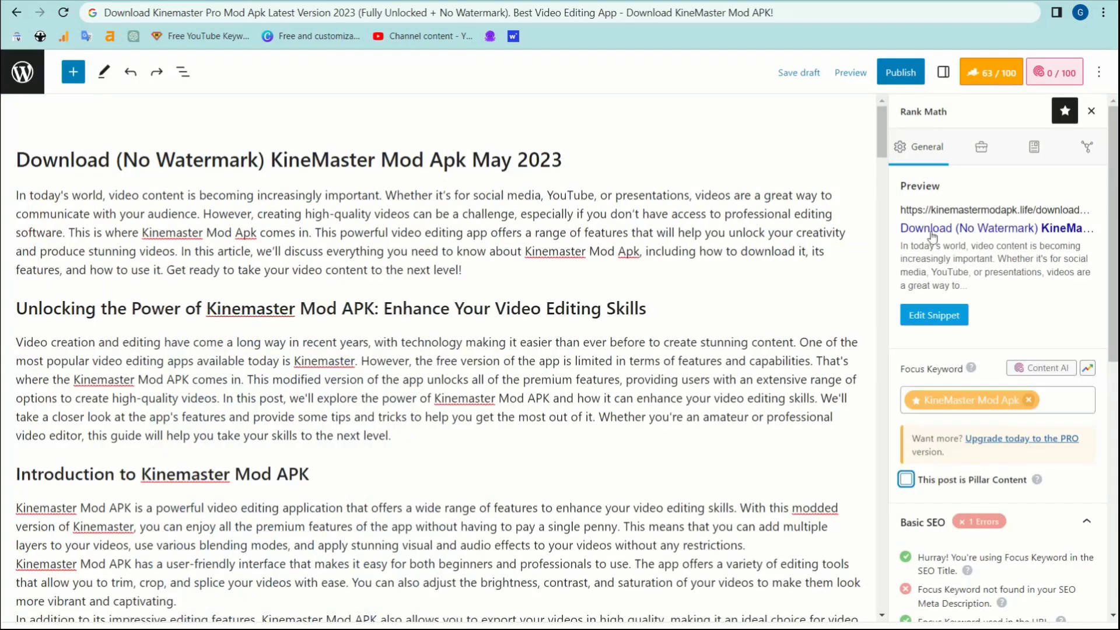
- Open the snippet editor and replace the SEO title's variables with "KineMaster Mod Apk"
{"action": "left_click", "coordinate": [933, 321]}
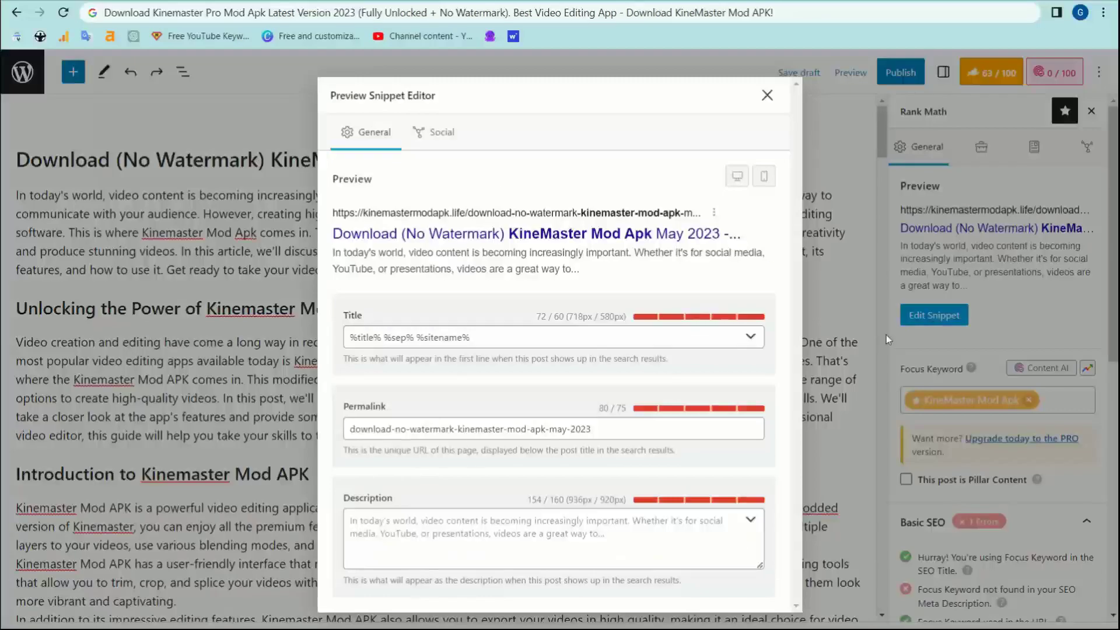
{"action": "left_click_drag", "start_coordinate": [509, 336], "coordinate": [327, 348]}
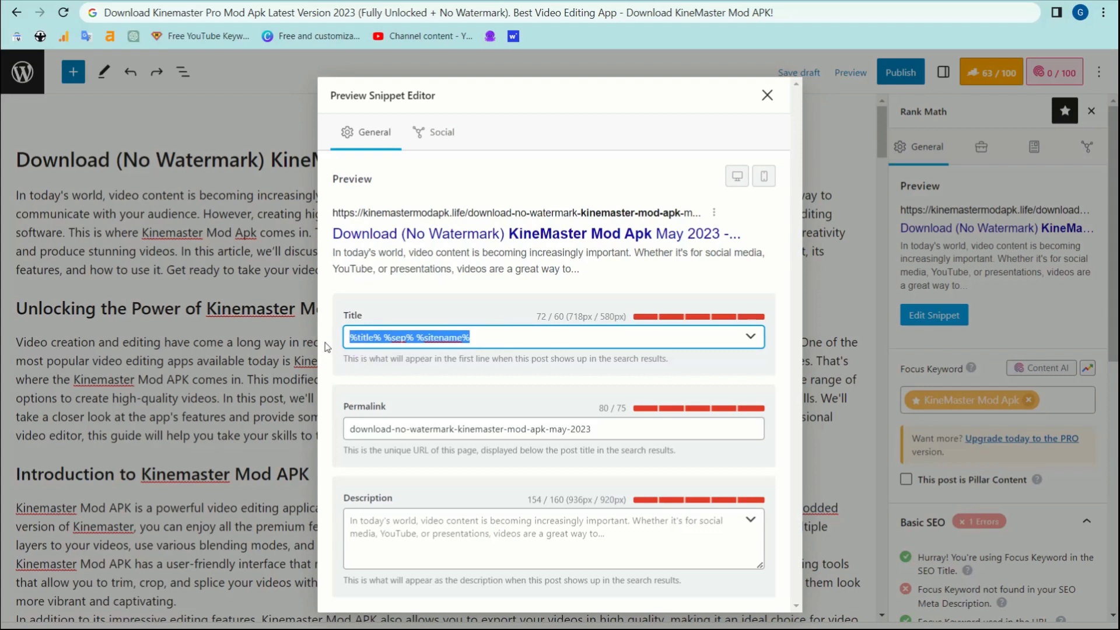
{"action": "type", "text": "KineMaster Mod Apk"}
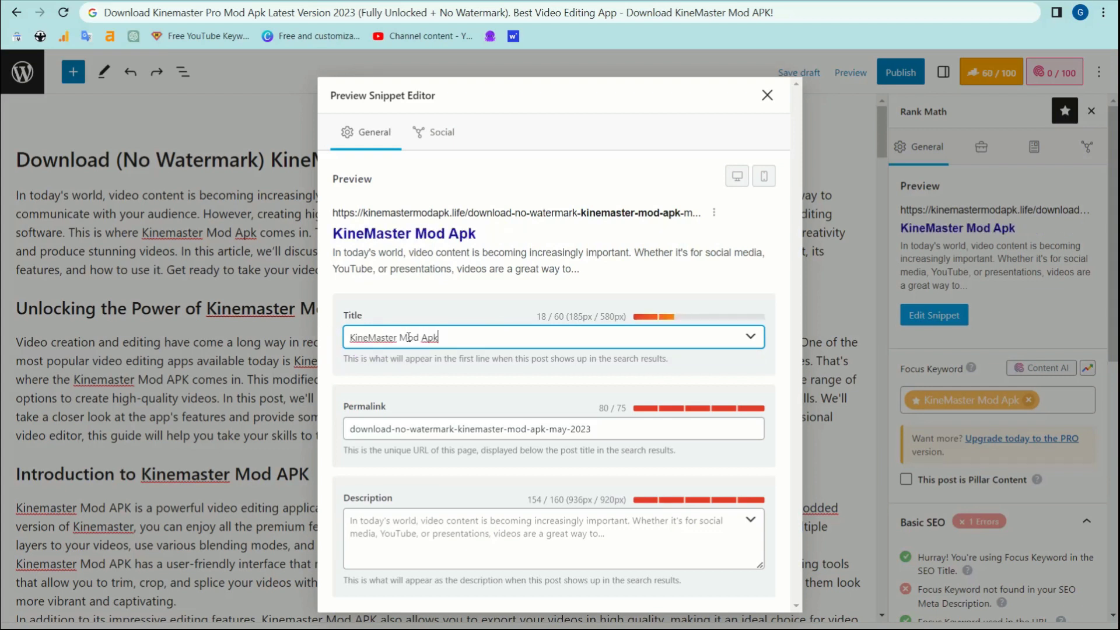
{"action": "triple_click", "coordinate": [478, 352]}
{"action": "triple_click", "coordinate": [465, 338]}
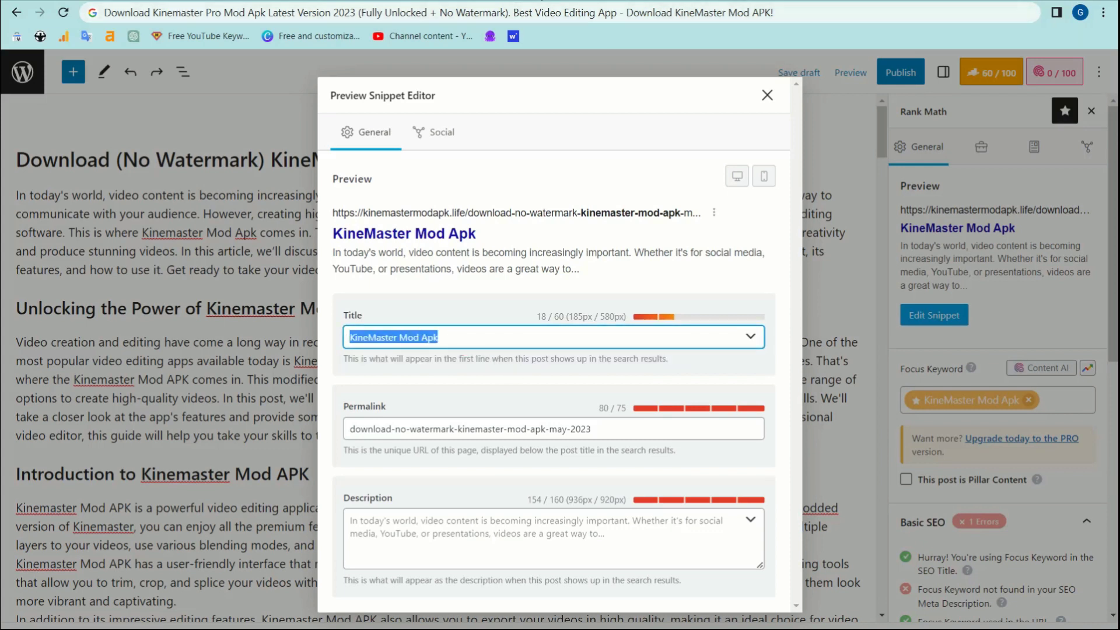
- Set the snippet description to "Download Kinemaster Pro Mod Apk Latest Version 2023 (Fully Unlocked + No Watermar", copied from the browser address text
{"action": "left_click", "coordinate": [501, 13]}
{"action": "left_click", "coordinate": [502, 13], "text": "shift"}
{"action": "key", "text": "ctrl+c"}
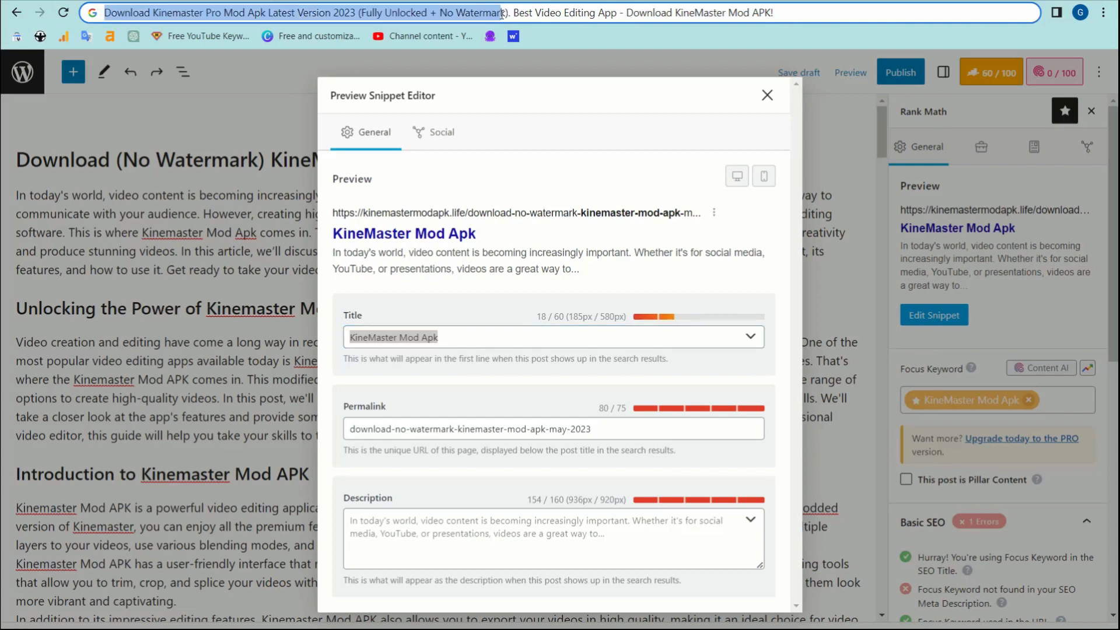
{"action": "left_click", "coordinate": [437, 523]}
{"action": "key", "text": "ctrl+v"}
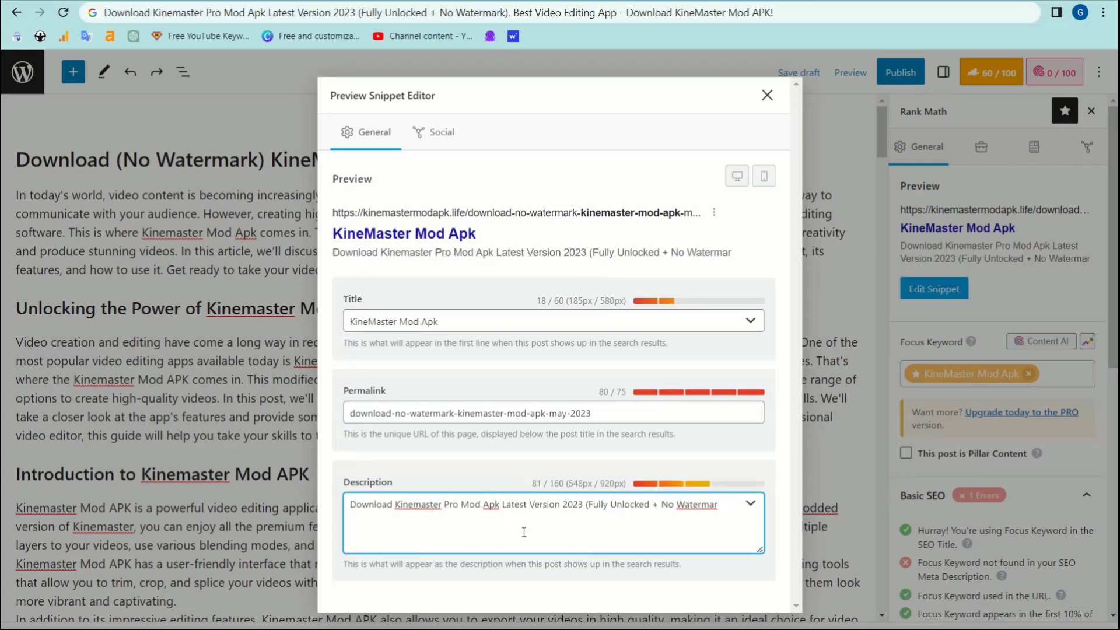
{"action": "left_click", "coordinate": [606, 532]}
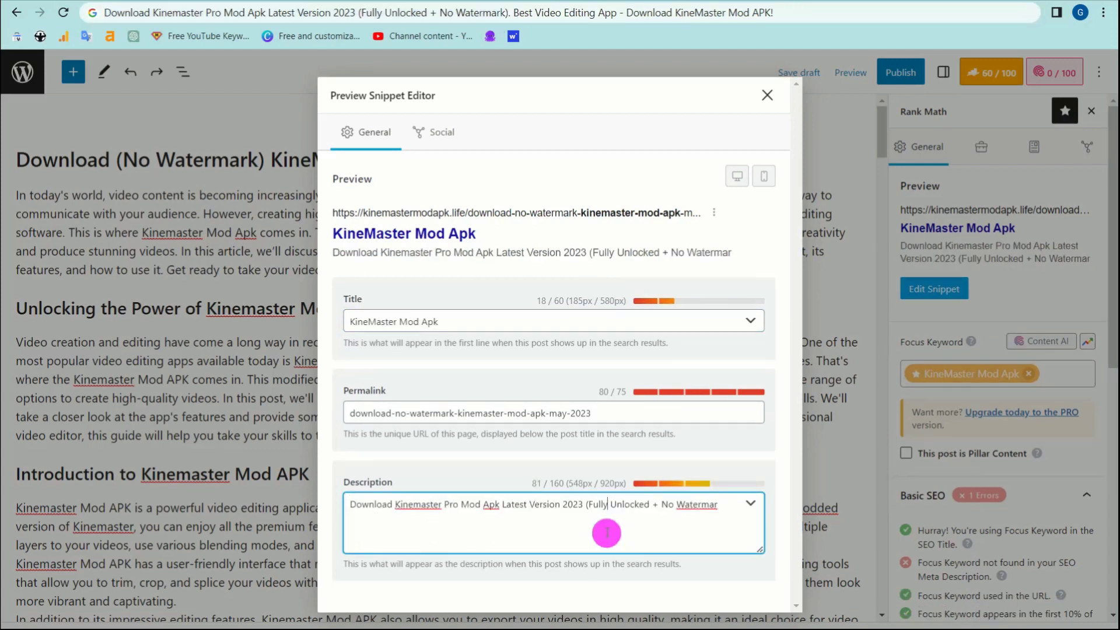
- Shorten the page's permalink to kinemaster-mod-apk by deleting its "download-no-watermark-" beginning and "-may-2023" ending
{"action": "left_click", "coordinate": [508, 416]}
{"action": "double_click", "coordinate": [507, 415]}
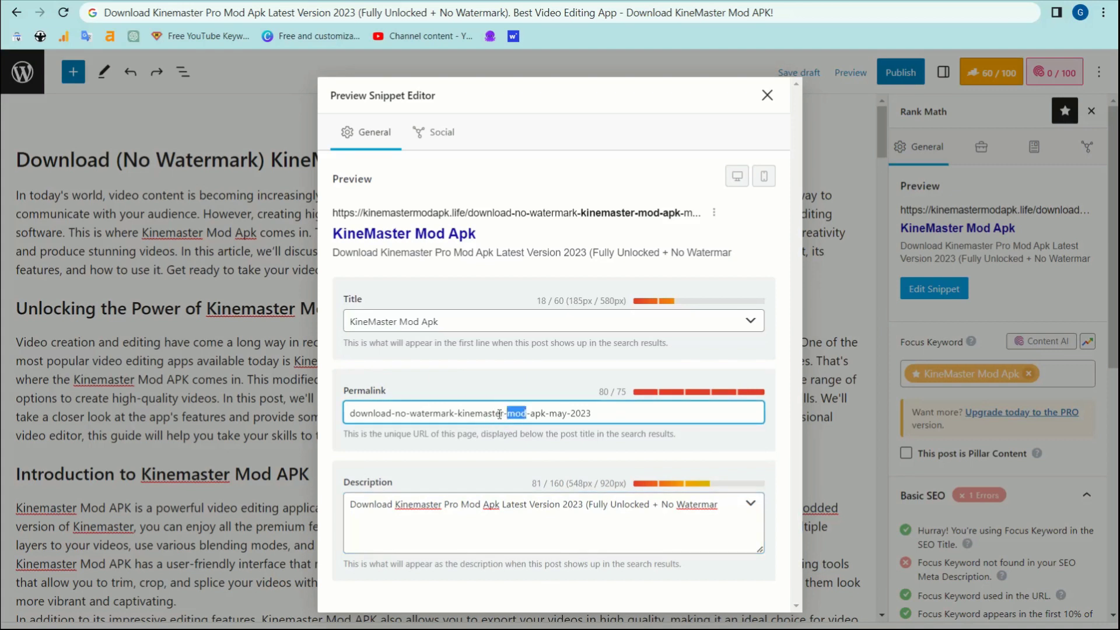
{"action": "left_click", "coordinate": [445, 413]}
{"action": "double_click", "coordinate": [445, 413]}
{"action": "left_click_drag", "start_coordinate": [445, 413], "coordinate": [336, 419]}
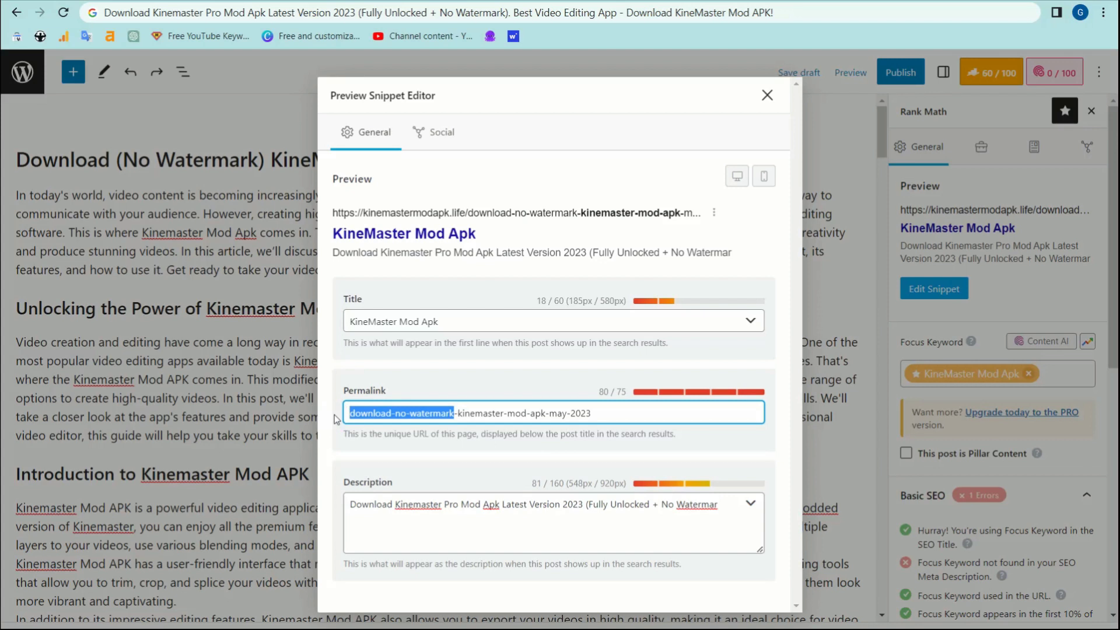
{"action": "key", "text": "Right"}
{"action": "key", "text": "BackSpace"}
{"action": "key", "text": "BackSpace"}
{"action": "key", "text": "BackSpace"}
{"action": "key", "text": "BackSpace"}
{"action": "key", "text": "BackSpace"}
{"action": "key", "text": "BackSpace"}
{"action": "key", "text": "BackSpace"}
{"action": "key", "text": "BackSpace"}
{"action": "key", "text": "BackSpace"}
{"action": "key", "text": "BackSpace"}
{"action": "key", "text": "BackSpace"}
{"action": "key", "text": "BackSpace"}
{"action": "key", "text": "BackSpace"}
{"action": "key", "text": "BackSpace"}
{"action": "key", "text": "BackSpace"}
{"action": "key", "text": "BackSpace"}
{"action": "key", "text": "BackSpace"}
{"action": "key", "text": "BackSpace"}
{"action": "key", "text": "BackSpace"}
{"action": "key", "text": "BackSpace"}
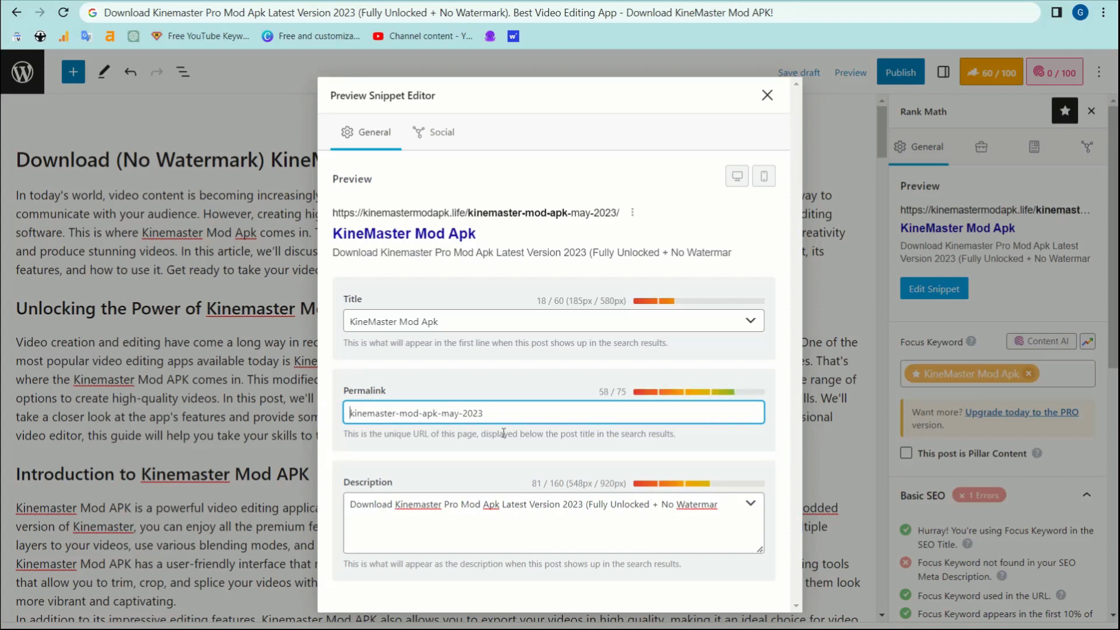
{"action": "left_click_drag", "start_coordinate": [493, 413], "coordinate": [438, 413]}
{"action": "key", "text": "BackSpace"}
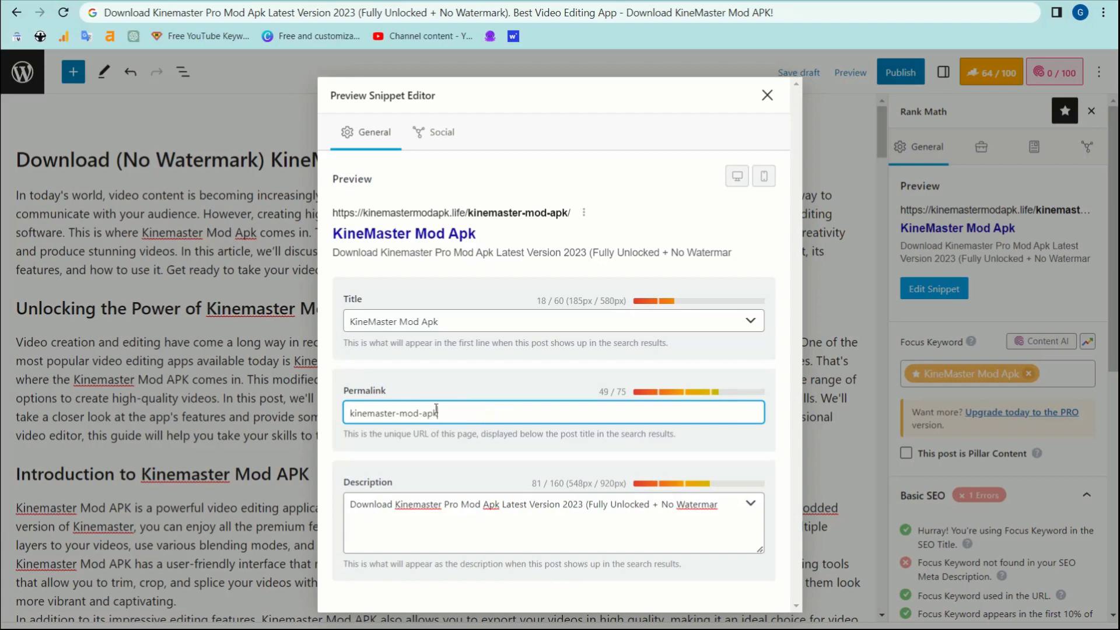
- Examine how competing sites word their titles in the Google results for "kinemaster mod apk download", returning to the snippet editor
{"action": "left_click", "coordinate": [475, 390]}
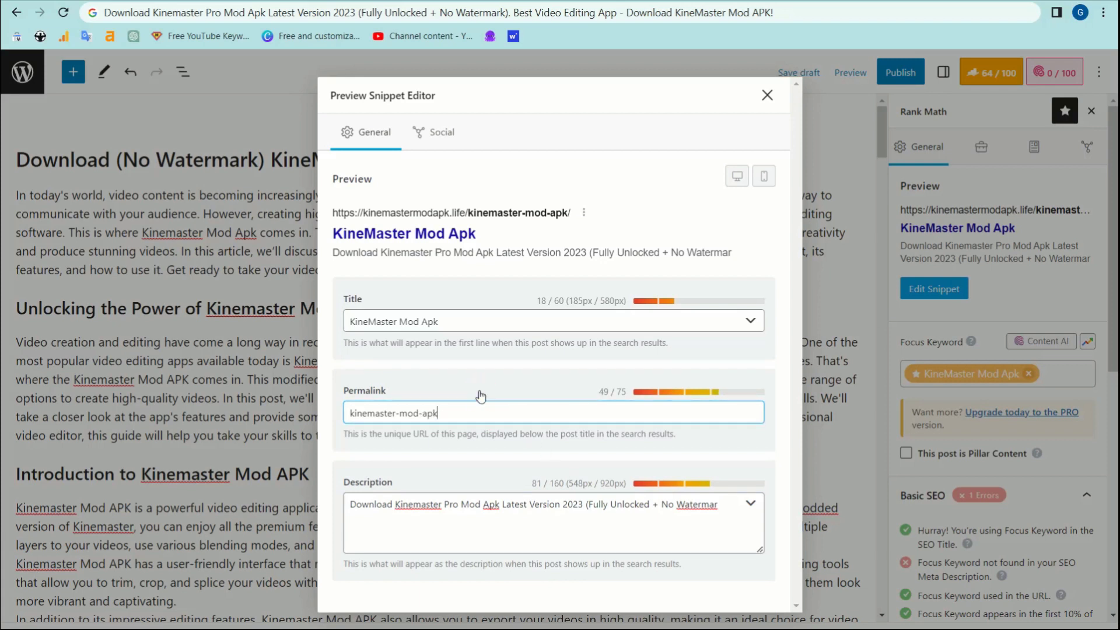
{"action": "triple_click", "coordinate": [435, 322]}
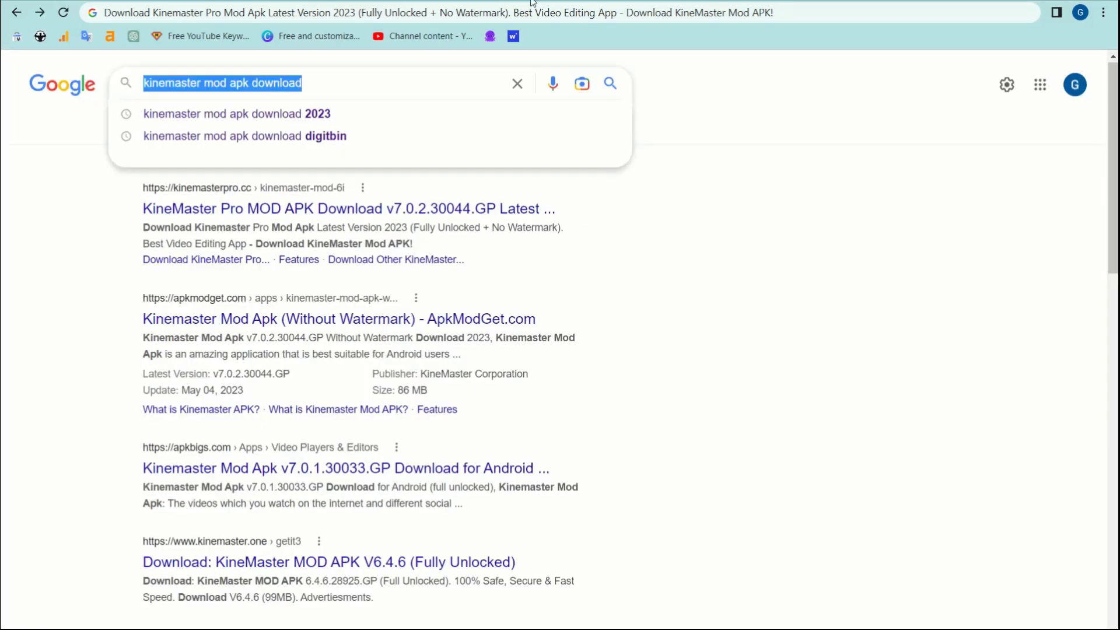
{"action": "scroll", "coordinate": [400, 370], "scroll_direction": "down", "scroll_amount": 2}
{"action": "scroll", "coordinate": [400, 370], "scroll_direction": "down", "scroll_amount": 4}
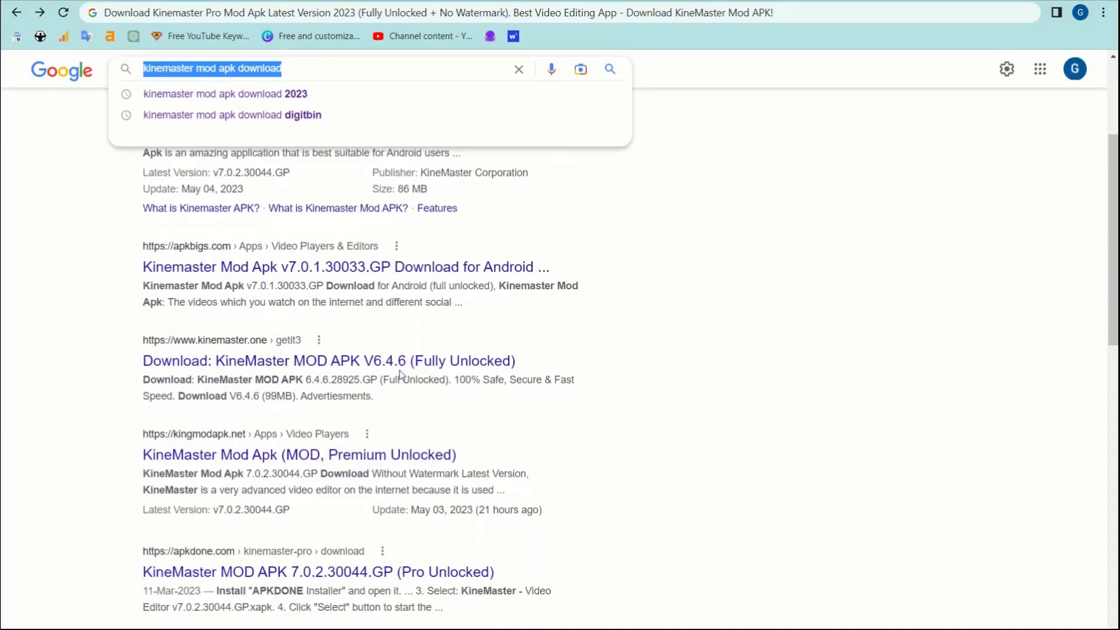
{"action": "scroll", "coordinate": [401, 374], "scroll_direction": "down", "scroll_amount": 2}
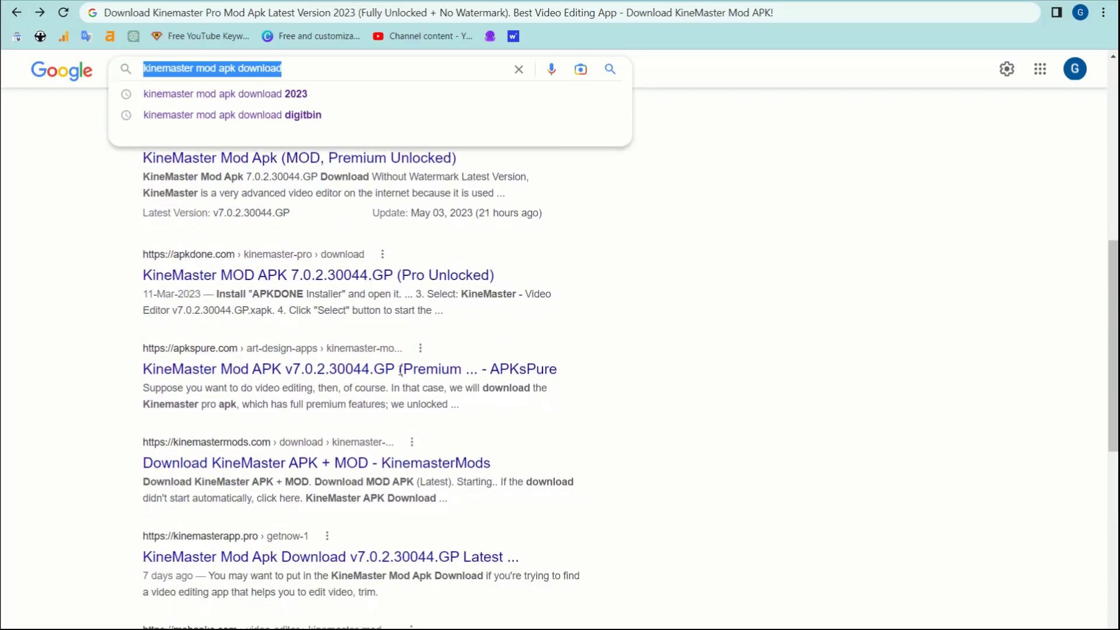
{"action": "scroll", "coordinate": [385, 326], "scroll_direction": "up", "scroll_amount": 8}
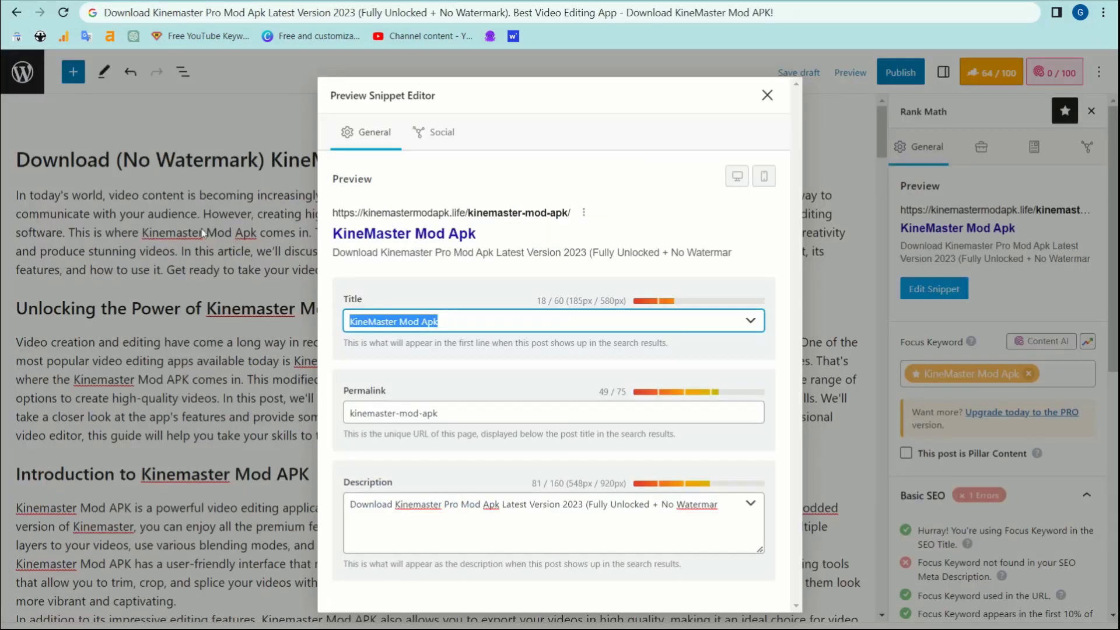
{"action": "left_click", "coordinate": [142, 157]}
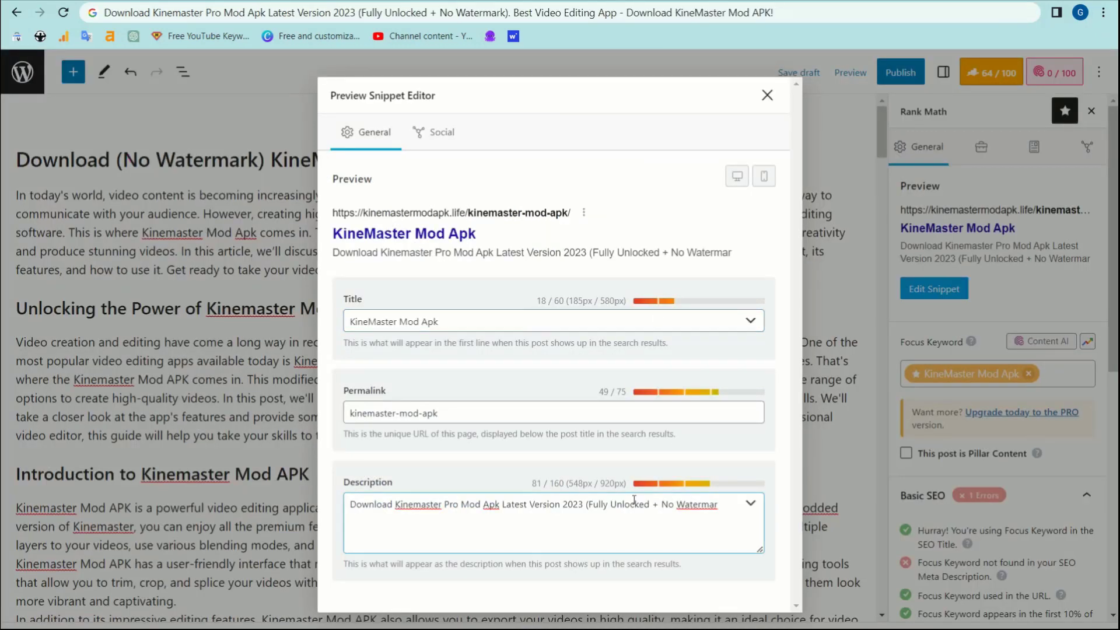
- Replace the snippet's SEO title with the article heading "Download (No Watermark) KineMaster Mod Apk May 2023", copied from the page
{"action": "left_click", "coordinate": [767, 95]}
{"action": "triple_click", "coordinate": [357, 159]}
{"action": "key", "text": "ctrl+c"}
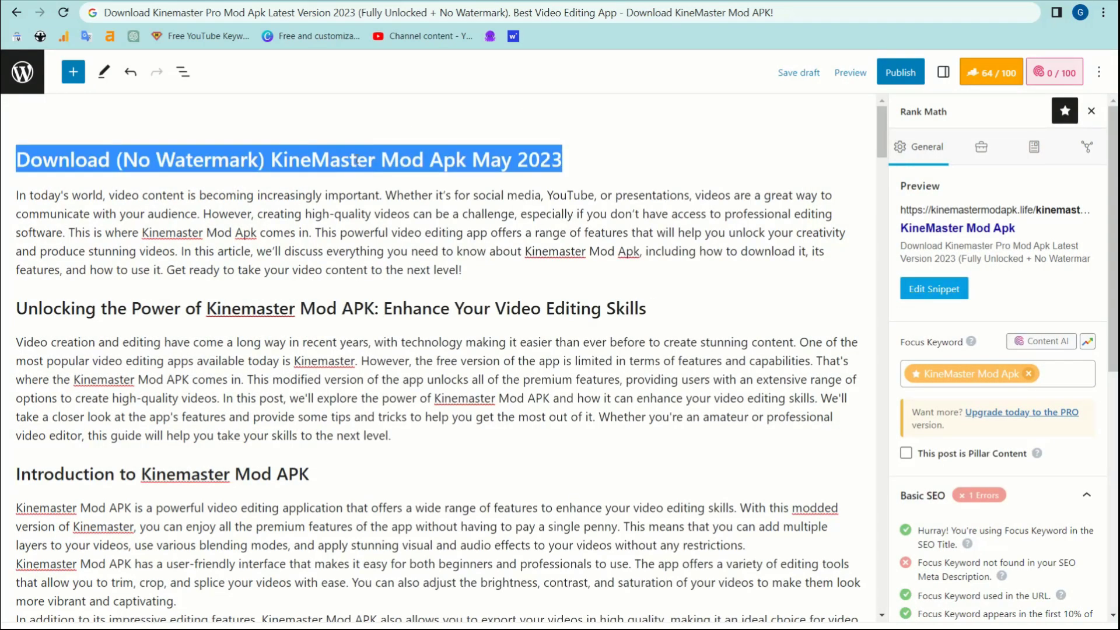
{"action": "left_click", "coordinate": [957, 289]}
{"action": "left_click", "coordinate": [500, 320]}
{"action": "key", "text": "ctrl+a"}
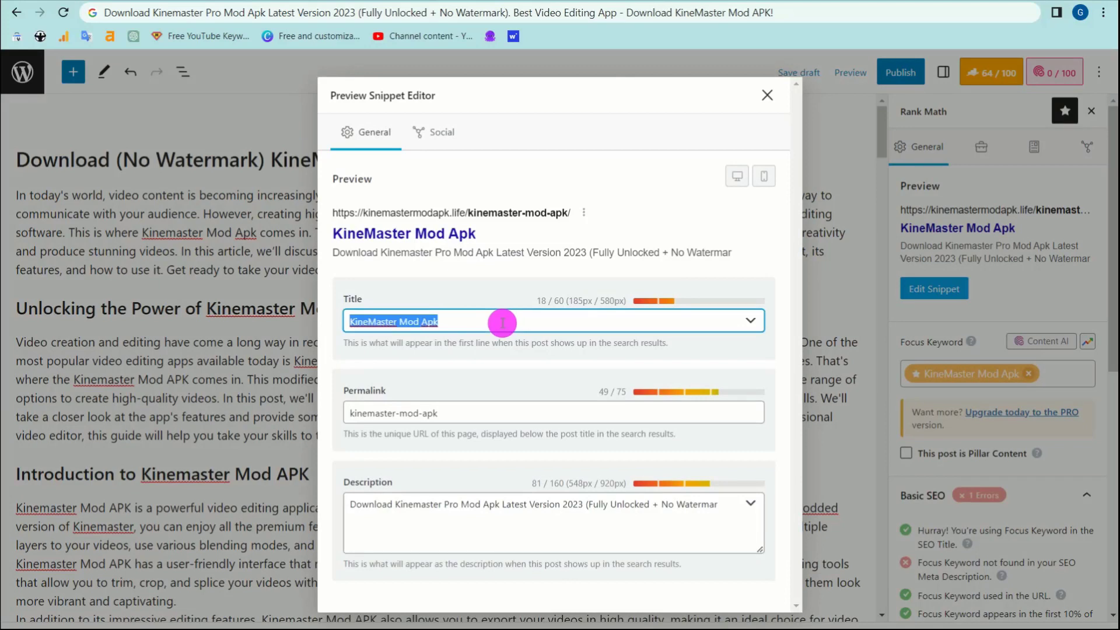
{"action": "key", "text": "ctrl+v"}
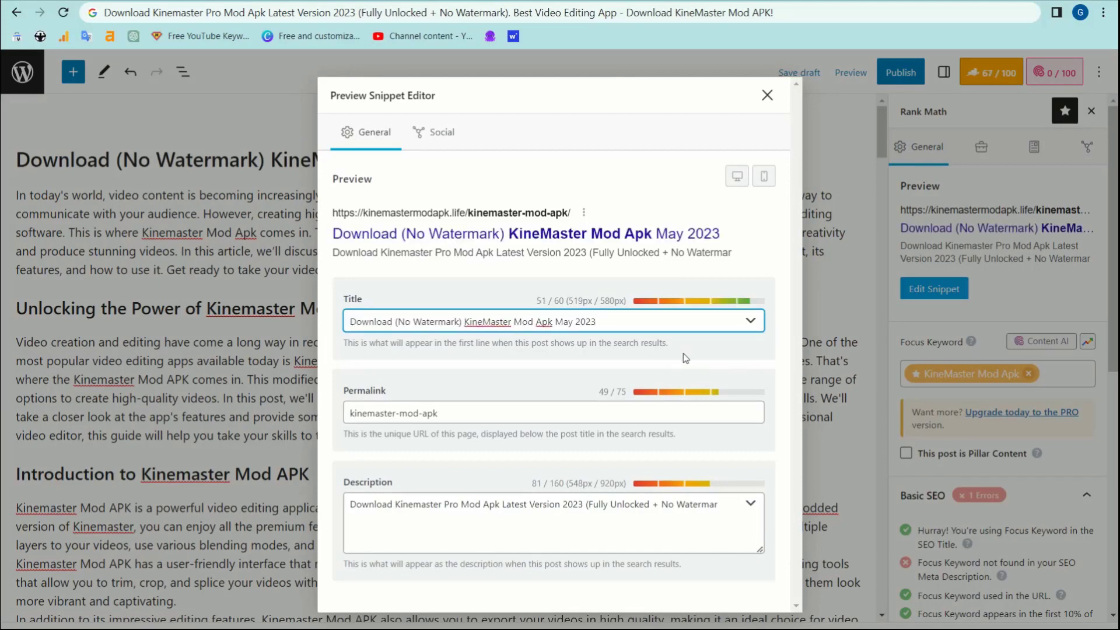
{"action": "left_click", "coordinate": [630, 364]}
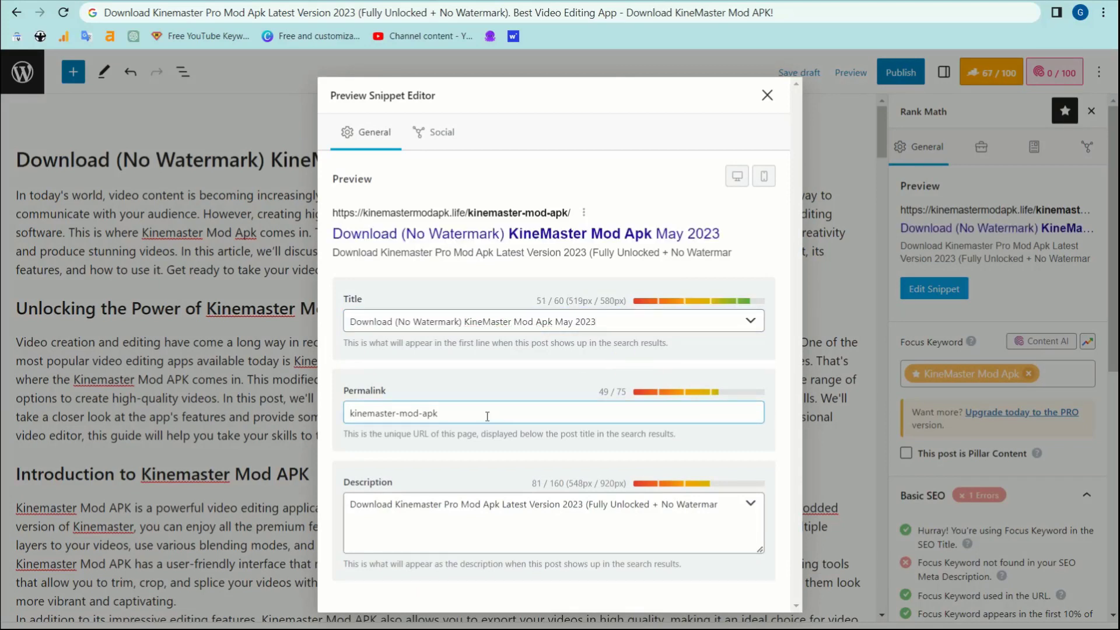
- Append "Download (No Watermark) KineMaster Mod Apk May 2023" on a new line of the snippet description
{"action": "left_click", "coordinate": [464, 469]}
{"action": "left_click", "coordinate": [728, 505]}
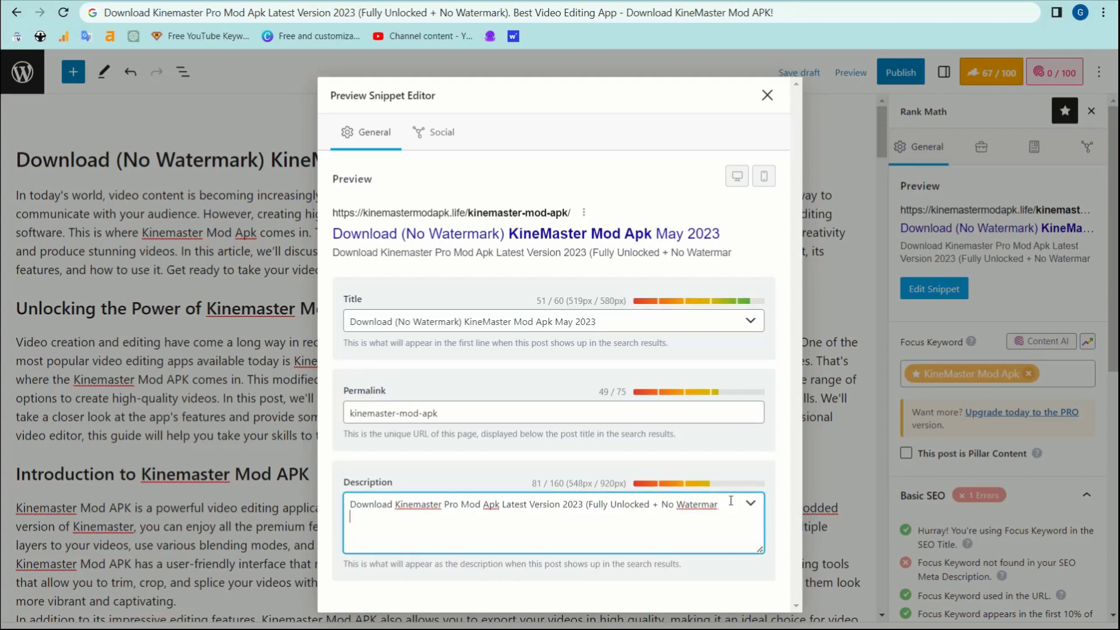
{"action": "key", "text": "ctrl+v"}
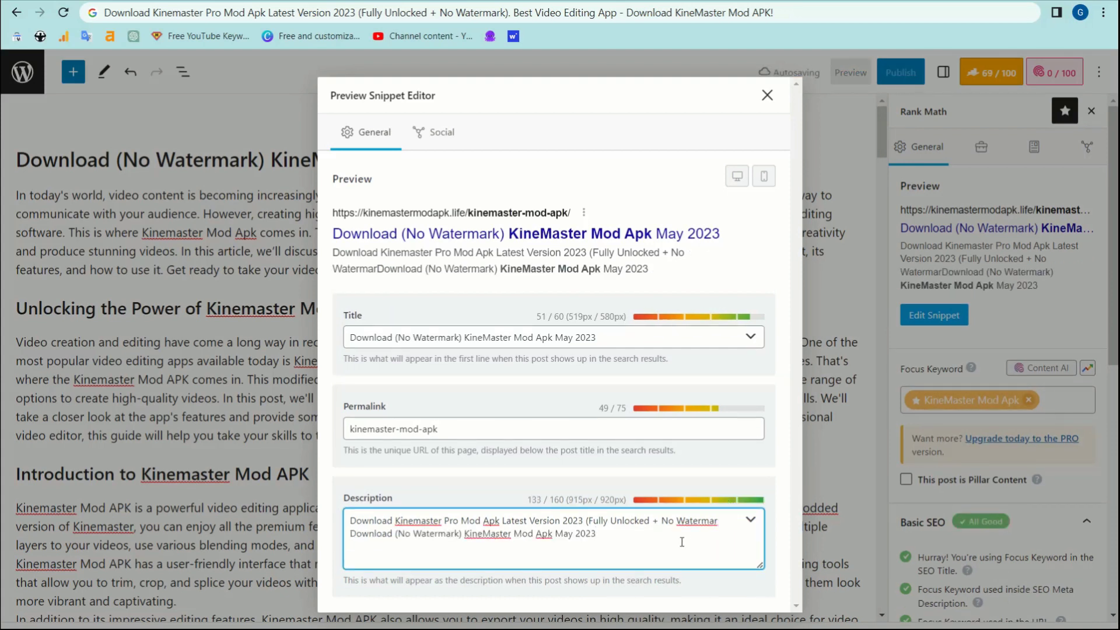
{"action": "left_click", "coordinate": [519, 429]}
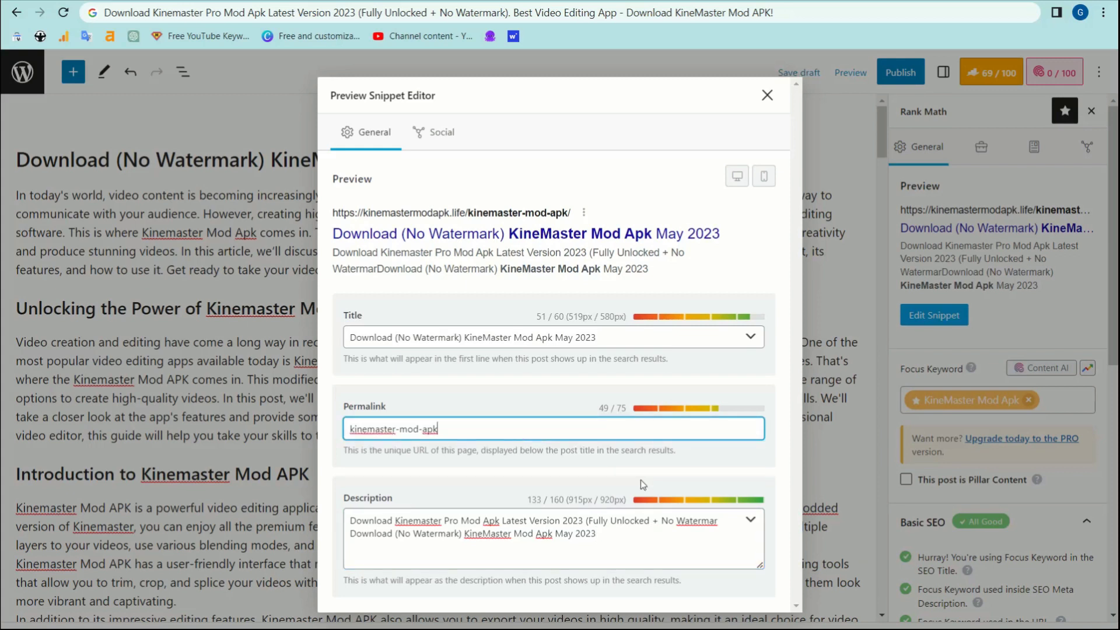
{"action": "left_click", "coordinate": [698, 147]}
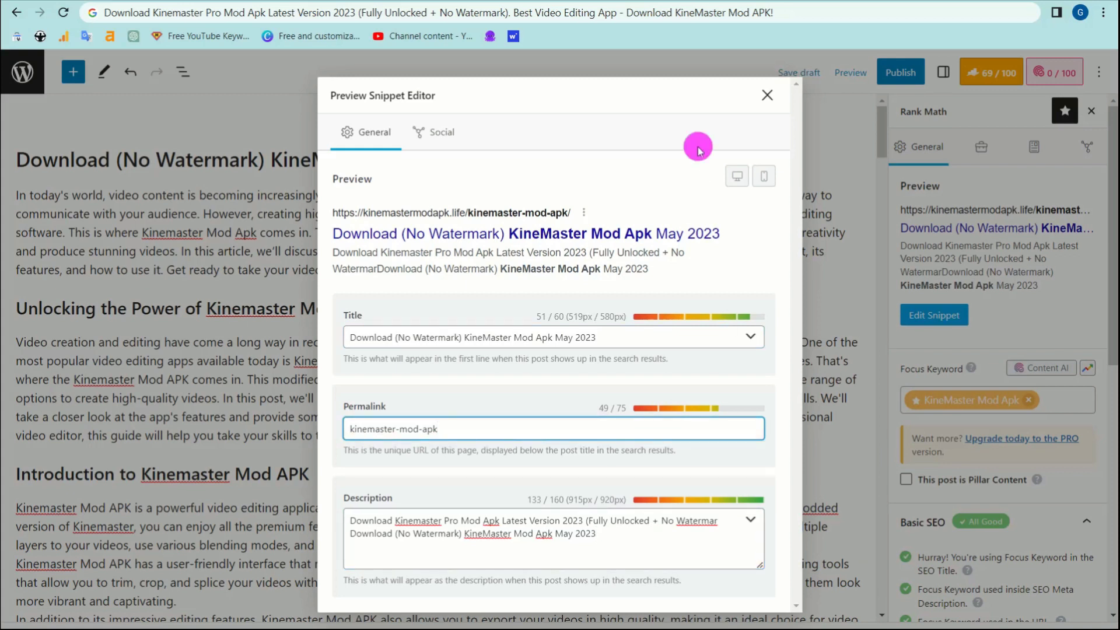
{"action": "left_click", "coordinate": [521, 421]}
{"action": "type", "text": "kaldfj"}
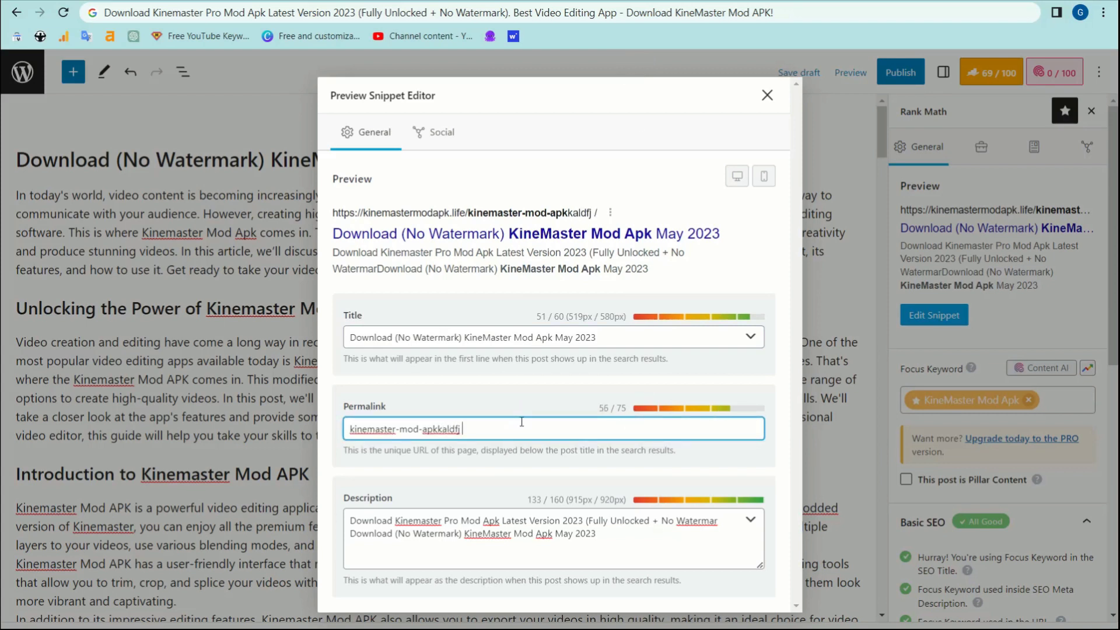
{"action": "key", "text": "ctrl+v"}
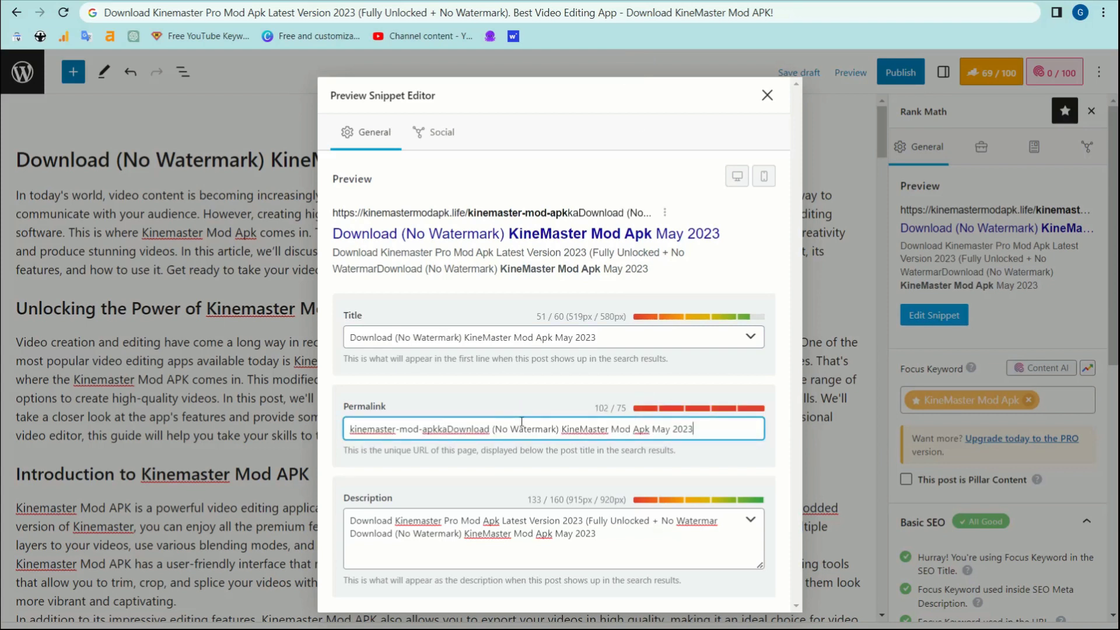
- Replace the permalink with the copied heading, trimmed and reworded to "KineMaster Mod Apk Download"
{"action": "key", "text": "ctrl+a"}
{"action": "key", "text": "ctrl+v"}
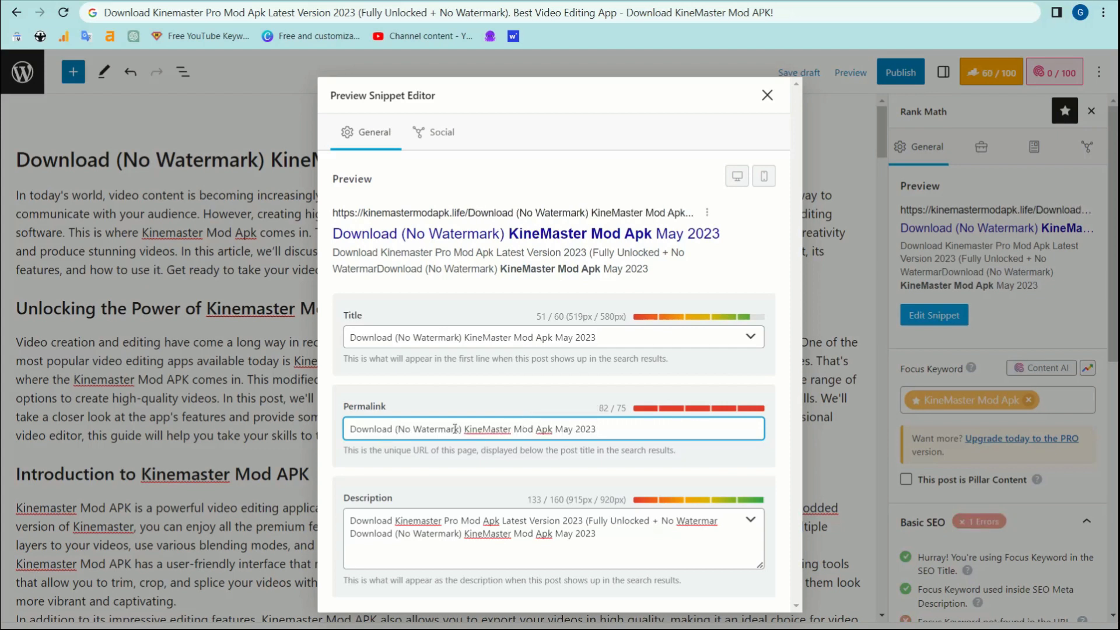
{"action": "left_click_drag", "start_coordinate": [461, 430], "coordinate": [395, 430]}
{"action": "key", "text": "BackSpace"}
{"action": "key", "text": "BackSpace"}
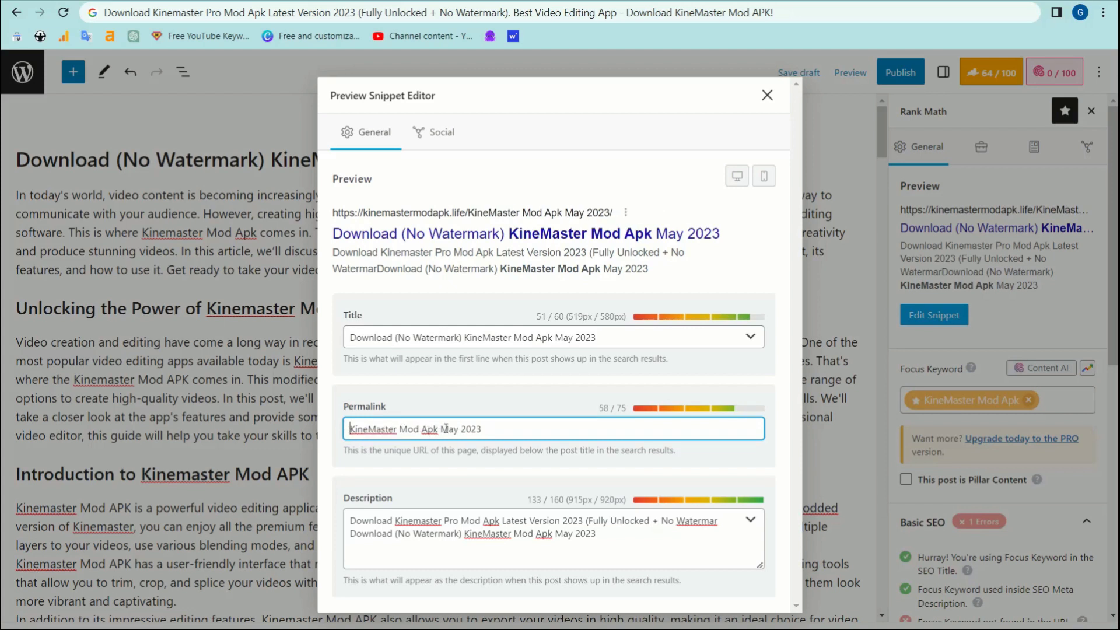
{"action": "left_click_drag", "start_coordinate": [442, 429], "coordinate": [491, 430]}
{"action": "type", "text": "Download"}
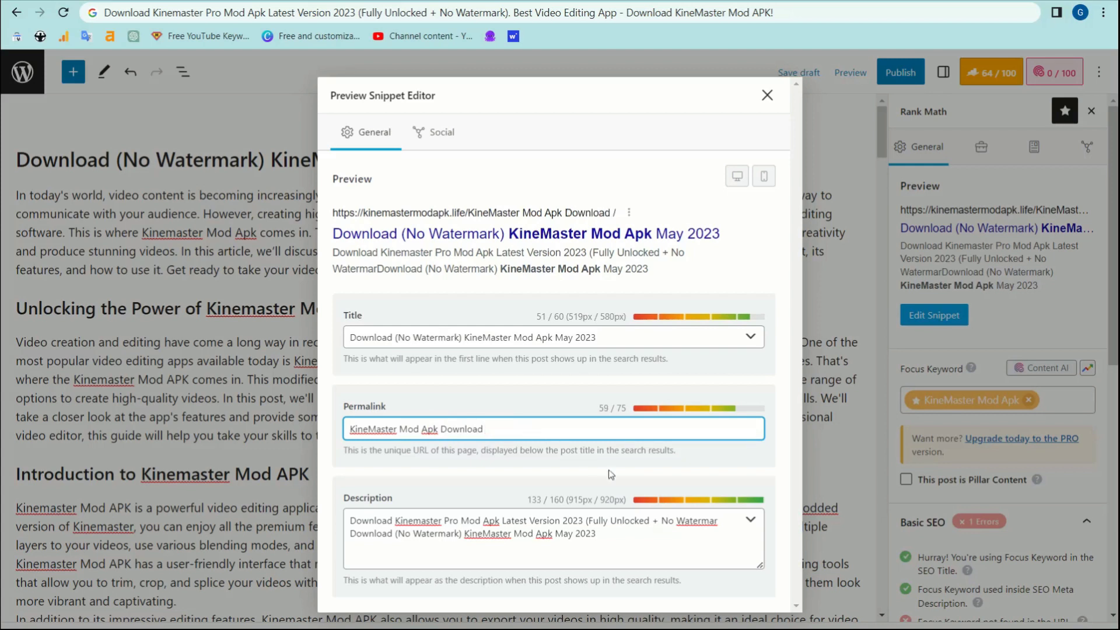
{"action": "left_click", "coordinate": [642, 470]}
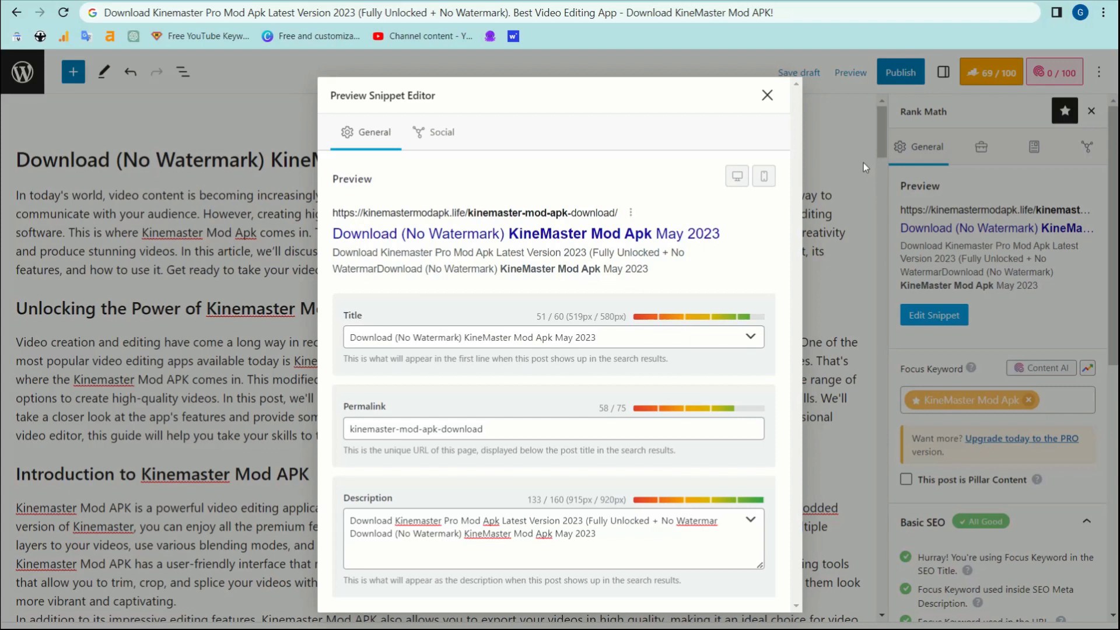
- Preview the search snippet in its mobile and desktop versions, closing the snippet editor when done
{"action": "left_click", "coordinate": [764, 176]}
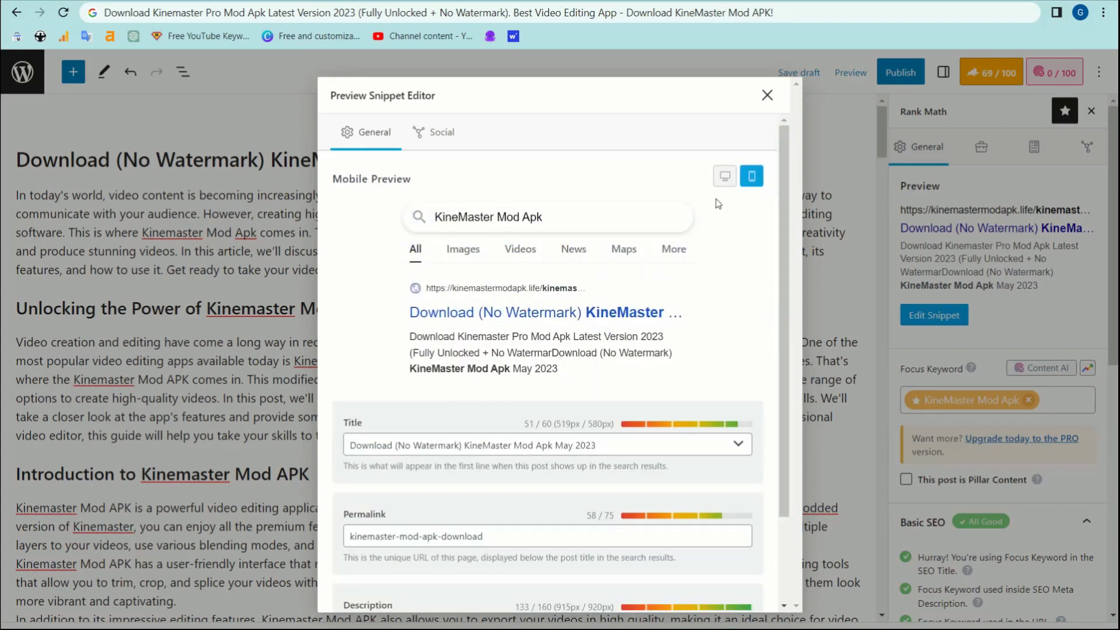
{"action": "left_click", "coordinate": [727, 173]}
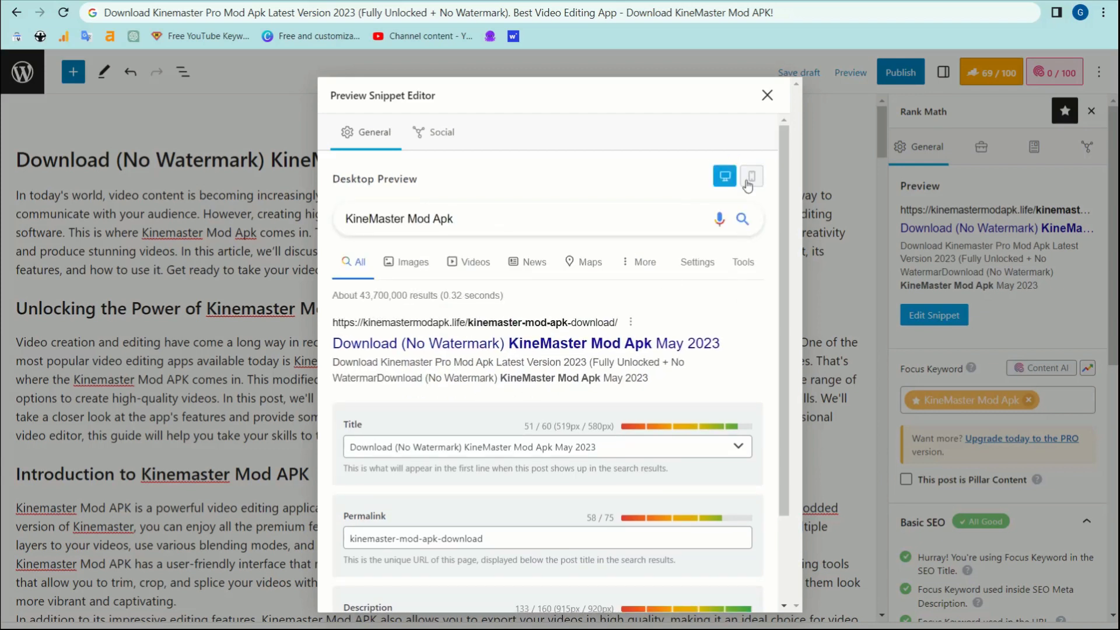
{"action": "left_click", "coordinate": [869, 116]}
{"action": "left_click", "coordinate": [822, 102]}
{"action": "left_click", "coordinate": [766, 95]}
- Review the Basic SEO and Additional checks, expanding the Title Readability and Content Readability sections as well
{"action": "scroll", "coordinate": [969, 473], "scroll_direction": "down", "scroll_amount": 4}
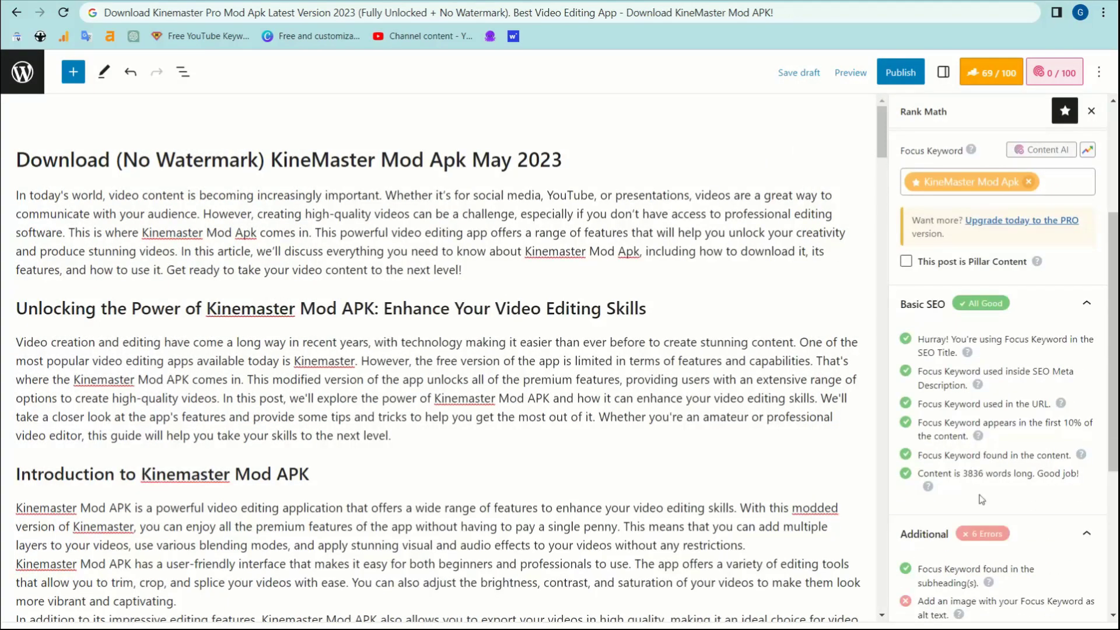
{"action": "scroll", "coordinate": [969, 473], "scroll_direction": "down", "scroll_amount": 3}
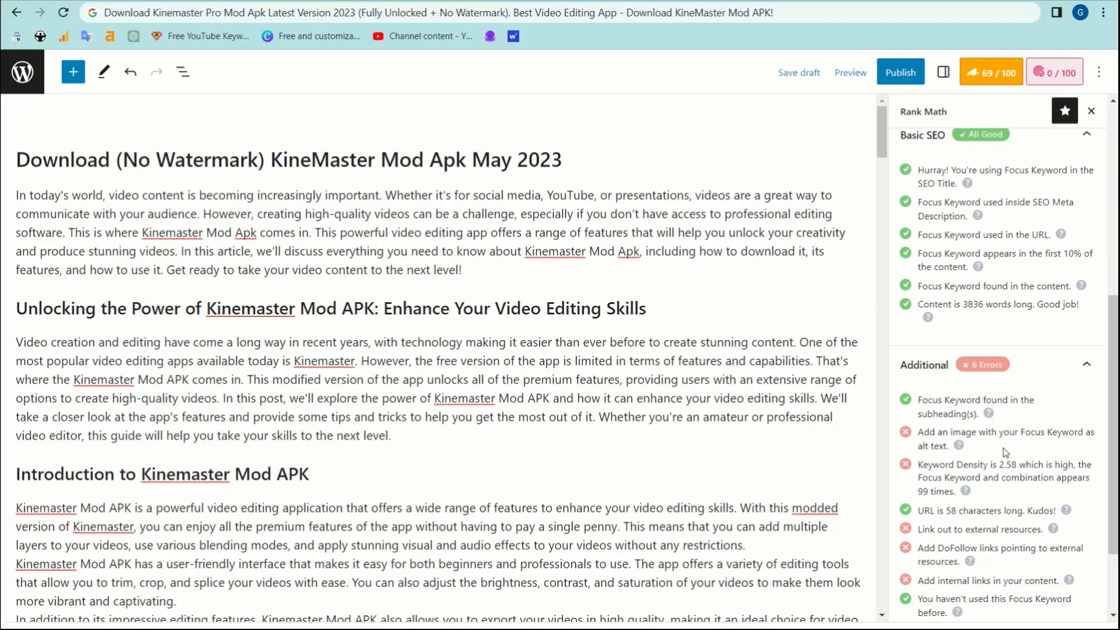
{"action": "scroll", "coordinate": [1009, 458], "scroll_direction": "down", "scroll_amount": 2}
{"action": "left_click", "coordinate": [1072, 562]}
{"action": "left_click", "coordinate": [1045, 598]}
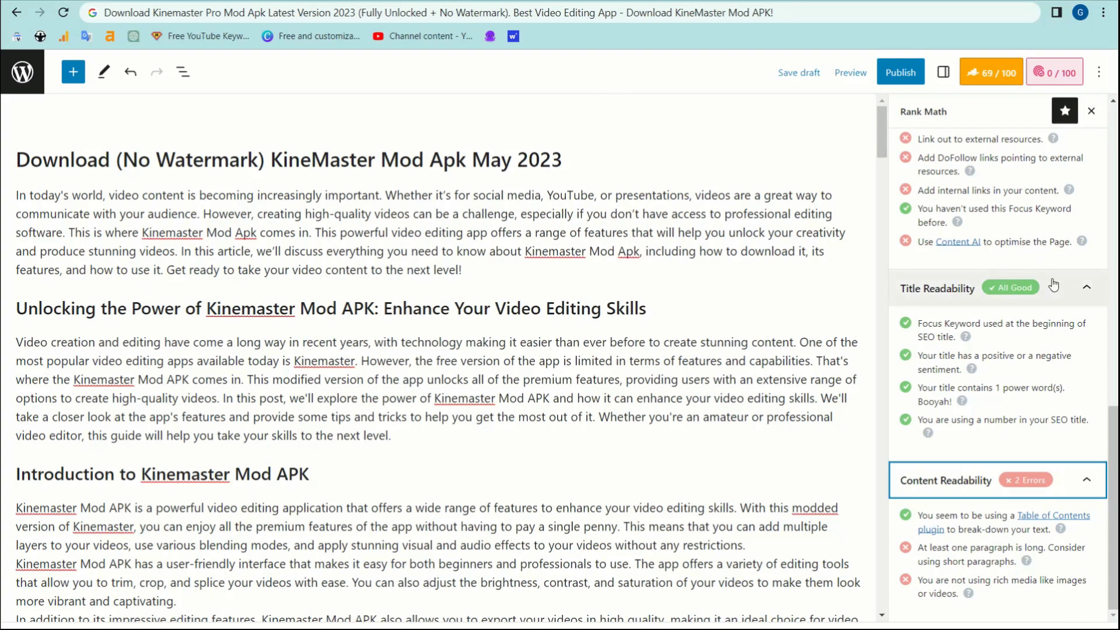
{"action": "scroll", "coordinate": [1033, 252], "scroll_direction": "up", "scroll_amount": 15}
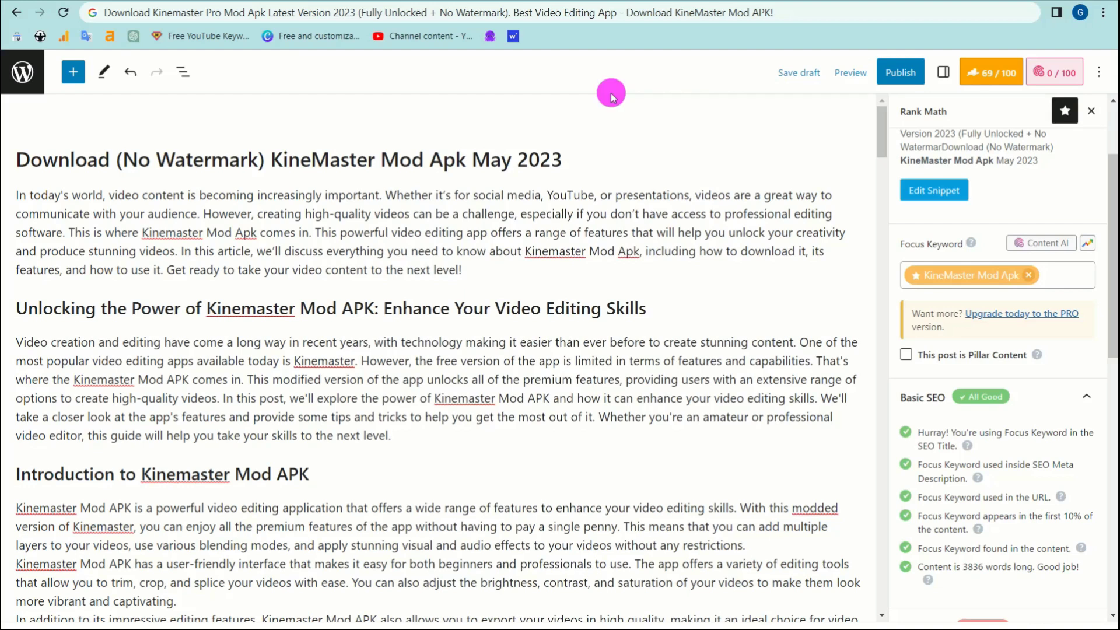
{"action": "scroll", "coordinate": [611, 99], "scroll_direction": "down", "scroll_amount": 2}
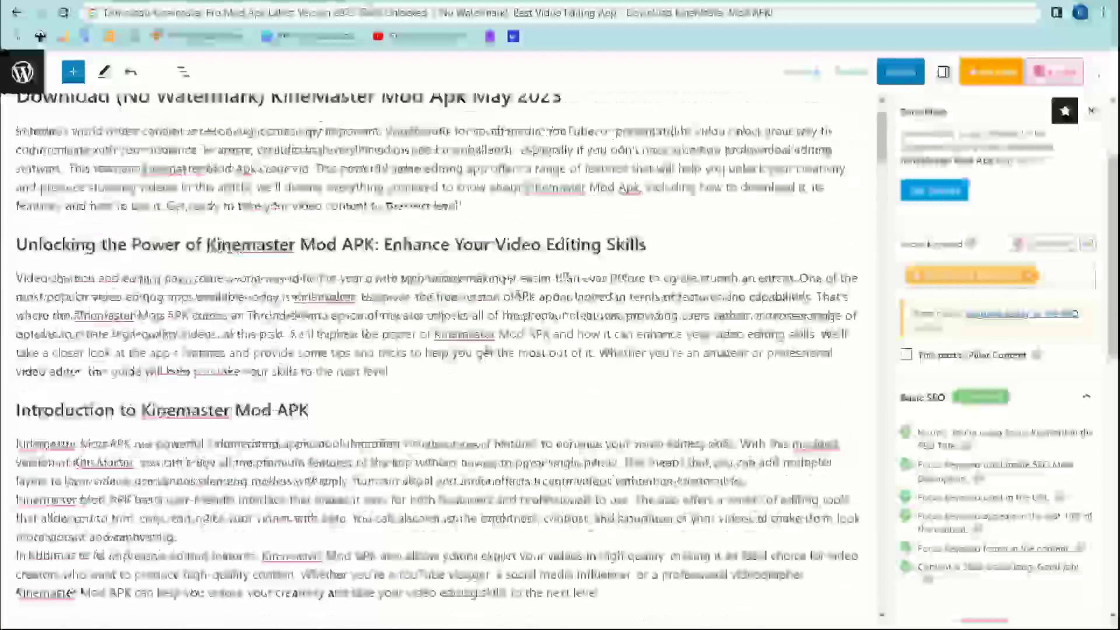
- Publish the KineMaster article page immediately with public visibility
{"action": "left_click", "coordinate": [901, 72]}
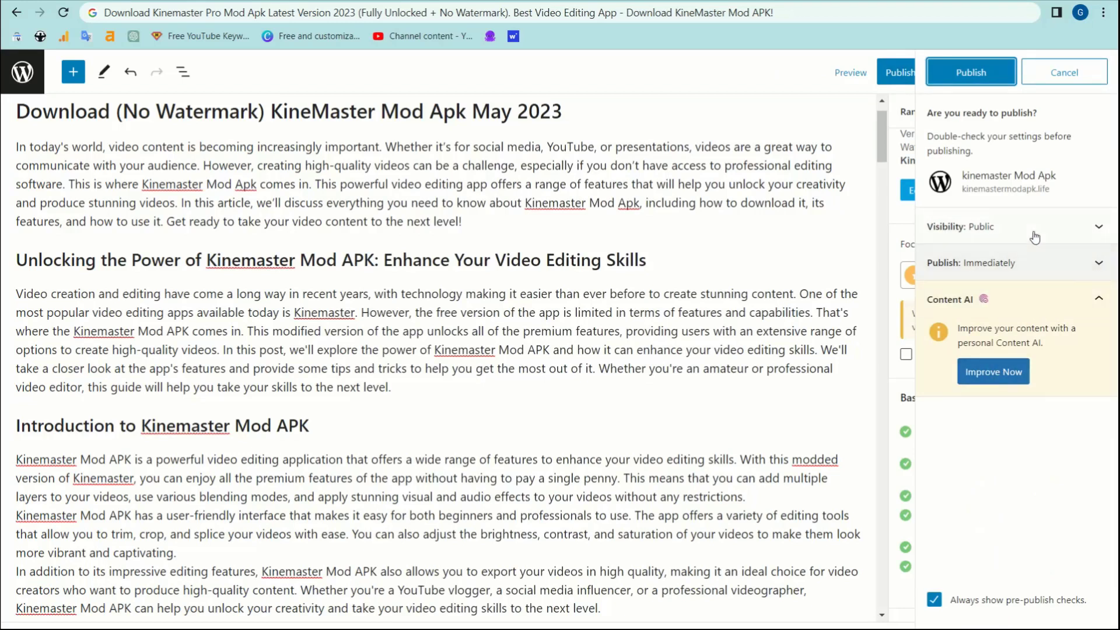
{"action": "left_click", "coordinate": [969, 85]}
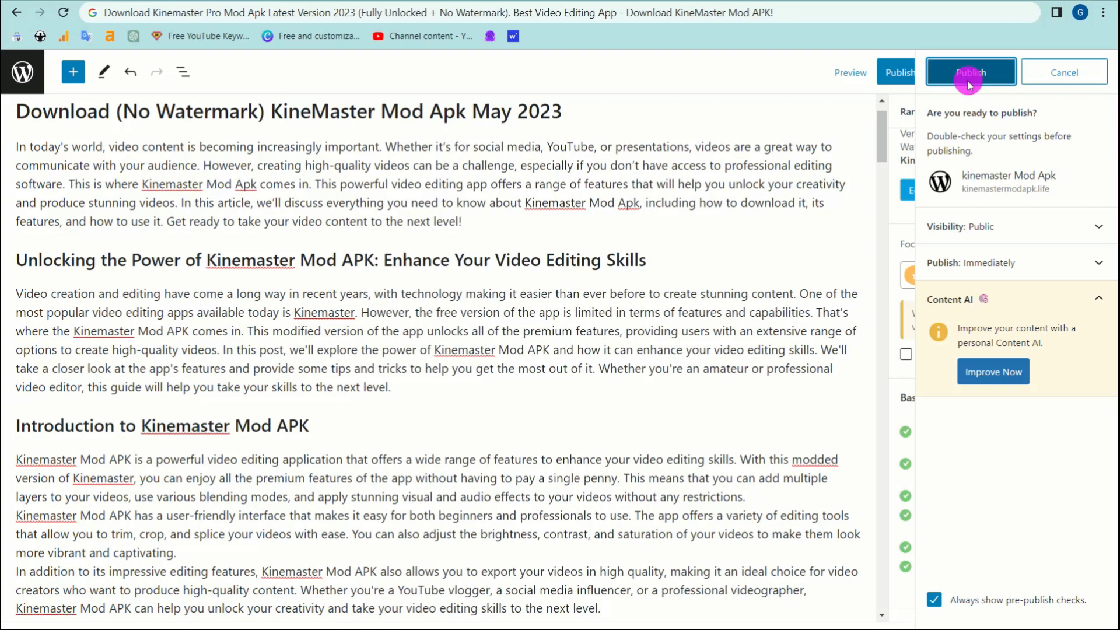
{"action": "scroll", "coordinate": [668, 353], "scroll_direction": "down", "scroll_amount": 15}
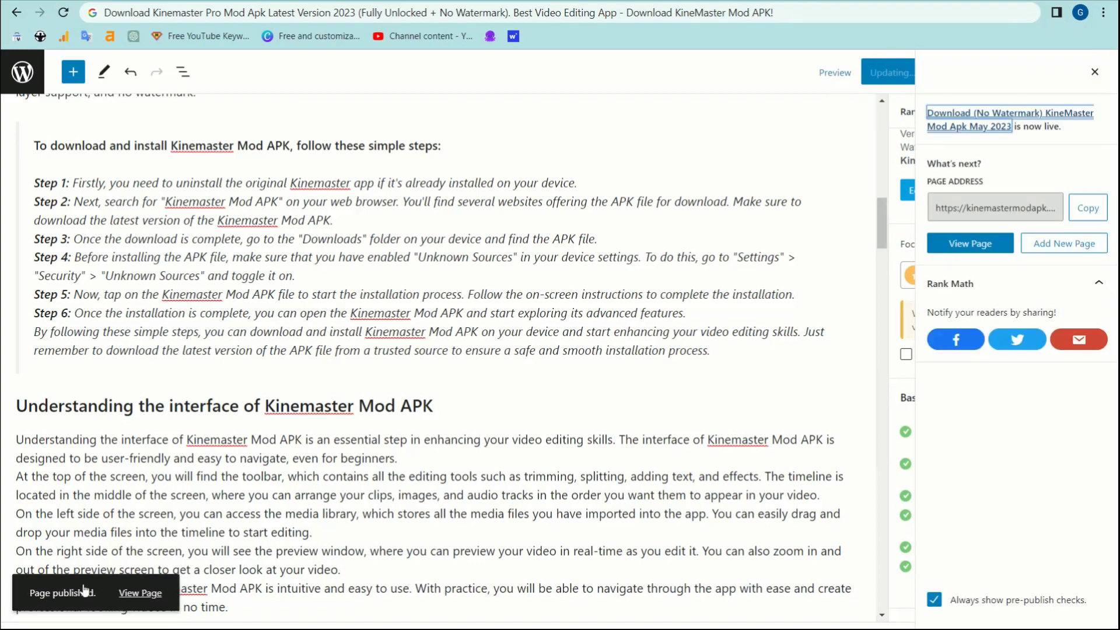
- Open the published page in a new tab and look through its contents table, article sections and FAQ accordion
{"action": "right_click", "coordinate": [140, 593]}
{"action": "left_click", "coordinate": [213, 461]}
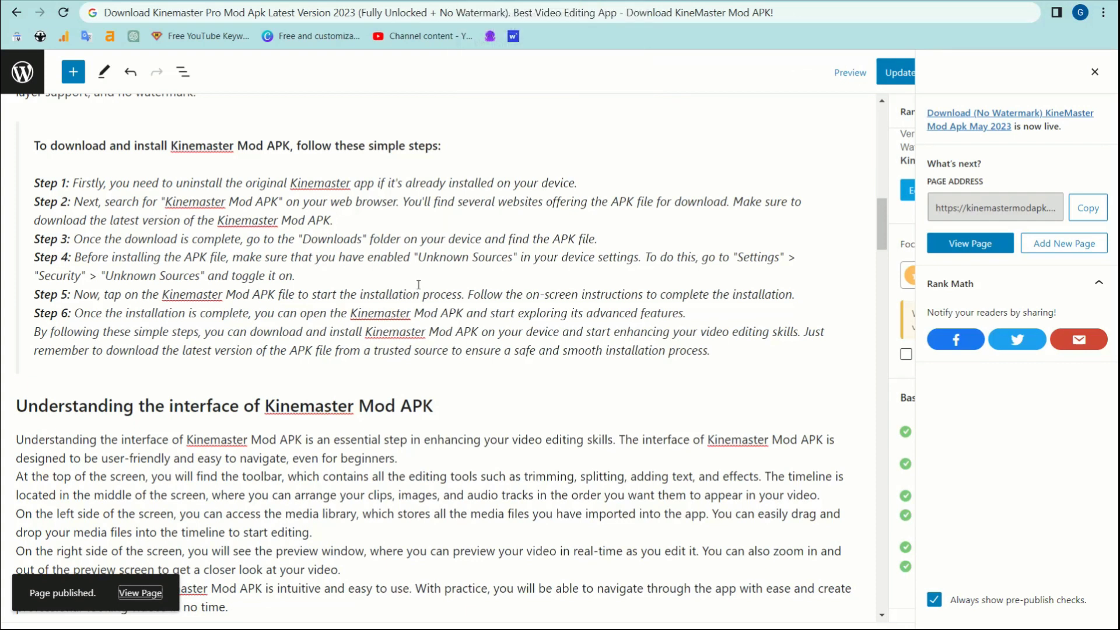
{"action": "key", "text": "ctrl+Tab"}
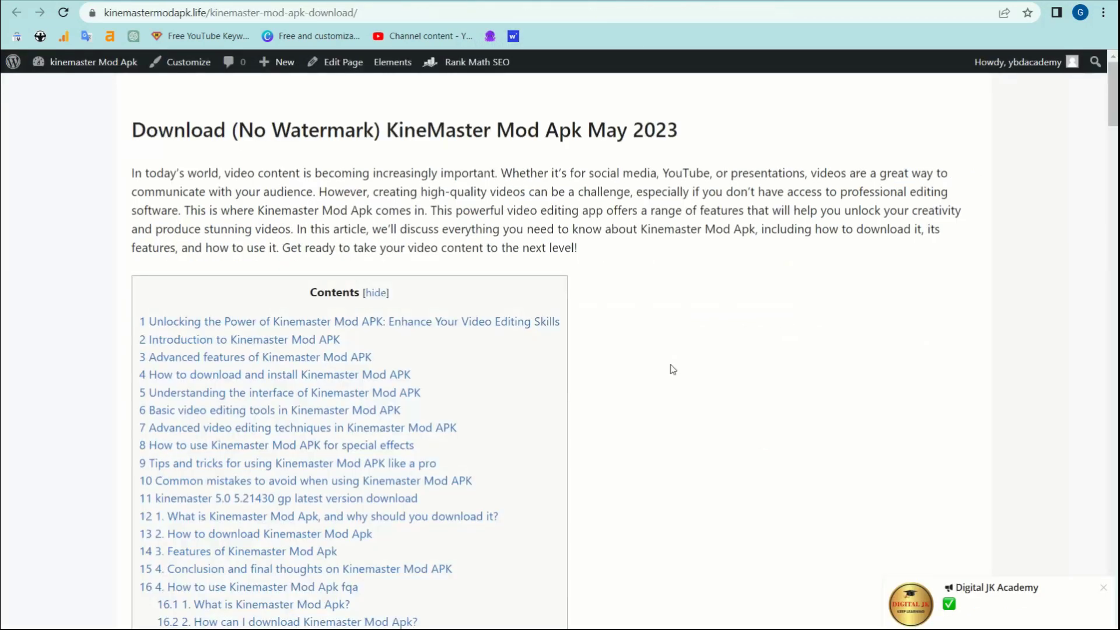
{"action": "scroll", "coordinate": [614, 366], "scroll_direction": "down", "scroll_amount": 8}
{"action": "scroll", "coordinate": [614, 366], "scroll_direction": "down", "scroll_amount": 20}
{"action": "scroll", "coordinate": [614, 367], "scroll_direction": "up", "scroll_amount": 11}
{"action": "scroll", "coordinate": [614, 365], "scroll_direction": "down", "scroll_amount": 20}
{"action": "scroll", "coordinate": [614, 366], "scroll_direction": "down", "scroll_amount": 20}
{"action": "scroll", "coordinate": [614, 366], "scroll_direction": "up", "scroll_amount": 20}
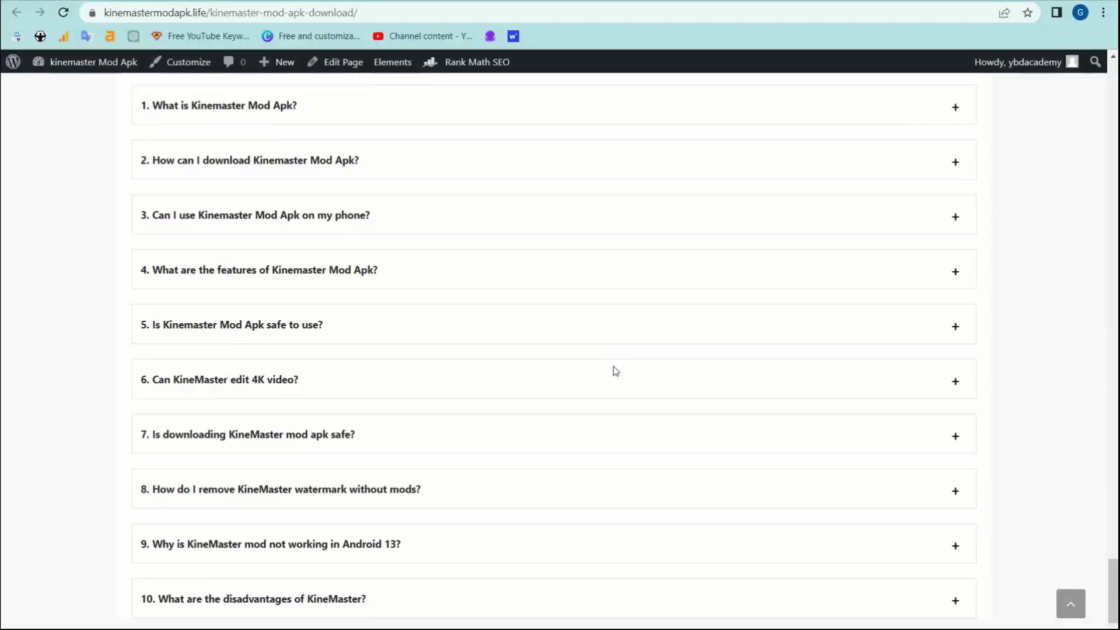
{"action": "scroll", "coordinate": [614, 366], "scroll_direction": "up", "scroll_amount": 5}
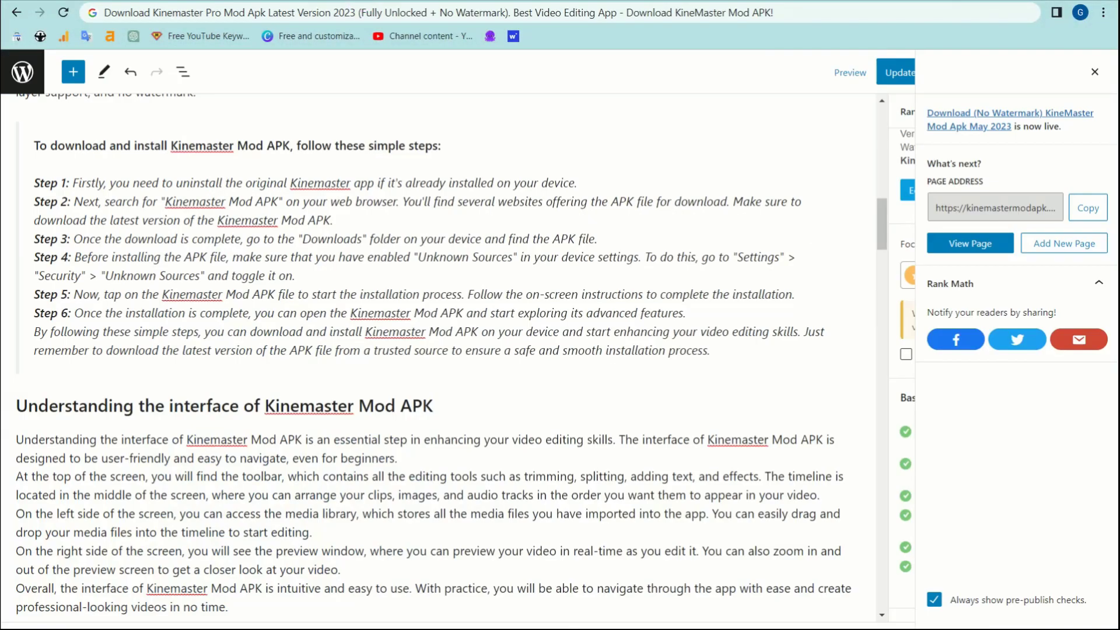
- In the site's Reading settings, make the homepage a static page showing "Download (No Watermark) KineMaster Mod Apk May 2023"
{"action": "left_click", "coordinate": [22, 71]}
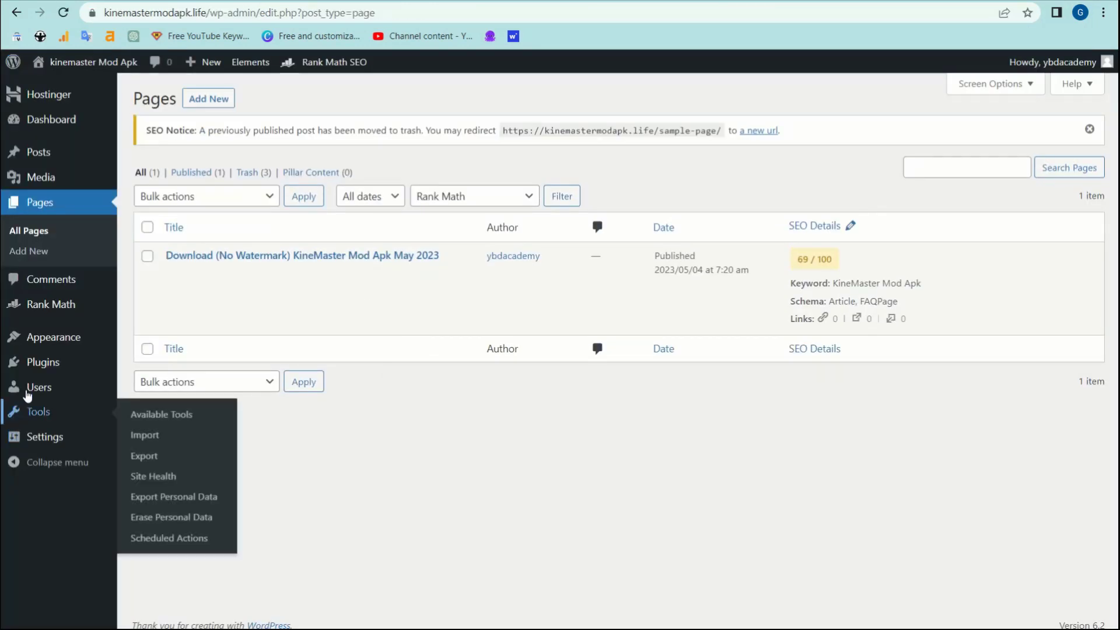
{"action": "mouse_move", "coordinate": [31, 375]}
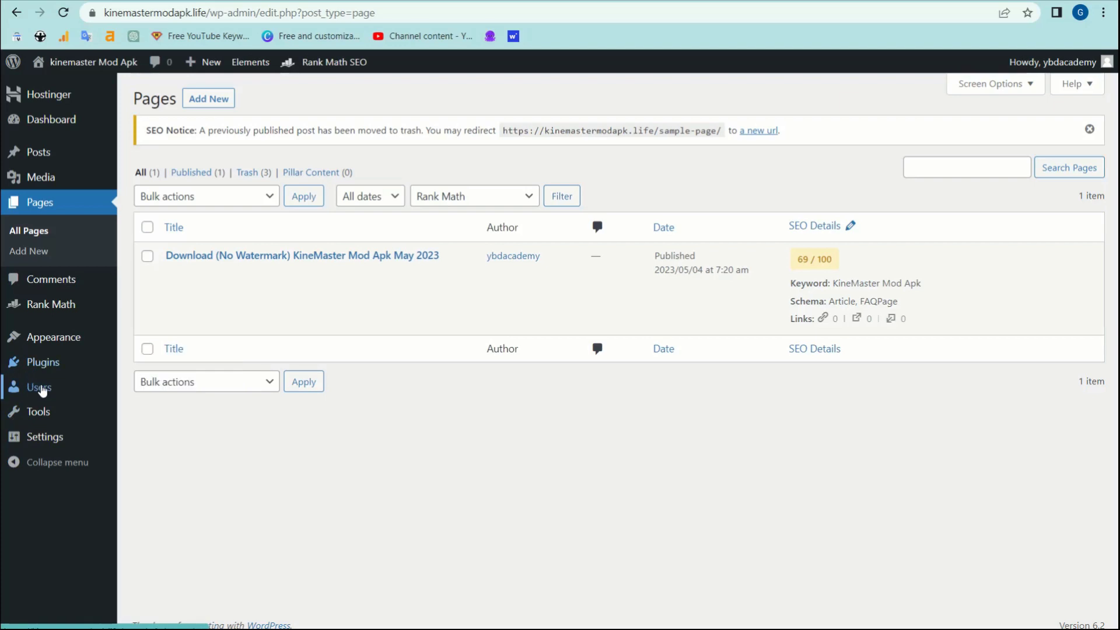
{"action": "mouse_move", "coordinate": [51, 435]}
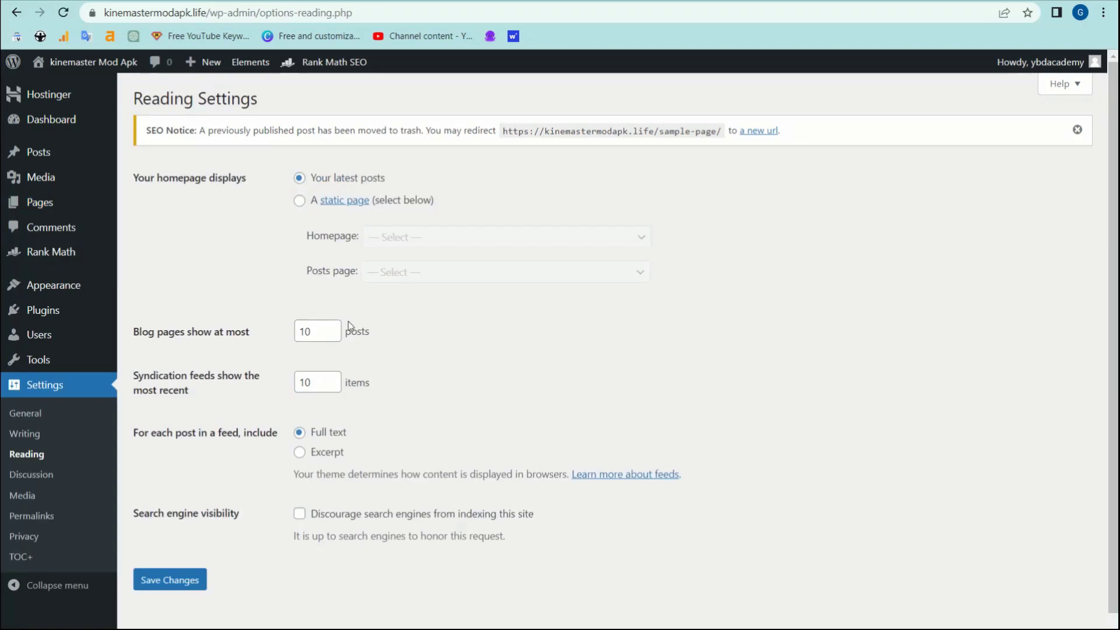
{"action": "left_click", "coordinate": [300, 201]}
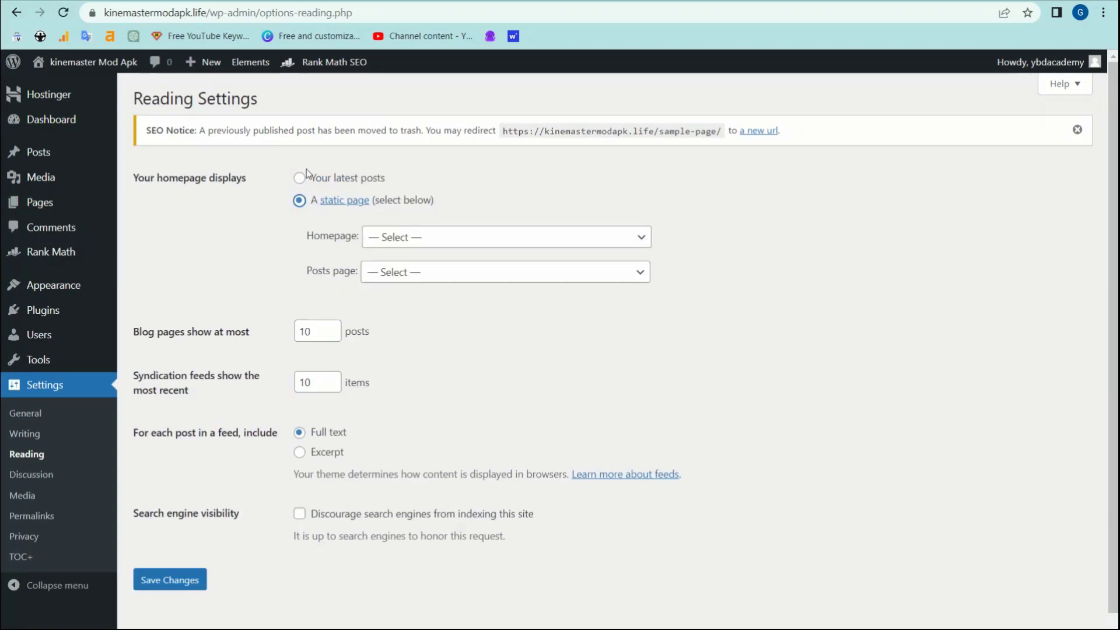
{"action": "left_click", "coordinate": [468, 245]}
{"action": "left_click", "coordinate": [459, 269]}
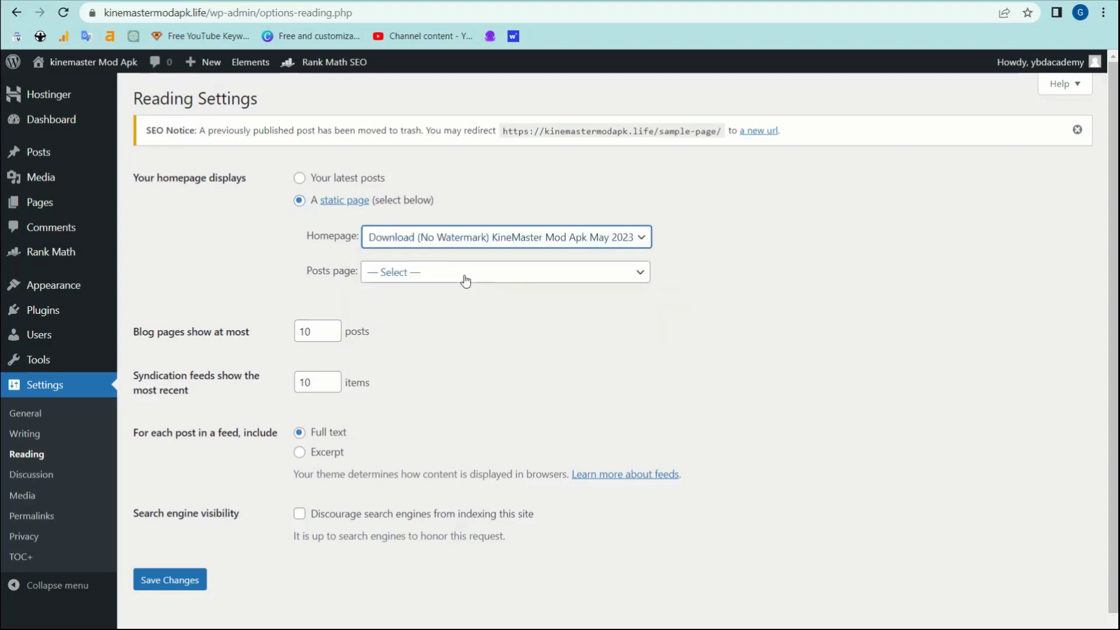
- Keep "Download (No Watermark) KineMaster Mod Apk May 2023" as the static homepage with no posts page, and save the reading settings
{"action": "left_click", "coordinate": [514, 244]}
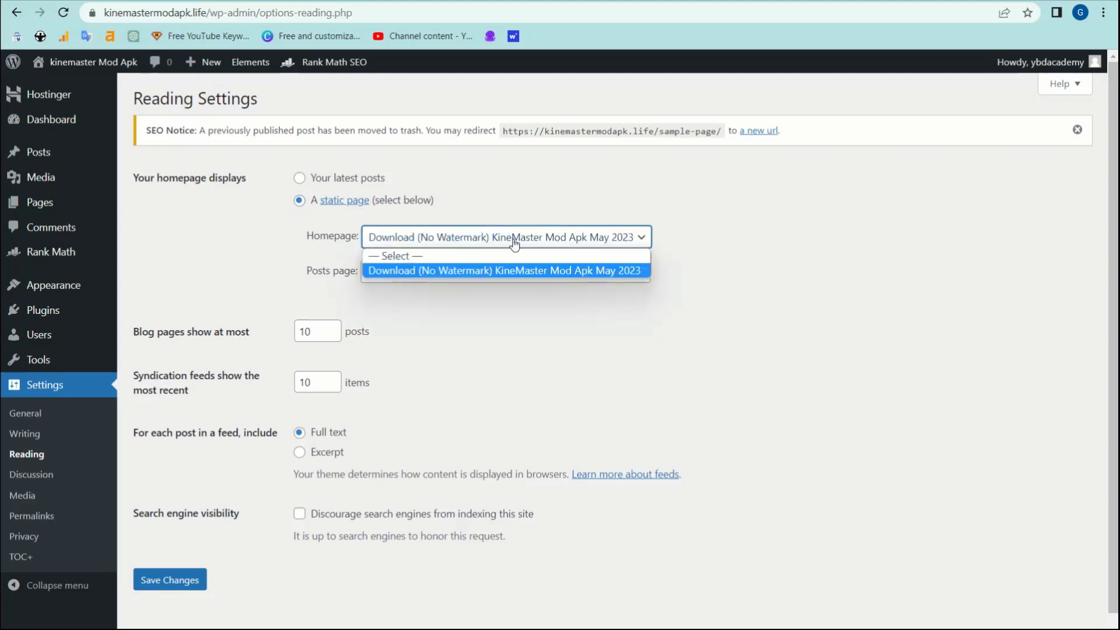
{"action": "left_click", "coordinate": [659, 269]}
{"action": "left_click", "coordinate": [313, 236]}
{"action": "left_click_drag", "start_coordinate": [313, 239], "coordinate": [353, 237]}
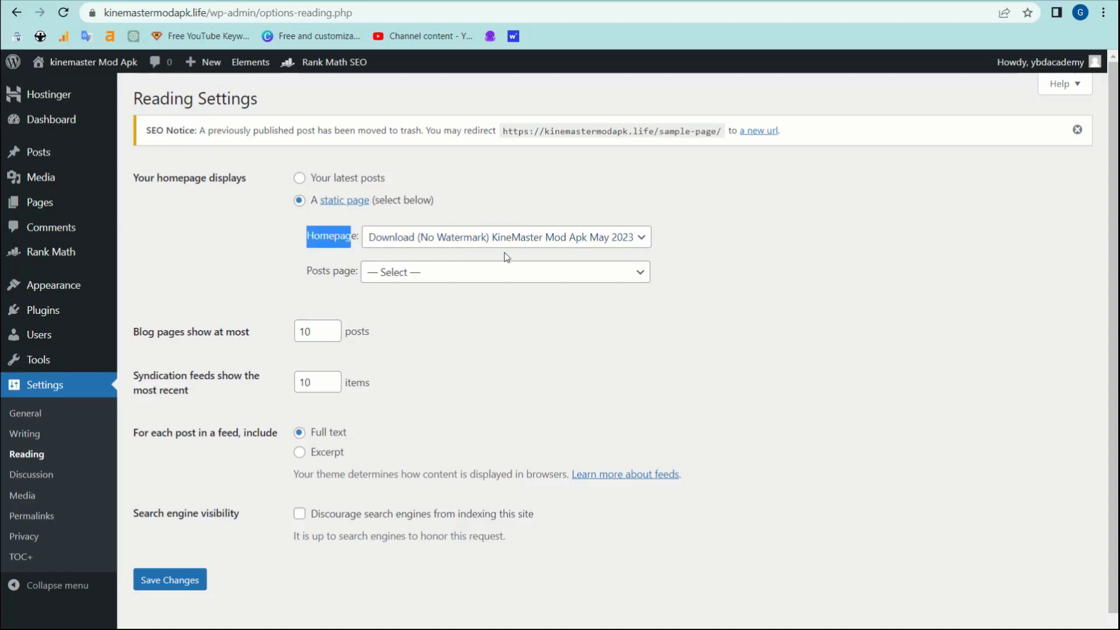
{"action": "left_click", "coordinate": [511, 272]}
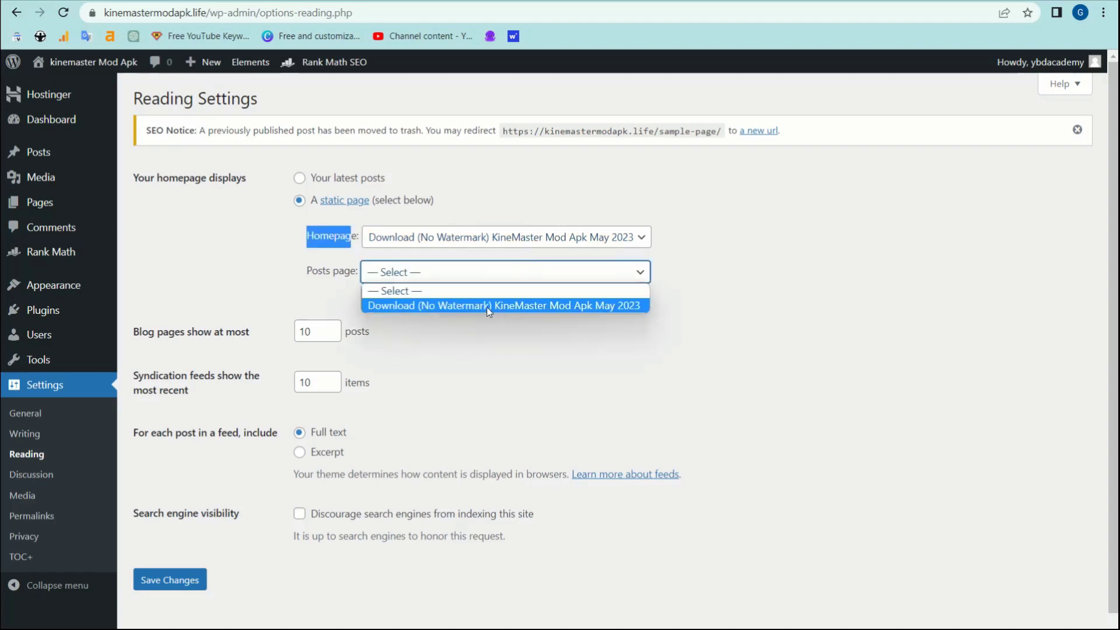
{"action": "left_click", "coordinate": [465, 351]}
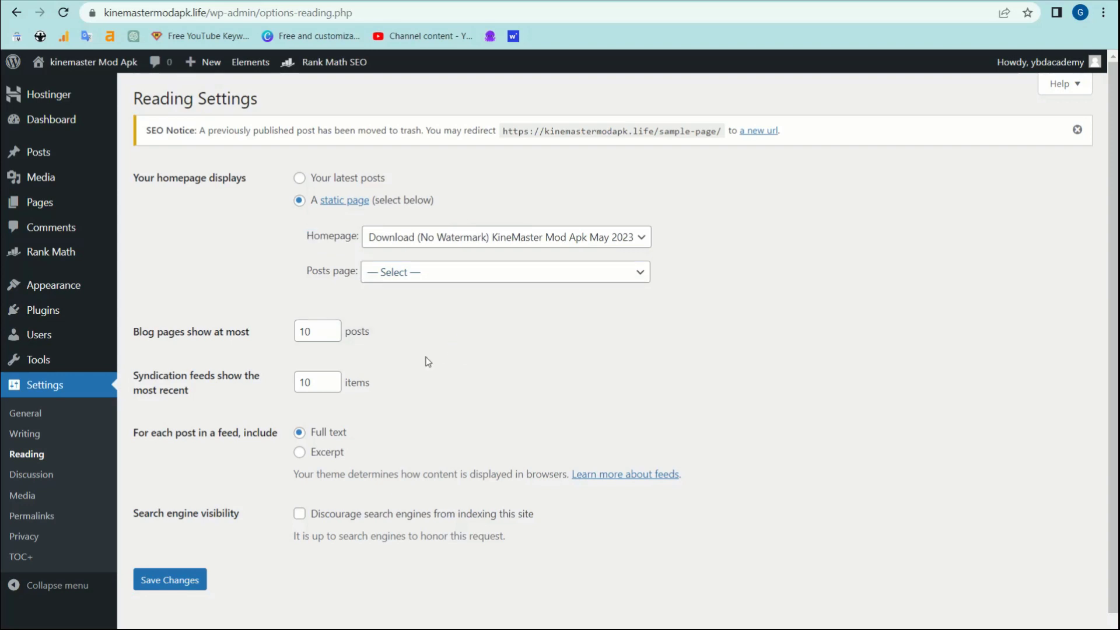
{"action": "scroll", "coordinate": [407, 441], "scroll_direction": "down", "scroll_amount": 1}
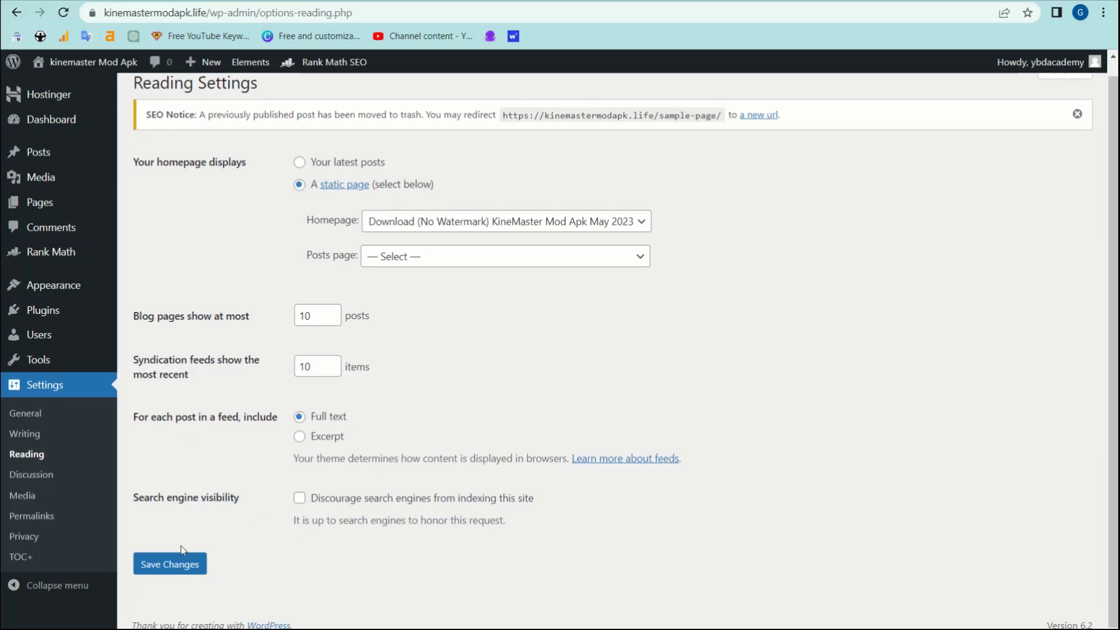
{"action": "left_click", "coordinate": [188, 560]}
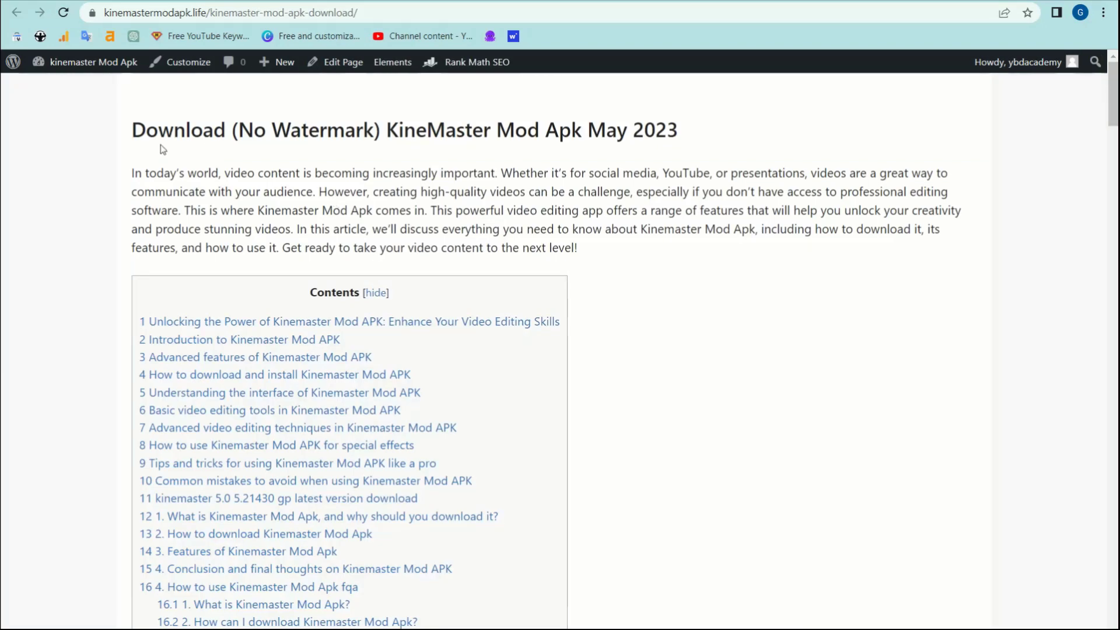
- Look over the published KineMaster Mod Apk page on the live site
{"action": "scroll", "coordinate": [309, 285], "scroll_direction": "down", "scroll_amount": 6}
{"action": "scroll", "coordinate": [308, 283], "scroll_direction": "up", "scroll_amount": 6}
{"action": "scroll", "coordinate": [308, 283], "scroll_direction": "down", "scroll_amount": 2}
{"action": "scroll", "coordinate": [308, 283], "scroll_direction": "up", "scroll_amount": 2}
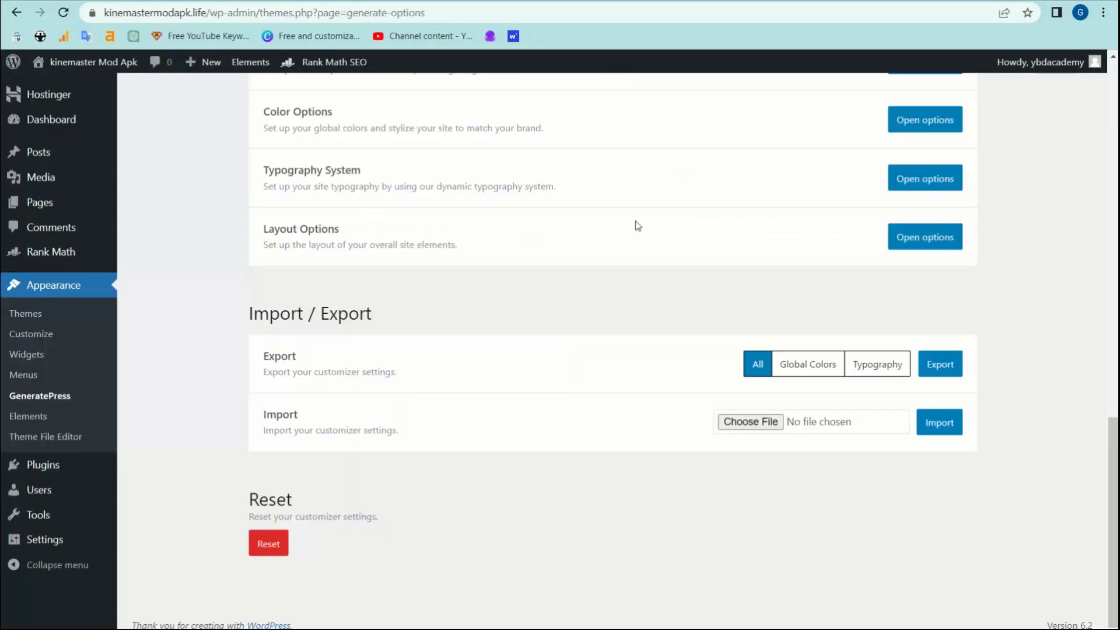
- Switch to Telegram and copy the text of the CSS code message in the Free Theme & Plugin channel
{"action": "scroll", "coordinate": [619, 230], "scroll_direction": "up", "scroll_amount": 4}
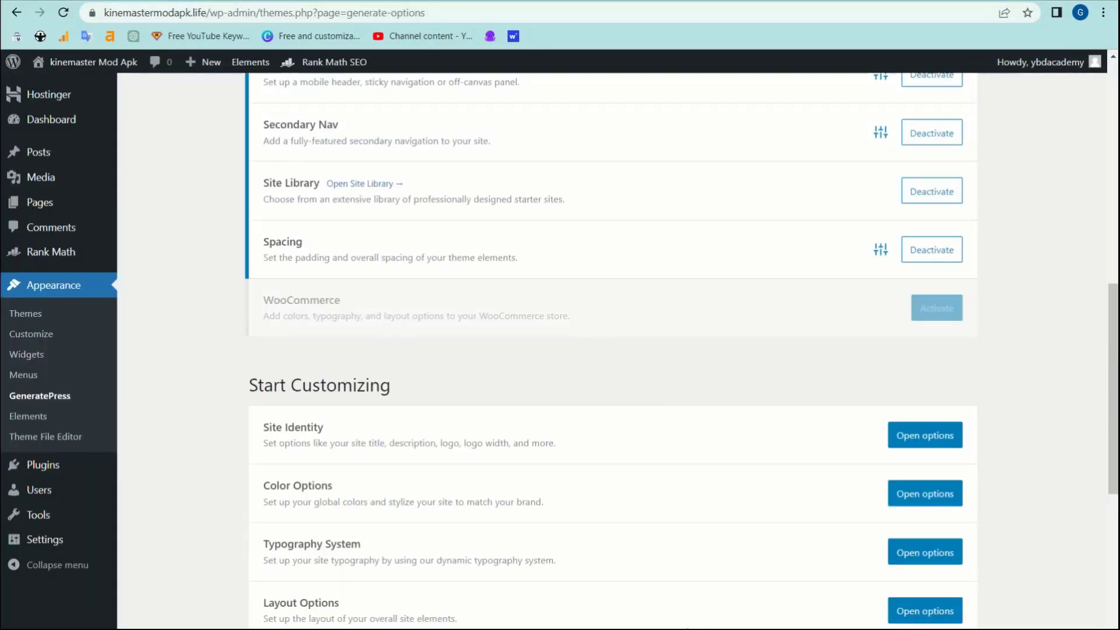
{"action": "left_click", "coordinate": [668, 575]}
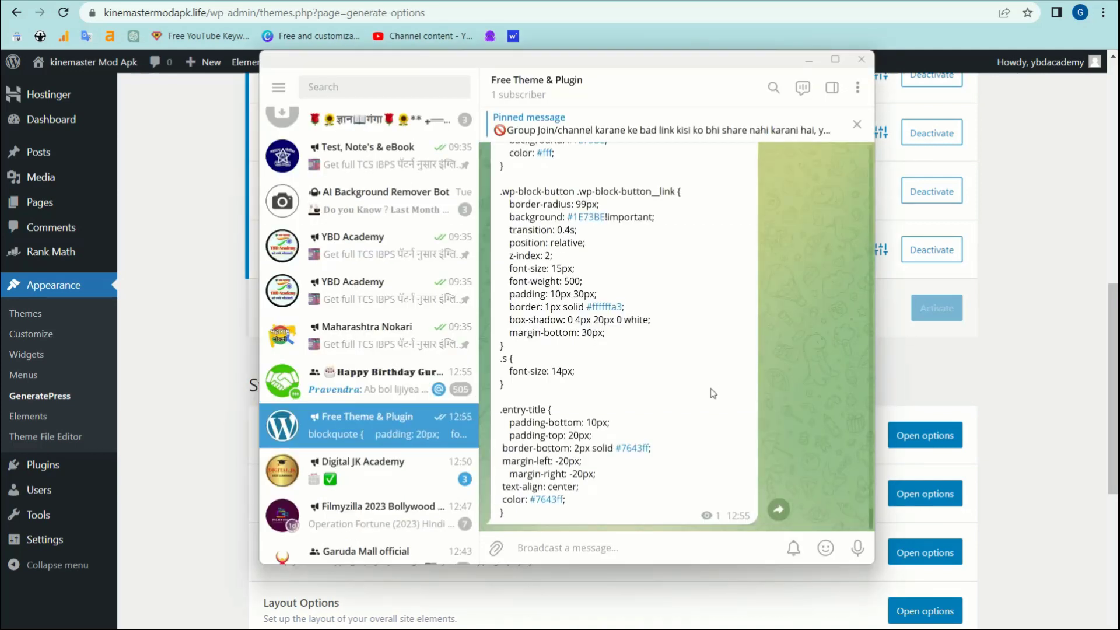
{"action": "scroll", "coordinate": [706, 436], "scroll_direction": "up", "scroll_amount": 10}
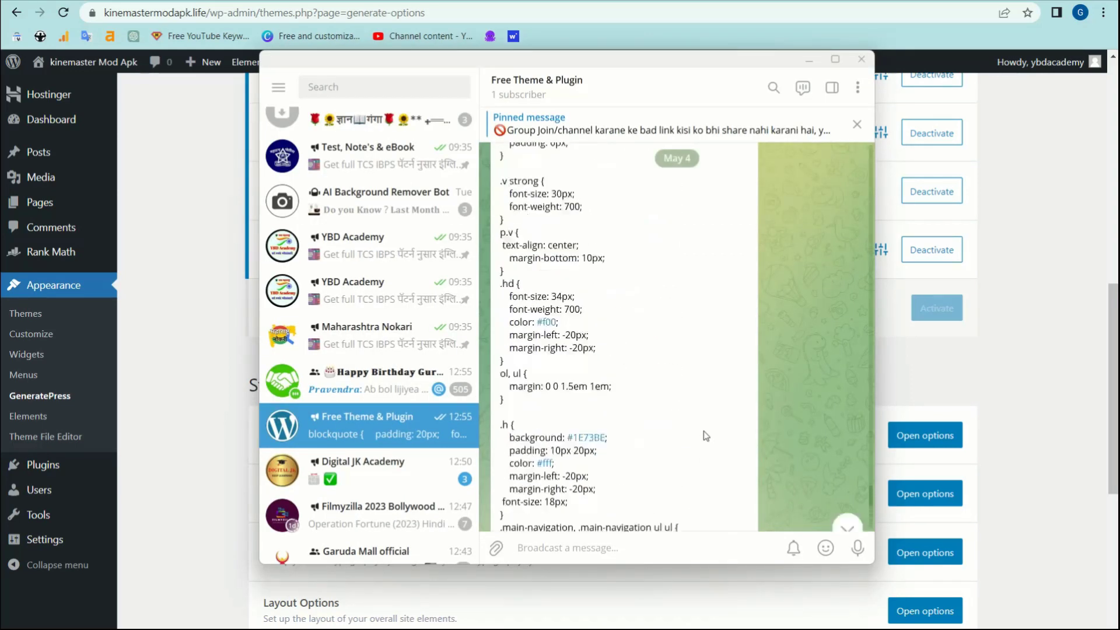
{"action": "scroll", "coordinate": [707, 436], "scroll_direction": "up", "scroll_amount": 3}
{"action": "right_click", "coordinate": [713, 332]}
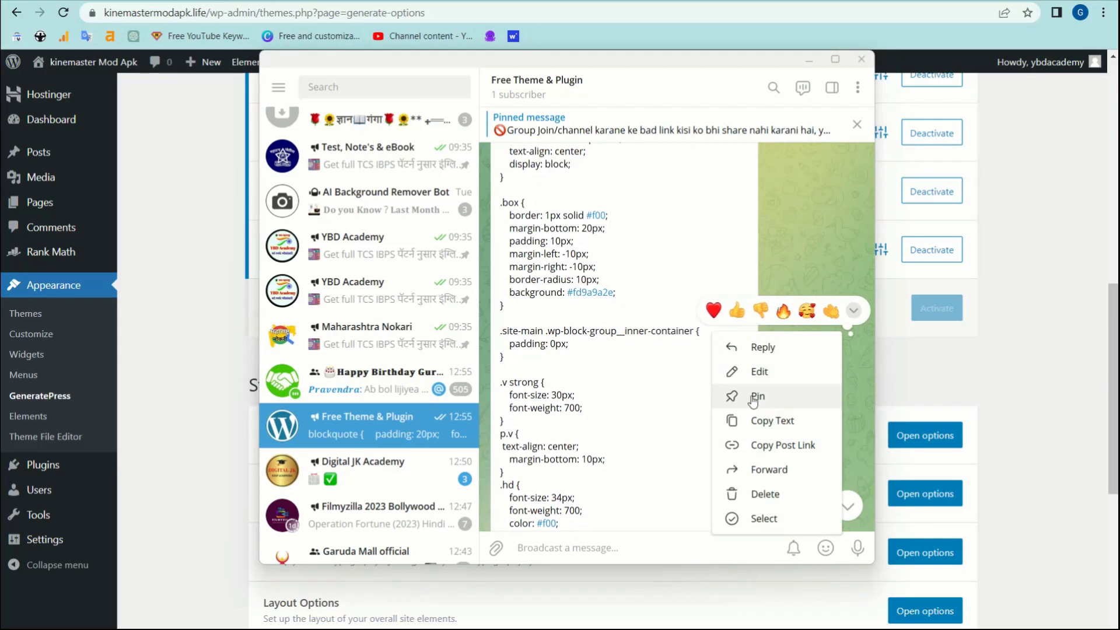
{"action": "left_click", "coordinate": [744, 423]}
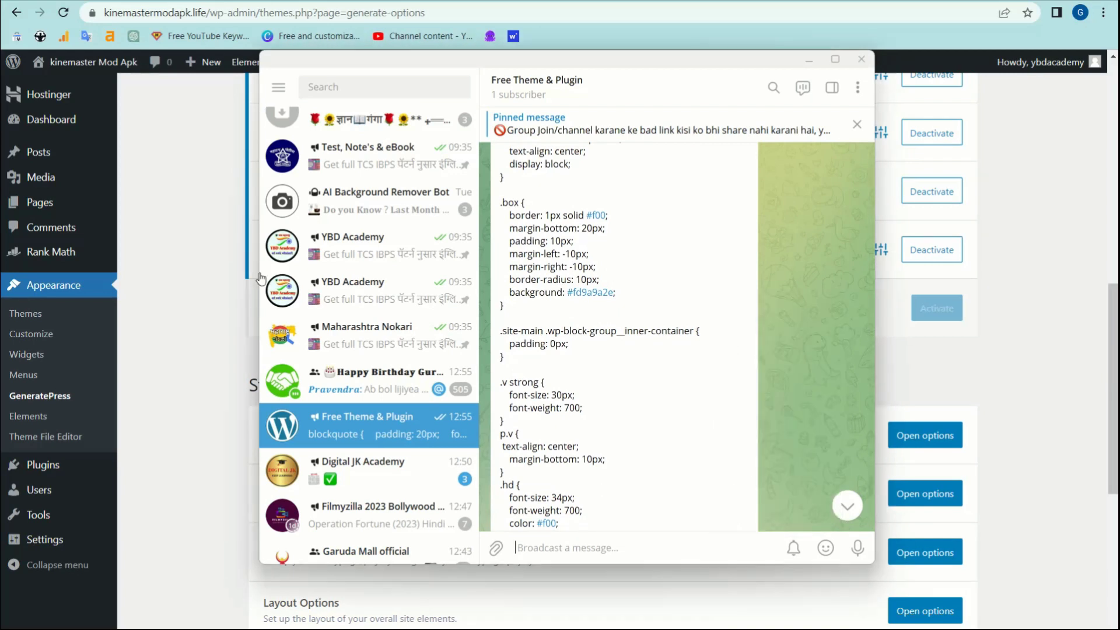
- Return to WordPress, open the theme customizer's Additional CSS section and paste the copied CSS code into its empty editor
{"action": "left_click", "coordinate": [153, 380]}
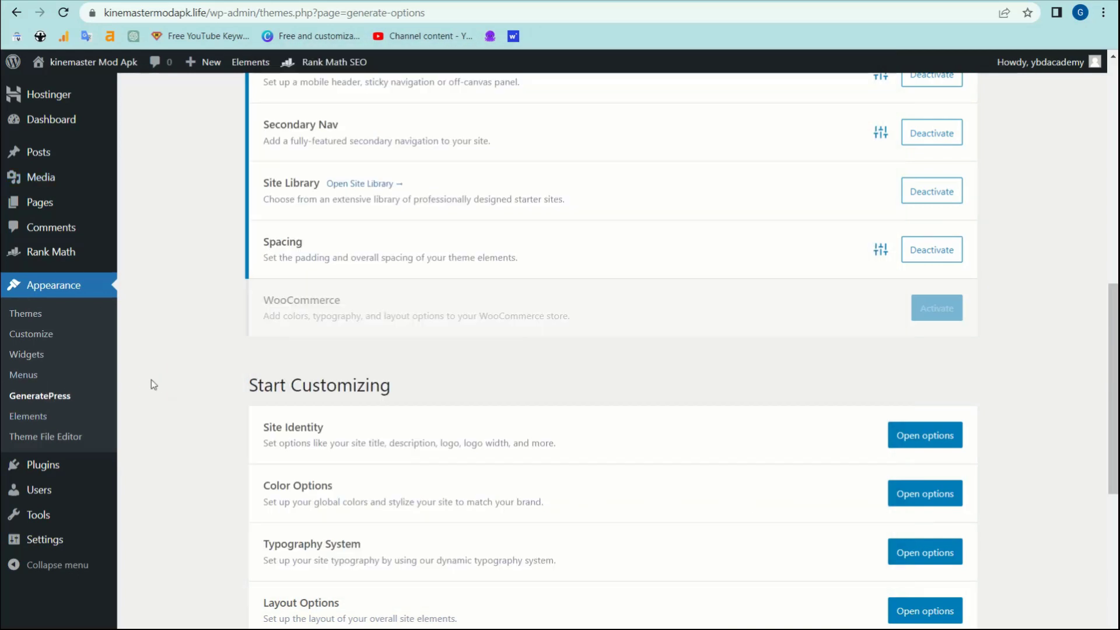
{"action": "left_click", "coordinate": [45, 334]}
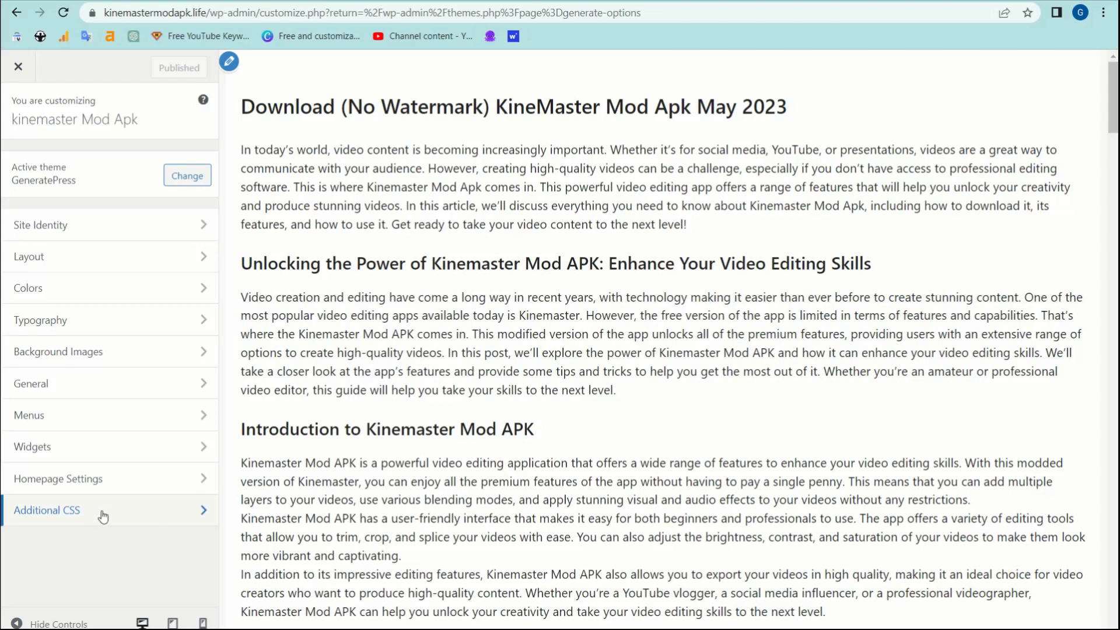
{"action": "left_click", "coordinate": [102, 517]}
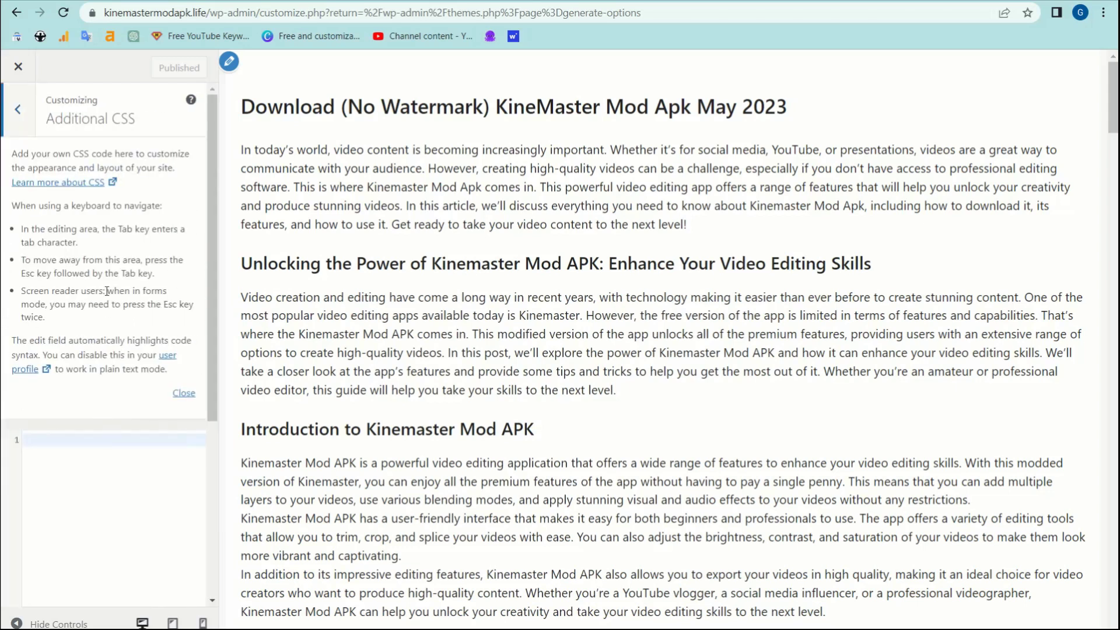
{"action": "left_click", "coordinate": [91, 483]}
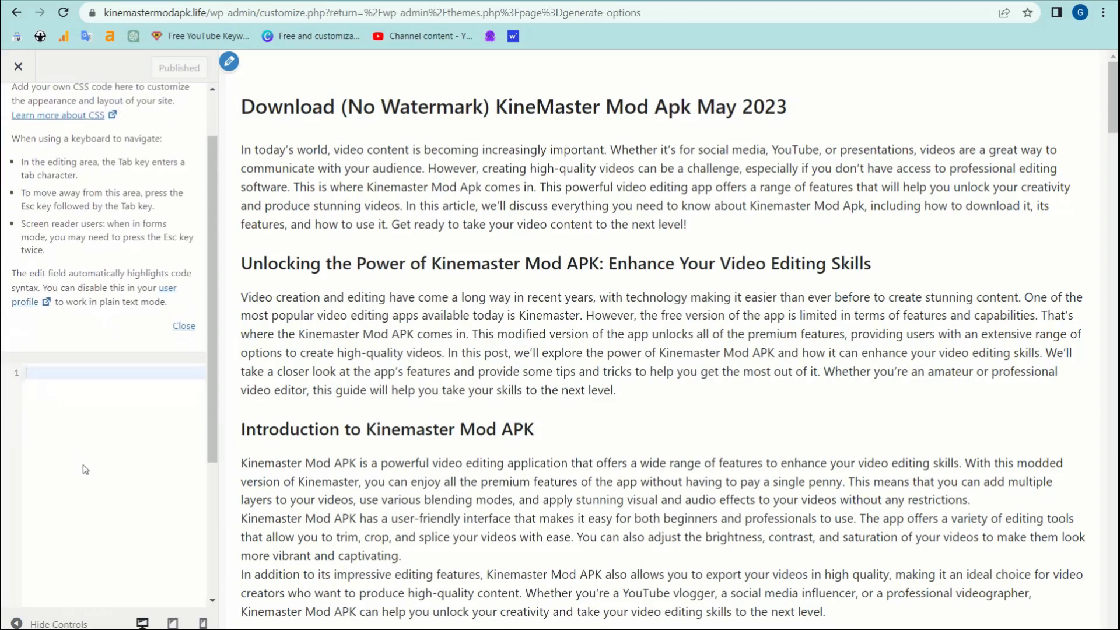
{"action": "key", "text": "ctrl+v"}
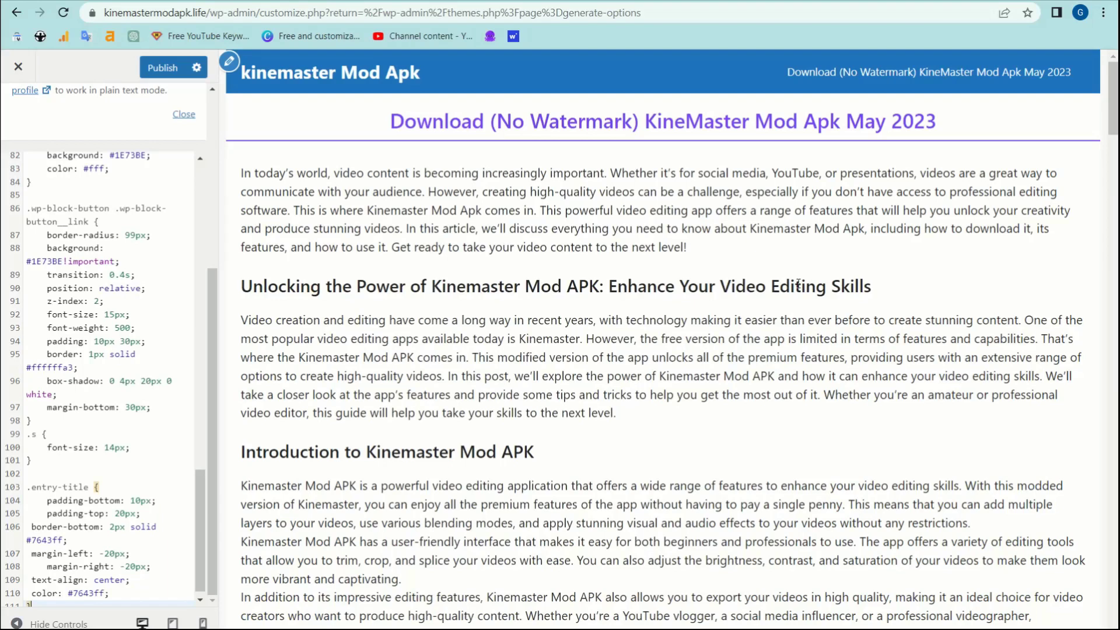
- Clear the Additional CSS editor and paste the same code back in to compare the page preview without and with it
{"action": "left_click", "coordinate": [169, 353]}
{"action": "key", "text": "ctrl+a"}
{"action": "key", "text": "BackSpace"}
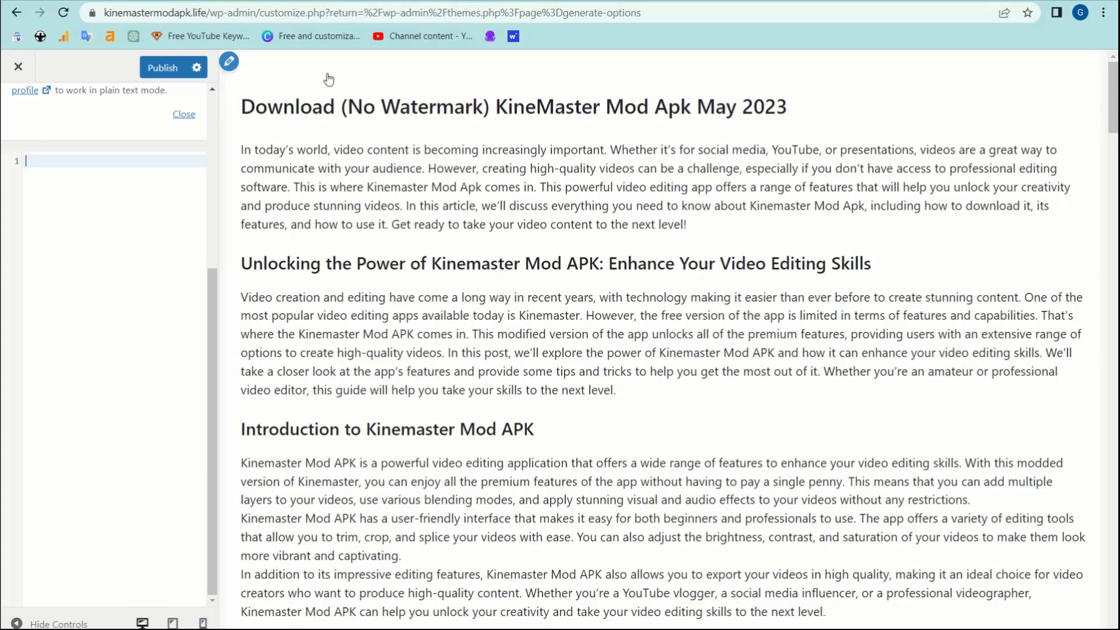
{"action": "left_click", "coordinate": [61, 244]}
{"action": "key", "text": "ctrl+v"}
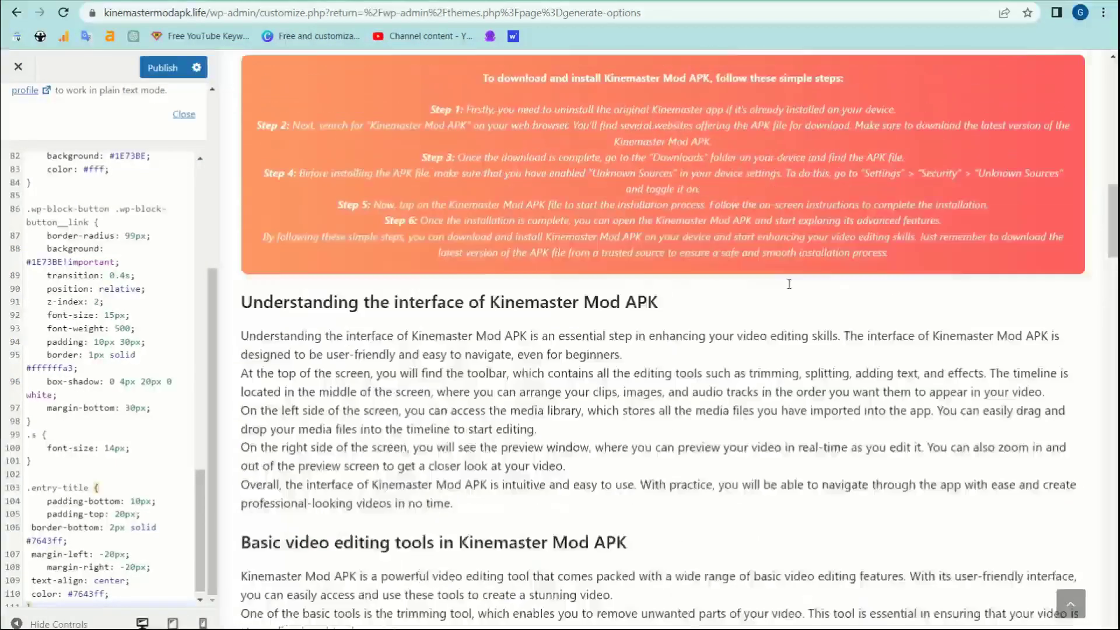
- Check the styled page preview down to the FAQ section and footer, and publish the customizer changes
{"action": "scroll", "coordinate": [789, 286], "scroll_direction": "down", "scroll_amount": 20}
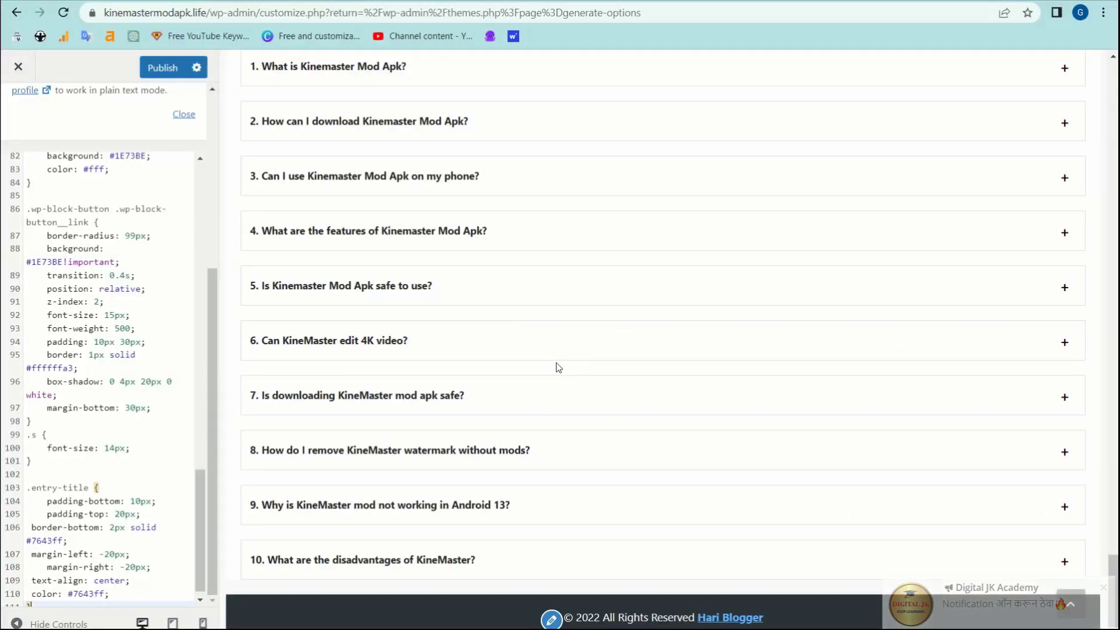
{"action": "scroll", "coordinate": [556, 363], "scroll_direction": "up", "scroll_amount": 2}
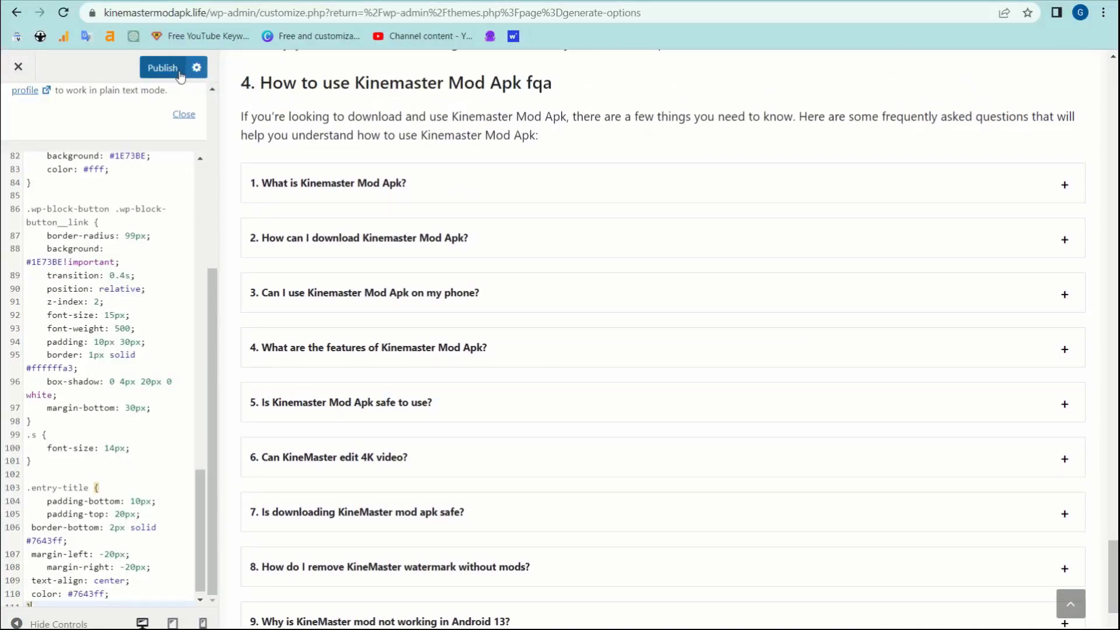
- From the Google results for "kinemaster mod apk download", open the kinemasterpro.cc, apkmodget.com and apkbigs.com pages in new tabs
{"action": "key", "text": "alt+Left"}
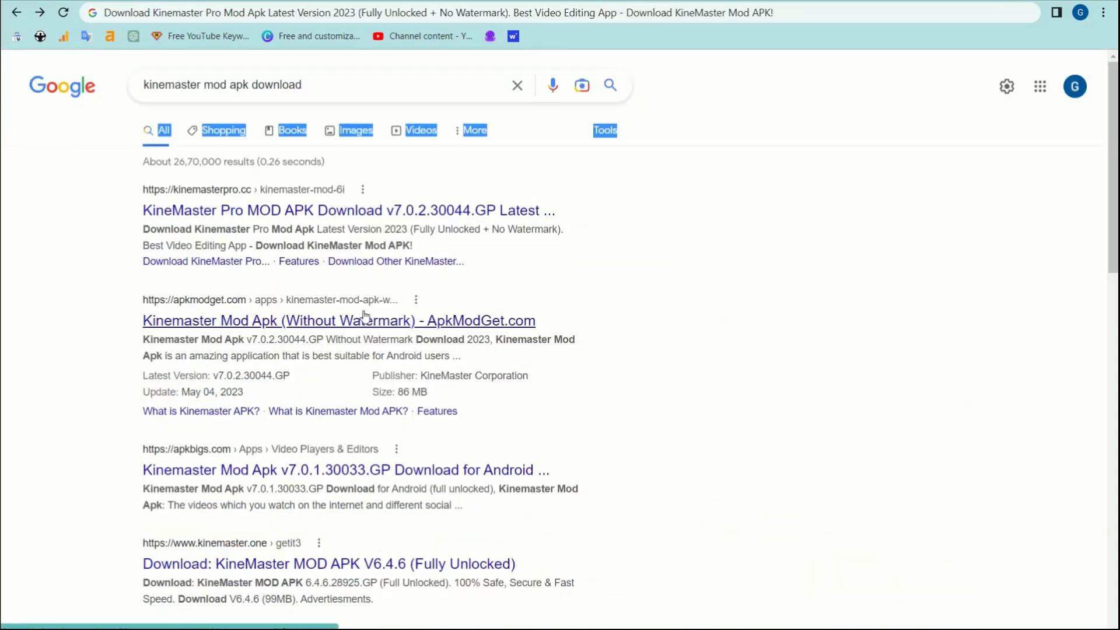
{"action": "right_click", "coordinate": [309, 213]}
{"action": "left_click", "coordinate": [349, 221]}
{"action": "right_click", "coordinate": [273, 322]}
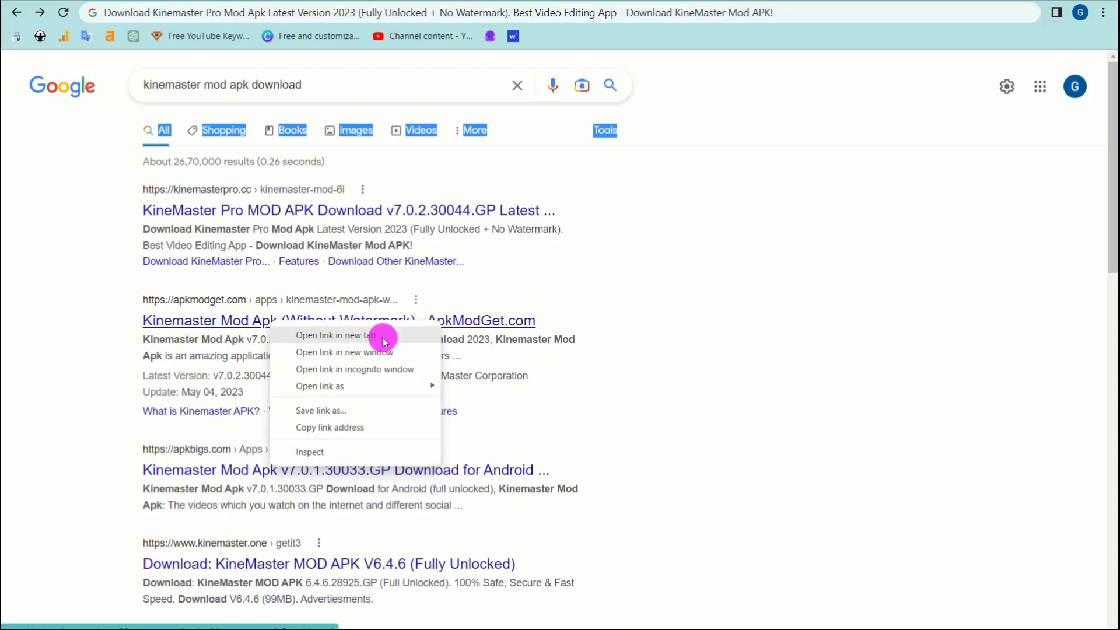
{"action": "left_click", "coordinate": [382, 338]}
{"action": "right_click", "coordinate": [310, 470]}
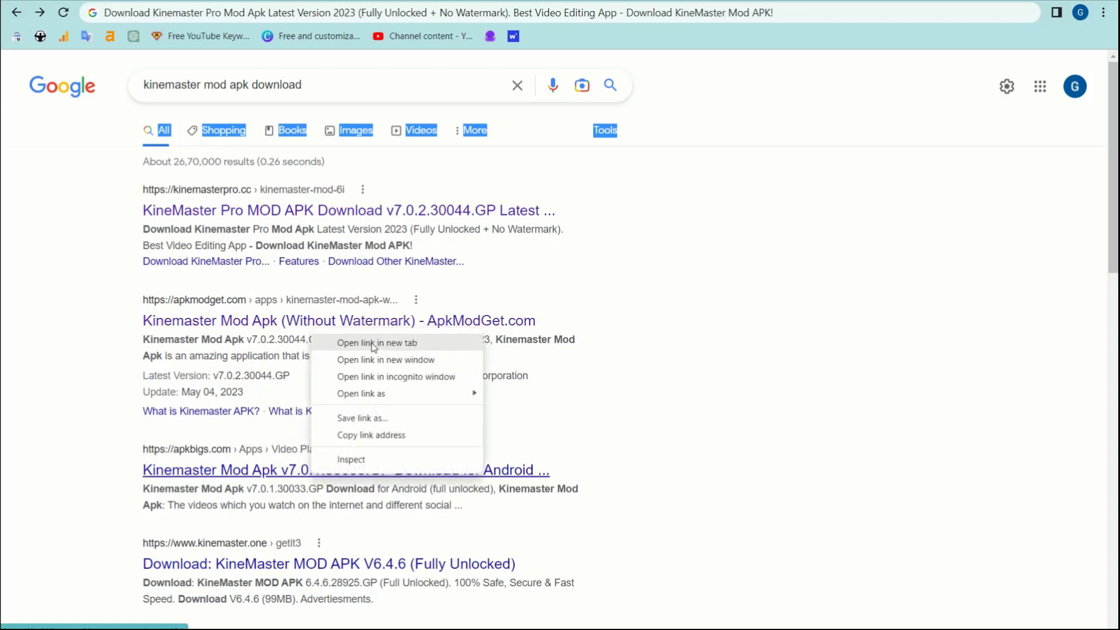
{"action": "left_click", "coordinate": [374, 344]}
- Examine where the three competing KineMaster pages place their download buttons, app details and tables of contents
{"action": "left_click", "coordinate": [438, 263]}
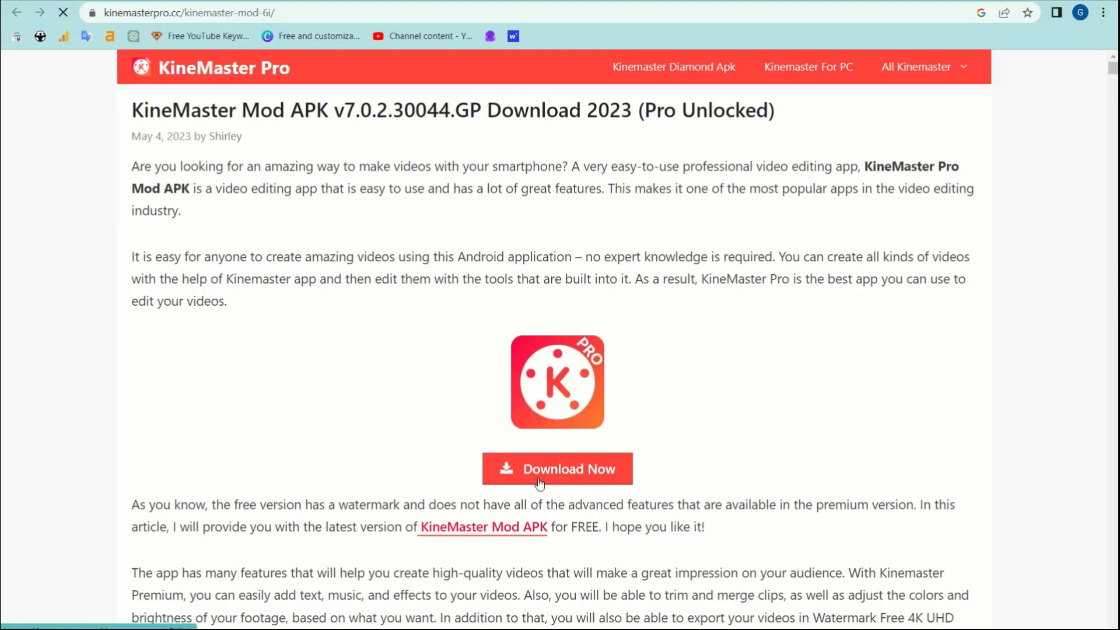
{"action": "scroll", "coordinate": [458, 338], "scroll_direction": "down", "scroll_amount": 7}
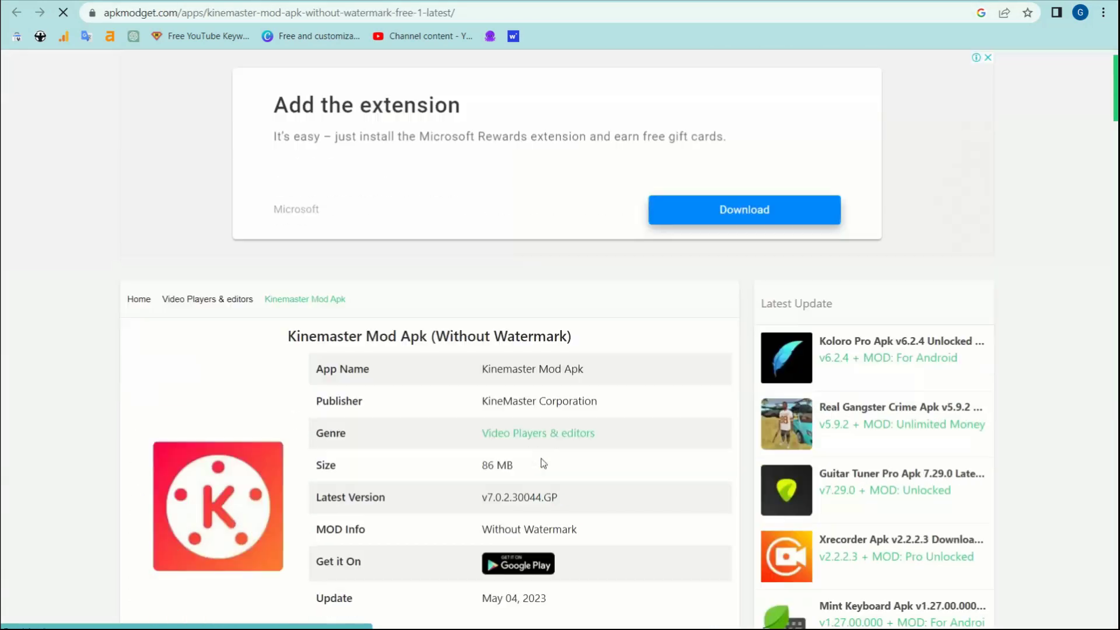
{"action": "left_click", "coordinate": [454, 292]}
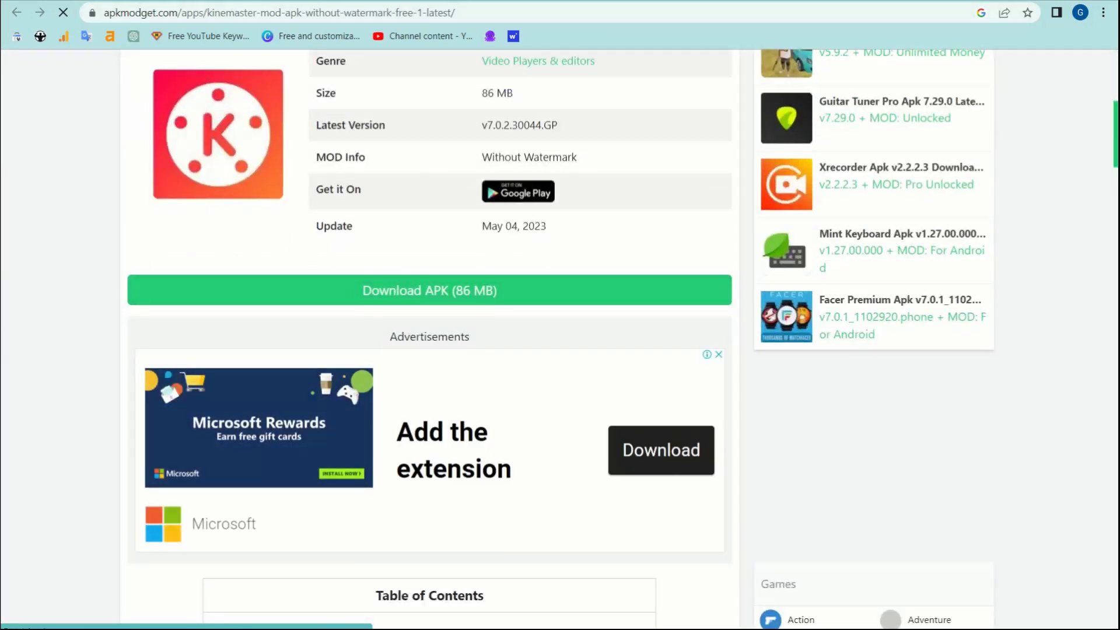
{"action": "scroll", "coordinate": [459, 403], "scroll_direction": "down", "scroll_amount": 7}
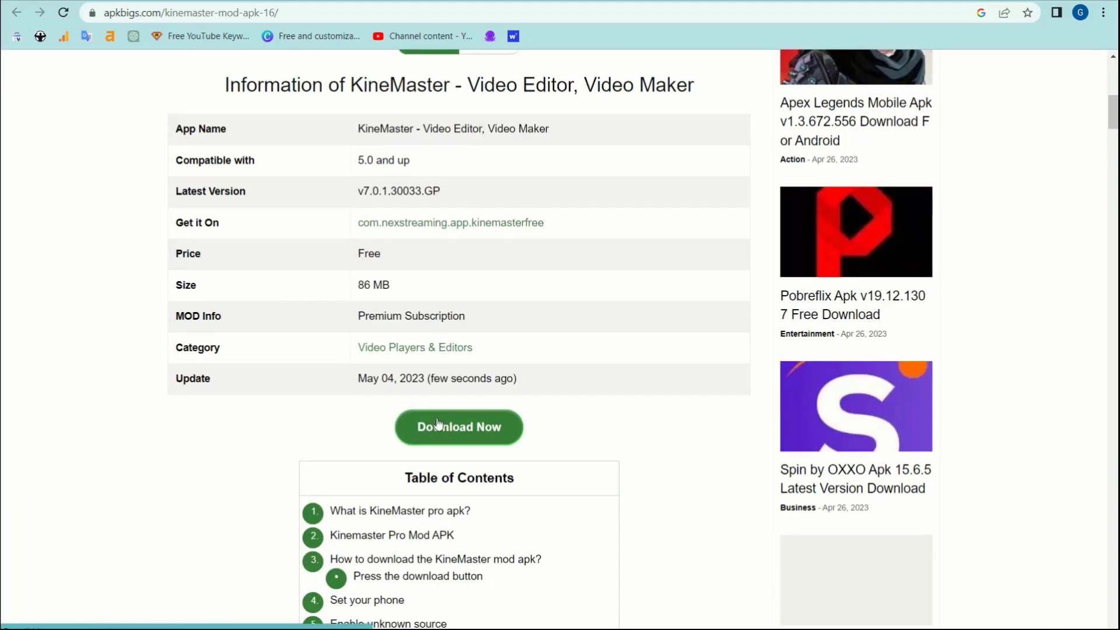
{"action": "left_click", "coordinate": [438, 425]}
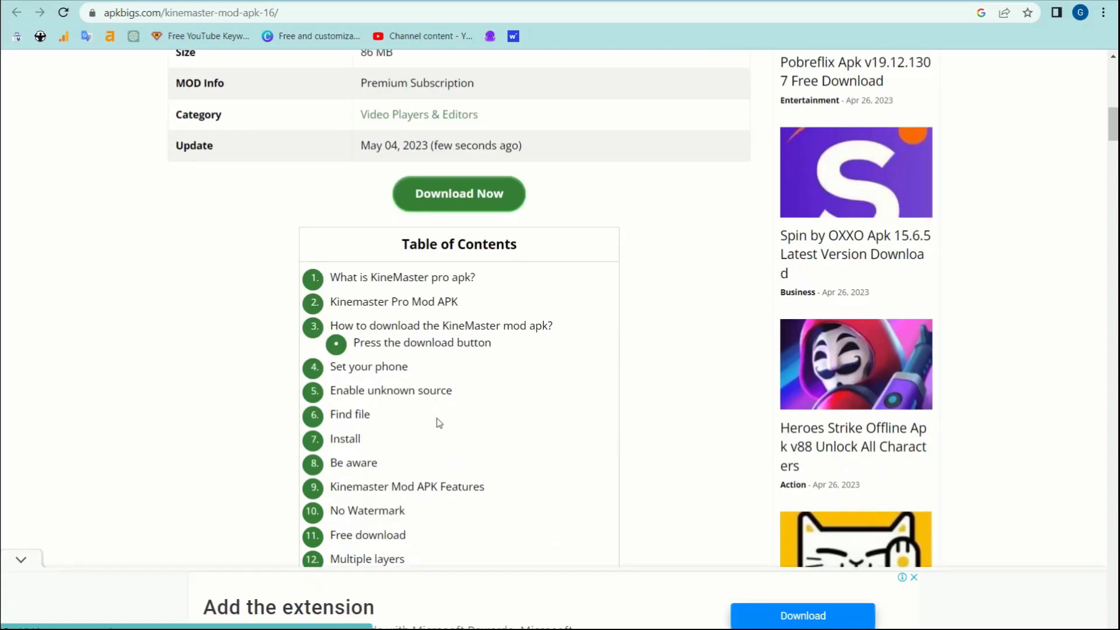
{"action": "scroll", "coordinate": [516, 345], "scroll_direction": "down", "scroll_amount": 2}
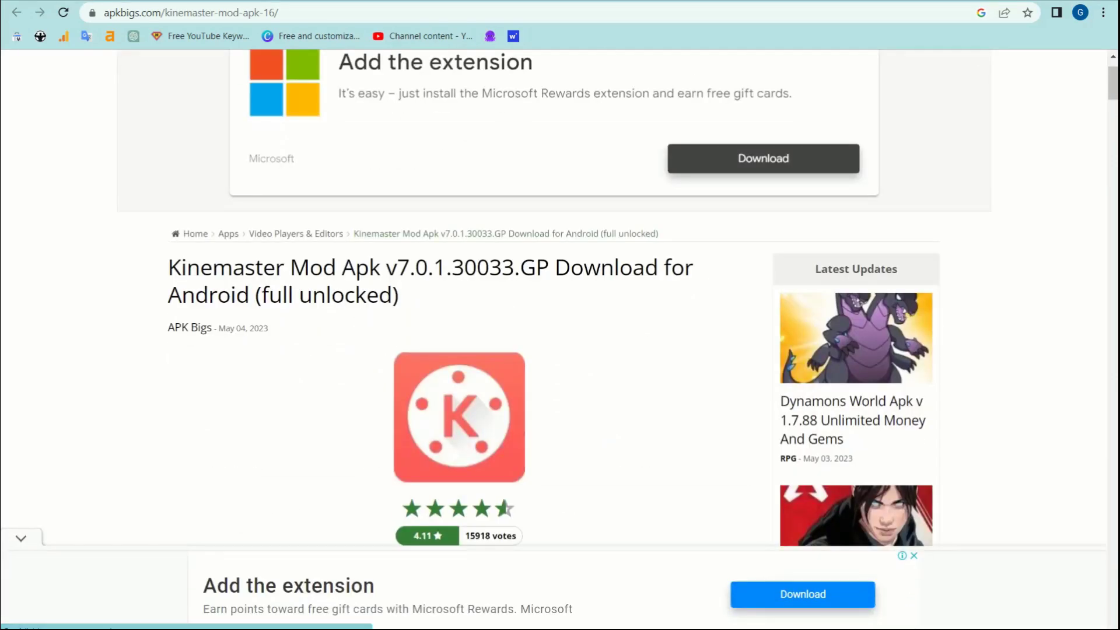
- Go back to the WordPress admin and open the "Download (No Watermark) KineMaster Mod Apk May 2023" page for editing from the pages list
{"action": "key", "text": "alt+Left"}
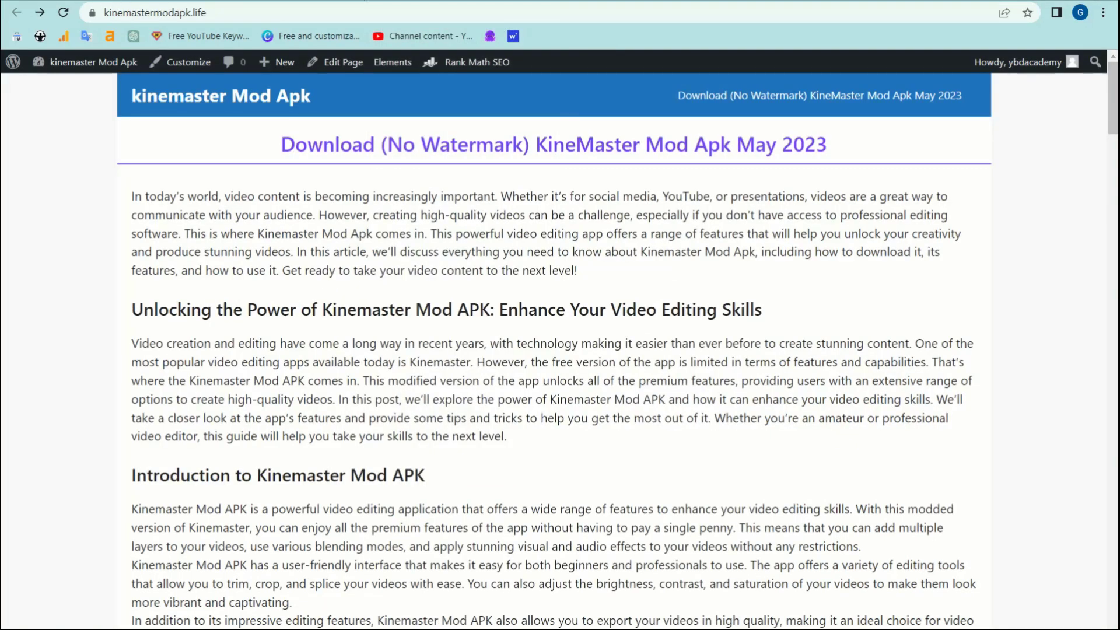
{"action": "key", "text": "ctrl+w"}
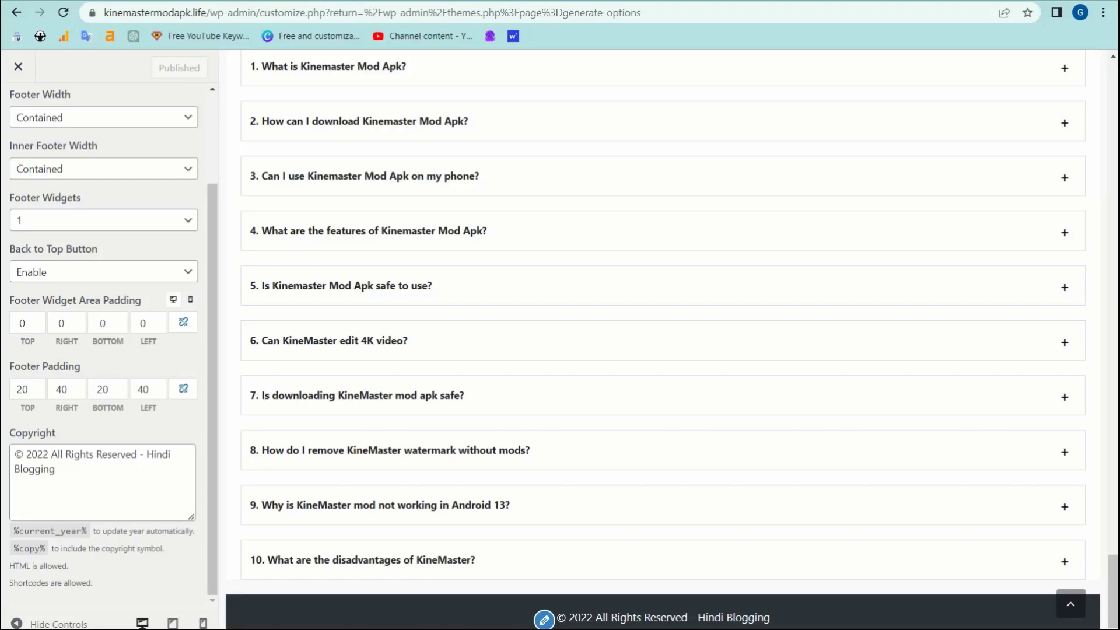
{"action": "key", "text": "ctrl+w"}
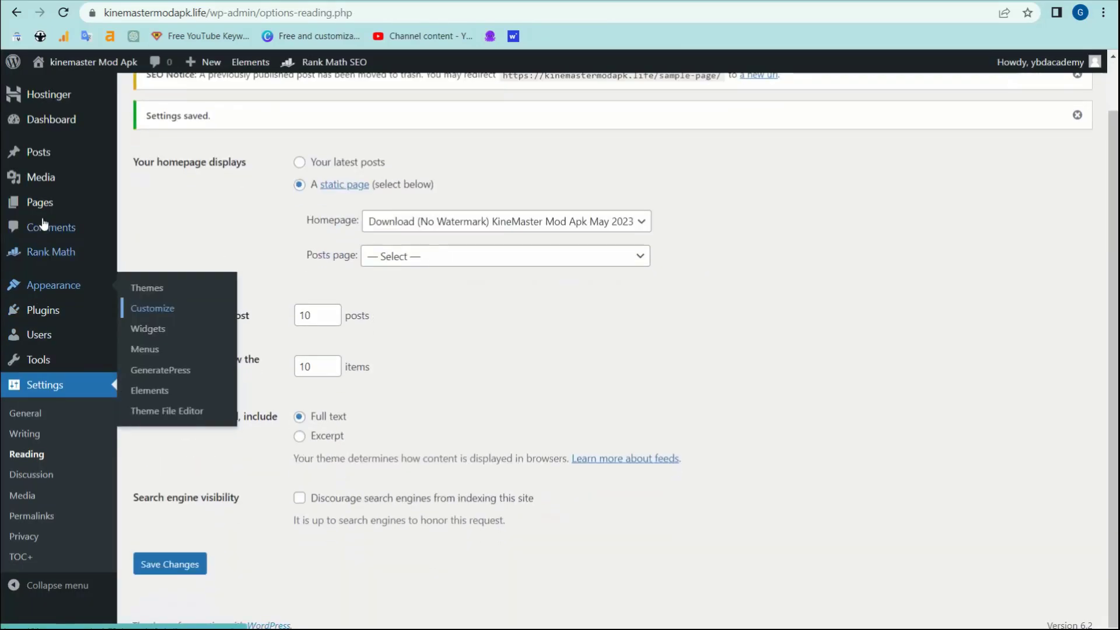
{"action": "mouse_move", "coordinate": [41, 202]}
{"action": "left_click", "coordinate": [141, 210]}
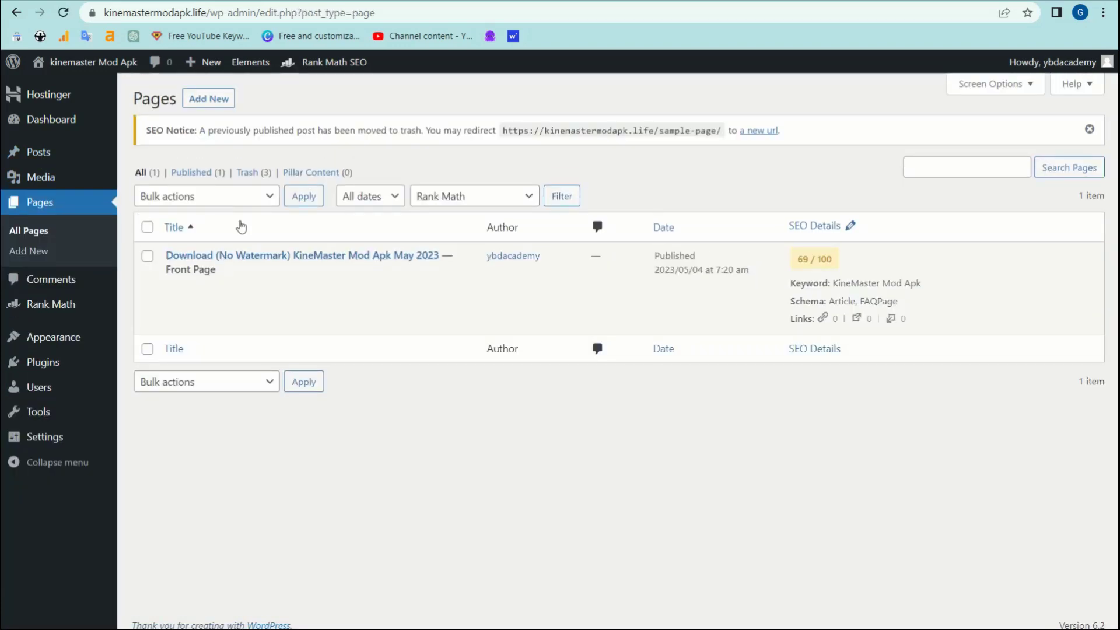
{"action": "left_click", "coordinate": [173, 288]}
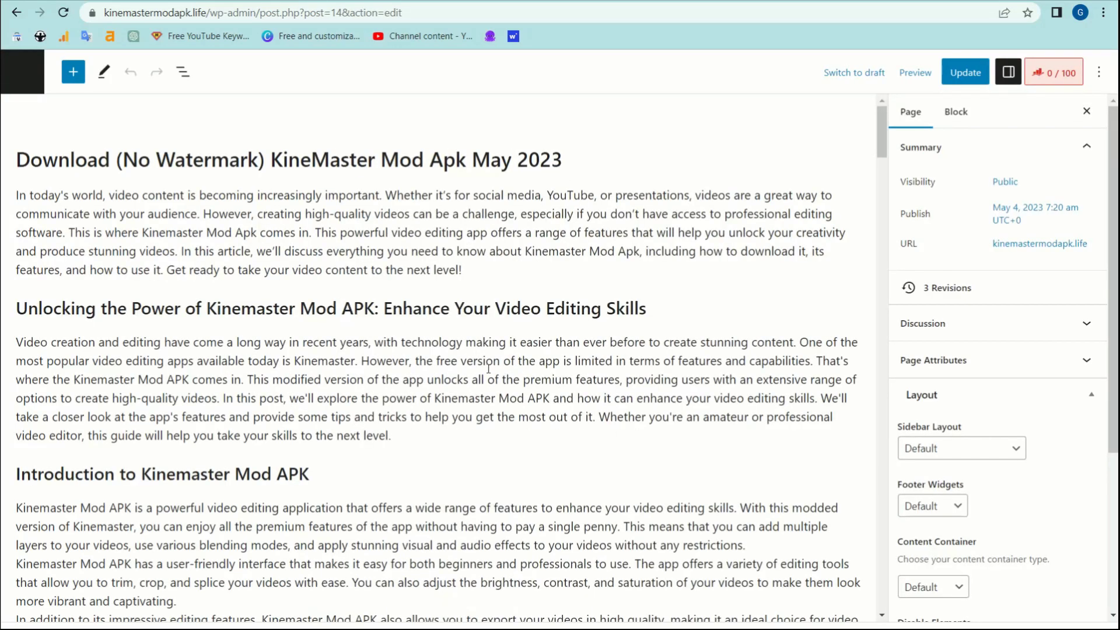
- Insert a Cover block directly below the page title, above the introductory paragraph
{"action": "left_click", "coordinate": [559, 153]}
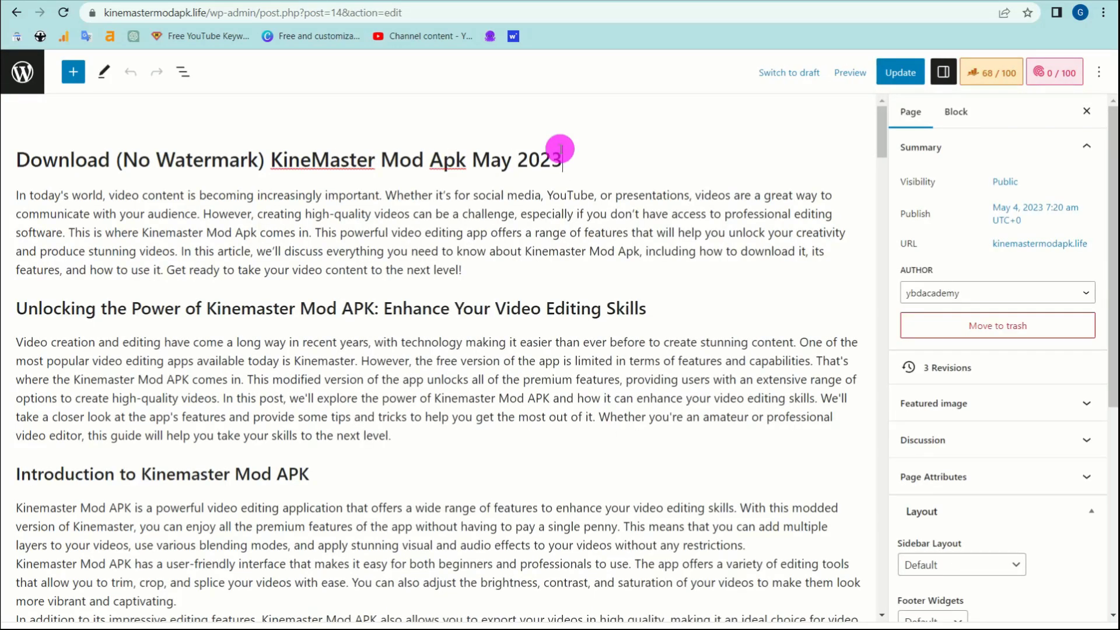
{"action": "key", "text": "Return"}
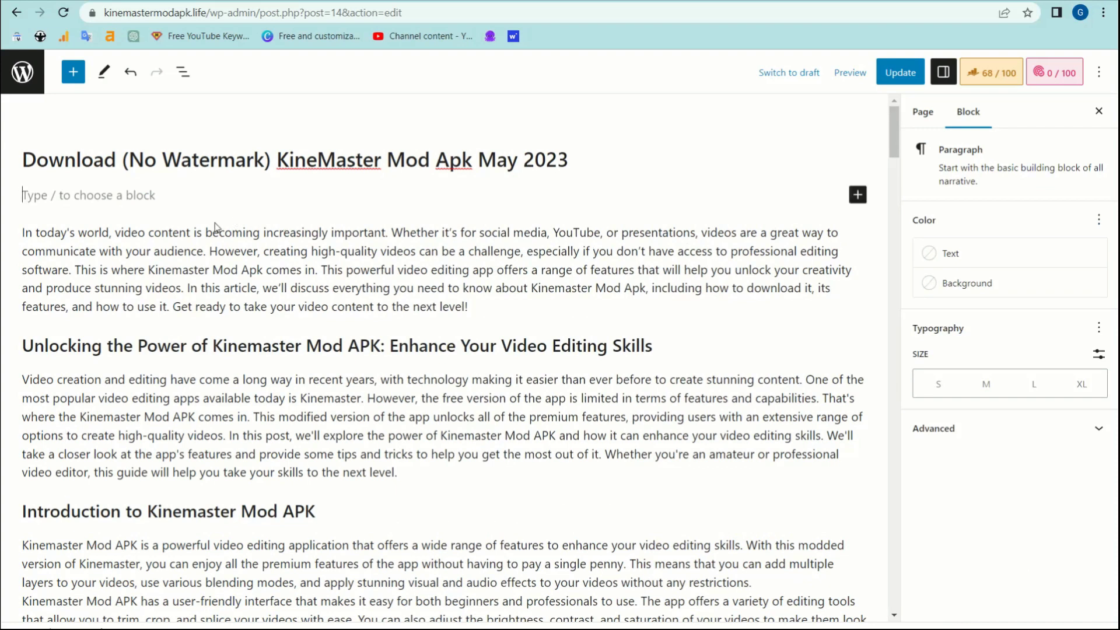
{"action": "left_click", "coordinate": [71, 82]}
{"action": "type", "text": "cove"}
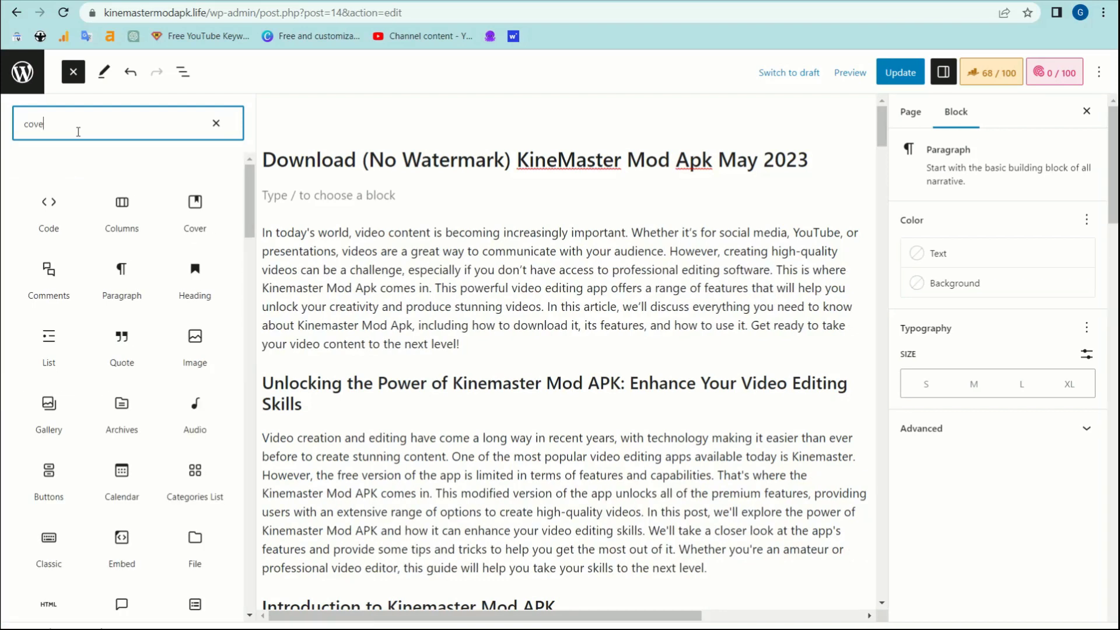
{"action": "type", "text": "r"}
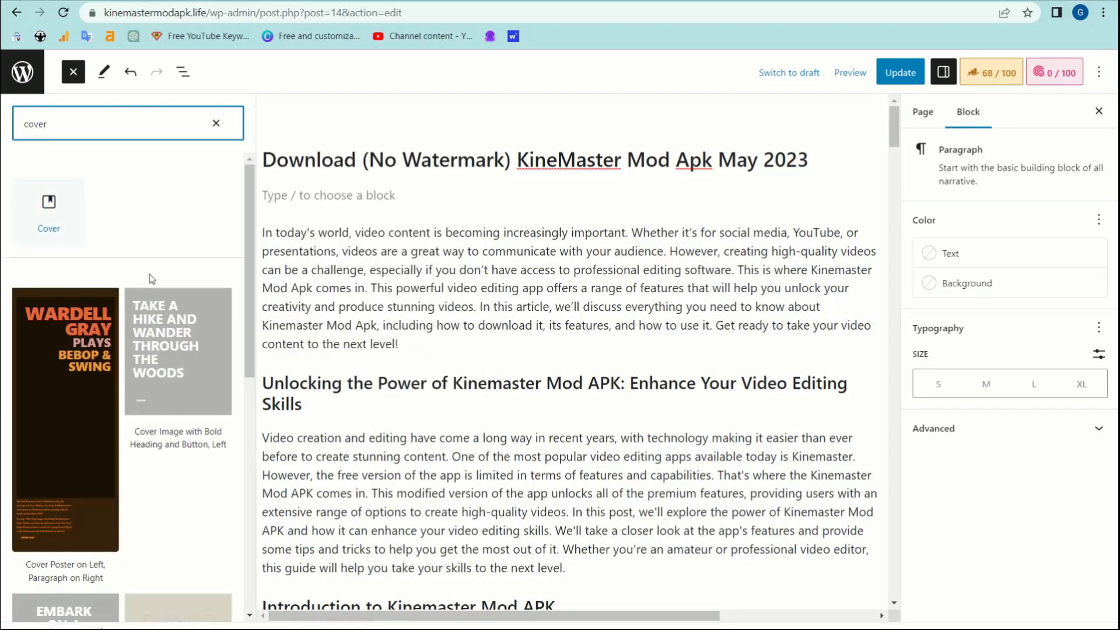
{"action": "scroll", "coordinate": [121, 455], "scroll_direction": "down", "scroll_amount": 3}
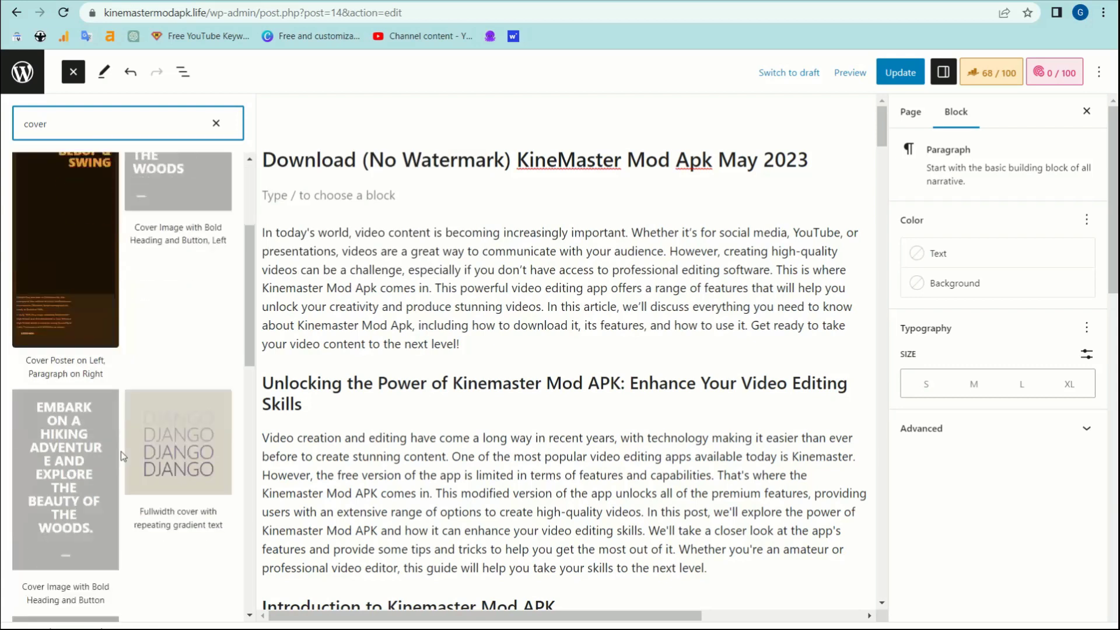
{"action": "scroll", "coordinate": [120, 456], "scroll_direction": "up", "scroll_amount": 3}
{"action": "mouse_move", "coordinate": [47, 207]}
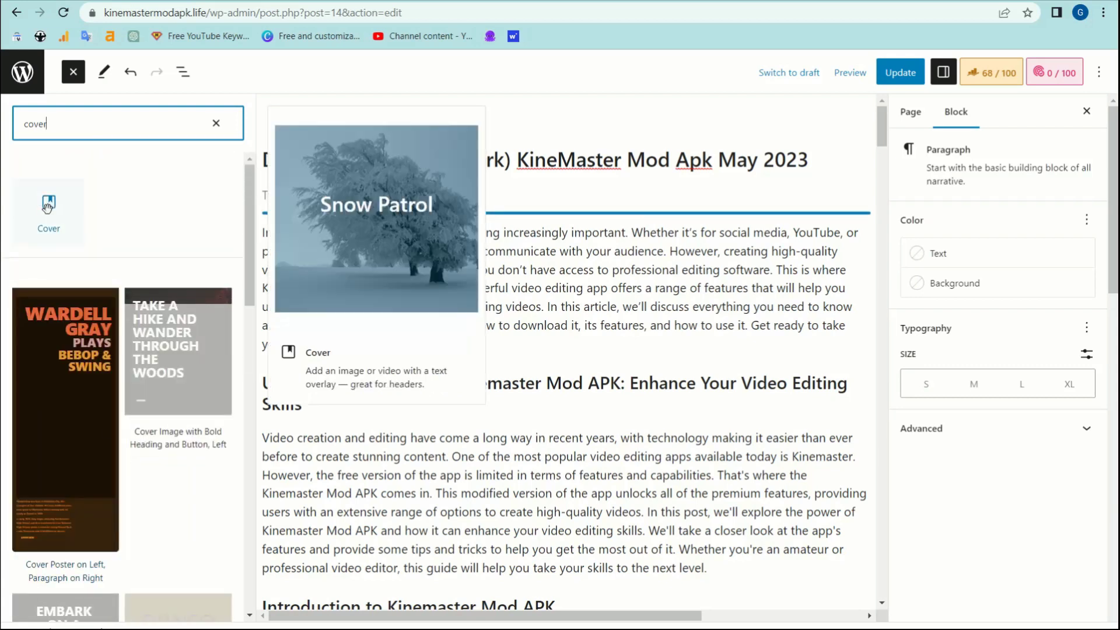
{"action": "left_click", "coordinate": [48, 210]}
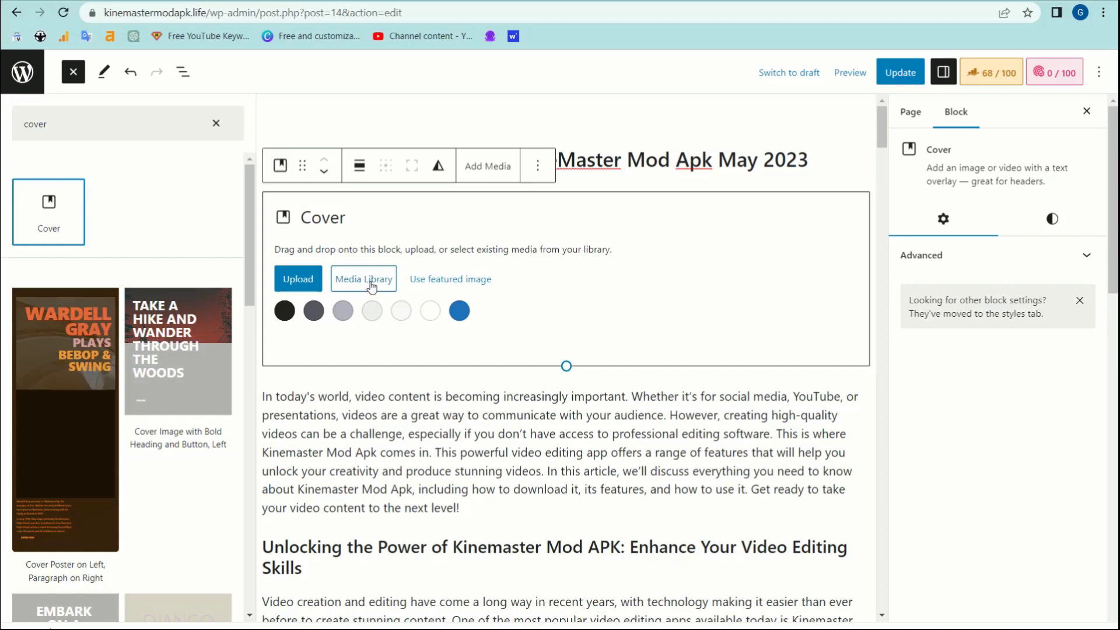
{"action": "key", "text": "Escape"}
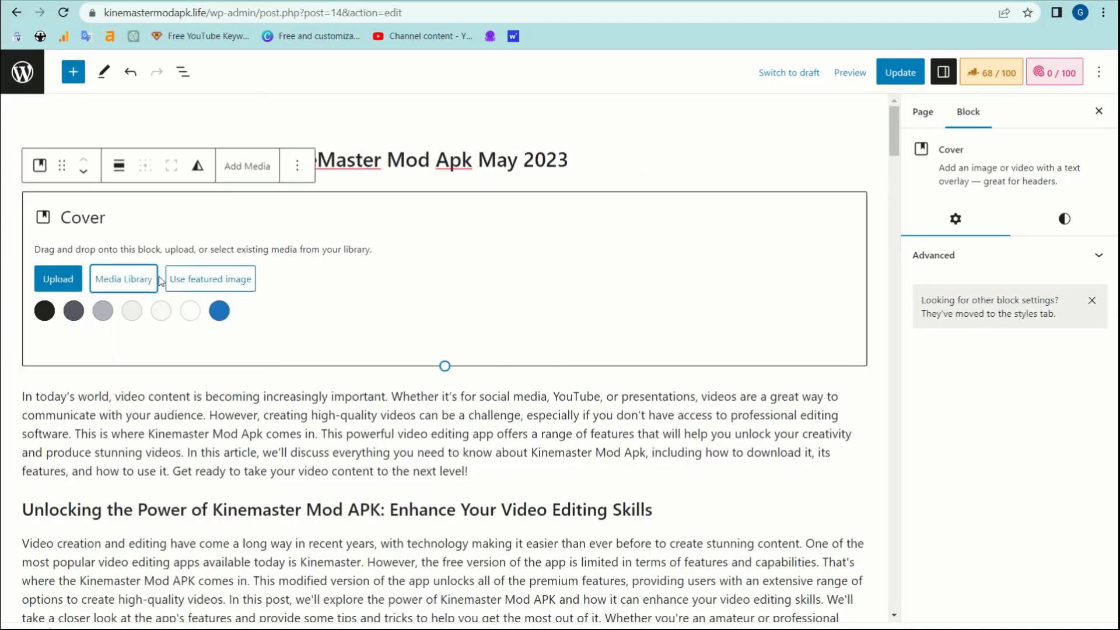
- Give the new Cover block a solid blue background instead of the featured image
{"action": "left_click", "coordinate": [195, 286]}
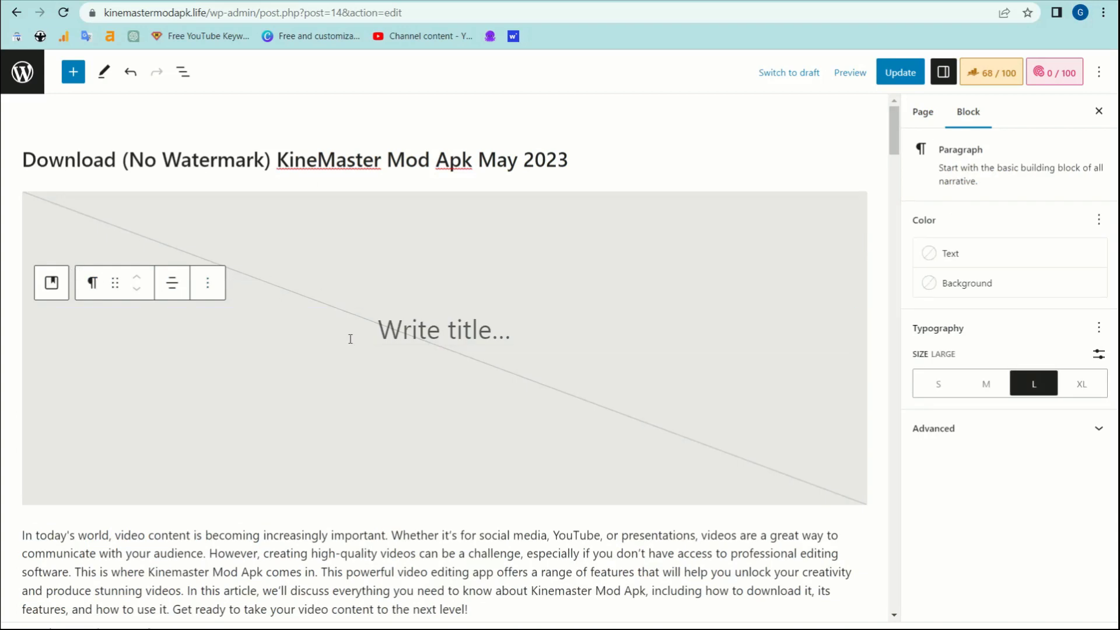
{"action": "left_click", "coordinate": [130, 71]}
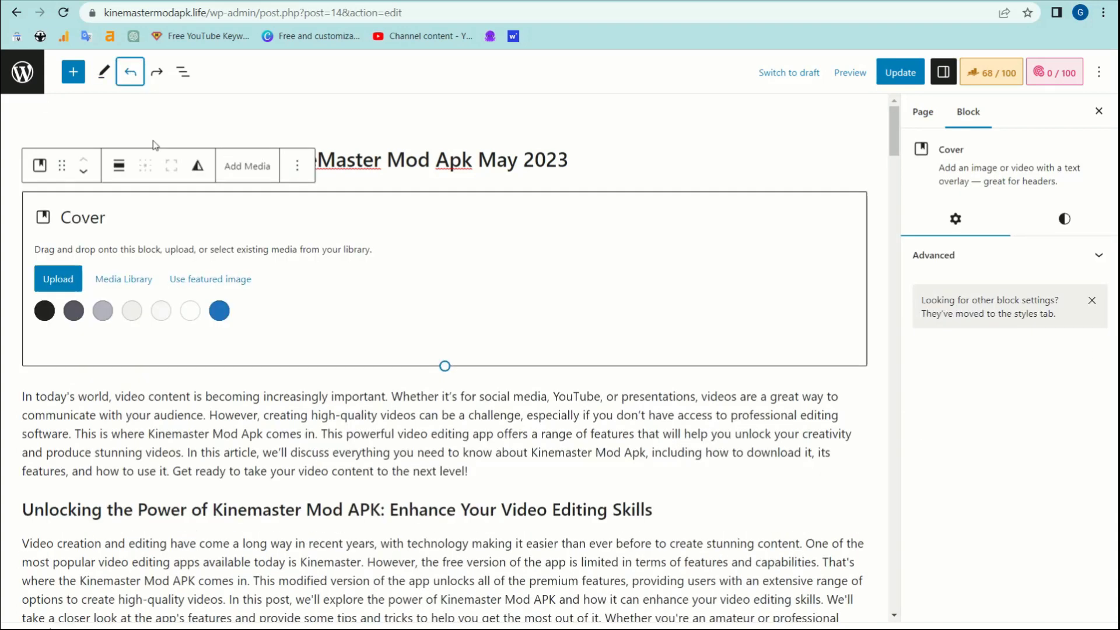
{"action": "left_click", "coordinate": [219, 310]}
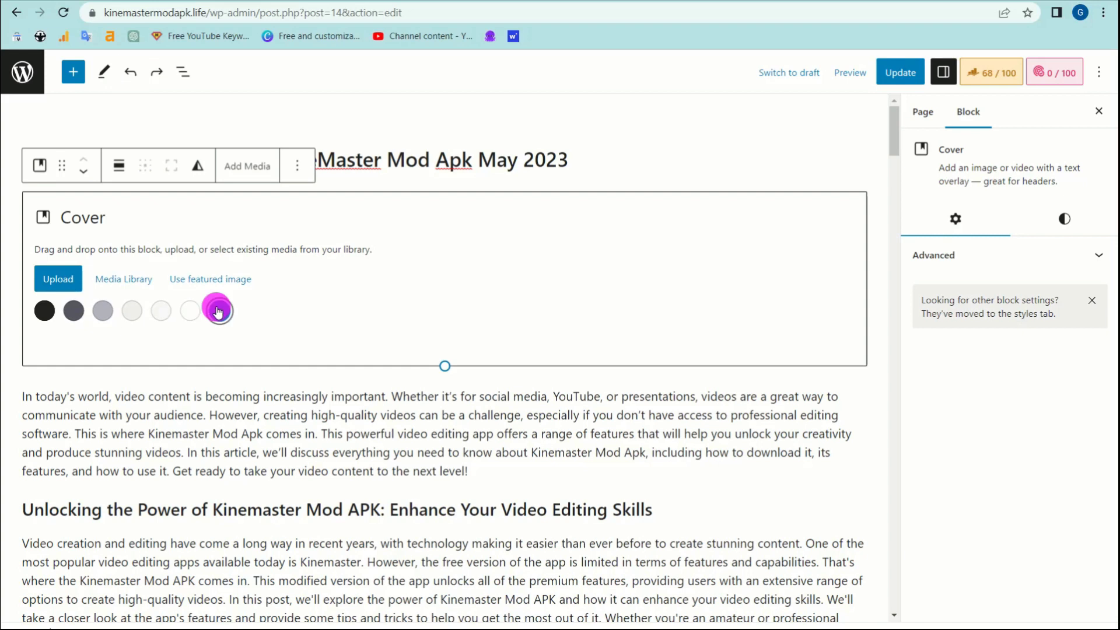
{"action": "left_click", "coordinate": [467, 323]}
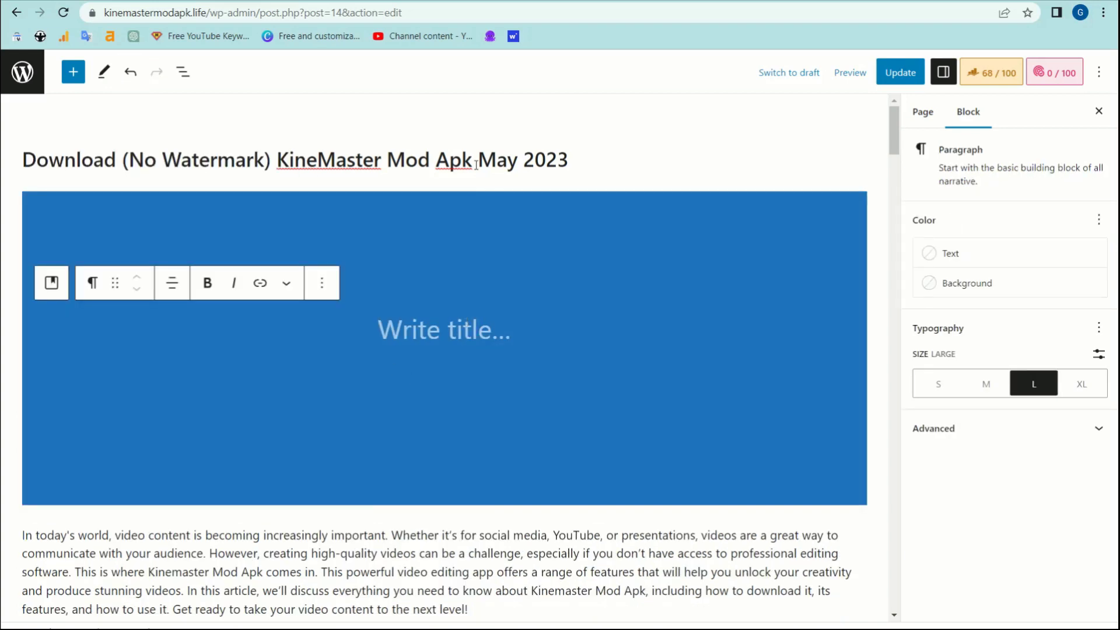
{"action": "scroll", "coordinate": [373, 418], "scroll_direction": "down", "scroll_amount": 15}
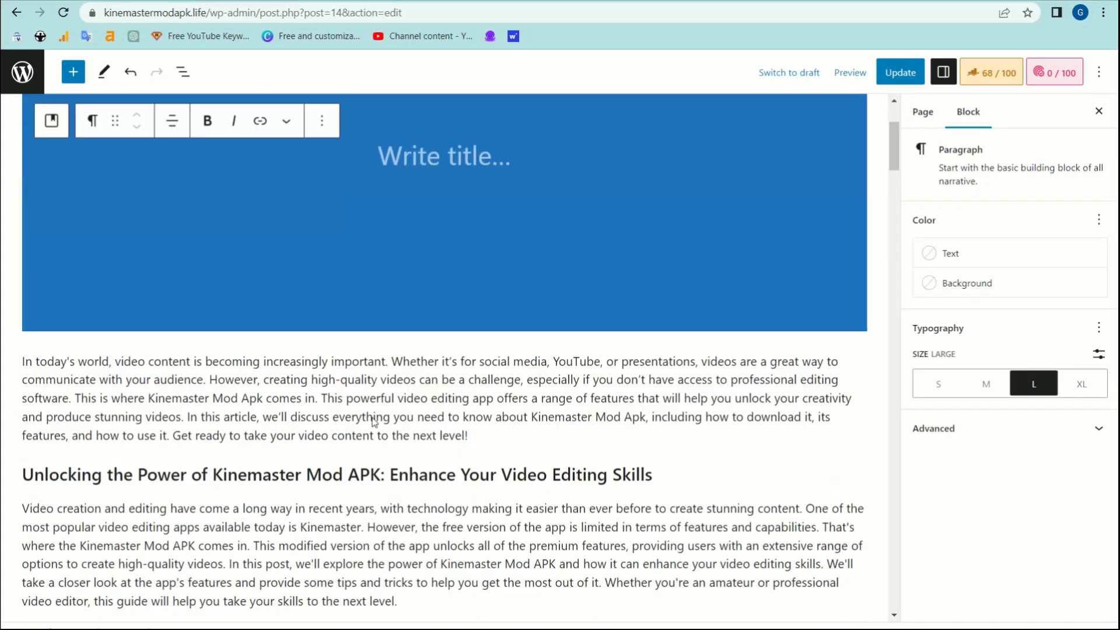
{"action": "scroll", "coordinate": [373, 418], "scroll_direction": "up", "scroll_amount": 15}
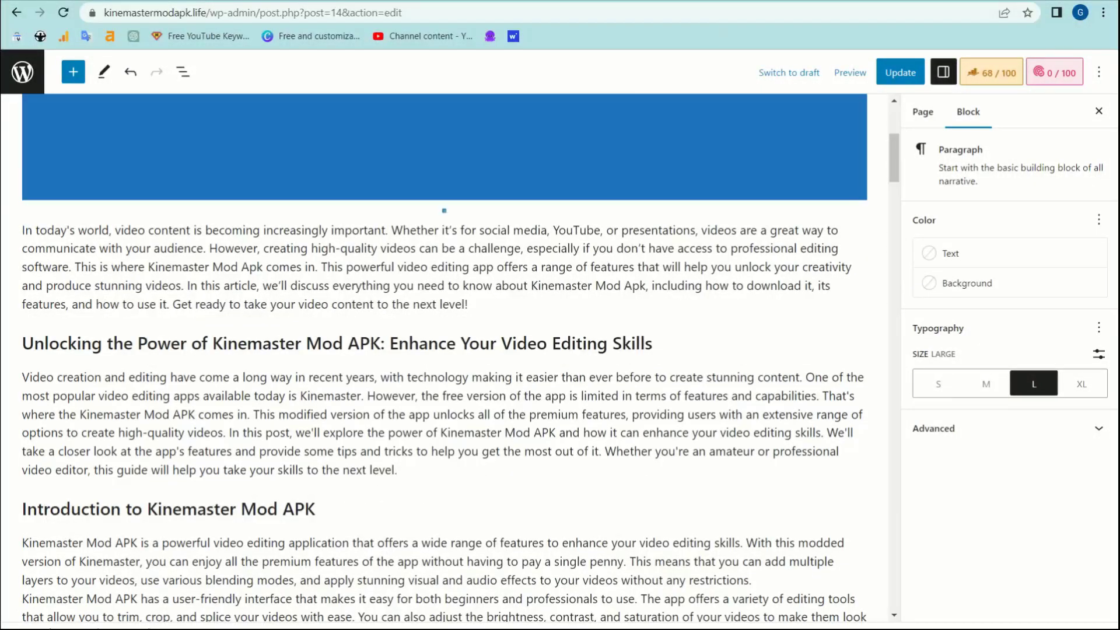
- Switch to the Google results page and copy the search phrase "kinemaster mod apk download"
{"action": "key", "text": "alt+Tab"}
{"action": "double_click", "coordinate": [329, 86]}
{"action": "left_click", "coordinate": [328, 86]}
{"action": "key", "text": "ctrl+c"}
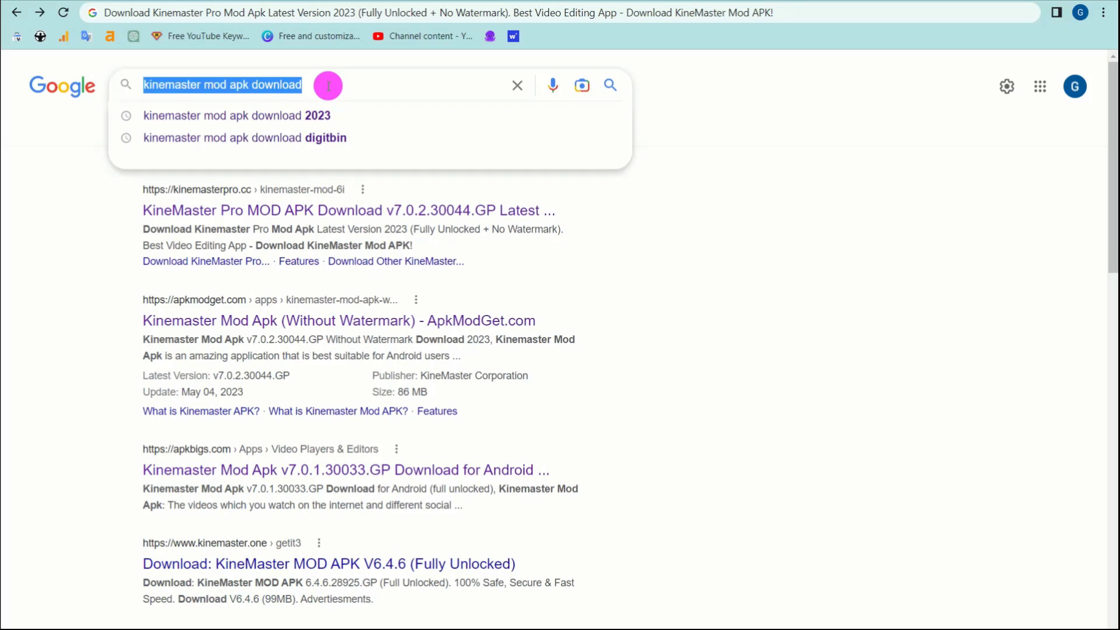
- Return to the page editor and paste the phrase as the cover title, capitalised as "Kinemaster mod apk download"
{"action": "key", "text": "alt+Tab"}
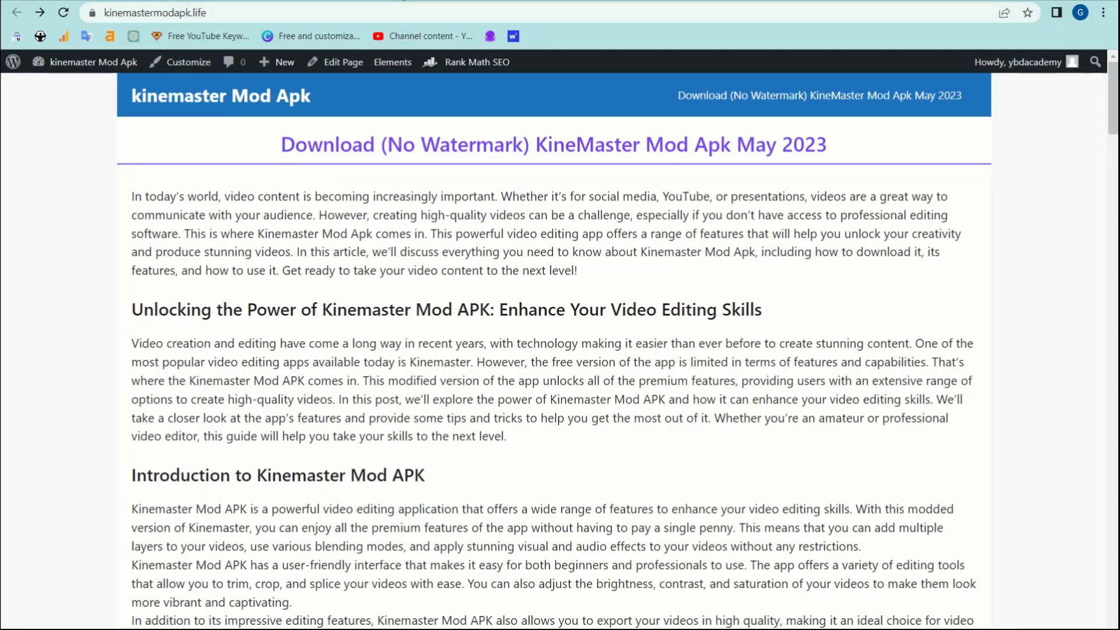
{"action": "left_click", "coordinate": [401, 0]}
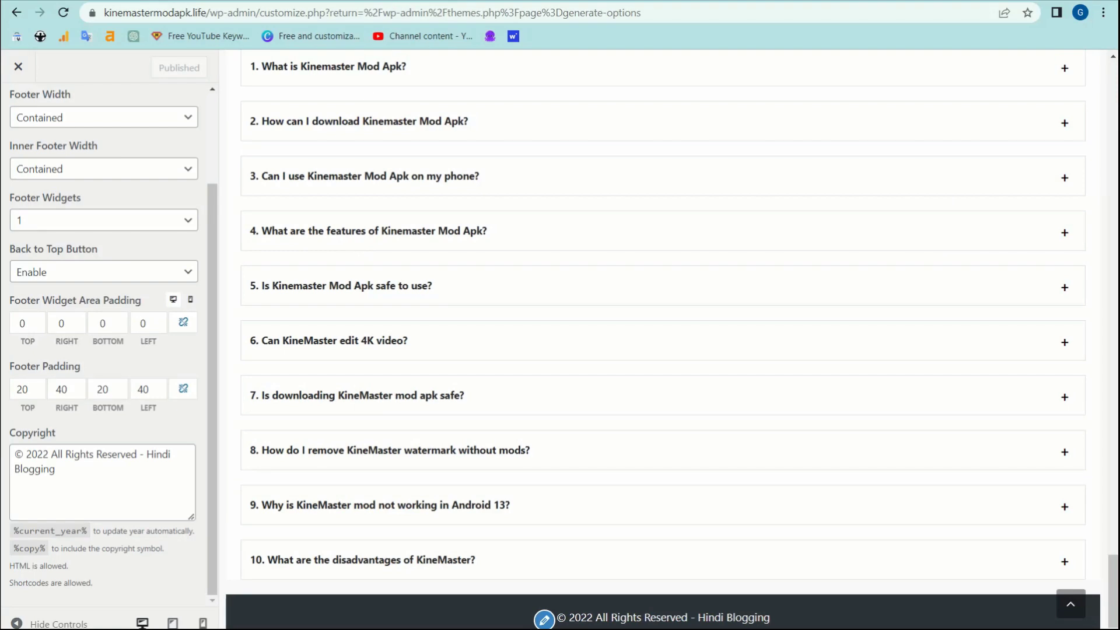
{"action": "left_click", "coordinate": [400, 1]}
{"action": "left_click", "coordinate": [356, 257]}
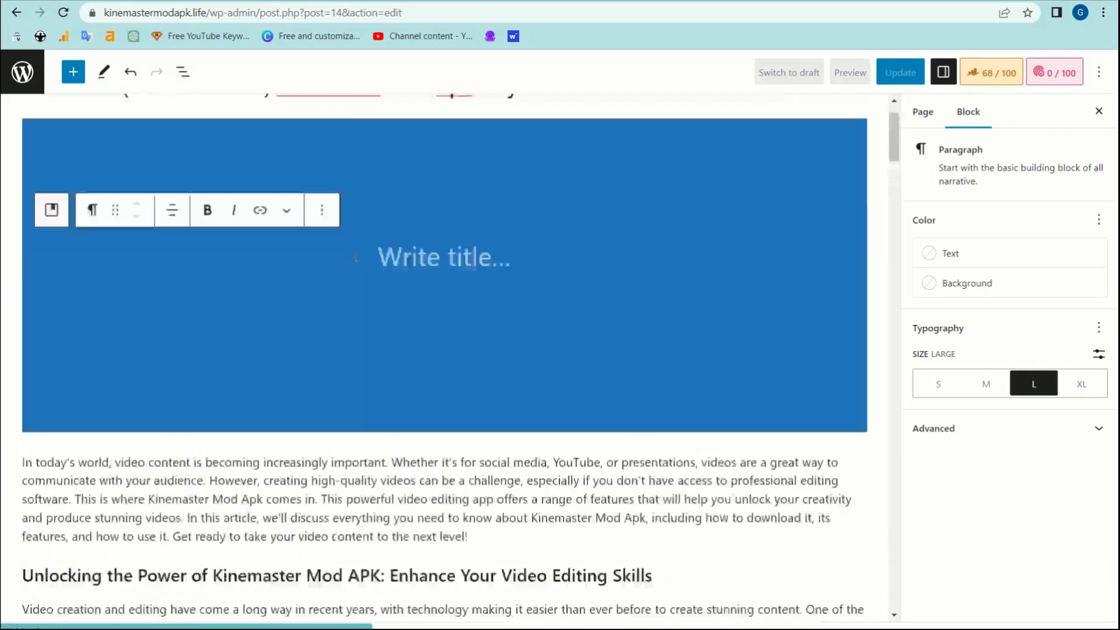
{"action": "key", "text": "ctrl+v"}
{"action": "left_click", "coordinate": [277, 289]}
{"action": "key", "text": "BackSpace"}
{"action": "type", "text": "K"}
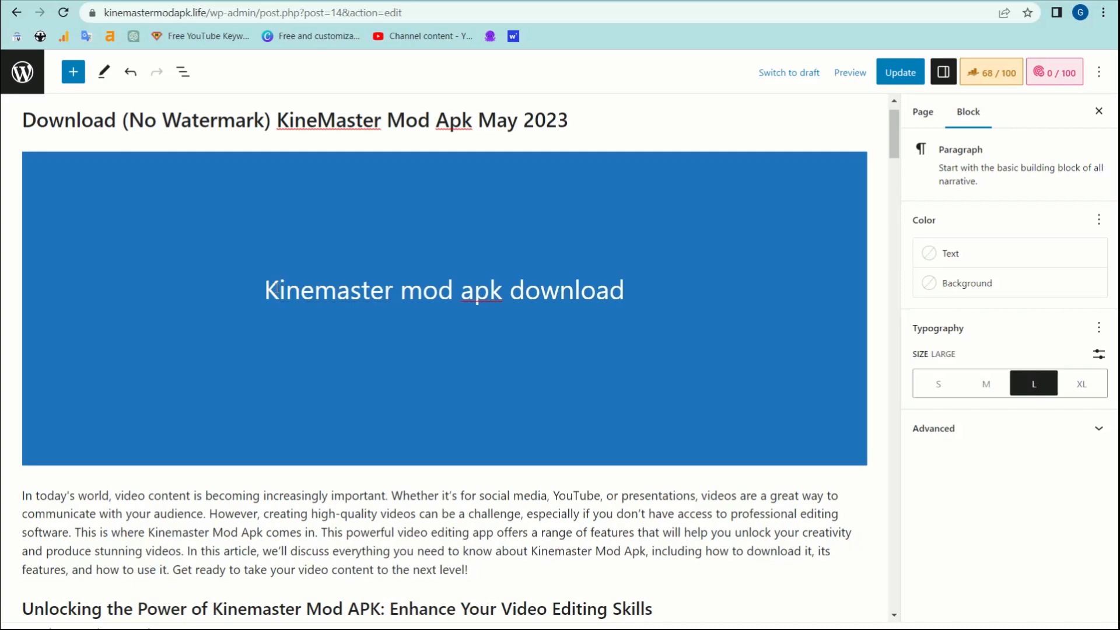
- Convert the cover title "Kinemaster mod apk download" from a paragraph to an H2 heading
{"action": "left_click", "coordinate": [352, 299]}
{"action": "left_click", "coordinate": [93, 242]}
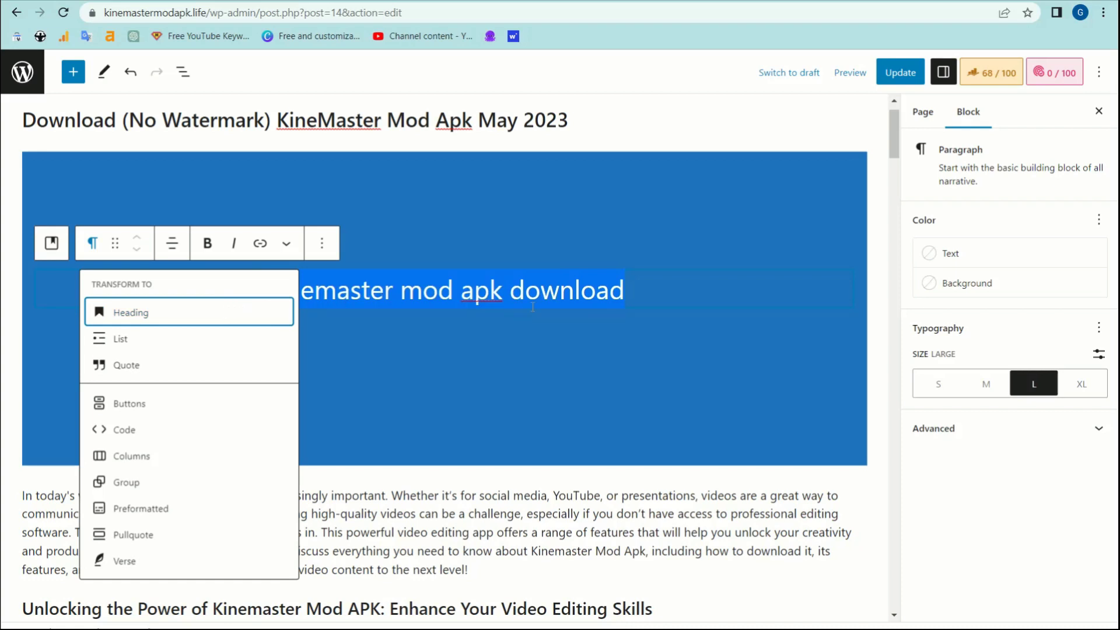
{"action": "left_click", "coordinate": [537, 300]}
{"action": "left_click", "coordinate": [89, 242]}
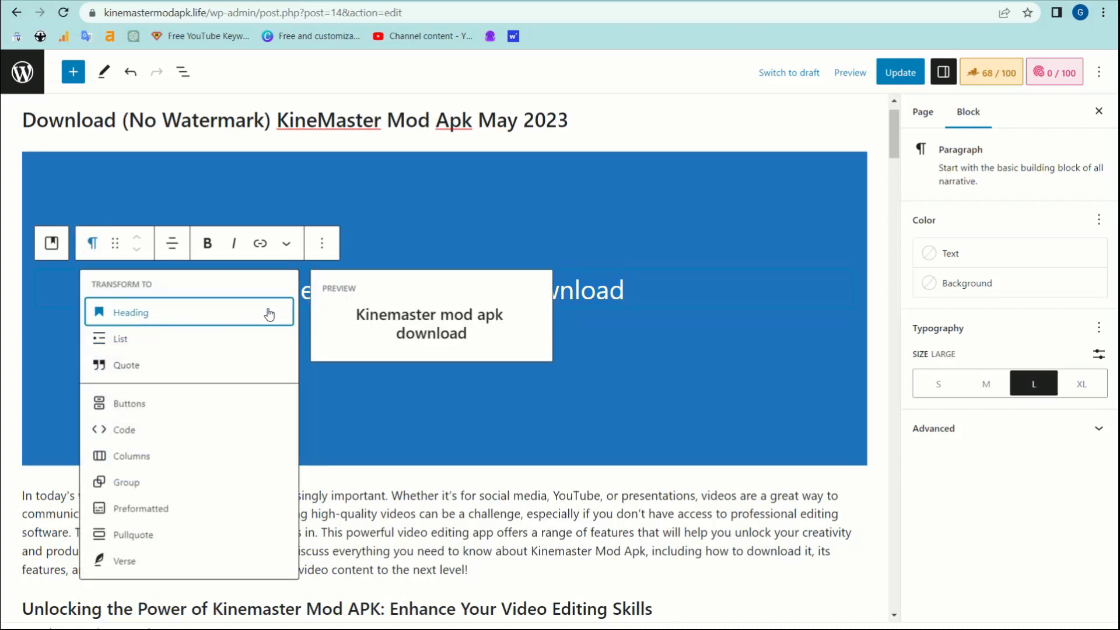
{"action": "left_click_drag", "start_coordinate": [647, 298], "coordinate": [409, 270]}
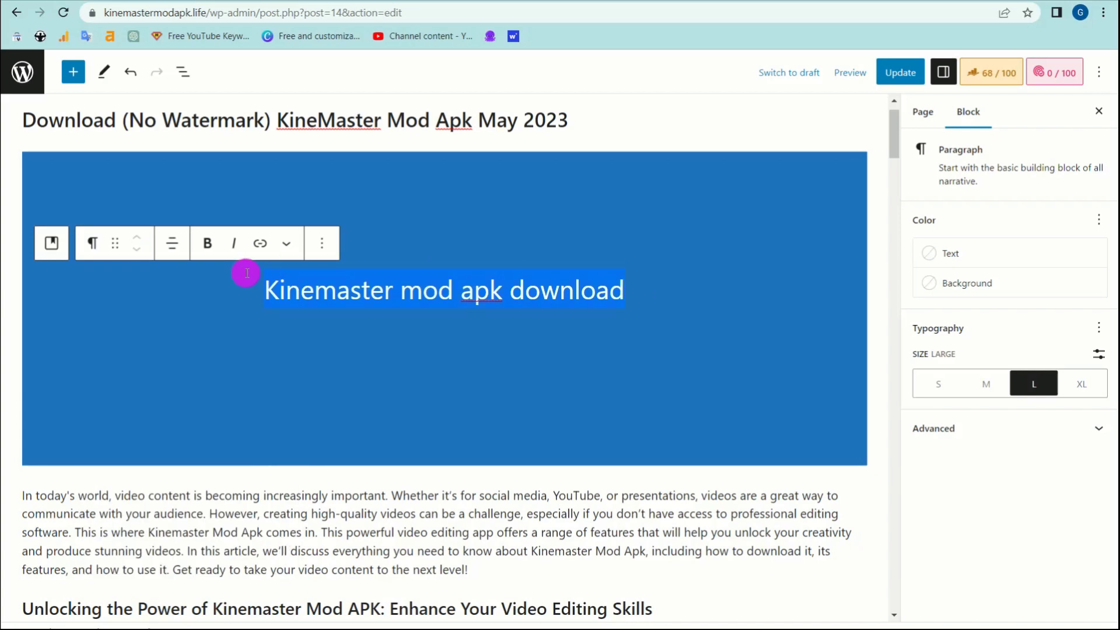
{"action": "left_click", "coordinate": [93, 244]}
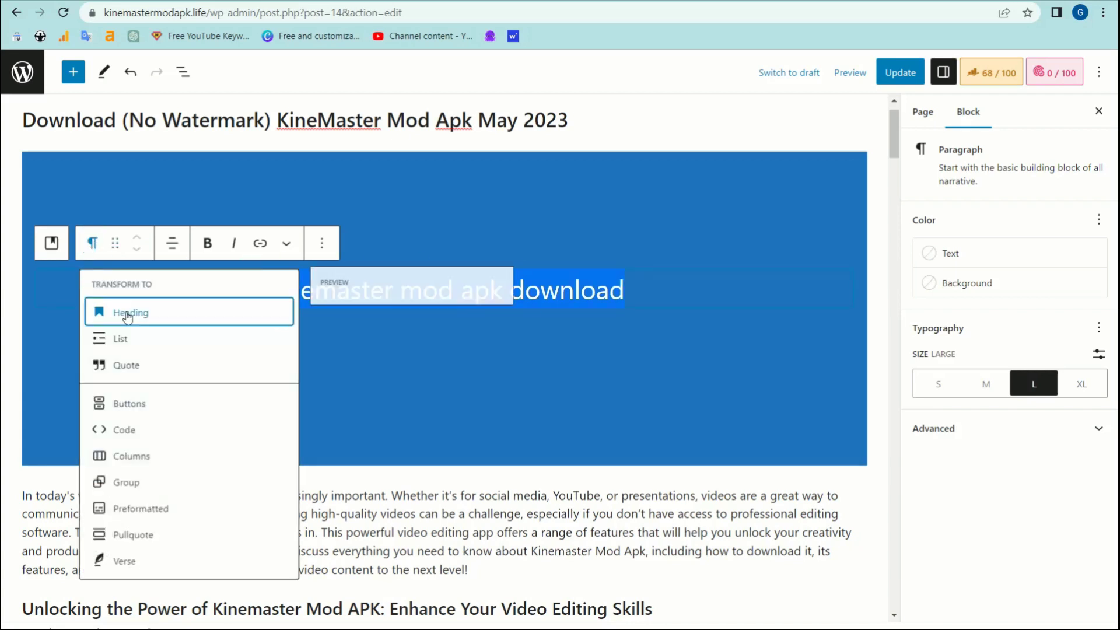
{"action": "left_click", "coordinate": [123, 311]}
{"action": "left_click", "coordinate": [199, 261]}
{"action": "left_click", "coordinate": [203, 334]}
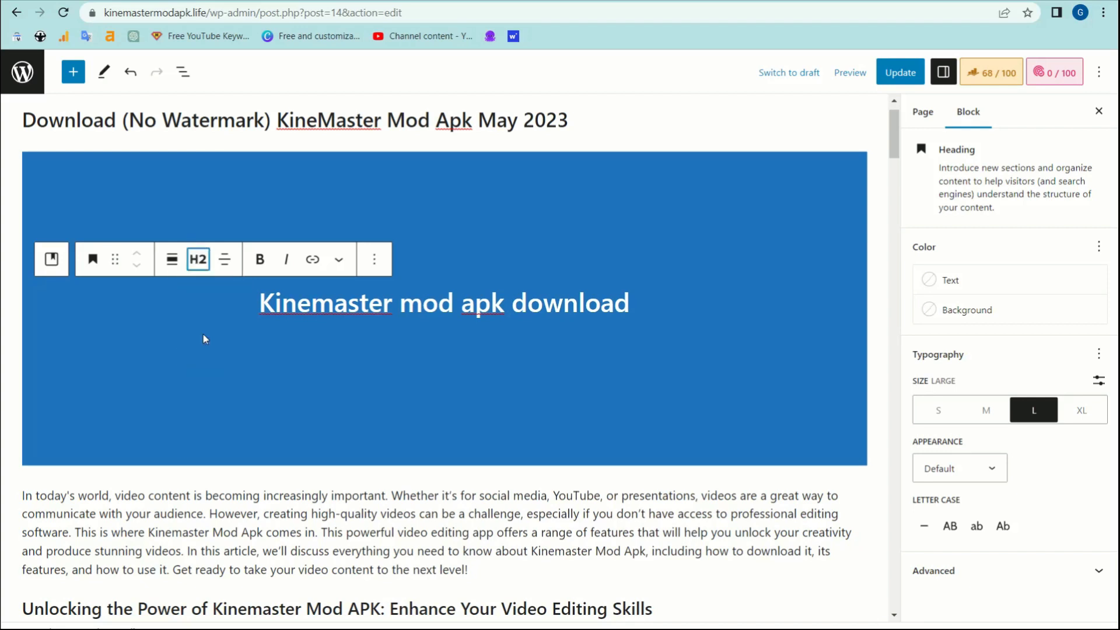
- Add an empty paragraph under the cover heading and cut the introduction's opening sentences through "This is where Kinemaster Mod Apk comes in."
{"action": "triple_click", "coordinate": [408, 302]}
{"action": "key", "text": "Return"}
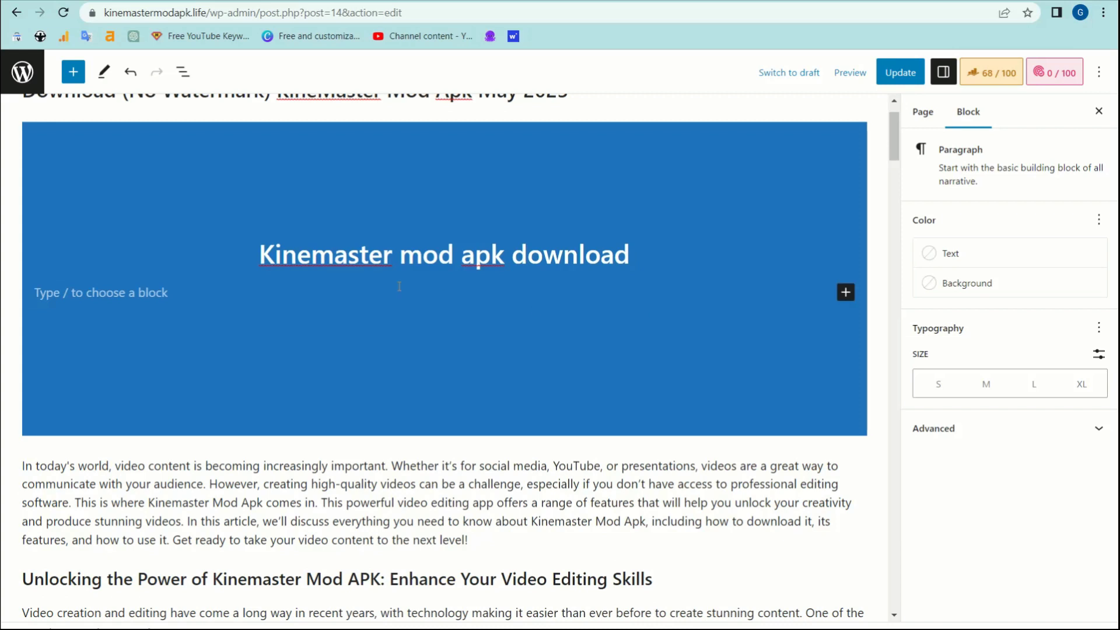
{"action": "scroll", "coordinate": [514, 431], "scroll_direction": "down", "scroll_amount": 1}
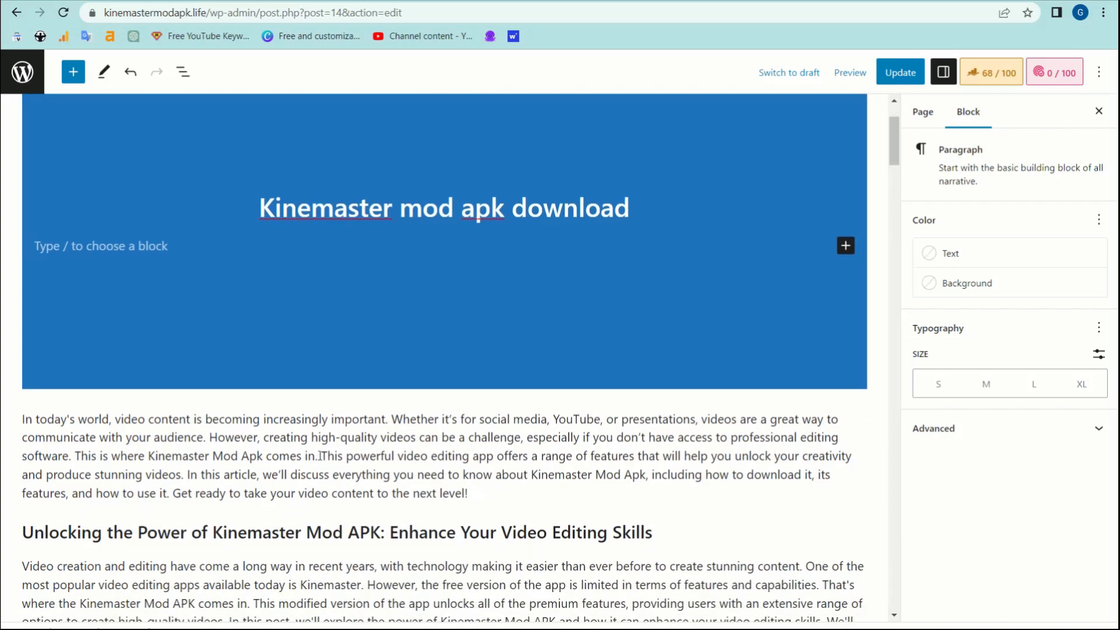
{"action": "left_click_drag", "start_coordinate": [323, 456], "coordinate": [20, 418]}
{"action": "key", "text": "ctrl+c"}
{"action": "scroll", "coordinate": [27, 424], "scroll_direction": "up", "scroll_amount": 1}
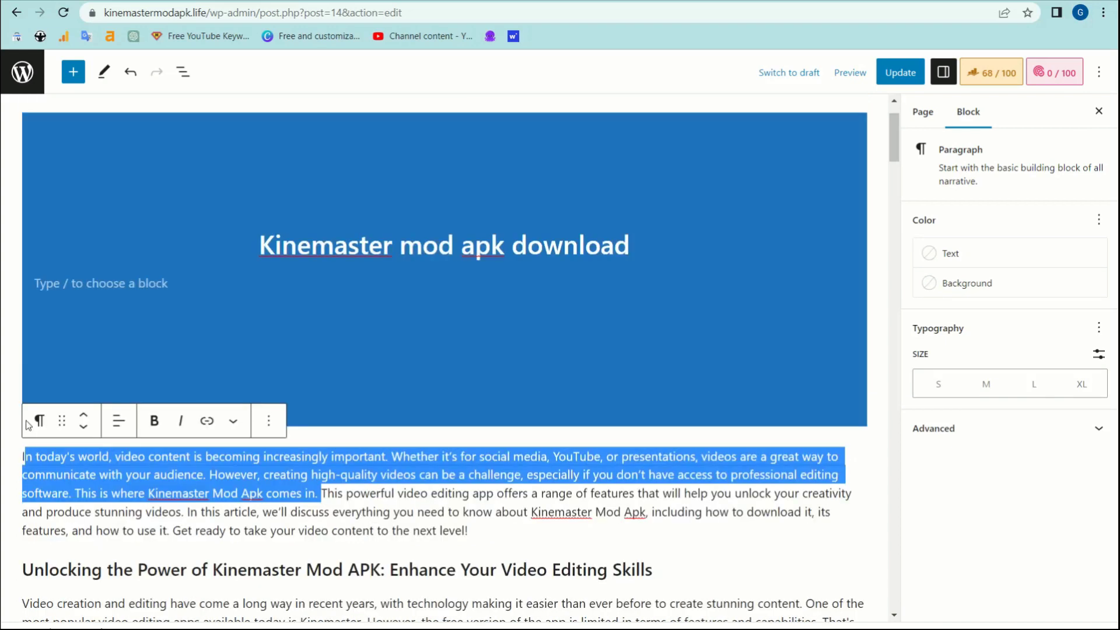
{"action": "key", "text": "BackSpace"}
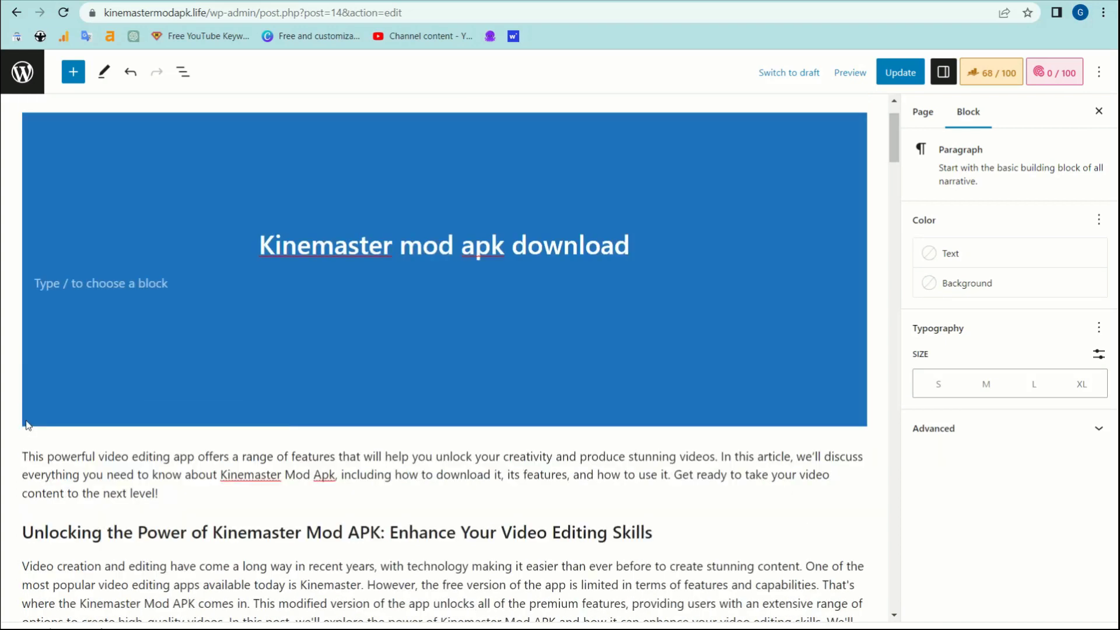
- Paste the cut introduction sentences into the empty cover paragraph and centre the text
{"action": "left_click", "coordinate": [195, 295]}
{"action": "left_click", "coordinate": [140, 282]}
{"action": "key", "text": "ctrl+v"}
{"action": "left_click", "coordinate": [169, 210]}
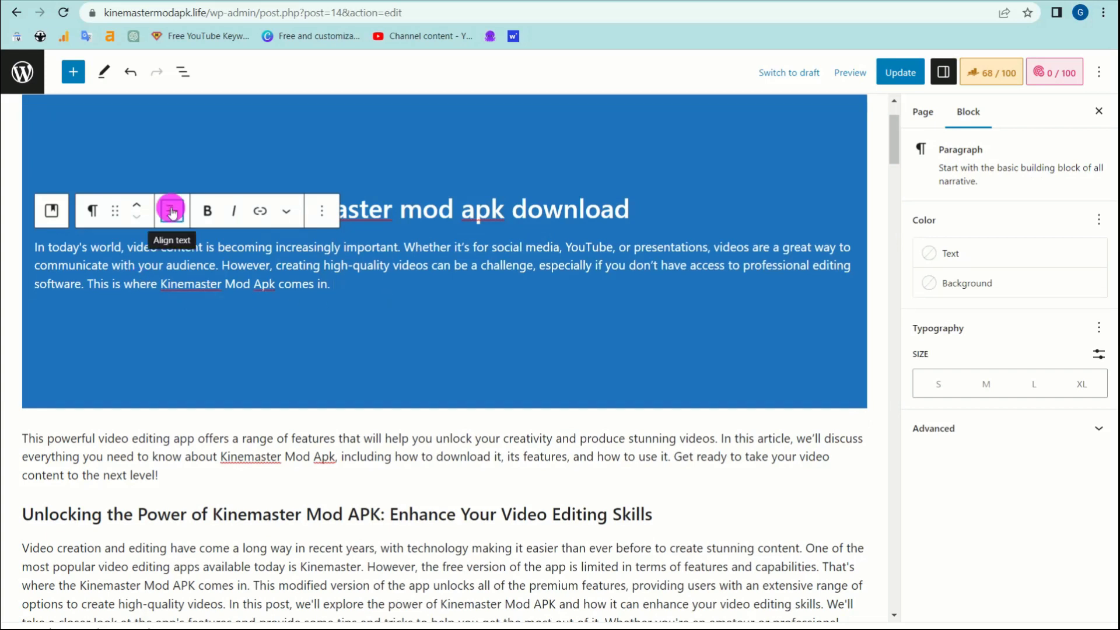
{"action": "left_click", "coordinate": [216, 285]}
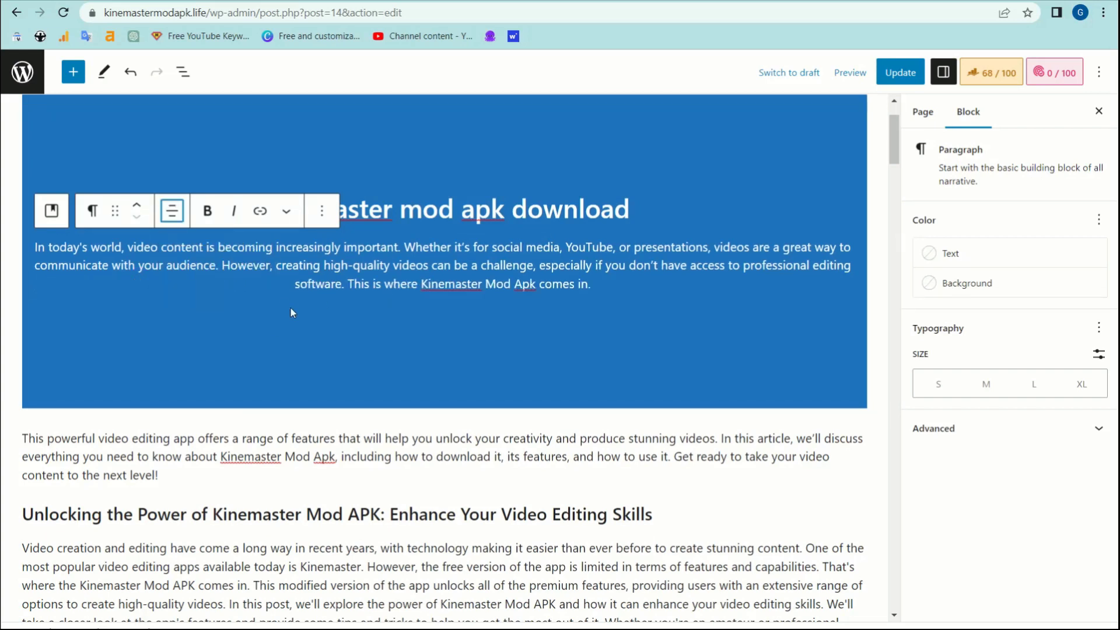
- Reduce the Cover block's height so it fits closely around its heading and text
{"action": "left_click", "coordinate": [416, 334]}
{"action": "scroll", "coordinate": [467, 374], "scroll_direction": "up", "scroll_amount": 1}
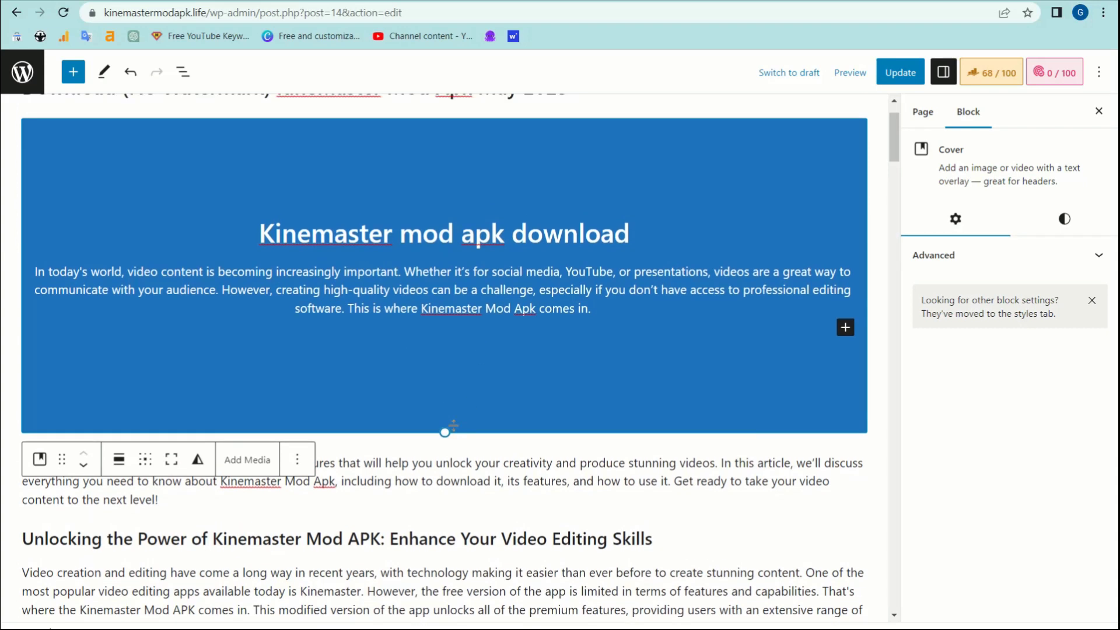
{"action": "left_click", "coordinate": [447, 426]}
{"action": "left_click_drag", "start_coordinate": [447, 425], "coordinate": [455, 267]}
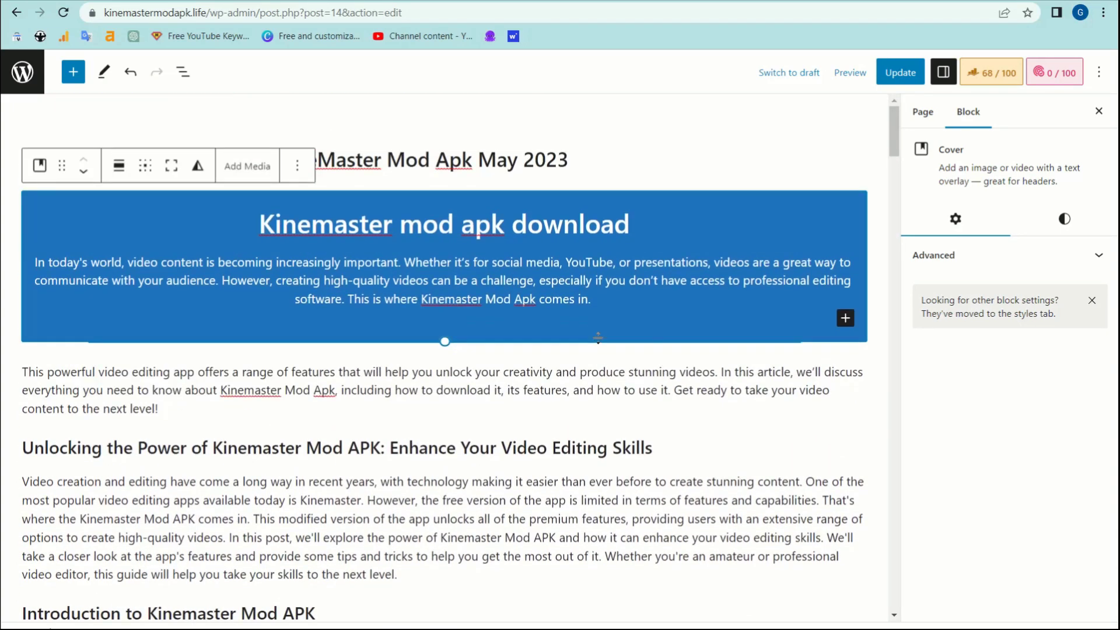
{"action": "left_click", "coordinate": [606, 409]}
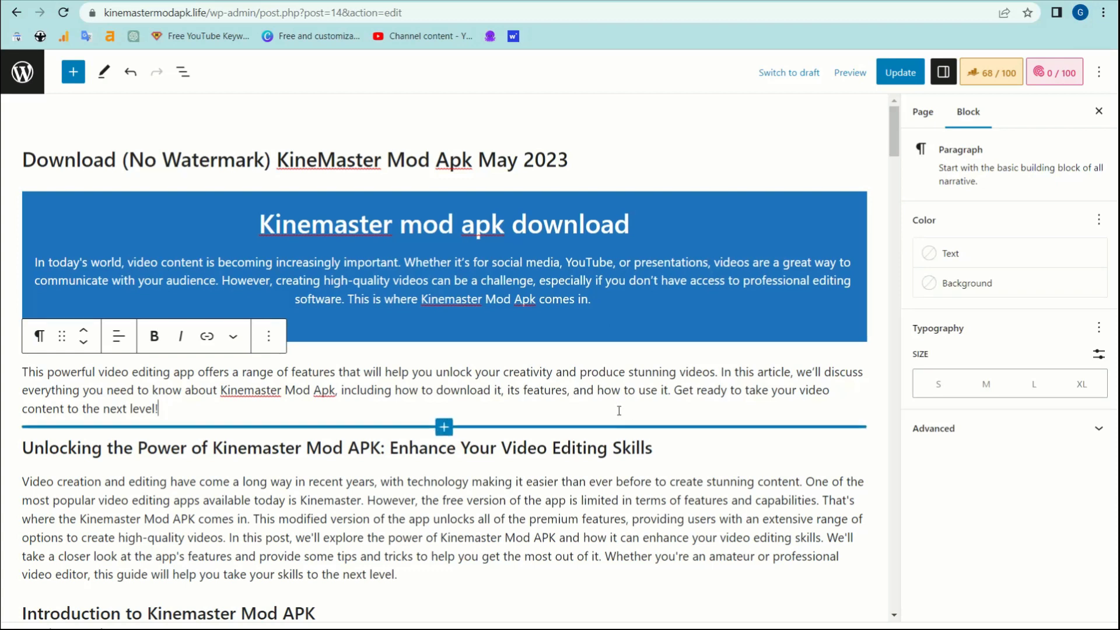
- Select the "Introduction to Kinemaster Mod APK" heading and hide the block settings sidebar
{"action": "left_click", "coordinate": [661, 169]}
{"action": "scroll", "coordinate": [525, 396], "scroll_direction": "down", "scroll_amount": 2}
{"action": "left_click", "coordinate": [604, 380]}
{"action": "left_click", "coordinate": [657, 371]}
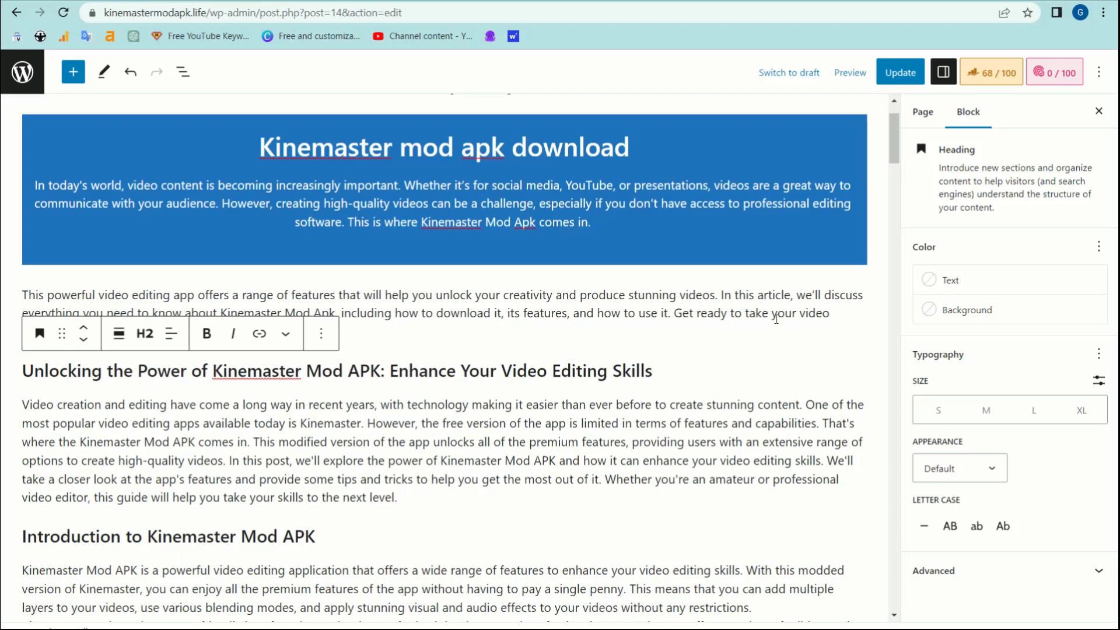
{"action": "left_click", "coordinate": [370, 526]}
{"action": "left_click", "coordinate": [943, 72]}
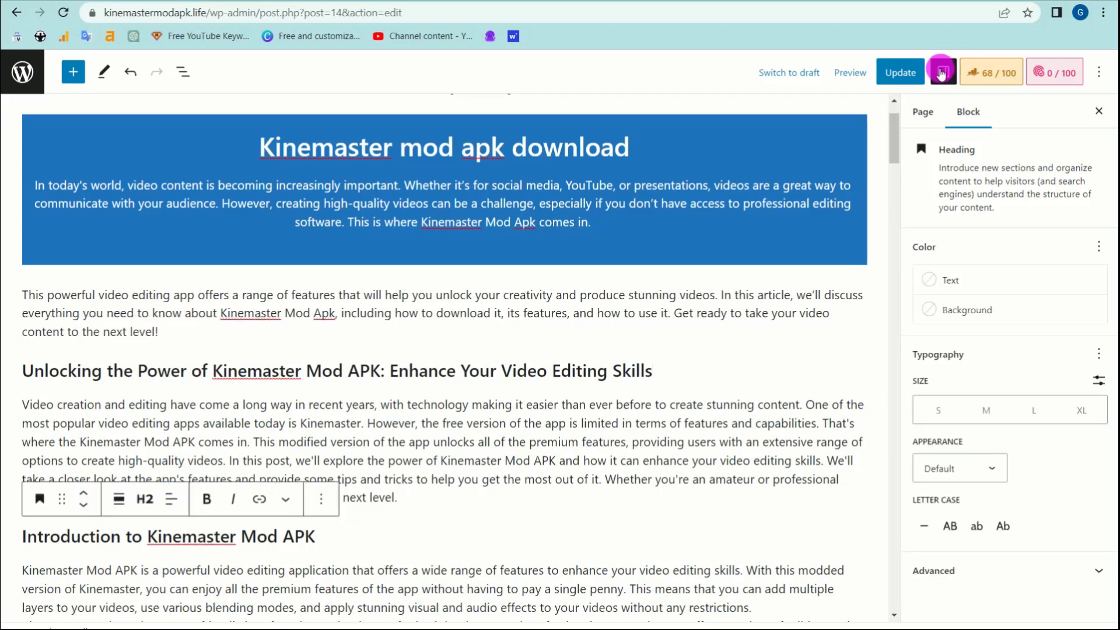
- Give the "Unlocking the Power of Kinemaster Mod APK: Enhance Your Video Editing Skills" heading the additional CSS class "h"
{"action": "left_click", "coordinate": [942, 73]}
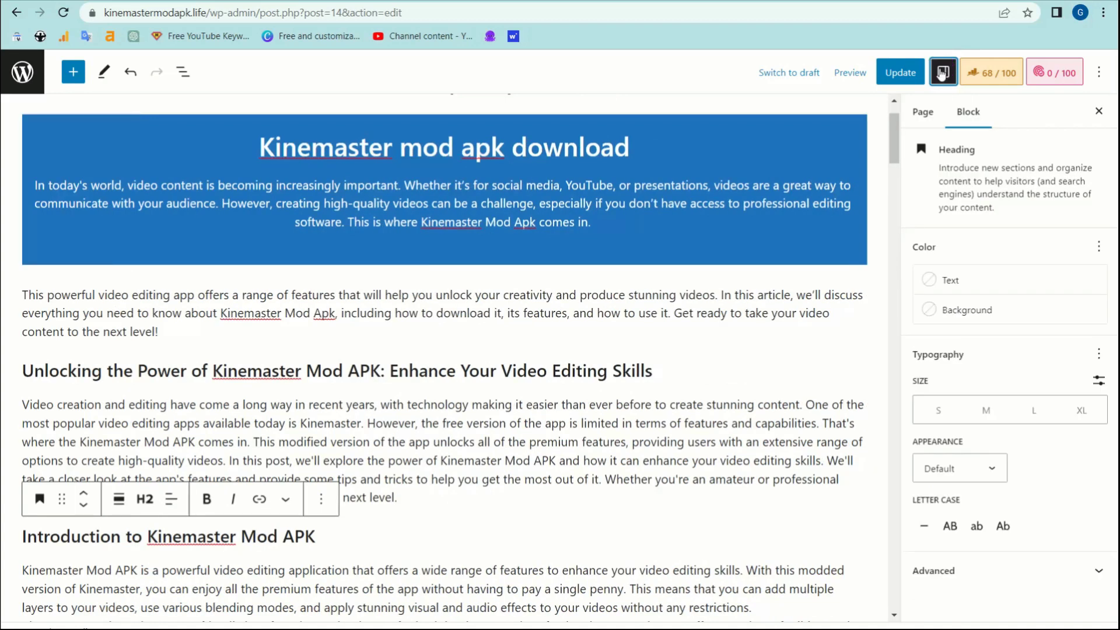
{"action": "left_click", "coordinate": [668, 372]}
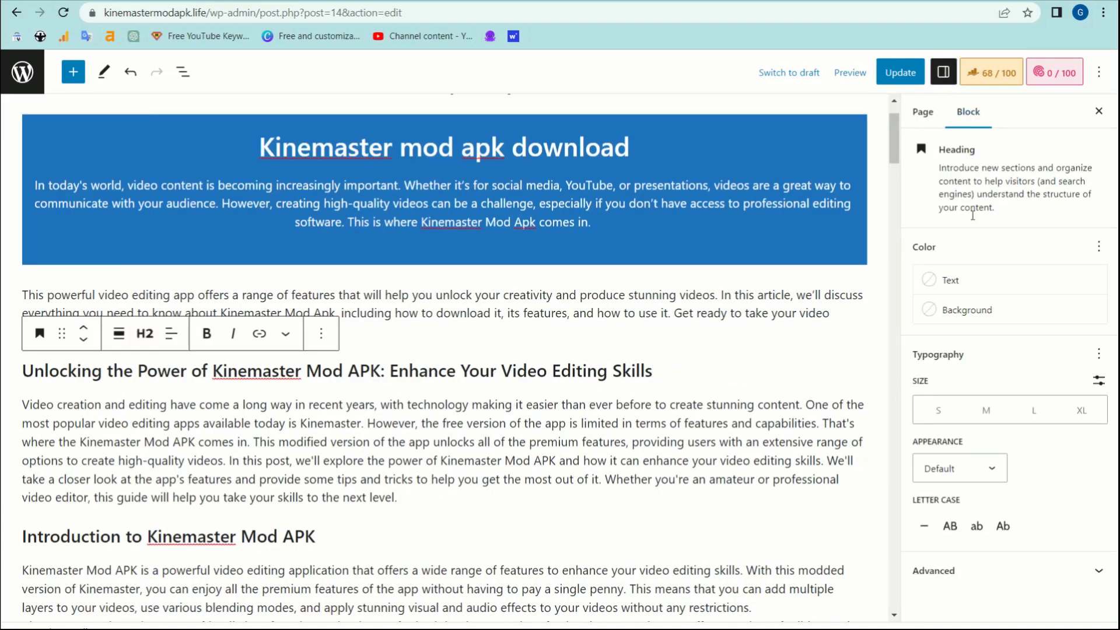
{"action": "left_click", "coordinate": [948, 563]}
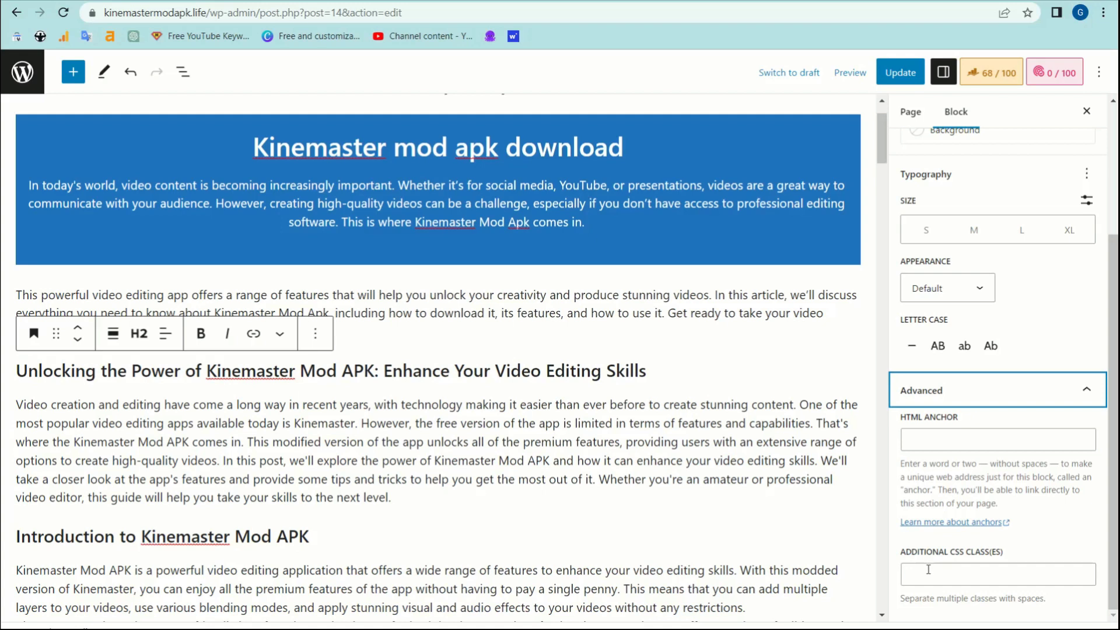
{"action": "left_click_drag", "start_coordinate": [914, 561], "coordinate": [934, 557]}
{"action": "left_click", "coordinate": [951, 569]}
{"action": "type", "text": "h"}
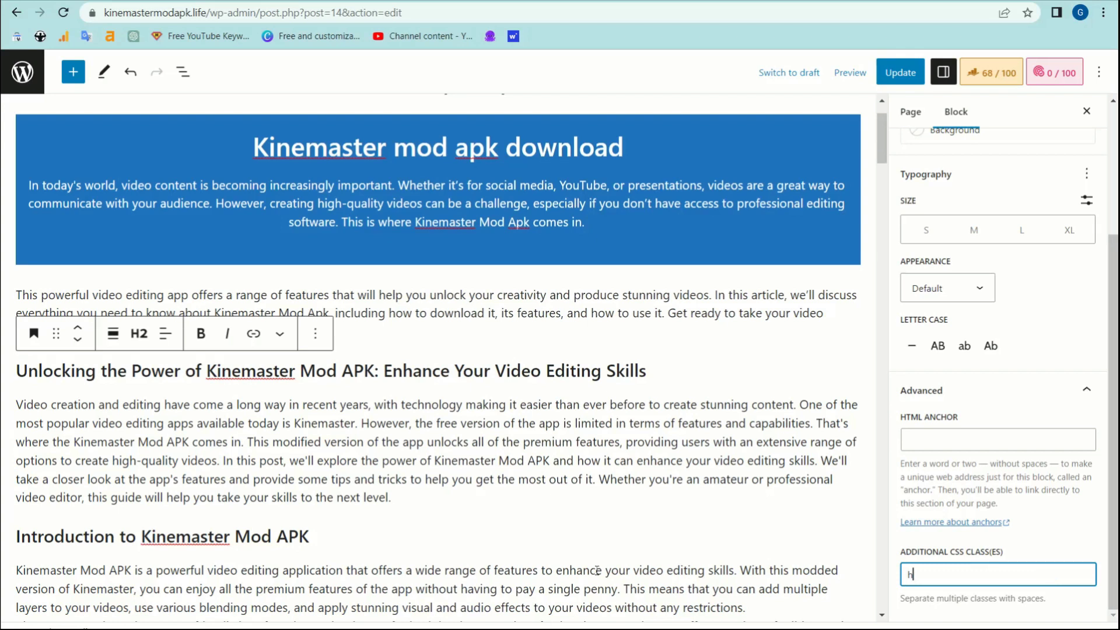
- Give the "Introduction to Kinemaster Mod APK" heading the additional CSS class "h"
{"action": "left_click", "coordinate": [361, 530]}
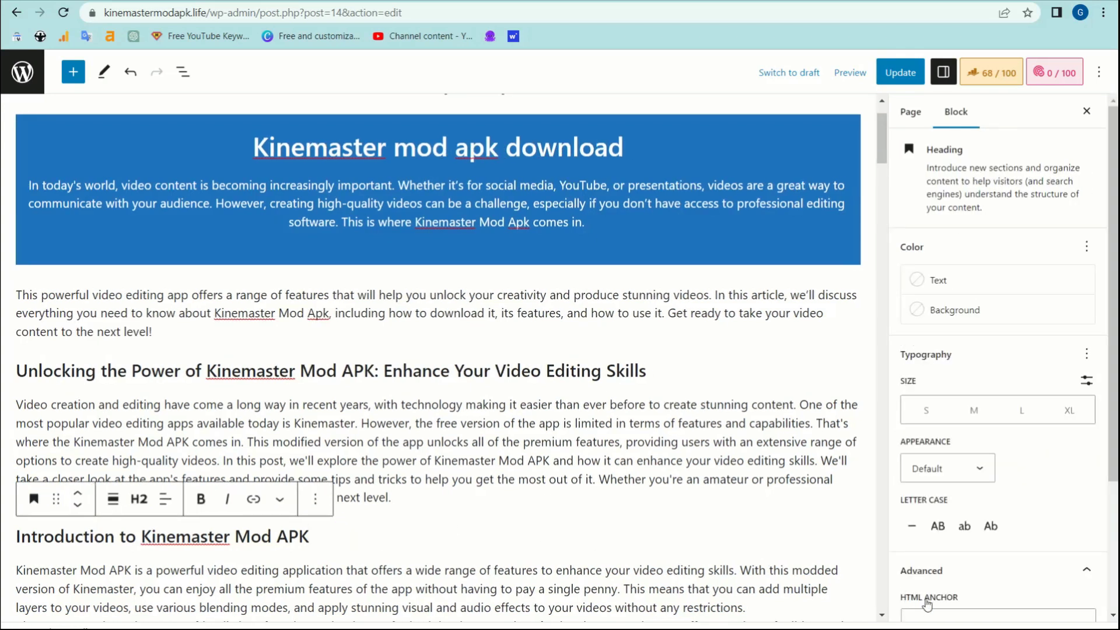
{"action": "scroll", "coordinate": [927, 605], "scroll_direction": "down", "scroll_amount": 3}
{"action": "left_click", "coordinate": [956, 589]}
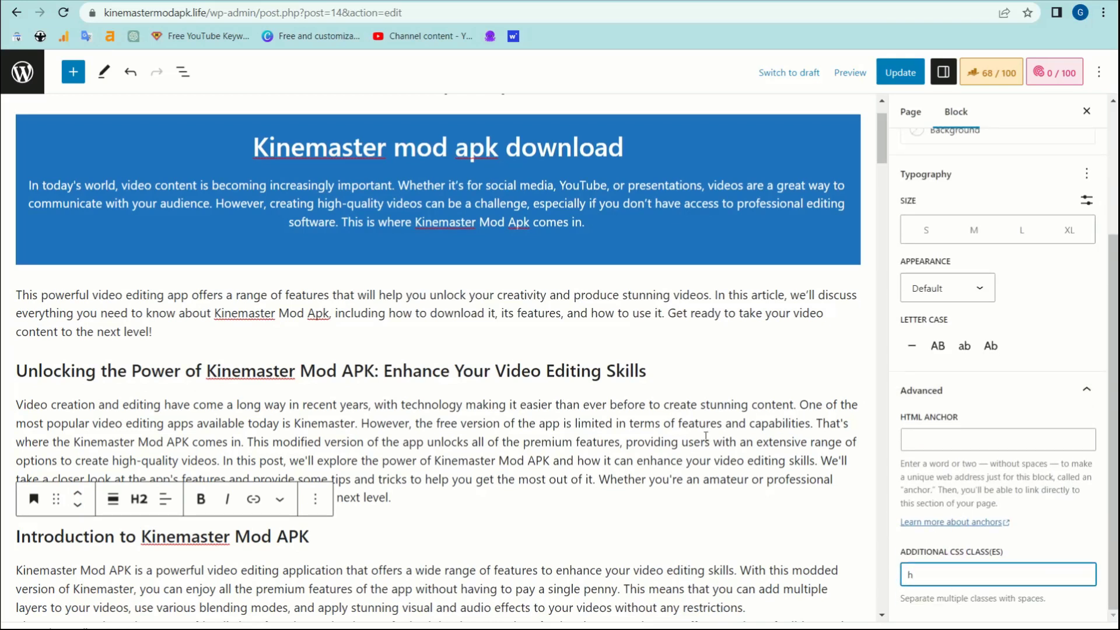
- Assign the additional CSS class "h" to the "Advanced features of Kinemaster Mod APK" heading
{"action": "scroll", "coordinate": [583, 408], "scroll_direction": "down", "scroll_amount": 5}
{"action": "left_click", "coordinate": [406, 519]}
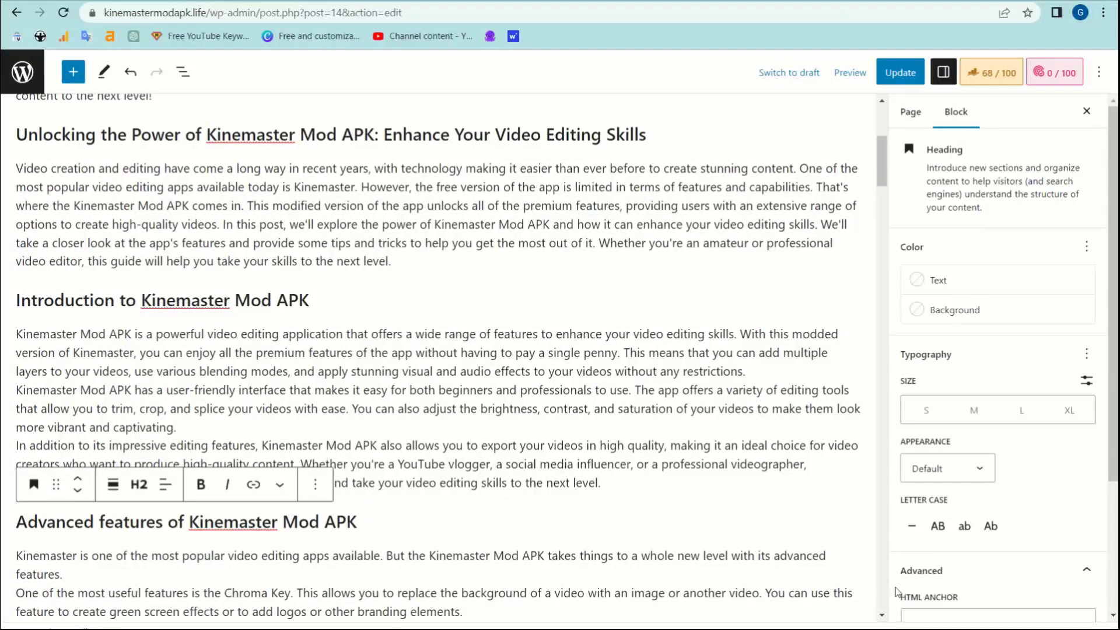
{"action": "scroll", "coordinate": [934, 578], "scroll_direction": "down", "scroll_amount": 3}
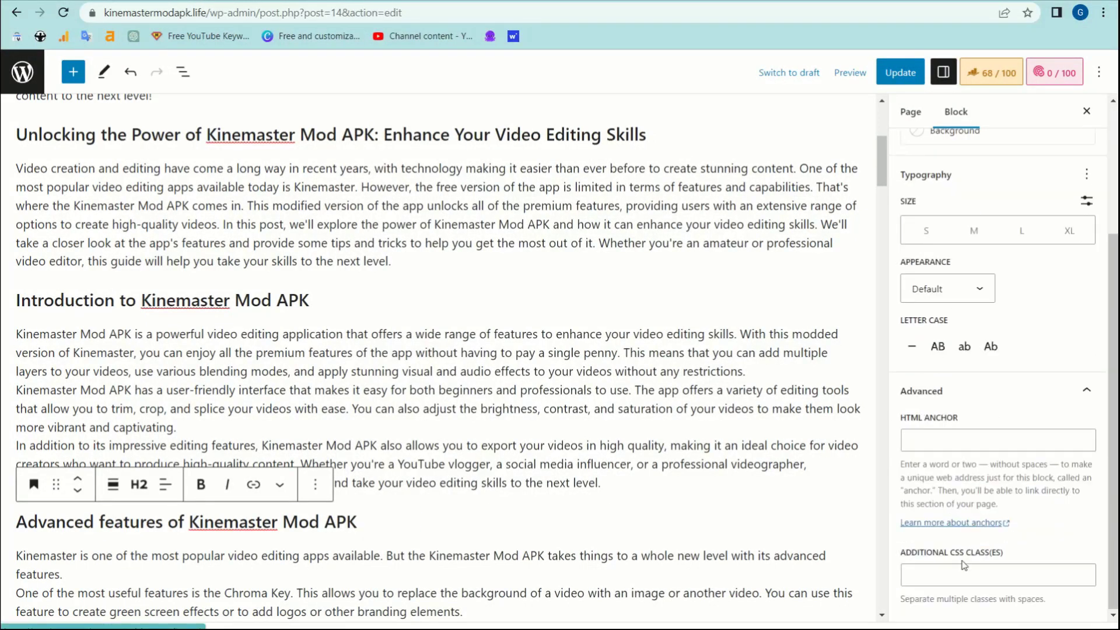
{"action": "left_click", "coordinate": [963, 567]}
{"action": "type", "text": "h"}
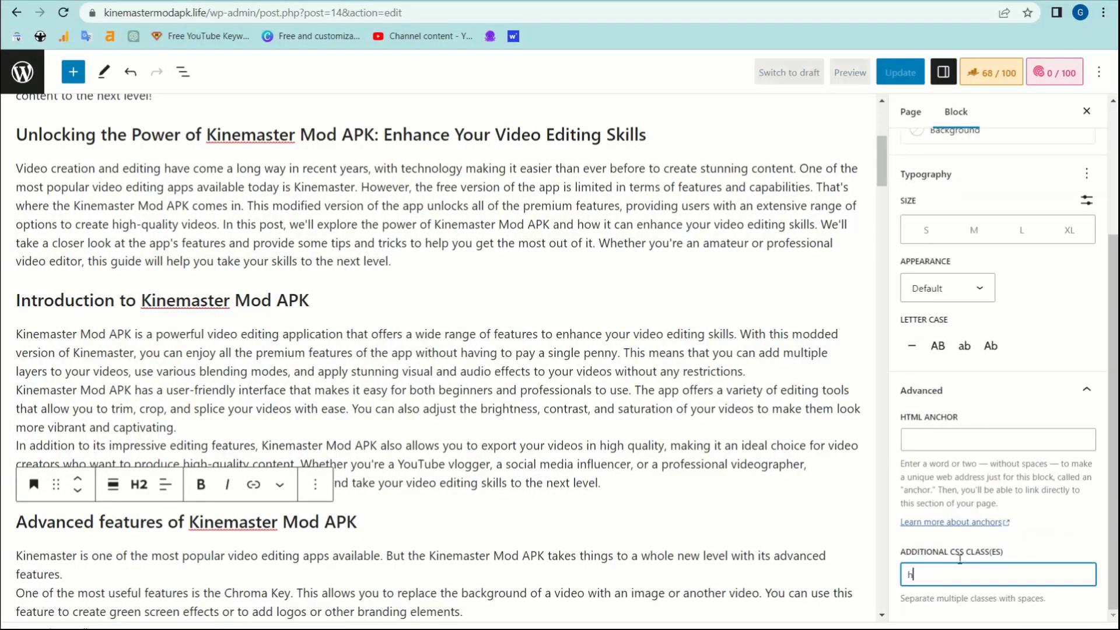
- Assign the additional CSS class "h" to the "How to download and install Kinemaster Mod APK" heading
{"action": "scroll", "coordinate": [438, 343], "scroll_direction": "down", "scroll_amount": 7}
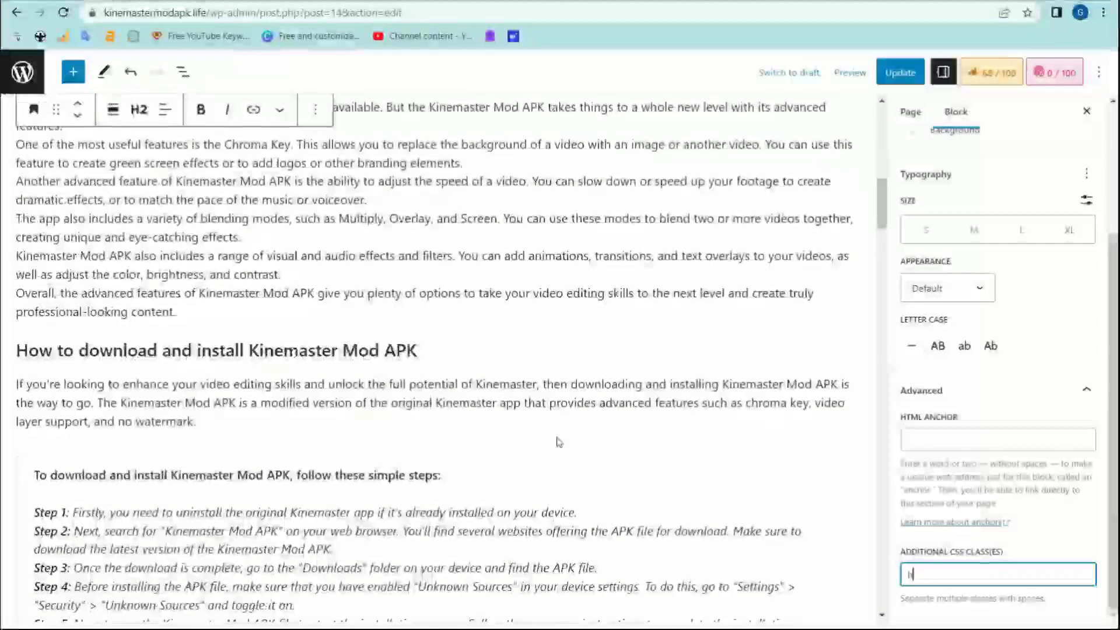
{"action": "left_click", "coordinate": [438, 344]}
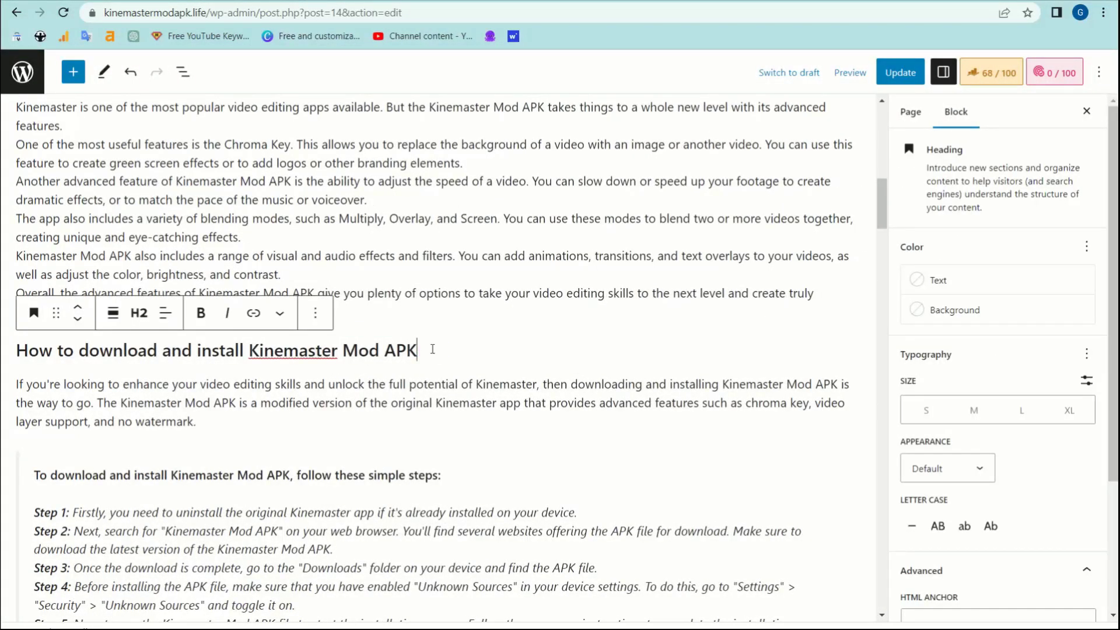
{"action": "scroll", "coordinate": [950, 610], "scroll_direction": "down", "scroll_amount": 3}
{"action": "left_click", "coordinate": [954, 577]}
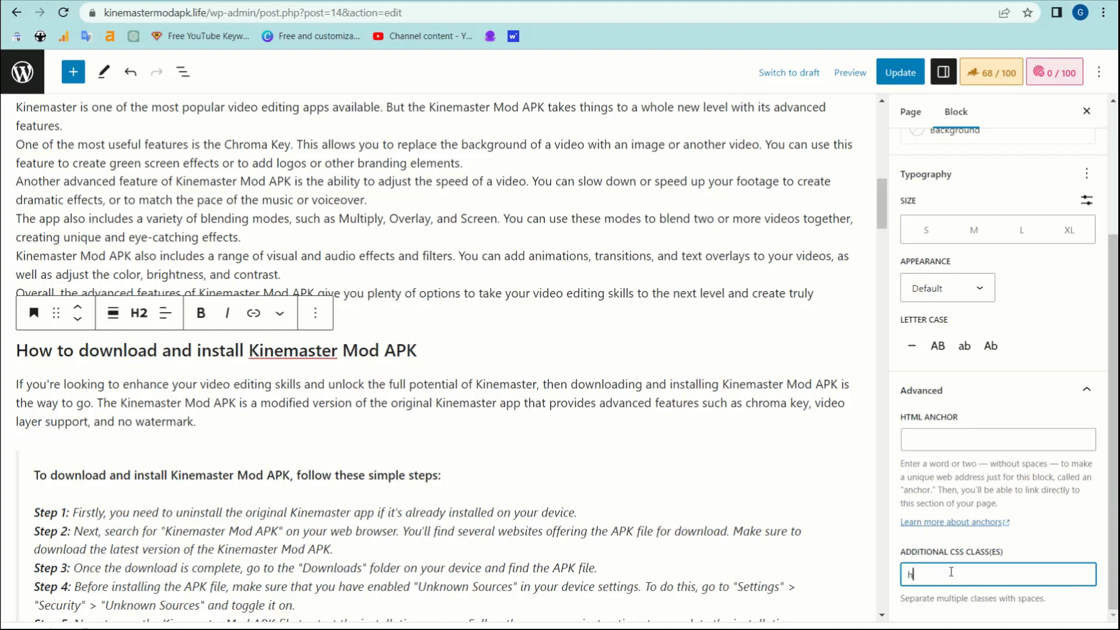
- Add the CSS class "h" to the "Understanding the interface of Kinemaster Mod APK" heading, leaving its HTML anchor empty
{"action": "scroll", "coordinate": [516, 441], "scroll_direction": "down", "scroll_amount": 2}
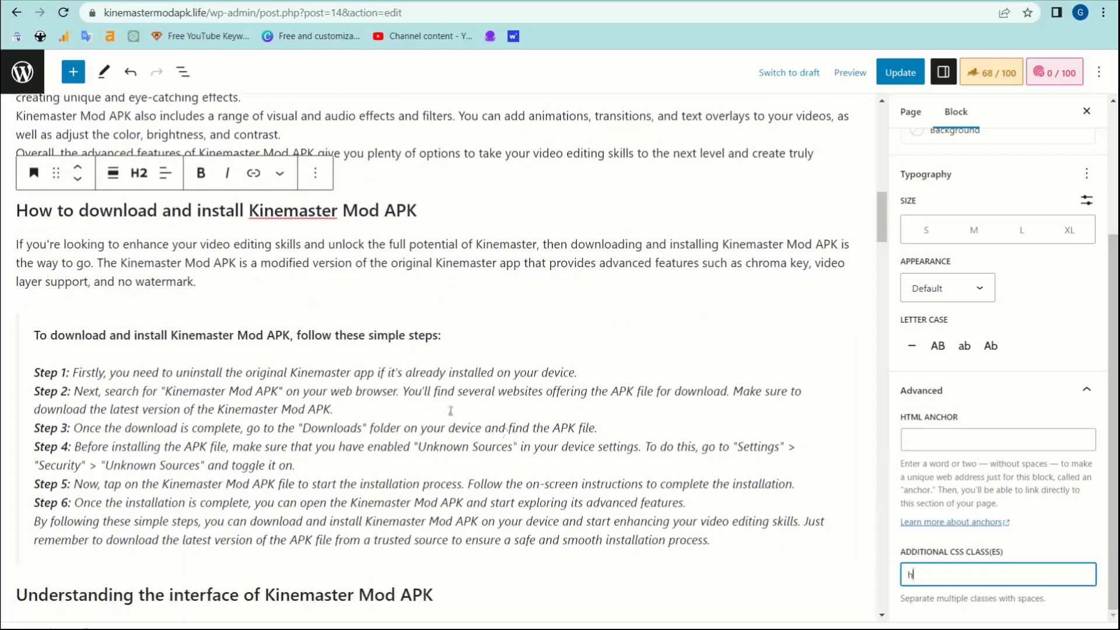
{"action": "scroll", "coordinate": [395, 350], "scroll_direction": "down", "scroll_amount": 3}
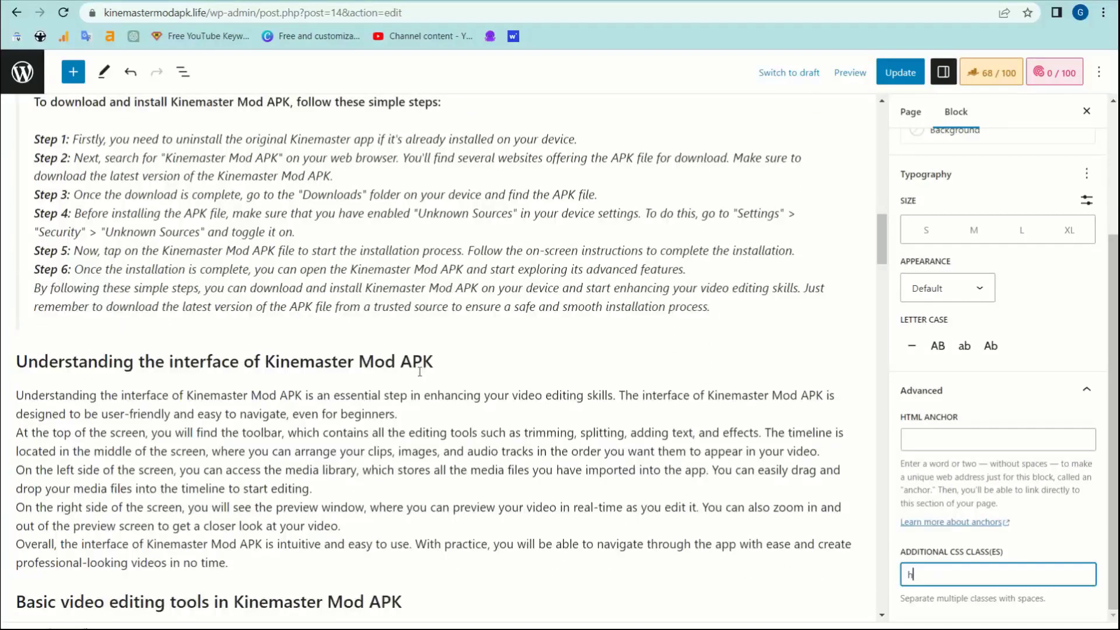
{"action": "left_click", "coordinate": [431, 363]}
{"action": "scroll", "coordinate": [969, 525], "scroll_direction": "down", "scroll_amount": 2}
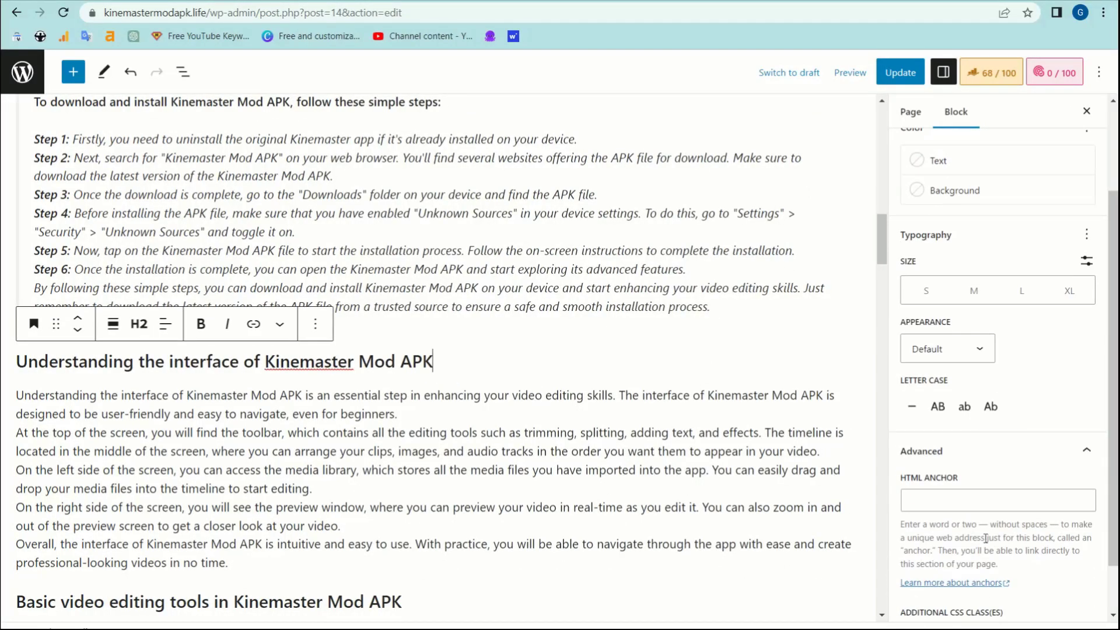
{"action": "left_click", "coordinate": [944, 501]}
{"action": "scroll", "coordinate": [944, 501], "scroll_direction": "down", "scroll_amount": 1}
{"action": "left_click", "coordinate": [933, 573]}
{"action": "type", "text": "h"}
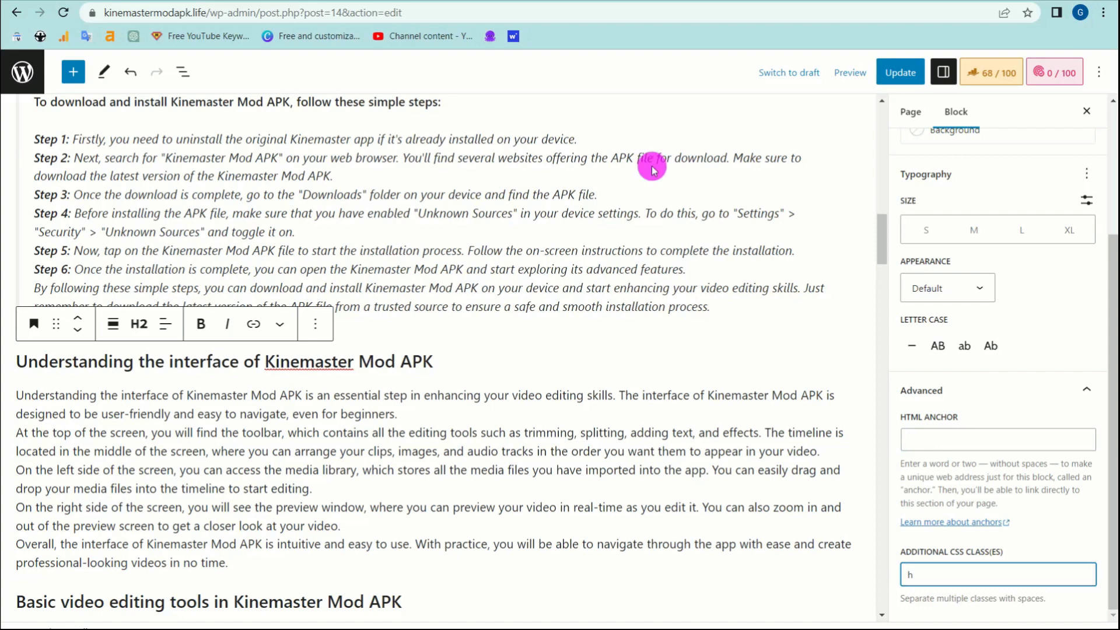
- Check the remaining headings further down the page and update the page to save the class changes
{"action": "scroll", "coordinate": [648, 199], "scroll_direction": "down", "scroll_amount": 15}
{"action": "scroll", "coordinate": [553, 254], "scroll_direction": "up", "scroll_amount": 5}
{"action": "scroll", "coordinate": [554, 255], "scroll_direction": "up", "scroll_amount": 10}
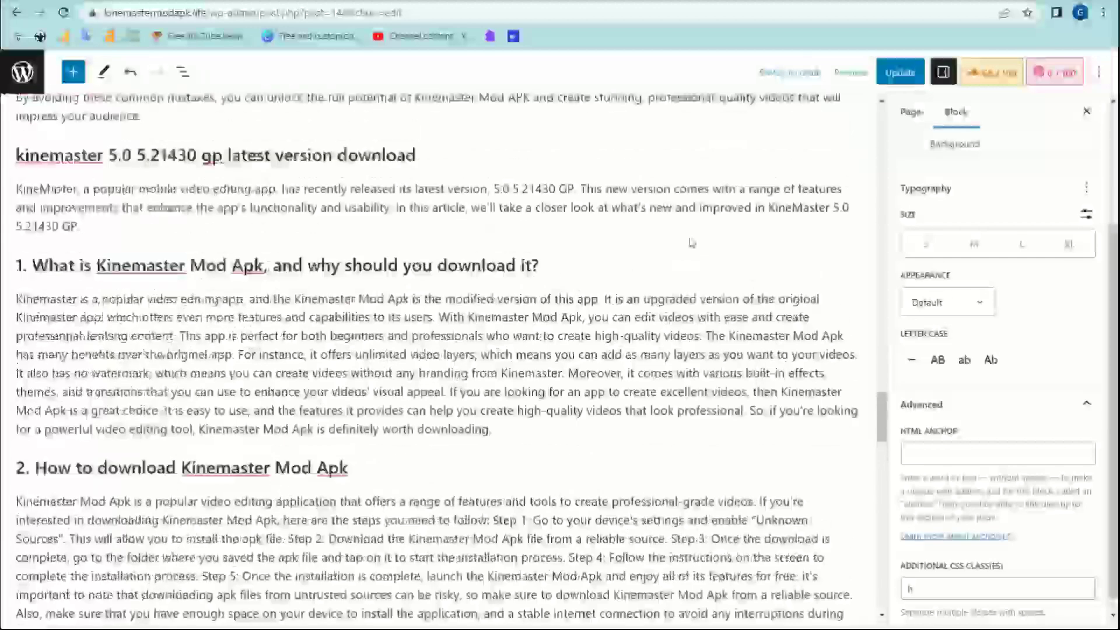
{"action": "left_click", "coordinate": [888, 75]}
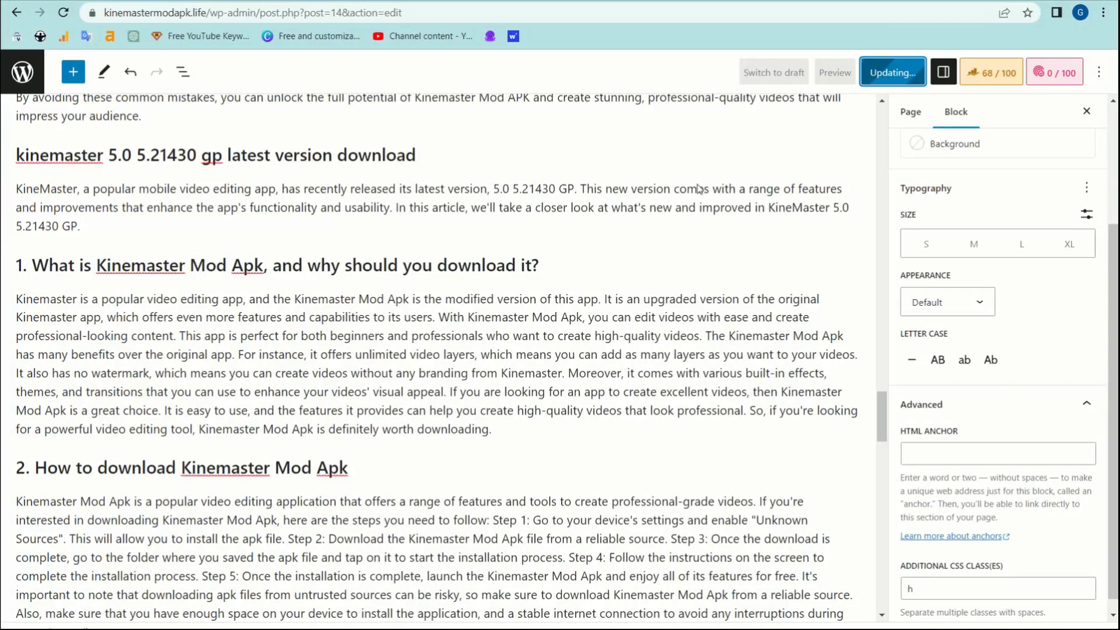
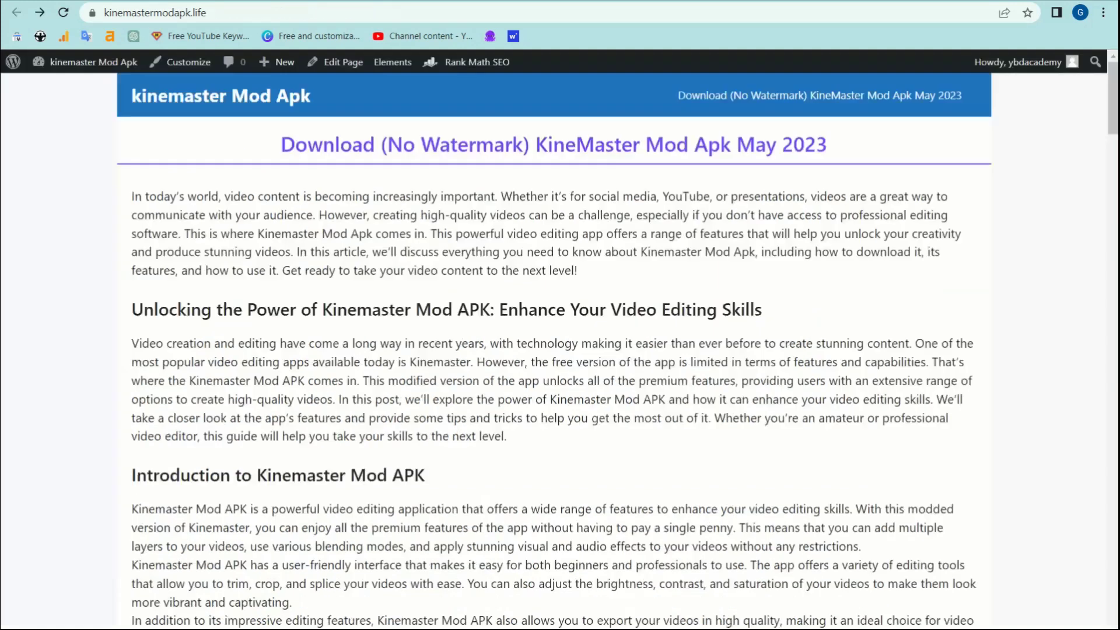
- Reload the live homepage and examine the cover section and the styling of the section headings down the whole page
{"action": "left_click", "coordinate": [64, 13]}
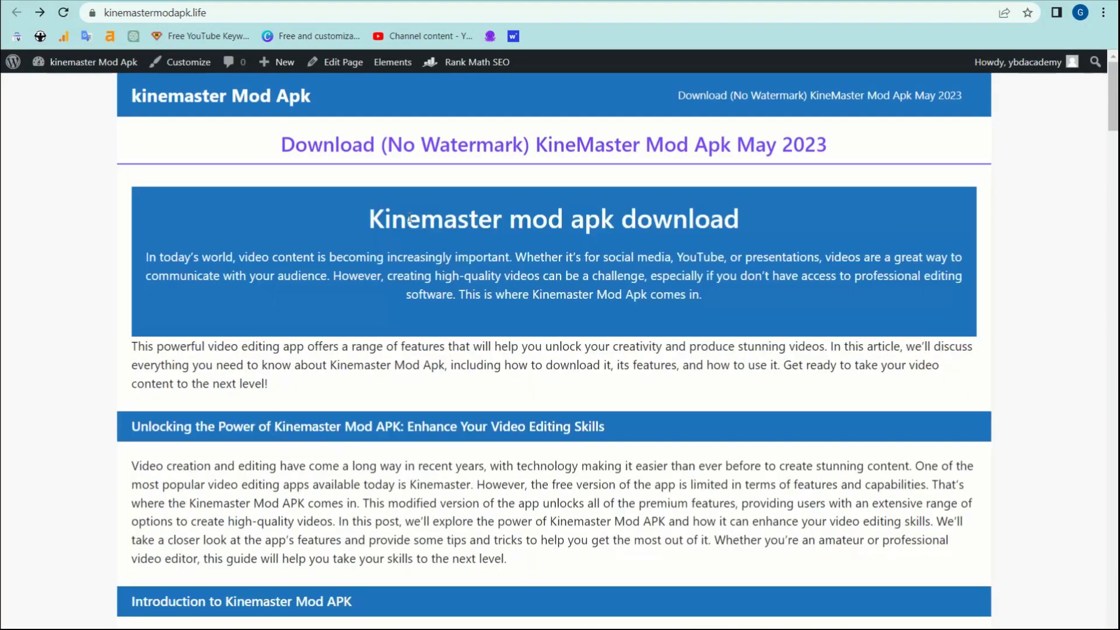
{"action": "scroll", "coordinate": [407, 245], "scroll_direction": "down", "scroll_amount": 10}
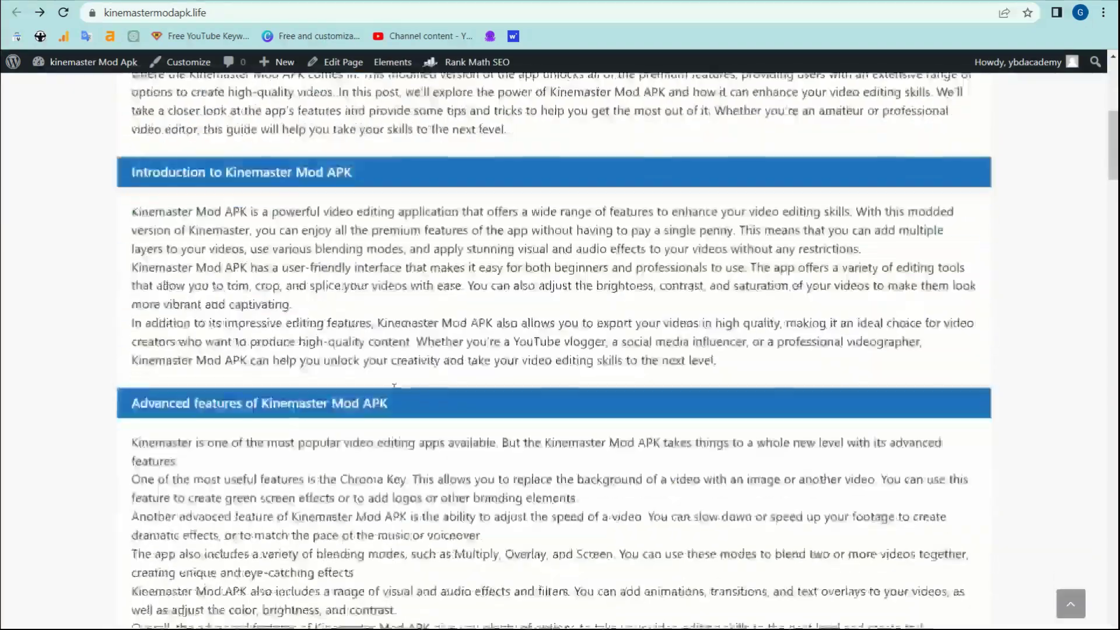
{"action": "scroll", "coordinate": [396, 393], "scroll_direction": "down", "scroll_amount": 15}
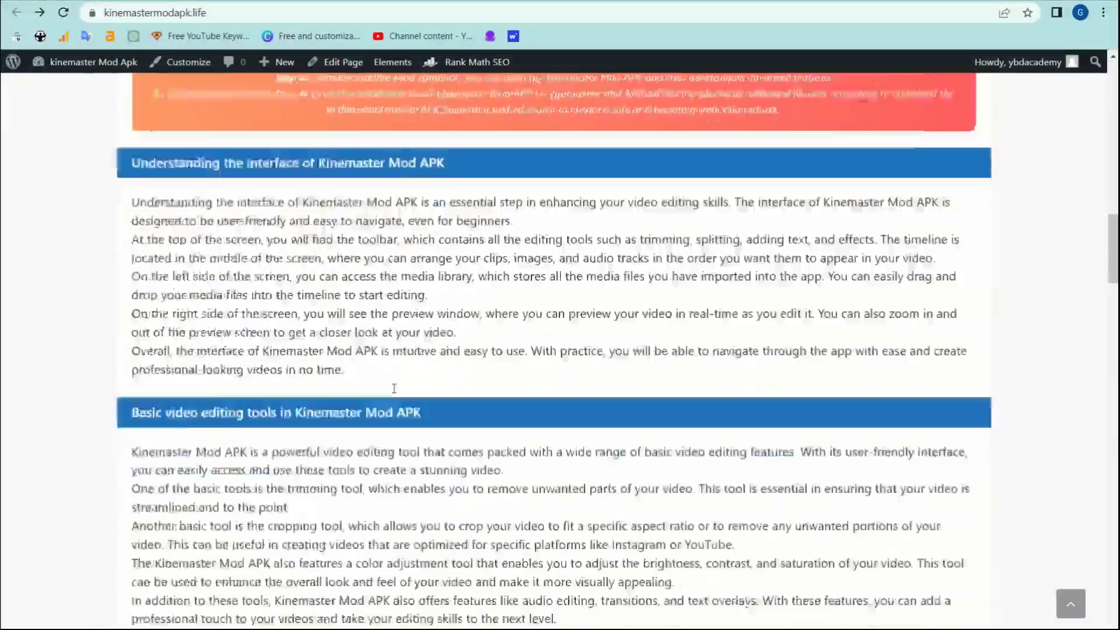
{"action": "scroll", "coordinate": [394, 389], "scroll_direction": "down", "scroll_amount": 15}
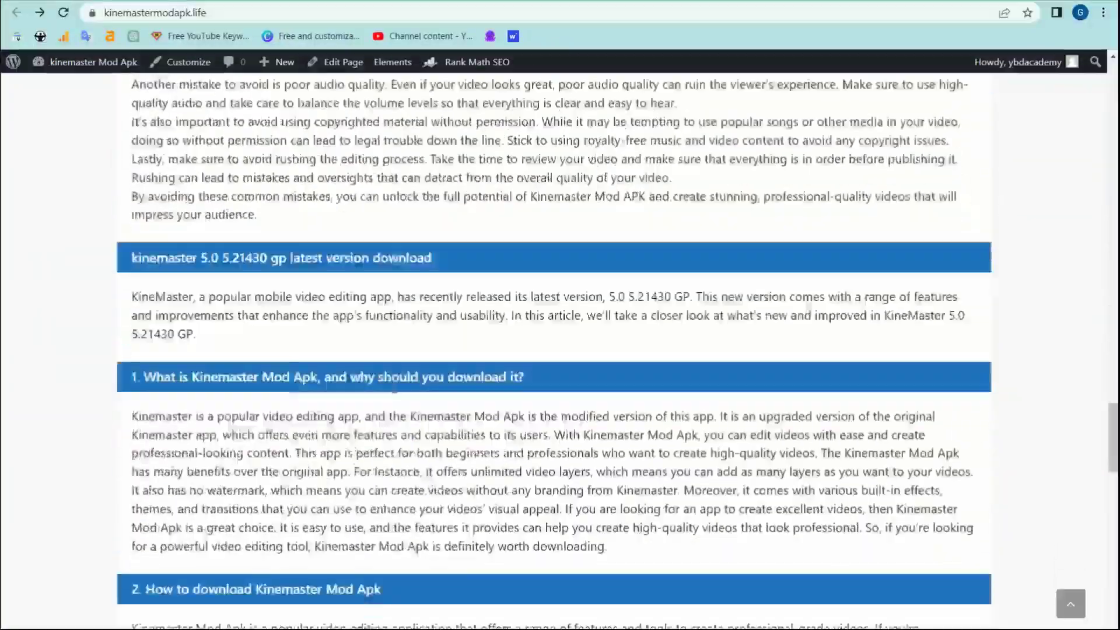
{"action": "scroll", "coordinate": [394, 393], "scroll_direction": "down", "scroll_amount": 15}
{"action": "scroll", "coordinate": [395, 395], "scroll_direction": "up", "scroll_amount": 4}
{"action": "scroll", "coordinate": [395, 395], "scroll_direction": "up", "scroll_amount": 20}
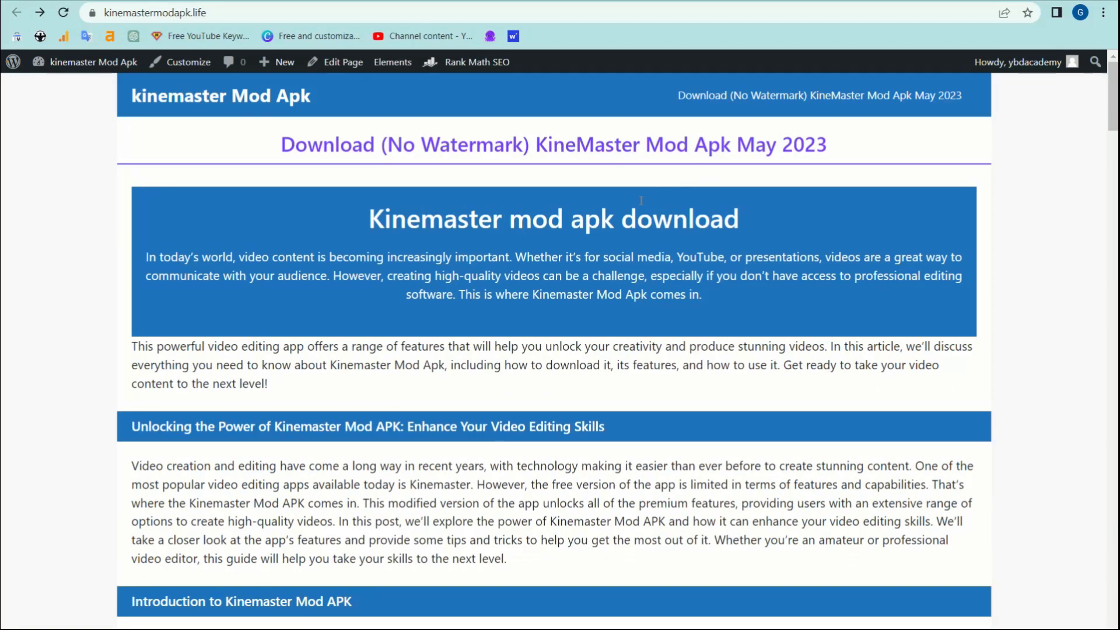
{"action": "scroll", "coordinate": [641, 201], "scroll_direction": "down", "scroll_amount": 5}
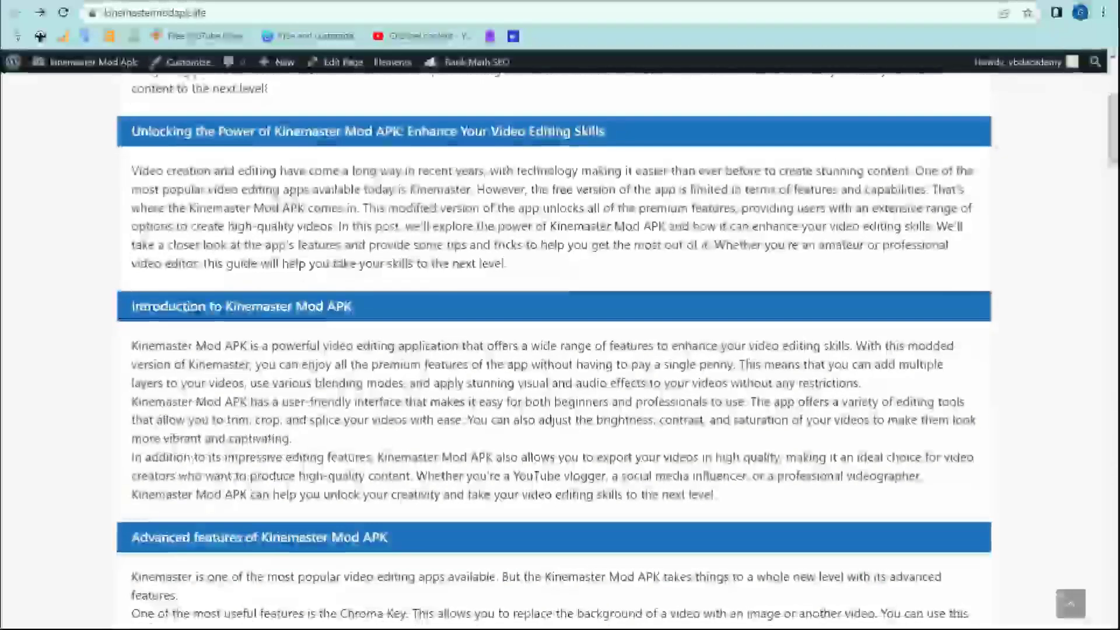
- Compare the editor with the live homepage and inspect the cover section's side edges against the heading bars up close
{"action": "key", "text": "alt+Right"}
{"action": "scroll", "coordinate": [489, 346], "scroll_direction": "up", "scroll_amount": 5}
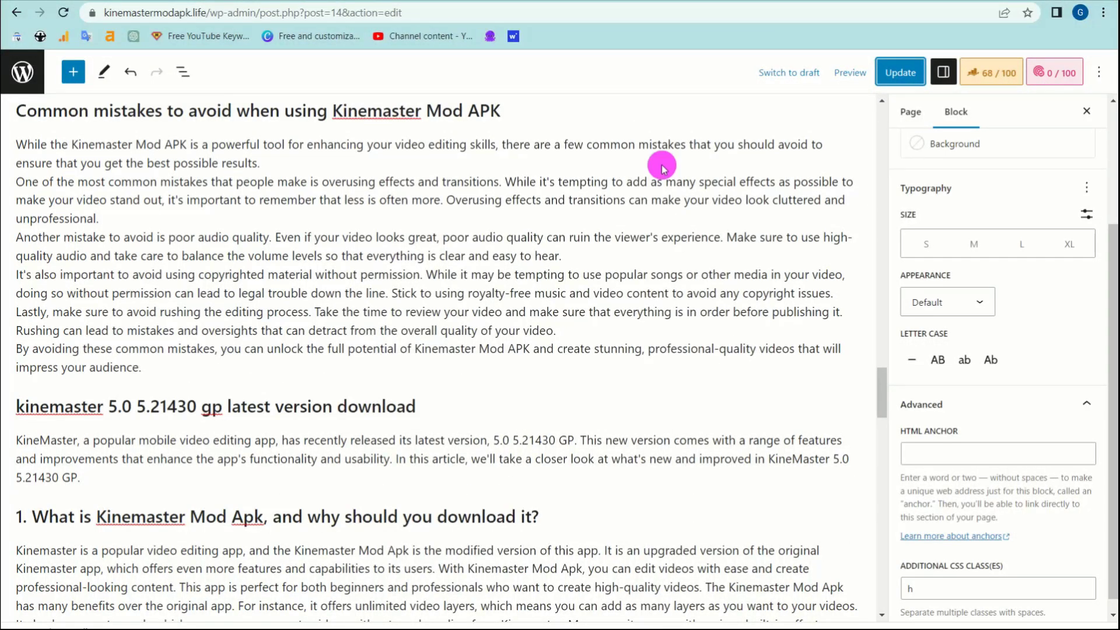
{"action": "key", "text": "alt+Left"}
{"action": "scroll", "coordinate": [119, 328], "scroll_direction": "down", "scroll_amount": 1}
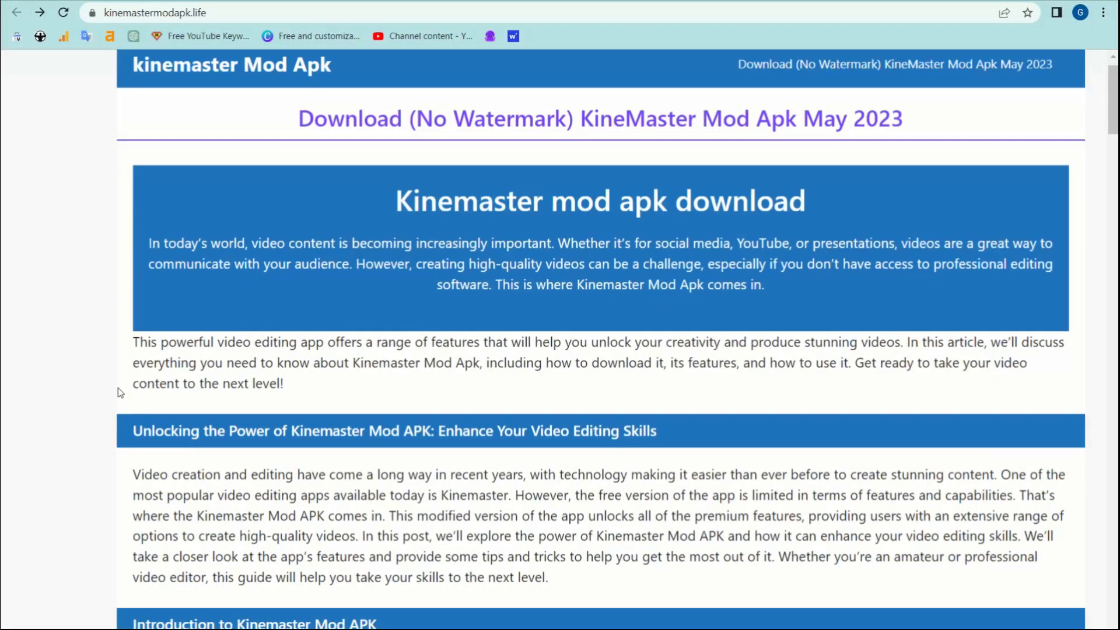
{"action": "scroll", "coordinate": [119, 373], "scroll_direction": "up", "scroll_amount": 3, "text": "ctrl"}
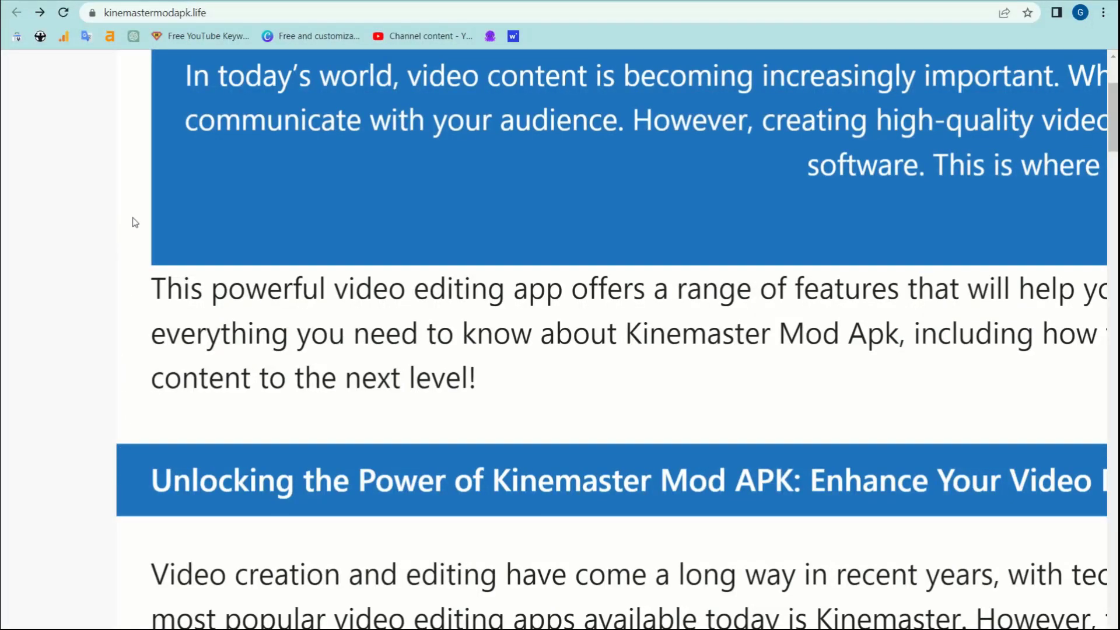
{"action": "scroll", "coordinate": [140, 220], "scroll_direction": "down", "scroll_amount": 3, "text": "ctrl"}
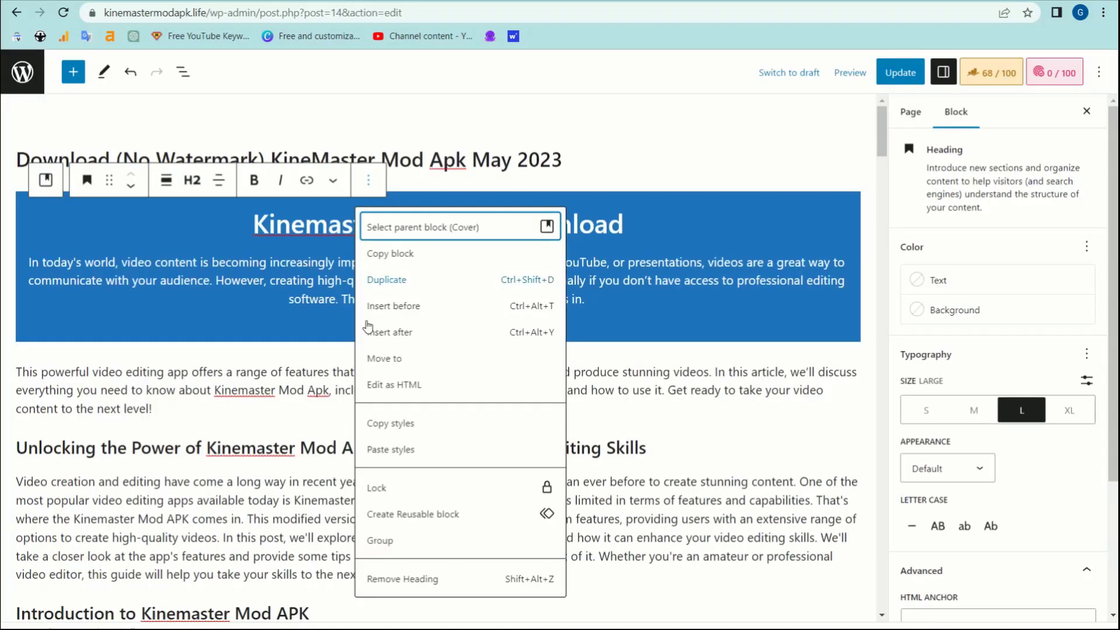
- Set the Cover block's alignment to Wide width and update the page
{"action": "left_click", "coordinate": [202, 317]}
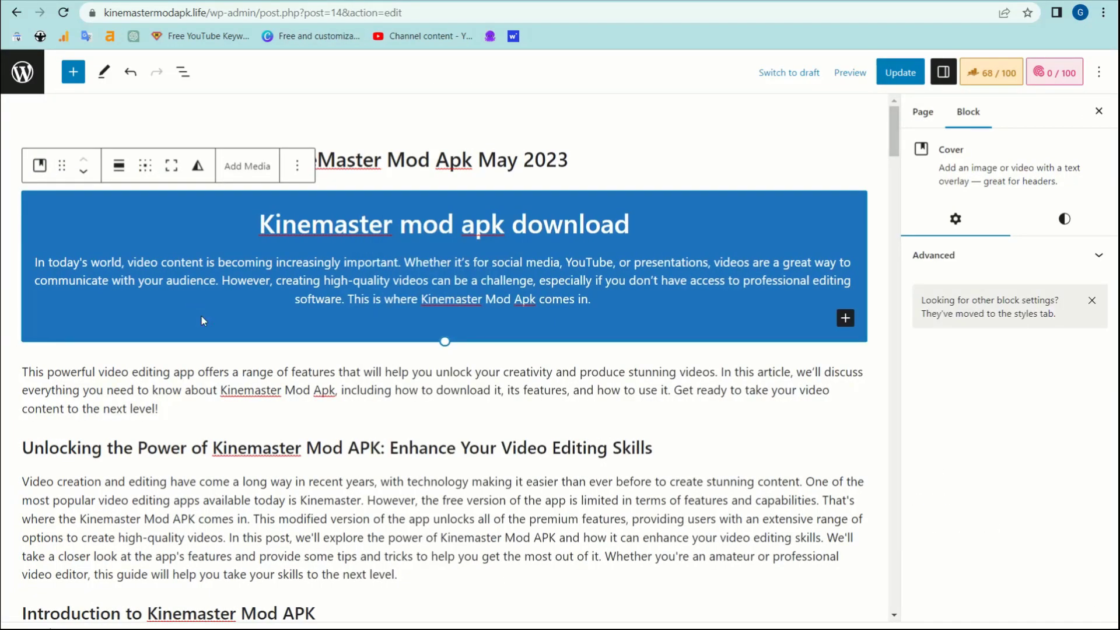
{"action": "left_click", "coordinate": [119, 166]}
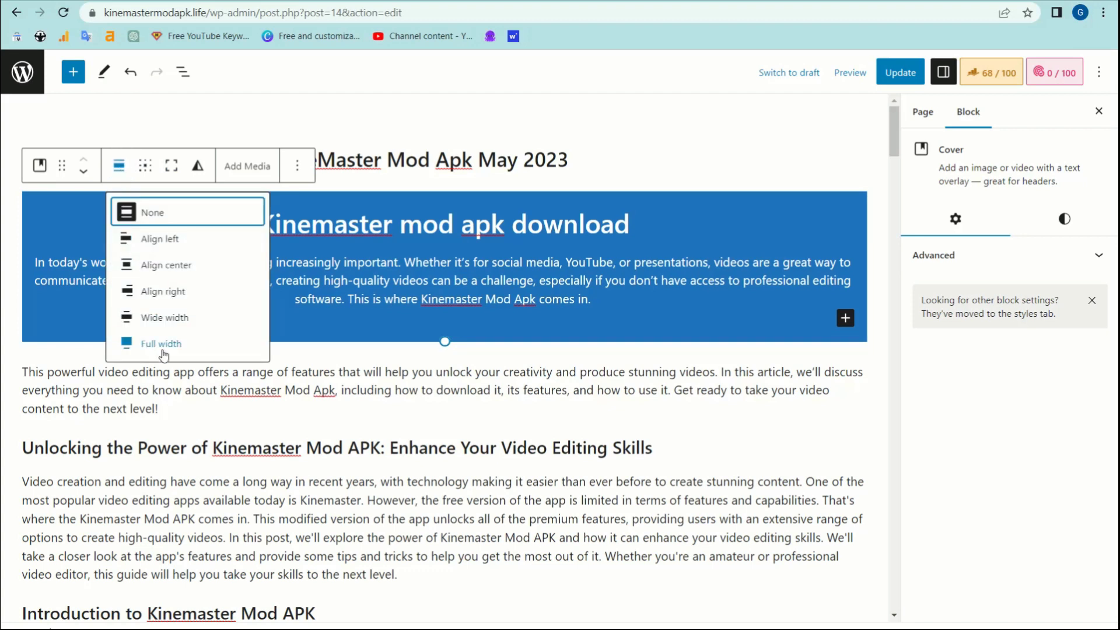
{"action": "scroll", "coordinate": [170, 322], "scroll_direction": "up", "scroll_amount": 2}
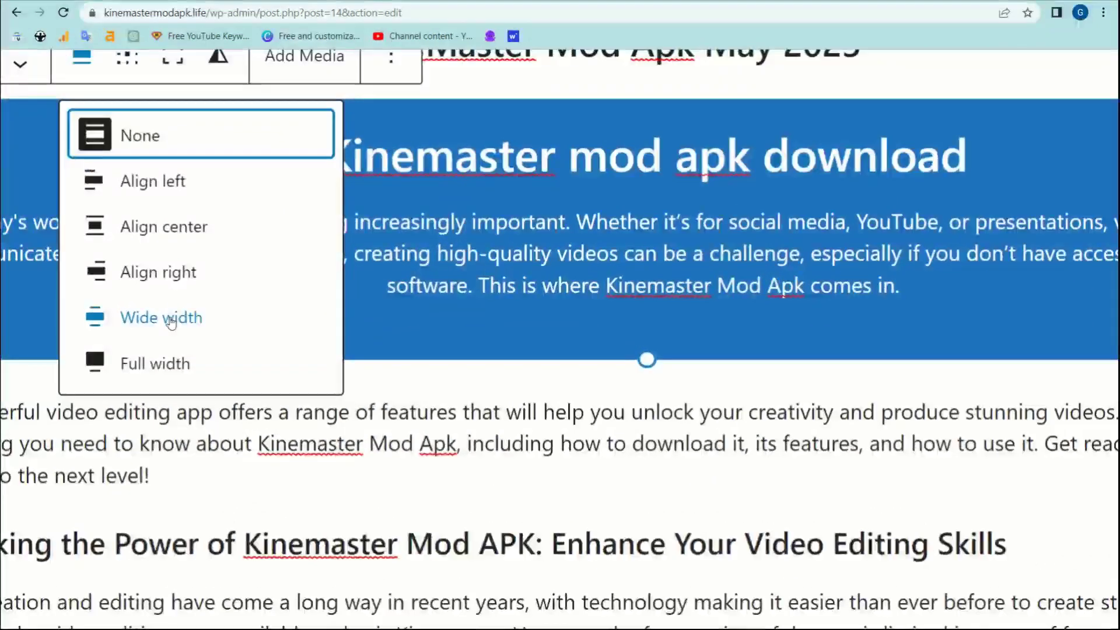
{"action": "left_click", "coordinate": [162, 323]}
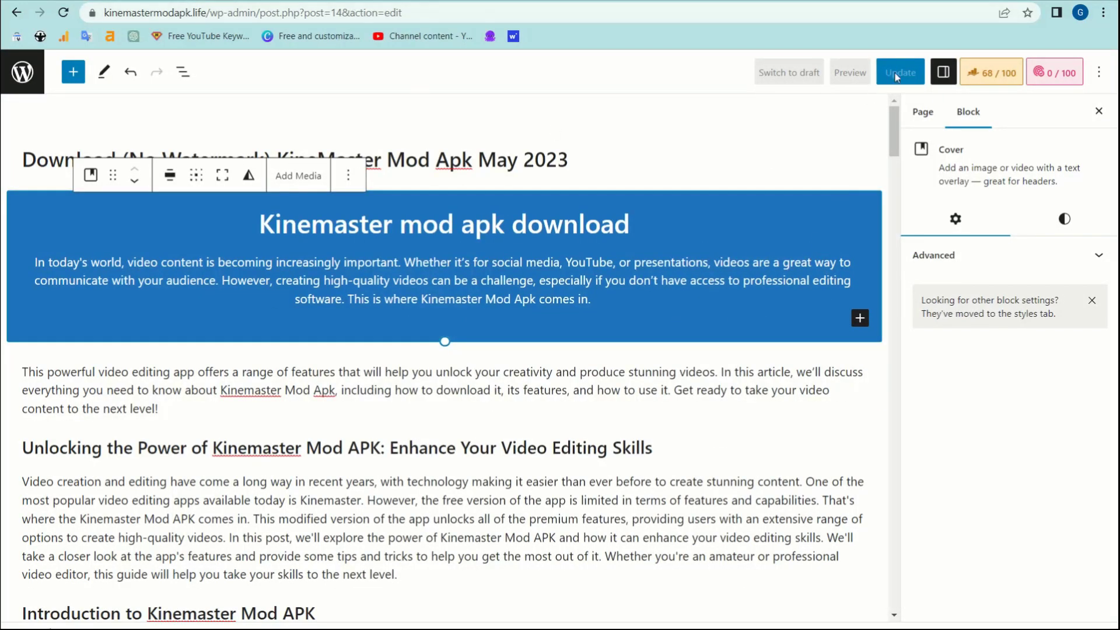
- Try removing the Wide width alignment from the Cover block and update the page
{"action": "scroll", "coordinate": [508, 375], "scroll_direction": "down", "scroll_amount": 5}
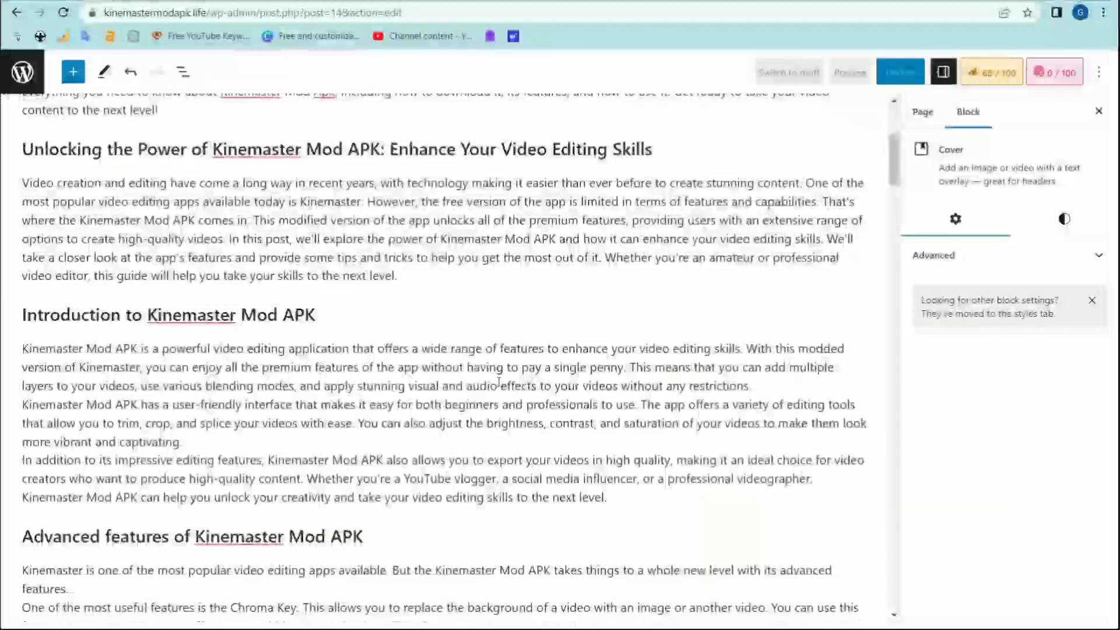
{"action": "scroll", "coordinate": [175, 207], "scroll_direction": "up", "scroll_amount": 5}
{"action": "left_click", "coordinate": [104, 165]}
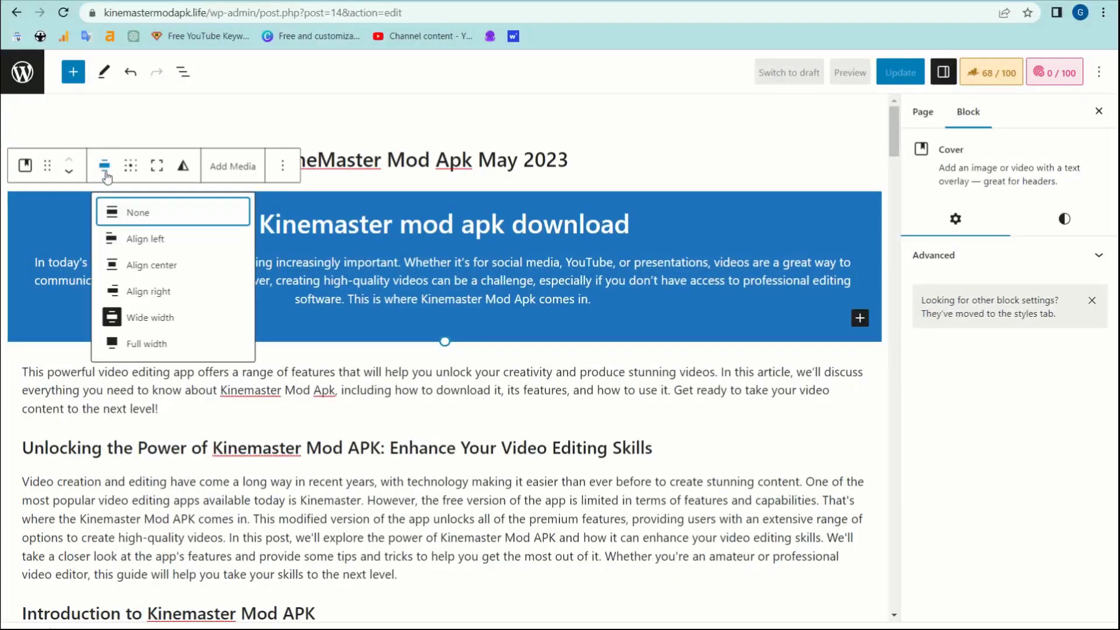
{"action": "left_click", "coordinate": [149, 319]}
{"action": "left_click", "coordinate": [899, 72]}
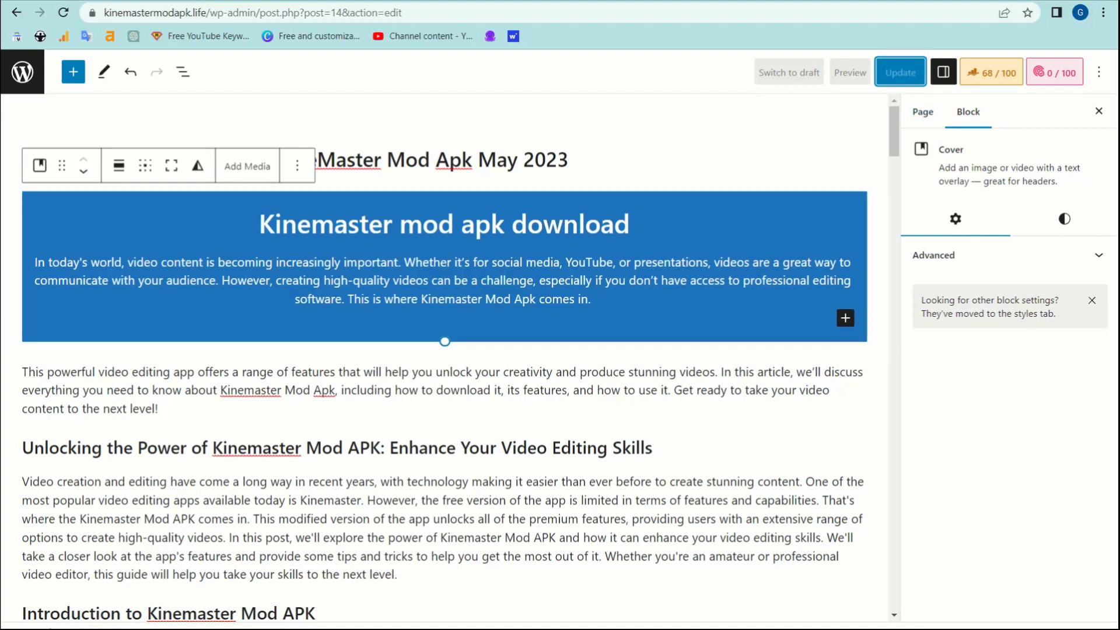
- Reload the live homepage, compare the cover section's width with the heading bars, and return to the page editor
{"action": "left_click", "coordinate": [320, 2]}
{"action": "left_click", "coordinate": [65, 11]}
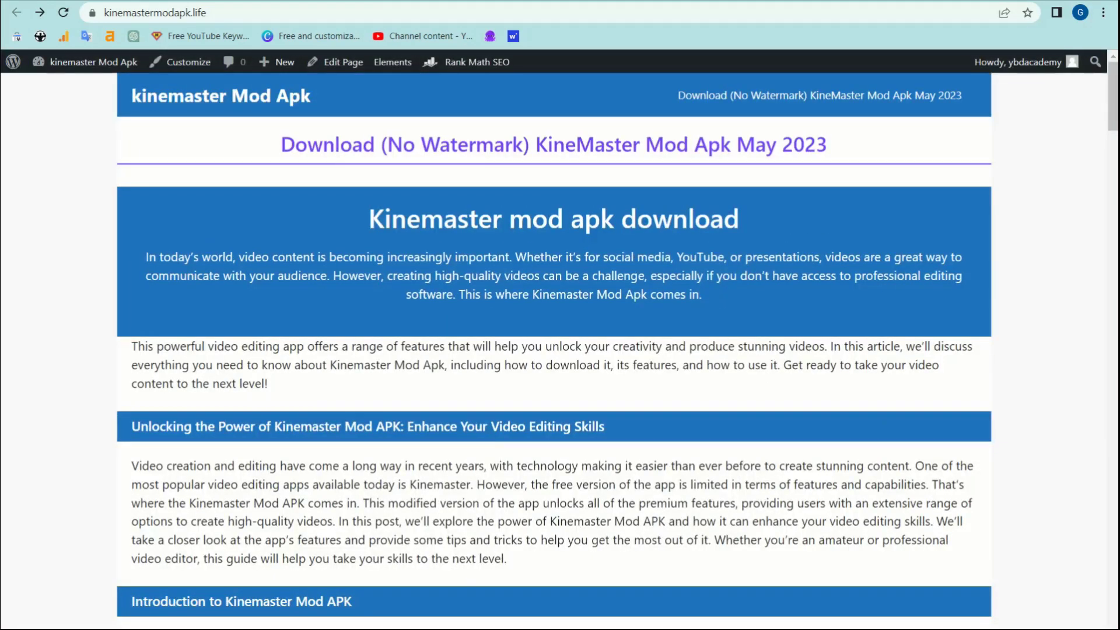
{"action": "left_click", "coordinate": [423, 1]}
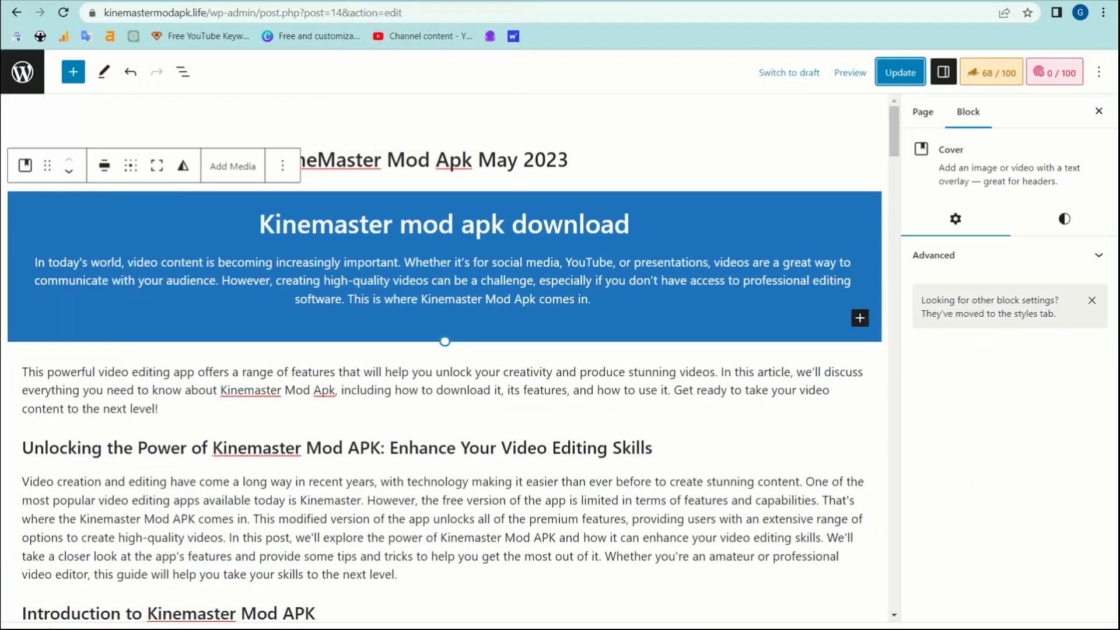
- Insert a Buttons block beneath the paragraph inside the cover section and label its button "Download Now"
{"action": "left_click", "coordinate": [608, 296]}
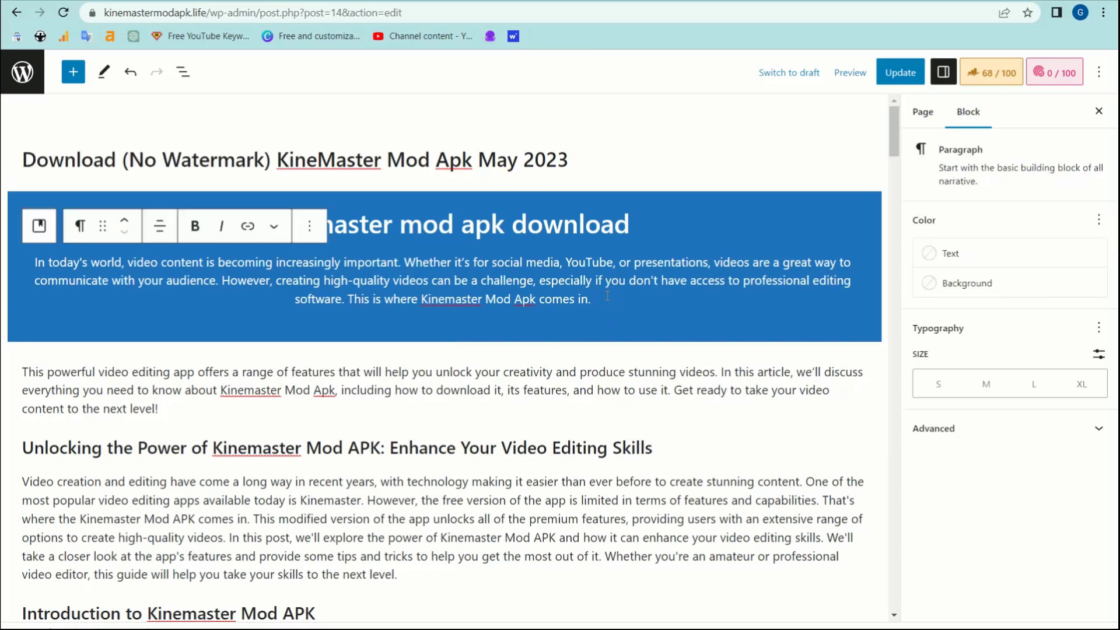
{"action": "left_click", "coordinate": [90, 296]}
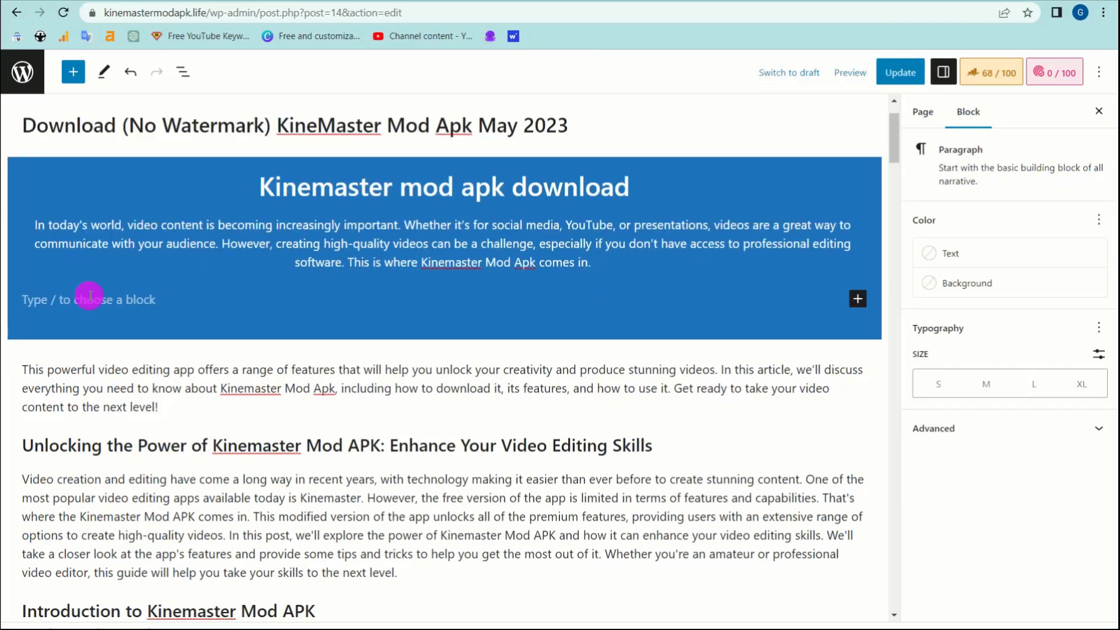
{"action": "left_click", "coordinate": [73, 72]}
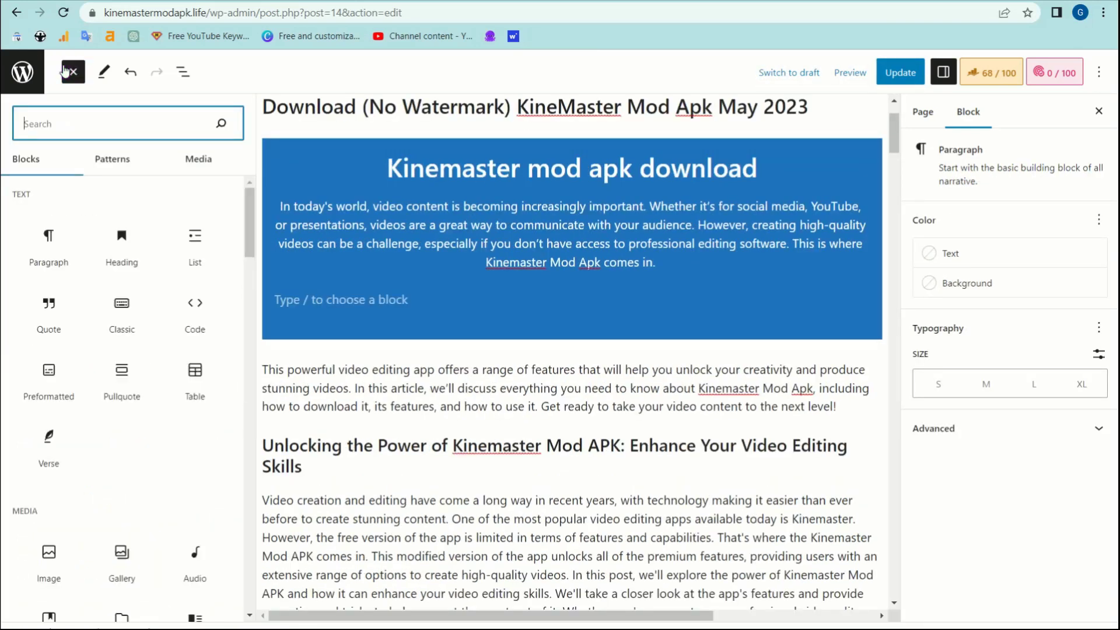
{"action": "type", "text": "but"}
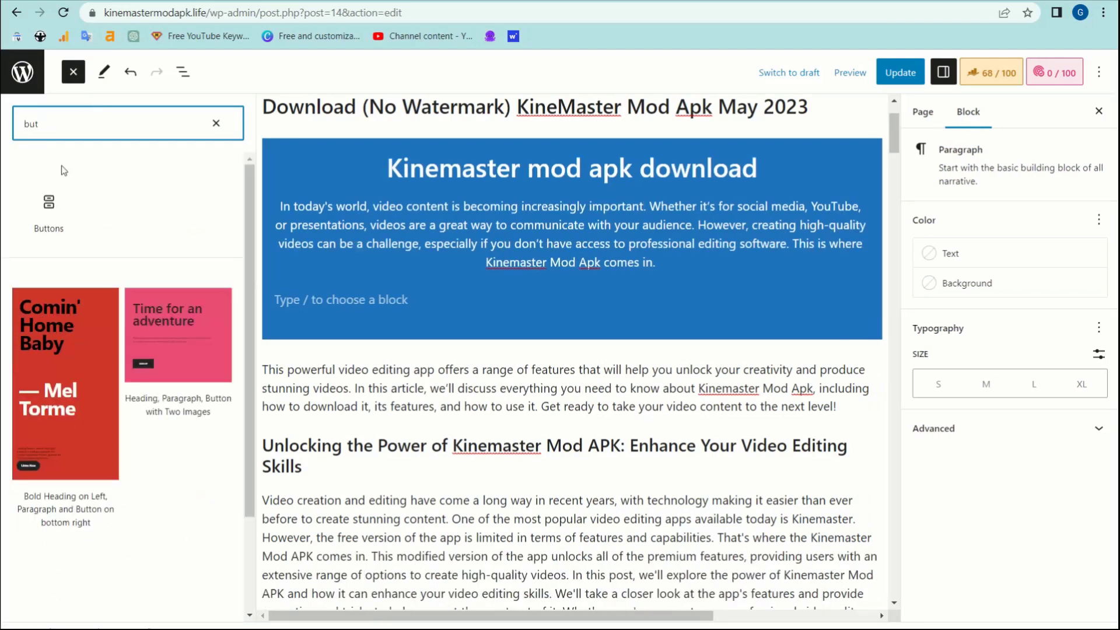
{"action": "left_click", "coordinate": [49, 215]}
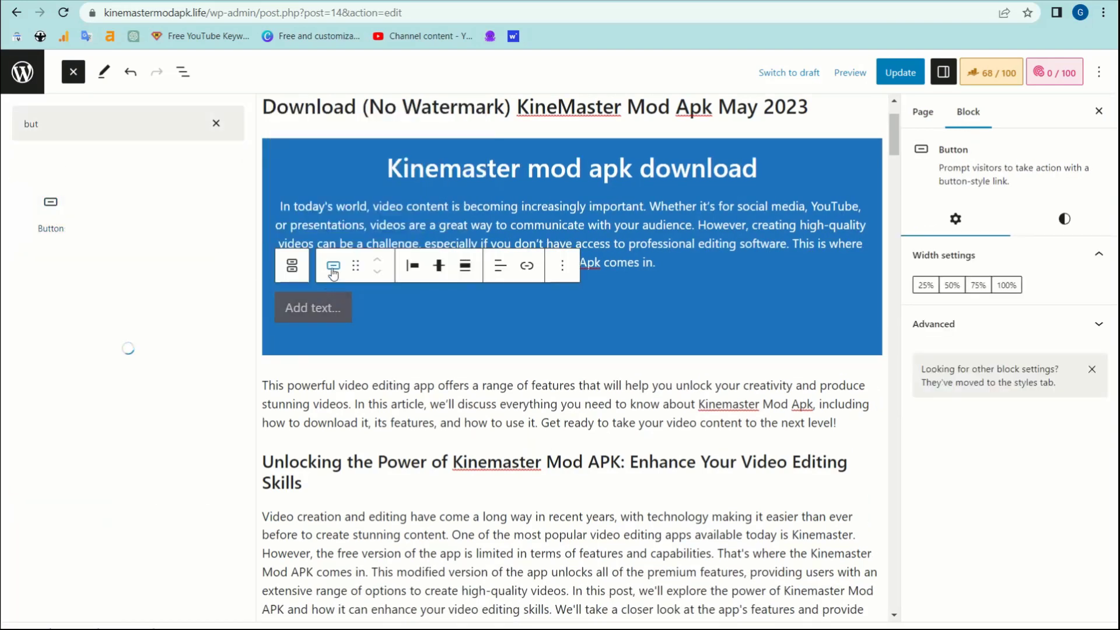
{"action": "left_click", "coordinate": [314, 313]}
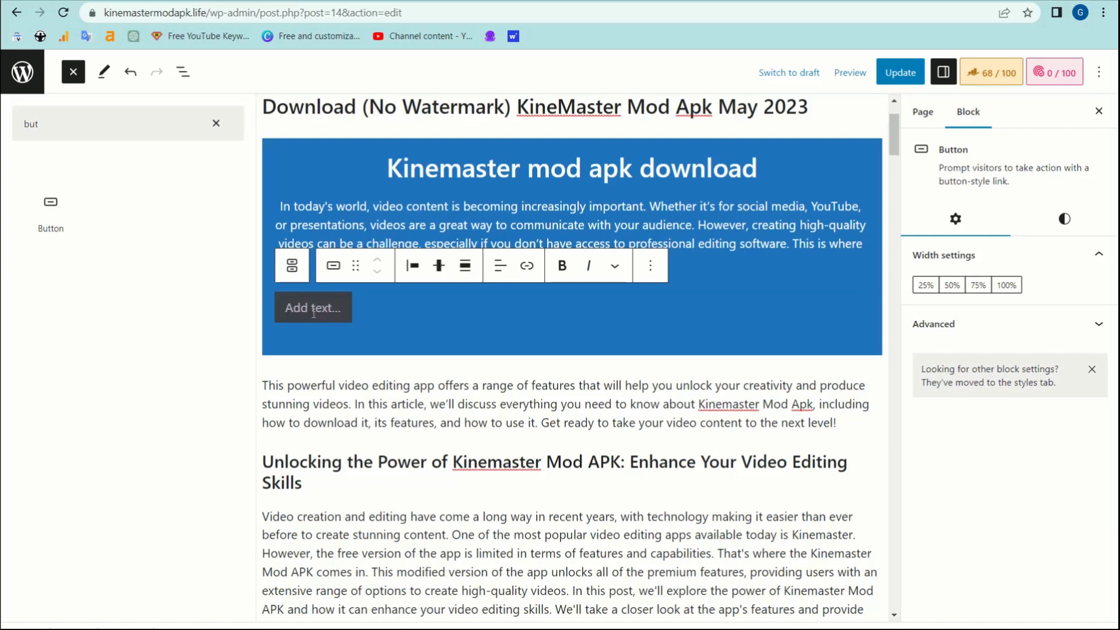
{"action": "type", "text": "Download Now"}
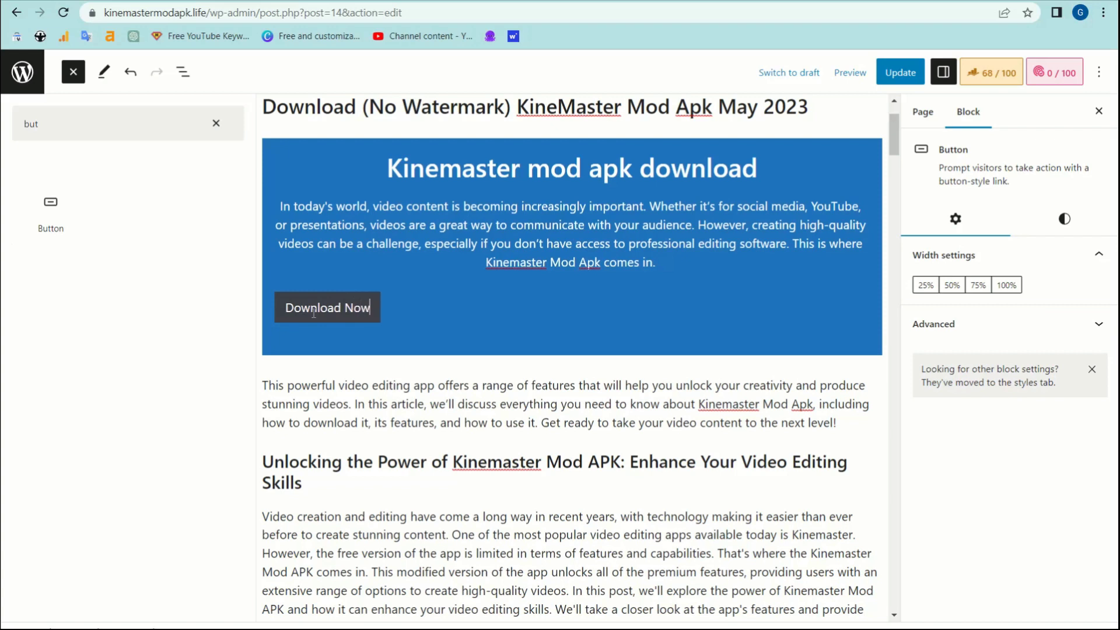
- Center the Download Now button horizontally within the cover section and select its text
{"action": "left_click", "coordinate": [413, 265]}
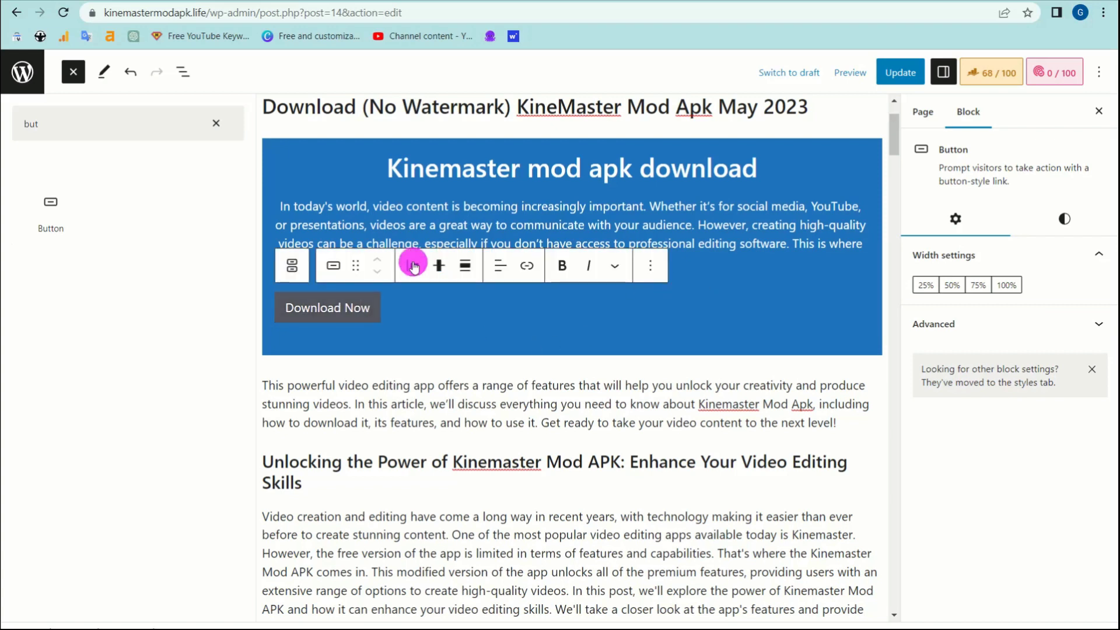
{"action": "left_click", "coordinate": [440, 336]}
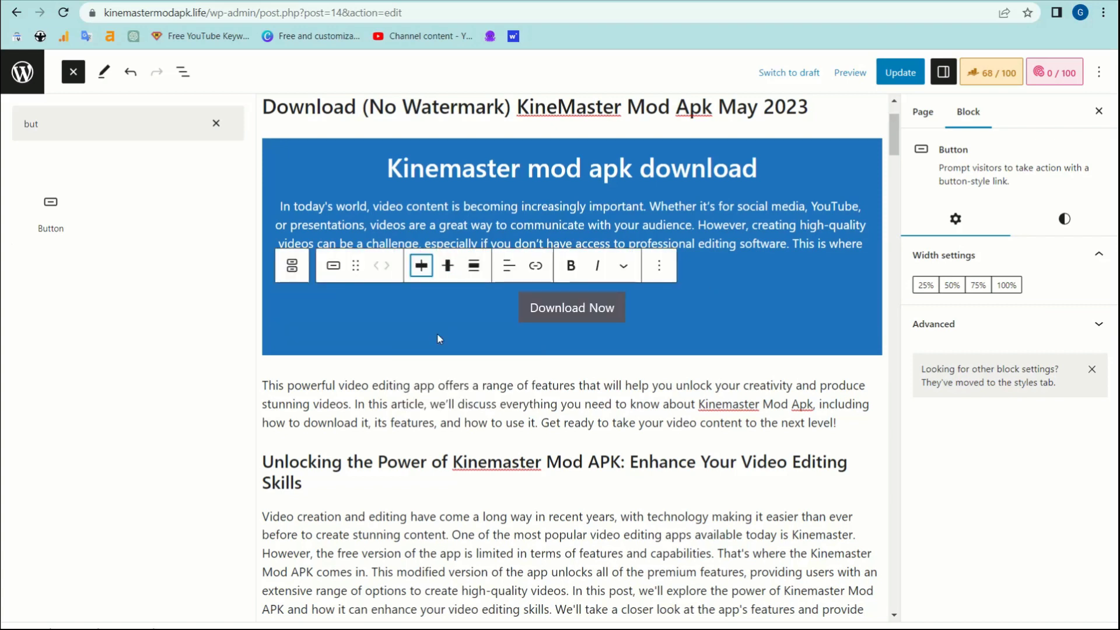
{"action": "left_click", "coordinate": [631, 307]}
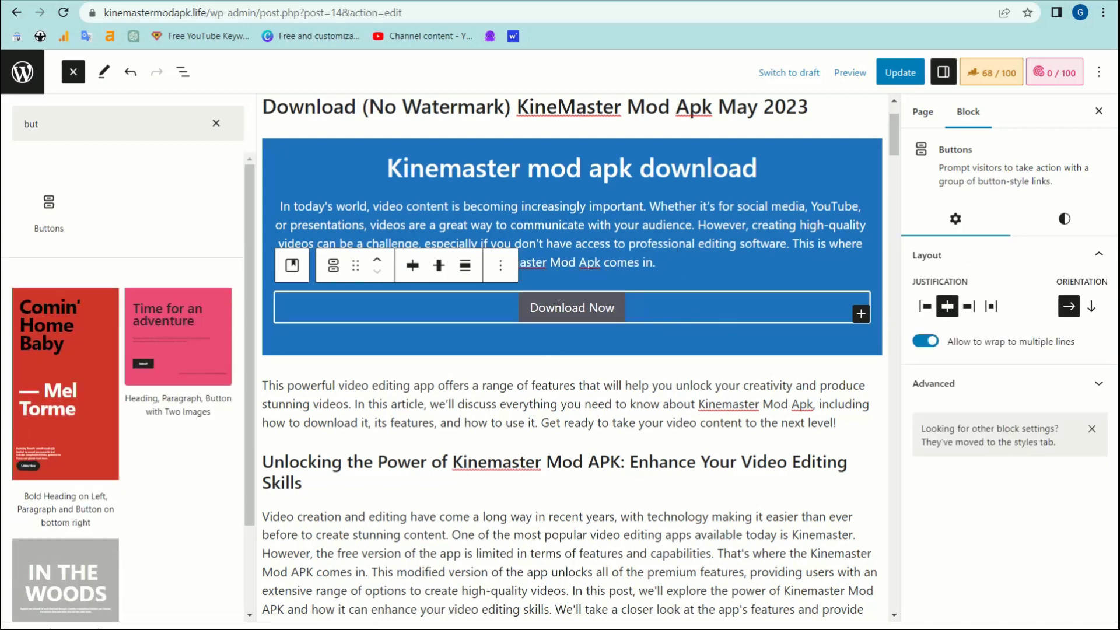
{"action": "left_click", "coordinate": [563, 307]}
{"action": "left_click", "coordinate": [612, 308]}
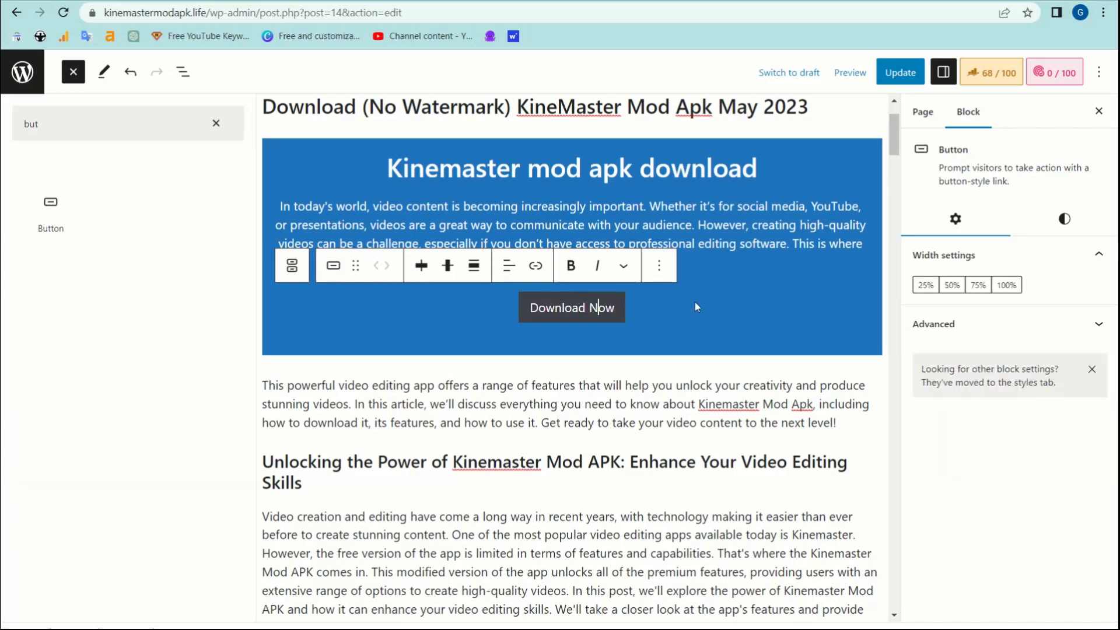
- Examine the button's advanced options and the page's featured image, discussion, page attributes and layout settings
{"action": "left_click", "coordinate": [1004, 325]}
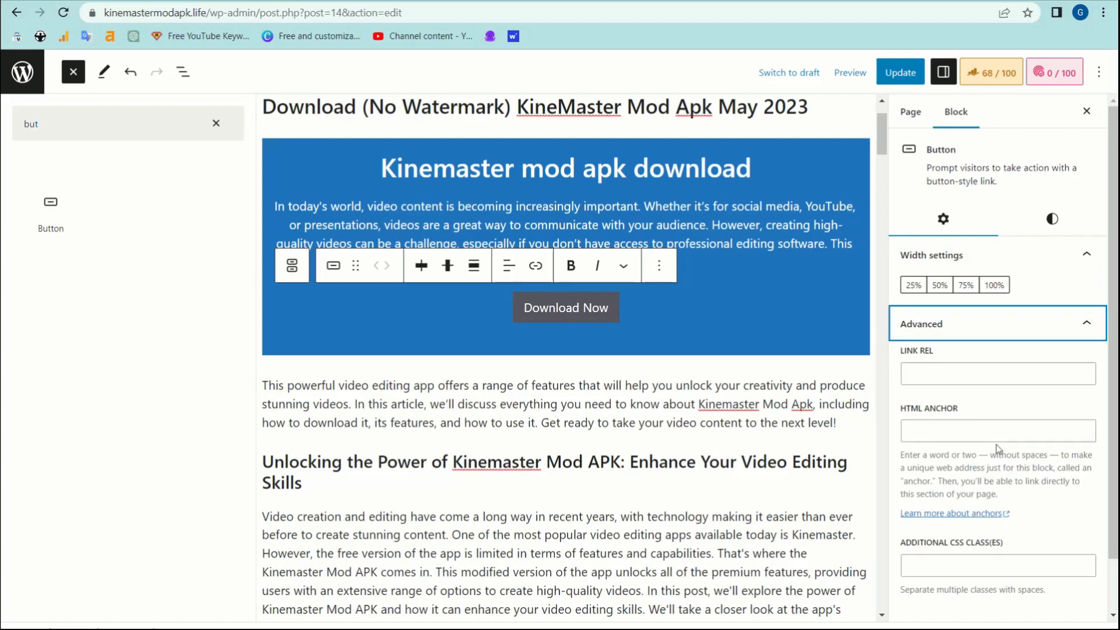
{"action": "scroll", "coordinate": [1000, 438], "scroll_direction": "down", "scroll_amount": 1}
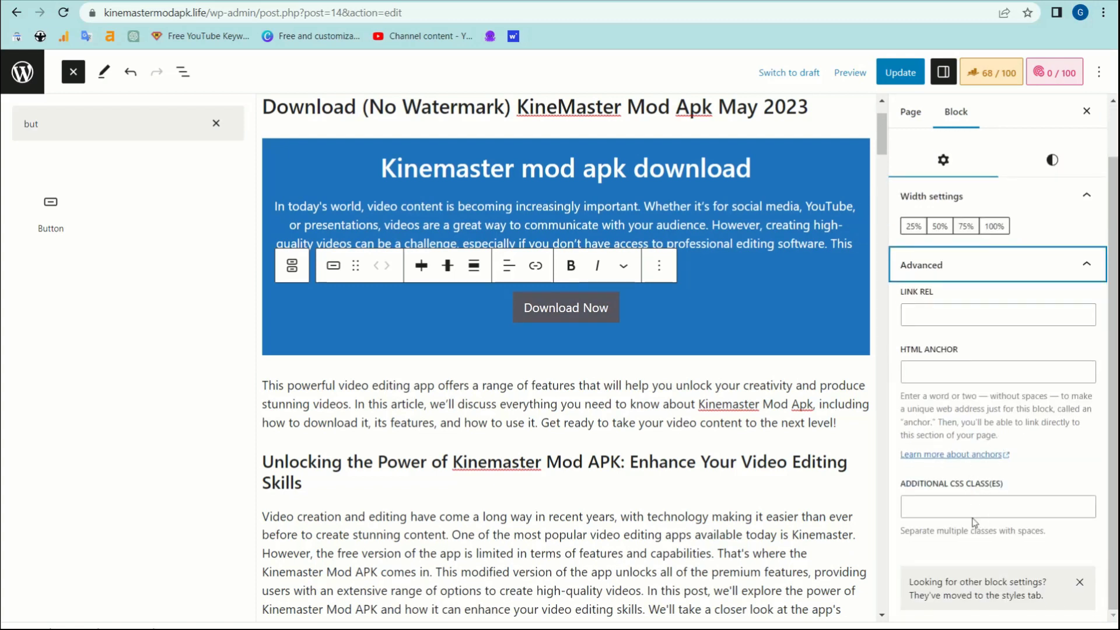
{"action": "scroll", "coordinate": [956, 500], "scroll_direction": "up", "scroll_amount": 1}
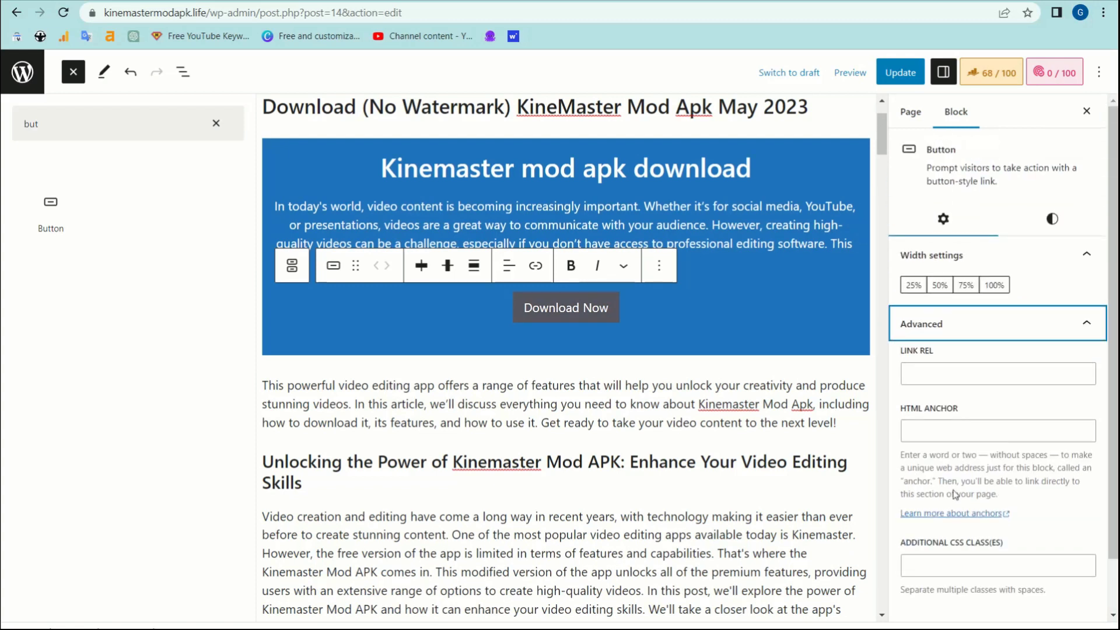
{"action": "left_click", "coordinate": [912, 114]}
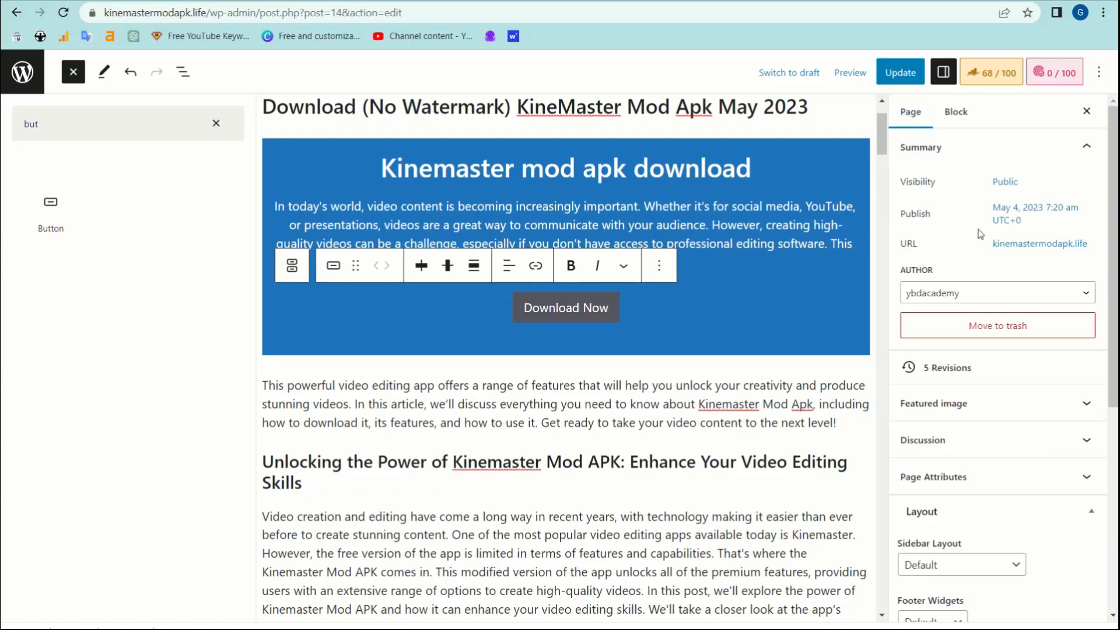
{"action": "scroll", "coordinate": [987, 356], "scroll_direction": "down", "scroll_amount": 1}
{"action": "left_click", "coordinate": [985, 366]}
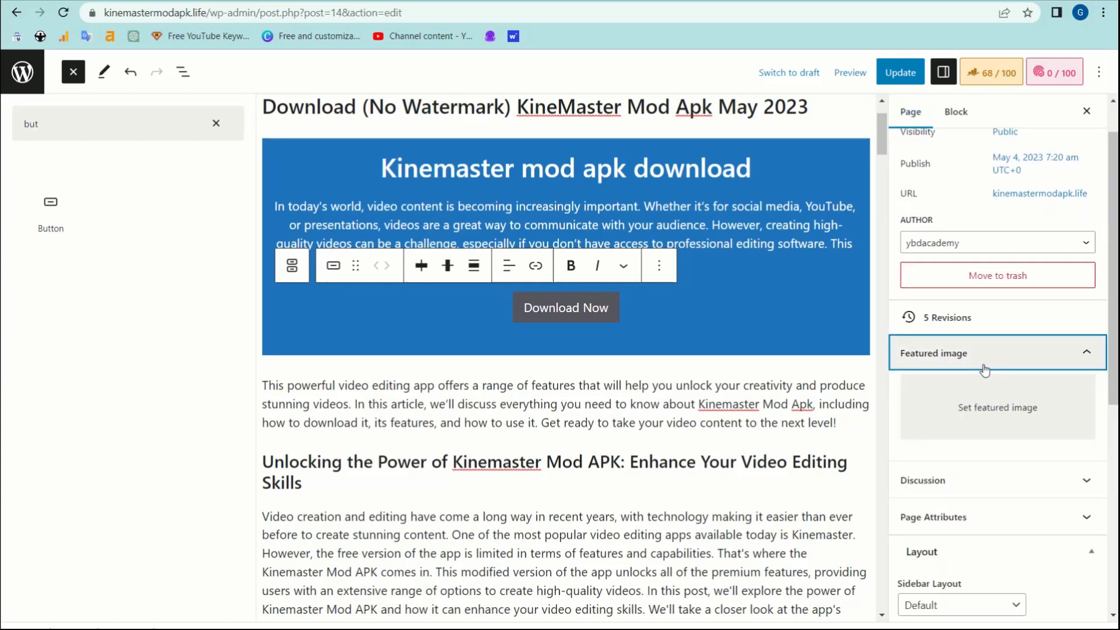
{"action": "left_click", "coordinate": [963, 478]}
{"action": "scroll", "coordinate": [969, 500], "scroll_direction": "down", "scroll_amount": 3}
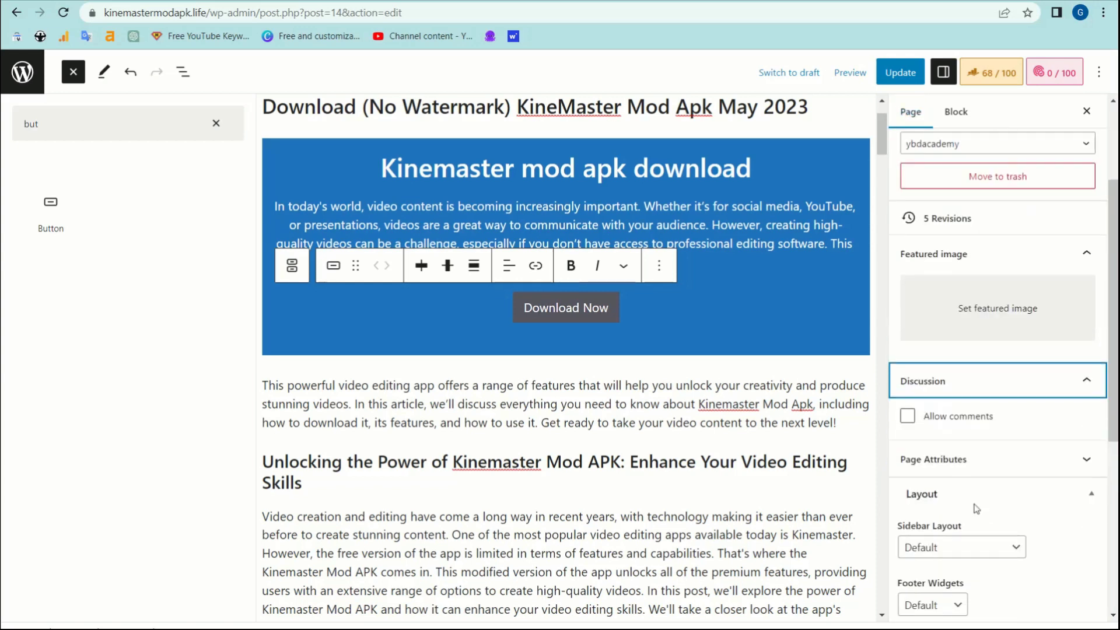
{"action": "left_click", "coordinate": [974, 429]}
{"action": "scroll", "coordinate": [974, 432], "scroll_direction": "down", "scroll_amount": 6}
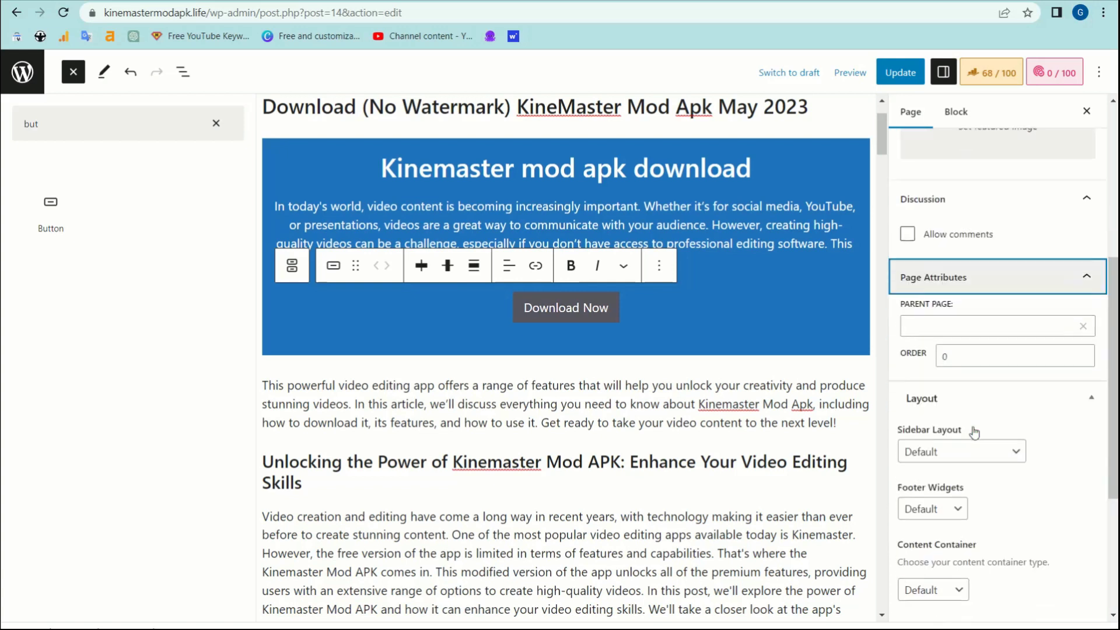
{"action": "scroll", "coordinate": [976, 396], "scroll_direction": "down", "scroll_amount": 3}
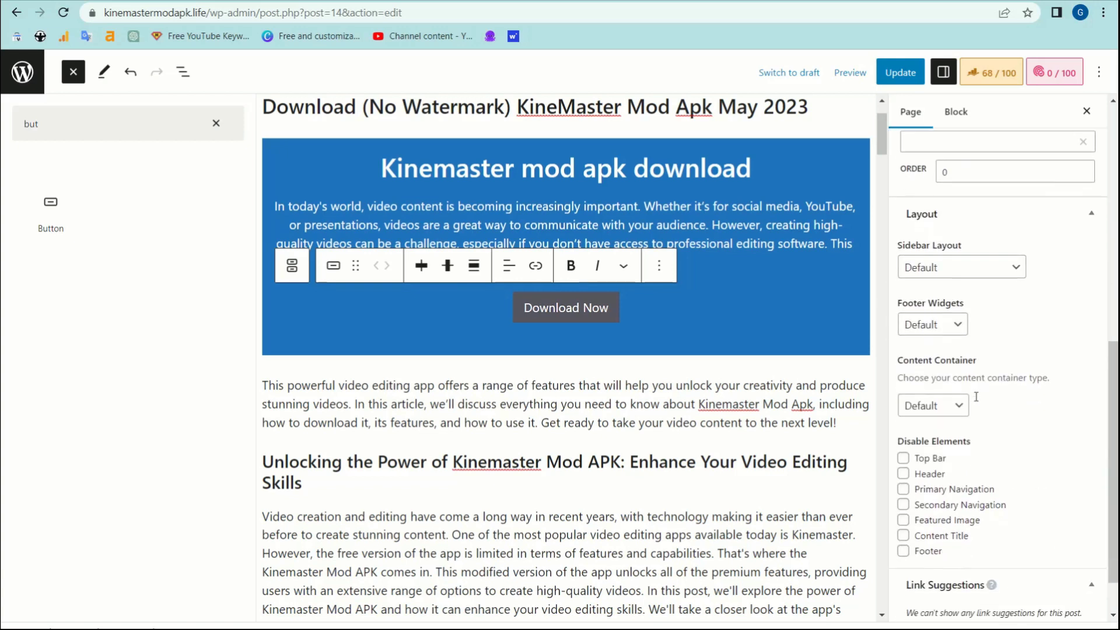
- Return to the Download Now button's block styles and set its typography size to M
{"action": "left_click", "coordinate": [546, 309]}
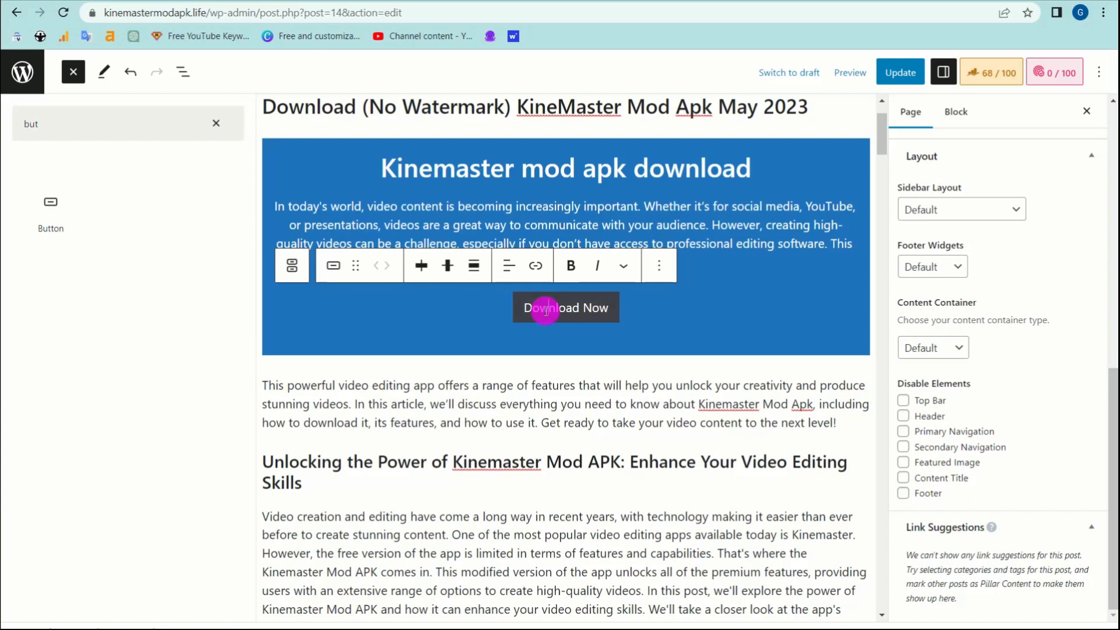
{"action": "left_click_drag", "start_coordinate": [592, 300], "coordinate": [514, 299]}
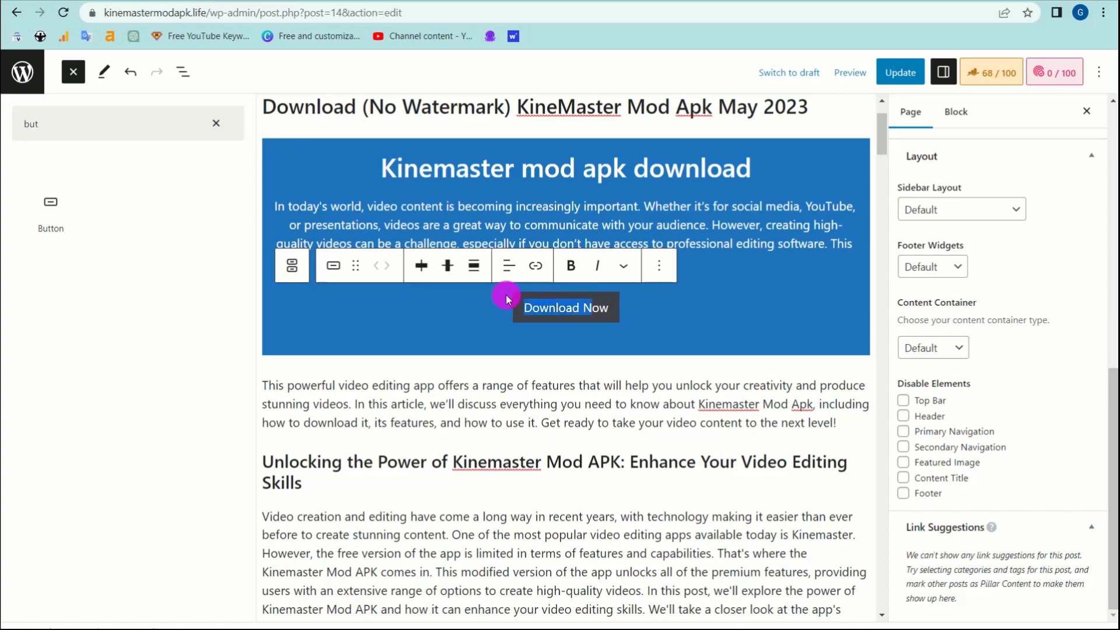
{"action": "left_click", "coordinate": [941, 71]}
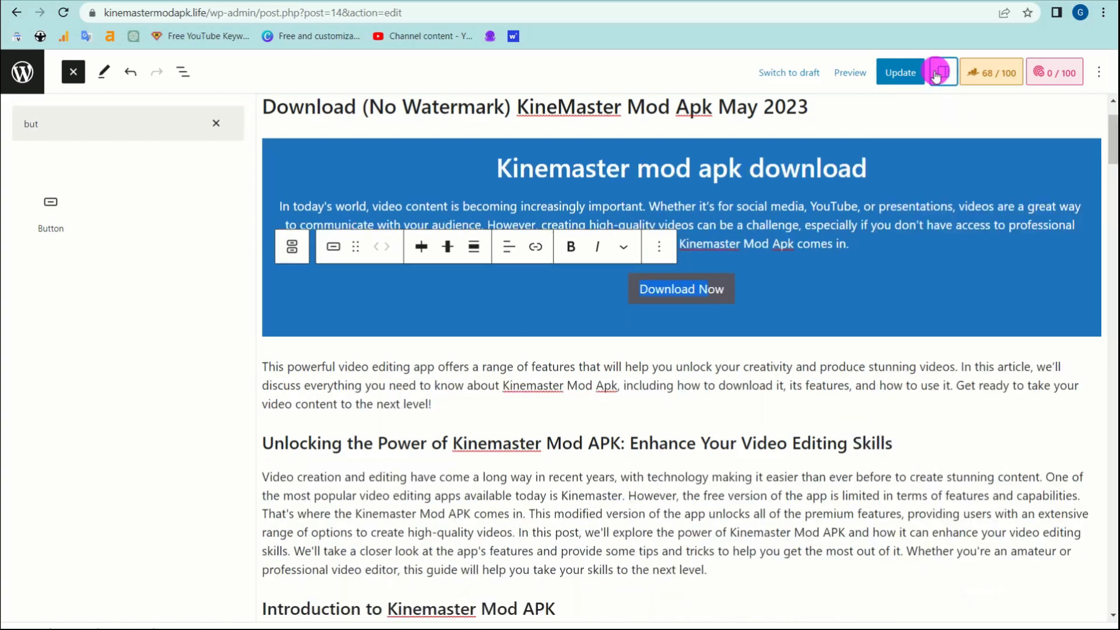
{"action": "left_click", "coordinate": [940, 72]}
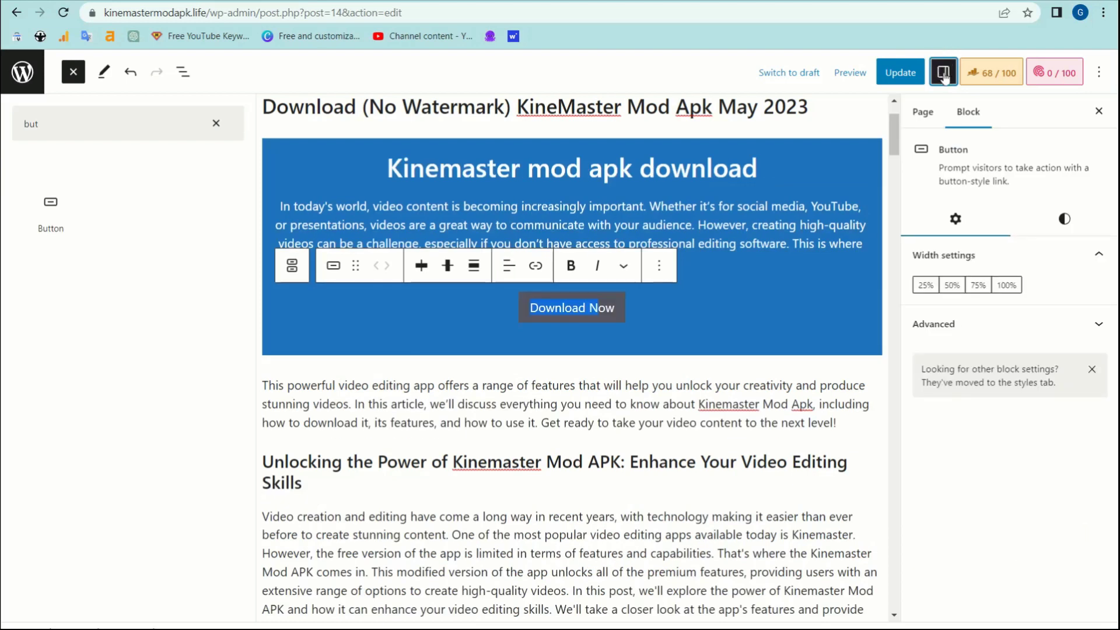
{"action": "left_click", "coordinate": [992, 330]}
{"action": "scroll", "coordinate": [971, 408], "scroll_direction": "down", "scroll_amount": 1}
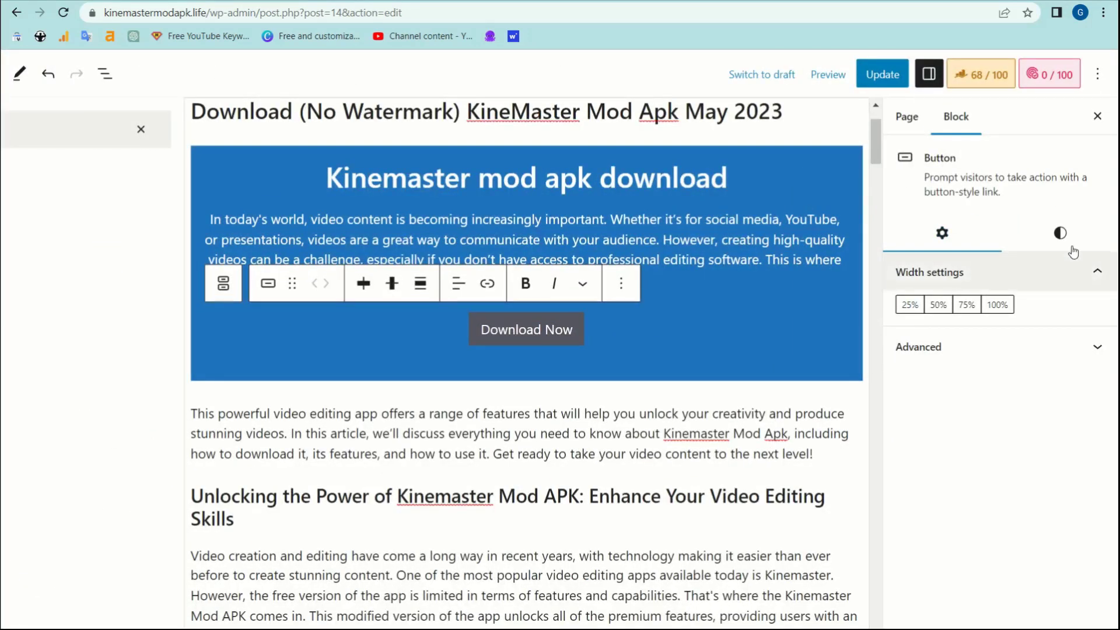
{"action": "left_click", "coordinate": [1061, 234]}
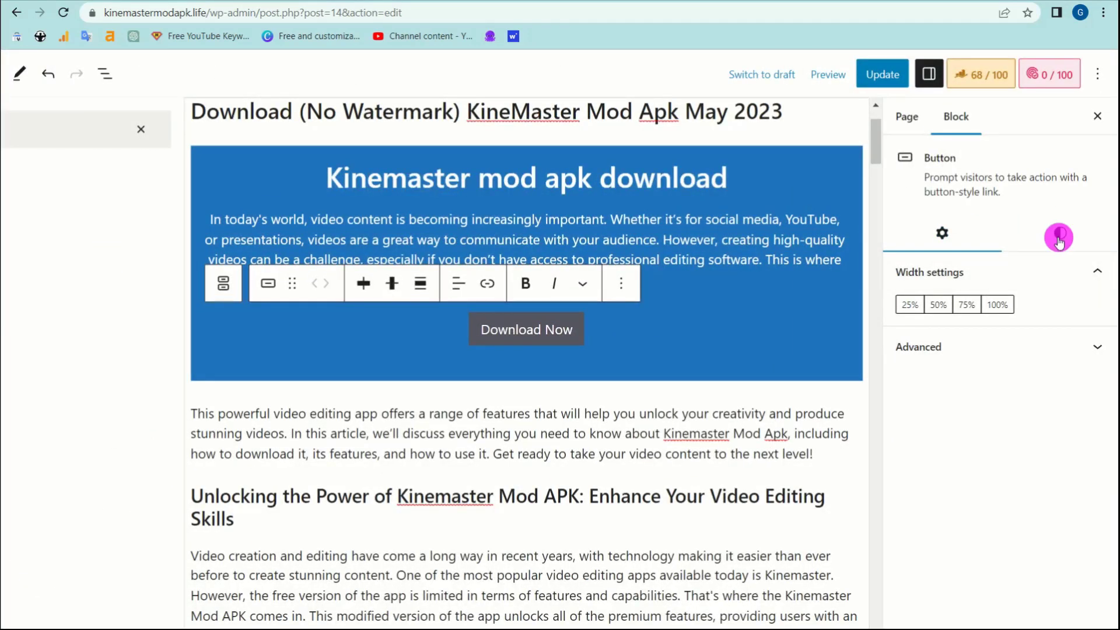
{"action": "mouse_move", "coordinate": [1053, 310]}
{"action": "scroll", "coordinate": [1045, 344], "scroll_direction": "down", "scroll_amount": 1}
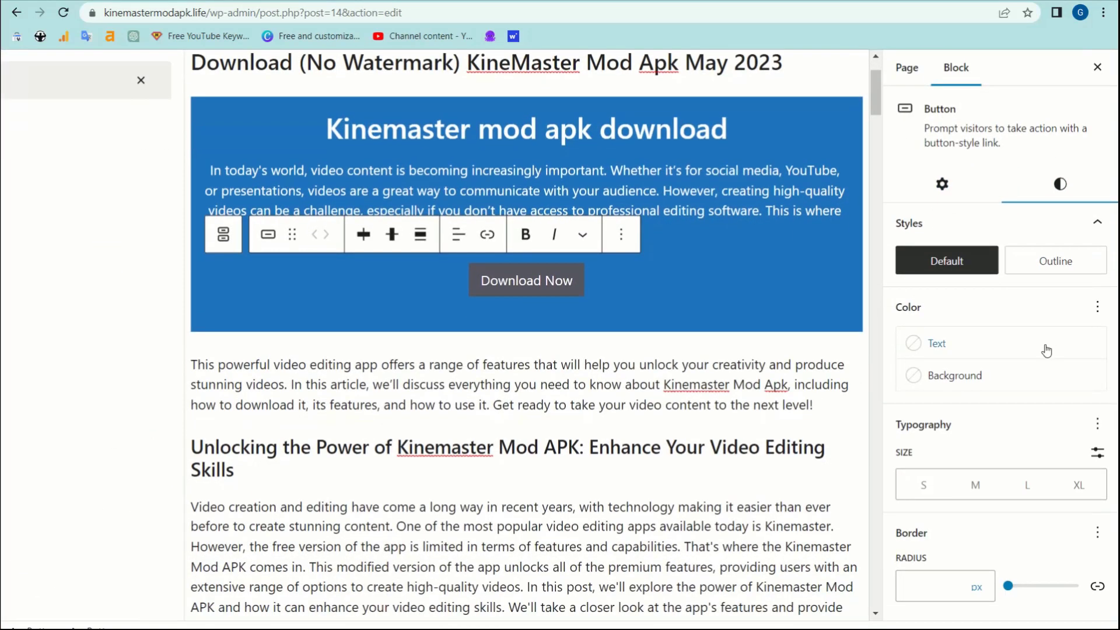
{"action": "left_click", "coordinate": [985, 486]}
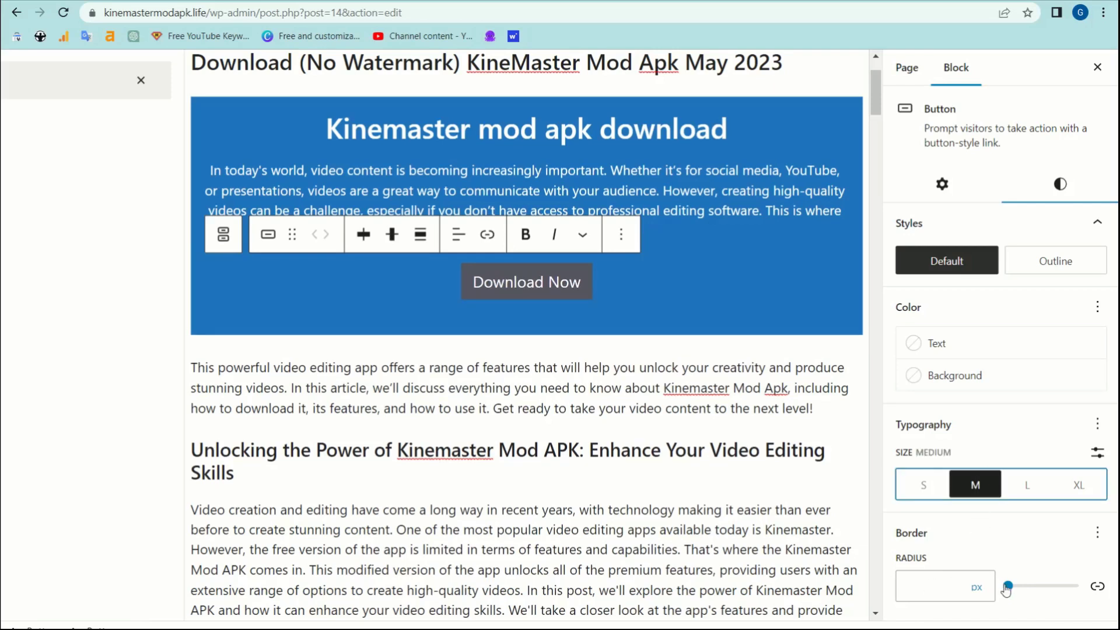
- Round the Download Now button's corners with a border radius of 11 px and make its label bold
{"action": "mouse_move", "coordinate": [1009, 590]}
{"action": "left_mouse_down"}
{"action": "mouse_move", "coordinate": [1028, 586]}
{"action": "mouse_move", "coordinate": [984, 585]}
{"action": "mouse_move", "coordinate": [1006, 587]}
{"action": "left_mouse_up"}
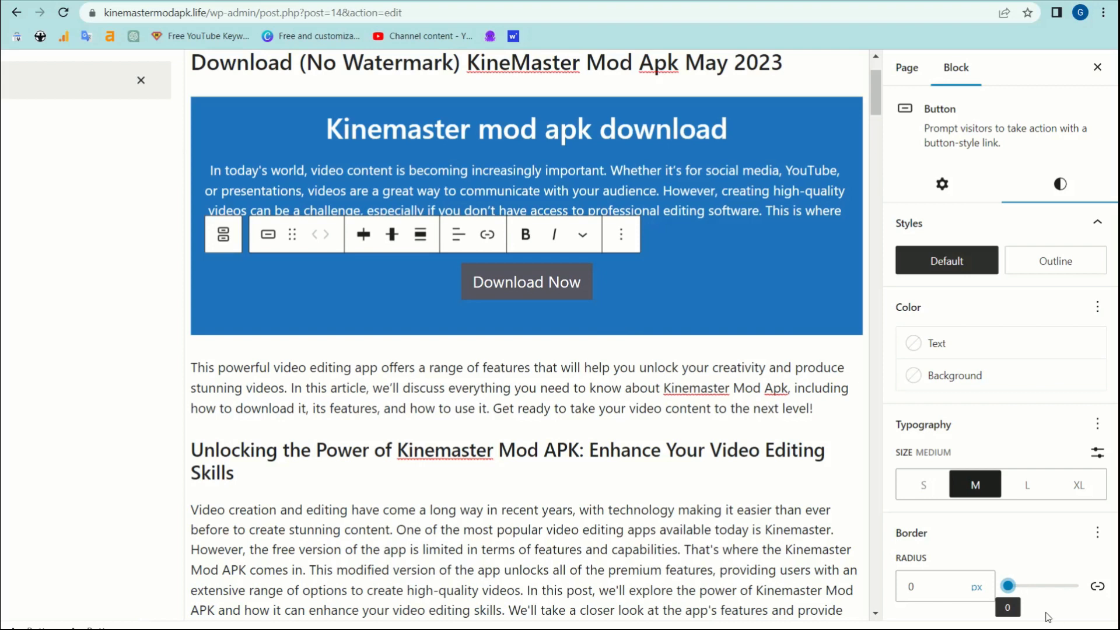
{"action": "left_click_drag", "start_coordinate": [1012, 588], "coordinate": [1013, 587]}
{"action": "triple_click", "coordinate": [575, 283]}
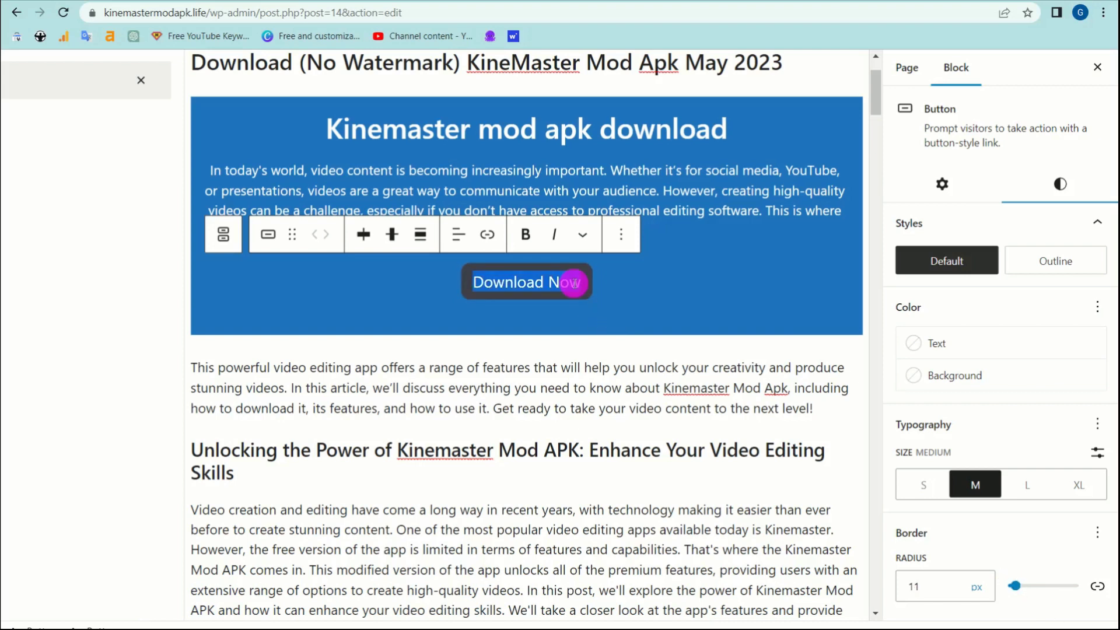
{"action": "left_click", "coordinate": [624, 319]}
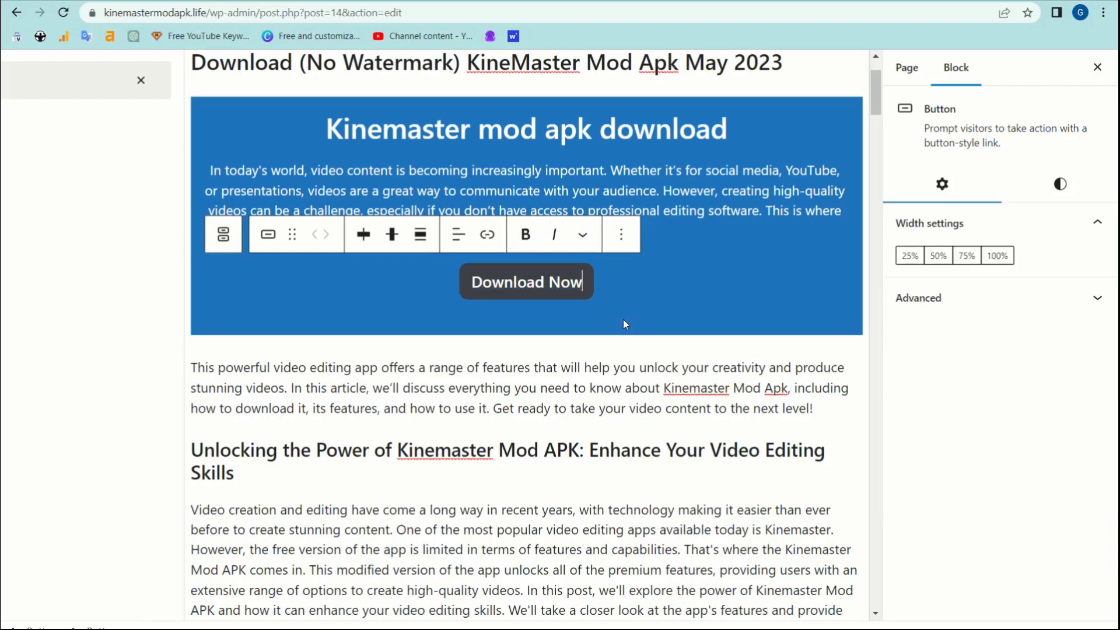
- Select the Download Now button's text in the cover section and open its link for editing
{"action": "triple_click", "coordinate": [553, 284]}
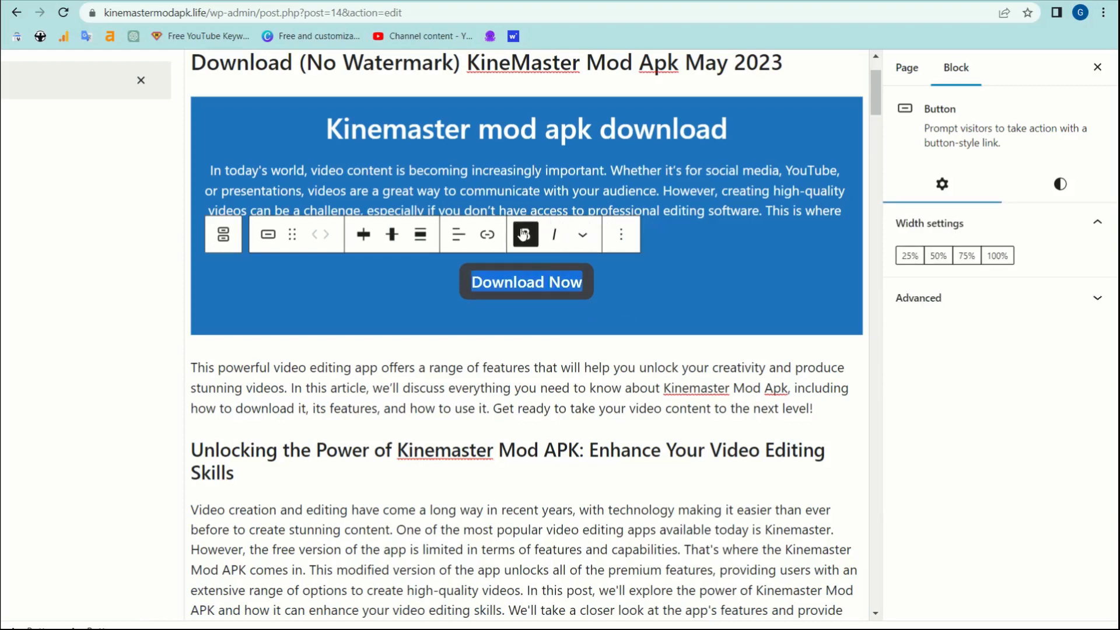
{"action": "left_click", "coordinate": [486, 234]}
{"action": "left_click", "coordinate": [505, 335]}
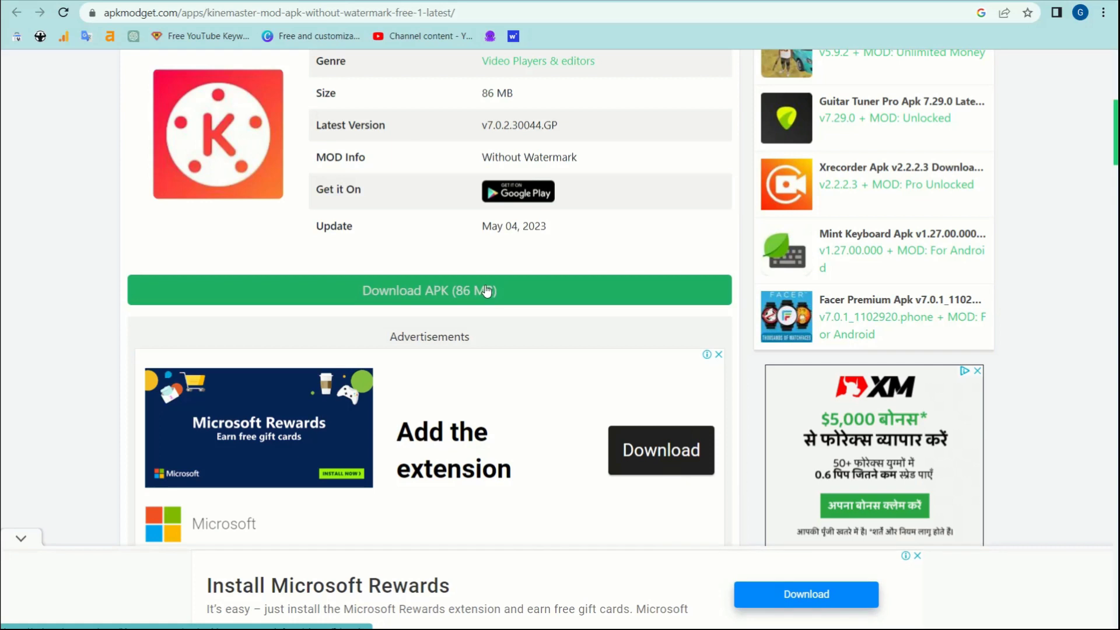
- Look through the apkmodget.com and kinemasterpro.cc KineMaster pages for their download buttons
{"action": "scroll", "coordinate": [487, 291], "scroll_direction": "up", "scroll_amount": 7}
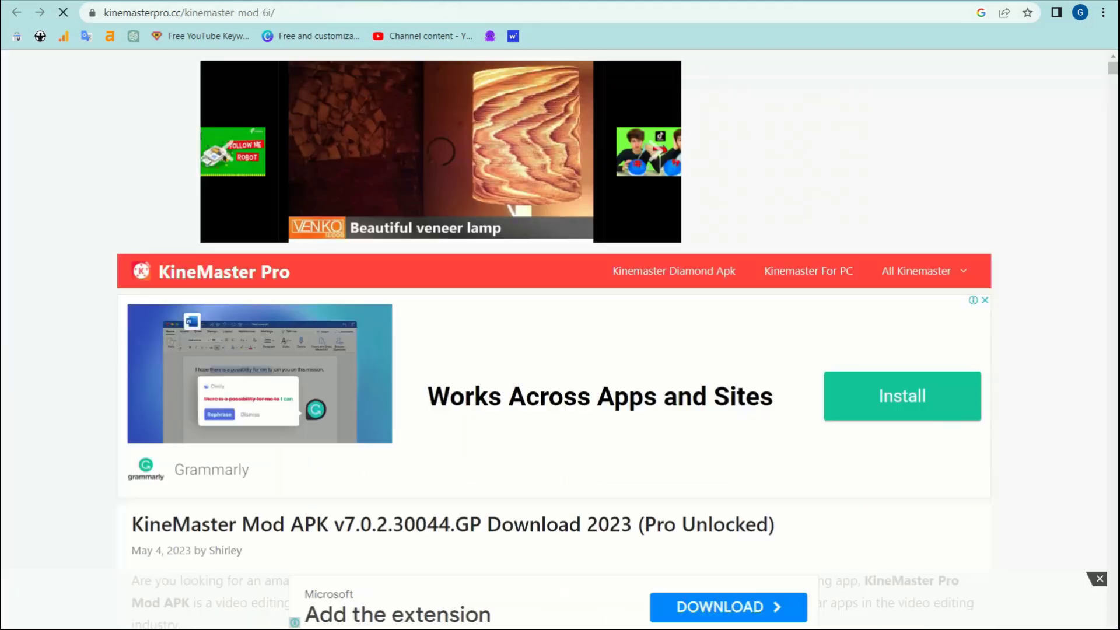
{"action": "scroll", "coordinate": [532, 350], "scroll_direction": "down", "scroll_amount": 13}
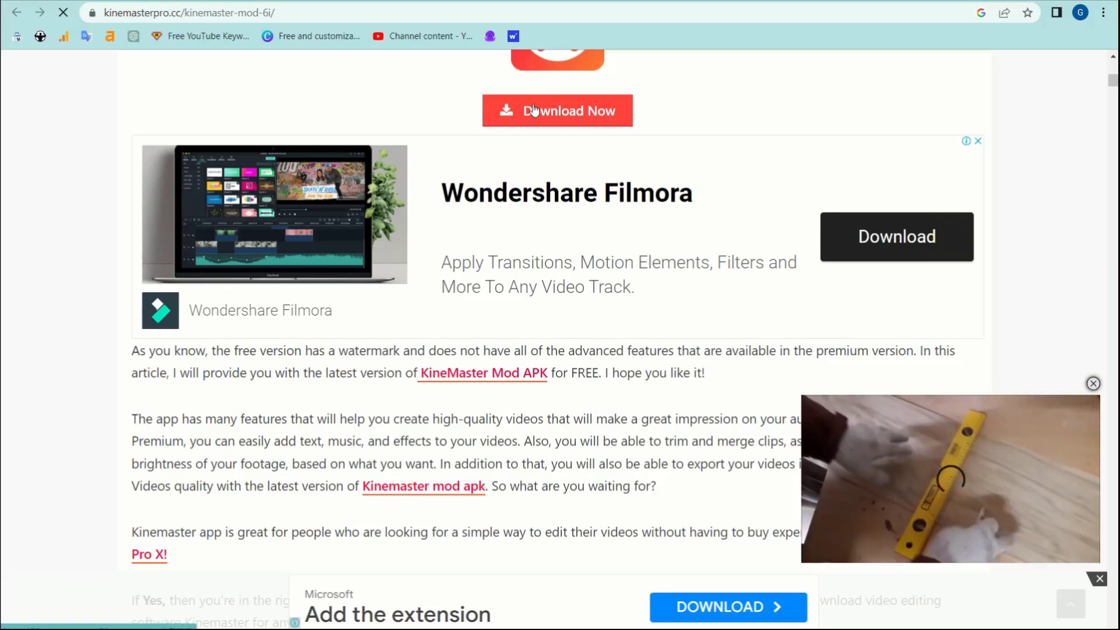
{"action": "scroll", "coordinate": [533, 110], "scroll_direction": "down", "scroll_amount": 5}
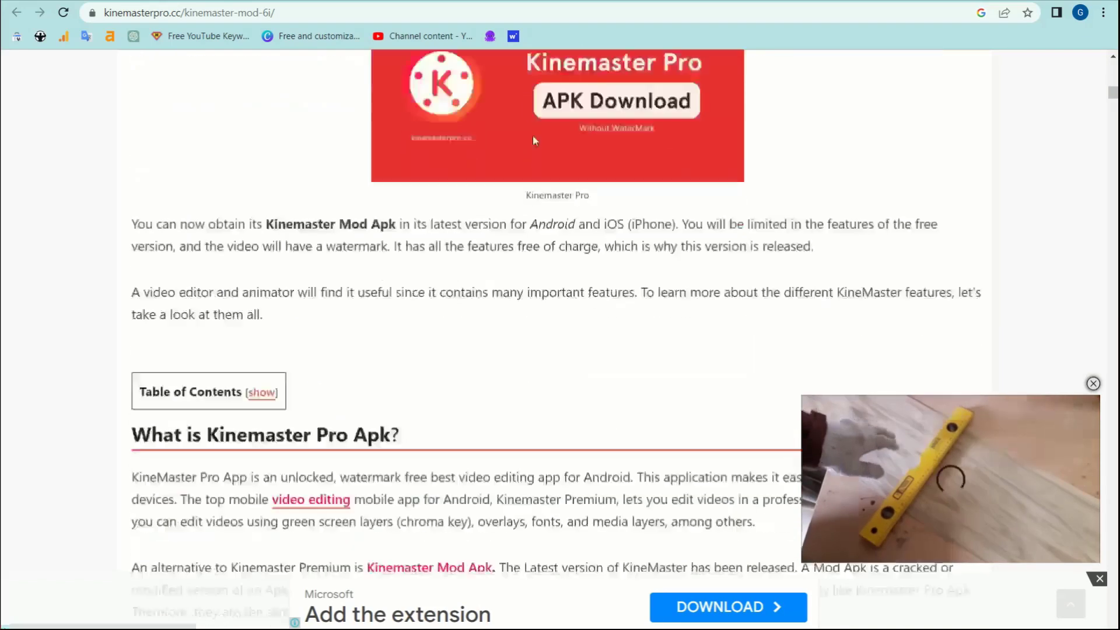
{"action": "scroll", "coordinate": [494, 441], "scroll_direction": "down", "scroll_amount": 14}
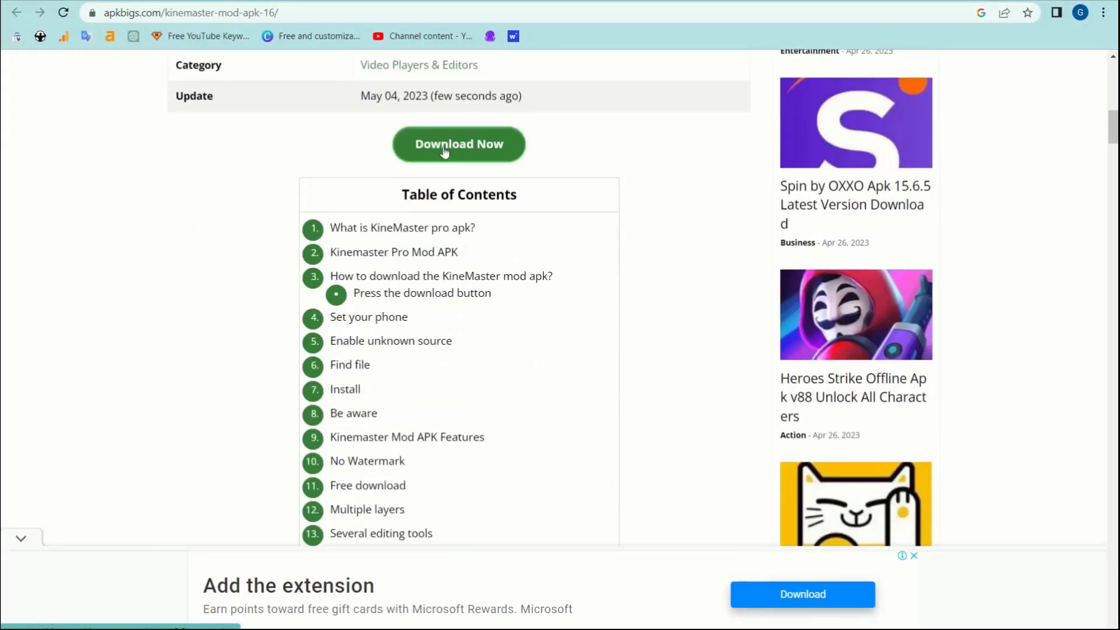
- Open the KineMaster download page on apkbigs.com, dismiss the ad, and copy the APK file's link address
{"action": "left_click", "coordinate": [446, 146]}
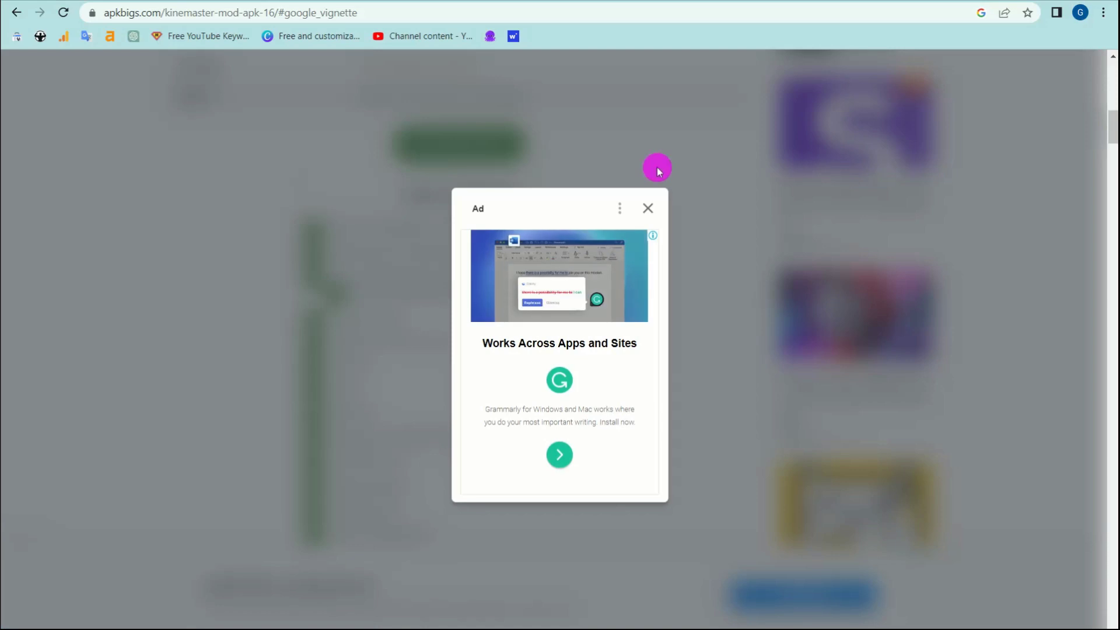
{"action": "left_click", "coordinate": [648, 208]}
{"action": "scroll", "coordinate": [648, 296], "scroll_direction": "down", "scroll_amount": 2}
{"action": "scroll", "coordinate": [649, 295], "scroll_direction": "down", "scroll_amount": 1}
{"action": "right_click", "coordinate": [545, 358]}
{"action": "left_click", "coordinate": [604, 466]}
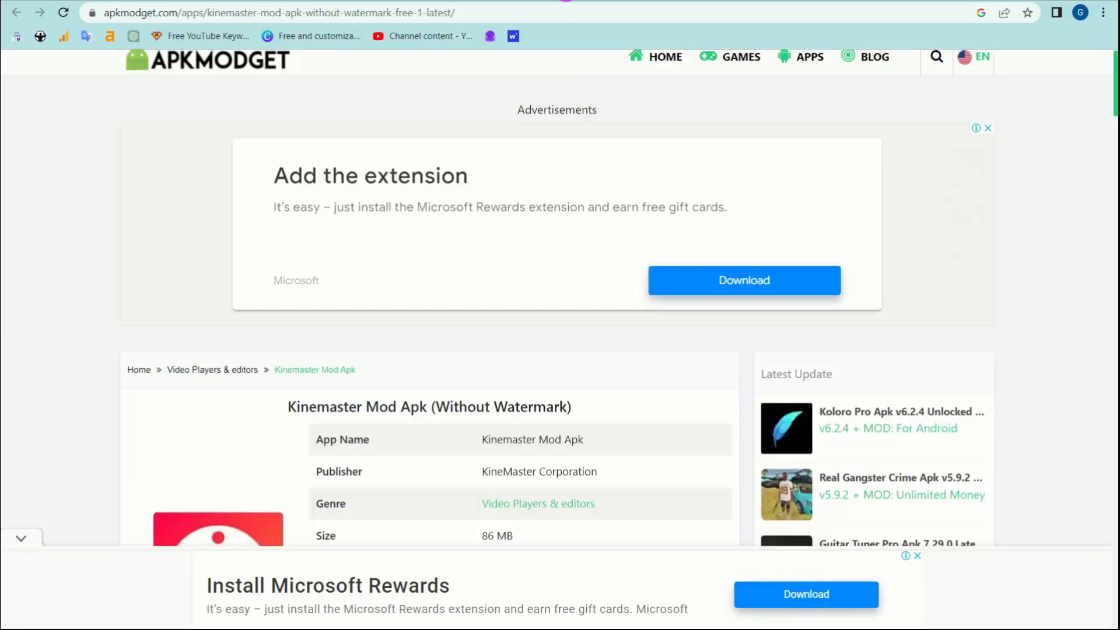
{"action": "key", "text": "ctrl+Tab"}
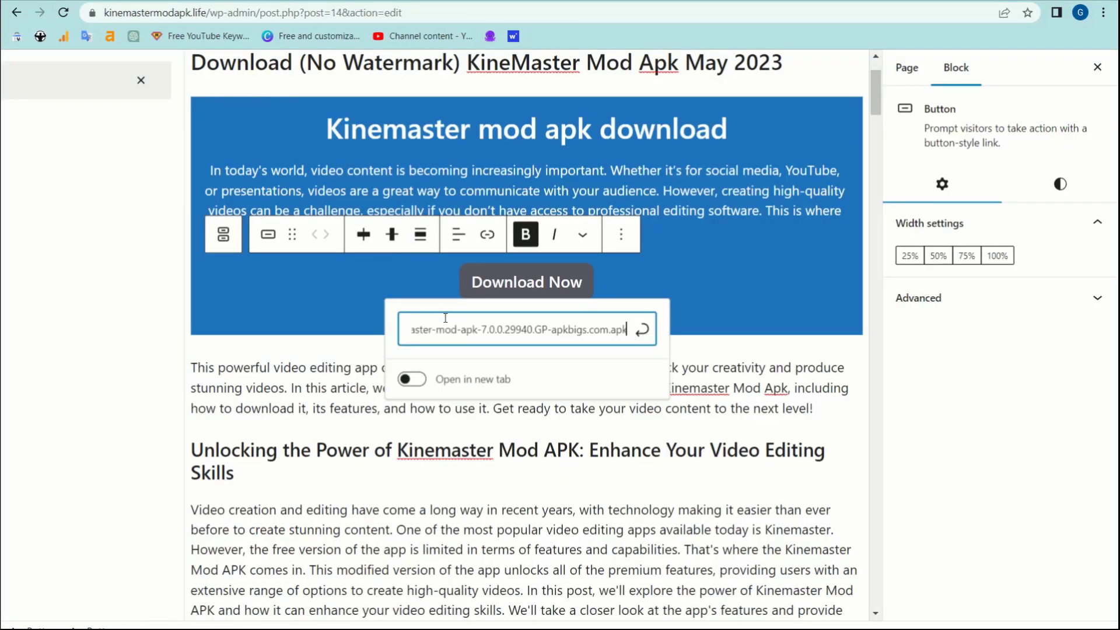
{"action": "key", "text": "ctrl+v"}
{"action": "left_click", "coordinate": [487, 329]}
{"action": "key", "text": "Left"}
{"action": "key", "text": "Left"}
{"action": "key", "text": "Left"}
{"action": "key", "text": "Left"}
{"action": "key", "text": "Left"}
{"action": "key", "text": "Left"}
{"action": "key", "text": "Left"}
{"action": "key", "text": "Left"}
{"action": "key", "text": "Left"}
{"action": "key", "text": "Left"}
{"action": "key", "text": "Left"}
{"action": "key", "text": "Left"}
{"action": "key", "text": "Left"}
{"action": "key", "text": "Left"}
{"action": "key", "text": "Left"}
{"action": "key", "text": "Left"}
{"action": "key", "text": "Left"}
{"action": "key", "text": "Left"}
{"action": "key", "text": "Left"}
{"action": "key", "text": "Left"}
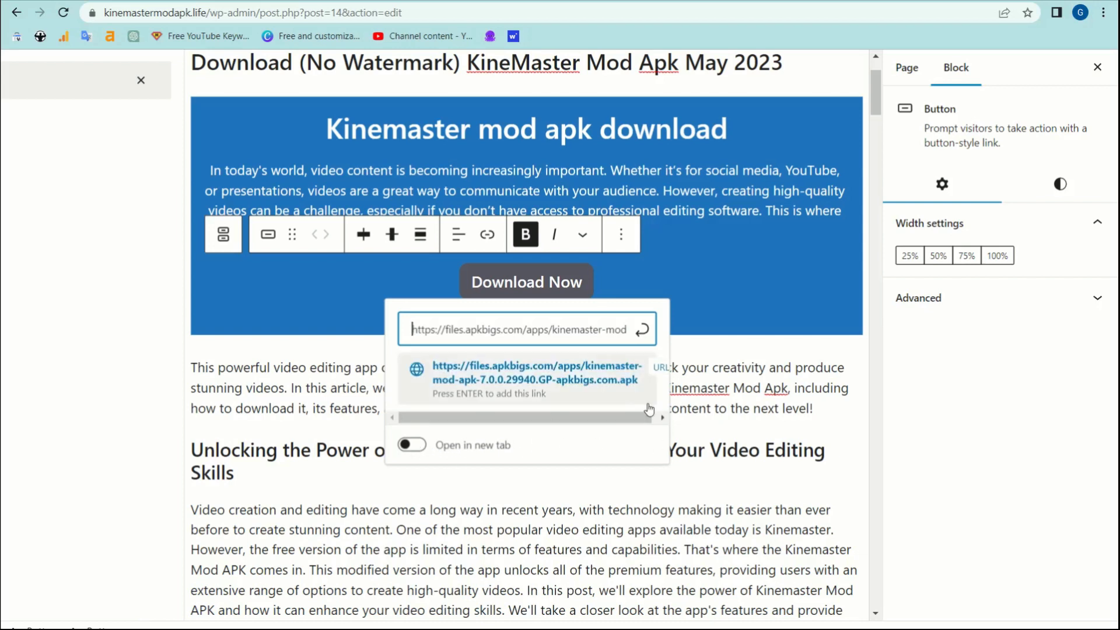
{"action": "left_click", "coordinate": [643, 330]}
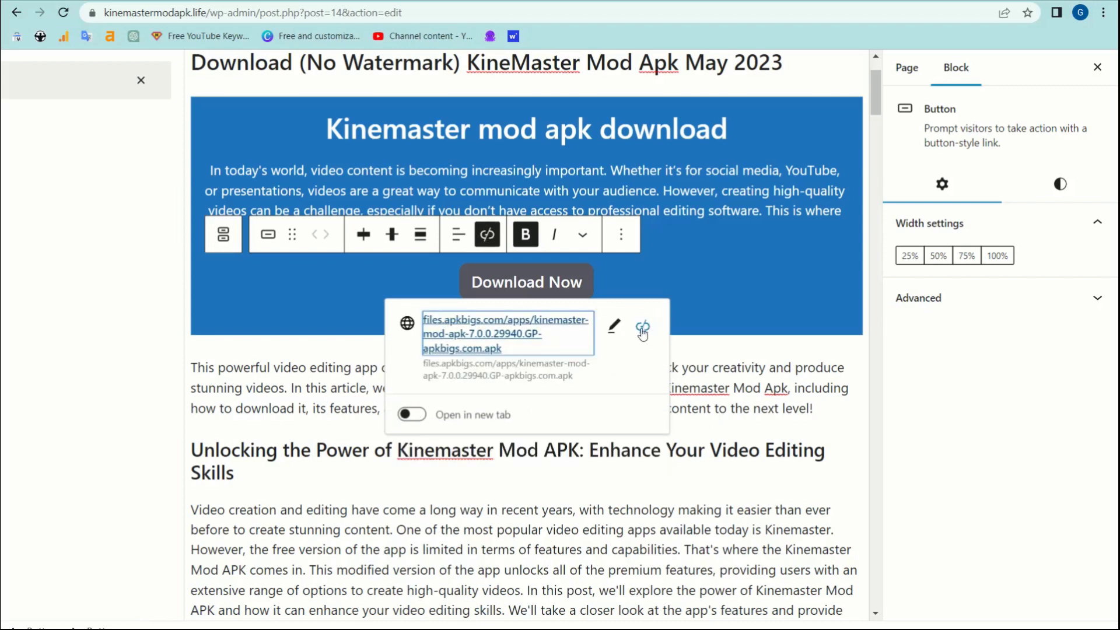
- Deselect the Download Now button, then select it again to check its attached link
{"action": "left_click", "coordinate": [742, 314]}
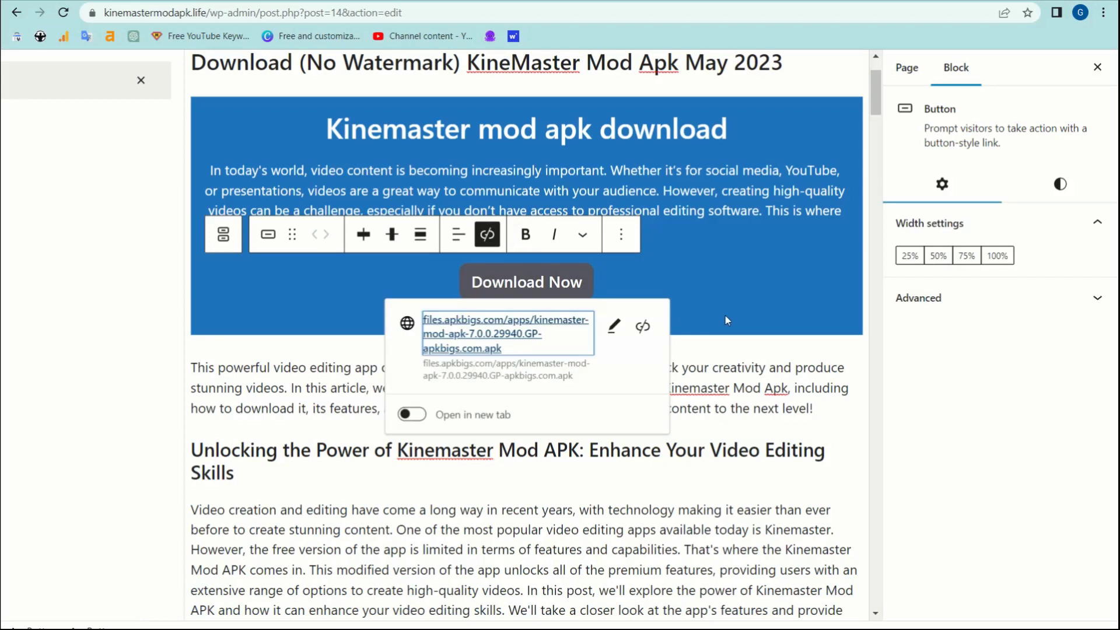
{"action": "left_click", "coordinate": [706, 303]}
{"action": "left_click", "coordinate": [743, 224]}
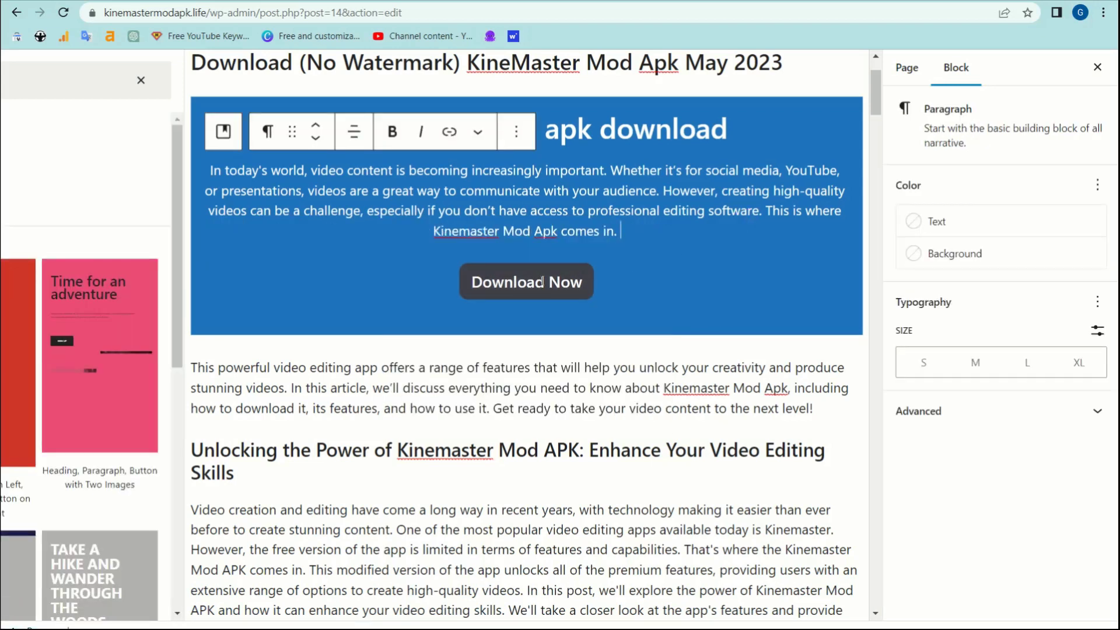
{"action": "left_click", "coordinate": [514, 281]}
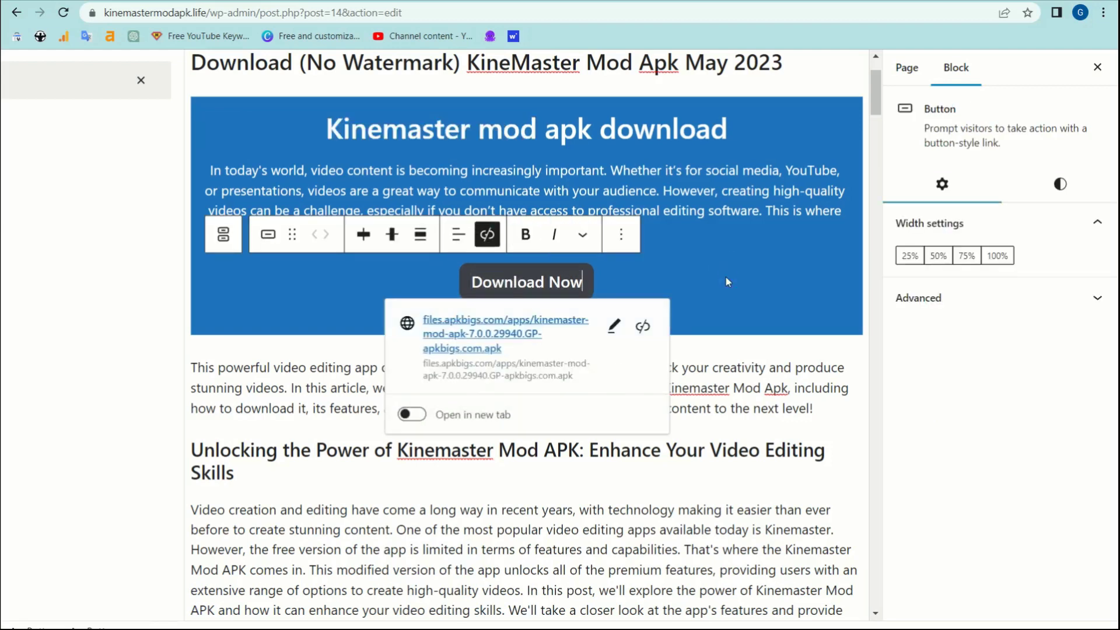
- Dismiss the update error notice, close the settings and block library panes, and update the page
{"action": "left_click", "coordinate": [732, 477]}
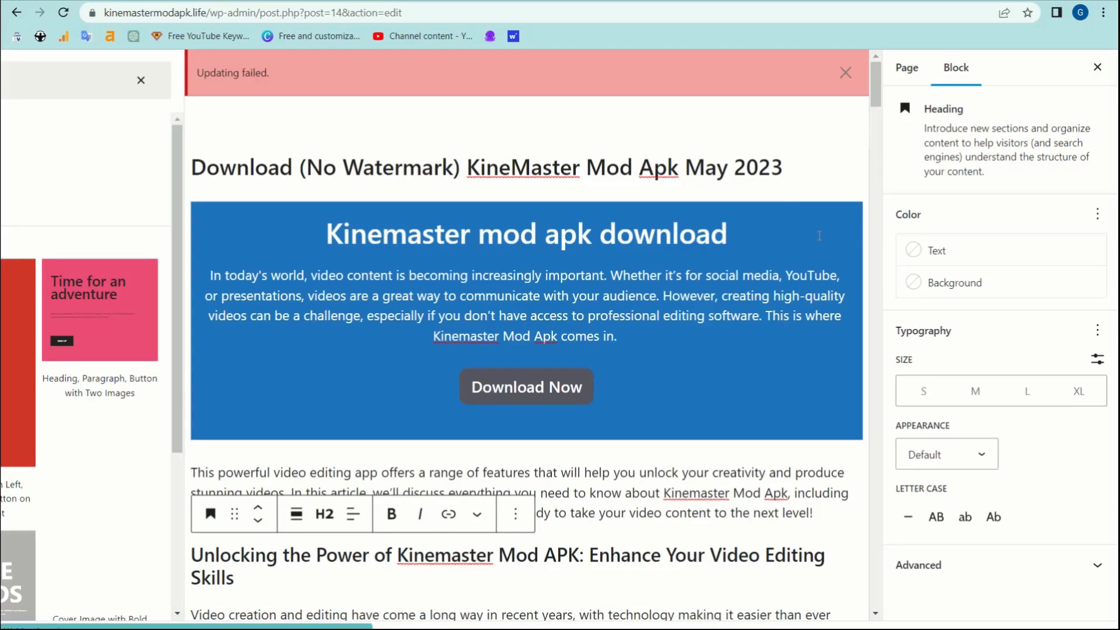
{"action": "left_click", "coordinate": [846, 74]}
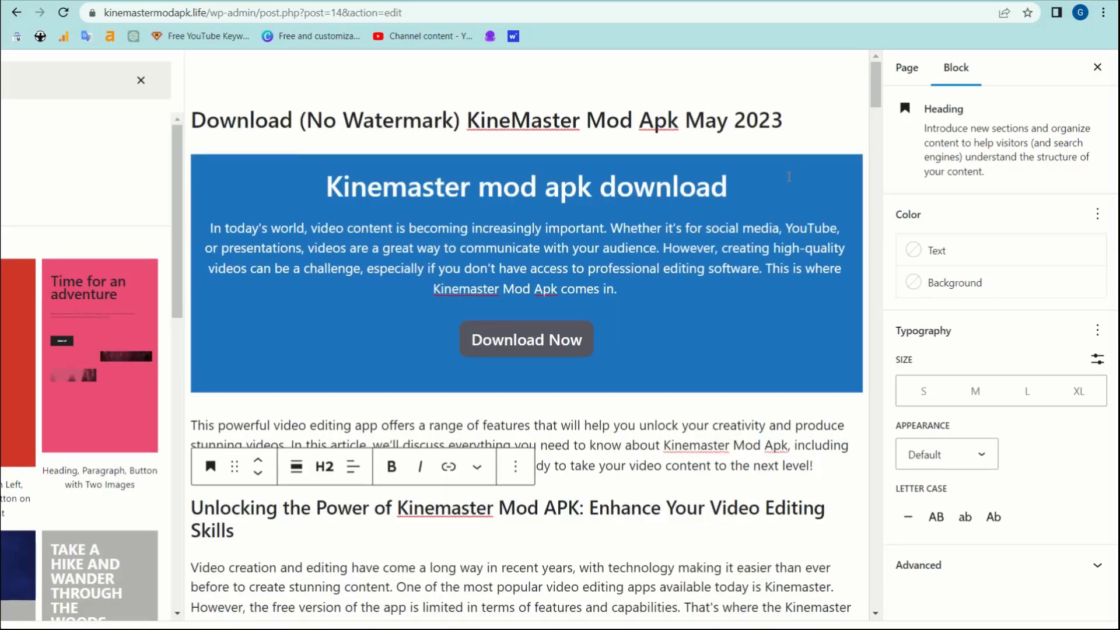
{"action": "left_click", "coordinate": [1096, 67]}
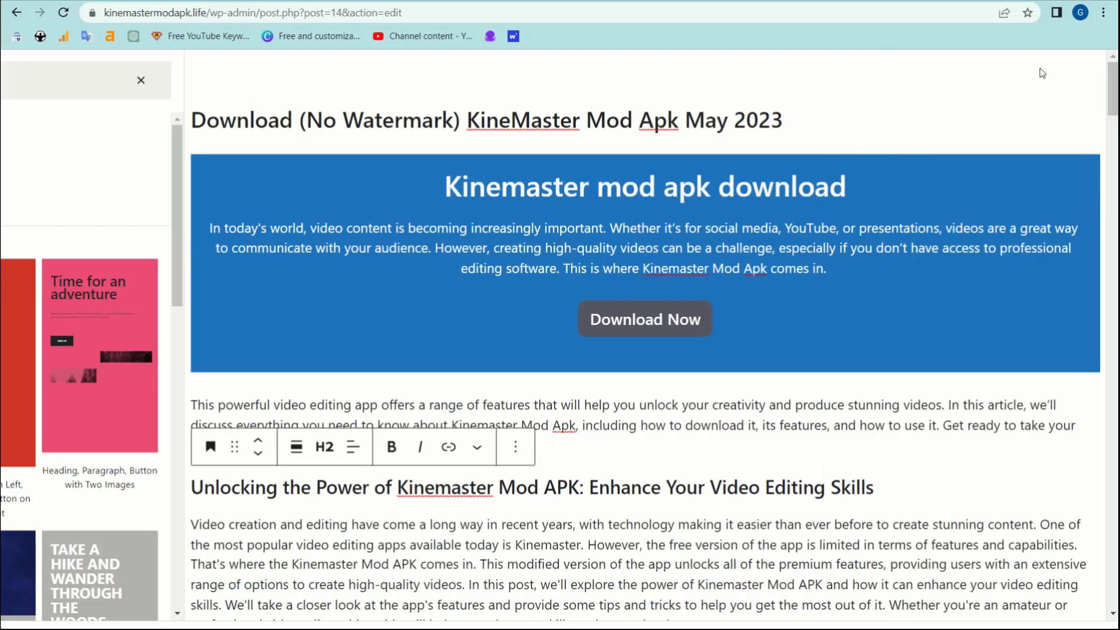
{"action": "left_click", "coordinate": [142, 81]}
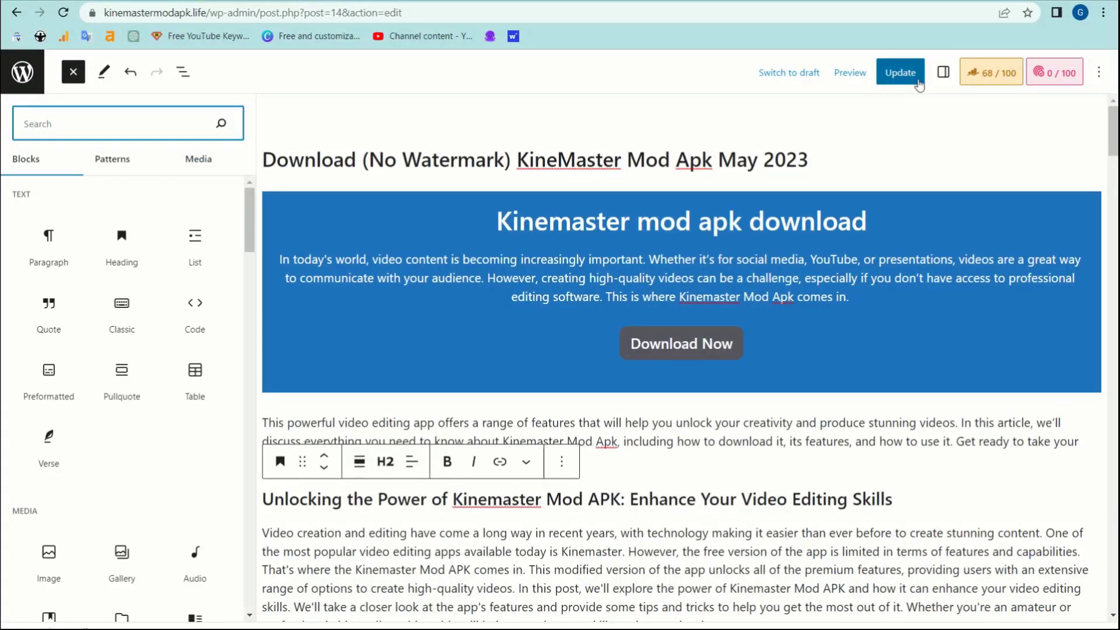
{"action": "left_click", "coordinate": [901, 74]}
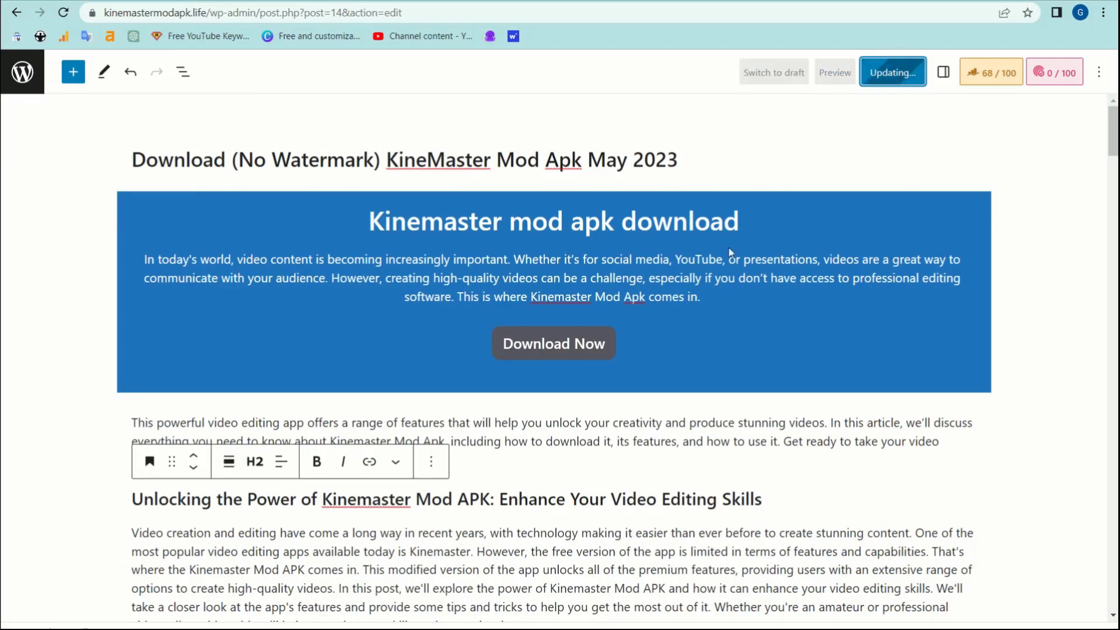
{"action": "scroll", "coordinate": [630, 395], "scroll_direction": "down", "scroll_amount": 2}
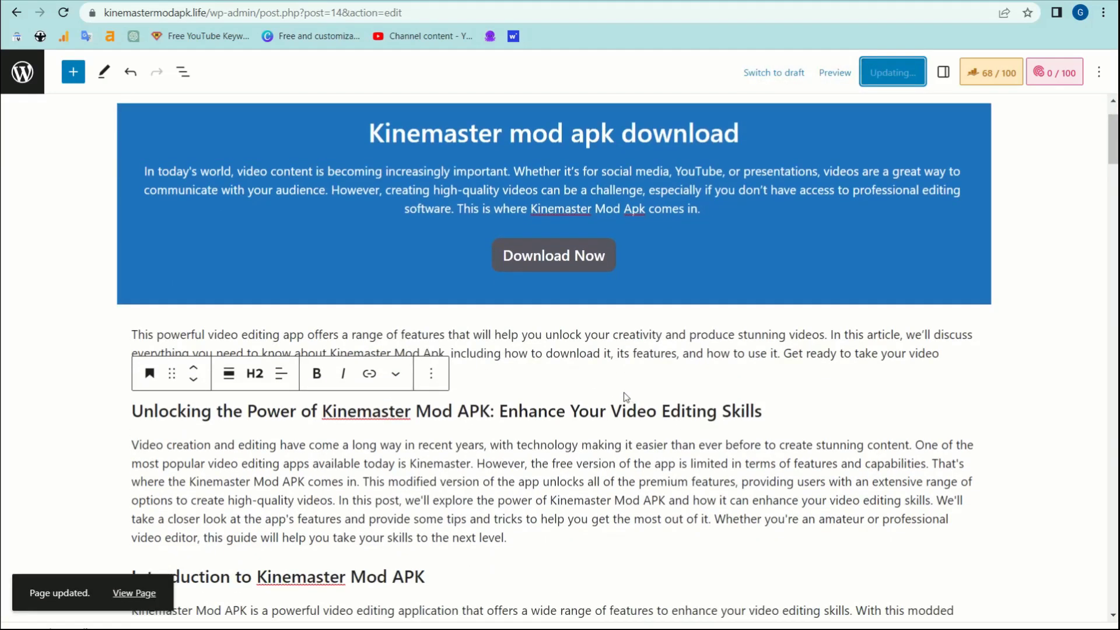
- Reload the live homepage, test the Download Now button, and cancel the APK download it starts
{"action": "left_click", "coordinate": [17, 12]}
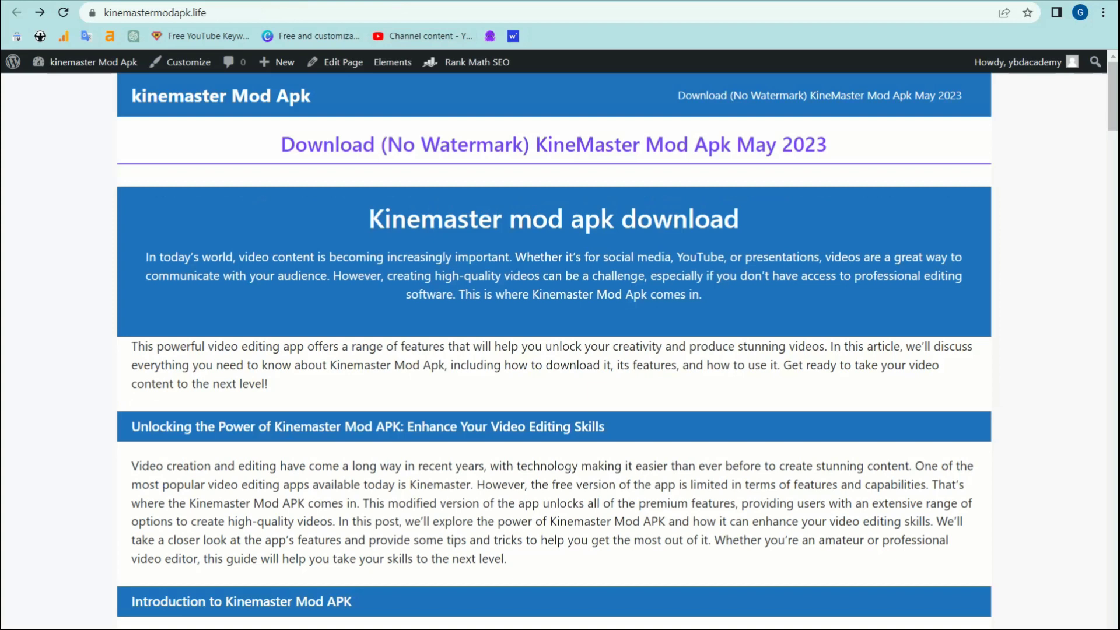
{"action": "left_click", "coordinate": [59, 10]}
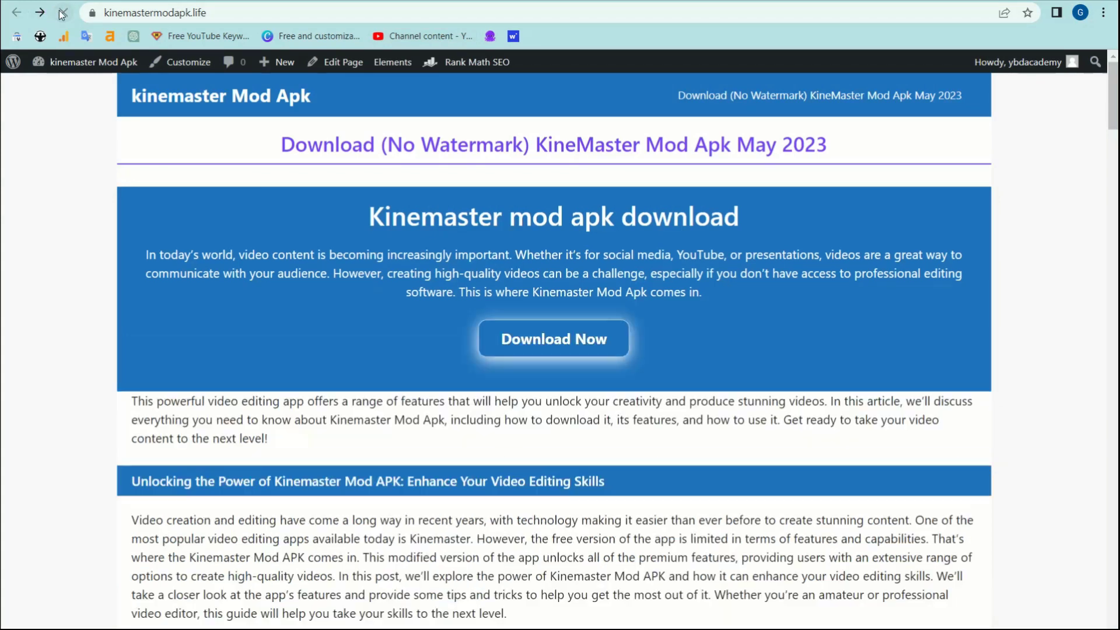
{"action": "left_click", "coordinate": [581, 340]}
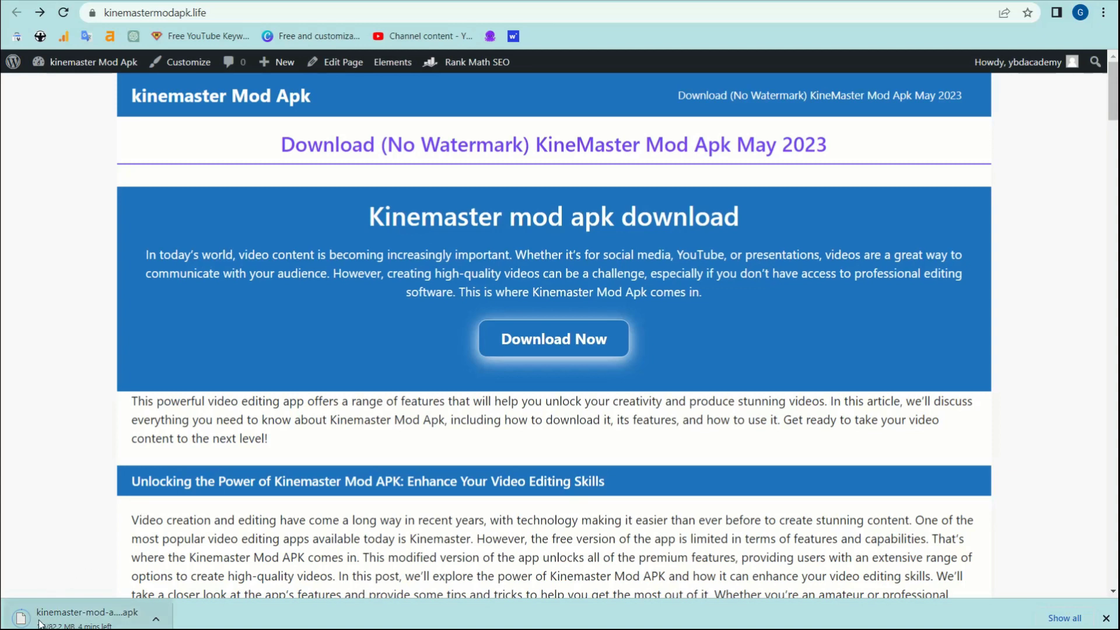
{"action": "left_click", "coordinate": [153, 619]}
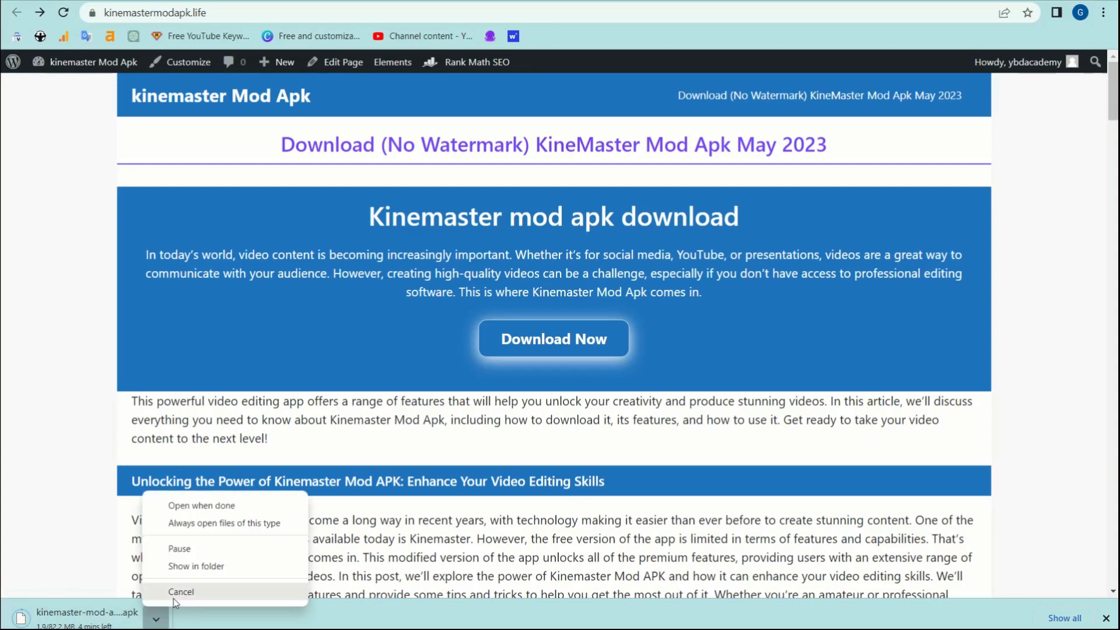
{"action": "left_click", "coordinate": [174, 594]}
- Review the live homepage's cover section, styled headings and content sections from beginning to end
{"action": "scroll", "coordinate": [566, 494], "scroll_direction": "down", "scroll_amount": 20}
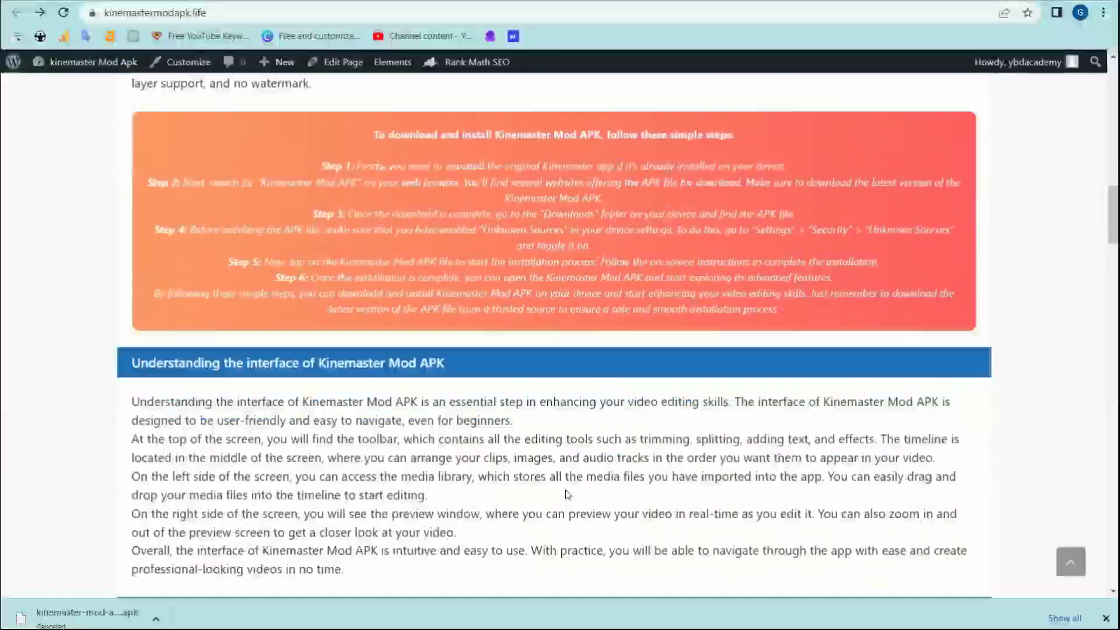
{"action": "scroll", "coordinate": [566, 494], "scroll_direction": "up", "scroll_amount": 20}
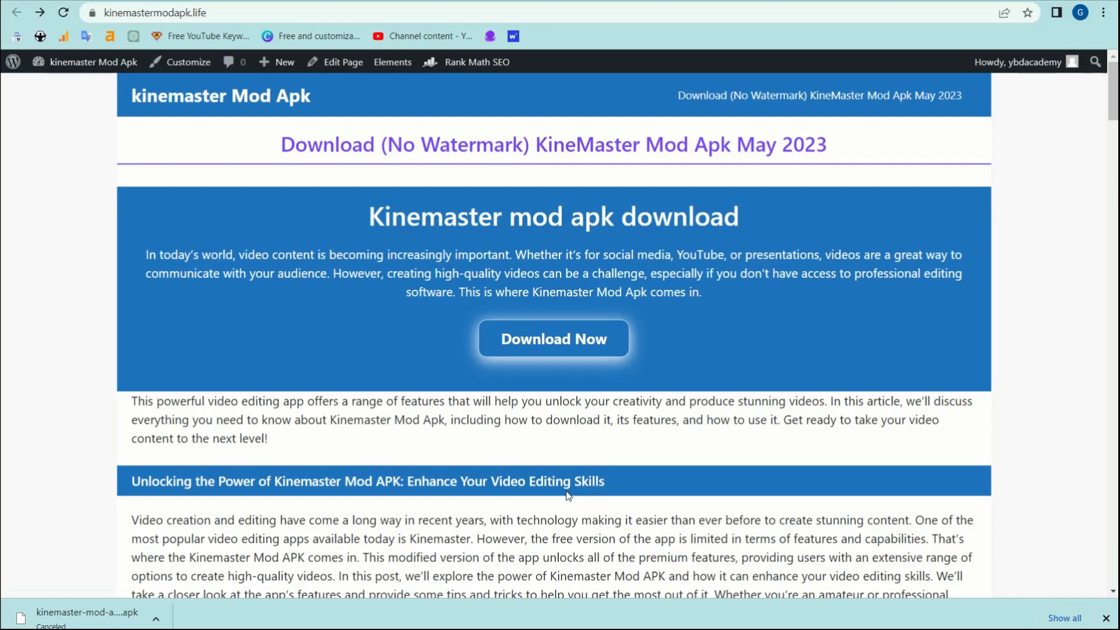
{"action": "scroll", "coordinate": [619, 594], "scroll_direction": "down", "scroll_amount": 20}
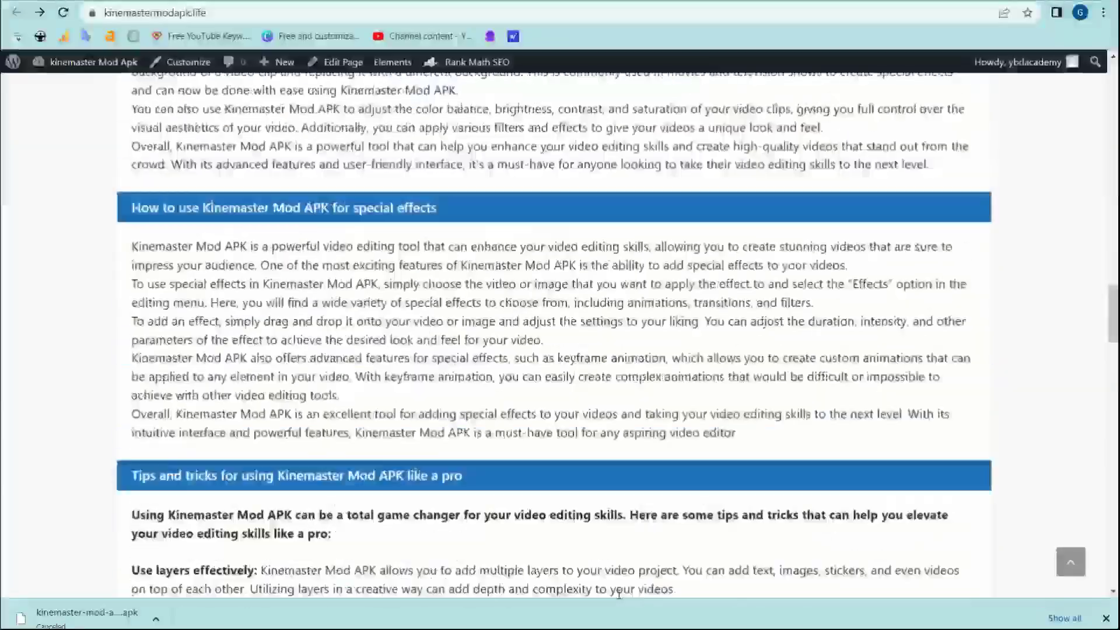
{"action": "scroll", "coordinate": [619, 594], "scroll_direction": "up", "scroll_amount": 20}
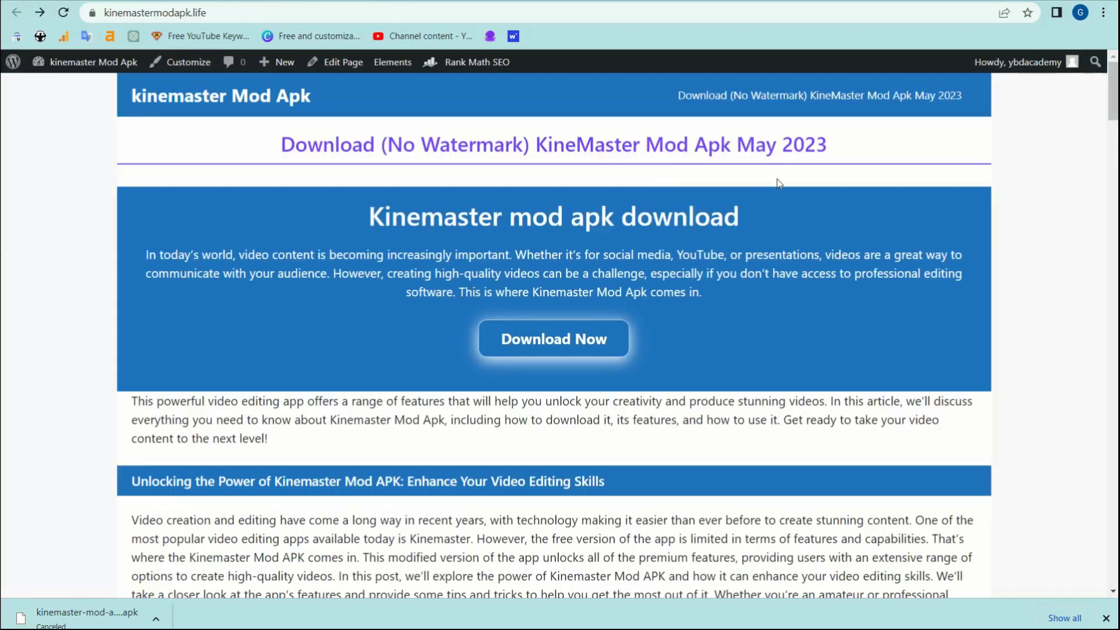
{"action": "scroll", "coordinate": [783, 181], "scroll_direction": "down", "scroll_amount": 15}
{"action": "scroll", "coordinate": [721, 327], "scroll_direction": "up", "scroll_amount": 15}
- Return to the homepage's editor, update the page again, and exit to the list of all pages
{"action": "left_click", "coordinate": [344, 62]}
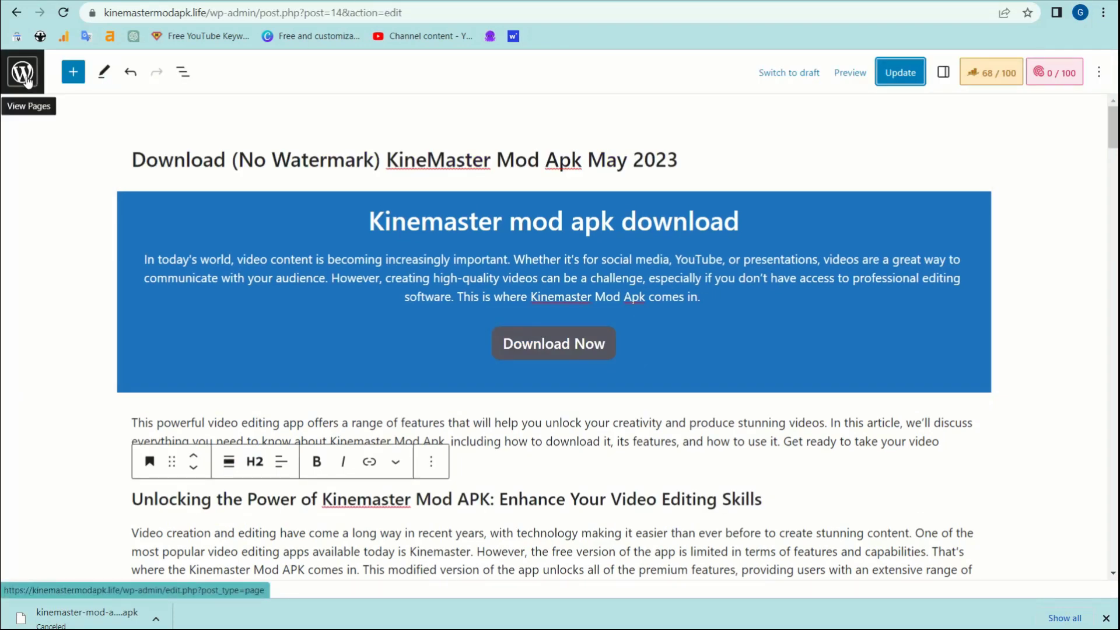
{"action": "left_click", "coordinate": [882, 76]}
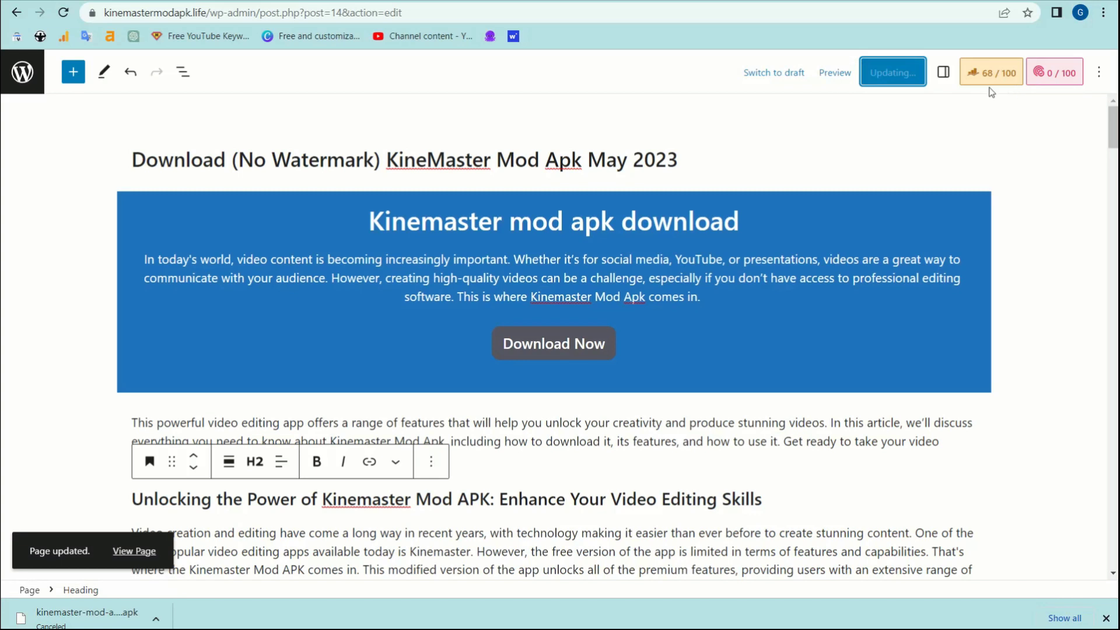
{"action": "left_click", "coordinate": [22, 71]}
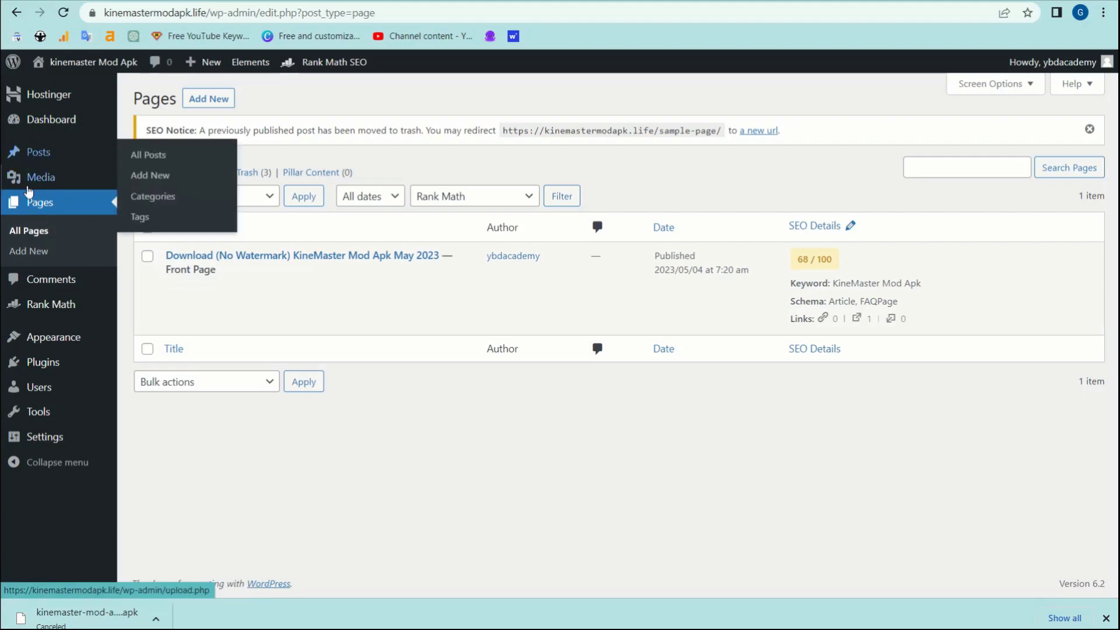
- Open the post categories page and browse the kinemasterpro.cc article down to its alternative KineMaster APK downloads
{"action": "mouse_move", "coordinate": [37, 152]}
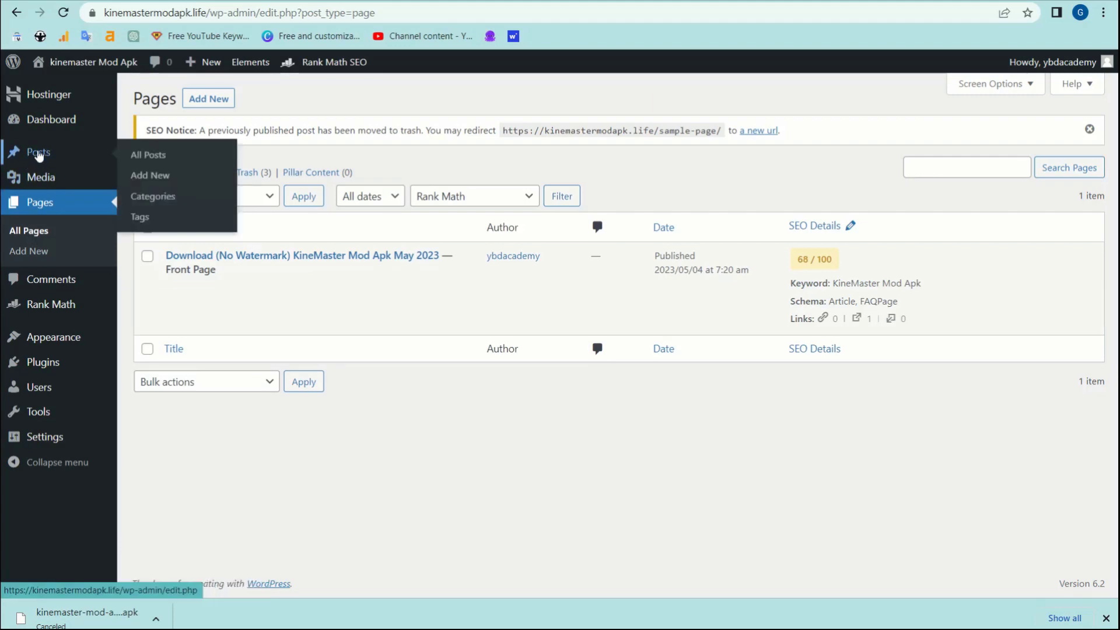
{"action": "left_click", "coordinate": [153, 196]}
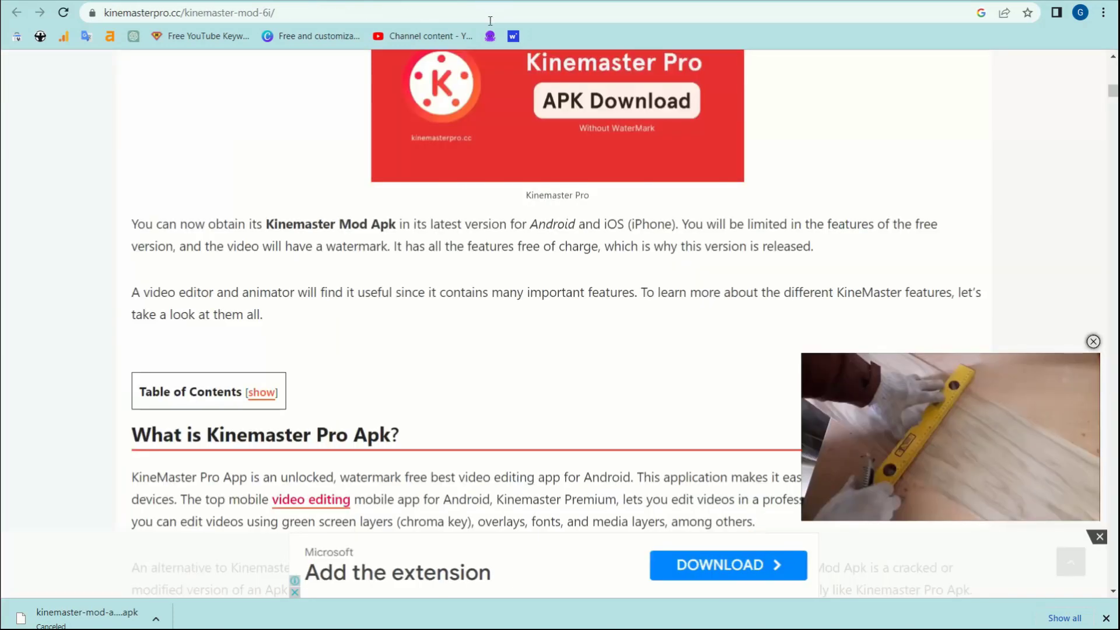
{"action": "scroll", "coordinate": [458, 413], "scroll_direction": "down", "scroll_amount": 15}
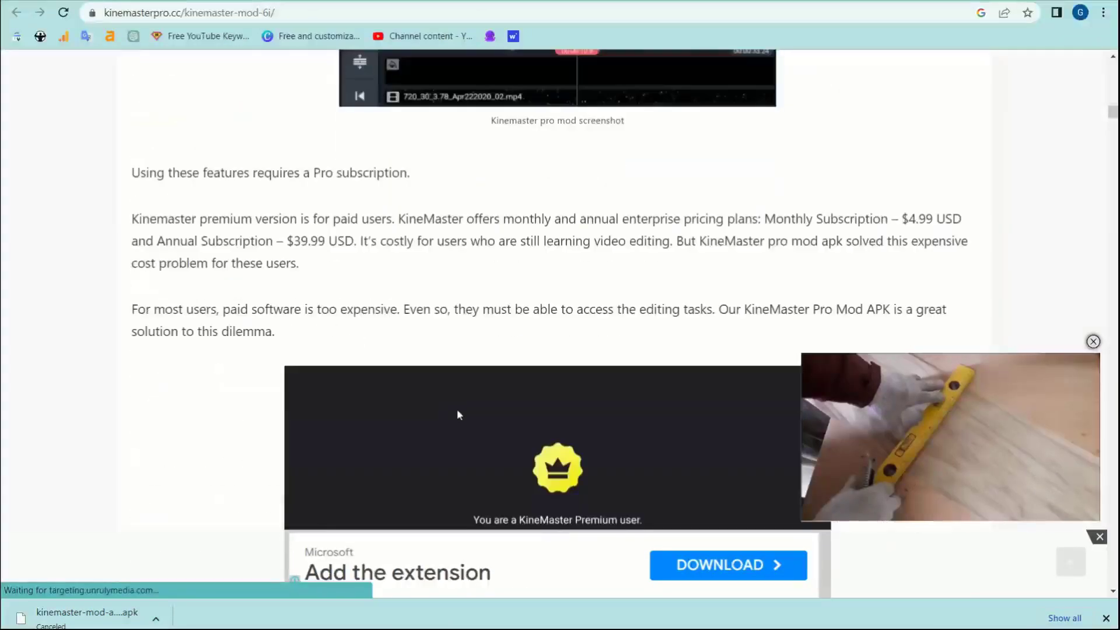
{"action": "scroll", "coordinate": [460, 414], "scroll_direction": "down", "scroll_amount": 20}
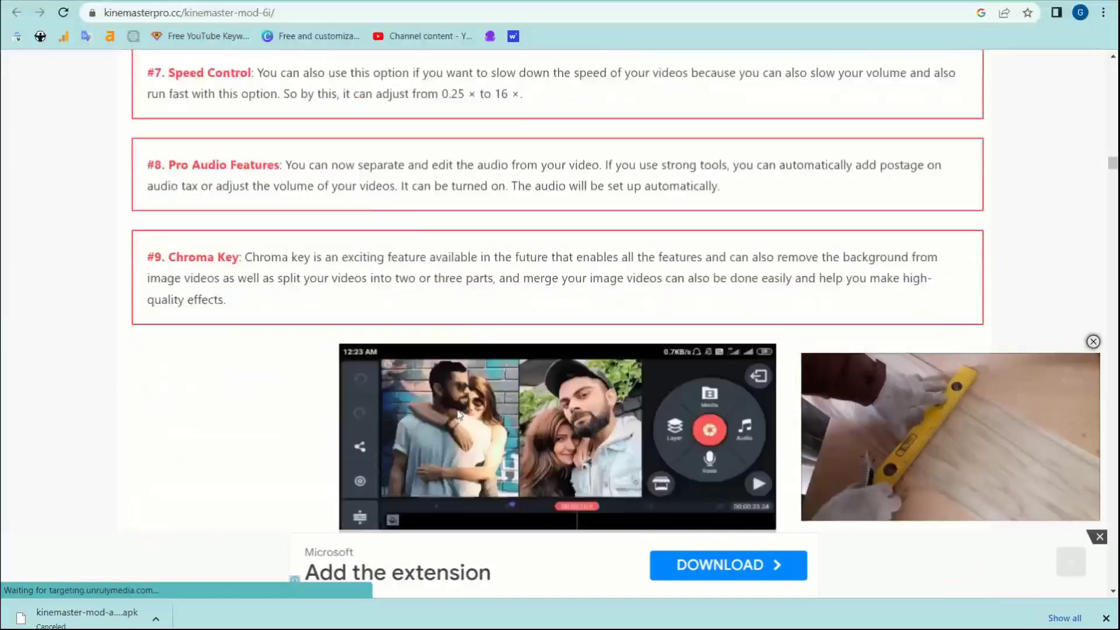
{"action": "scroll", "coordinate": [457, 412], "scroll_direction": "down", "scroll_amount": 20}
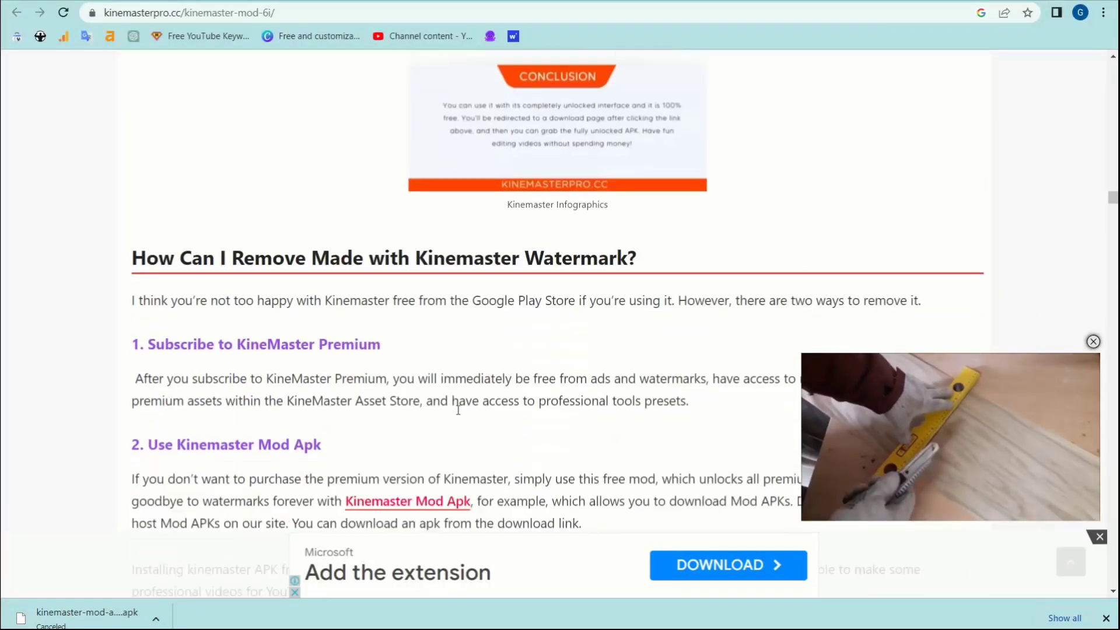
{"action": "scroll", "coordinate": [458, 410], "scroll_direction": "down", "scroll_amount": 12}
{"action": "scroll", "coordinate": [458, 412], "scroll_direction": "up", "scroll_amount": 4}
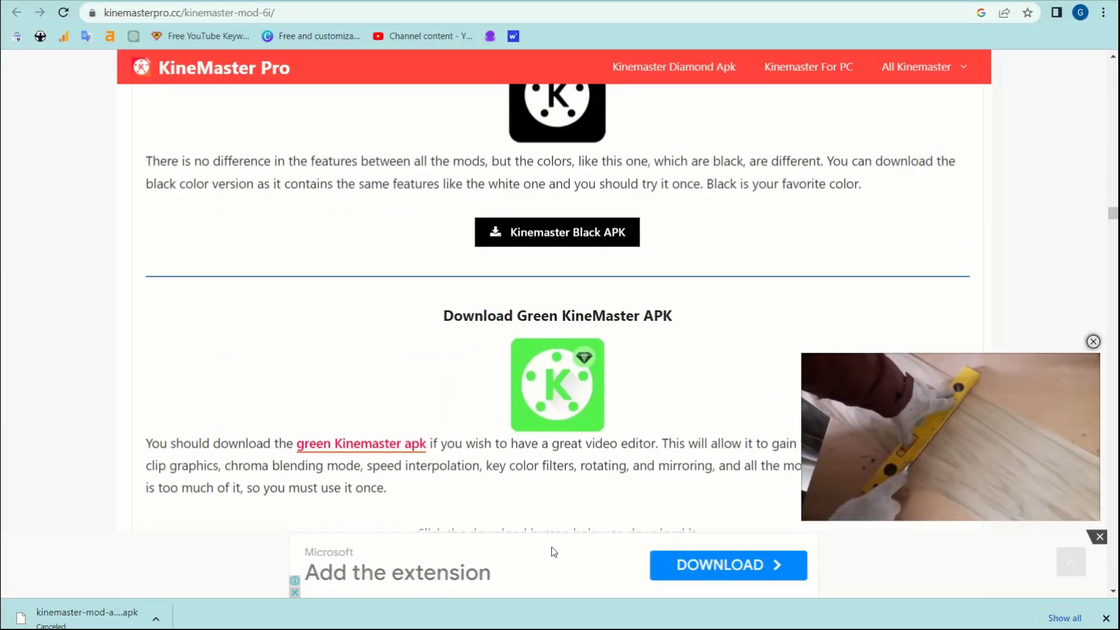
- Copy "Green KineMaster" from the green APK heading and save the article as an icon-only bookmark on the bookmarks bar
{"action": "left_click_drag", "start_coordinate": [517, 315], "coordinate": [642, 314]}
{"action": "key", "text": "ctrl+c"}
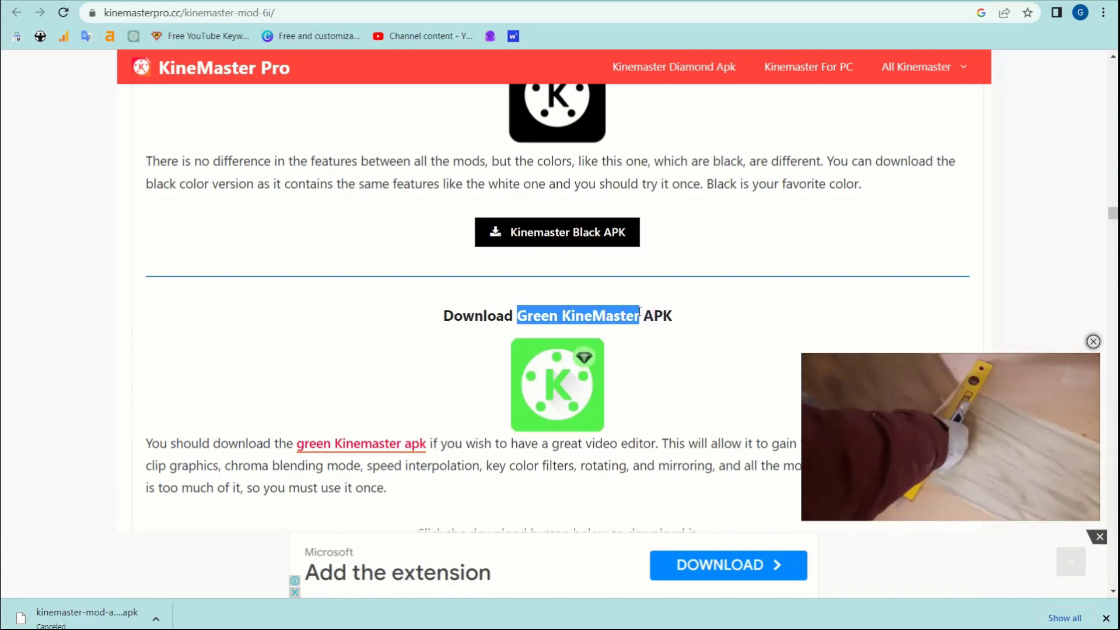
{"action": "left_click", "coordinate": [1027, 13]}
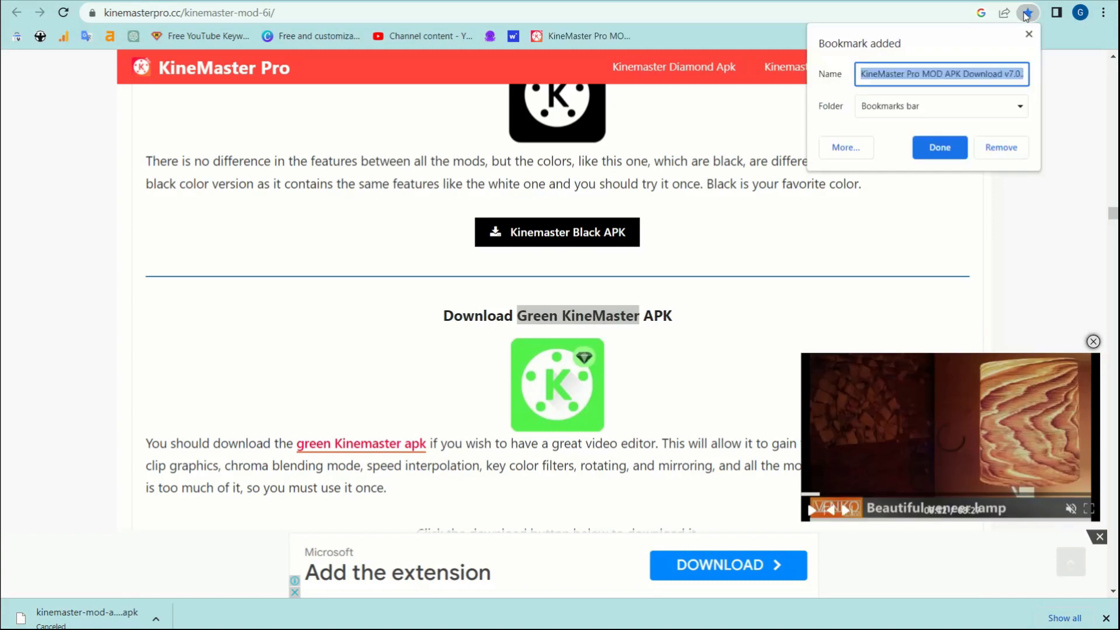
{"action": "left_click", "coordinate": [940, 148]}
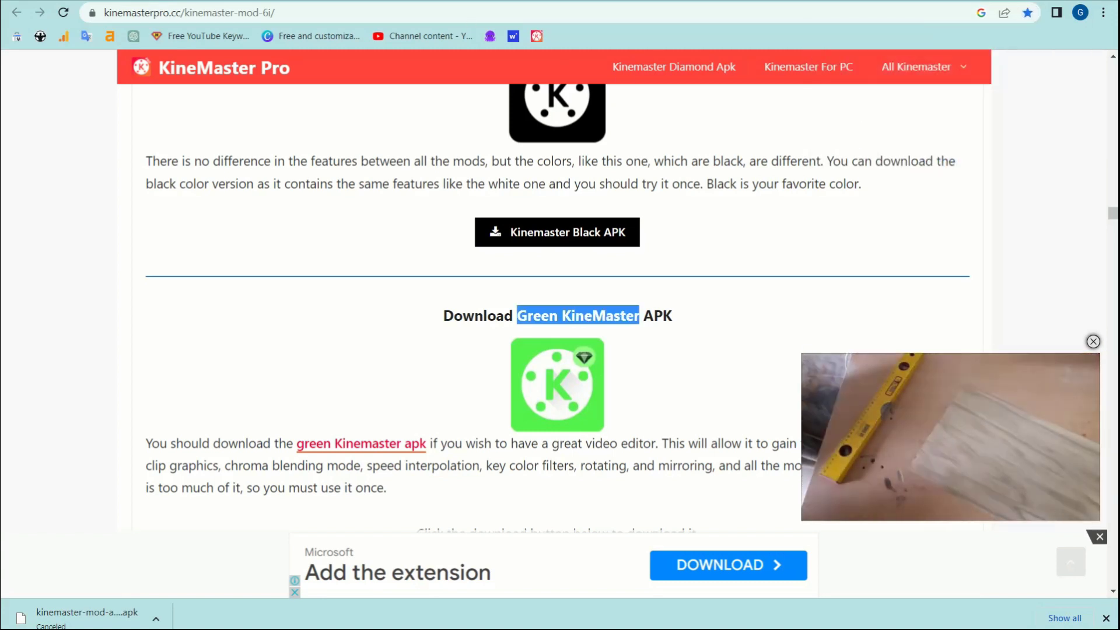
- Add a post category named KineMaster, using the copied text without the word "Green"
{"action": "key", "text": "ctrl+Tab"}
{"action": "key", "text": "ctrl+v"}
{"action": "left_click", "coordinate": [237, 296]}
{"action": "left_click", "coordinate": [480, 1]}
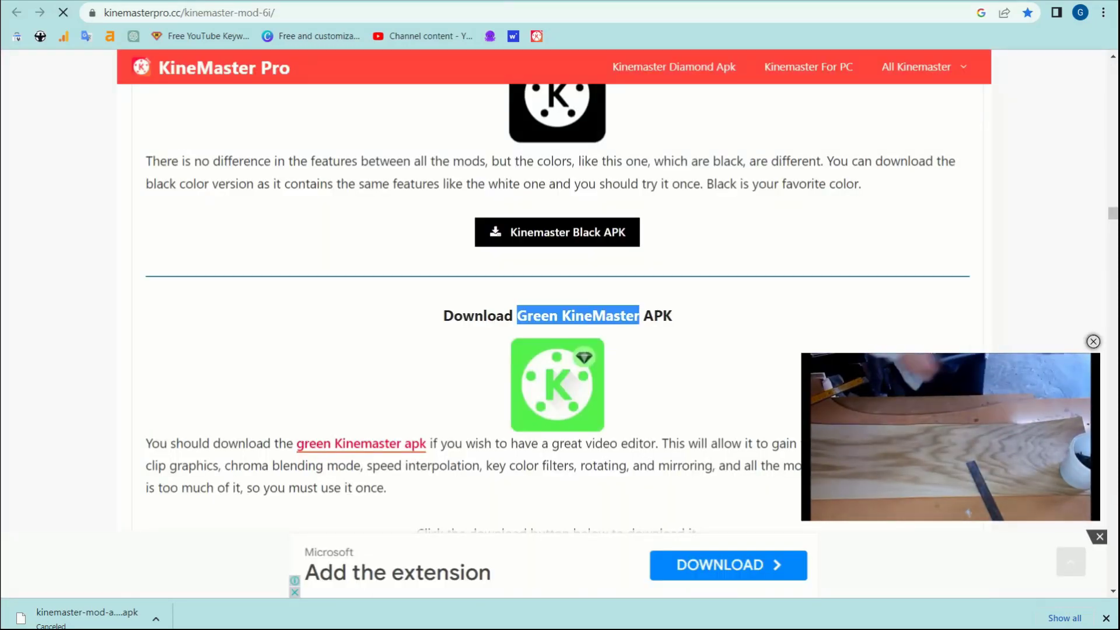
{"action": "key", "text": "ctrl+Tab"}
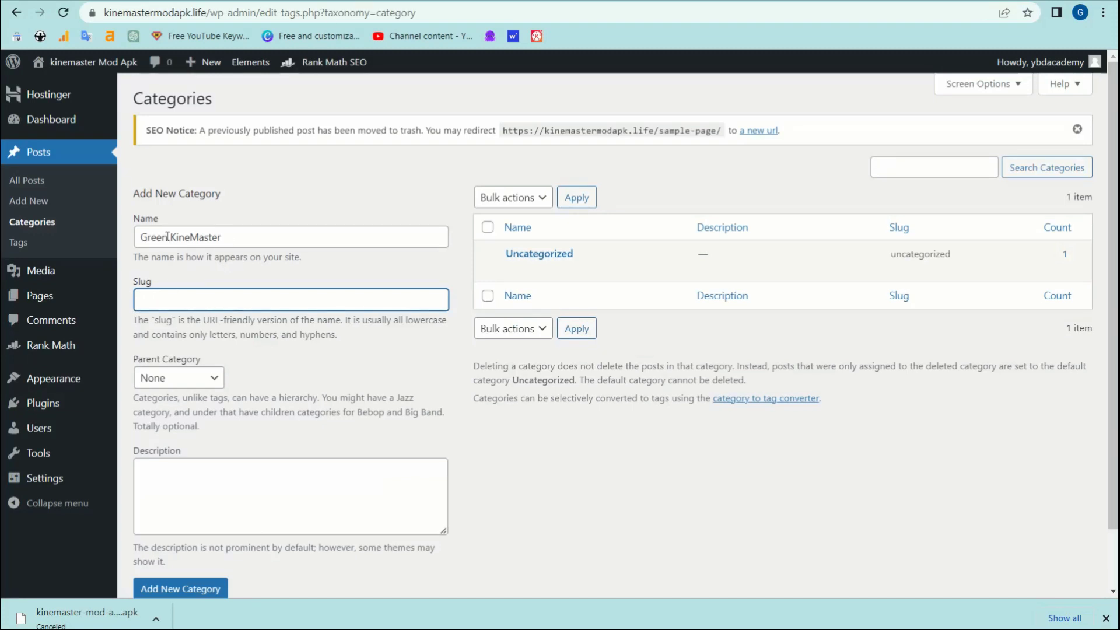
{"action": "left_click_drag", "start_coordinate": [173, 238], "coordinate": [113, 233]}
{"action": "key", "text": "BackSpace"}
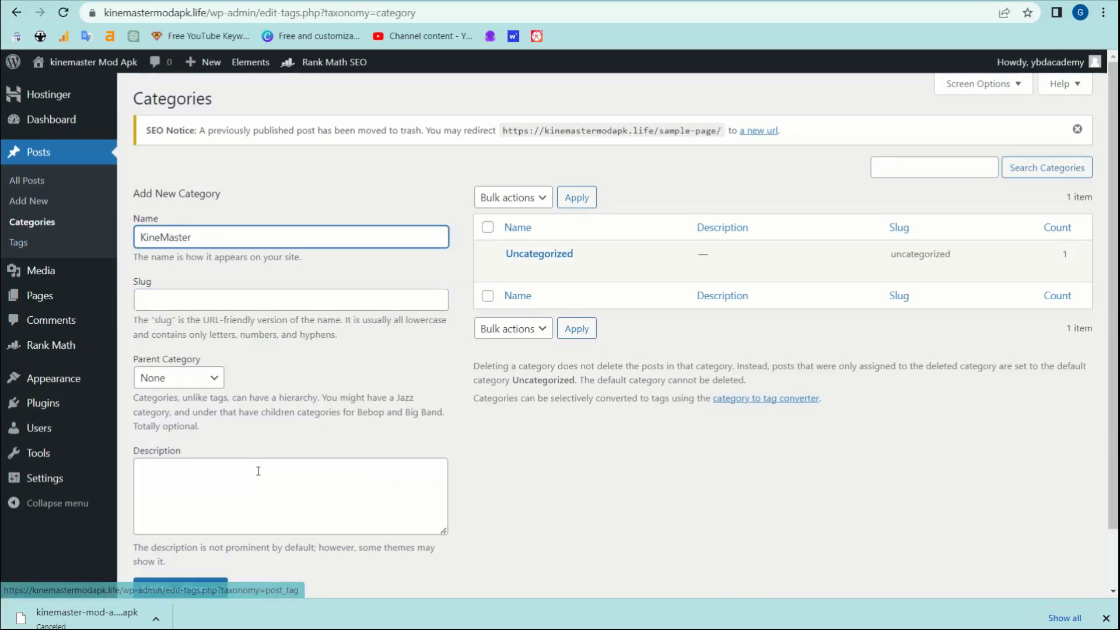
{"action": "scroll", "coordinate": [257, 474], "scroll_direction": "down", "scroll_amount": 2}
{"action": "left_click", "coordinate": [180, 524]}
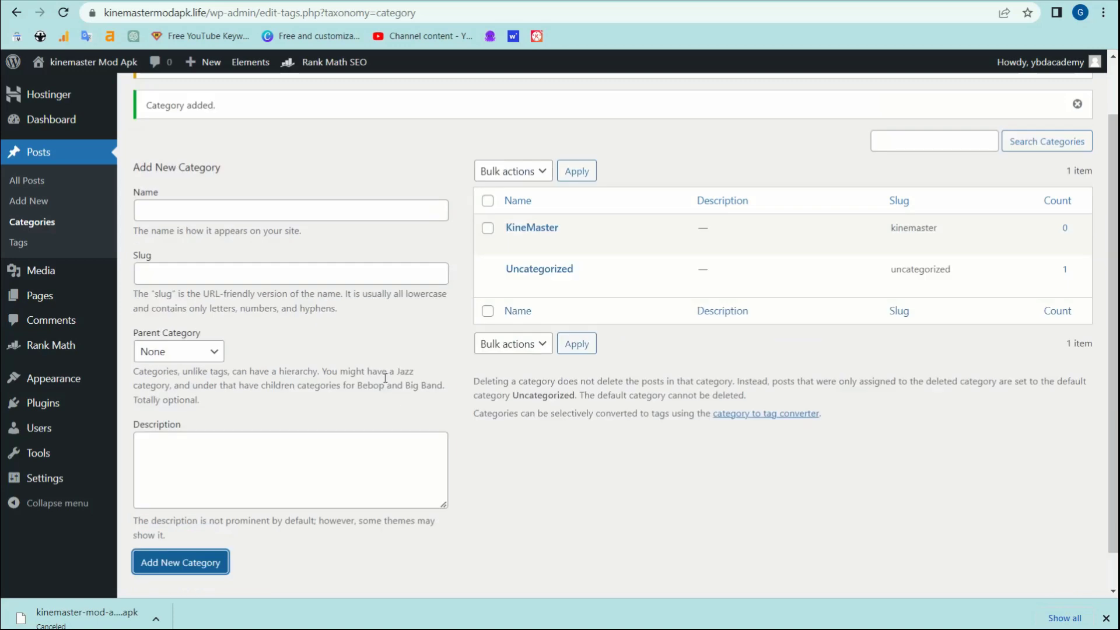
- Add a second post category named "KineMaster All Apk" with no parent category
{"action": "left_click", "coordinate": [233, 213]}
{"action": "key", "text": "ctrl+v"}
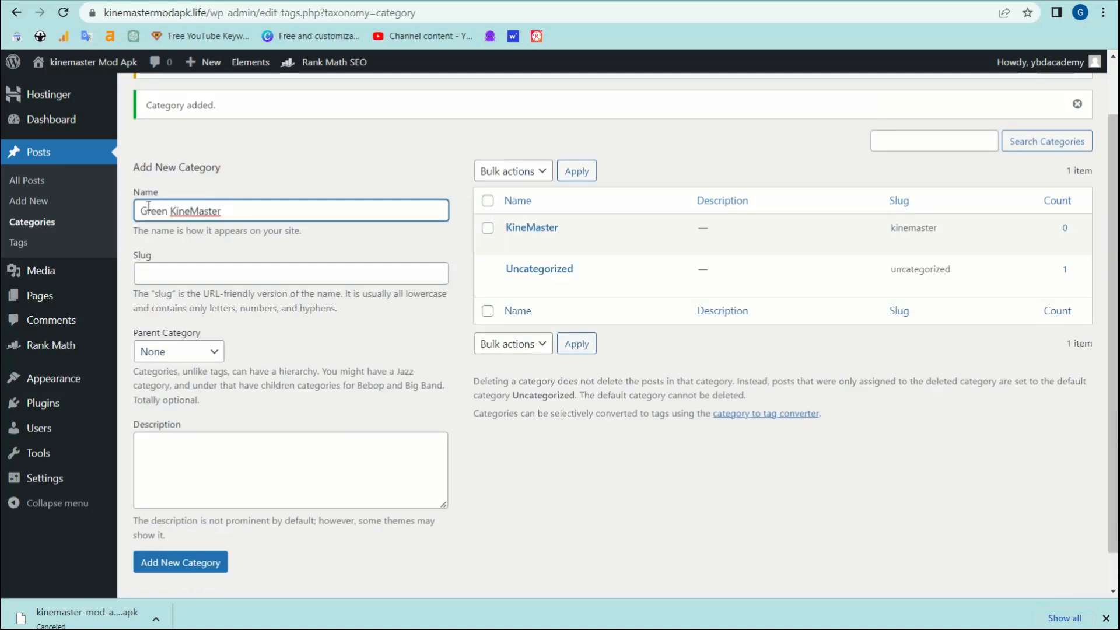
{"action": "left_click_drag", "start_coordinate": [172, 211], "coordinate": [127, 212]}
{"action": "key", "text": "BackSpace"}
{"action": "key", "text": "Delete"}
{"action": "left_click", "coordinate": [220, 204]}
{"action": "type", "text": "All Apk"}
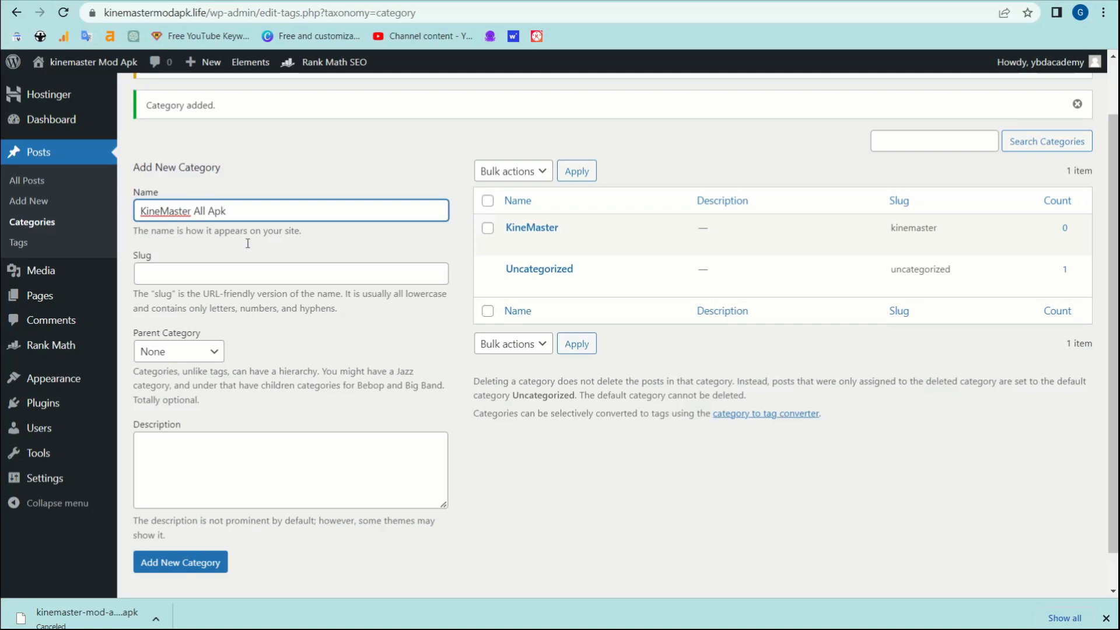
{"action": "scroll", "coordinate": [248, 243], "scroll_direction": "down", "scroll_amount": 1}
{"action": "left_click", "coordinate": [198, 522]}
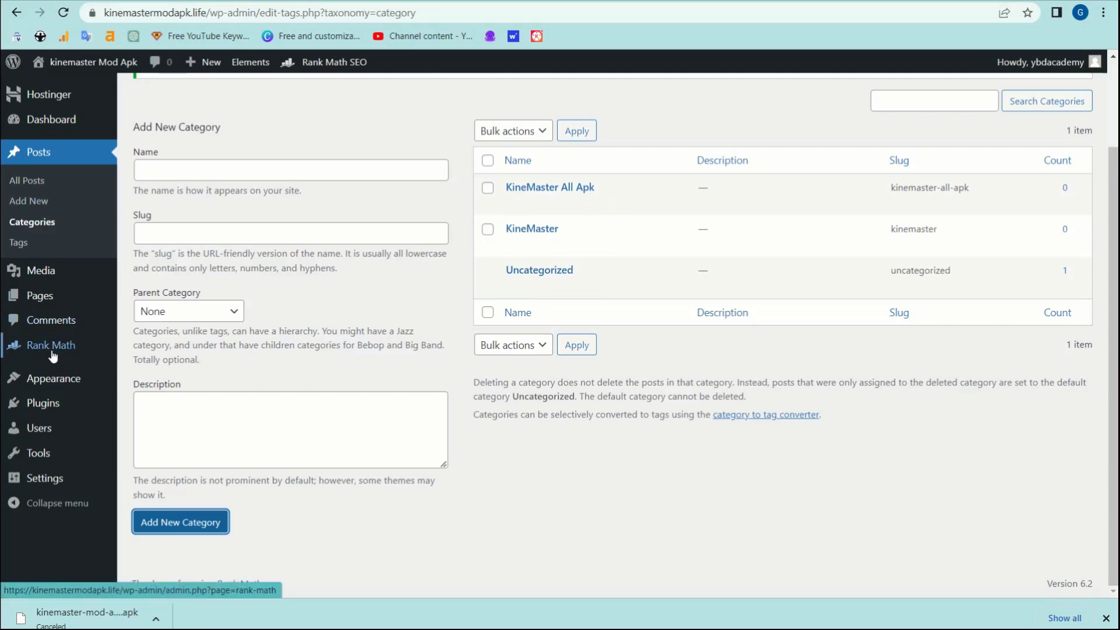
- Create a navigation menu named "Main Menu" and assign it to the Primary Menu display location
{"action": "mouse_move", "coordinate": [43, 402]}
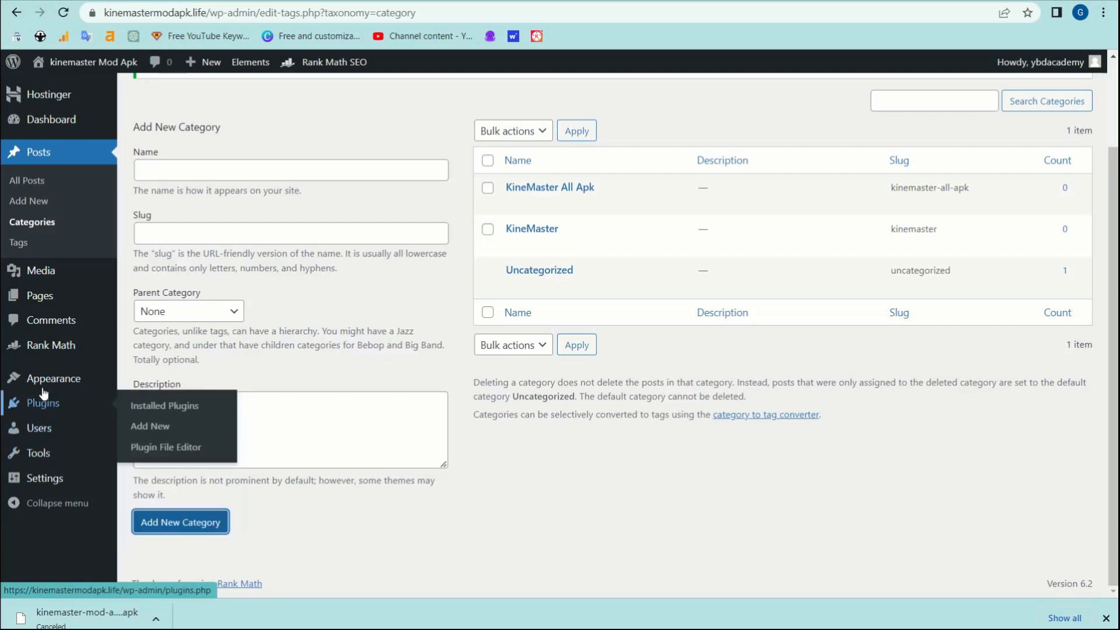
{"action": "mouse_move", "coordinate": [44, 383]}
{"action": "left_click", "coordinate": [143, 443]}
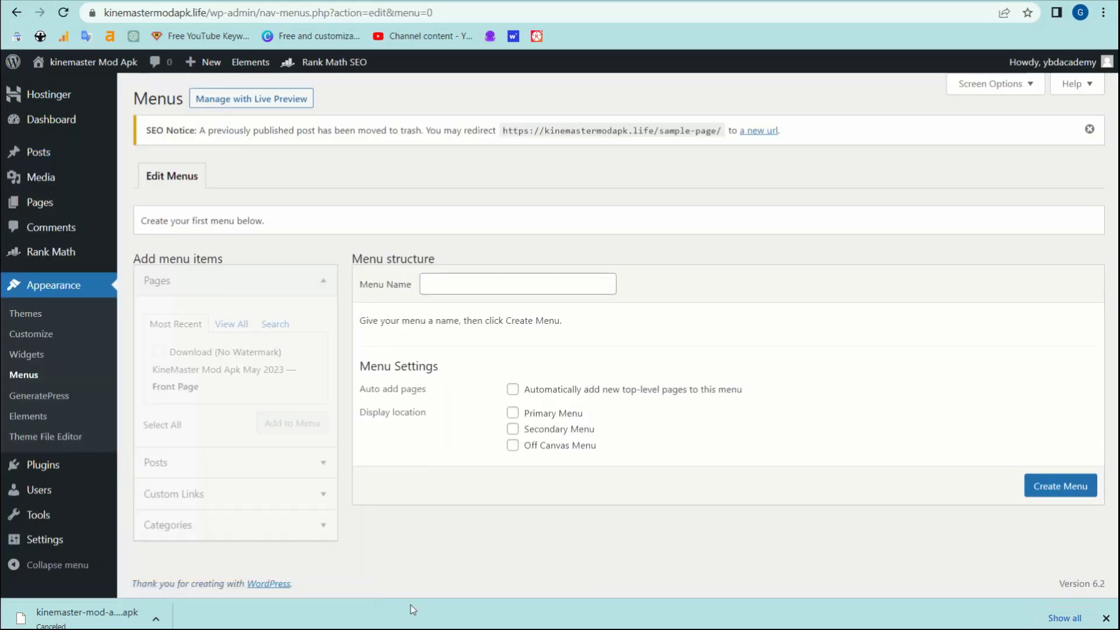
{"action": "left_click", "coordinate": [513, 413]}
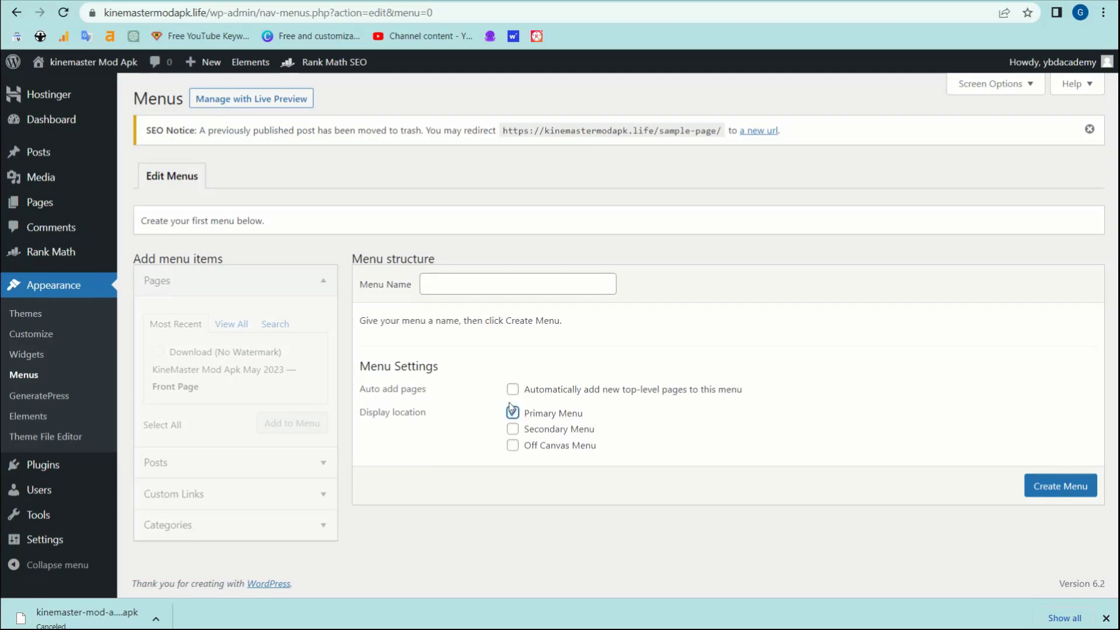
{"action": "left_click", "coordinate": [450, 292]}
{"action": "left_click", "coordinate": [449, 291]}
{"action": "left_click", "coordinate": [521, 344]}
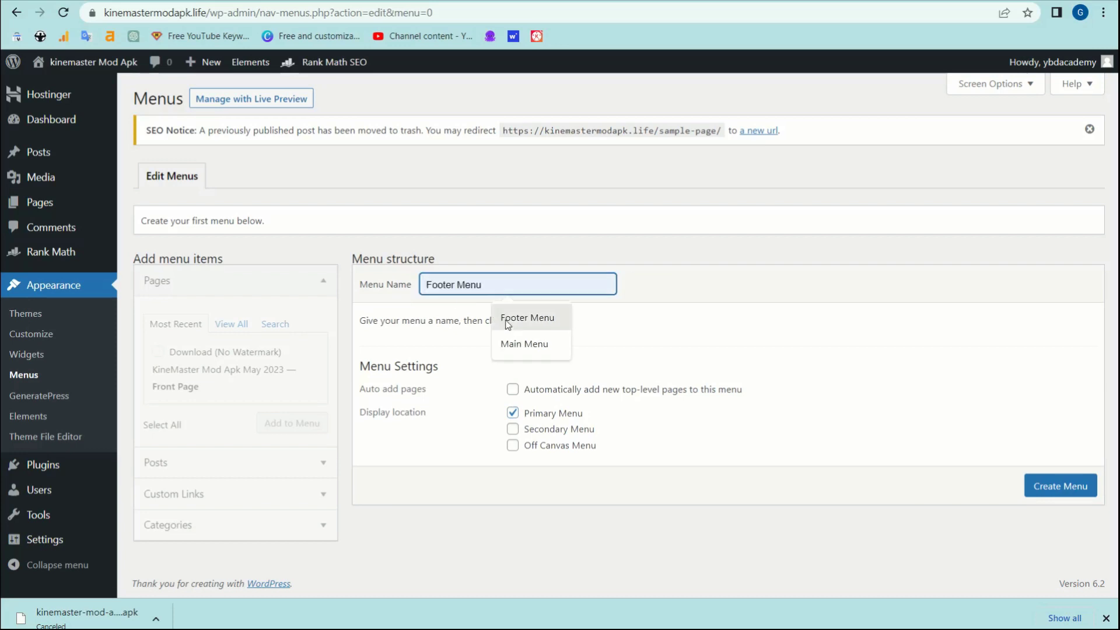
{"action": "left_click", "coordinate": [1060, 489]}
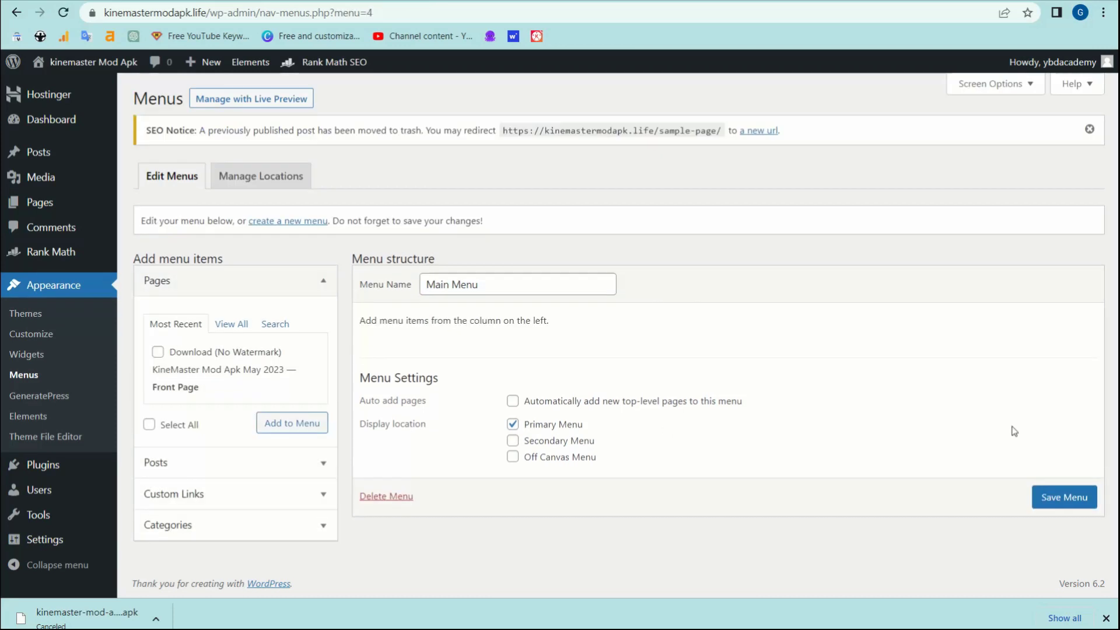
- Add the KineMaster and KineMaster All Apk categories to Main Menu and save the menu
{"action": "left_click", "coordinate": [223, 521]}
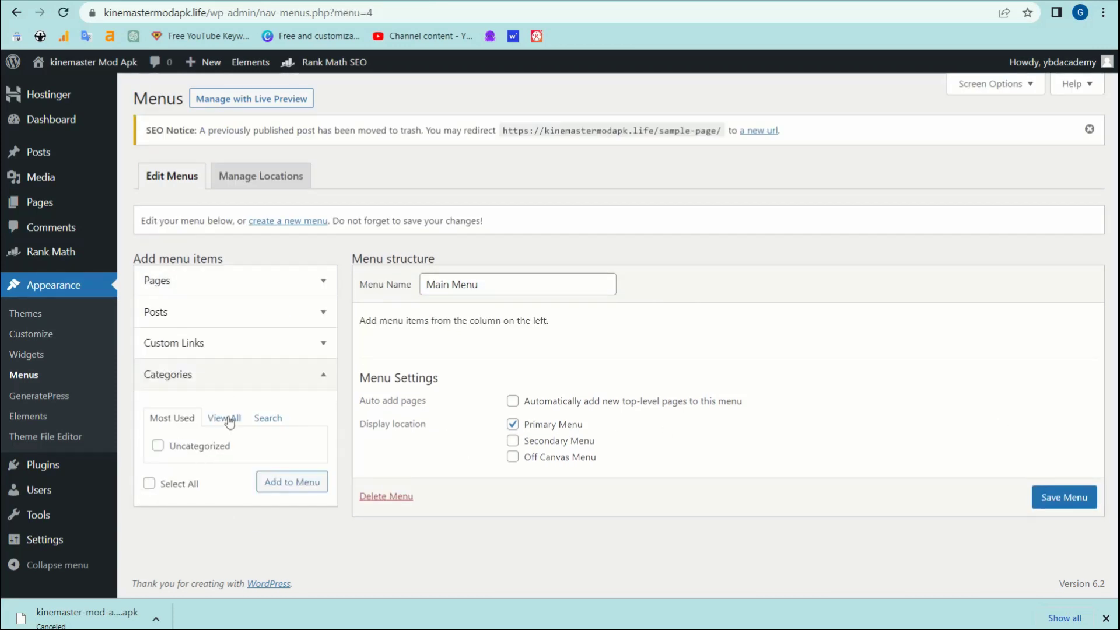
{"action": "left_click", "coordinate": [224, 418]}
{"action": "left_click", "coordinate": [158, 462]}
{"action": "left_click", "coordinate": [158, 446]}
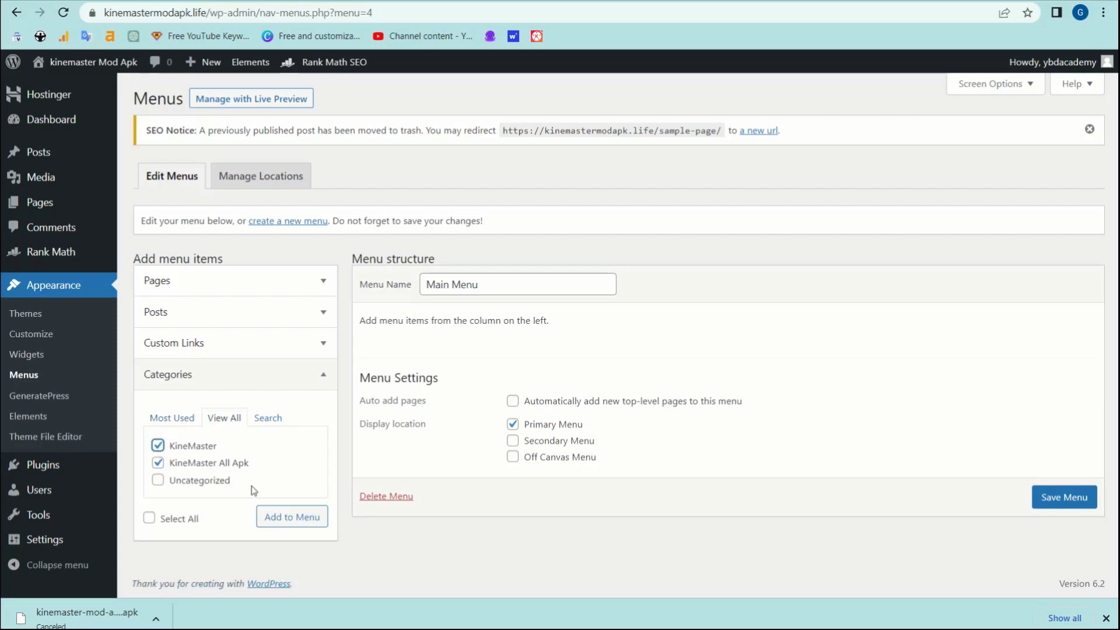
{"action": "left_click", "coordinate": [283, 525]}
{"action": "scroll", "coordinate": [955, 562], "scroll_direction": "down", "scroll_amount": 2}
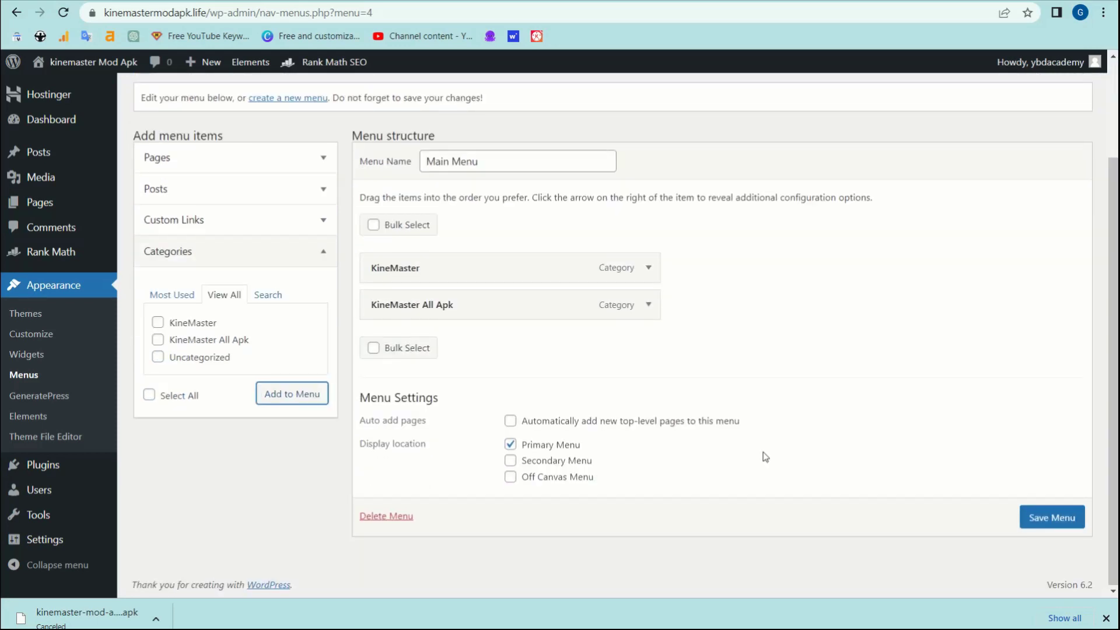
{"action": "left_click", "coordinate": [1057, 517]}
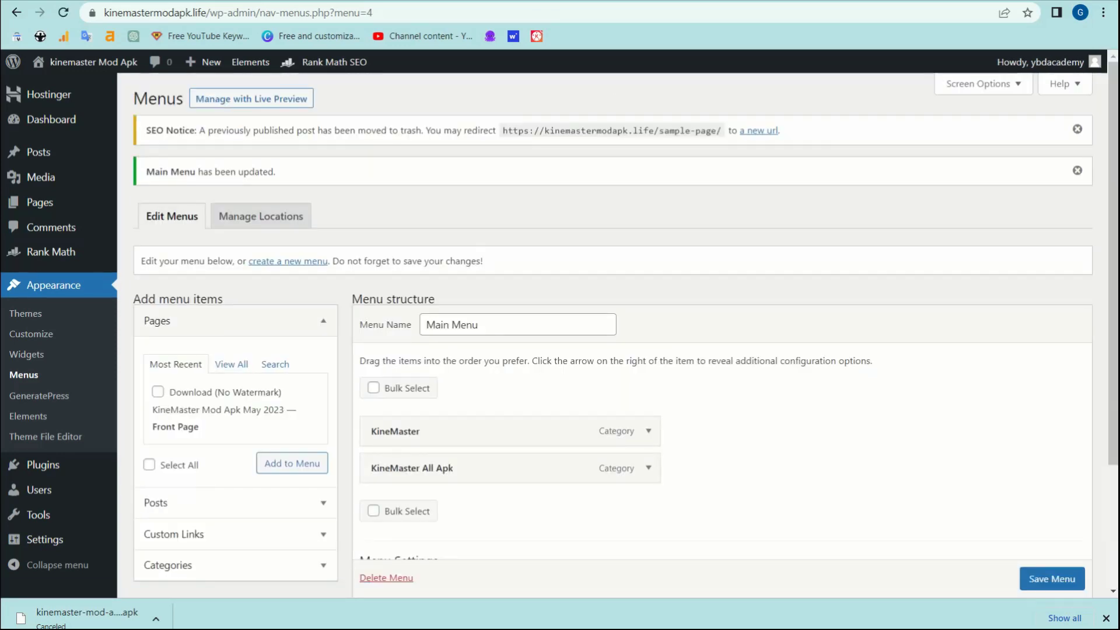
- Reload the live homepage, test the KineMaster All Apk menu link, and return to the menu settings
{"action": "key", "text": "alt+Left"}
{"action": "left_click", "coordinate": [63, 12]}
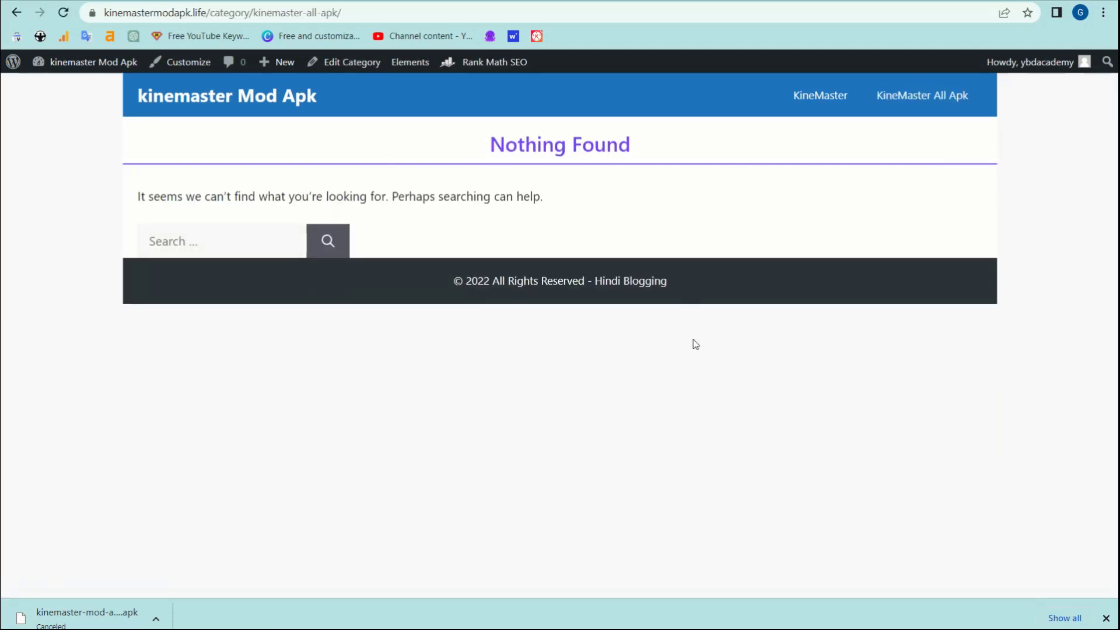
{"action": "scroll", "coordinate": [680, 339], "scroll_direction": "left", "scroll_amount": 5}
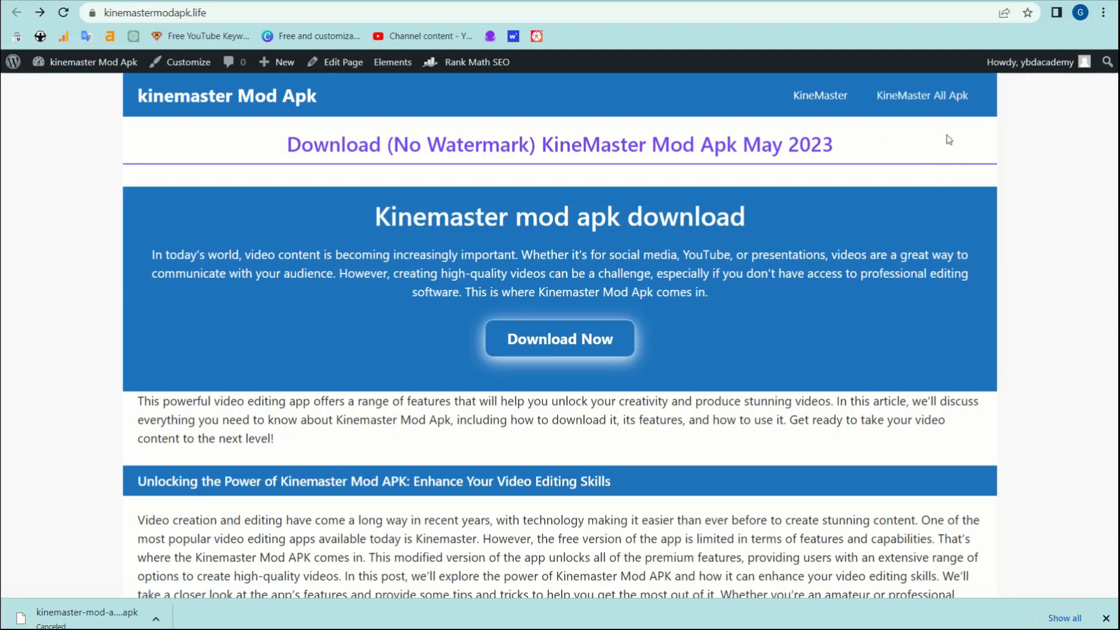
{"action": "scroll", "coordinate": [560, 338], "scroll_direction": "right", "scroll_amount": 5}
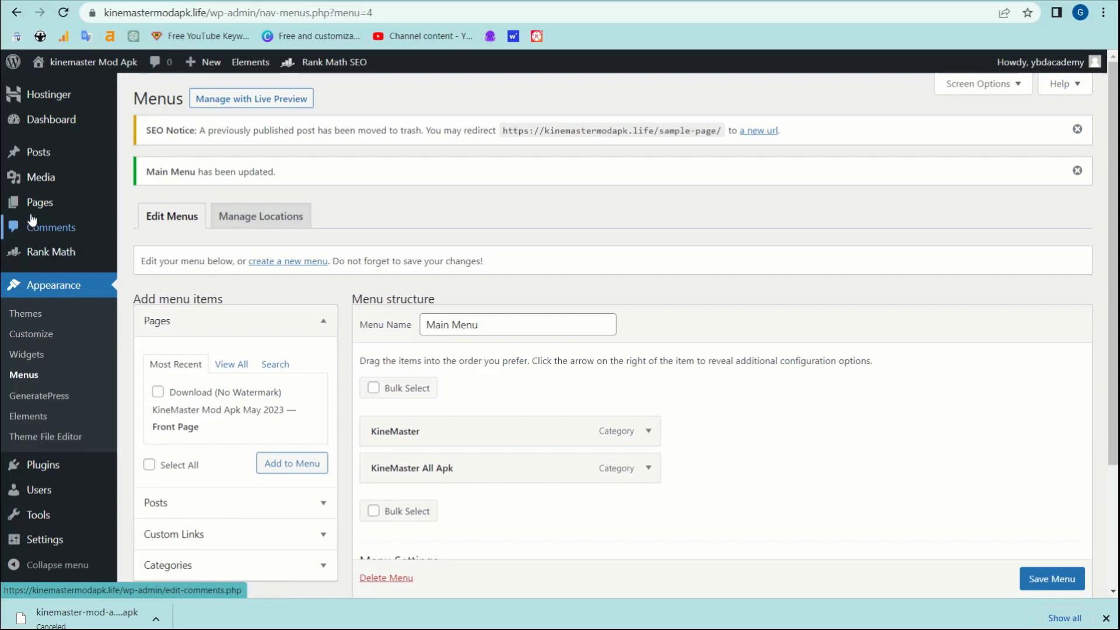
- Open a blank new post, close the browser's downloads bar, and go back to the menu settings
{"action": "mouse_move", "coordinate": [40, 153]}
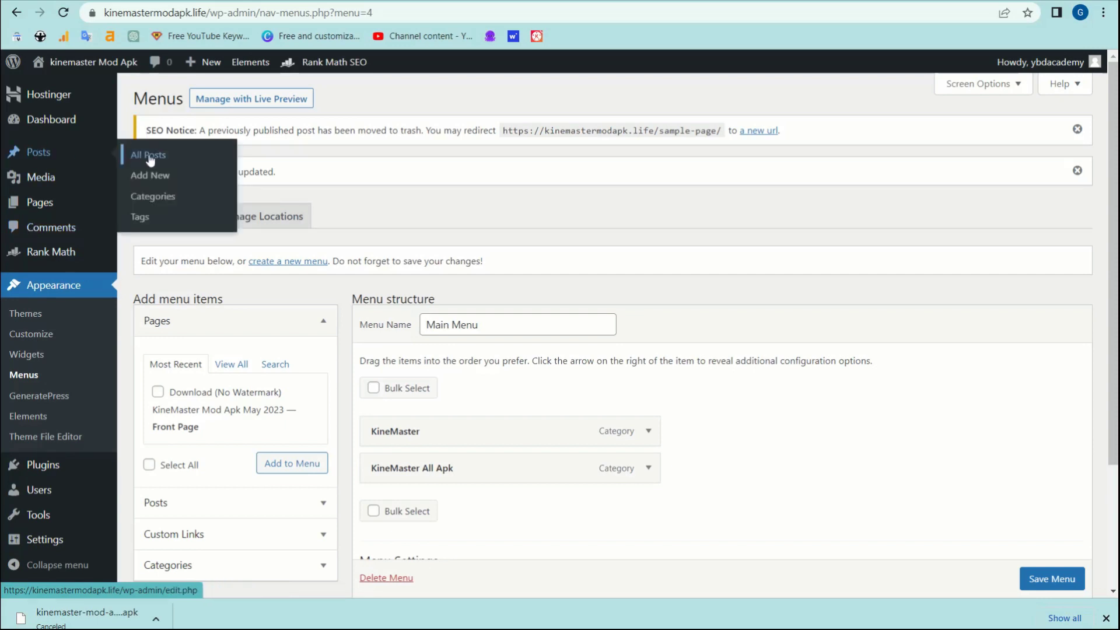
{"action": "left_click", "coordinate": [152, 182]}
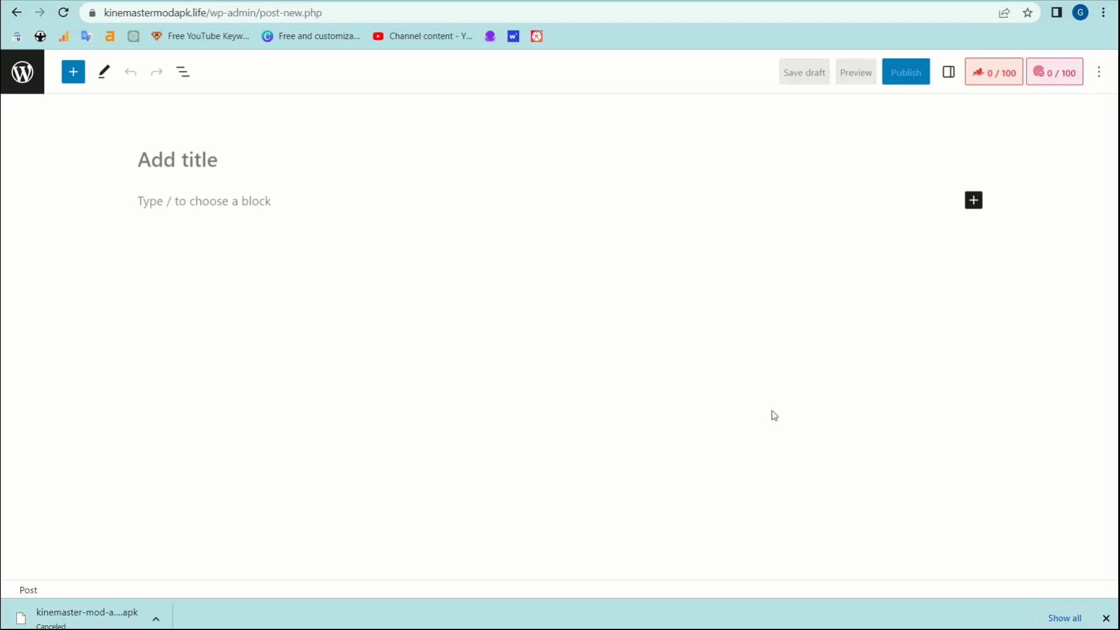
{"action": "left_click", "coordinate": [1106, 617]}
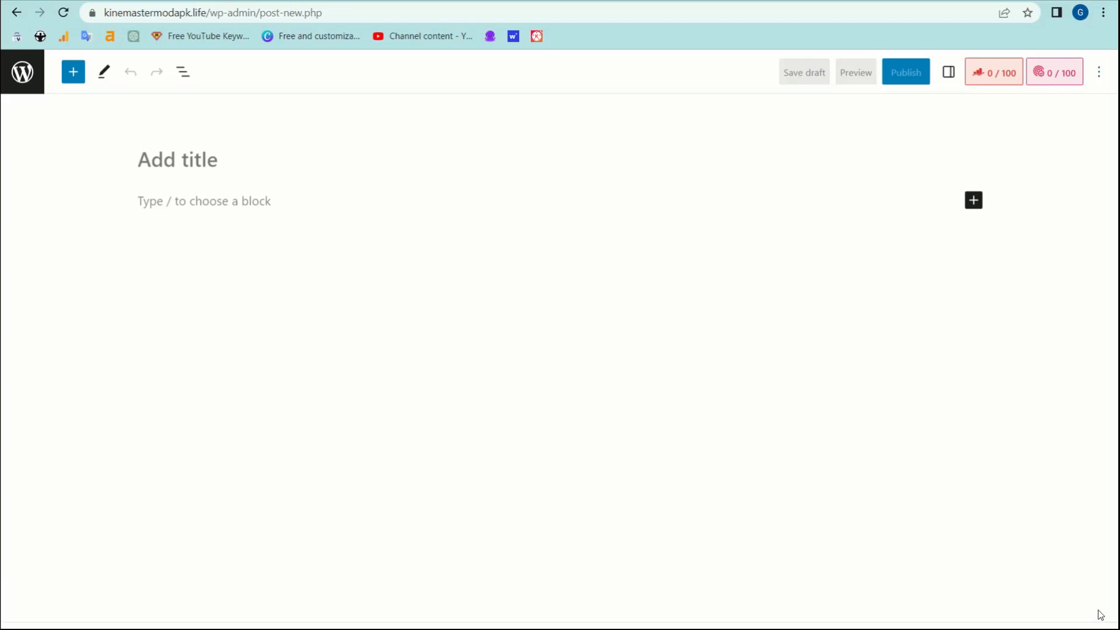
{"action": "key", "text": "alt+Left"}
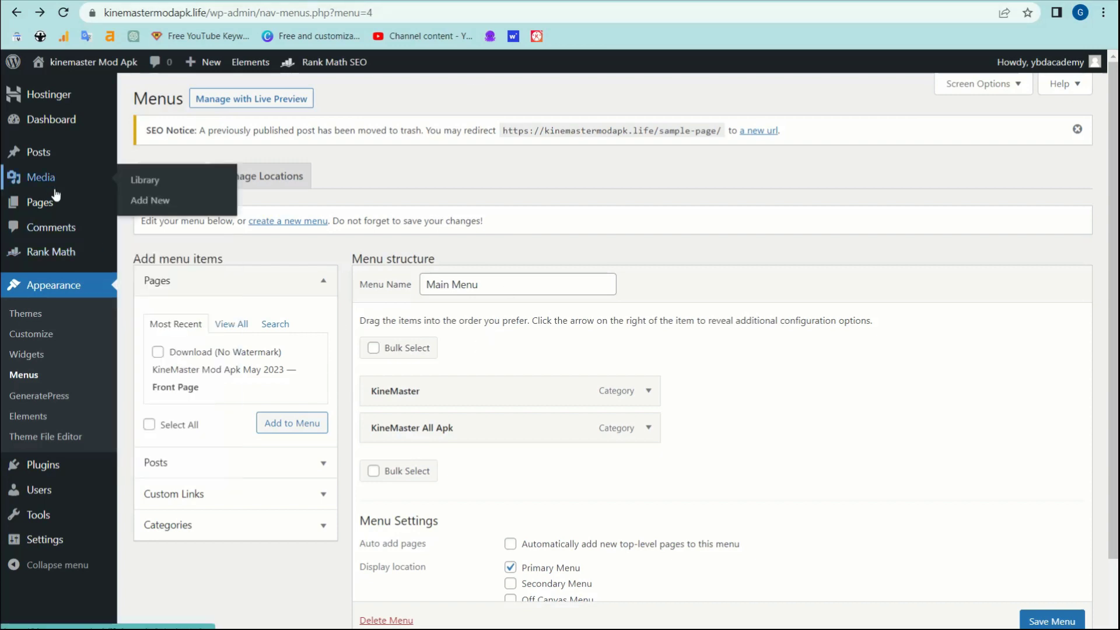
- Go to the list of all pages and open the homepage for editing
{"action": "mouse_move", "coordinate": [63, 204]}
{"action": "left_click", "coordinate": [146, 205]}
{"action": "left_click", "coordinate": [174, 287]}
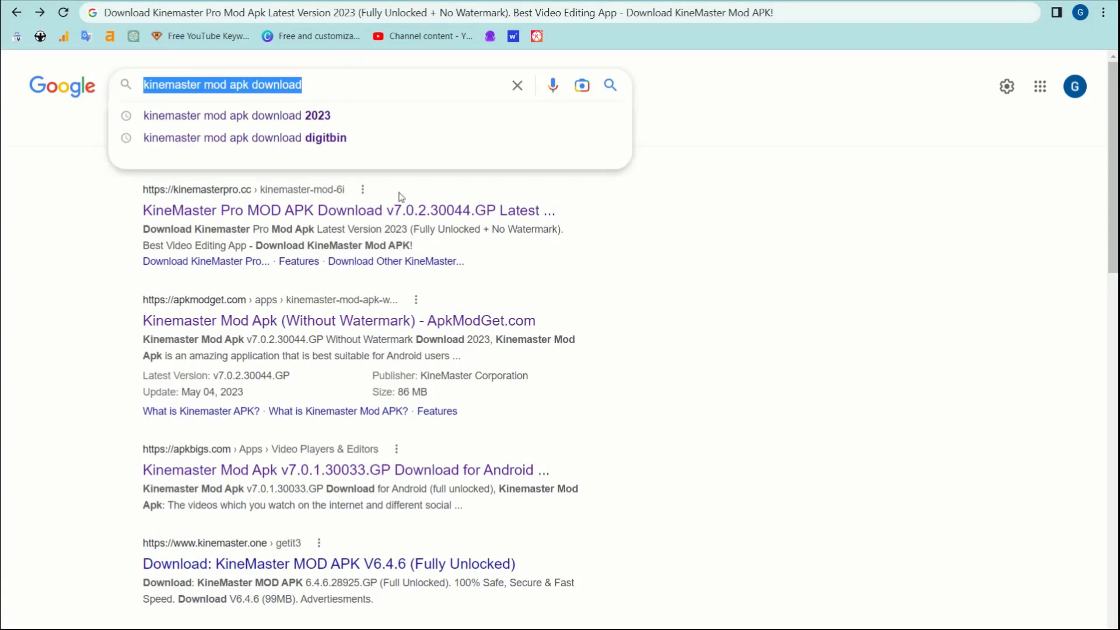
- Show the image results for "kinemaster mod apk download" along with the search filter options
{"action": "left_click", "coordinate": [727, 300]}
{"action": "left_click", "coordinate": [345, 131]}
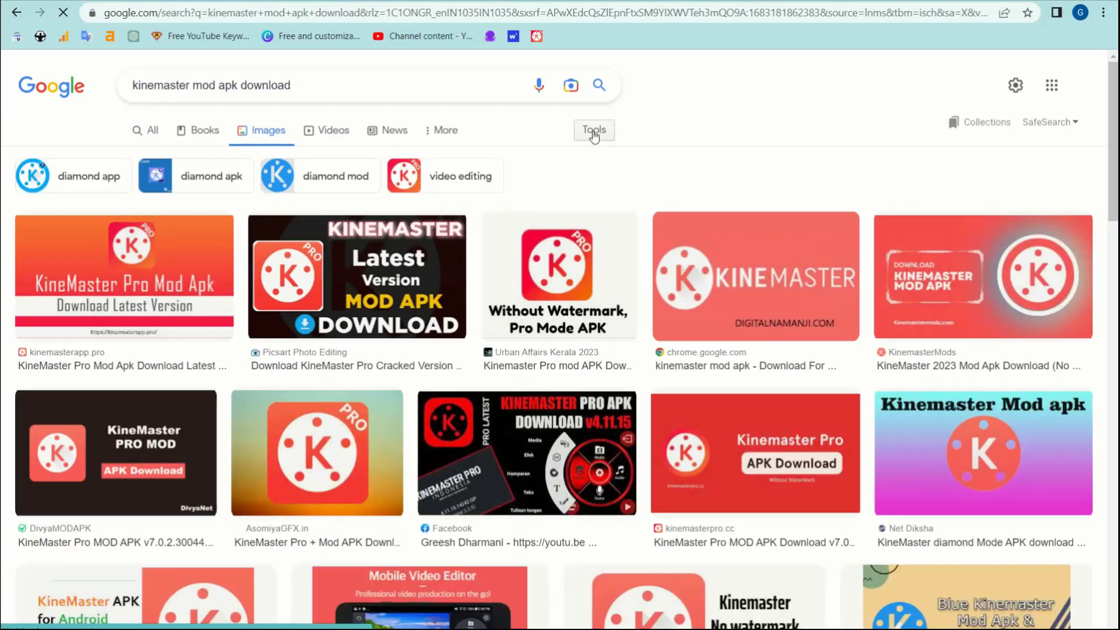
{"action": "left_click", "coordinate": [429, 131]}
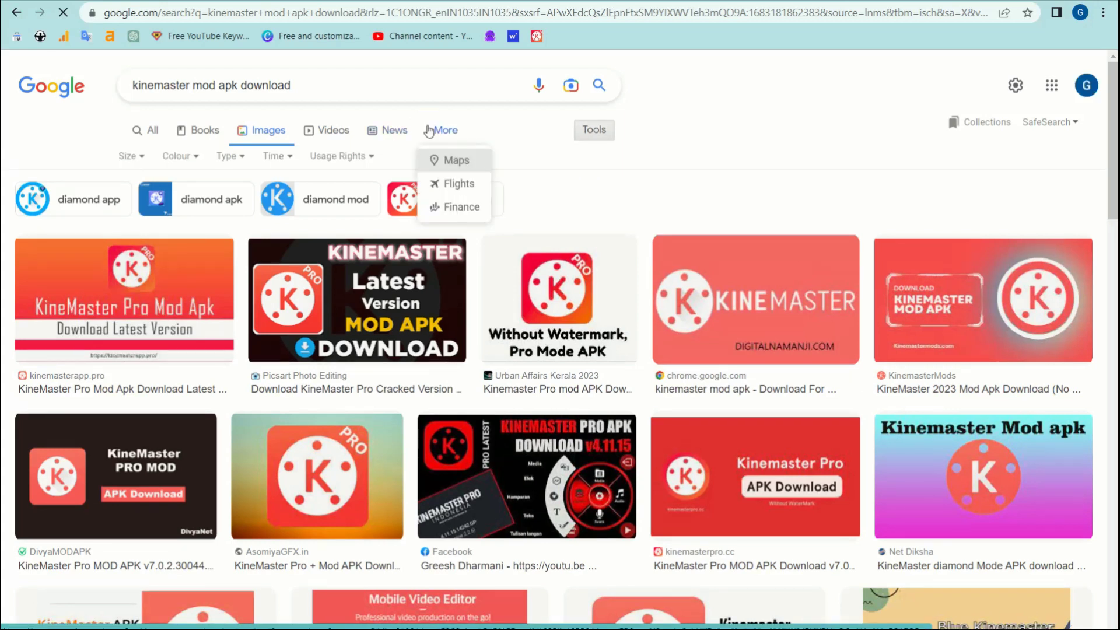
- Try limiting the image results to Creative Commons licences, and go back to the unfiltered results
{"action": "left_click", "coordinate": [336, 157]}
{"action": "left_click", "coordinate": [335, 155]}
{"action": "left_click", "coordinate": [346, 205]}
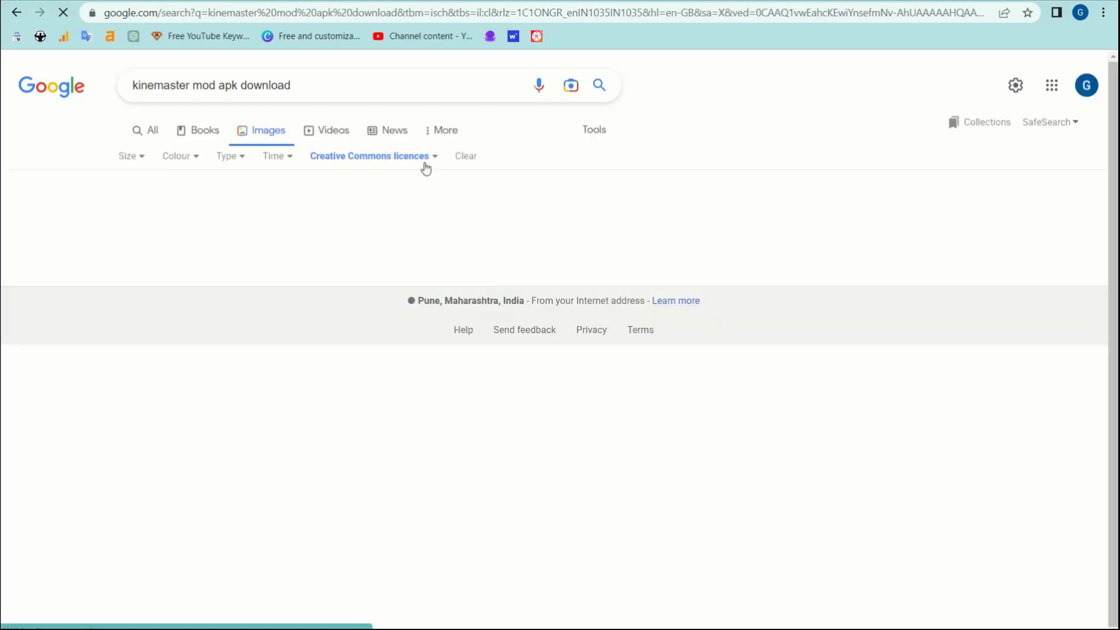
{"action": "scroll", "coordinate": [264, 315], "scroll_direction": "down", "scroll_amount": 1}
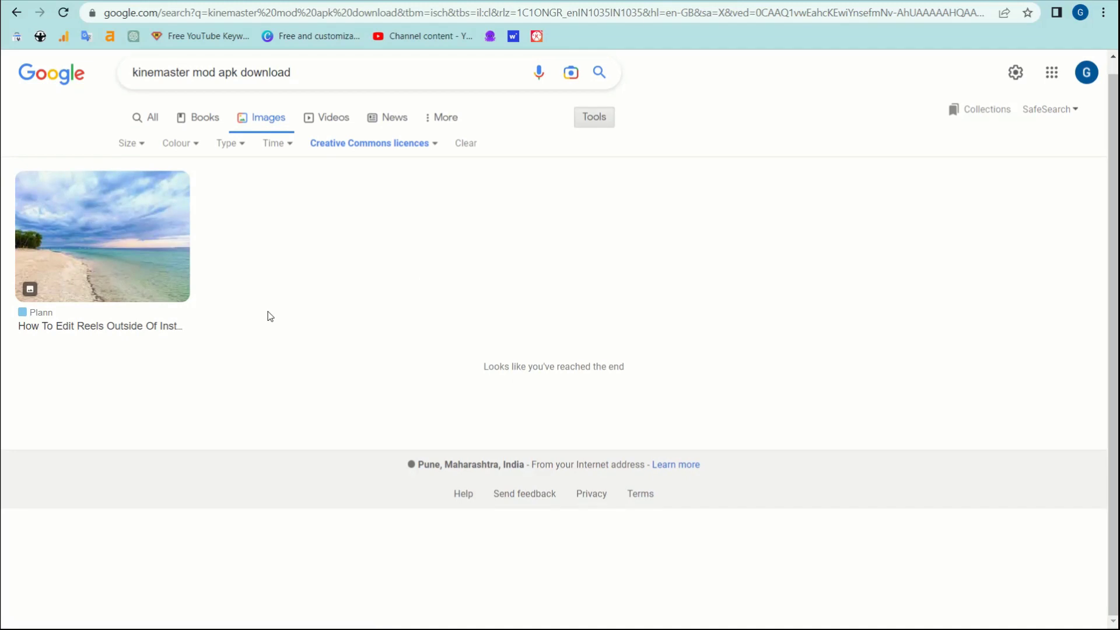
{"action": "key", "text": "alt+Left"}
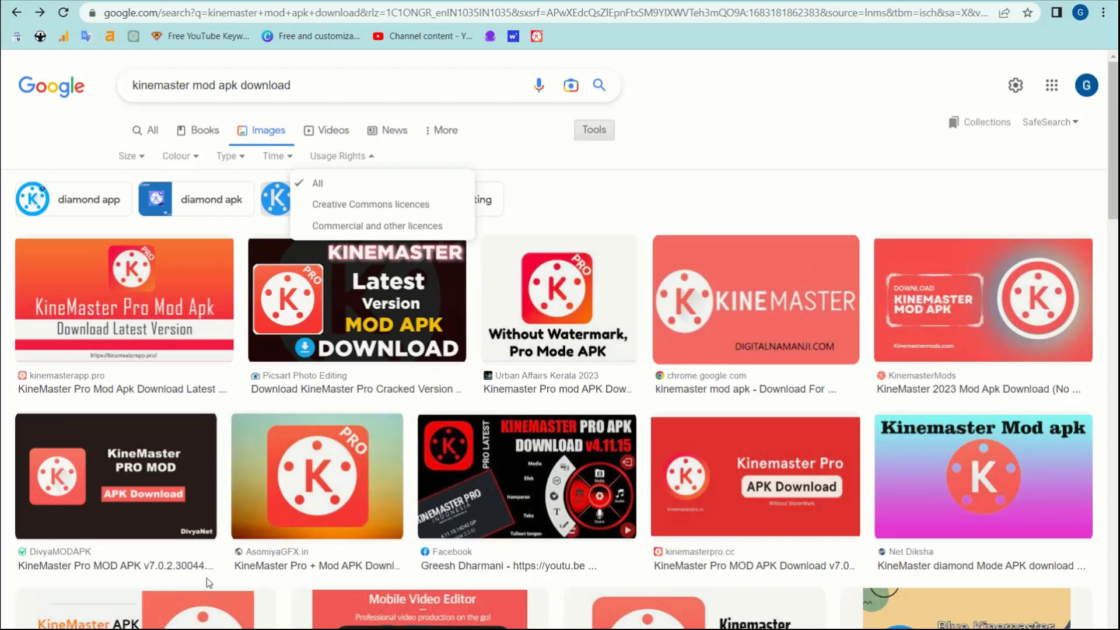
- Look through the KineMaster image results, previewing the DivyaMODAPK and AsomiyaGFX.in images and their related content for a suitable logo
{"action": "scroll", "coordinate": [101, 417], "scroll_direction": "down", "scroll_amount": 2}
{"action": "left_click", "coordinate": [101, 416]}
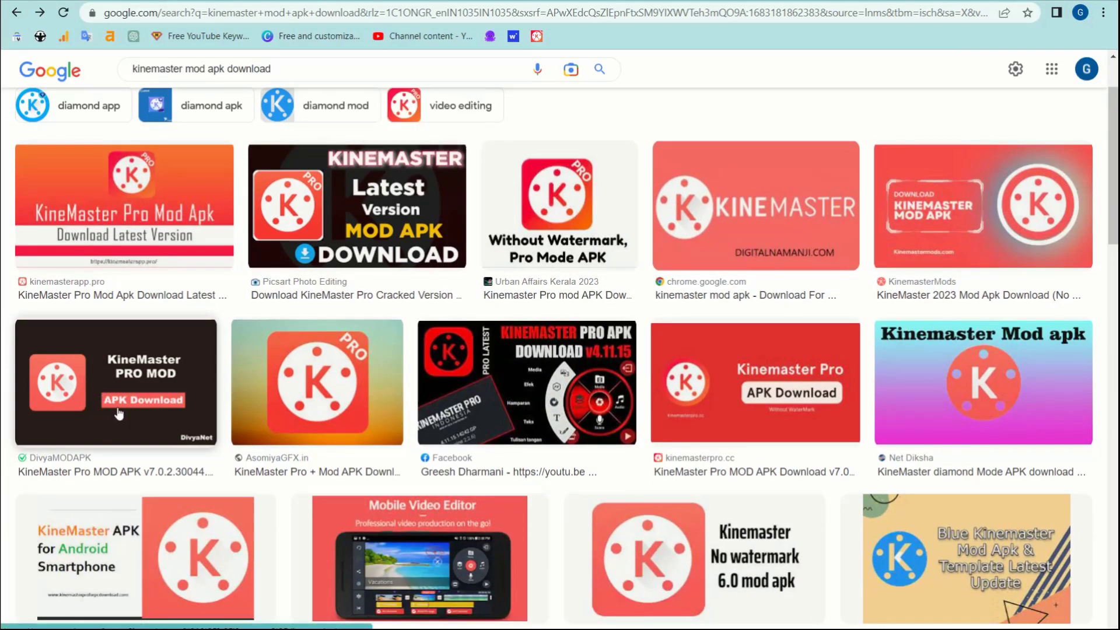
{"action": "left_click", "coordinate": [105, 379]}
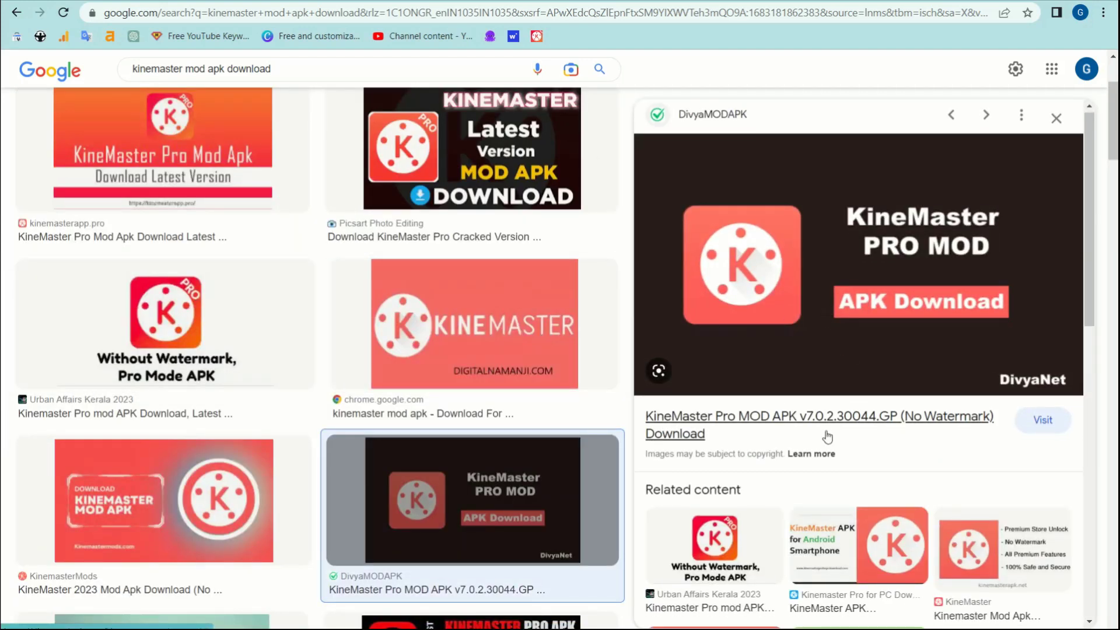
{"action": "scroll", "coordinate": [827, 432], "scroll_direction": "down", "scroll_amount": 3}
{"action": "scroll", "coordinate": [828, 435], "scroll_direction": "down", "scroll_amount": 5}
{"action": "scroll", "coordinate": [507, 514], "scroll_direction": "down", "scroll_amount": 1}
{"action": "scroll", "coordinate": [508, 514], "scroll_direction": "down", "scroll_amount": 2}
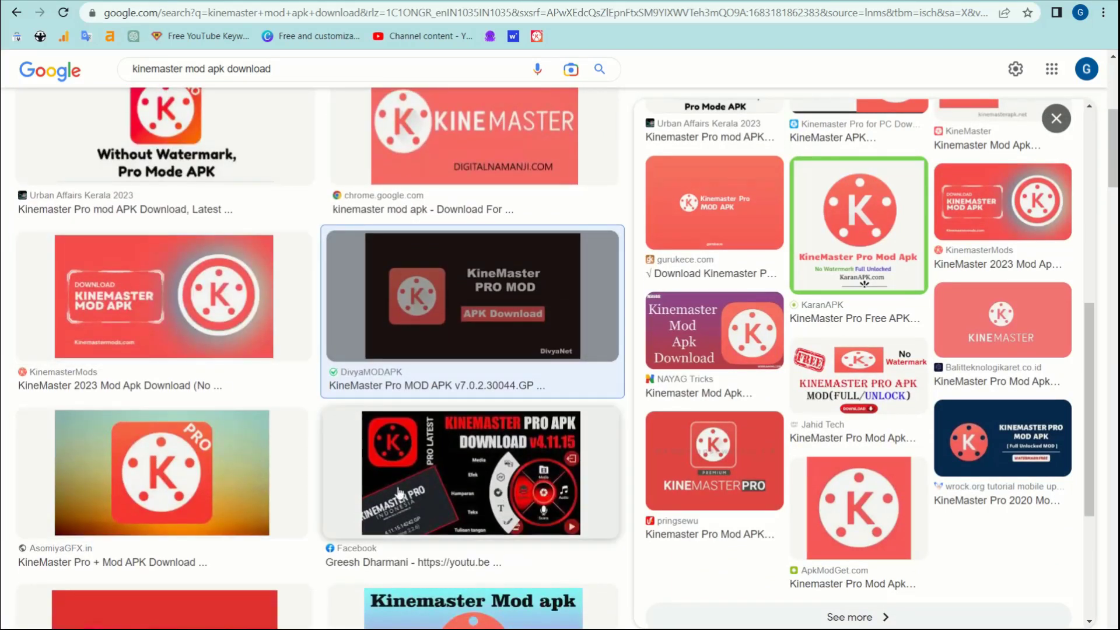
{"action": "left_click", "coordinate": [181, 458]}
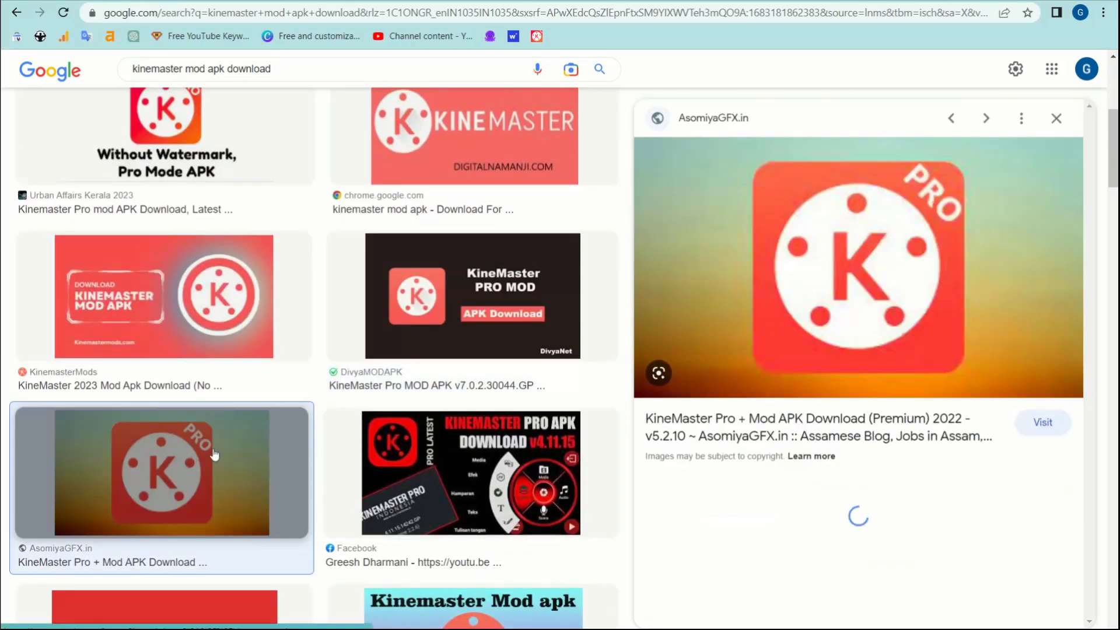
{"action": "scroll", "coordinate": [860, 353], "scroll_direction": "down", "scroll_amount": 4}
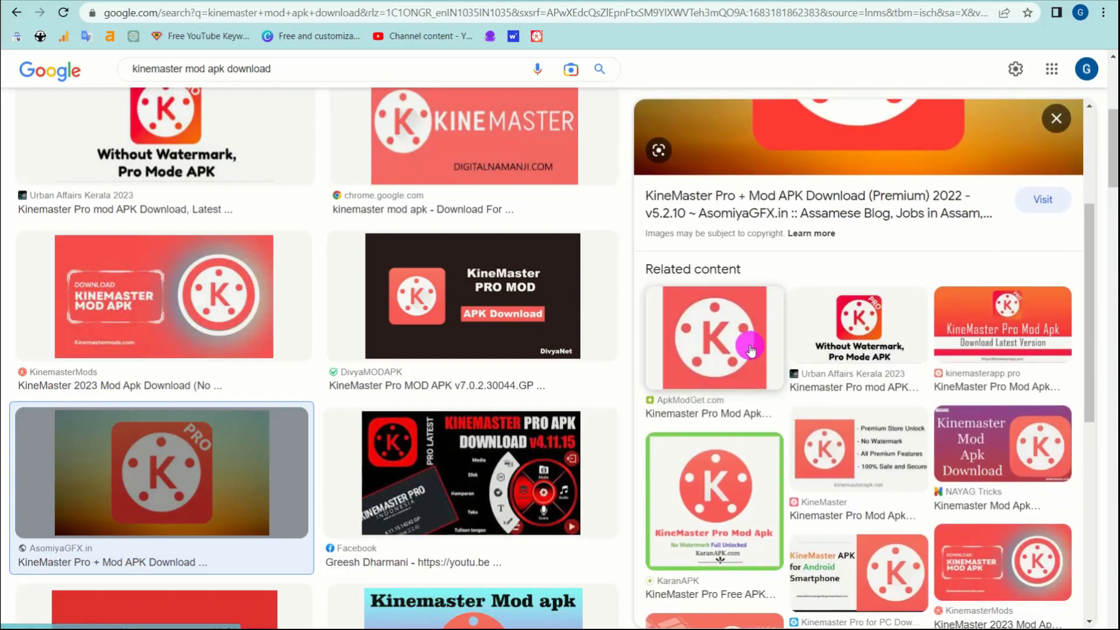
- Save the square KineMaster logo image from ApkModGet.com to the Downloads folder as kinemaster-pro-mod-apk in JPEG format
{"action": "left_click", "coordinate": [750, 349]}
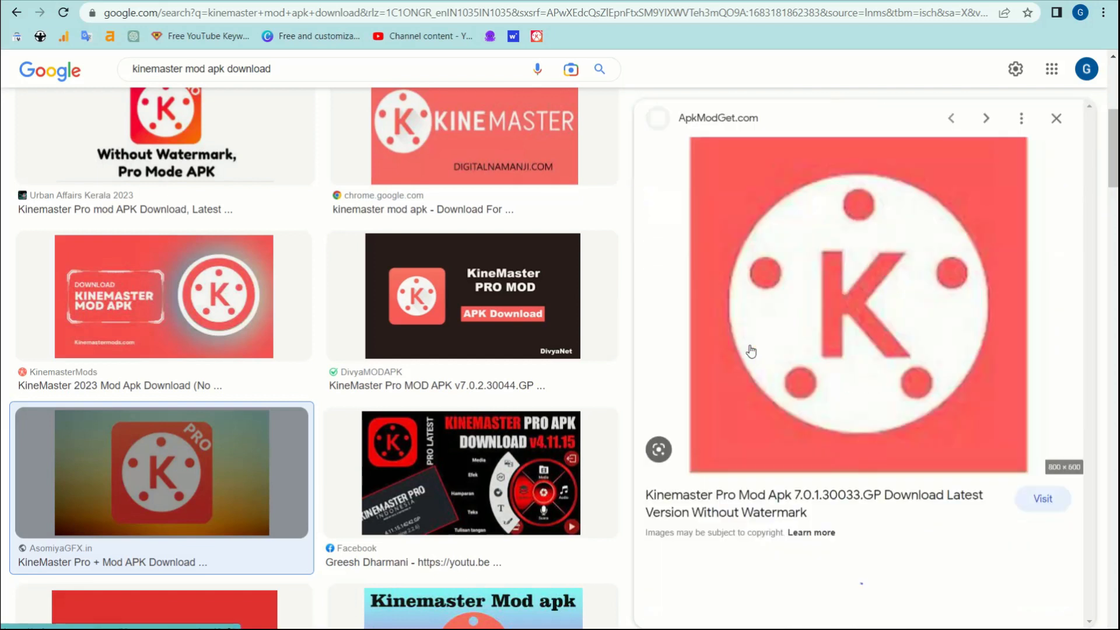
{"action": "right_click", "coordinate": [877, 253]}
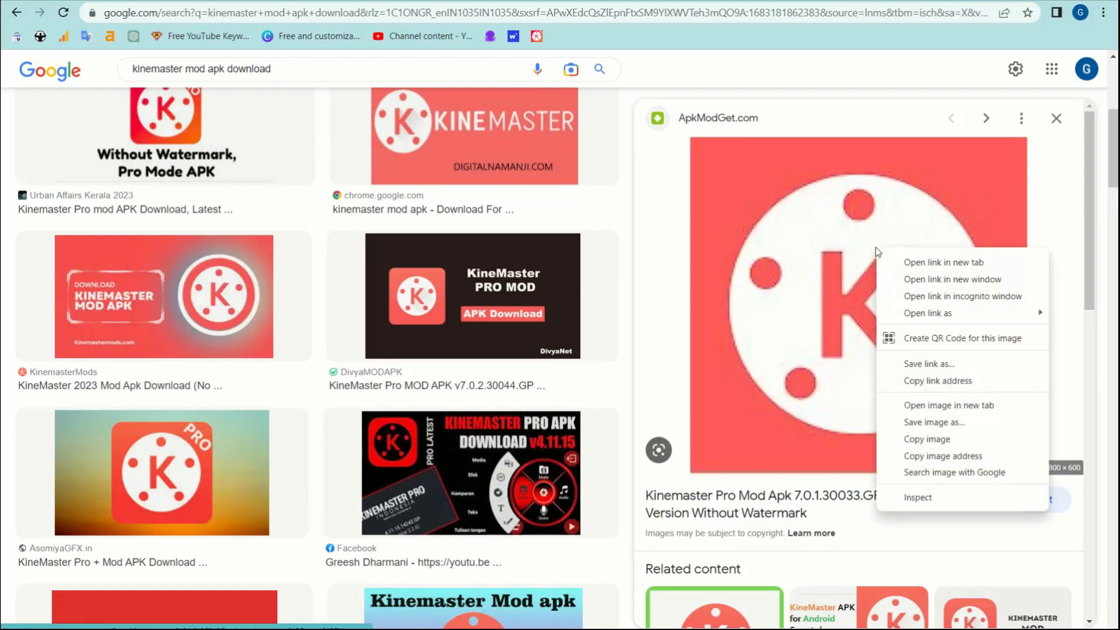
{"action": "left_click", "coordinate": [946, 422]}
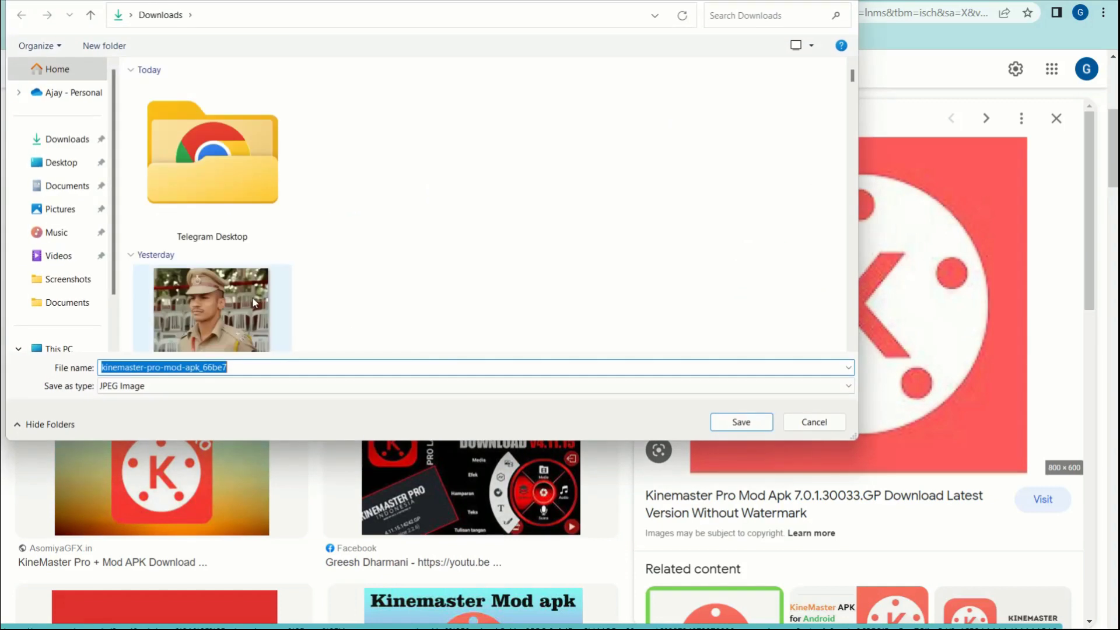
{"action": "left_click", "coordinate": [263, 367]}
{"action": "left_click_drag", "start_coordinate": [256, 367], "coordinate": [200, 368]}
{"action": "key", "text": "BackSpace"}
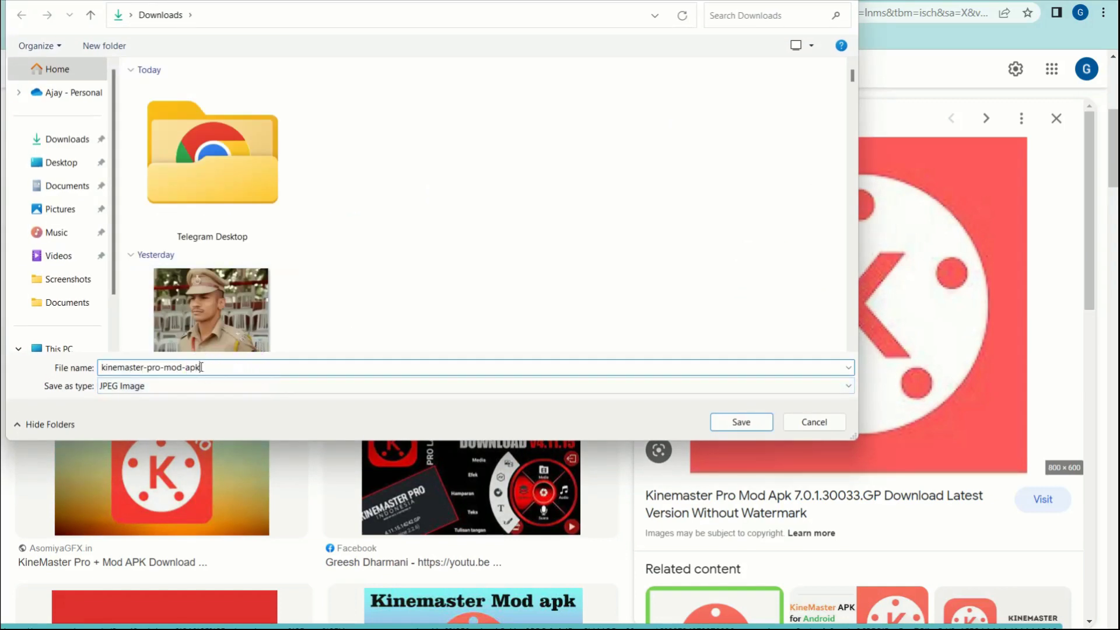
{"action": "key", "text": "Return"}
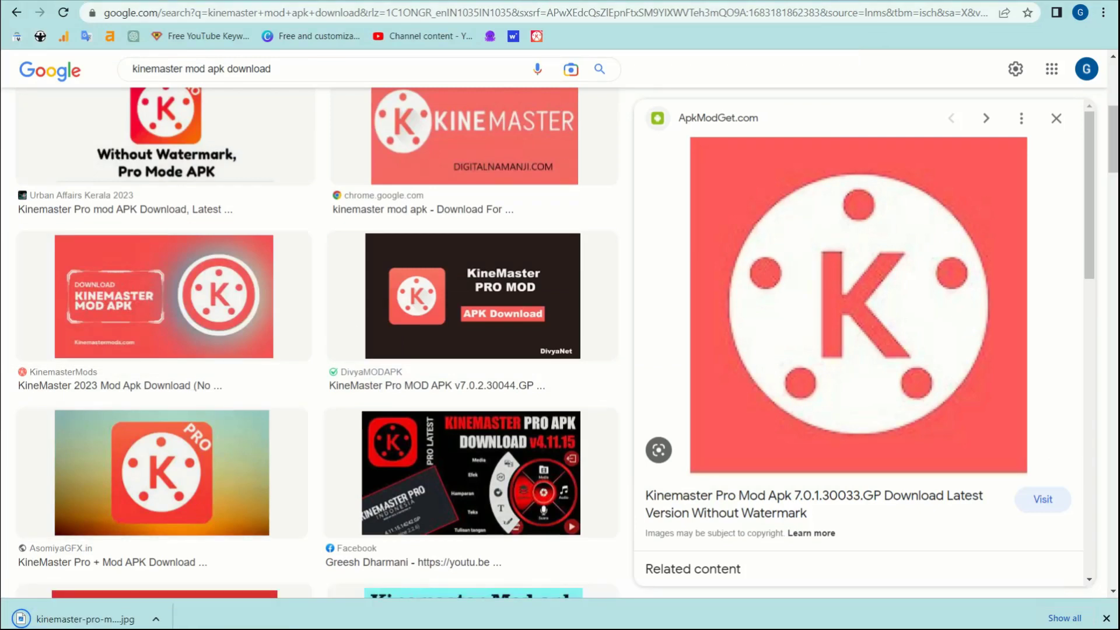
- Switch to the blank YouTube Thumbnail design in Canva and place the square KineMaster logo on its canvas
{"action": "key", "text": "ctrl+Tab"}
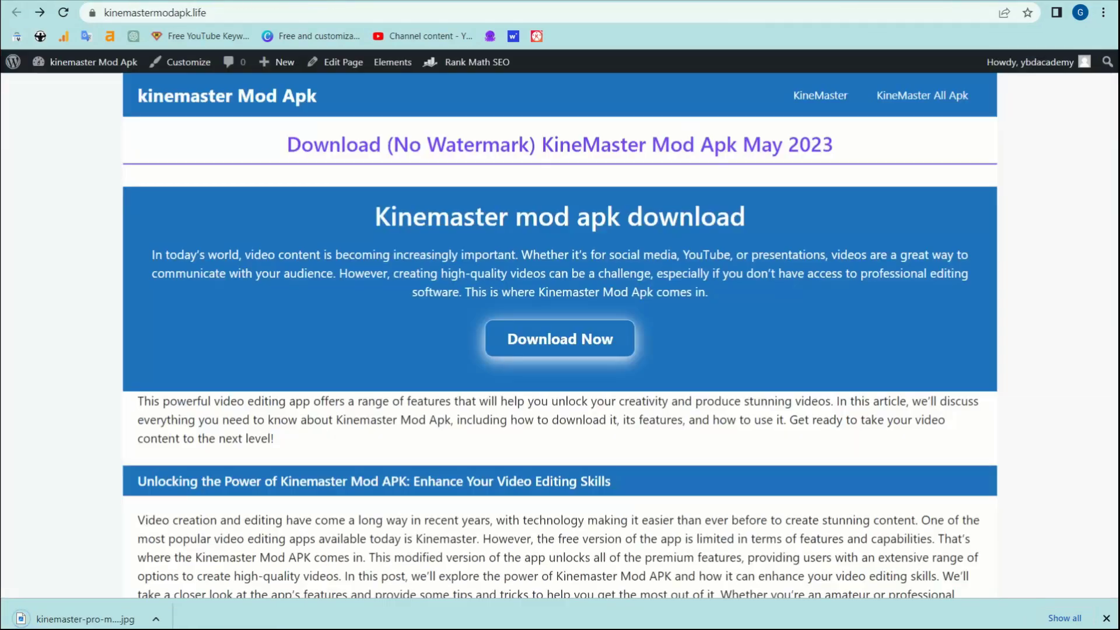
{"action": "key", "text": "ctrl+Tab"}
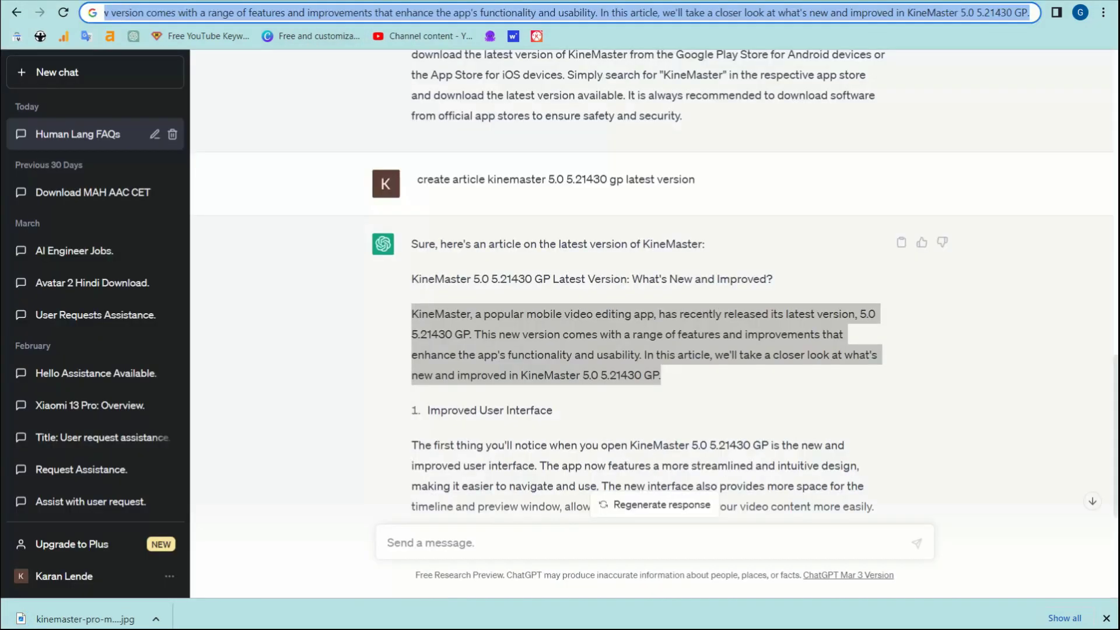
{"action": "key", "text": "ctrl+Tab"}
{"action": "left_click", "coordinate": [299, 29]}
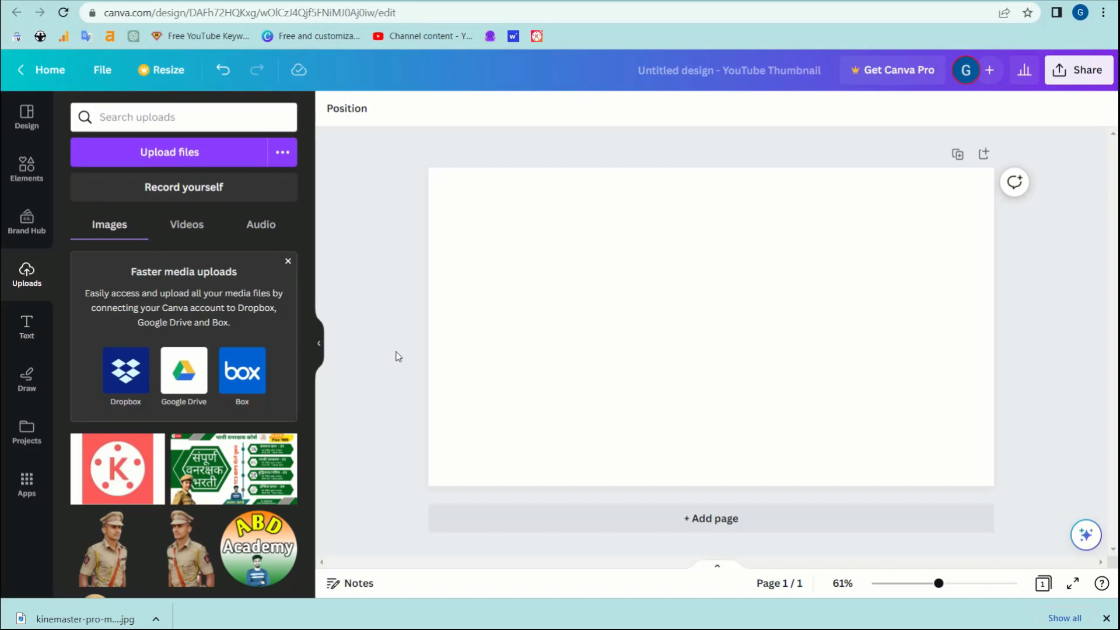
{"action": "left_click", "coordinate": [525, 333]}
{"action": "key", "text": "ctrl+v"}
{"action": "left_click_drag", "start_coordinate": [719, 350], "coordinate": [712, 333]}
{"action": "left_click", "coordinate": [806, 318]}
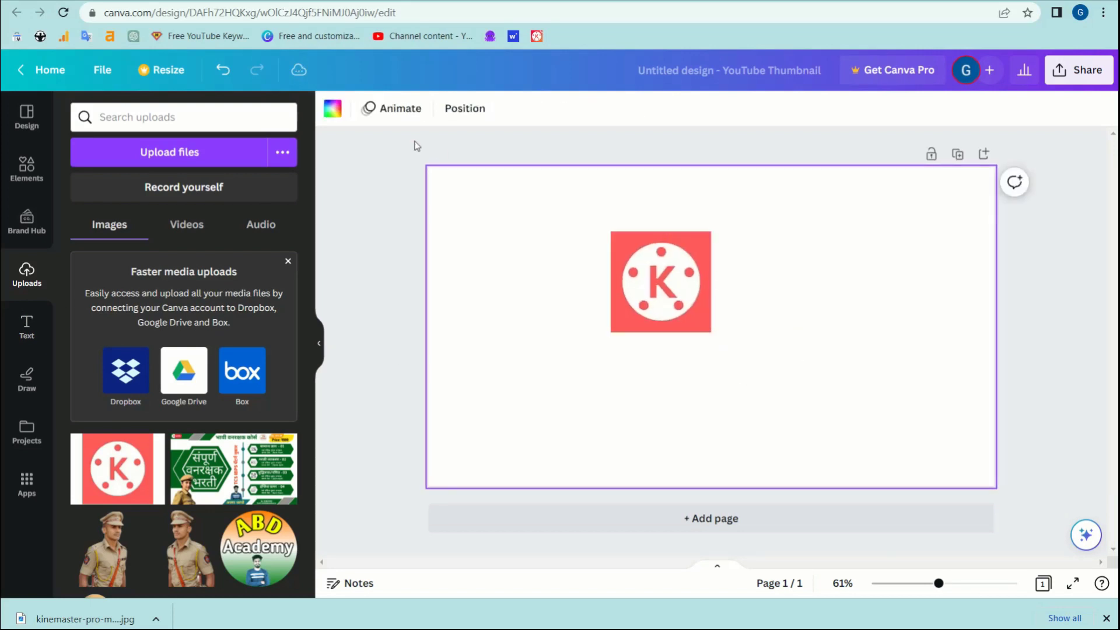
- Fill the thumbnail background with the default blue-to-purple gradient
{"action": "left_click", "coordinate": [333, 108]}
{"action": "scroll", "coordinate": [146, 467], "scroll_direction": "down", "scroll_amount": 2}
{"action": "scroll", "coordinate": [145, 509], "scroll_direction": "down", "scroll_amount": 3}
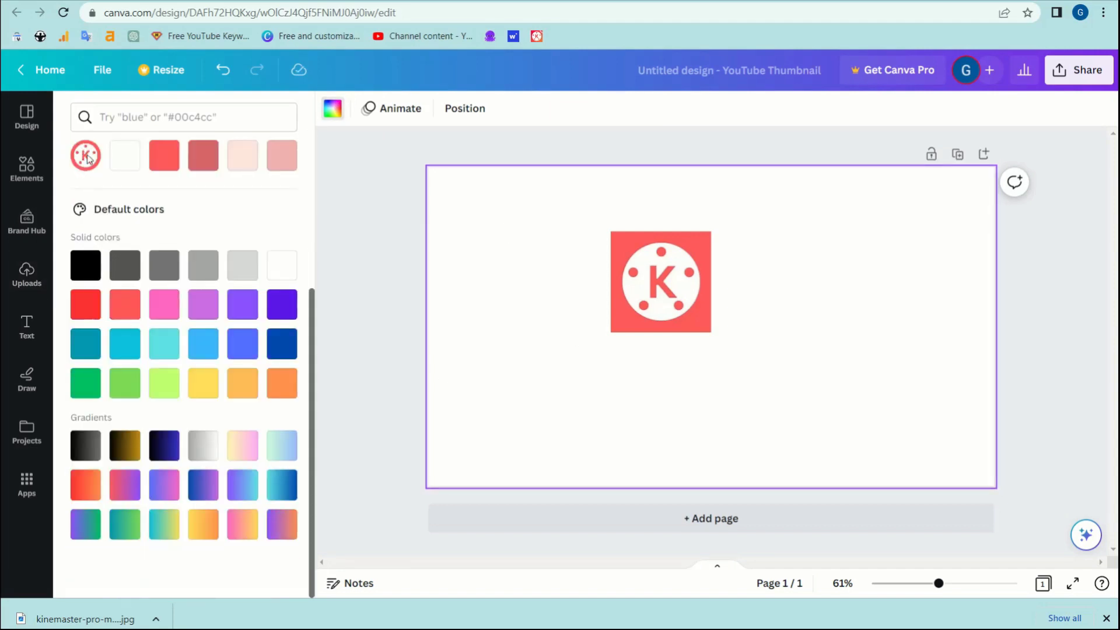
{"action": "left_click", "coordinate": [192, 491]}
- Enlarge the KineMaster logo and move it to the left side of the thumbnail at mid-height
{"action": "left_click", "coordinate": [685, 289]}
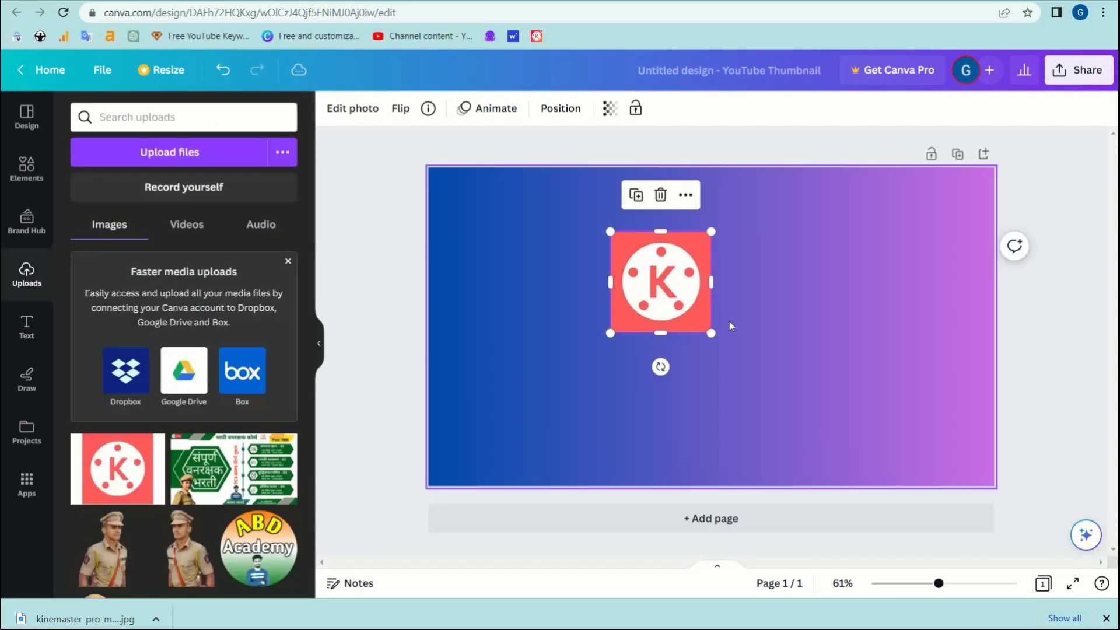
{"action": "left_click_drag", "start_coordinate": [719, 336], "coordinate": [762, 387]}
{"action": "left_click_drag", "start_coordinate": [729, 331], "coordinate": [536, 320]}
{"action": "left_click", "coordinate": [772, 302]}
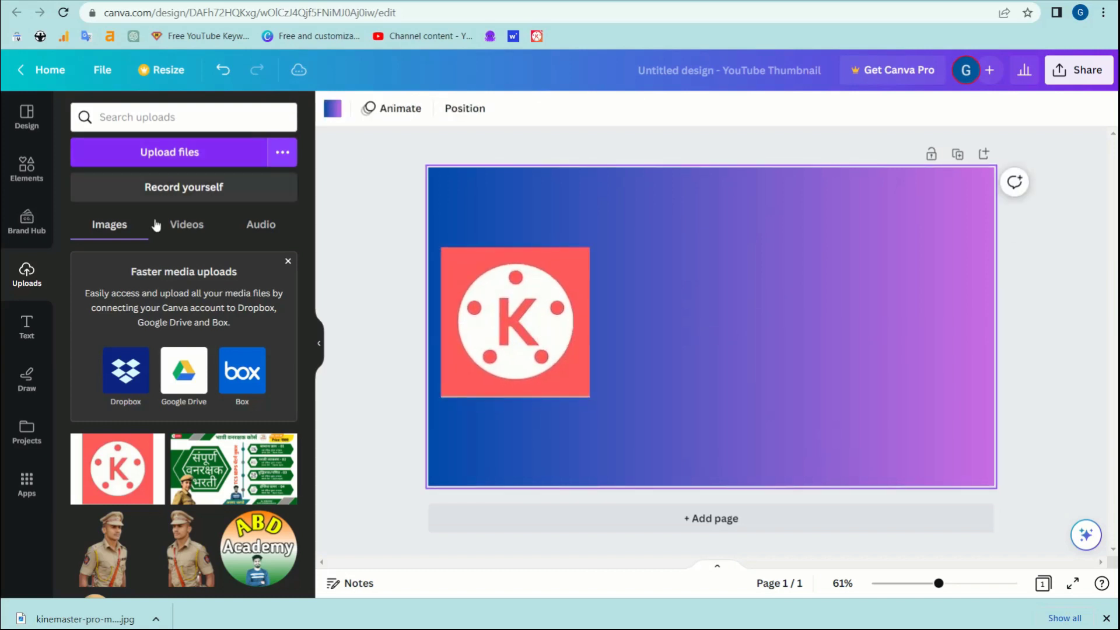
- Add the "FREE DELIVERY" text style to the thumbnail and shrink it to font size 147, beside the logo
{"action": "left_click", "coordinate": [35, 318]}
{"action": "scroll", "coordinate": [253, 449], "scroll_direction": "down", "scroll_amount": 1}
{"action": "scroll", "coordinate": [253, 450], "scroll_direction": "down", "scroll_amount": 3}
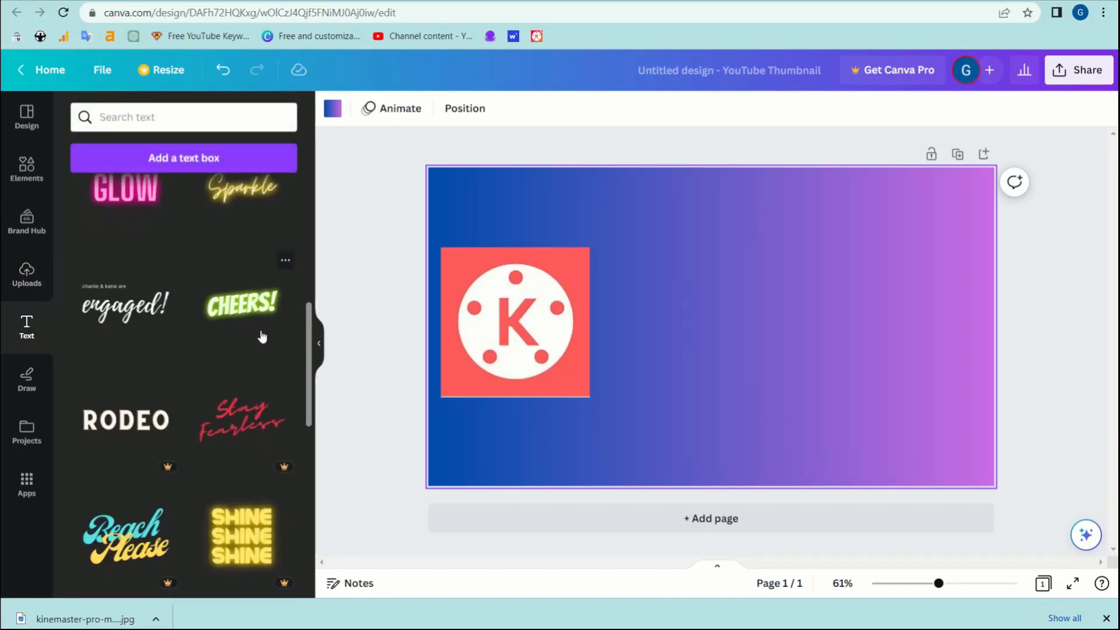
{"action": "left_click", "coordinate": [141, 423]}
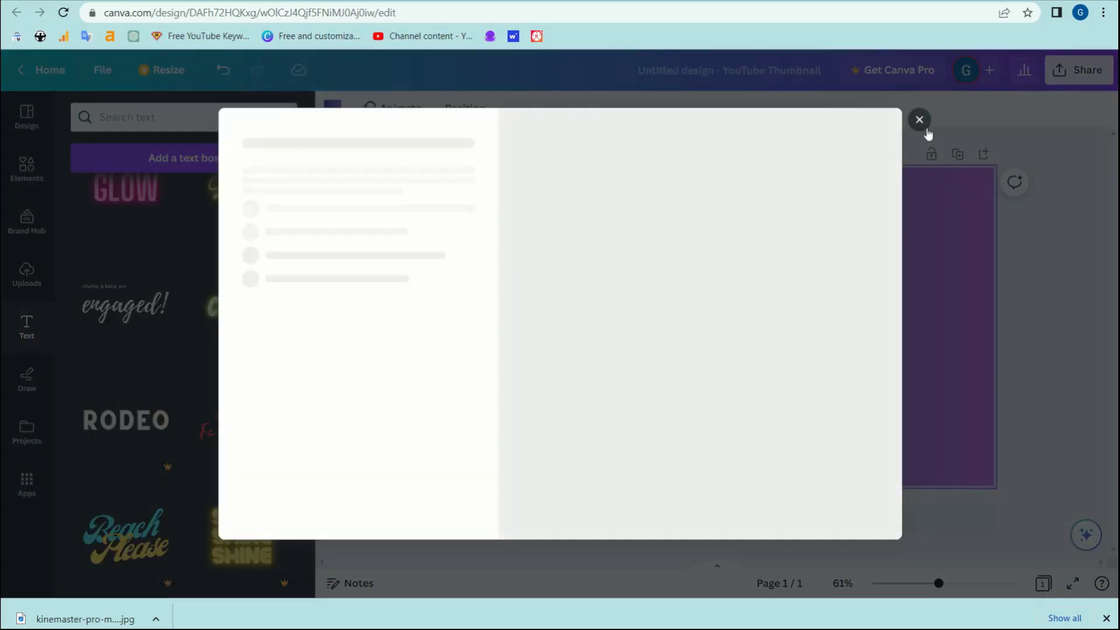
{"action": "left_click", "coordinate": [922, 123]}
{"action": "scroll", "coordinate": [231, 417], "scroll_direction": "down", "scroll_amount": 5}
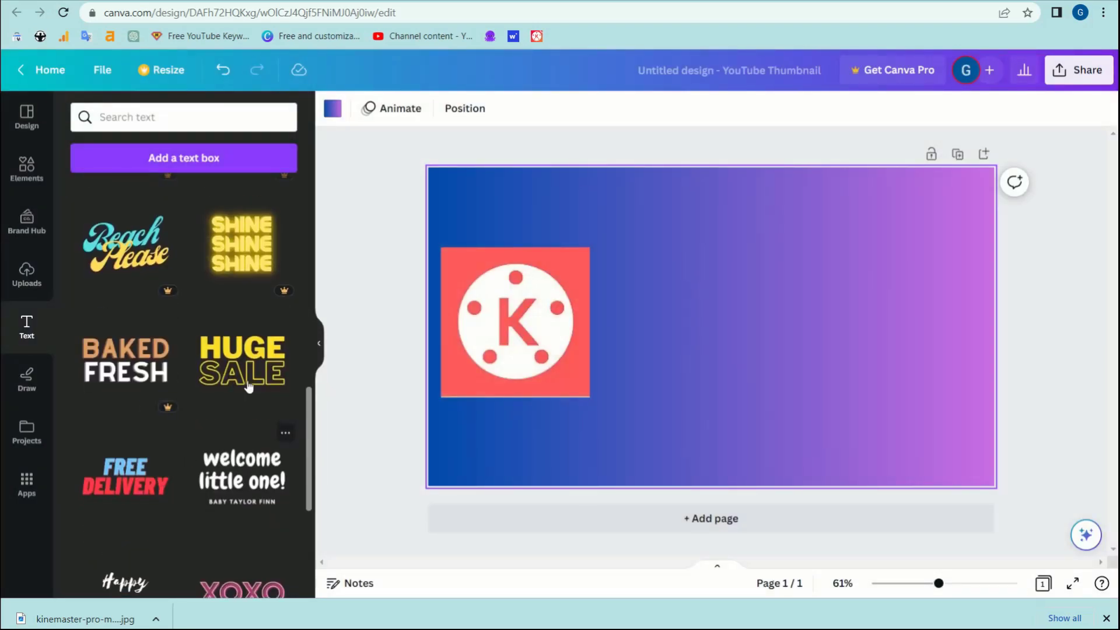
{"action": "scroll", "coordinate": [146, 467], "scroll_direction": "down", "scroll_amount": 1}
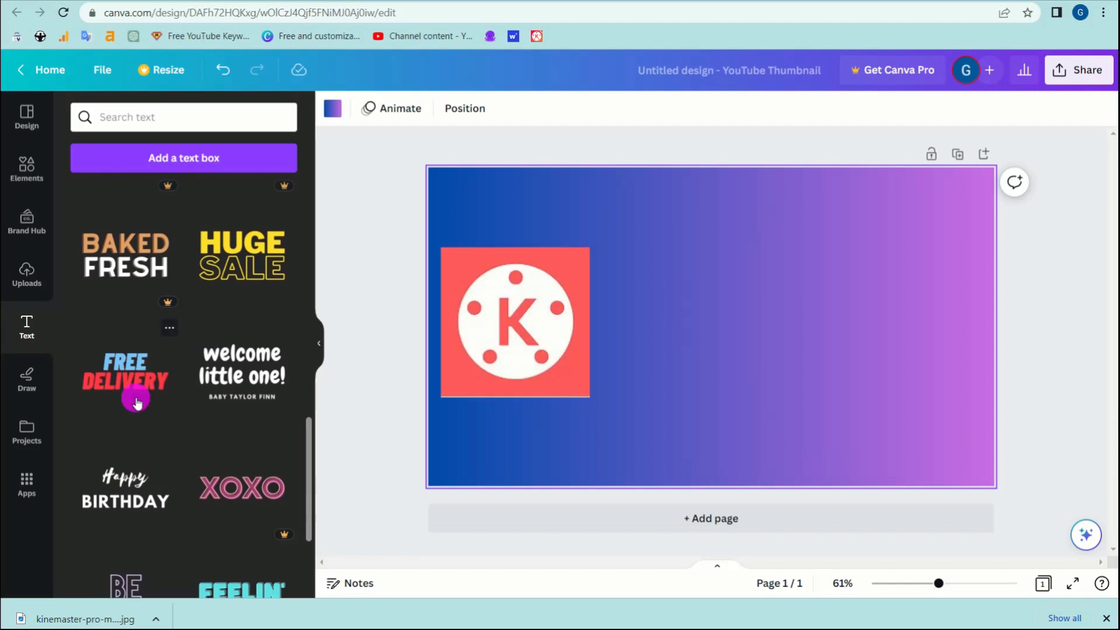
{"action": "left_click", "coordinate": [137, 401]}
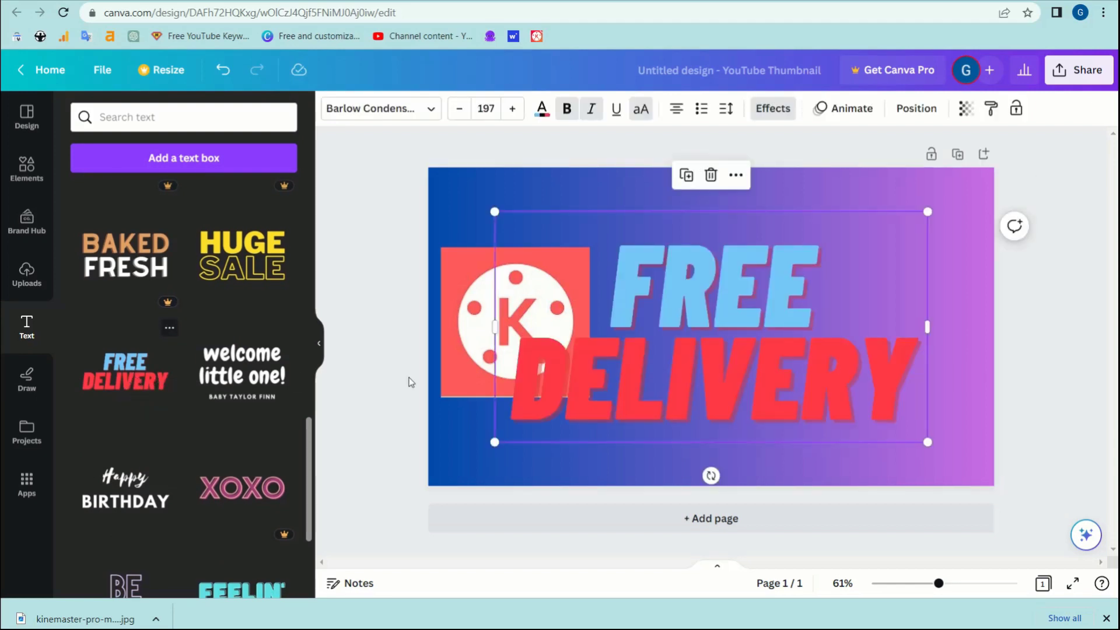
{"action": "left_click_drag", "start_coordinate": [504, 436], "coordinate": [604, 384]}
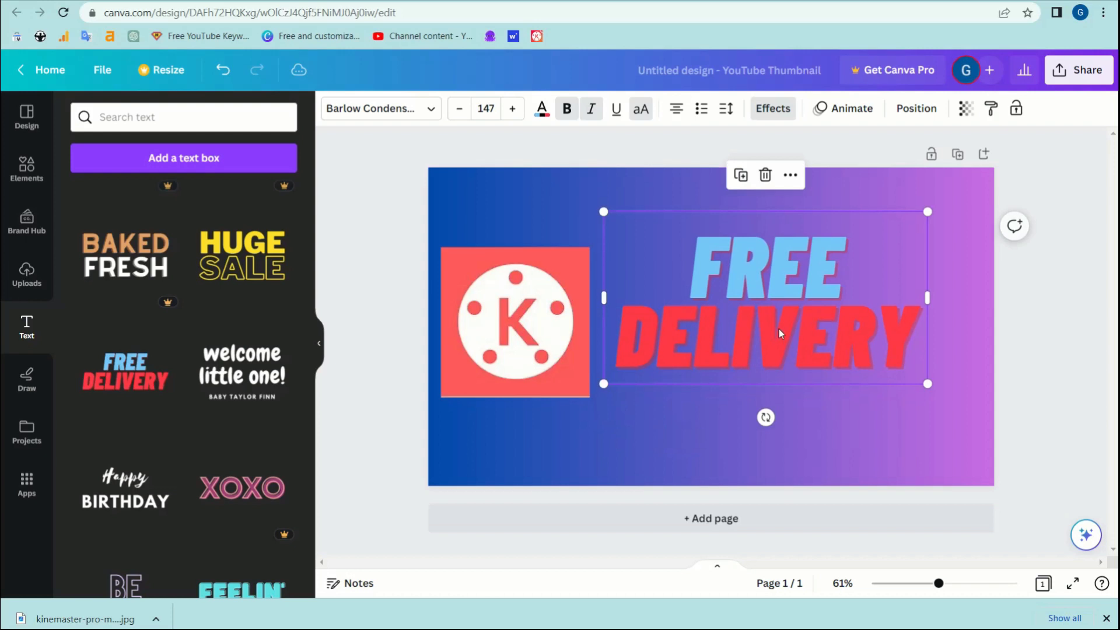
- Replace the word FREE in the thumbnail's heading with DOWNLOAD
{"action": "double_click", "coordinate": [820, 269]}
{"action": "type", "text": "D"}
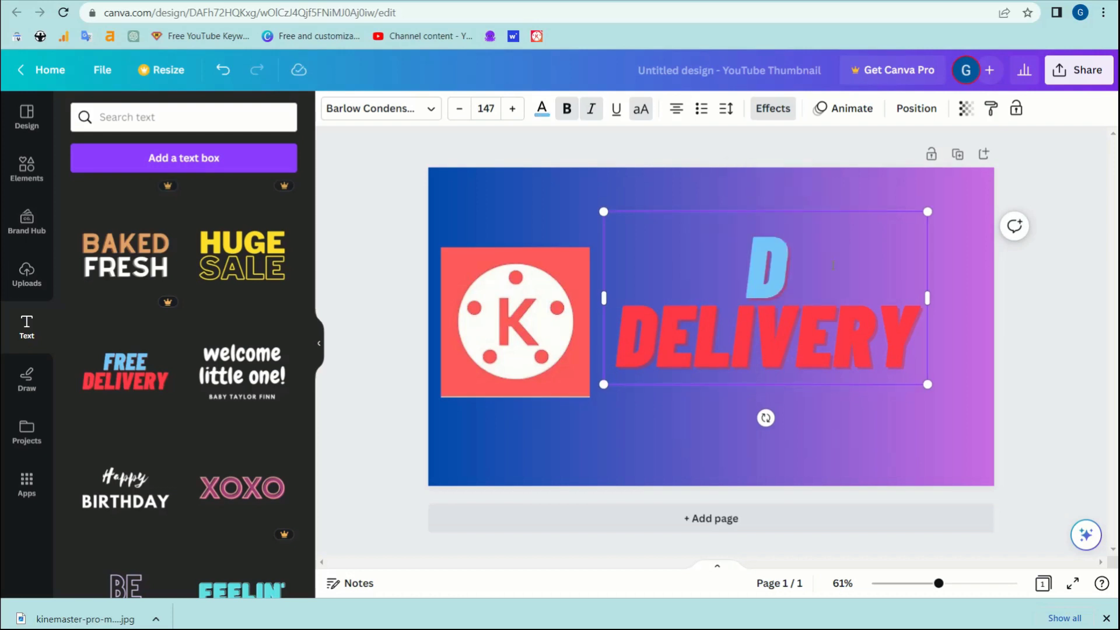
{"action": "type", "text": "OWN DEL"}
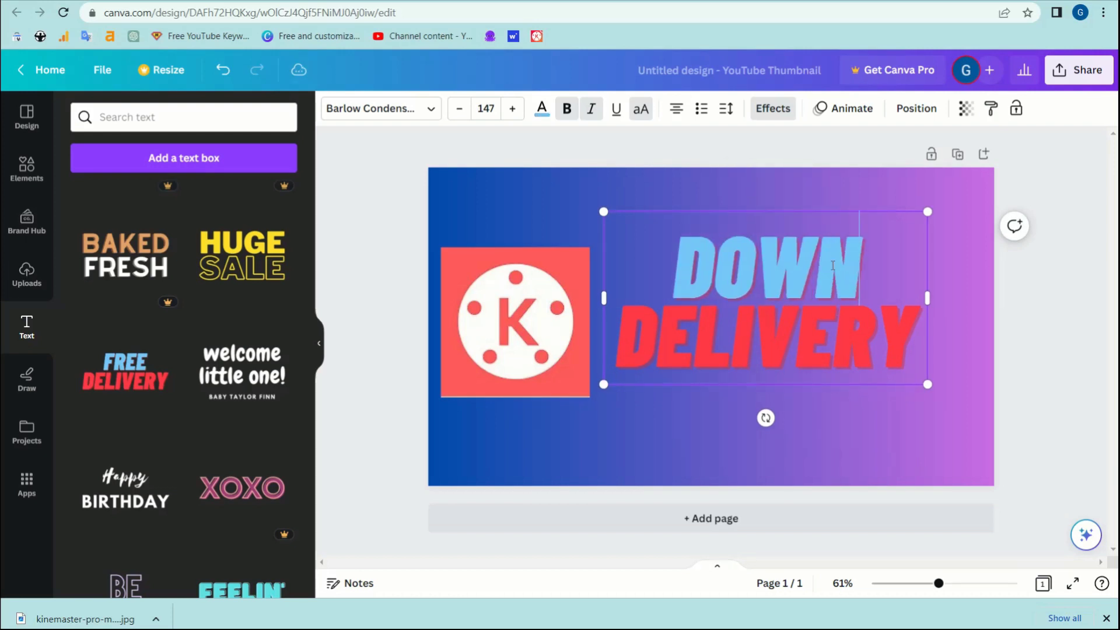
{"action": "key", "text": "BackSpace"}
{"action": "type", "text": "LOAD"}
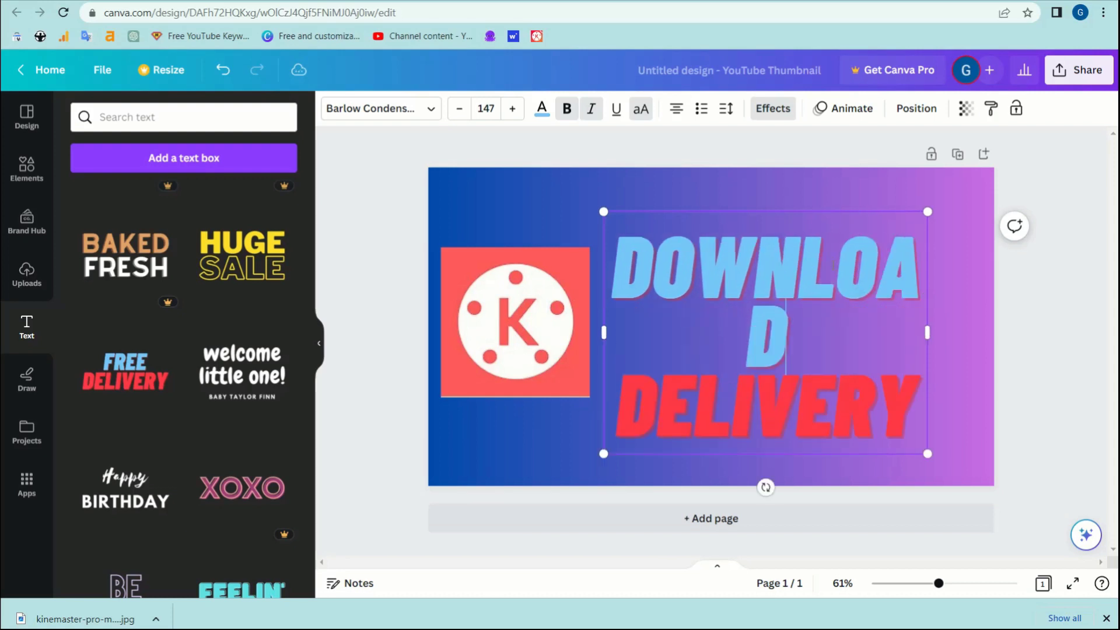
- Widen the heading's text box so DOWNLOAD fits on one line, and replace DELIVERY with KINEMASTER APK
{"action": "left_click_drag", "start_coordinate": [927, 330], "coordinate": [652, 352]}
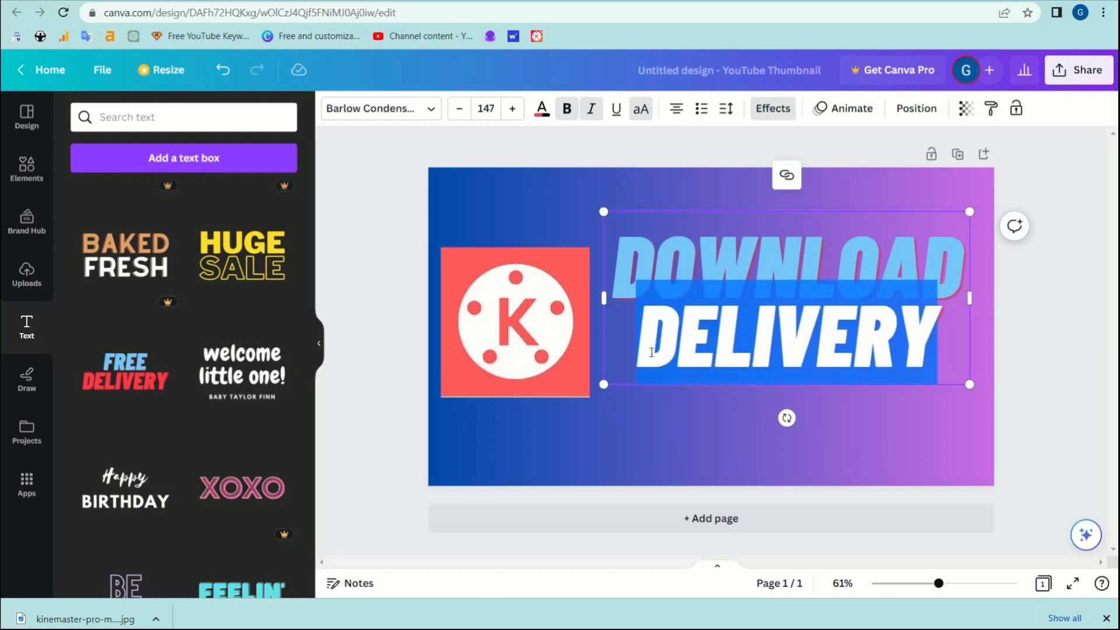
{"action": "type", "text": "KINE"}
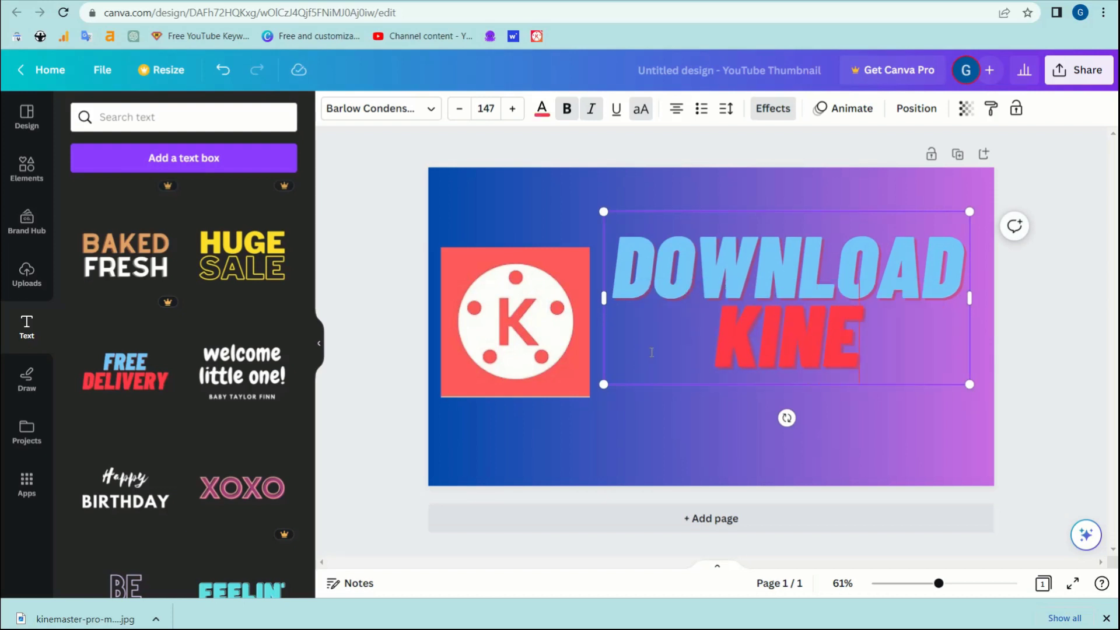
{"action": "type", "text": "MASTER"}
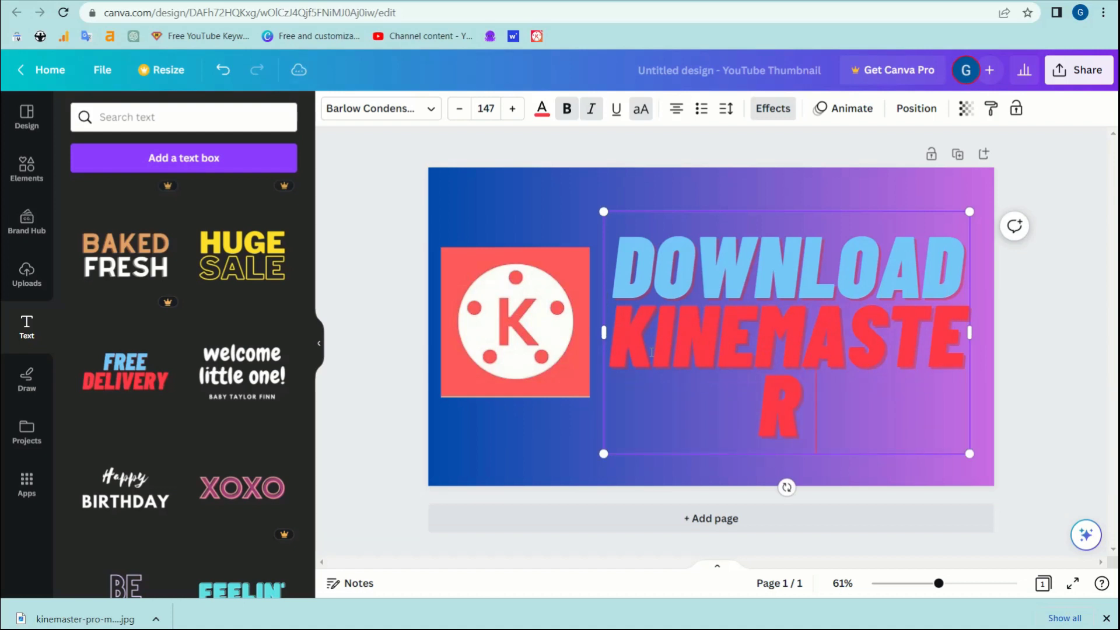
{"action": "type", "text": " APK"}
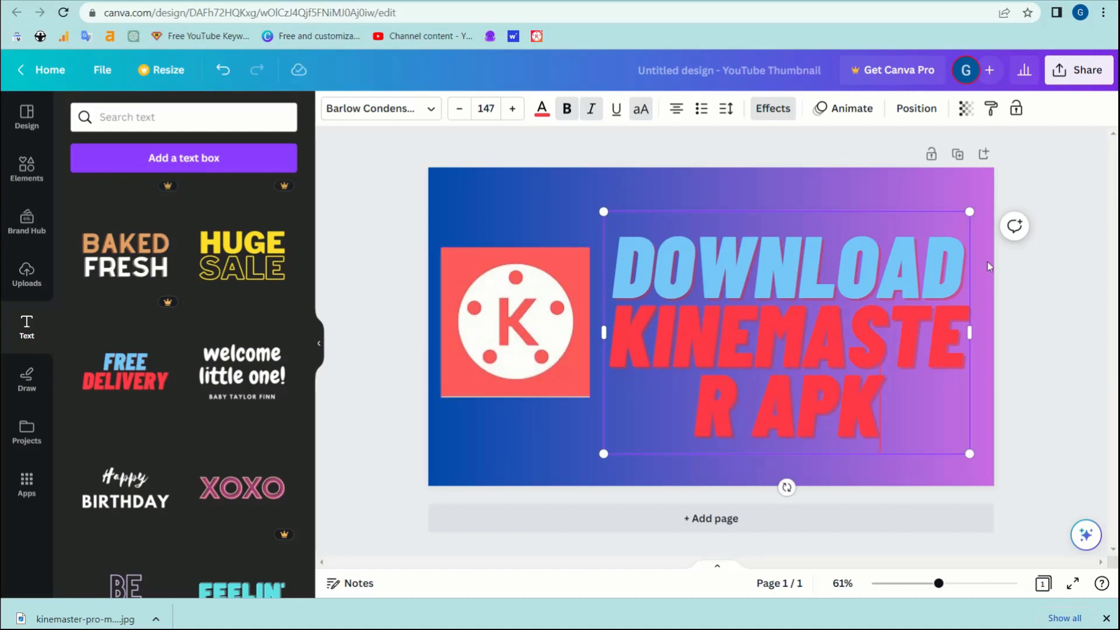
- Widen the heading's text box, then scale the heading down to font size 123 beside the logo
{"action": "left_click_drag", "start_coordinate": [969, 330], "coordinate": [1042, 327]}
{"action": "left_click_drag", "start_coordinate": [1042, 452], "coordinate": [964, 425]}
{"action": "left_click", "coordinate": [903, 457]}
- Recolor KINEMASTER APK in the thumbnail's heading to white
{"action": "left_click", "coordinate": [733, 331]}
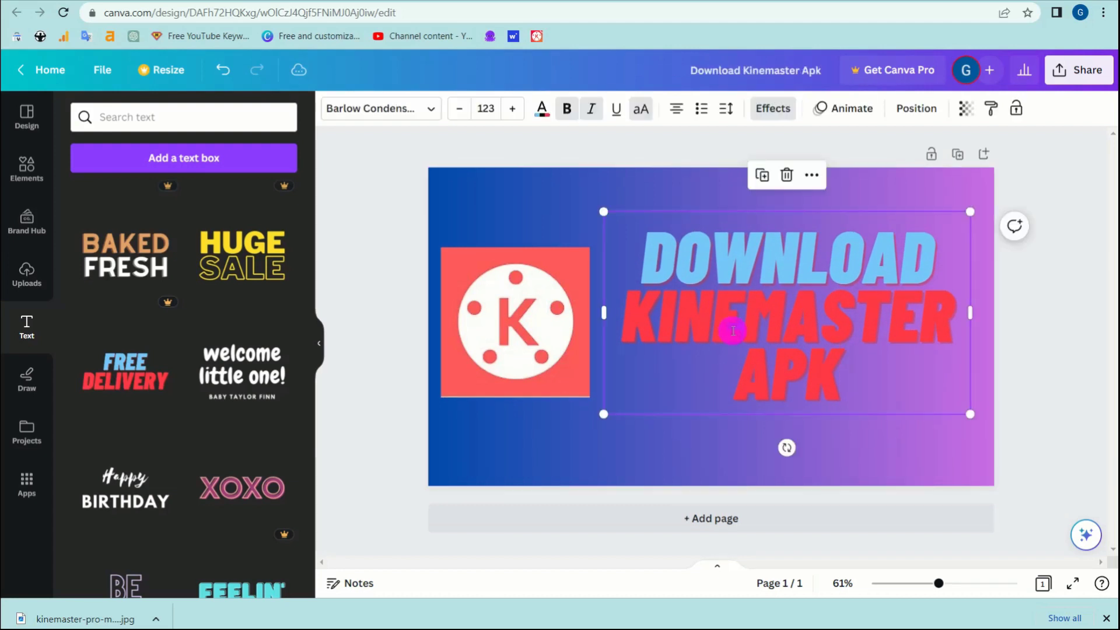
{"action": "double_click", "coordinate": [734, 331]}
{"action": "left_click", "coordinate": [542, 108]}
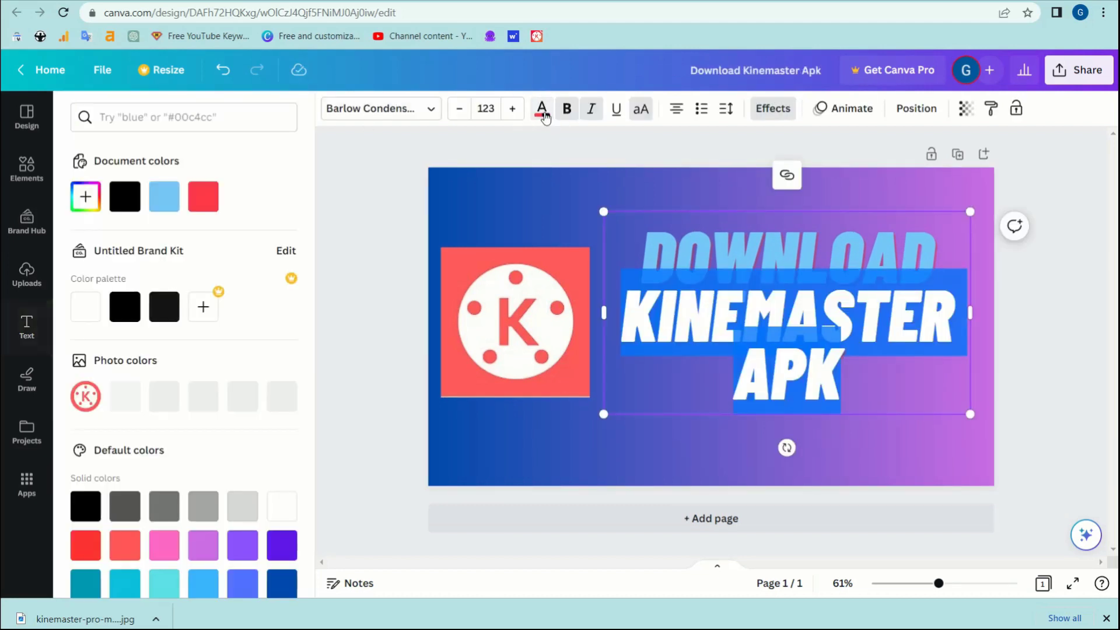
{"action": "scroll", "coordinate": [170, 429], "scroll_direction": "down", "scroll_amount": 2}
{"action": "left_click", "coordinate": [279, 453]}
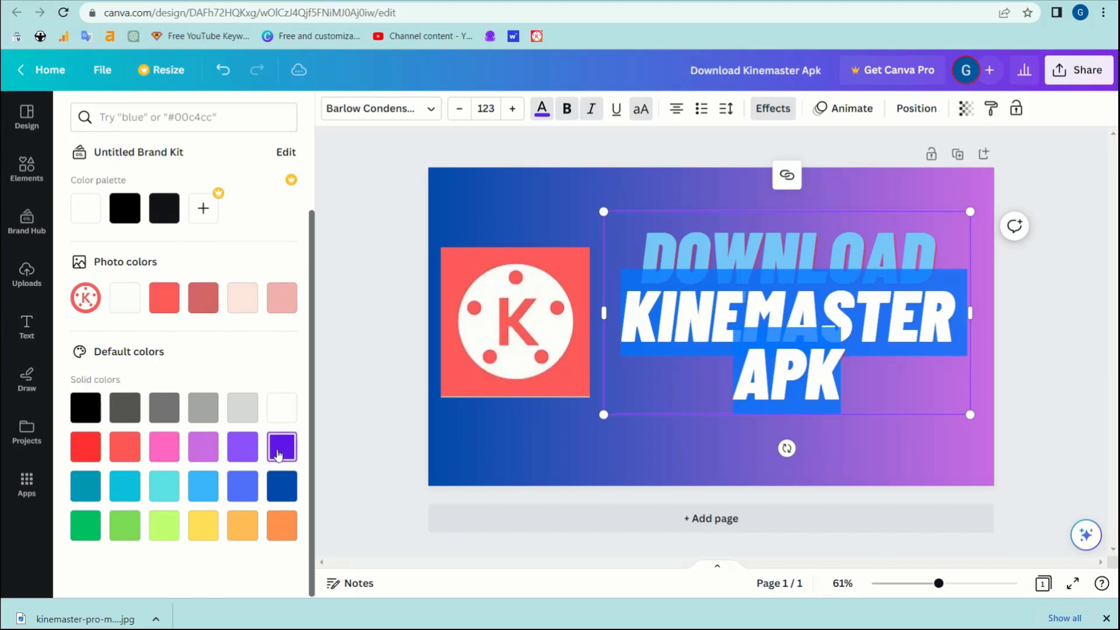
{"action": "left_click", "coordinate": [281, 488]}
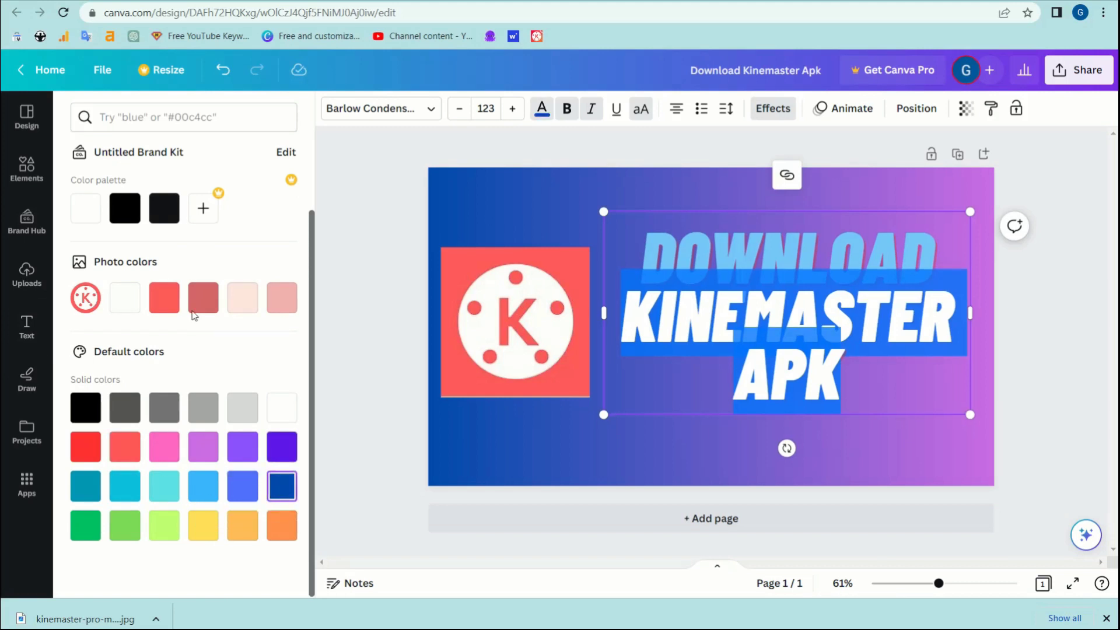
{"action": "left_click", "coordinate": [85, 208]}
{"action": "left_click", "coordinate": [663, 445]}
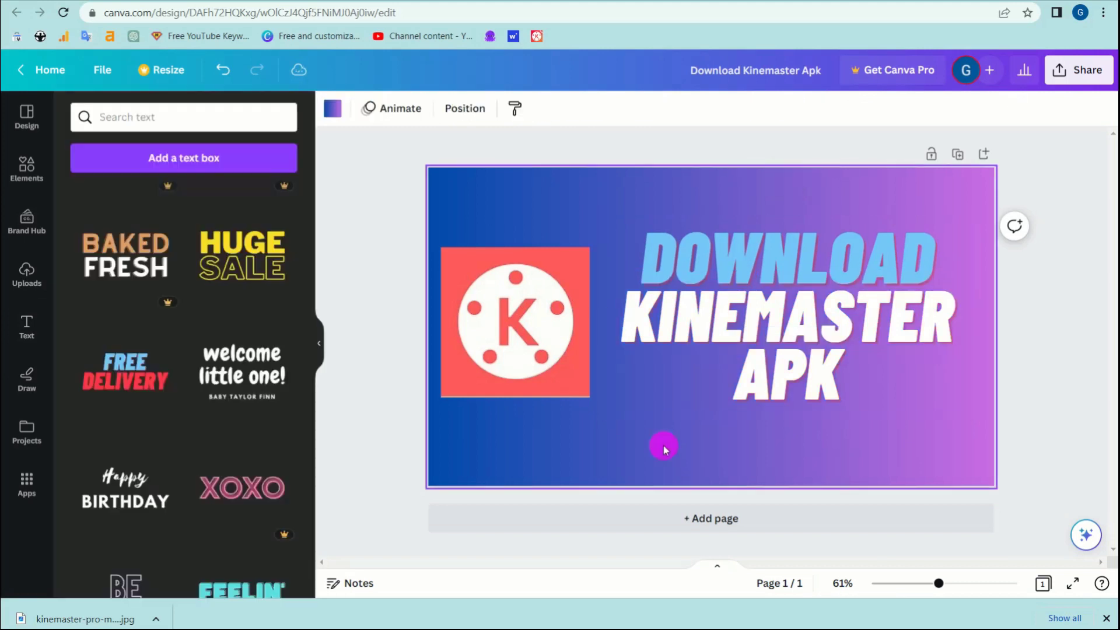
- Recolor the word DOWNLOAD in the thumbnail's heading to red
{"action": "left_click", "coordinate": [886, 230]}
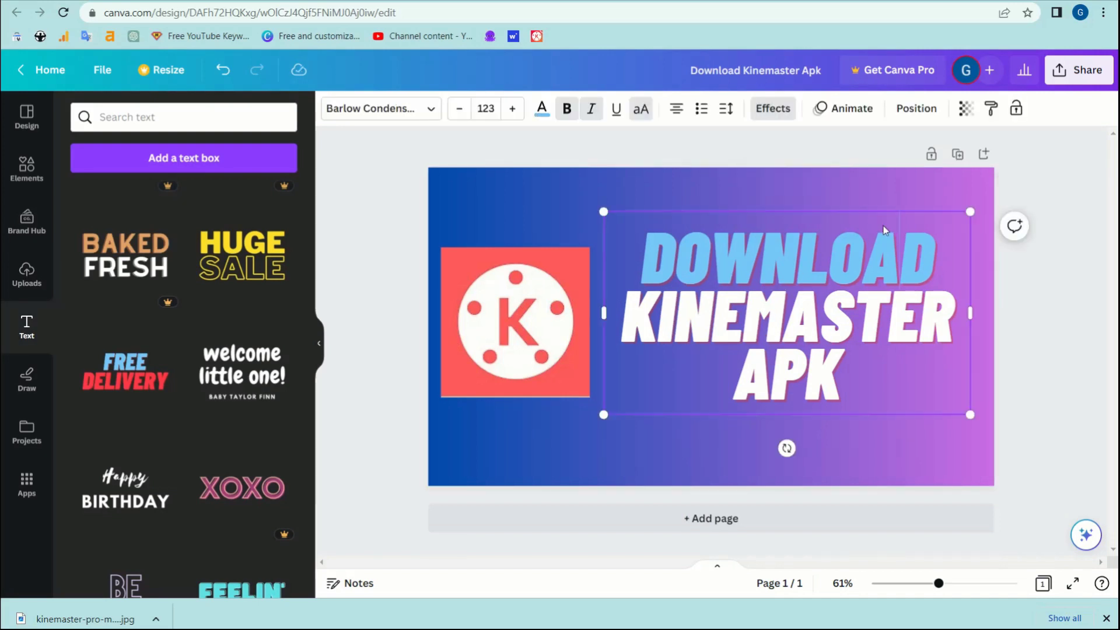
{"action": "double_click", "coordinate": [859, 243]}
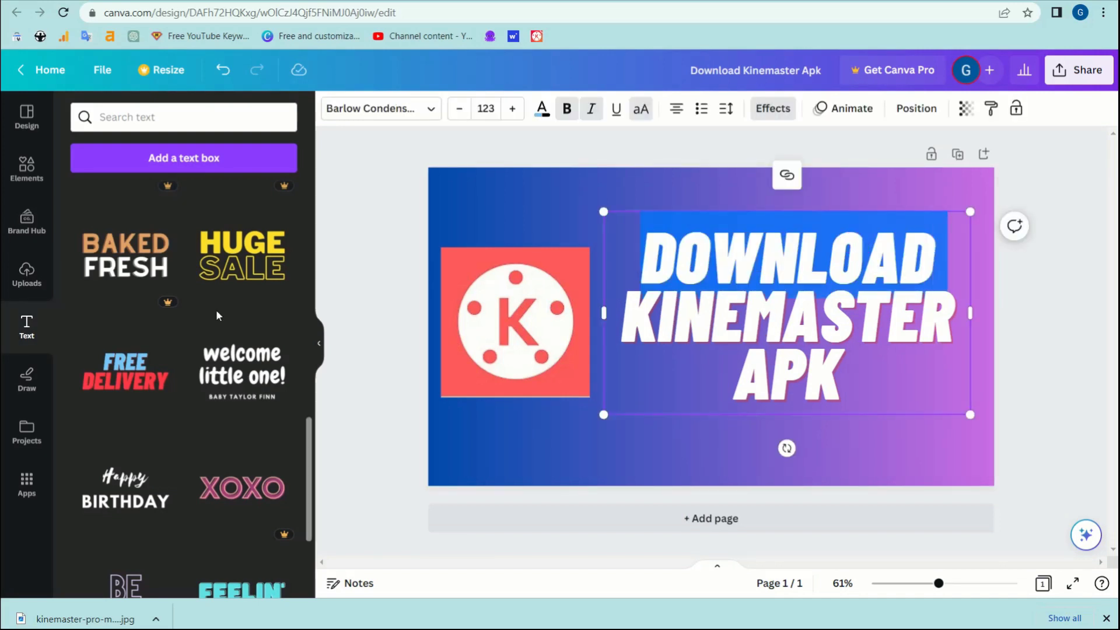
{"action": "left_click", "coordinate": [541, 111]}
{"action": "scroll", "coordinate": [189, 460], "scroll_direction": "down", "scroll_amount": 2}
{"action": "left_click", "coordinate": [82, 447]}
{"action": "left_click", "coordinate": [551, 428]}
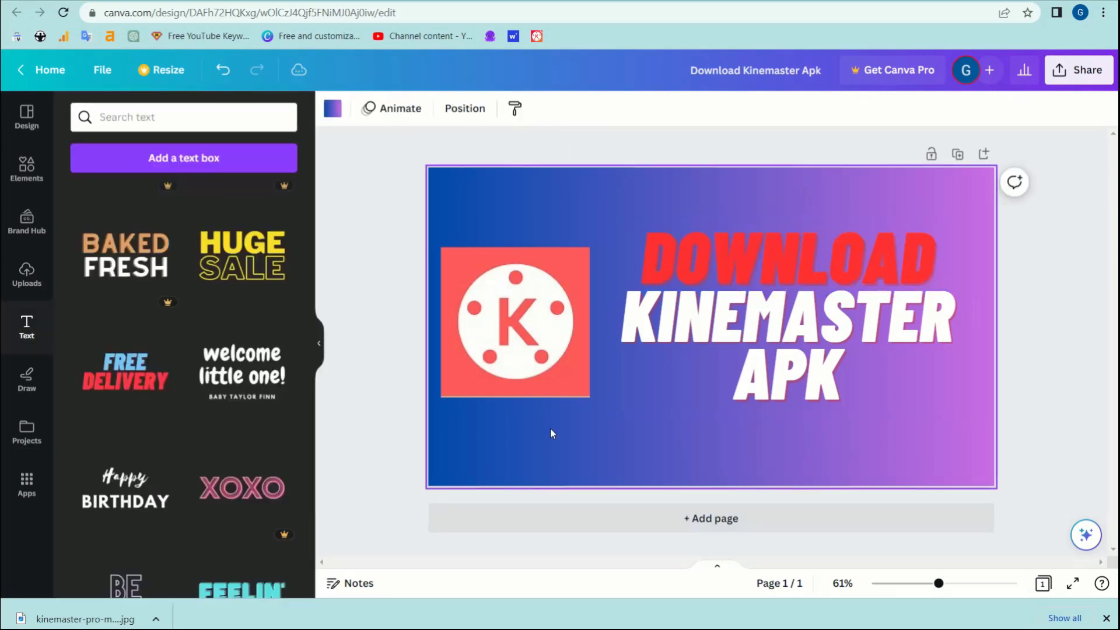
- Change the word DOWNLOAD in the thumbnail's heading to the default yellow color
{"action": "left_click", "coordinate": [739, 262]}
{"action": "double_click", "coordinate": [738, 262]}
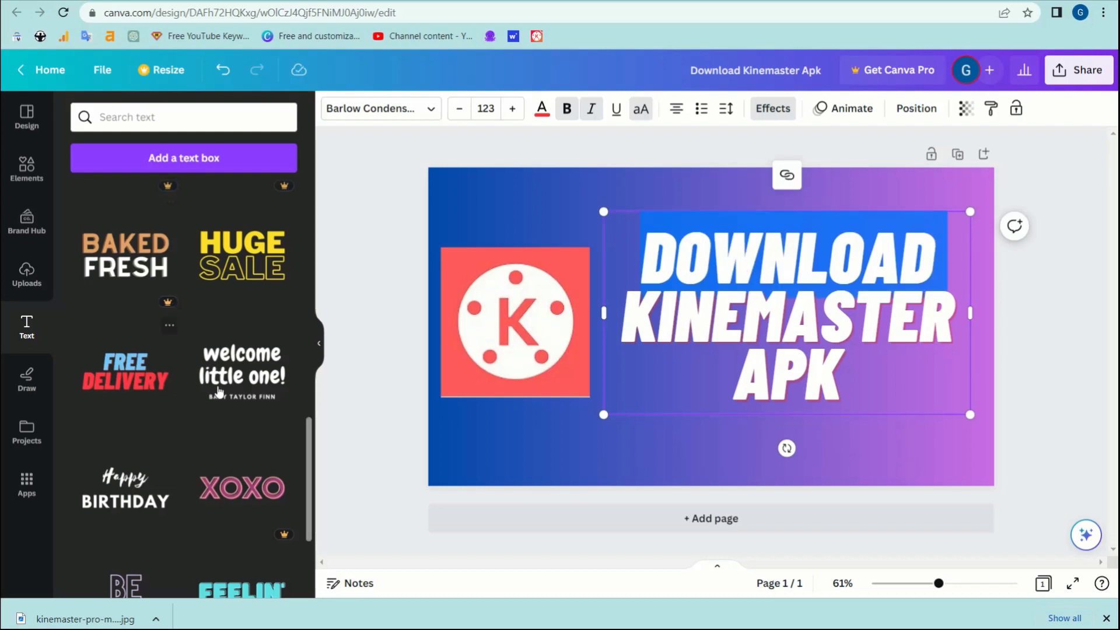
{"action": "scroll", "coordinate": [180, 350], "scroll_direction": "down", "scroll_amount": 2}
{"action": "left_click", "coordinate": [541, 109]}
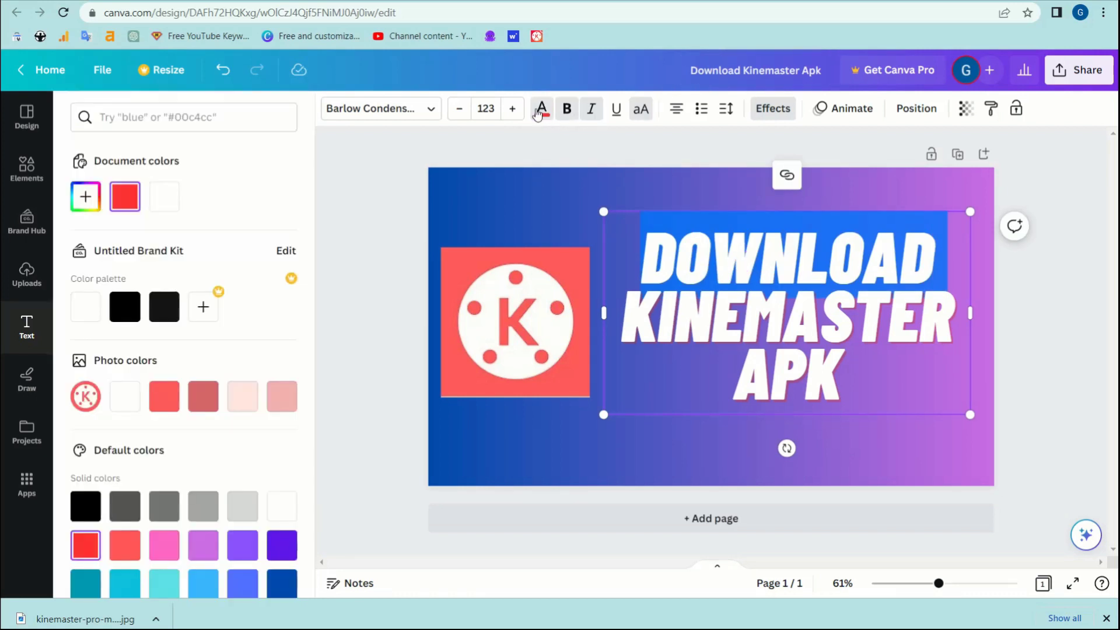
{"action": "scroll", "coordinate": [140, 350], "scroll_direction": "down", "scroll_amount": 2}
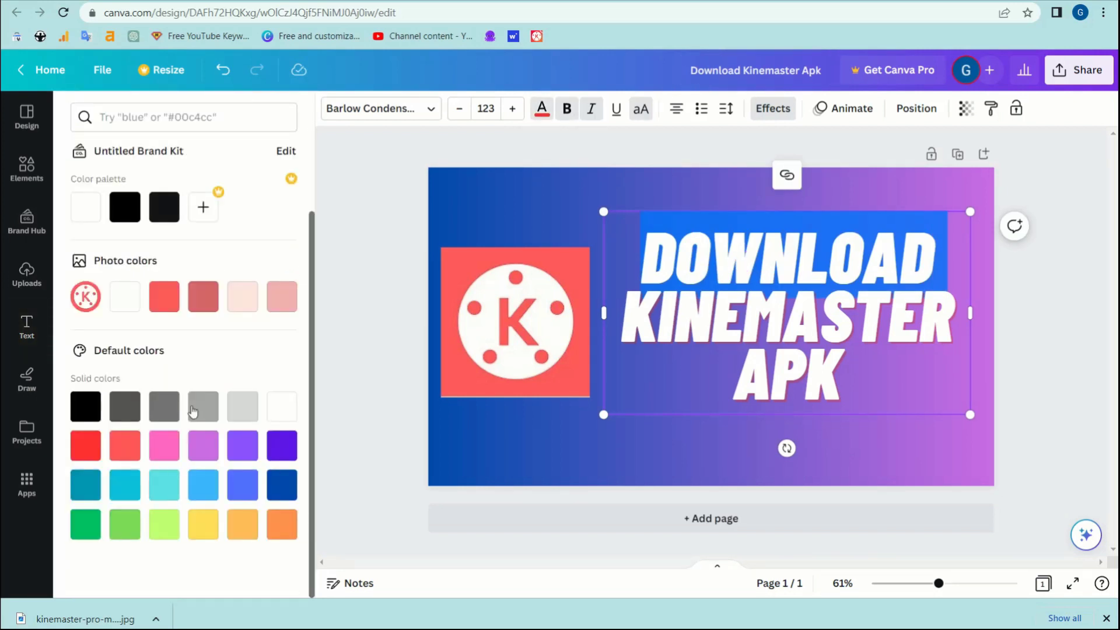
{"action": "left_click", "coordinate": [277, 451]}
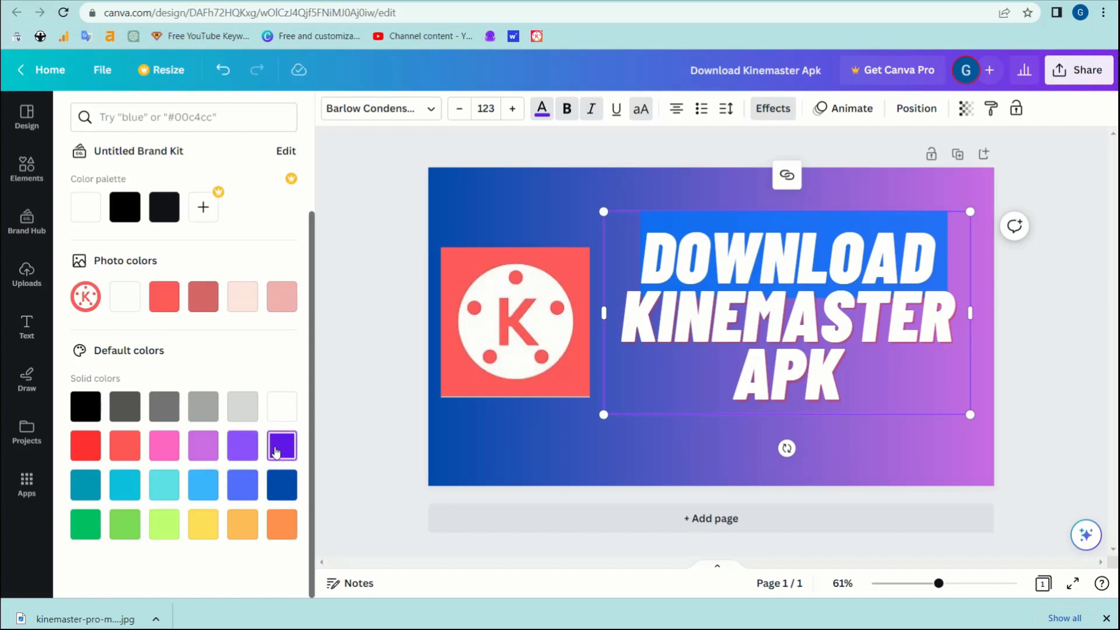
{"action": "left_click", "coordinate": [280, 486]}
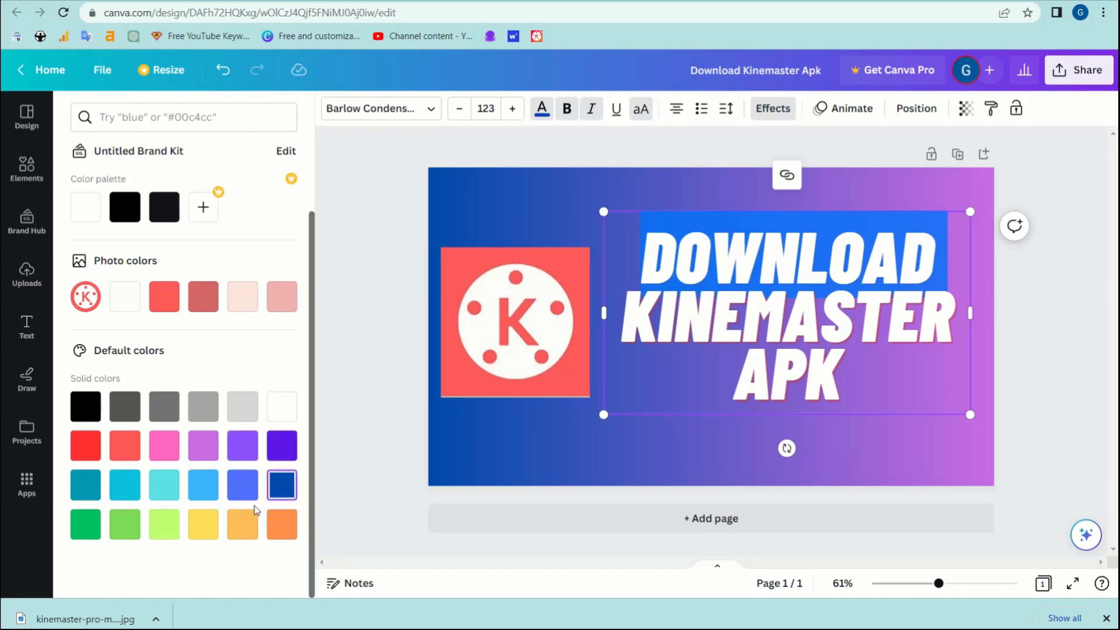
{"action": "left_click", "coordinate": [205, 524]}
{"action": "left_click", "coordinate": [691, 437]}
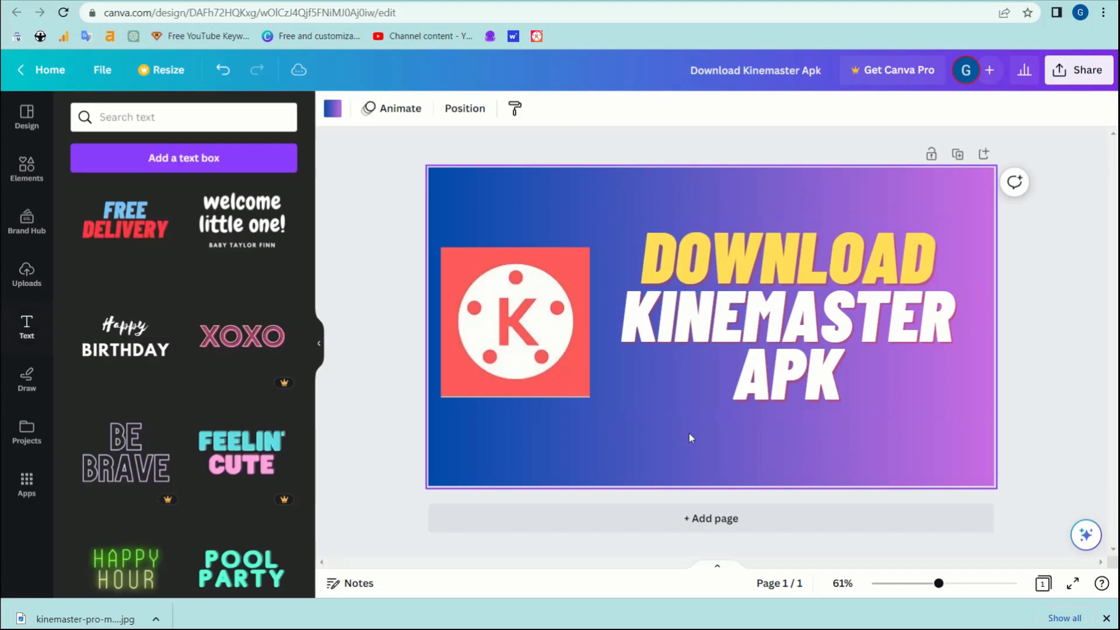
- Increase the heading's line spacing to 1.09 and move the heading up near the thumbnail's upper edge
{"action": "left_click", "coordinate": [932, 259]}
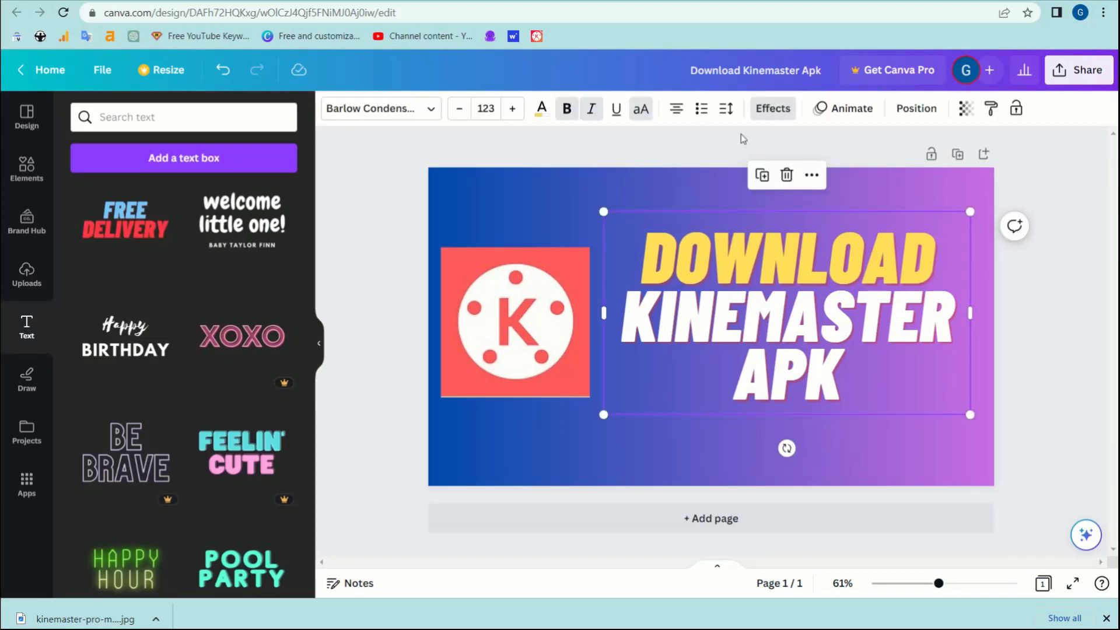
{"action": "left_click", "coordinate": [731, 108]}
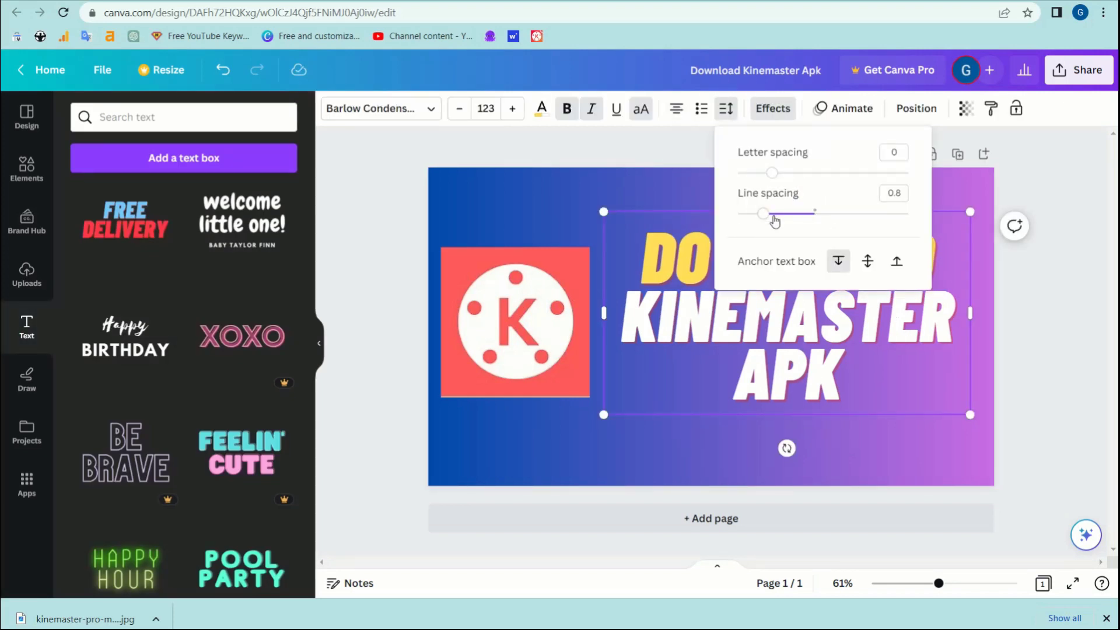
{"action": "left_click_drag", "start_coordinate": [766, 214], "coordinate": [789, 216]}
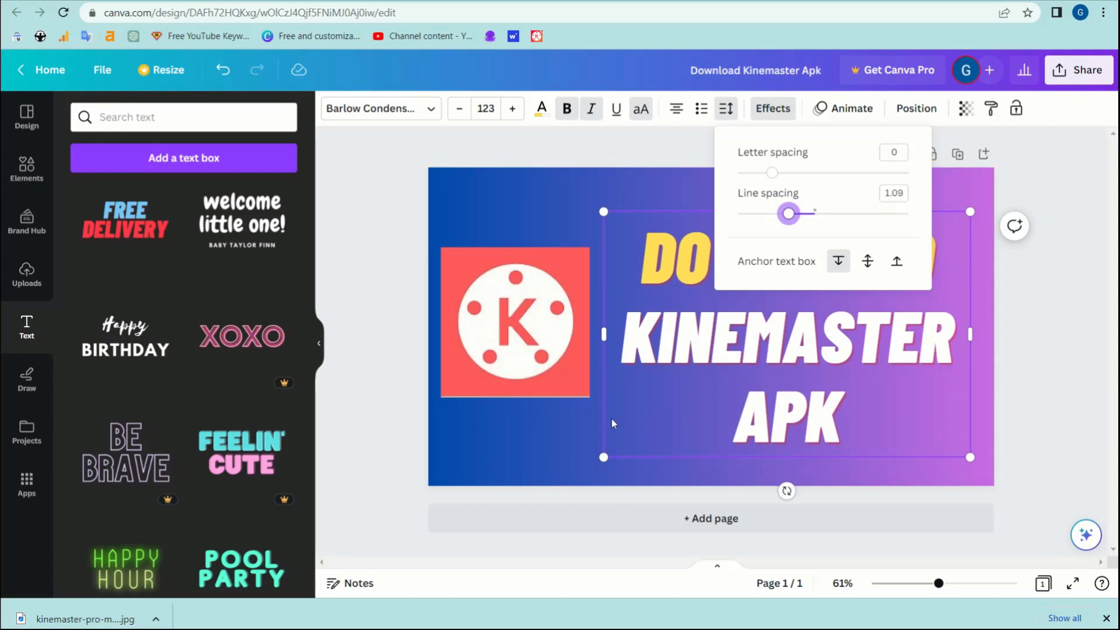
{"action": "left_click", "coordinate": [520, 430]}
{"action": "left_click_drag", "start_coordinate": [828, 396], "coordinate": [838, 357]}
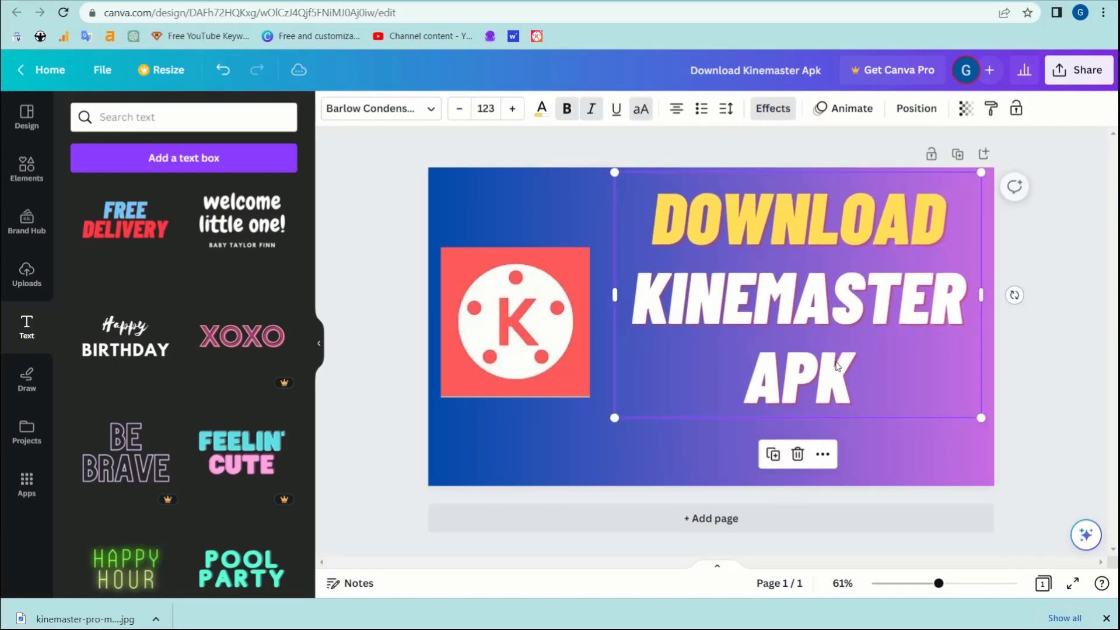
{"action": "left_click", "coordinate": [671, 461]}
{"action": "scroll", "coordinate": [169, 393], "scroll_direction": "down", "scroll_amount": 2}
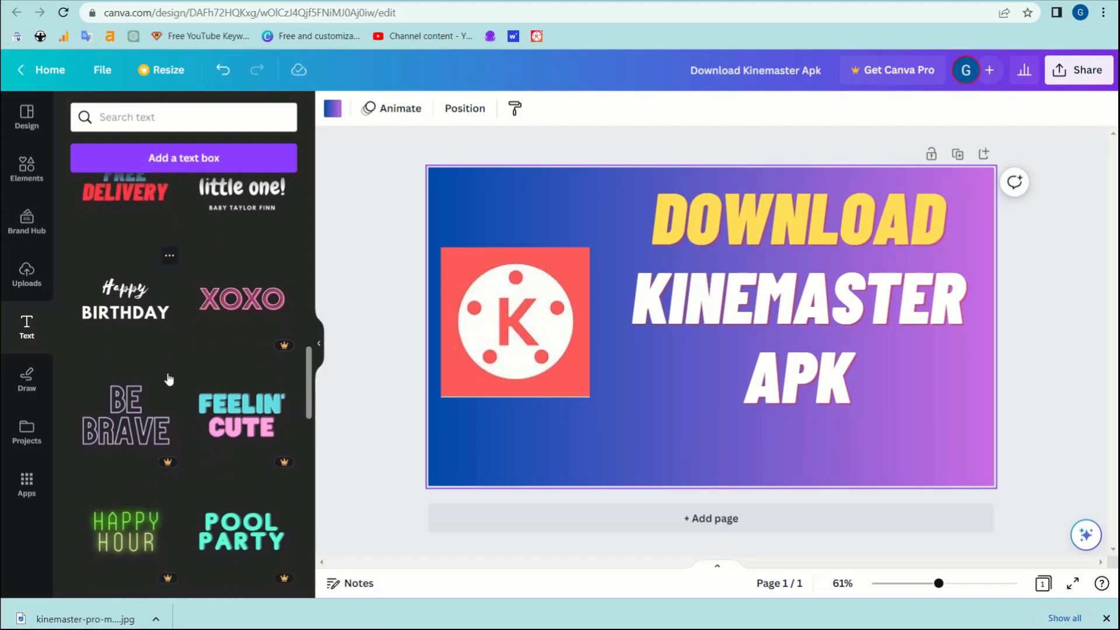
{"action": "scroll", "coordinate": [238, 412], "scroll_direction": "down", "scroll_amount": 2}
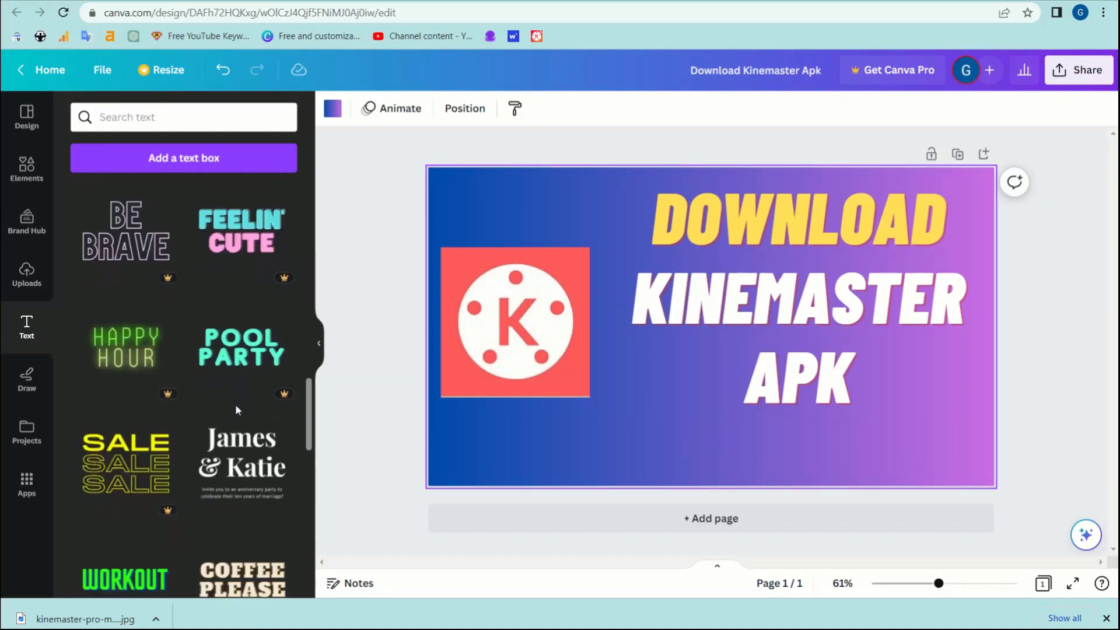
{"action": "left_click", "coordinate": [236, 379]}
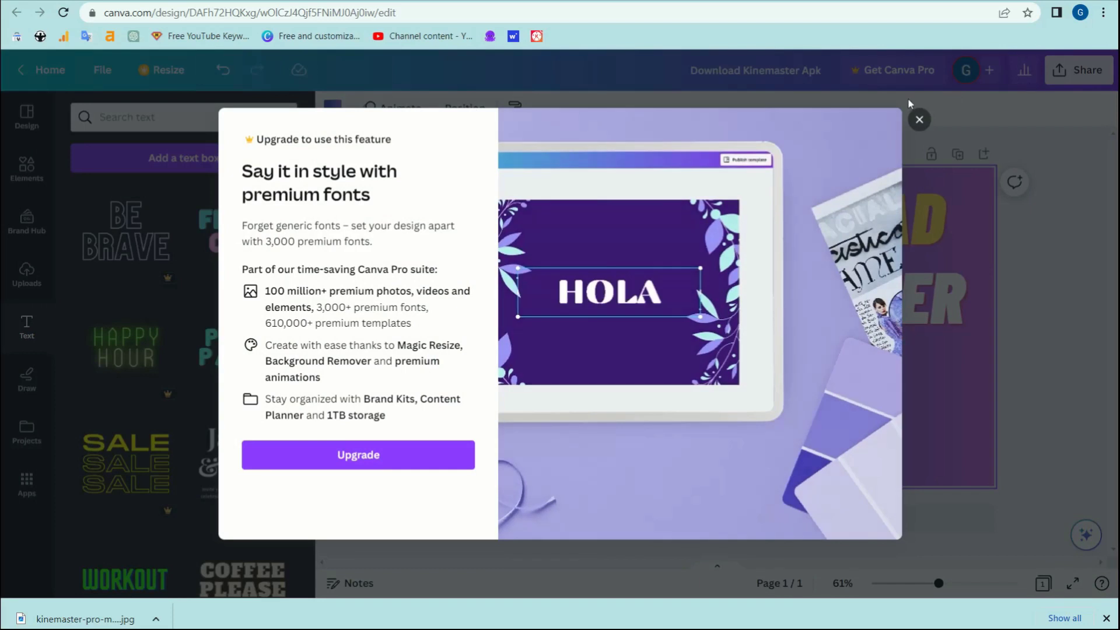
{"action": "left_click", "coordinate": [919, 120]}
- Add the "COFFEE PLEASE" text style to the thumbnail and replace its text with 2023
{"action": "scroll", "coordinate": [165, 448], "scroll_direction": "down", "scroll_amount": 1}
{"action": "scroll", "coordinate": [166, 444], "scroll_direction": "down", "scroll_amount": 3}
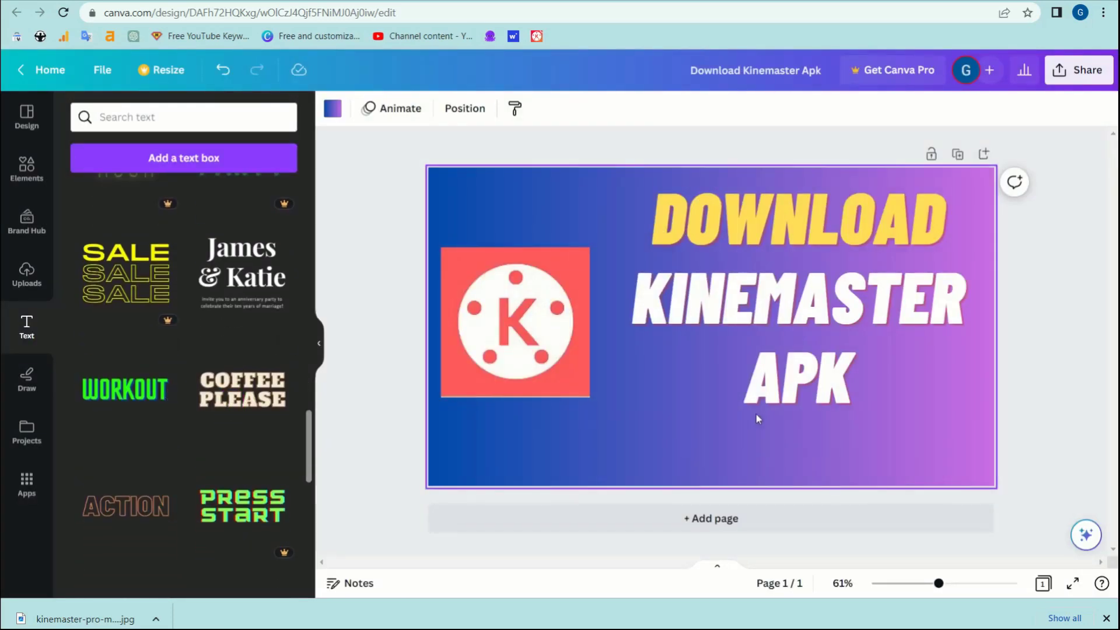
{"action": "double_click", "coordinate": [762, 371]}
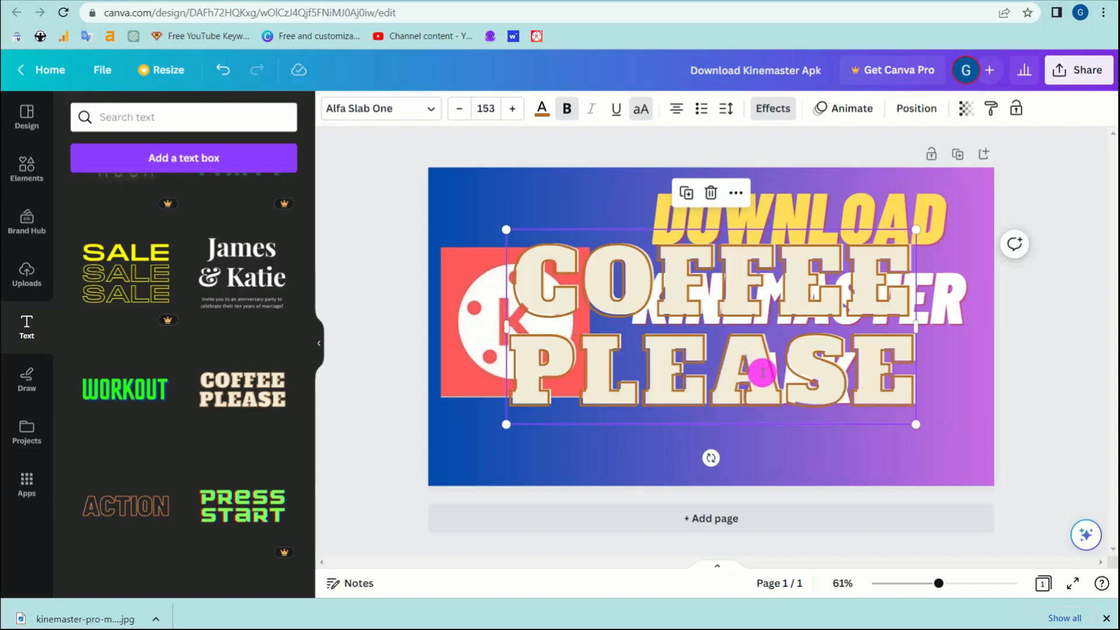
{"action": "key", "text": "BackSpace"}
{"action": "key", "text": "BackSpace"}
{"action": "key", "text": "BackSpace"}
{"action": "key", "text": "BackSpace"}
{"action": "key", "text": "BackSpace"}
{"action": "key", "text": "BackSpace"}
{"action": "key", "text": "BackSpace"}
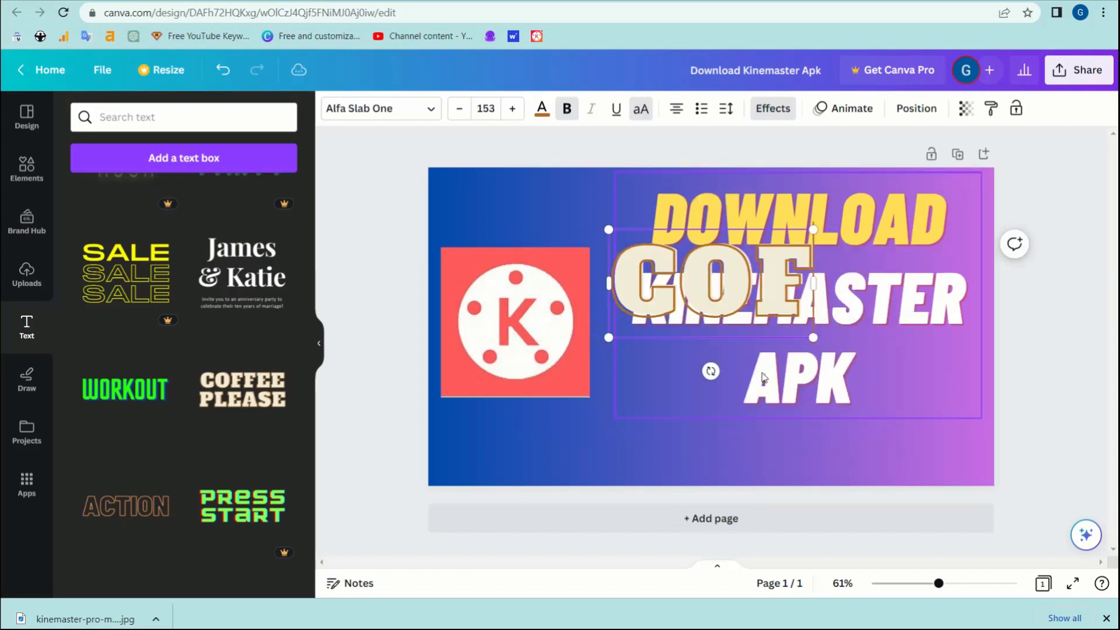
{"action": "type", "text": "2023"}
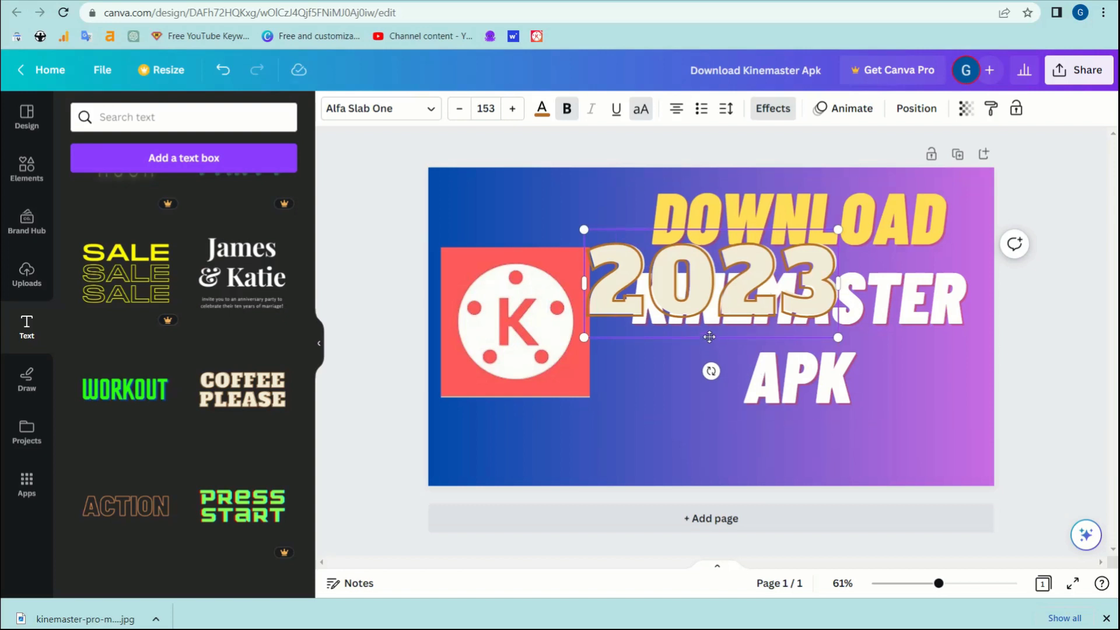
{"action": "left_click", "coordinate": [613, 463]}
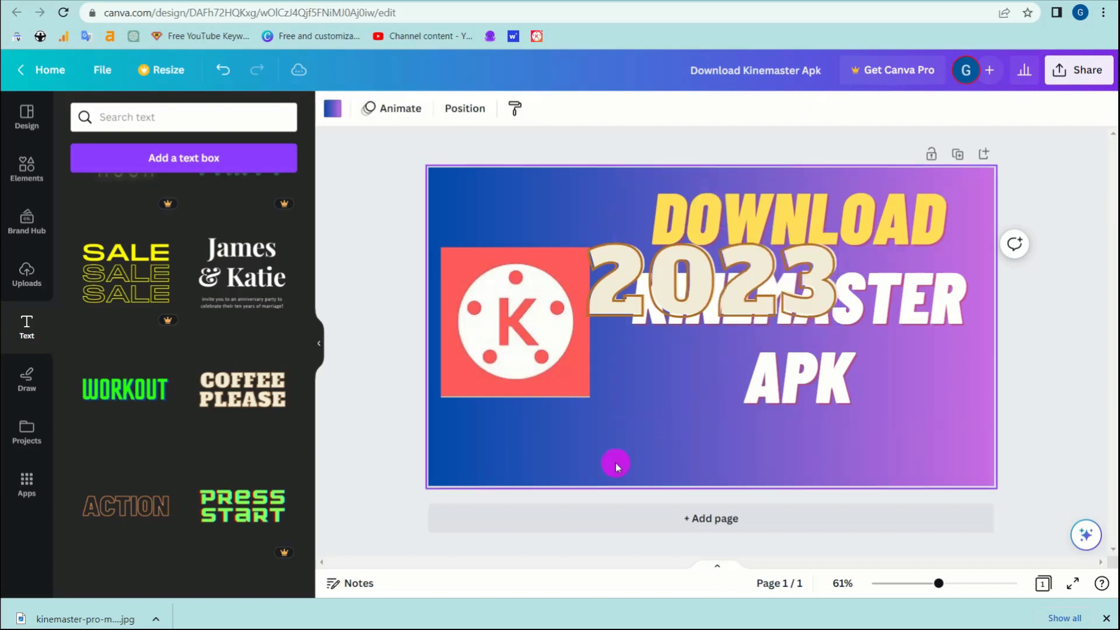
- Move the 2023 text below APK, shrink it to font size 117 and center it under the heading
{"action": "left_click_drag", "start_coordinate": [689, 270], "coordinate": [762, 432]}
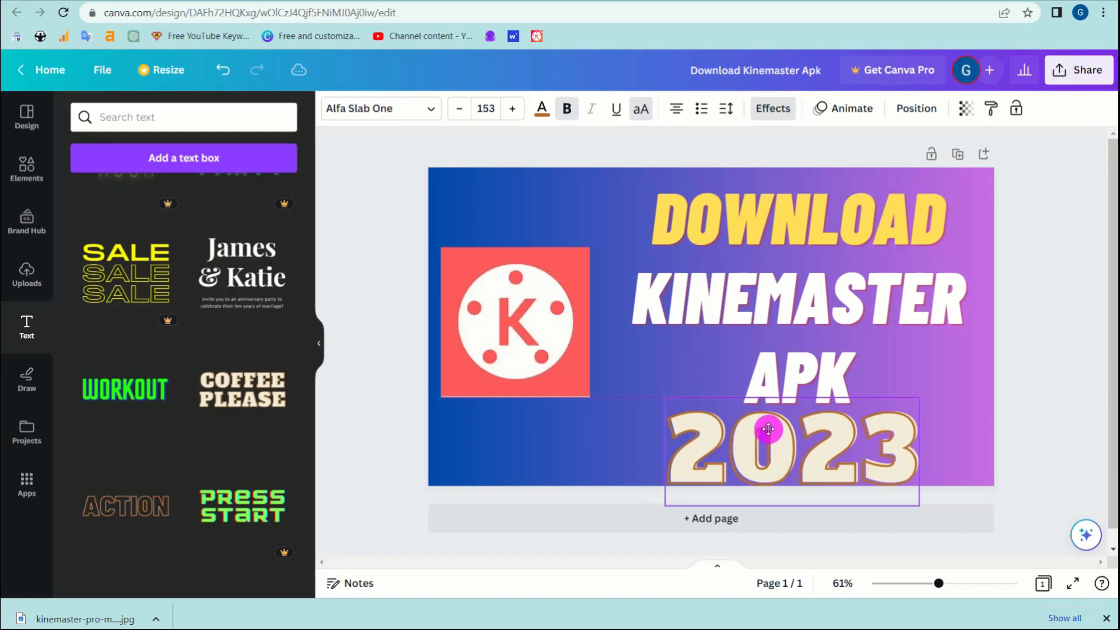
{"action": "left_click_drag", "start_coordinate": [663, 504], "coordinate": [725, 481]}
{"action": "left_click_drag", "start_coordinate": [820, 457], "coordinate": [799, 469]}
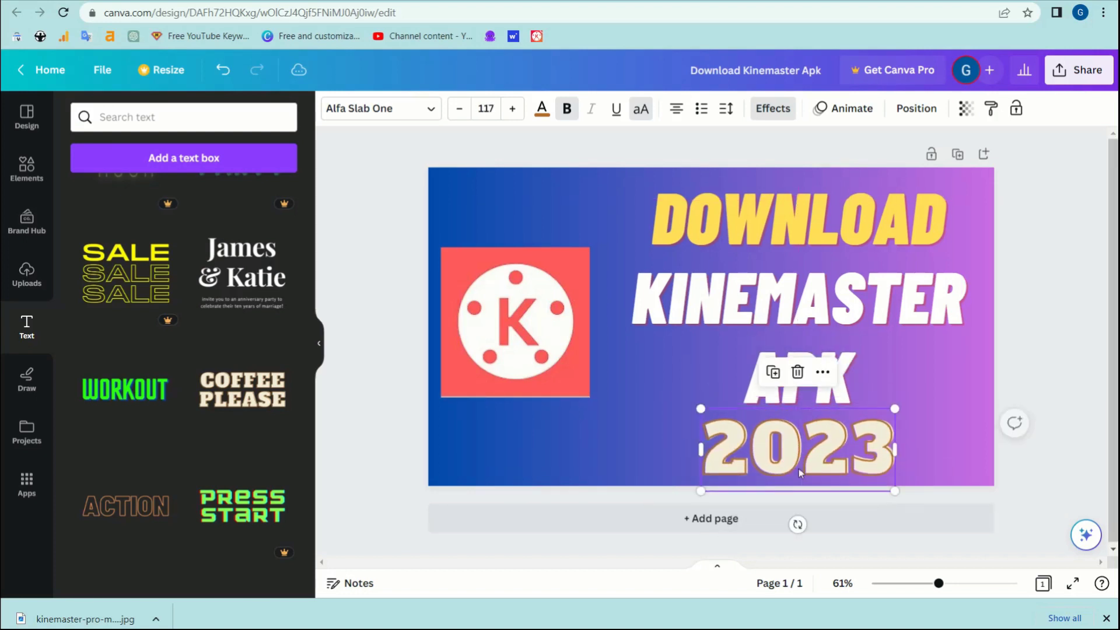
{"action": "left_click", "coordinate": [930, 383]}
{"action": "left_click", "coordinate": [972, 458]}
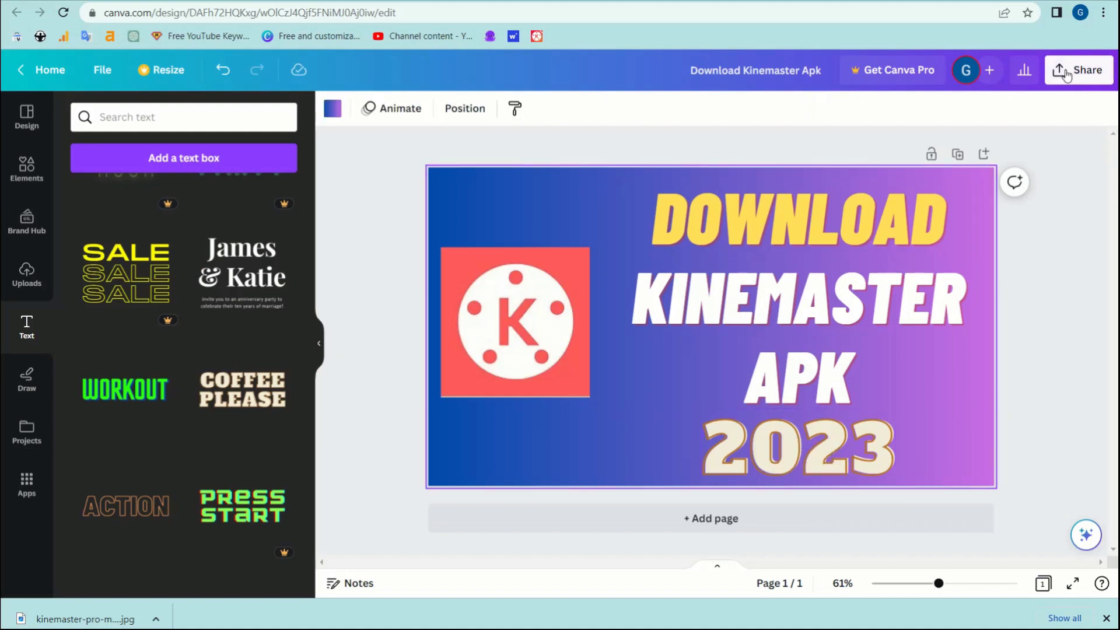
- Download the finished thumbnail as a PNG at 1,280 × 720 px
{"action": "left_click", "coordinate": [1099, 80]}
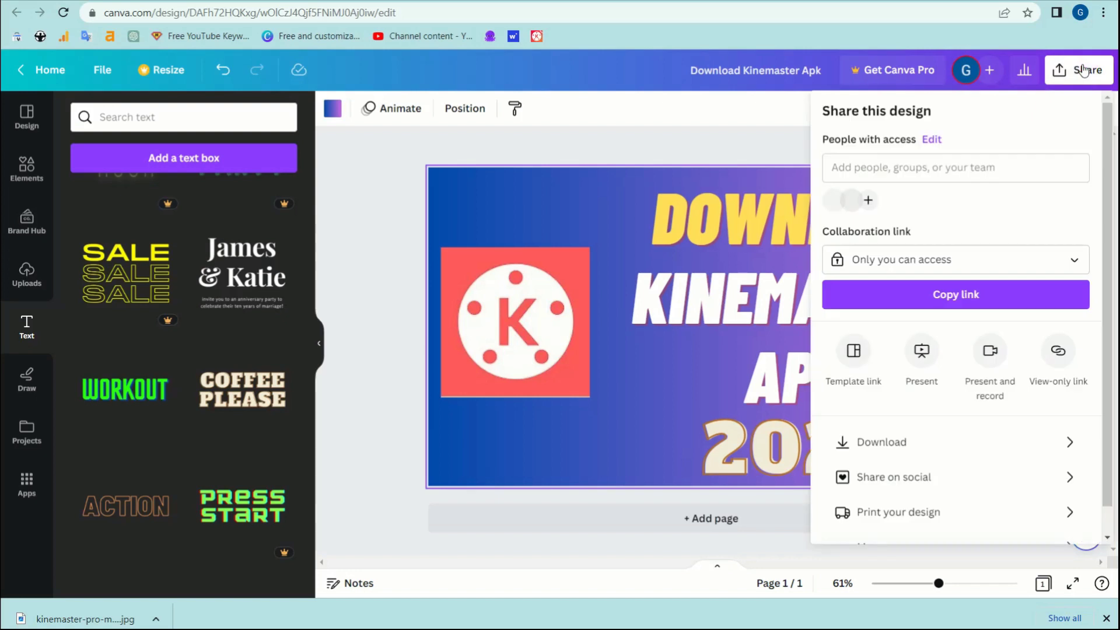
{"action": "left_click", "coordinate": [901, 441]}
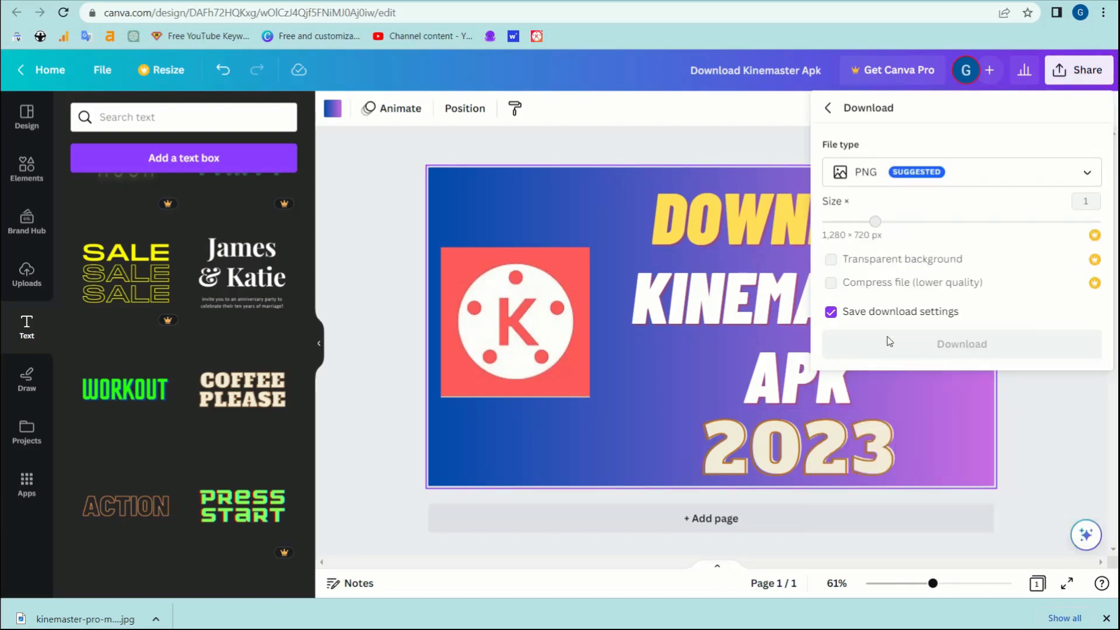
{"action": "left_click", "coordinate": [908, 341]}
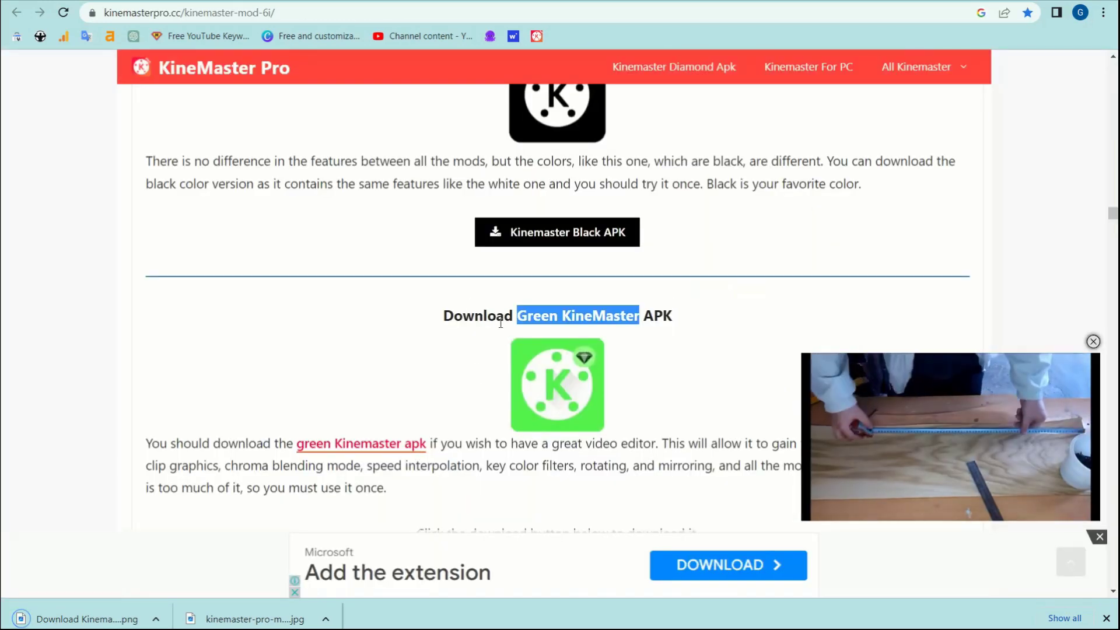
- Enlarge the kinemasterpro.cc page around the "Download Green KineMaster APK" heading and green logo and capture them as an image
{"action": "scroll", "coordinate": [488, 321], "scroll_direction": "up", "scroll_amount": 1}
{"action": "scroll", "coordinate": [531, 343], "scroll_direction": "down", "scroll_amount": 2}
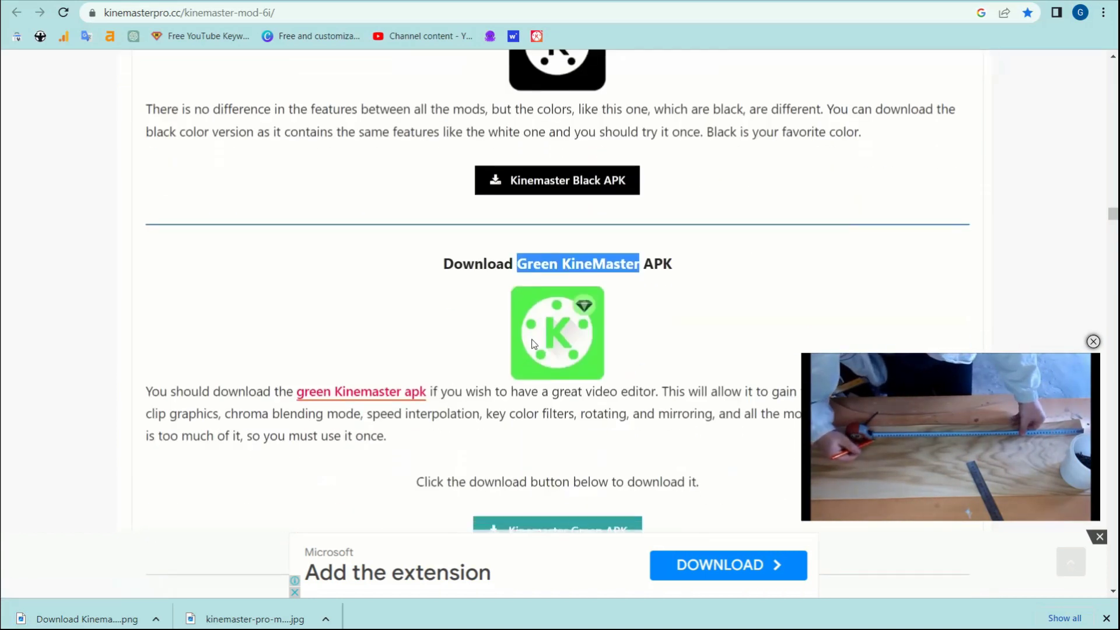
{"action": "right_click", "coordinate": [557, 342]}
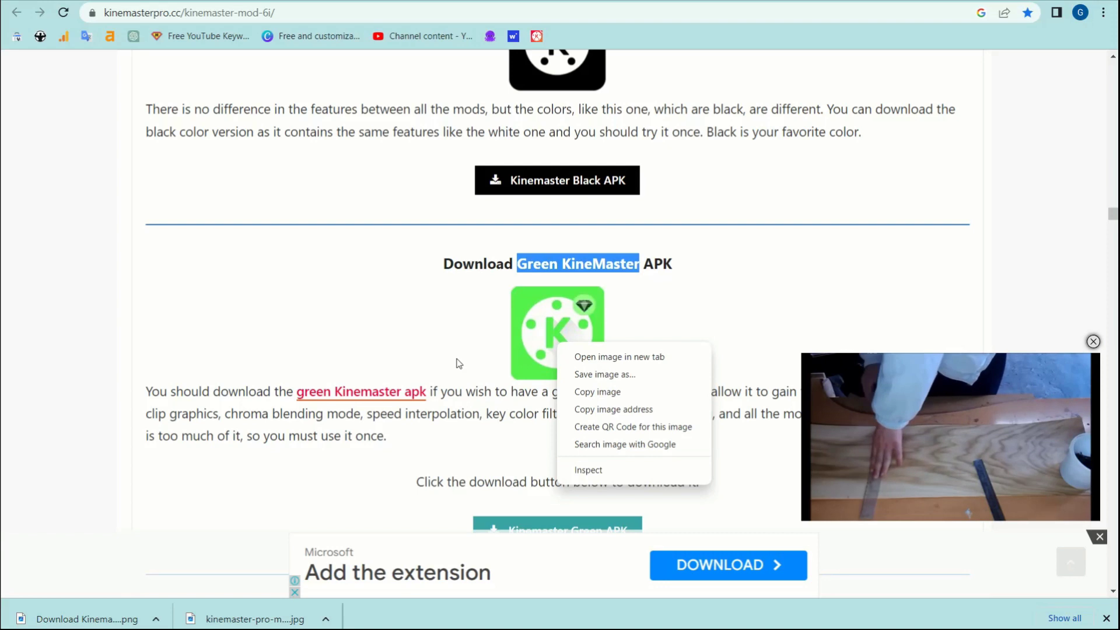
{"action": "scroll", "coordinate": [455, 361], "scroll_direction": "down", "scroll_amount": 1}
{"action": "scroll", "coordinate": [452, 359], "scroll_direction": "up", "scroll_amount": 1}
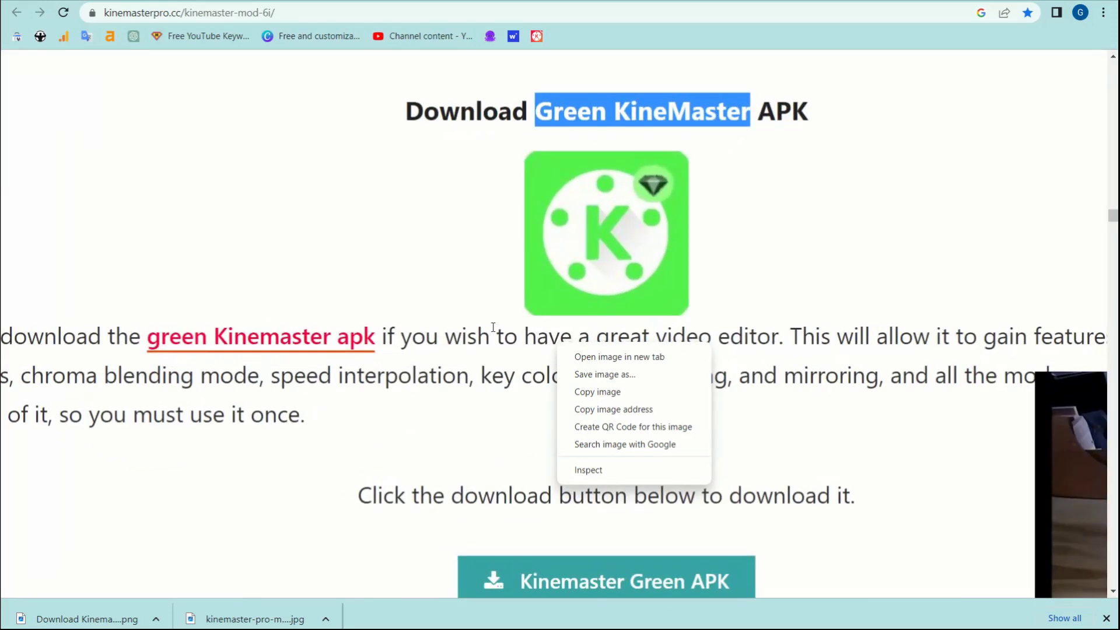
{"action": "left_click", "coordinate": [811, 279]}
{"action": "scroll", "coordinate": [754, 293], "scroll_direction": "up", "scroll_amount": 1}
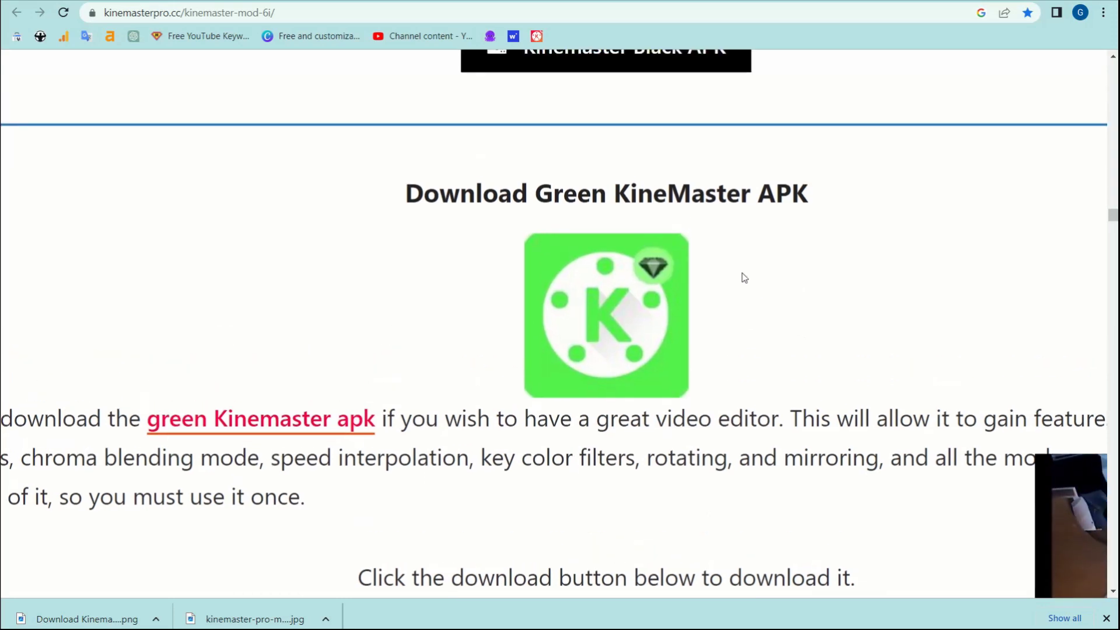
{"action": "left_click", "coordinate": [783, 155]}
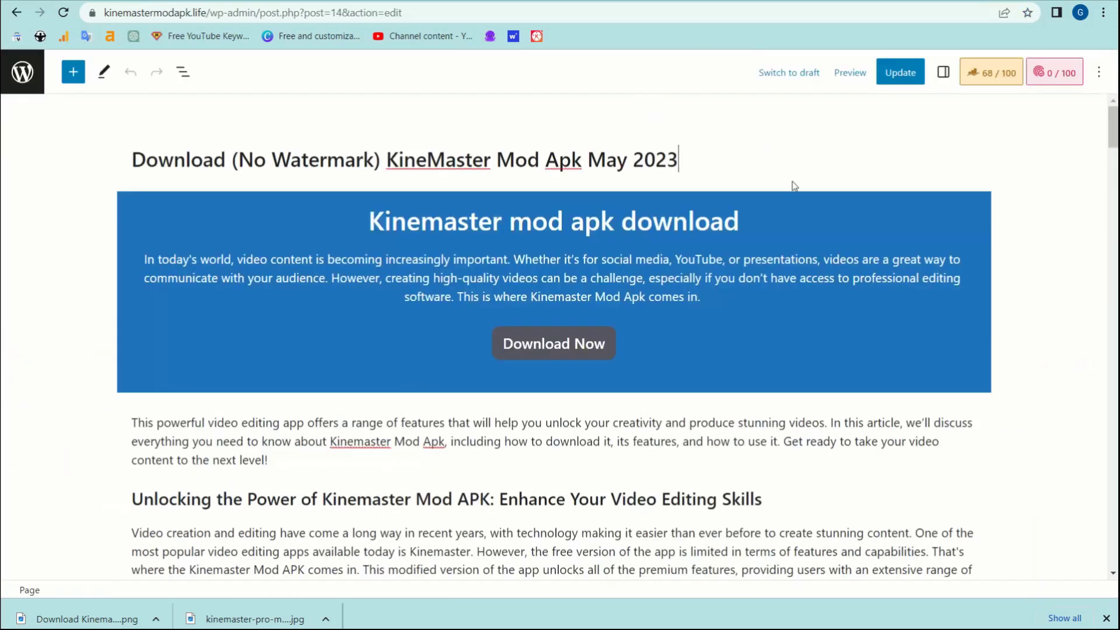
- Open the page's Rank Math SEO analysis and check its basic SEO results and advanced robots settings
{"action": "left_click", "coordinate": [979, 78]}
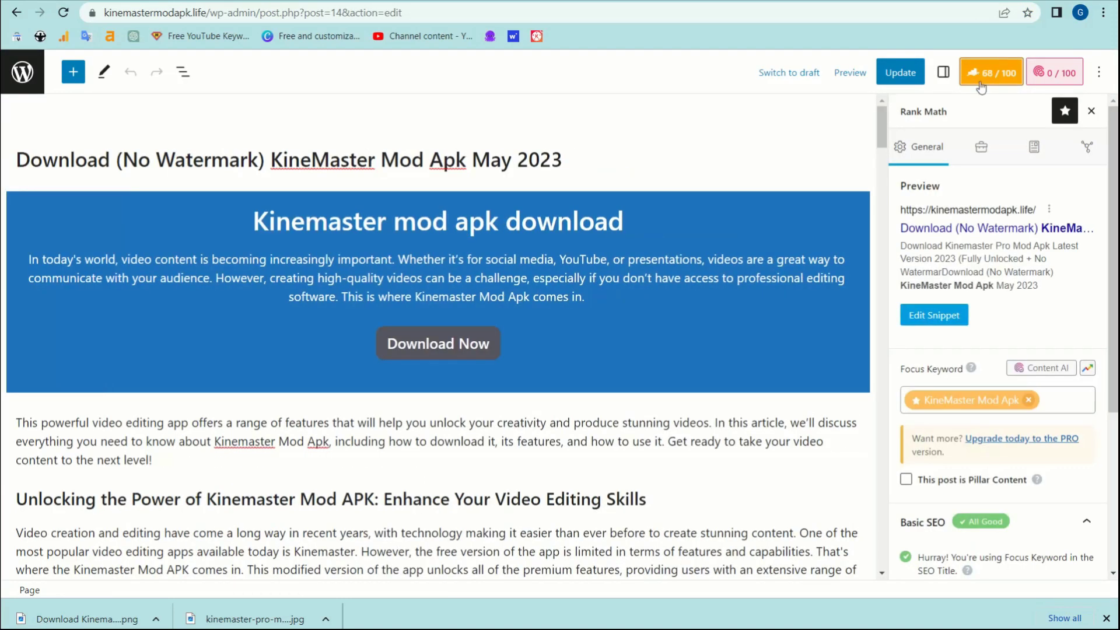
{"action": "scroll", "coordinate": [978, 338], "scroll_direction": "down", "scroll_amount": 4}
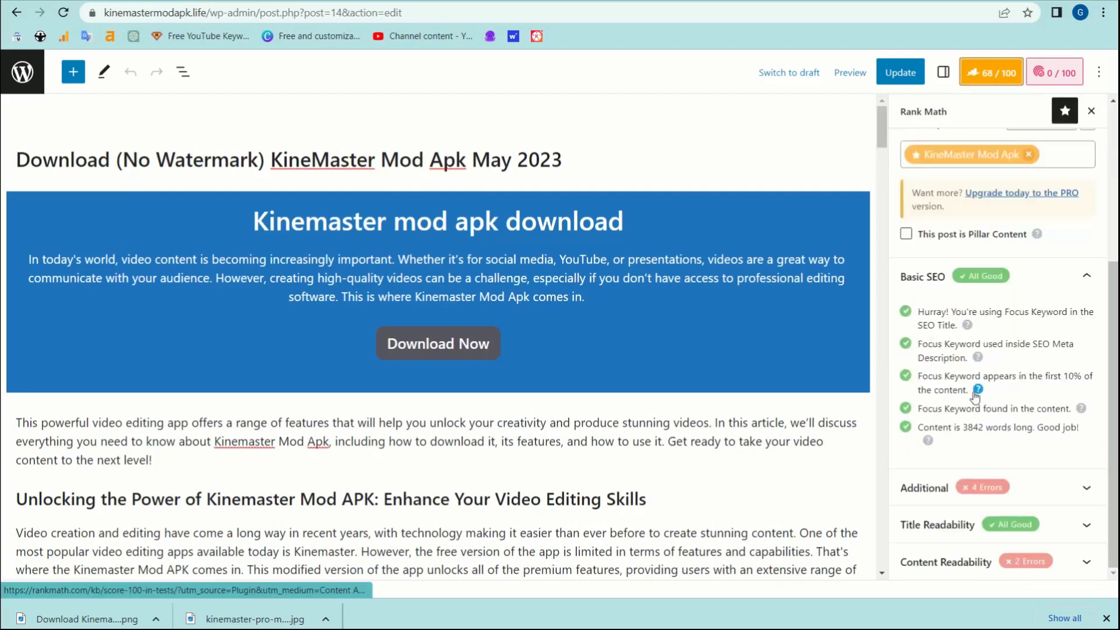
{"action": "scroll", "coordinate": [997, 492], "scroll_direction": "up", "scroll_amount": 2}
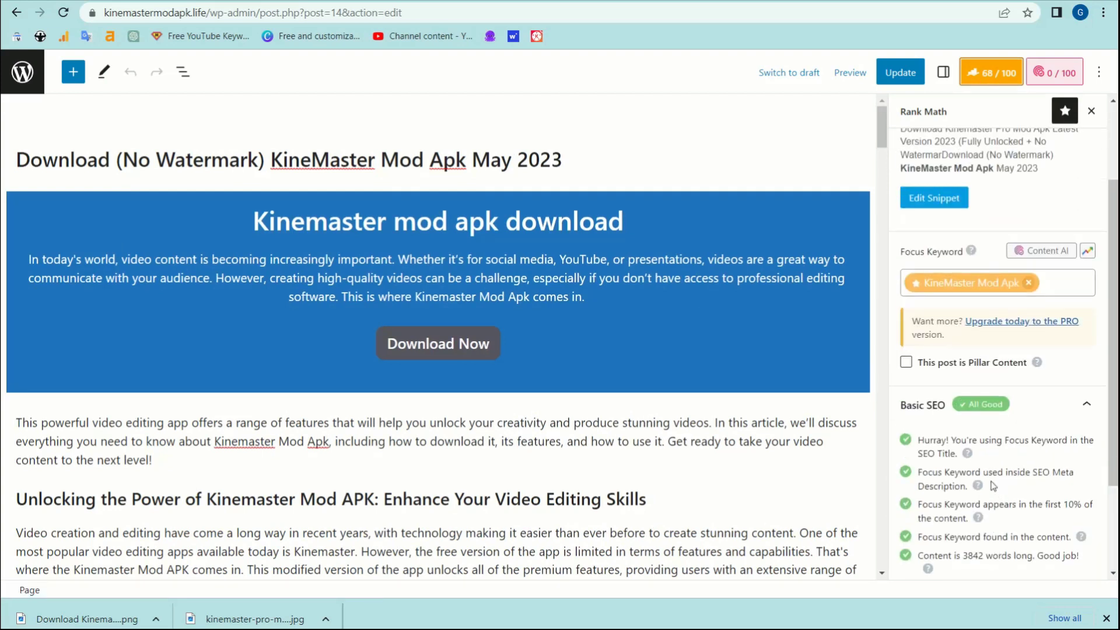
{"action": "scroll", "coordinate": [994, 489], "scroll_direction": "up", "scroll_amount": 2}
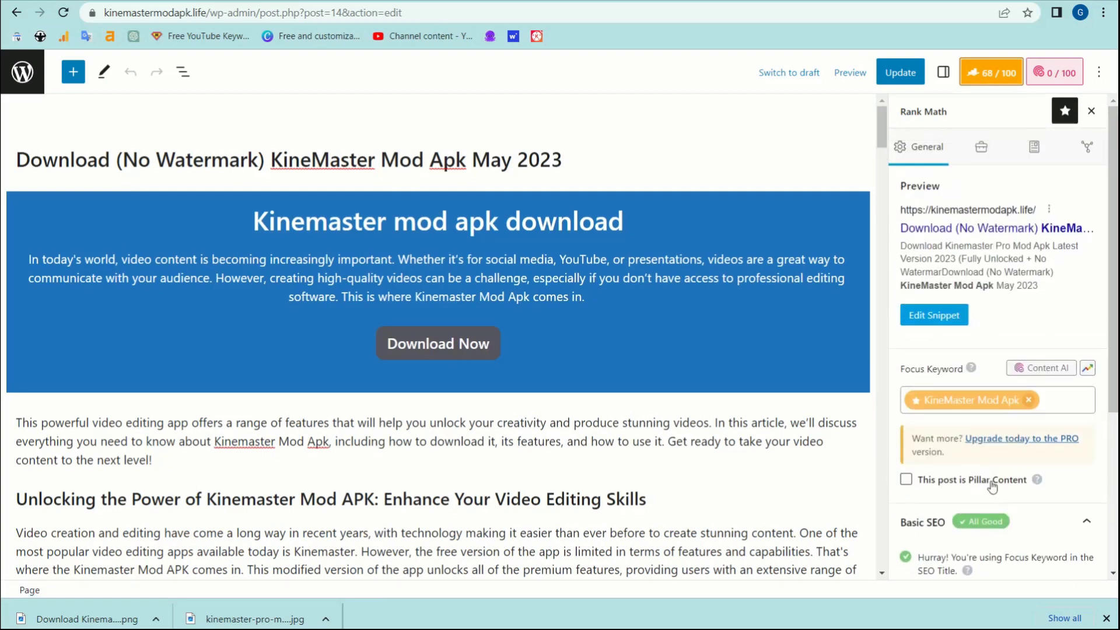
{"action": "left_click", "coordinate": [986, 151]}
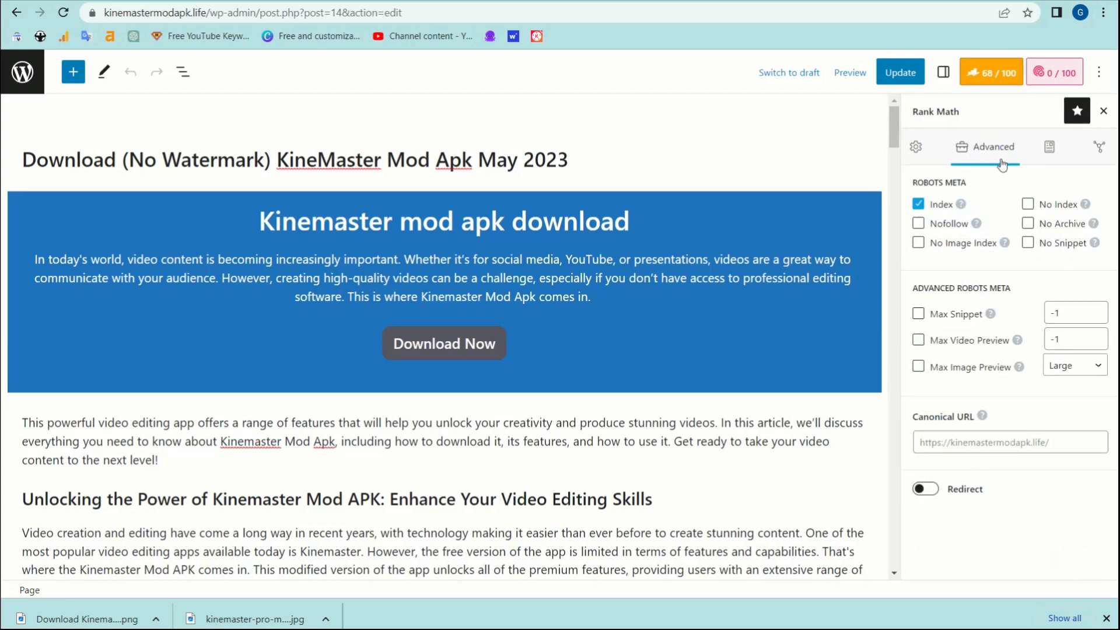
- Insert an Image block between the "Unlocking the Power of Kinemaster Mod APK" paragraph and the "Introduction to Kinemaster Mod APK" heading
{"action": "scroll", "coordinate": [593, 540], "scroll_direction": "down", "scroll_amount": 7}
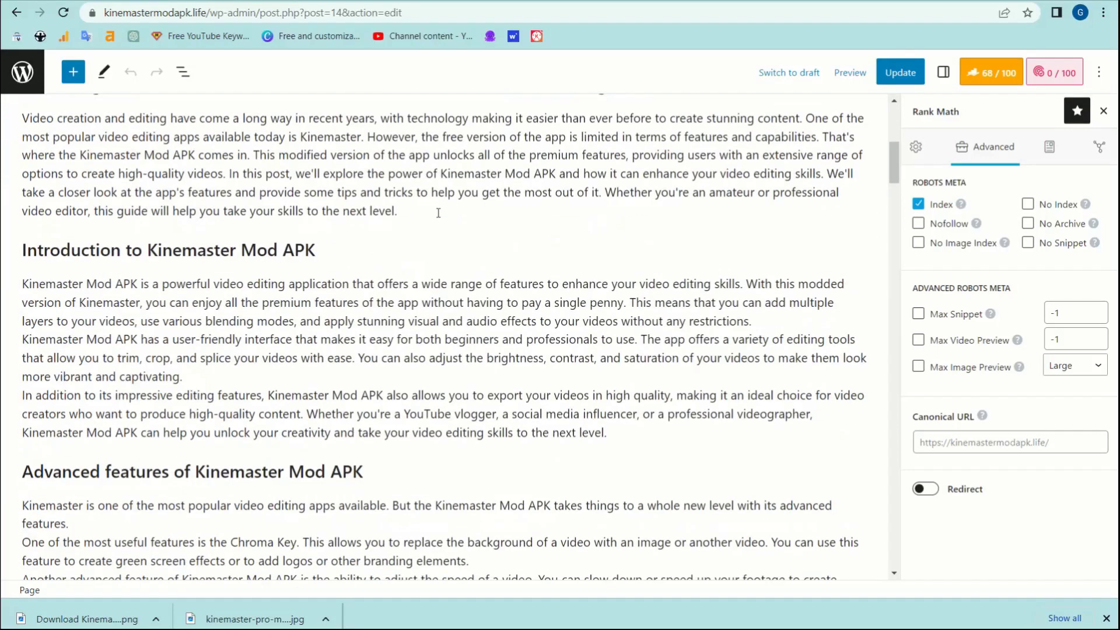
{"action": "left_click", "coordinate": [439, 213]}
{"action": "key", "text": "Return"}
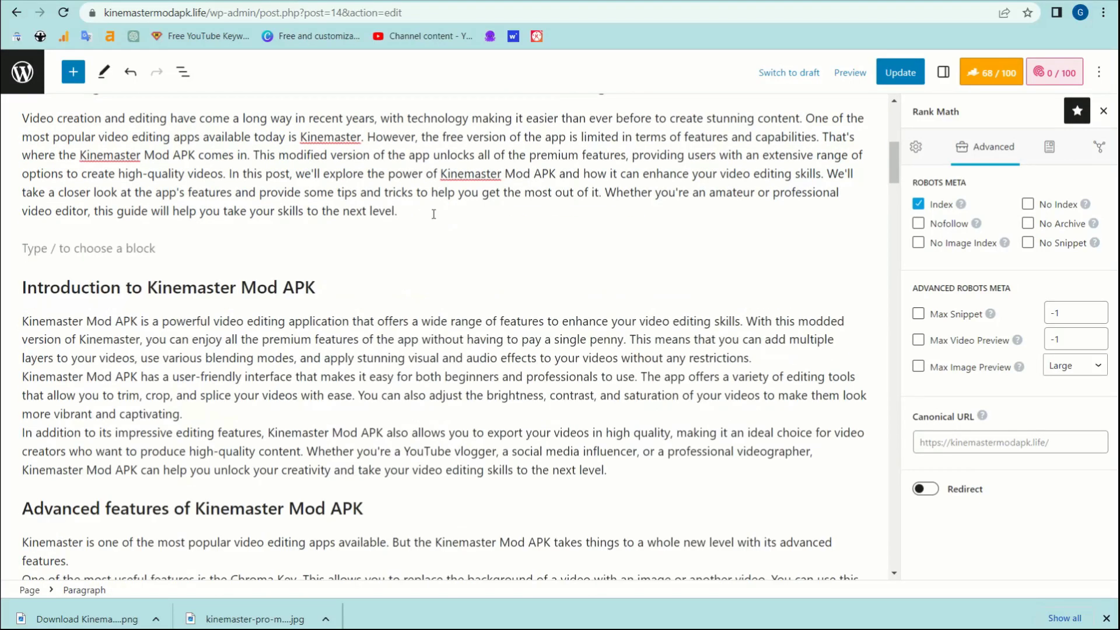
{"action": "left_click", "coordinate": [140, 253]}
{"action": "left_click", "coordinate": [74, 73]}
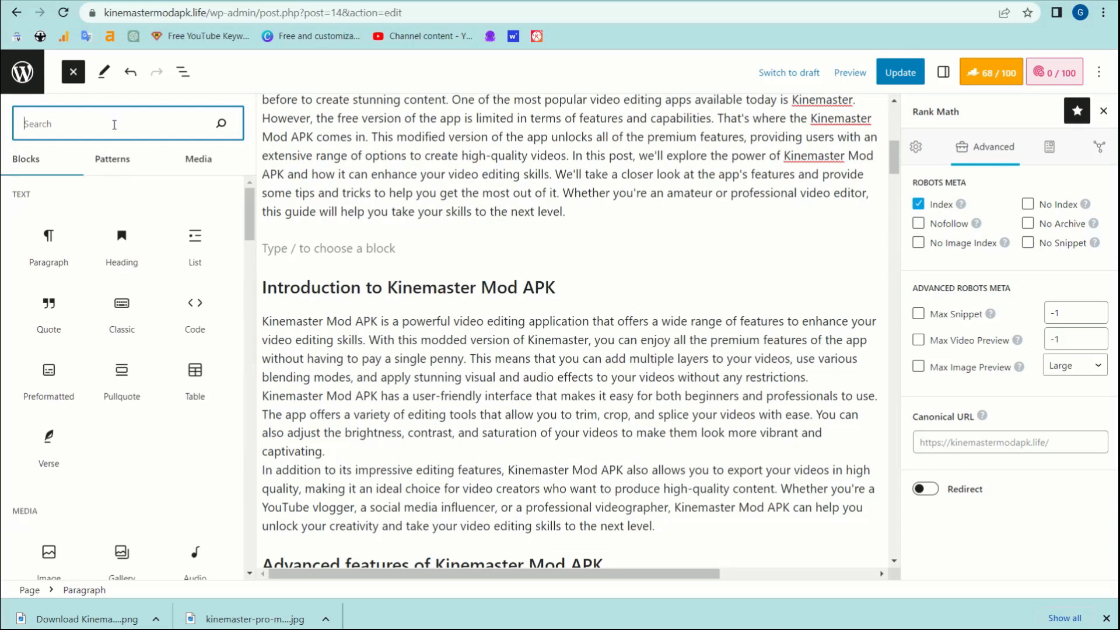
{"action": "left_click", "coordinate": [35, 546]}
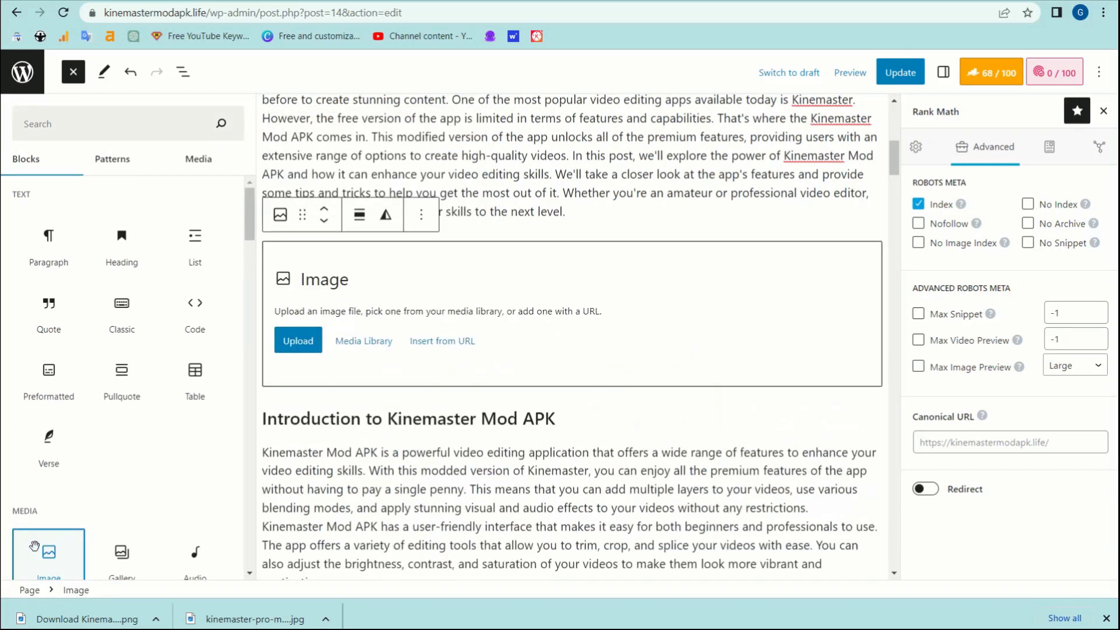
- Upload the downloaded KineMaster APK 2023 thumbnail PNG into the new image block
{"action": "left_click", "coordinate": [313, 343]}
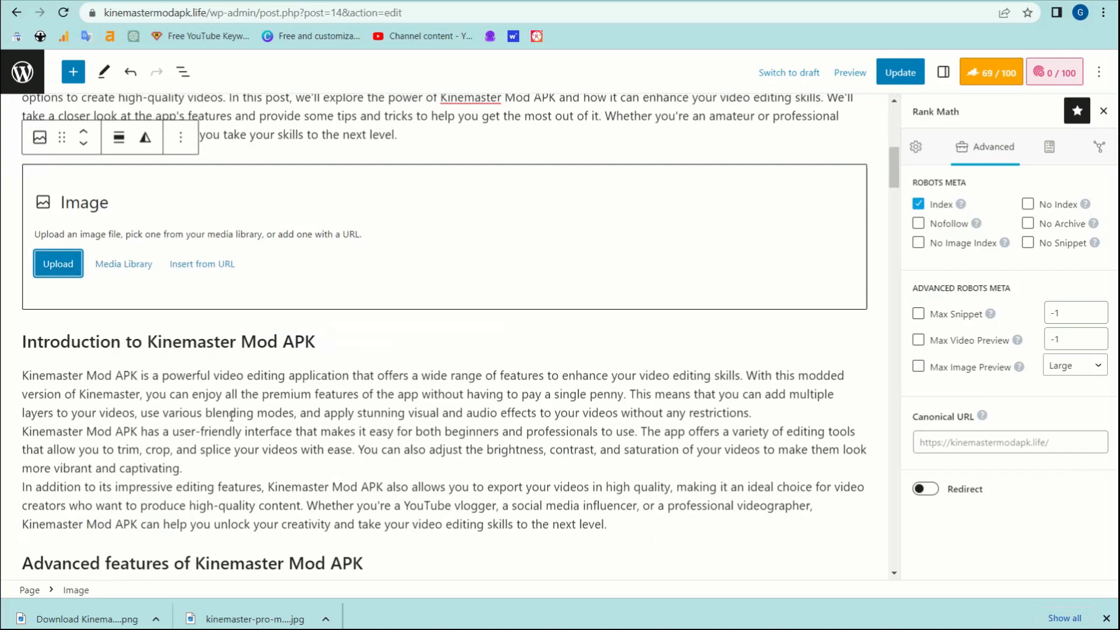
{"action": "left_click_drag", "start_coordinate": [75, 601], "coordinate": [419, 299]}
{"action": "scroll", "coordinate": [753, 388], "scroll_direction": "down", "scroll_amount": 2}
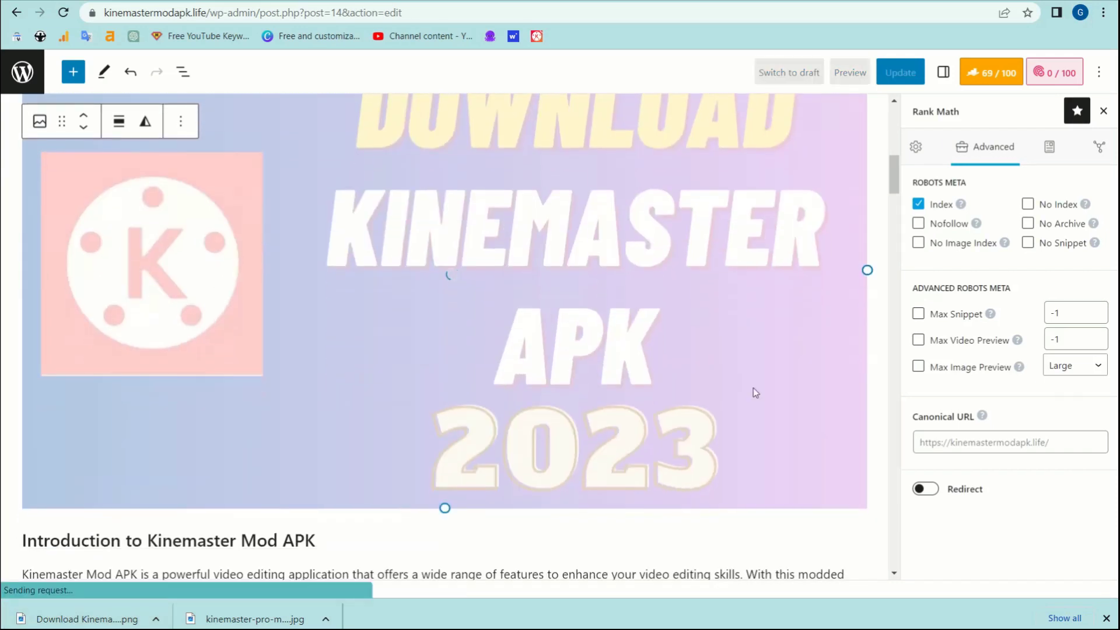
{"action": "left_click", "coordinate": [768, 529]}
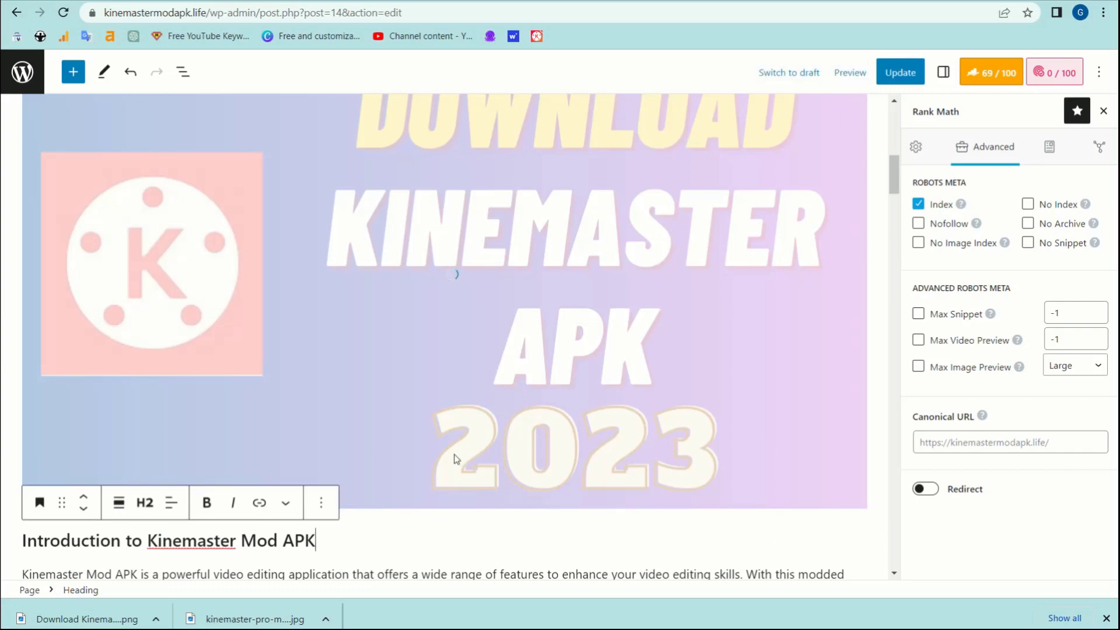
{"action": "left_click", "coordinate": [321, 504]}
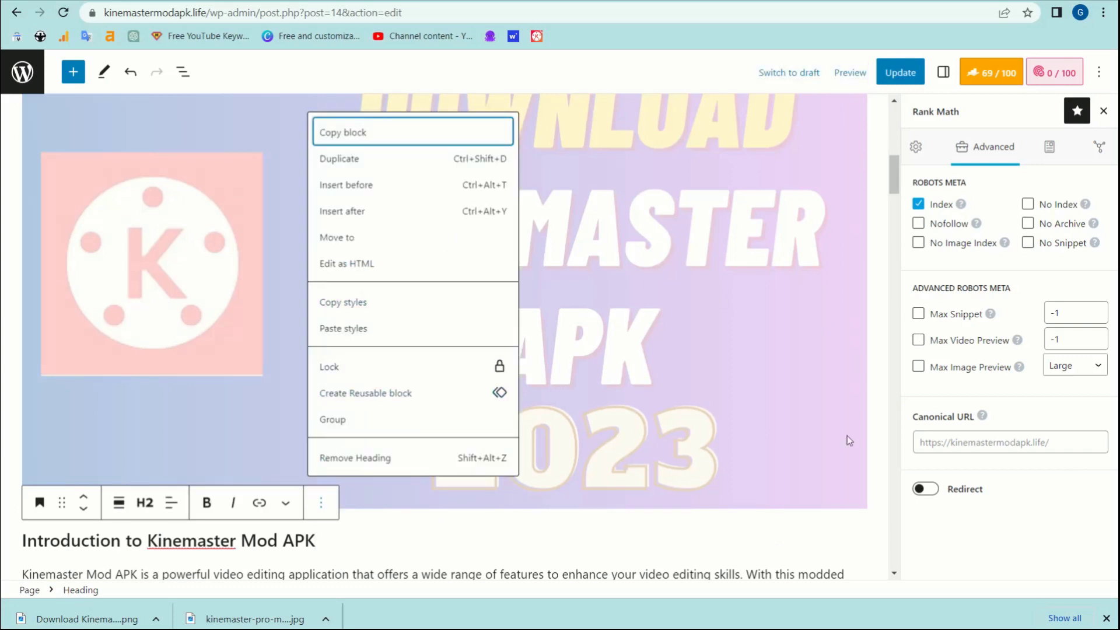
{"action": "left_click", "coordinate": [745, 420]}
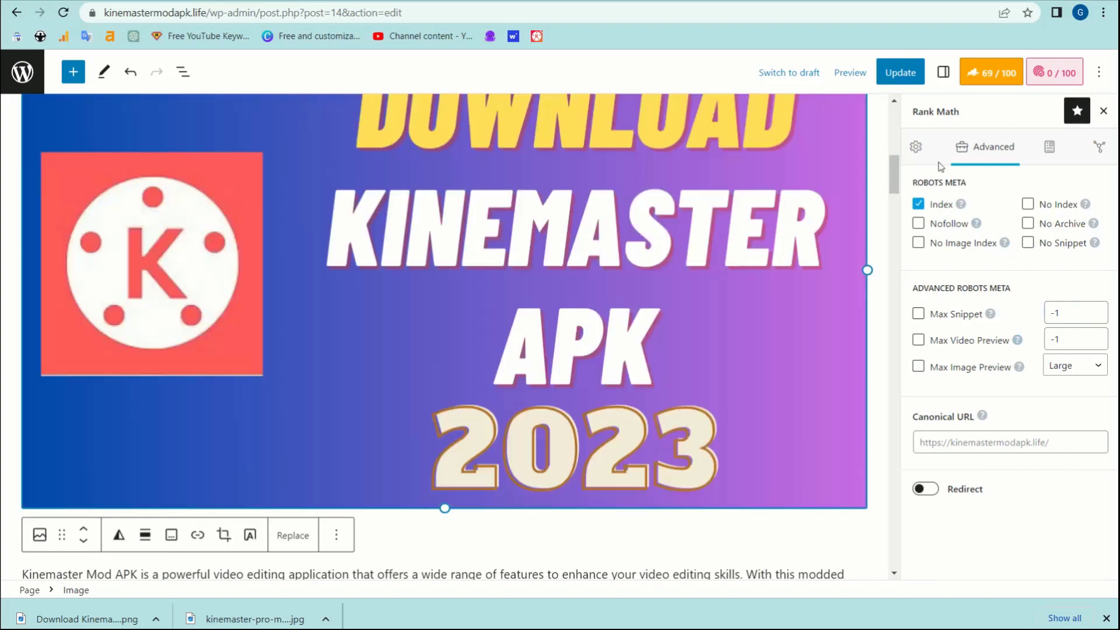
- Check the general Rank Math results and set the thumbnail image's alignment to Wide width
{"action": "left_click", "coordinate": [916, 146]}
{"action": "scroll", "coordinate": [978, 412], "scroll_direction": "down", "scroll_amount": 4}
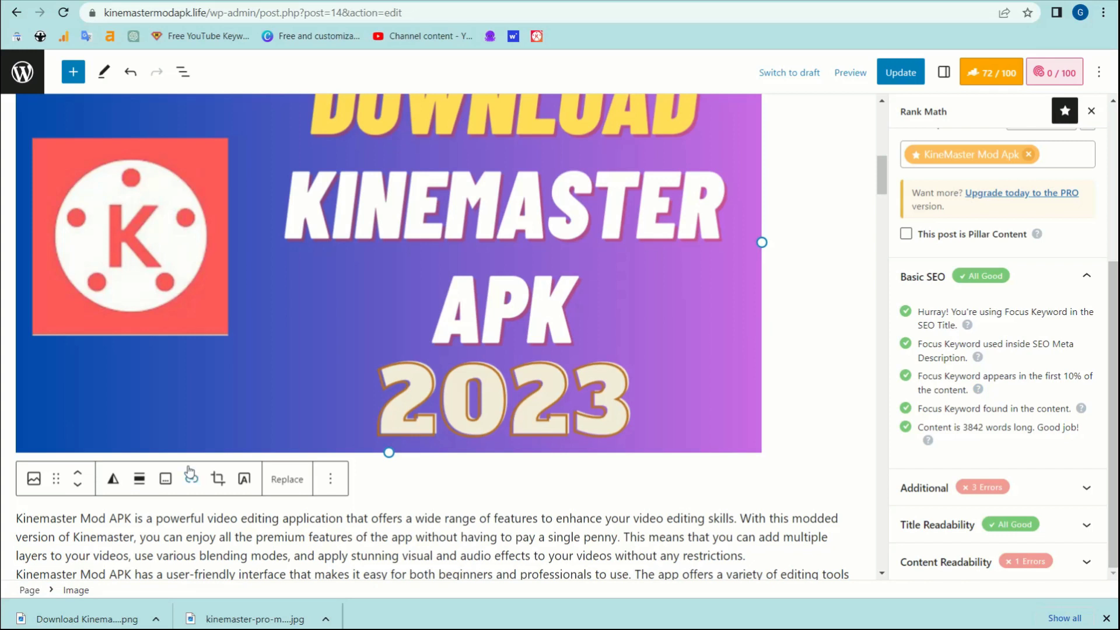
{"action": "left_click", "coordinate": [144, 477]}
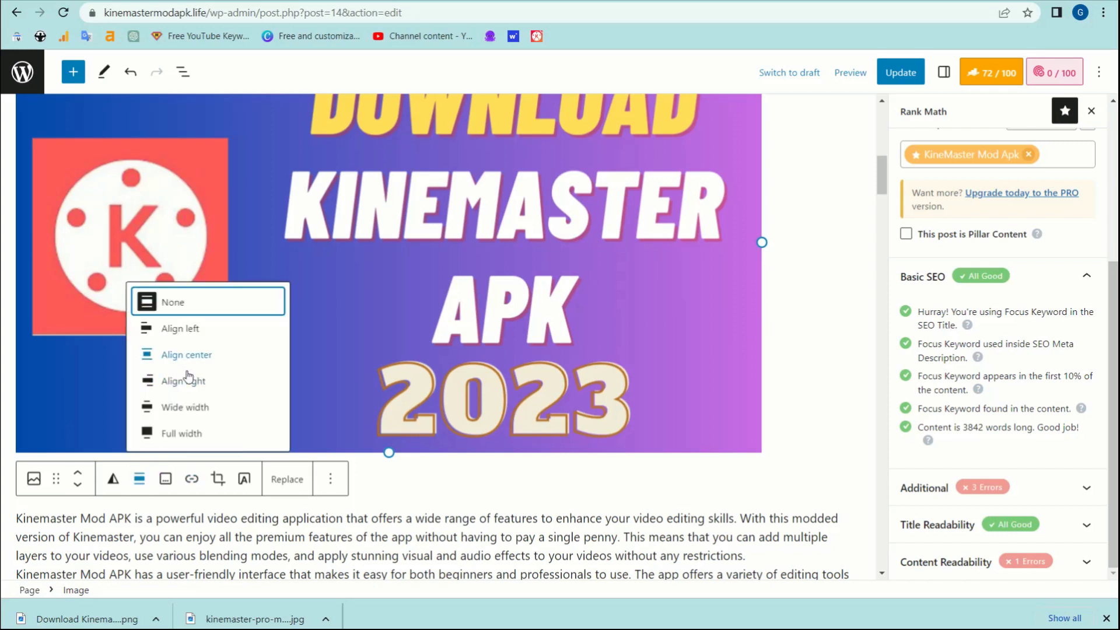
{"action": "left_click", "coordinate": [196, 411]}
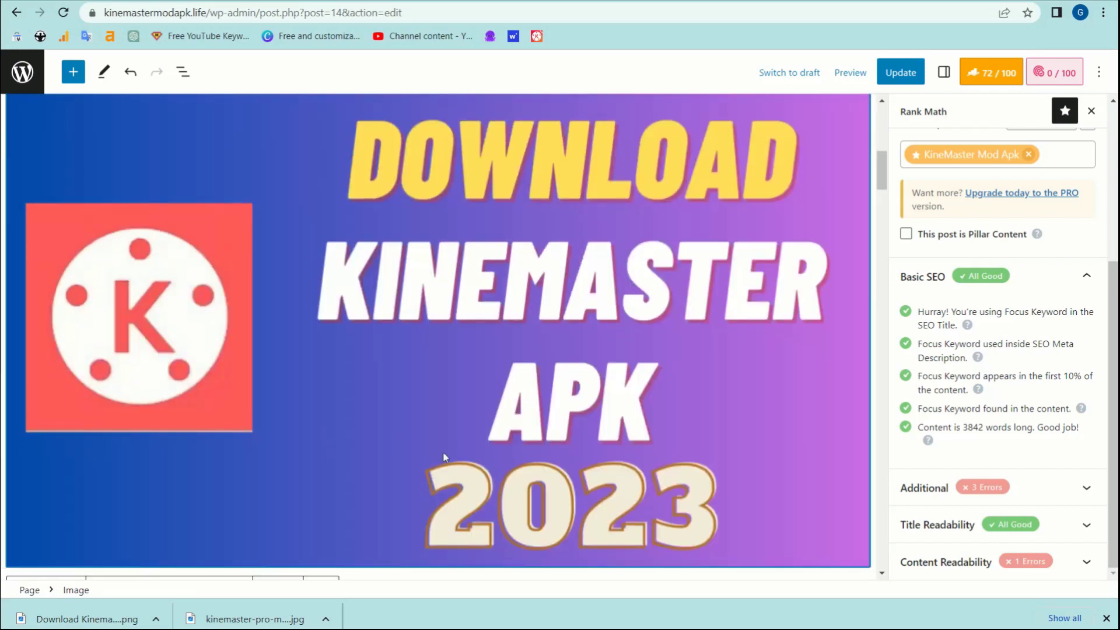
{"action": "scroll", "coordinate": [444, 452], "scroll_direction": "up", "scroll_amount": 5}
- Insert an Image block before the "Advanced video editing techniques" heading and upload the captured Green KineMaster APK image into it
{"action": "scroll", "coordinate": [444, 453], "scroll_direction": "down", "scroll_amount": 15}
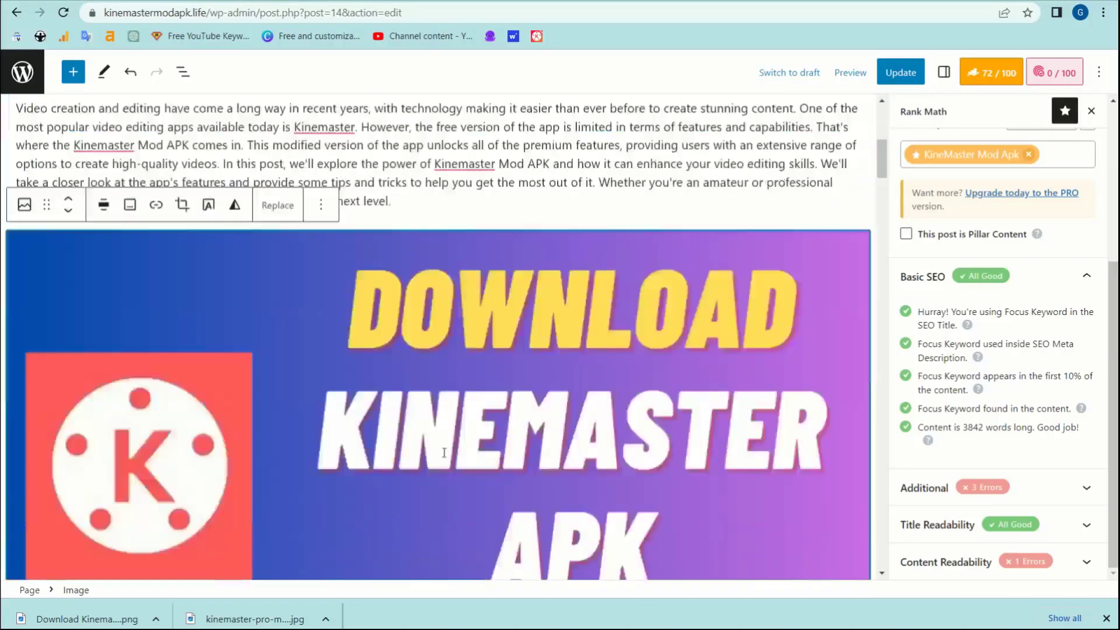
{"action": "scroll", "coordinate": [444, 453], "scroll_direction": "down", "scroll_amount": 10}
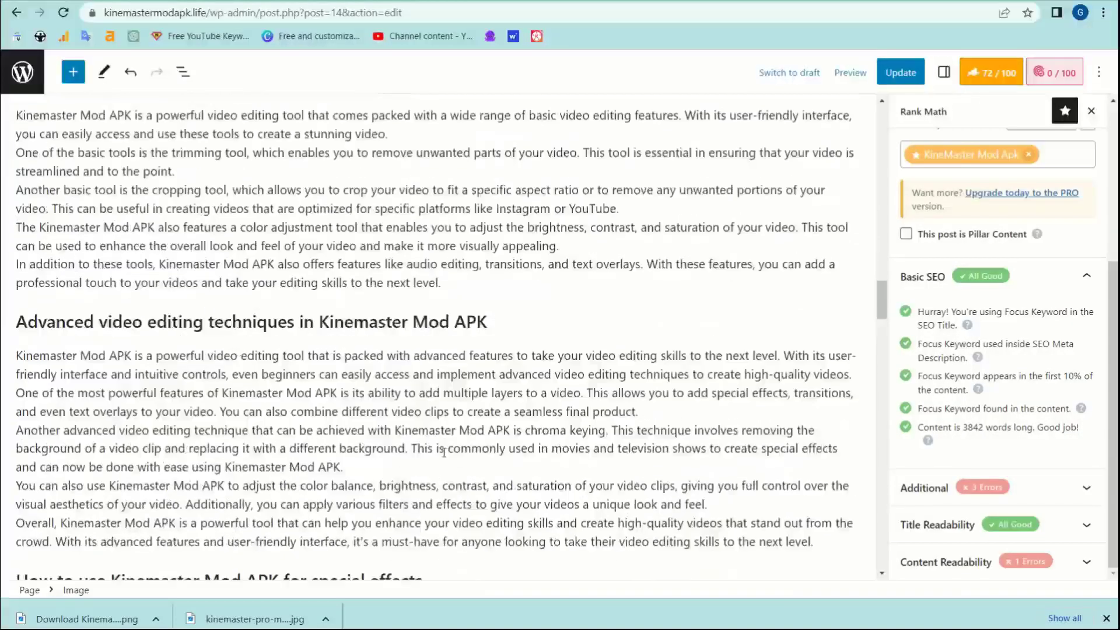
{"action": "left_click", "coordinate": [479, 283]}
{"action": "key", "text": "Return"}
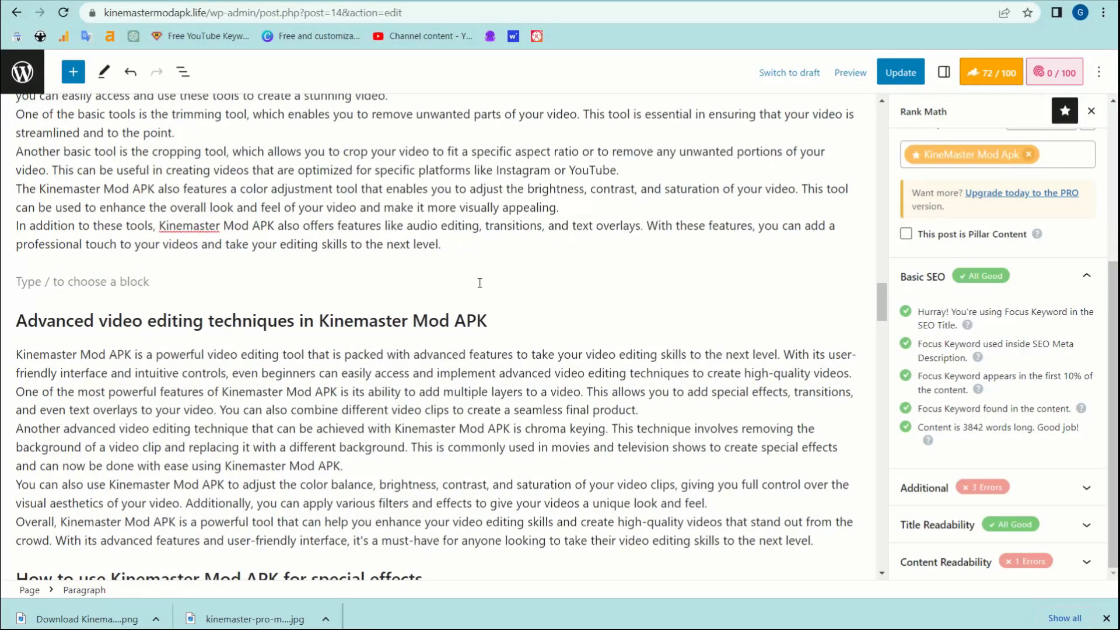
{"action": "left_click", "coordinate": [86, 273]}
{"action": "left_click", "coordinate": [70, 280]}
{"action": "left_click", "coordinate": [73, 72]}
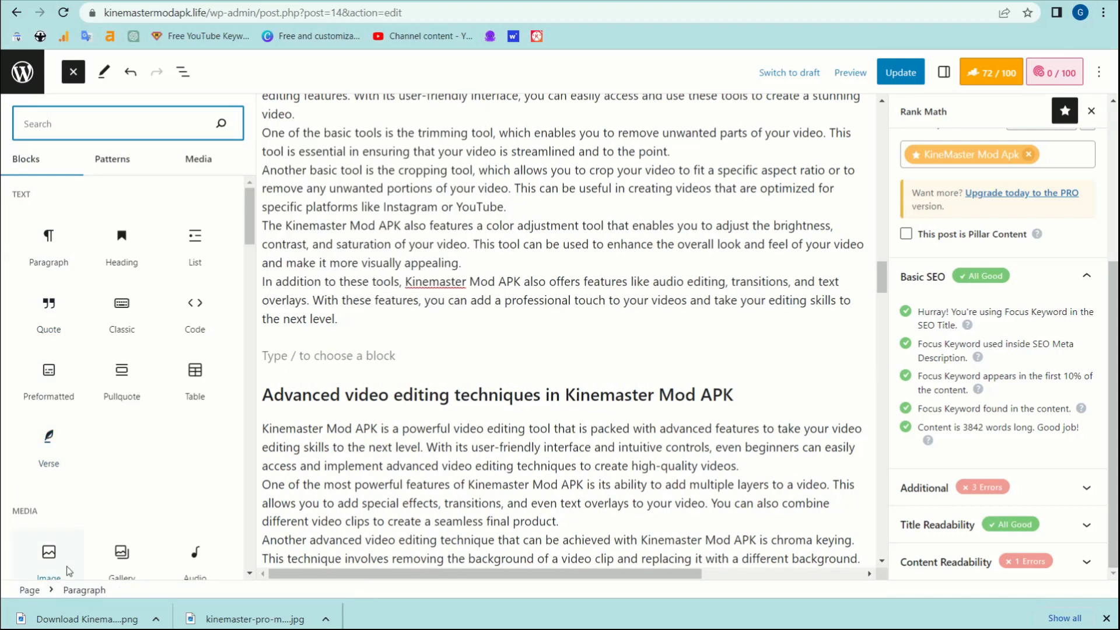
{"action": "left_click", "coordinate": [61, 565]}
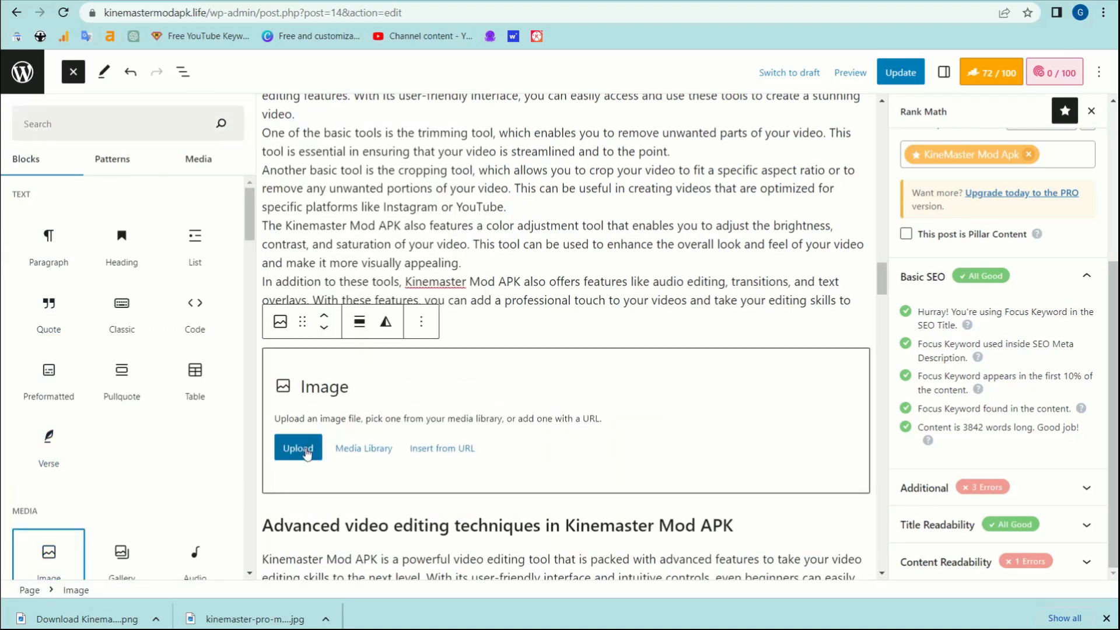
{"action": "left_click", "coordinate": [303, 446]}
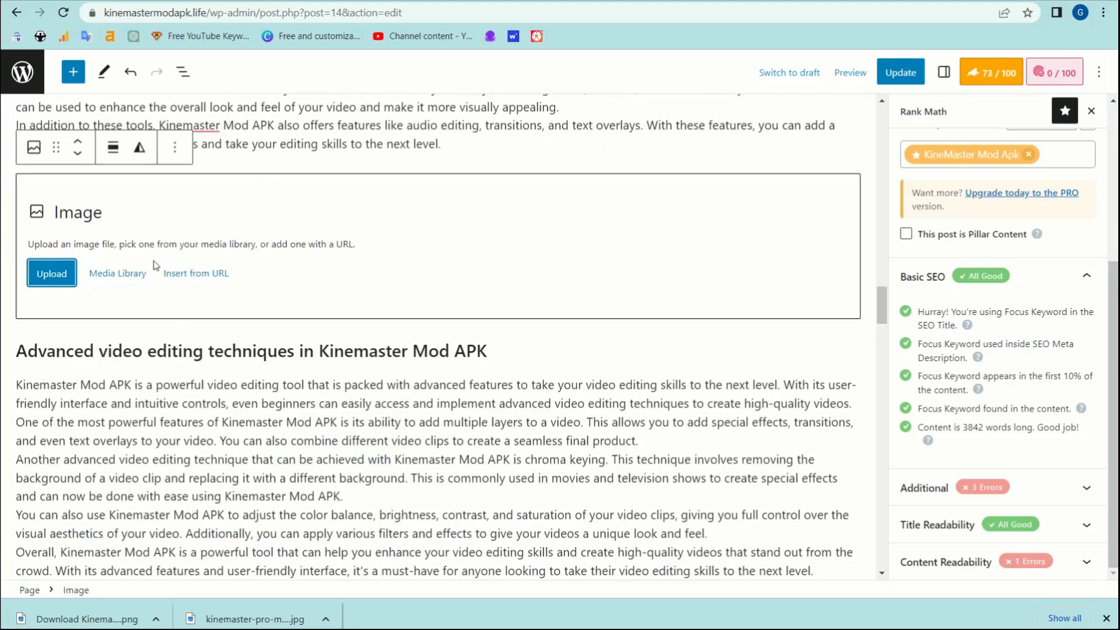
{"action": "left_click", "coordinate": [65, 271]}
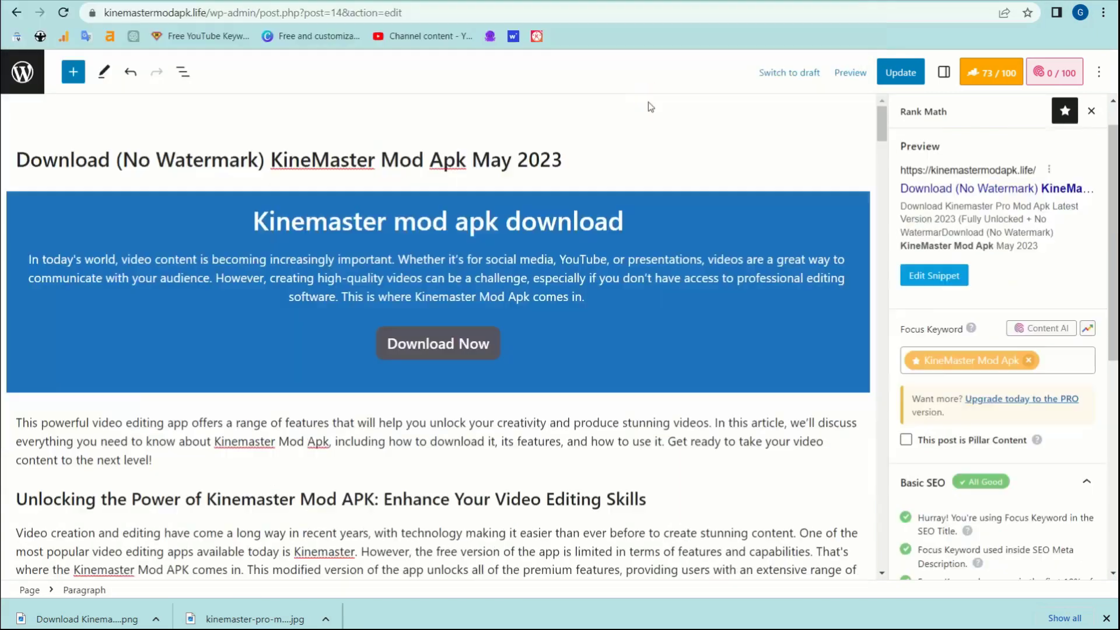
- Examine the basic and additional Rank Math SEO checks, and look through the article's headings, text and inserted images
{"action": "scroll", "coordinate": [624, 350], "scroll_direction": "down", "scroll_amount": 2}
{"action": "scroll", "coordinate": [625, 354], "scroll_direction": "up", "scroll_amount": 2}
{"action": "scroll", "coordinate": [1080, 387], "scroll_direction": "down", "scroll_amount": 7}
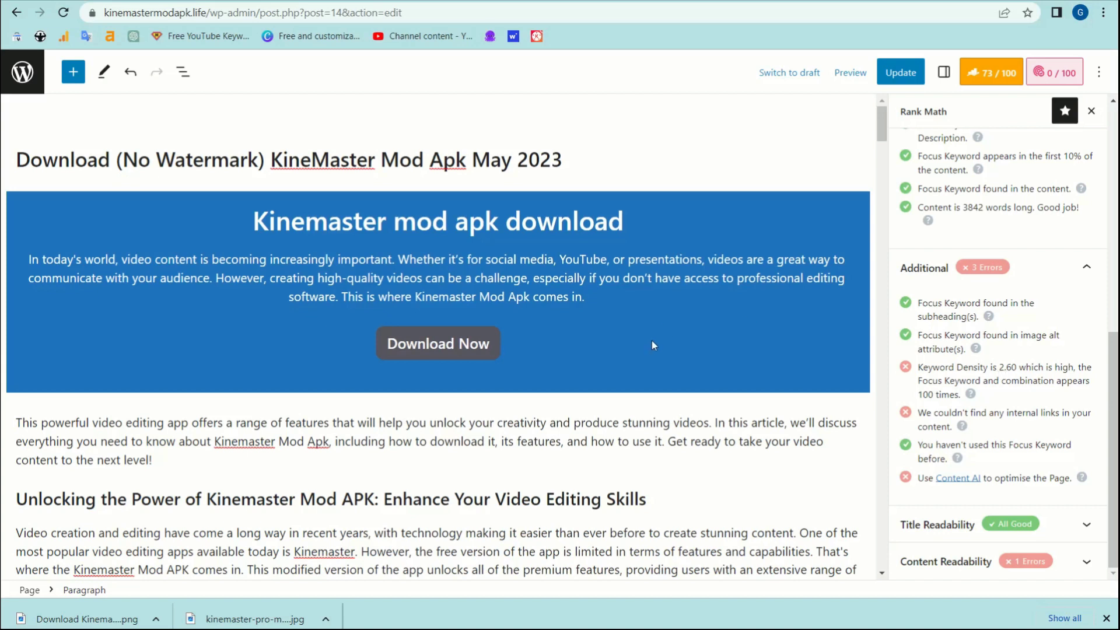
{"action": "scroll", "coordinate": [662, 330], "scroll_direction": "down", "scroll_amount": 2}
{"action": "scroll", "coordinate": [908, 309], "scroll_direction": "up", "scroll_amount": 6}
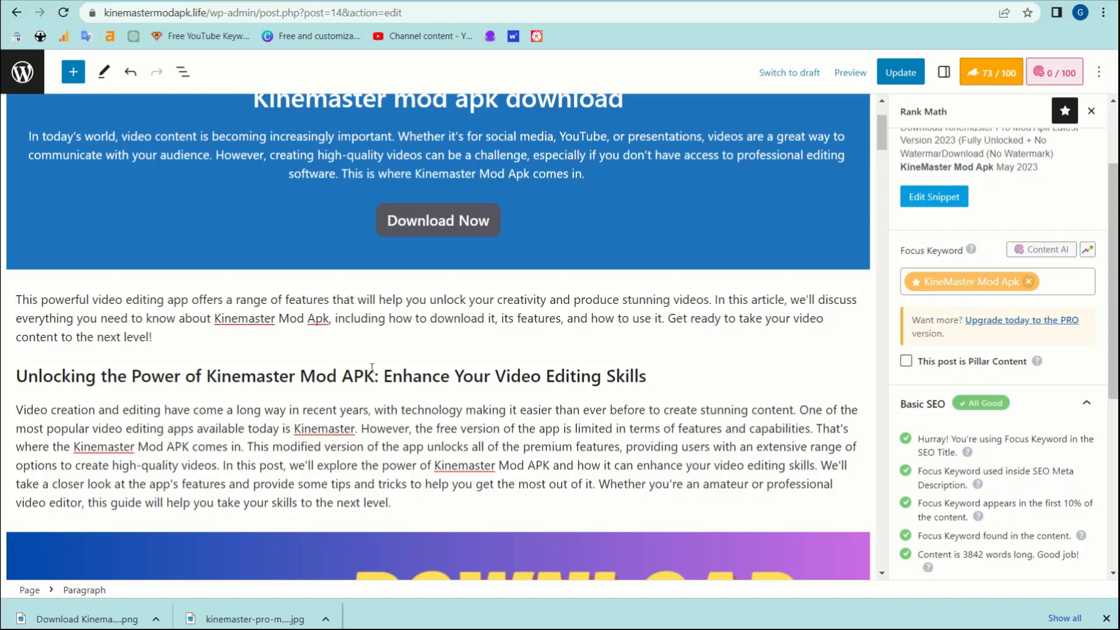
{"action": "scroll", "coordinate": [373, 371], "scroll_direction": "up", "scroll_amount": 2}
{"action": "left_click_drag", "start_coordinate": [270, 160], "coordinate": [462, 150]}
{"action": "scroll", "coordinate": [486, 304], "scroll_direction": "down", "scroll_amount": 15}
{"action": "scroll", "coordinate": [486, 304], "scroll_direction": "down", "scroll_amount": 5}
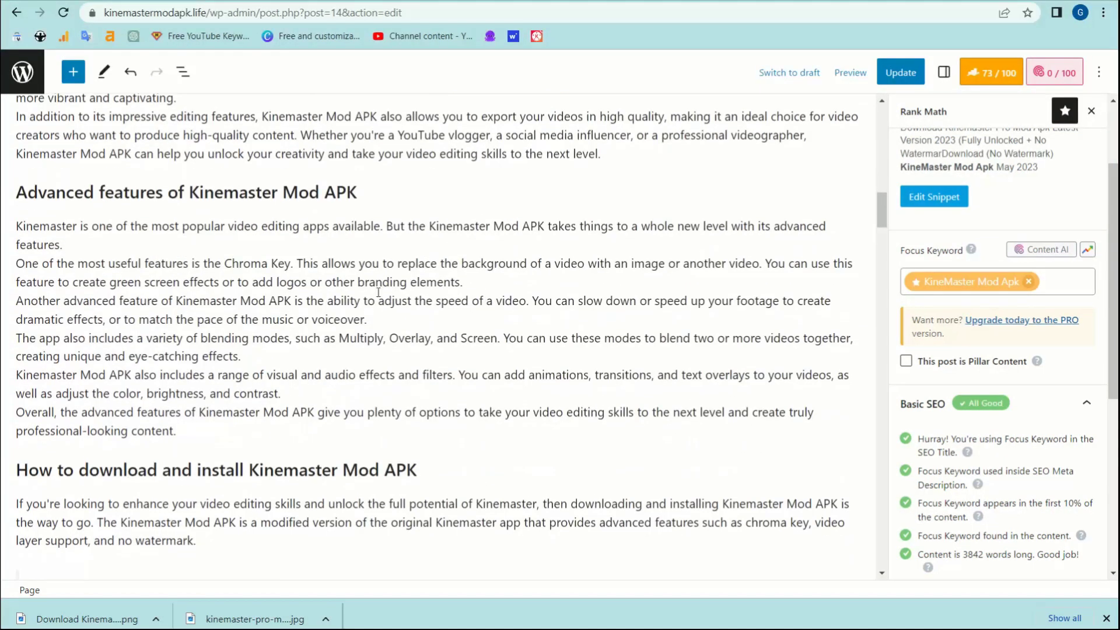
{"action": "scroll", "coordinate": [301, 287], "scroll_direction": "down", "scroll_amount": 5}
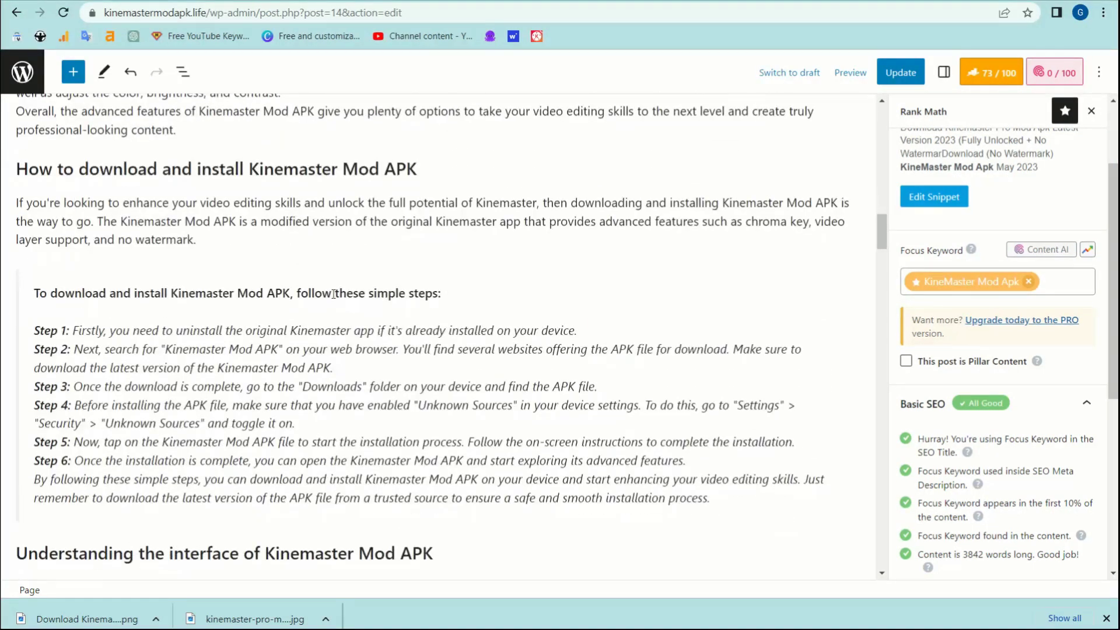
{"action": "scroll", "coordinate": [451, 282], "scroll_direction": "down", "scroll_amount": 9}
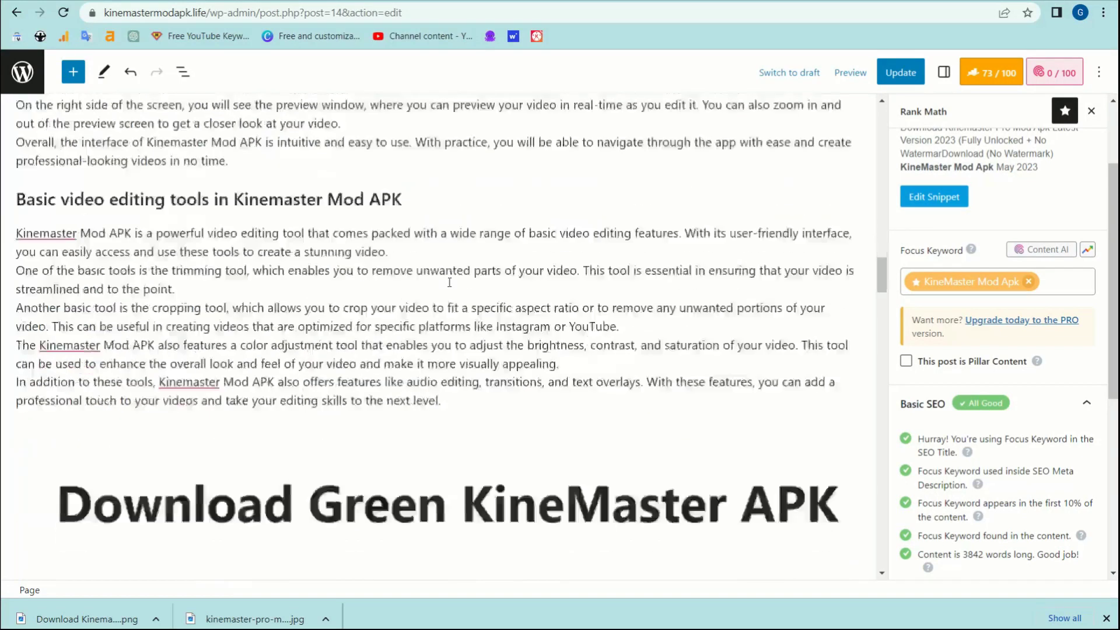
{"action": "scroll", "coordinate": [934, 376], "scroll_direction": "down", "scroll_amount": 5}
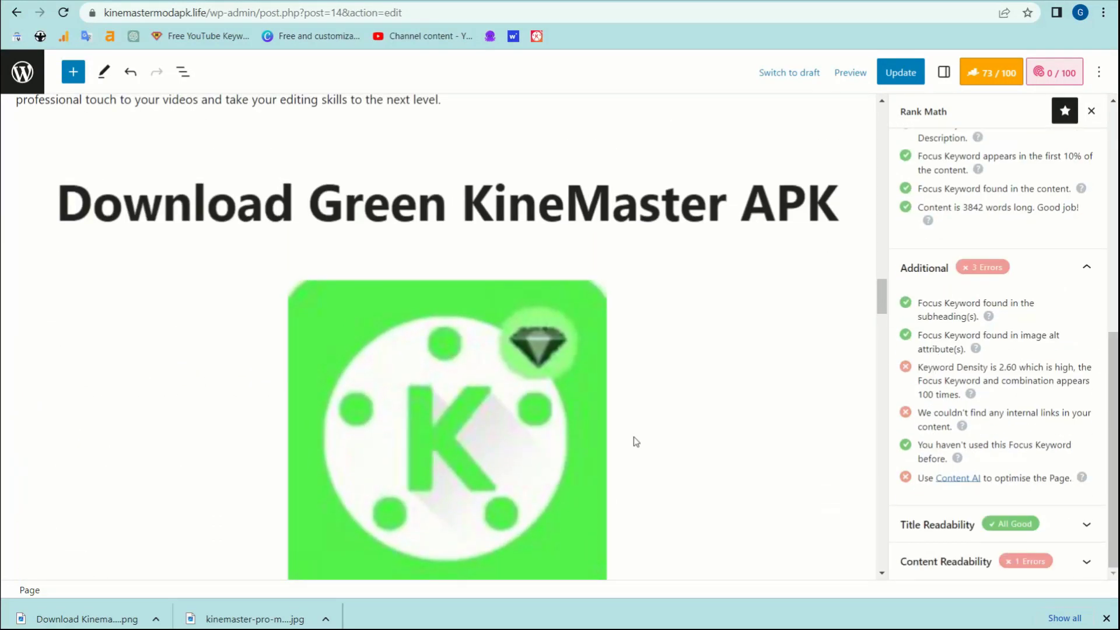
- Start the page's featured image by uploading the "Download Kinemaster Apk" thumbnail from the Downloads folder
{"action": "scroll", "coordinate": [634, 436], "scroll_direction": "down", "scroll_amount": 10}
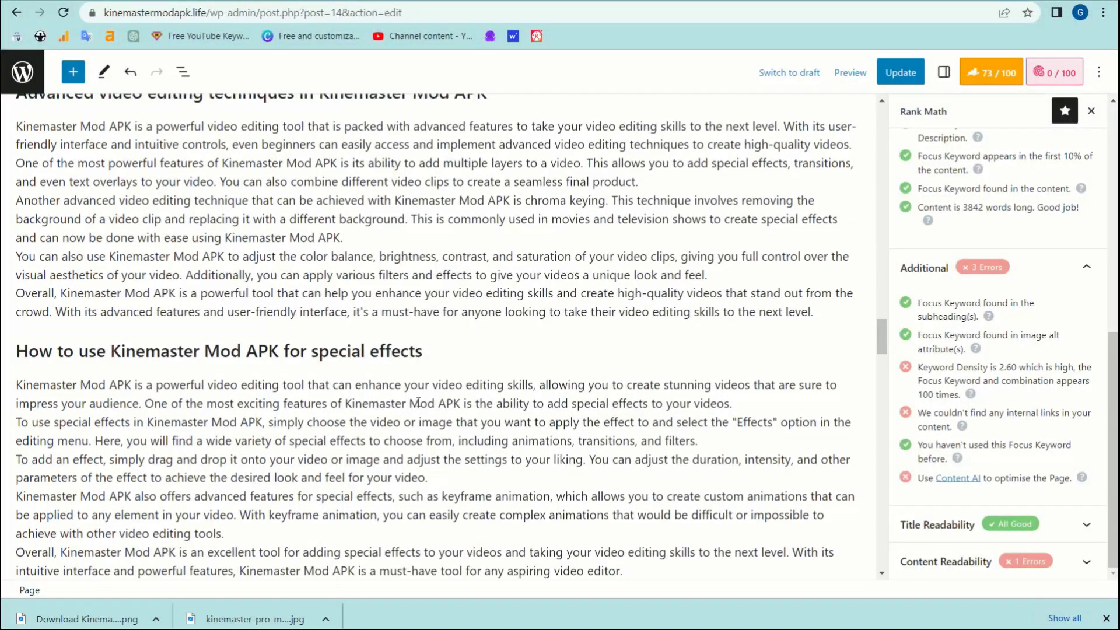
{"action": "scroll", "coordinate": [419, 402], "scroll_direction": "down", "scroll_amount": 3}
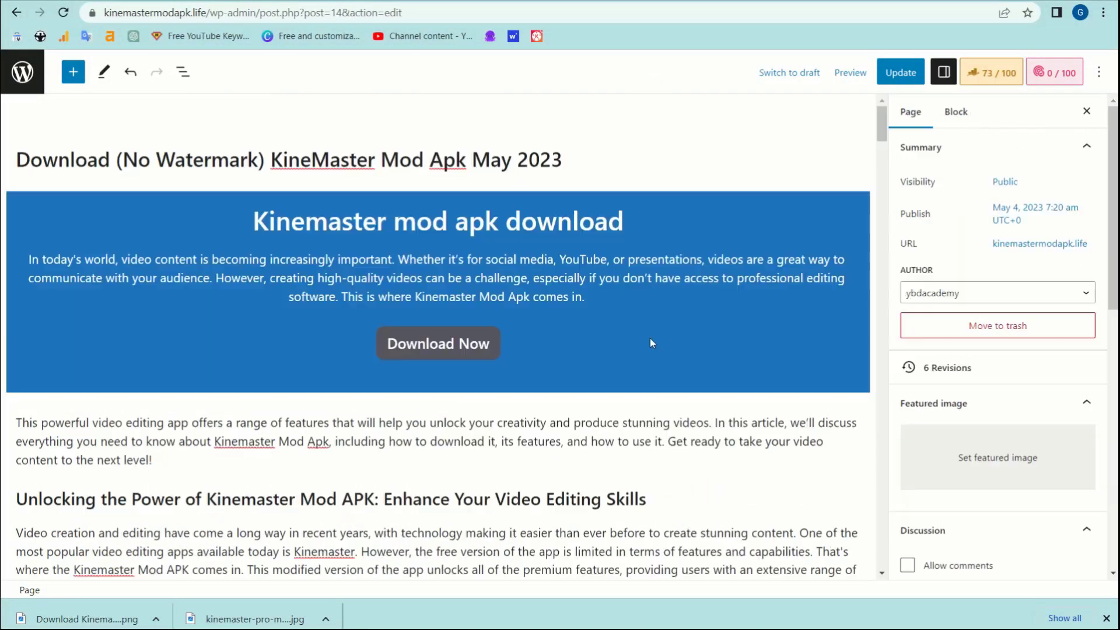
{"action": "scroll", "coordinate": [651, 338], "scroll_direction": "down", "scroll_amount": 2}
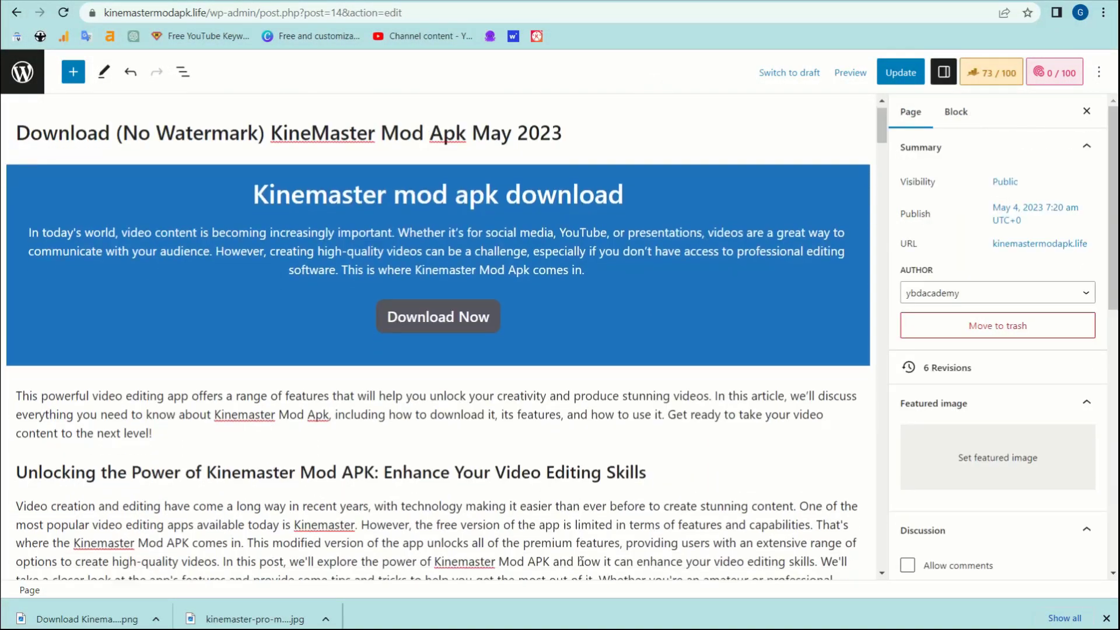
{"action": "scroll", "coordinate": [676, 466], "scroll_direction": "up", "scroll_amount": 2}
{"action": "left_click", "coordinate": [973, 473]}
{"action": "left_click", "coordinate": [570, 343]}
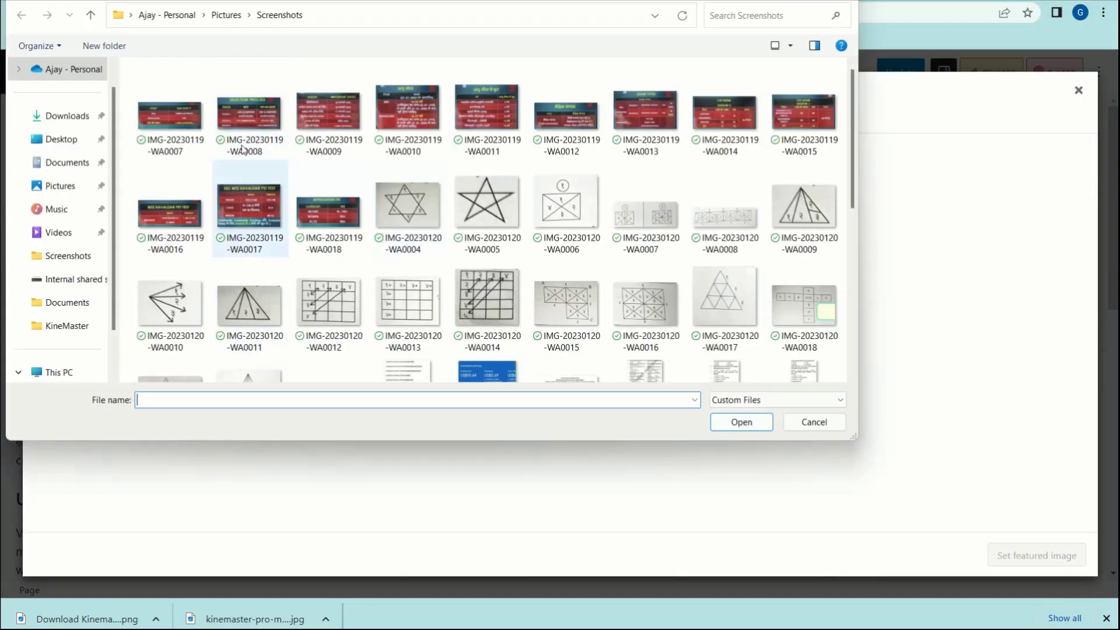
{"action": "scroll", "coordinate": [380, 283], "scroll_direction": "down", "scroll_amount": 5}
{"action": "left_click", "coordinate": [34, 124]}
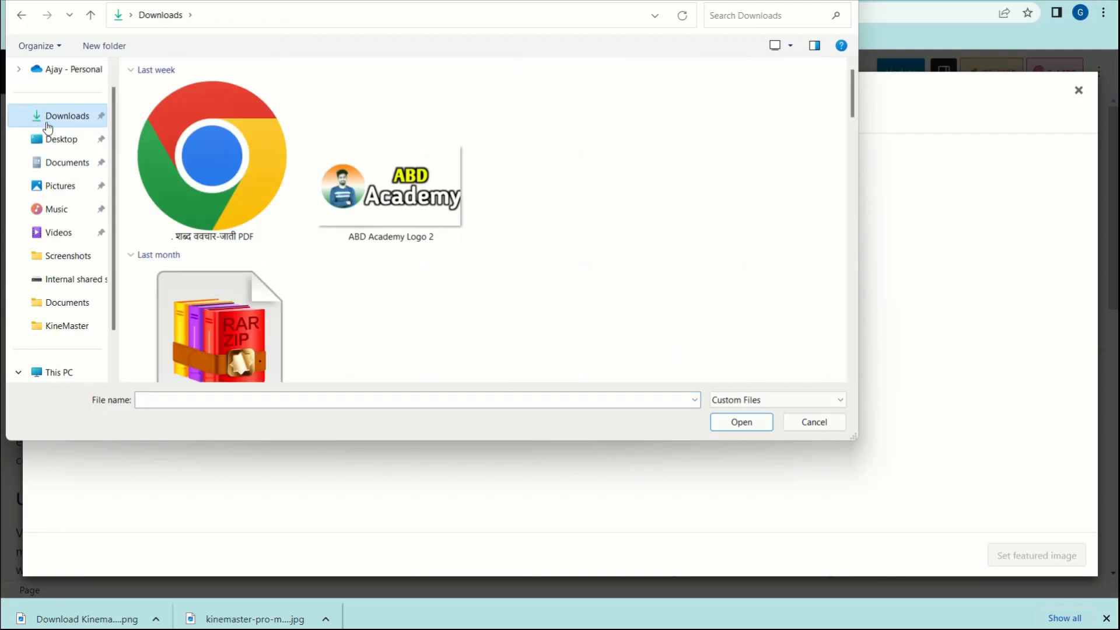
{"action": "left_click", "coordinate": [249, 211]}
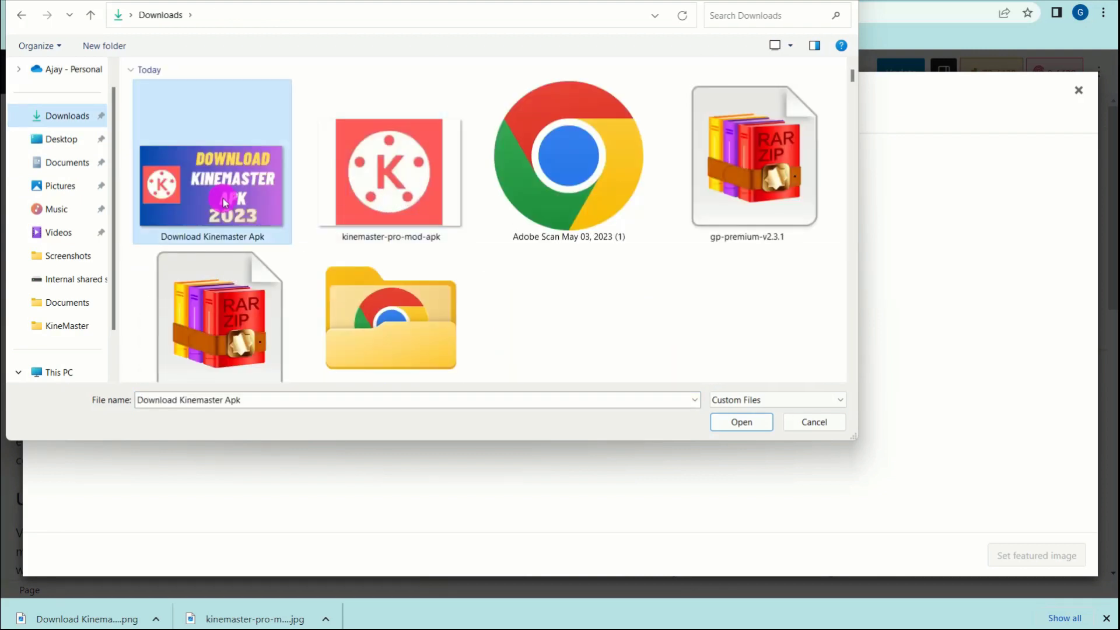
{"action": "left_click", "coordinate": [750, 421]}
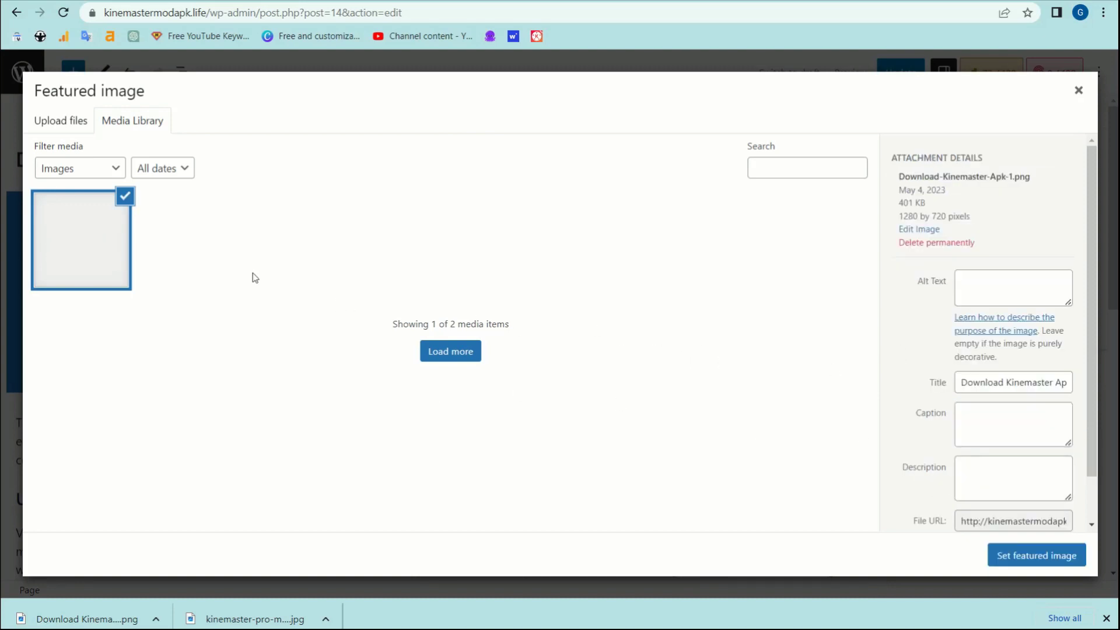
- Set the uploaded thumbnail's alt text to "Kinemaster mod Apk download" and copy that text
{"action": "scroll", "coordinate": [1016, 378], "scroll_direction": "down", "scroll_amount": 1}
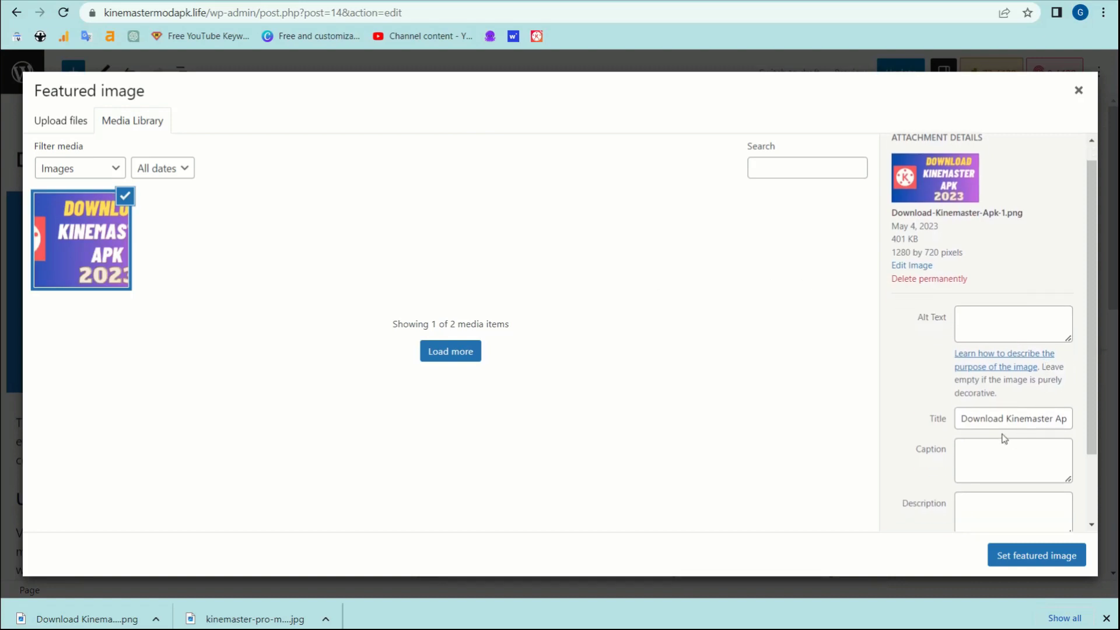
{"action": "left_click_drag", "start_coordinate": [1001, 420], "coordinate": [1084, 415]}
{"action": "left_click", "coordinate": [1025, 328]}
{"action": "type", "text": "Kinemaster Apk"}
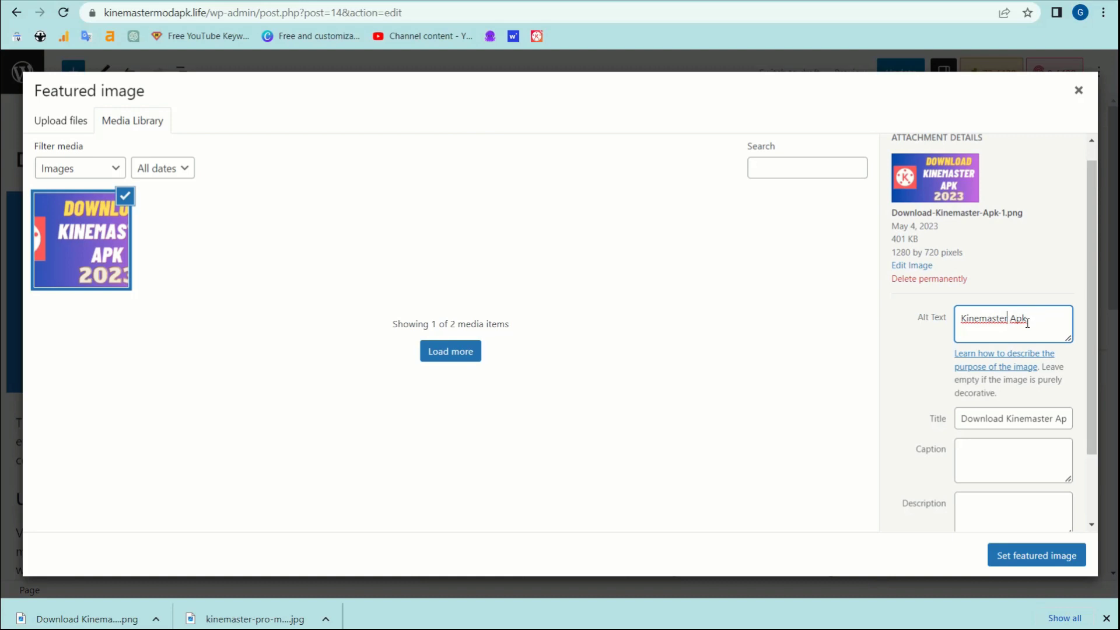
{"action": "type", "text": "mod"}
{"action": "key", "text": "ctrl+a"}
{"action": "key", "text": "ctrl+c"}
- Fill the thumbnail's caption and description with "Kinemaster mod Apk download" and set it as the featured image
{"action": "left_click", "coordinate": [988, 468]}
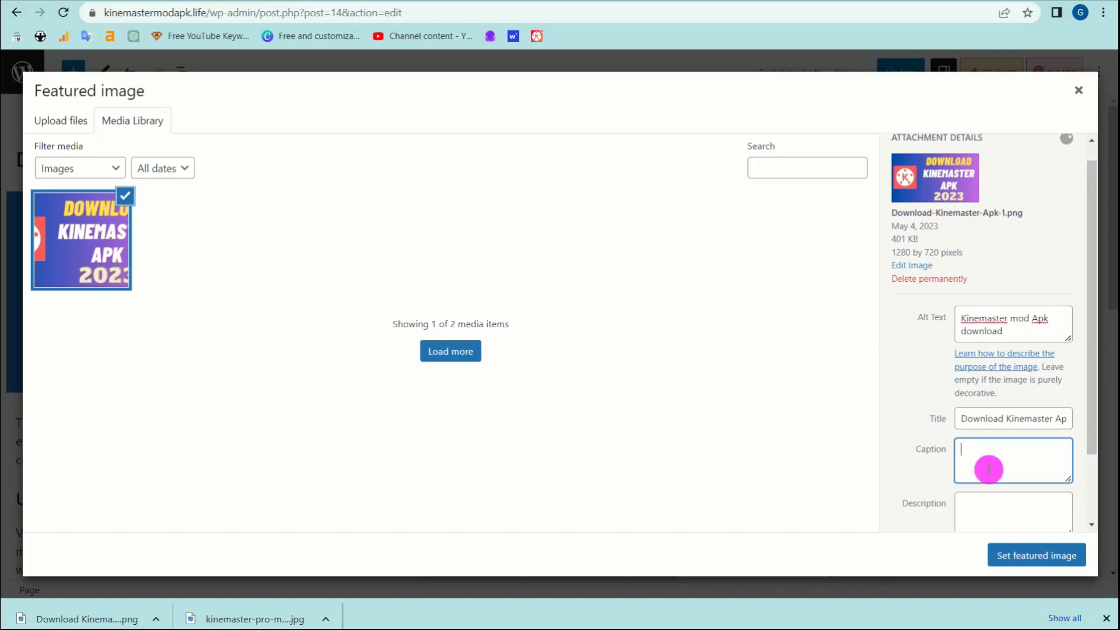
{"action": "key", "text": "ctrl+v"}
{"action": "scroll", "coordinate": [1007, 514], "scroll_direction": "down", "scroll_amount": 2}
{"action": "left_click", "coordinate": [1008, 432]}
{"action": "key", "text": "ctrl+v"}
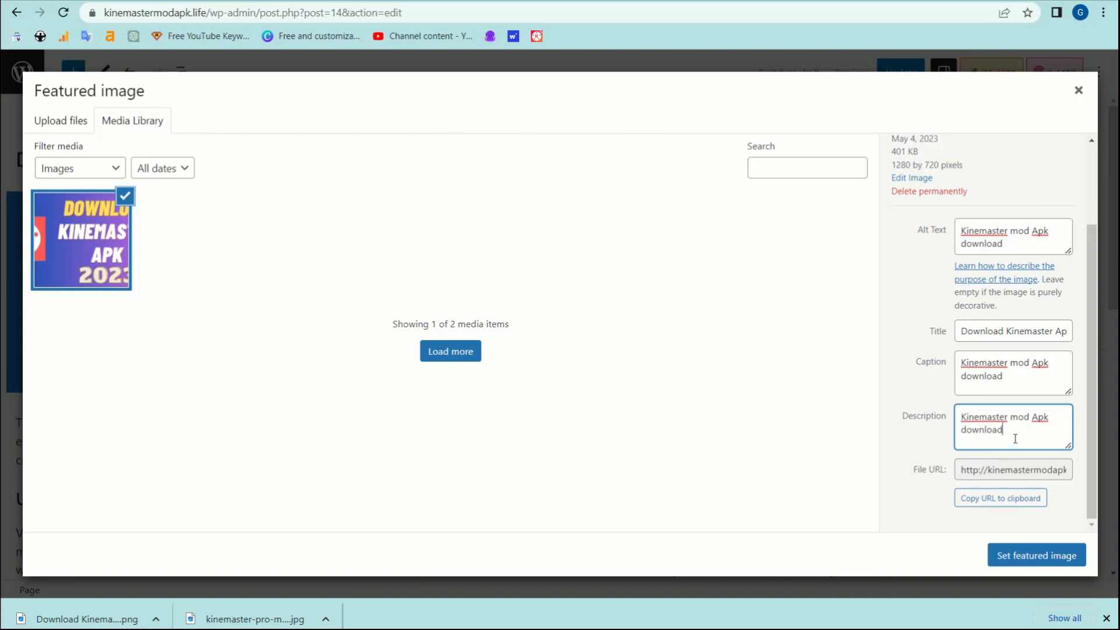
{"action": "left_click", "coordinate": [1024, 554]}
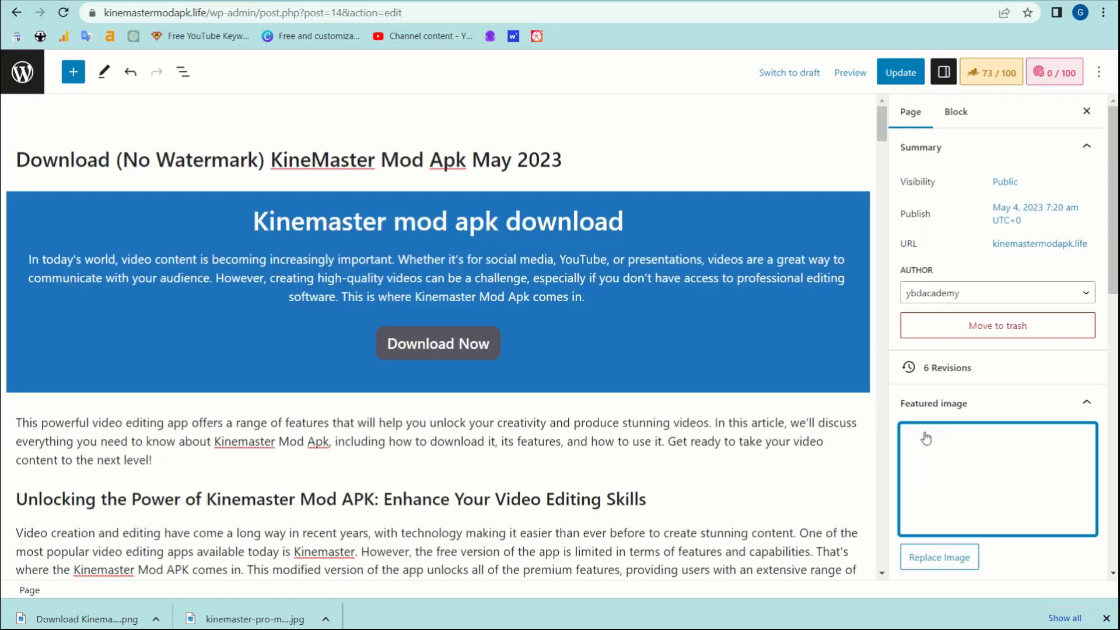
- Save the homepage with its new featured image
{"action": "scroll", "coordinate": [826, 474], "scroll_direction": "down", "scroll_amount": 10}
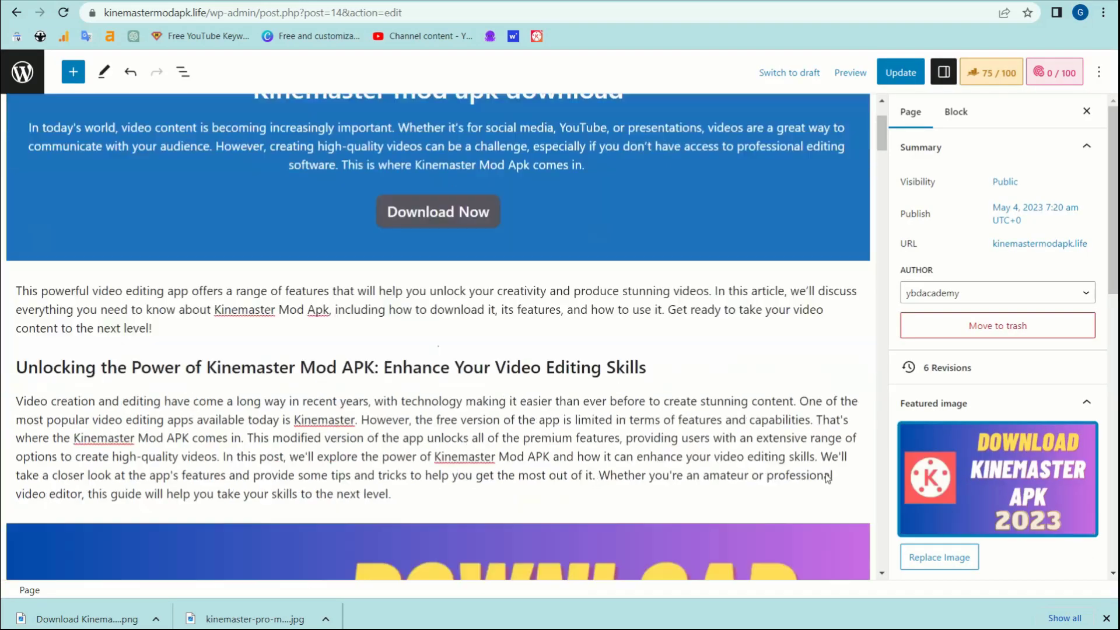
{"action": "scroll", "coordinate": [826, 474], "scroll_direction": "down", "scroll_amount": 15}
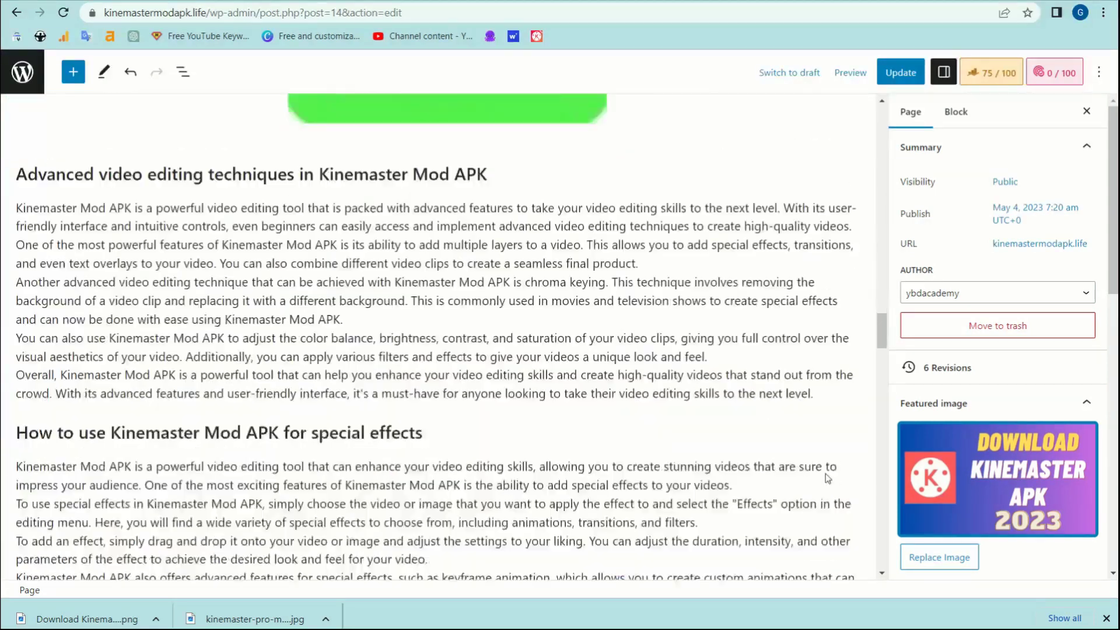
{"action": "scroll", "coordinate": [827, 473], "scroll_direction": "down", "scroll_amount": 5}
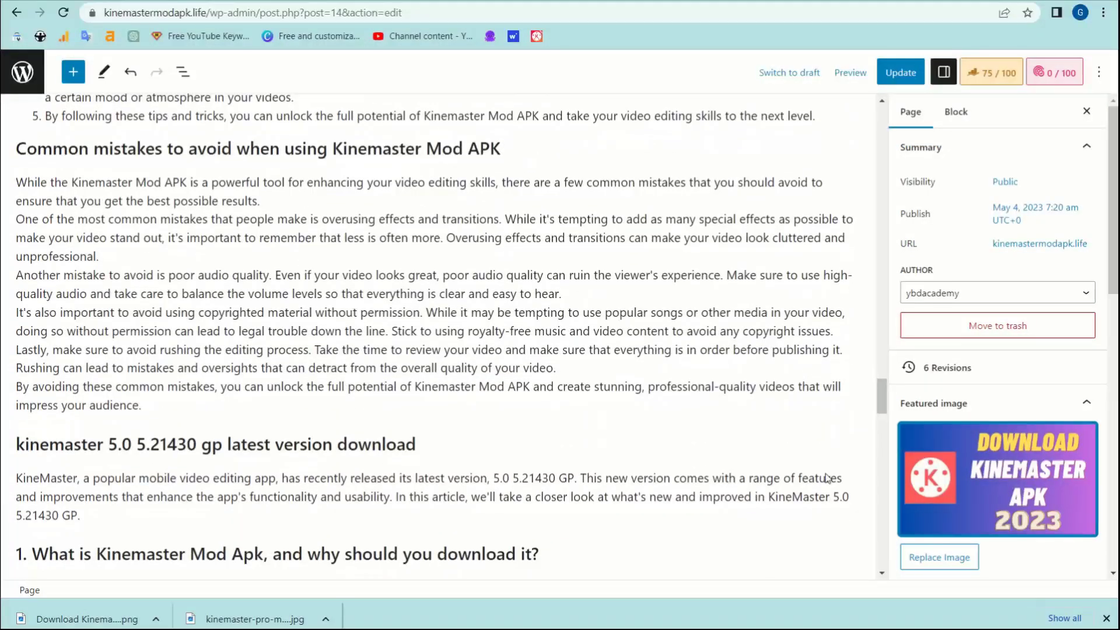
{"action": "key", "text": "ctrl+s"}
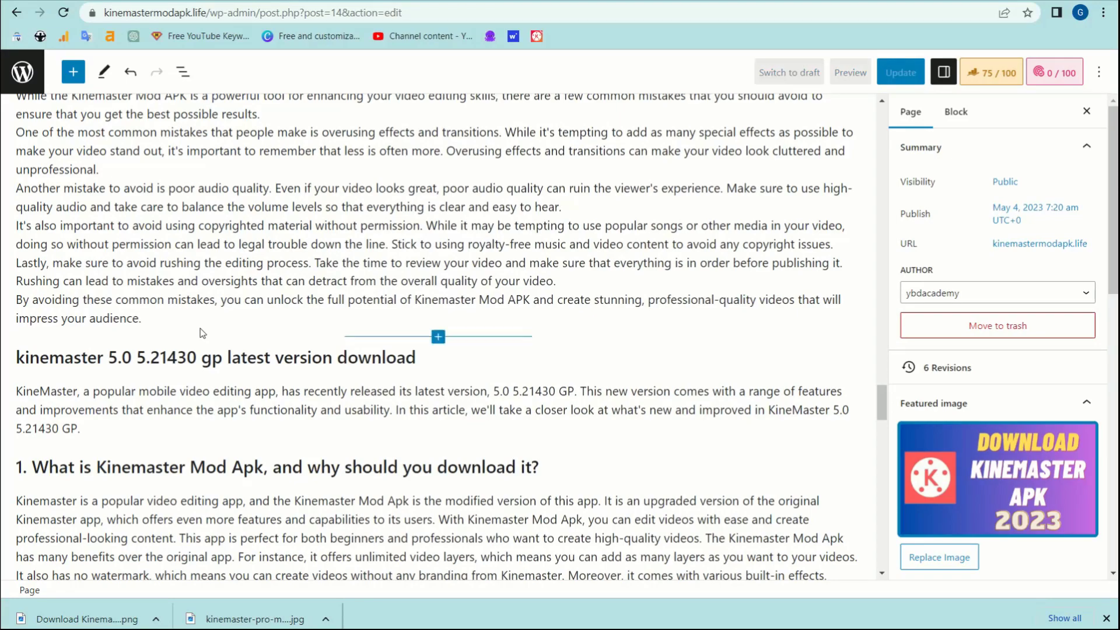
- Insert an Image block before the "kinemaster 5.0 5.21430 gp latest version download" heading
{"action": "scroll", "coordinate": [165, 323], "scroll_direction": "down", "scroll_amount": 15}
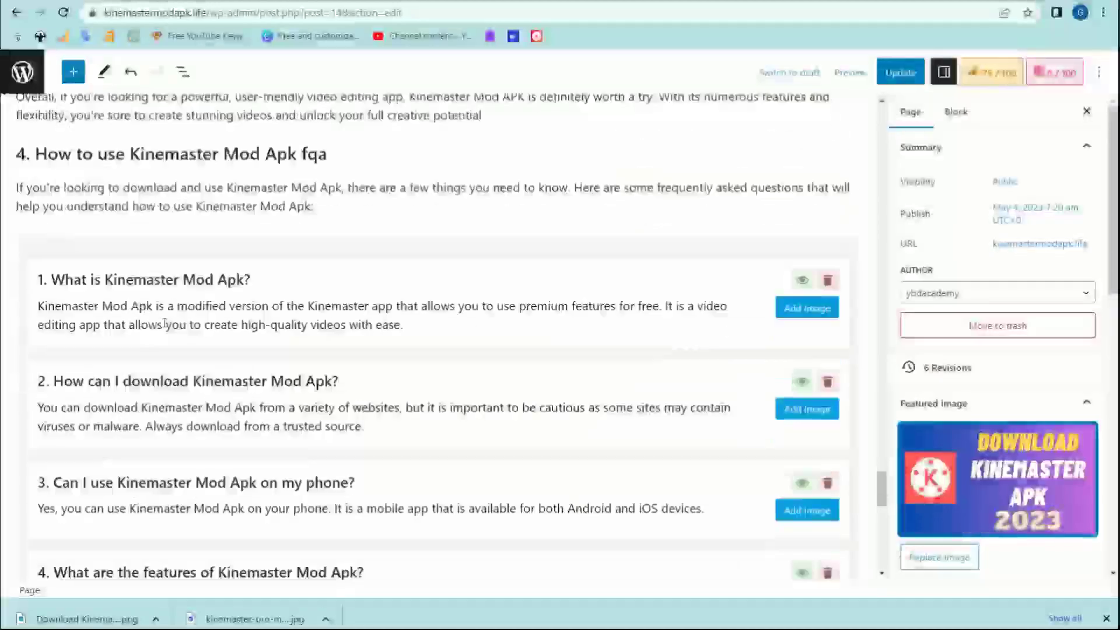
{"action": "scroll", "coordinate": [165, 323], "scroll_direction": "up", "scroll_amount": 15}
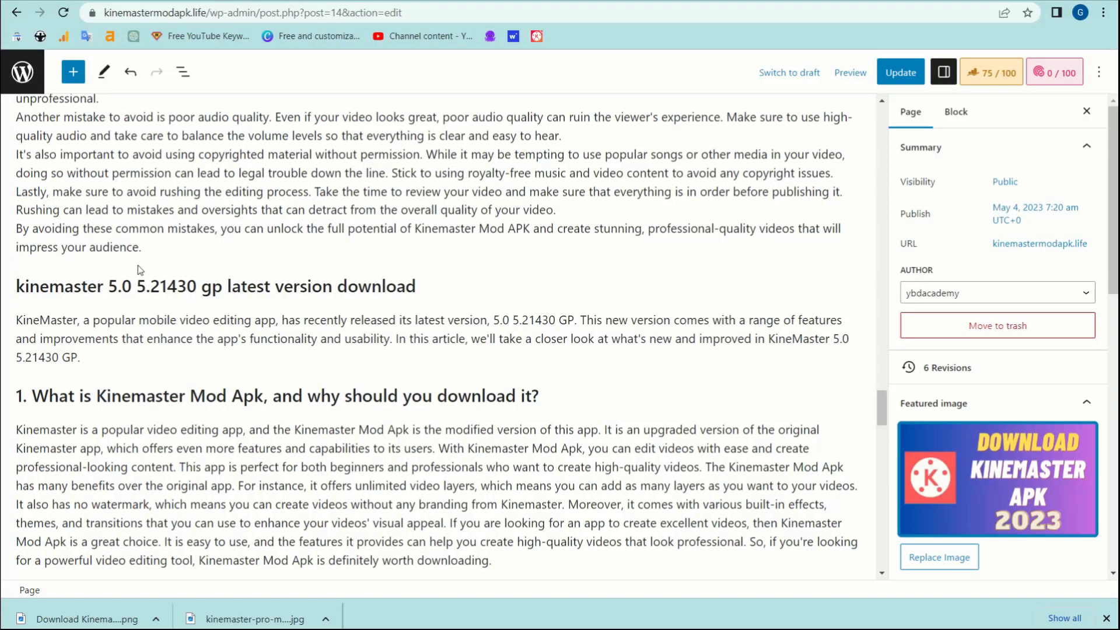
{"action": "left_click", "coordinate": [155, 252]}
{"action": "key", "text": "Return"}
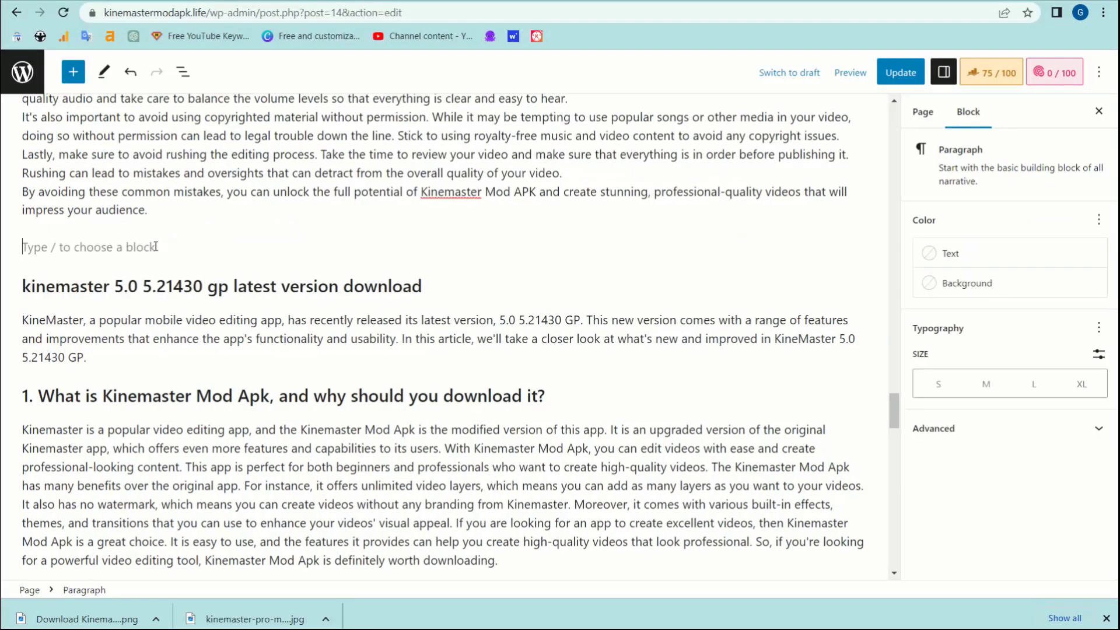
{"action": "left_click", "coordinate": [73, 71]}
{"action": "scroll", "coordinate": [64, 509], "scroll_direction": "down", "scroll_amount": 3}
{"action": "left_click", "coordinate": [80, 369]}
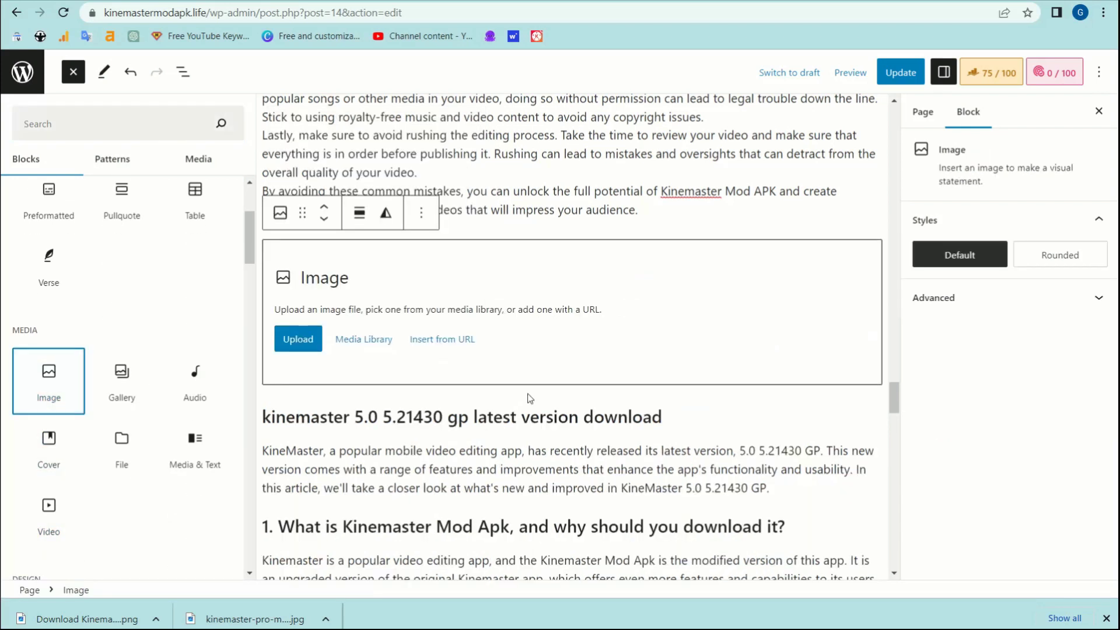
{"action": "left_click", "coordinate": [300, 337]}
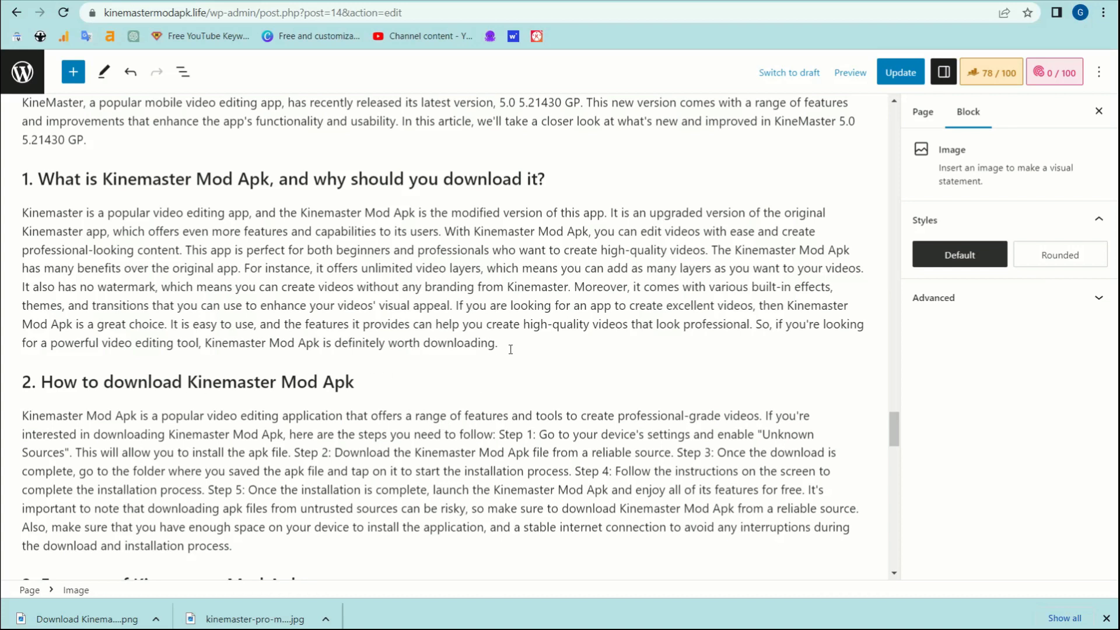
{"action": "scroll", "coordinate": [512, 348], "scroll_direction": "up", "scroll_amount": 5}
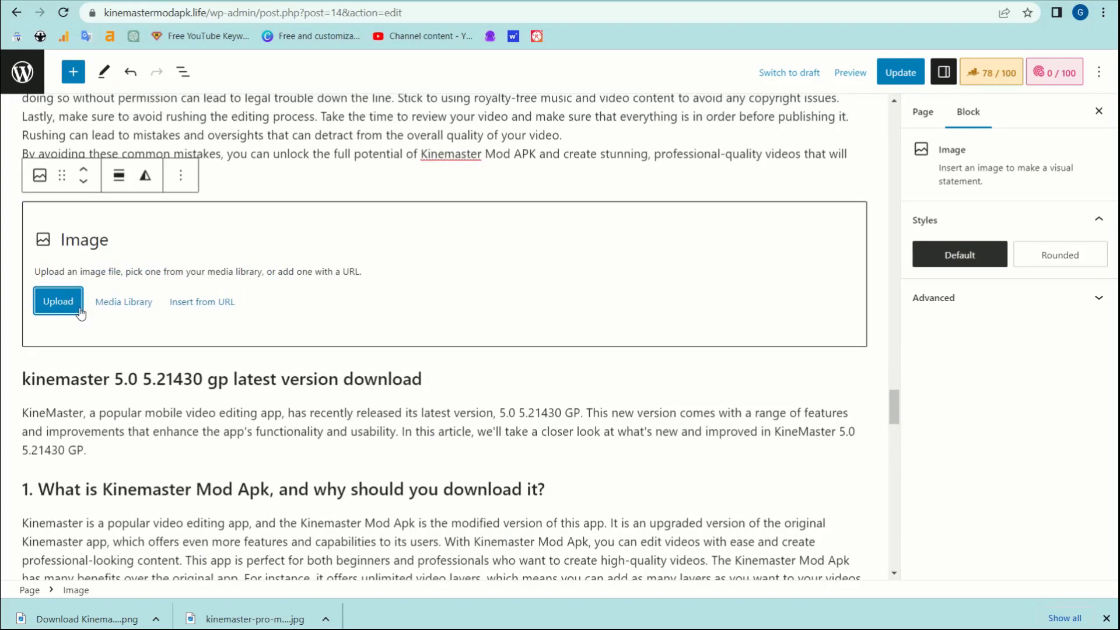
{"action": "left_click", "coordinate": [59, 301]}
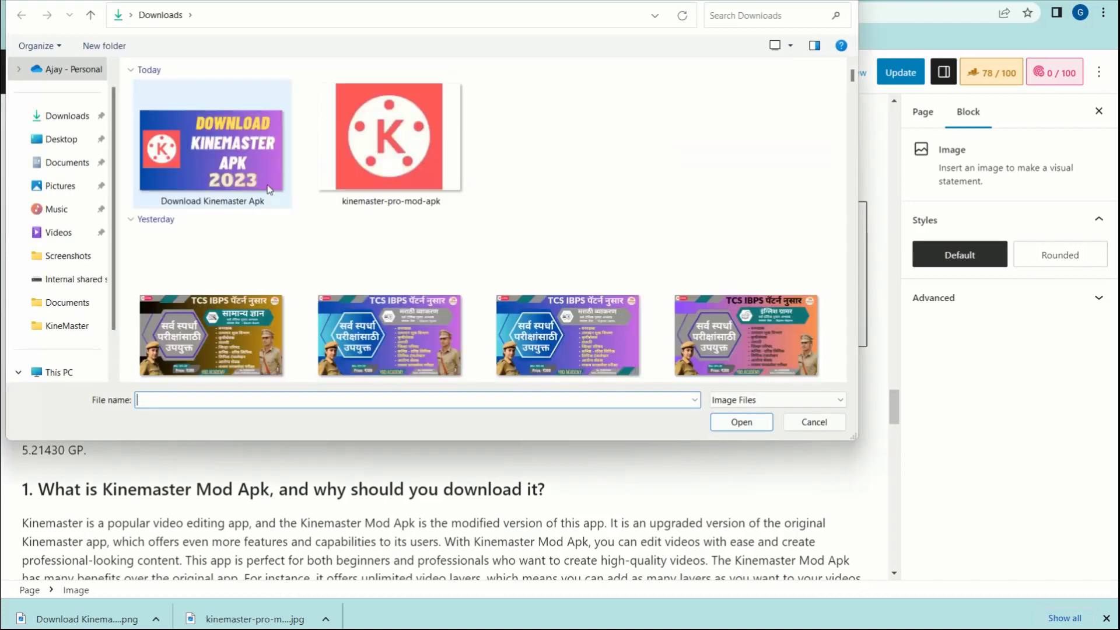
{"action": "left_click", "coordinate": [57, 262]}
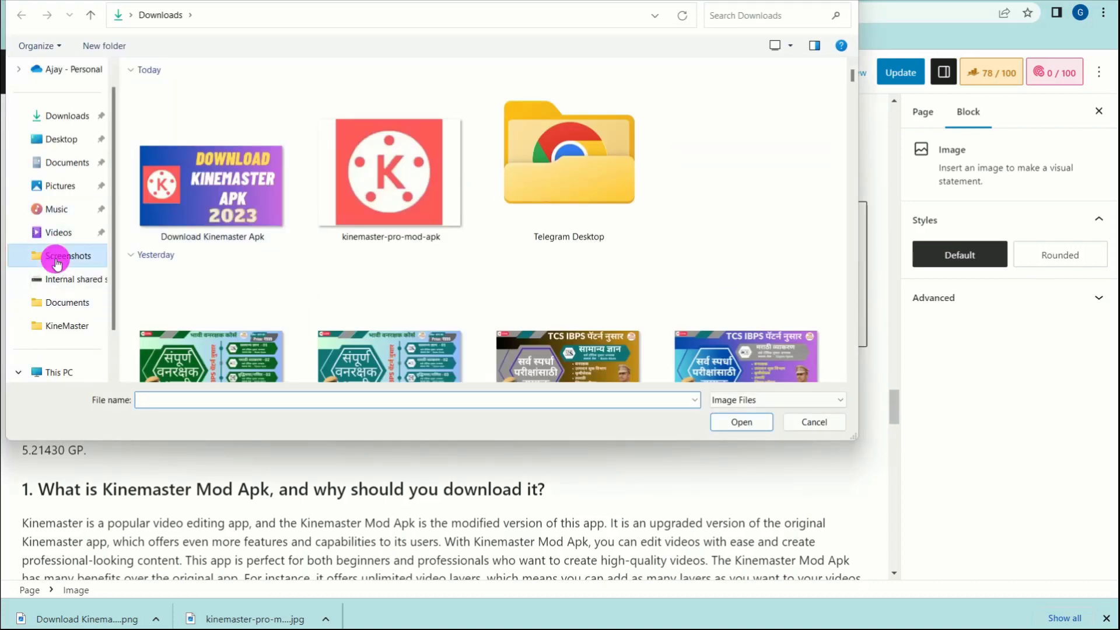
{"action": "scroll", "coordinate": [317, 274], "scroll_direction": "down", "scroll_amount": 10}
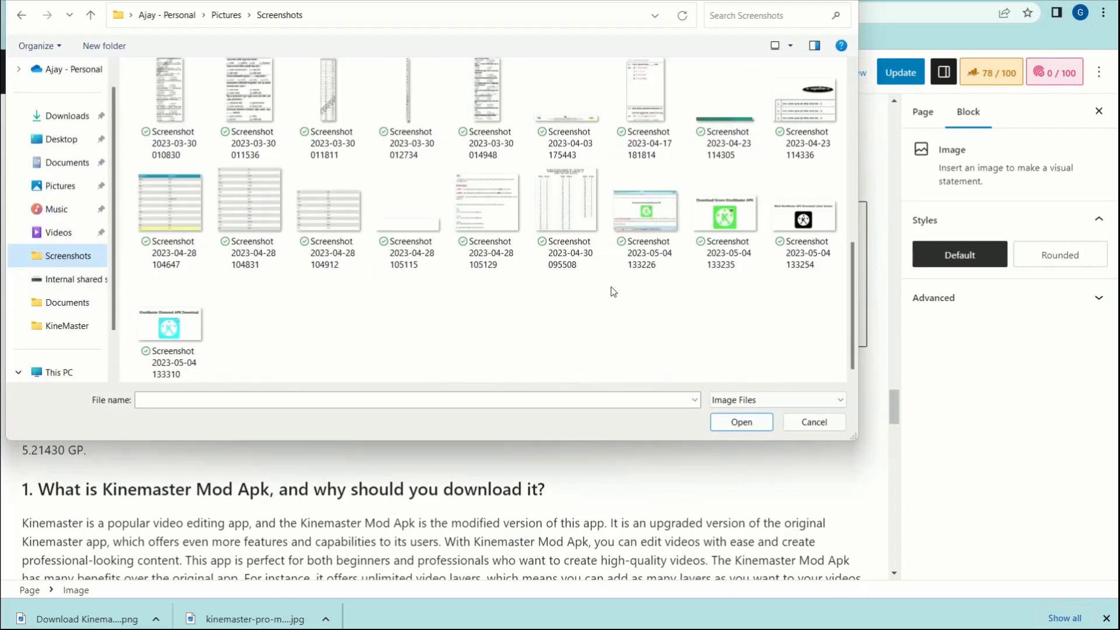
{"action": "left_click", "coordinate": [157, 336]}
{"action": "left_click", "coordinate": [730, 425]}
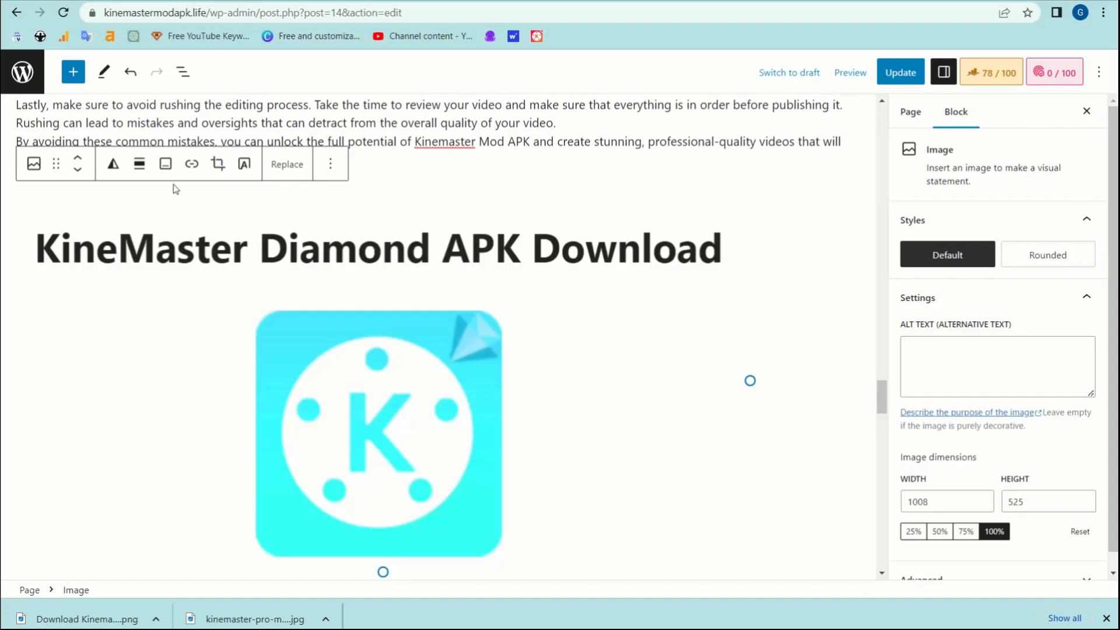
- Change the KineMaster Diamond APK image's alignment so it spans beyond the text column, and check its placement above the heading
{"action": "left_click", "coordinate": [139, 164]}
{"action": "left_click", "coordinate": [176, 314]}
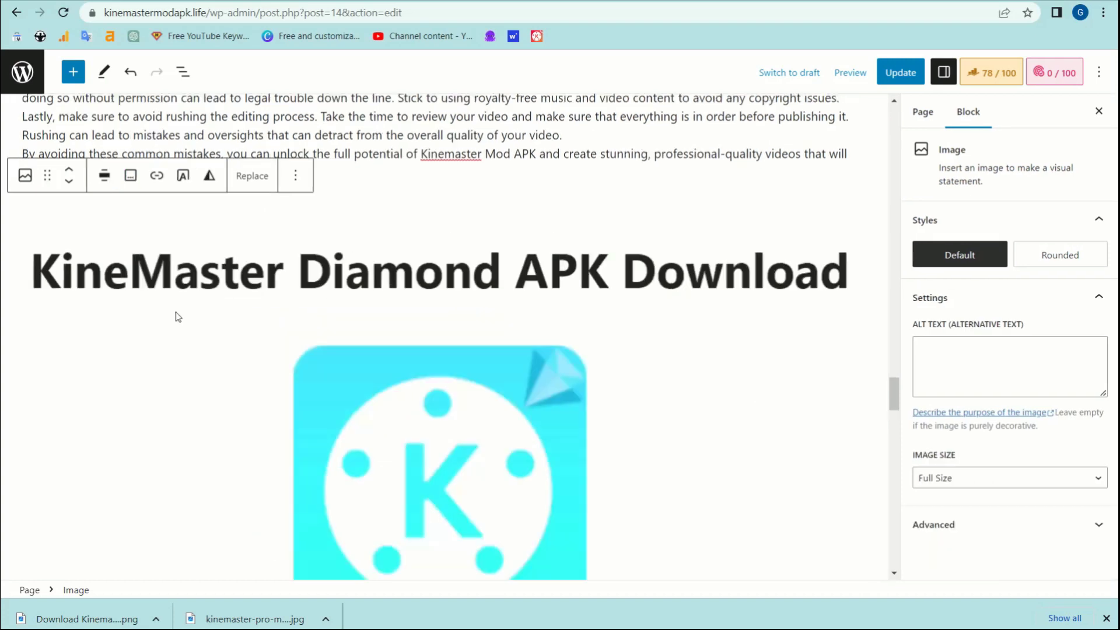
{"action": "scroll", "coordinate": [435, 312], "scroll_direction": "down", "scroll_amount": 1}
{"action": "scroll", "coordinate": [435, 309], "scroll_direction": "down", "scroll_amount": 4}
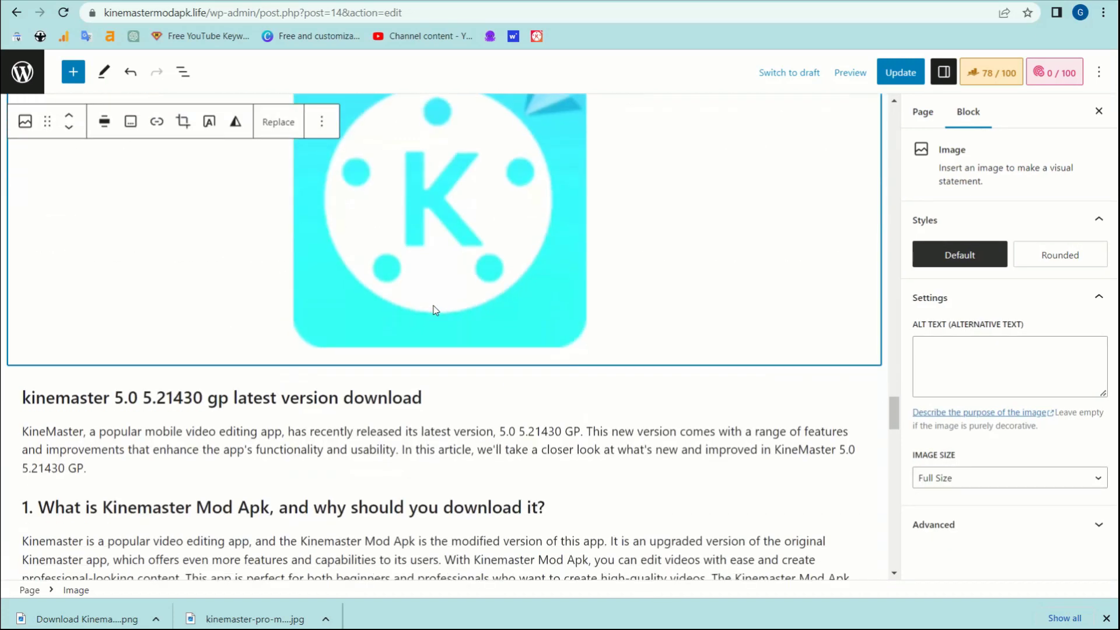
{"action": "scroll", "coordinate": [439, 243], "scroll_direction": "up", "scroll_amount": 2}
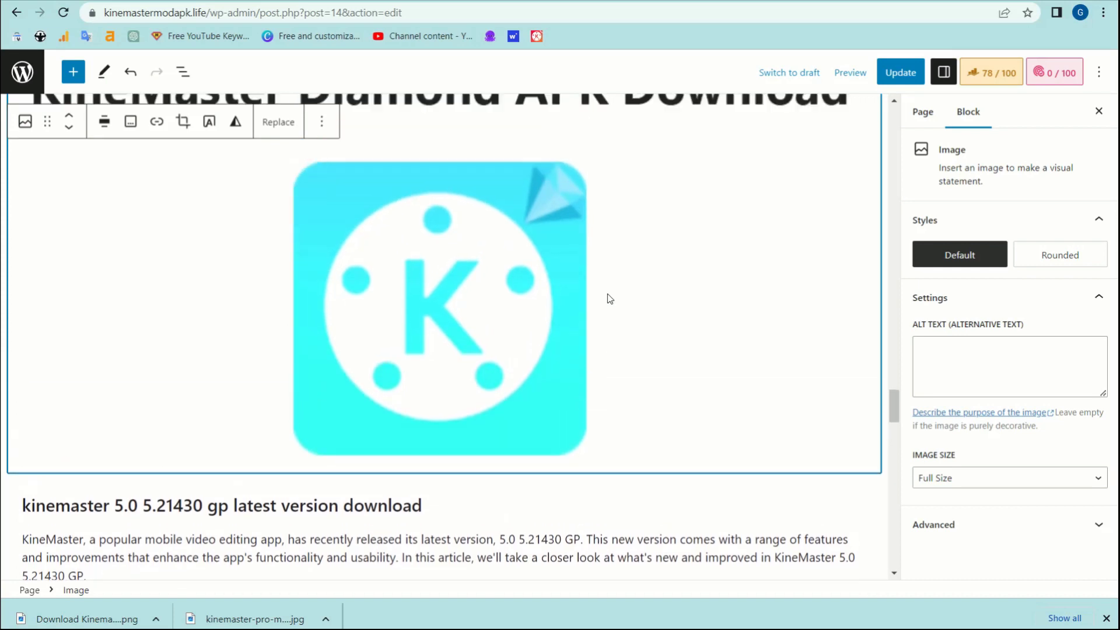
{"action": "left_click", "coordinate": [321, 121]}
{"action": "left_click", "coordinate": [765, 333]}
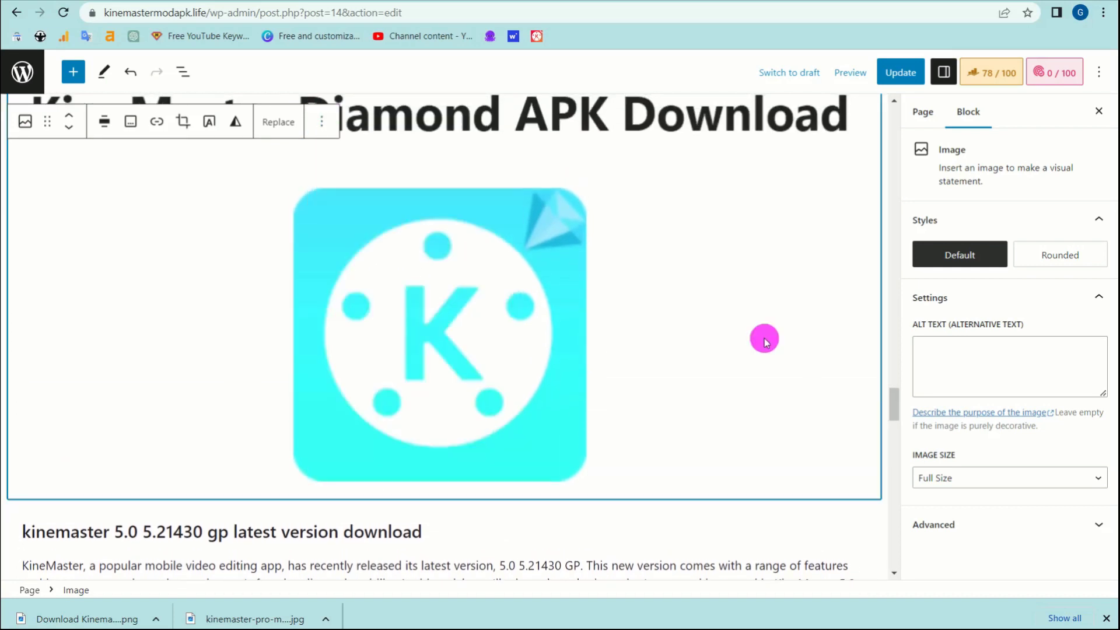
- Set the KineMaster Diamond image's alt text and title attribute to "Kinemaster mod Apk download" and collapse its style settings
{"action": "left_click", "coordinate": [1005, 360]}
{"action": "type", "text": "Kinemaster mod Apk download"}
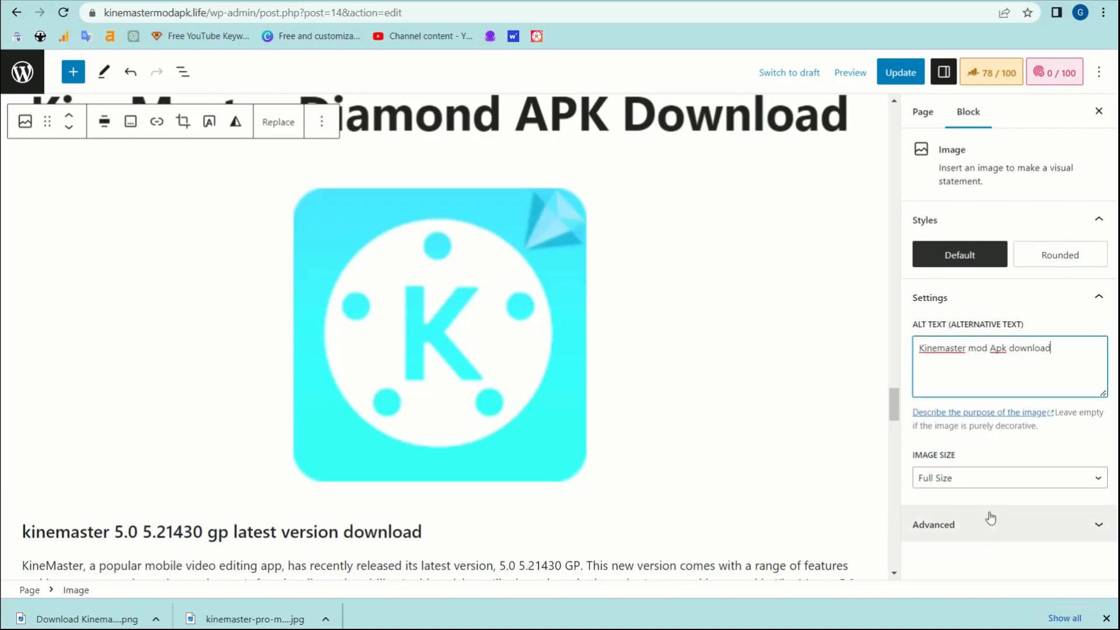
{"action": "left_click", "coordinate": [1046, 521]}
{"action": "left_click", "coordinate": [985, 388]}
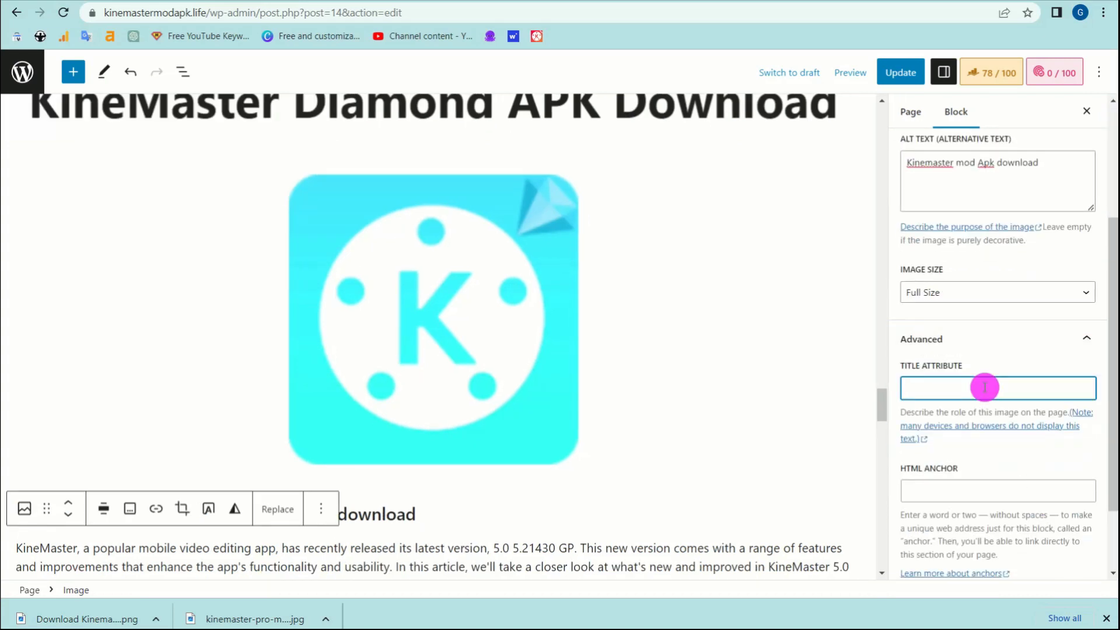
{"action": "type", "text": "Kinemaster mod Apk download"}
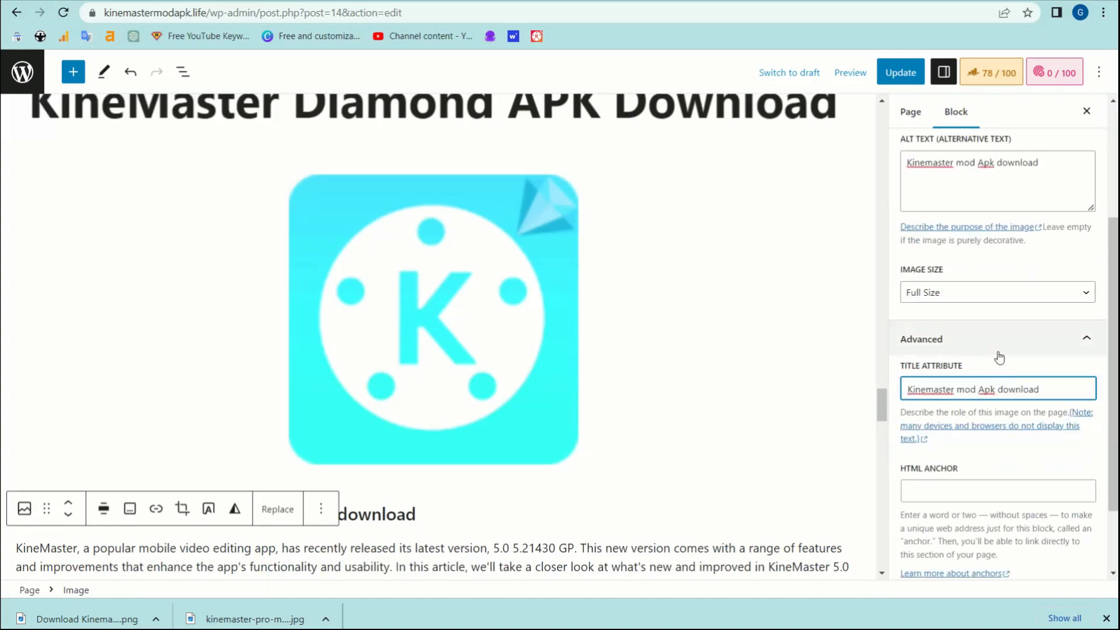
{"action": "scroll", "coordinate": [1000, 358], "scroll_direction": "up", "scroll_amount": 3}
{"action": "left_click", "coordinate": [958, 223]}
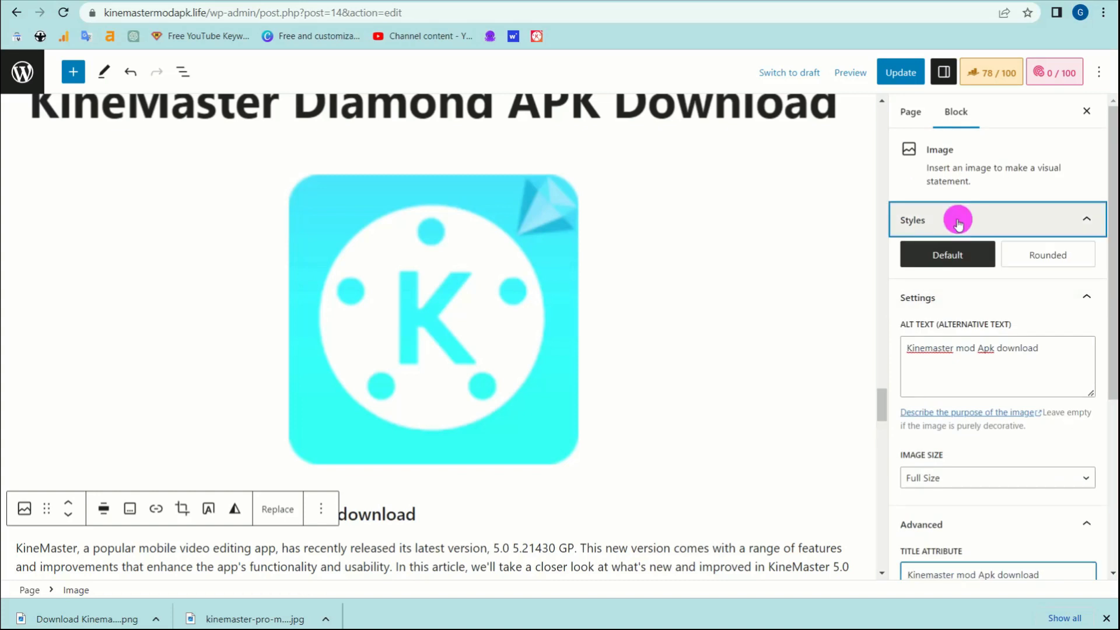
- Set the Green KineMaster APK image's alt text to "Kinemaster mod Apk download"
{"action": "scroll", "coordinate": [656, 281], "scroll_direction": "up", "scroll_amount": 20}
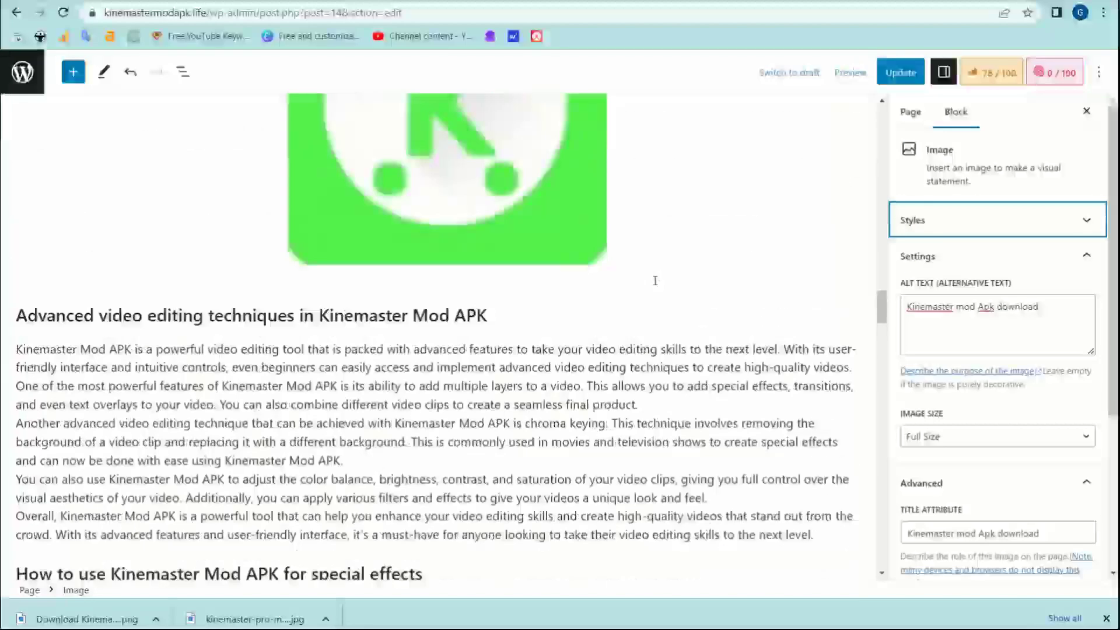
{"action": "scroll", "coordinate": [655, 280], "scroll_direction": "up", "scroll_amount": 3}
{"action": "left_click", "coordinate": [587, 264]}
{"action": "left_click", "coordinate": [946, 321]}
{"action": "type", "text": "Kinemaster mod Apk download"}
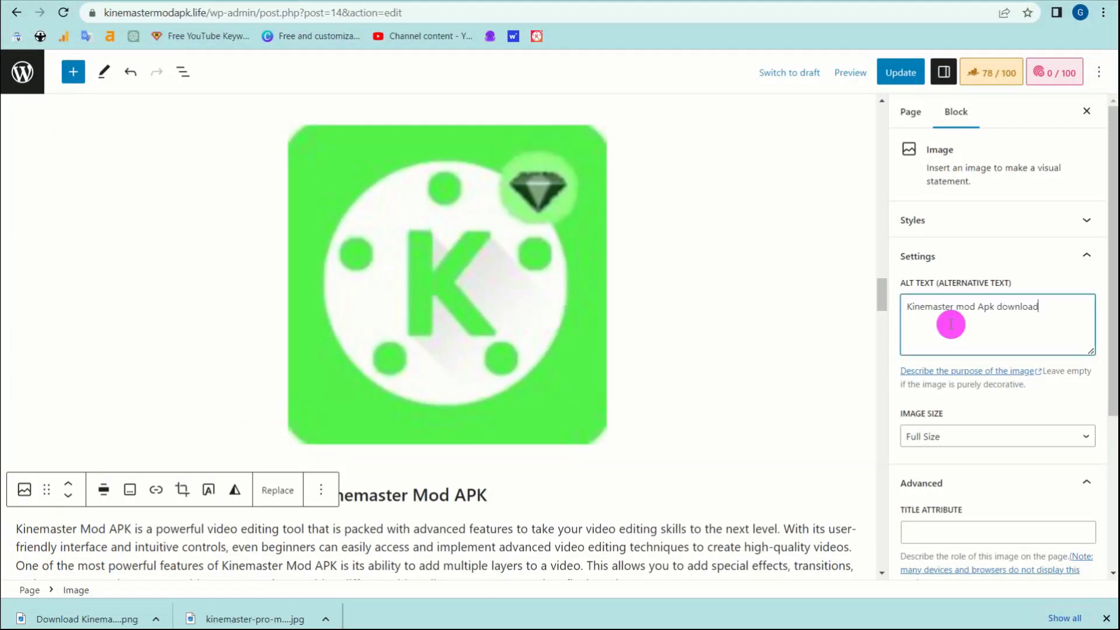
{"action": "scroll", "coordinate": [742, 328], "scroll_direction": "up", "scroll_amount": 10}
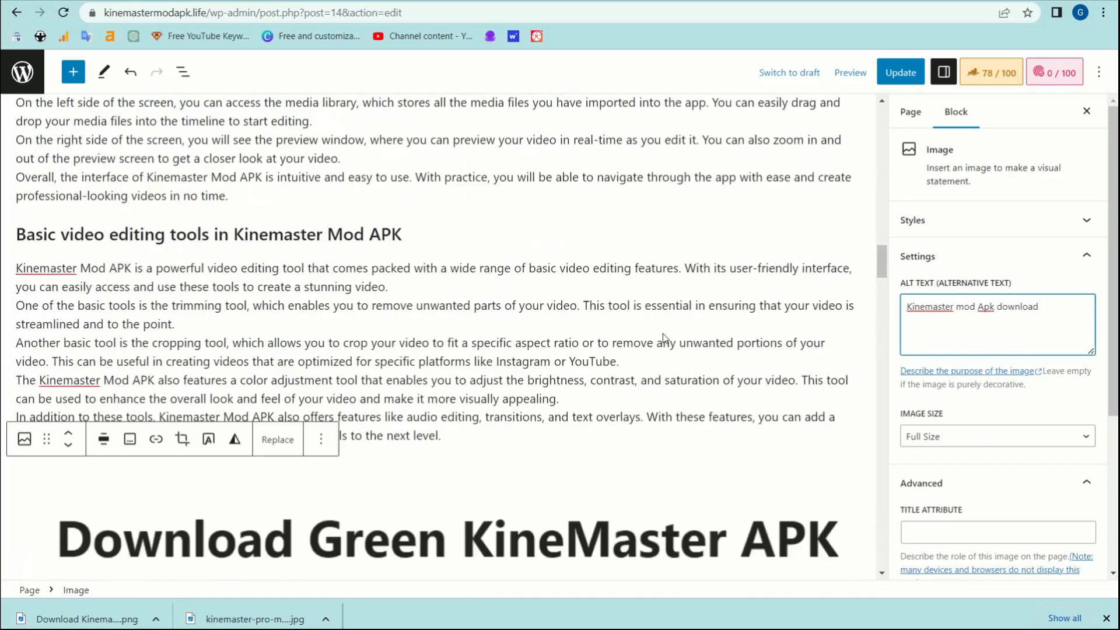